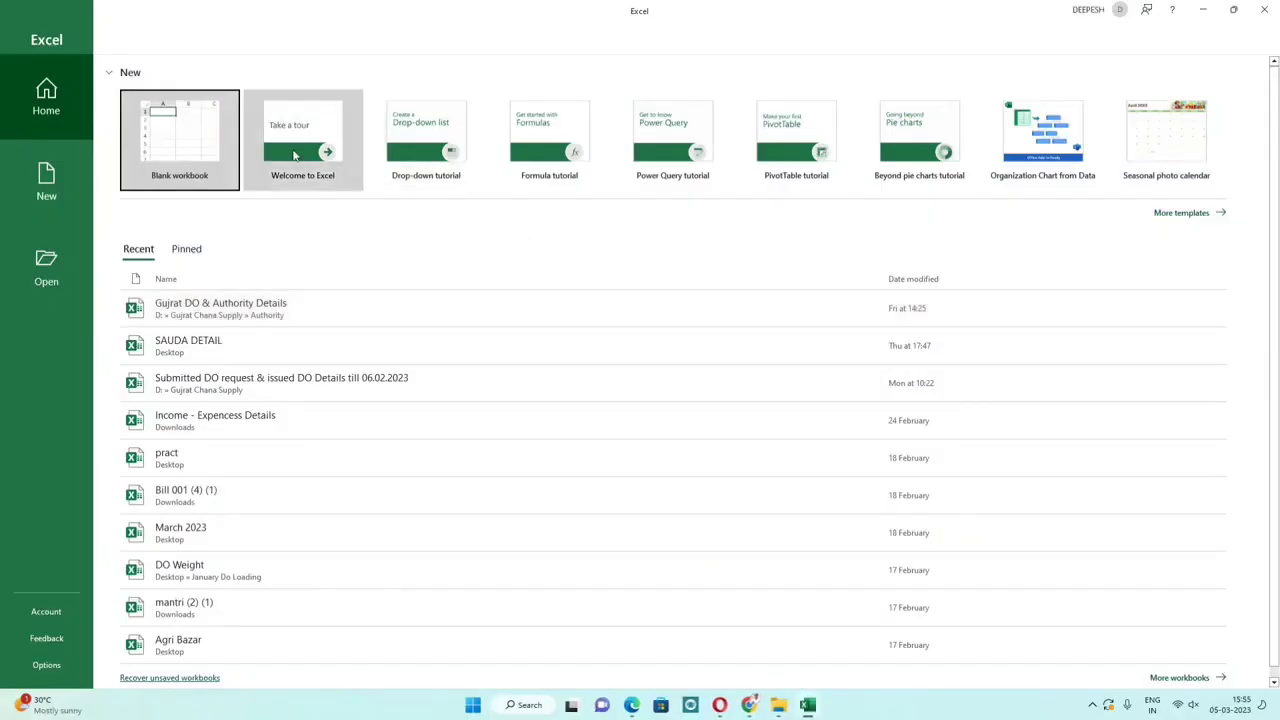
Step: Open a new blank workbook from the Excel start screen
click(192, 152)
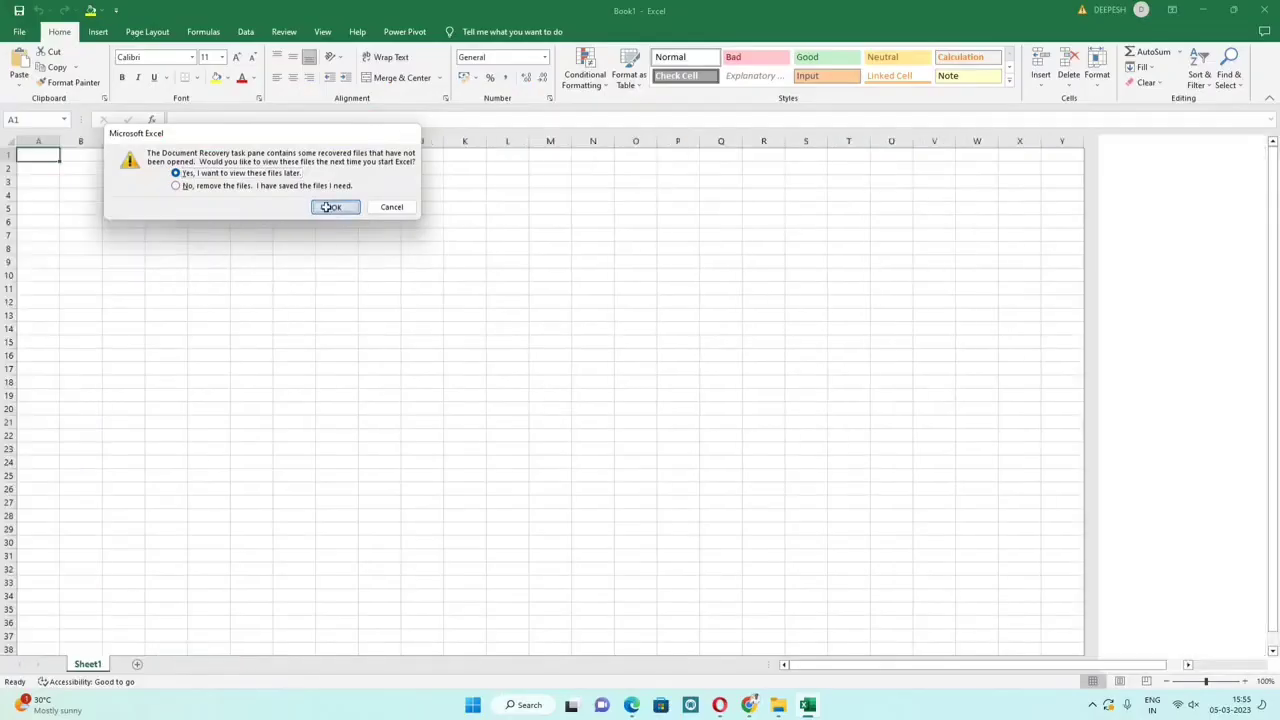
Step: Close the recovery prompt, toggle the window size, and bring up Save As with Ctrl+S
click(333, 208)
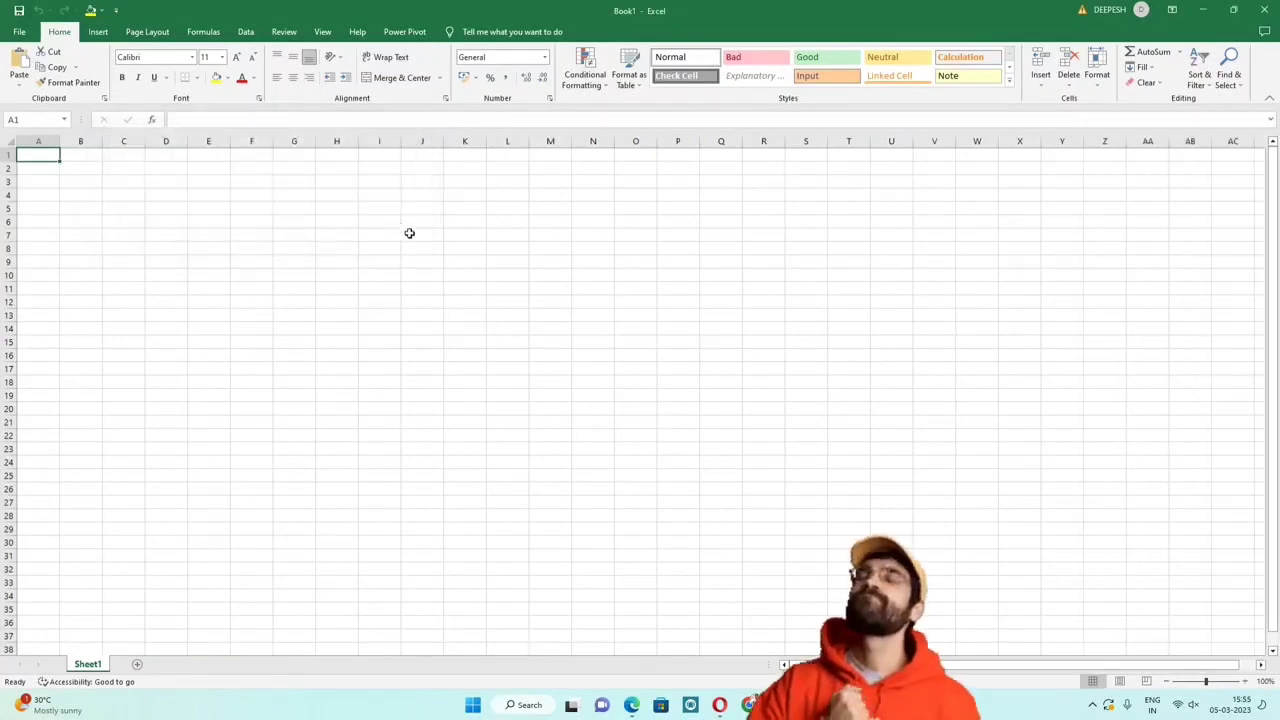
scroll(409, 234, up, 12)
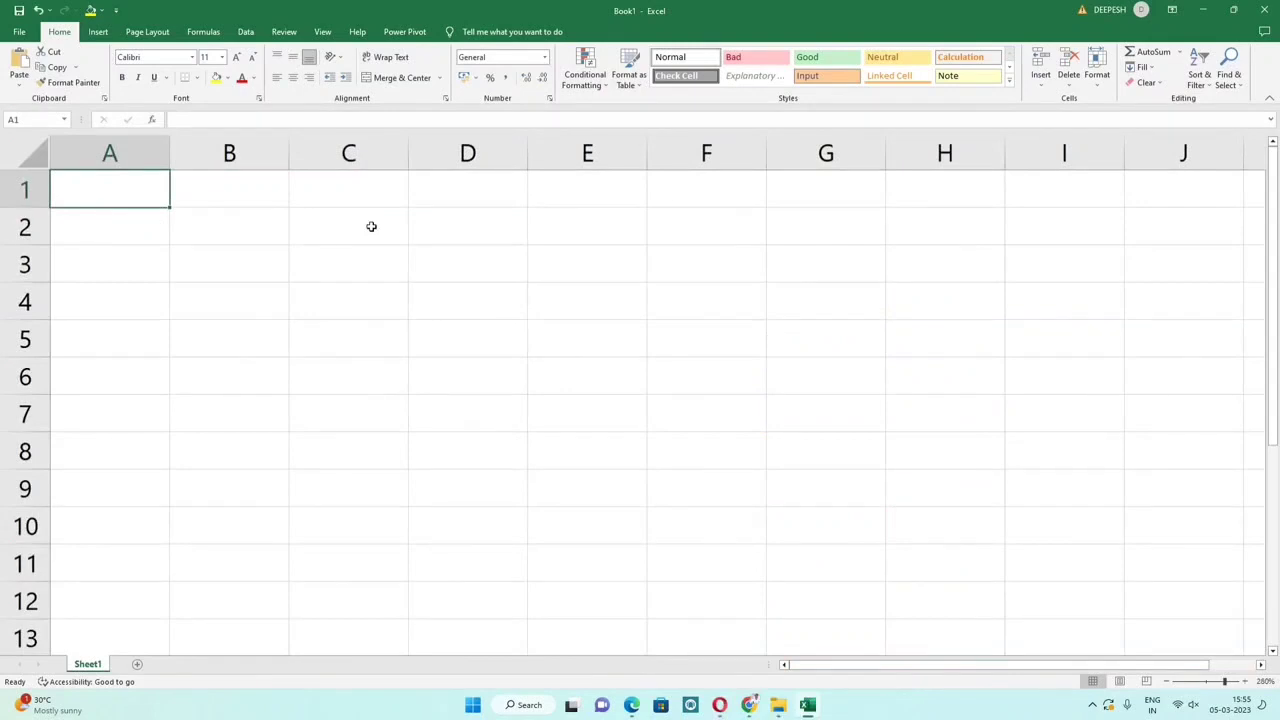
double_click(614, 18)
double_click(614, 12)
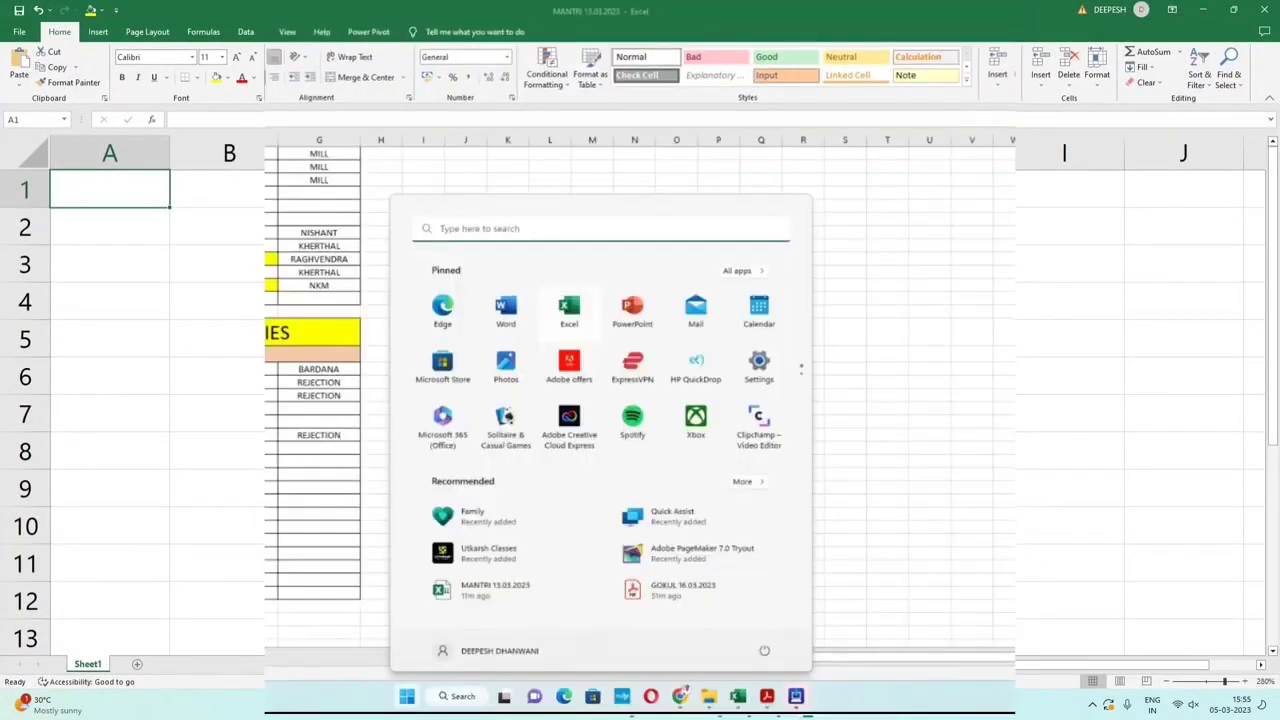
double_click(643, 14)
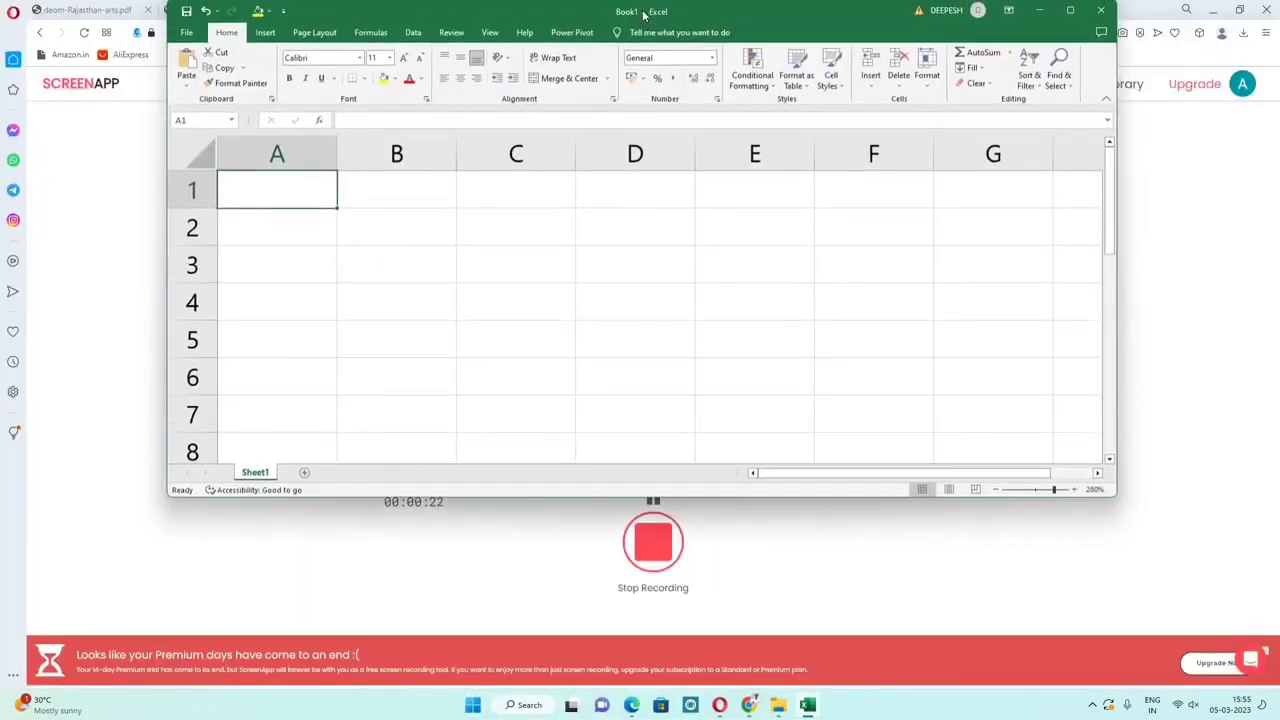
double_click(645, 12)
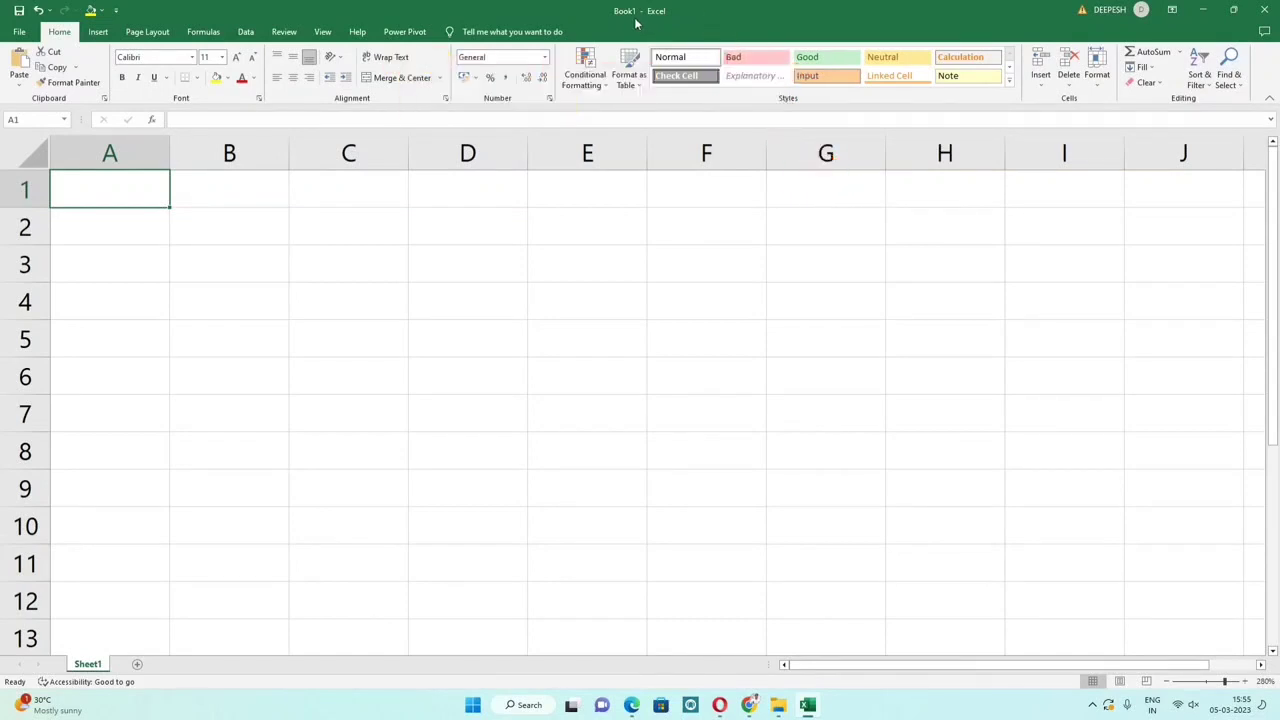
key(ctrl+s)
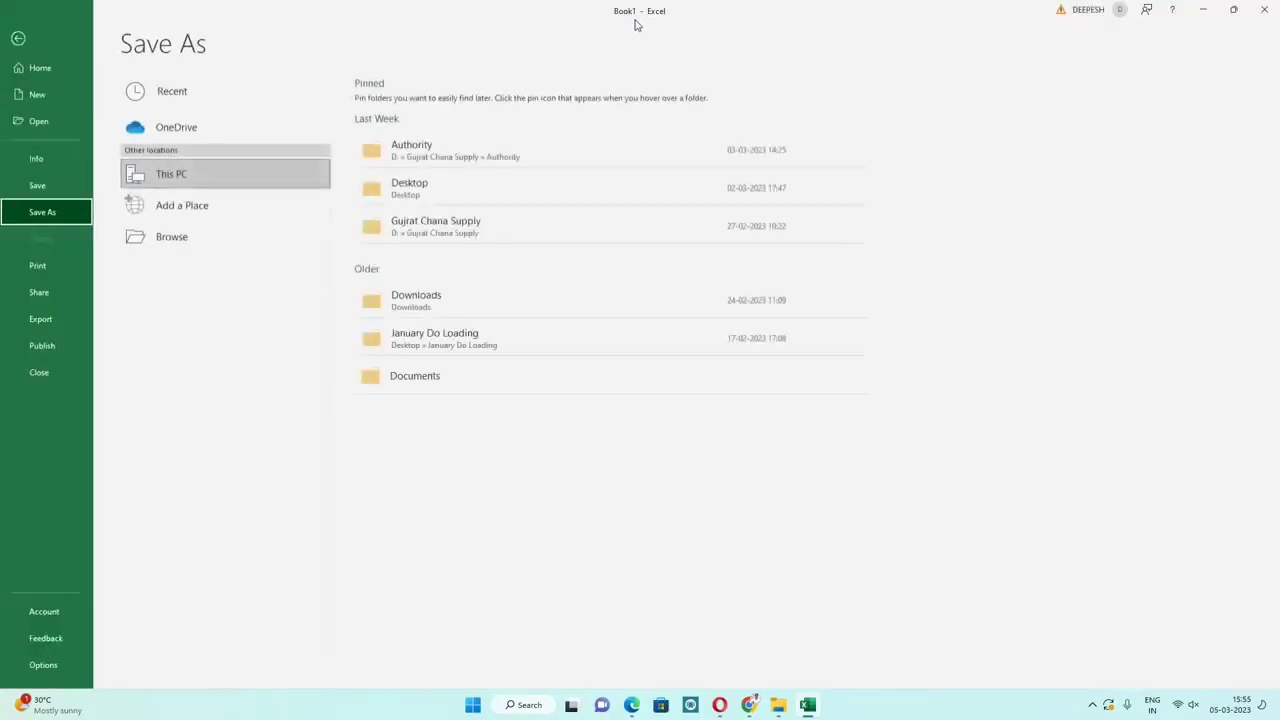
Step: Browse to the Desktop as the save location and begin replacing the file name with Rames
click(152, 247)
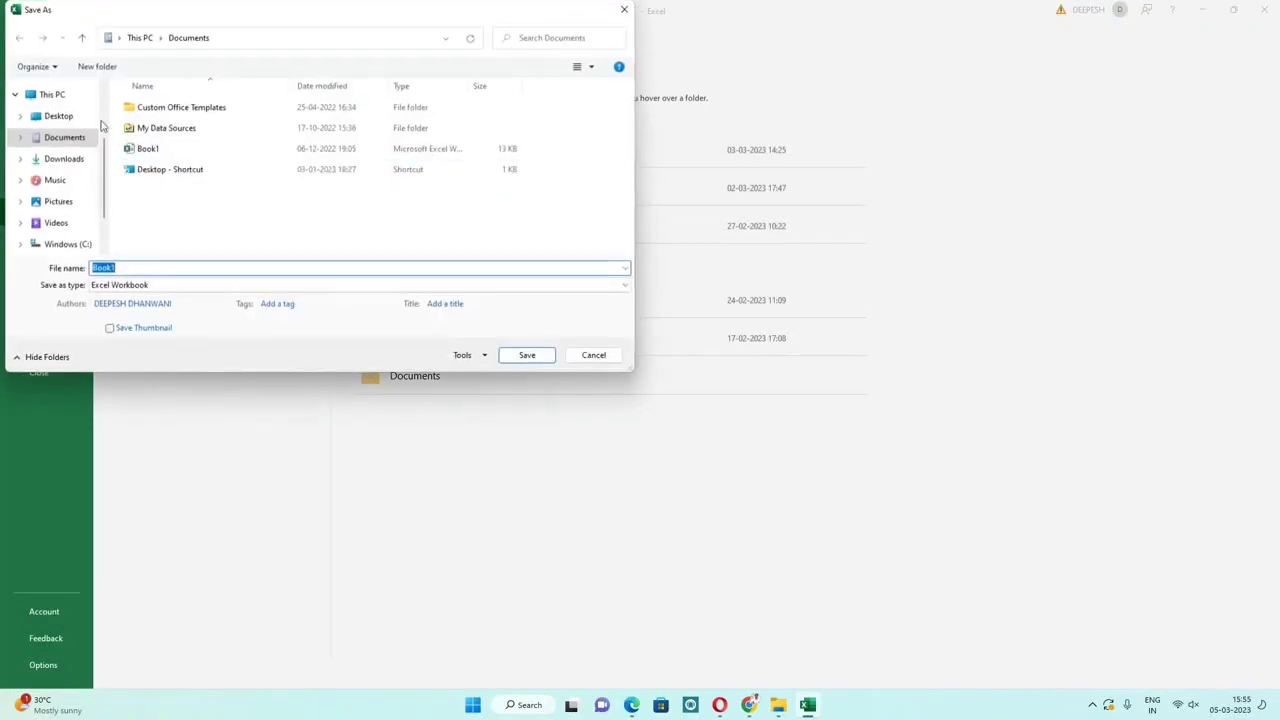
click(58, 116)
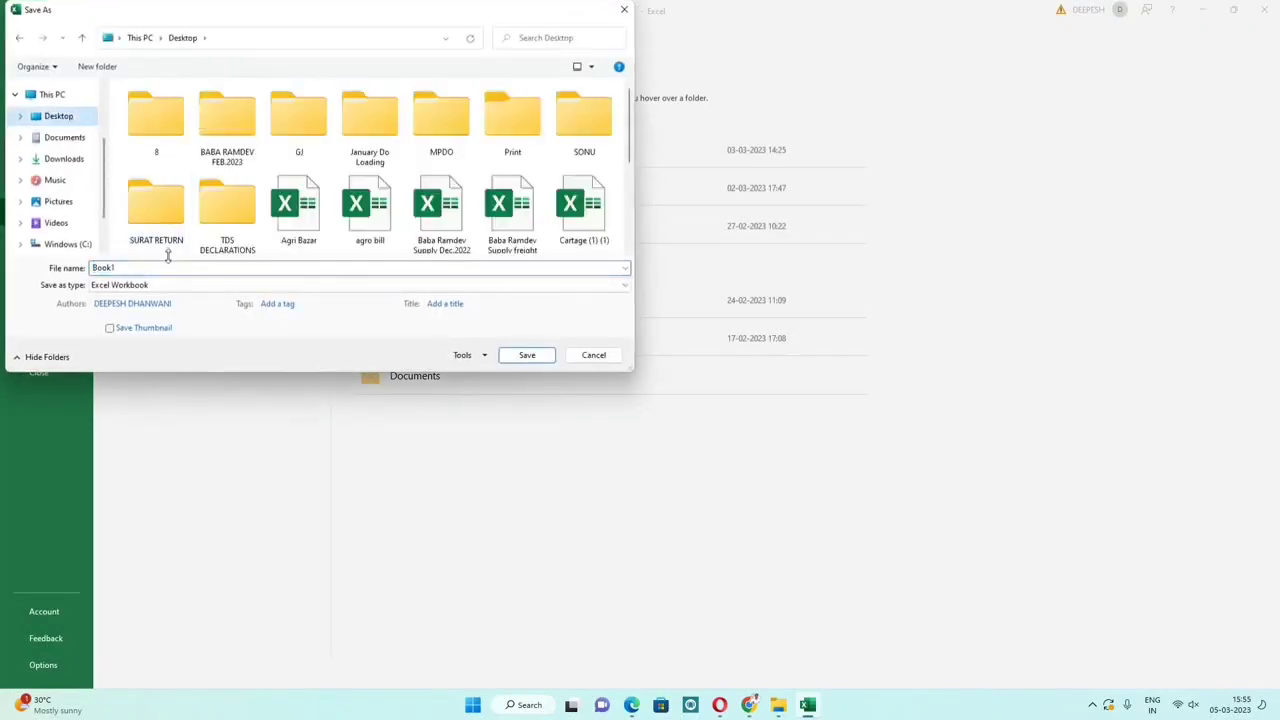
double_click(166, 270)
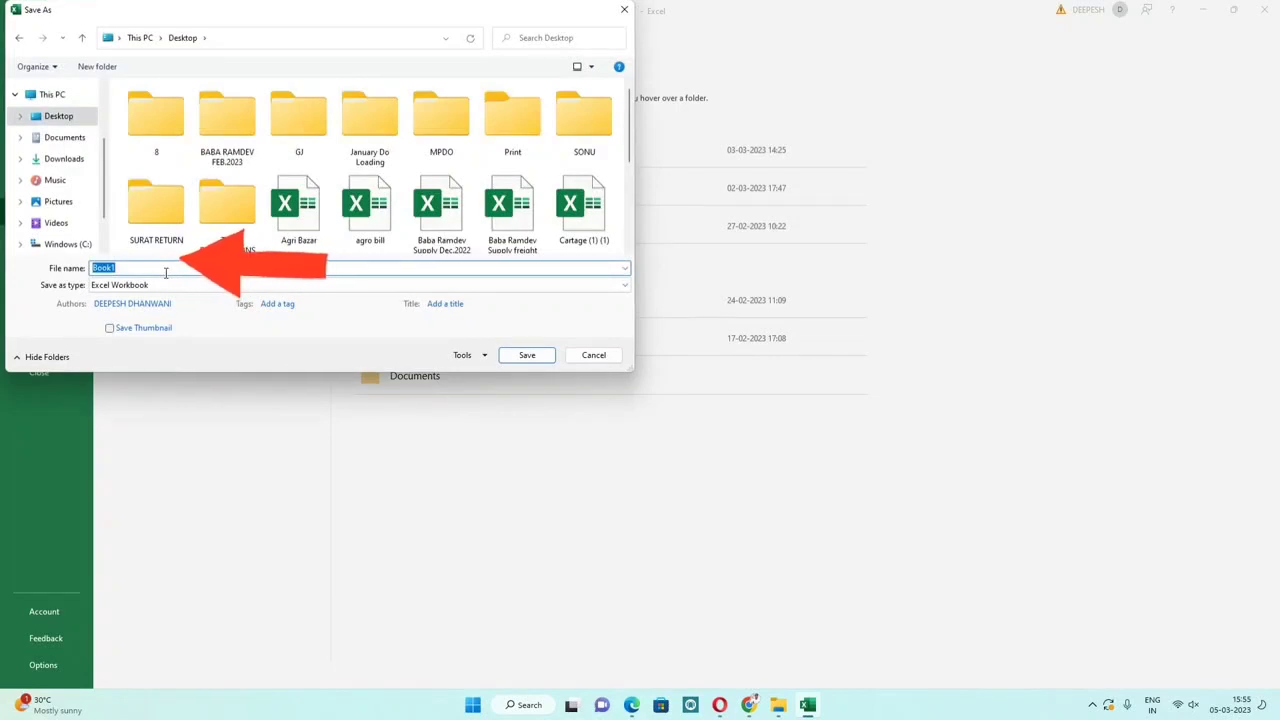
text(Ra)
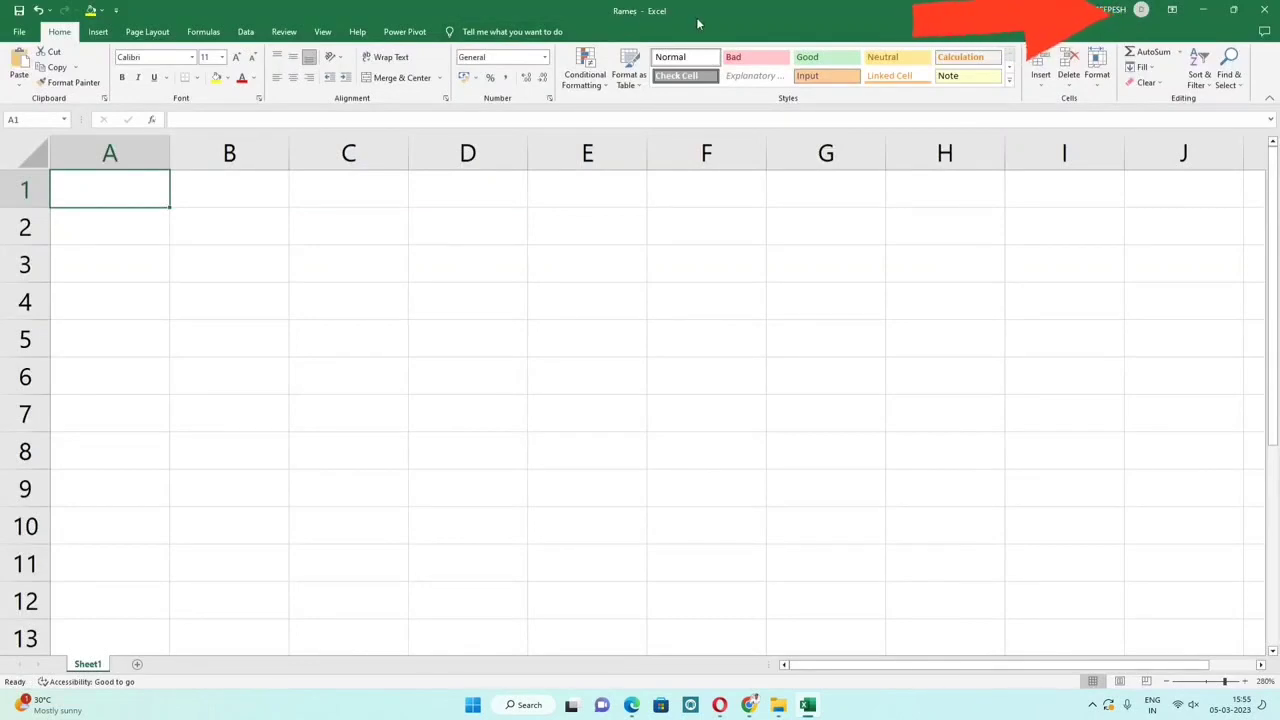
click(21, 32)
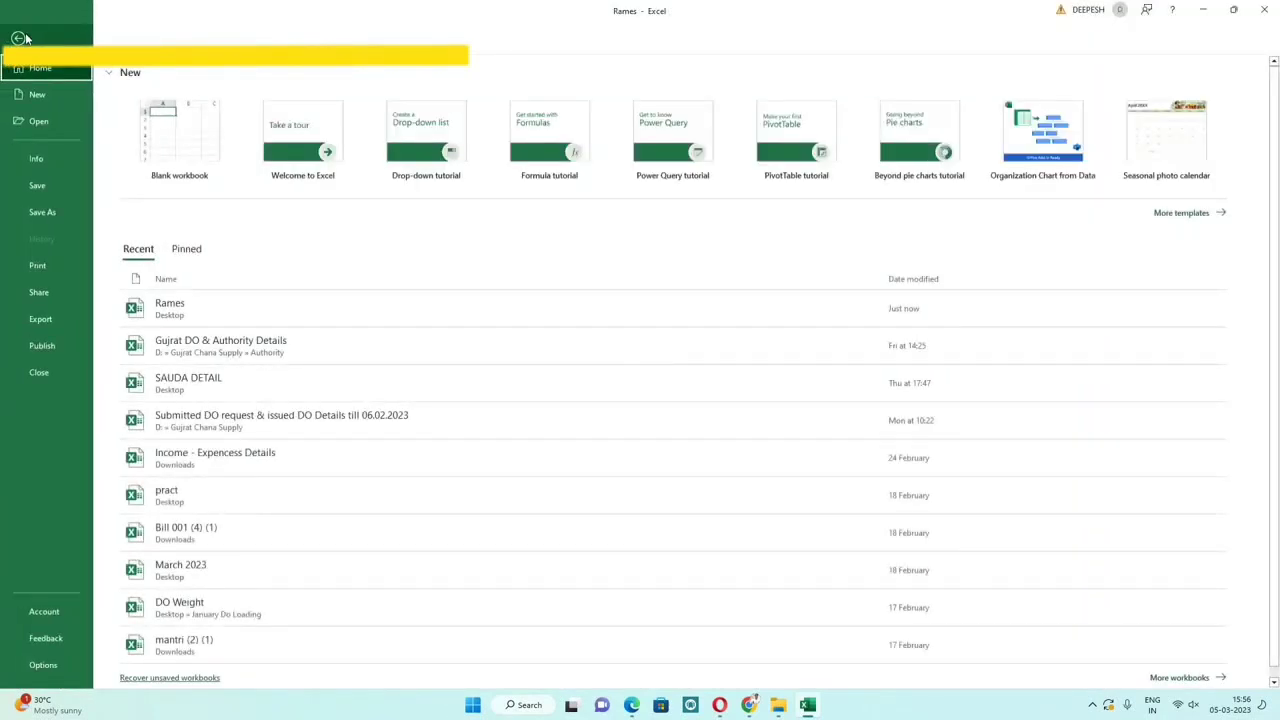
click(22, 38)
click(101, 32)
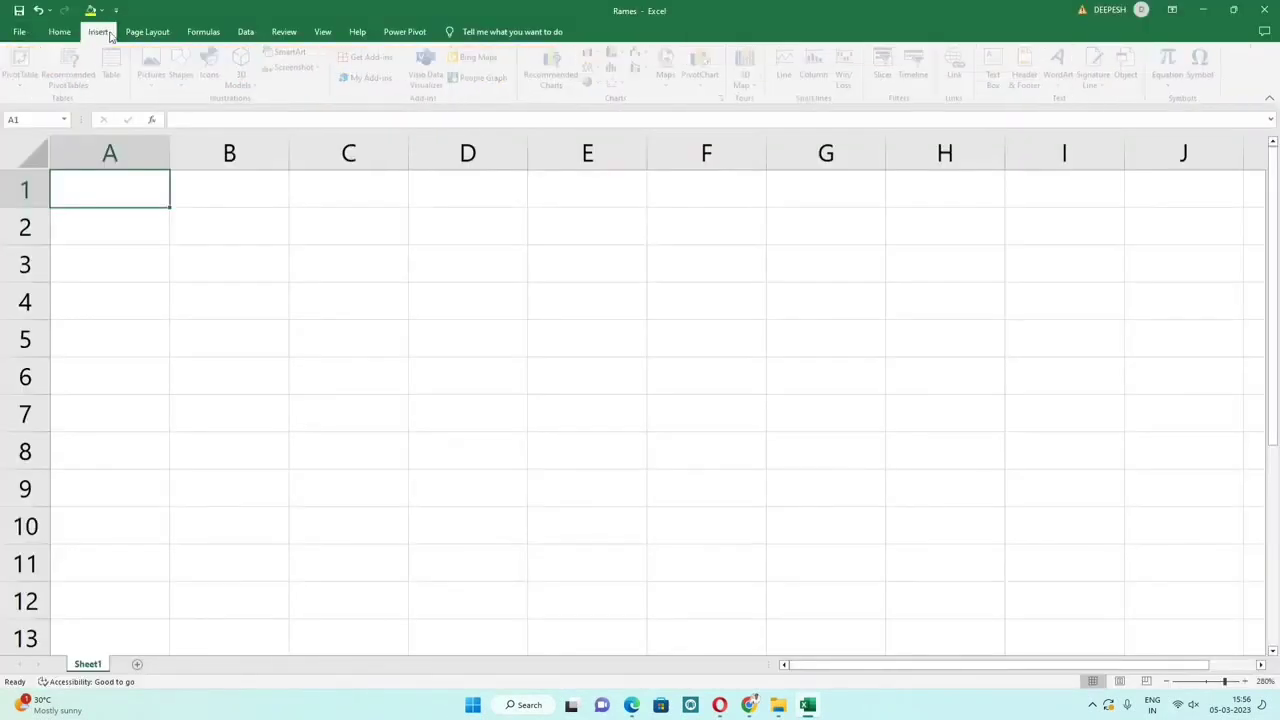
click(146, 33)
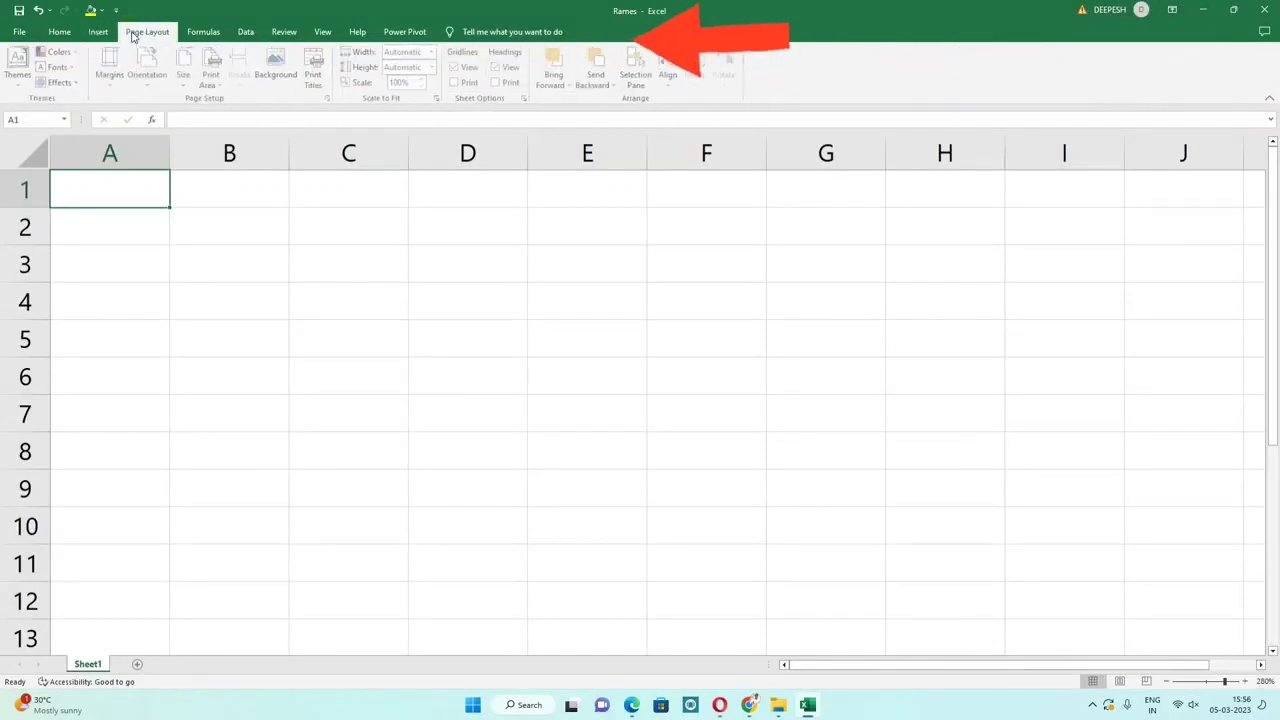
click(205, 33)
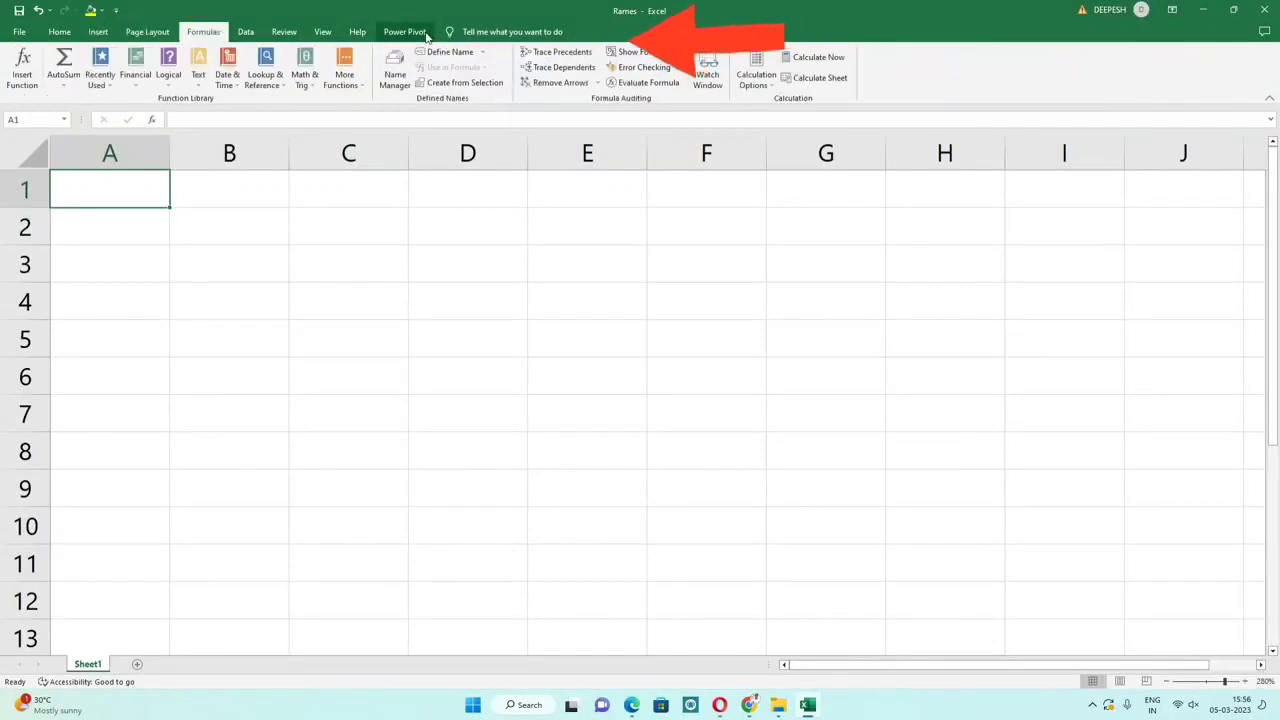
click(62, 33)
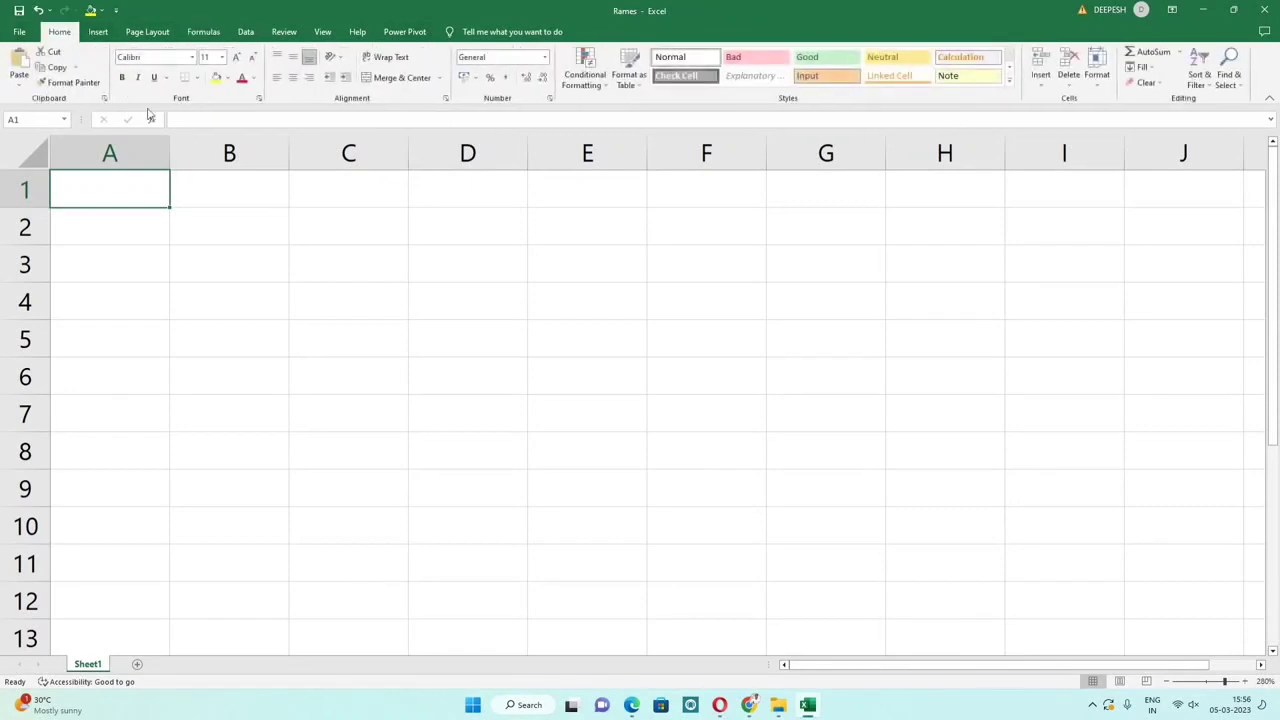
click(181, 227)
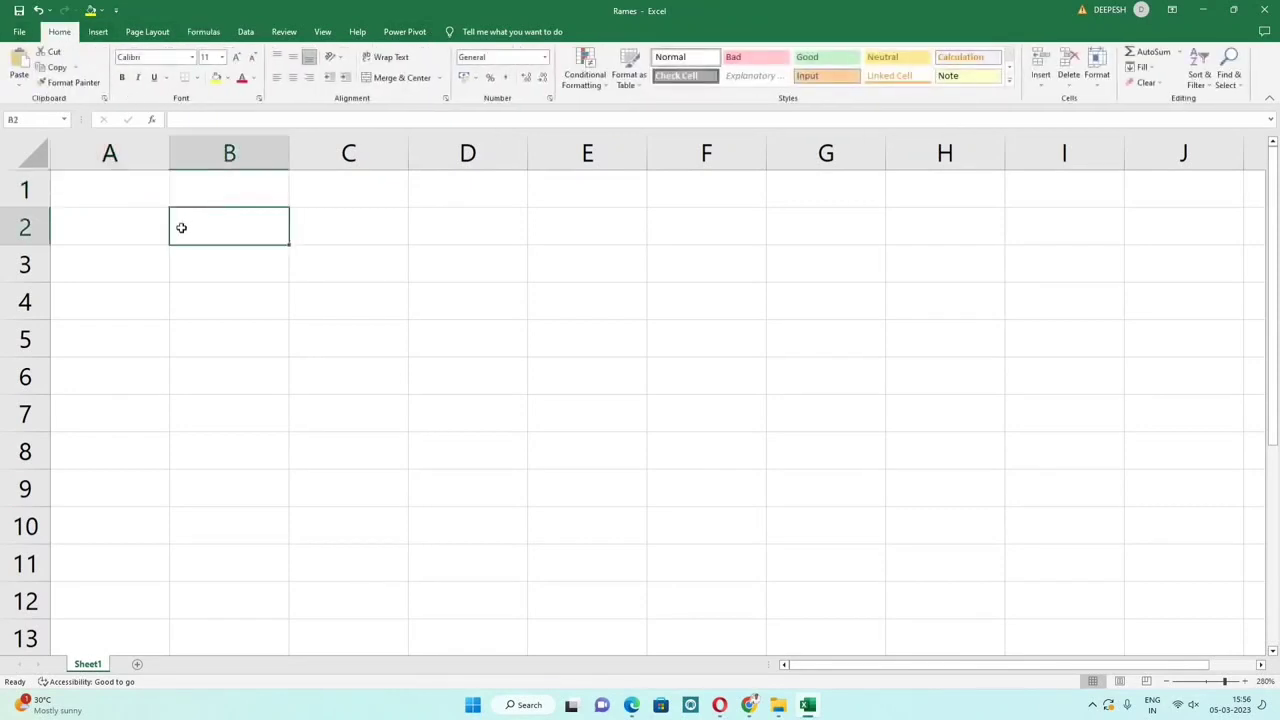
Step: Select A1:J12 and apply All Borders to form an empty bordered grid
key(Down)
key(Down)
key(Down)
key(Down)
key(Down)
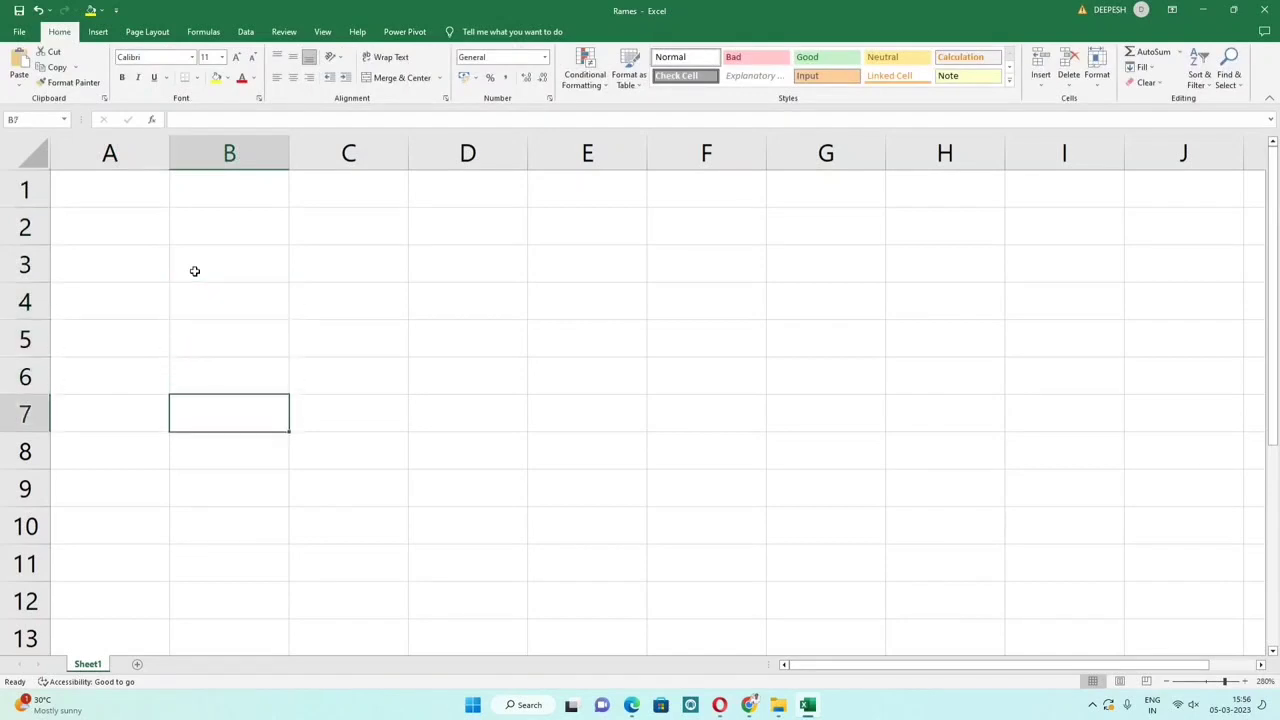
key(Right)
drag(146, 200, 1213, 609)
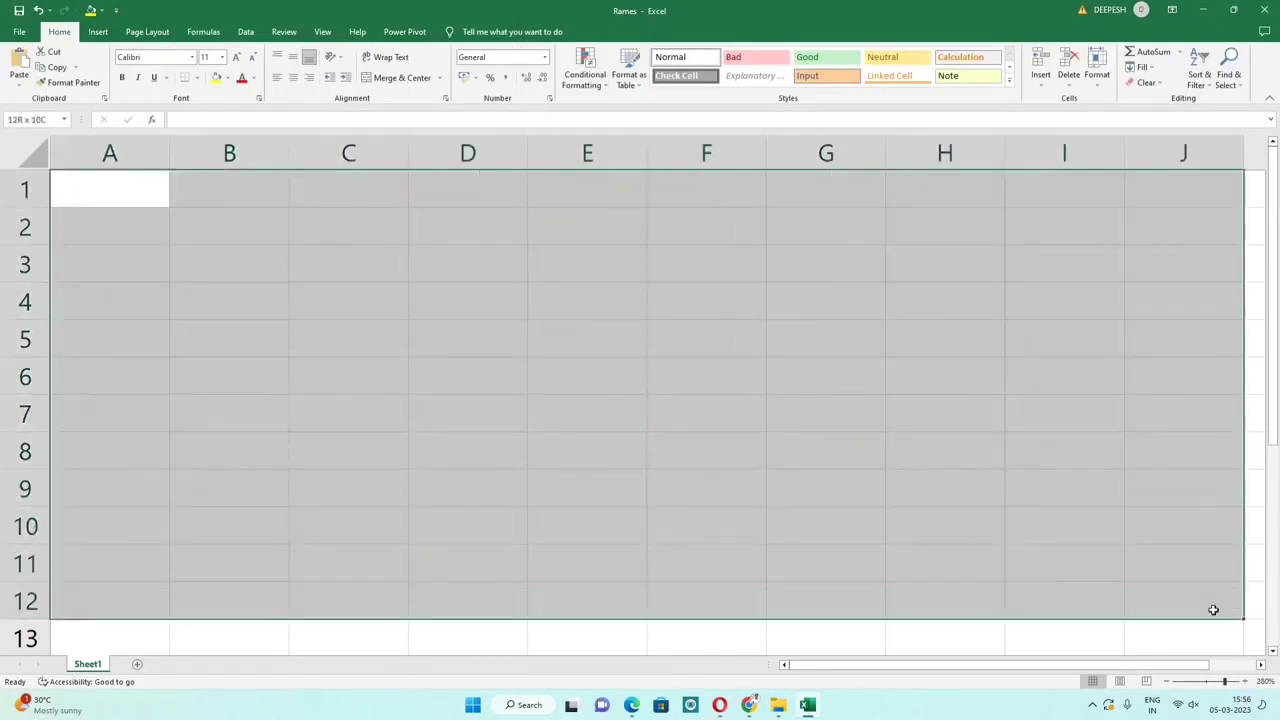
click(199, 78)
click(210, 193)
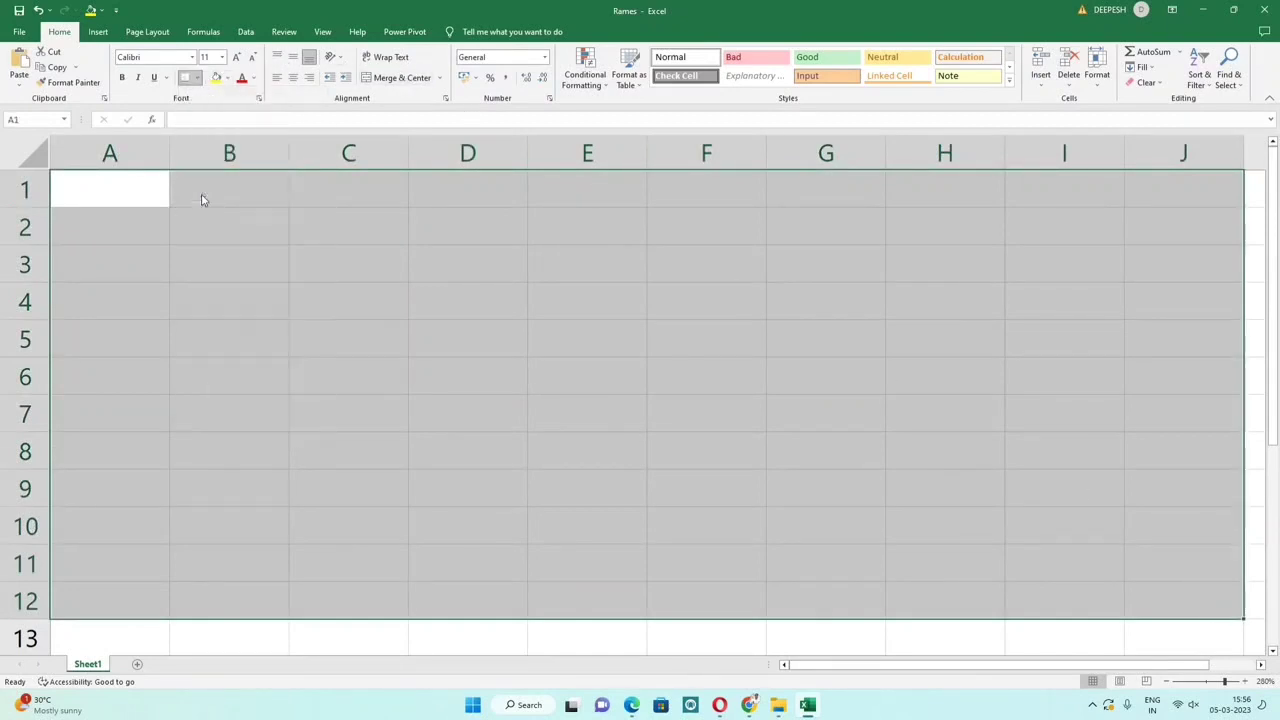
click(400, 252)
scroll(405, 249, down, 5)
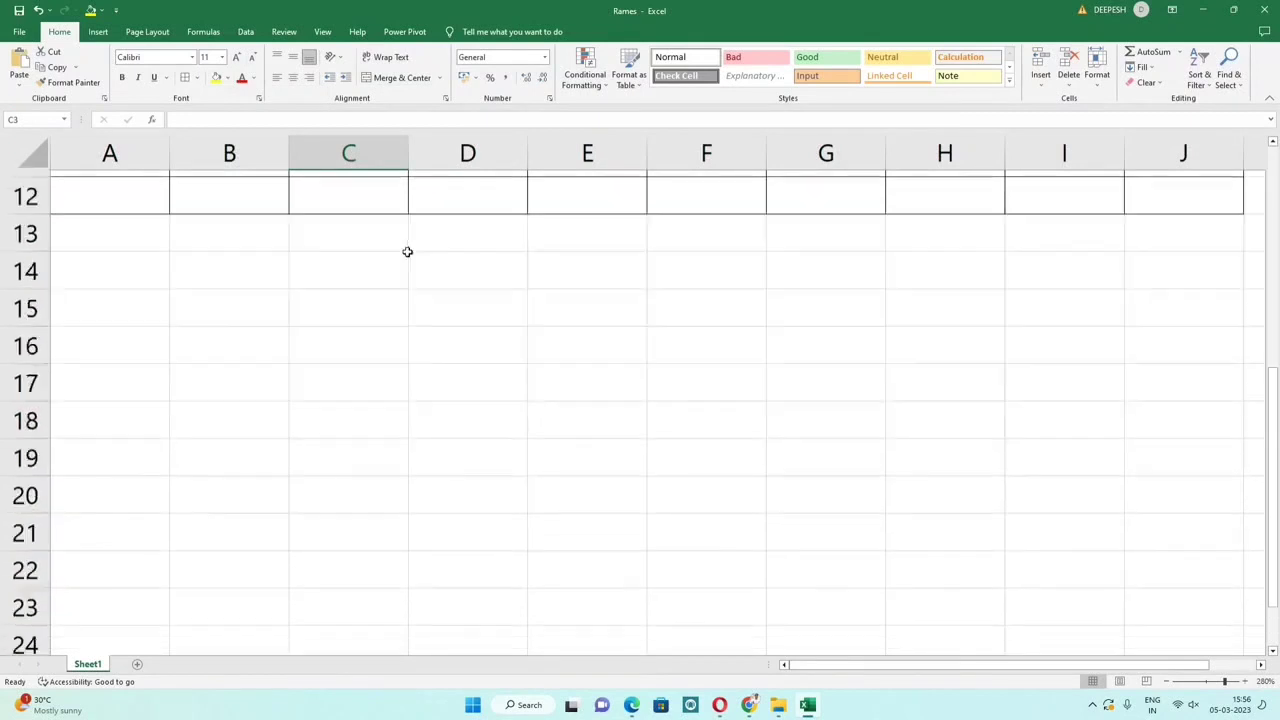
scroll(410, 252, up, 5)
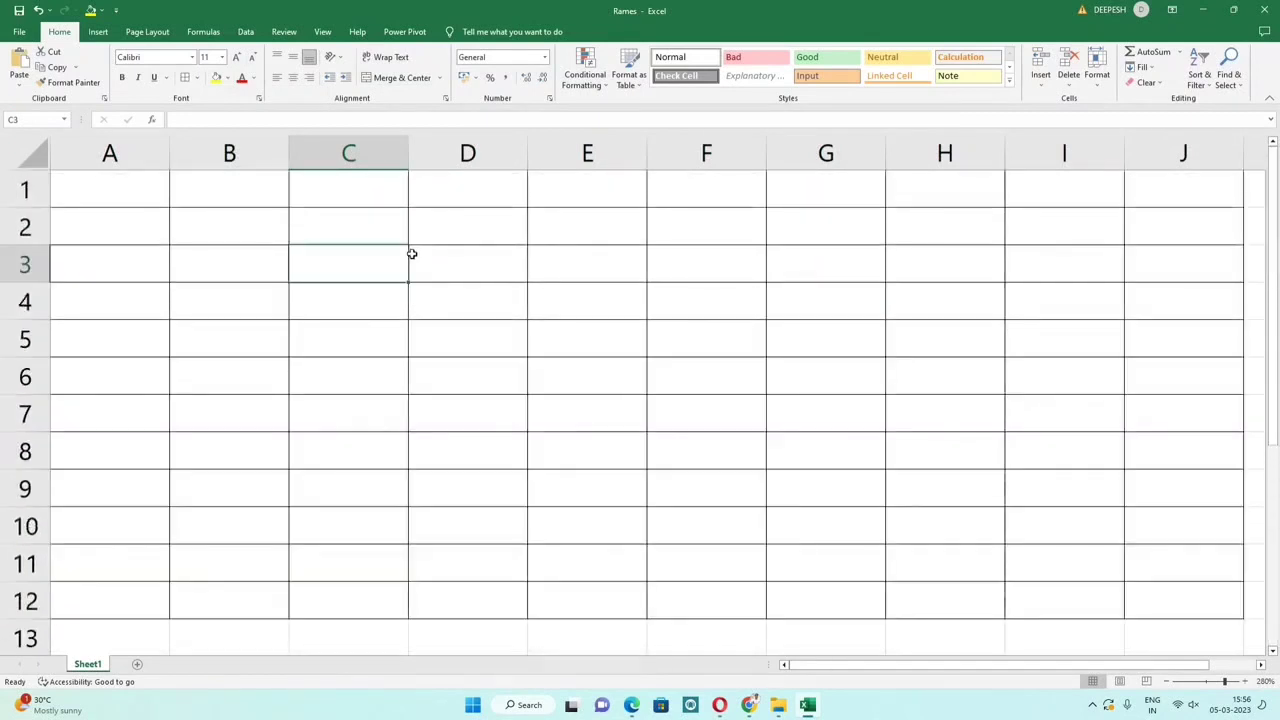
Step: Enter a first sample name in C2 and a second in C3
click(346, 230)
text(AJAY)
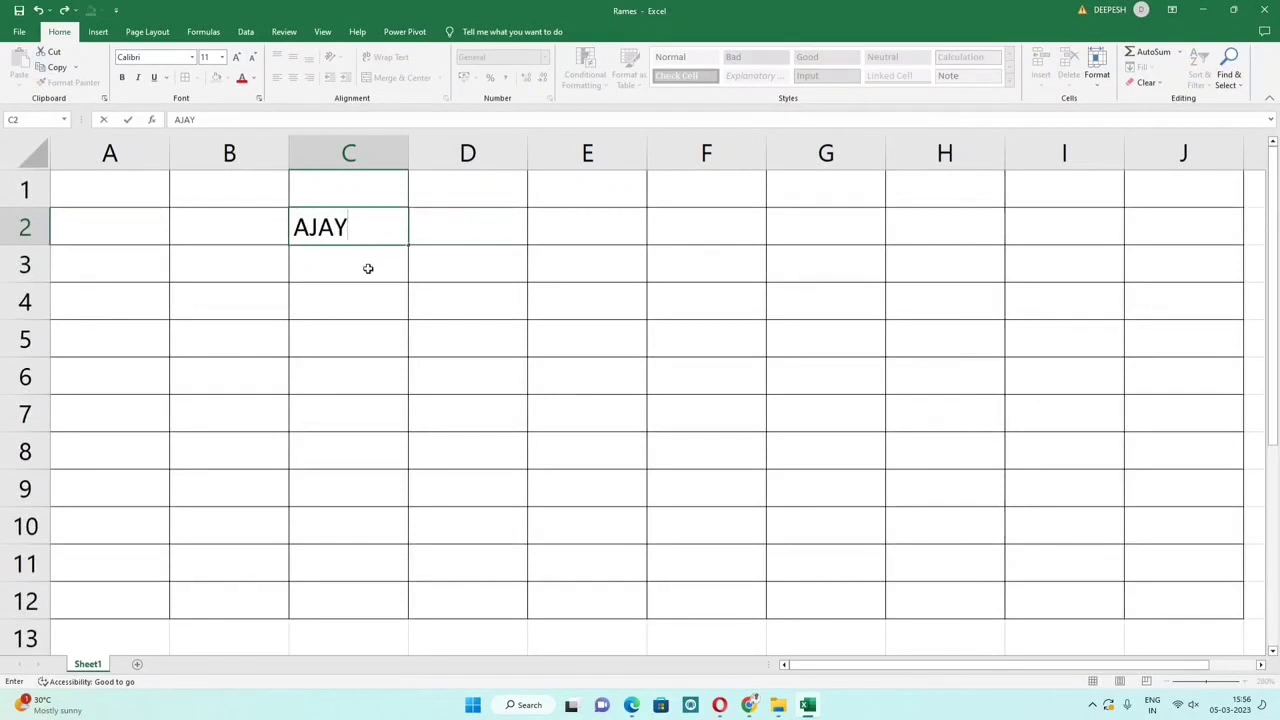
key(Return)
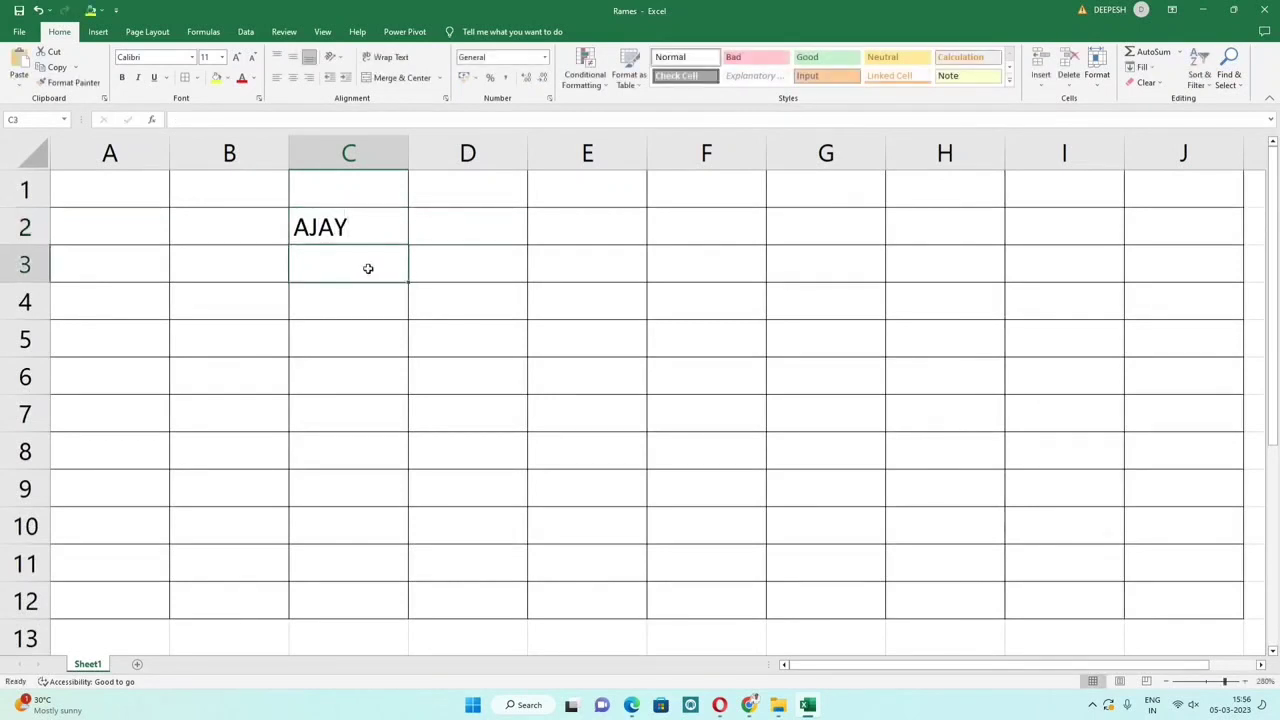
text(RAMESH)
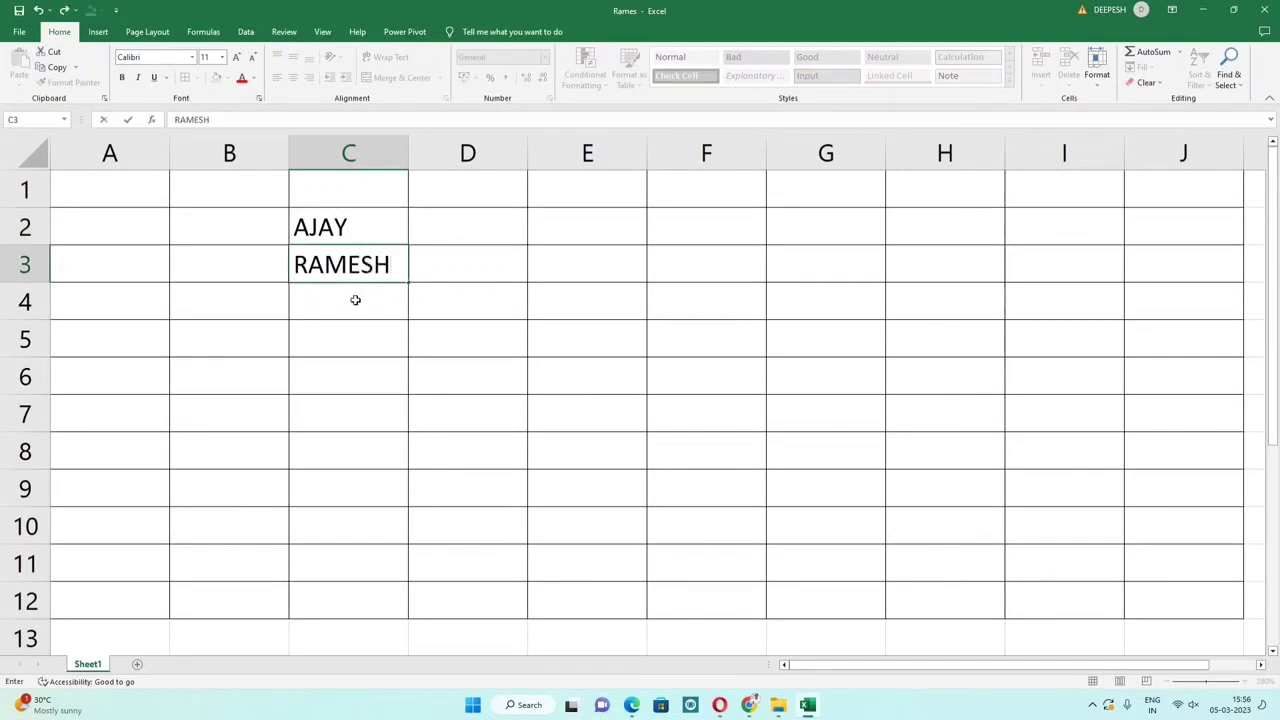
key(Return)
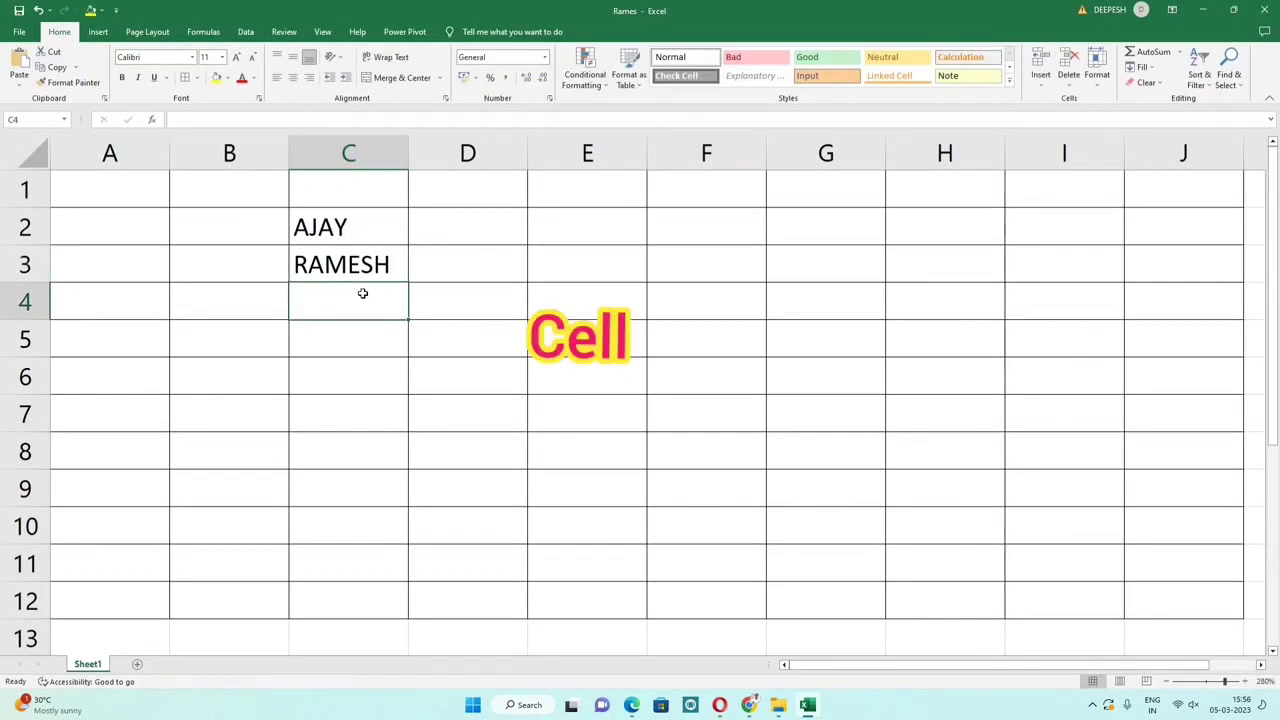
Step: Select cell E5 and begin typing CELL
scroll(397, 295, down, 3)
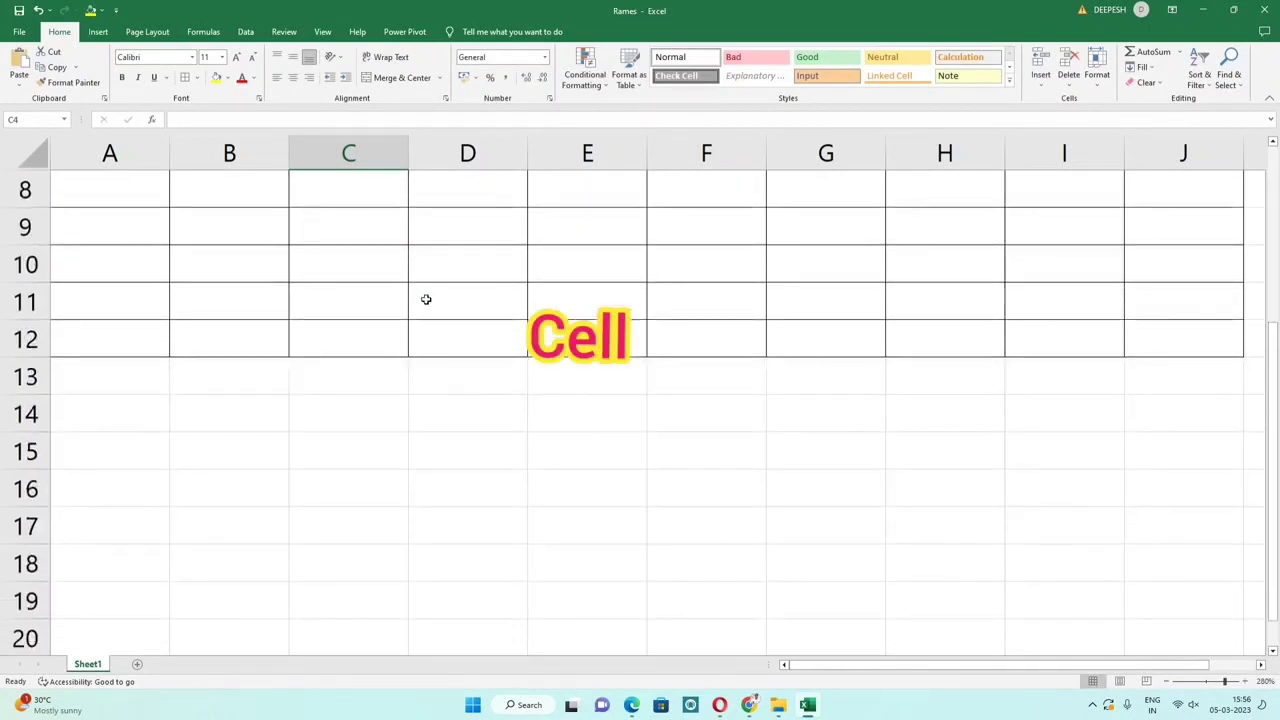
scroll(420, 297, up, 3)
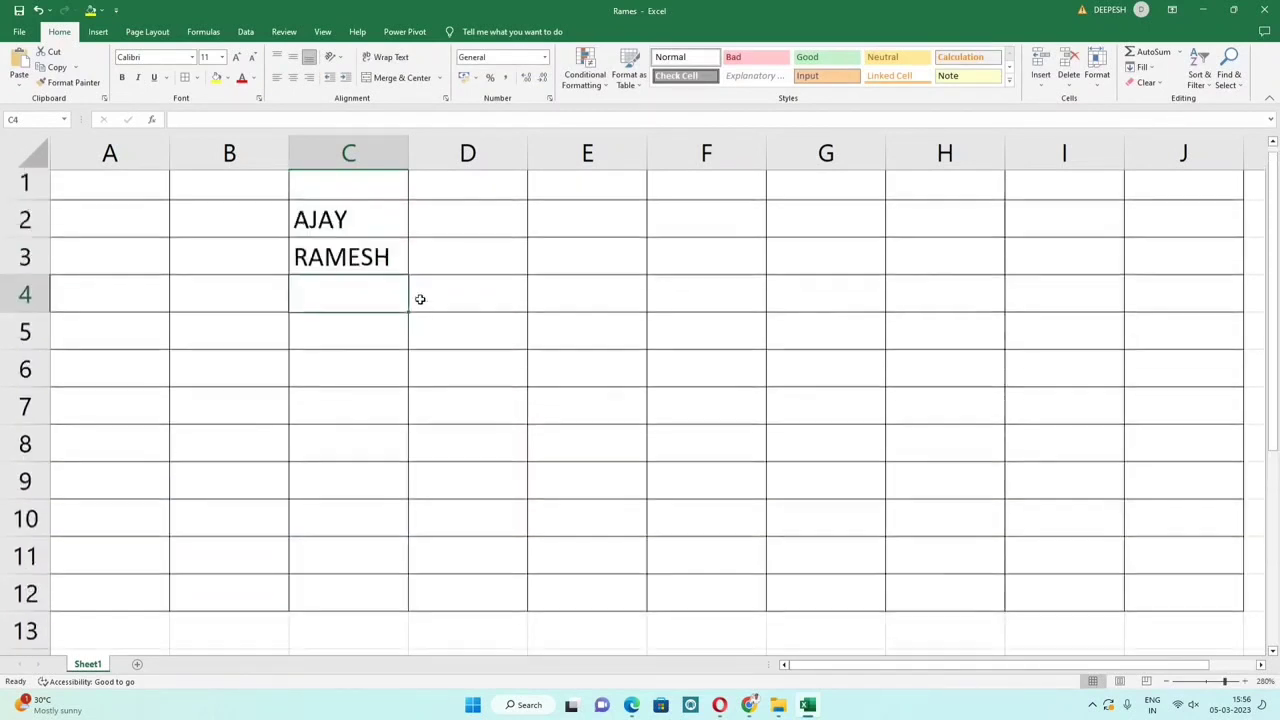
click(204, 258)
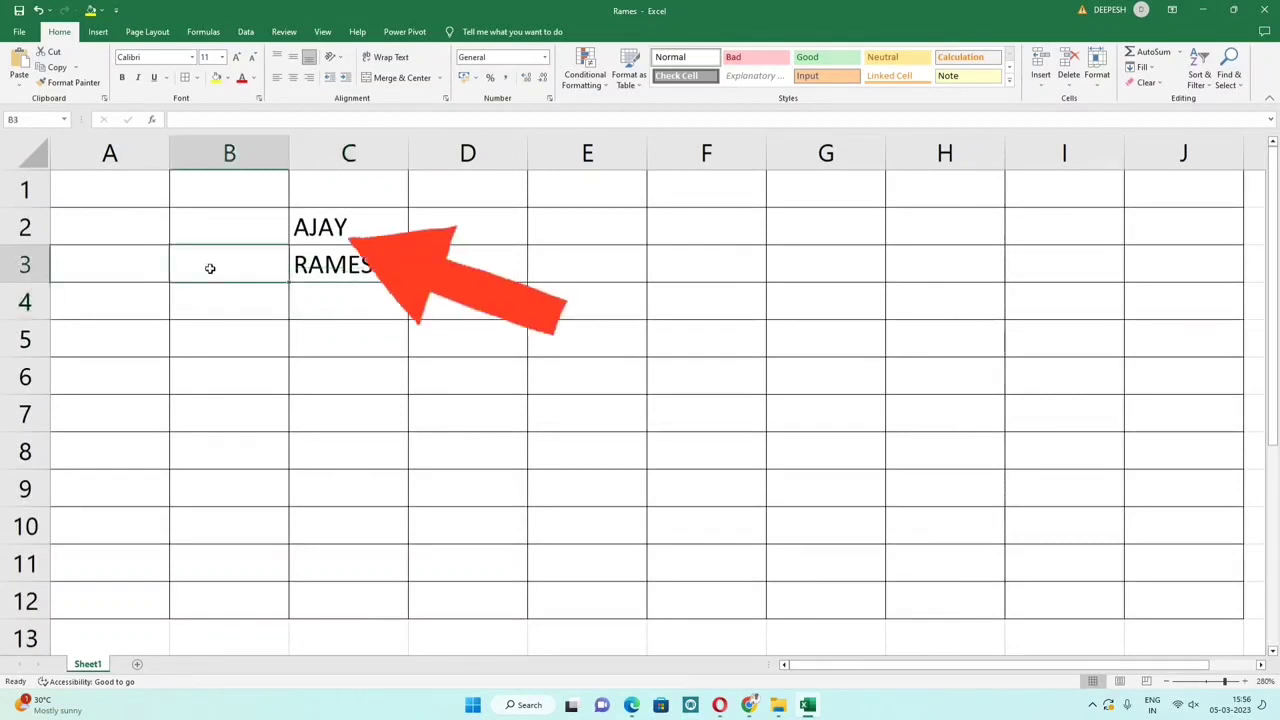
click(541, 334)
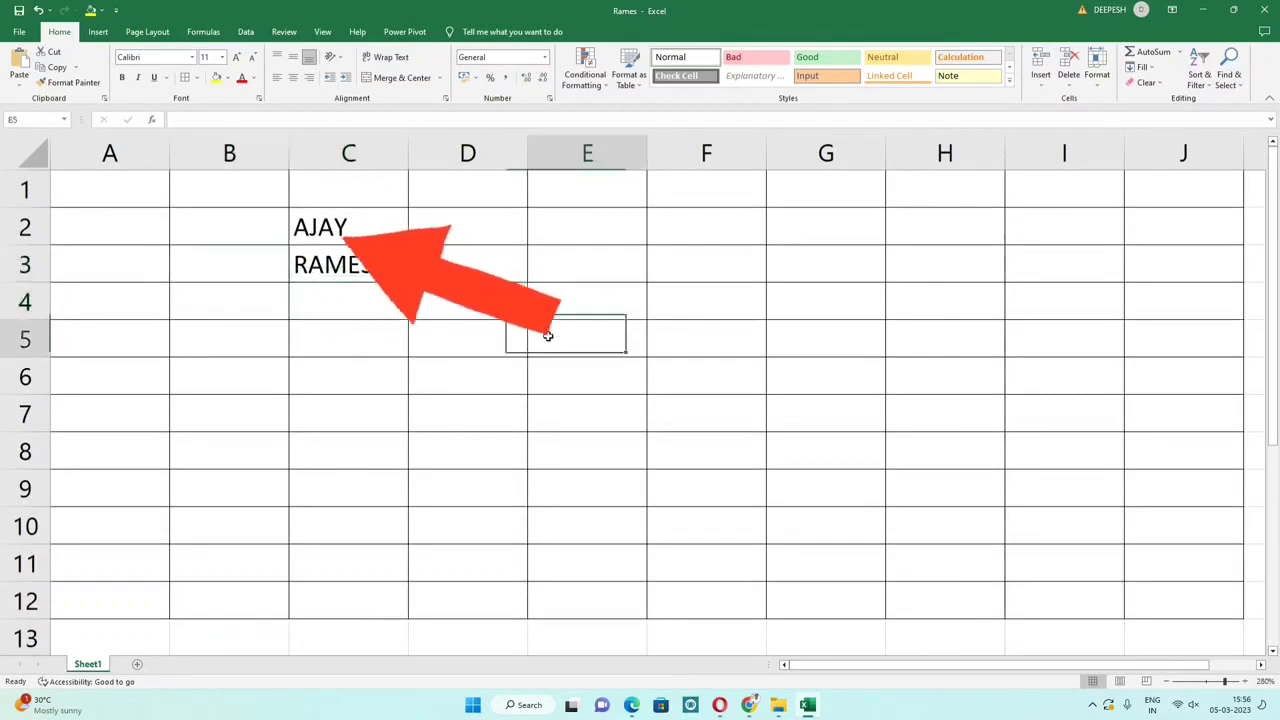
text(CELL)
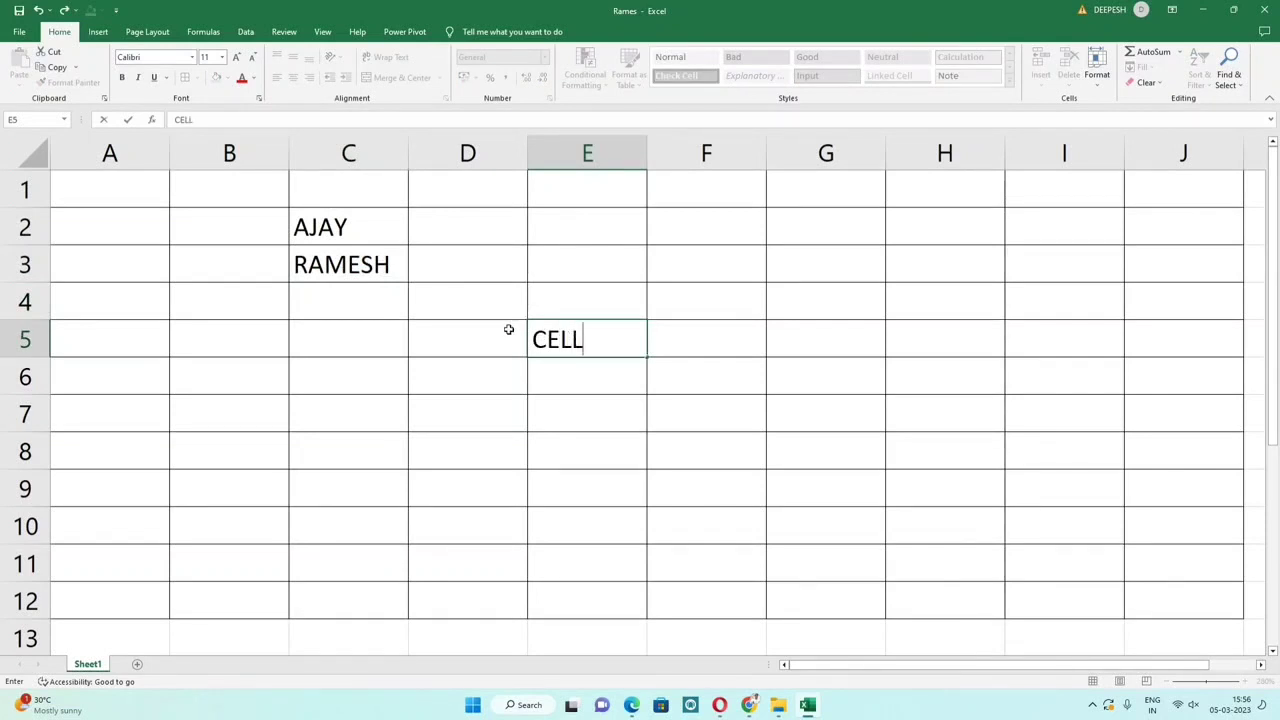
Step: Commit CELL in E5, then select column E, add row 5, and pick cell E5
click(508, 329)
click(565, 339)
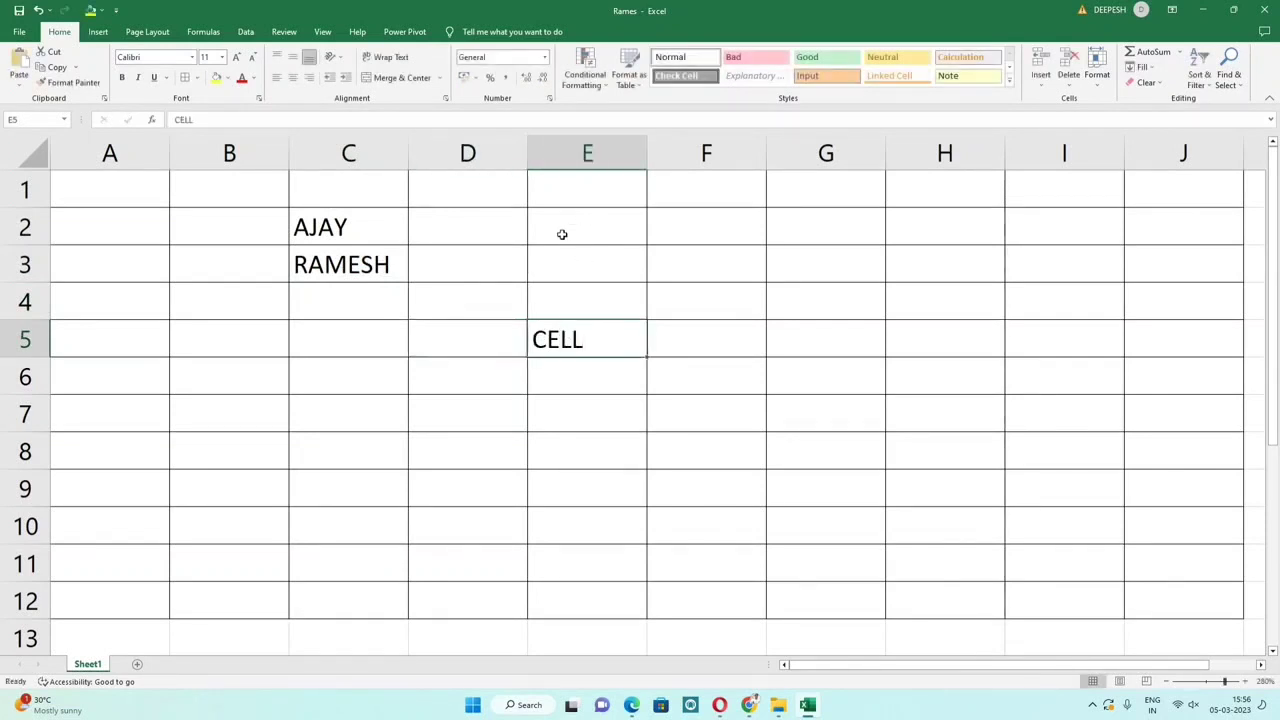
scroll(562, 234, down, 2)
scroll(564, 236, up, 2)
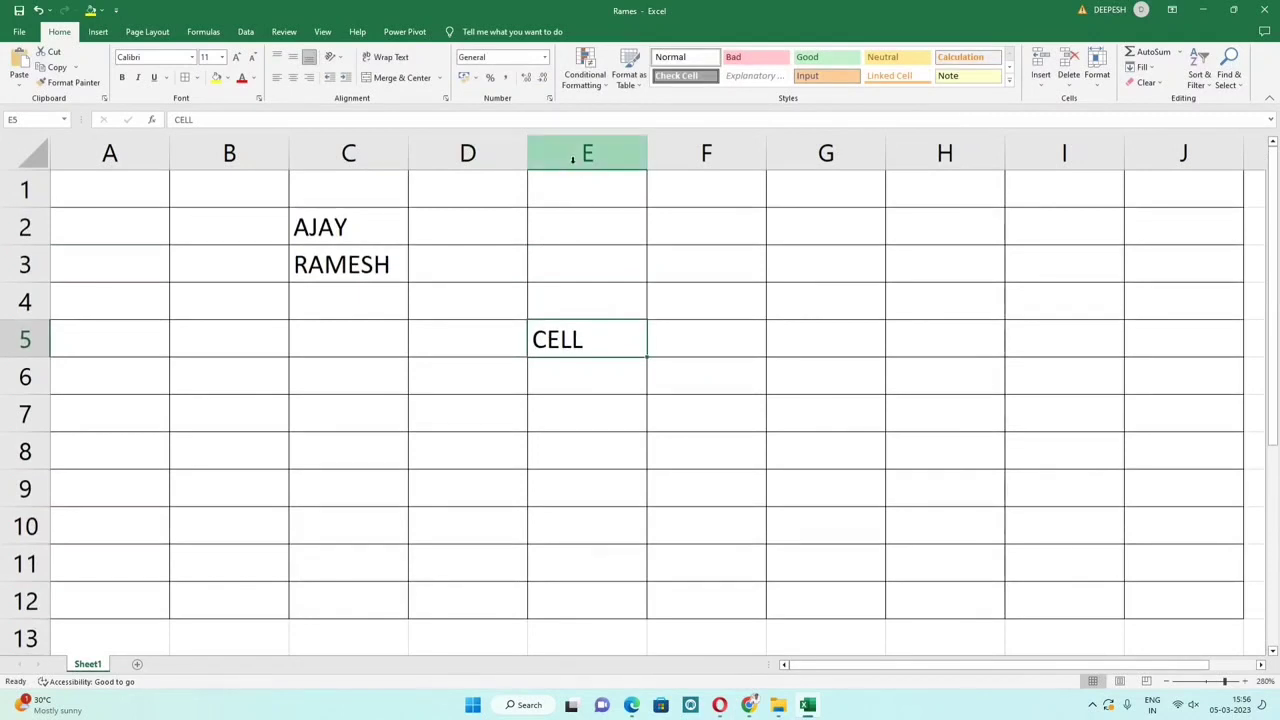
click(572, 156)
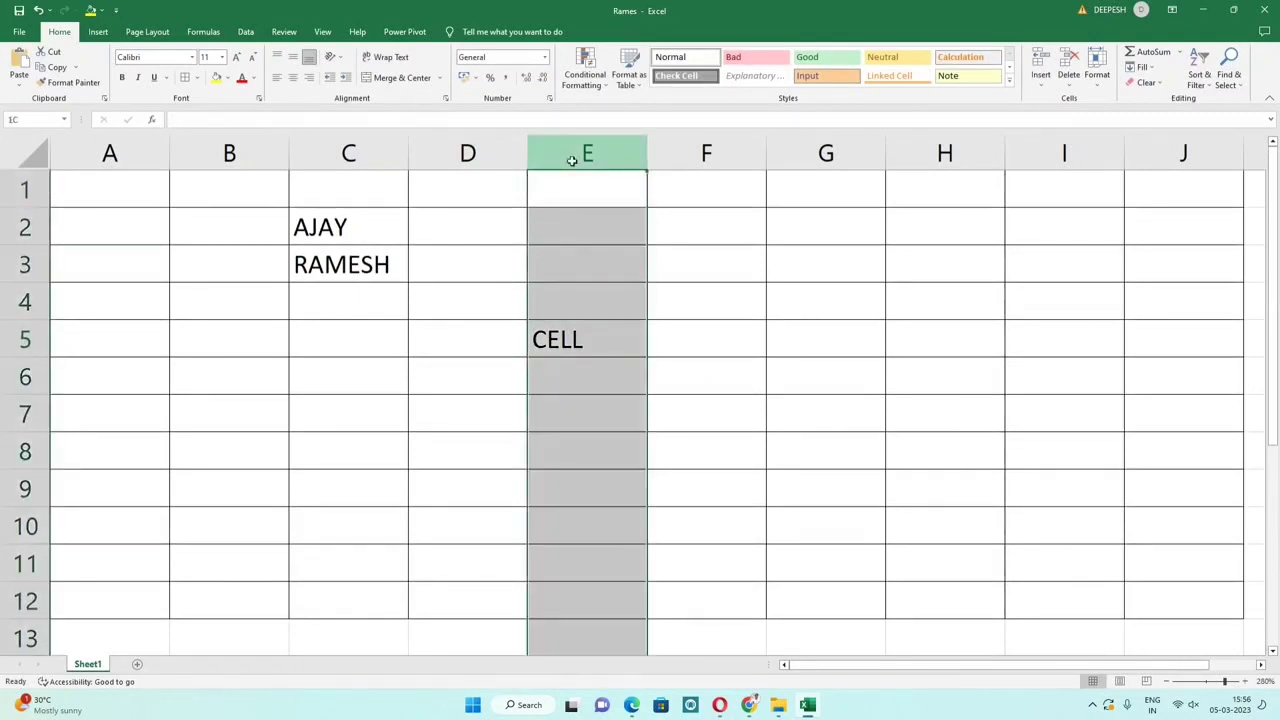
ctrl+click(44, 340)
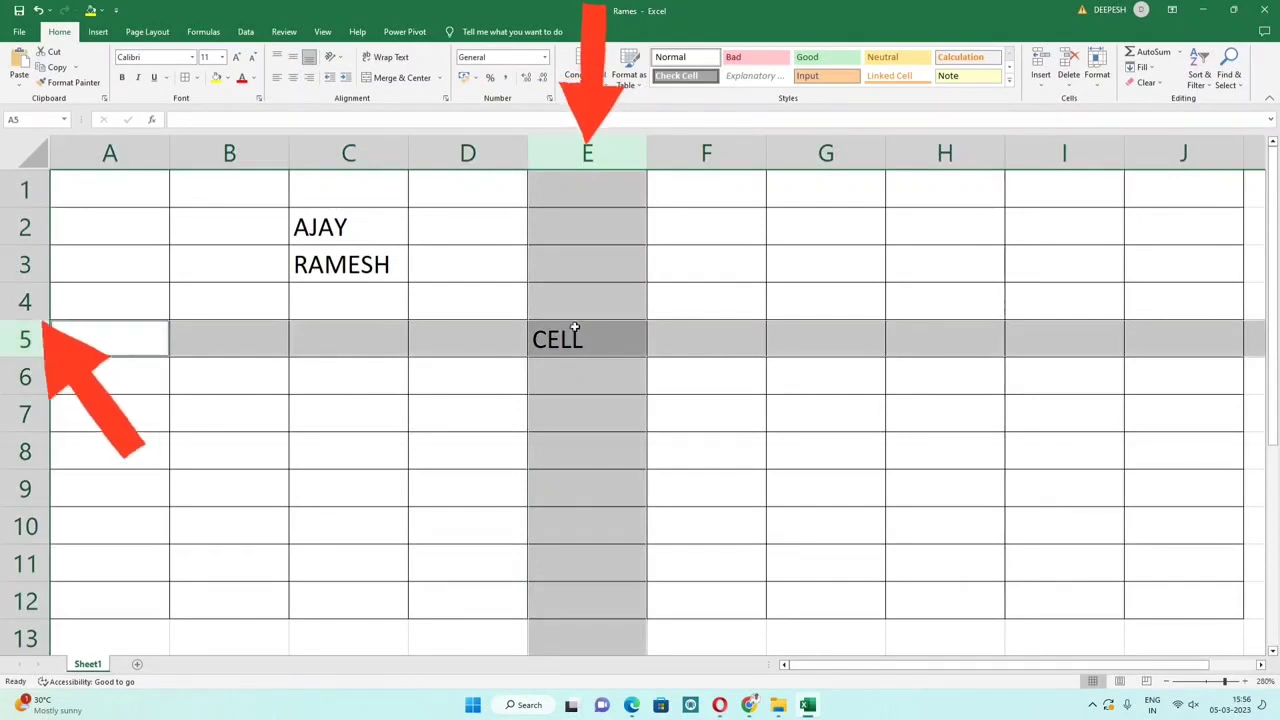
scroll(590, 341, up, 3)
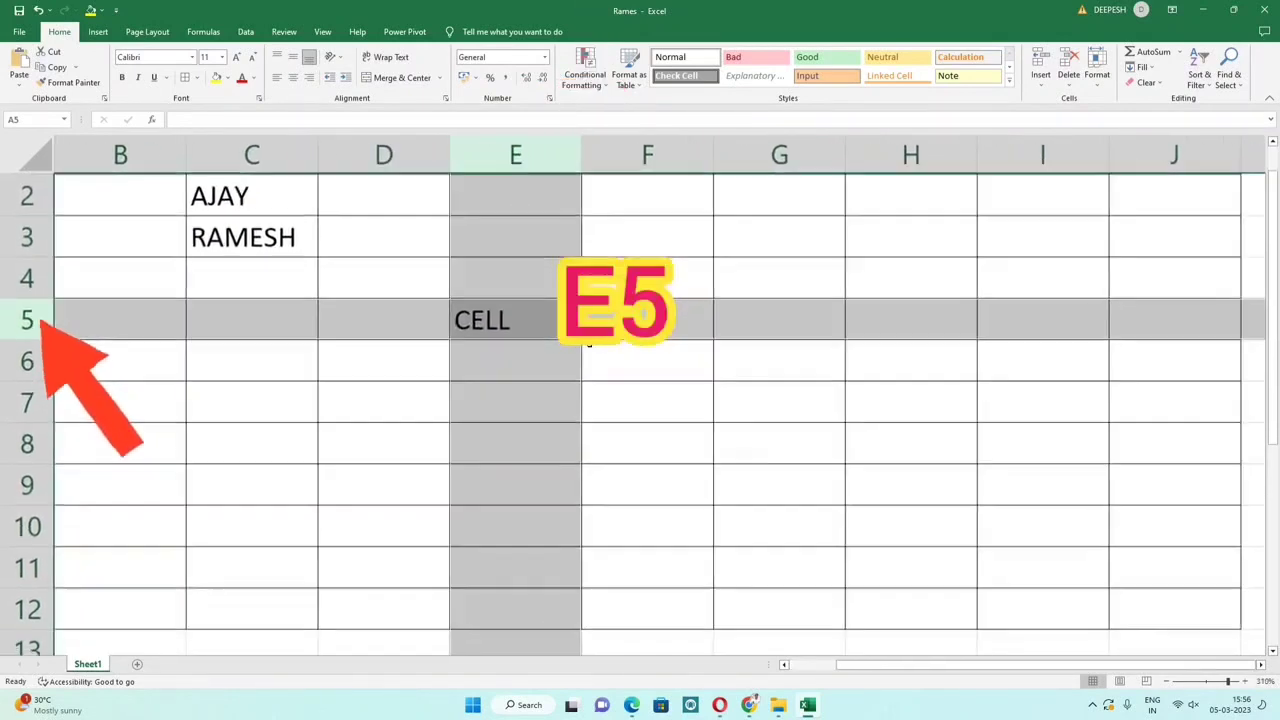
click(497, 321)
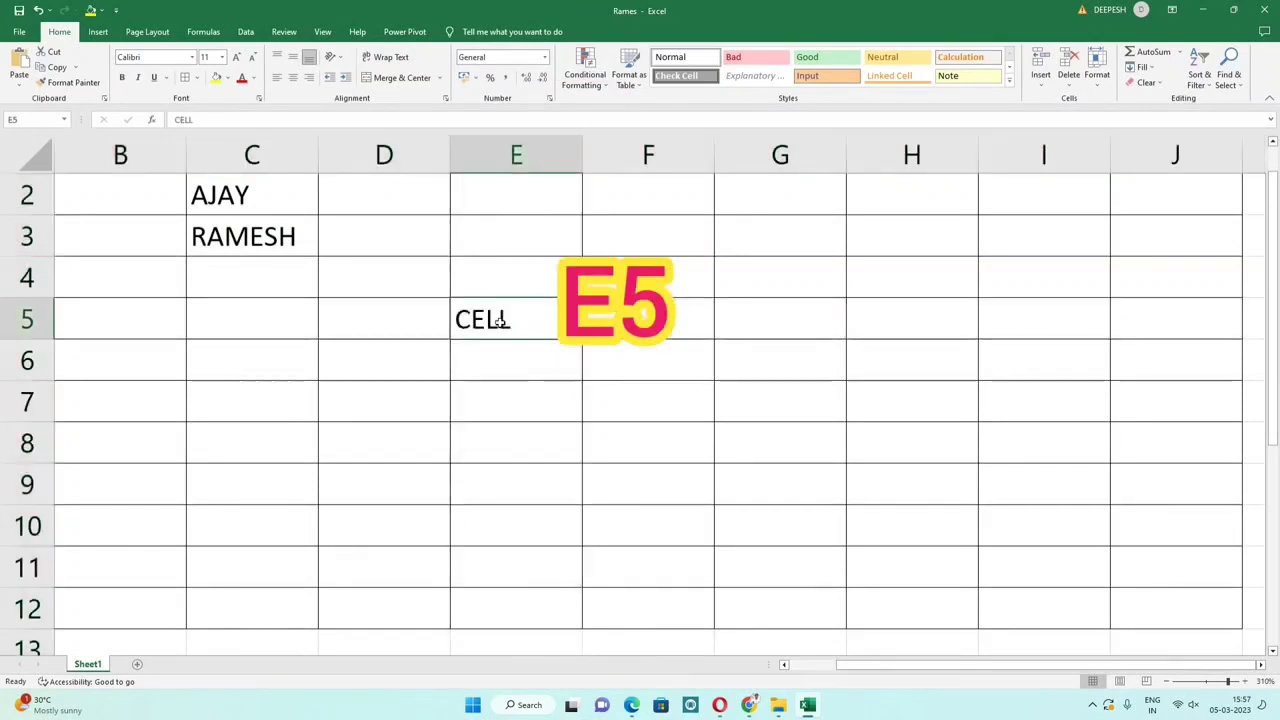
Step: Select columns A through I together, then clear the column selection
scroll(500, 322, up, 1)
click(128, 157)
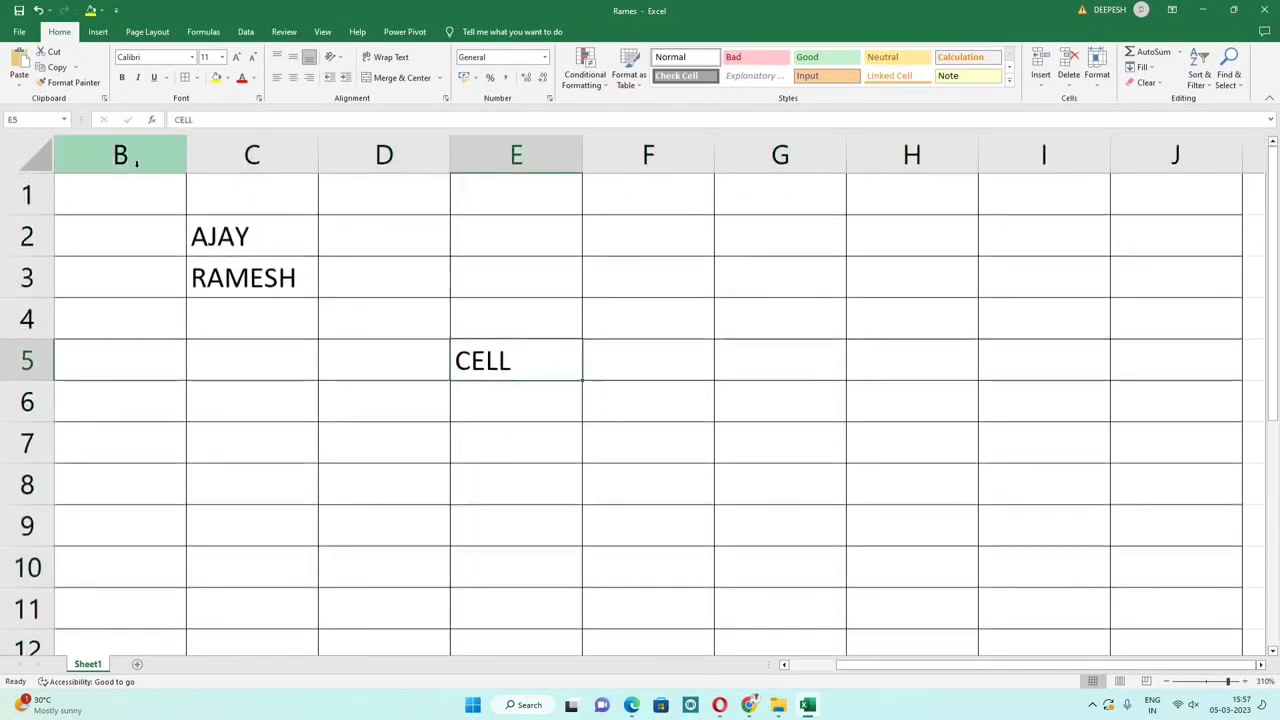
key(Left)
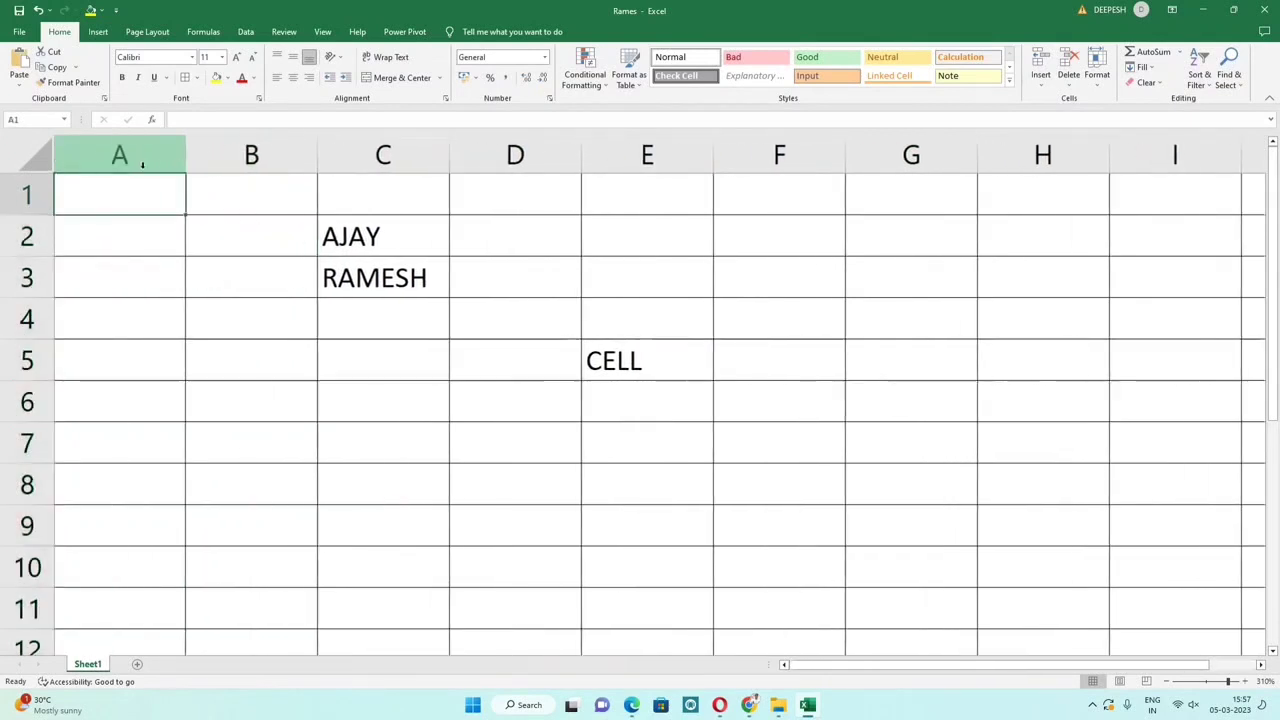
click(128, 152)
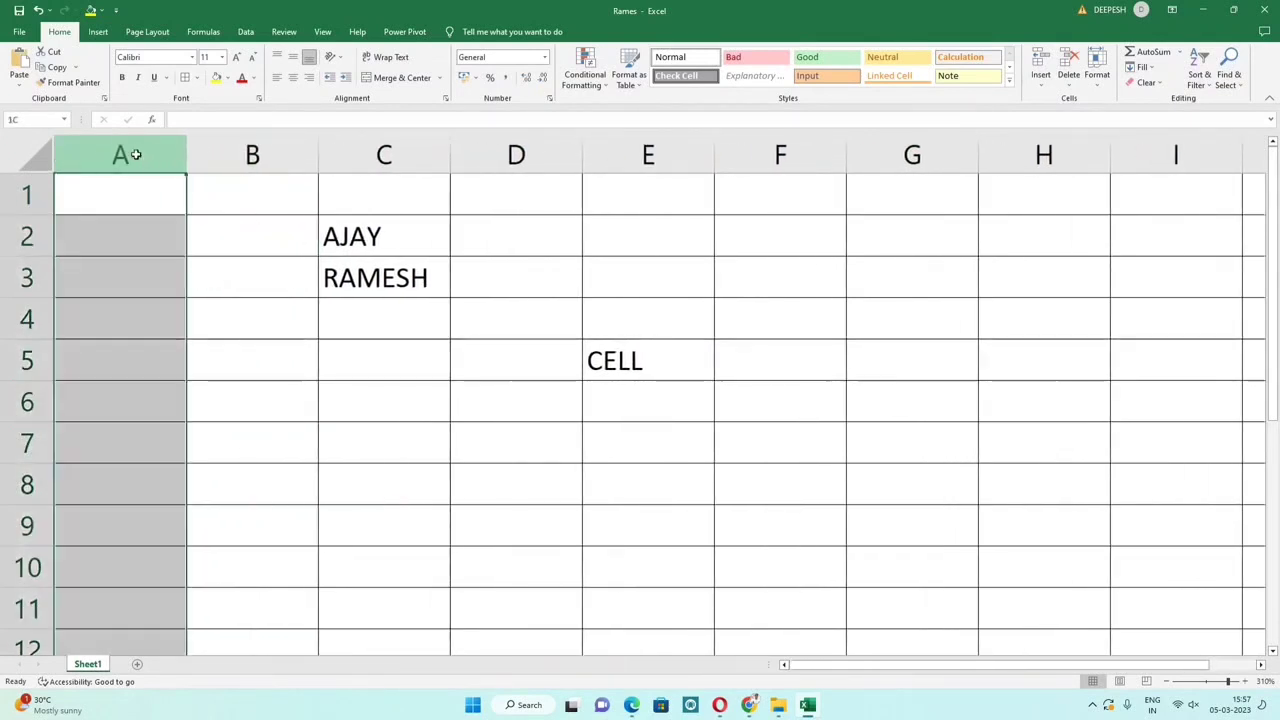
ctrl+click(232, 153)
ctrl+click(381, 155)
ctrl+click(515, 155)
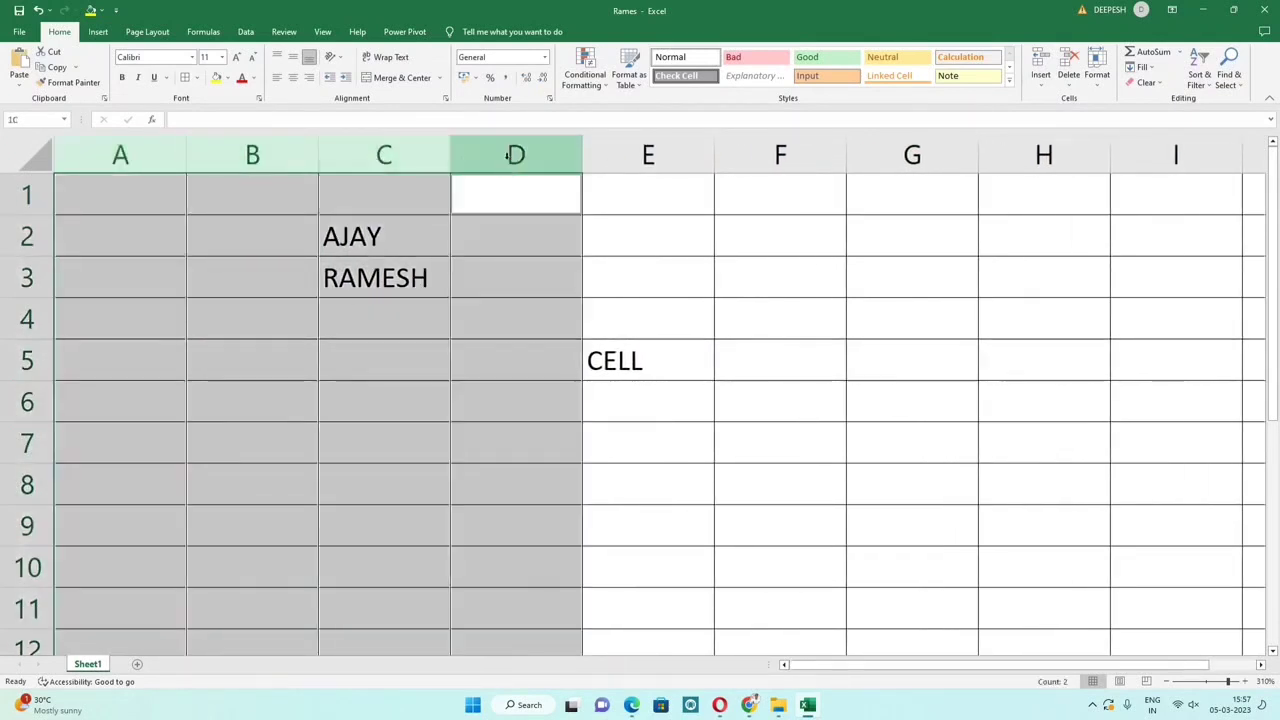
ctrl+click(628, 155)
ctrl+click(751, 157)
ctrl+click(860, 157)
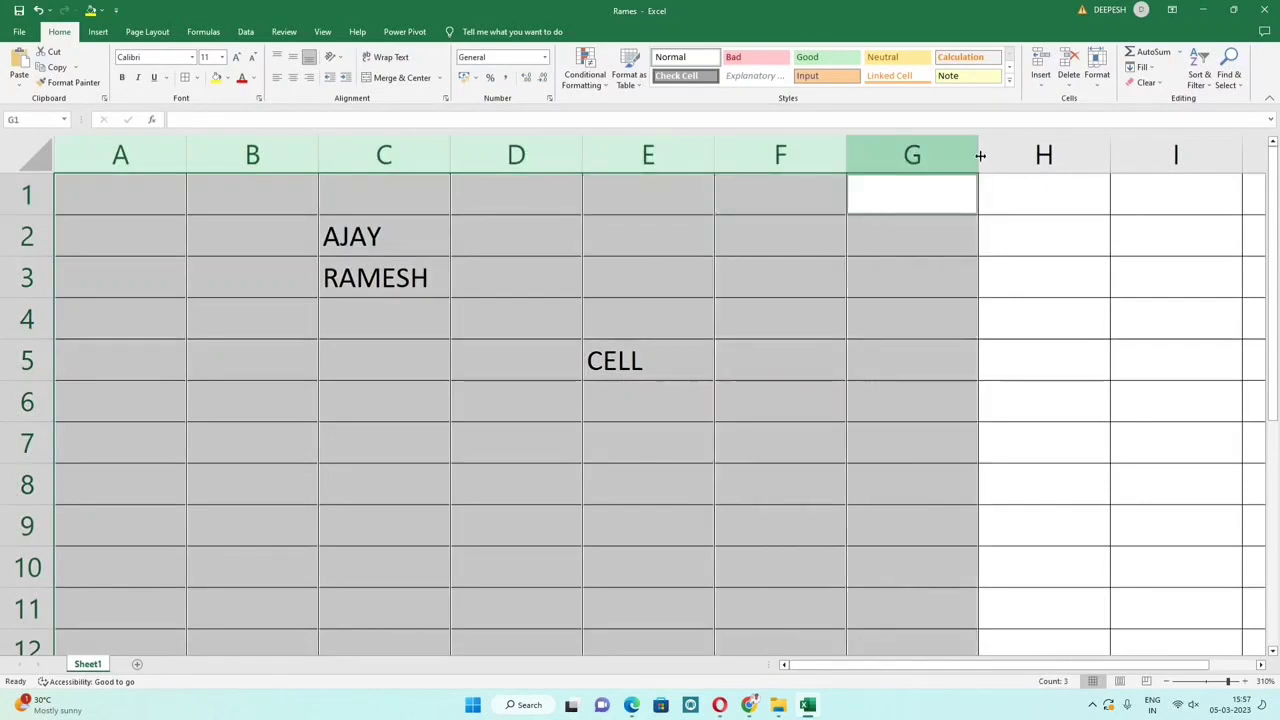
ctrl+click(1043, 155)
ctrl+click(1133, 151)
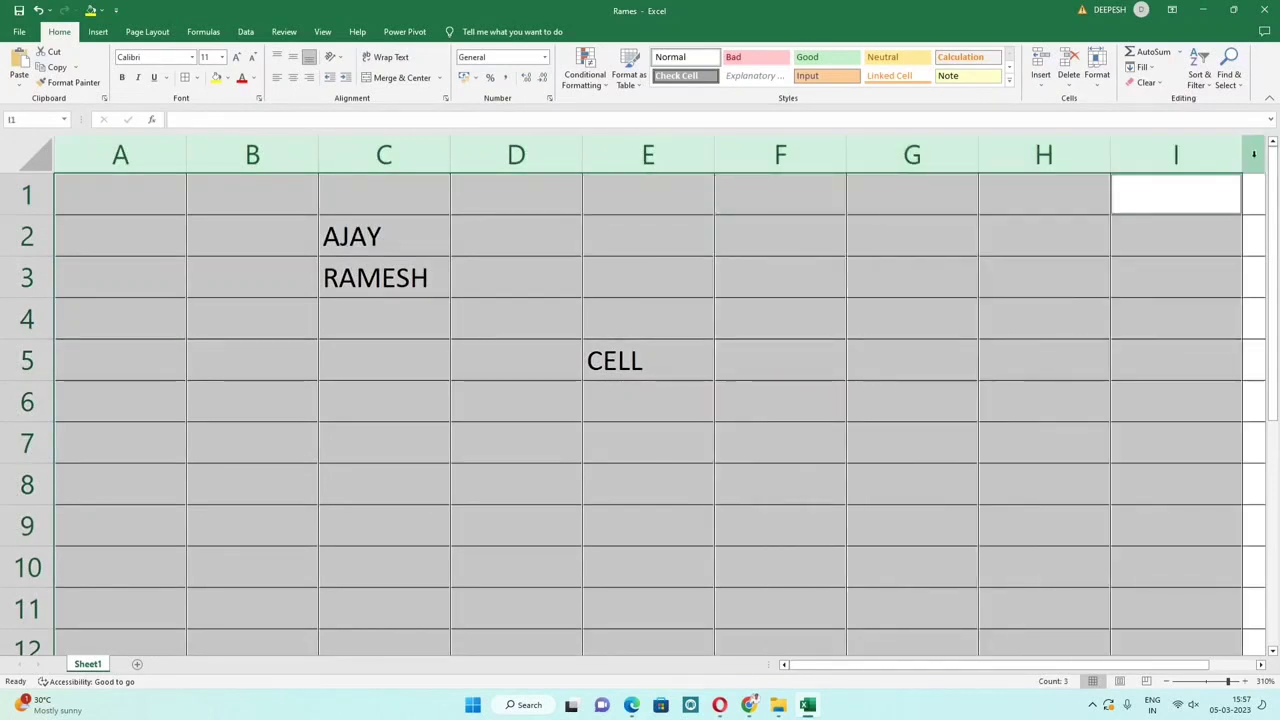
click(127, 239)
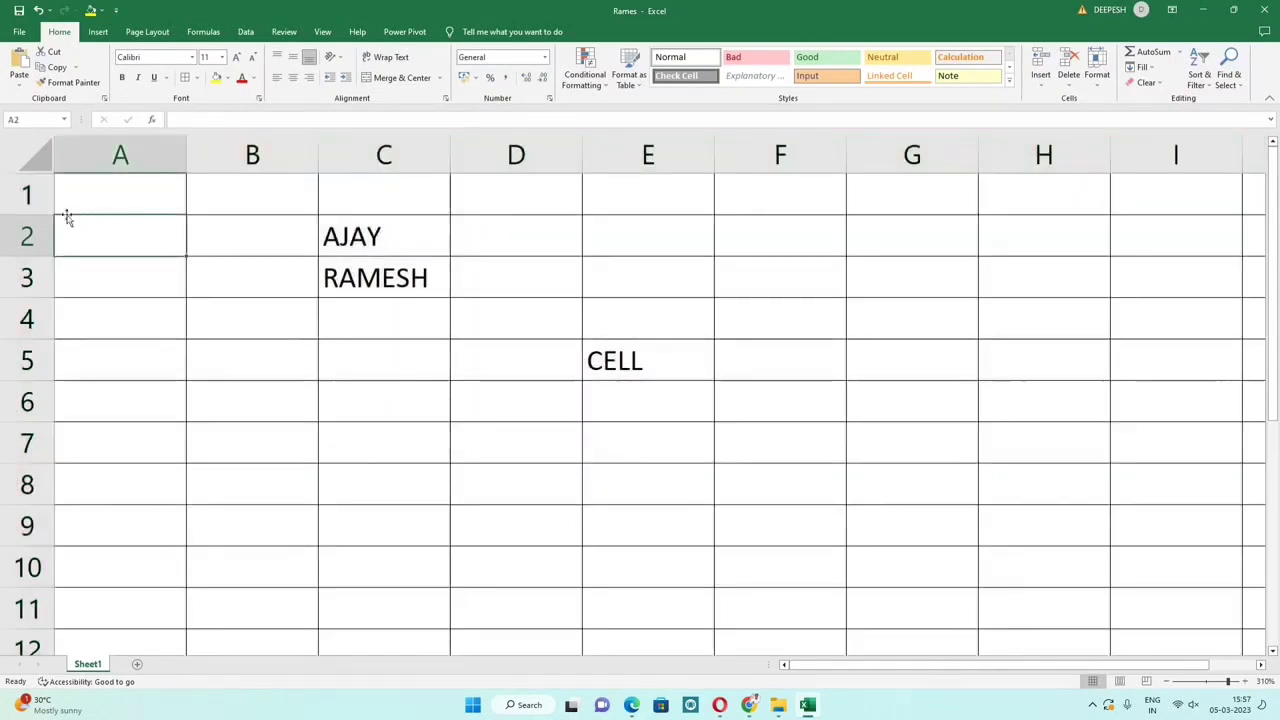
Step: Select row 1, then rows 1 to 5, then clear and return to the first name cell
click(15, 196)
drag(12, 232, 20, 610)
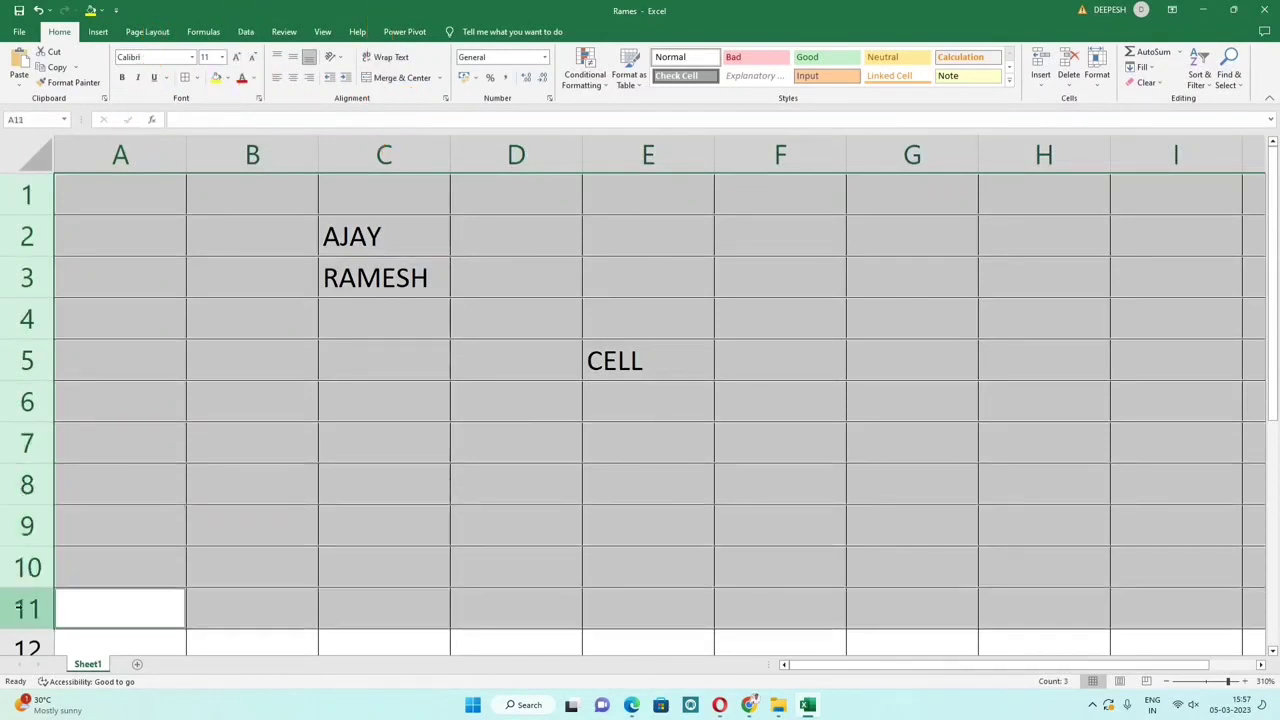
scroll(226, 451, down, 4)
scroll(230, 410, up, 4)
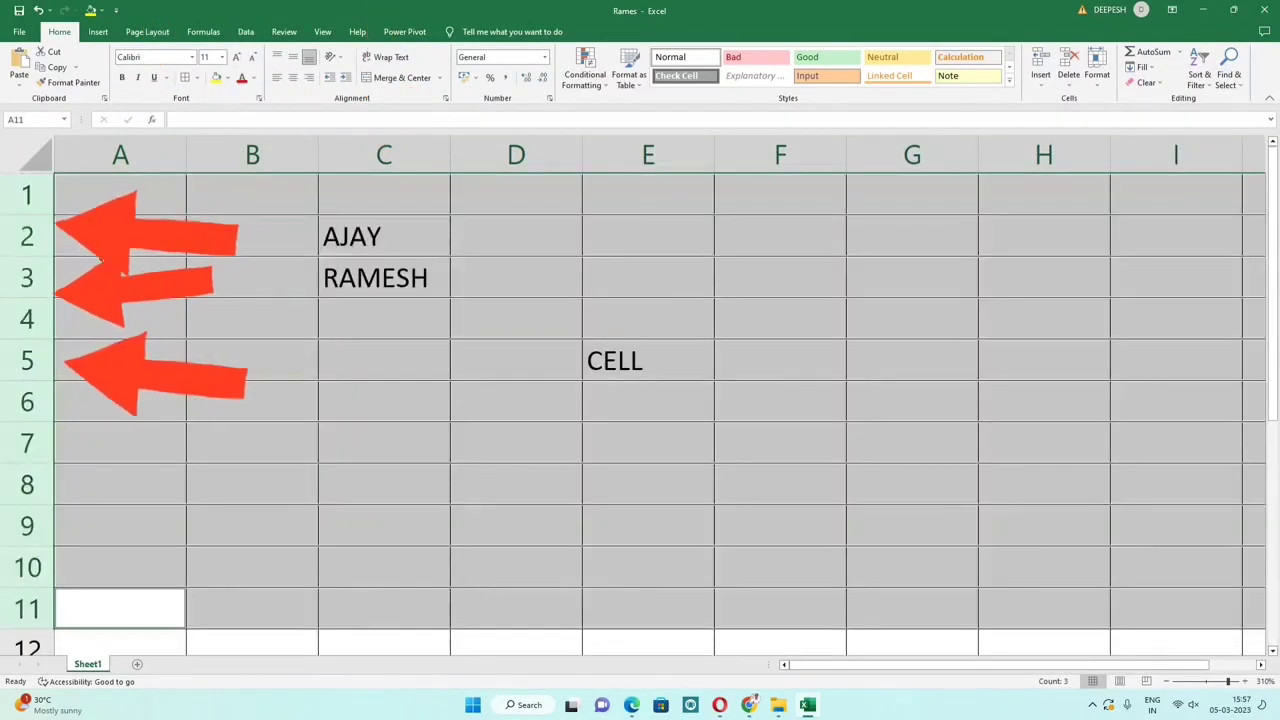
click(86, 196)
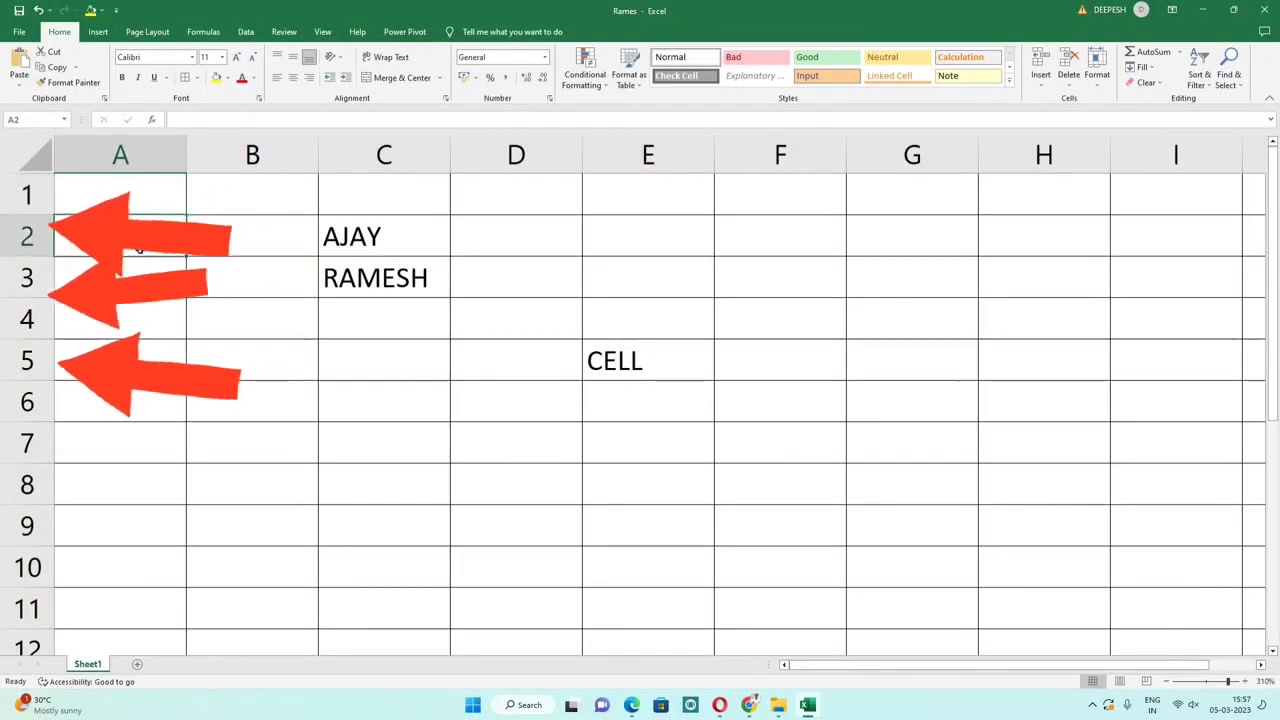
click(380, 236)
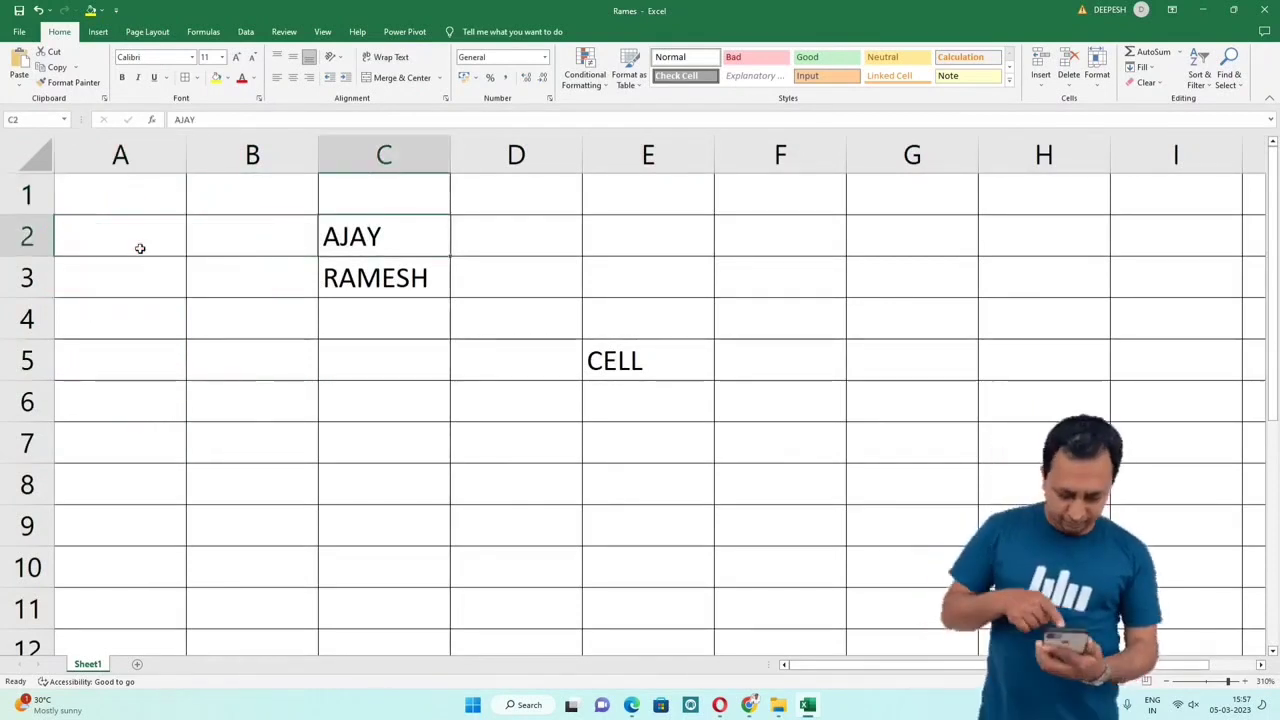
key(ctrl+Right)
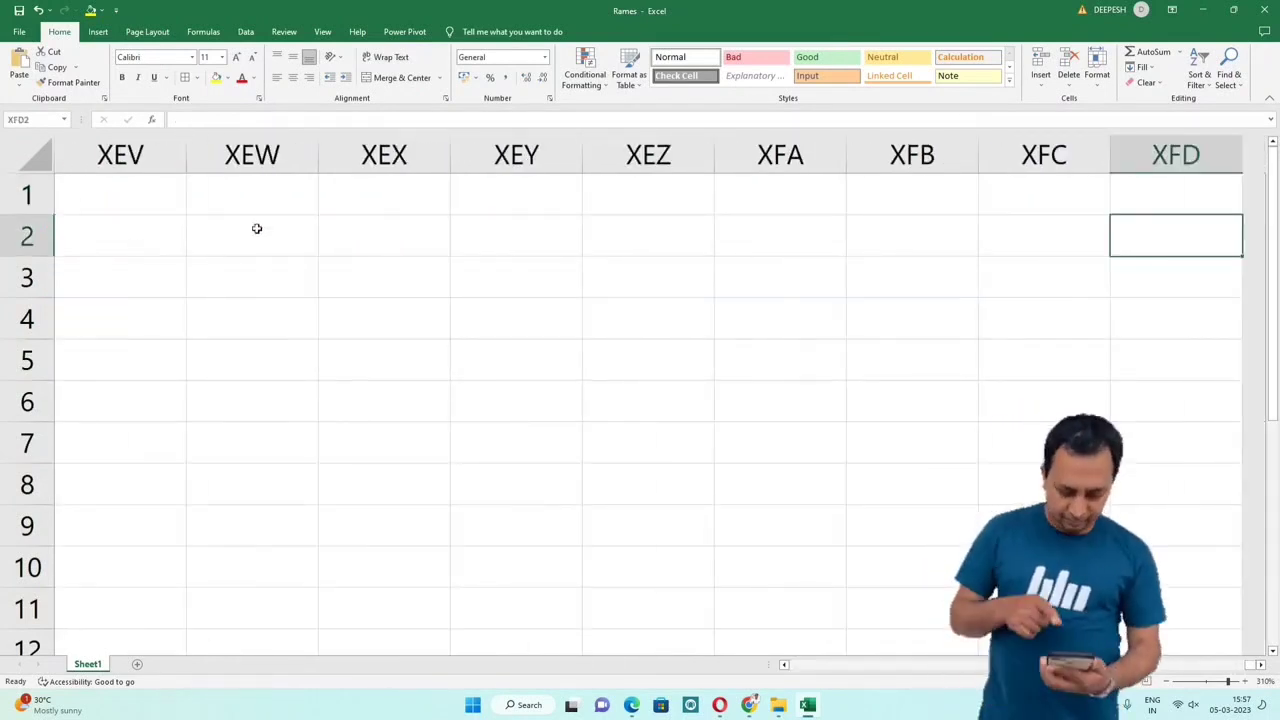
click(1176, 154)
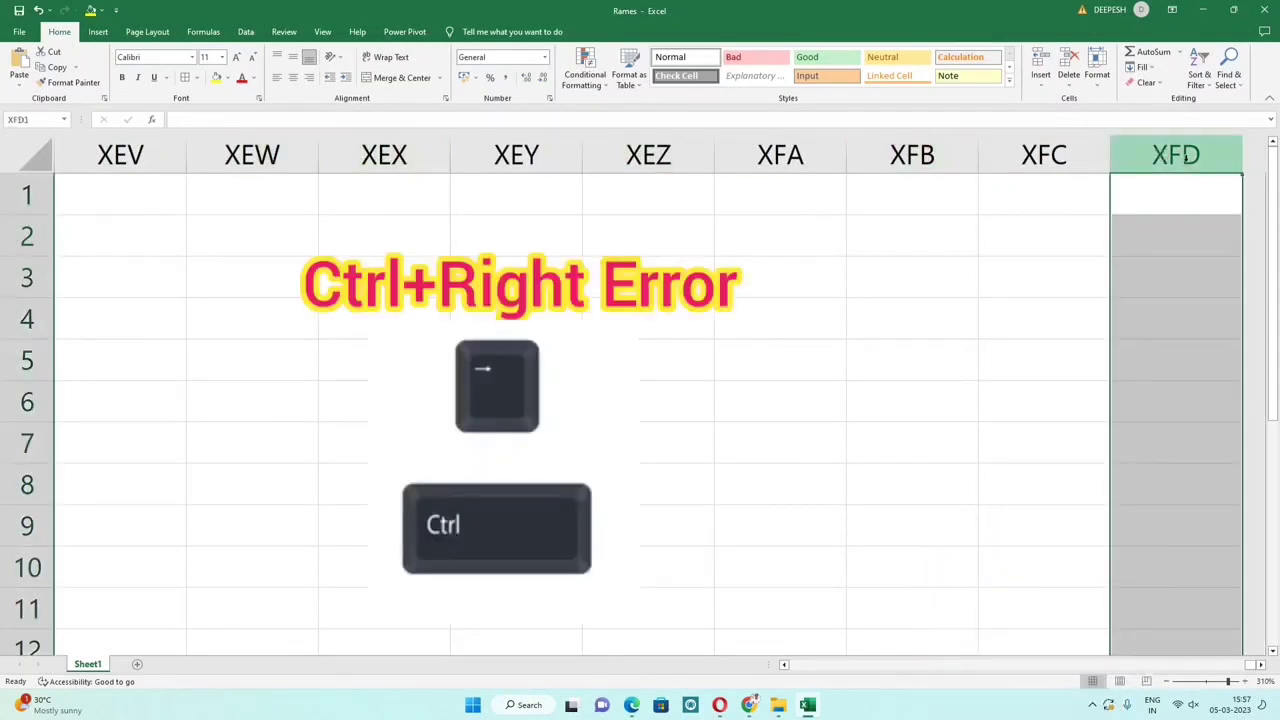
click(1181, 190)
click(1183, 155)
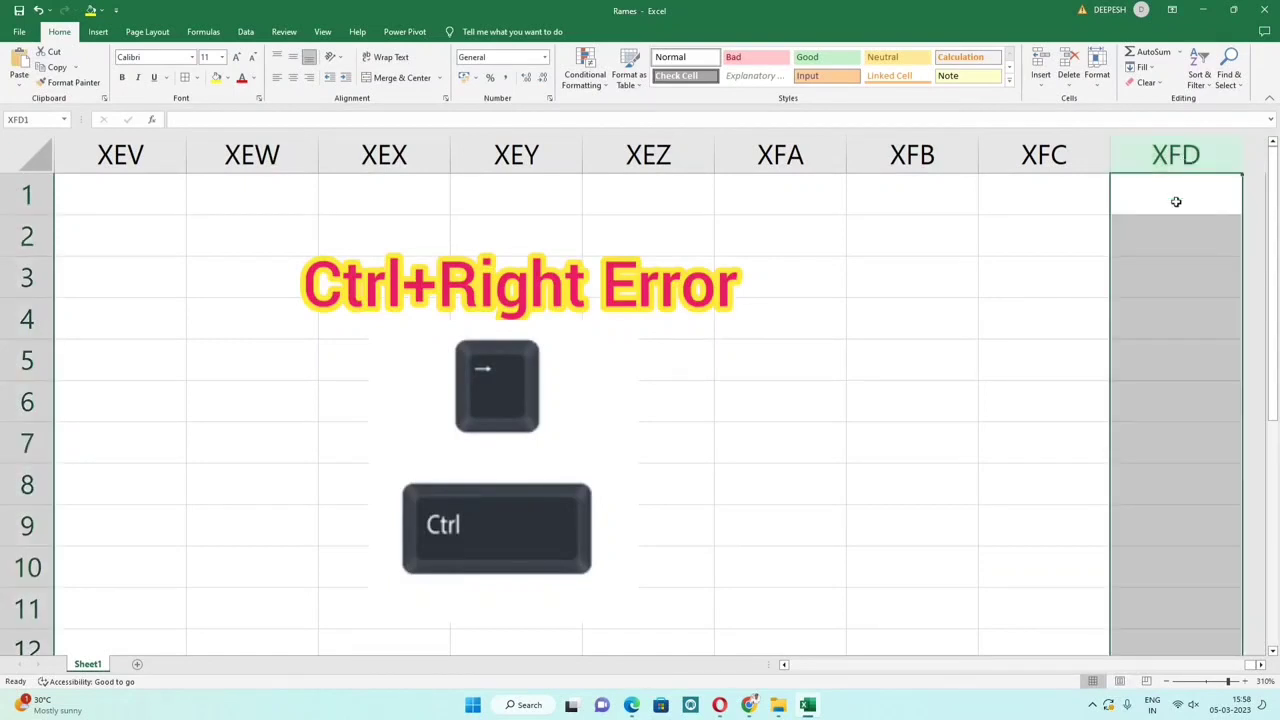
click(1180, 200)
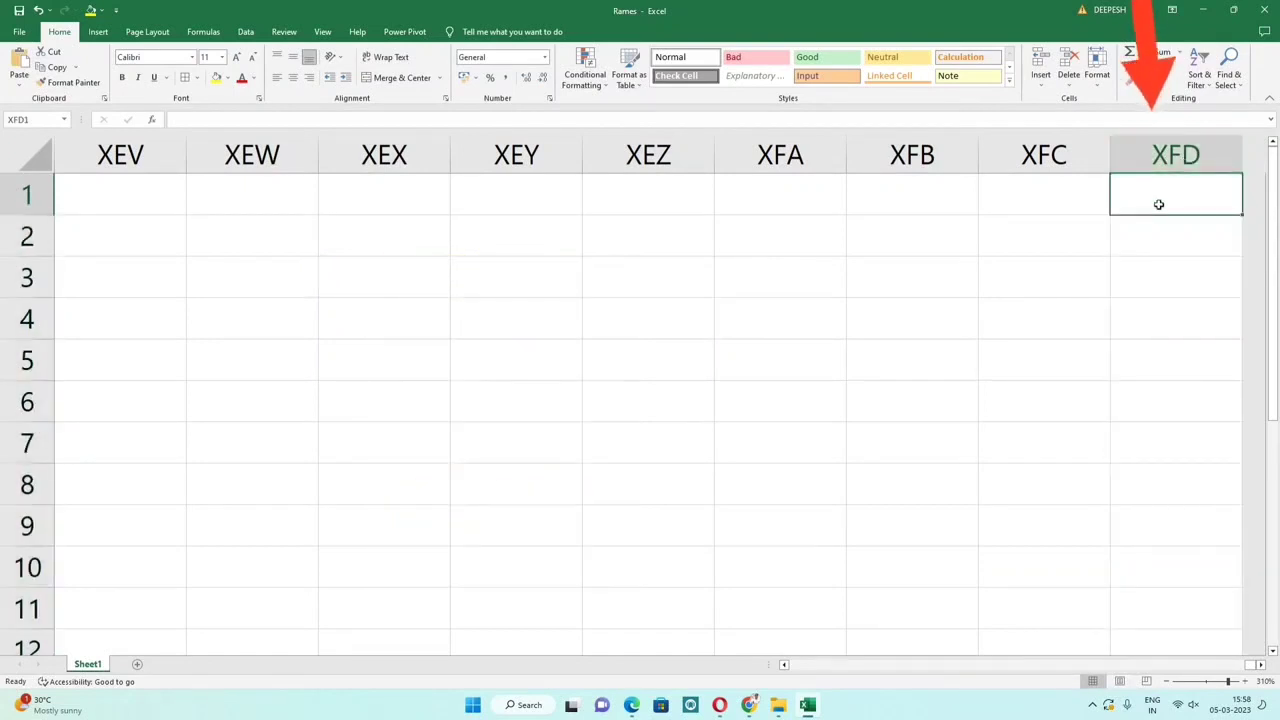
key(ctrl+Down)
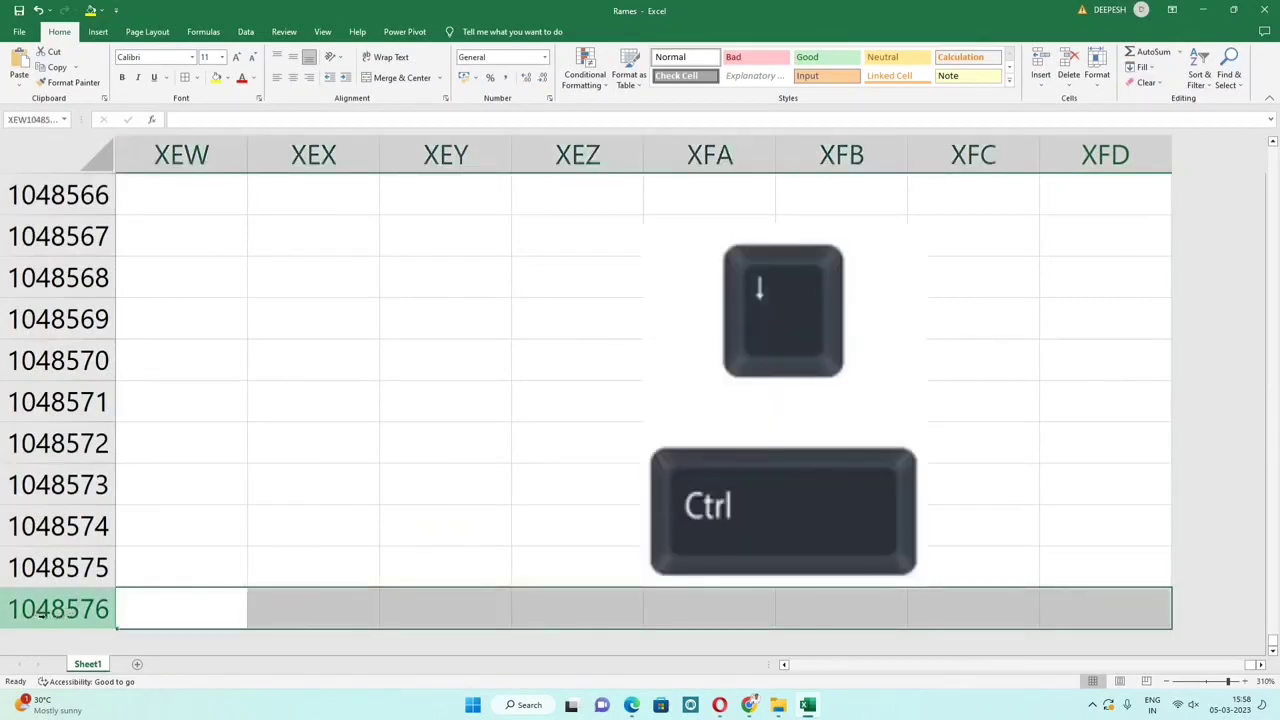
click(196, 600)
scroll(193, 608, down, 3)
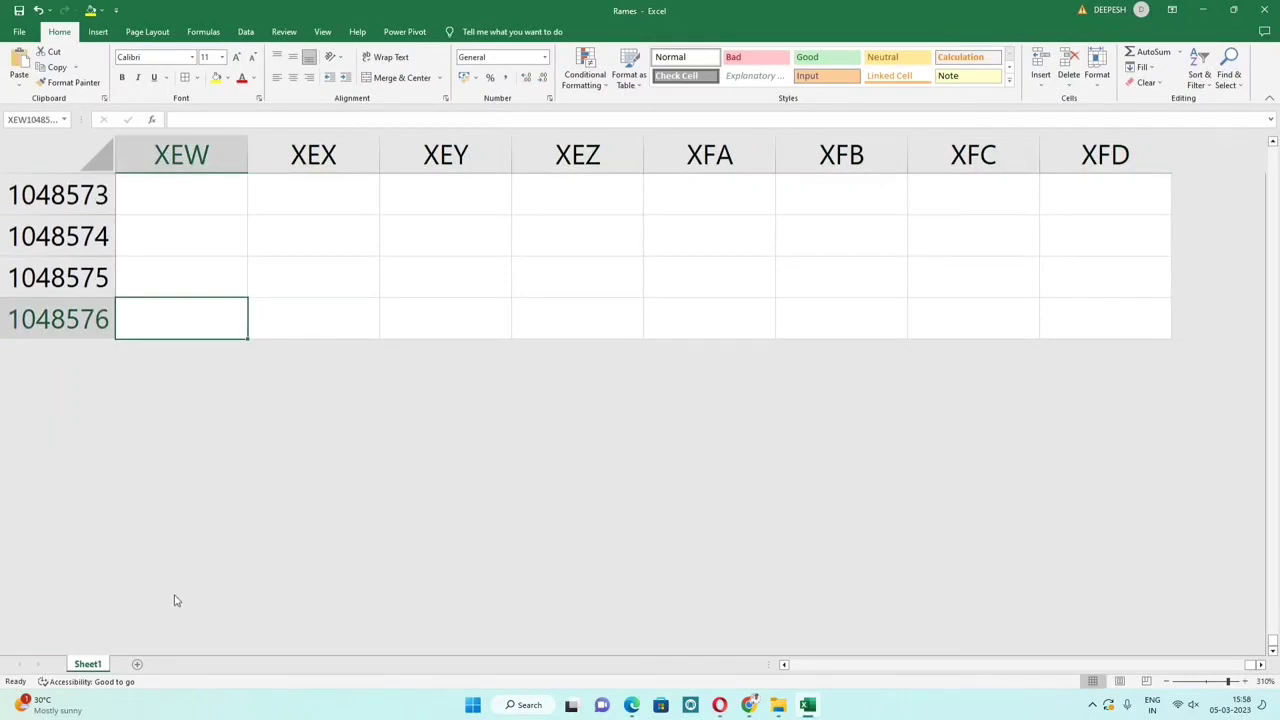
scroll(175, 600, up, 3)
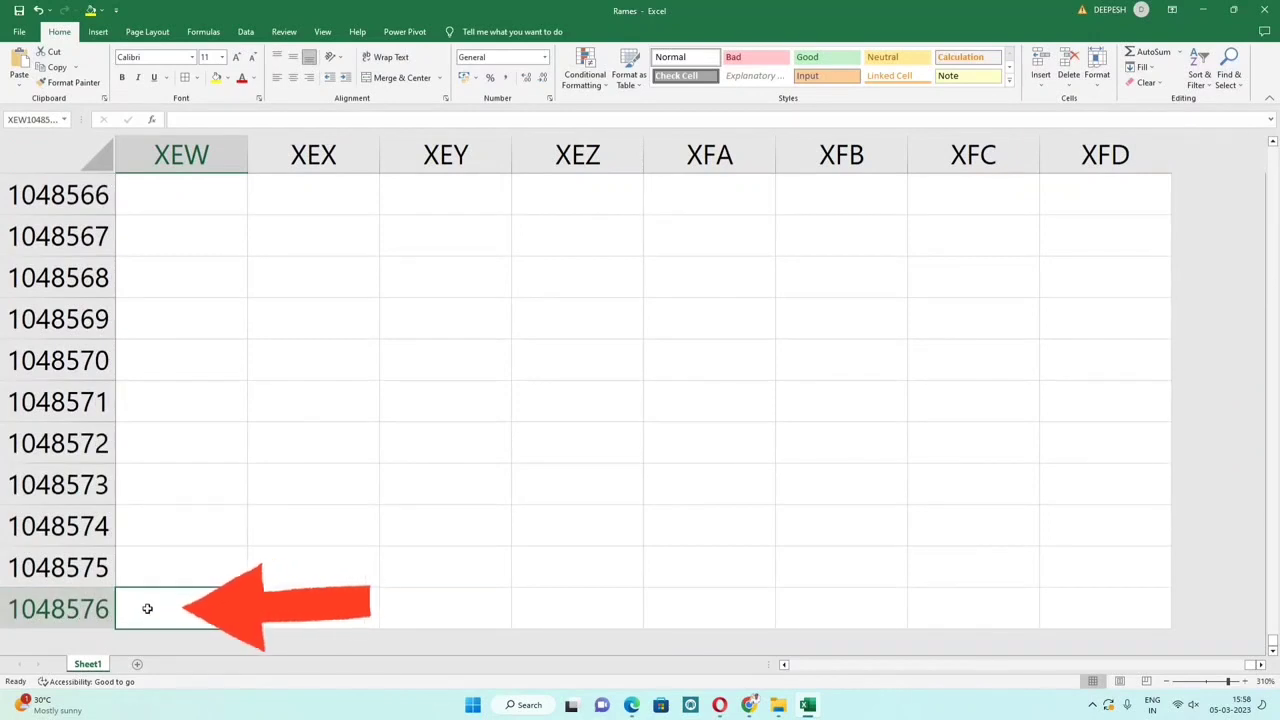
key(ctrl+Left)
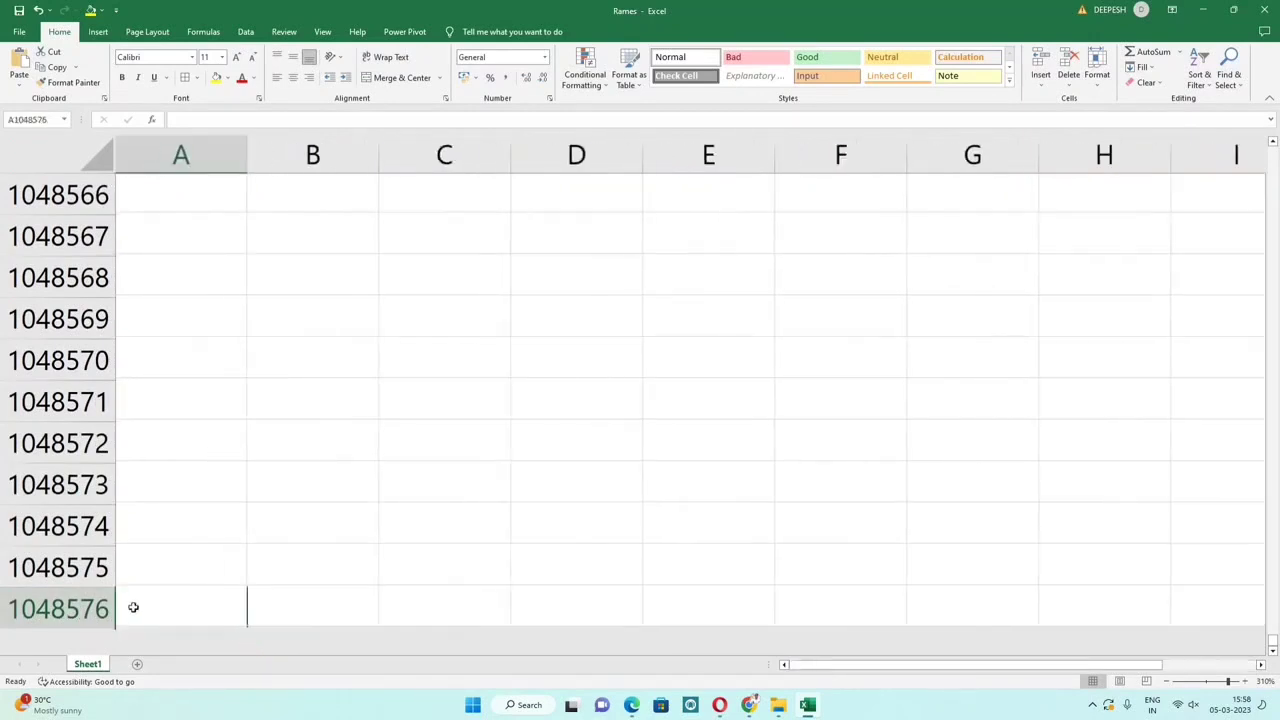
key(ctrl+Up)
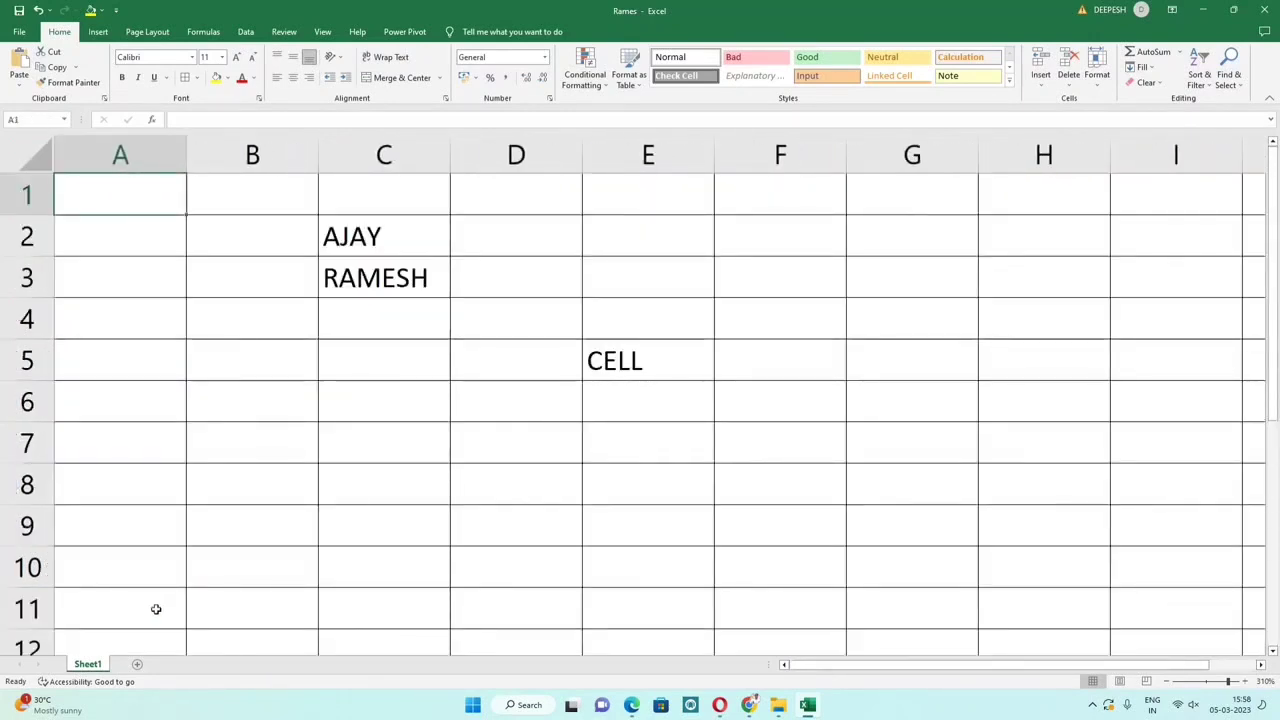
key(shift+space)
Step: Number cells A2:A4 with 1, 2 and 3 and select them
click(128, 210)
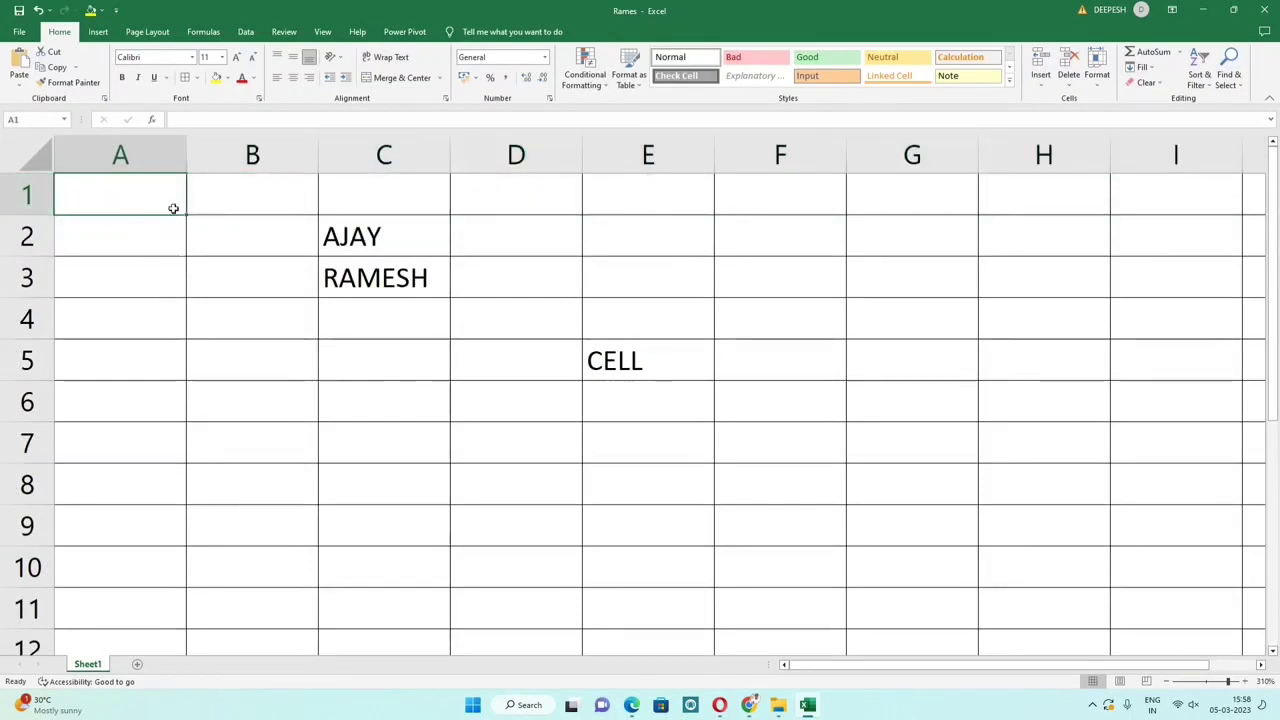
click(172, 250)
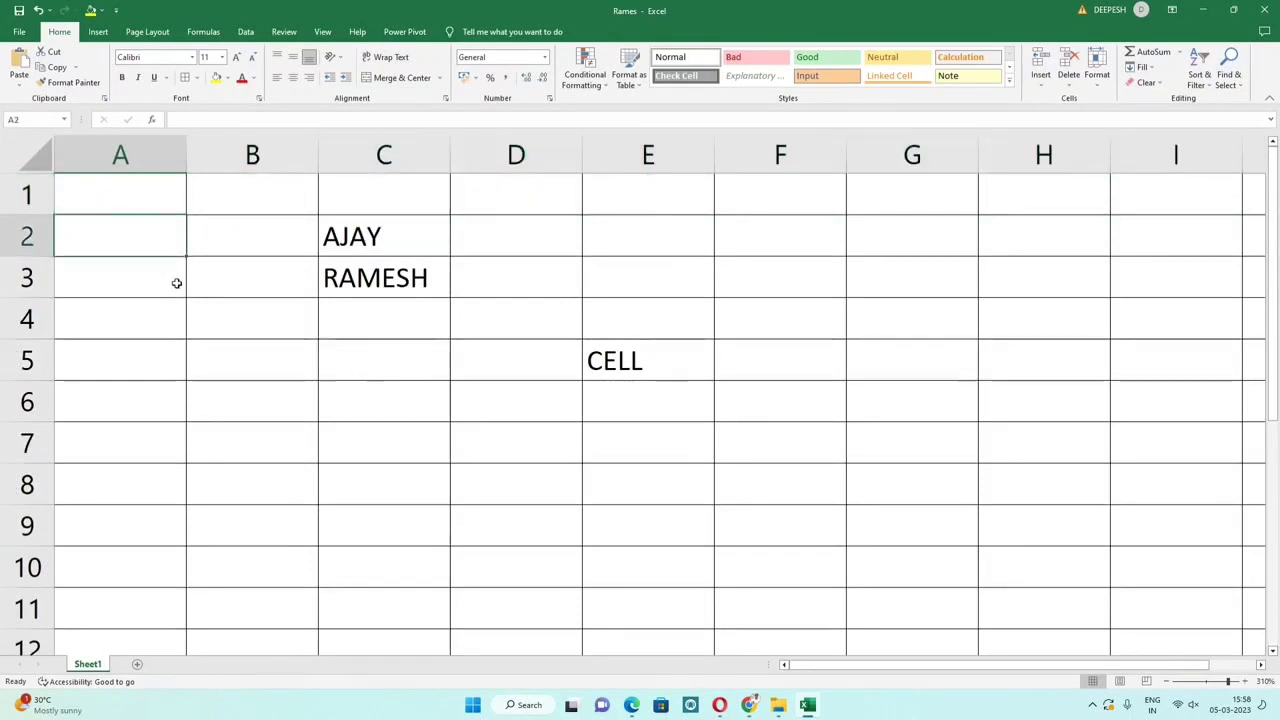
text(1)
key(Return)
text(2)
key(Return)
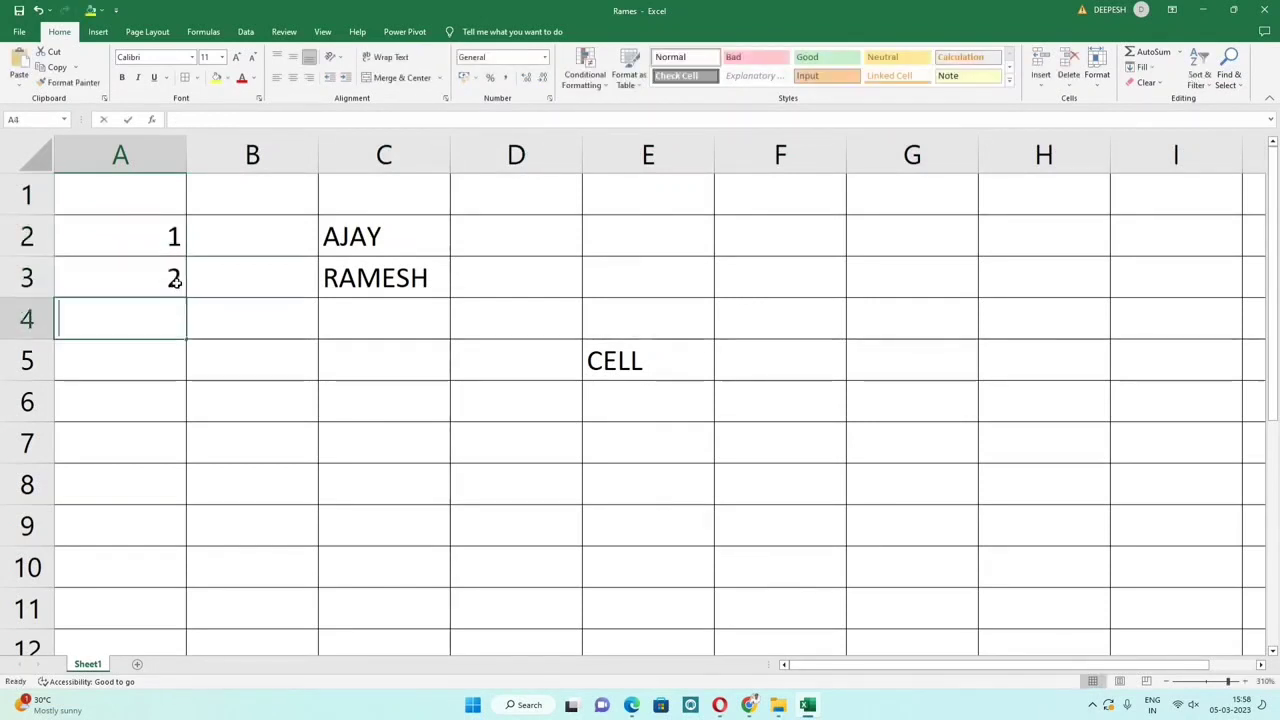
text(3)
key(Return)
drag(163, 245, 175, 648)
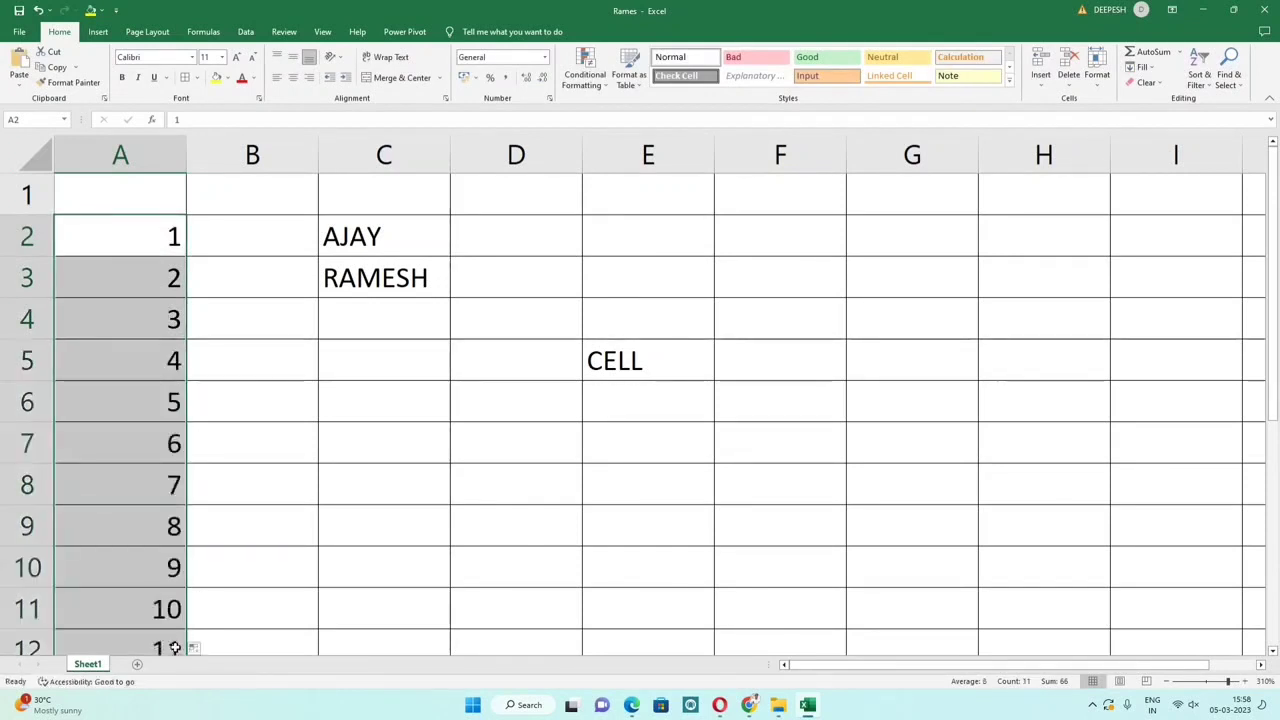
Step: Centre-align the whole of column A
scroll(171, 625, down, 3)
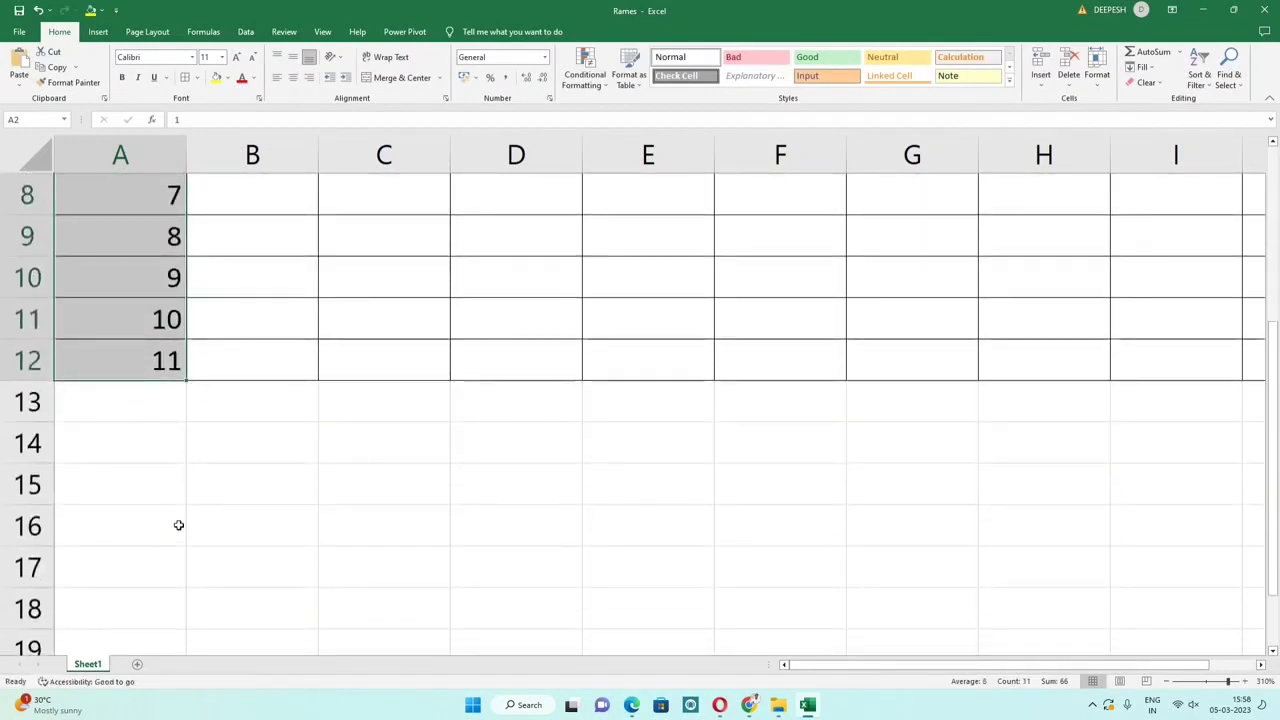
scroll(178, 525, up, 3)
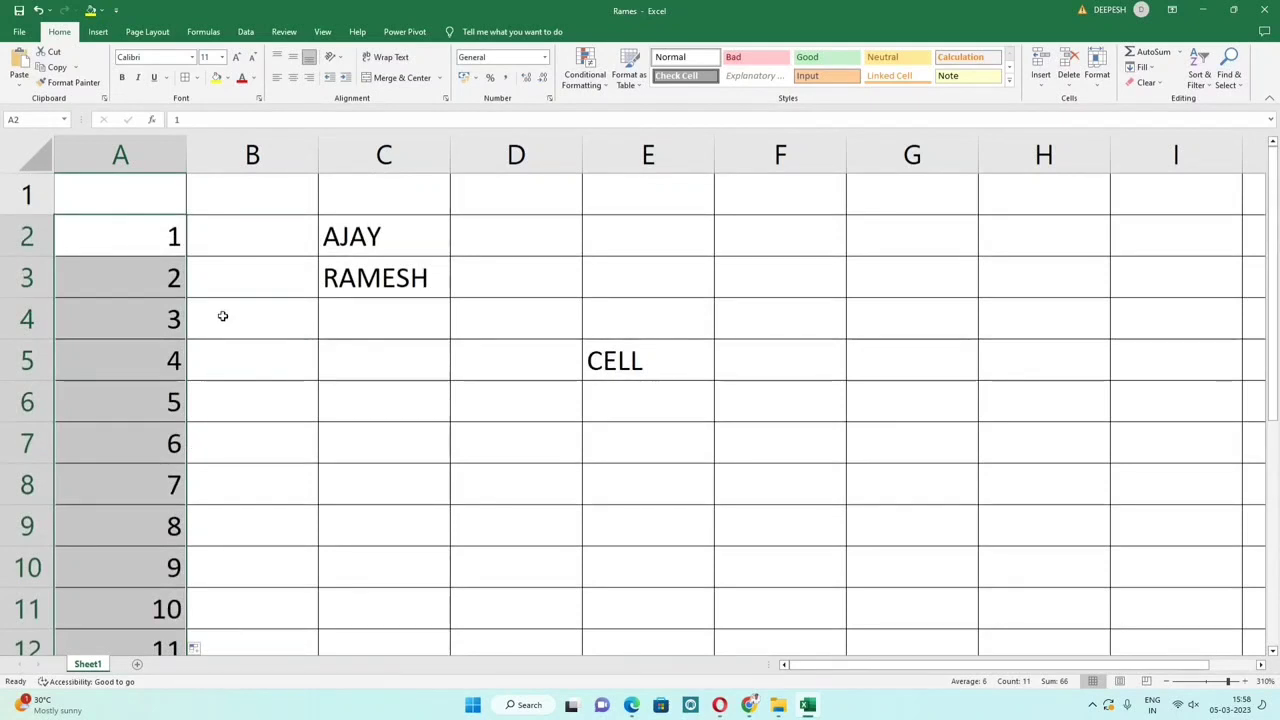
click(223, 316)
click(122, 157)
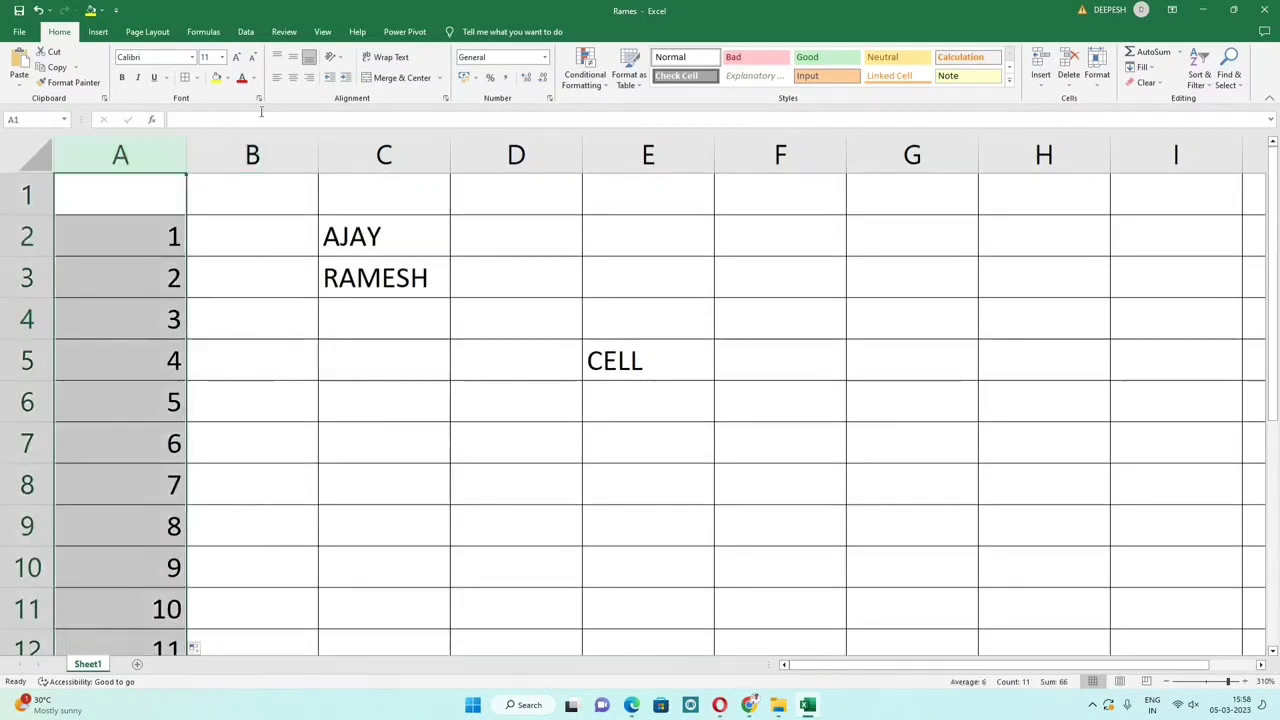
click(293, 78)
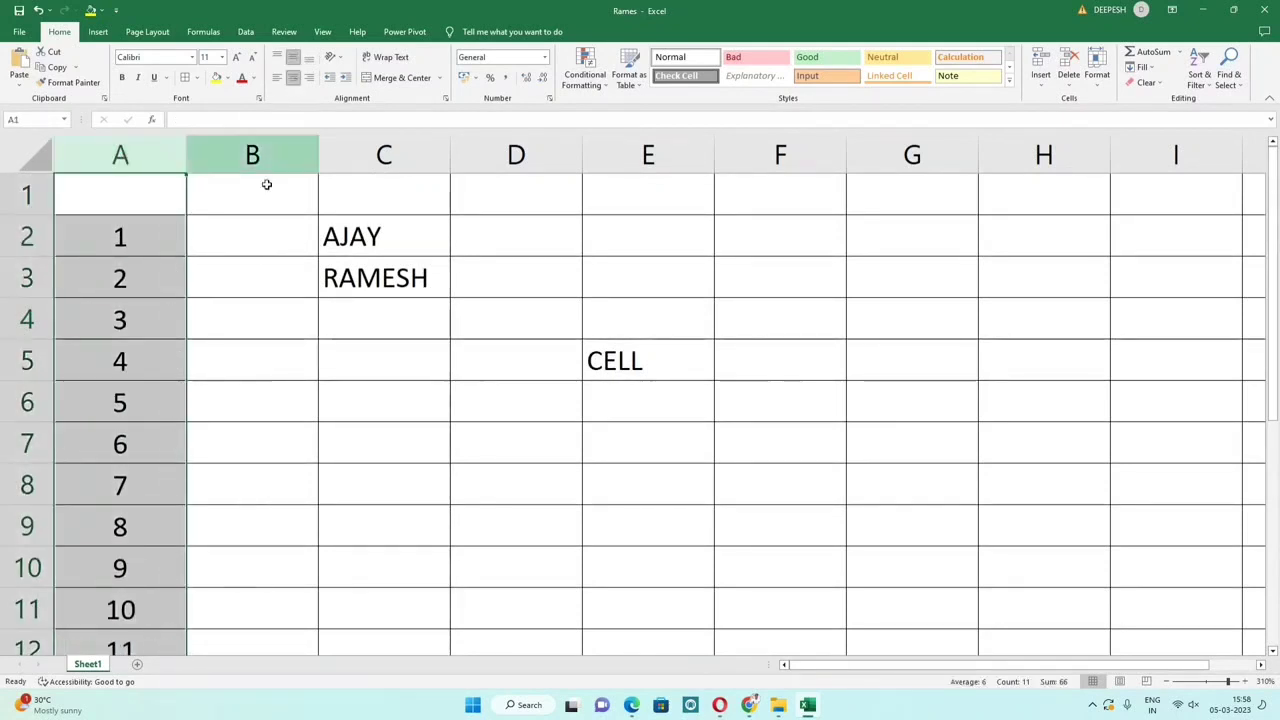
click(210, 270)
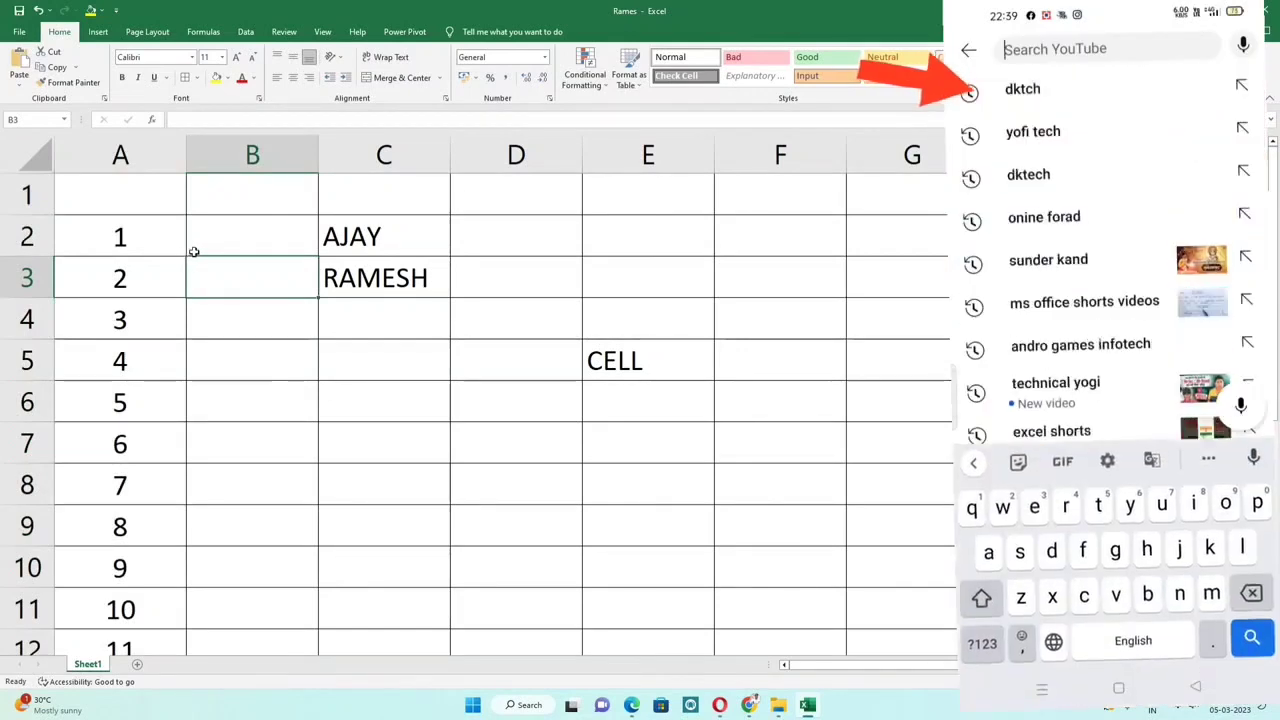
Step: Delete the empty column B and select the two names in B2:B3
click(265, 157)
key(ctrl+minus)
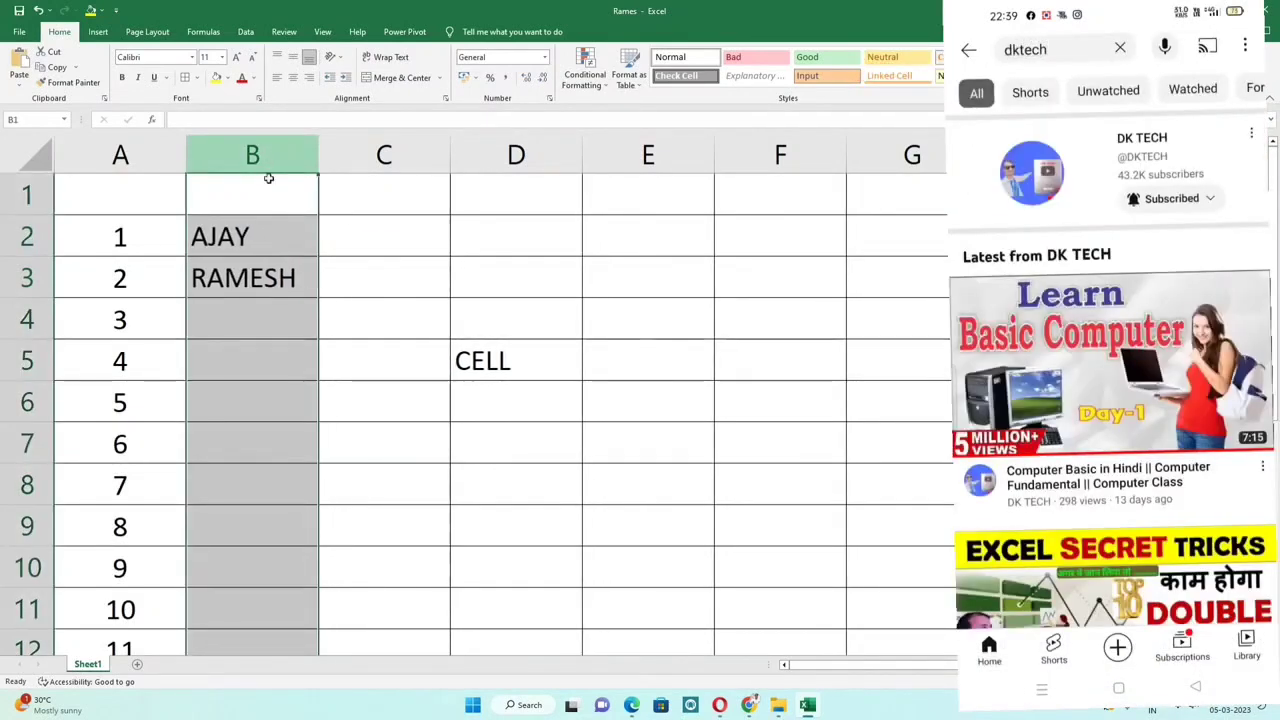
click(270, 258)
drag(274, 241, 262, 540)
Step: Work down column B to select the name in cell B7
scroll(262, 540, up, 1)
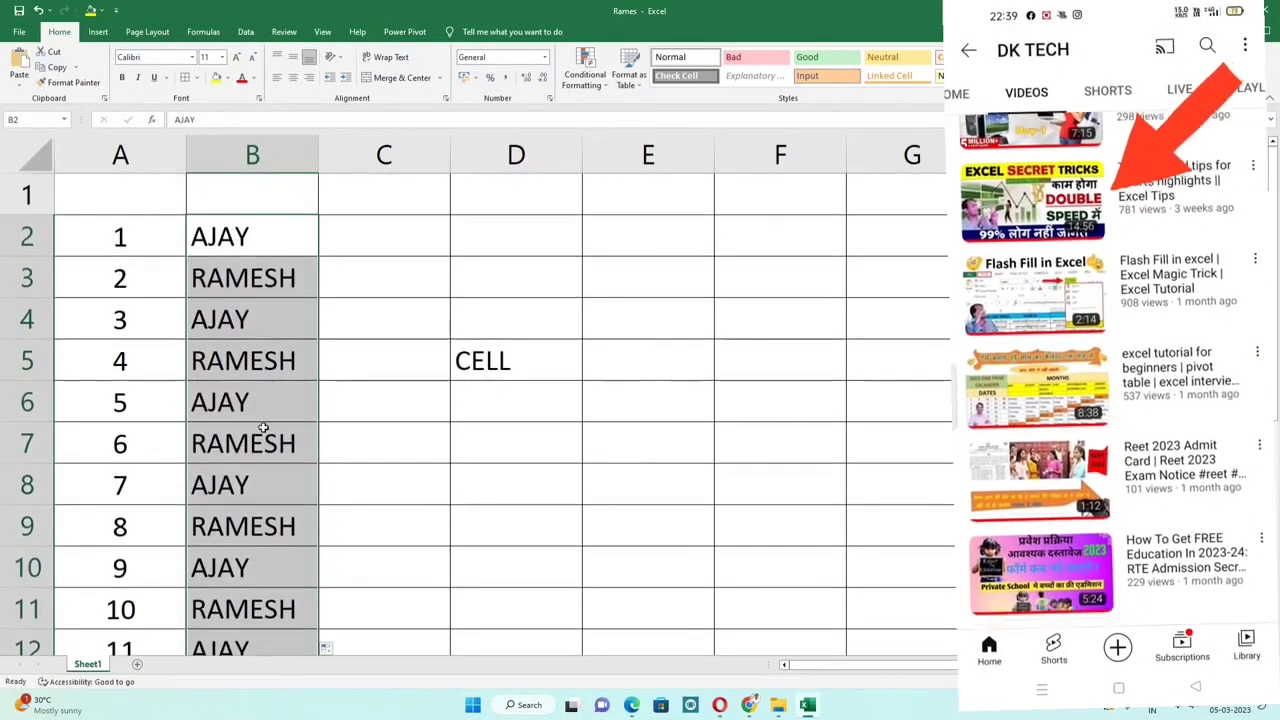
drag(249, 251, 246, 277)
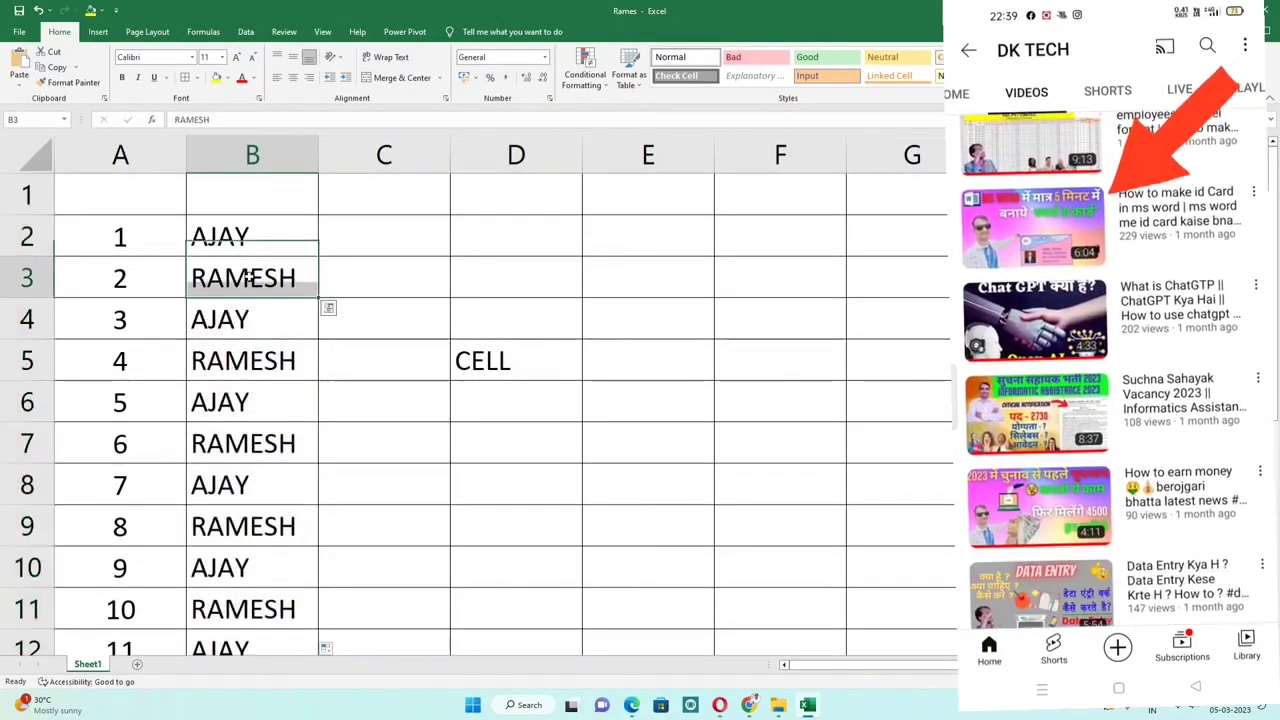
click(246, 284)
click(244, 324)
click(238, 367)
click(235, 406)
click(228, 440)
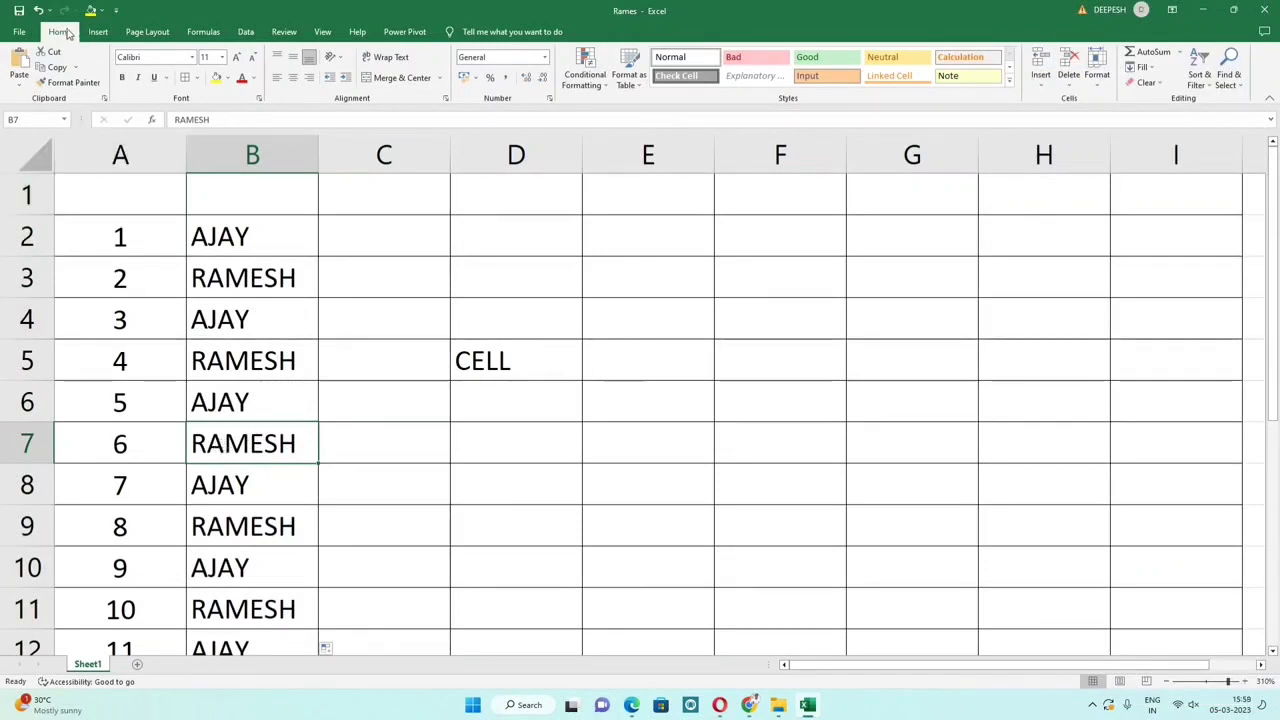
Step: Keep Calibri and the font size, and make B7 bold and italic with a light orange fill
click(193, 60)
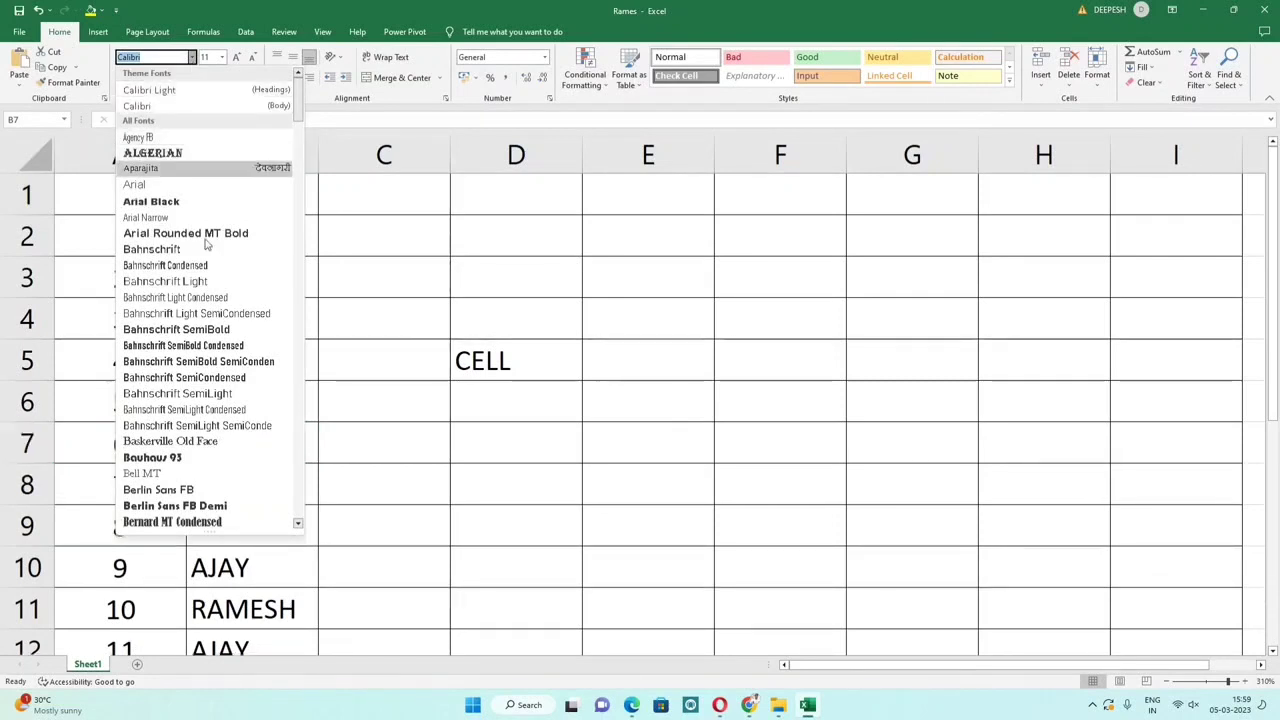
click(192, 58)
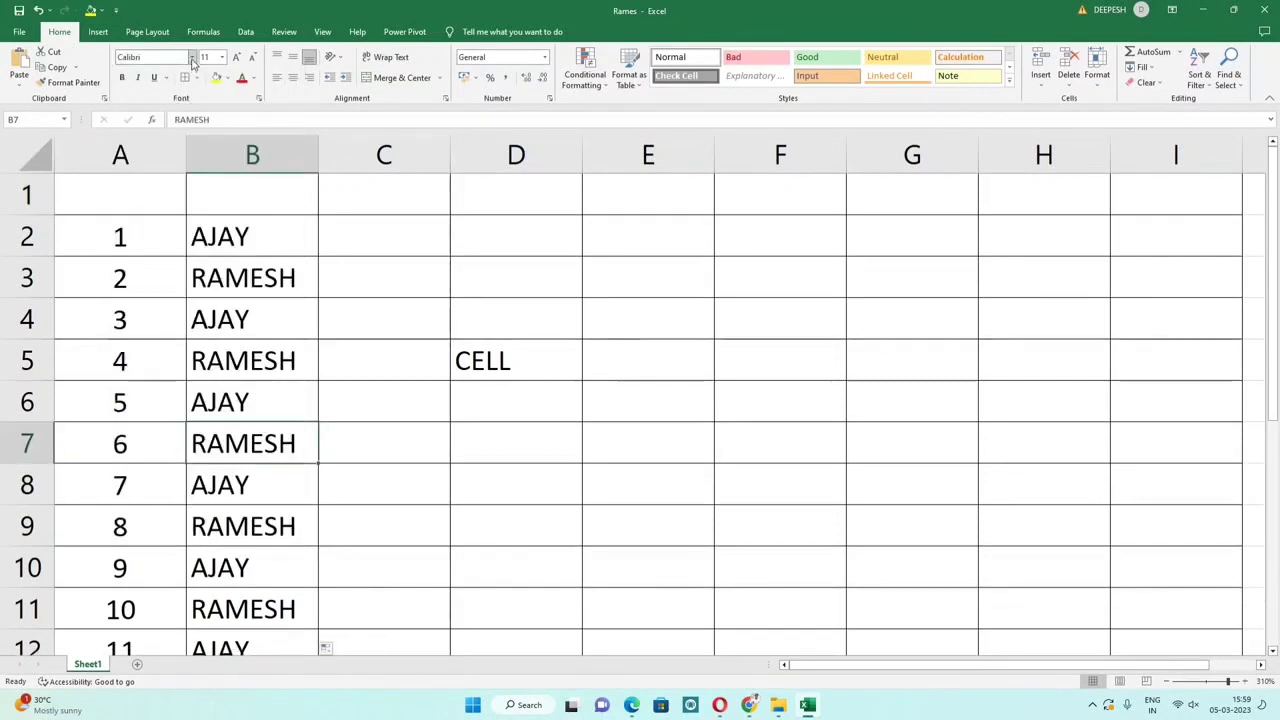
click(223, 58)
click(223, 58)
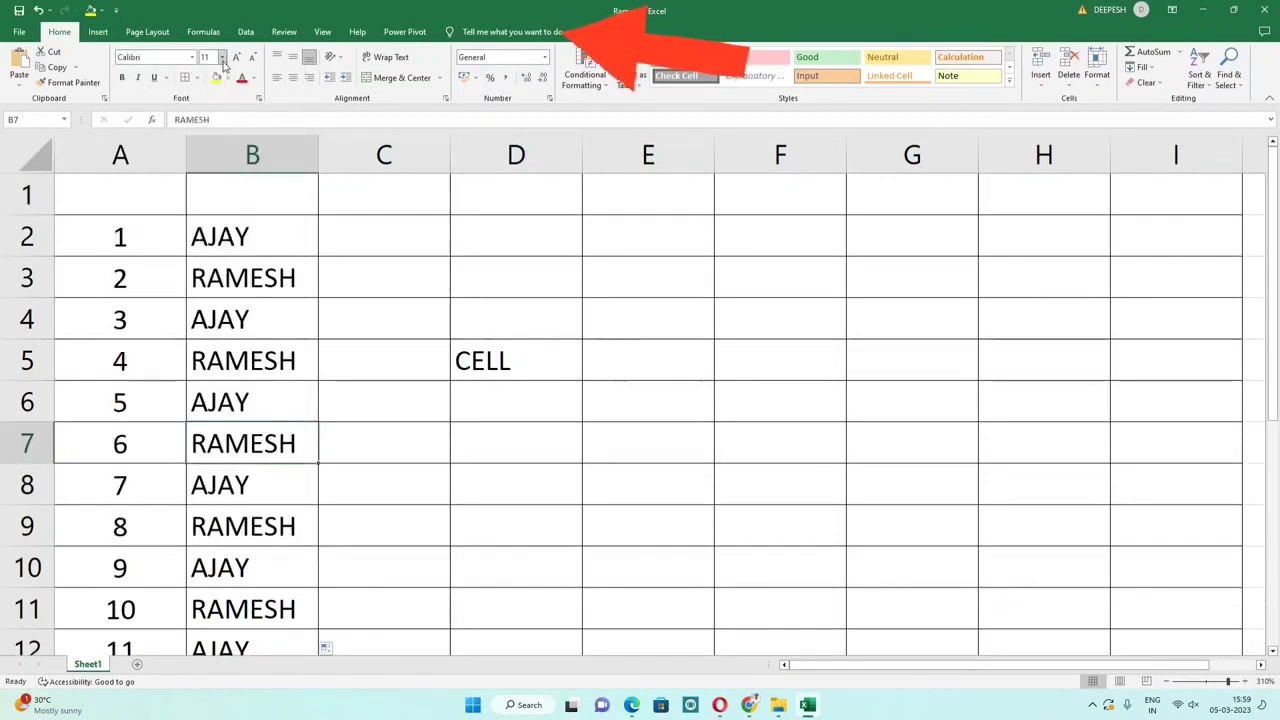
click(122, 78)
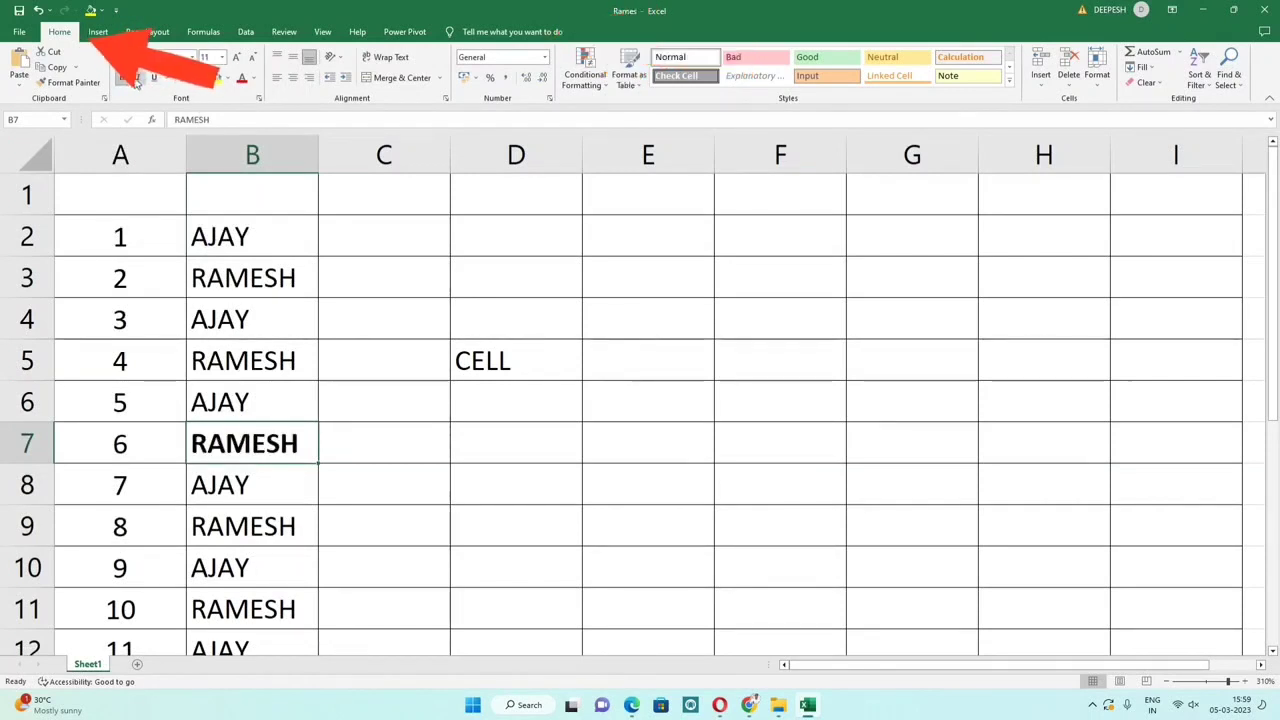
click(138, 78)
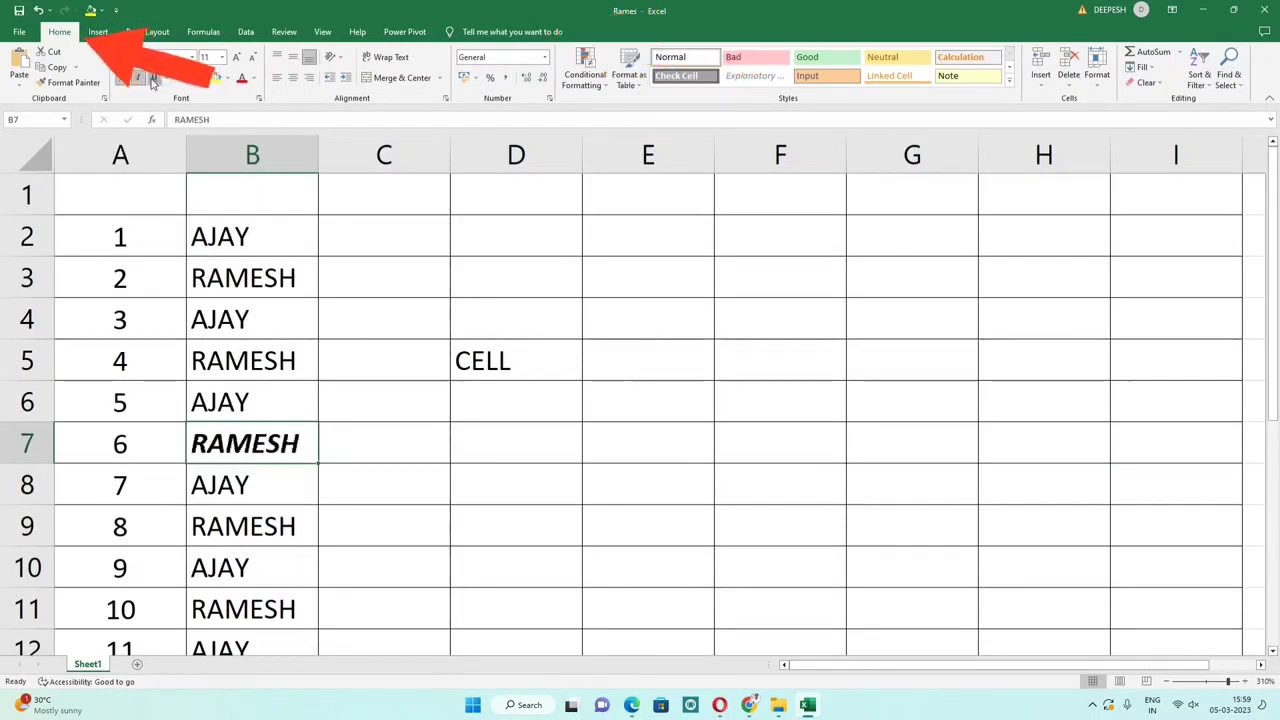
click(226, 78)
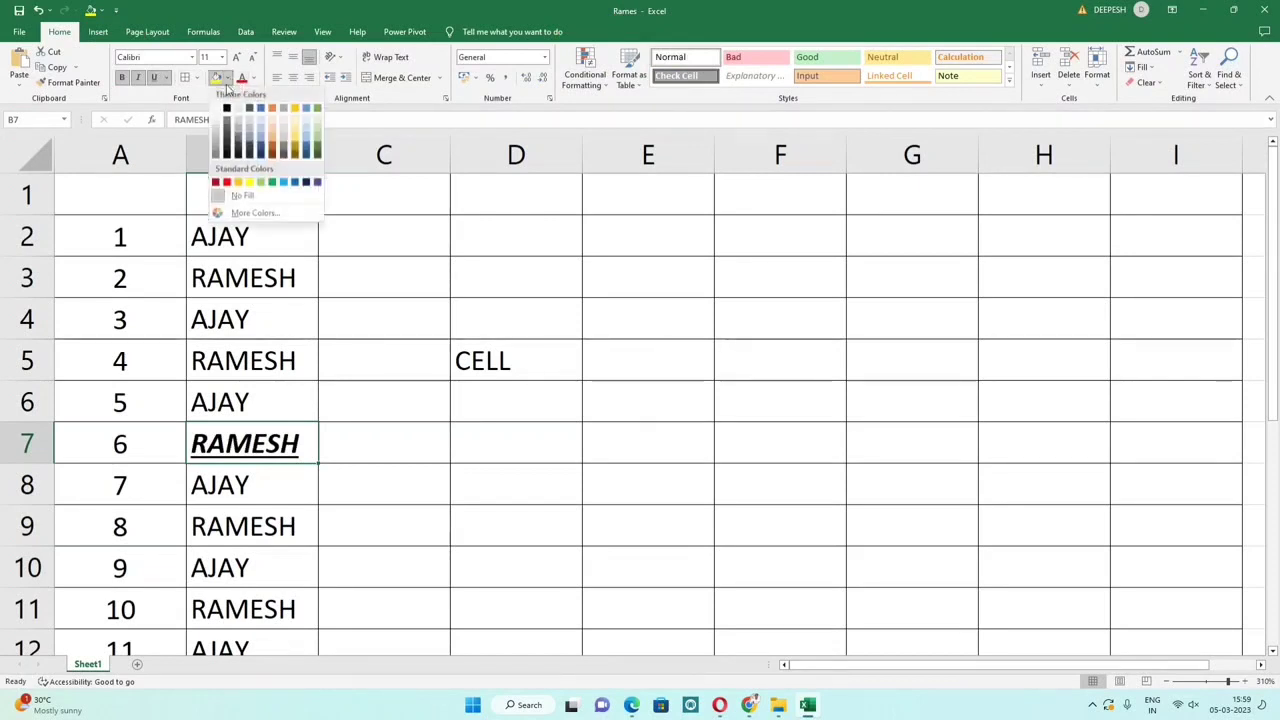
click(270, 130)
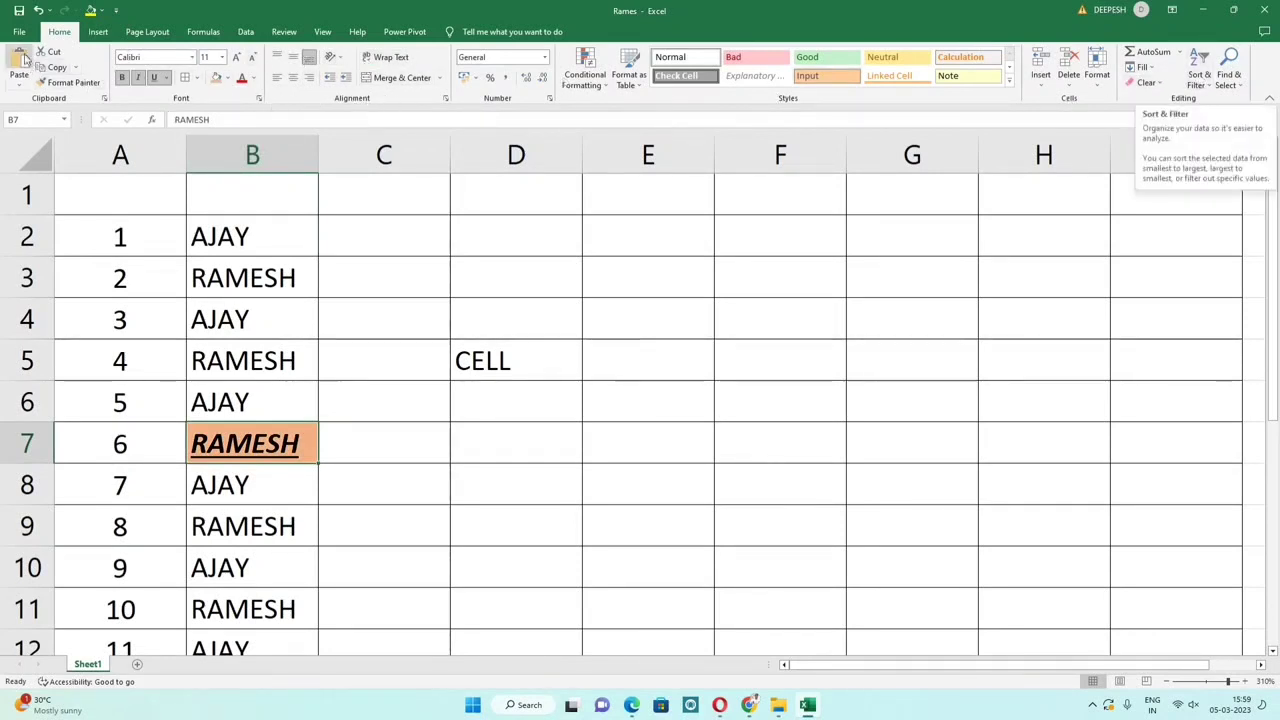
Step: Draw a blue rectangle shape over cells E2:E4
click(98, 31)
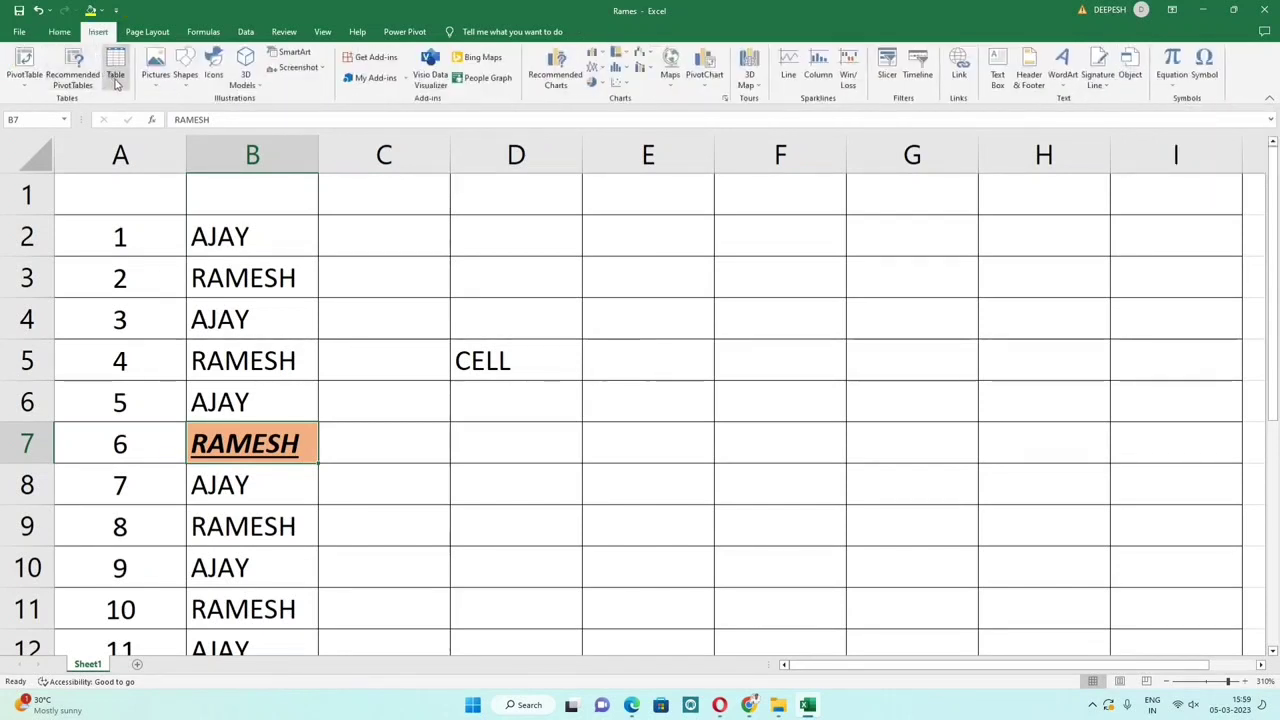
click(186, 76)
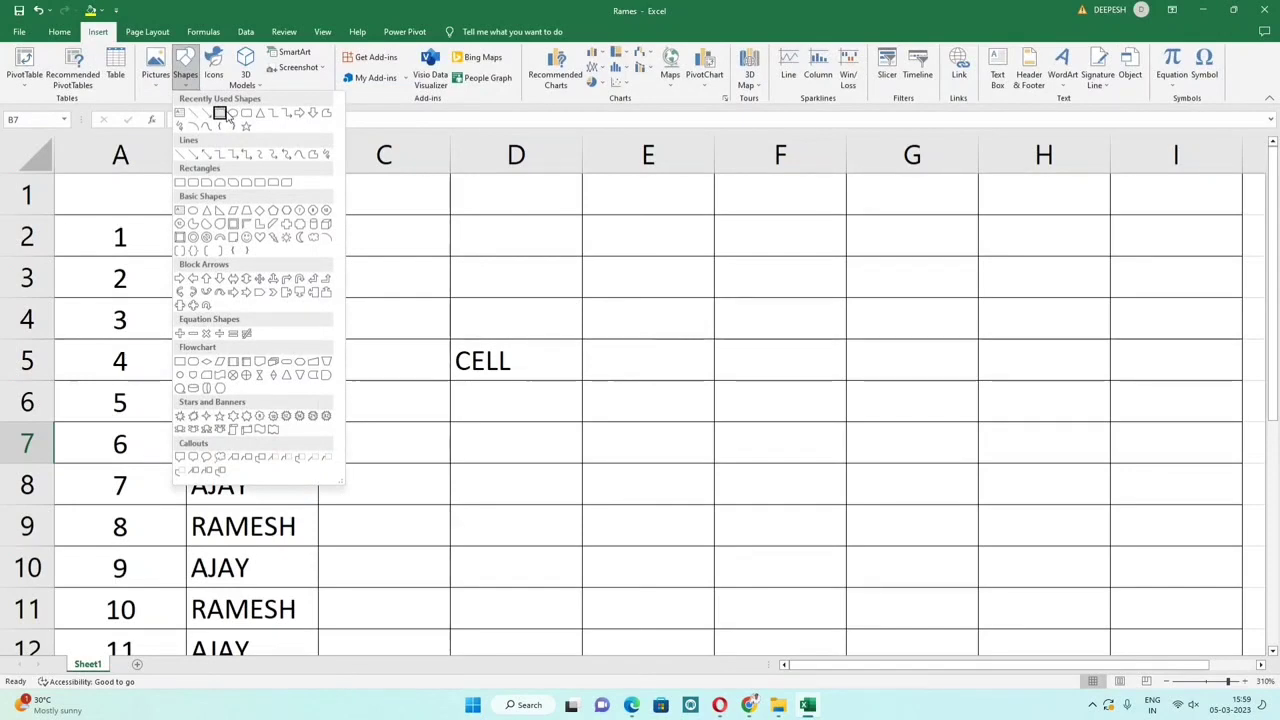
click(225, 115)
drag(566, 238, 752, 347)
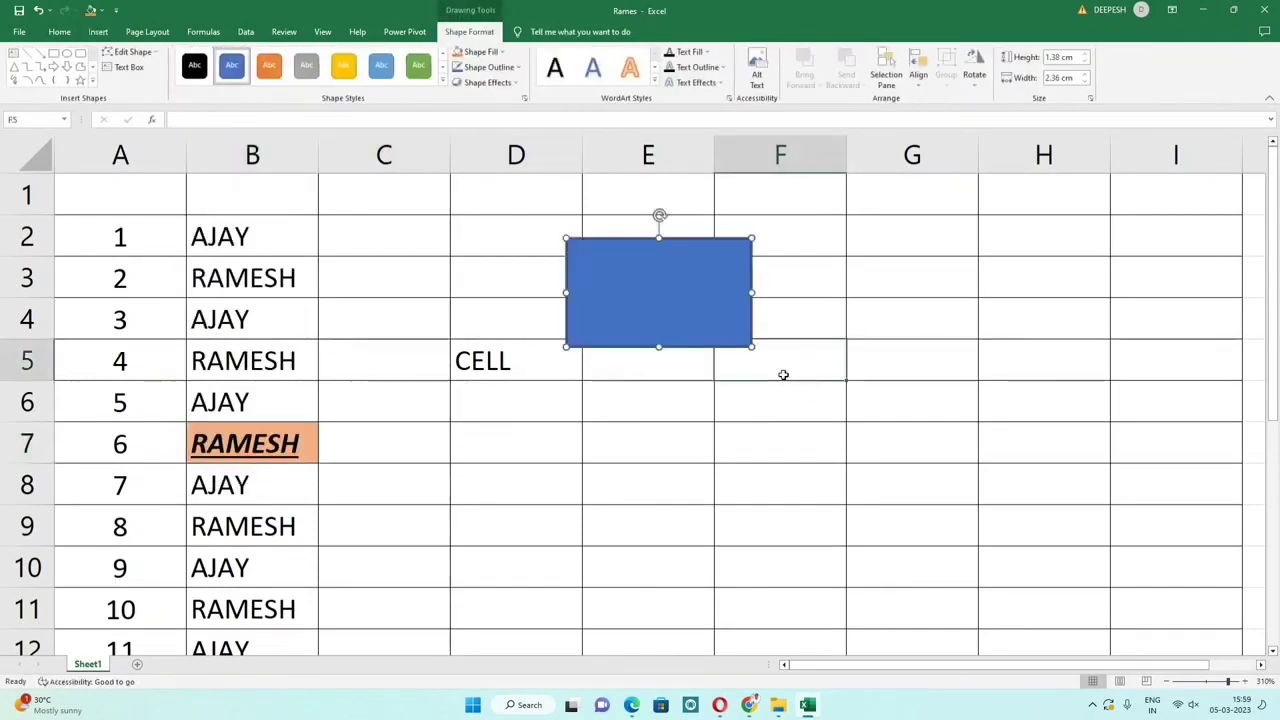
click(783, 374)
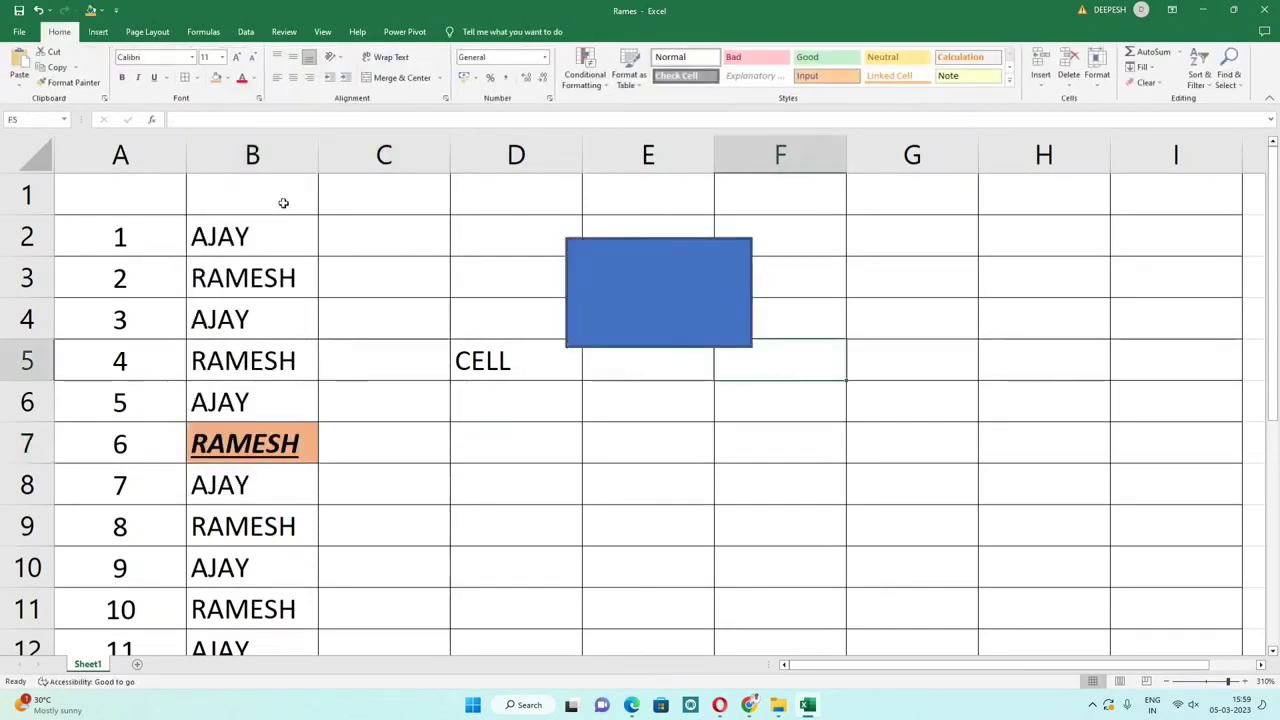
Step: Insert a 2-D line chart, shrink it, and move it over D2:F6
click(98, 31)
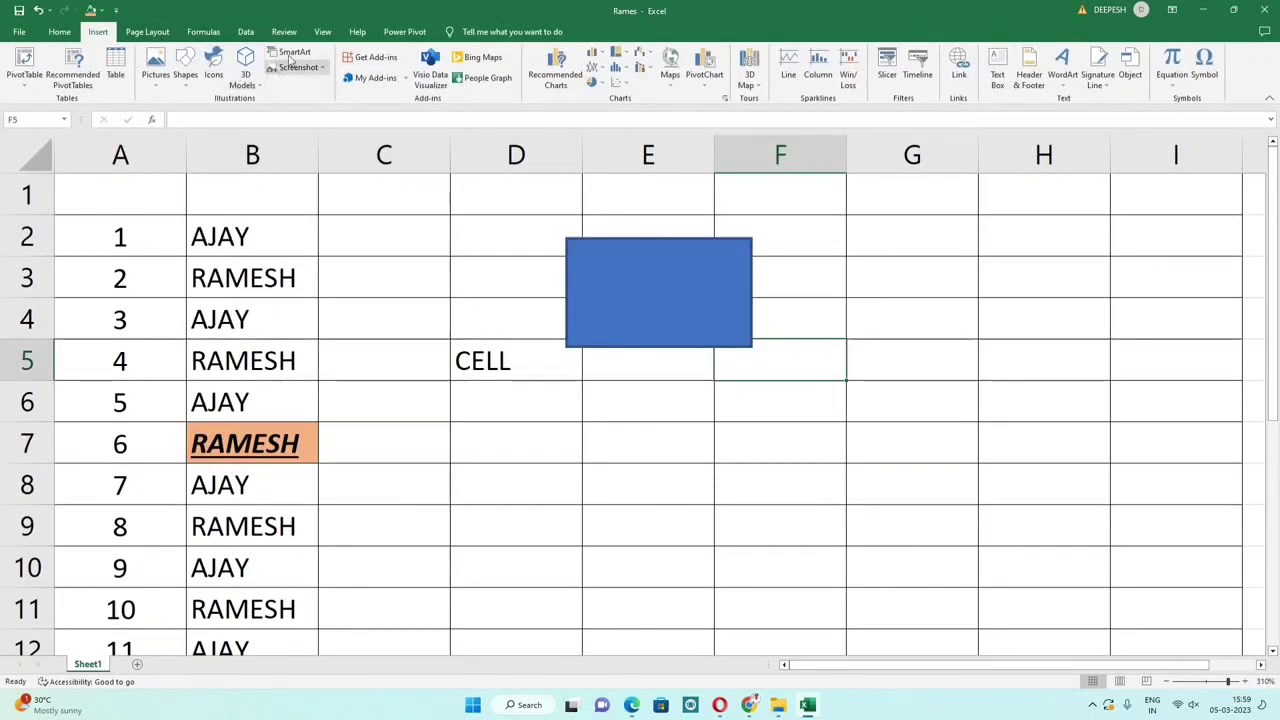
click(602, 67)
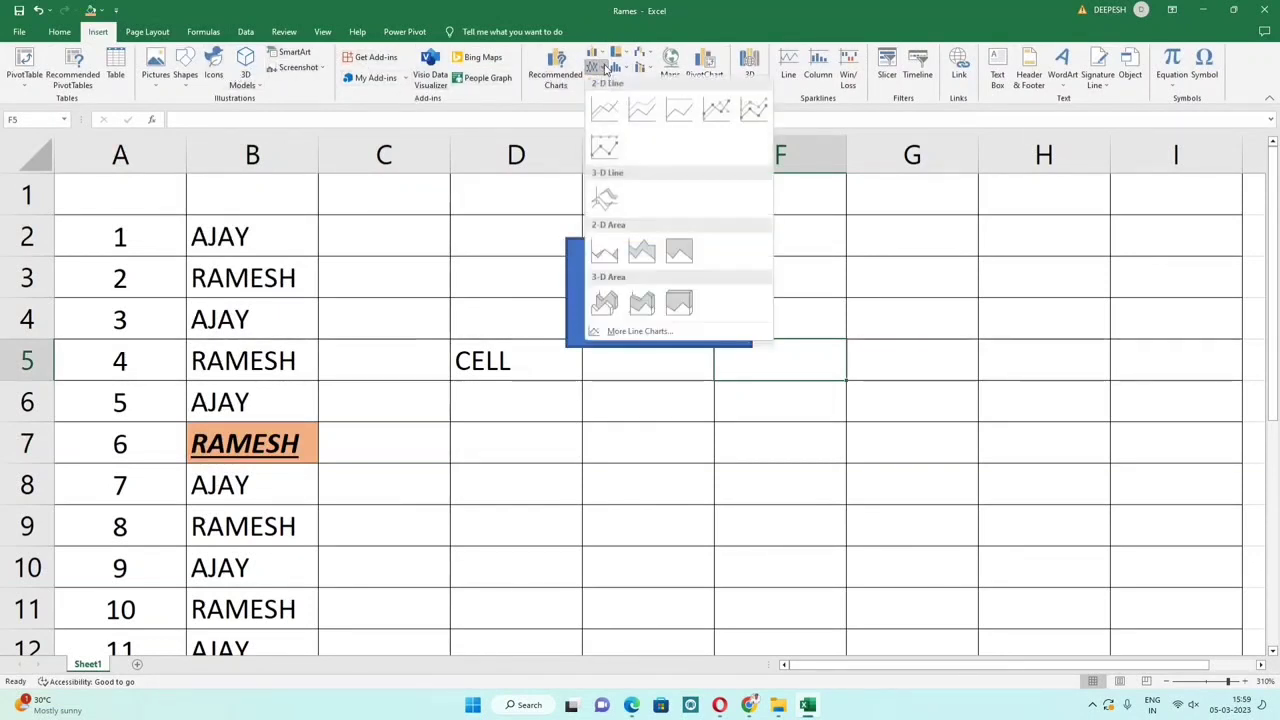
click(608, 109)
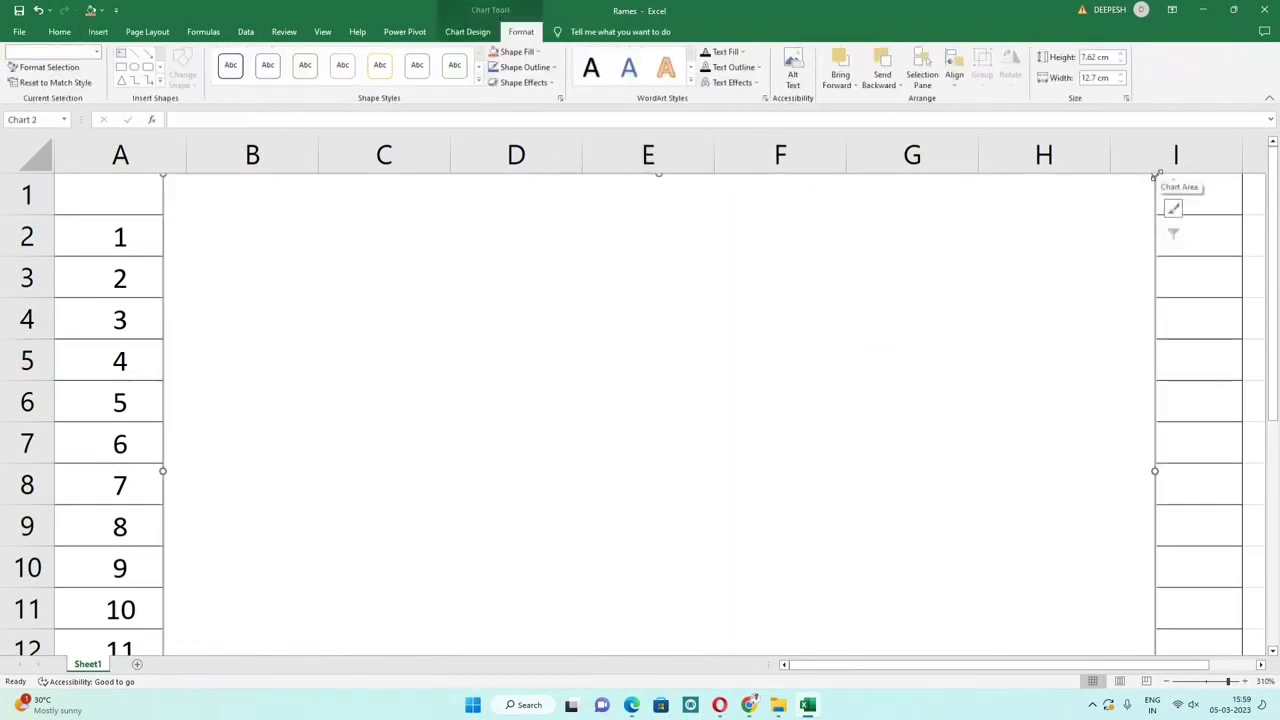
drag(1155, 175, 516, 543)
drag(418, 575, 720, 275)
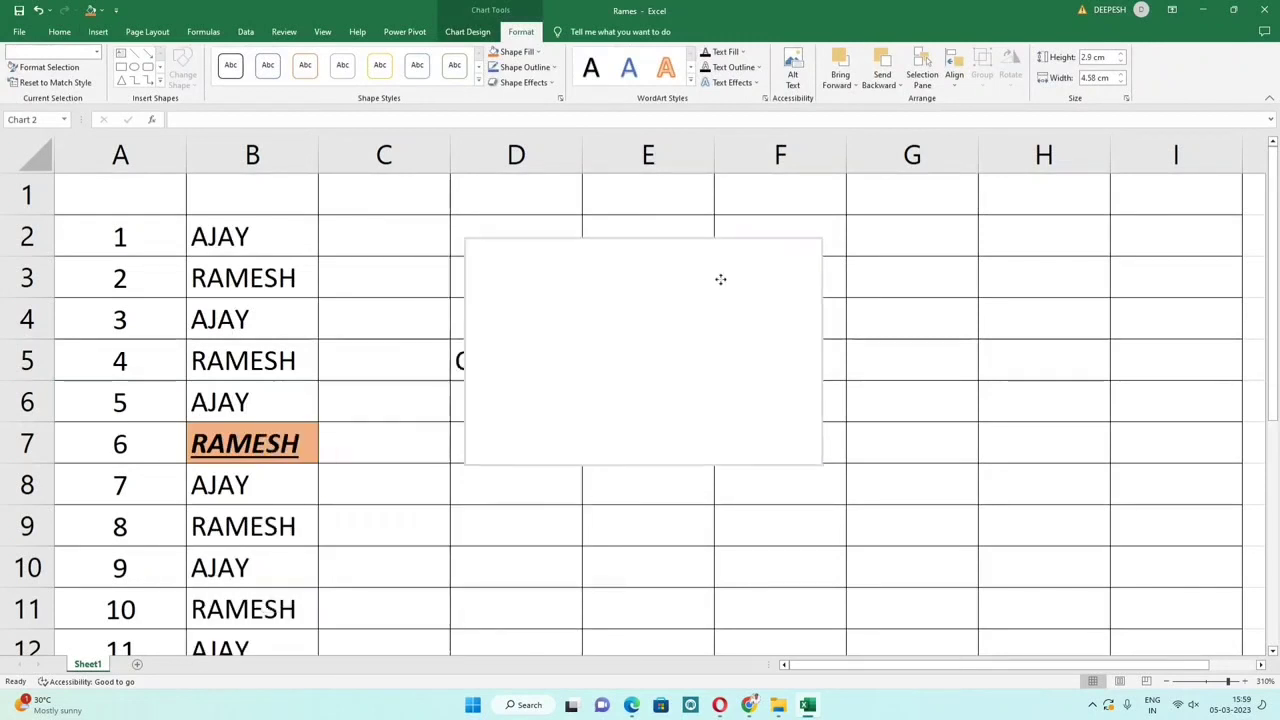
Step: Chart A2:B12 as a 2-D clustered column, resized to 4.56 × 7.45 cm beside the names
drag(130, 238, 240, 645)
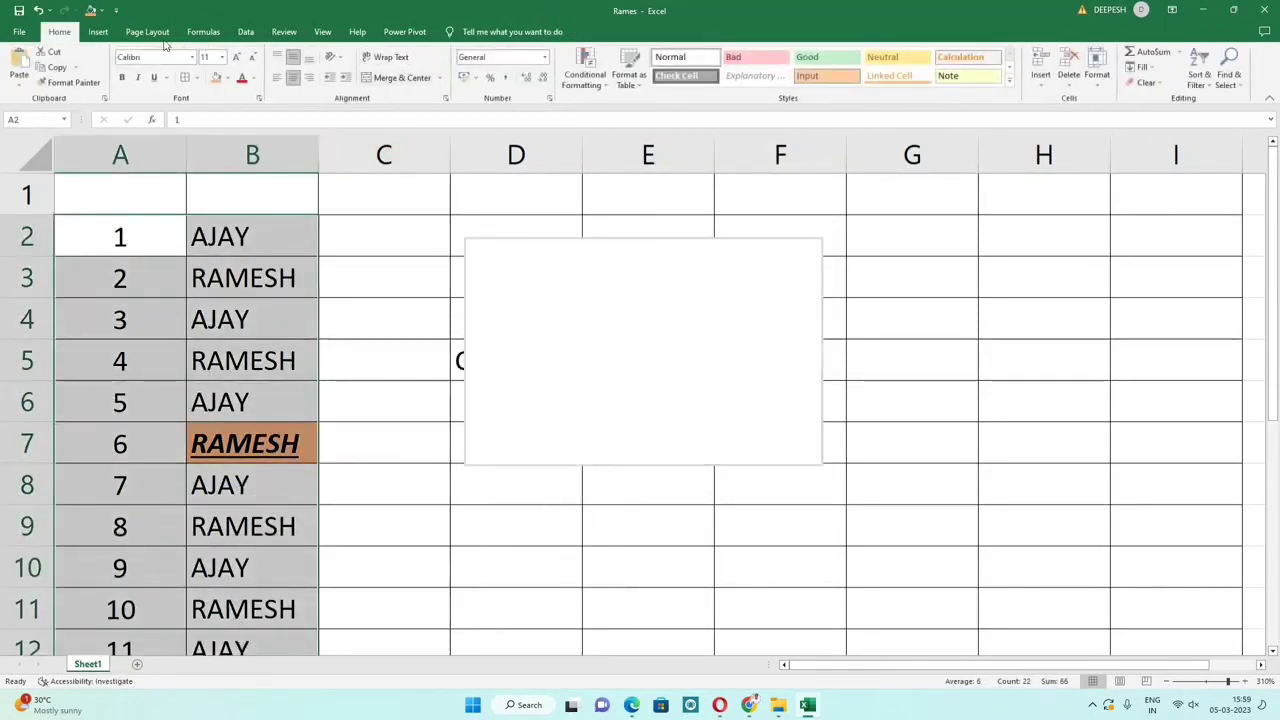
click(100, 32)
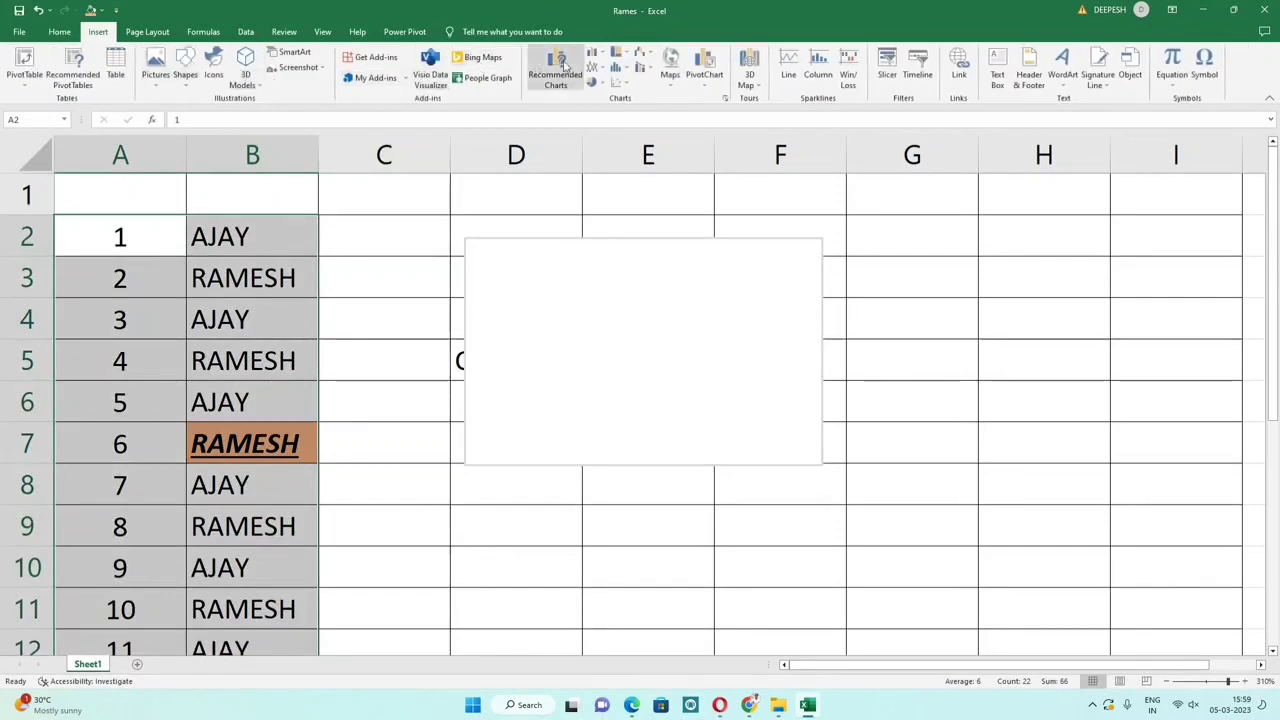
click(600, 58)
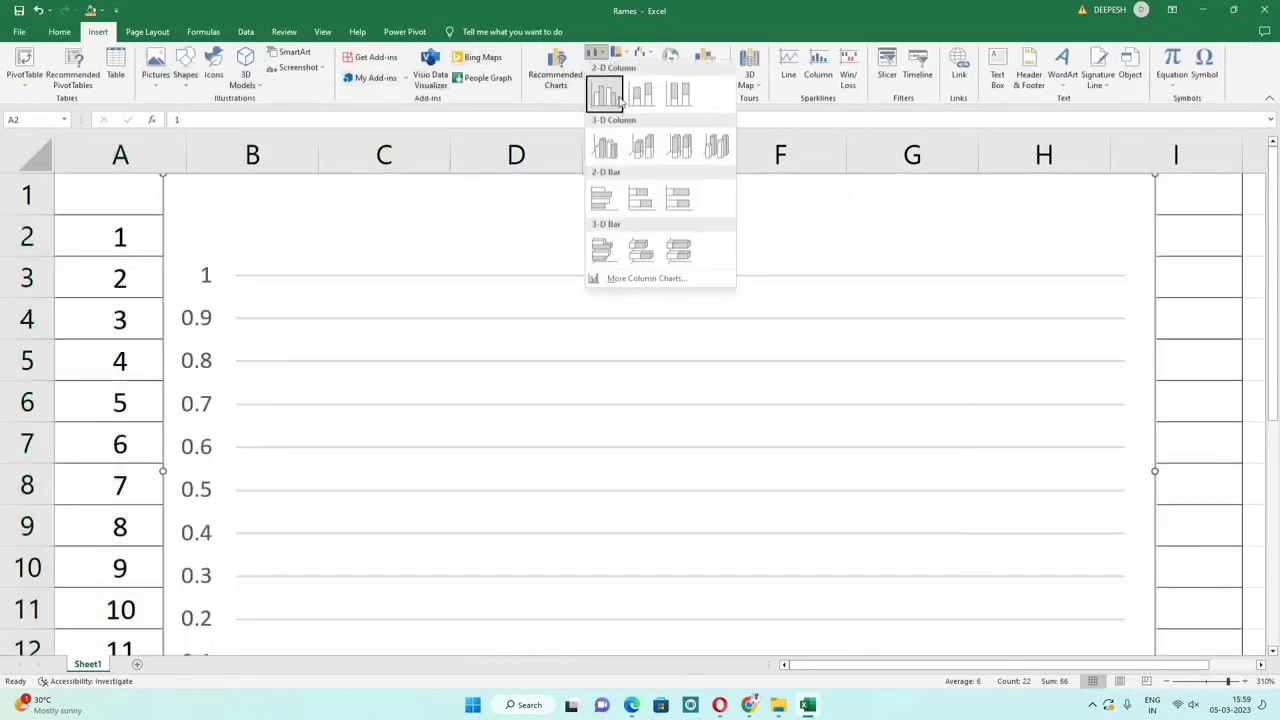
click(618, 100)
click(843, 276)
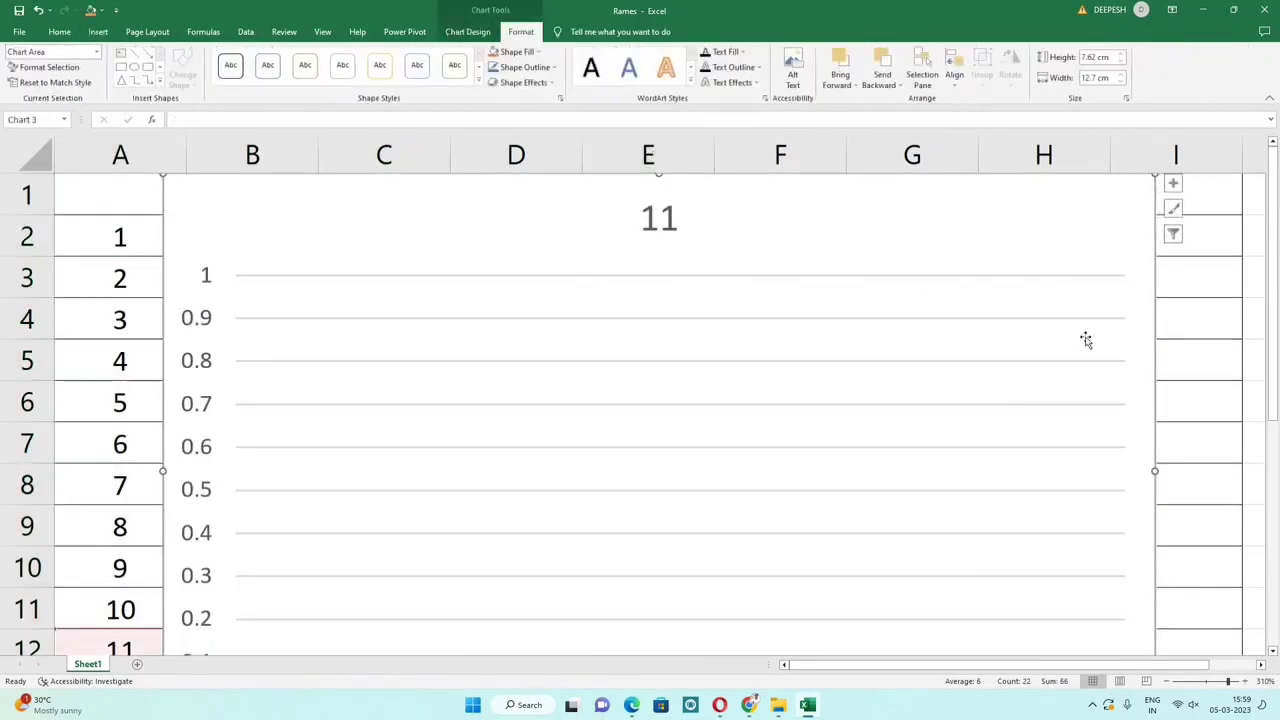
scroll(1100, 390, down, 5)
scroll(1125, 435, up, 3)
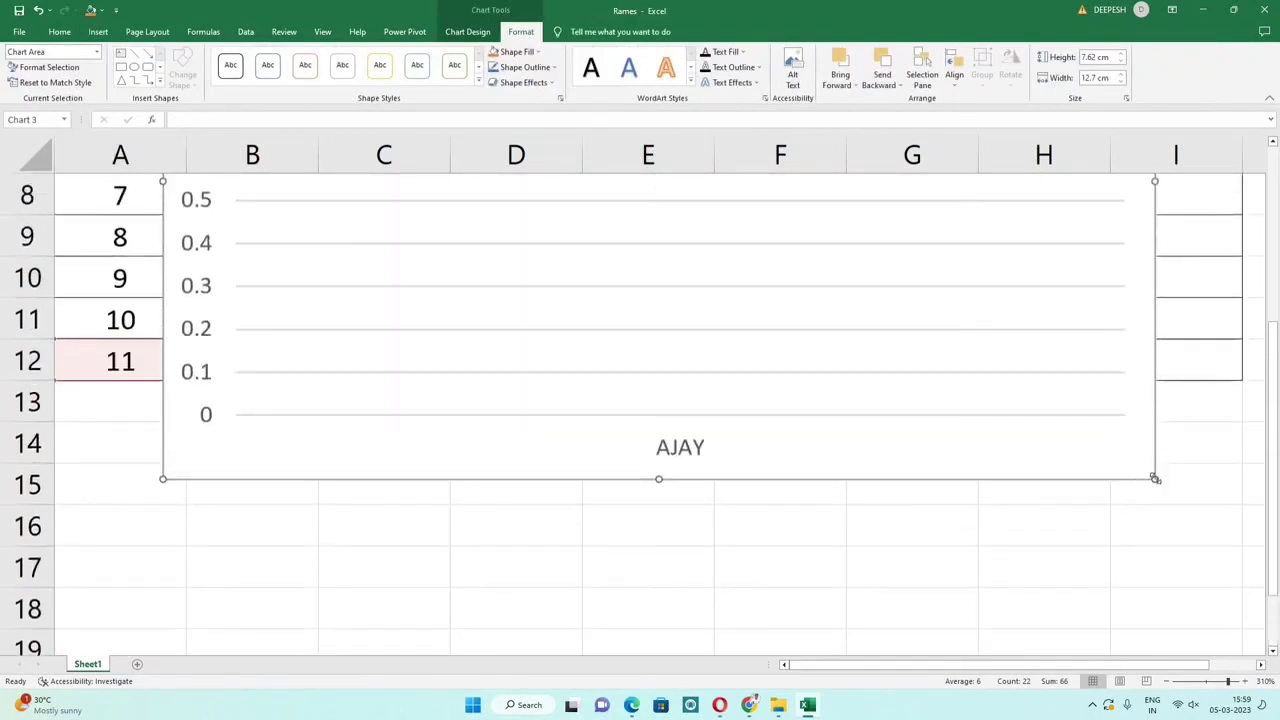
drag(1155, 479, 740, 254)
scroll(767, 326, up, 3)
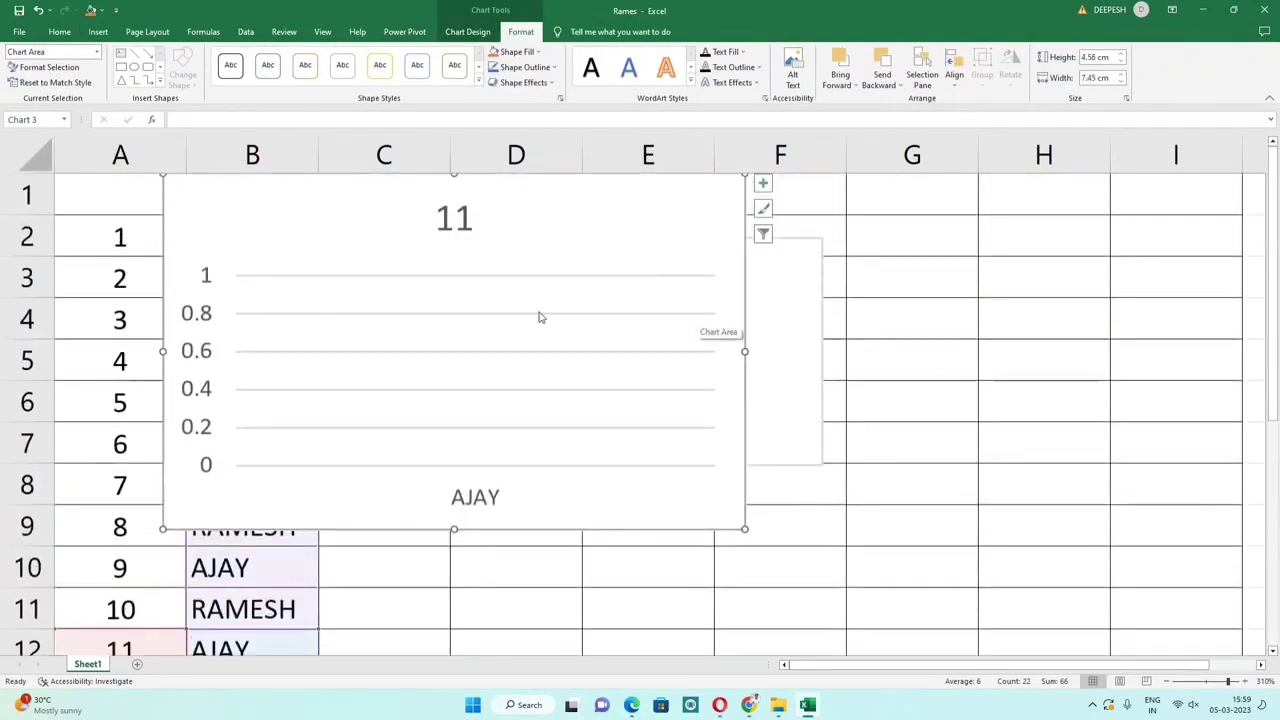
drag(571, 229, 760, 269)
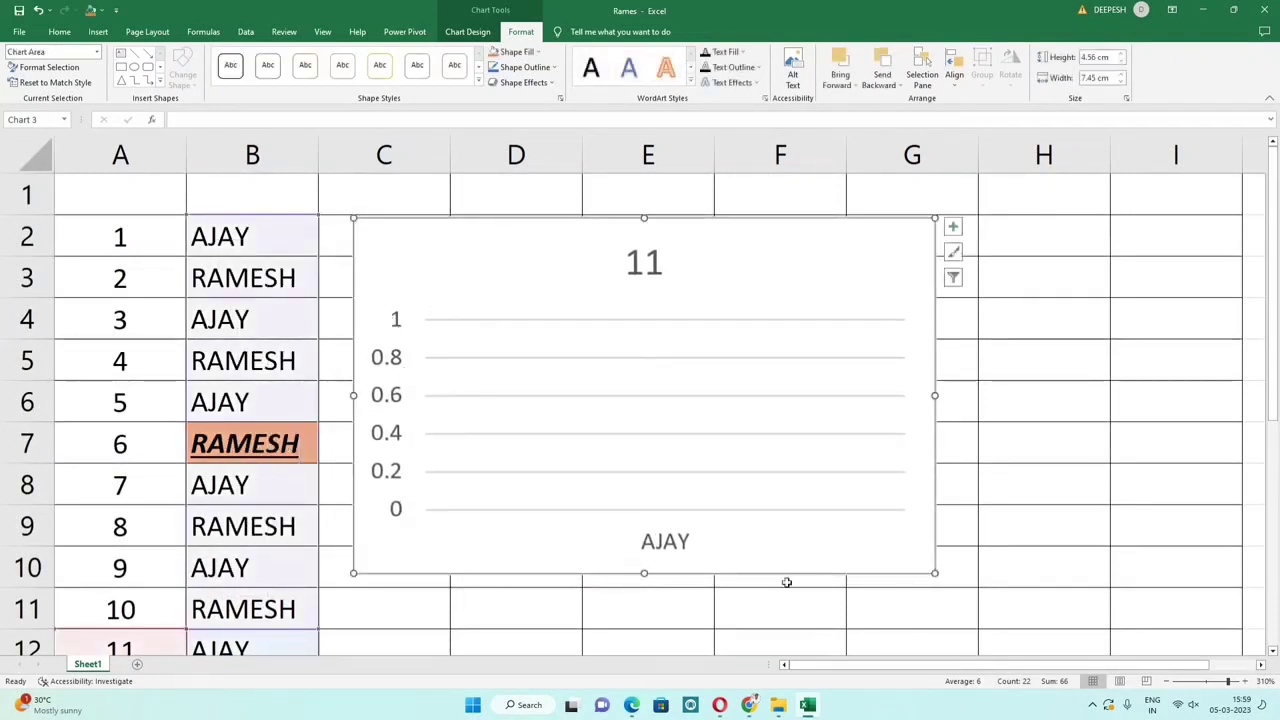
click(650, 282)
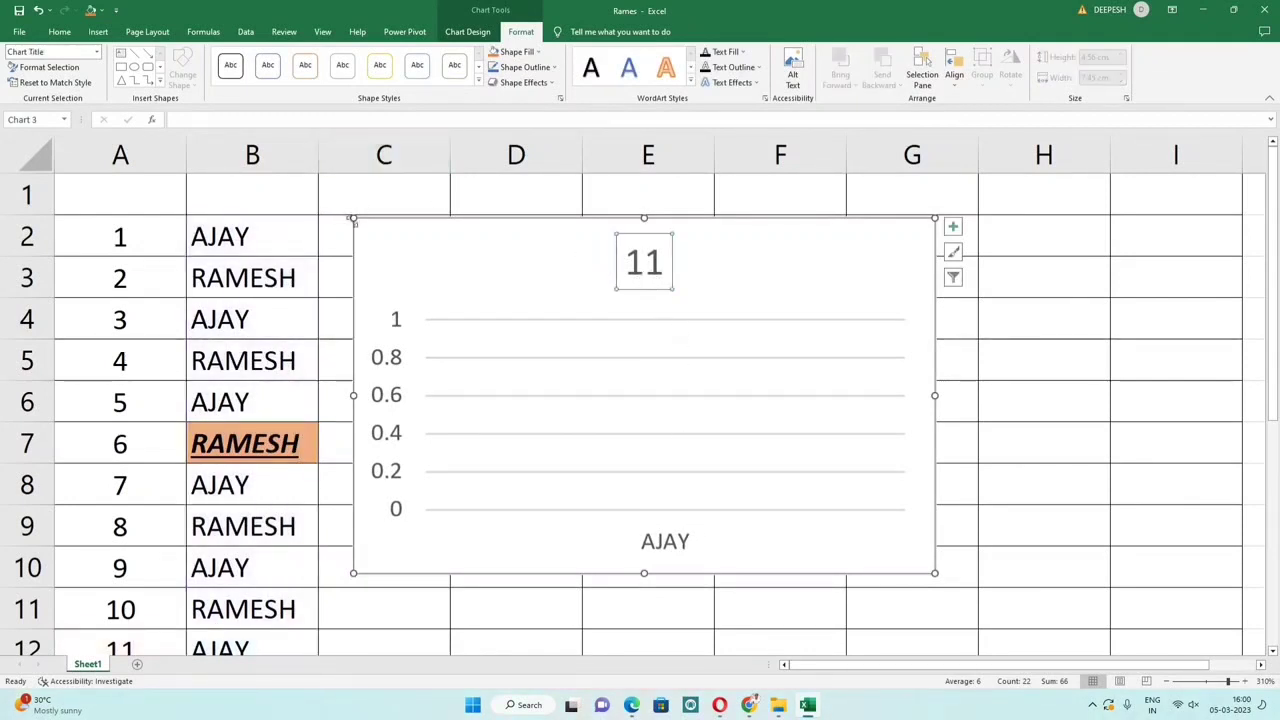
Step: Select cell B2, browse Insert and the Page Layout orientation and size choices, then show Formulas
click(312, 216)
click(98, 31)
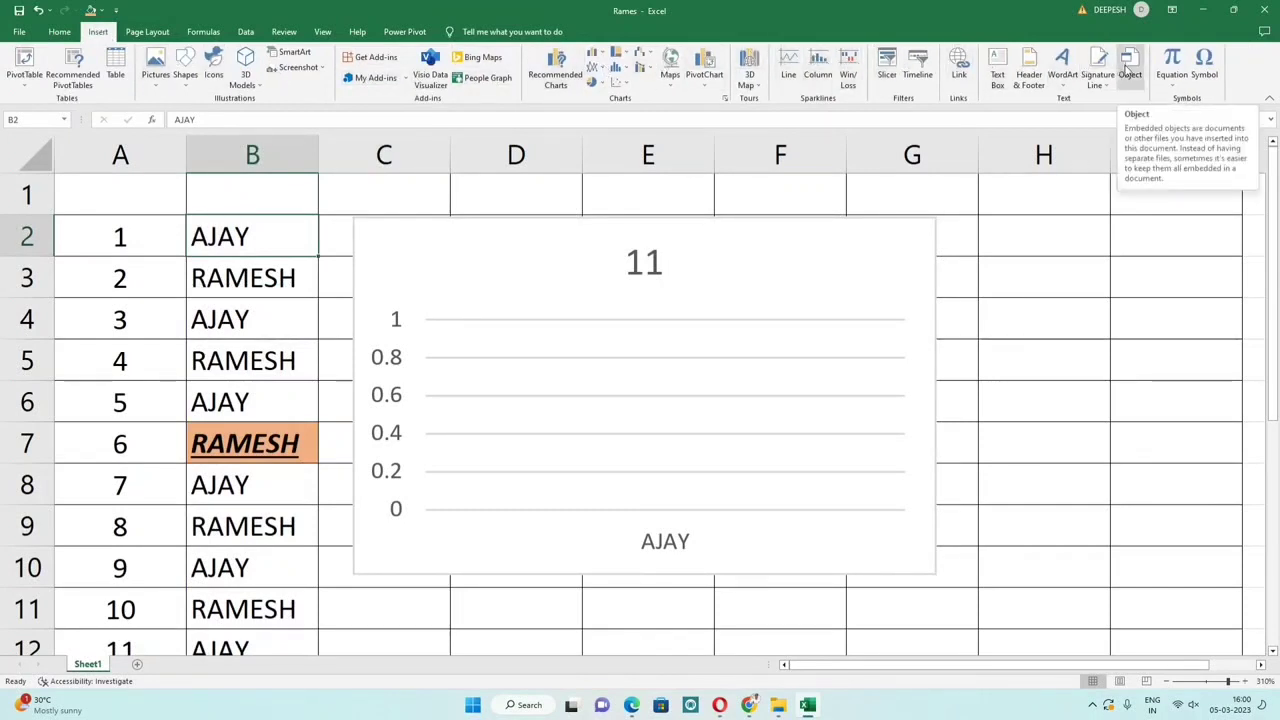
click(142, 33)
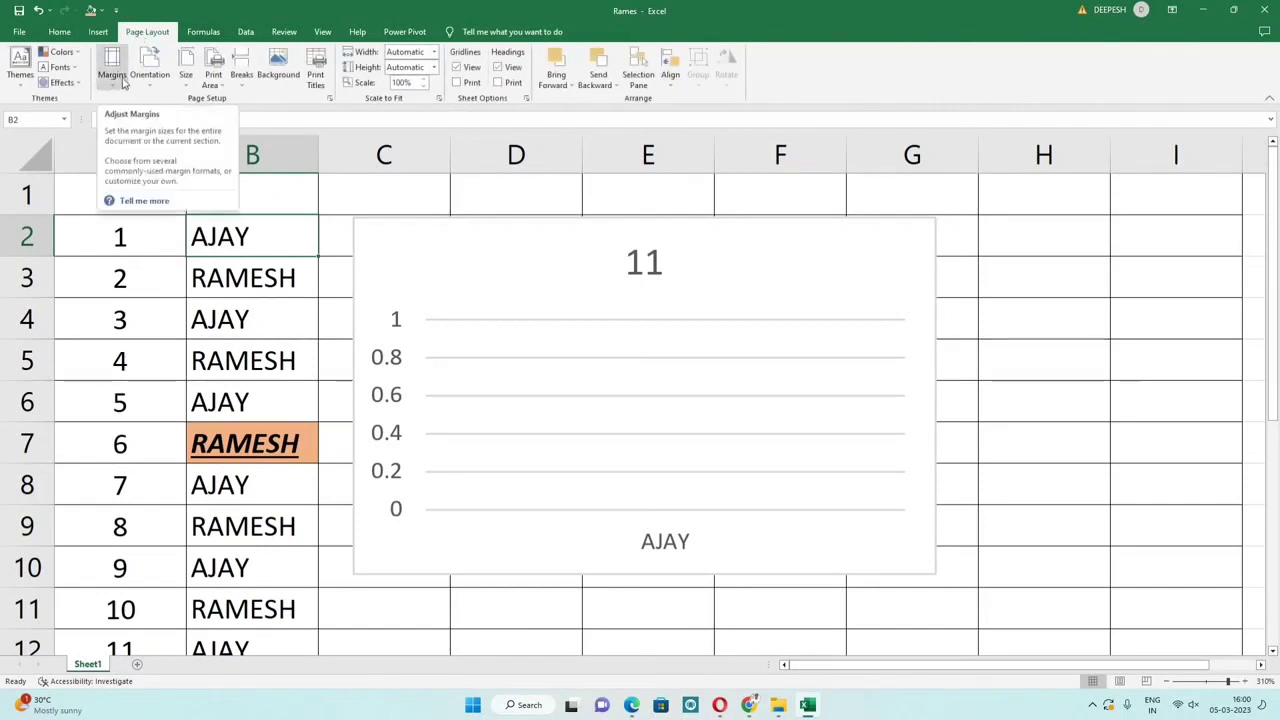
click(160, 82)
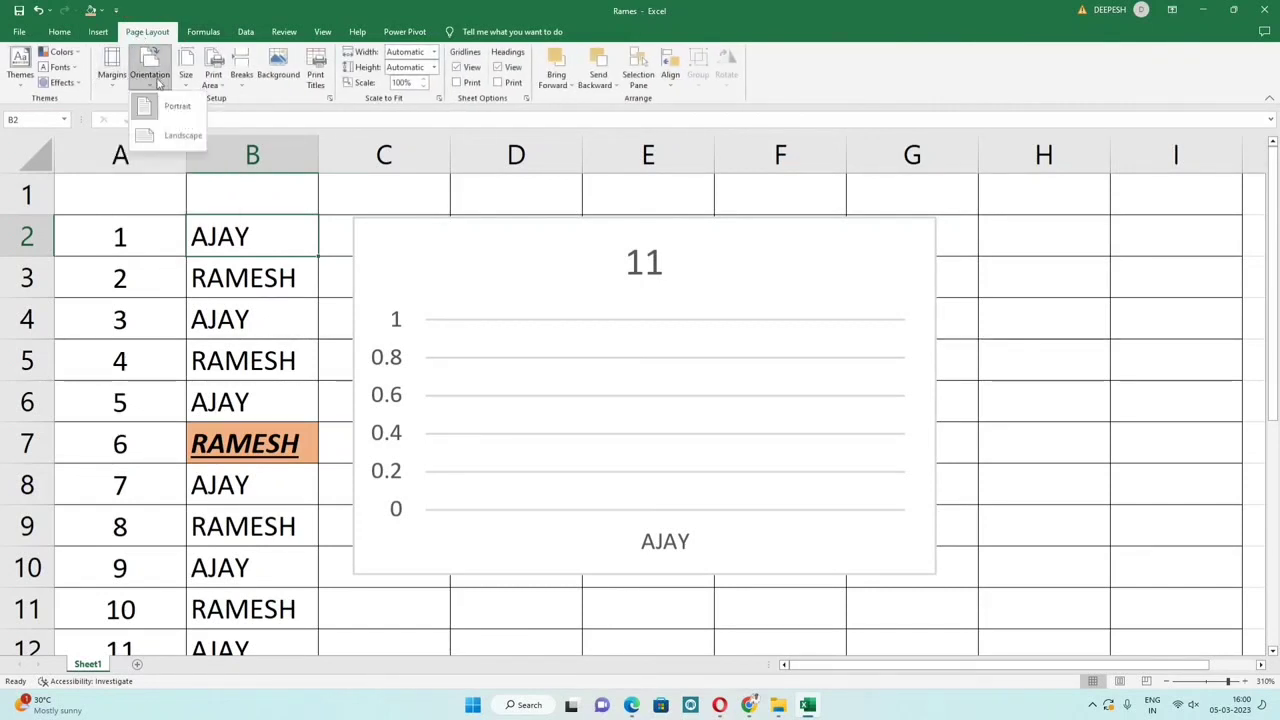
click(190, 77)
click(190, 77)
click(190, 77)
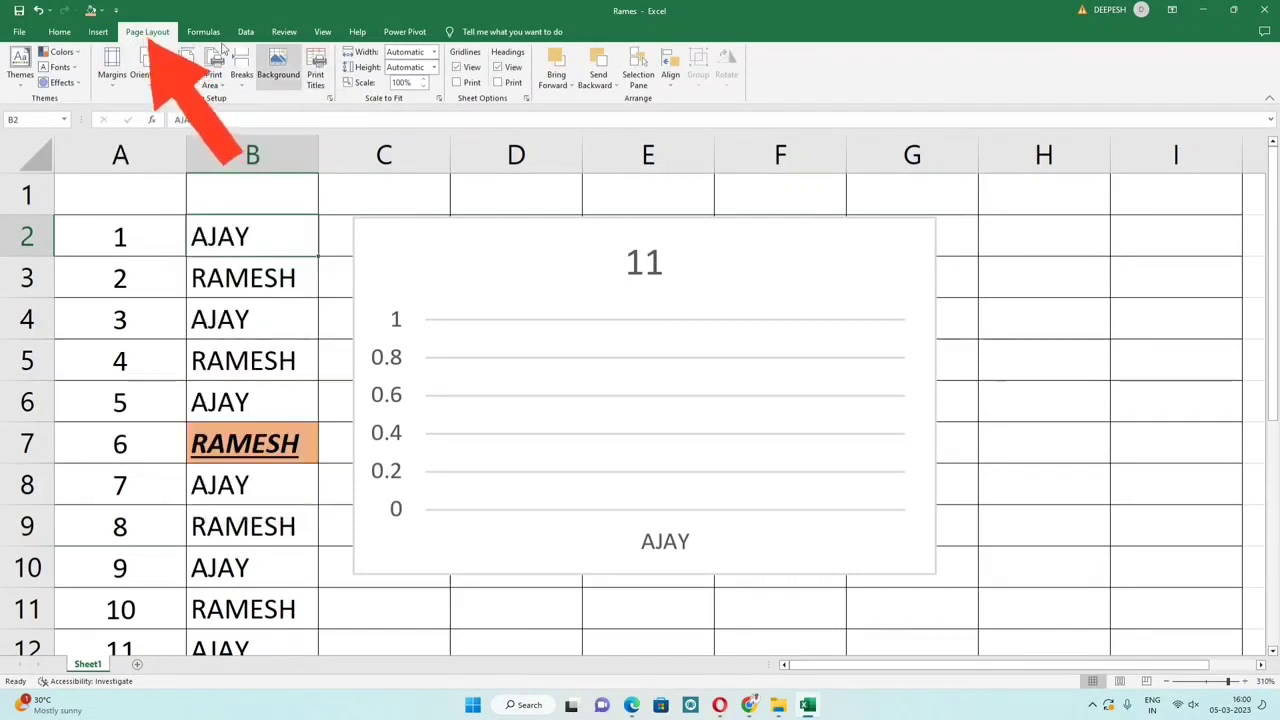
click(203, 32)
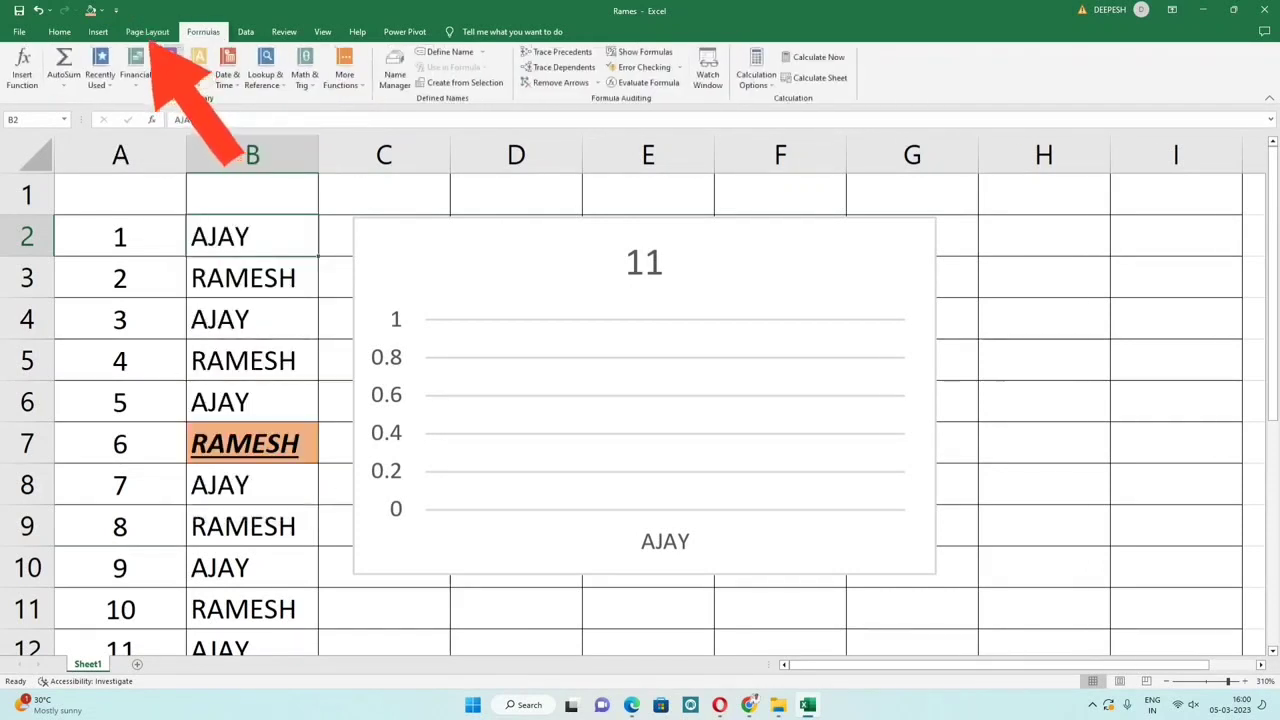
click(68, 86)
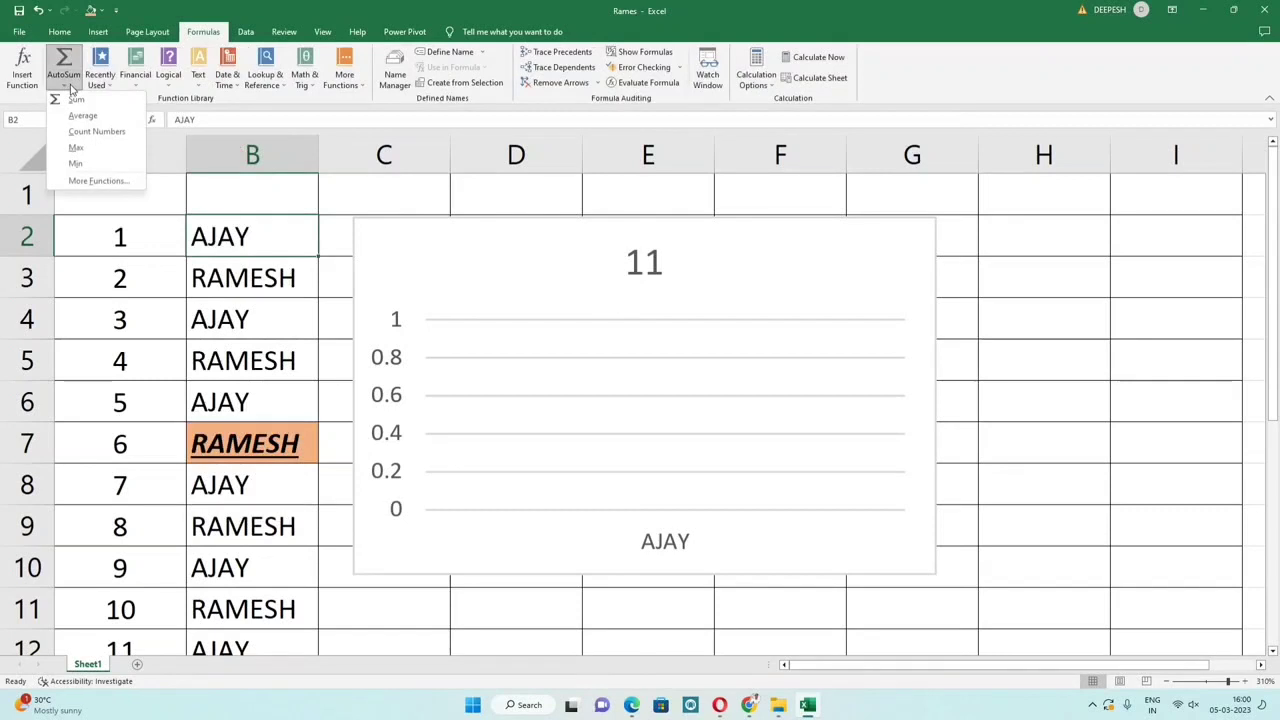
click(97, 180)
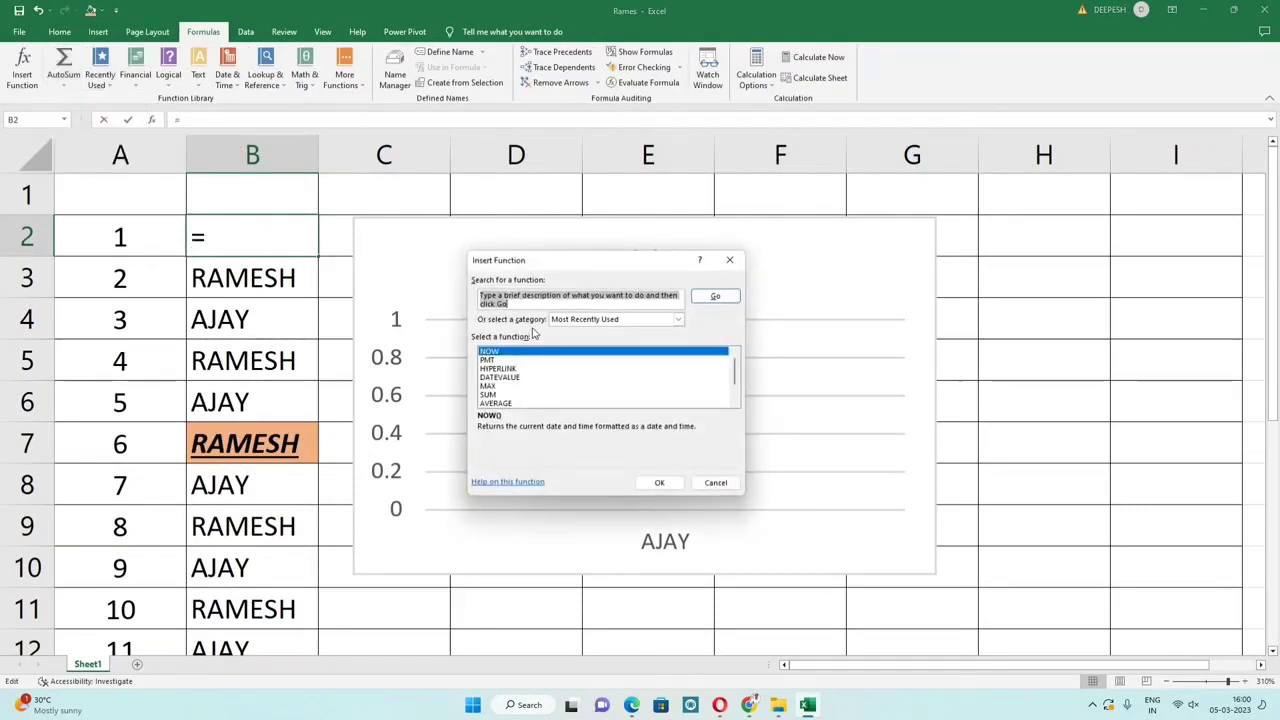
click(500, 360)
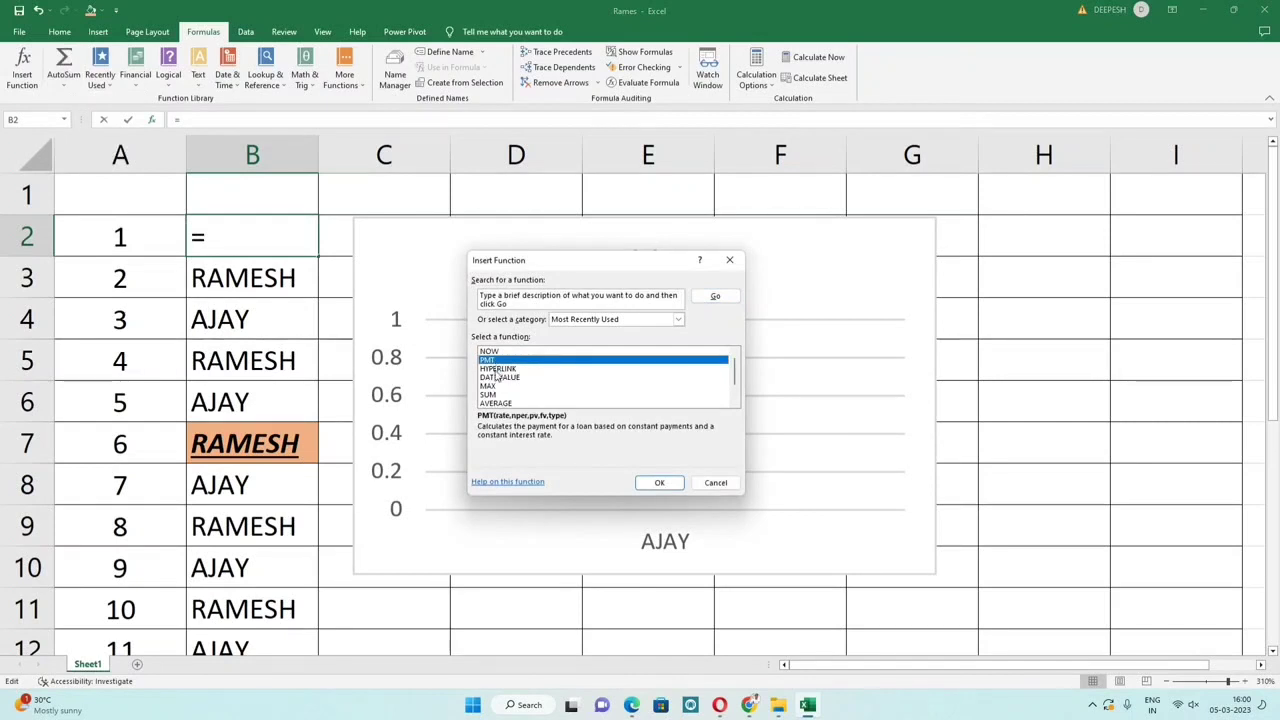
click(500, 369)
click(502, 378)
click(503, 386)
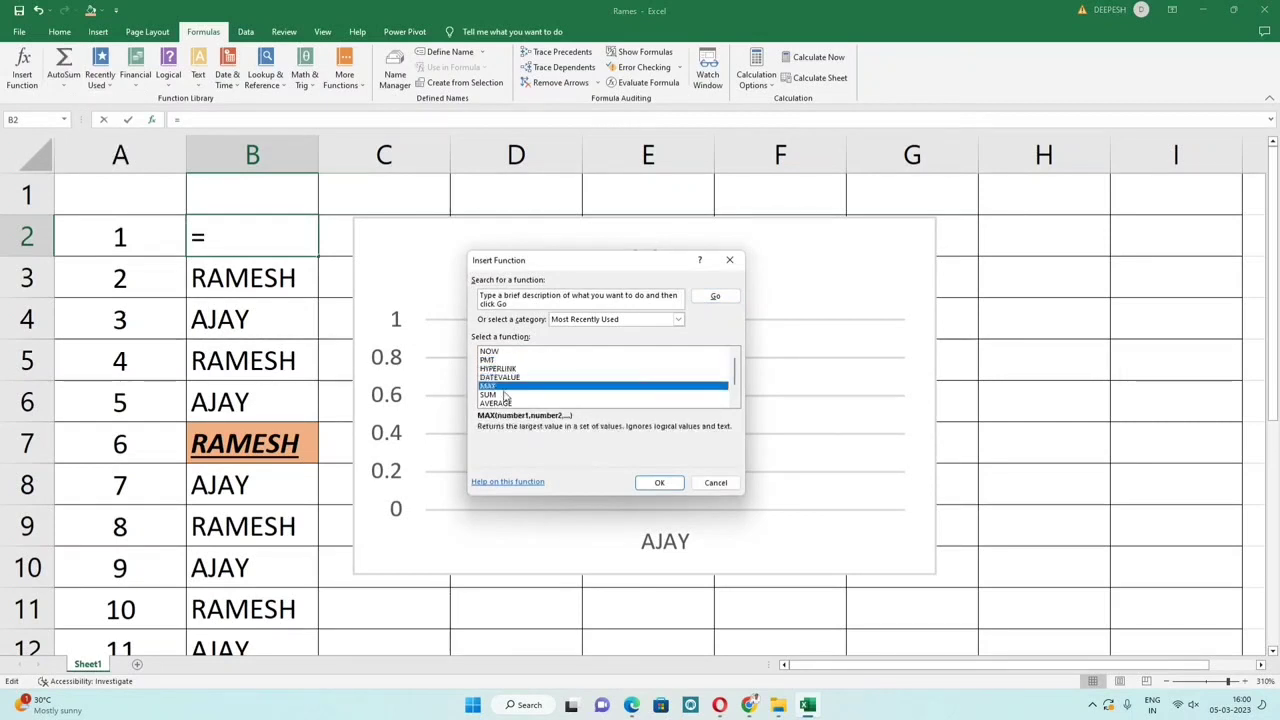
click(506, 395)
click(612, 320)
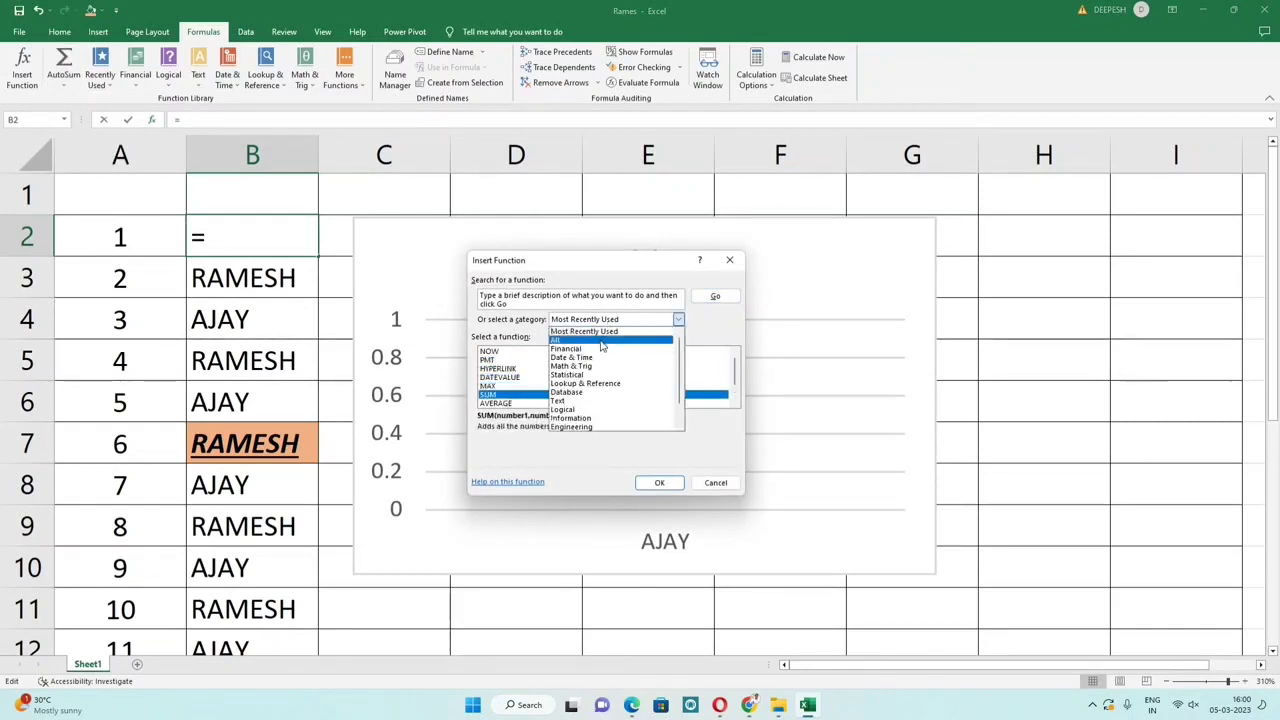
click(597, 349)
click(521, 360)
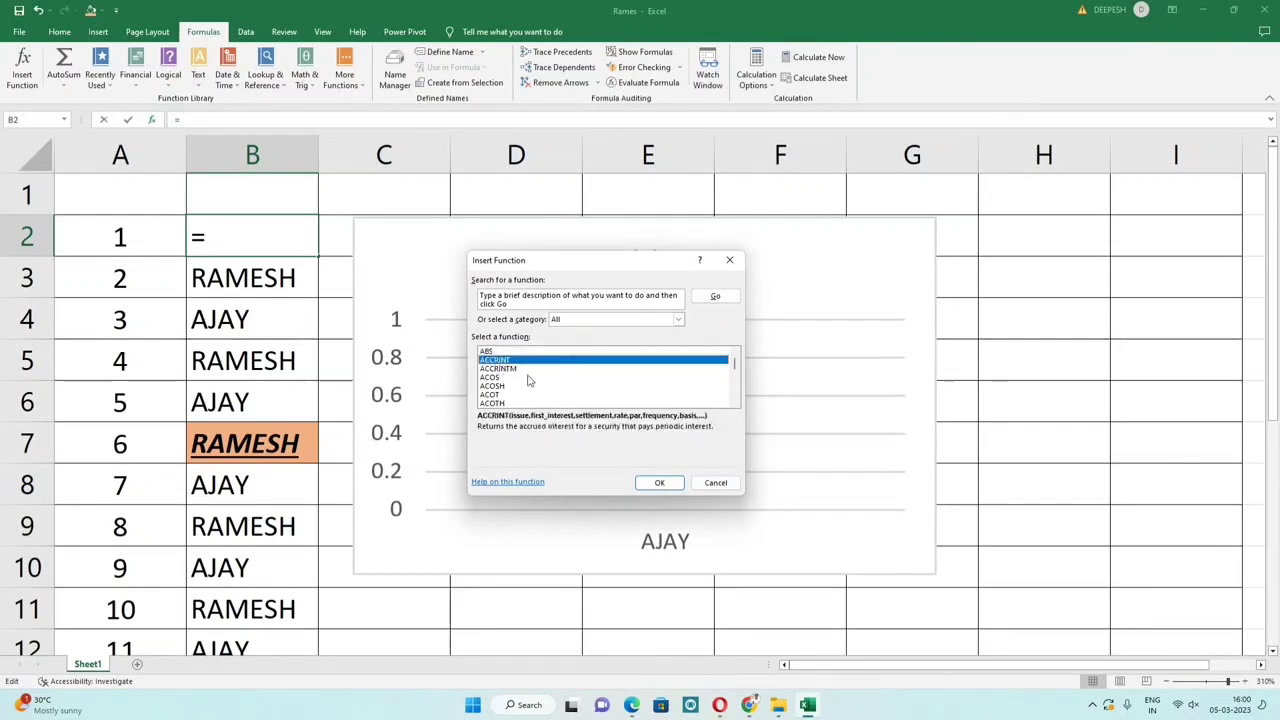
key(Down)
key(Down)
key(Down)
key(Down)
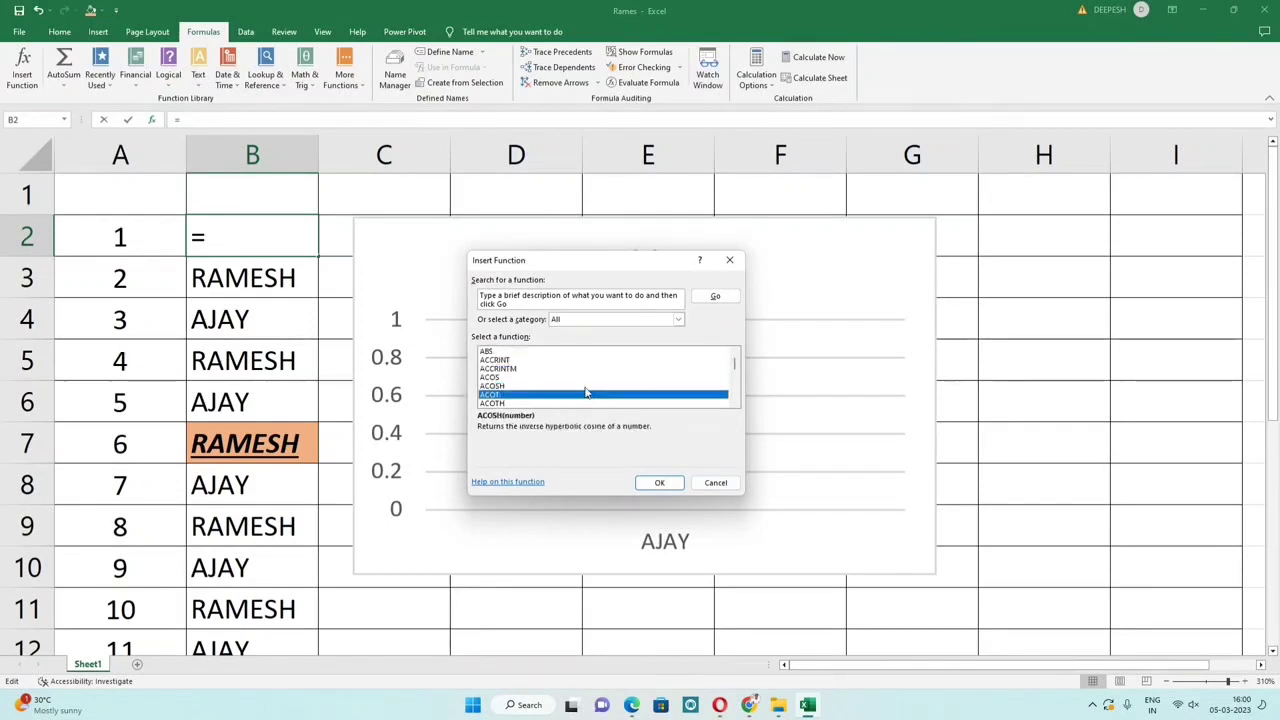
key(Down)
key(Down)
key(Down)
key(Down)
key(Down)
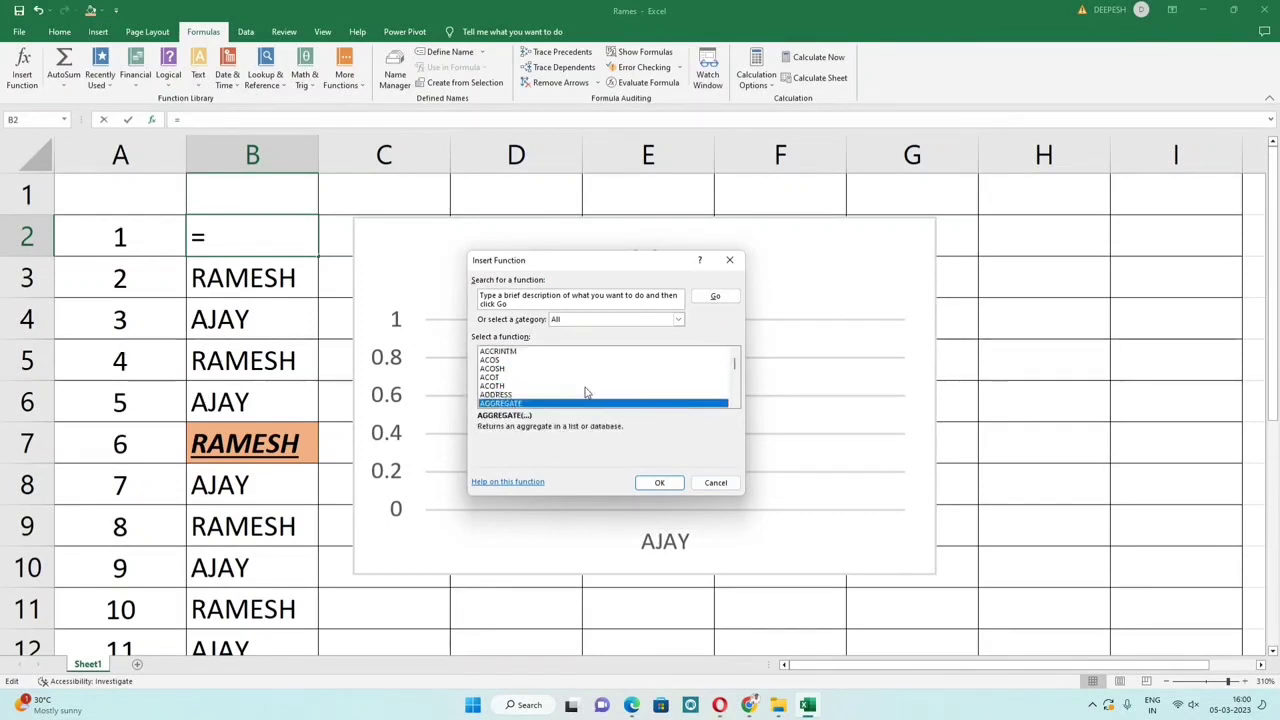
key(Down)
key(Down)
key(Down)
key(Down)
key(Down)
key(Down)
key(Down)
key(Down)
key(Down)
key(Down)
key(Down)
key(Down)
key(Down)
key(Down)
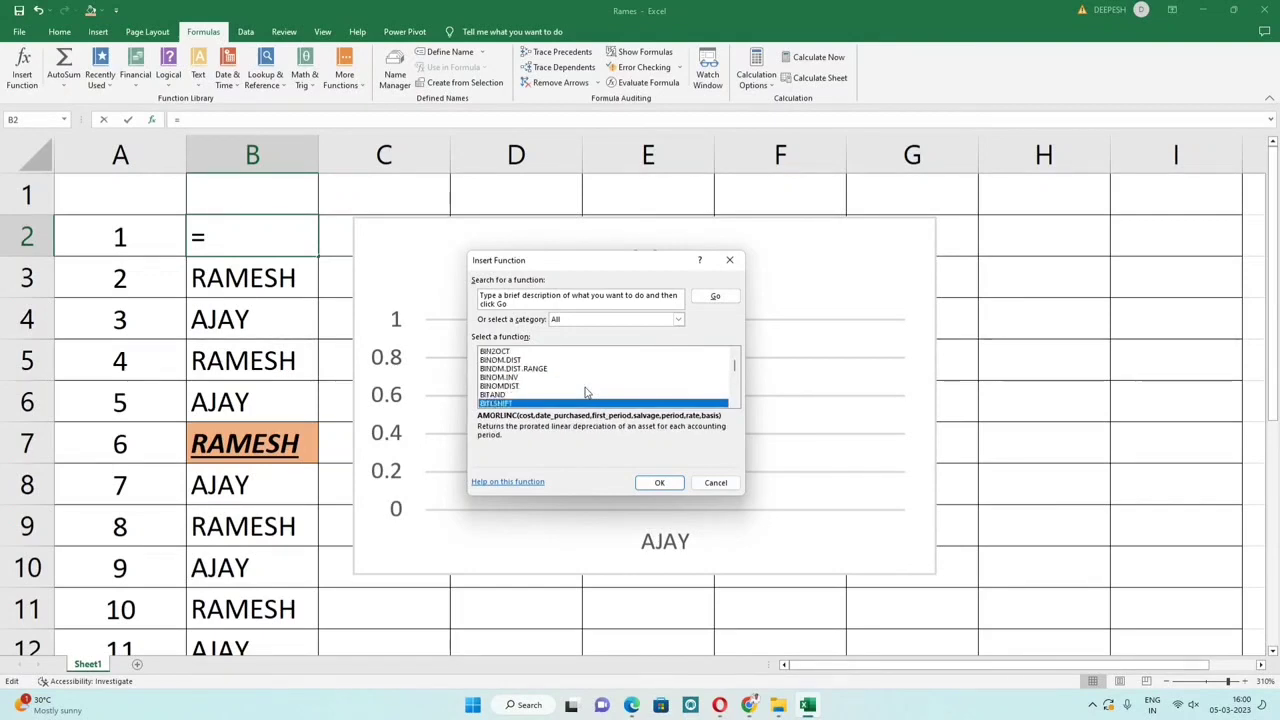
key(Down)
key(Down)
key(Down)
key(Down)
key(Down)
key(Down)
key(Down)
key(Down)
key(Down)
key(Down)
key(Down)
key(Down)
key(Down)
key(Down)
key(Down)
key(Down)
key(Down)
key(Down)
key(Down)
key(Down)
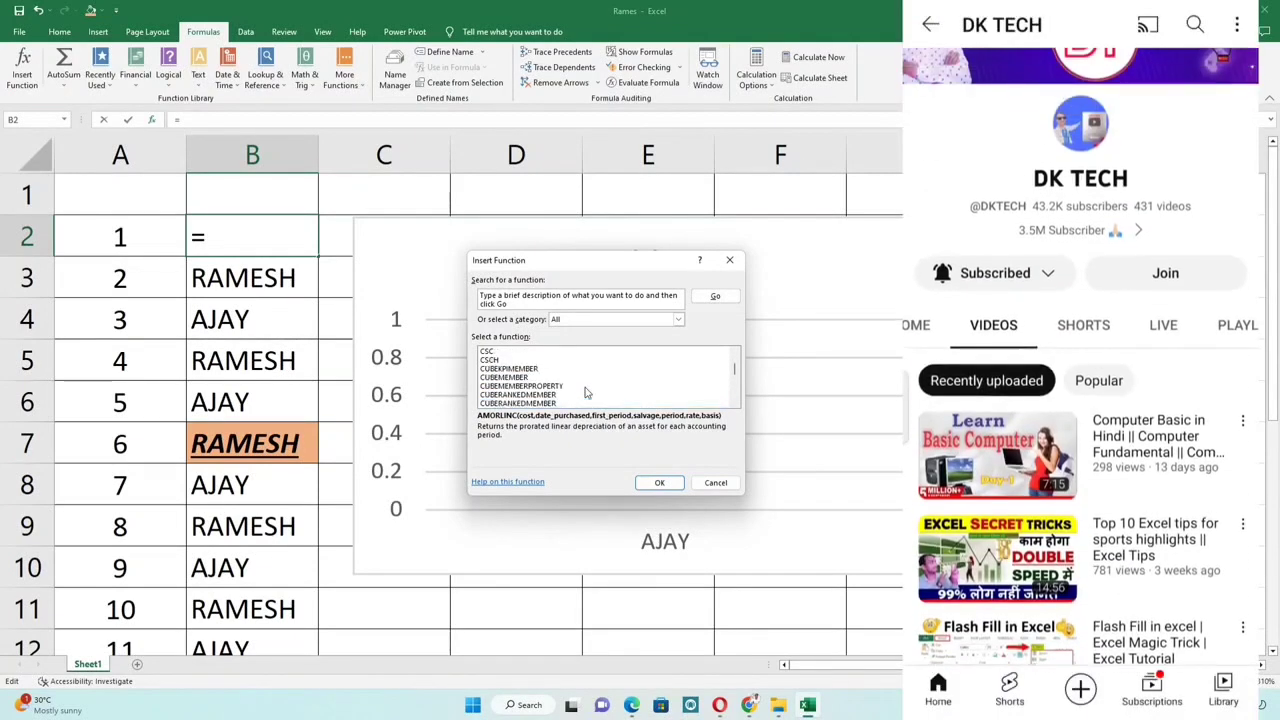
key(Down)
key(Down)
key(Down)
key(Down)
key(Down)
key(Down)
key(Down)
key(Down)
key(Down)
key(Down)
key(Down)
key(Down)
key(Down)
key(Down)
key(Down)
key(Down)
key(Down)
key(Down)
key(Down)
key(Down)
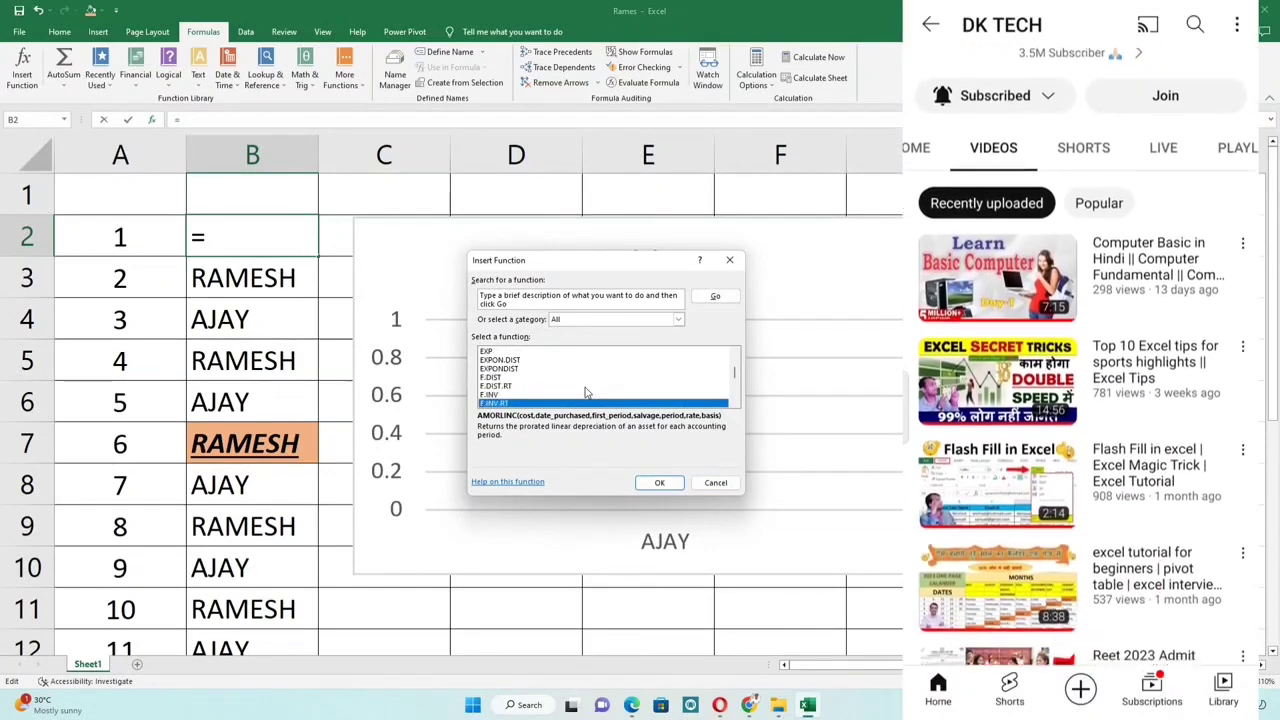
key(Down)
key(Down)
key(Down)
key(Down)
key(Down)
key(Down)
key(Down)
key(Down)
key(Down)
key(Down)
key(Down)
key(Down)
key(Down)
key(Down)
key(Down)
key(Down)
key(Down)
key(Down)
key(Down)
key(Down)
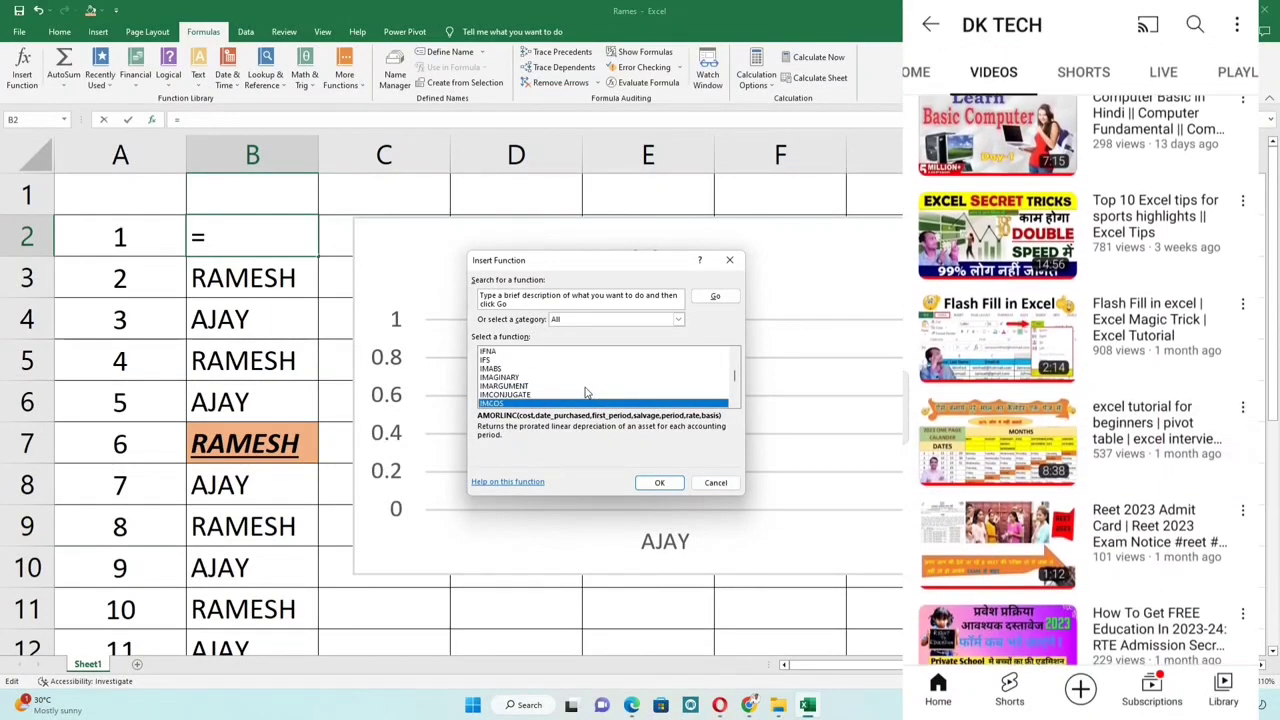
key(Down)
key(Down)
key(Down)
key(Down)
key(Down)
key(Down)
key(Down)
key(Down)
key(Down)
key(Down)
key(Down)
key(Down)
key(Down)
key(Down)
key(Down)
key(Down)
key(Down)
key(Down)
key(Down)
key(Down)
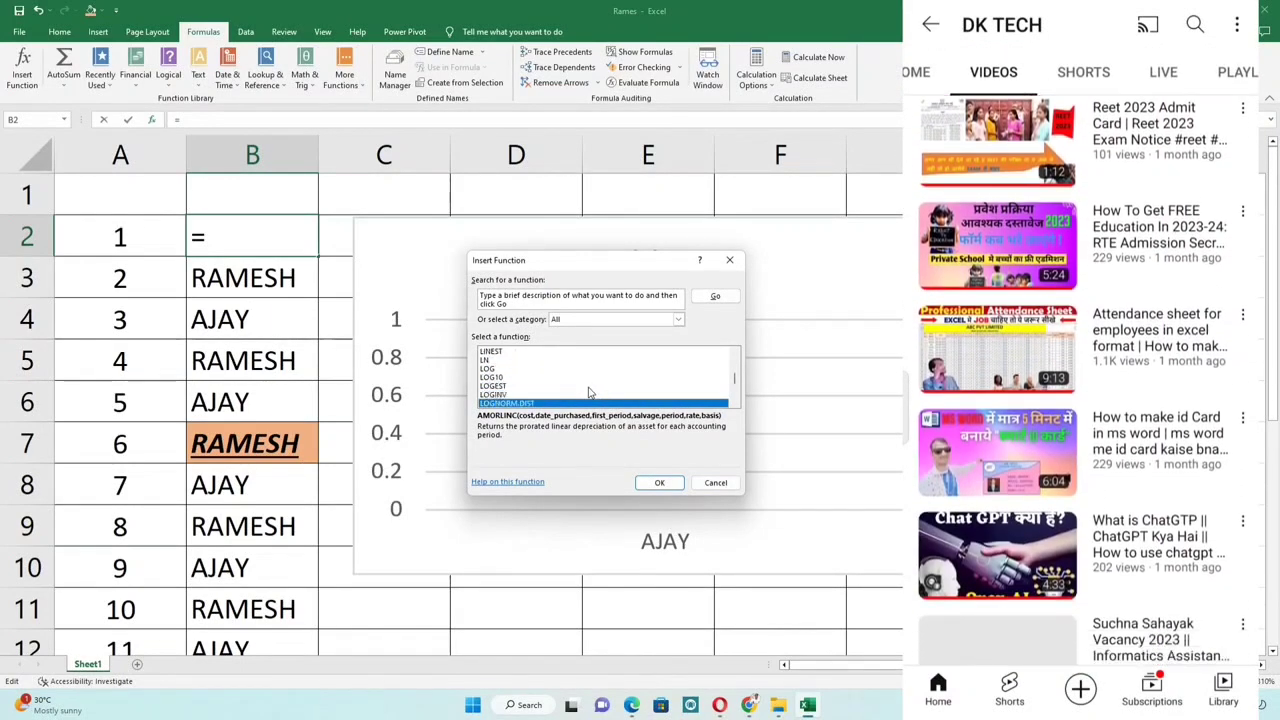
key(Down)
key(Down)
key(Down)
key(Down)
key(Down)
key(Down)
key(Down)
key(Down)
key(Down)
key(Down)
key(Down)
key(Down)
key(Down)
key(Down)
key(Down)
key(Down)
key(Down)
key(Down)
key(Down)
key(Down)
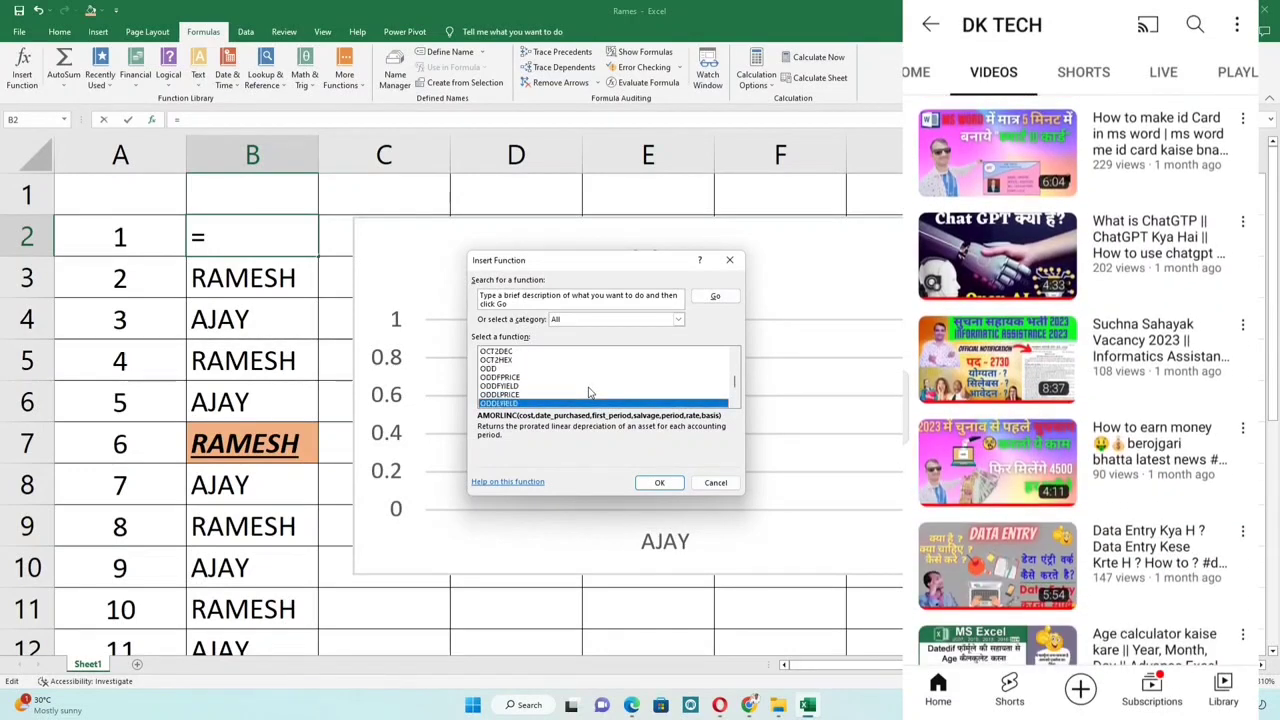
click(660, 483)
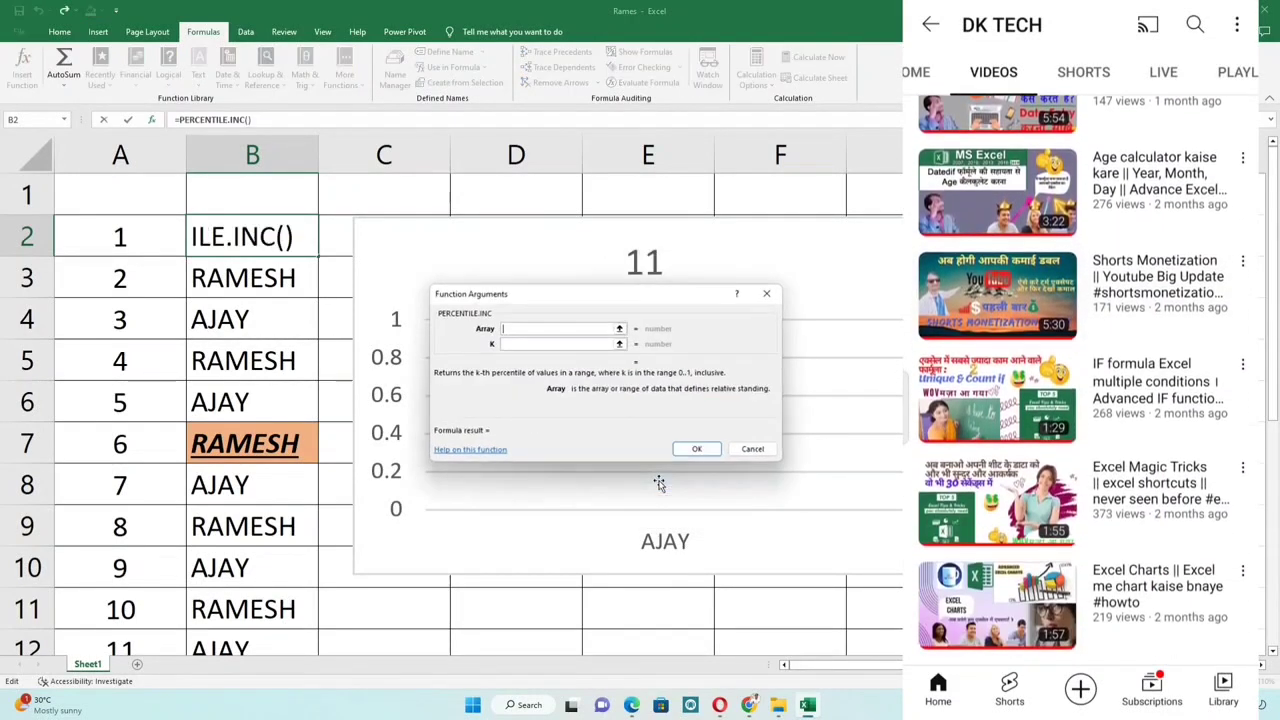
click(753, 450)
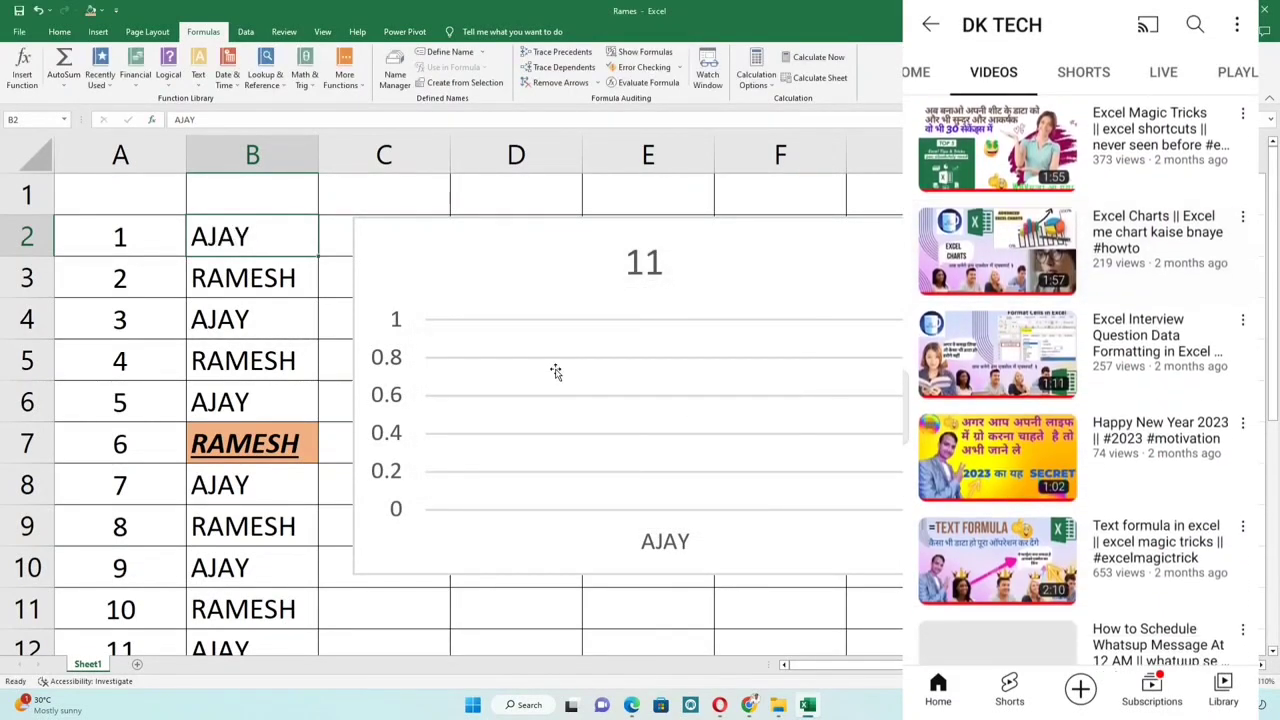
Step: Select cell C1, browse the Data, View and Review tabs, then select cells D1 and D4
click(379, 285)
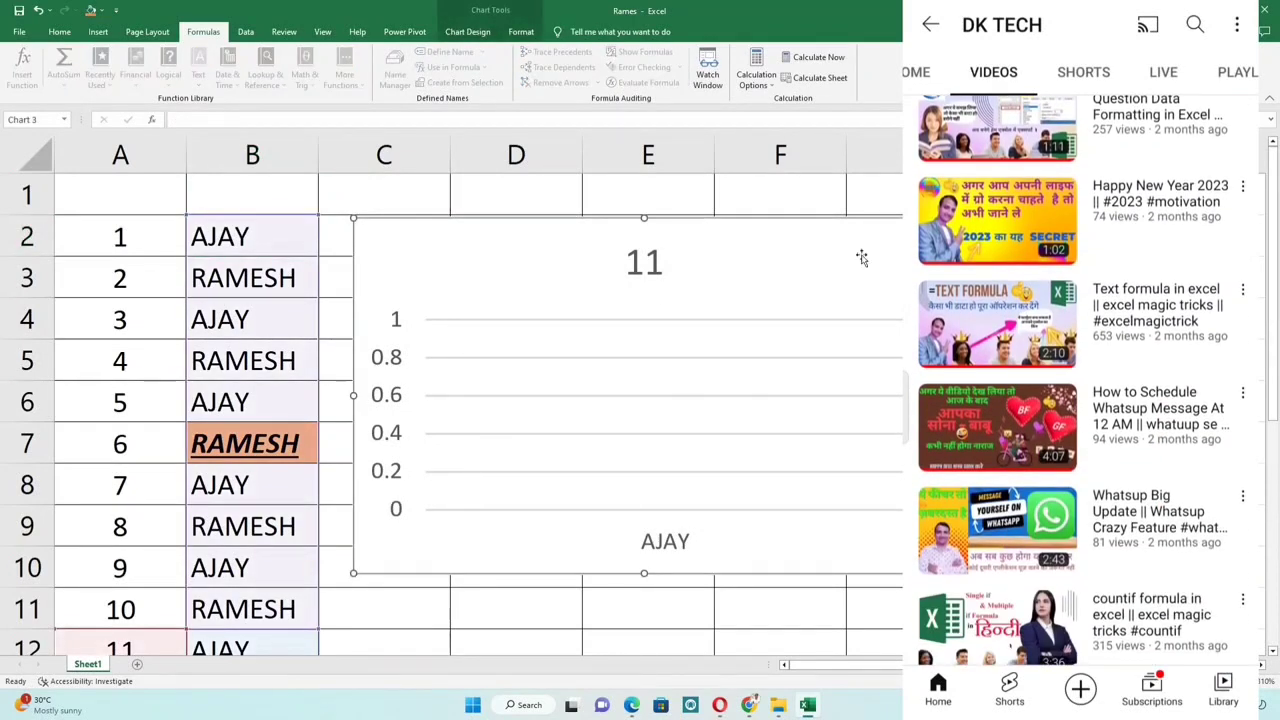
click(425, 195)
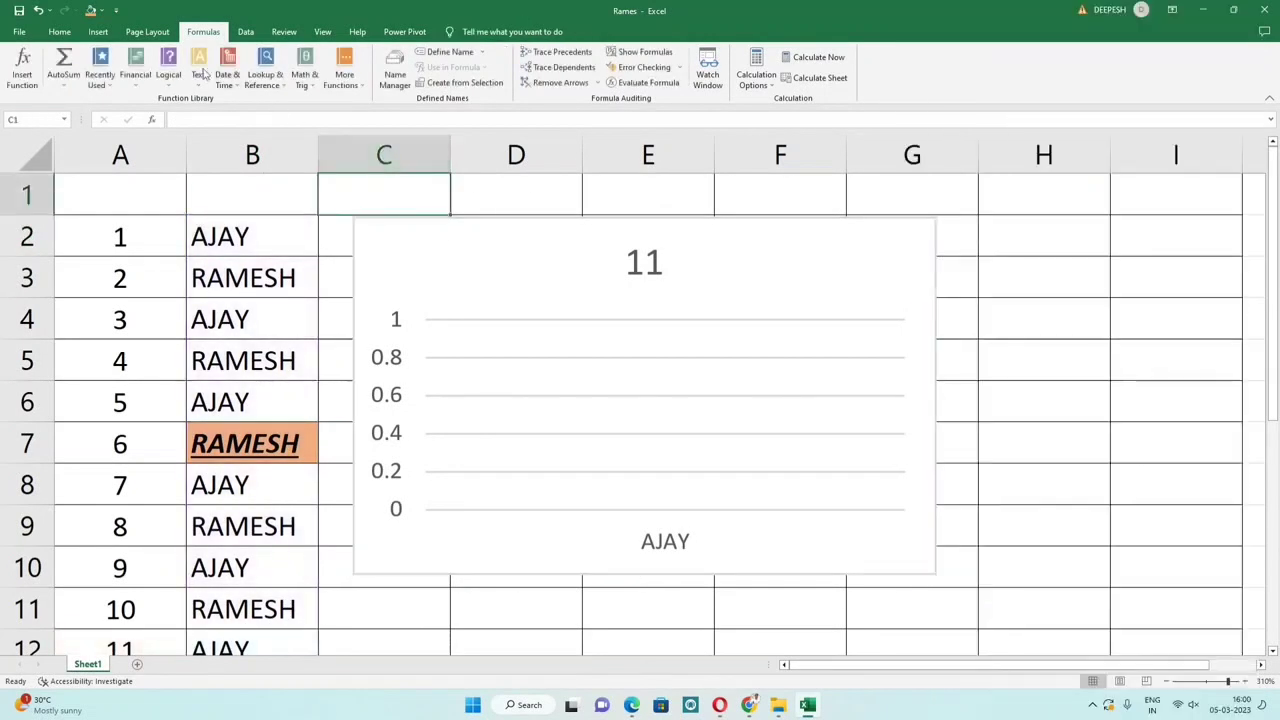
click(244, 32)
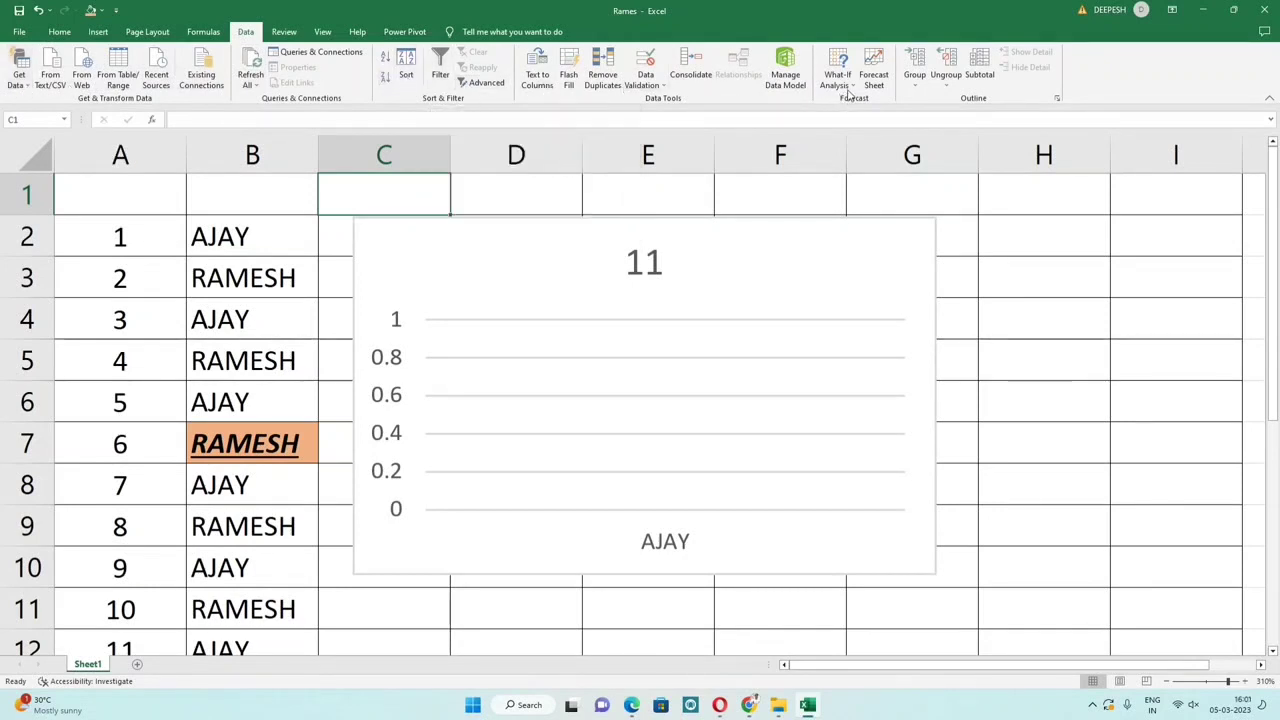
click(320, 31)
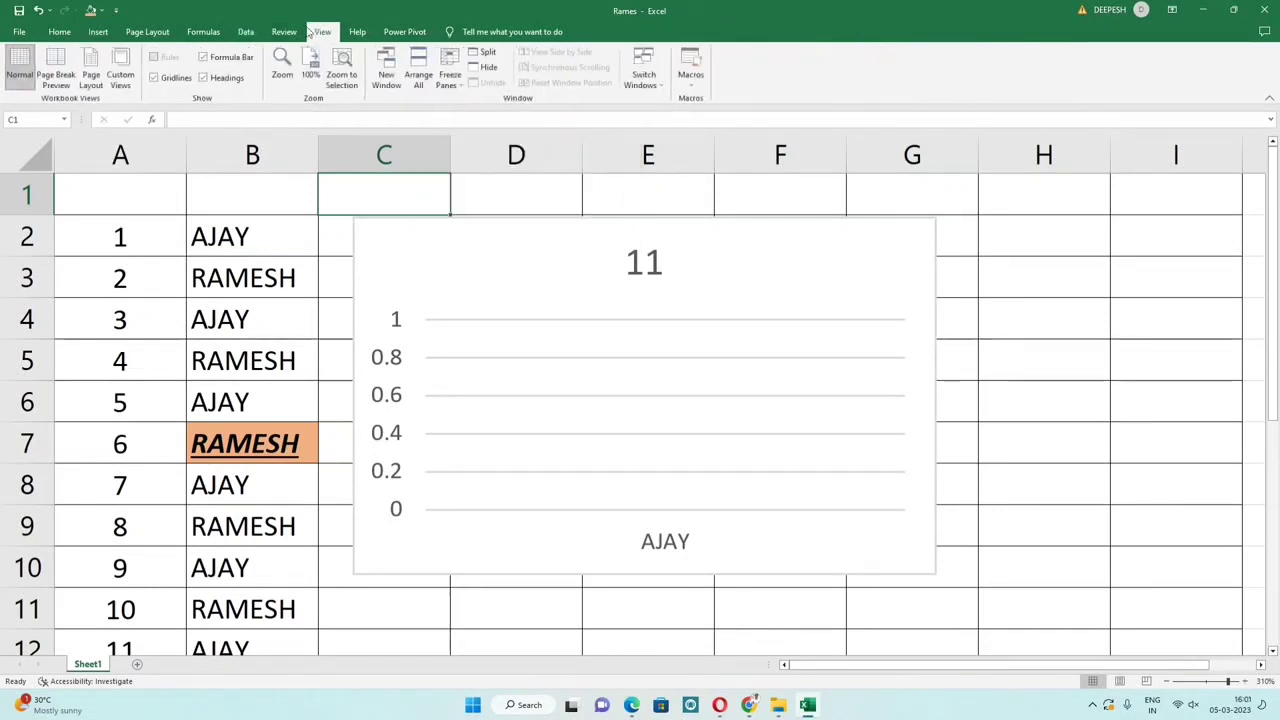
click(286, 32)
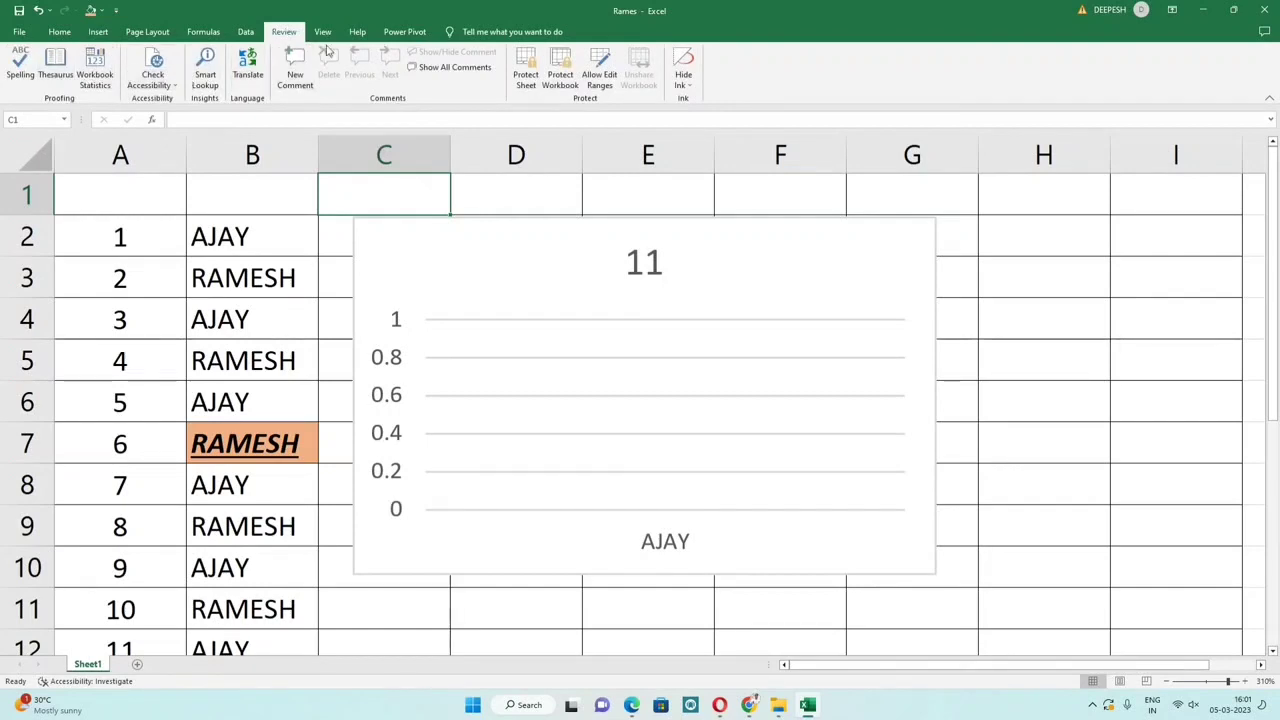
click(489, 206)
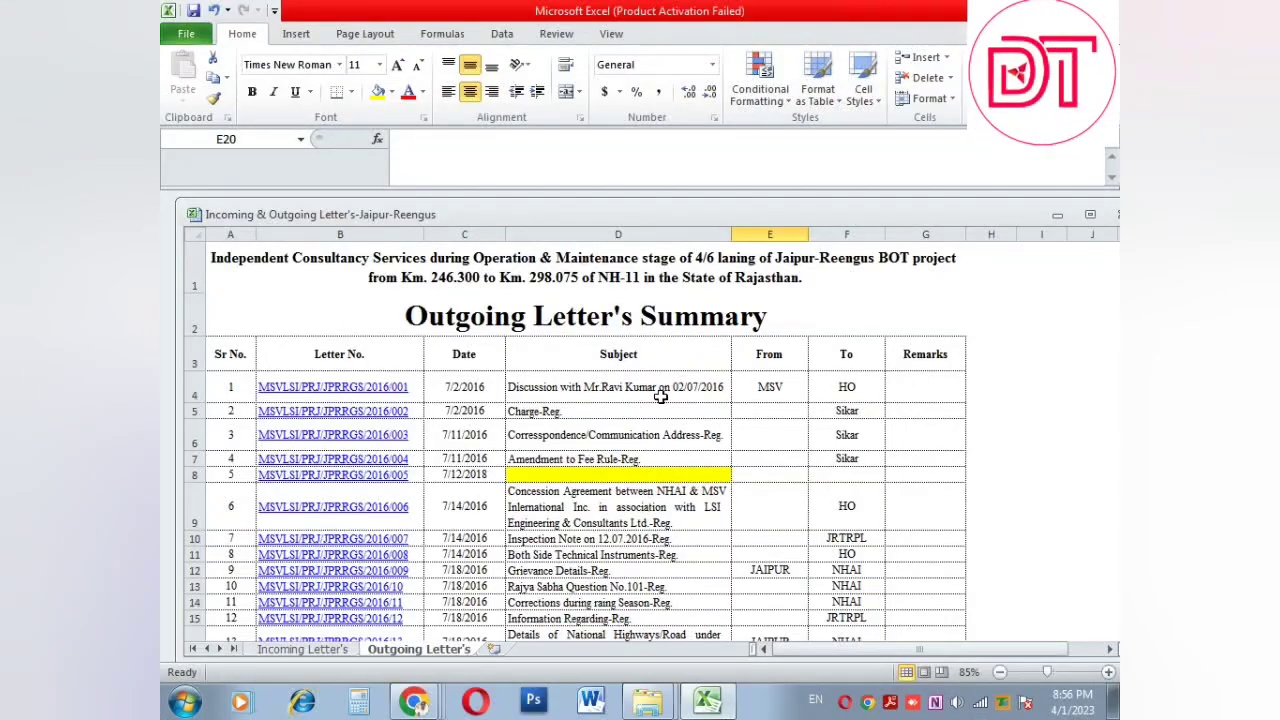
click(660, 397)
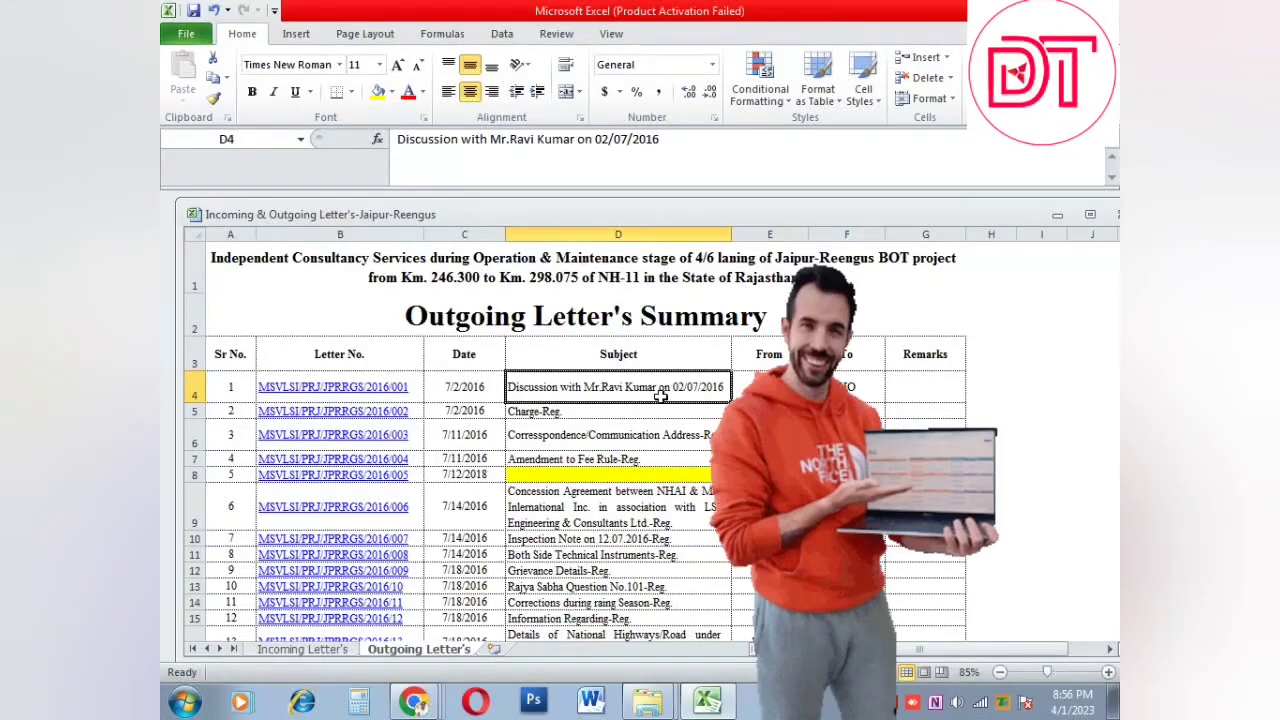
click(438, 386)
click(324, 307)
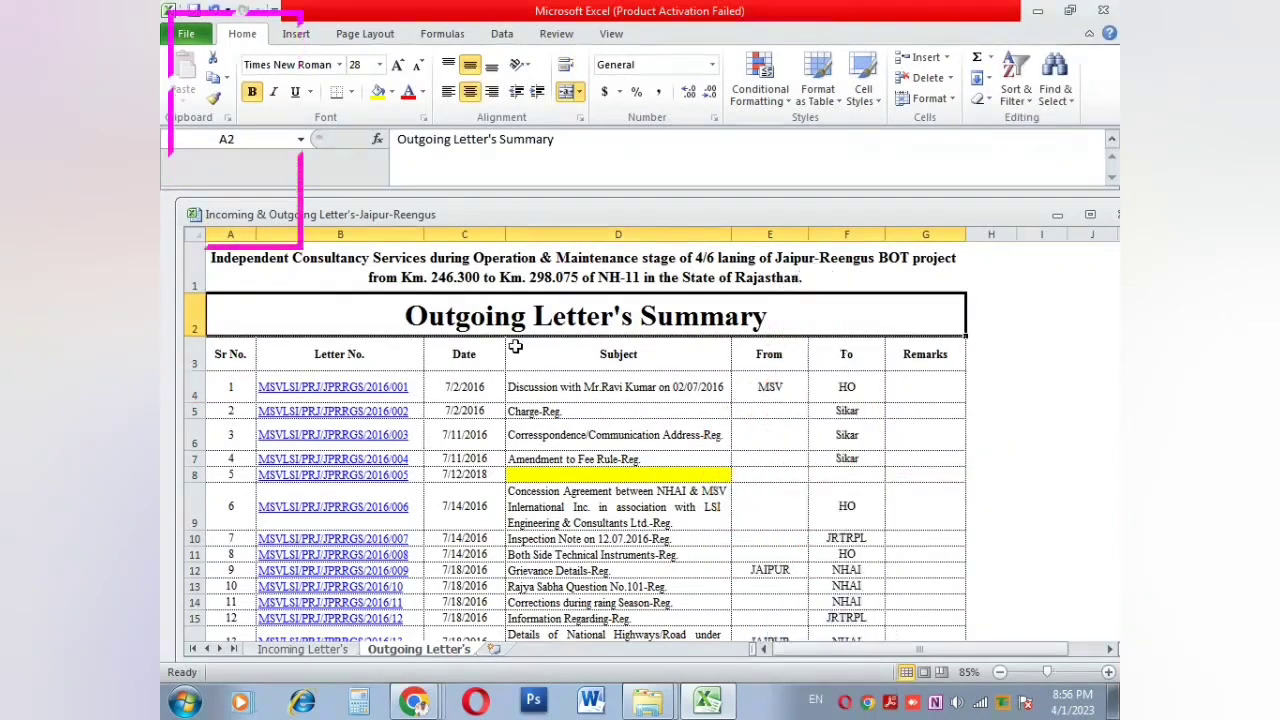
scroll(510, 346, down, 1)
click(462, 345)
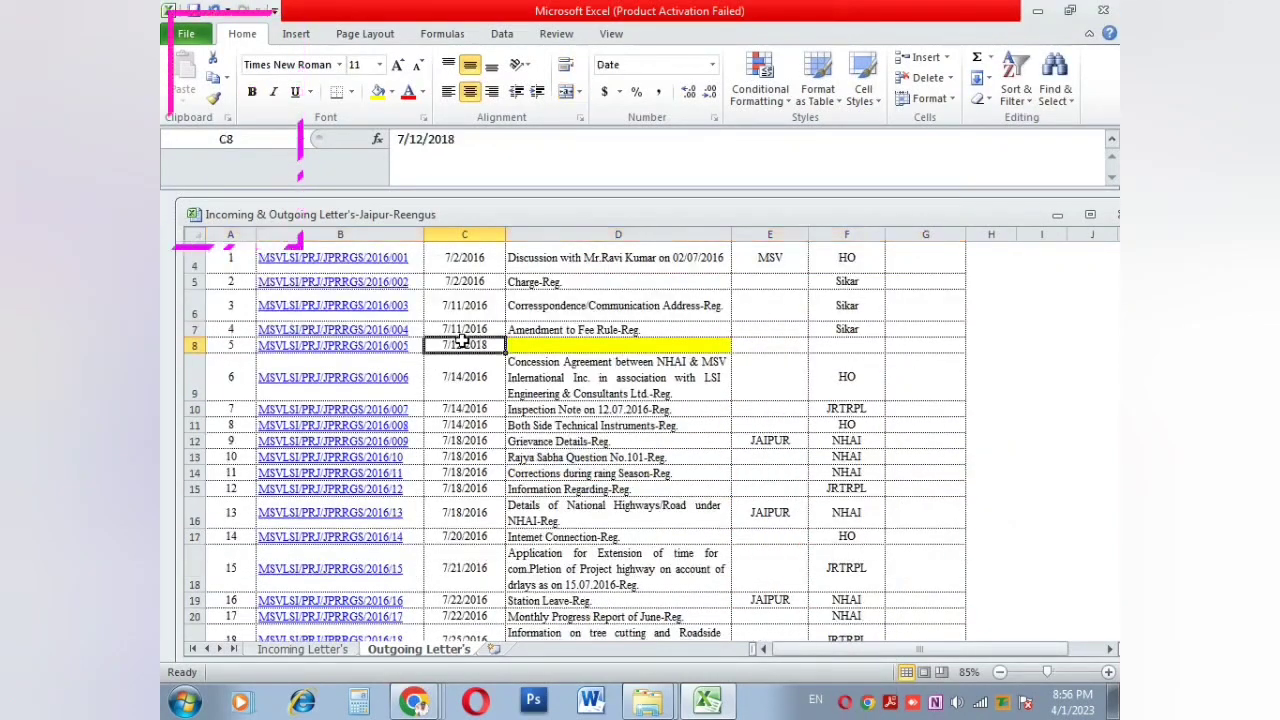
click(395, 457)
click(460, 488)
click(800, 470)
scroll(800, 460, down, 20)
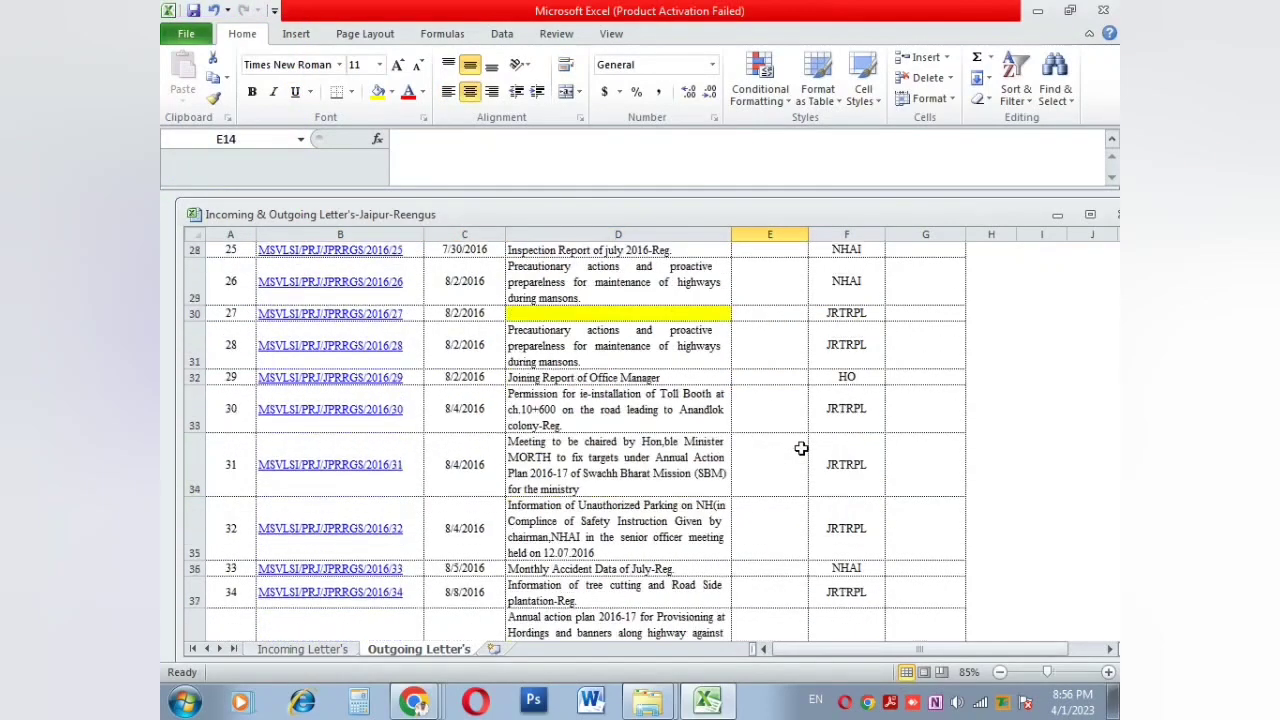
scroll(795, 440, up, 6)
scroll(795, 434, up, 20)
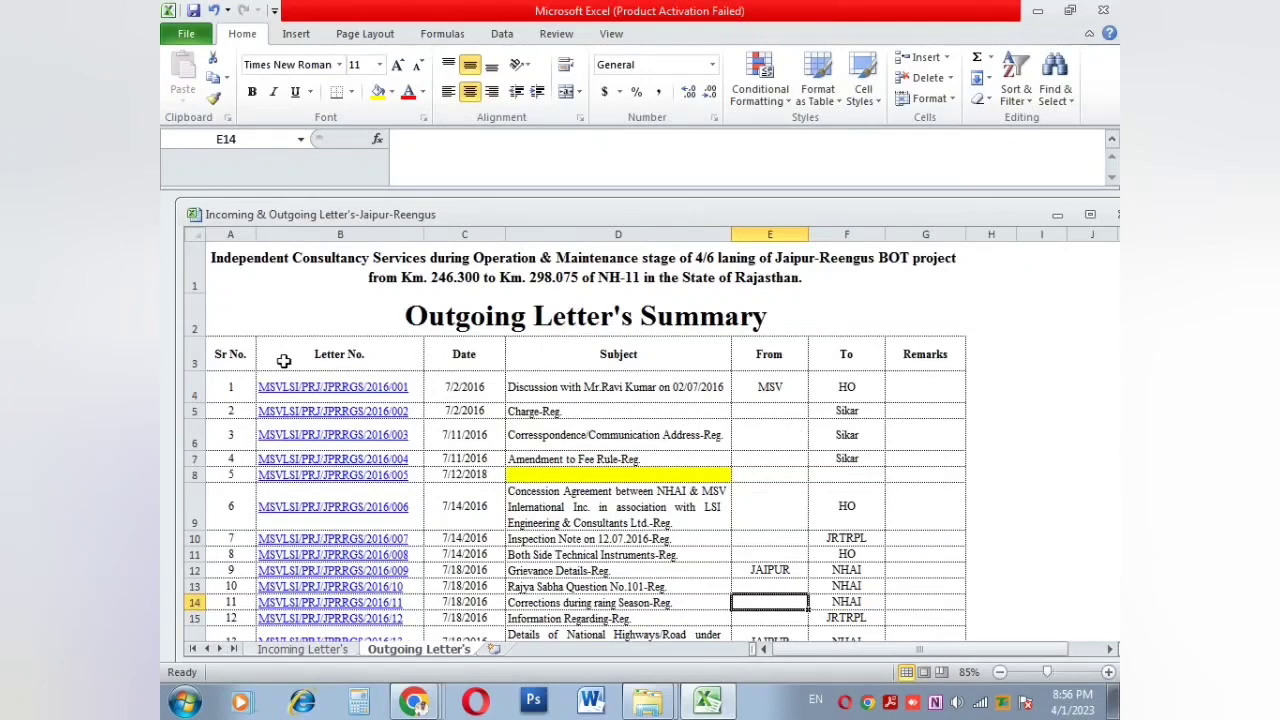
click(284, 361)
click(486, 355)
click(574, 358)
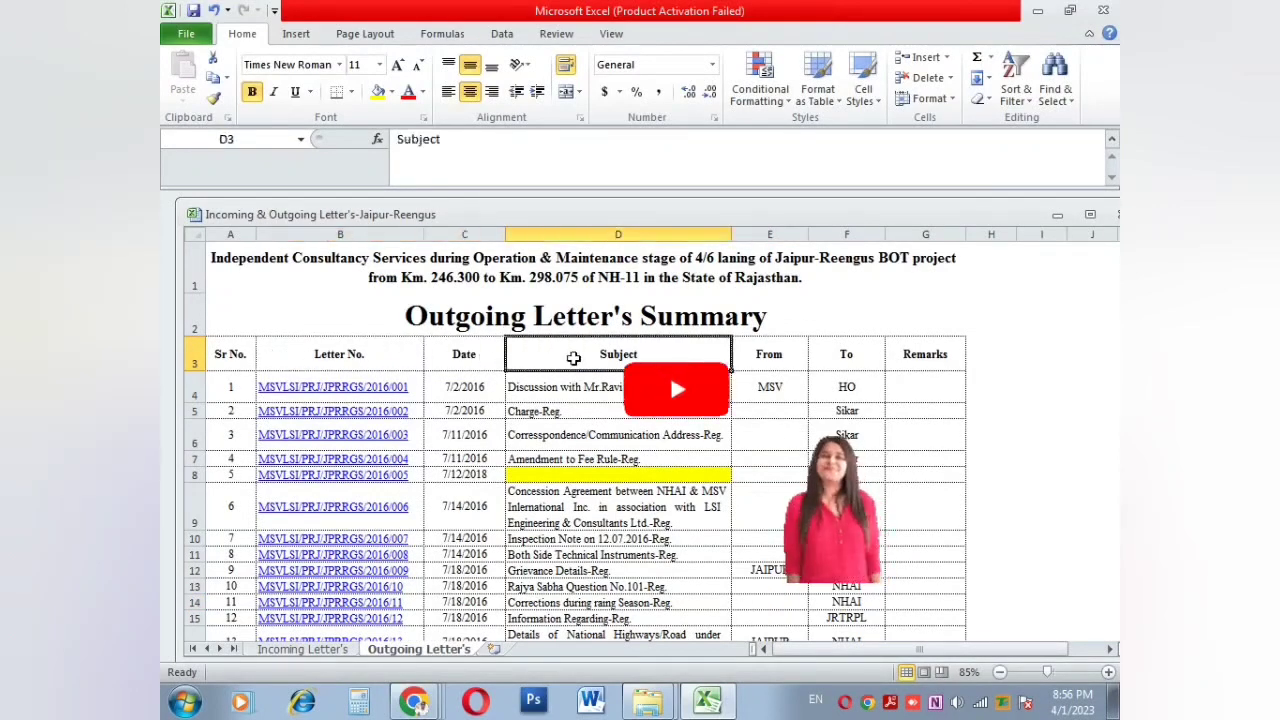
click(770, 357)
click(850, 357)
click(920, 357)
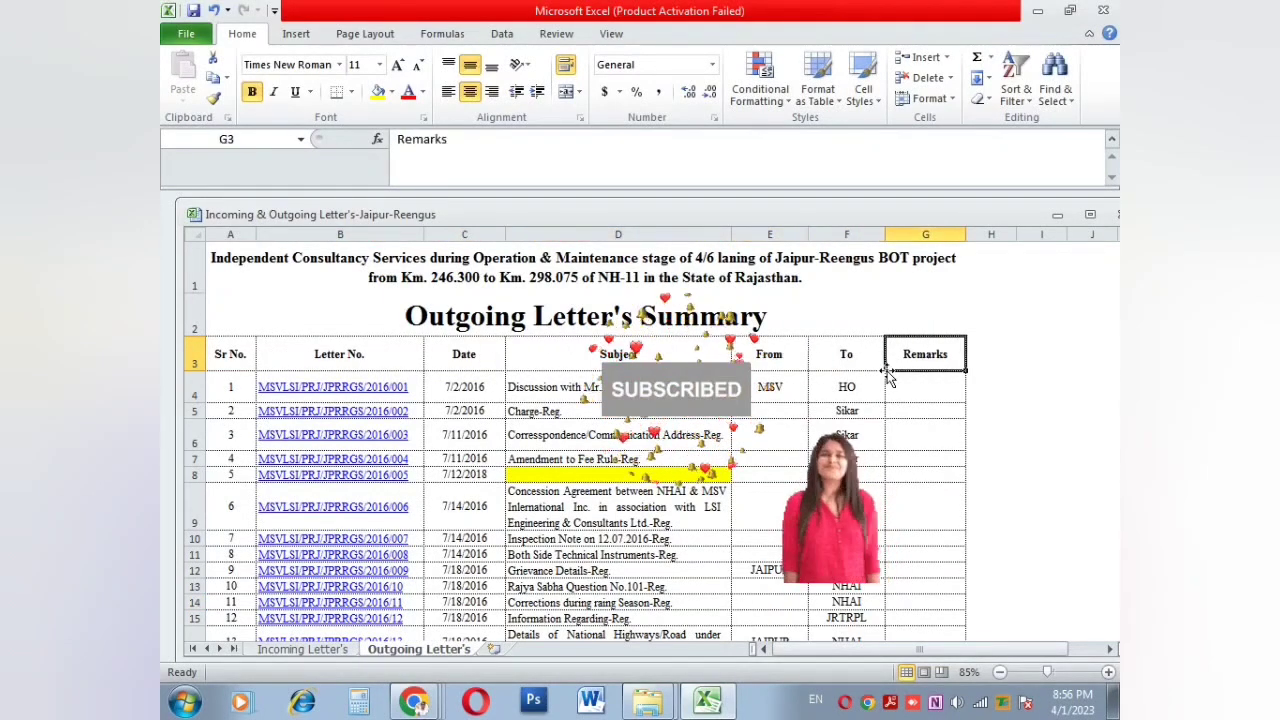
click(827, 385)
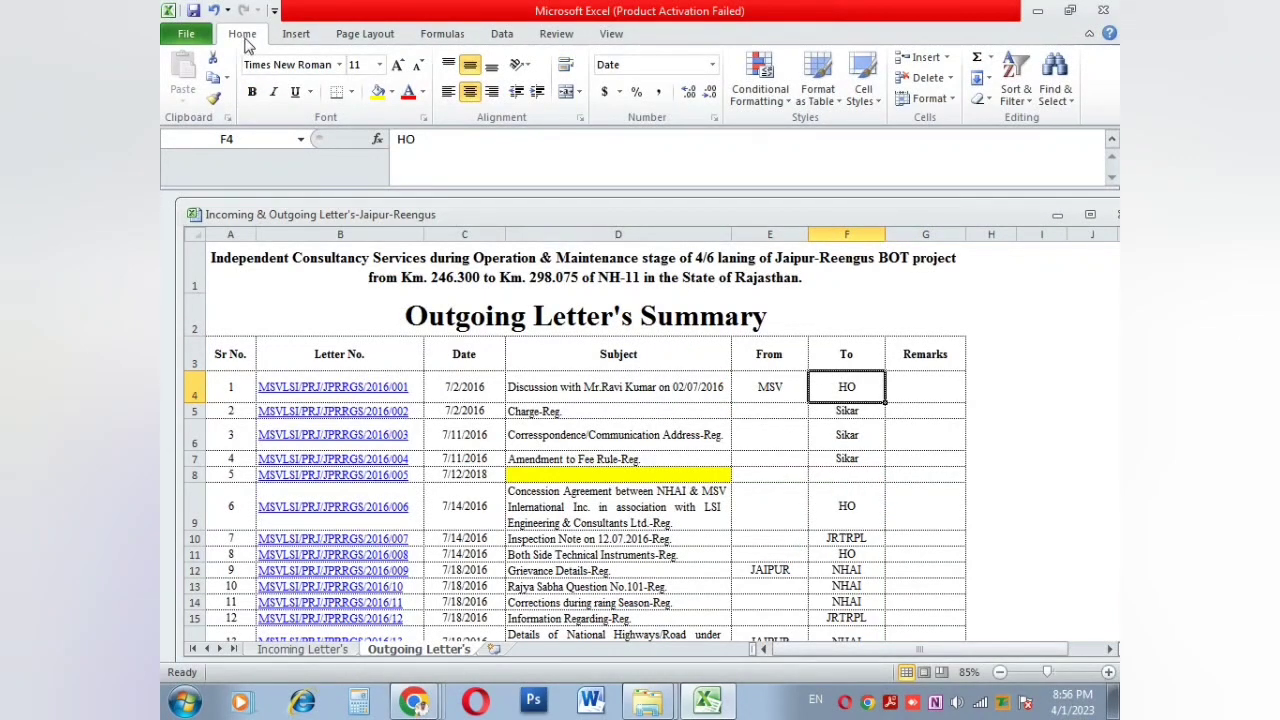
click(284, 35)
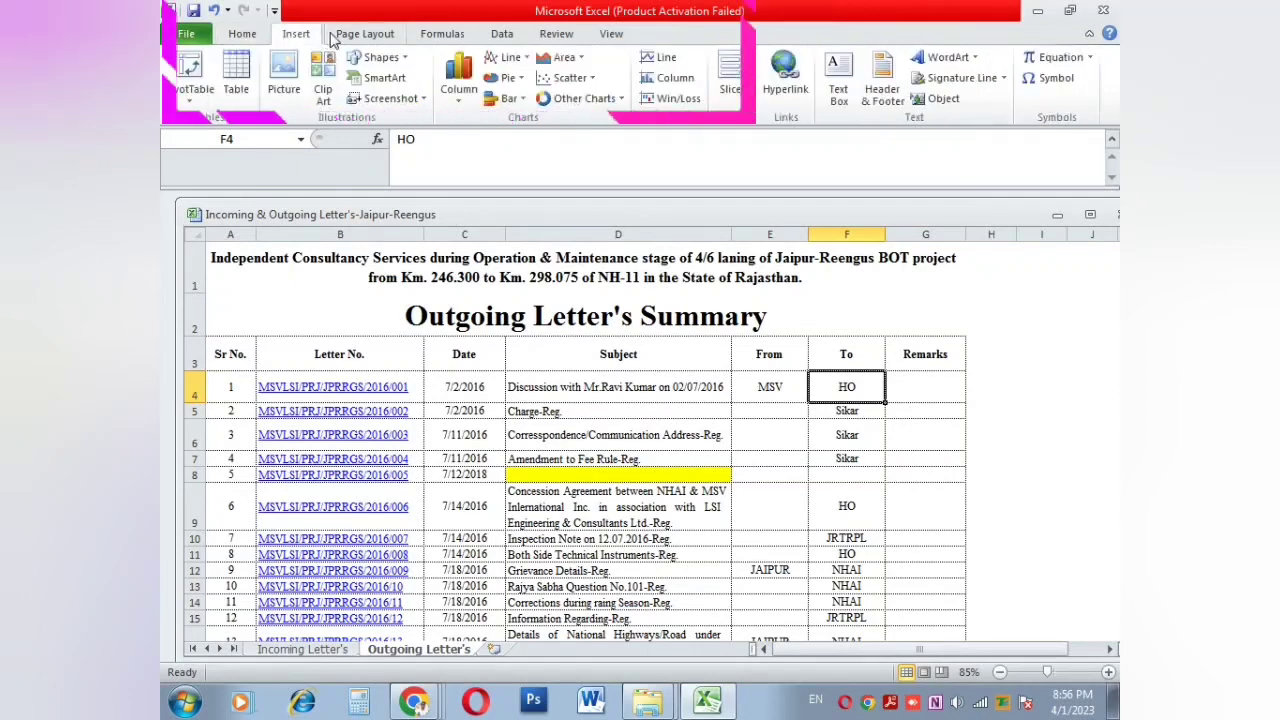
click(362, 35)
click(440, 35)
click(501, 35)
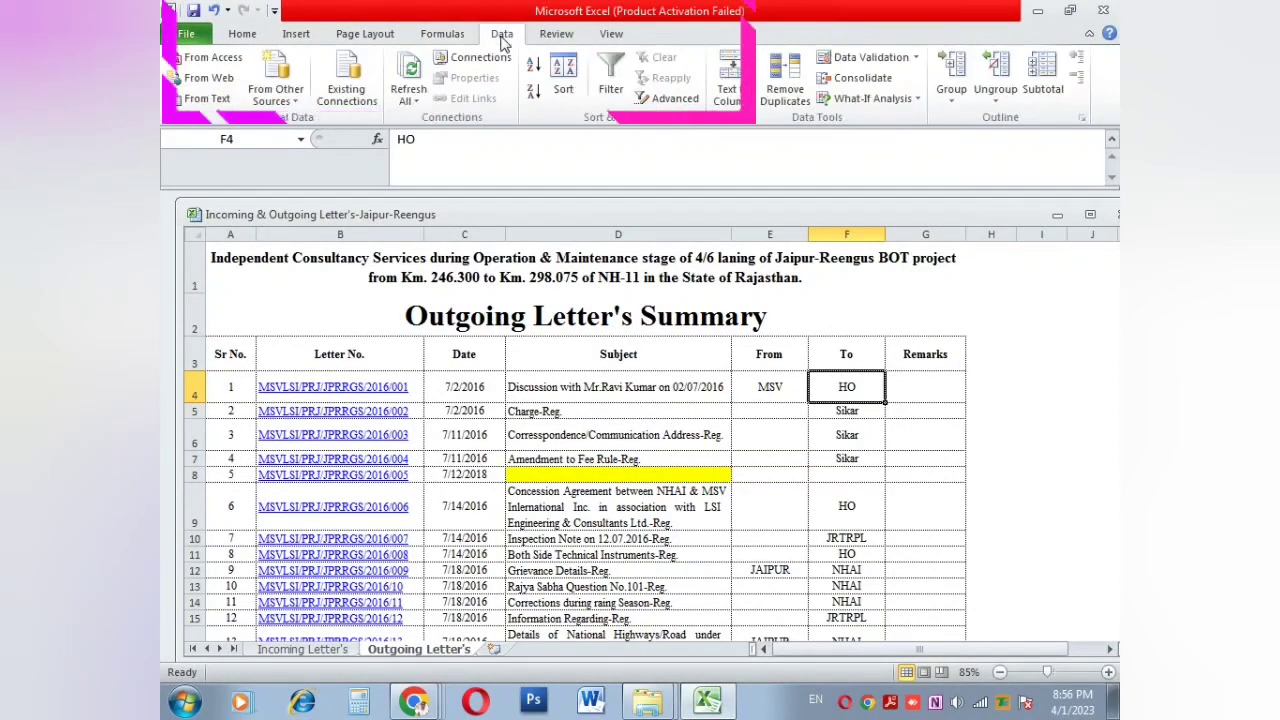
click(552, 36)
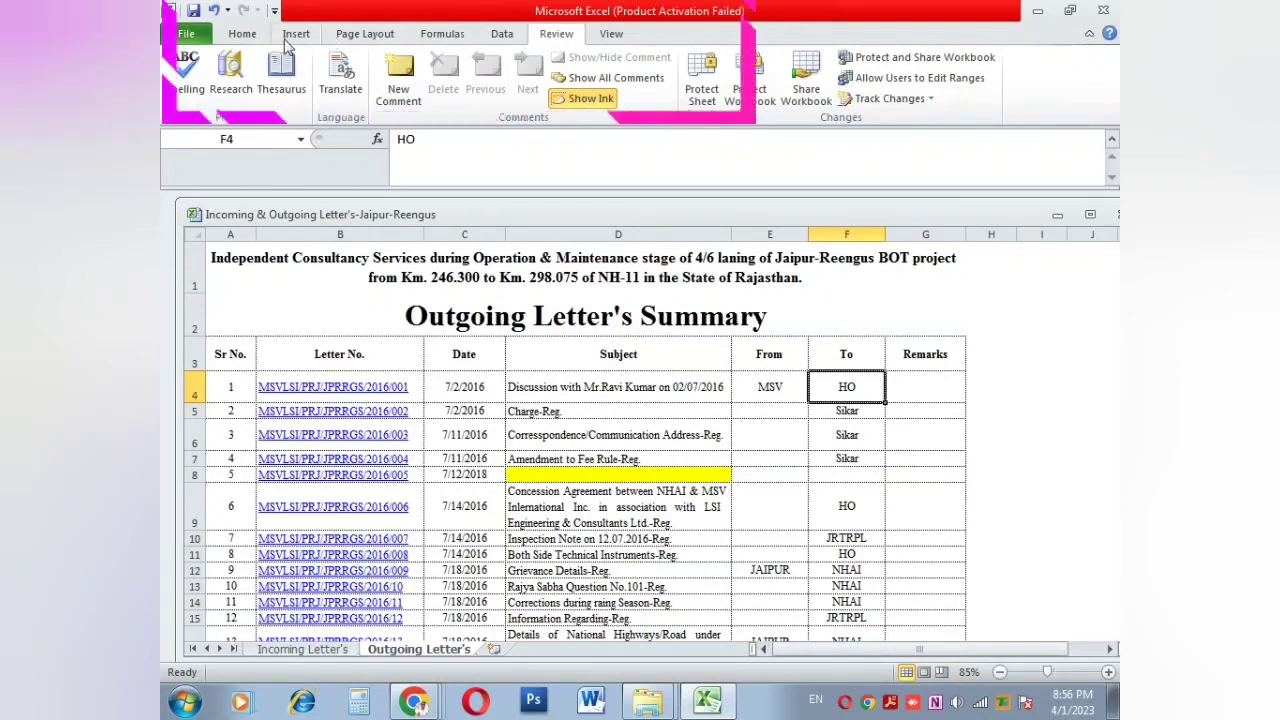
click(243, 36)
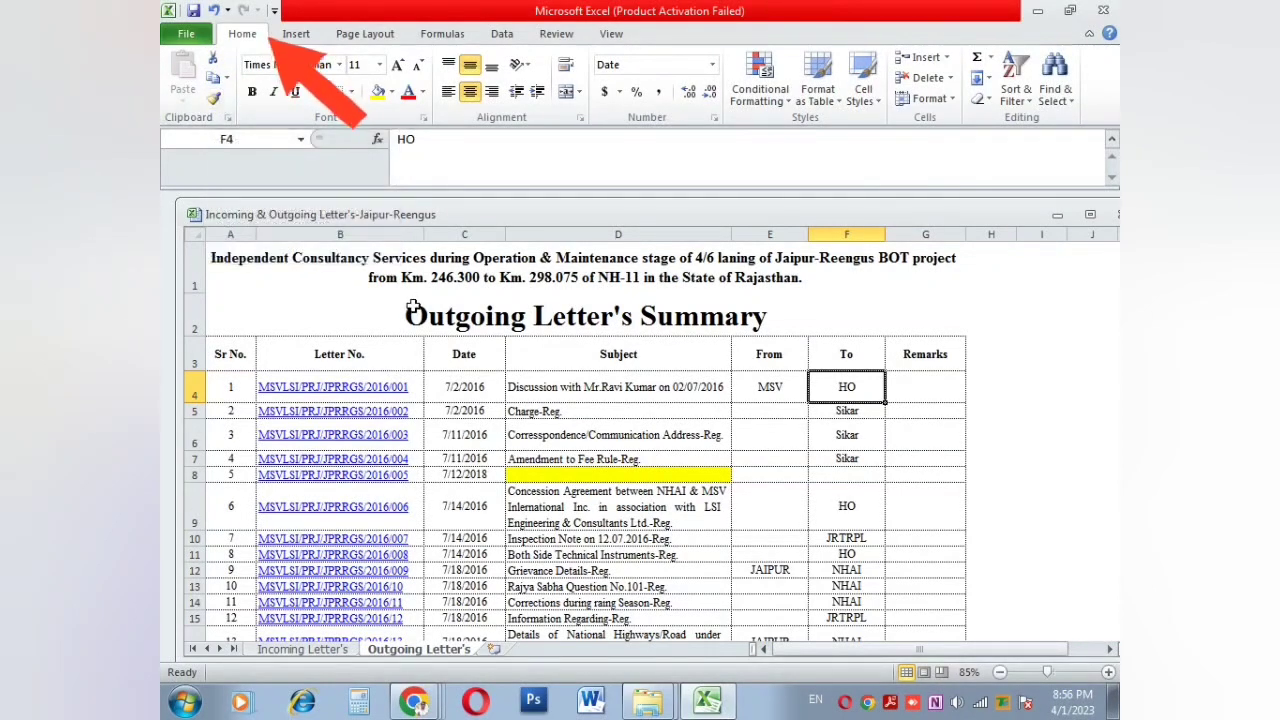
Step: Select column D and row 3, then the Subject header cell D3, and open the font list
click(563, 351)
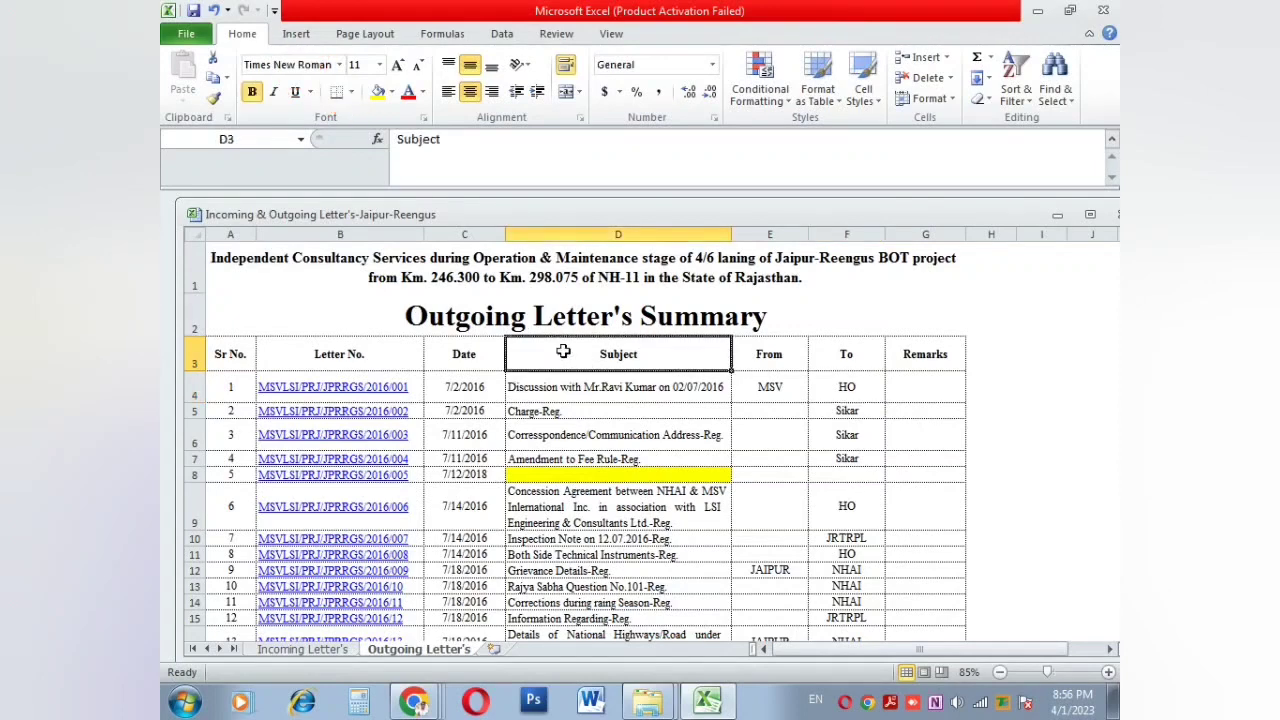
scroll(563, 351, up, 2)
scroll(753, 333, up, 1)
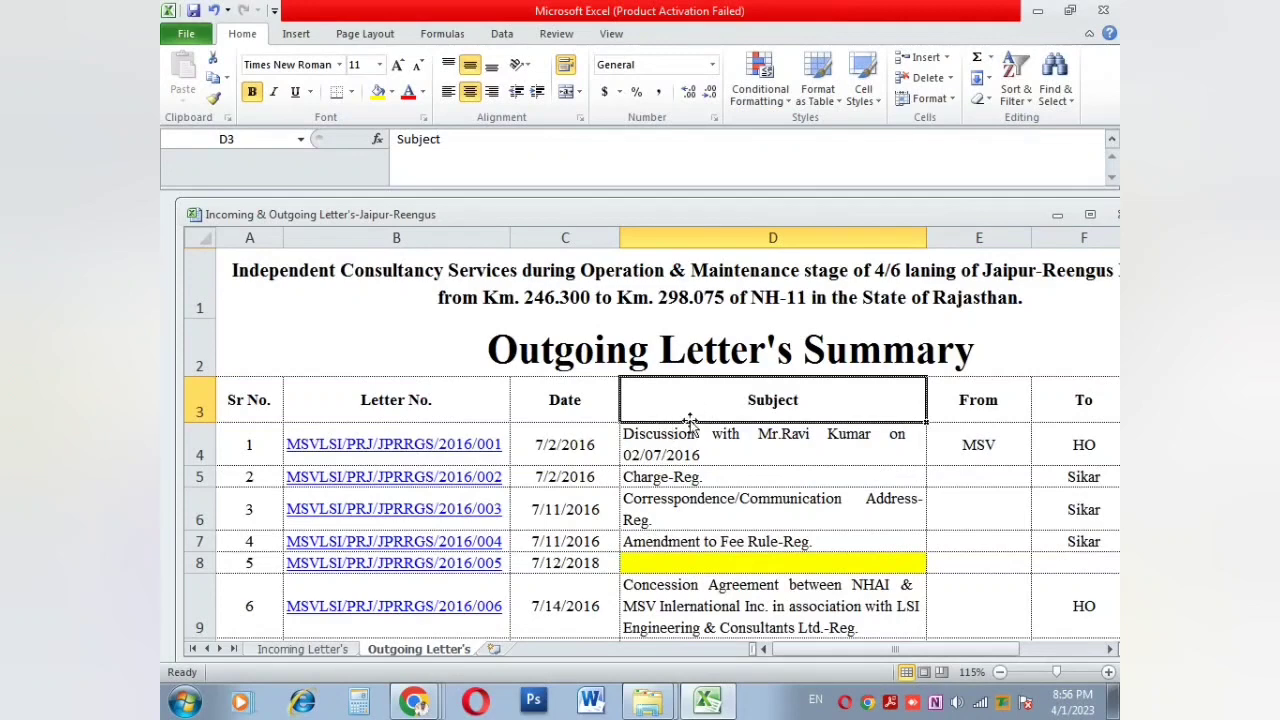
click(770, 238)
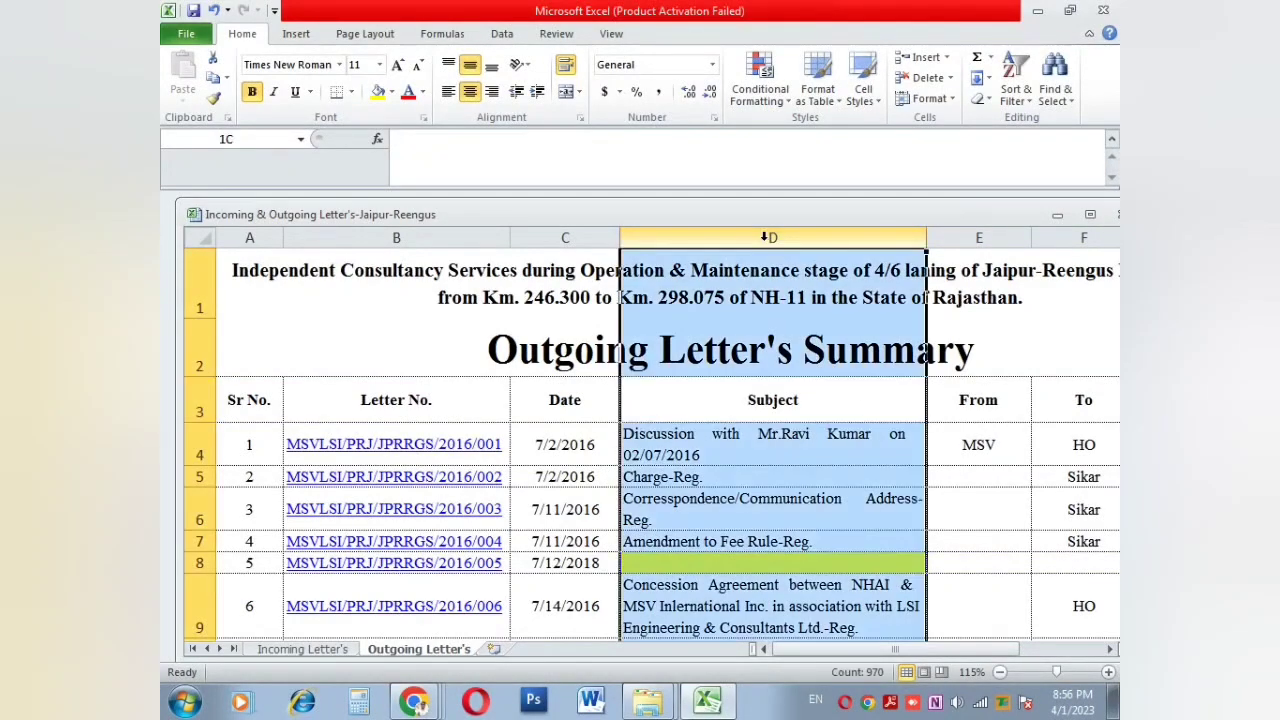
click(207, 390)
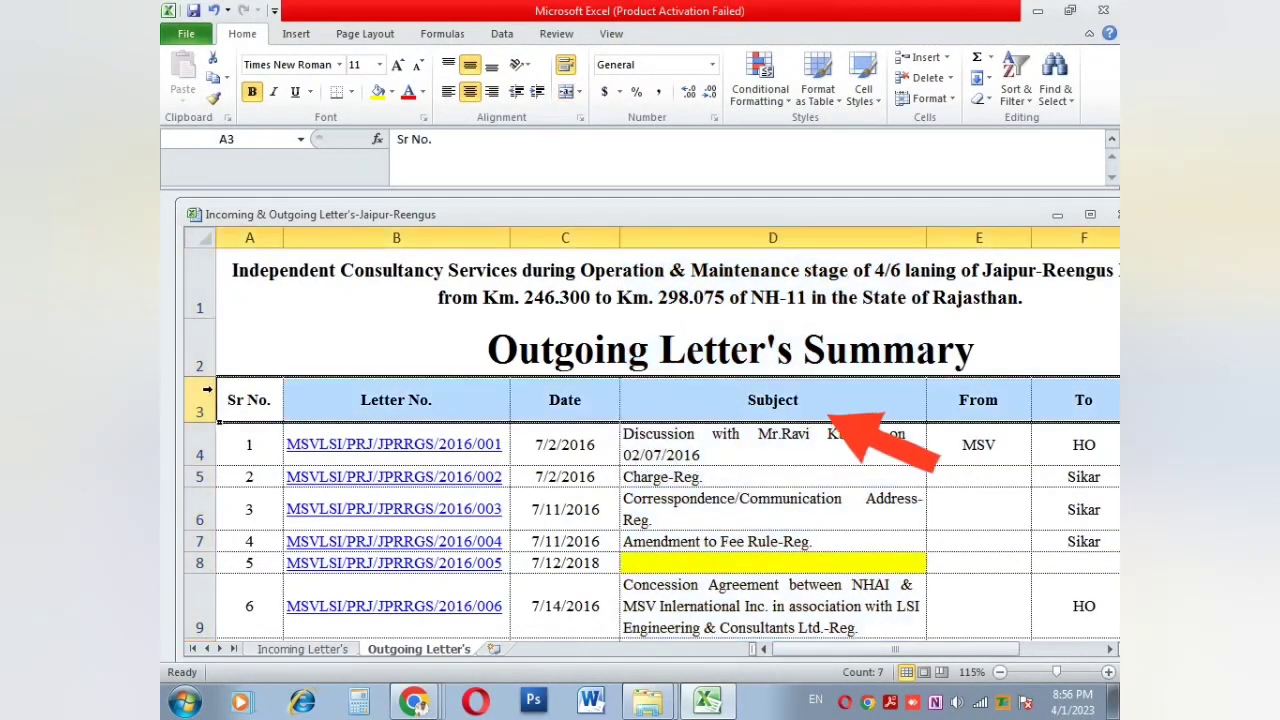
click(748, 238)
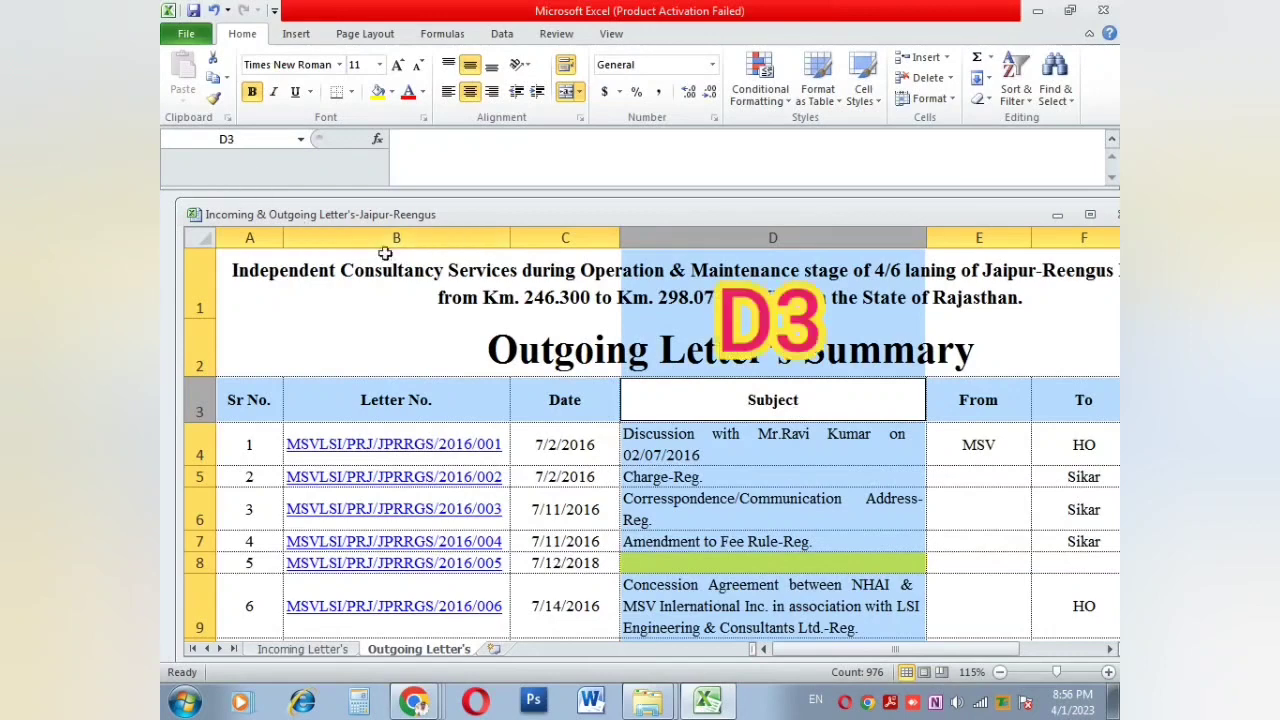
click(704, 405)
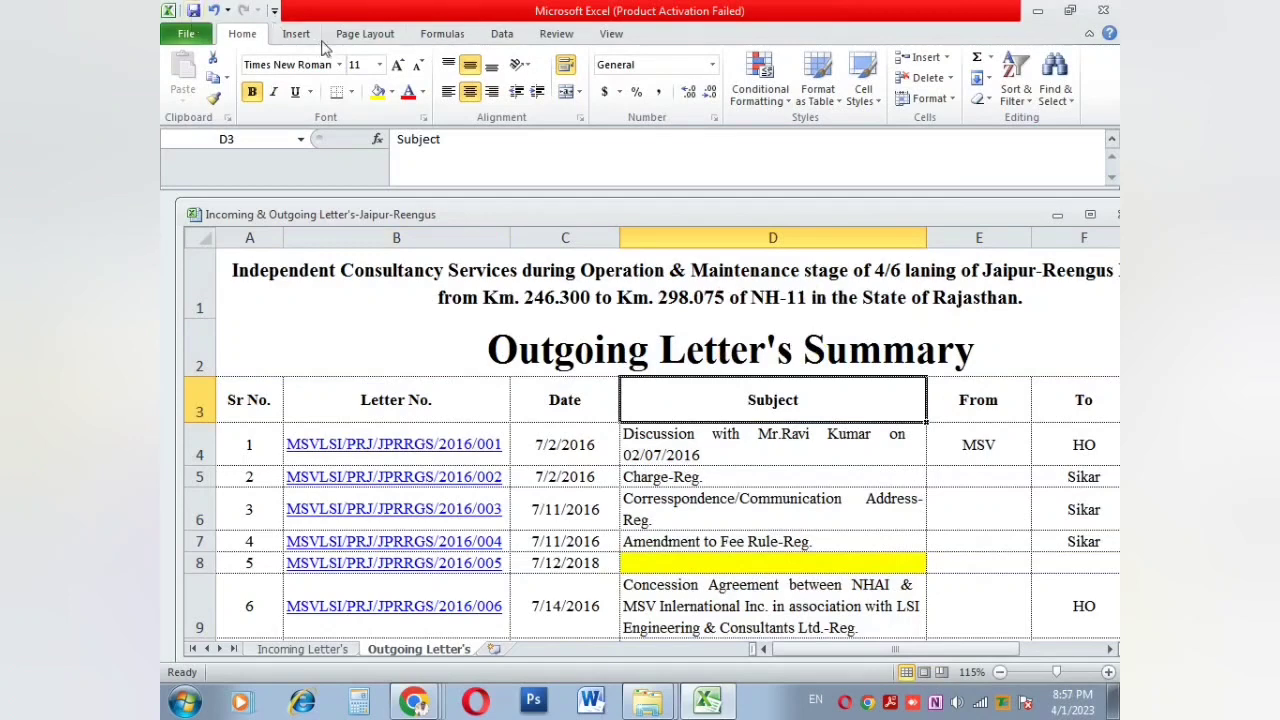
click(344, 63)
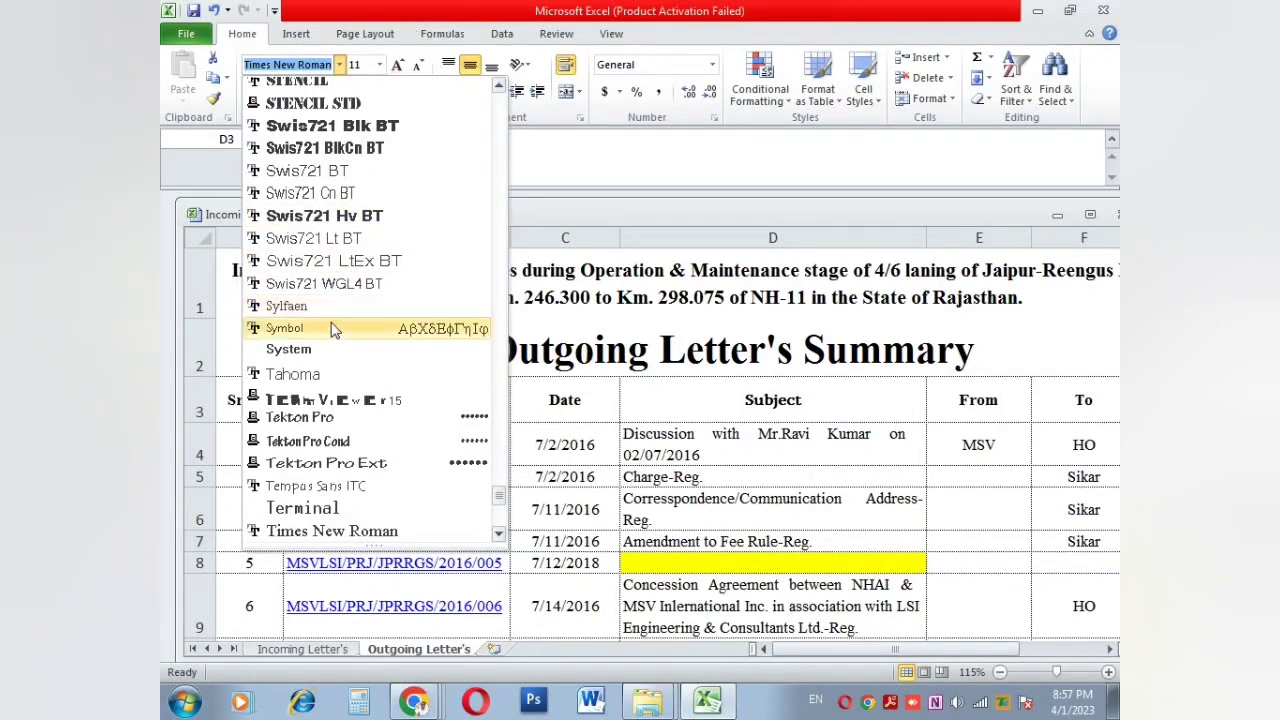
Step: Change the Subject heading font to Times New Roman after briefly trying TeamViewer15
click(312, 402)
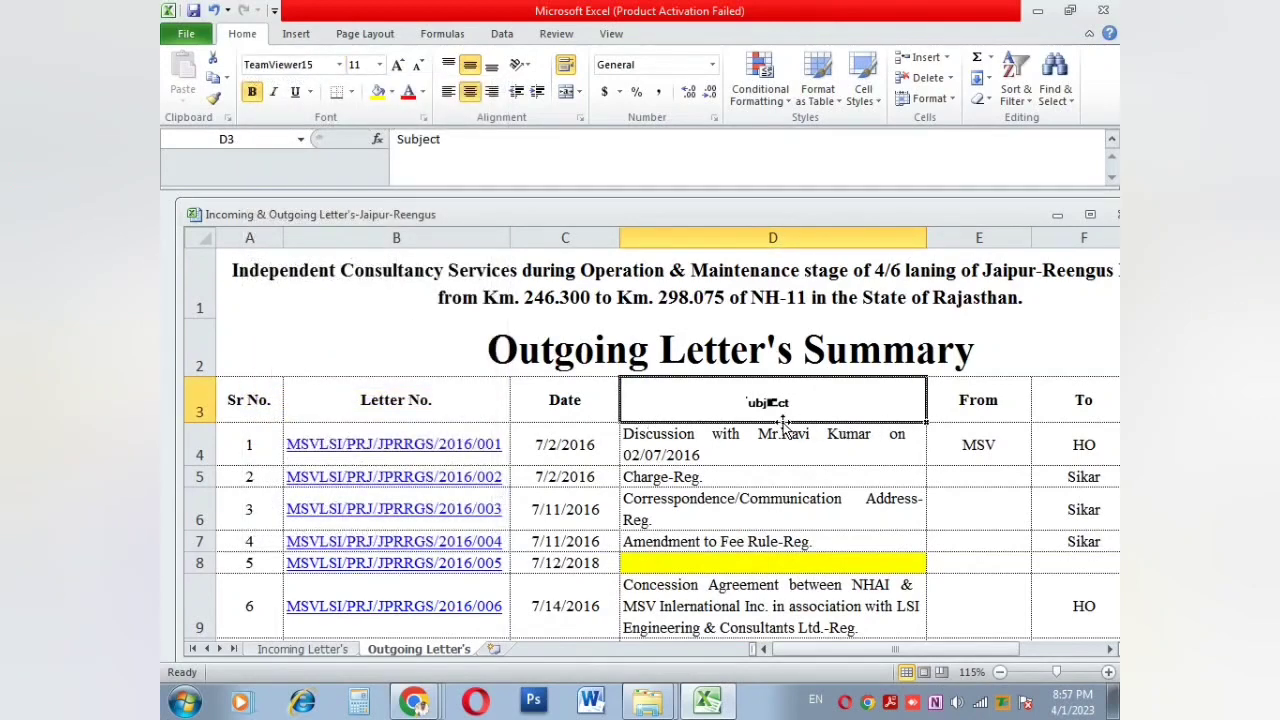
click(338, 66)
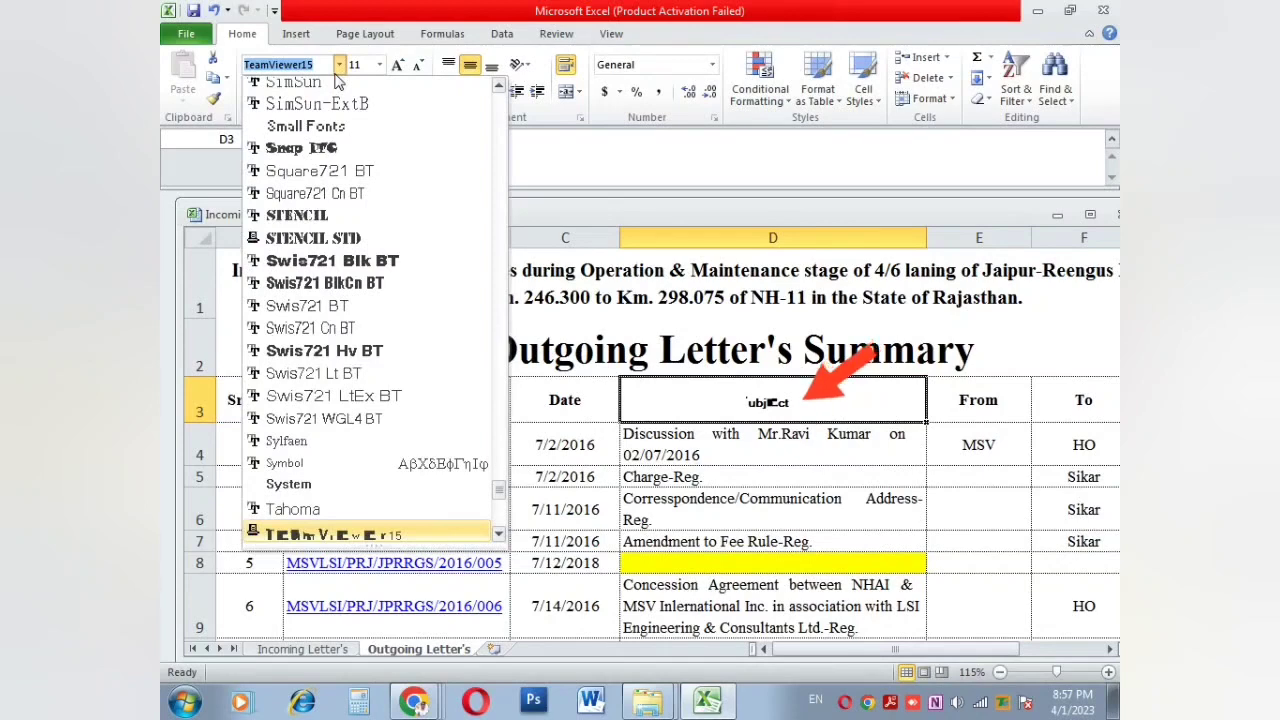
text(Times New Roman)
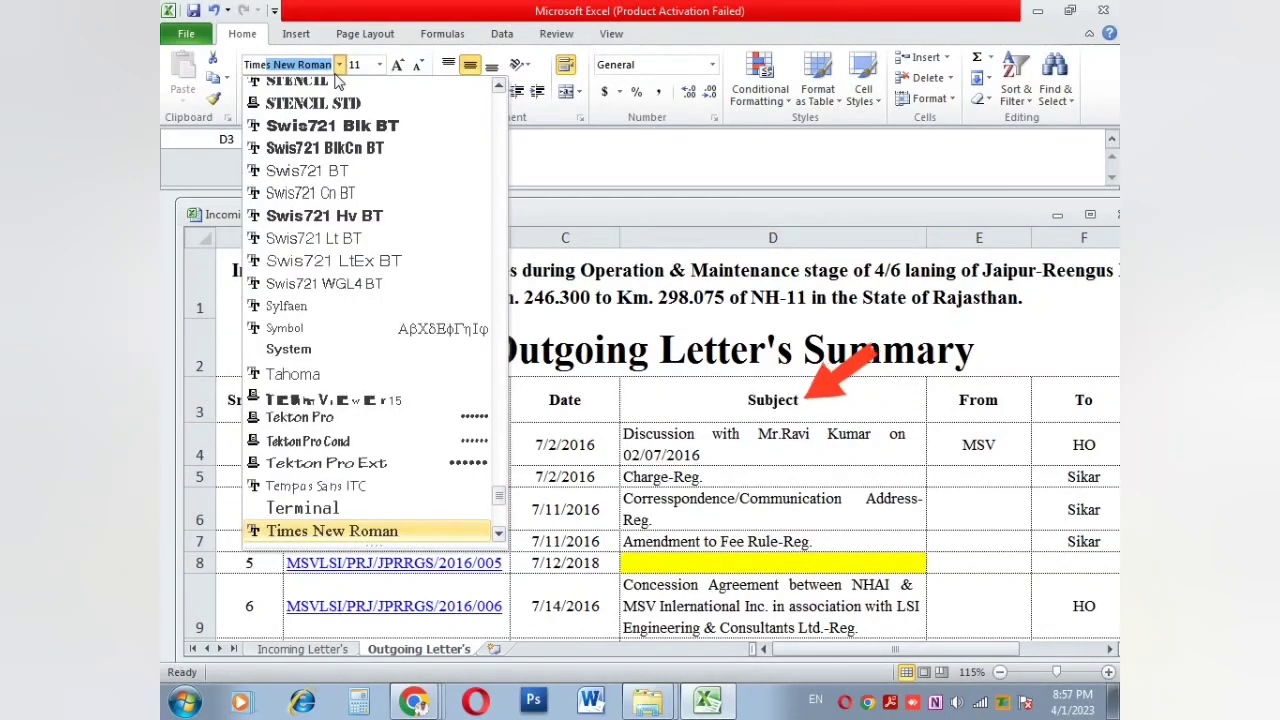
key(Return)
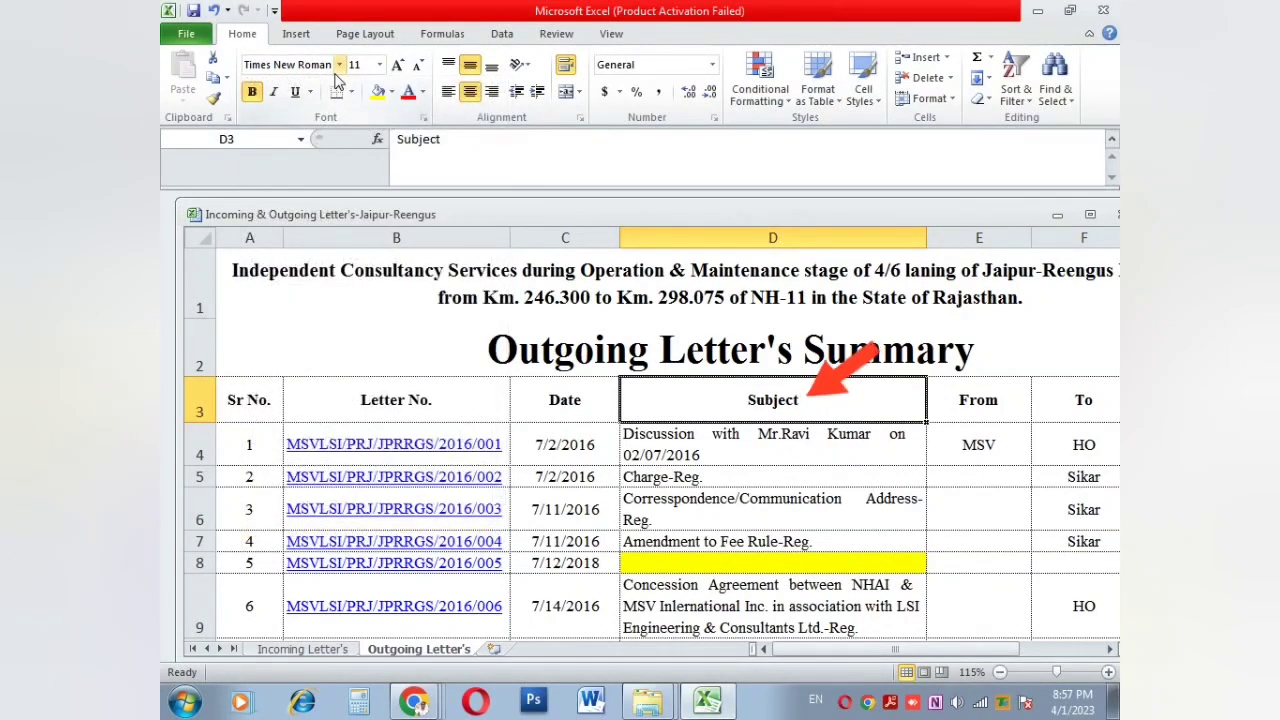
Step: Size the Subject heading to 24 point, starting from 22 and using Grow/Shrink Font
click(379, 65)
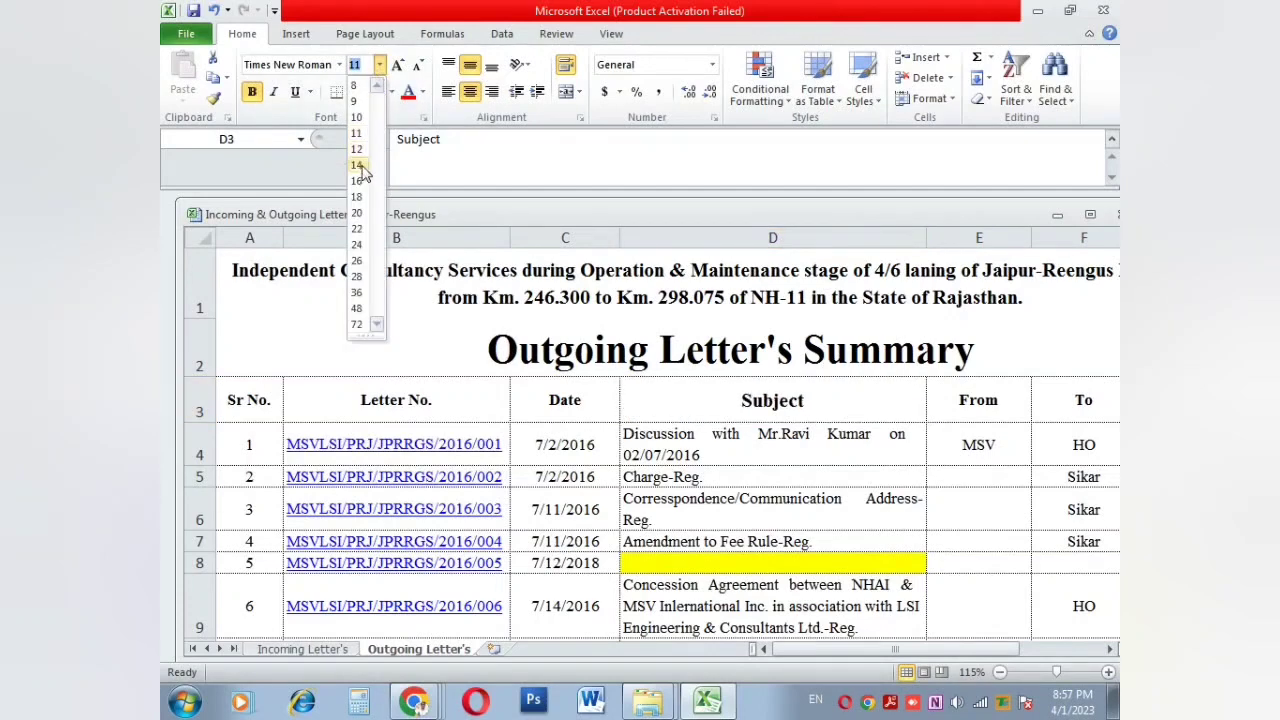
click(362, 228)
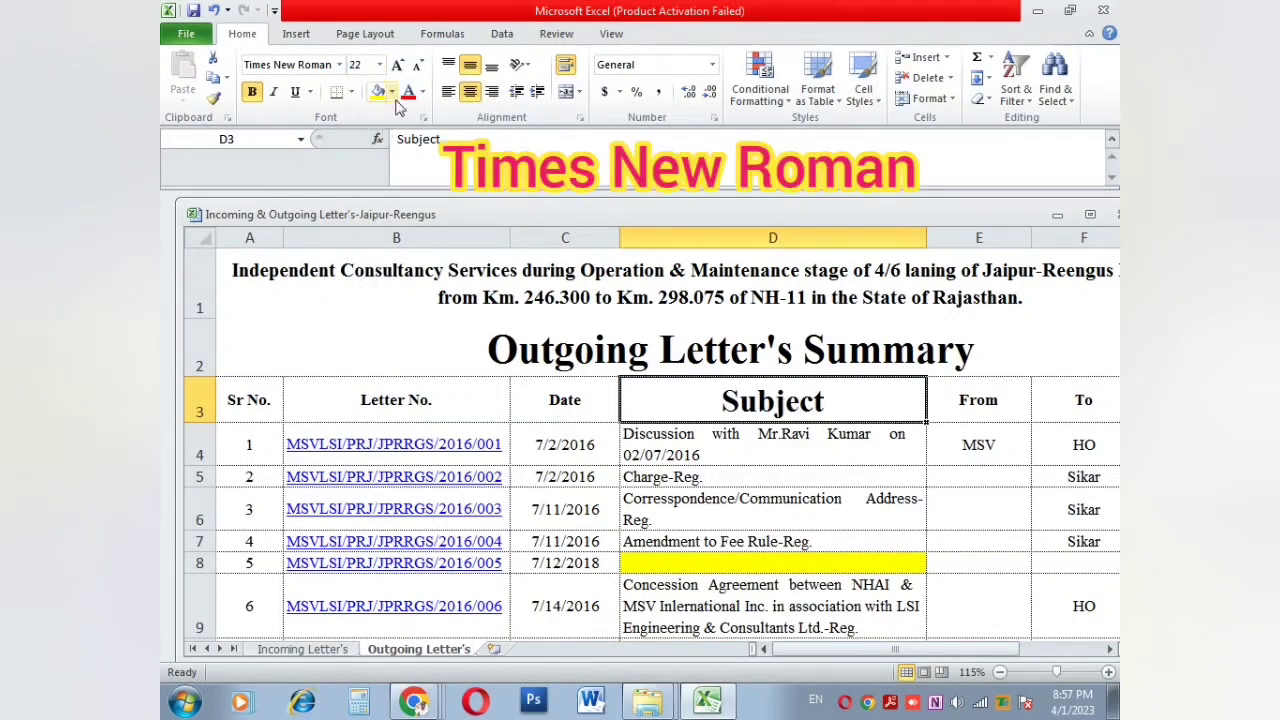
click(398, 64)
click(398, 64)
click(398, 64)
click(398, 64)
click(398, 64)
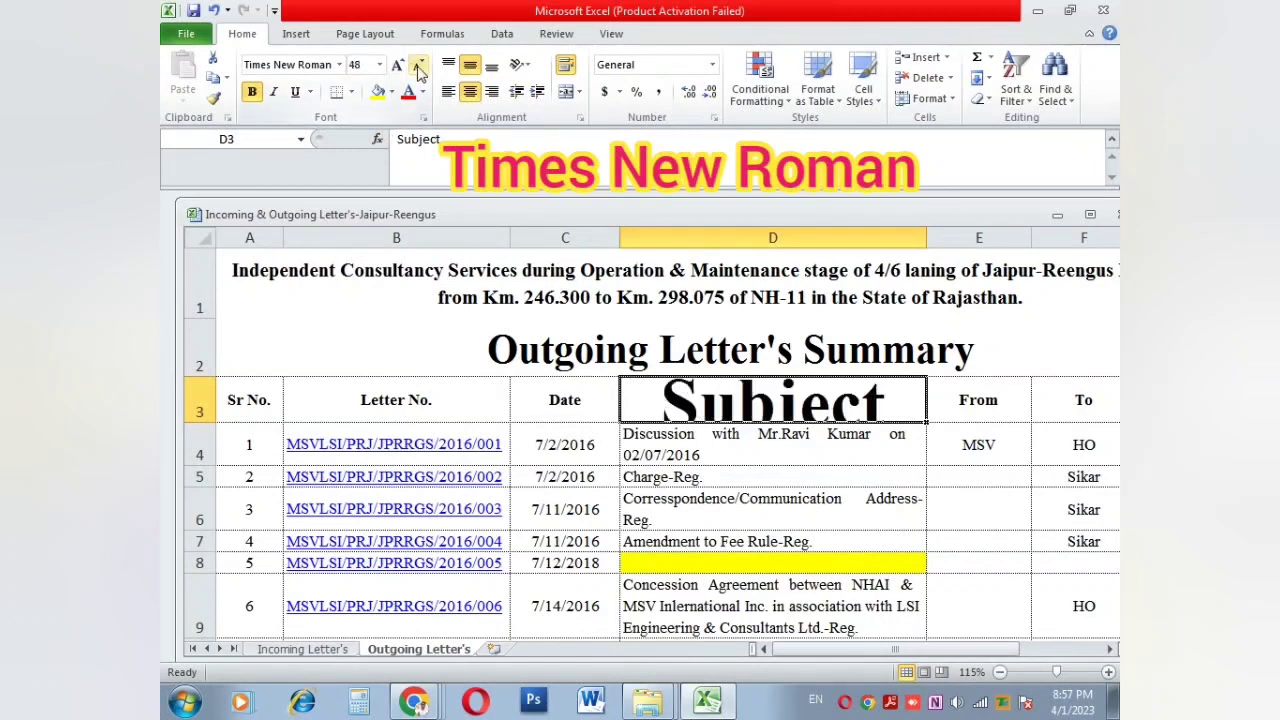
click(418, 64)
click(418, 64)
click(418, 64)
click(418, 64)
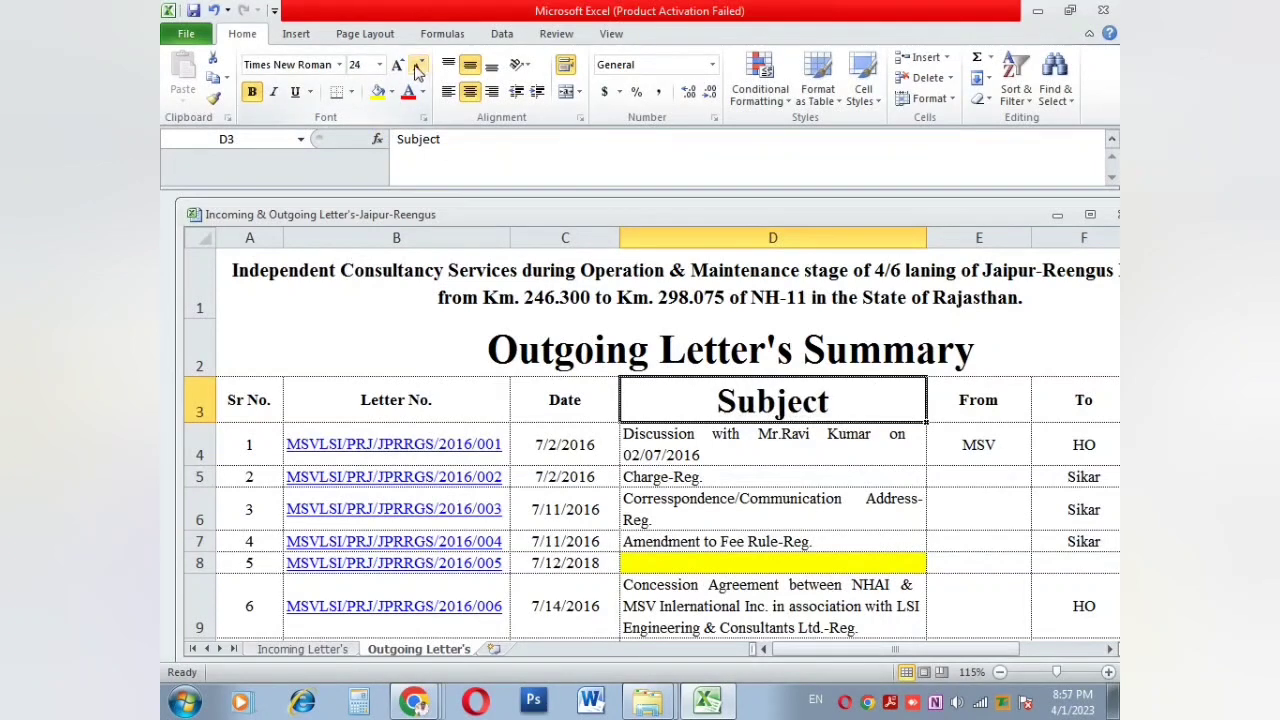
Step: Keep the Subject heading bold, trying italic and single/double underline before removing them
click(253, 92)
click(253, 92)
click(274, 93)
click(274, 93)
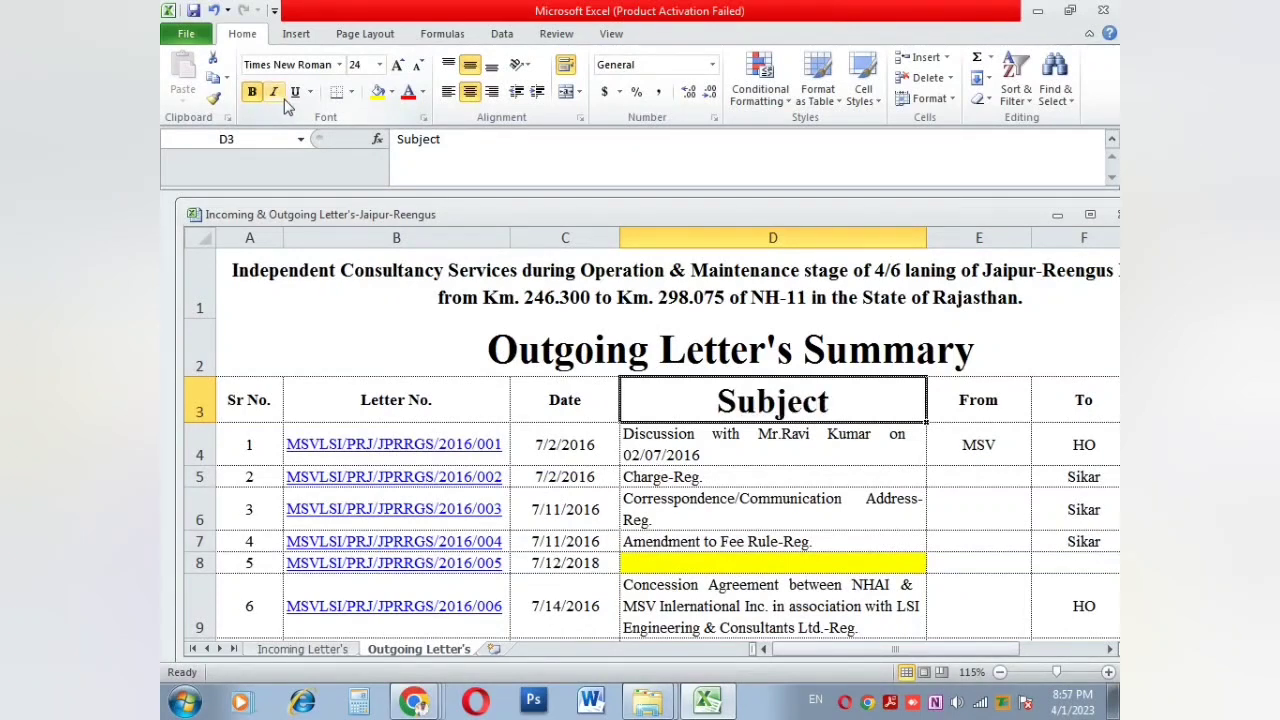
click(298, 94)
click(298, 94)
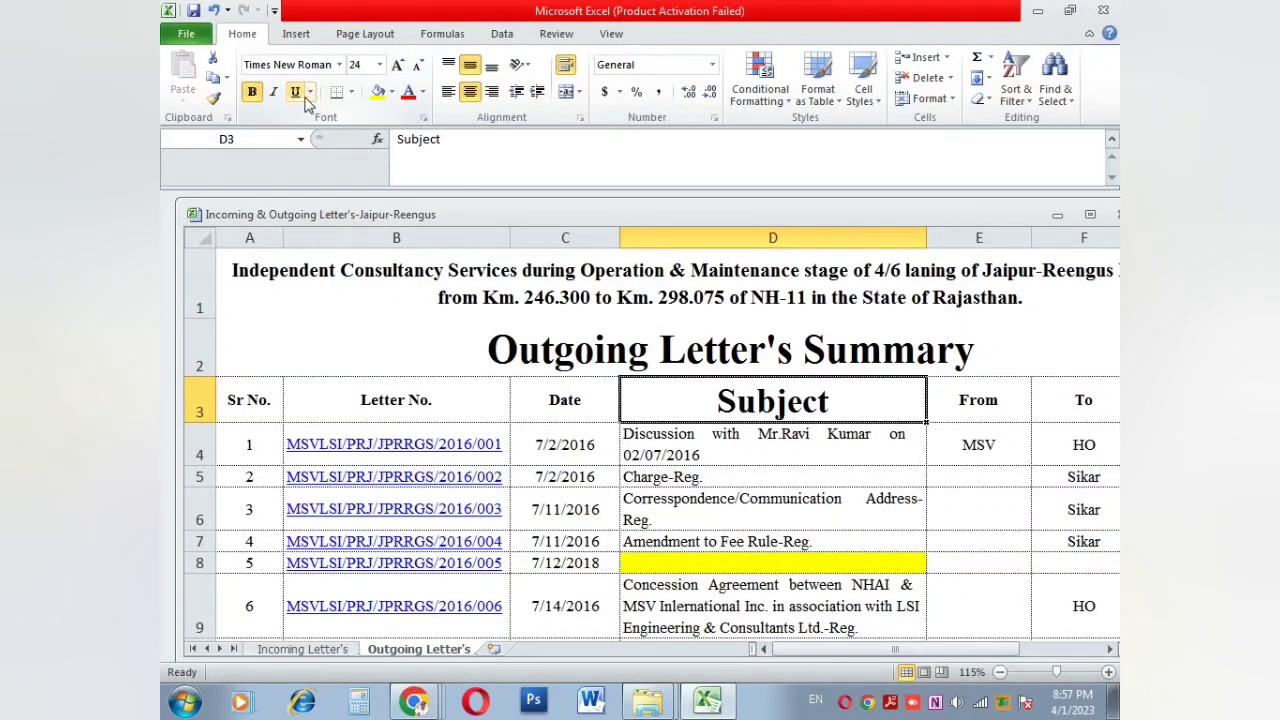
click(310, 92)
click(318, 135)
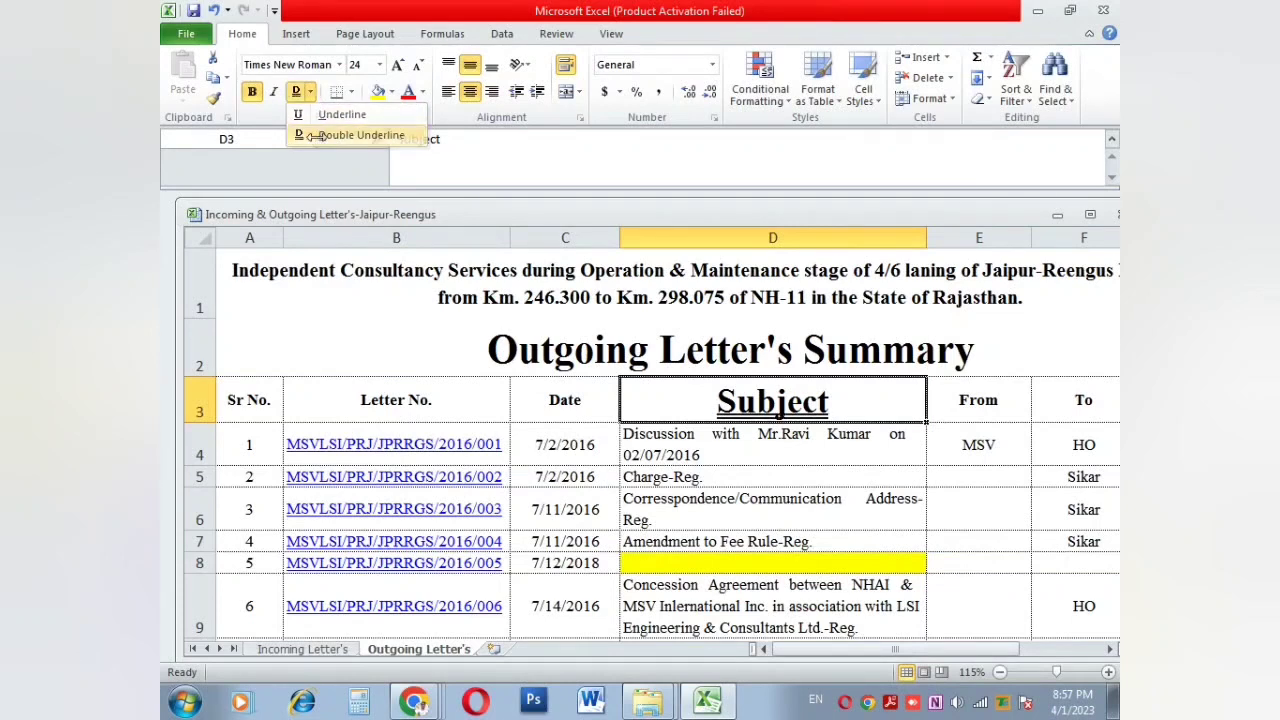
click(310, 92)
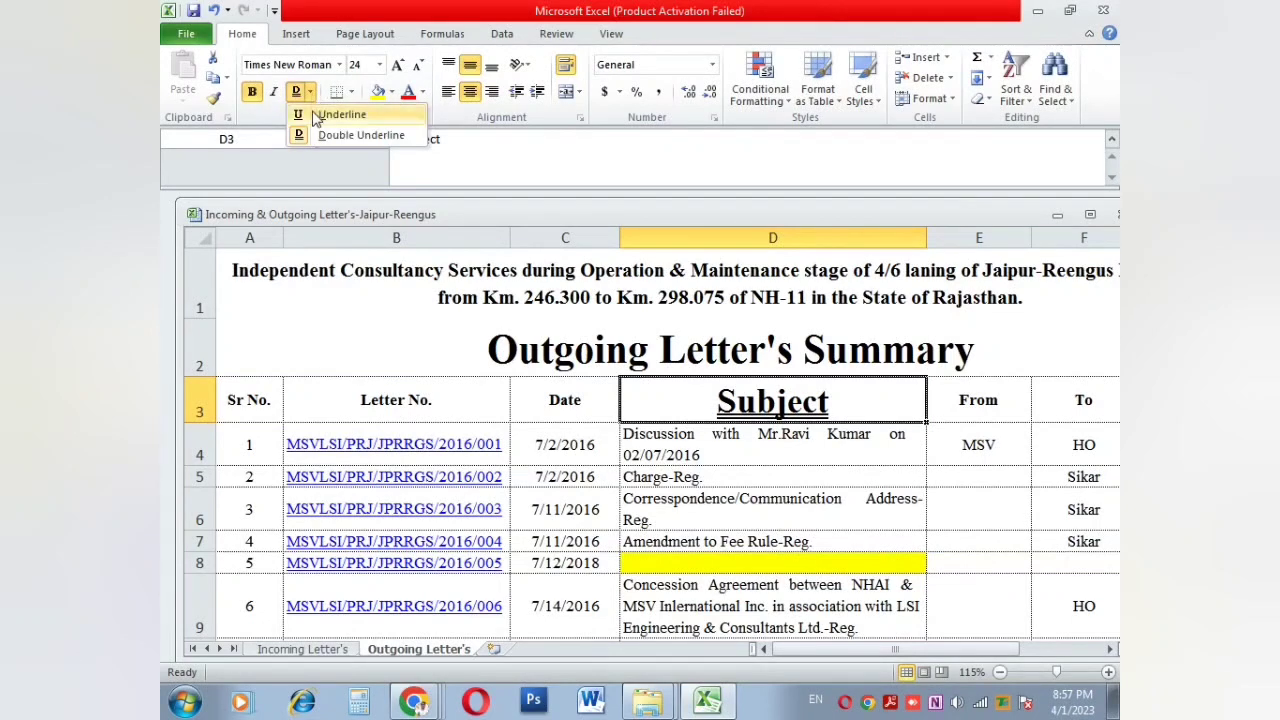
click(315, 113)
click(293, 96)
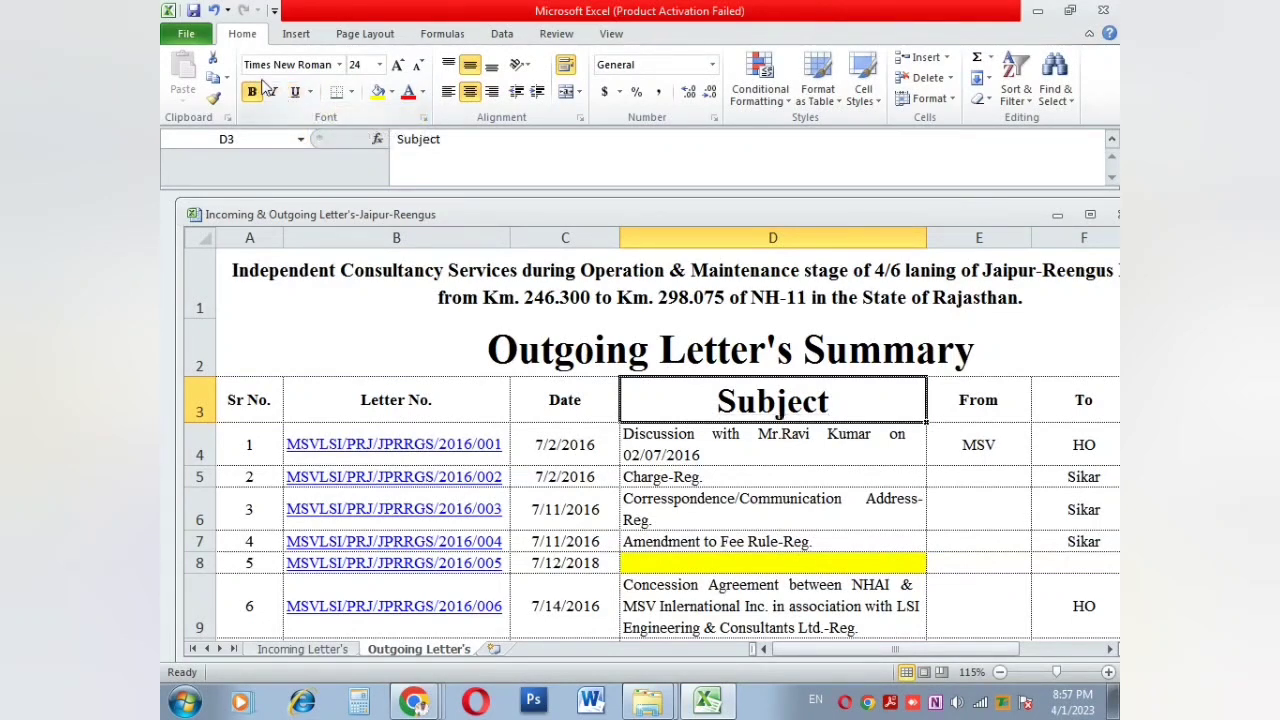
Step: Put borders on all sides of the Subject header cell D3
click(352, 92)
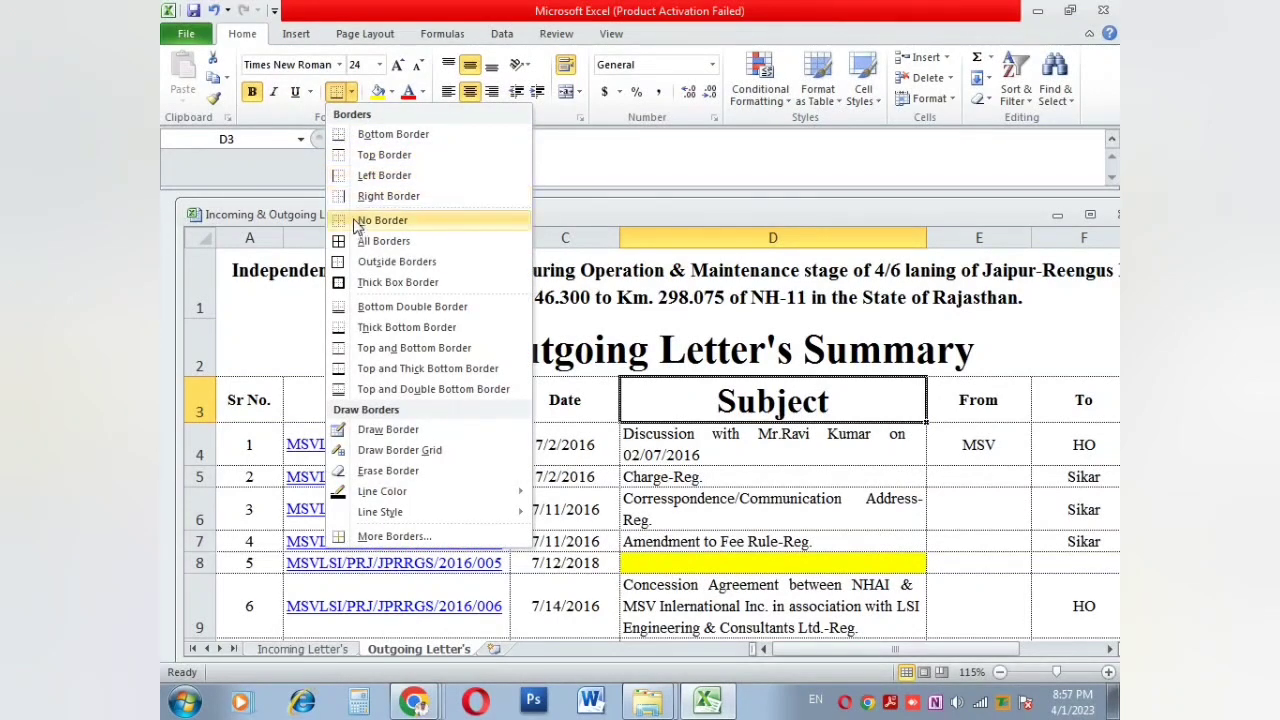
click(745, 443)
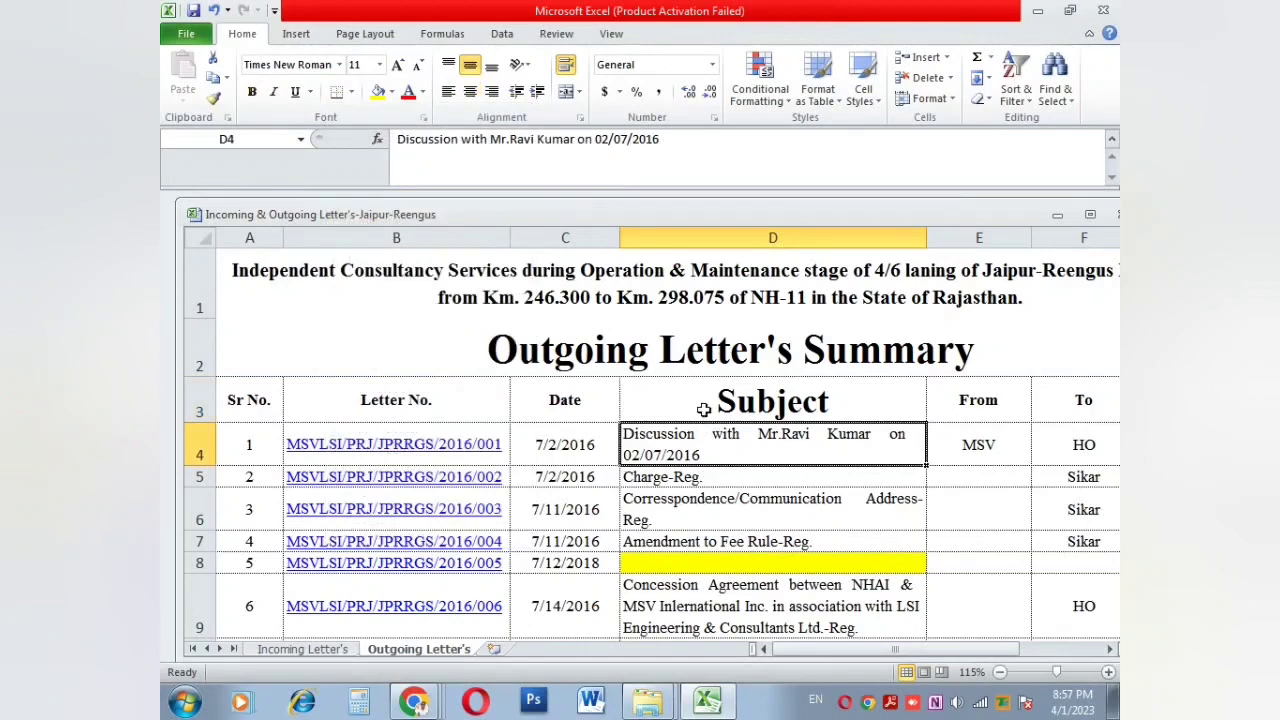
click(704, 409)
click(352, 92)
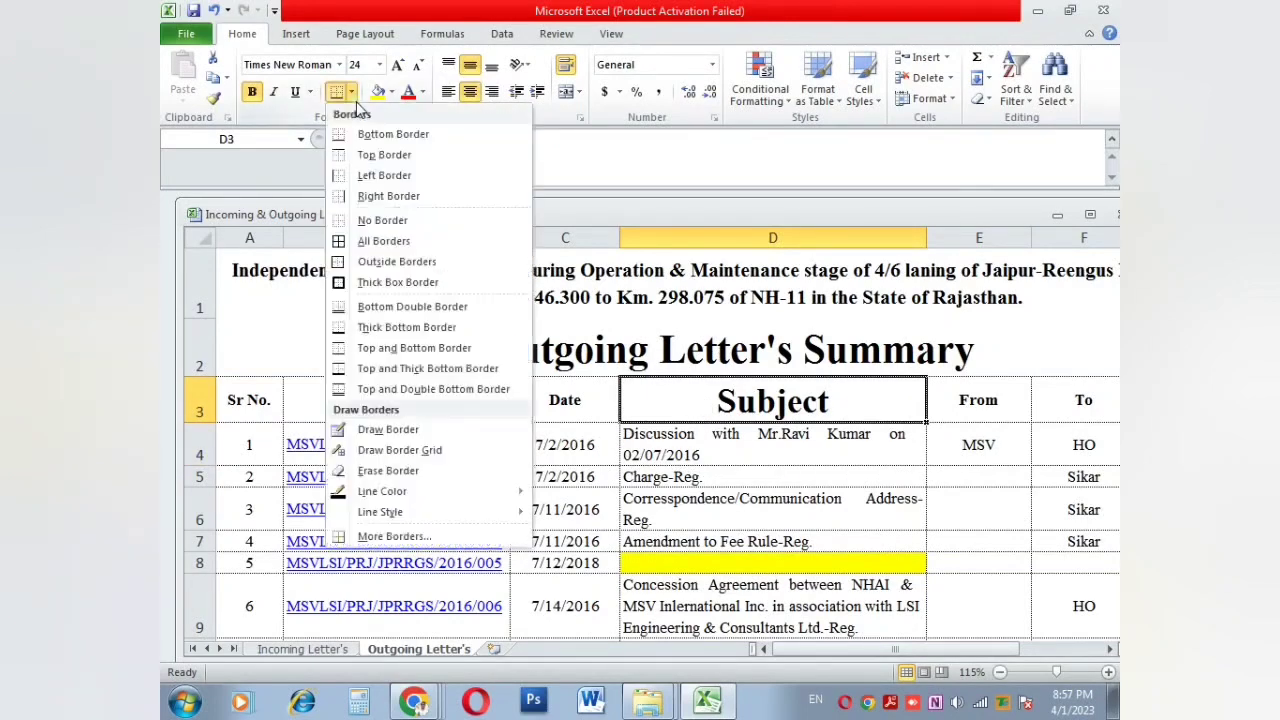
click(375, 240)
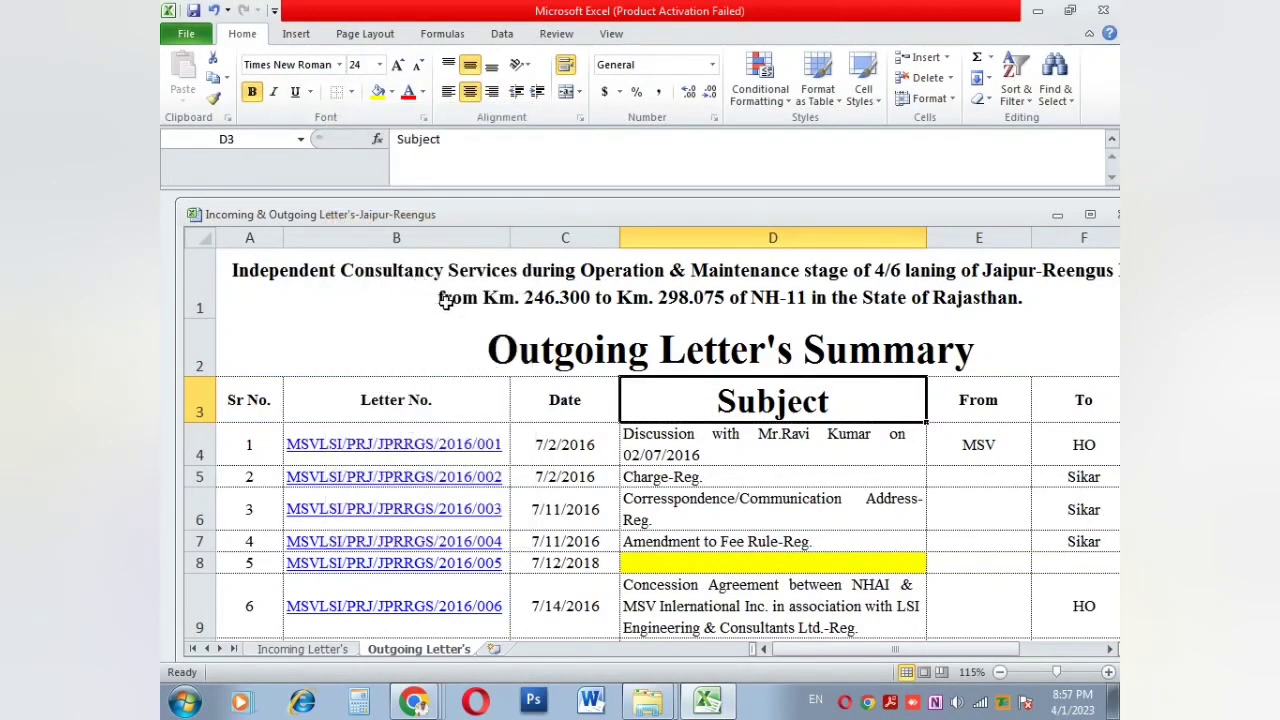
click(585, 435)
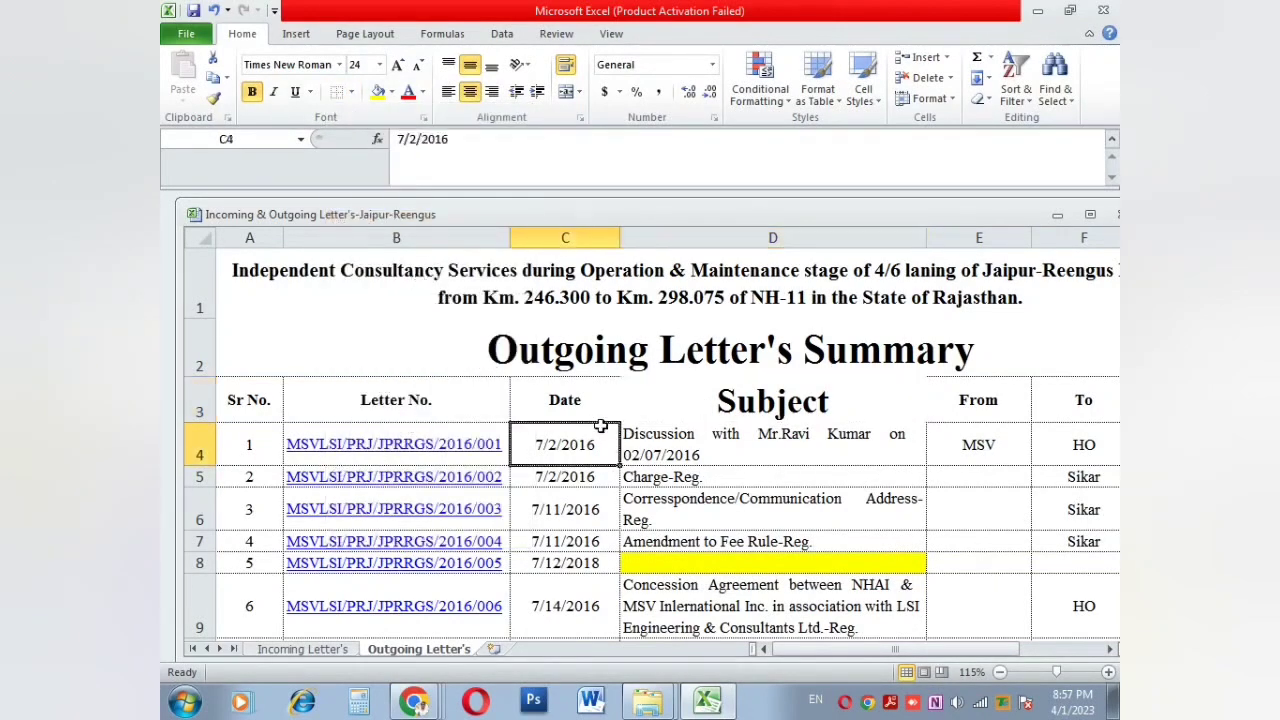
Step: Draw red border lines along the top and bottom edges of cell D3
click(797, 398)
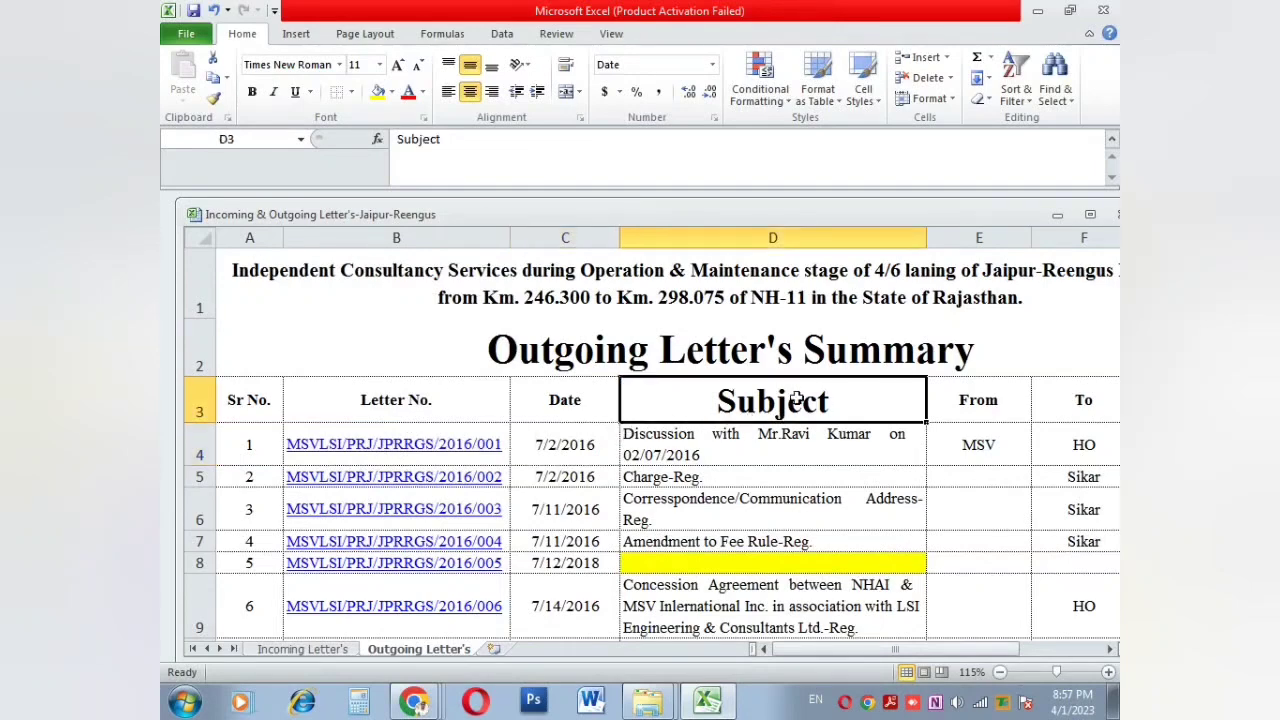
click(351, 92)
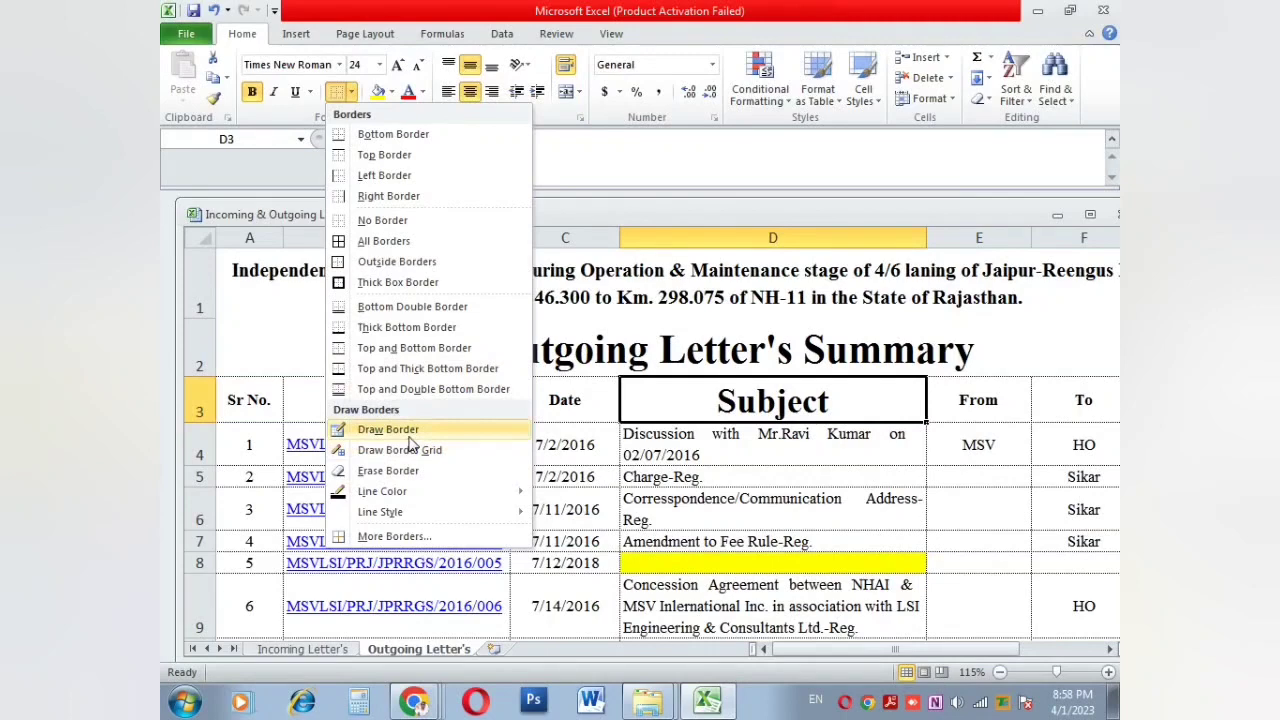
mouse_move(400, 491)
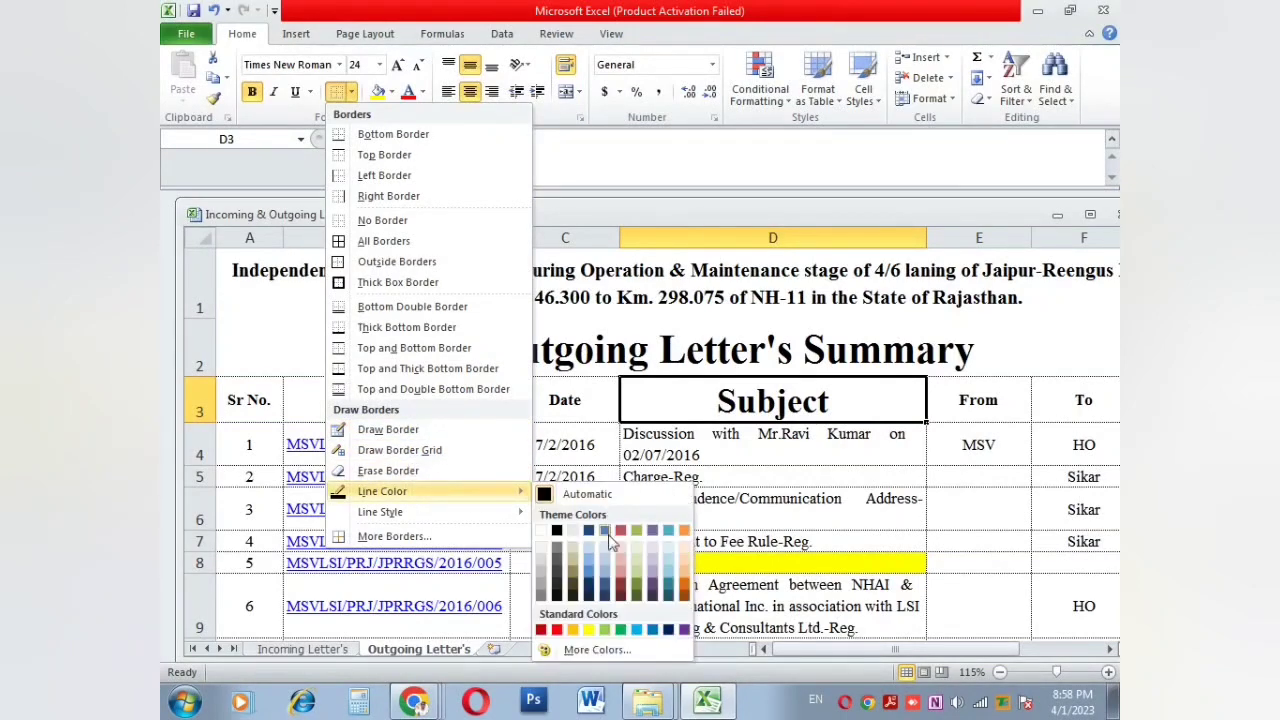
click(557, 629)
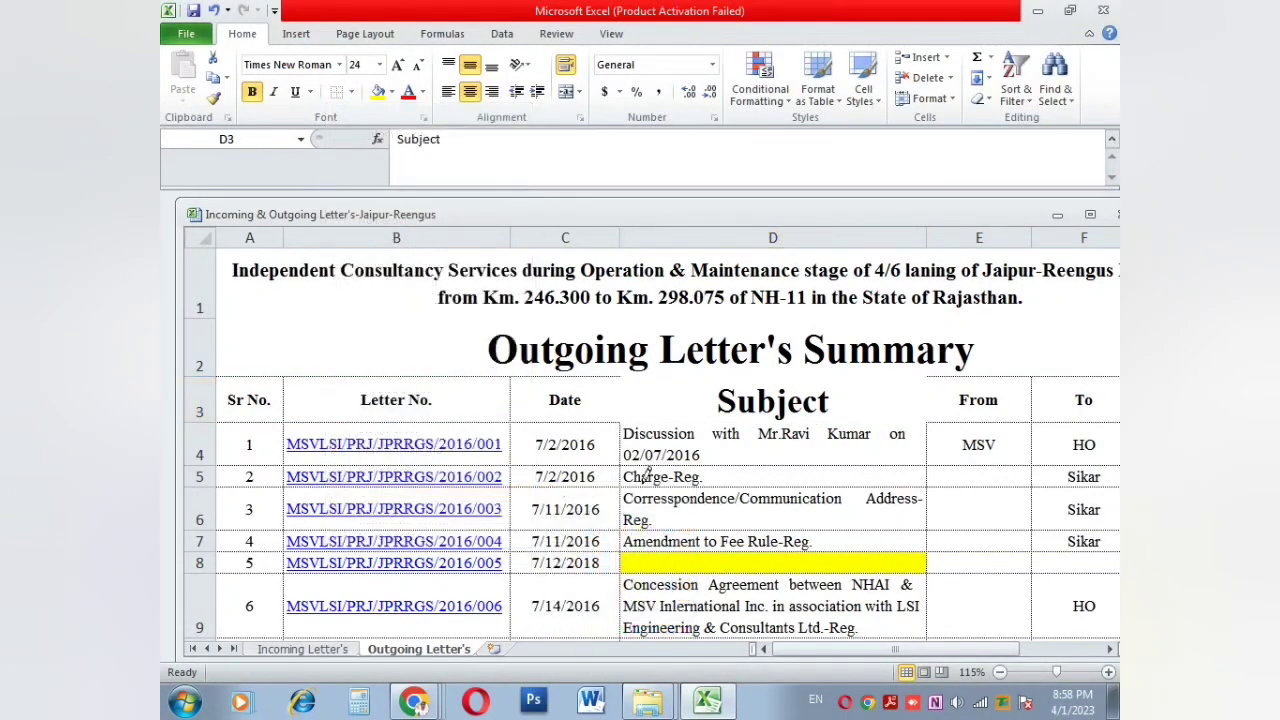
click(663, 377)
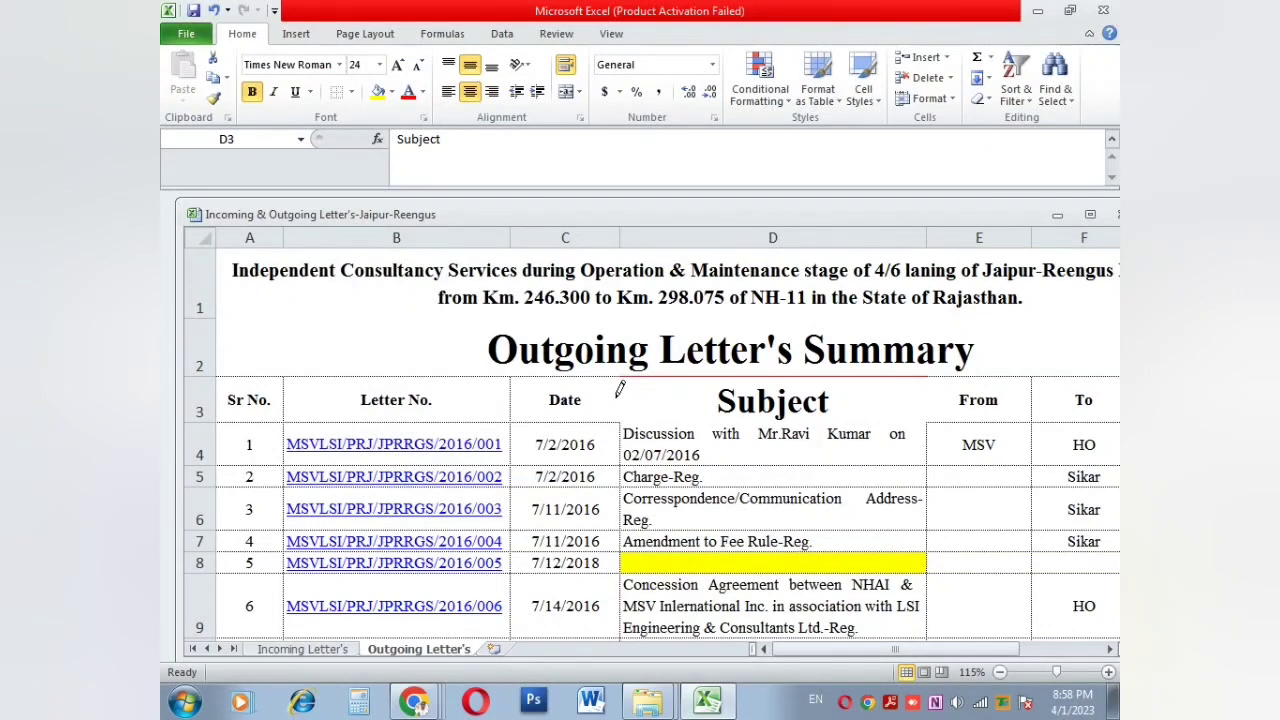
click(676, 419)
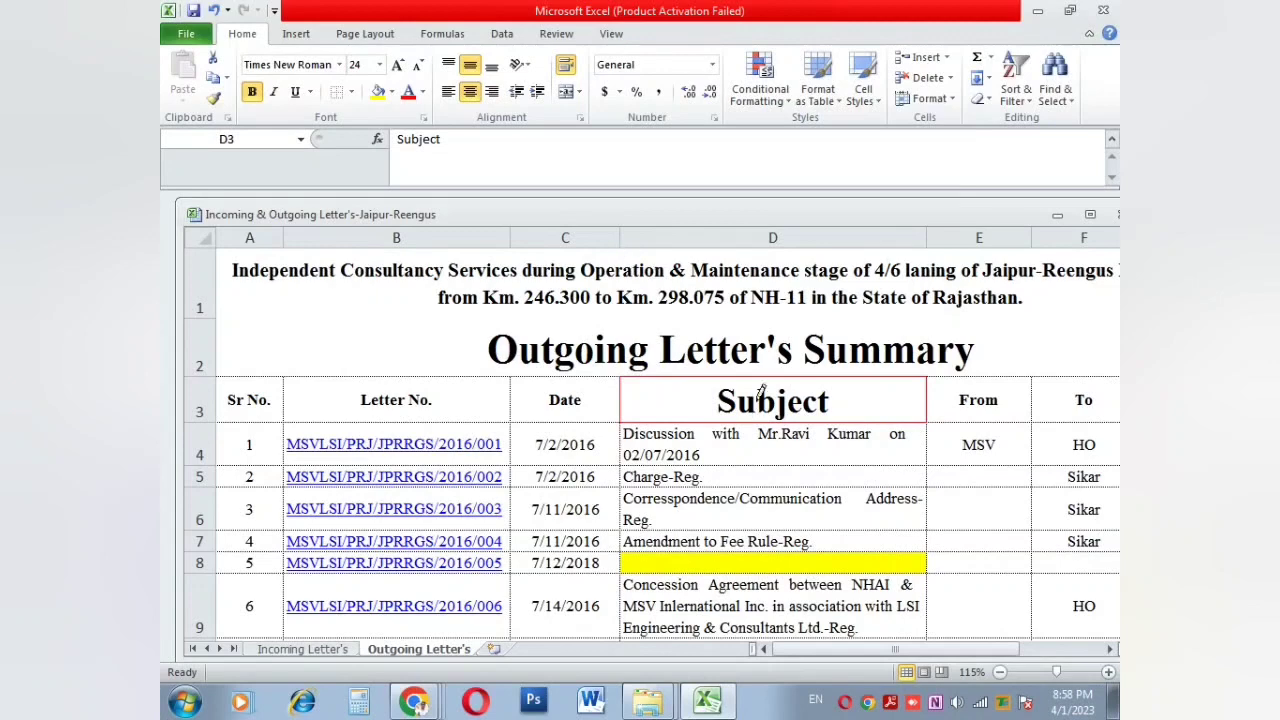
key(Escape)
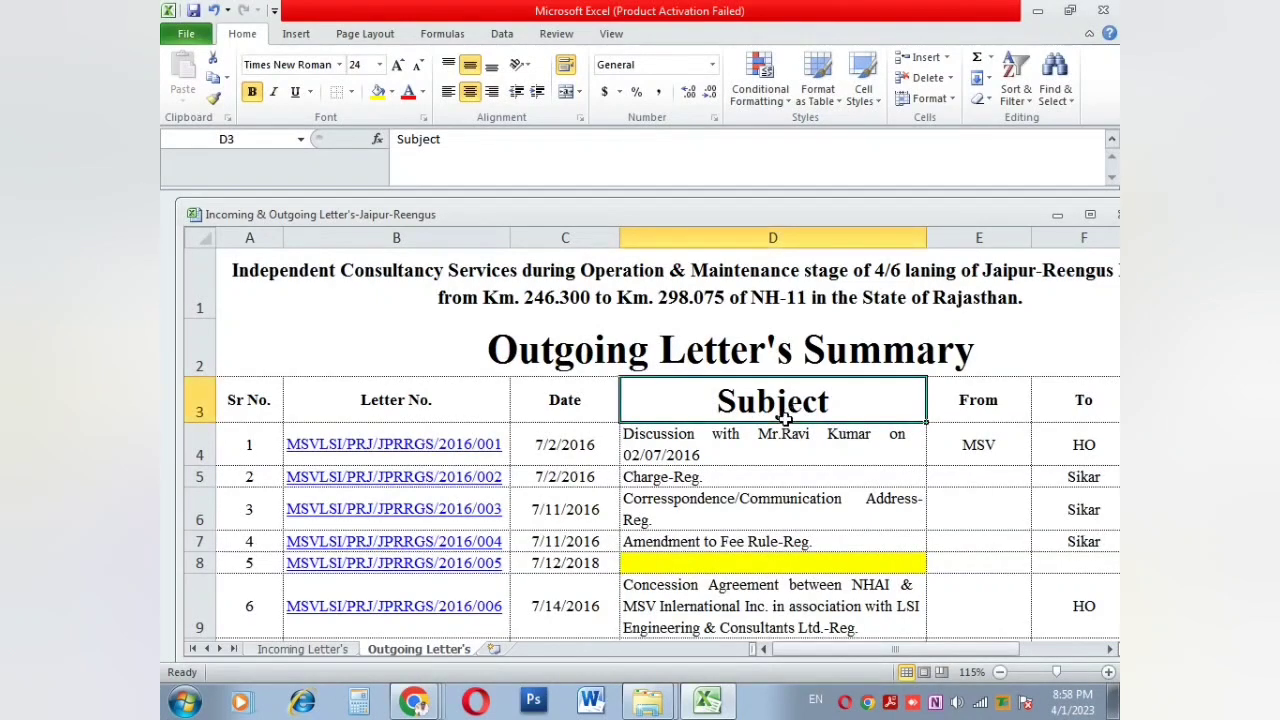
click(769, 434)
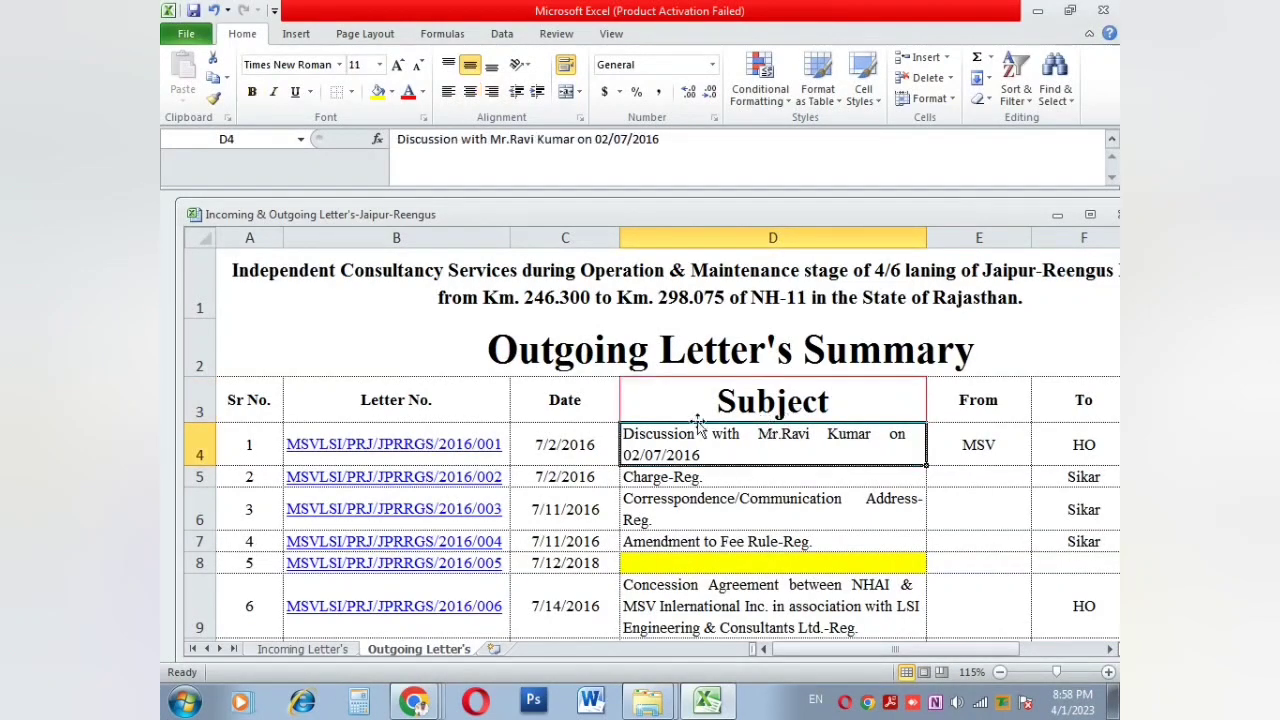
click(690, 409)
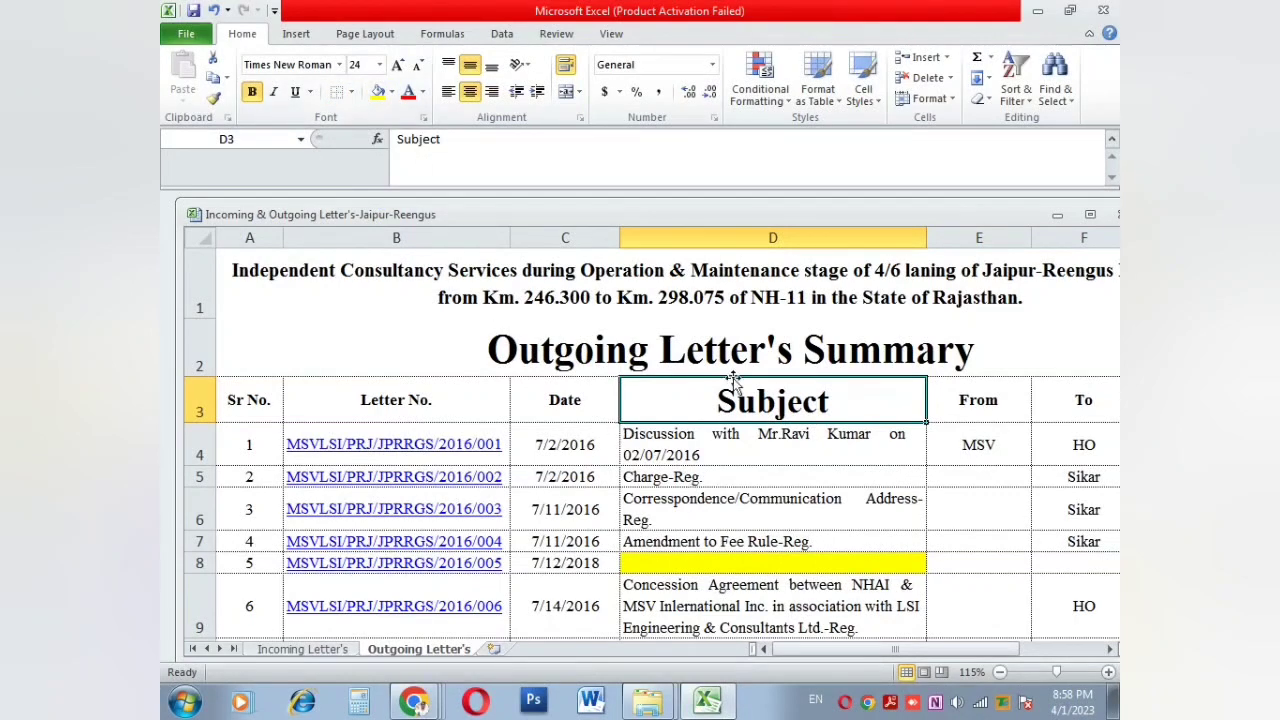
Step: Fill header cells A3 through F3 with a light blue theme colour
click(240, 402)
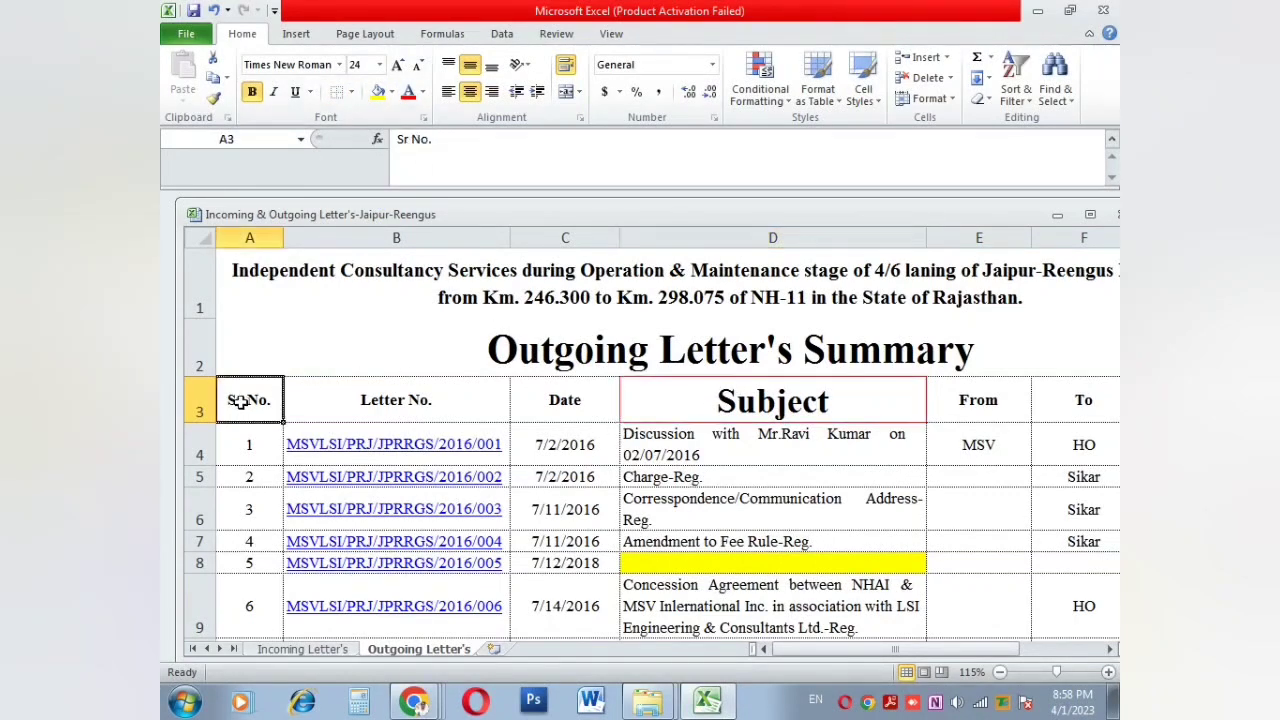
drag(240, 402, 1046, 400)
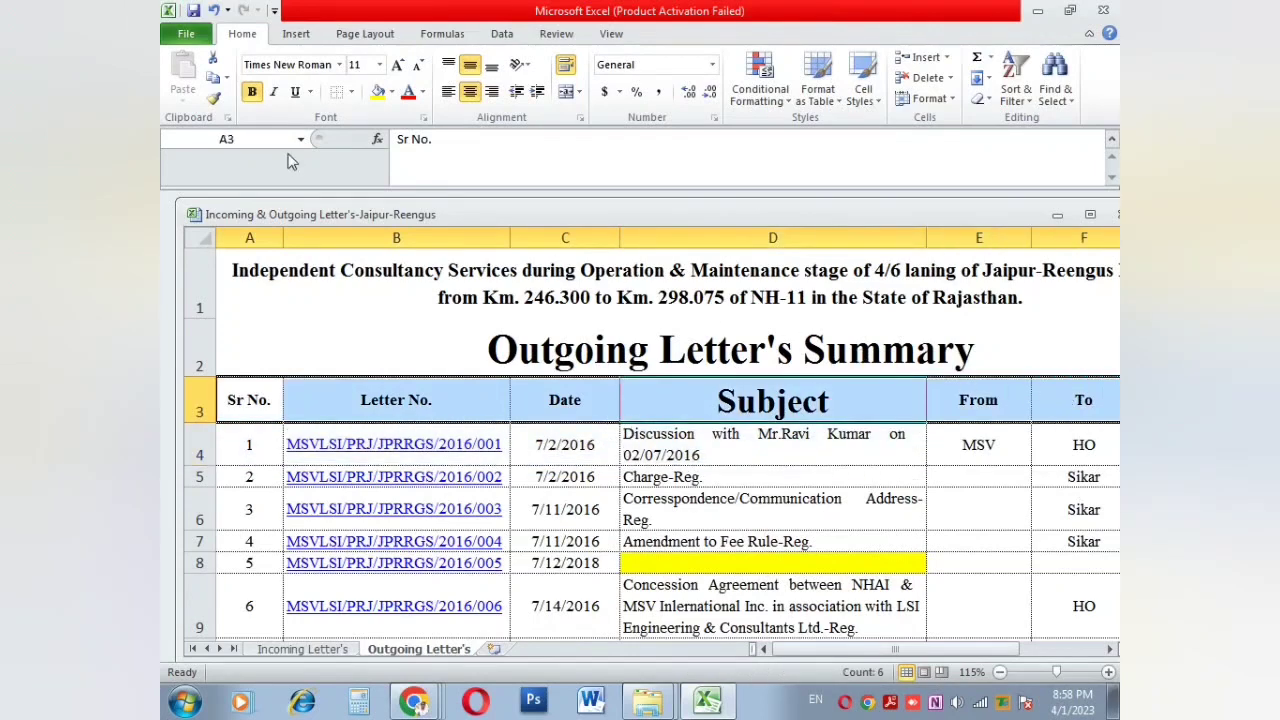
click(391, 92)
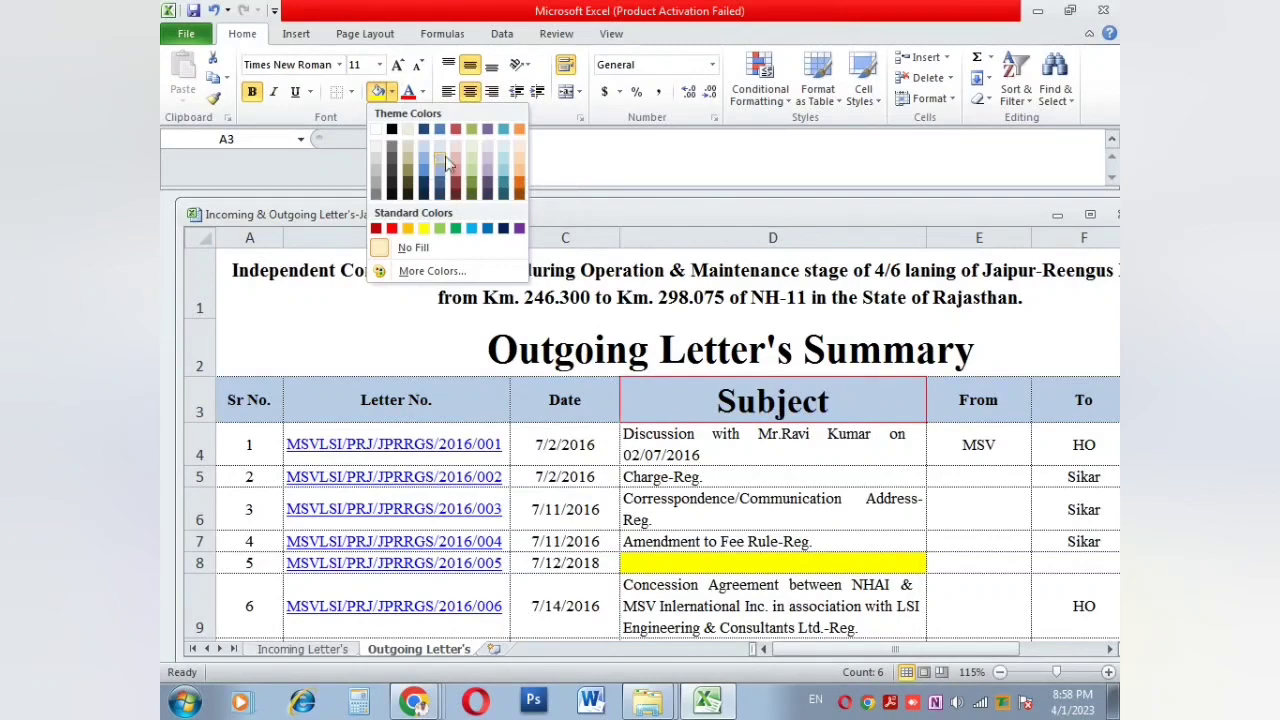
click(502, 166)
click(660, 455)
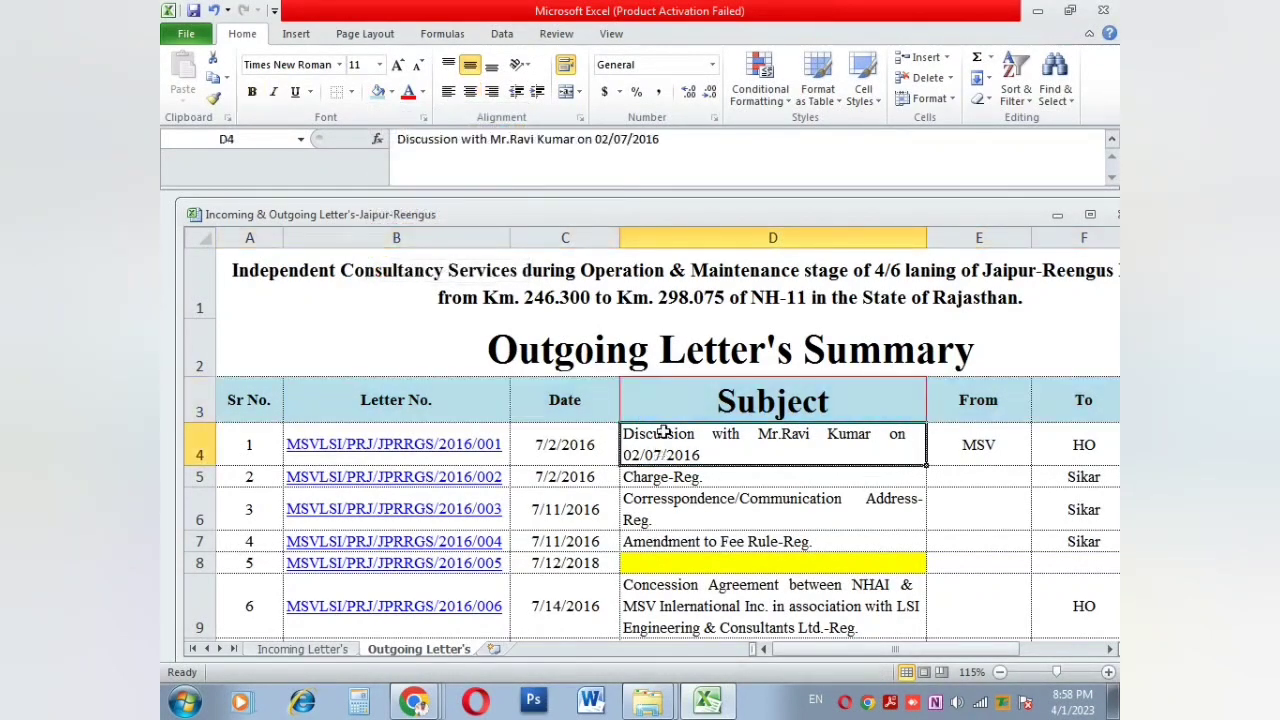
click(648, 398)
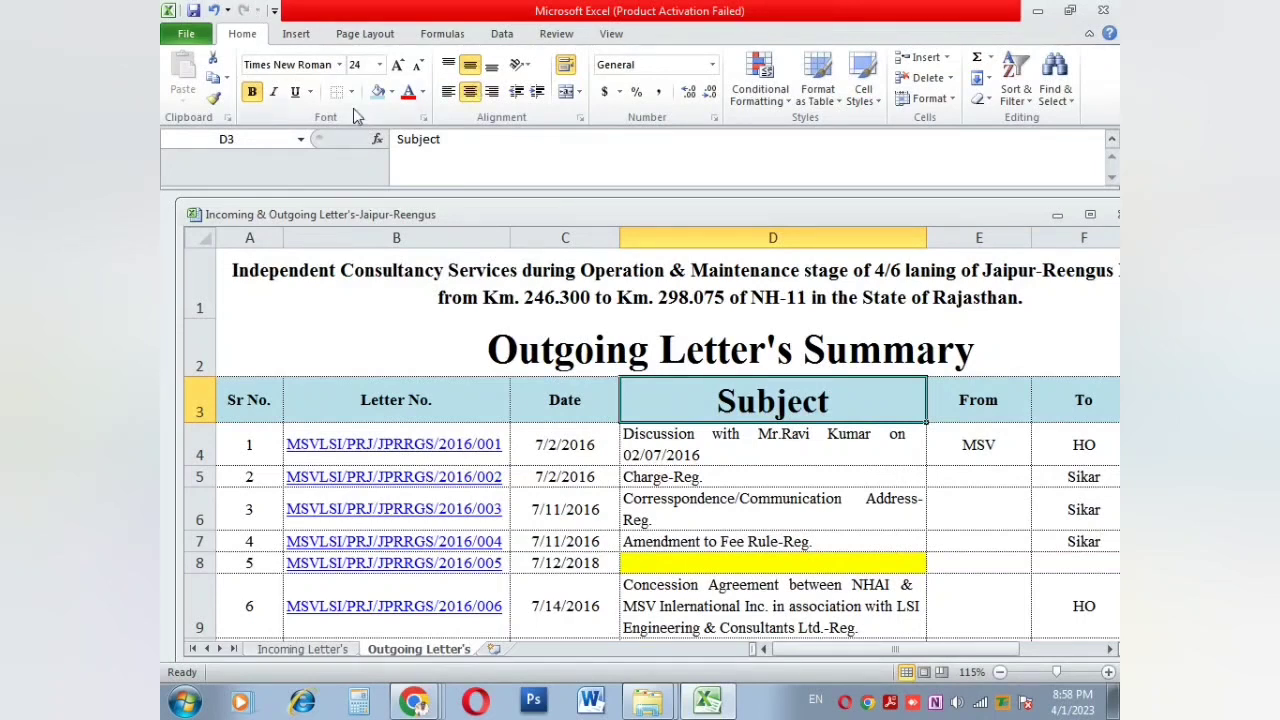
Step: Colour the Subject text red, then pick pale yellow from More Colors and apply it
click(423, 92)
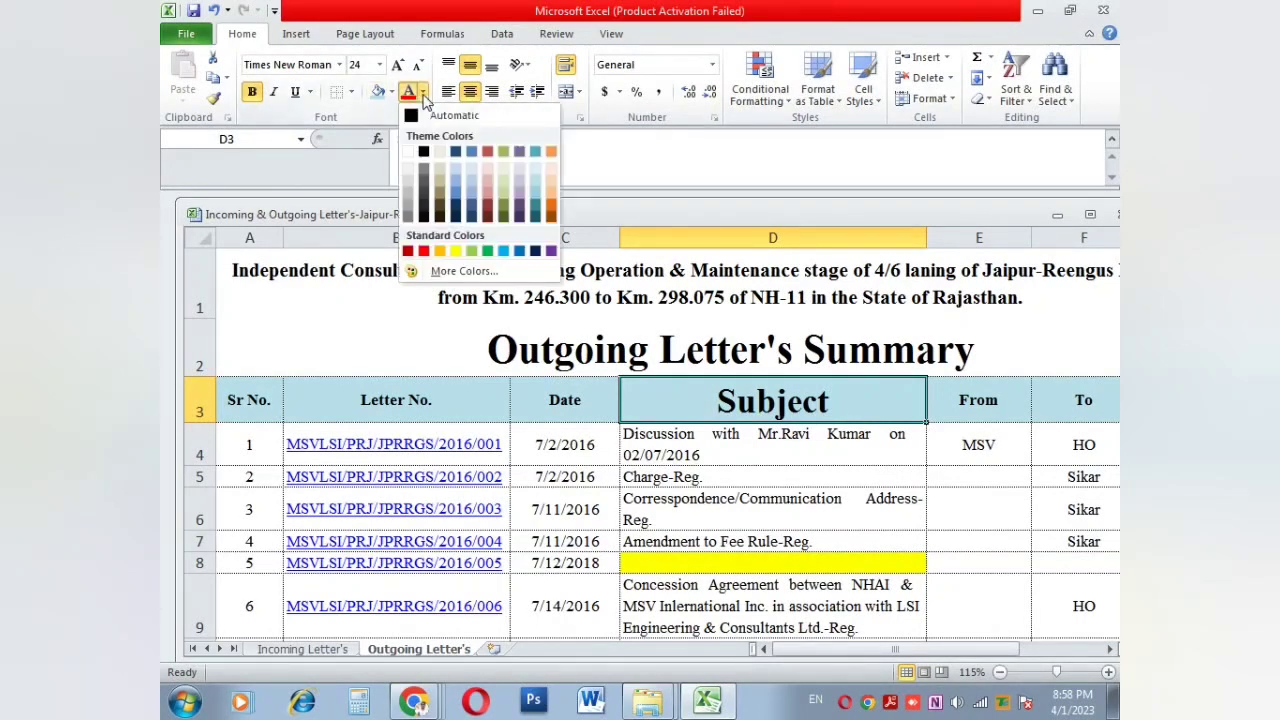
click(423, 251)
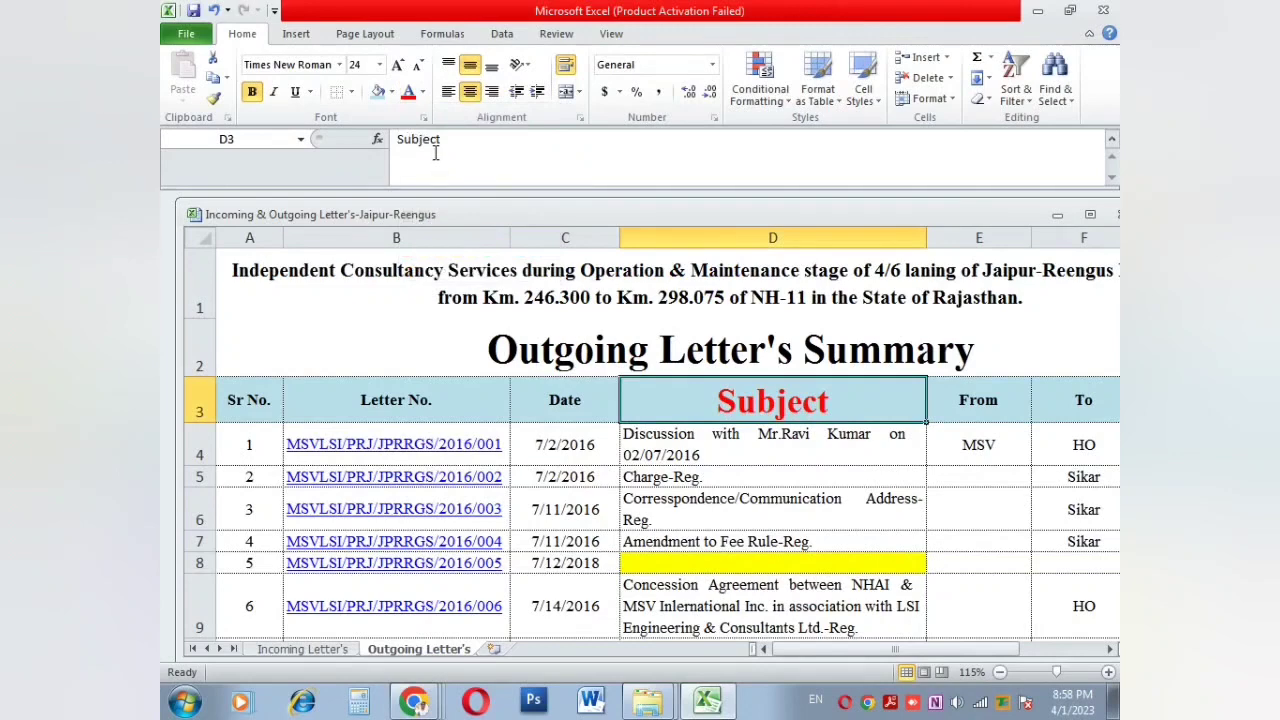
click(423, 91)
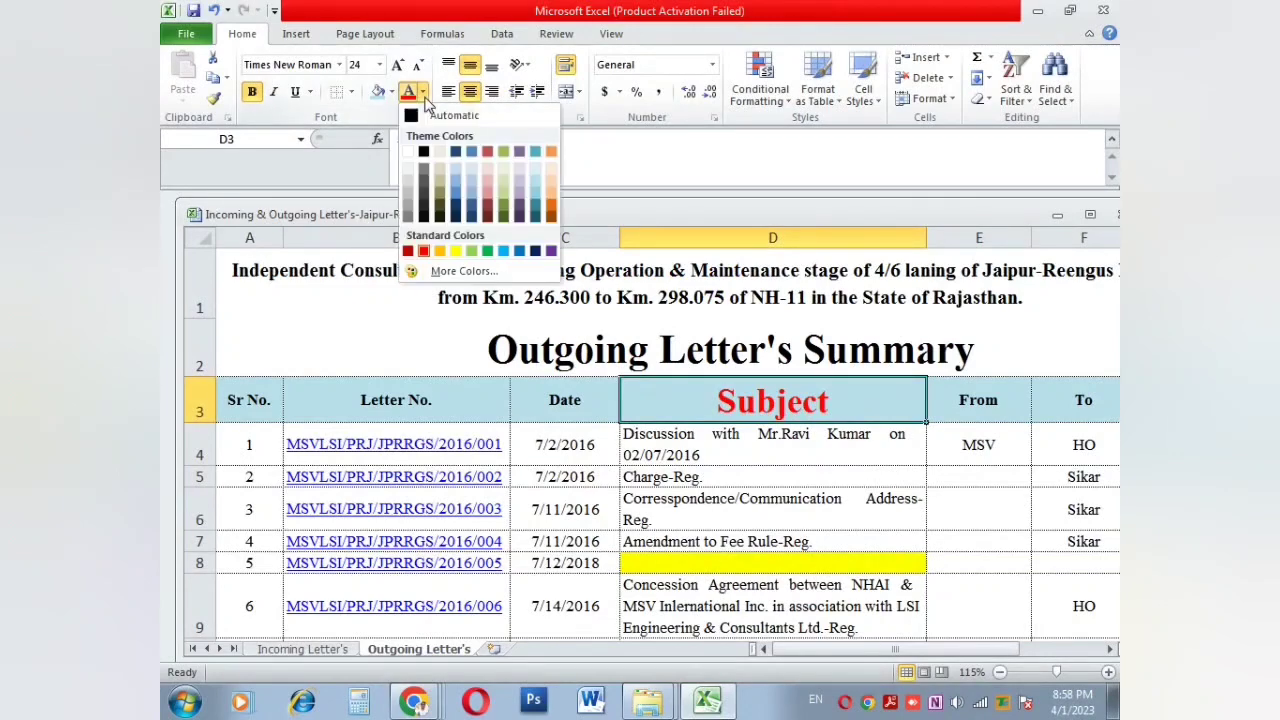
click(455, 272)
click(749, 293)
click(693, 306)
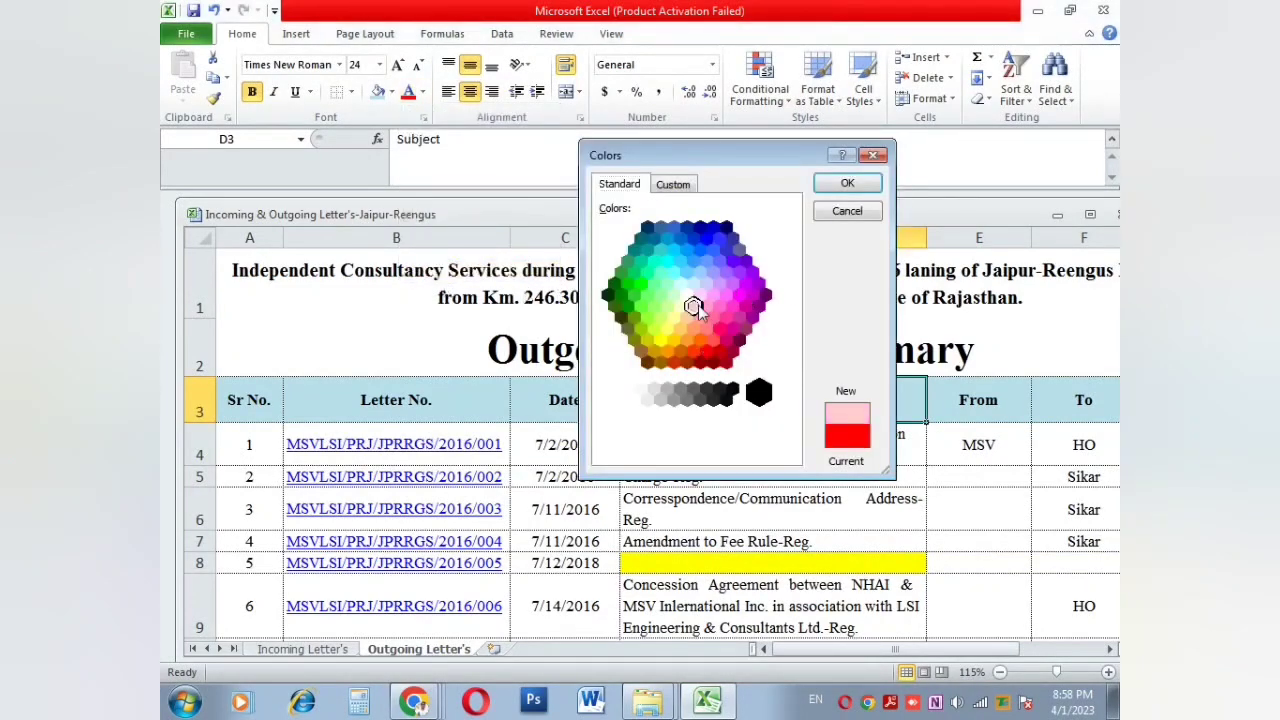
click(663, 290)
click(682, 288)
click(674, 318)
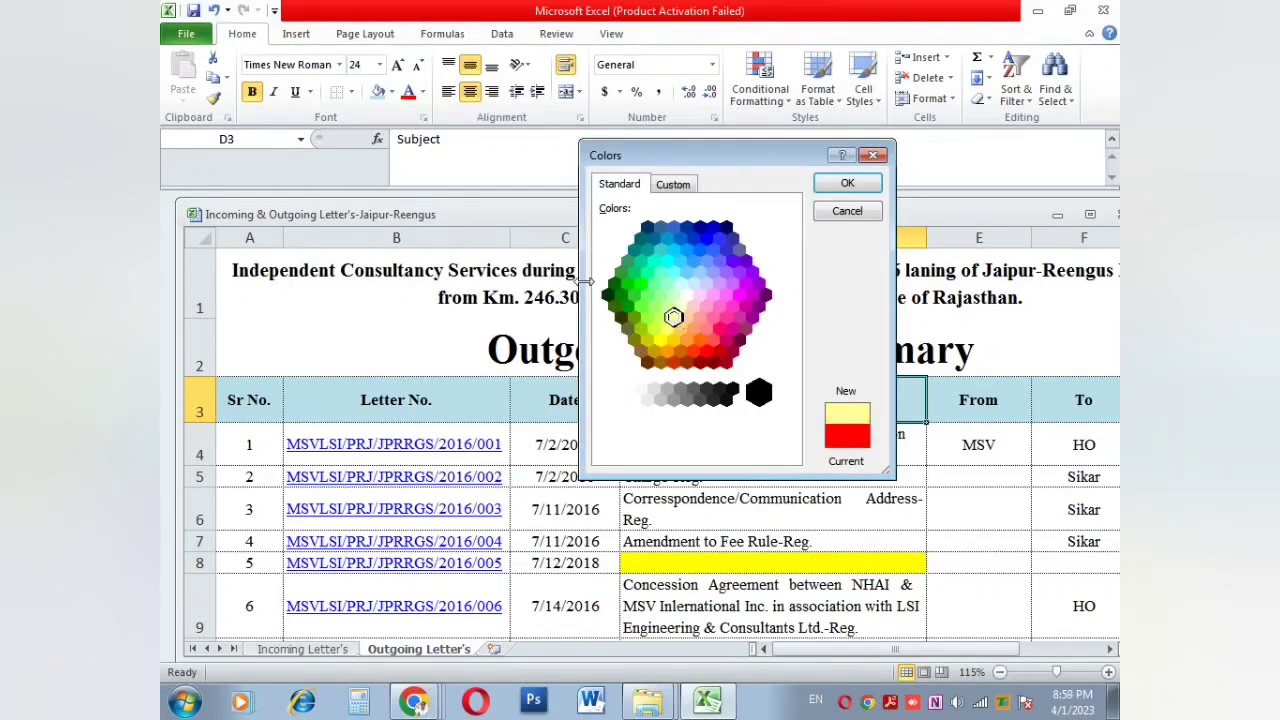
click(847, 183)
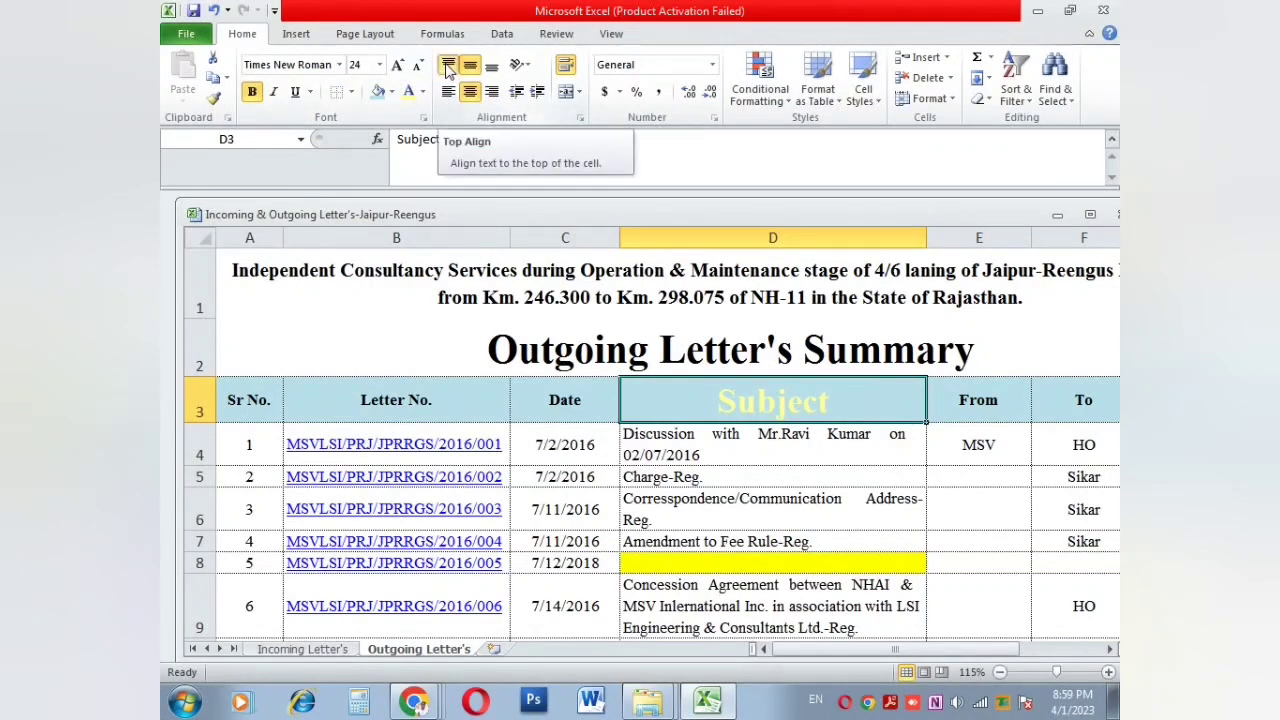
Step: Try vertical and horizontal alignments on Subject, then centre the header row 3 text
click(490, 68)
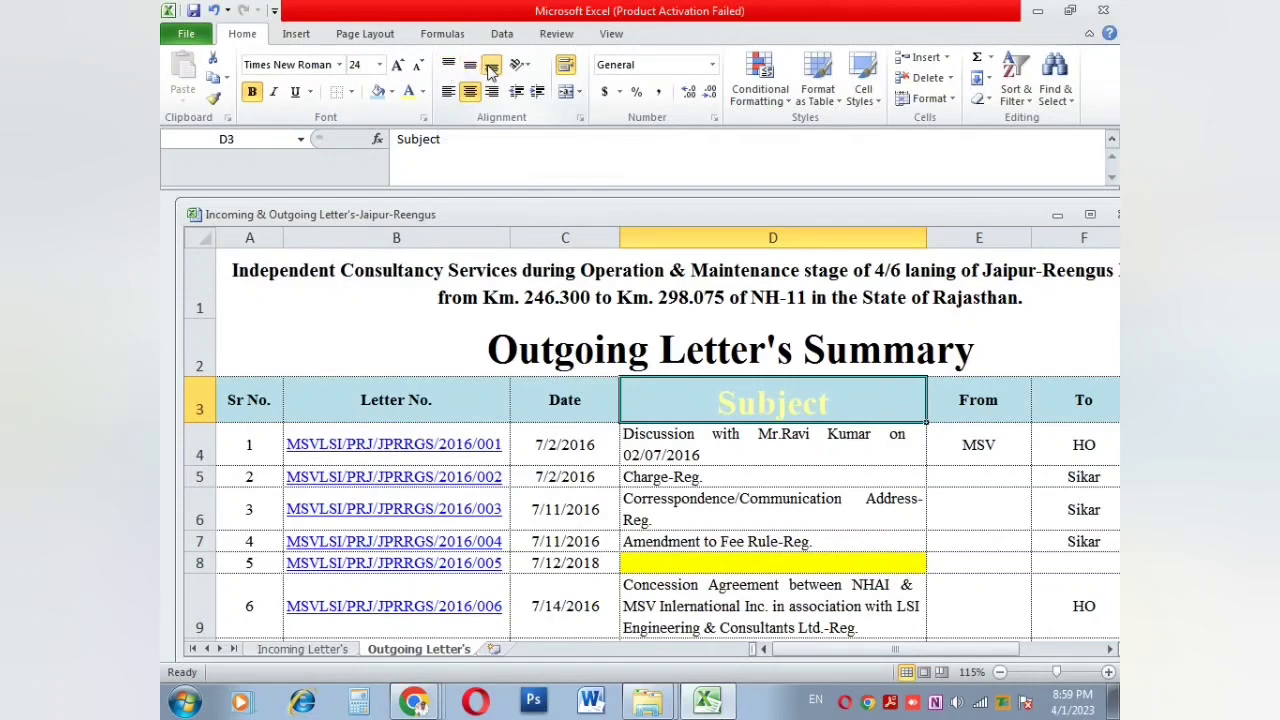
click(468, 68)
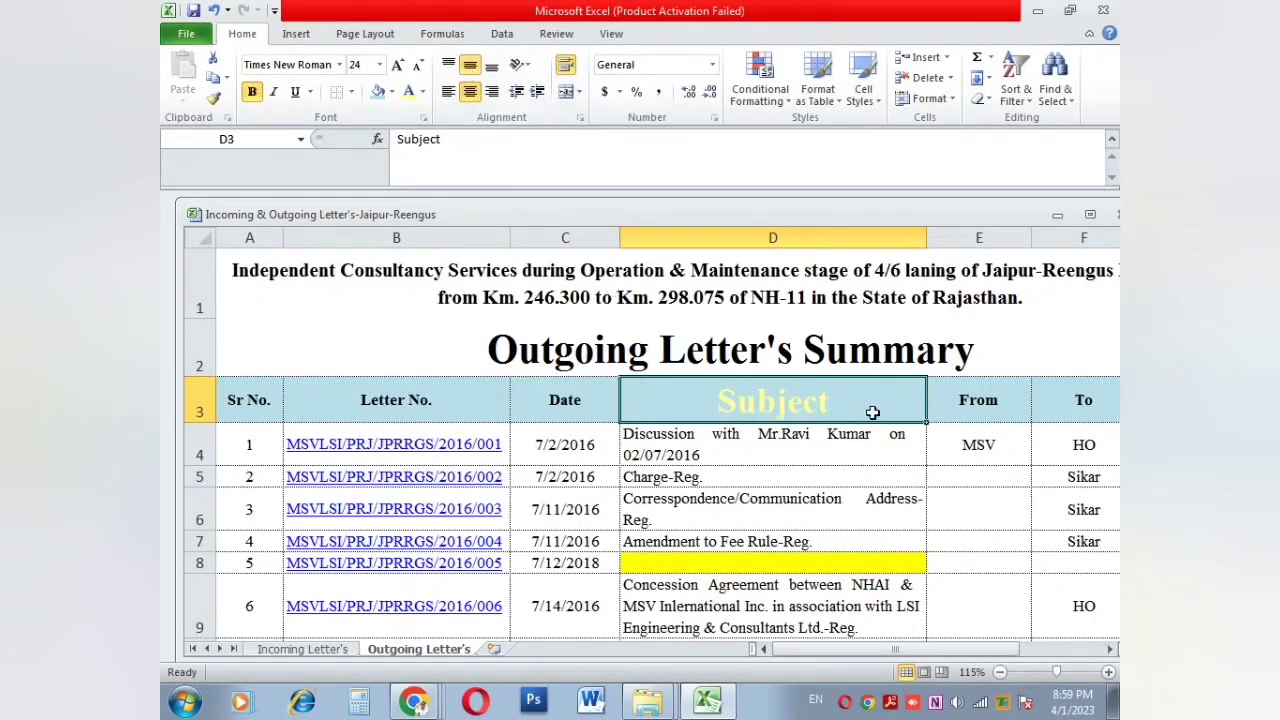
click(446, 91)
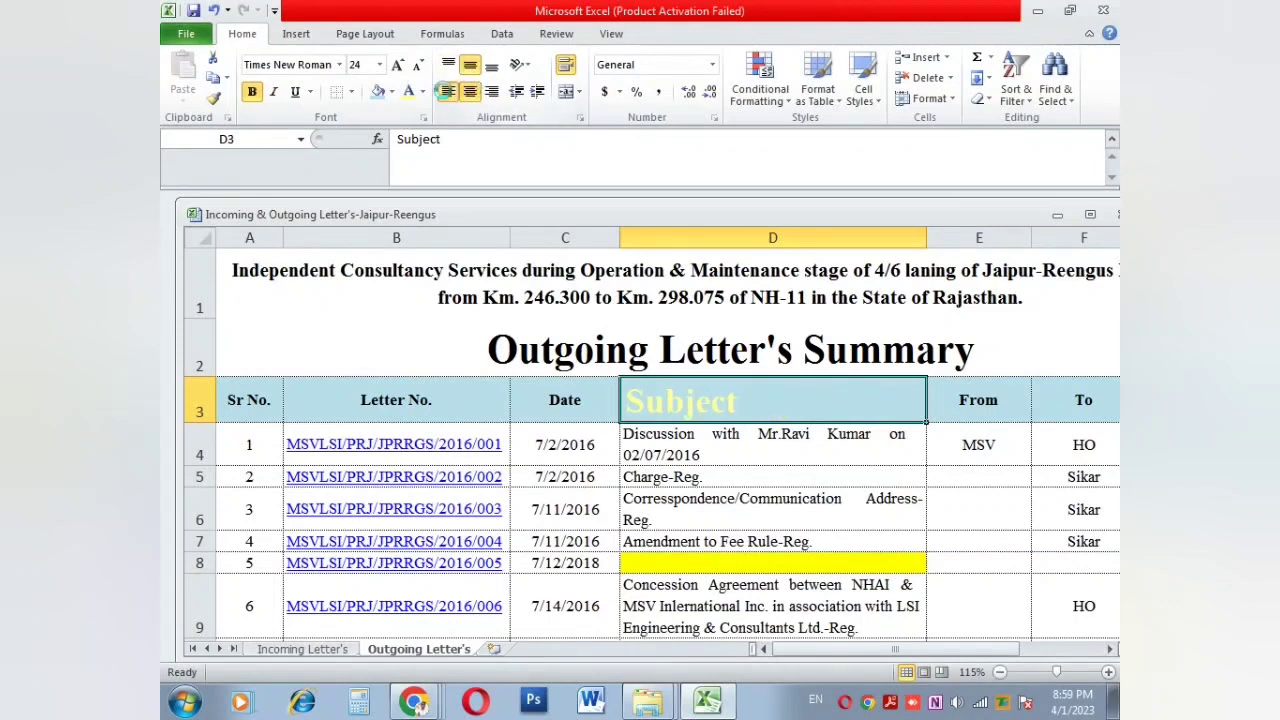
click(491, 91)
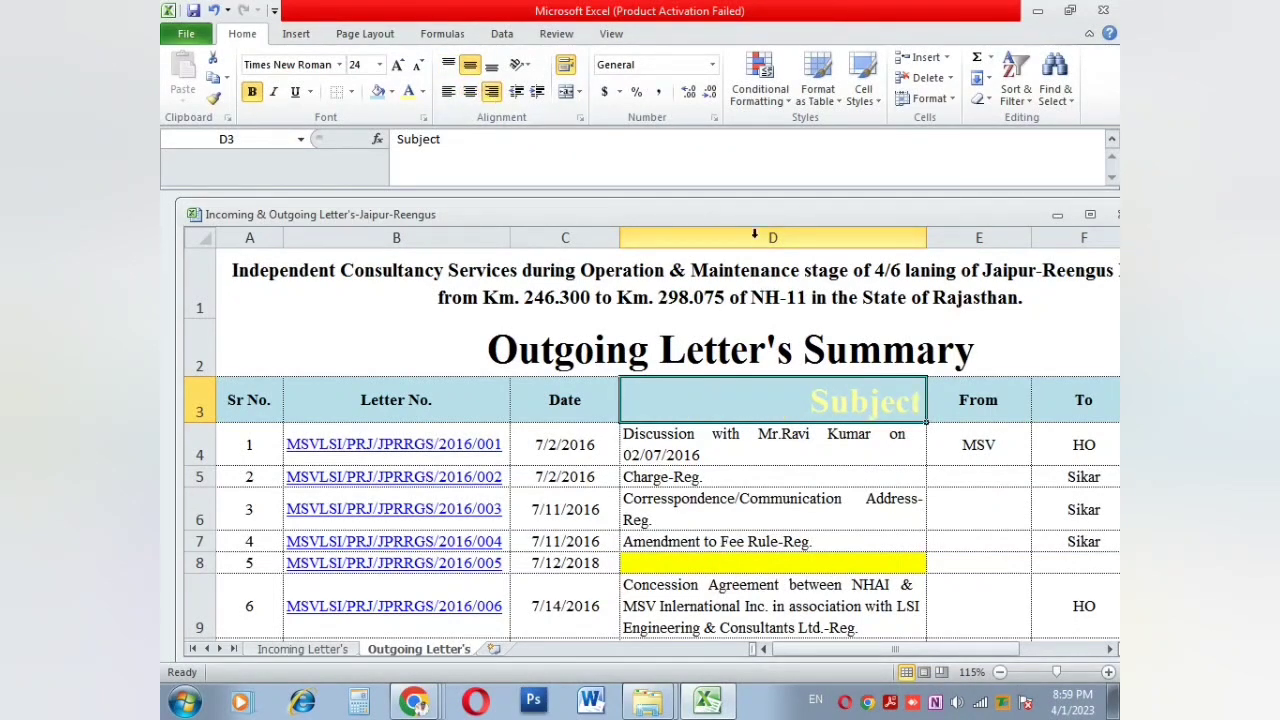
click(200, 400)
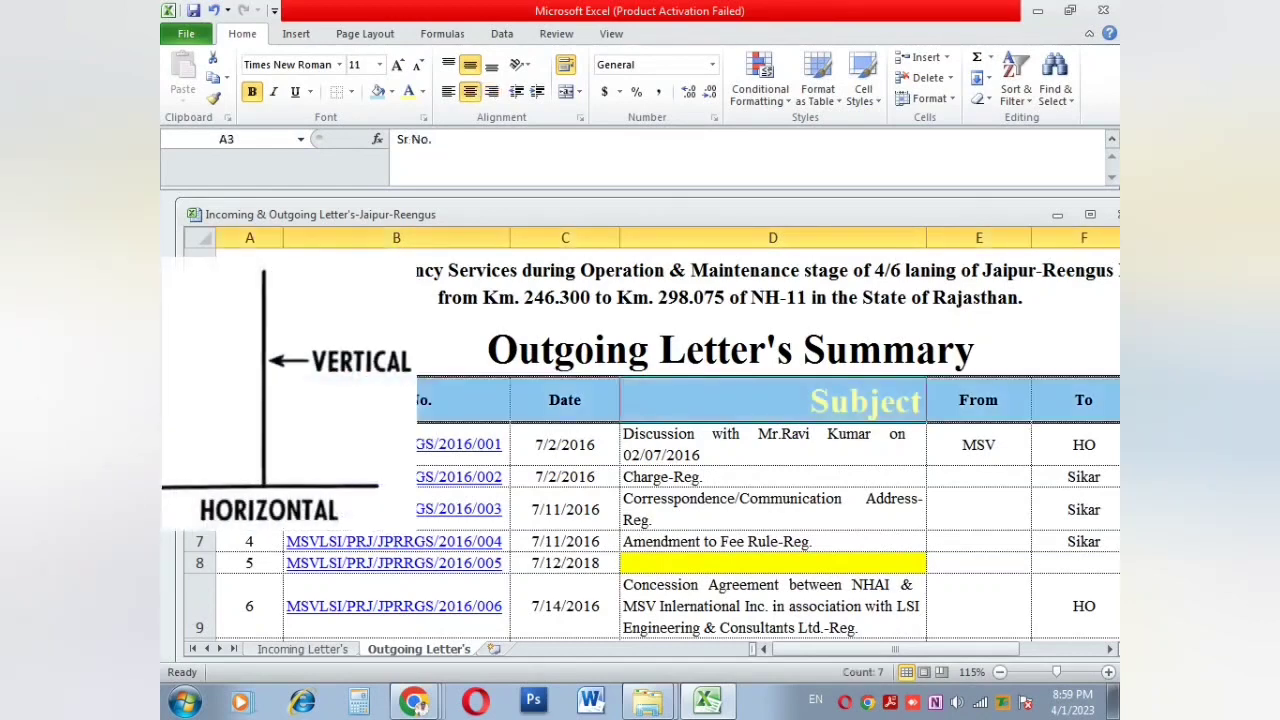
click(448, 91)
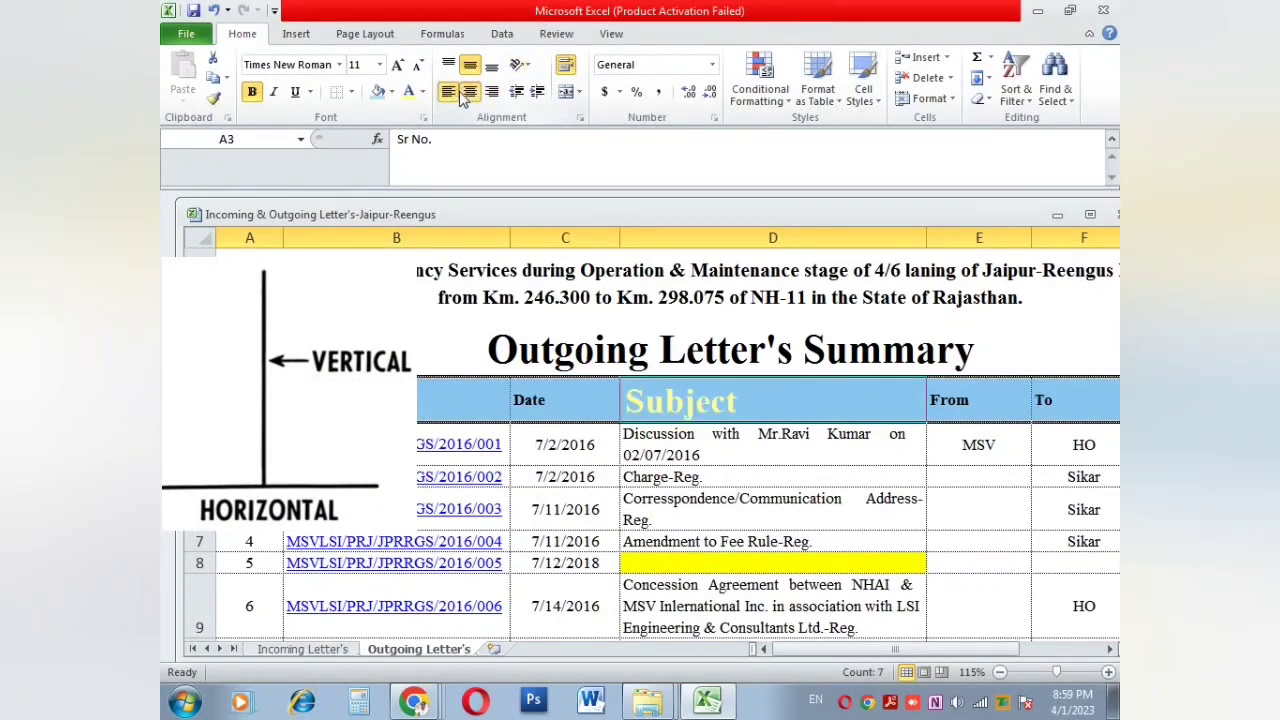
click(463, 93)
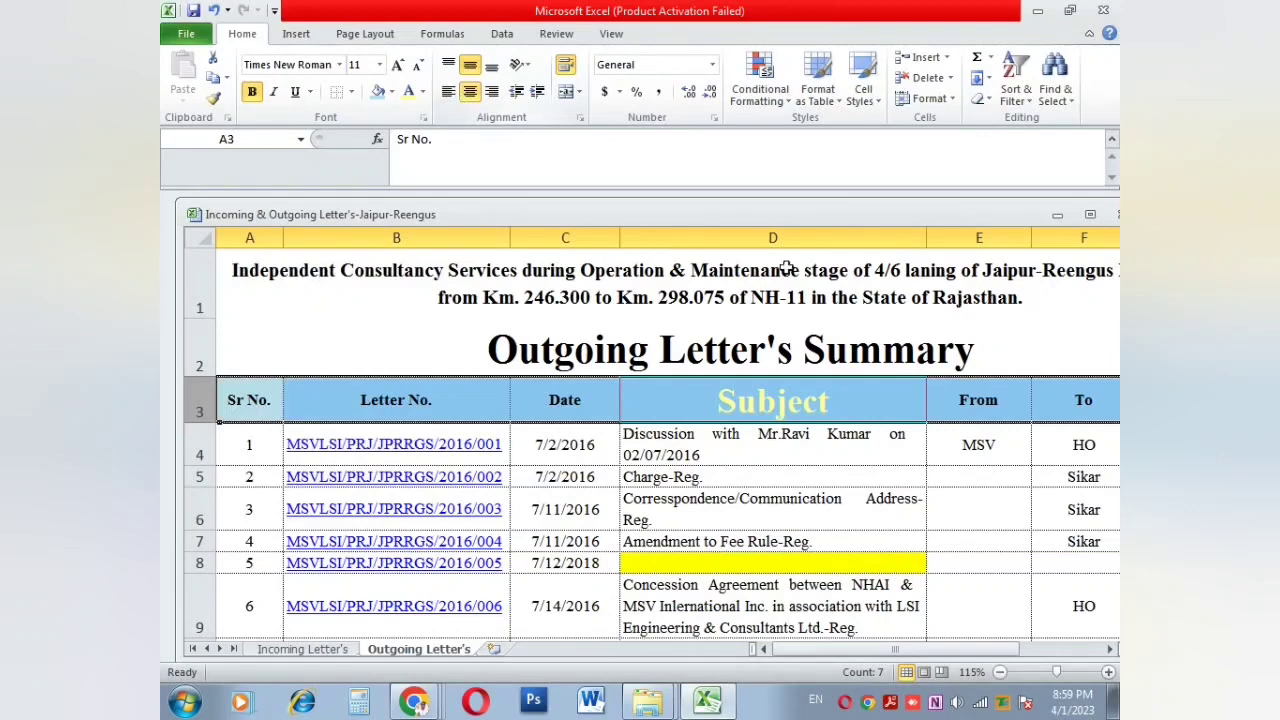
Step: Centre all the text in column D horizontally
click(780, 238)
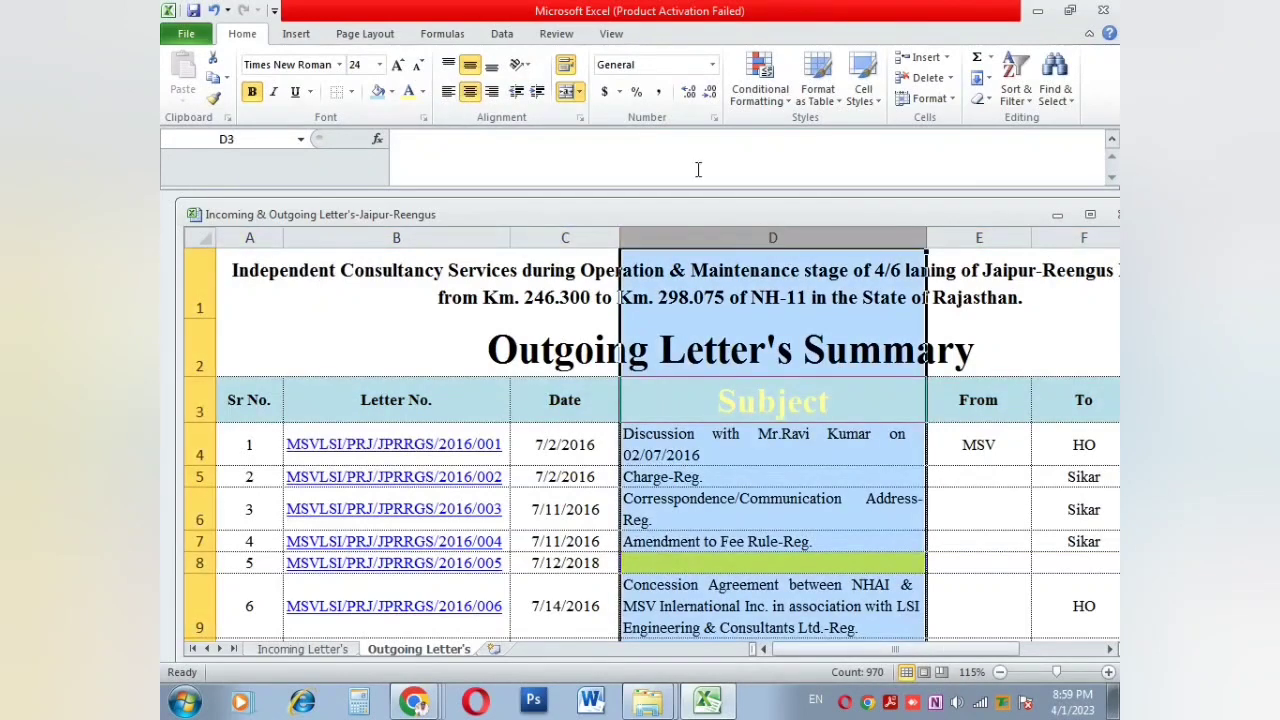
click(448, 65)
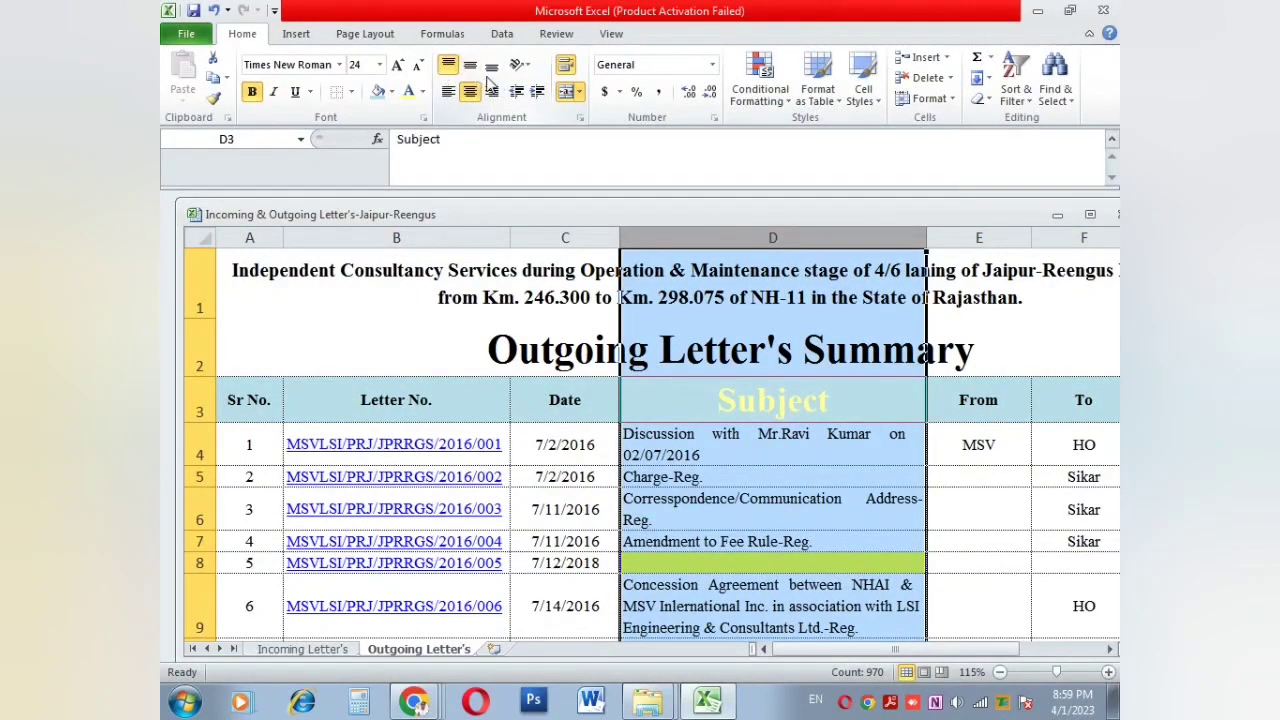
click(467, 93)
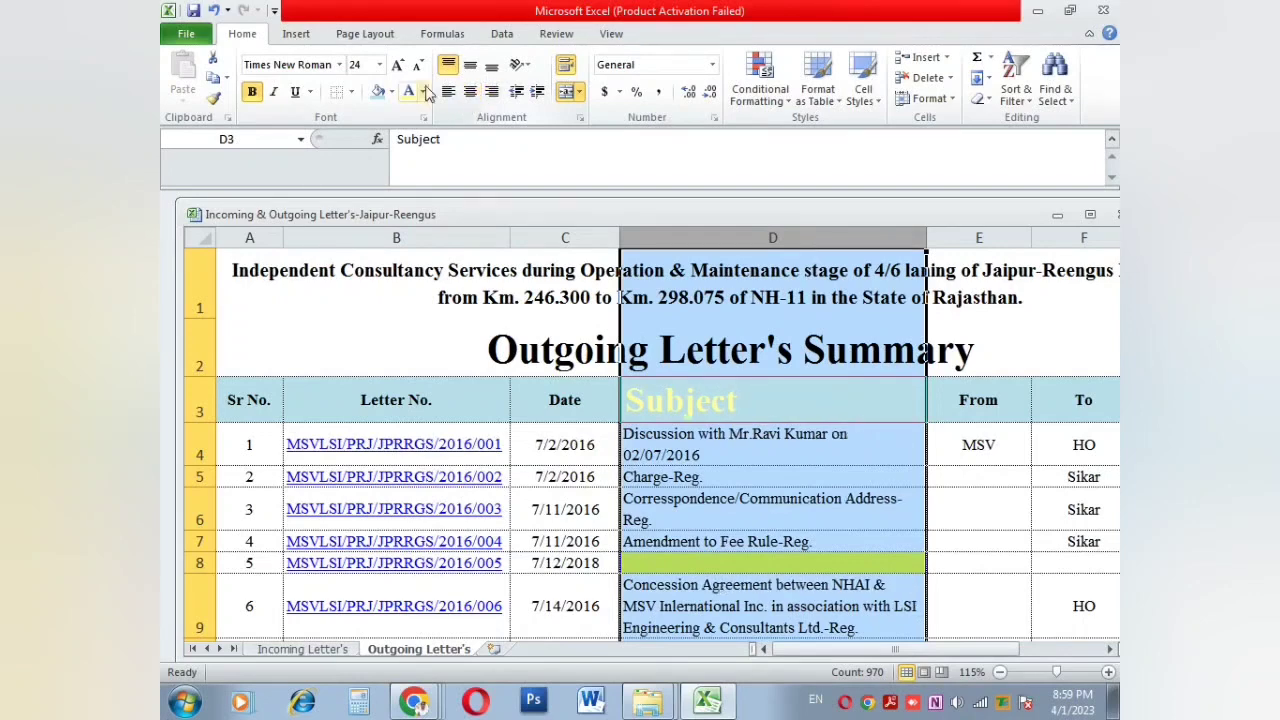
click(467, 93)
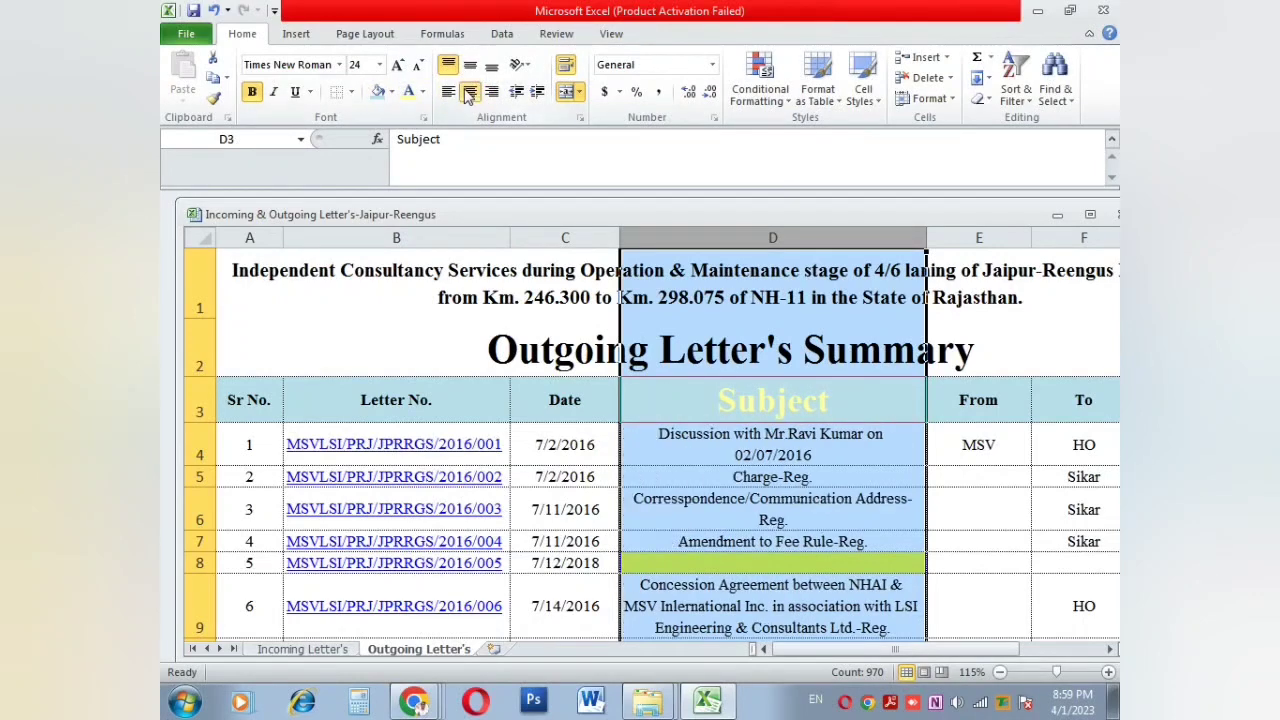
click(660, 396)
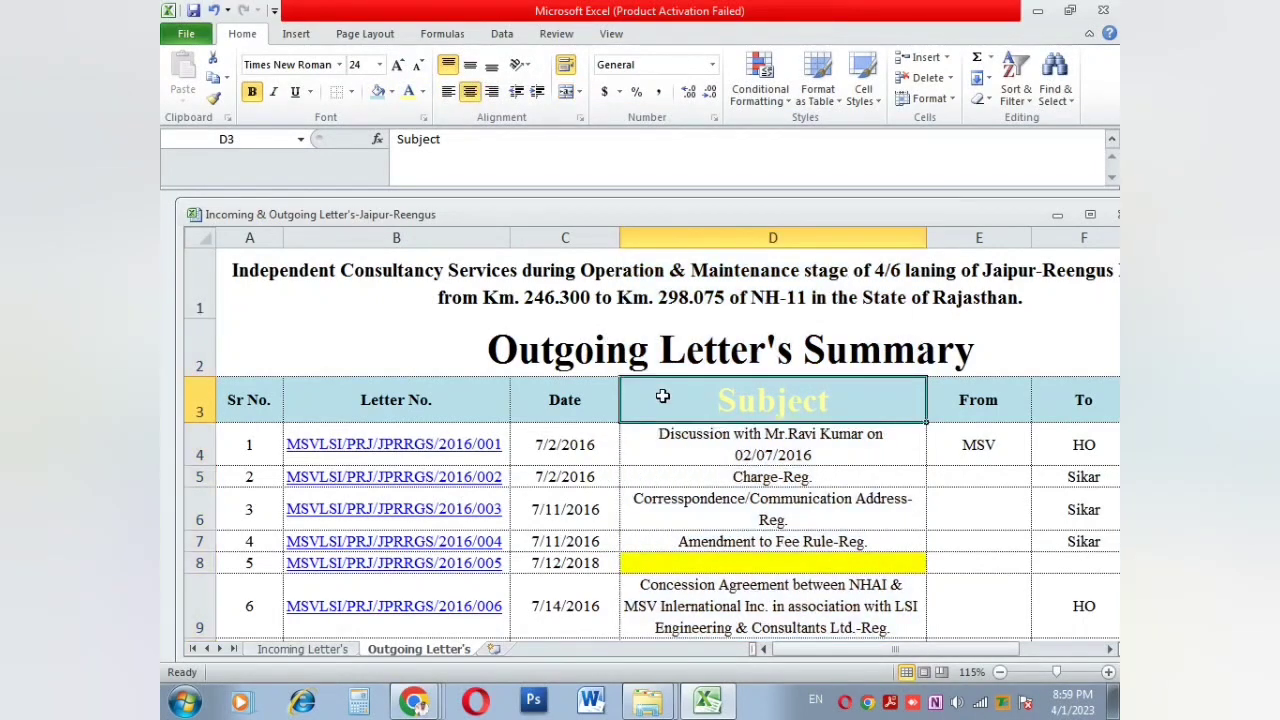
click(519, 64)
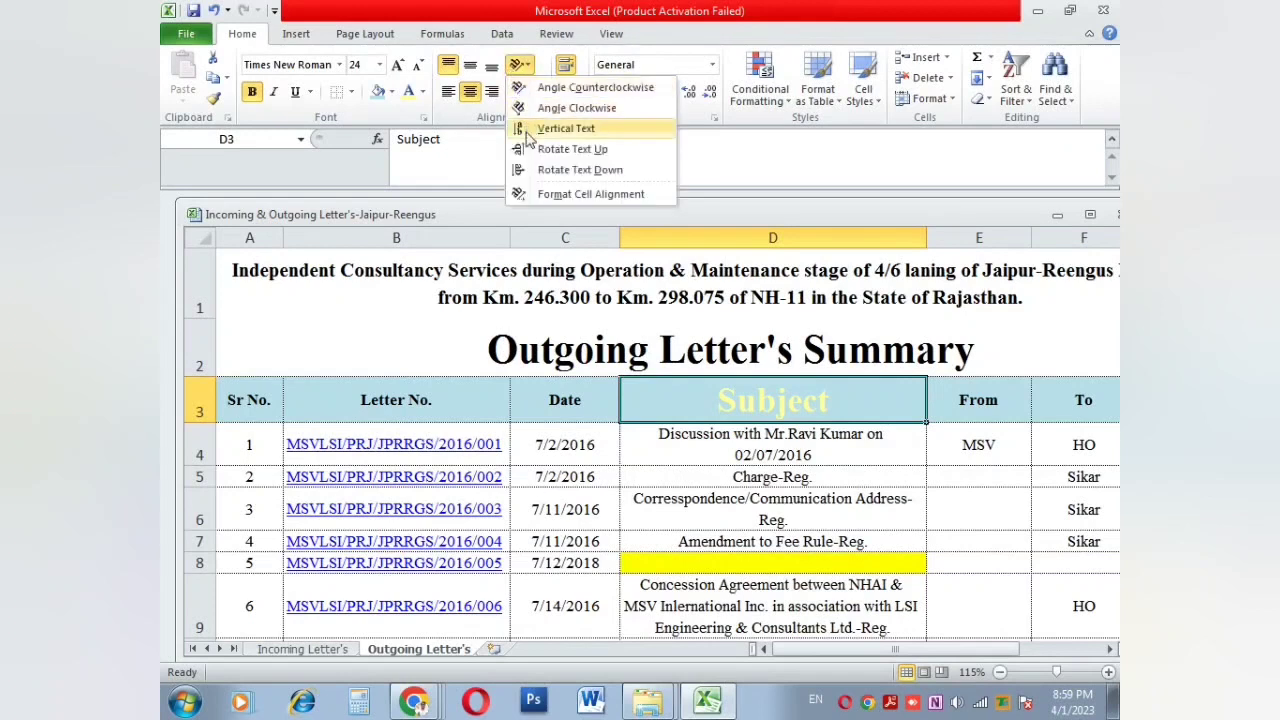
click(565, 129)
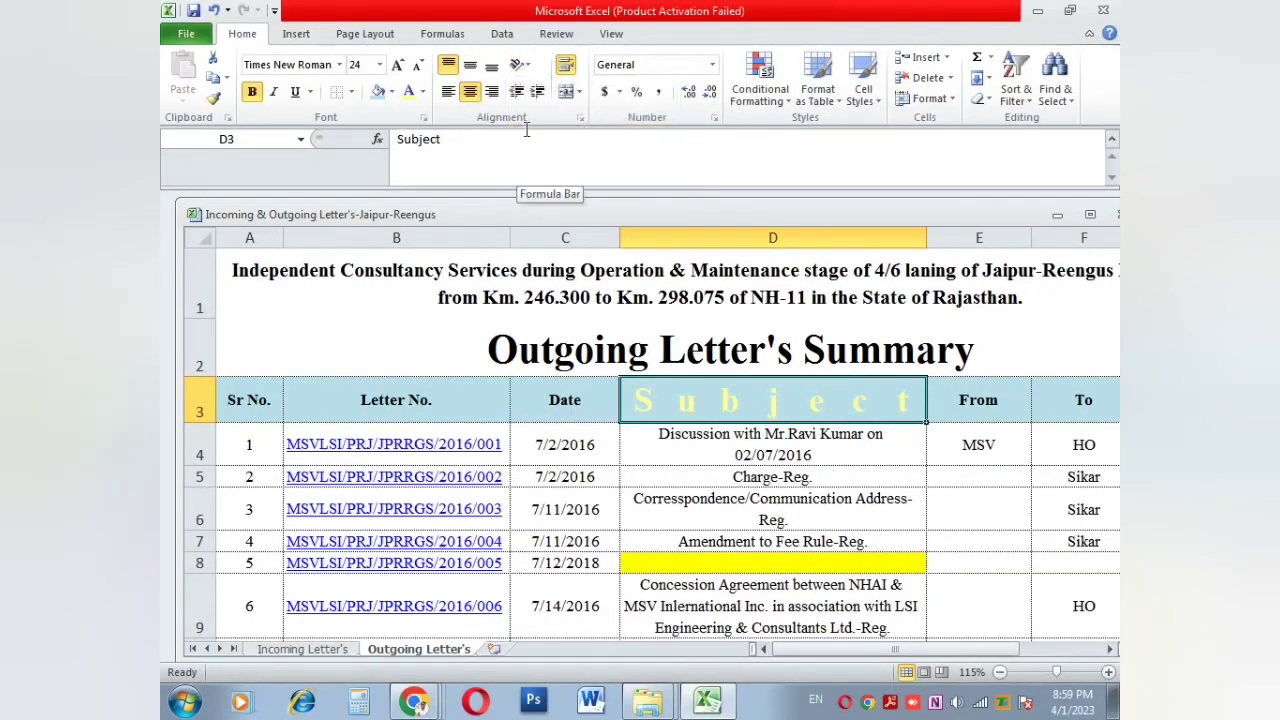
click(521, 65)
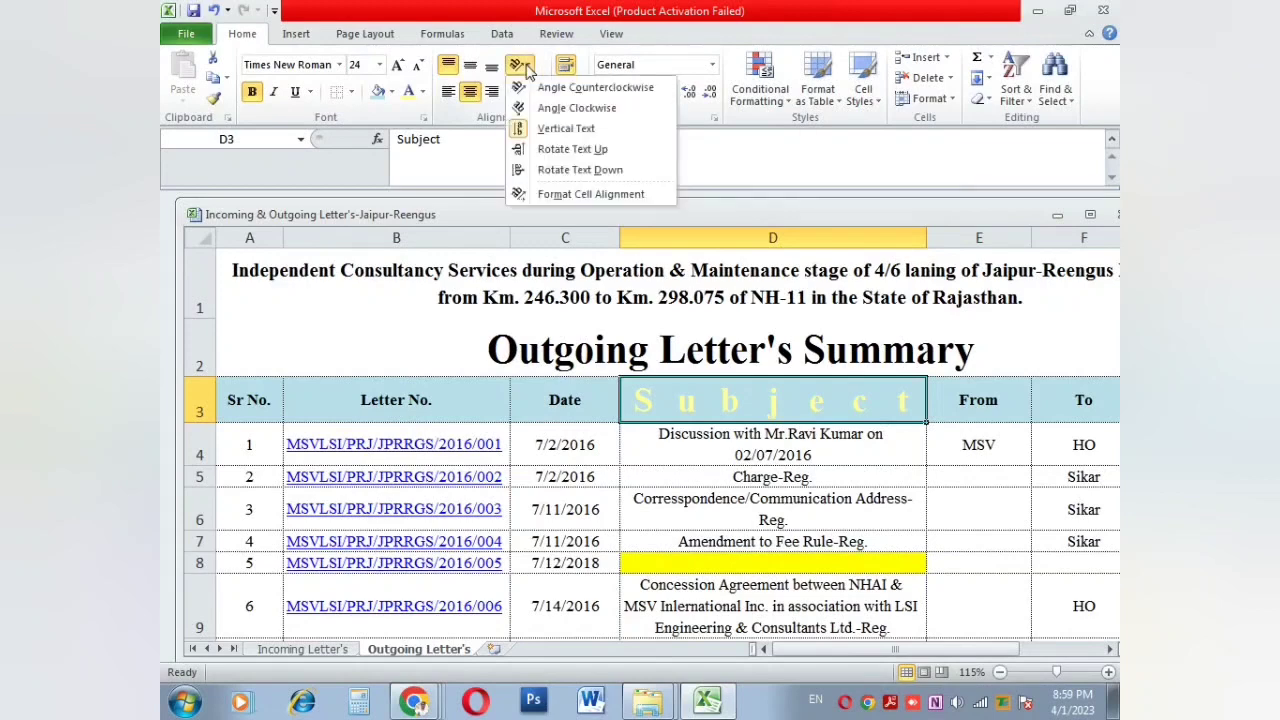
click(530, 172)
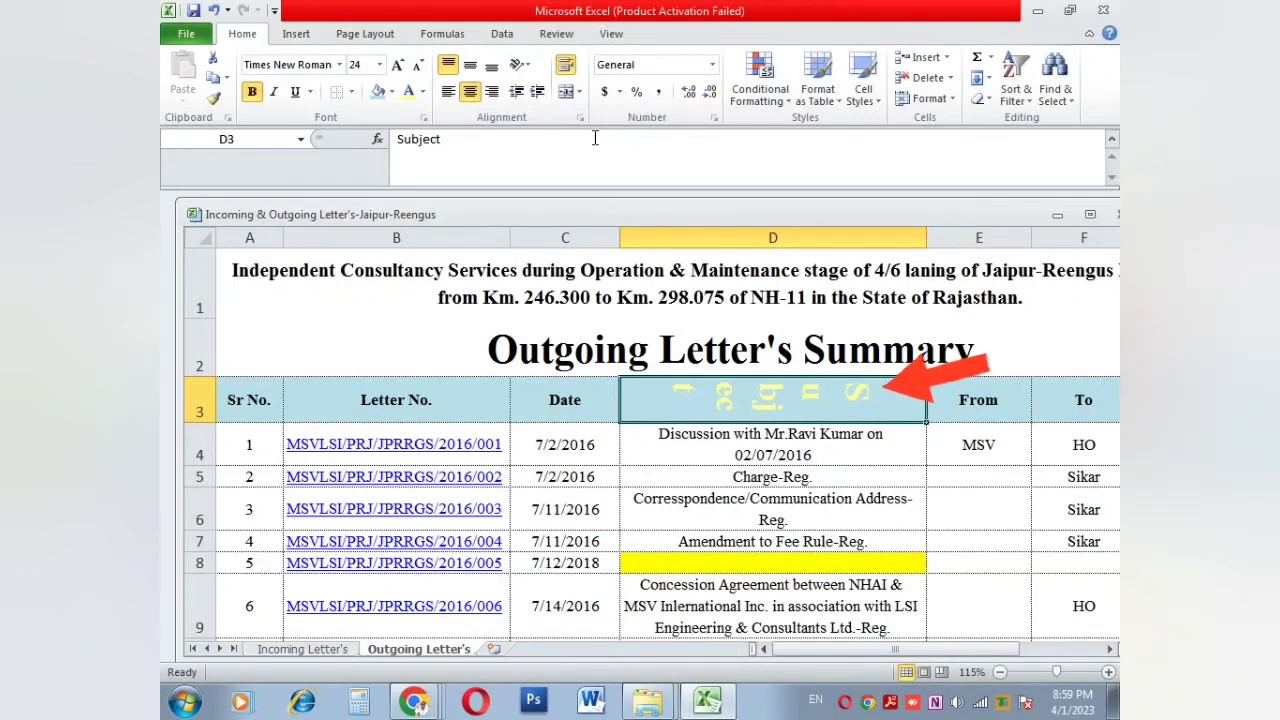
click(519, 68)
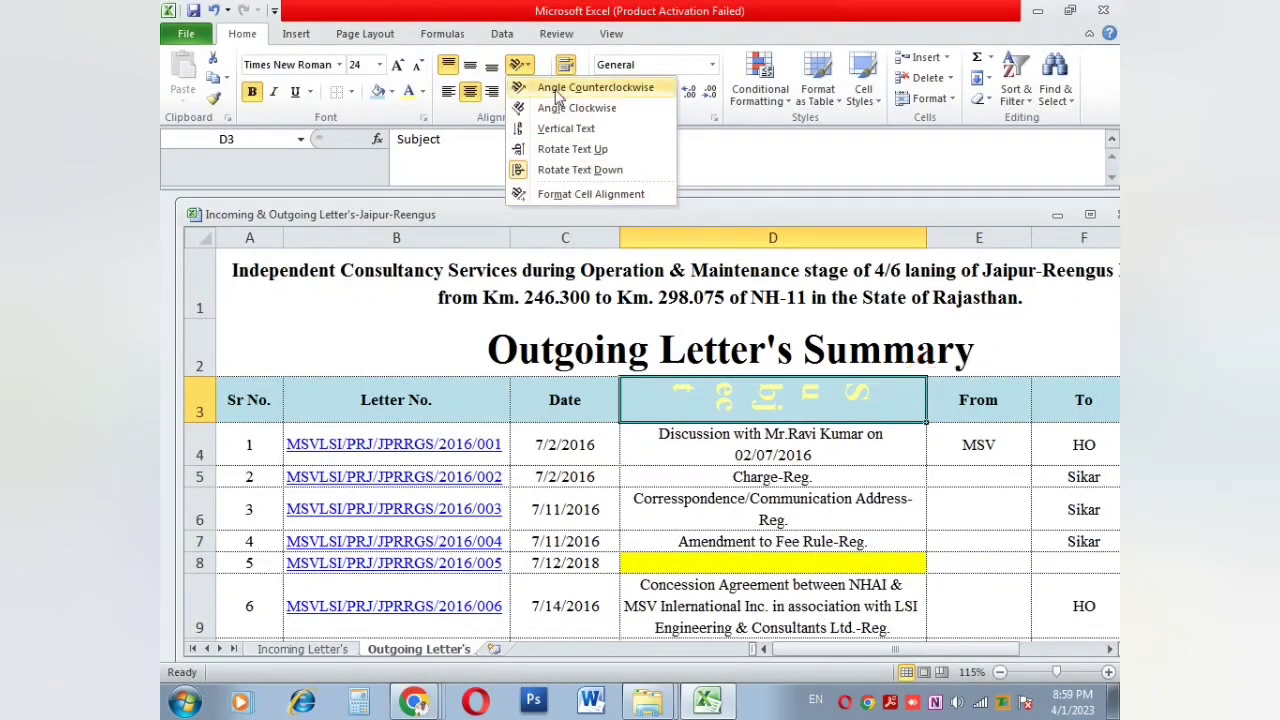
click(662, 430)
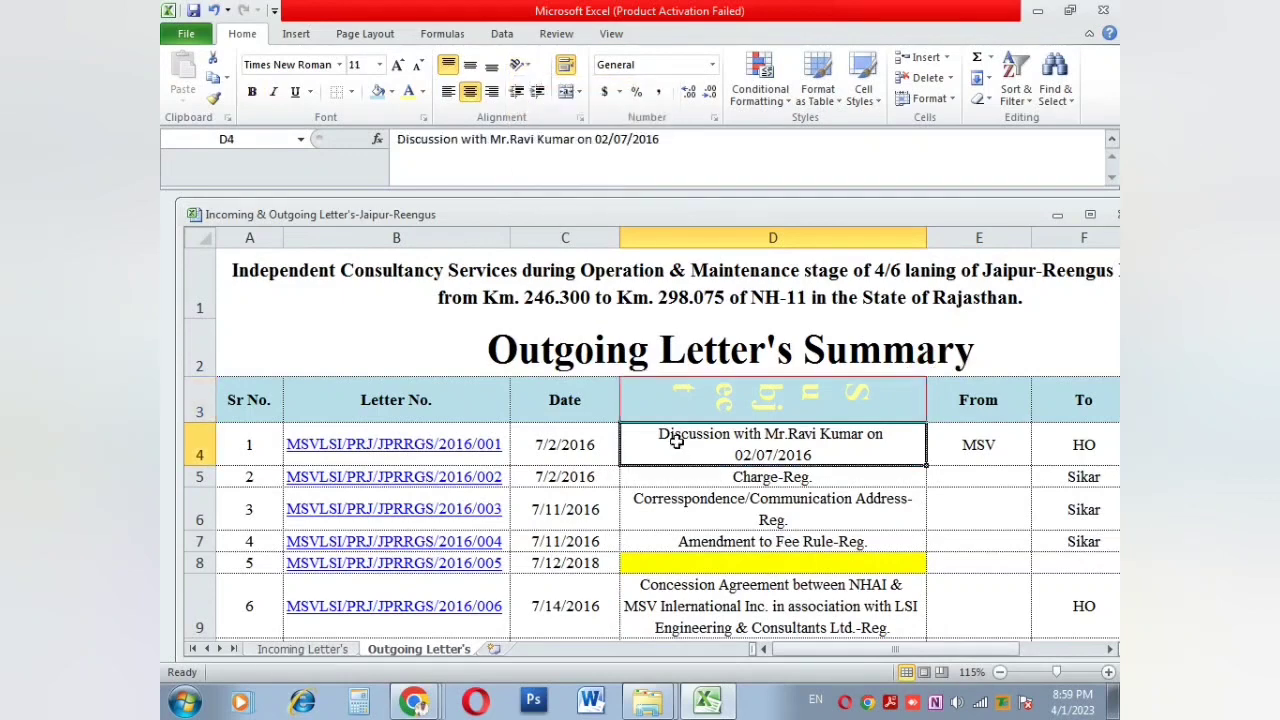
key(ctrl+z)
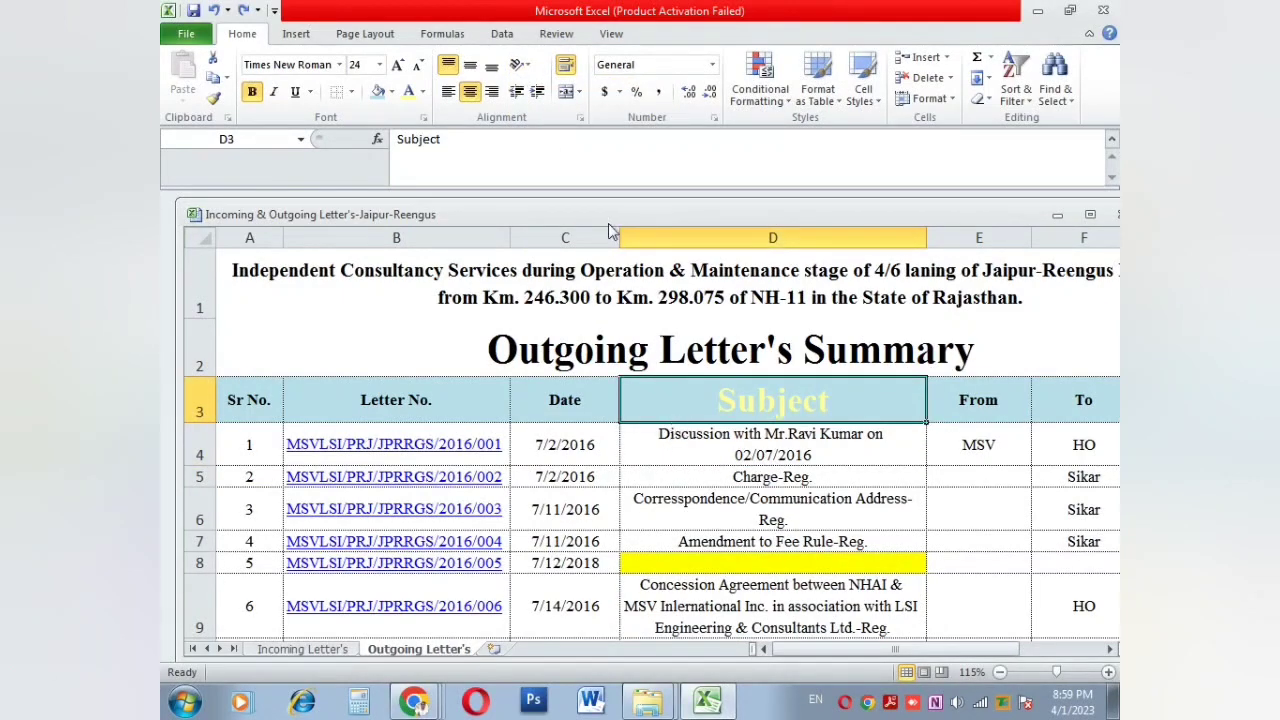
click(593, 410)
Step: Clear the Date heading text and merge C3 and D3 into one centred heading
double_click(593, 410)
drag(593, 410, 624, 414)
key(Delete)
click(557, 427)
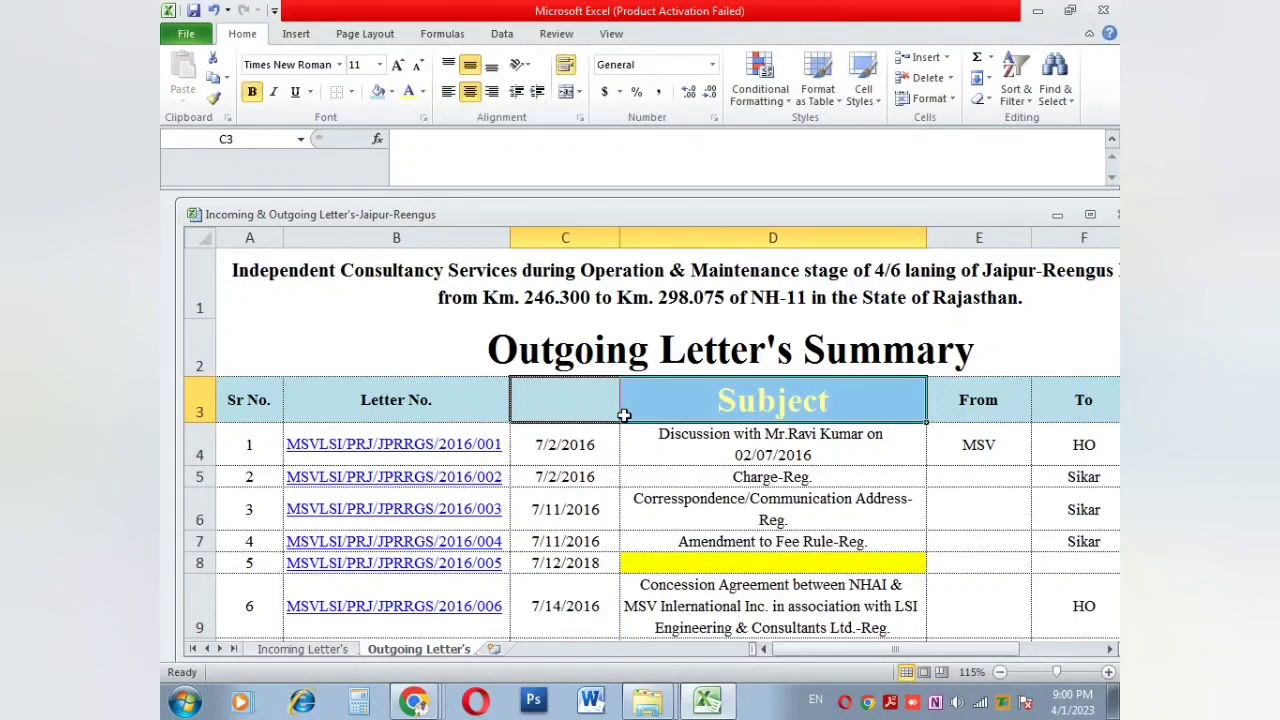
click(568, 92)
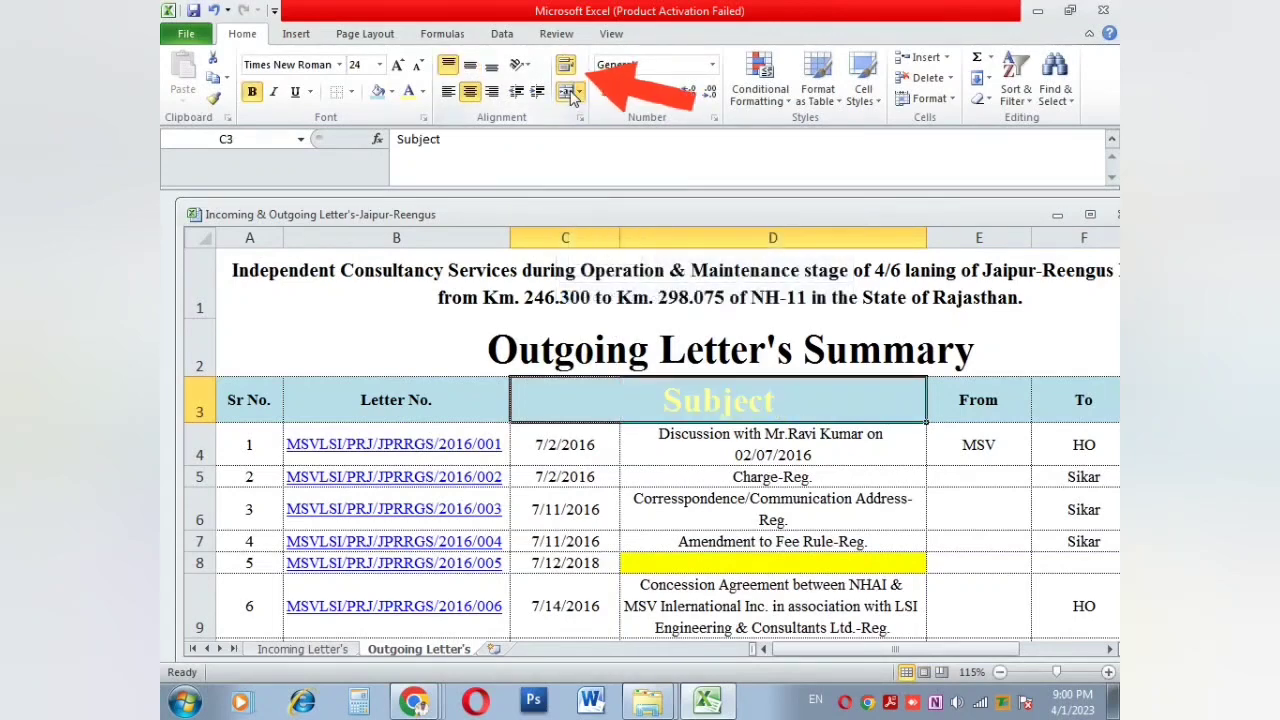
click(606, 437)
click(614, 396)
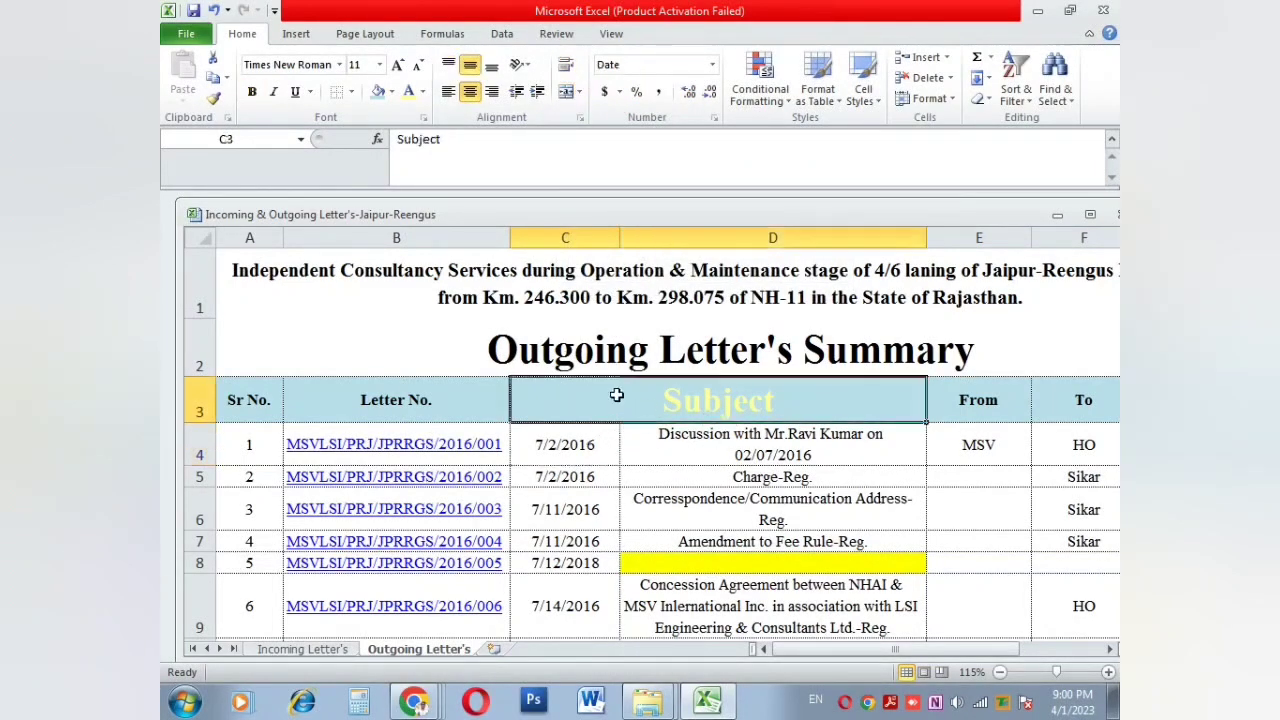
Step: Undo the C3:D3 merge and restore the Date heading
click(707, 469)
ctrl+scroll(707, 462, up, 1)
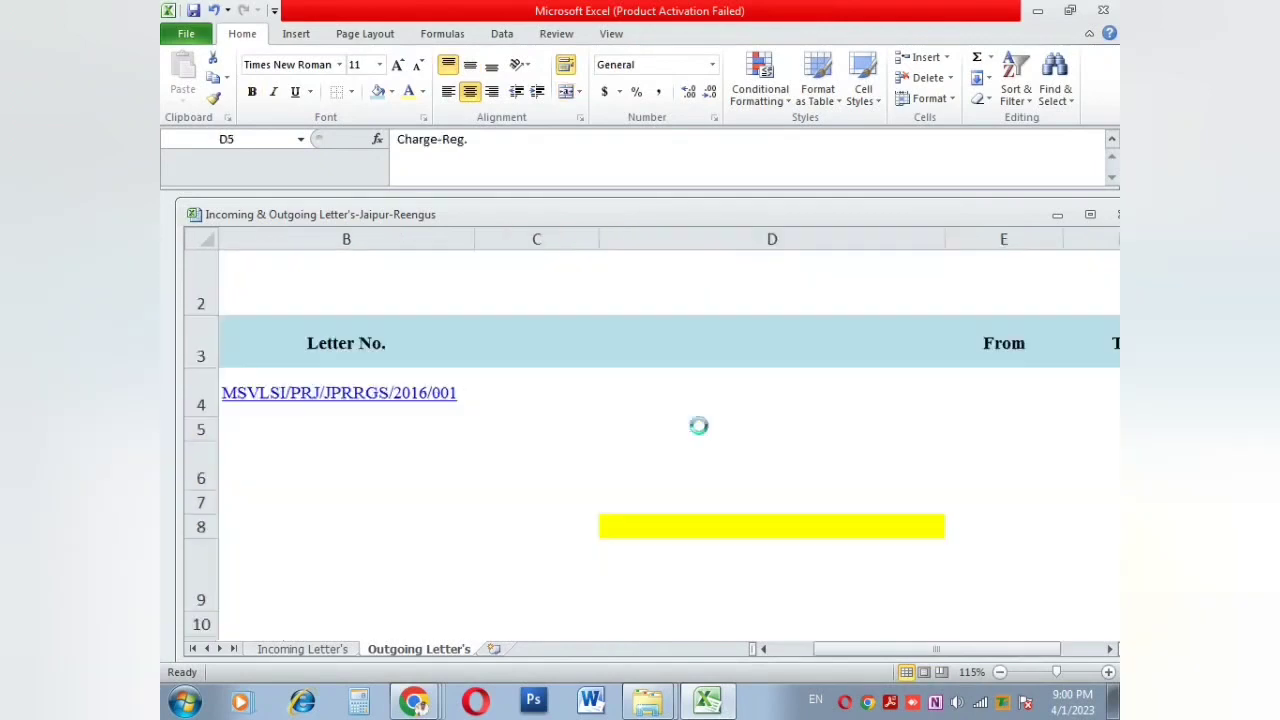
click(633, 337)
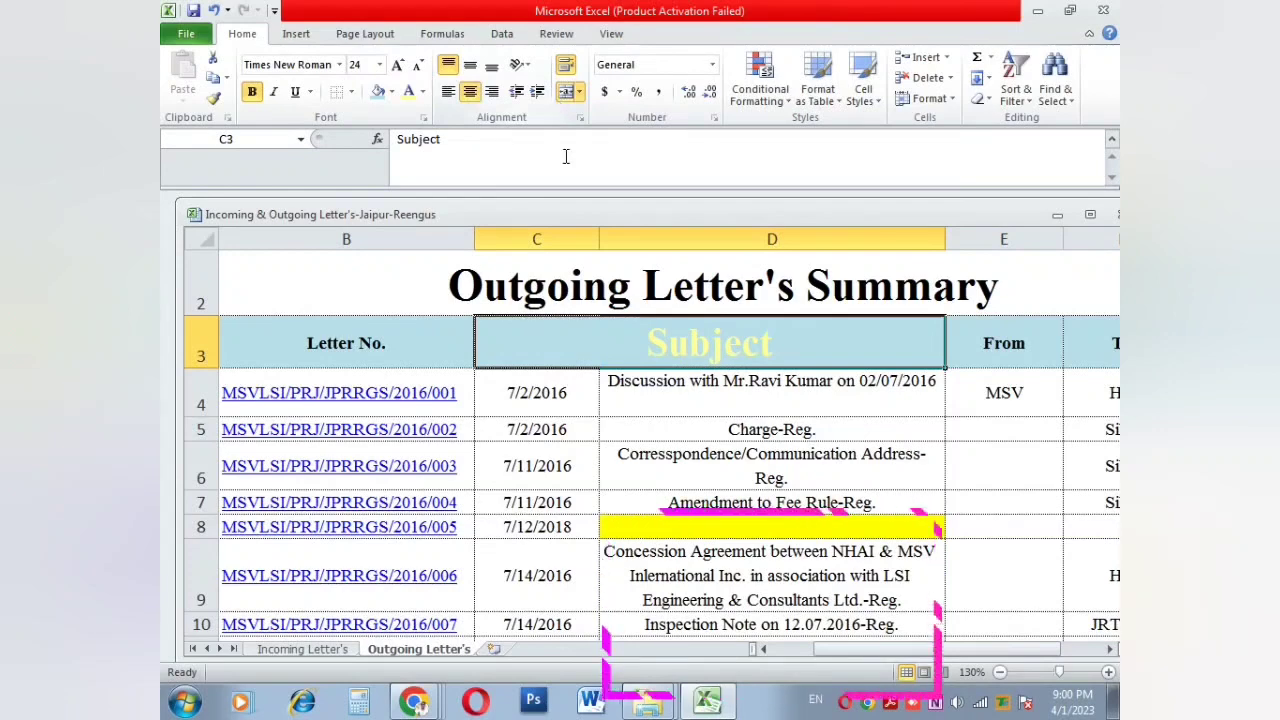
click(612, 381)
key(ctrl+z)
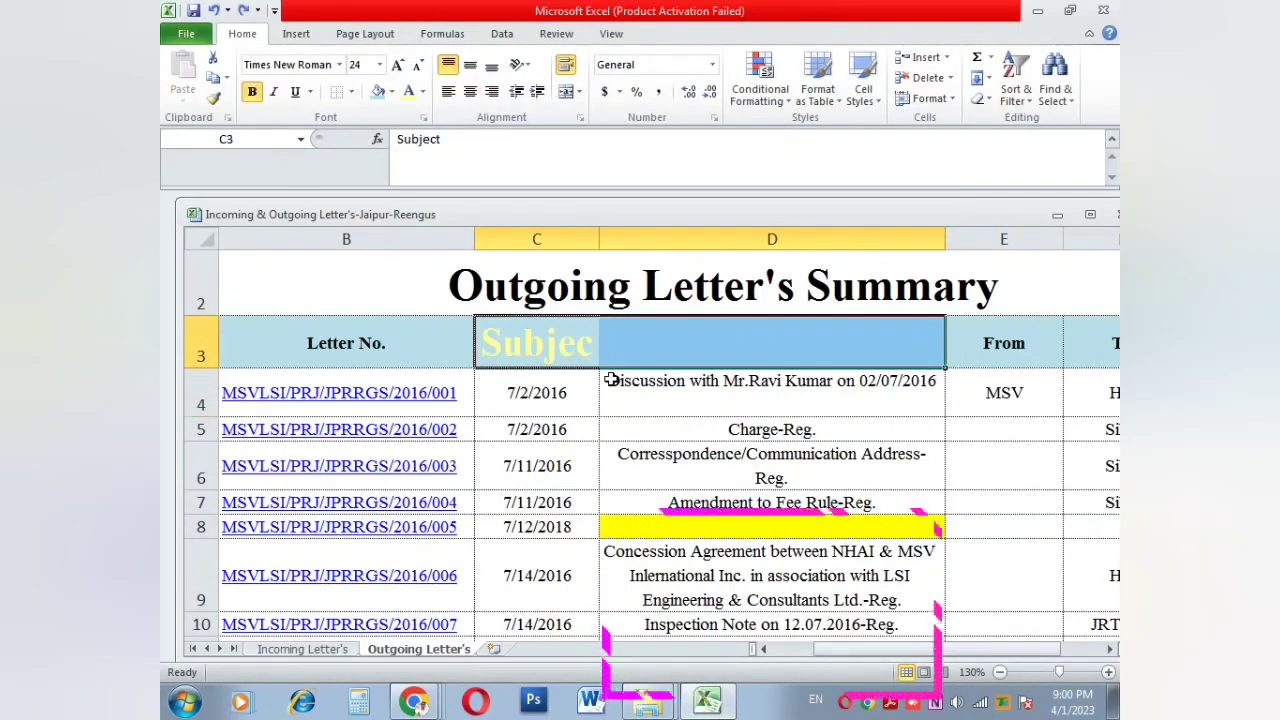
key(ctrl+y)
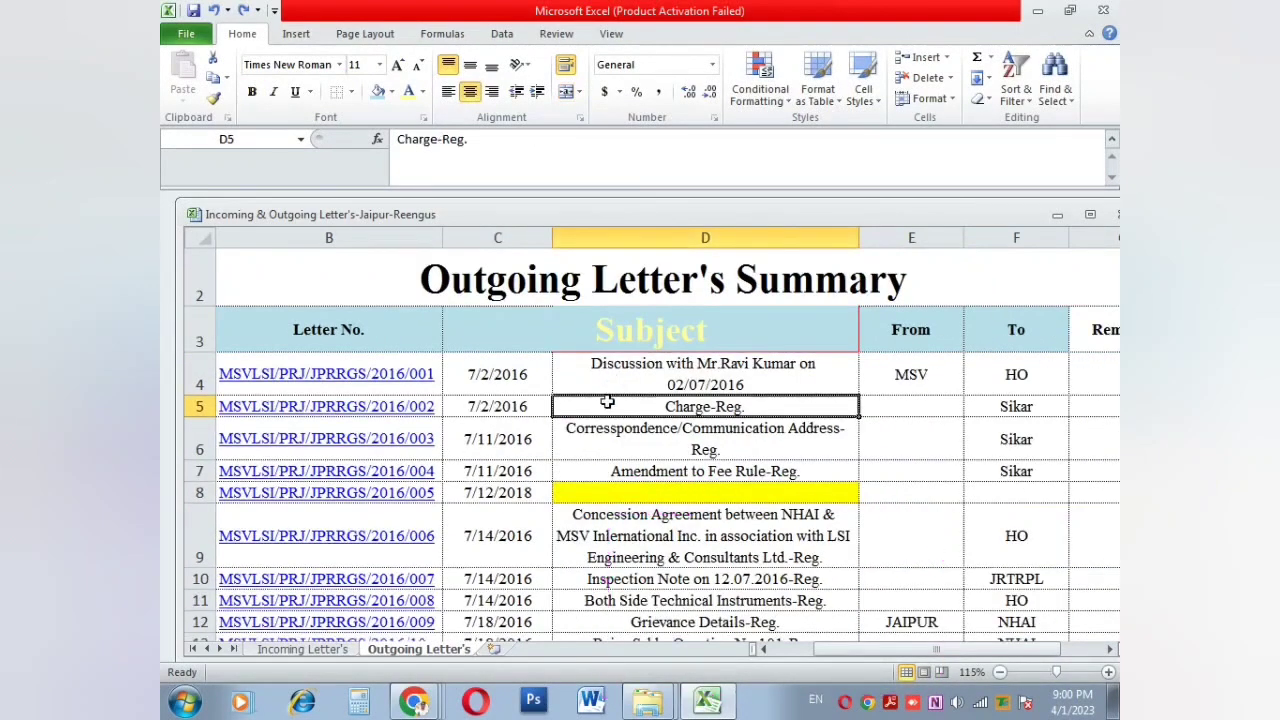
key(ctrl+z)
click(602, 374)
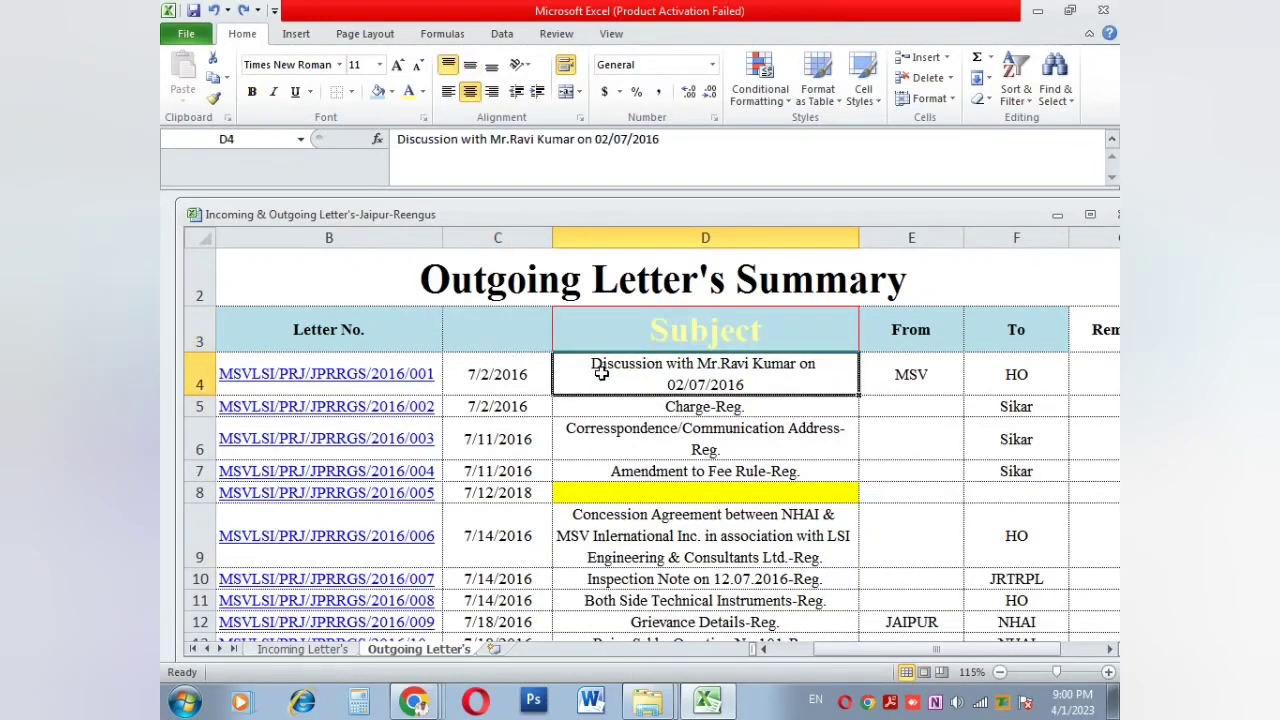
key(ctrl+z)
Step: Unmerge the Outgoing Letter's Summary title back into cell A2
click(602, 335)
ctrl+scroll(602, 335, up, 1)
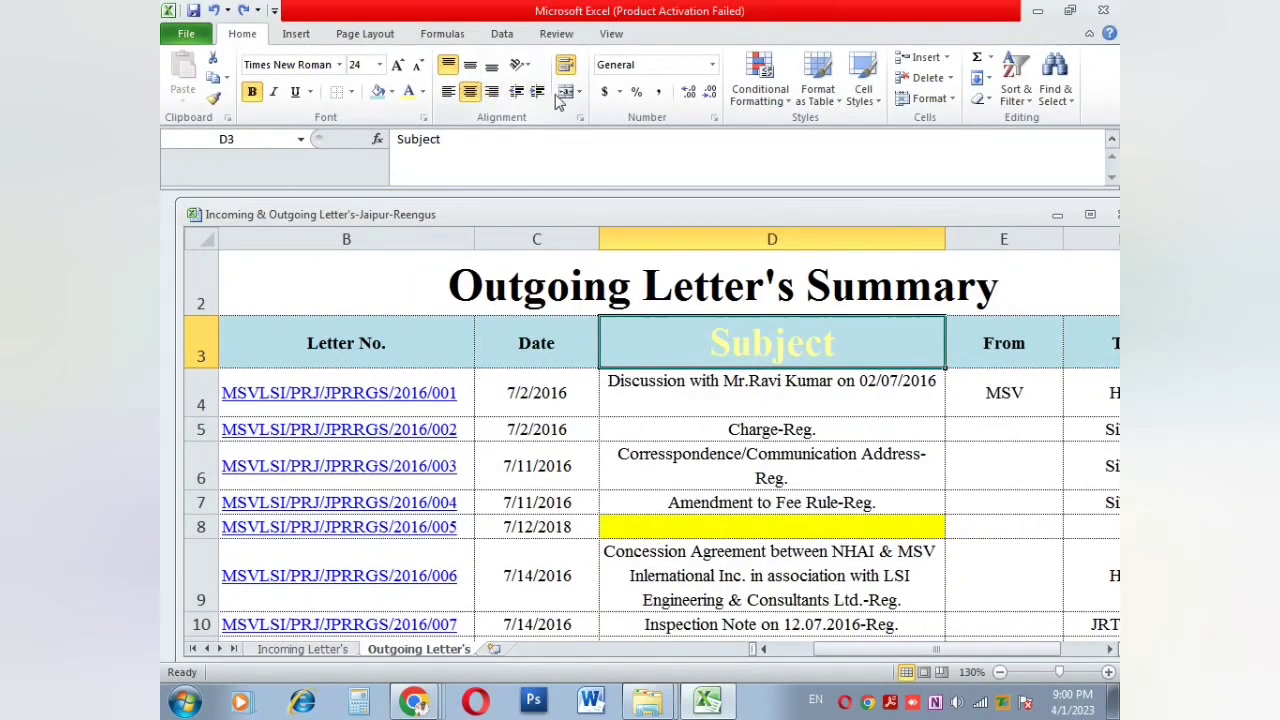
click(573, 286)
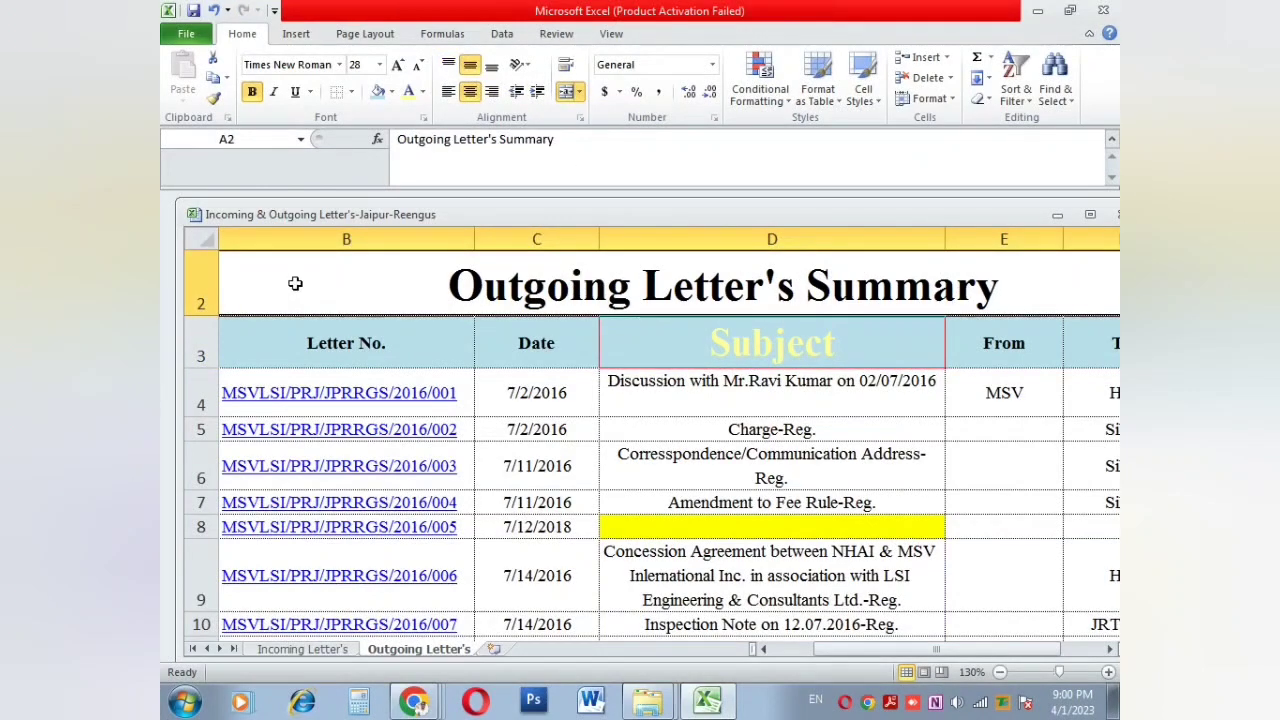
click(565, 91)
click(593, 292)
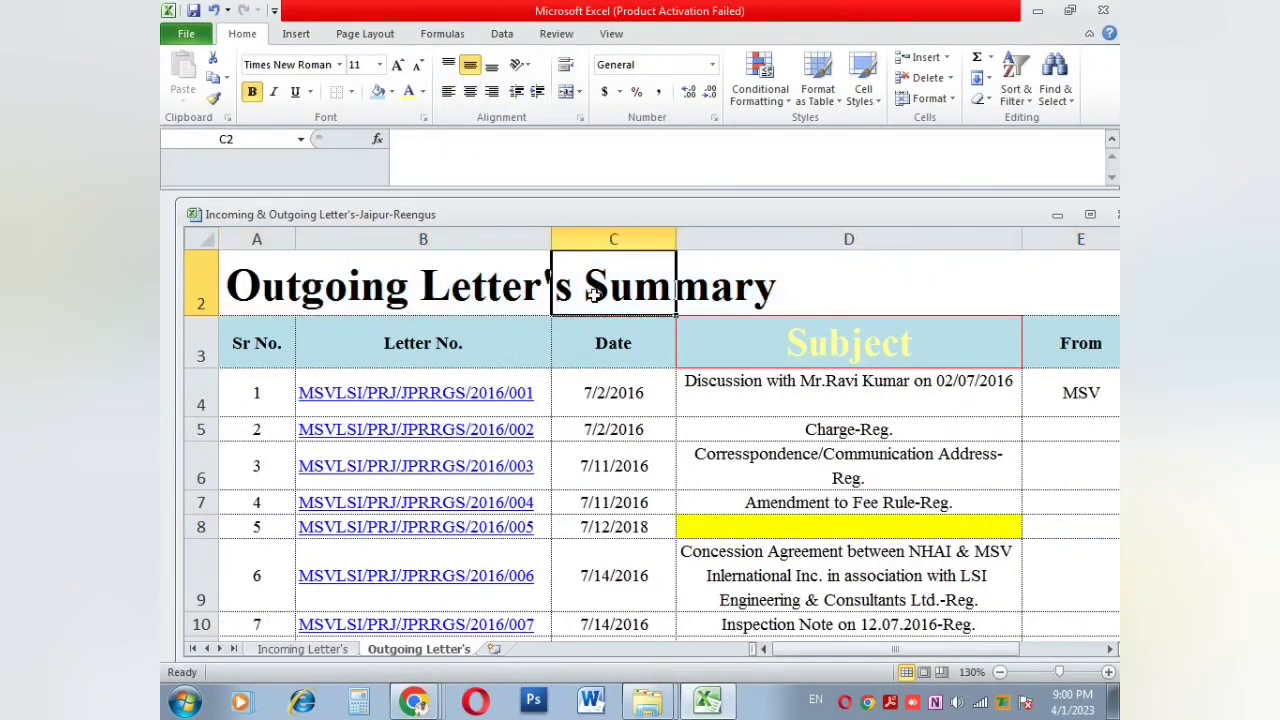
Step: Merge and centre the Outgoing Letter's Summary title across cells A2 to E2
click(688, 291)
click(273, 284)
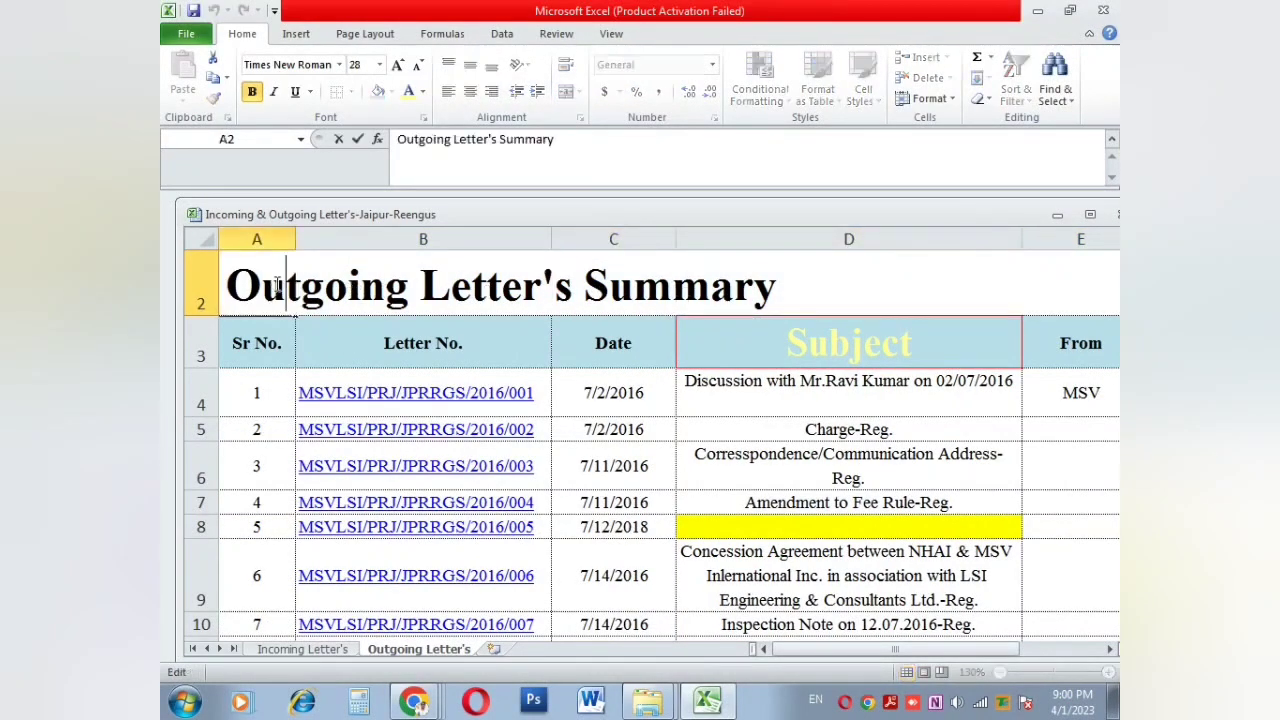
click(372, 343)
click(563, 268)
click(820, 277)
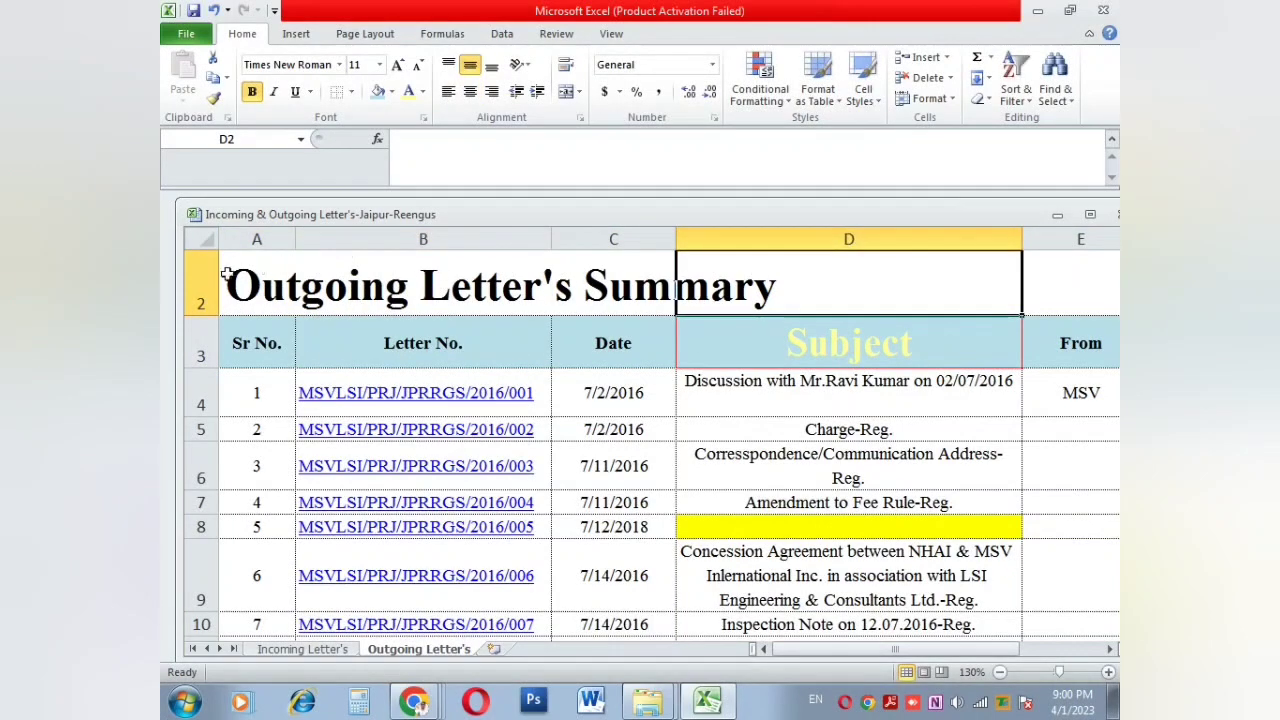
drag(226, 286, 1054, 281)
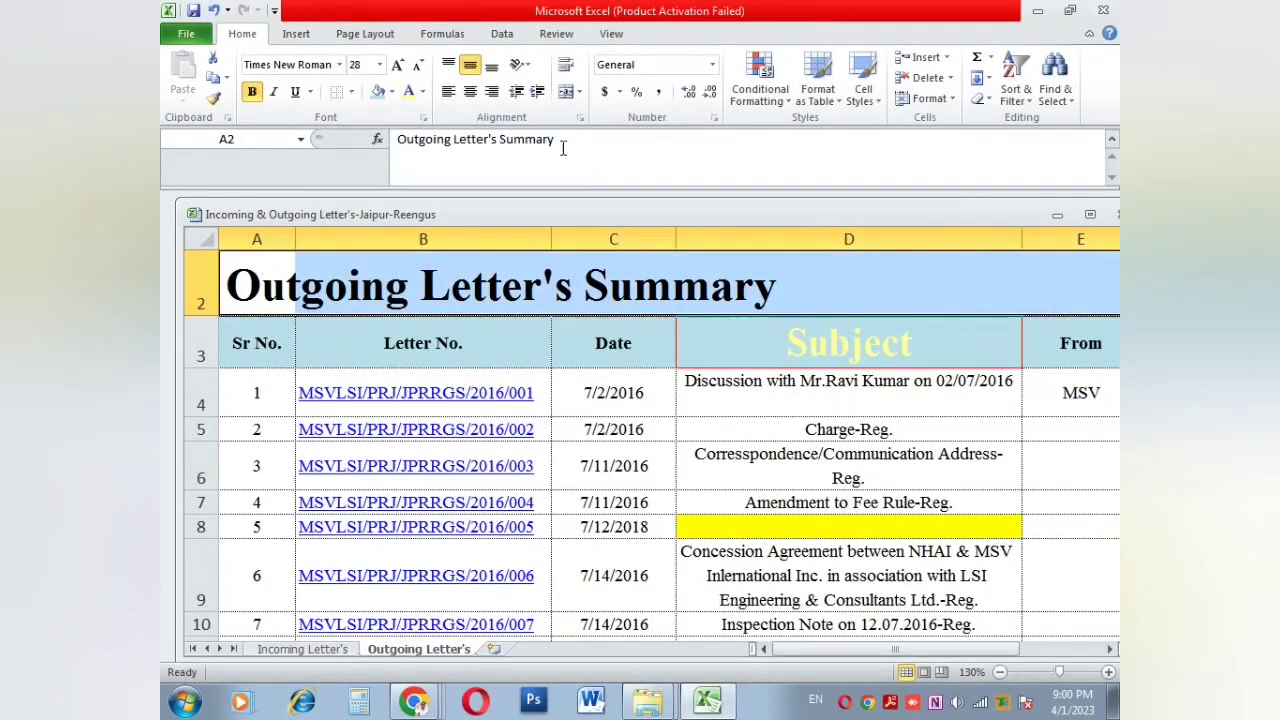
click(566, 91)
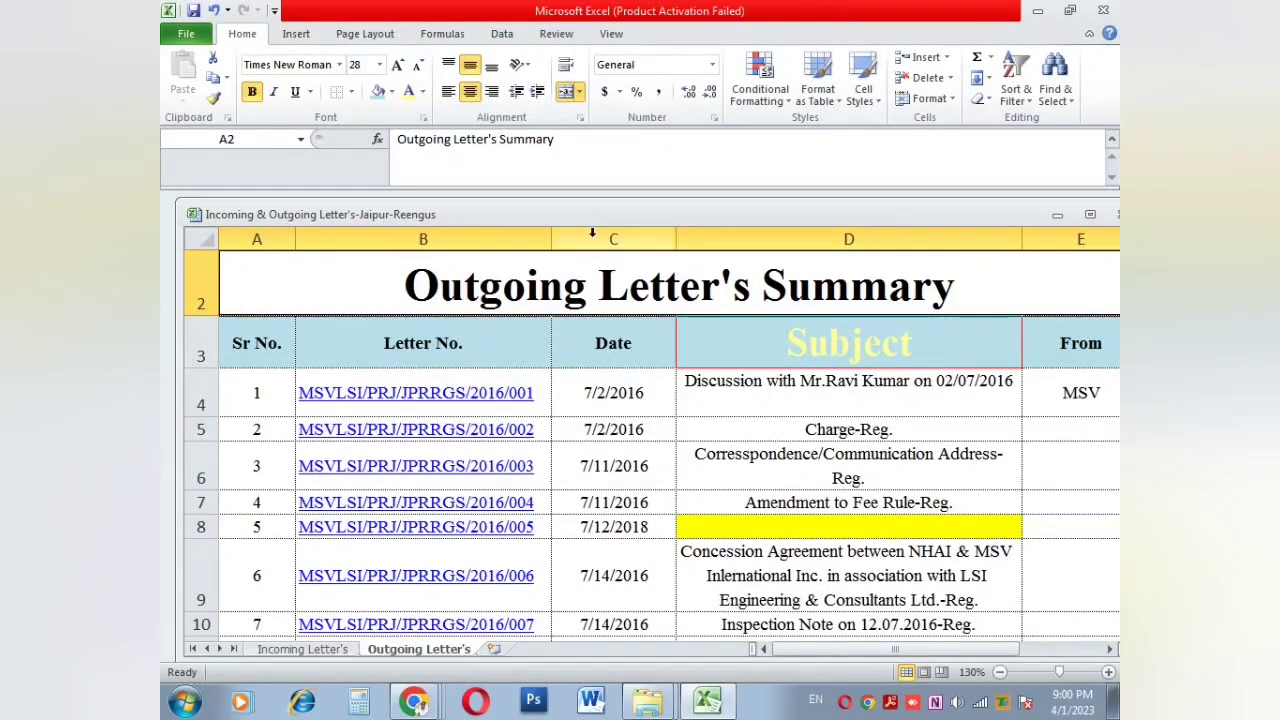
Step: Try the Percentage number format, then select the first subject cell D4
click(713, 65)
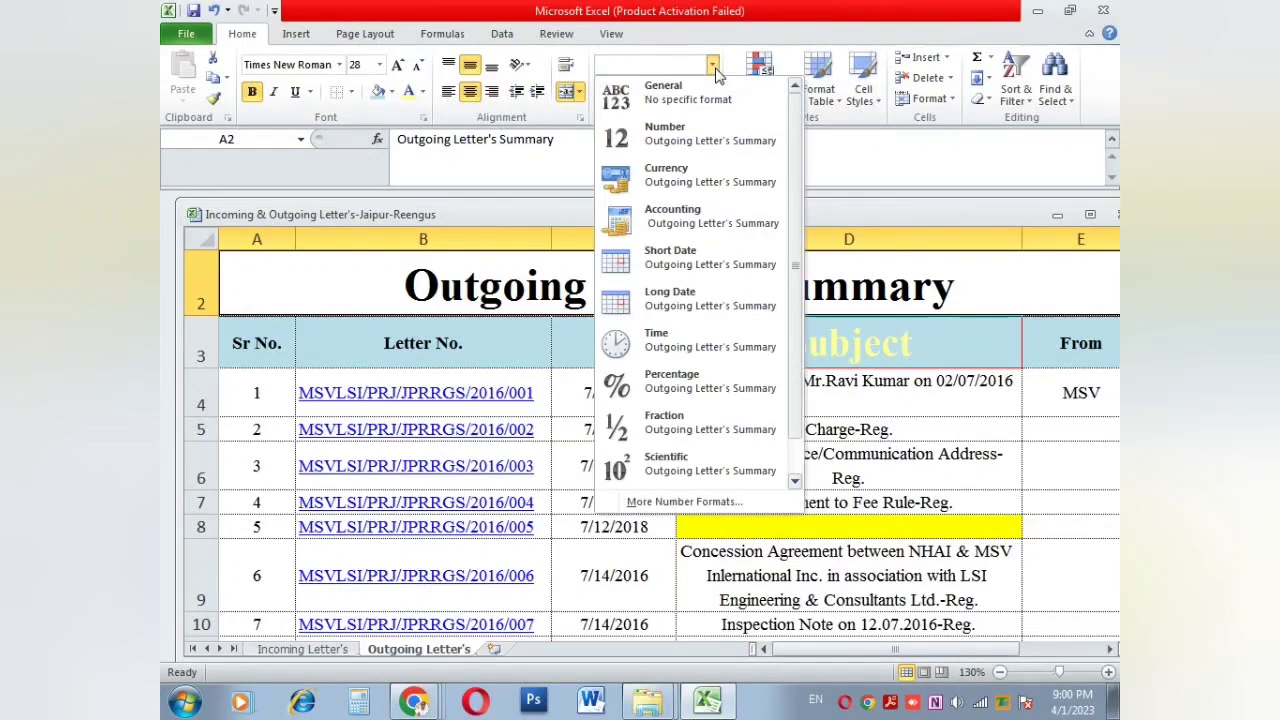
click(670, 402)
click(727, 397)
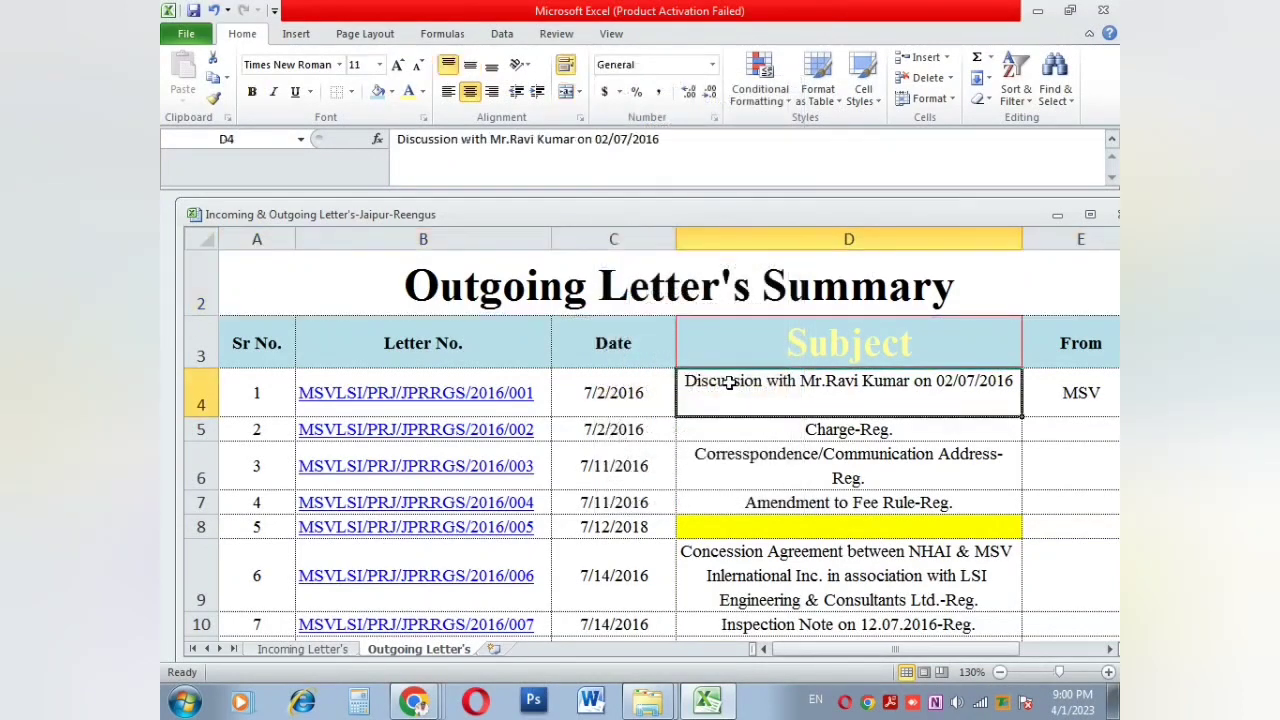
click(617, 65)
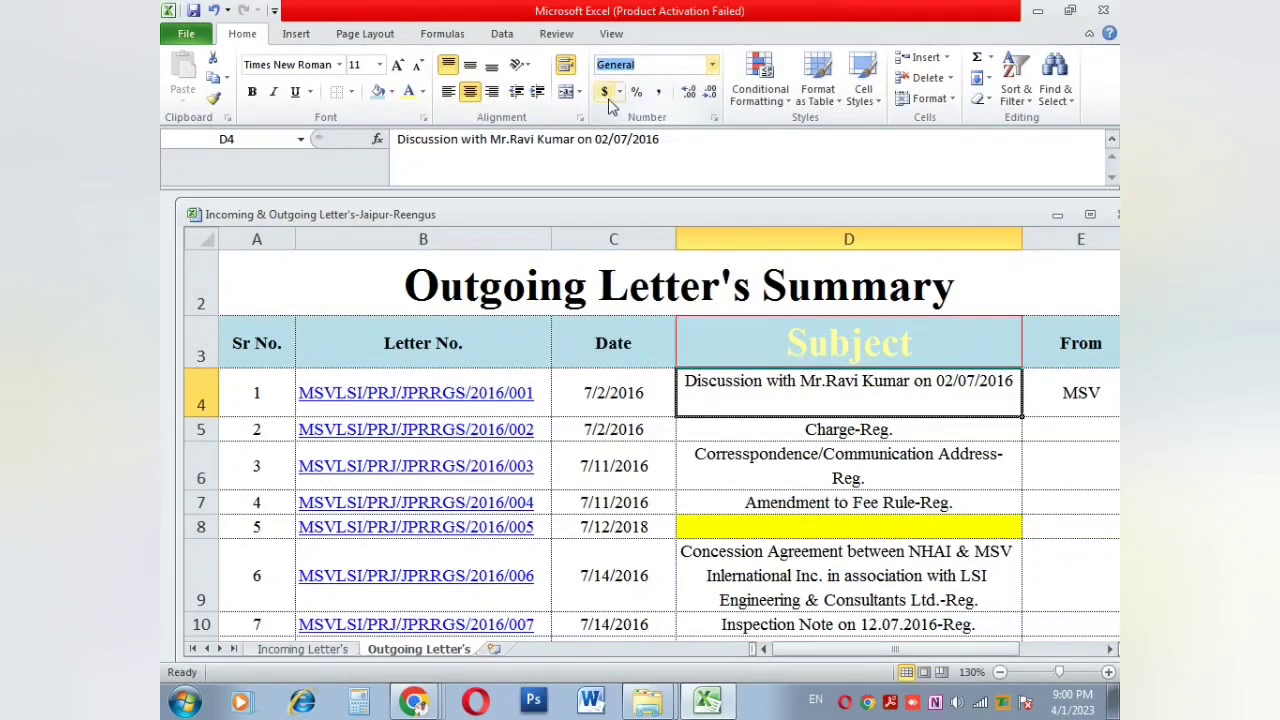
Step: Apply Accounting number format to D4 with the ¥ Chinese (PRC) currency symbol
click(605, 92)
click(621, 95)
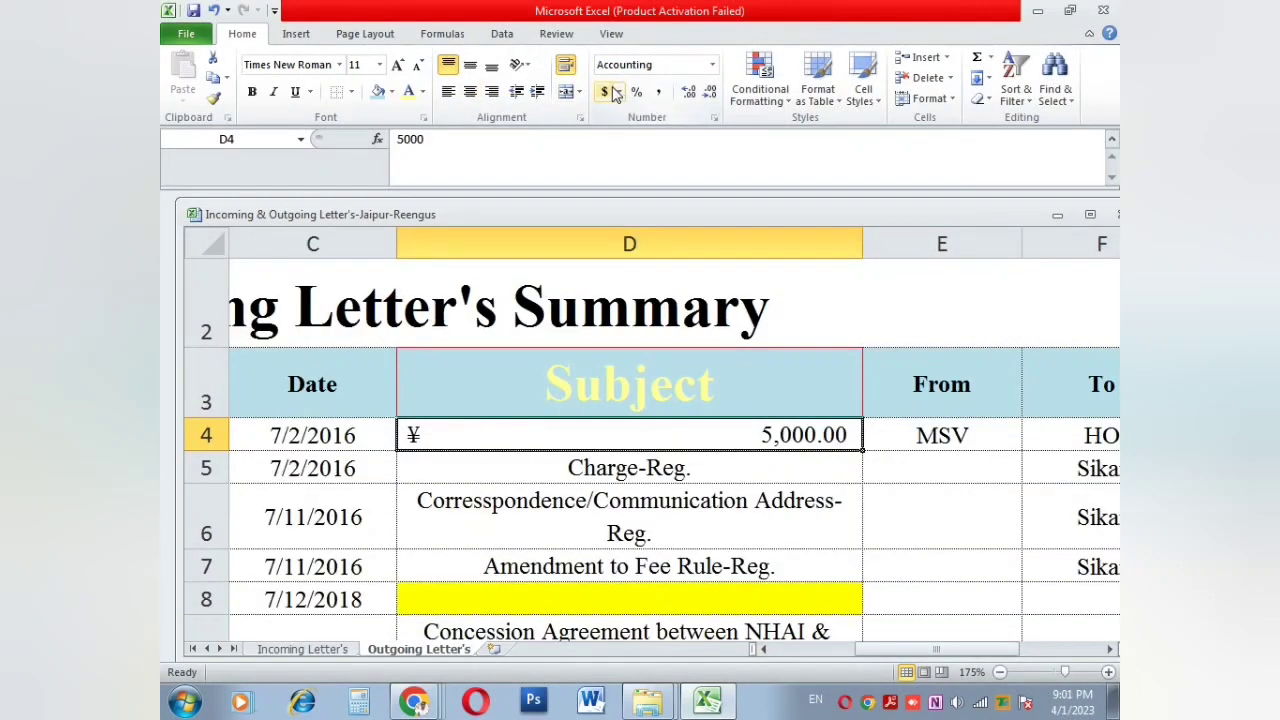
click(621, 93)
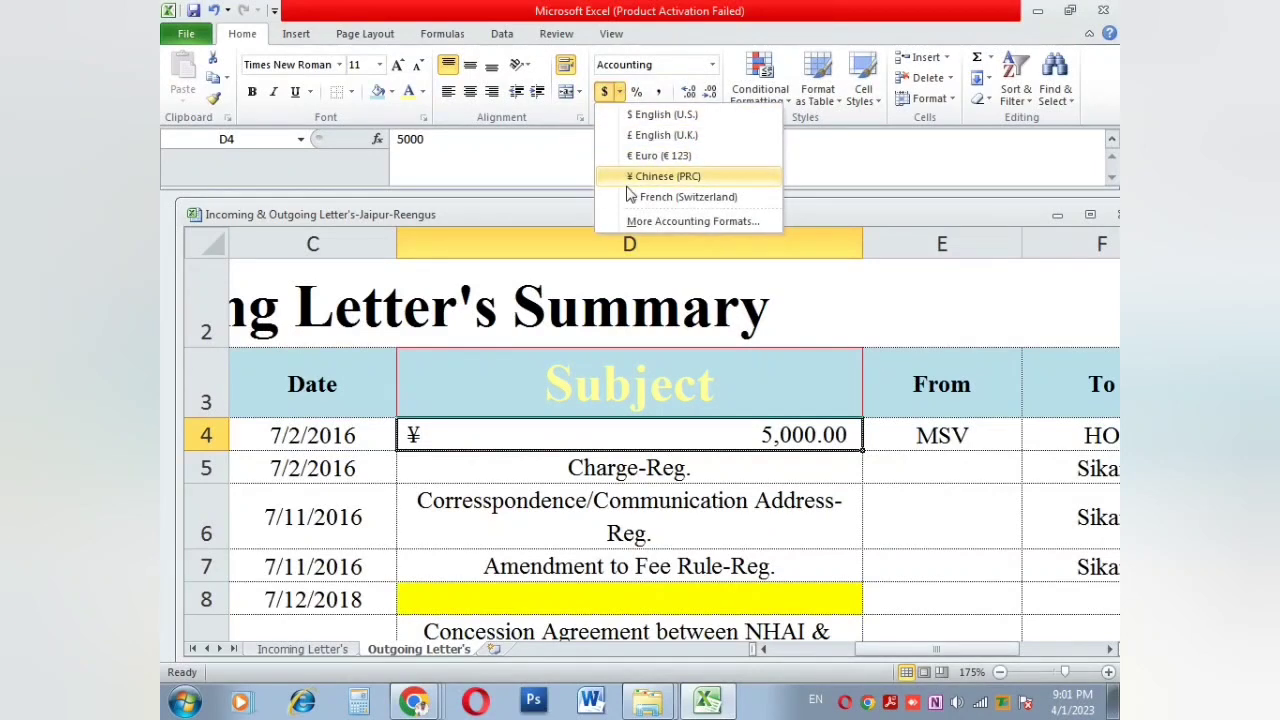
click(676, 65)
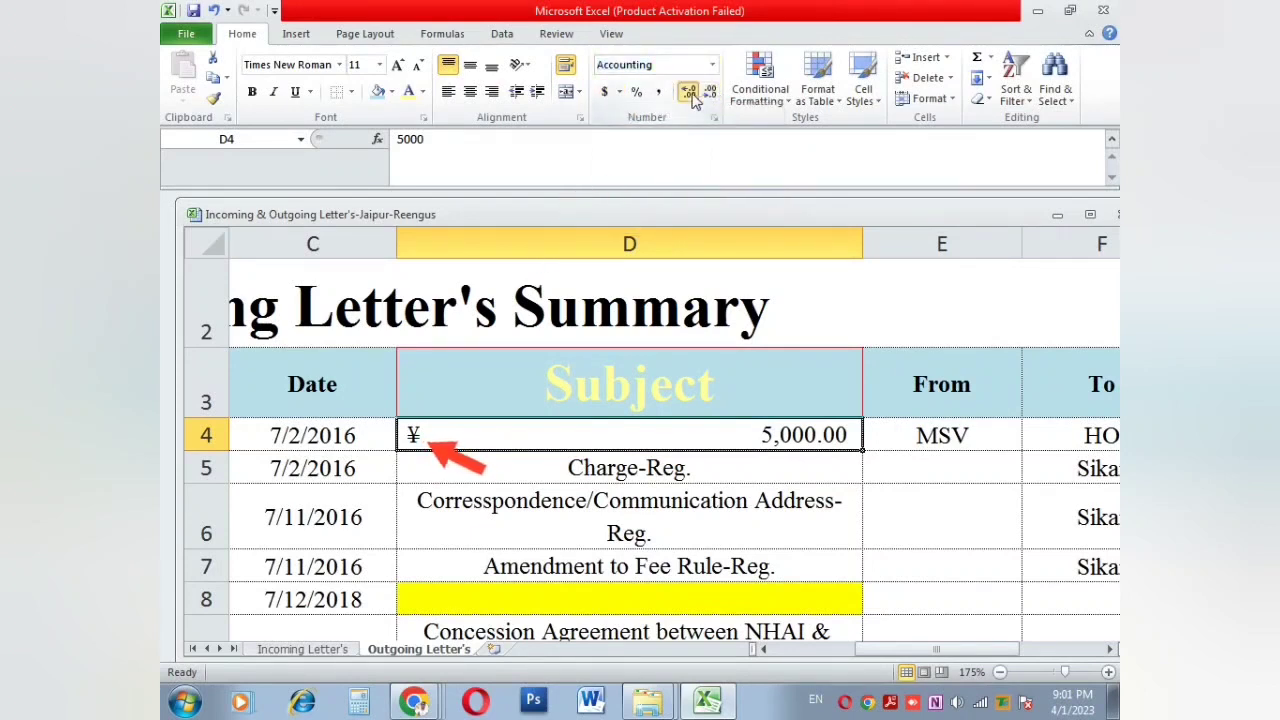
Step: Adjust D4's decimal places until it shows ¥ 5,000 with no decimals
click(689, 92)
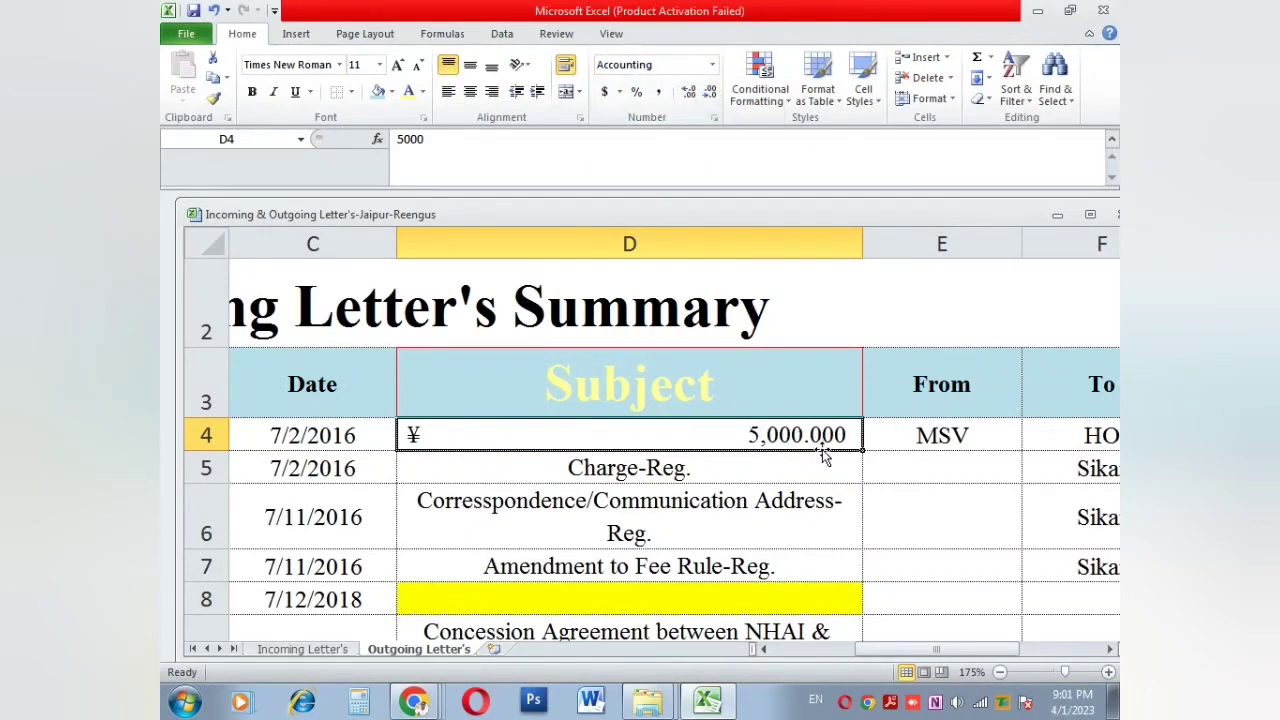
click(711, 95)
click(711, 95)
click(711, 95)
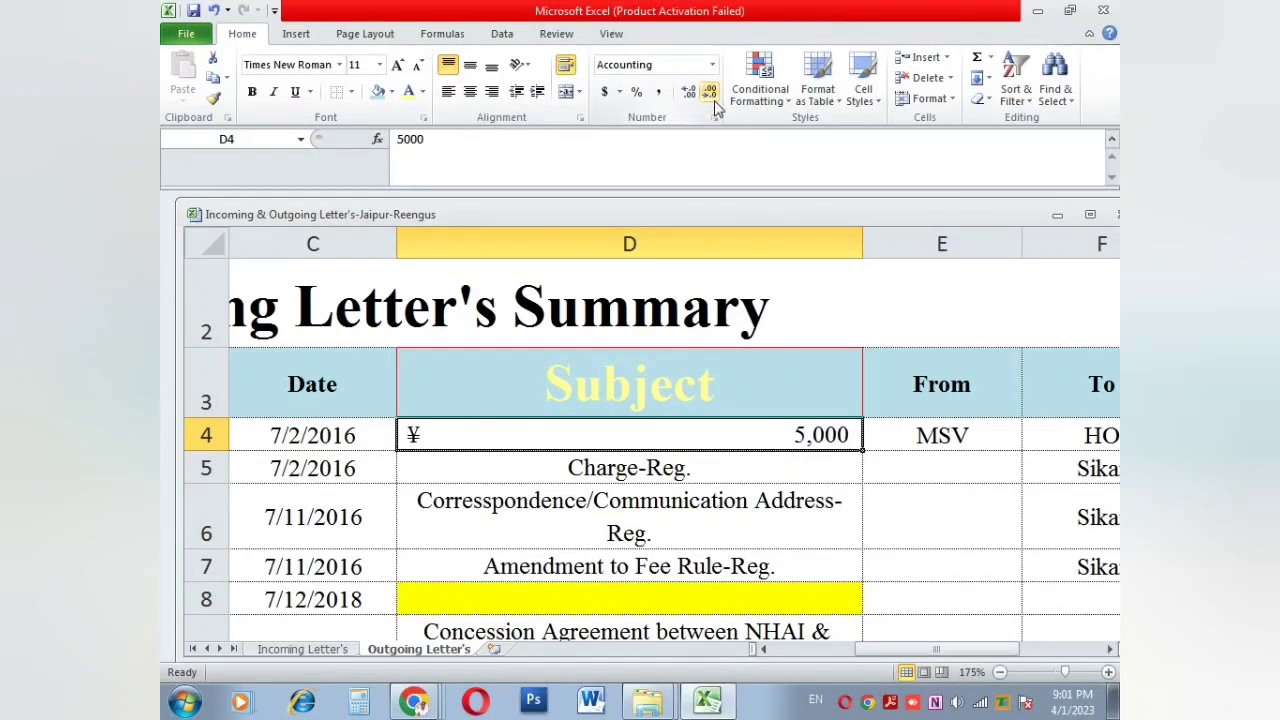
click(689, 93)
click(689, 93)
click(689, 93)
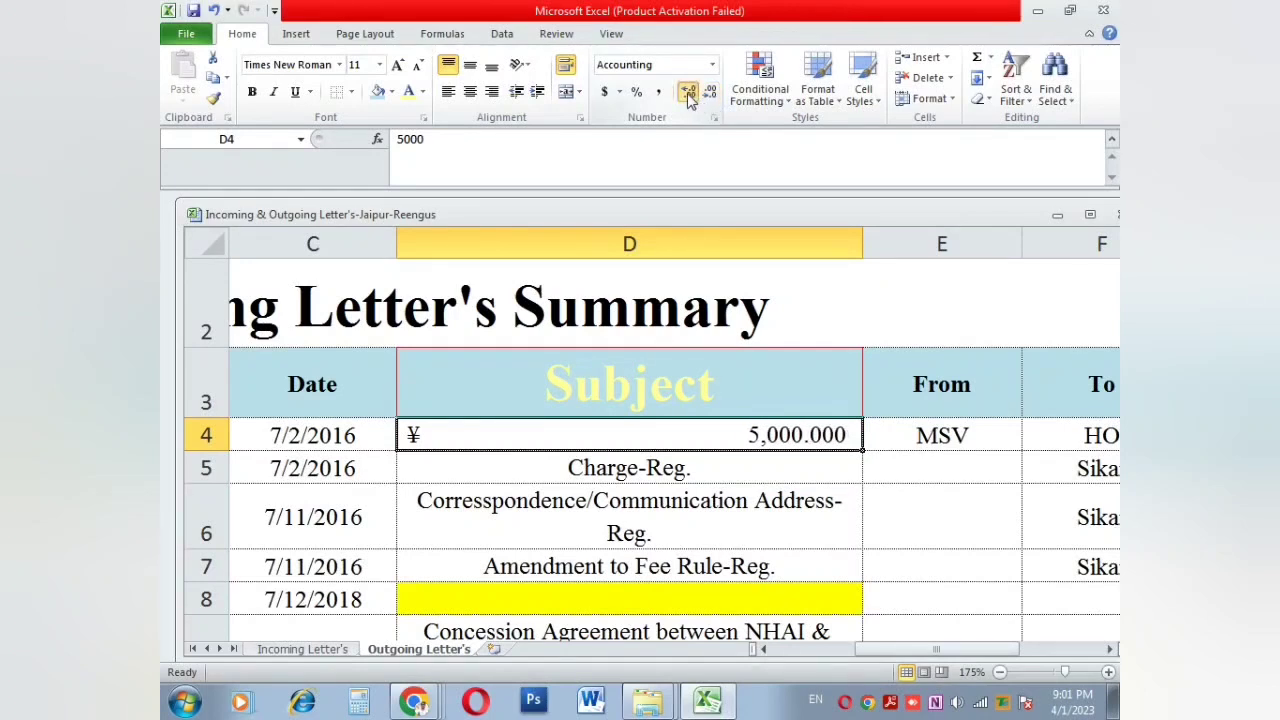
click(689, 93)
click(689, 93)
click(689, 93)
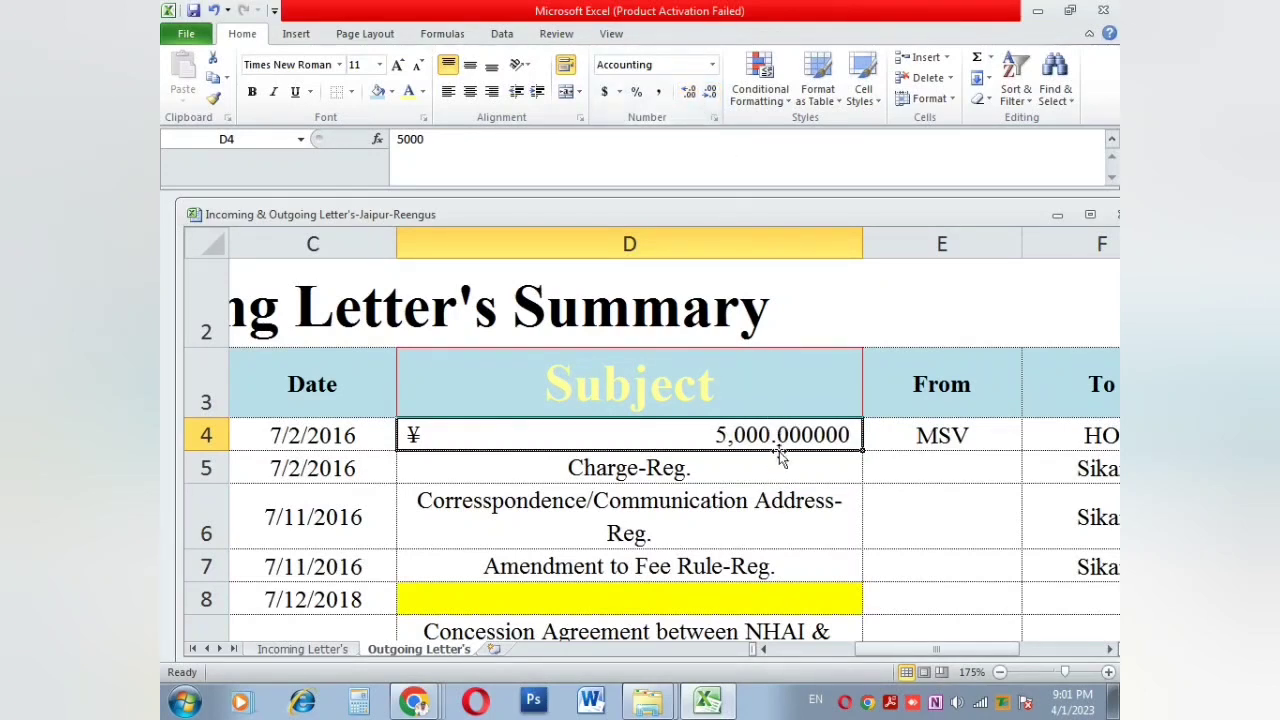
click(711, 94)
click(711, 94)
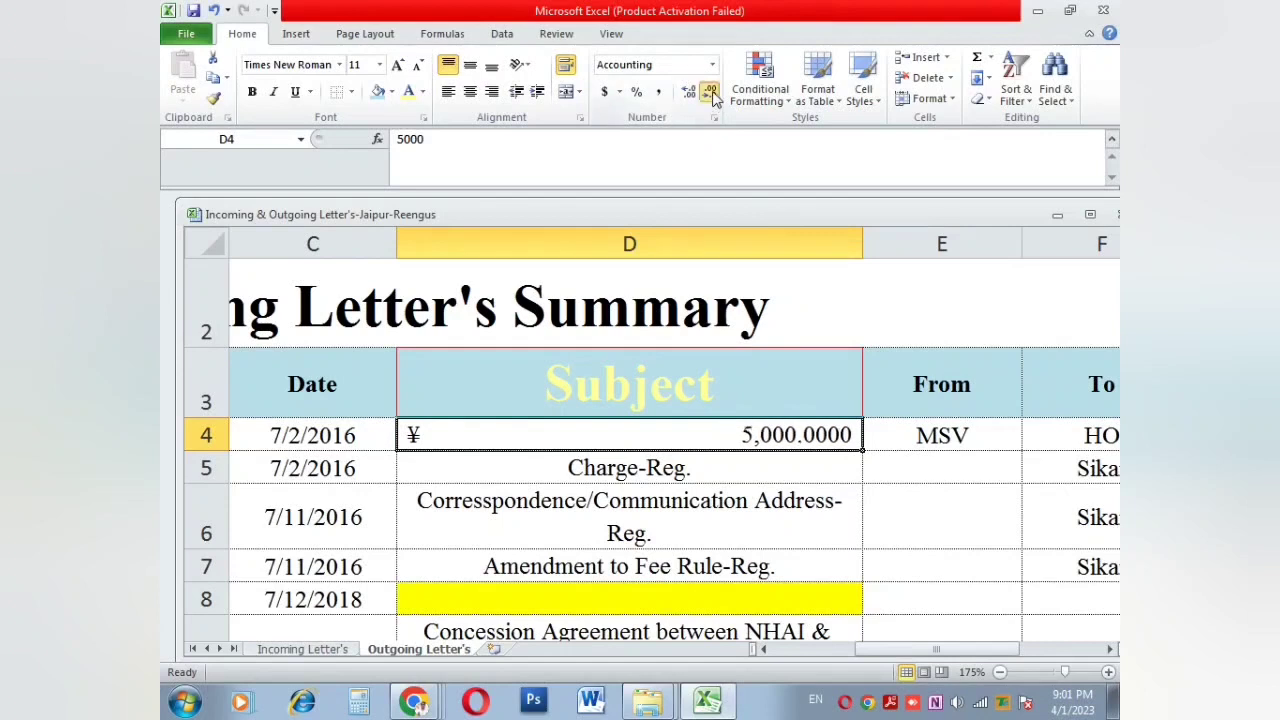
click(711, 94)
click(711, 94)
click(711, 94)
click(711, 94)
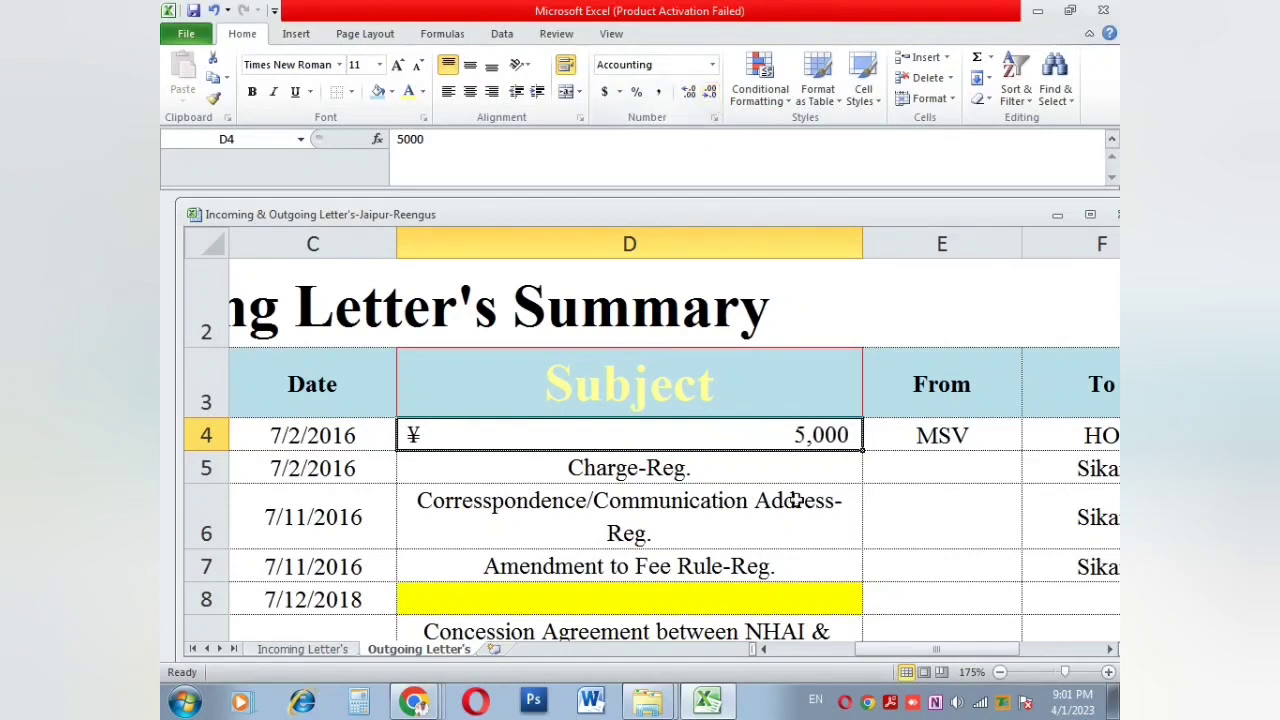
click(776, 468)
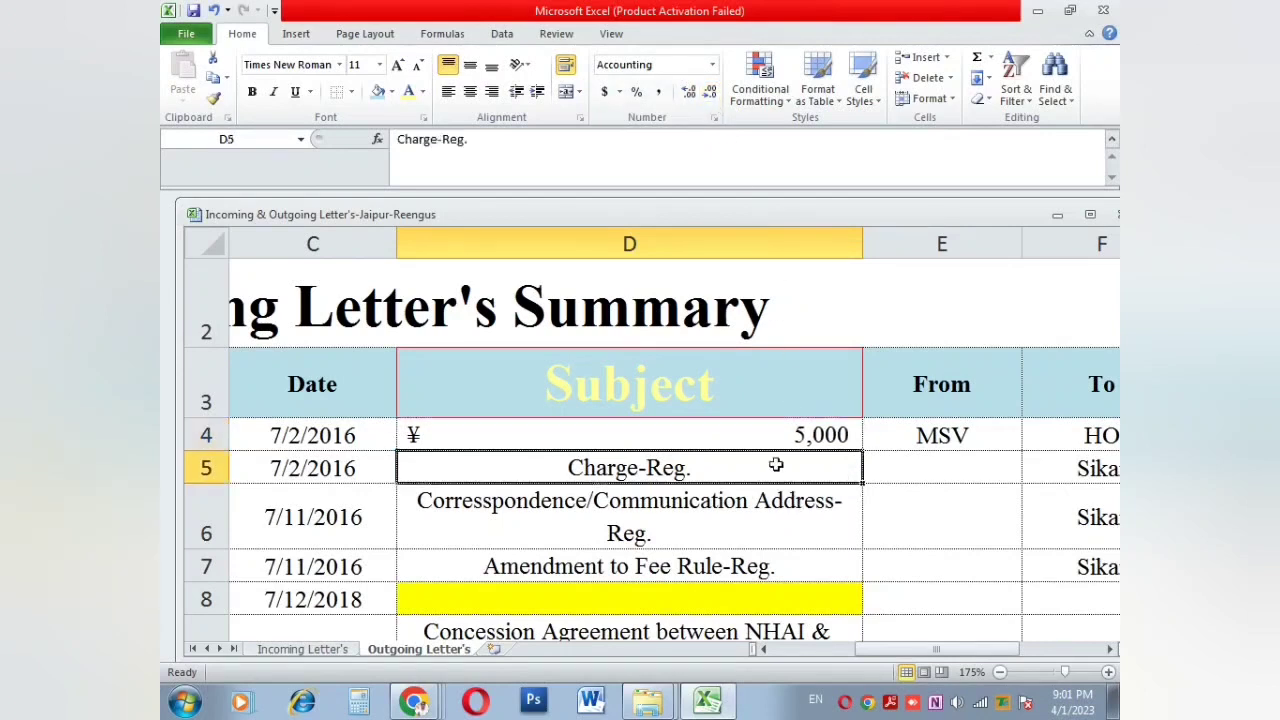
click(764, 102)
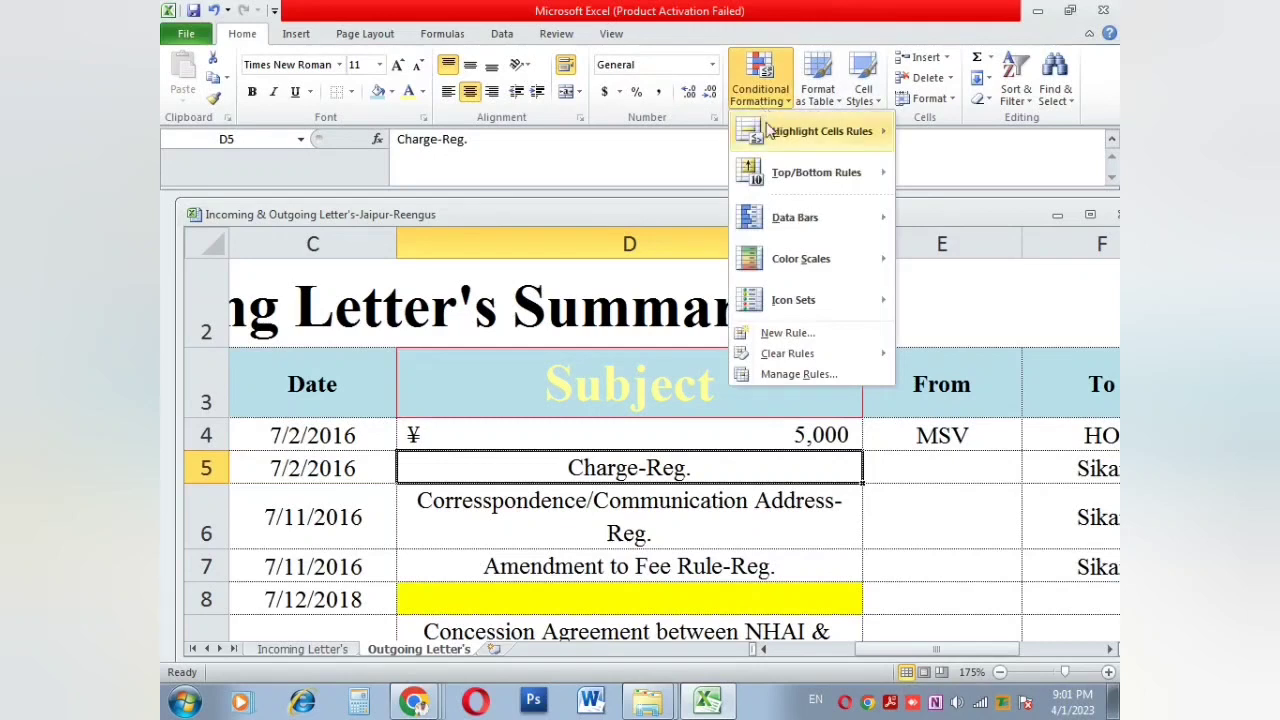
mouse_move(777, 146)
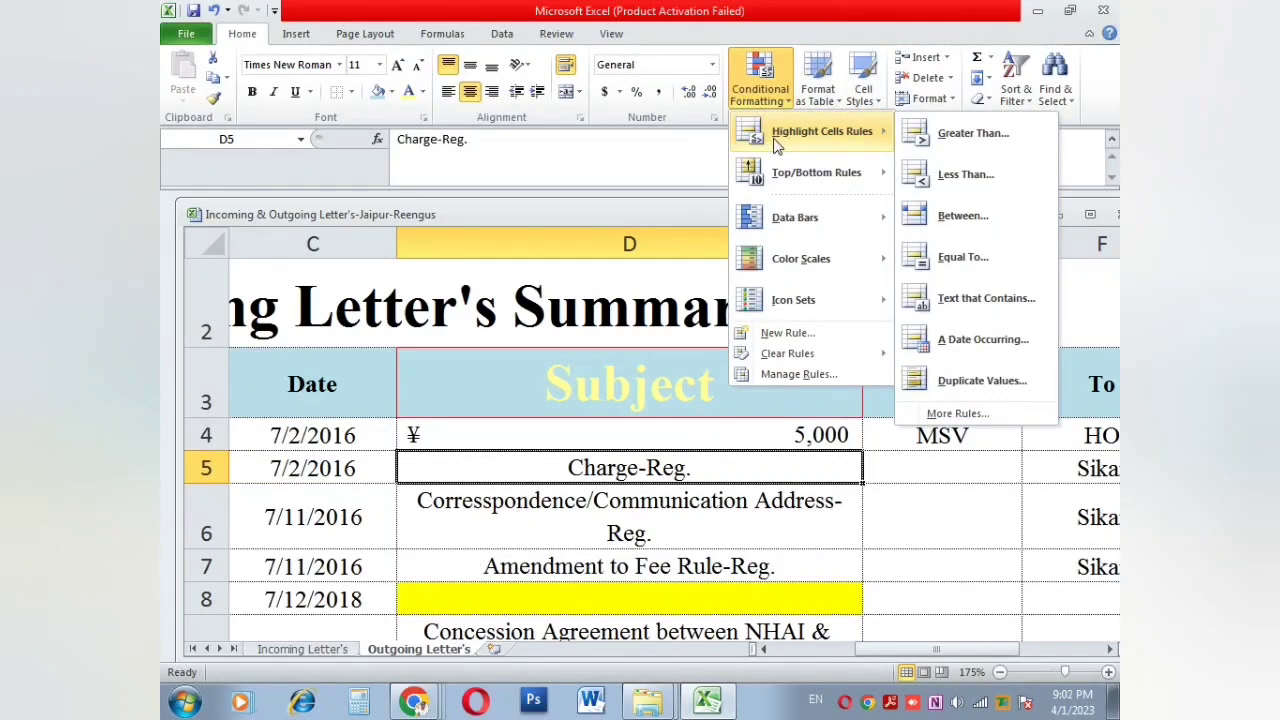
mouse_move(779, 219)
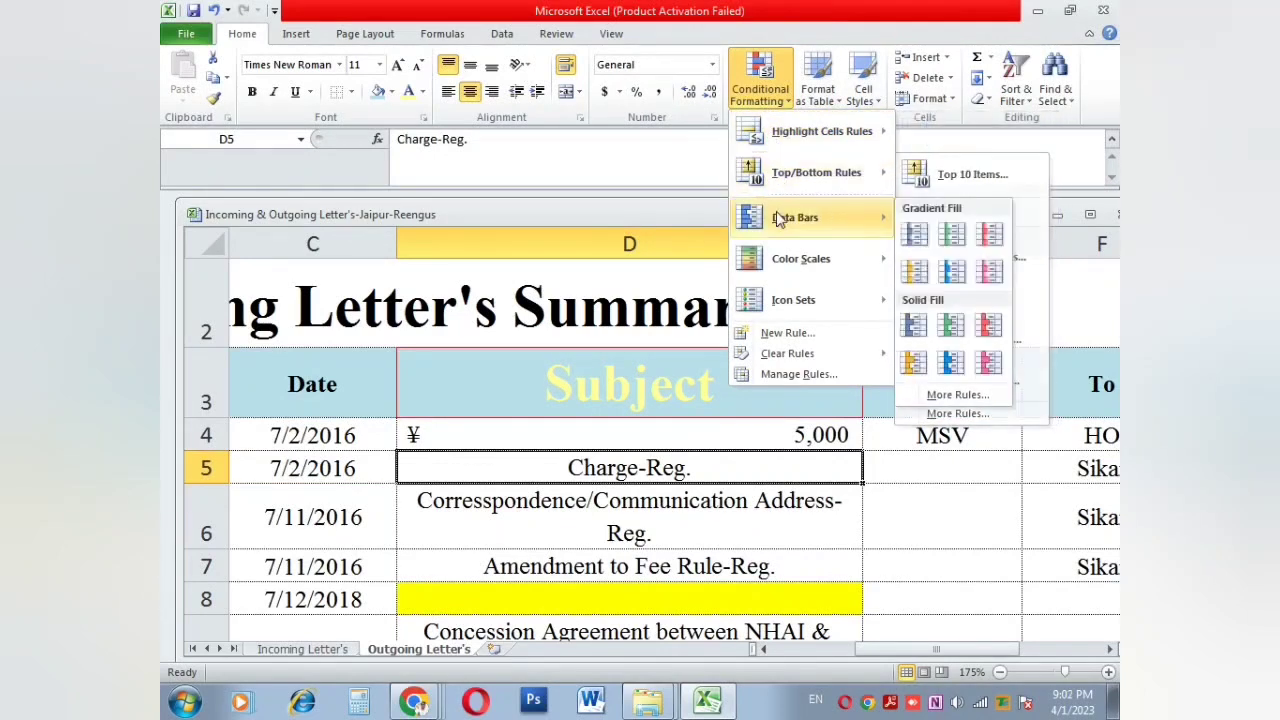
click(951, 234)
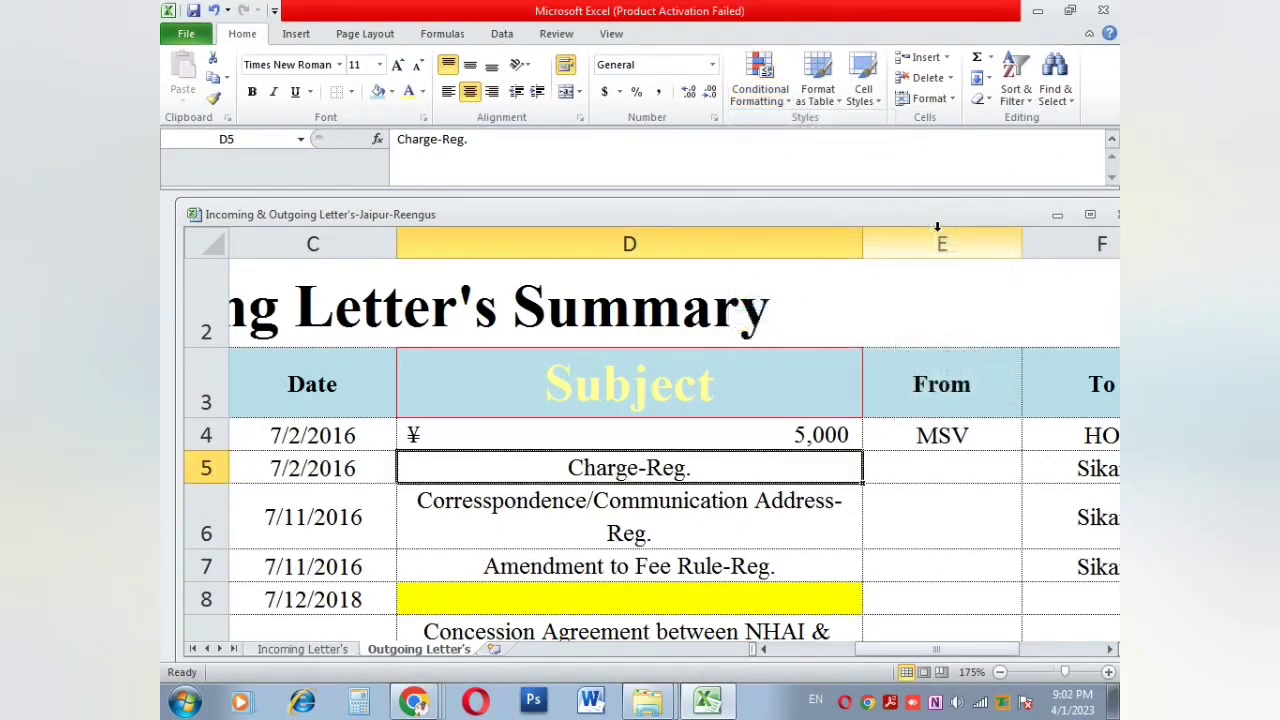
click(755, 95)
click(790, 333)
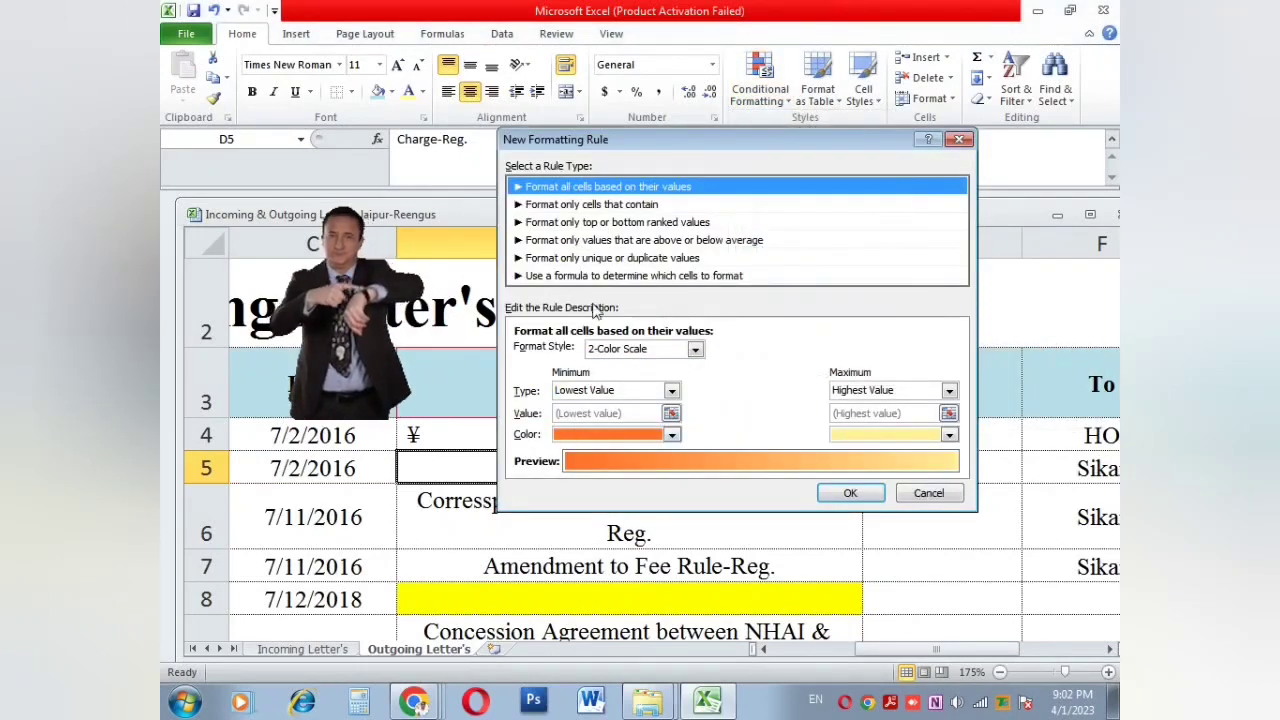
click(634, 275)
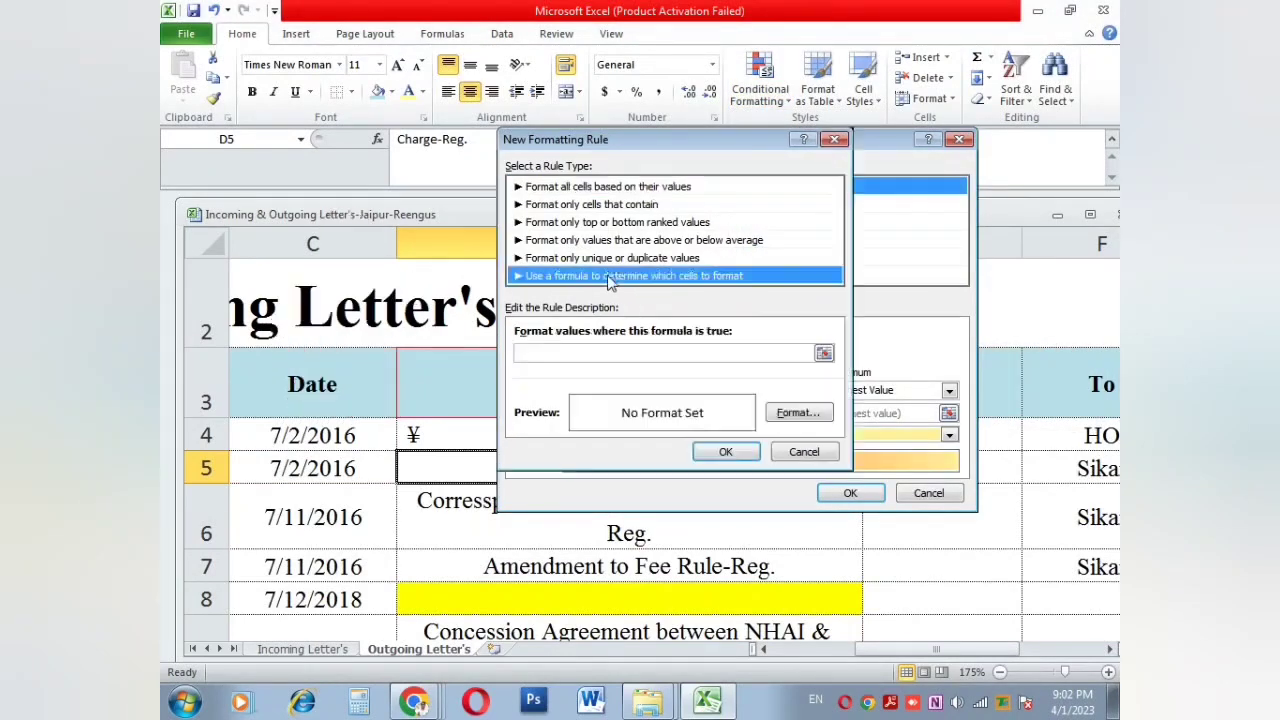
click(801, 451)
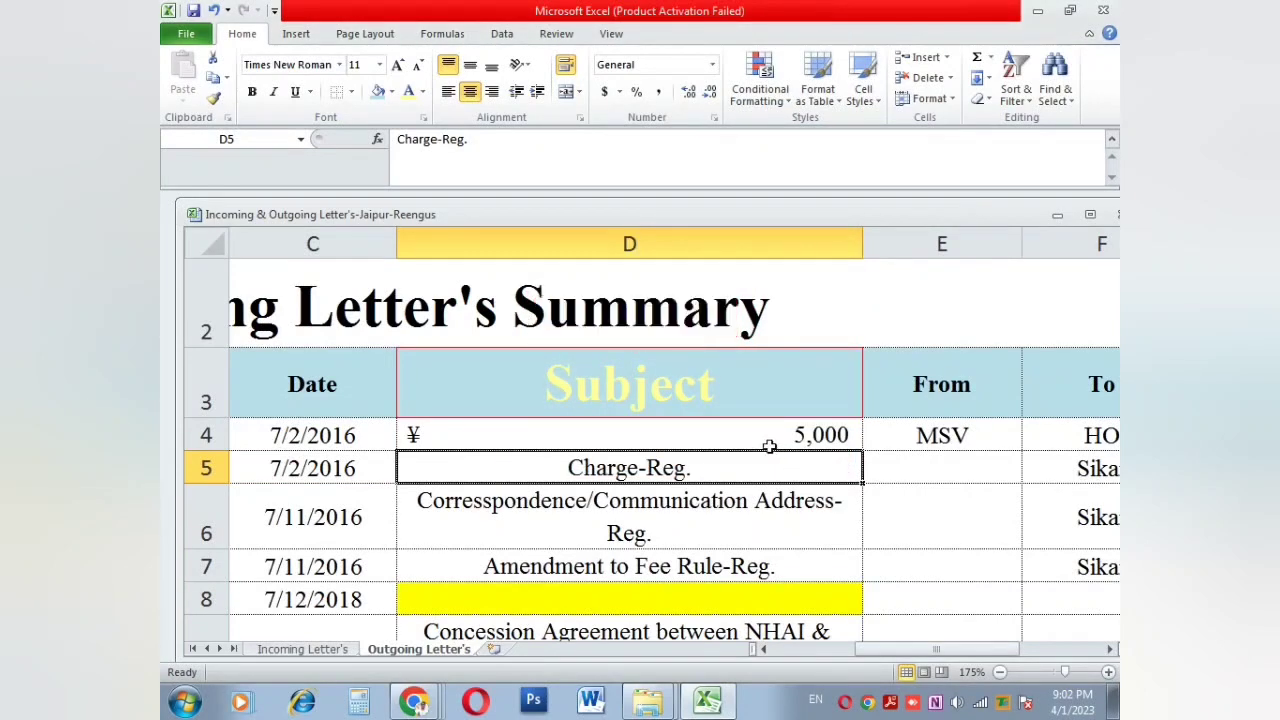
Step: Convert the letter list at D4 into a table with a light blue style
click(769, 446)
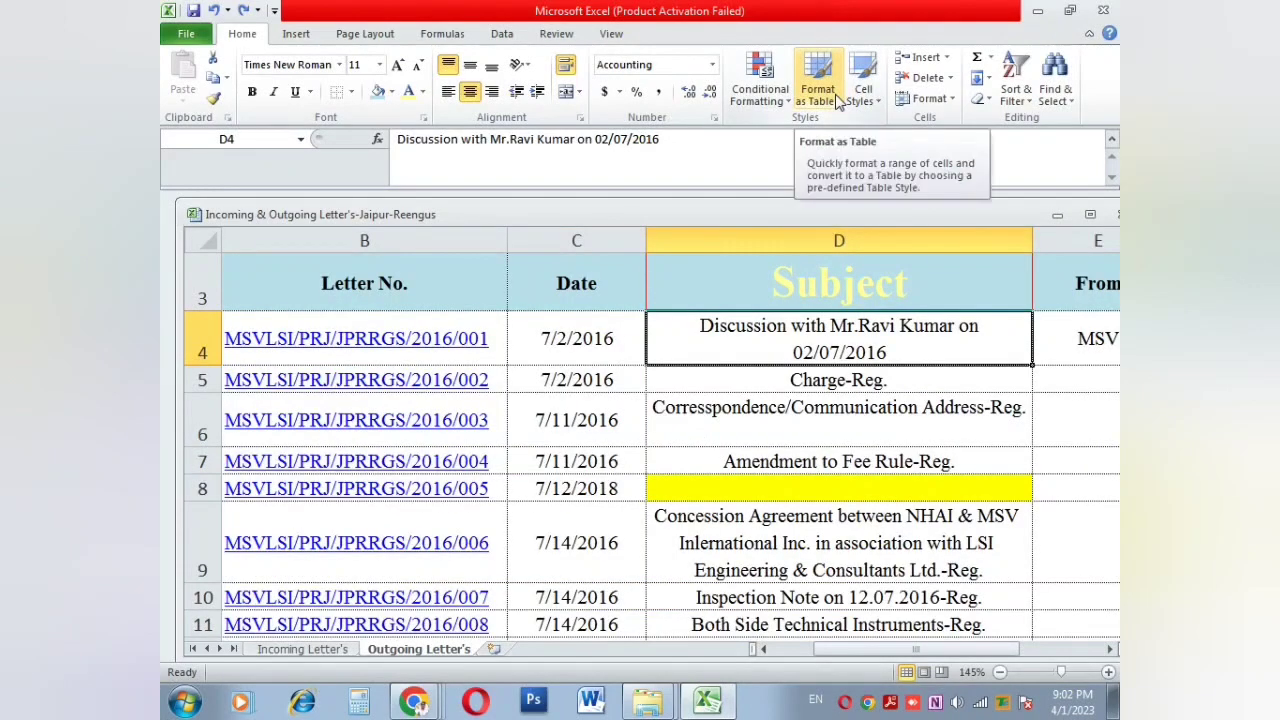
click(837, 103)
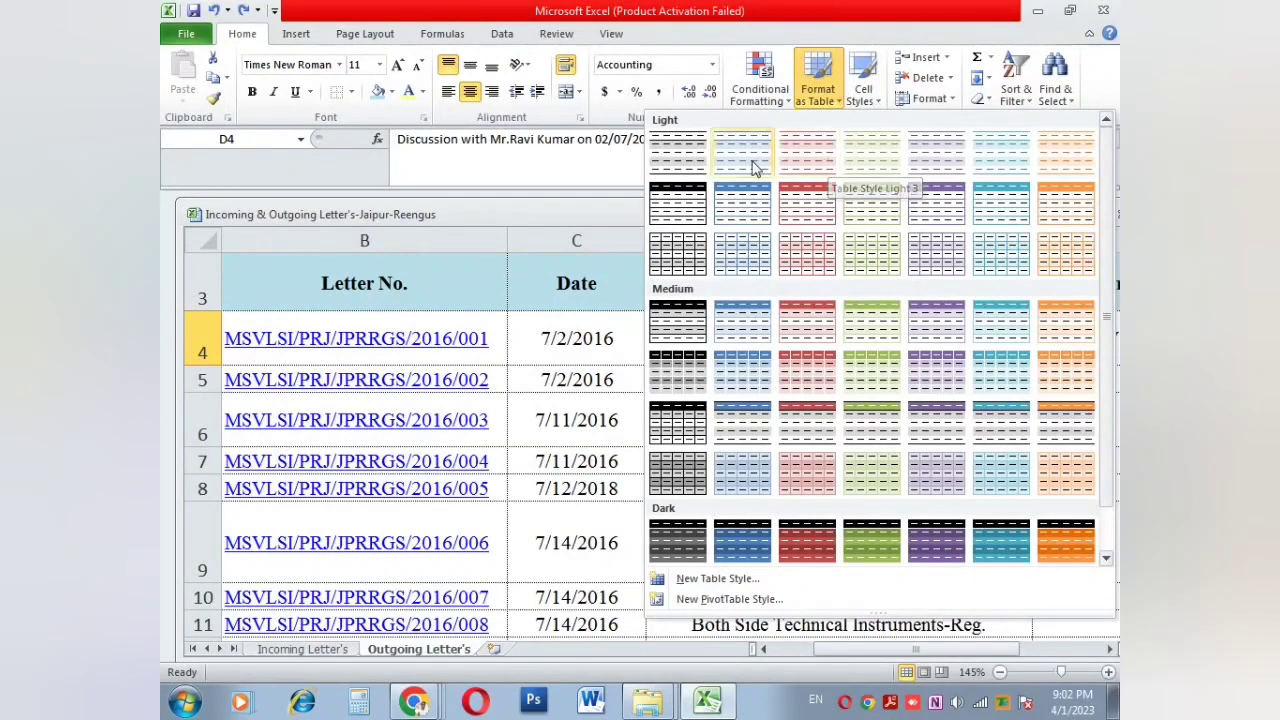
click(744, 211)
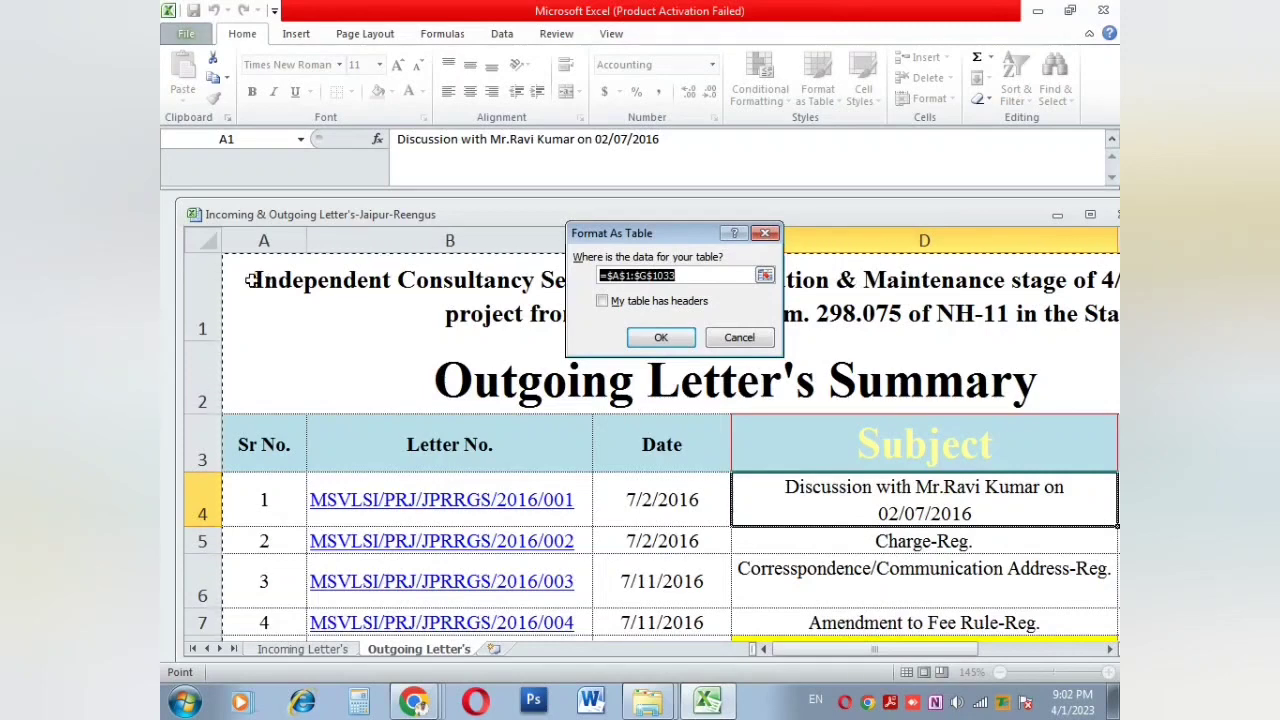
click(661, 337)
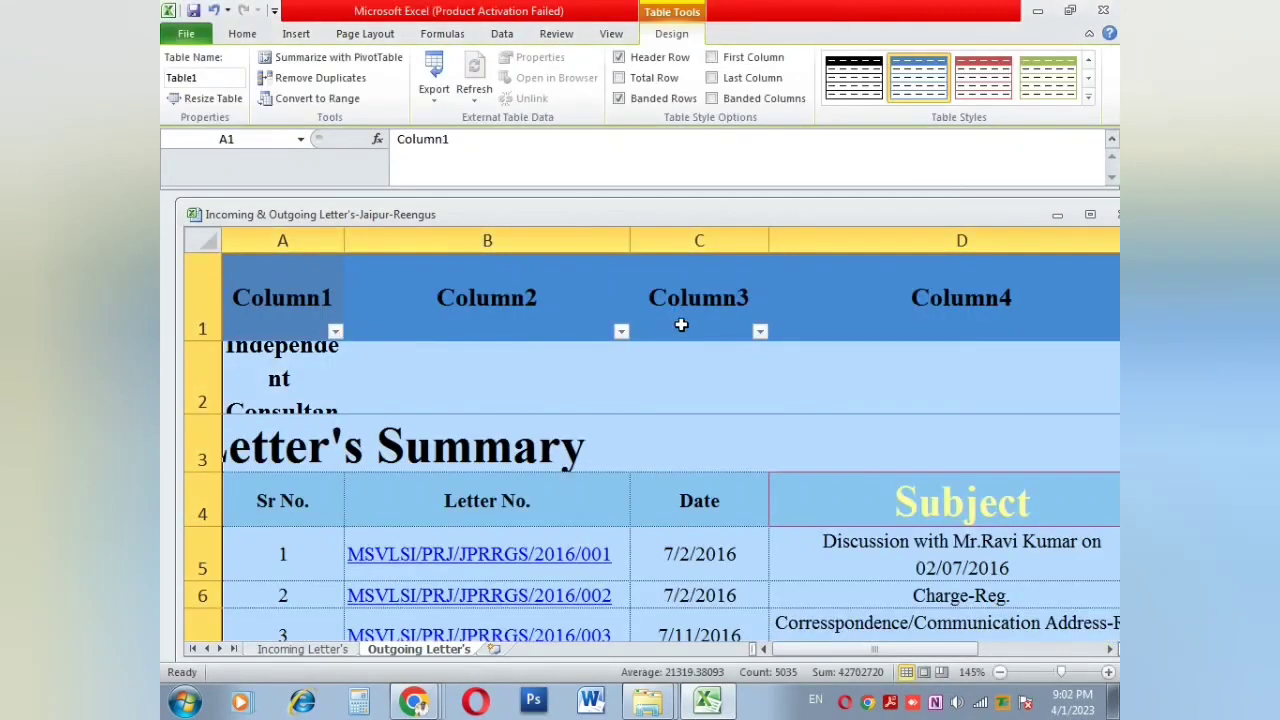
click(725, 451)
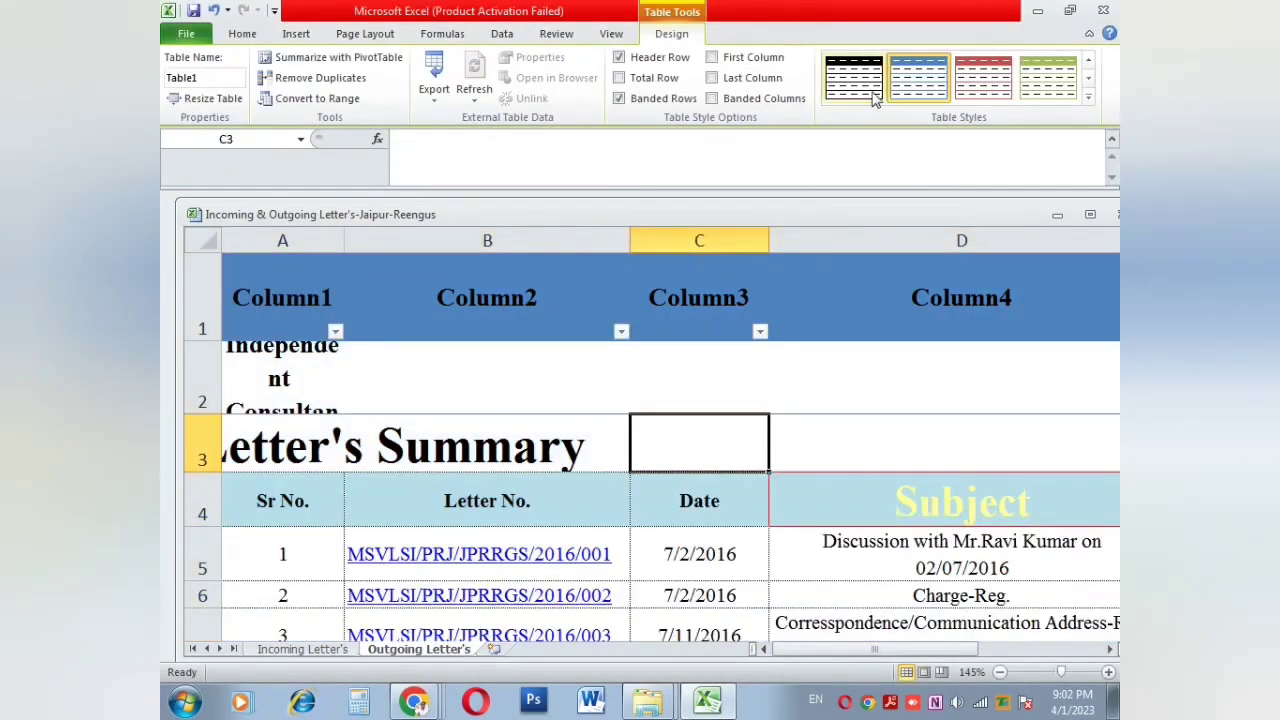
Step: Restyle the table with the orange Medium table style
click(1088, 78)
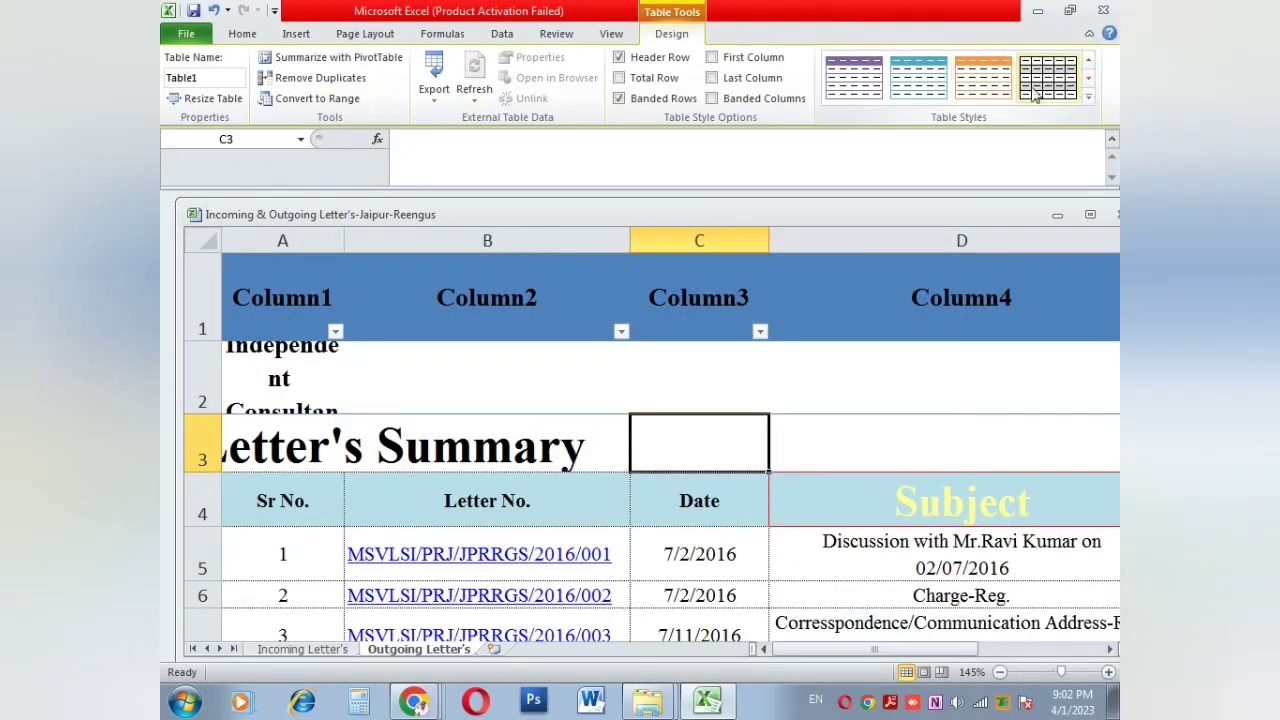
click(1088, 96)
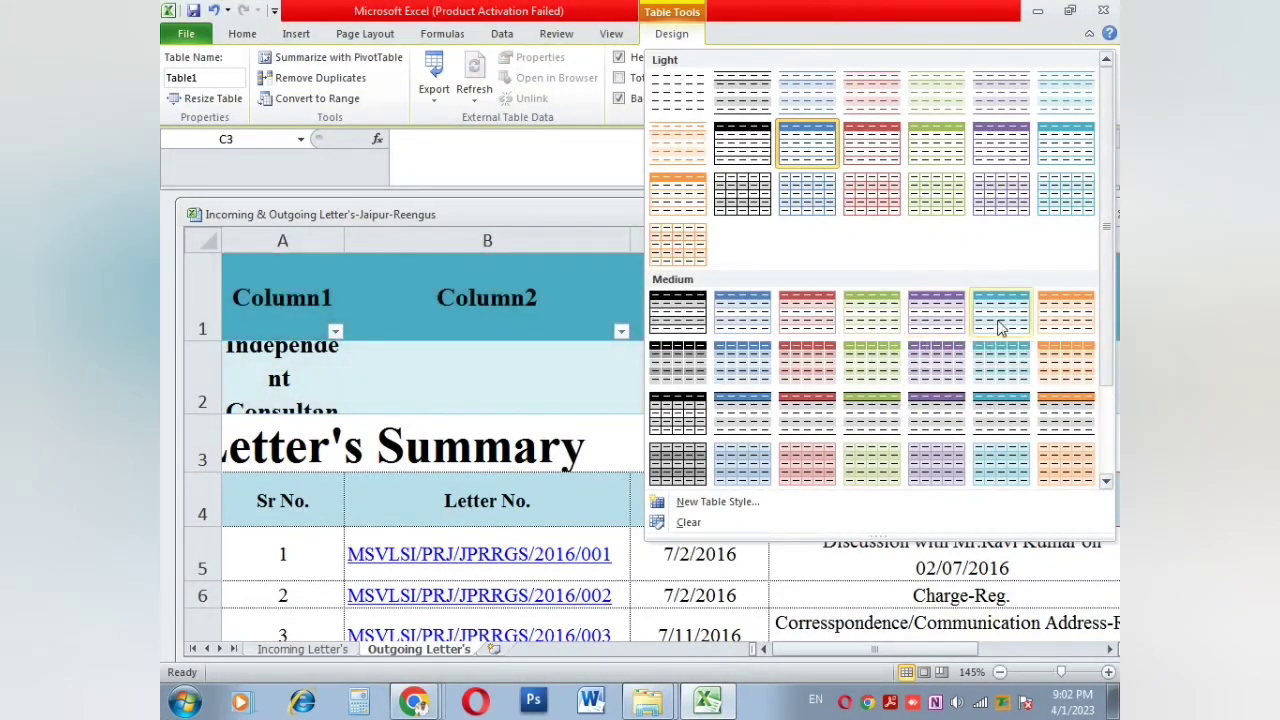
click(1065, 326)
click(772, 513)
Step: Undo the orange style and the table conversion with Ctrl+Z
scroll(772, 505, down, 4)
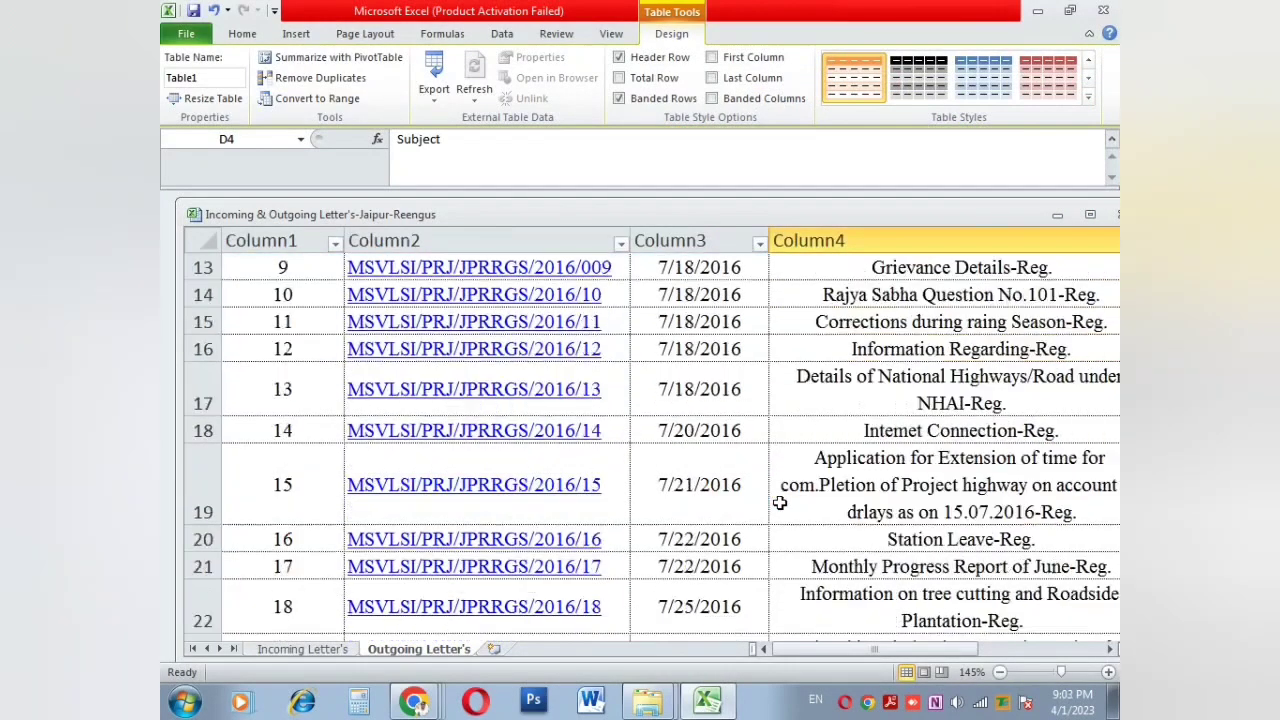
scroll(775, 500, up, 4)
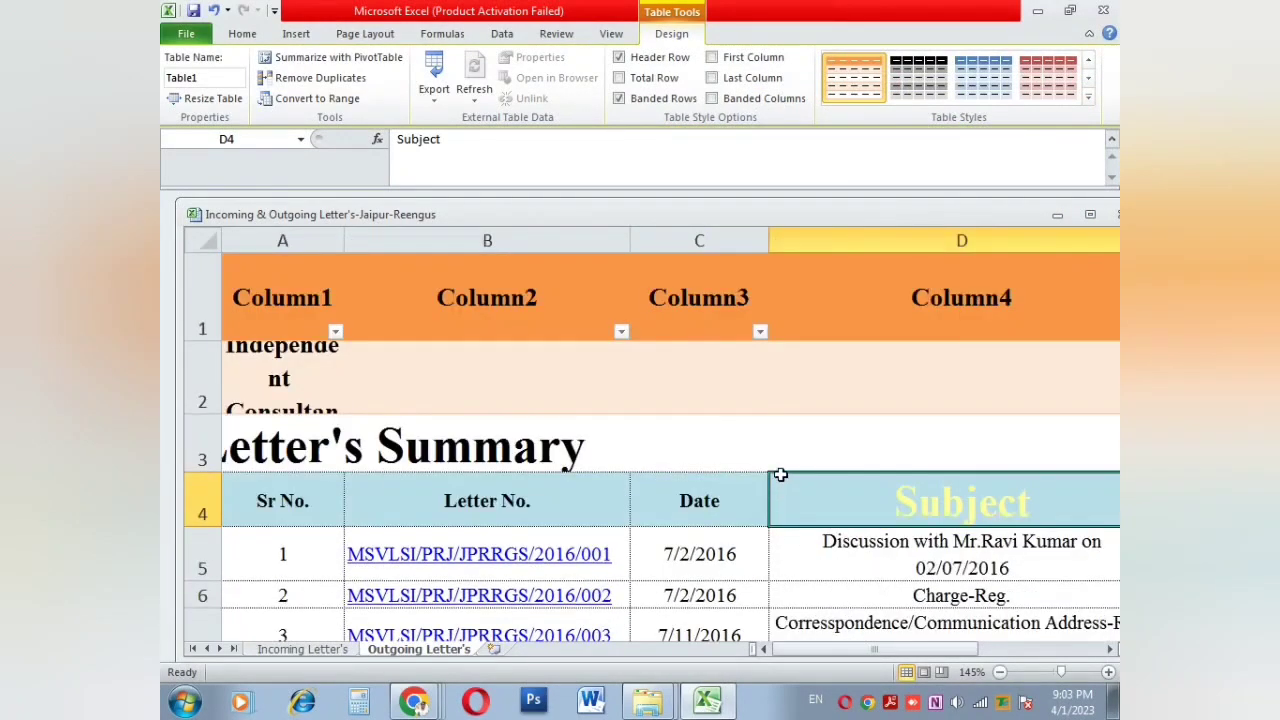
key(ctrl+z)
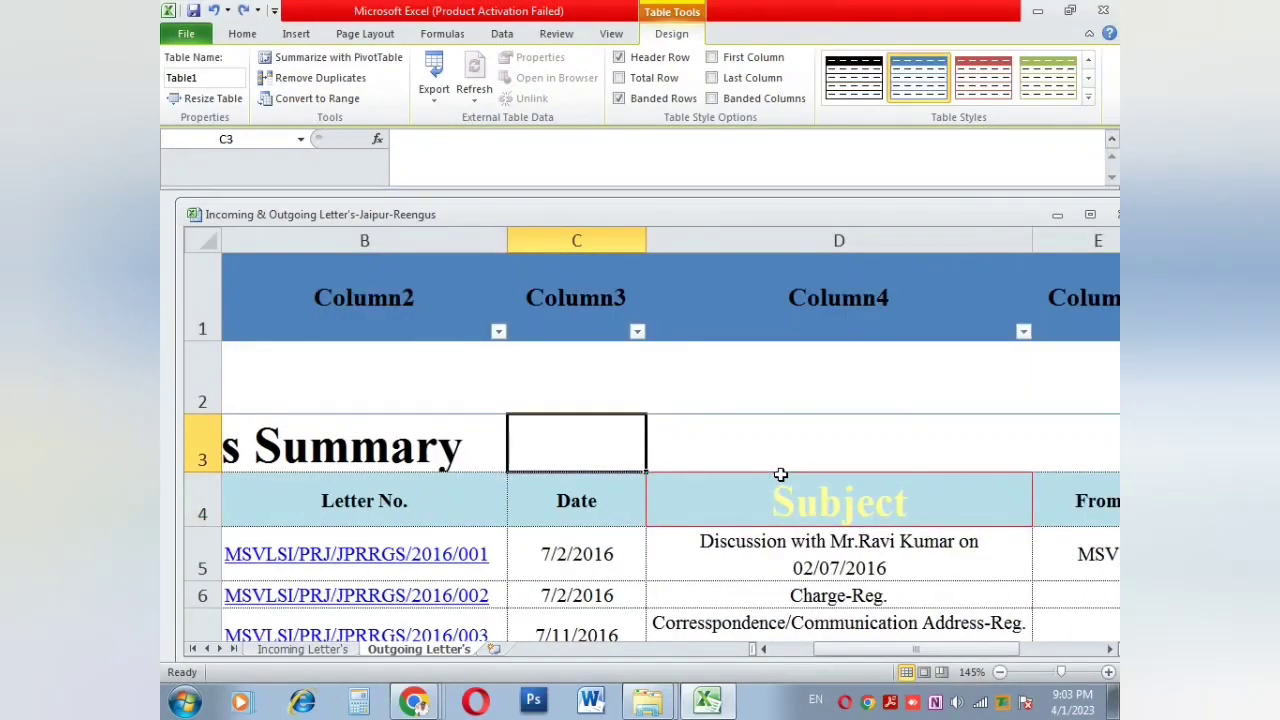
click(774, 460)
key(ctrl+z)
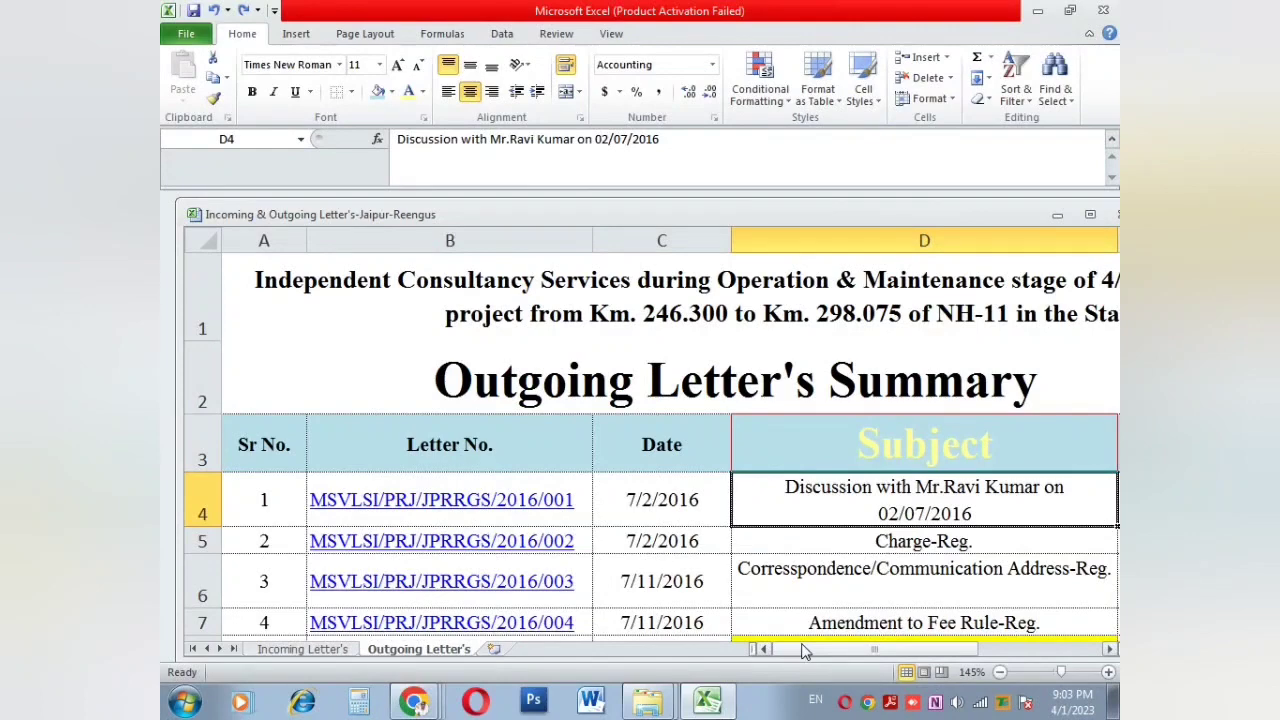
drag(805, 651, 865, 648)
scroll(835, 487, down, 1)
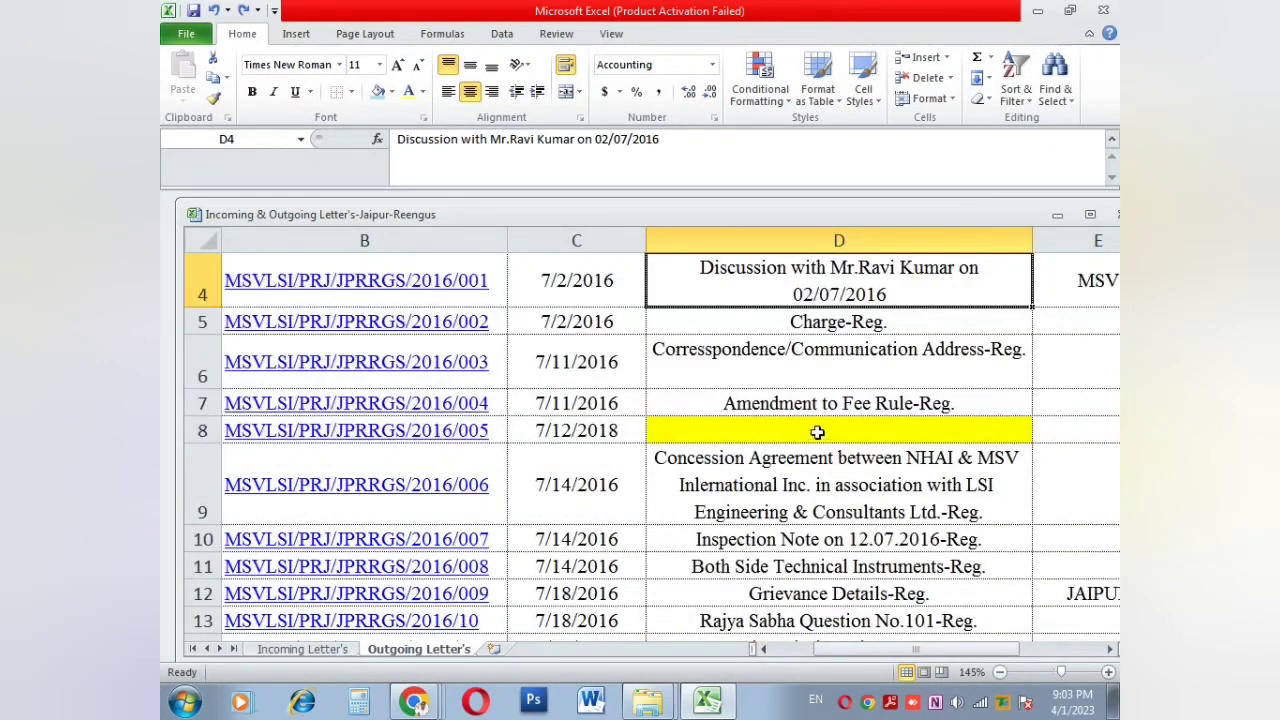
scroll(817, 431, up, 1)
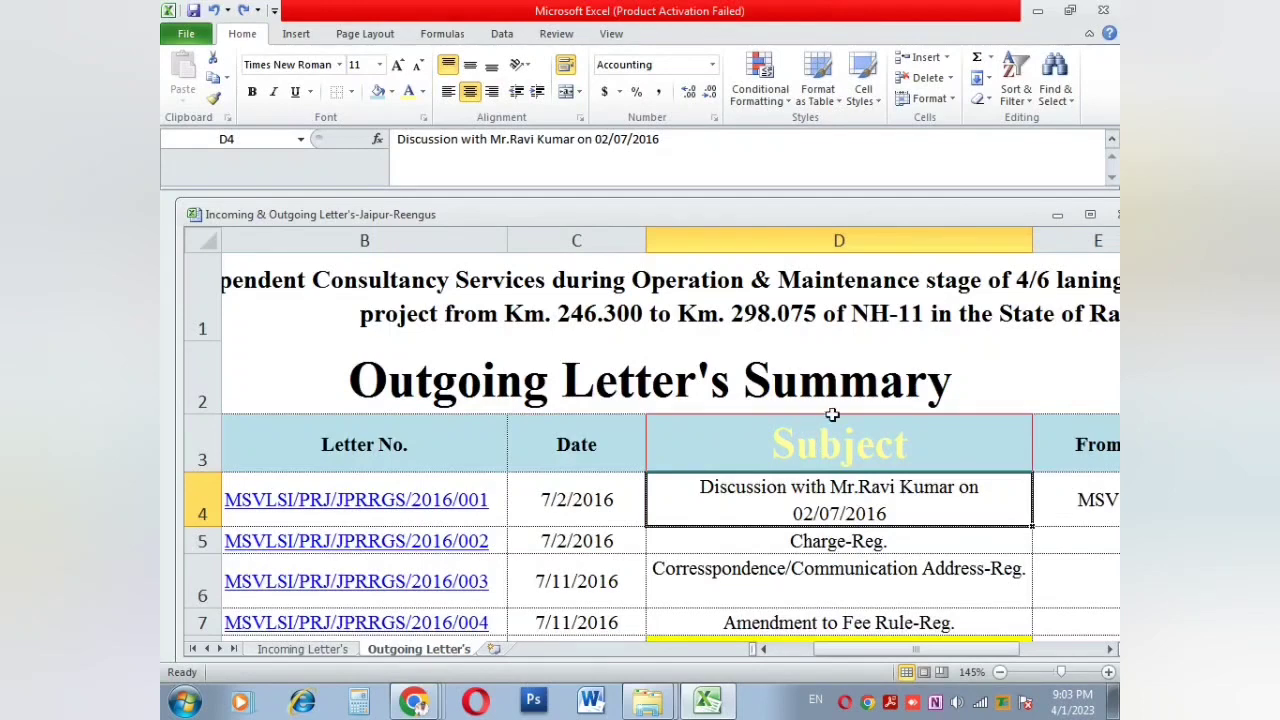
click(860, 98)
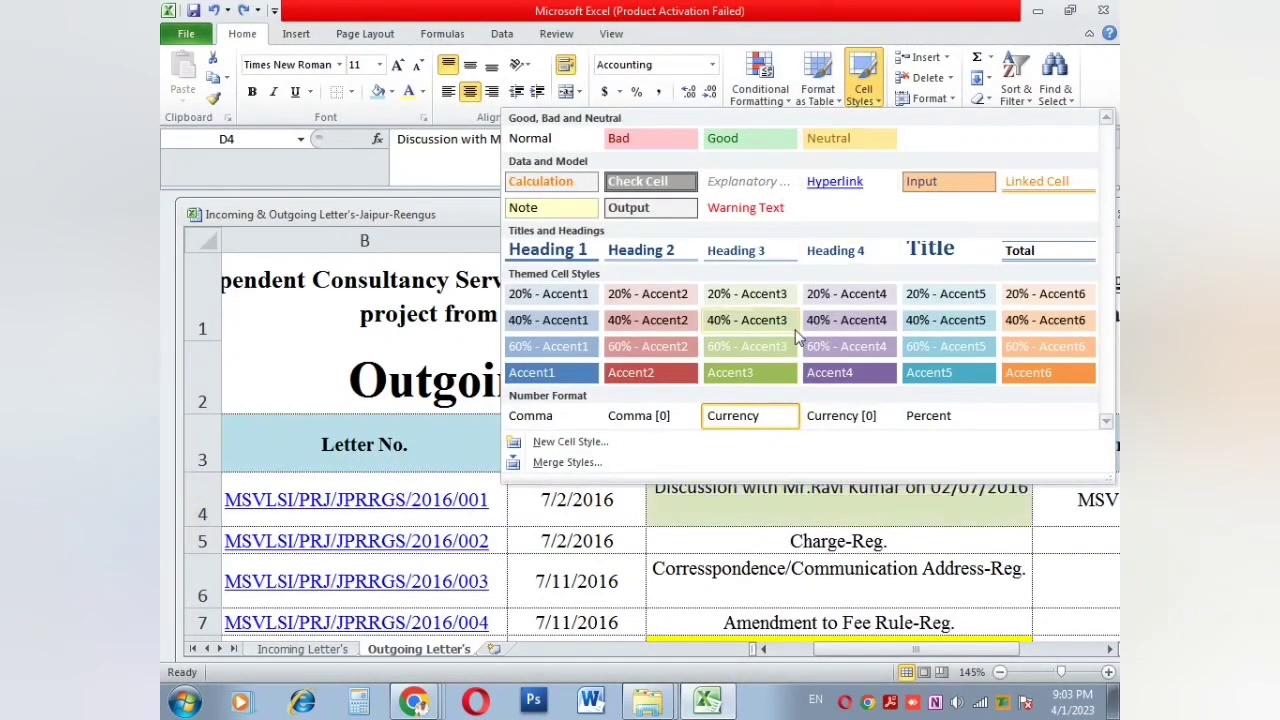
click(735, 567)
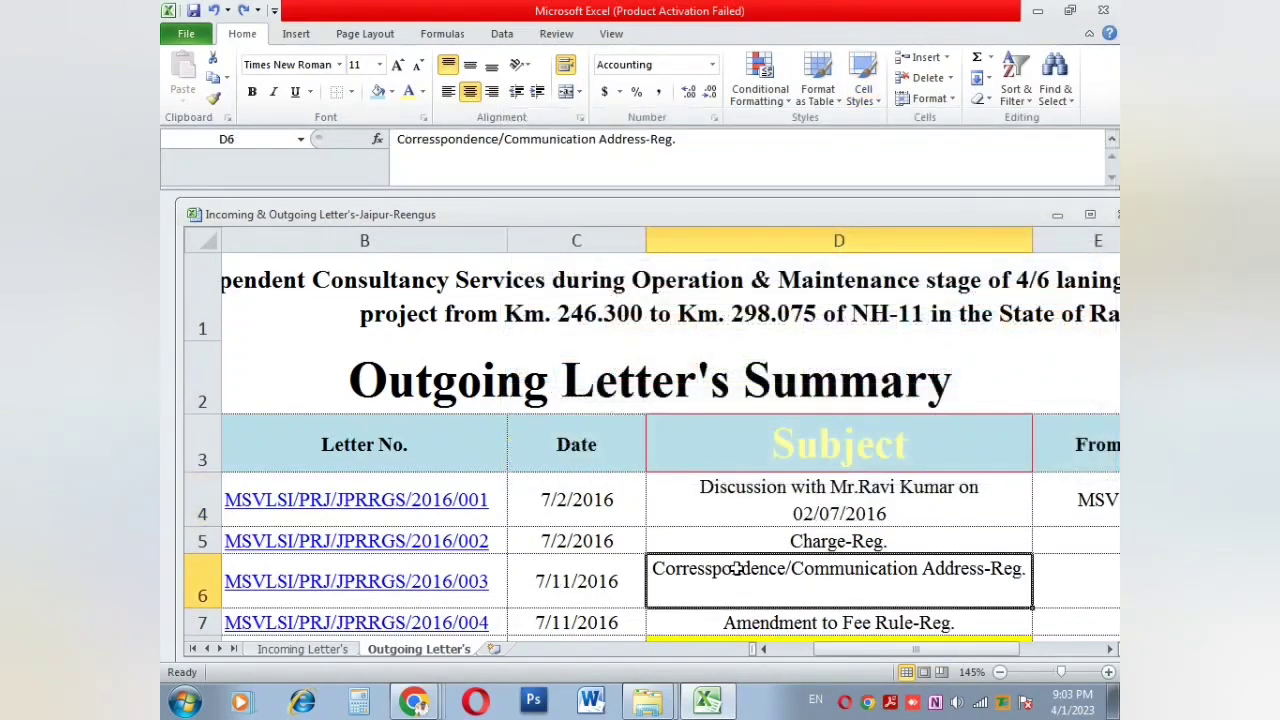
click(860, 90)
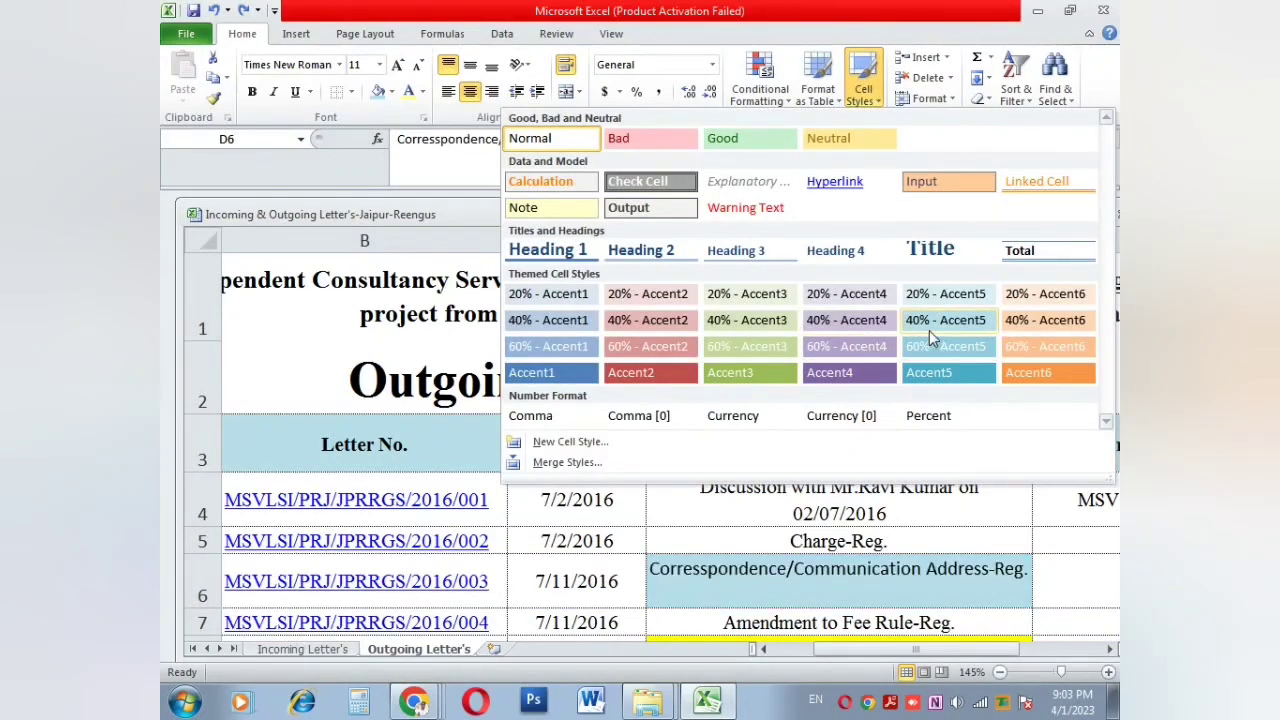
click(833, 502)
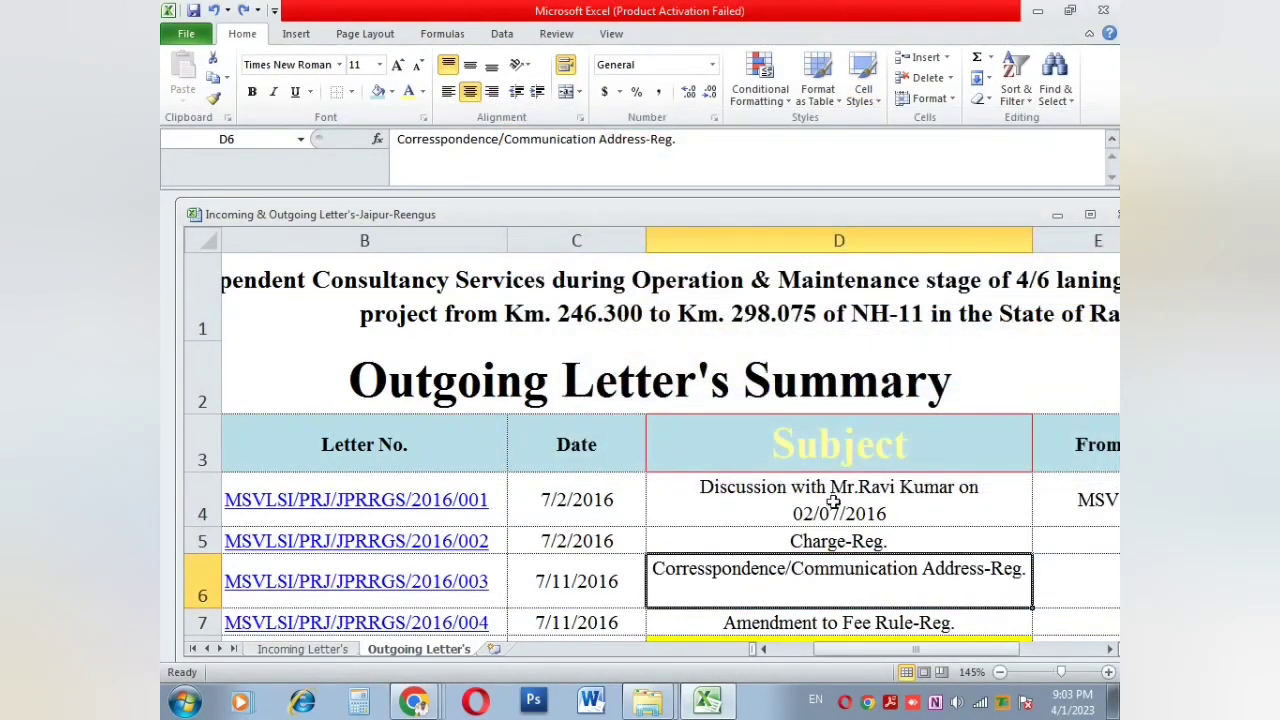
click(936, 64)
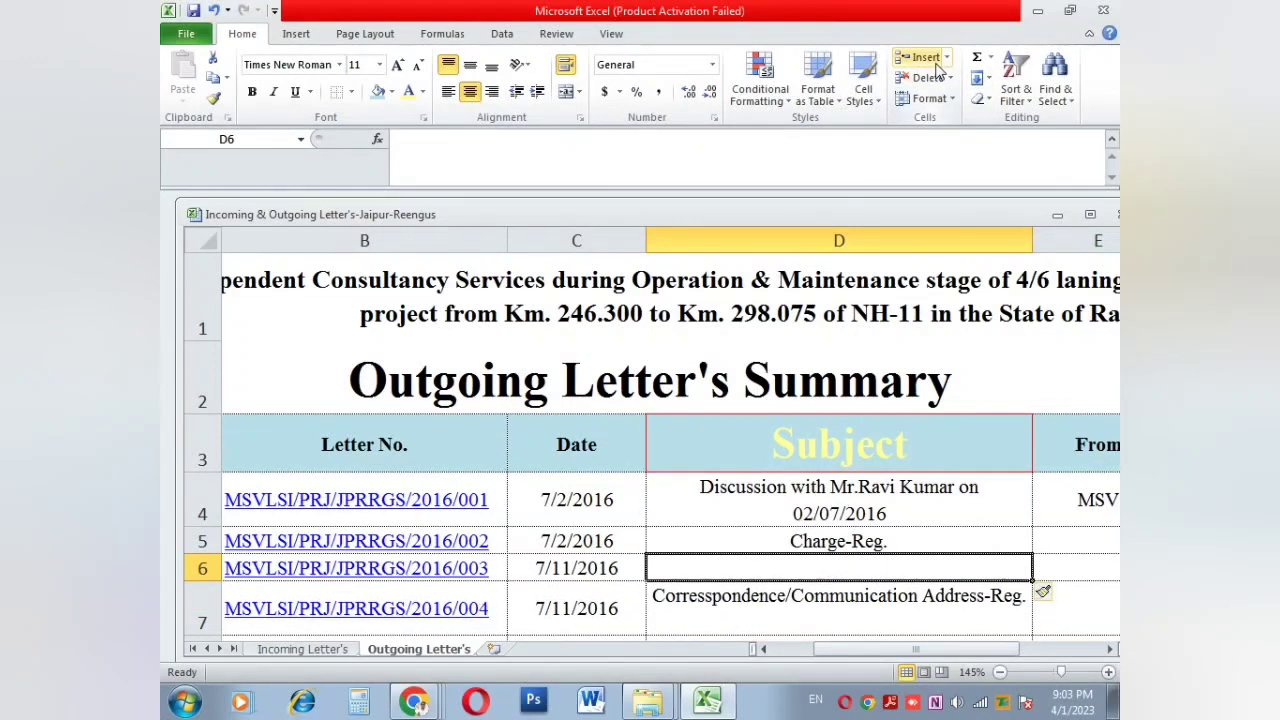
click(936, 64)
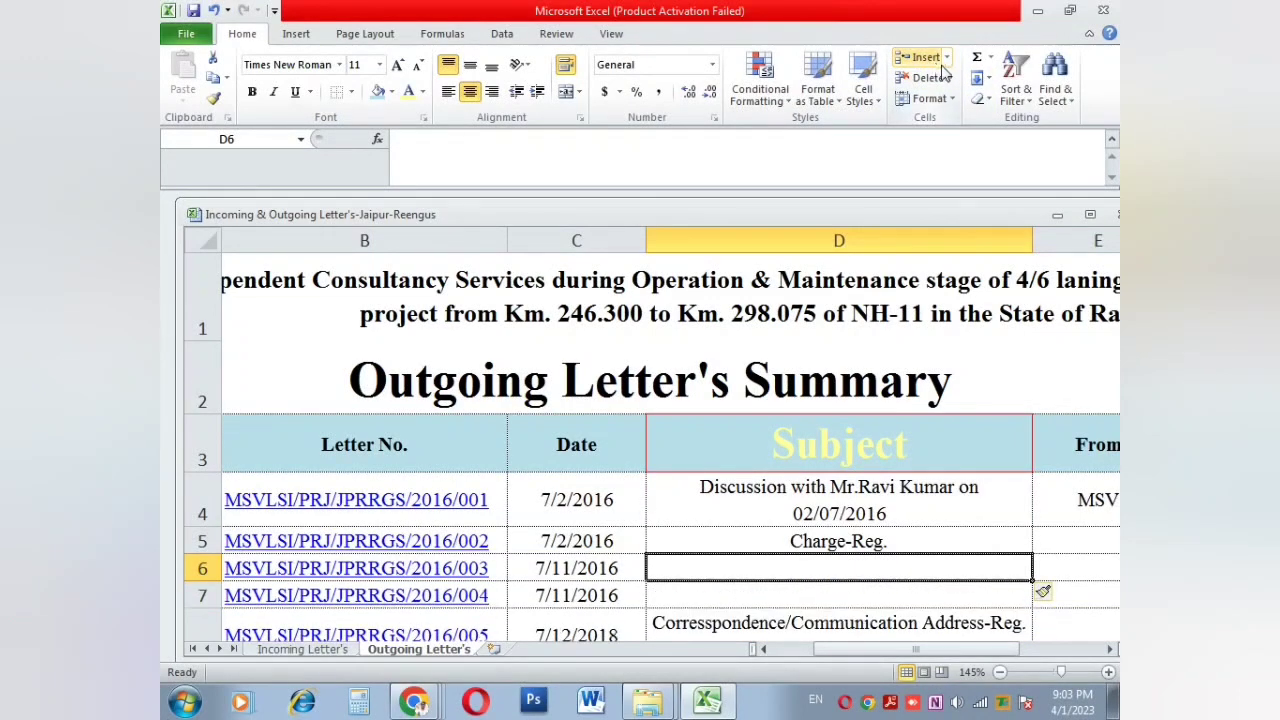
scroll(858, 355, down, 1)
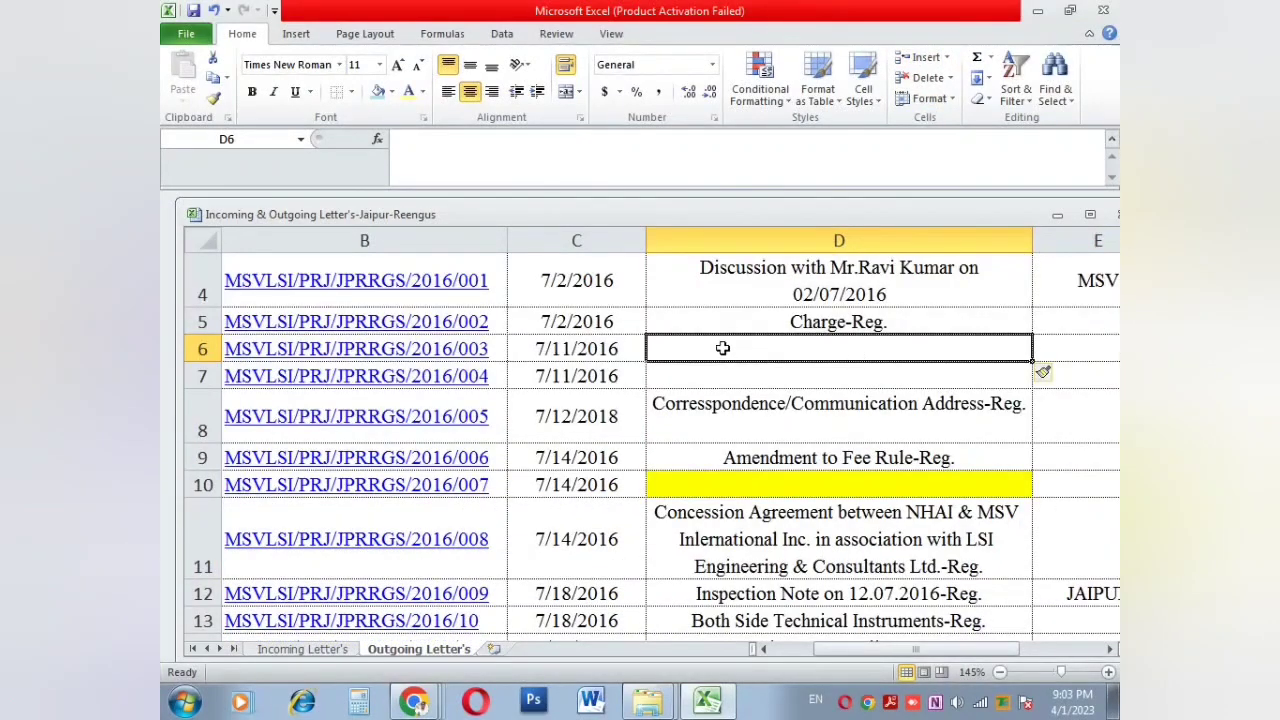
click(707, 320)
click(717, 352)
click(733, 373)
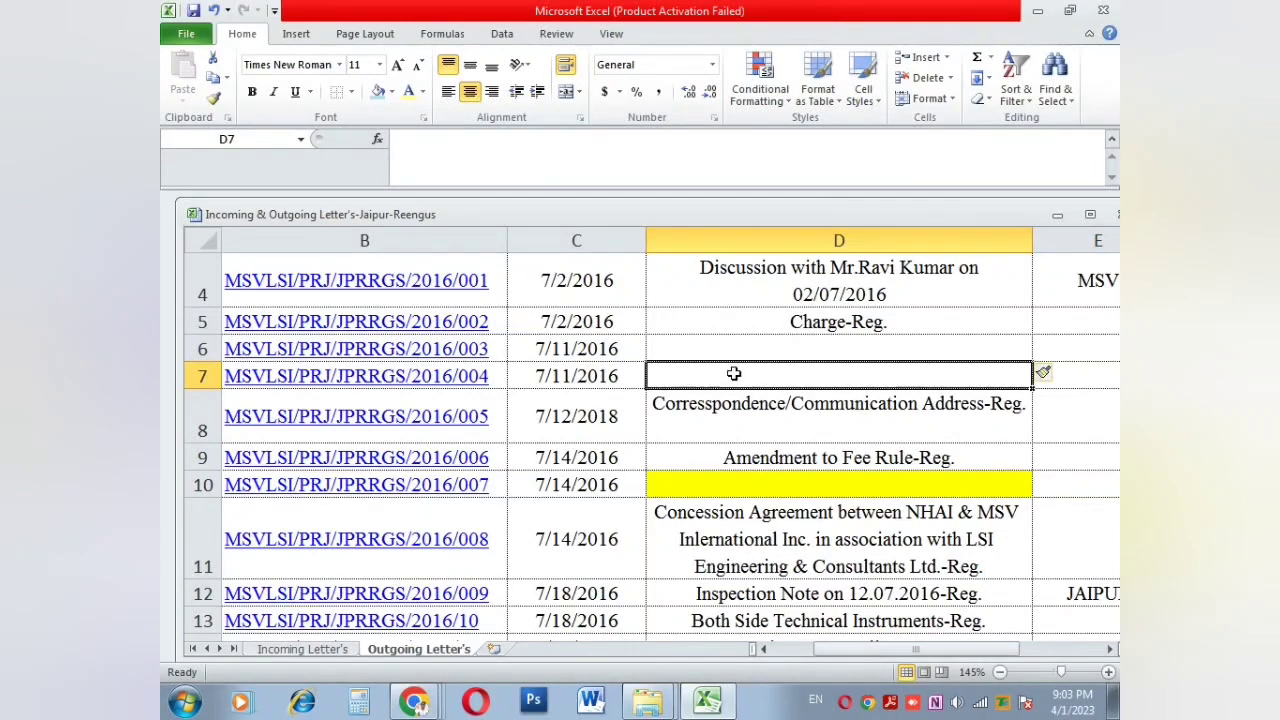
right_click(202, 348)
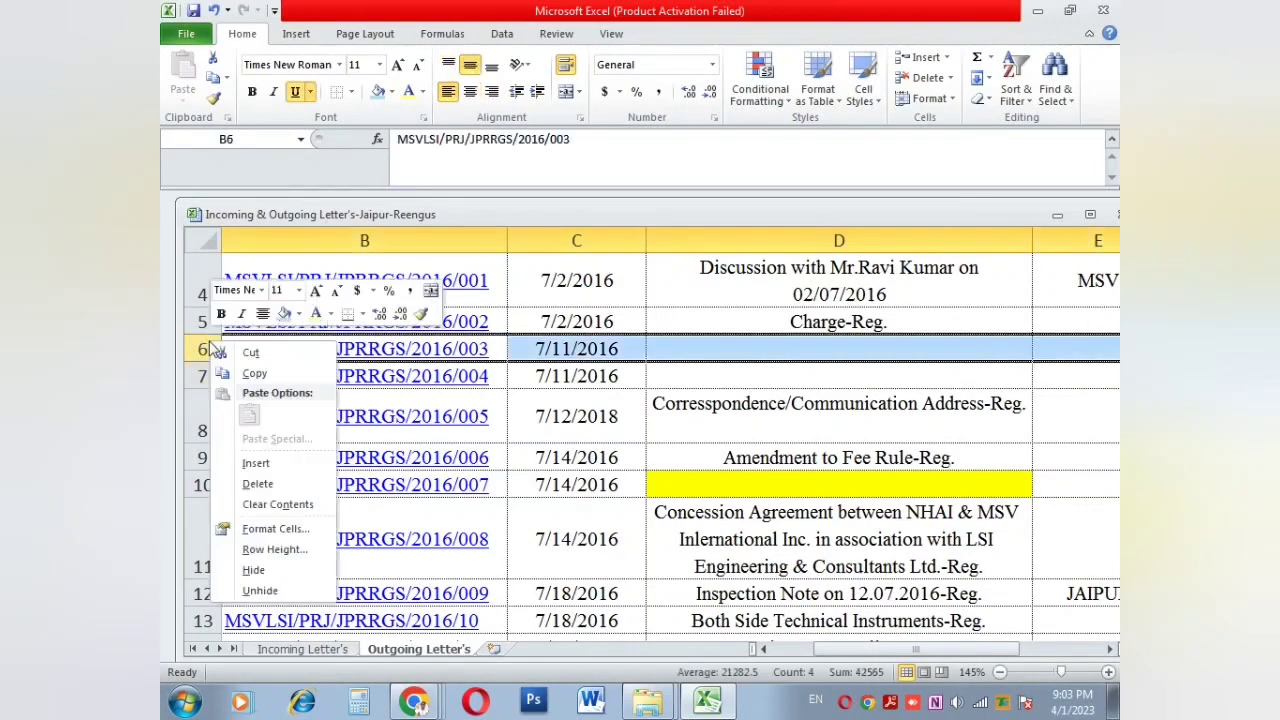
click(256, 463)
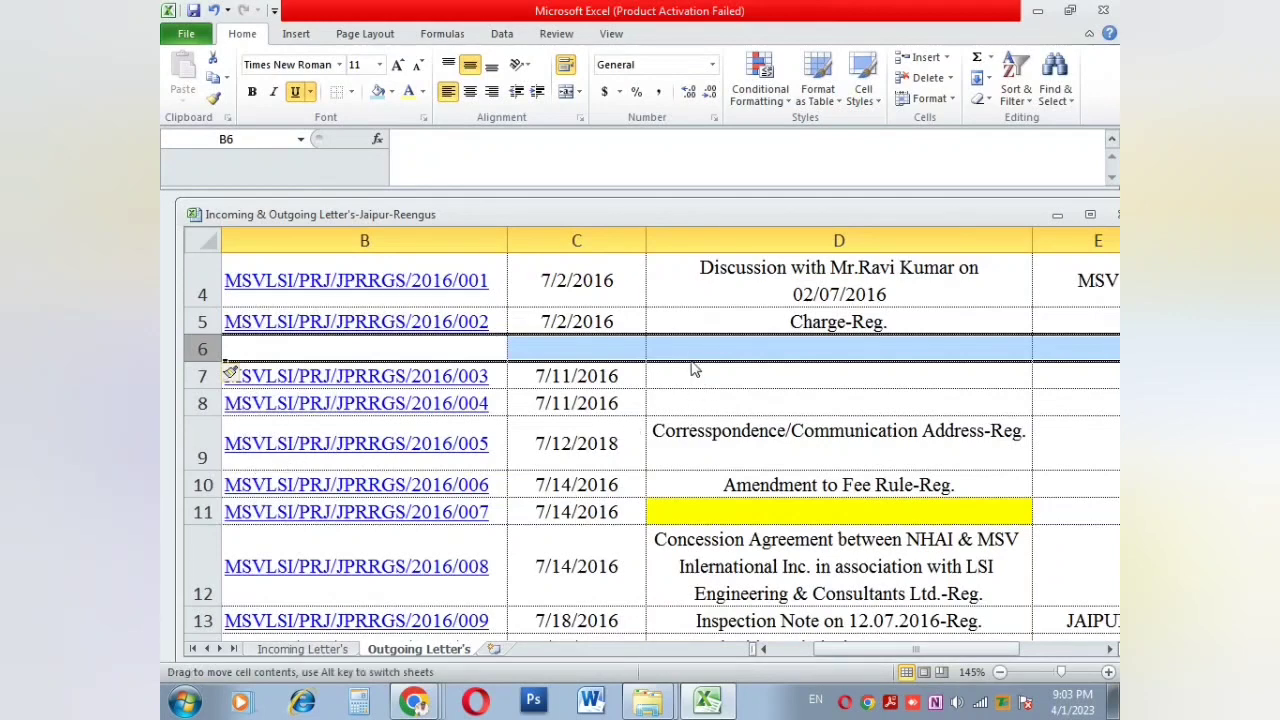
click(470, 352)
click(630, 348)
click(658, 347)
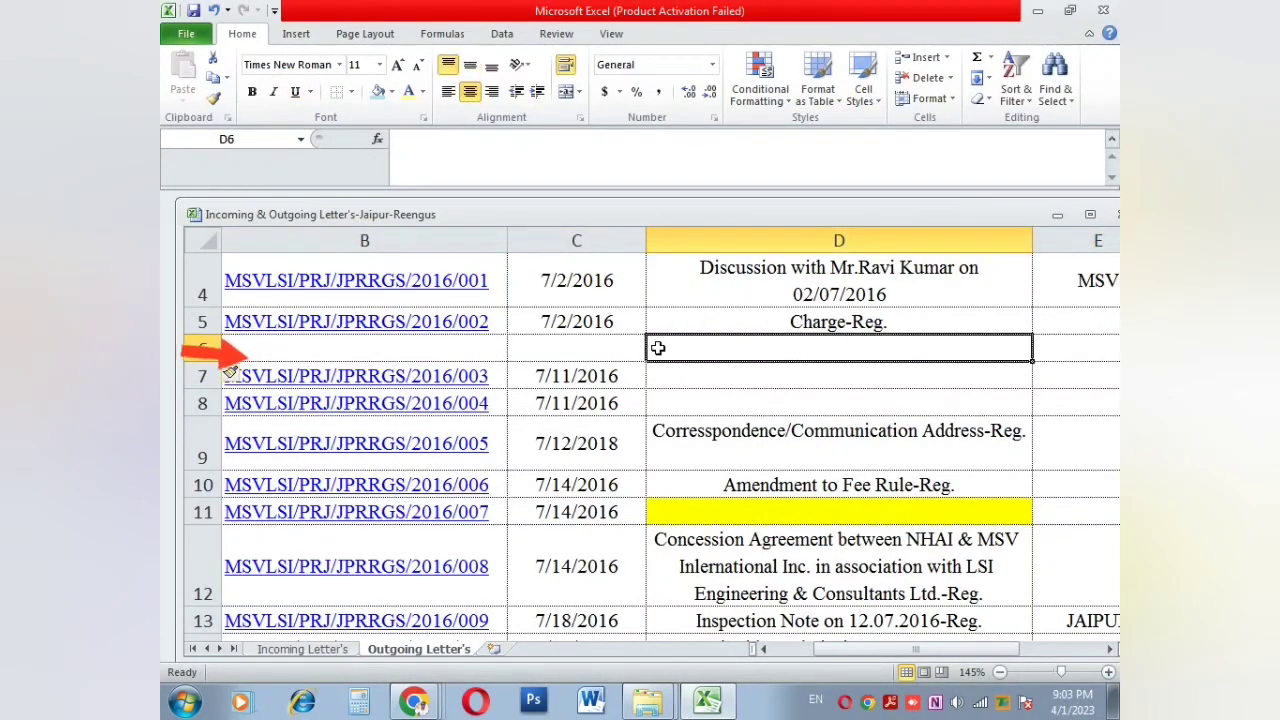
right_click(204, 352)
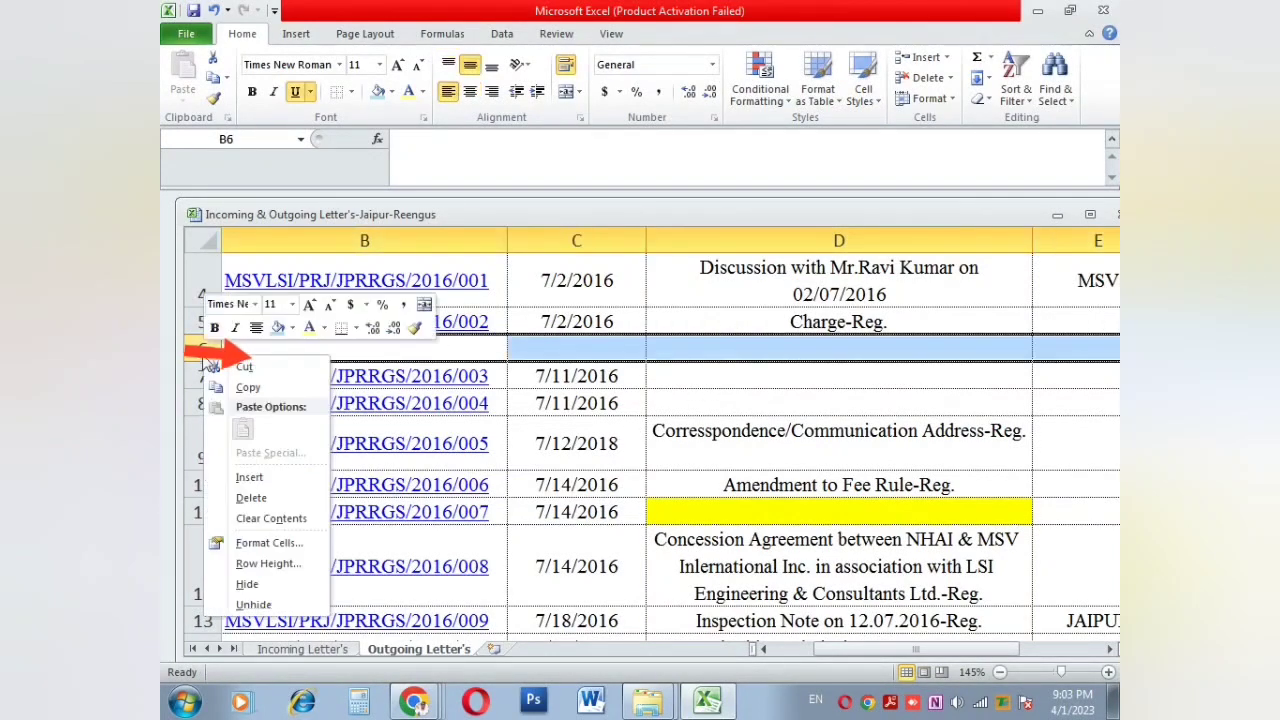
click(249, 477)
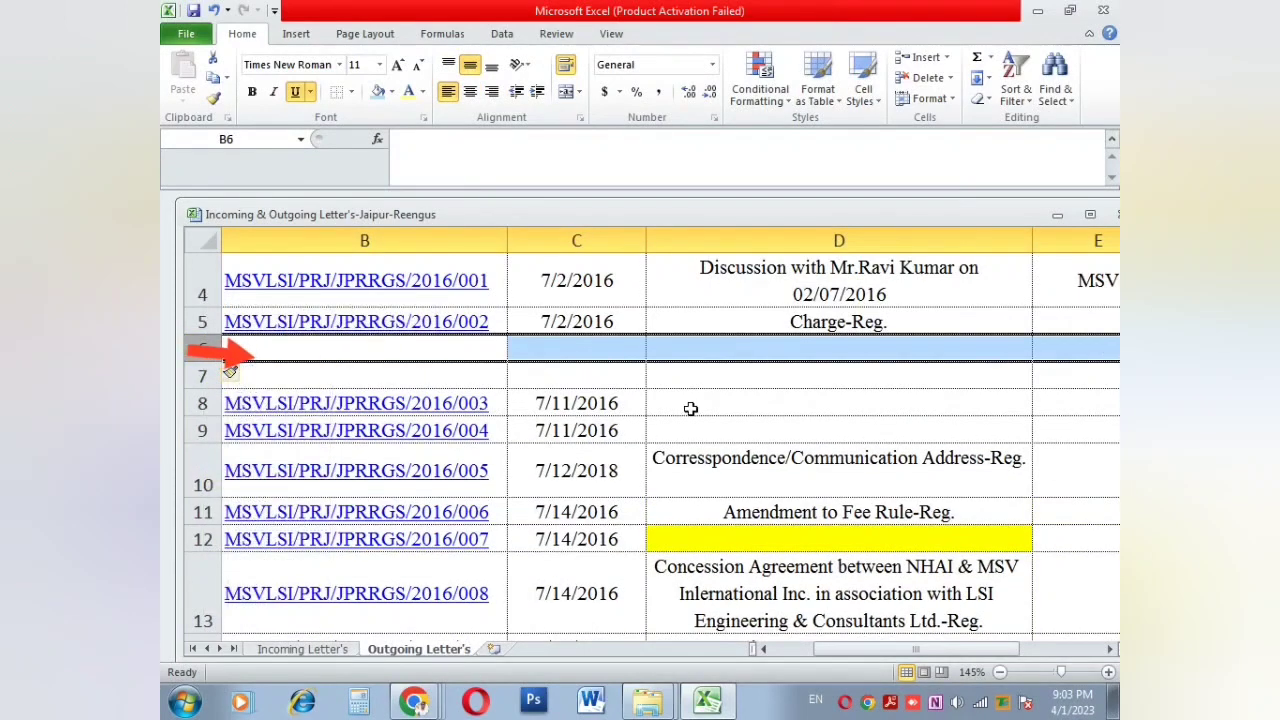
drag(690, 408, 698, 431)
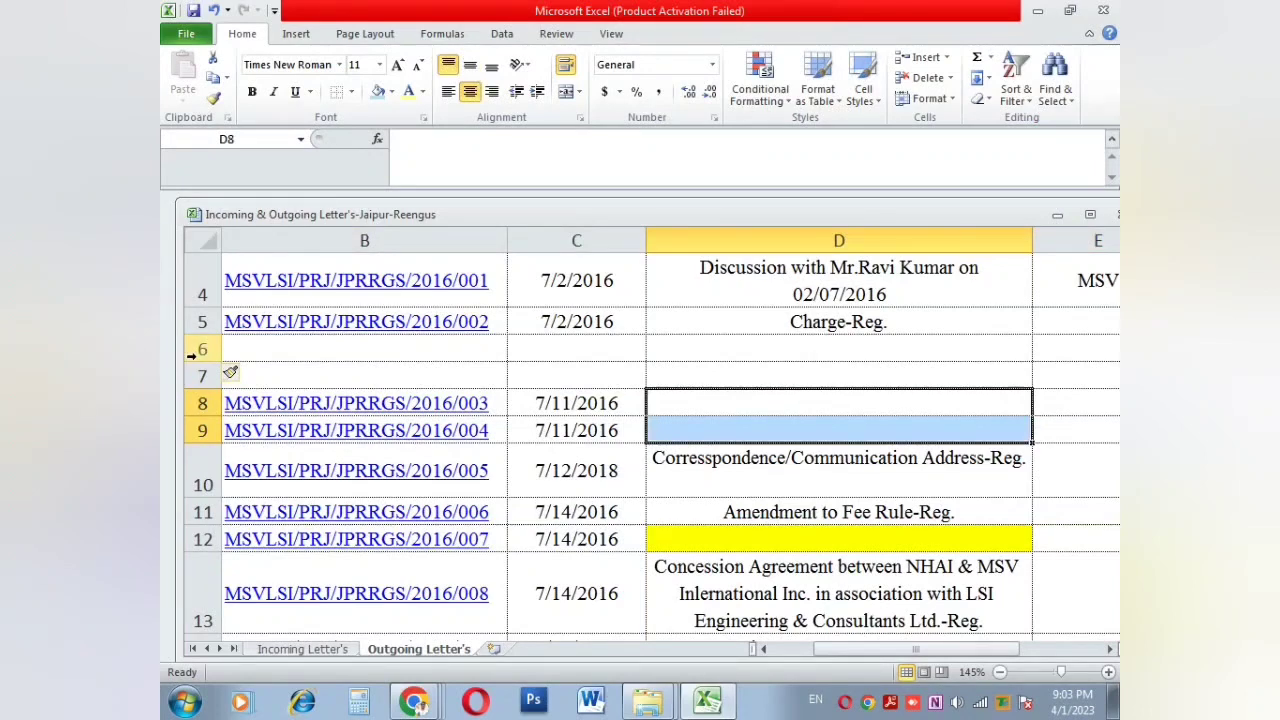
key(ctrl+z)
key(ctrl+z)
key(ctrl+z)
key(ctrl+z)
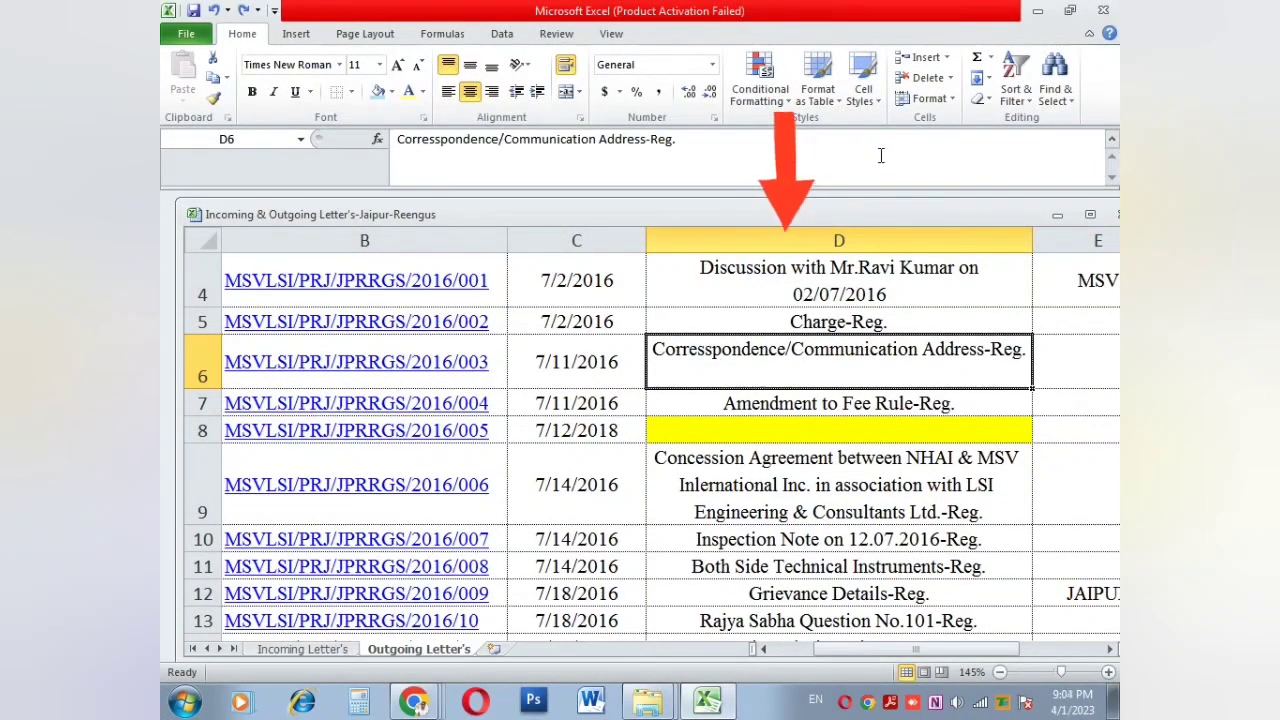
Step: Insert three blank cells at D6, shifting the subjects down
click(920, 60)
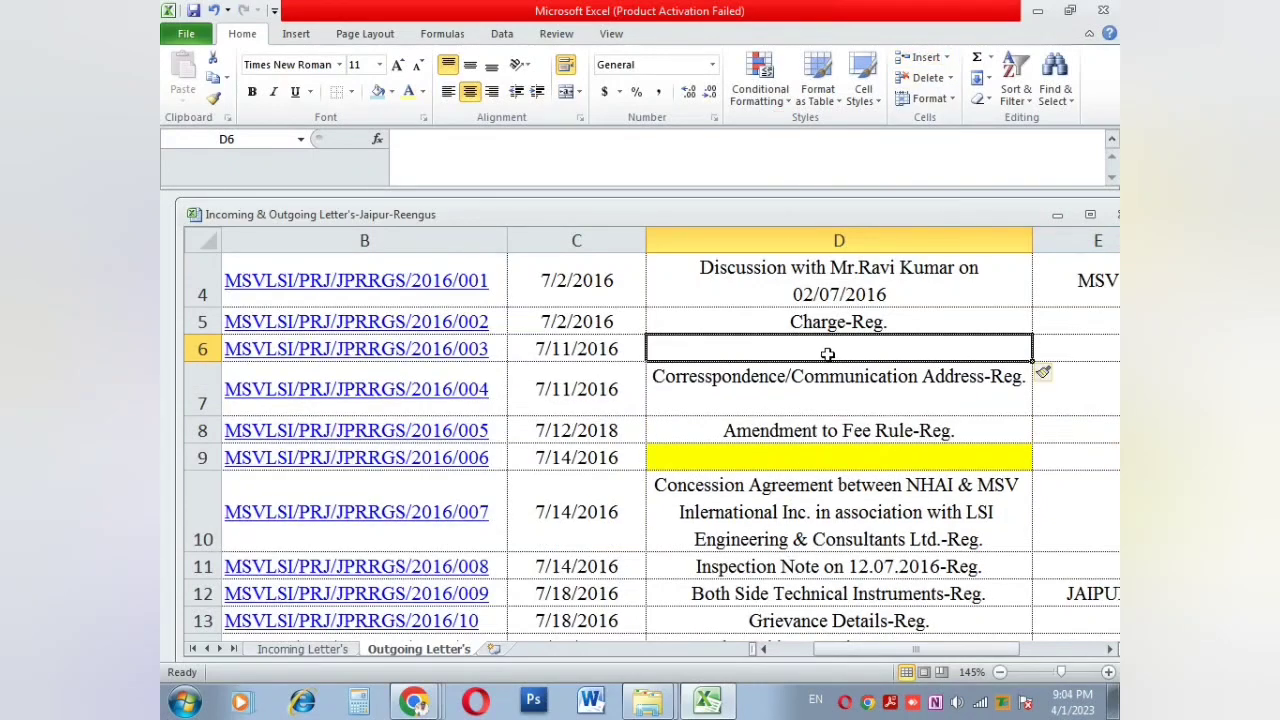
click(920, 58)
click(920, 58)
click(823, 374)
click(819, 404)
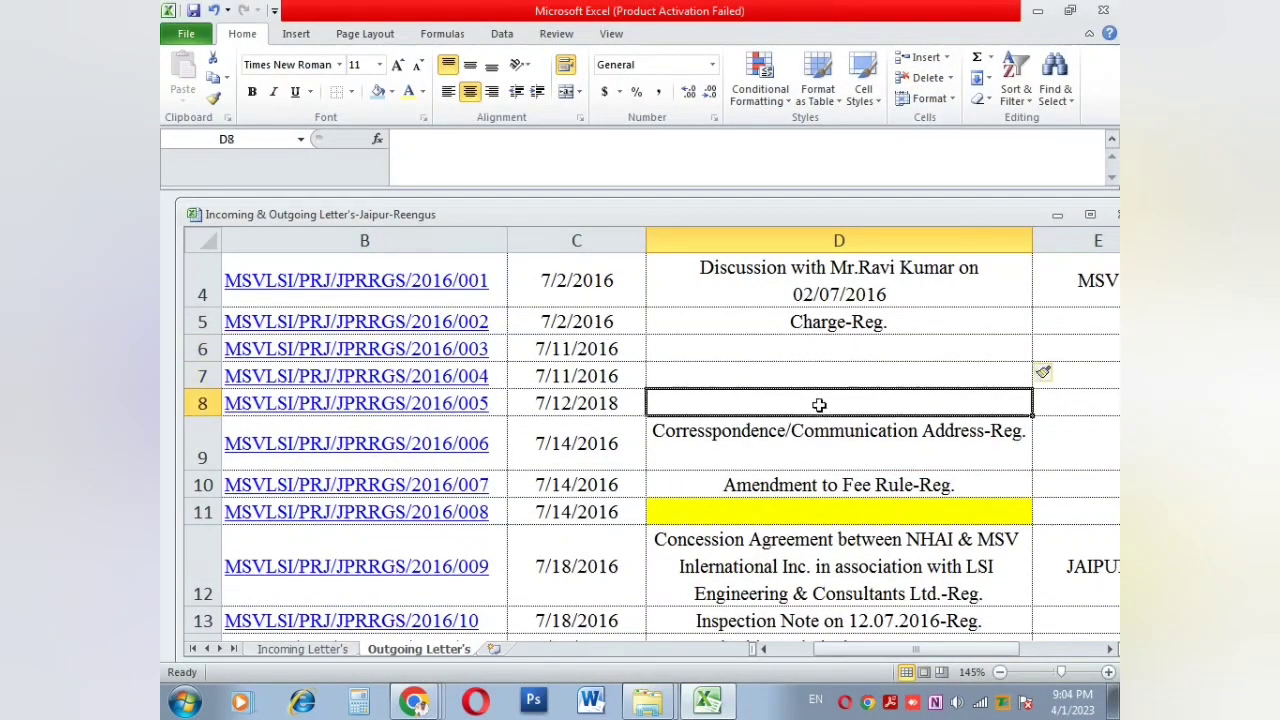
Step: Delete the empty cells at D8 and D6 to shift subjects back, then open Format
scroll(819, 404, down, 2)
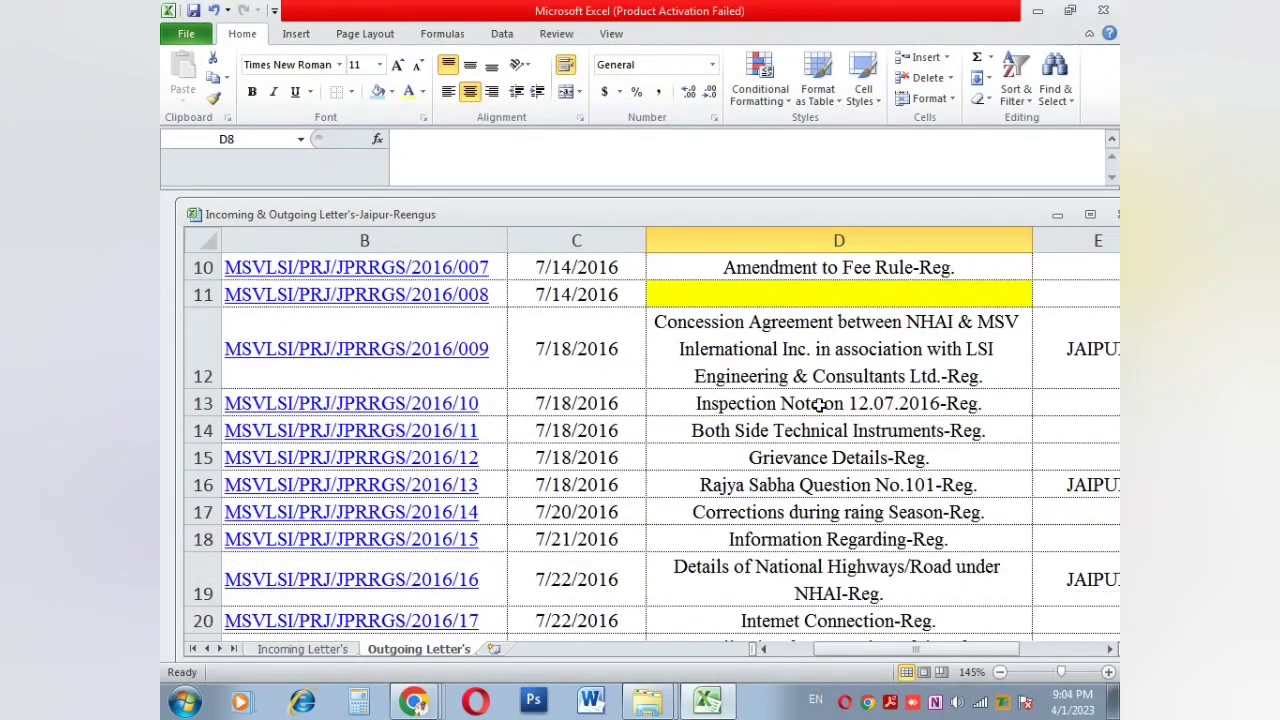
scroll(819, 404, up, 3)
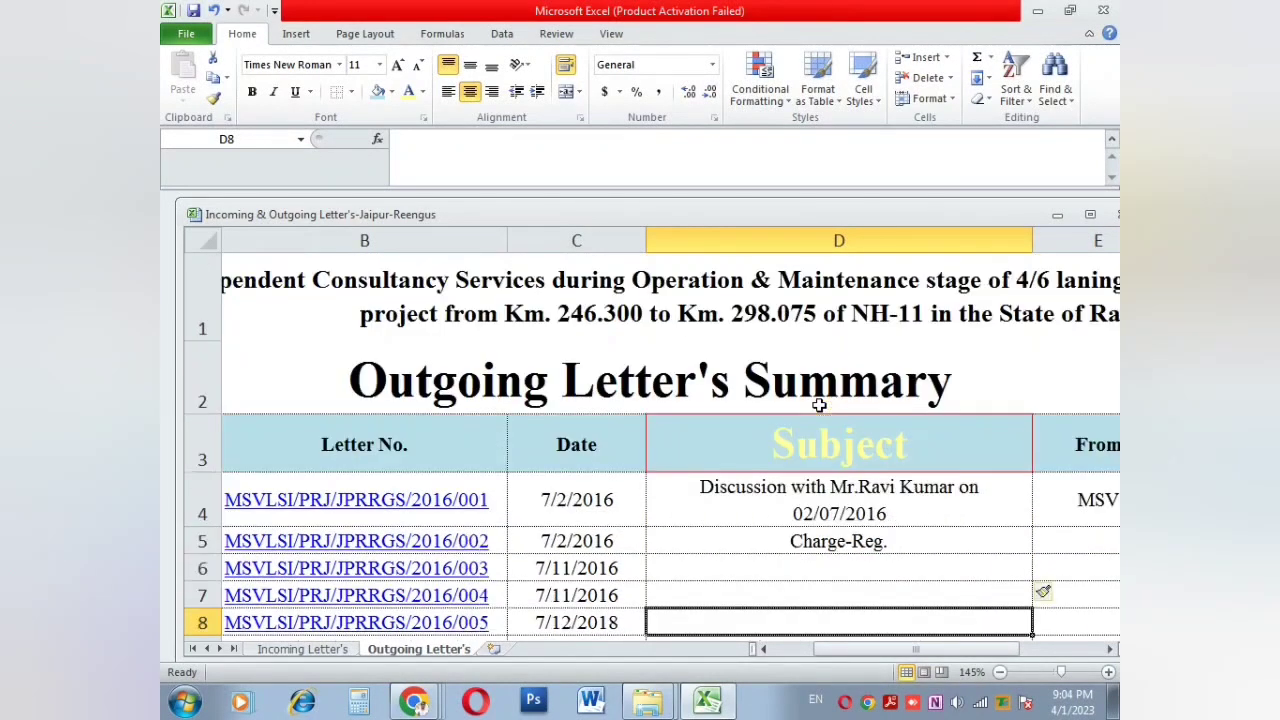
scroll(819, 404, down, 2)
scroll(808, 358, up, 1)
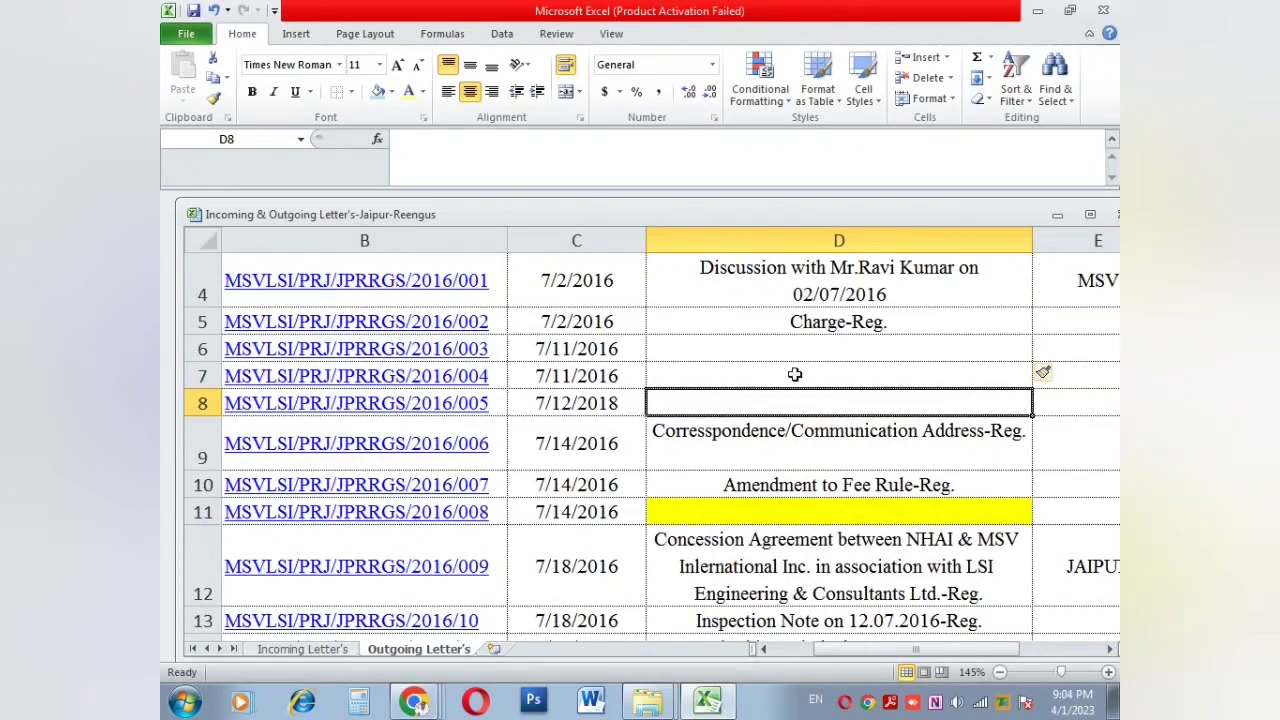
click(938, 87)
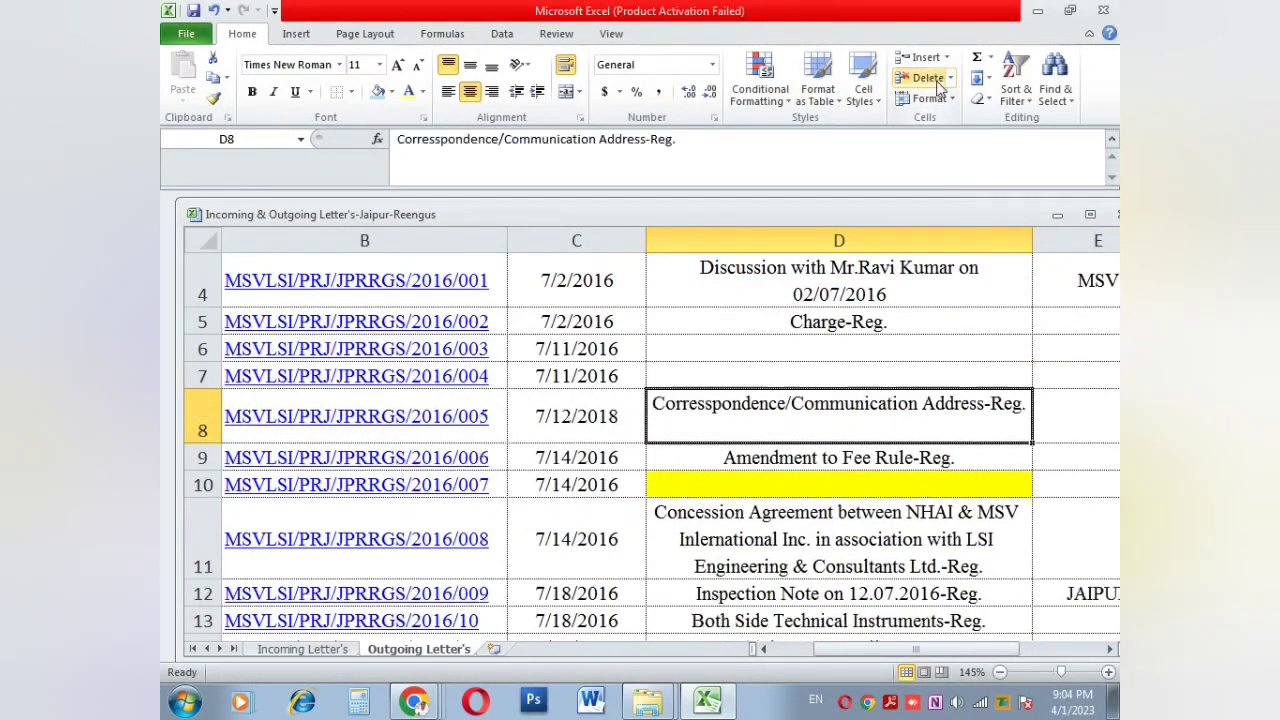
click(801, 352)
click(918, 80)
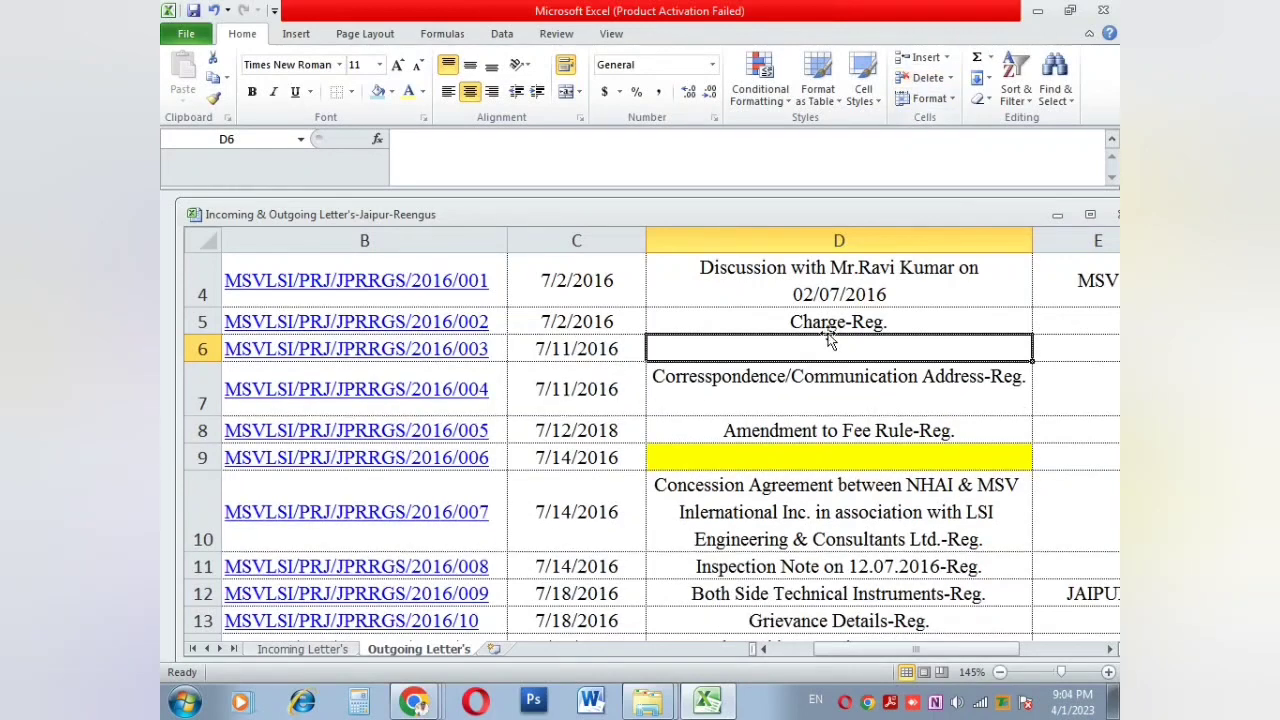
click(918, 78)
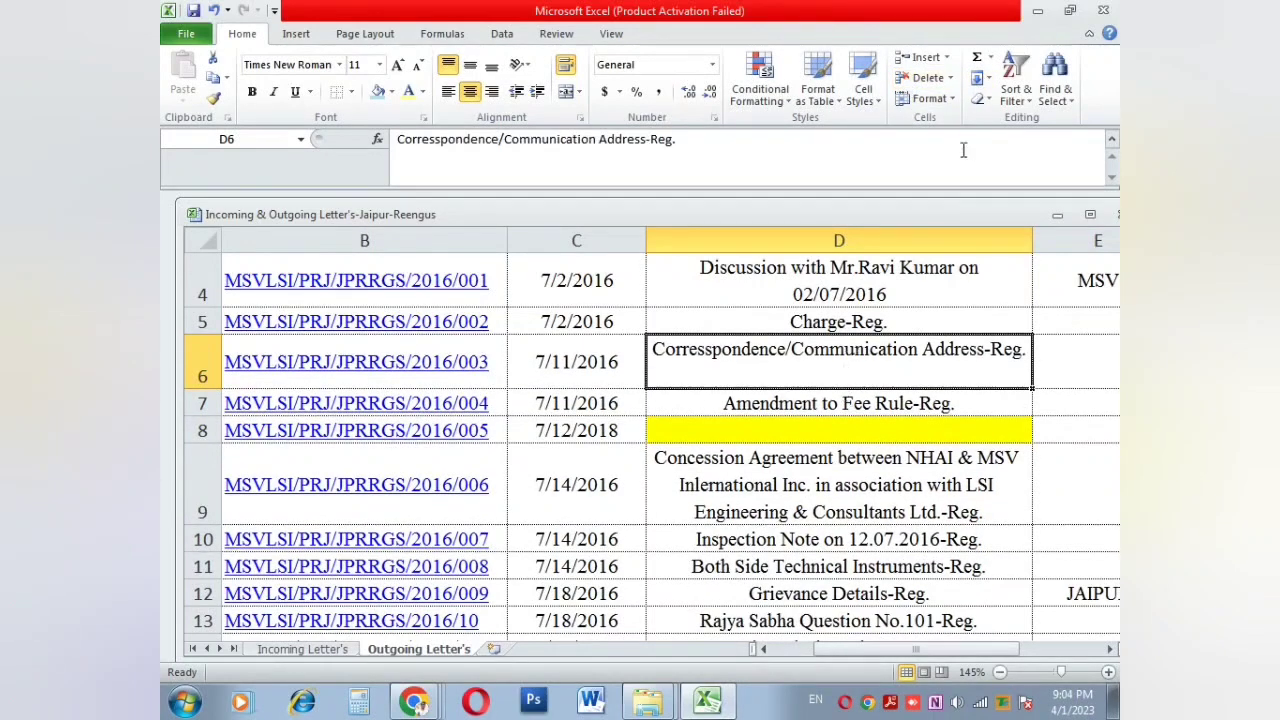
click(948, 100)
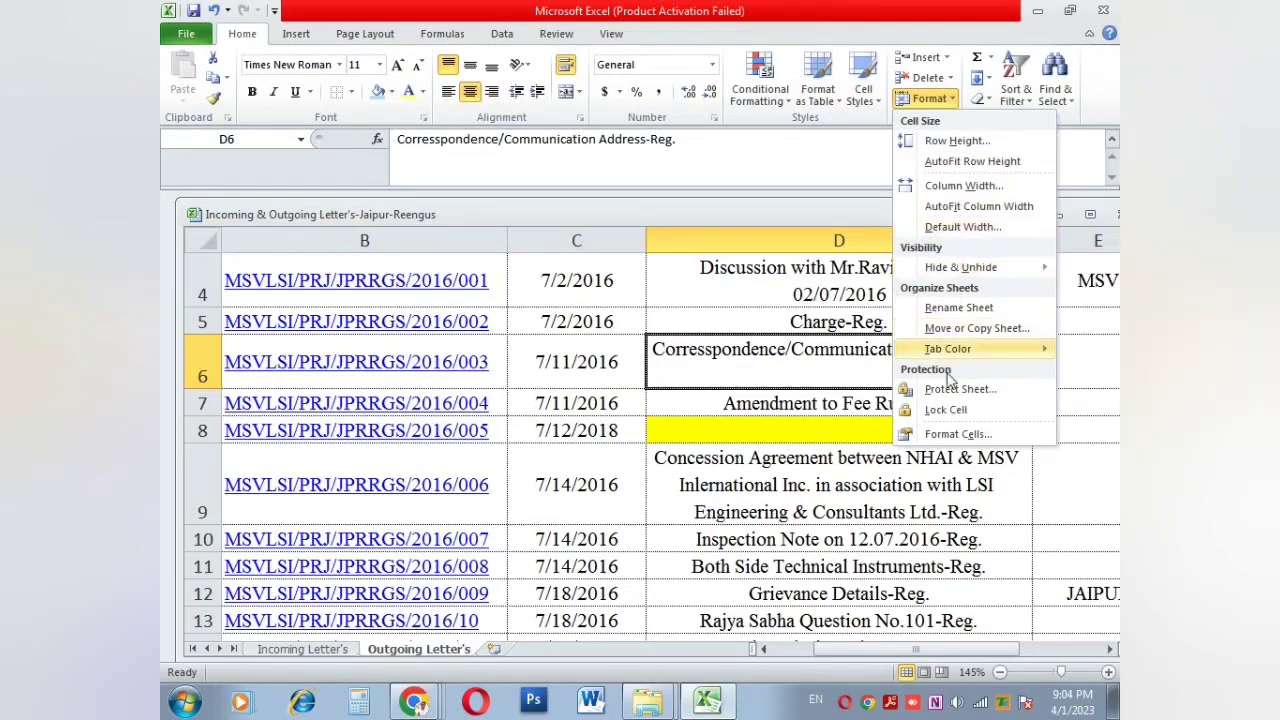
Step: Rename the Outgoing Letter's sheet tab to OUTGOING
click(958, 308)
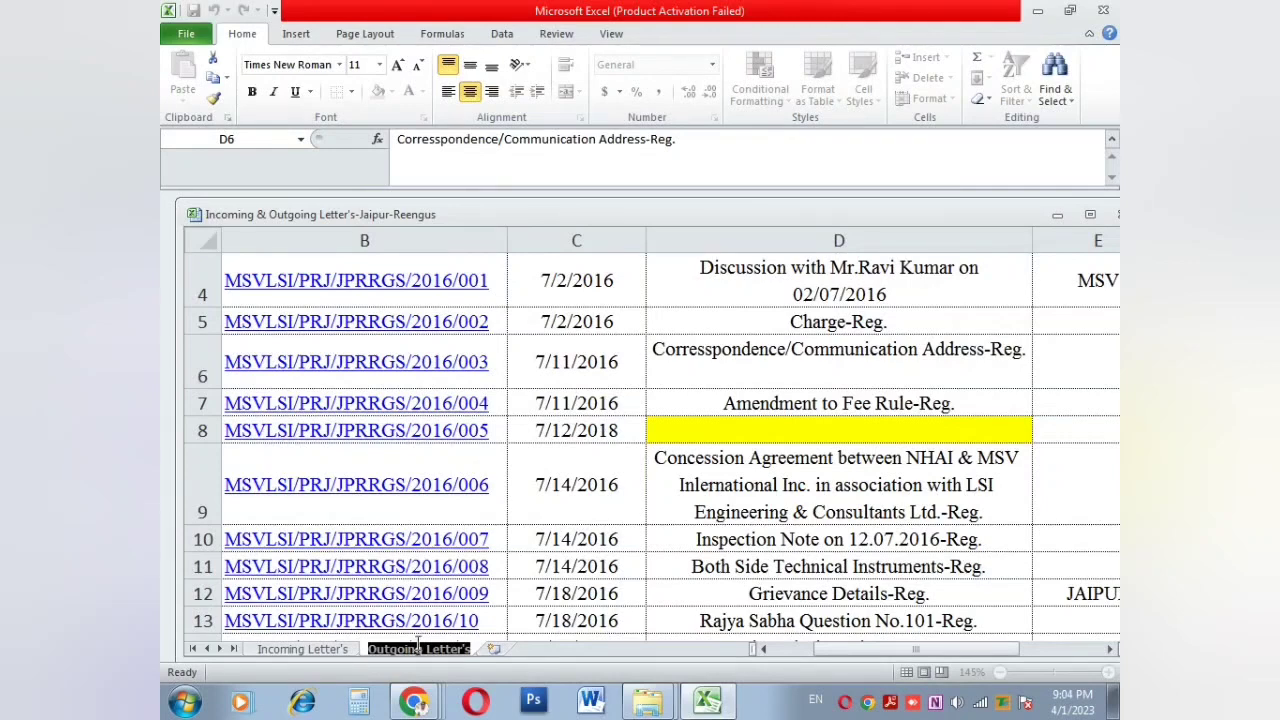
text(OUT)
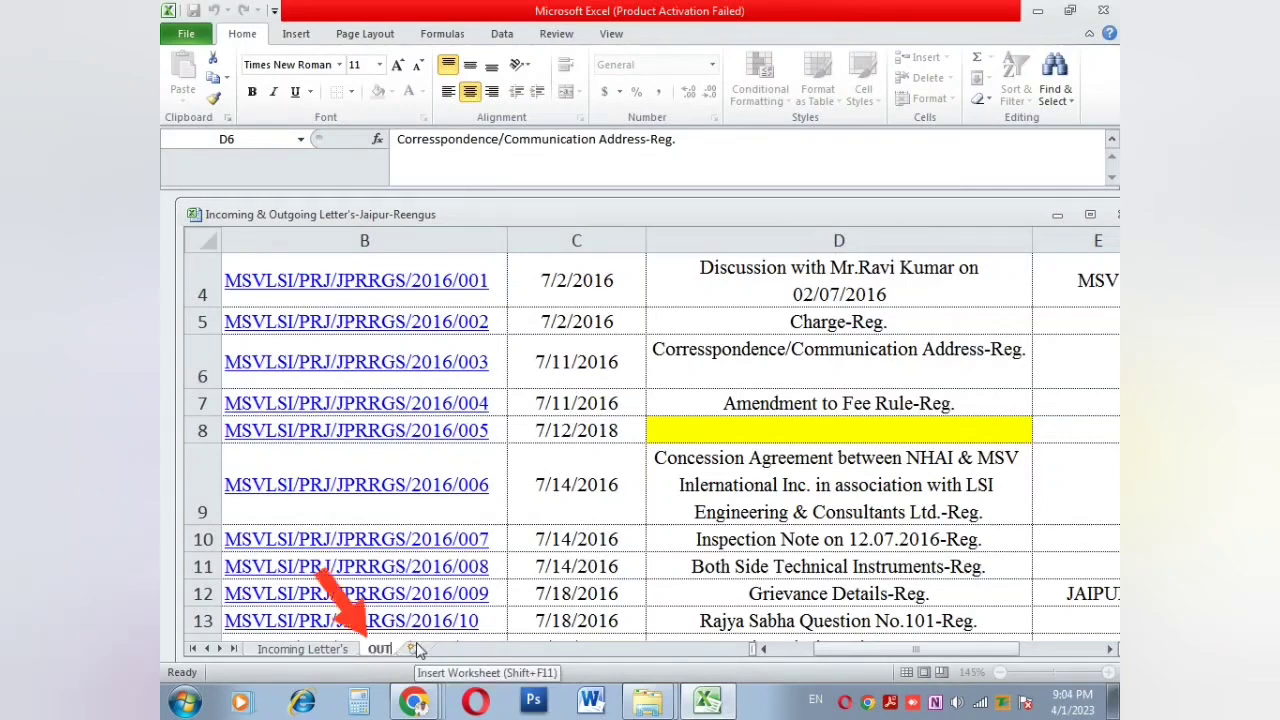
text(GOING)
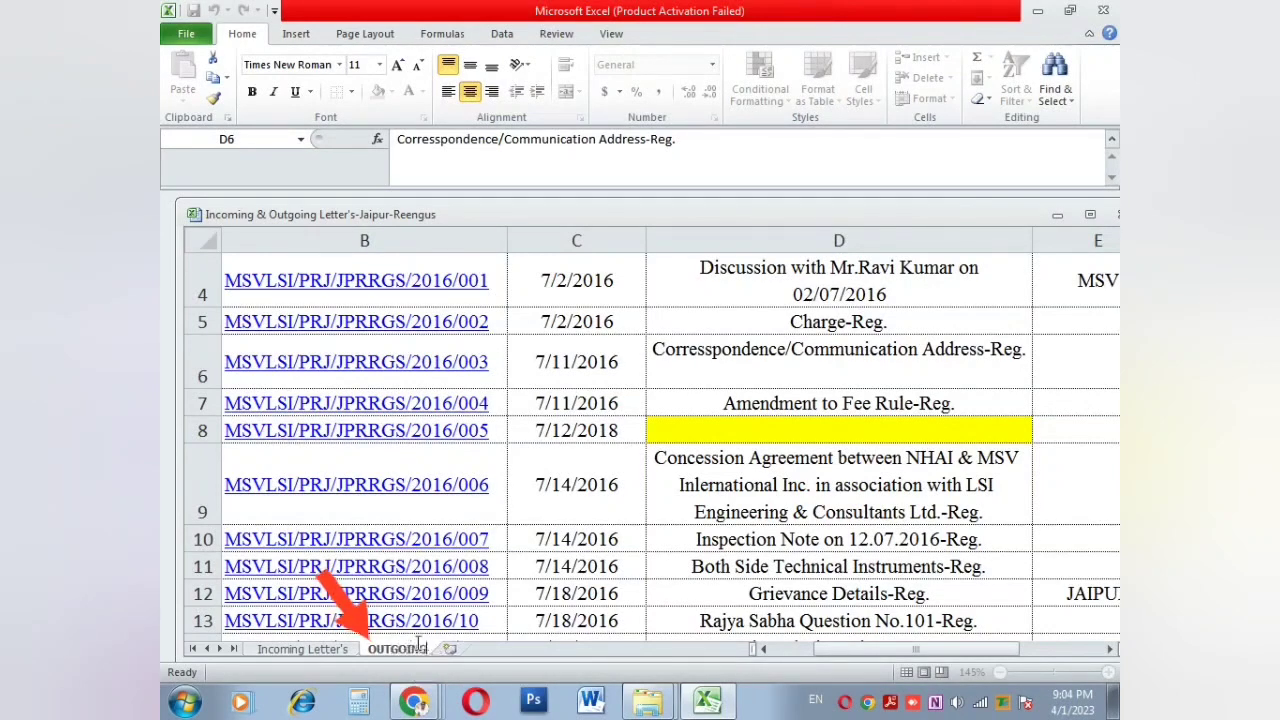
click(917, 362)
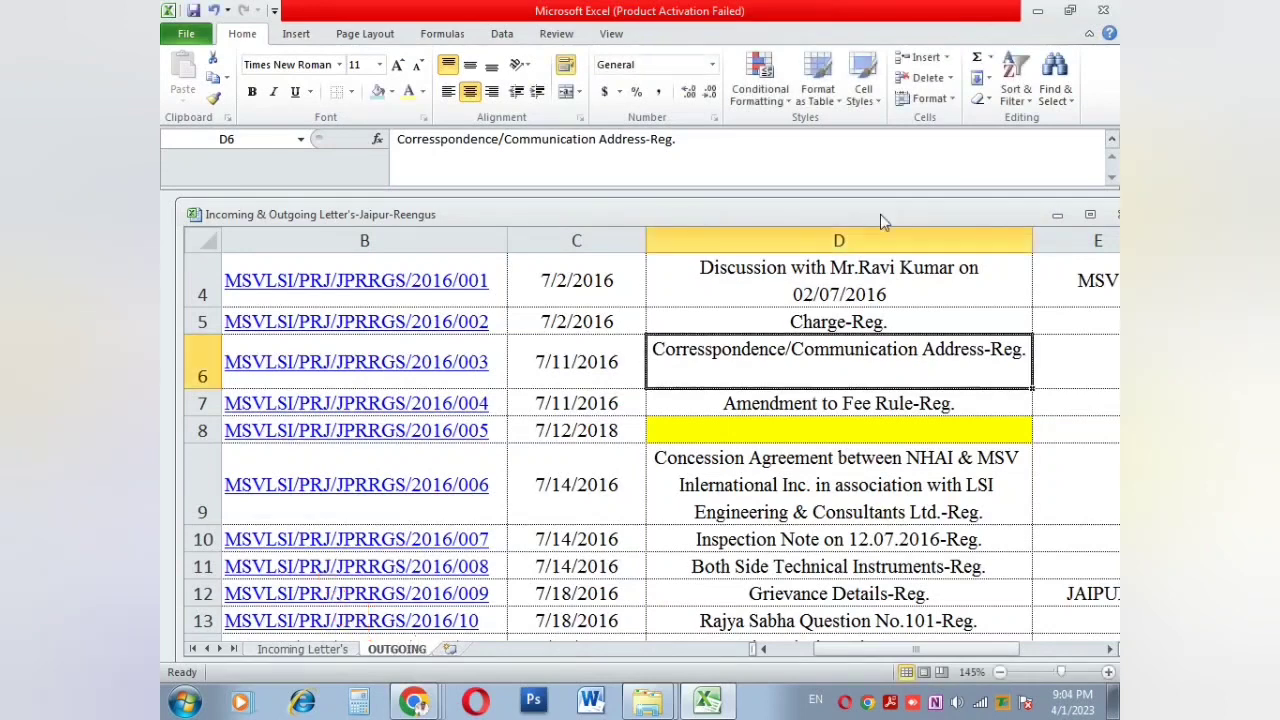
click(874, 102)
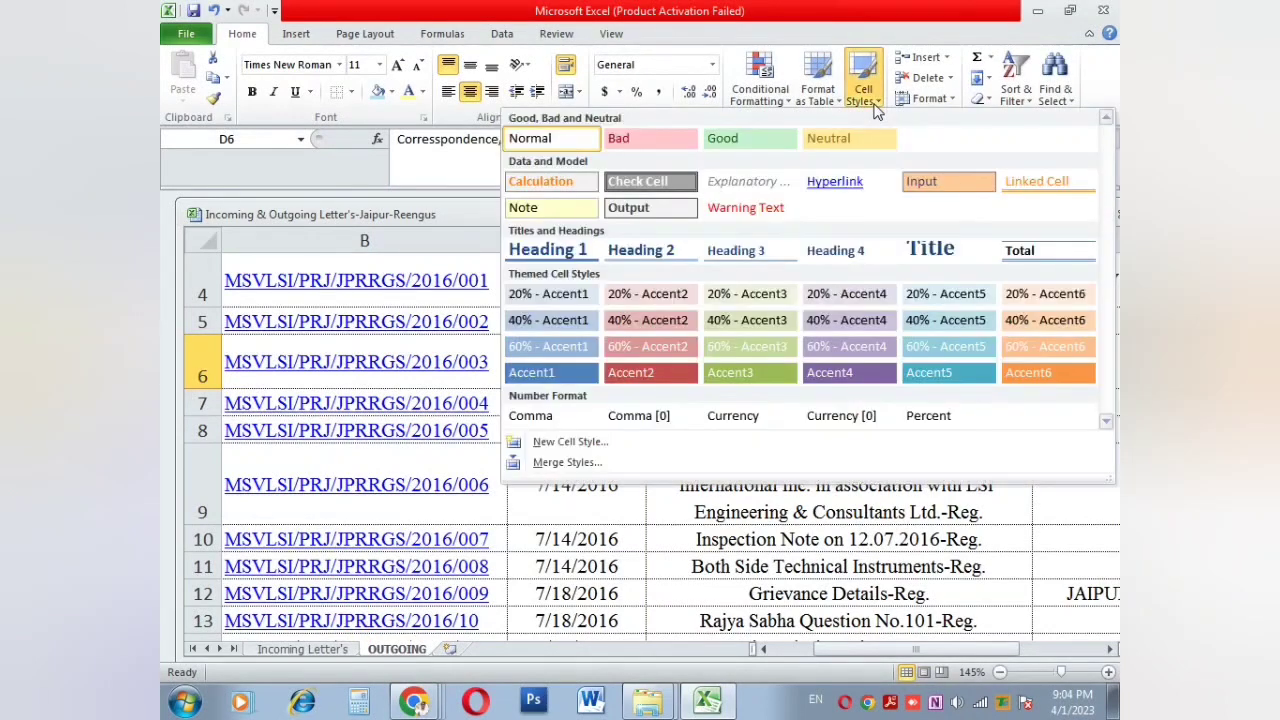
click(926, 99)
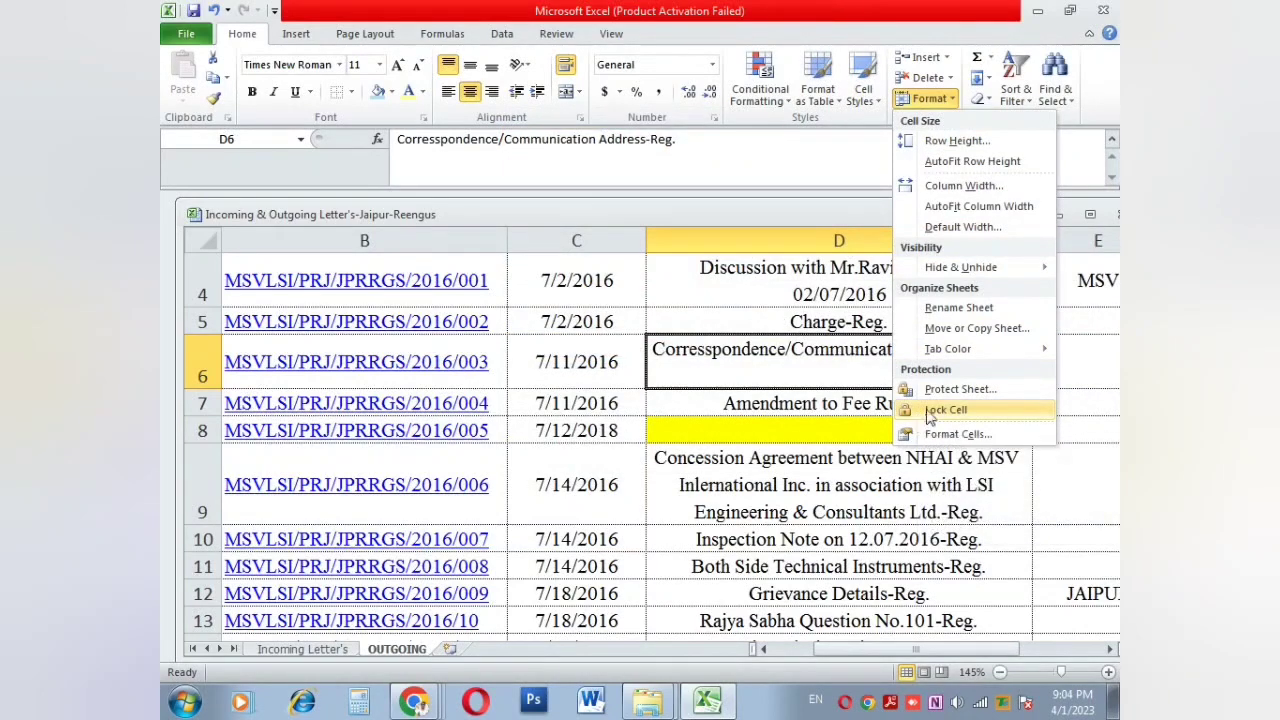
mouse_move(950, 358)
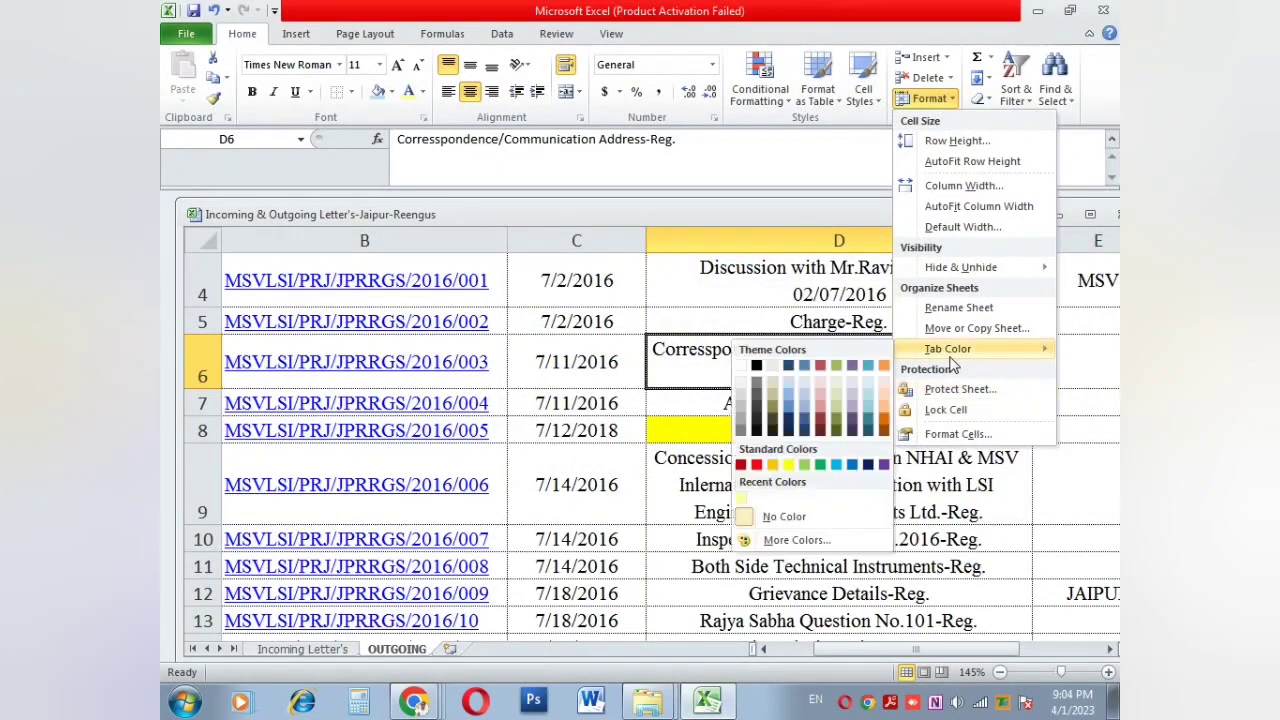
click(756, 464)
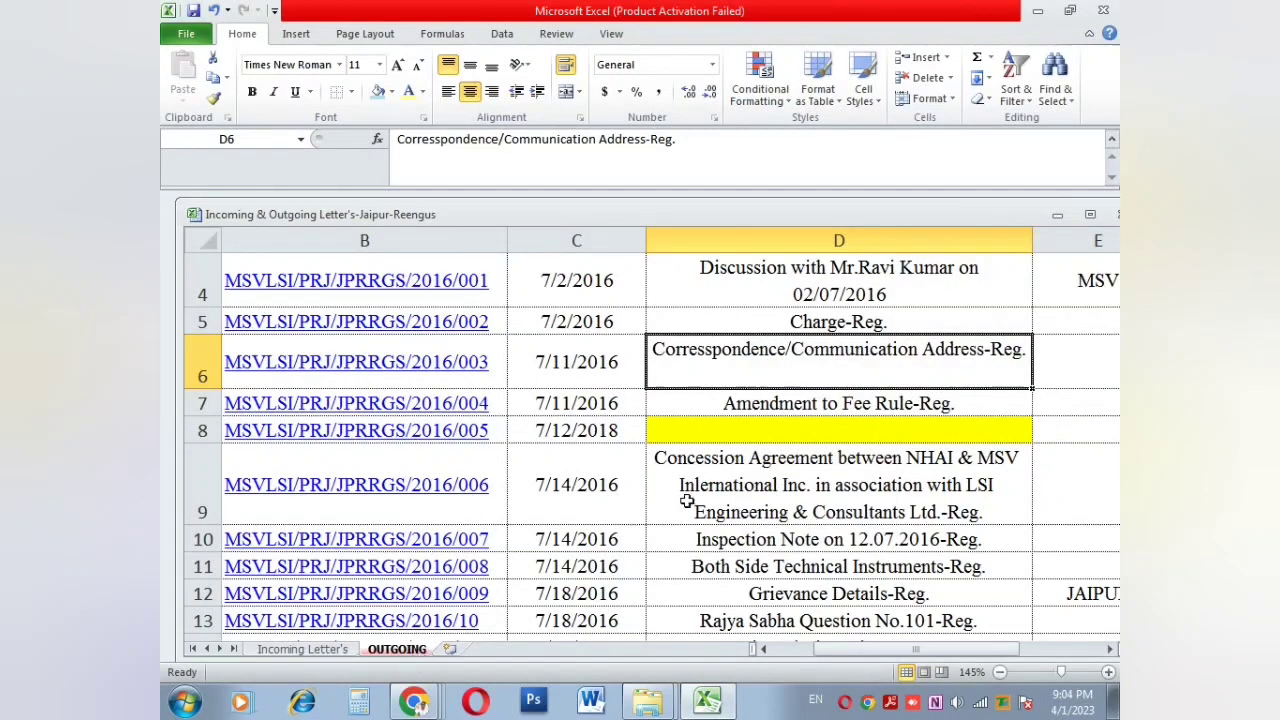
click(928, 98)
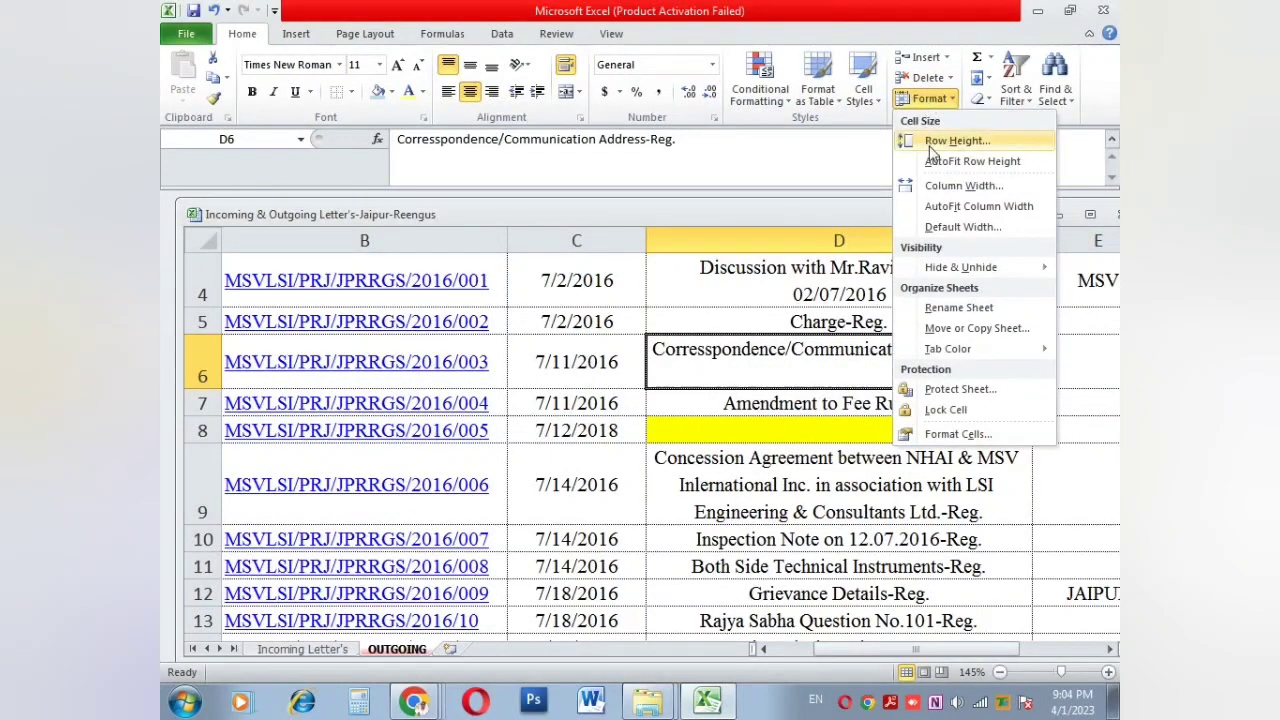
Step: Set row 6 to a height of 50 and fine-tune its border
click(945, 142)
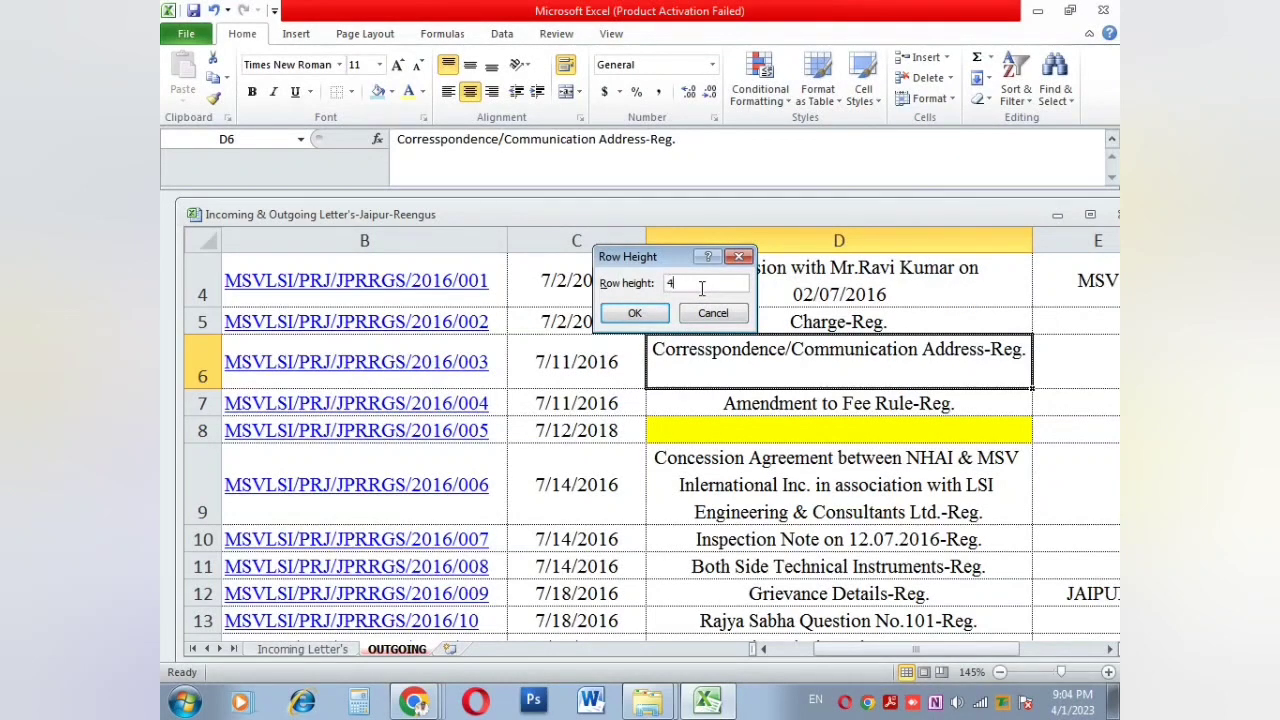
text(50)
click(635, 314)
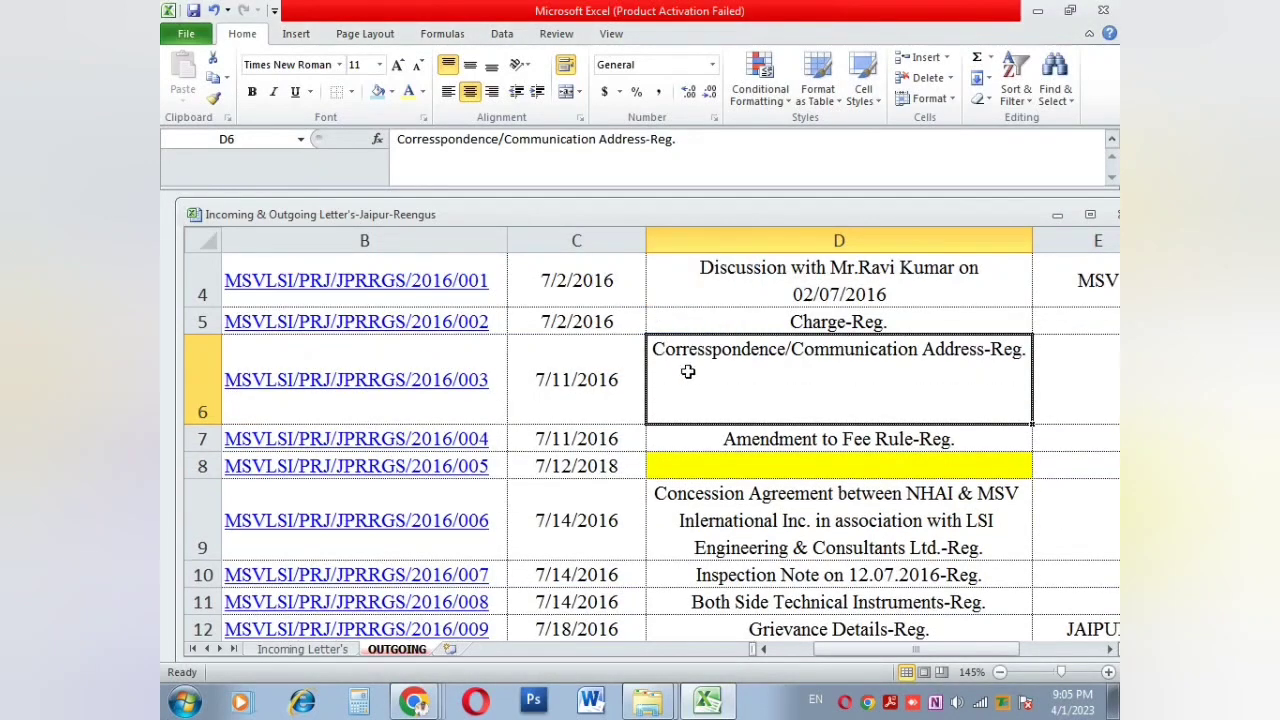
click(190, 365)
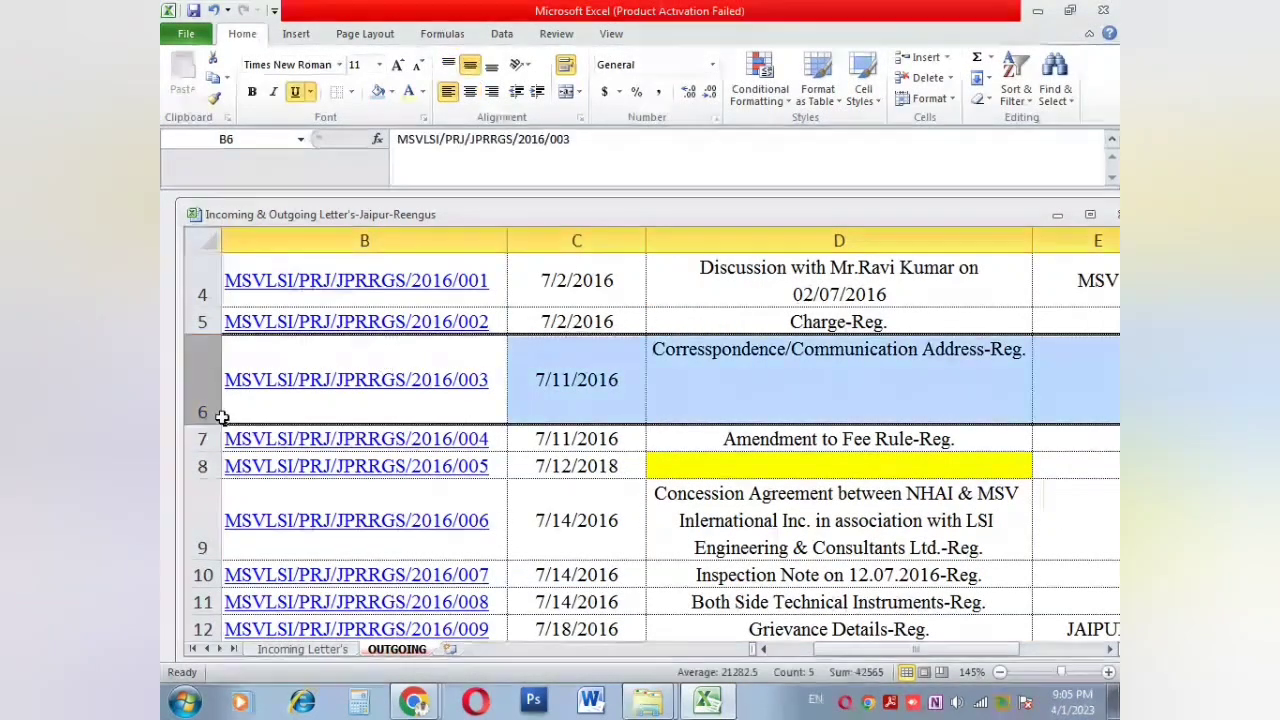
drag(219, 423, 219, 423)
Step: AutoFit column D's width to its subjects and make row 6 taller
click(702, 380)
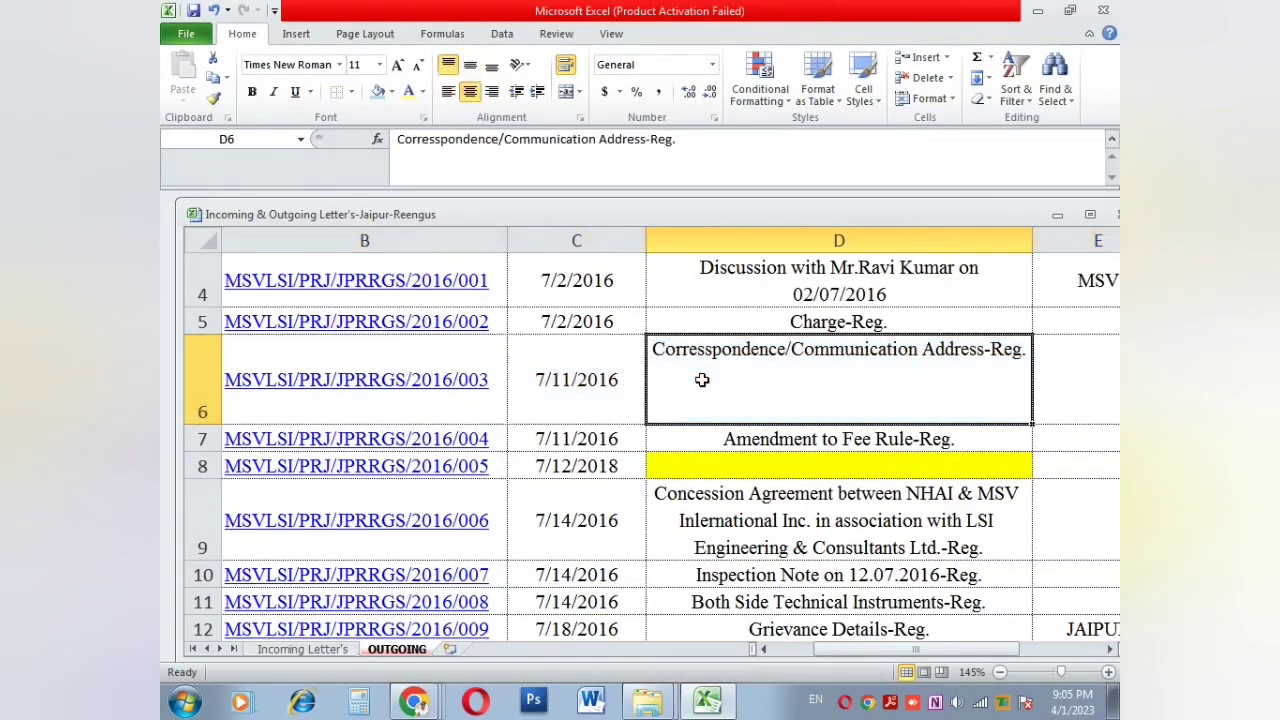
click(929, 98)
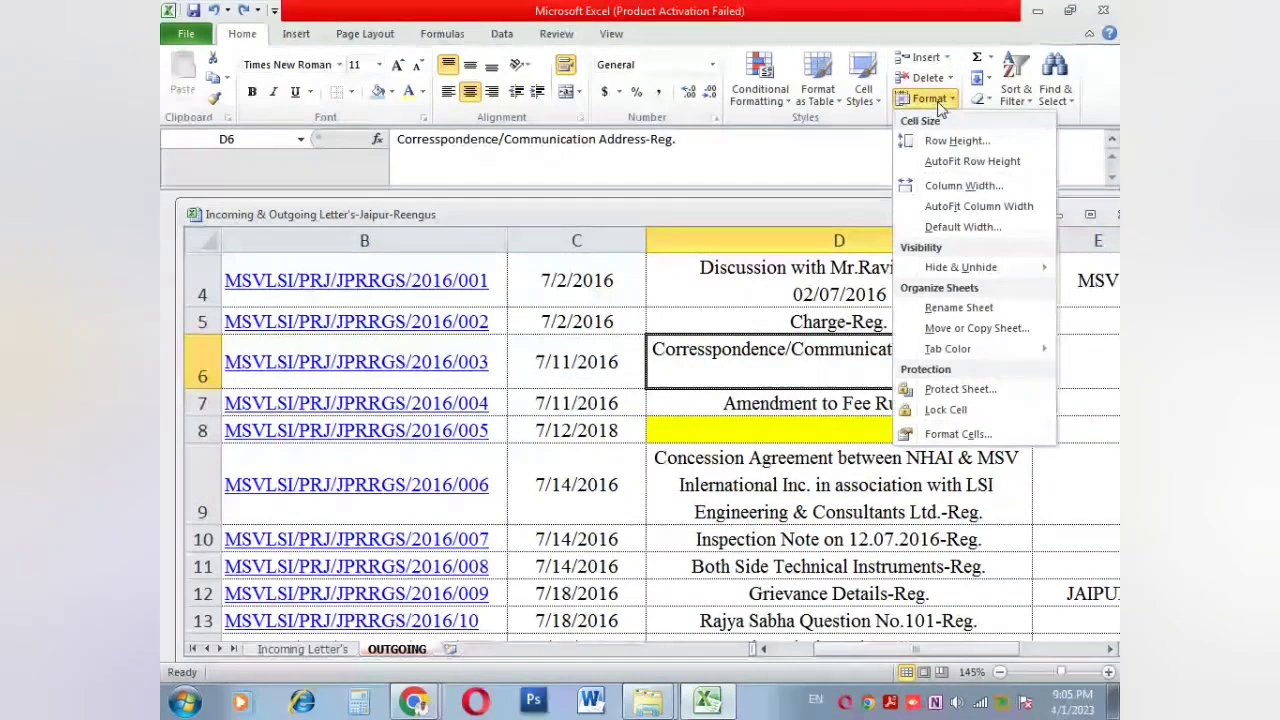
click(948, 206)
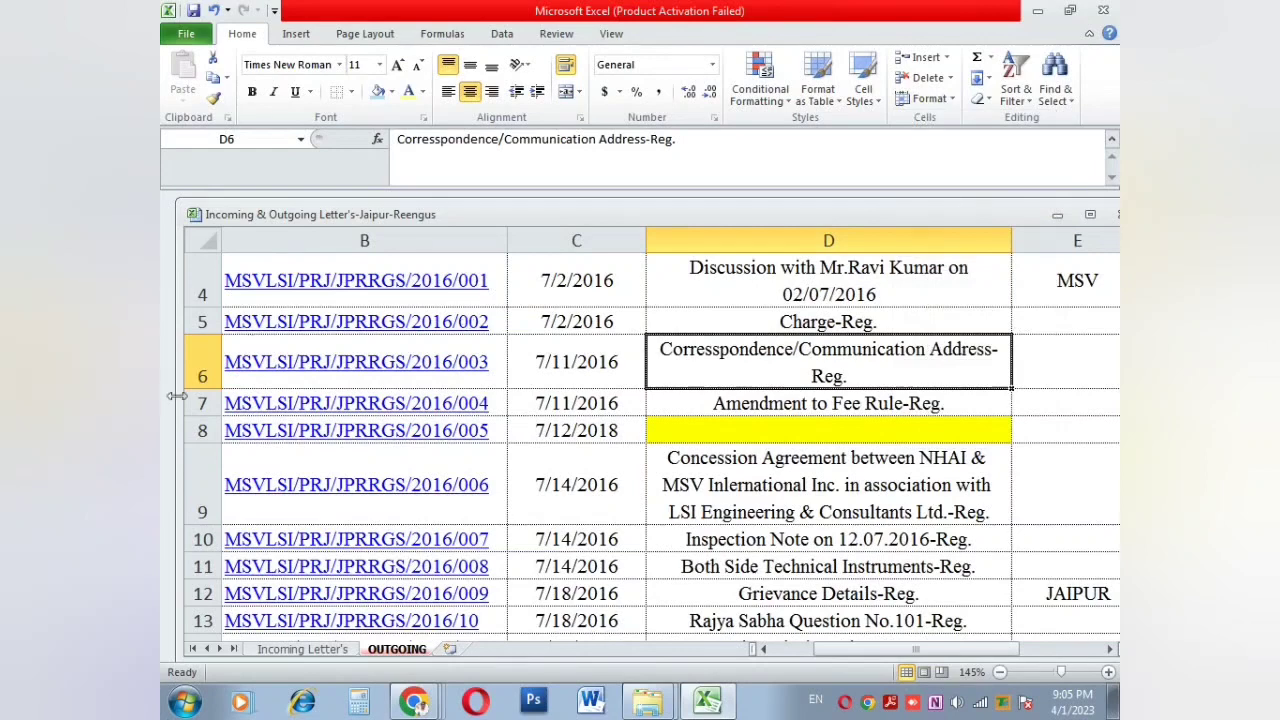
drag(205, 390, 205, 439)
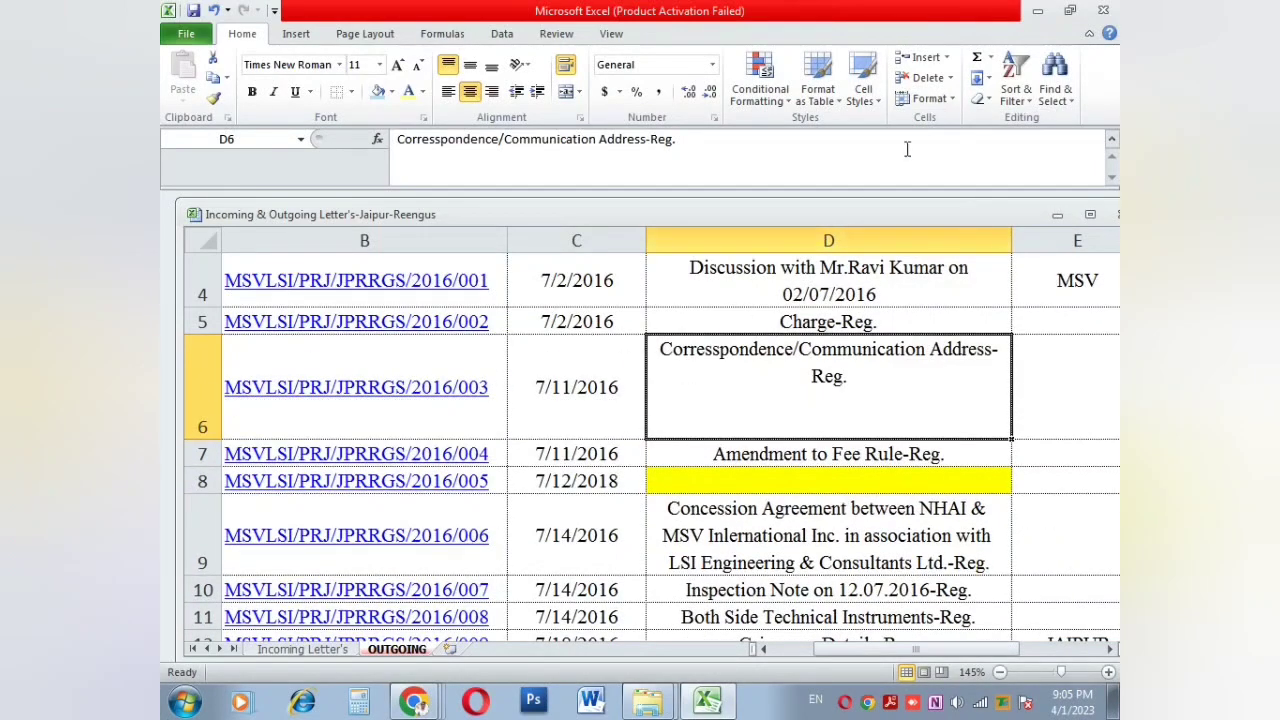
click(929, 98)
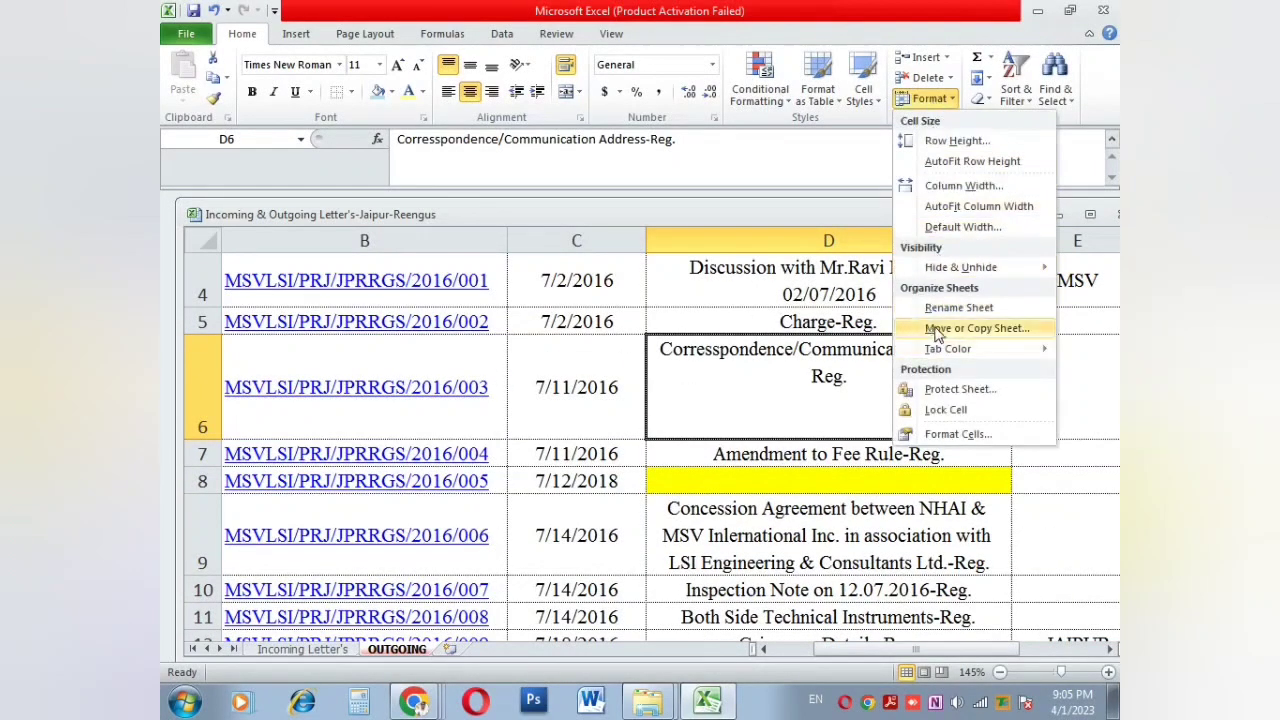
click(948, 206)
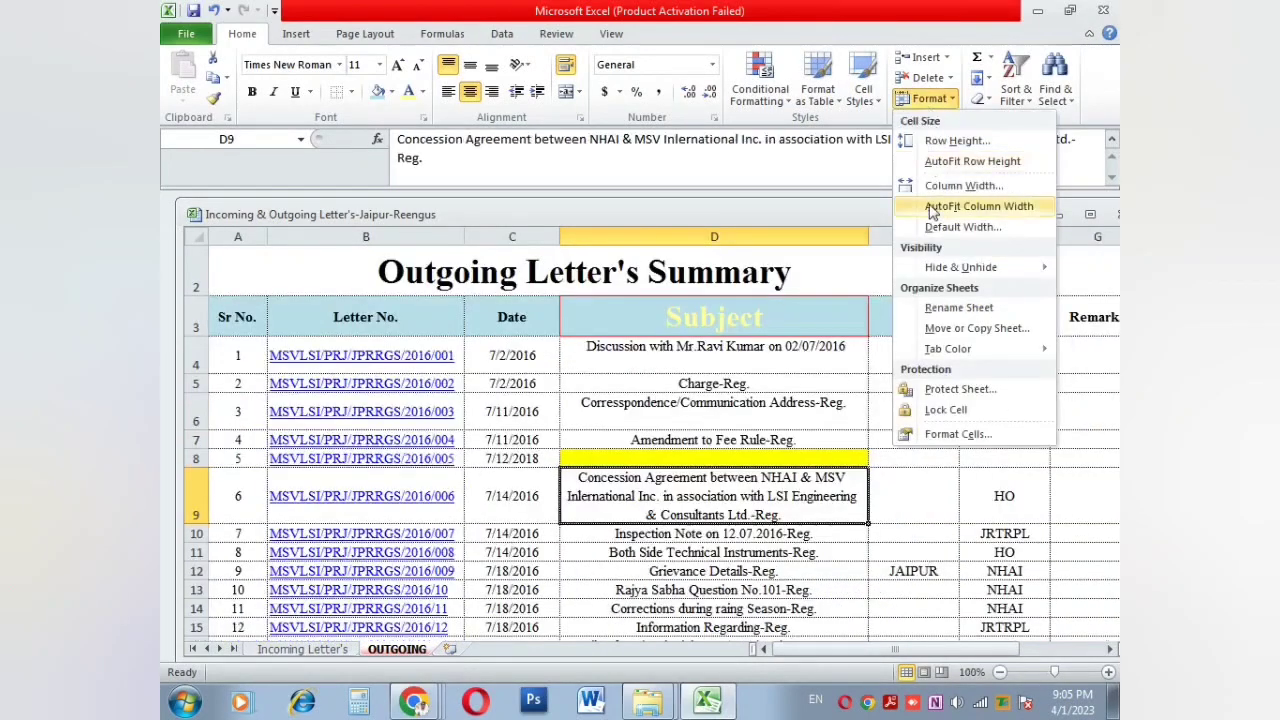
Step: Open the Protect Sheet settings and cancel, leaving the sheet unprotected
click(927, 389)
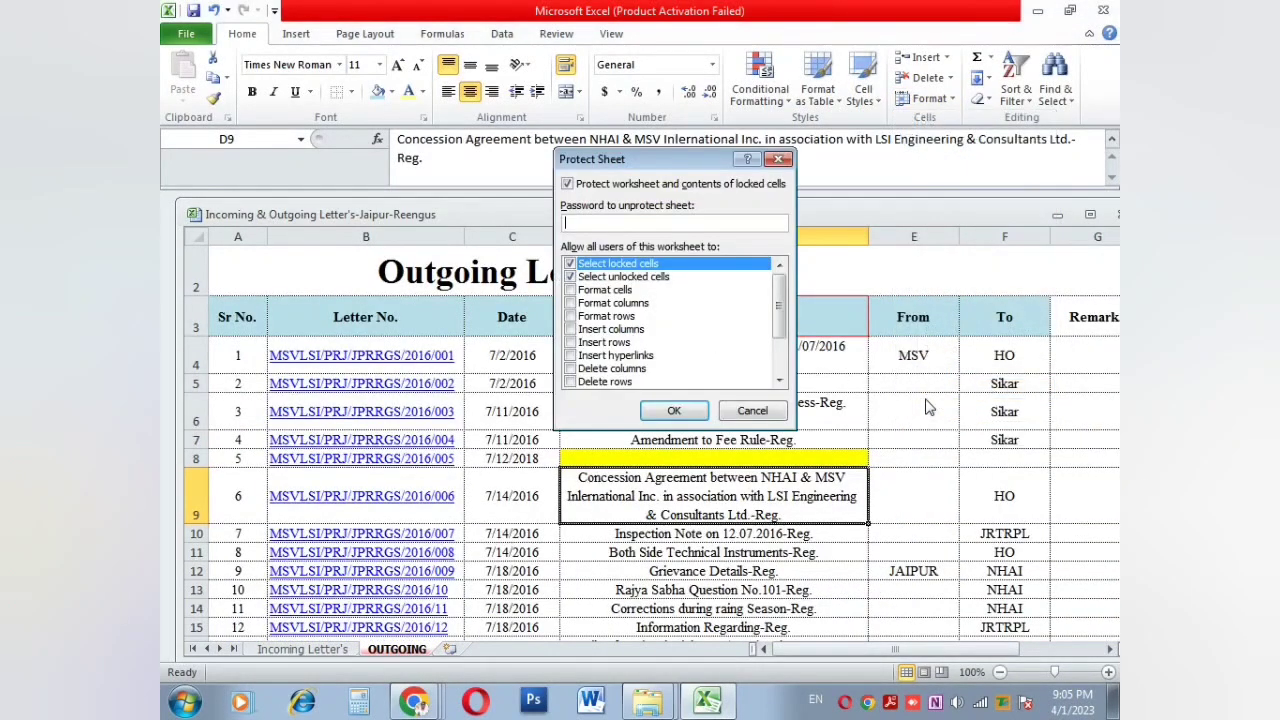
click(752, 410)
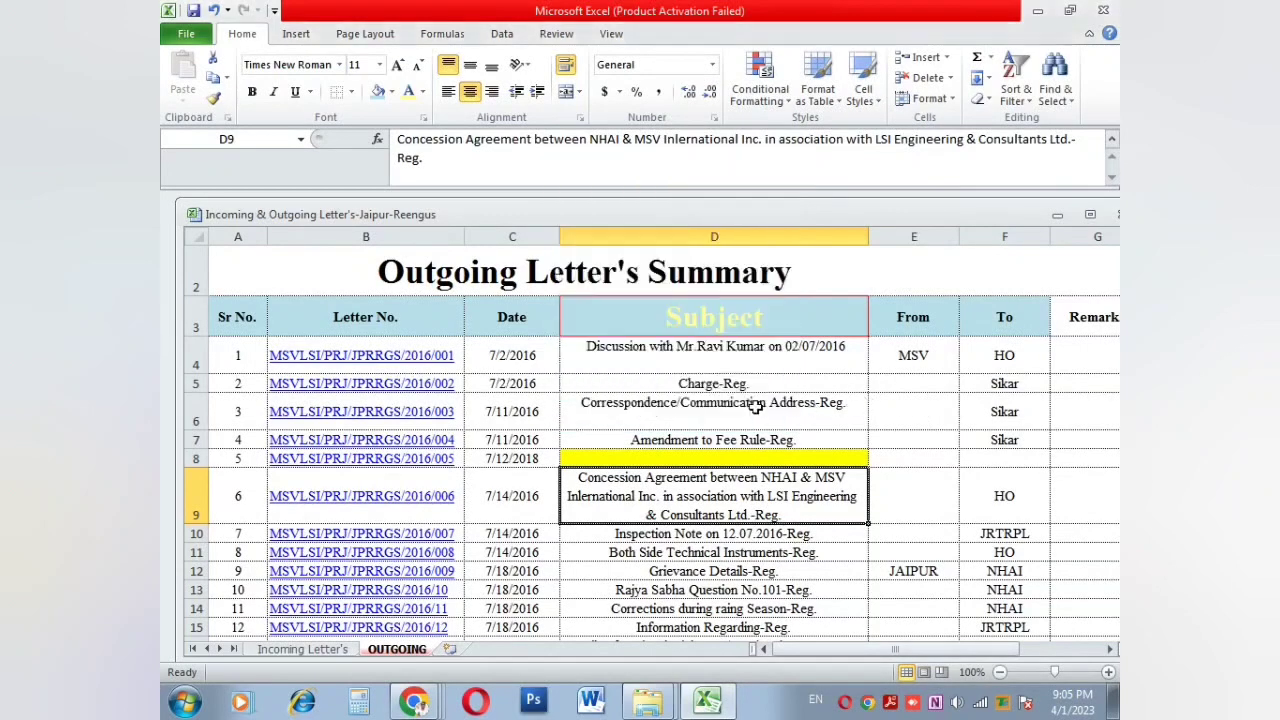
click(628, 411)
click(627, 384)
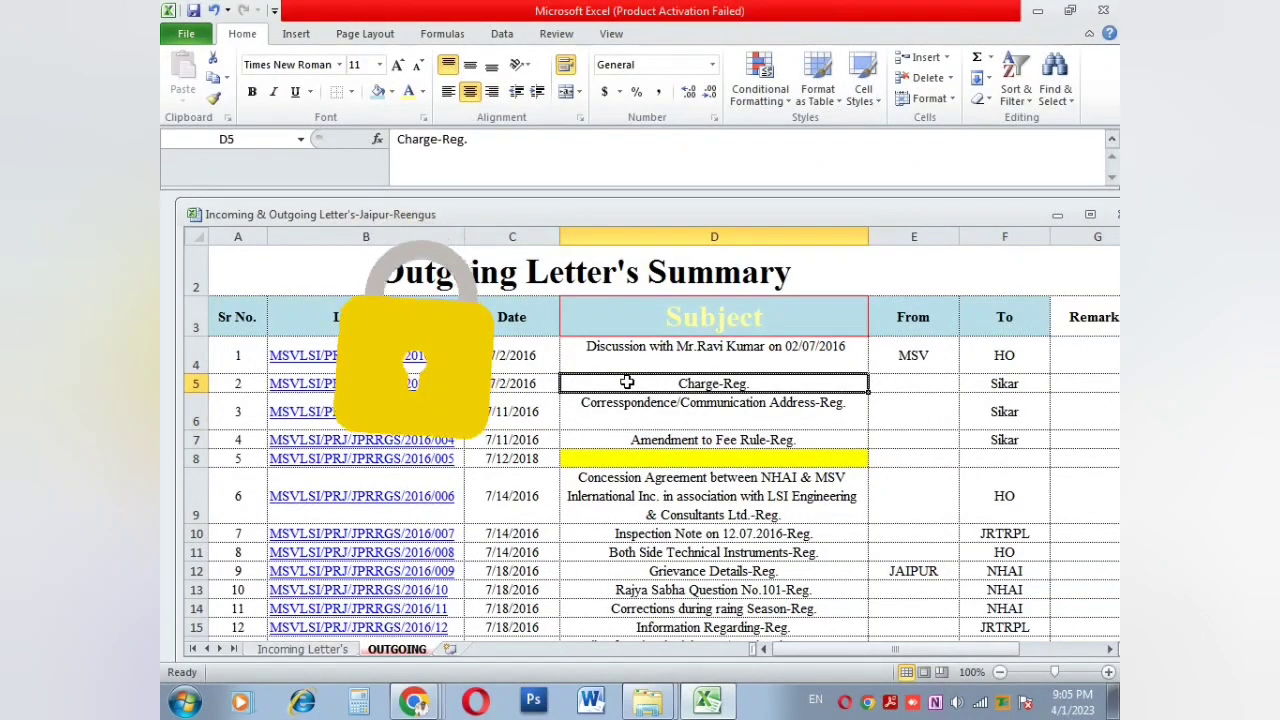
Step: Enter test values vv in E5 and hh in E9
click(885, 384)
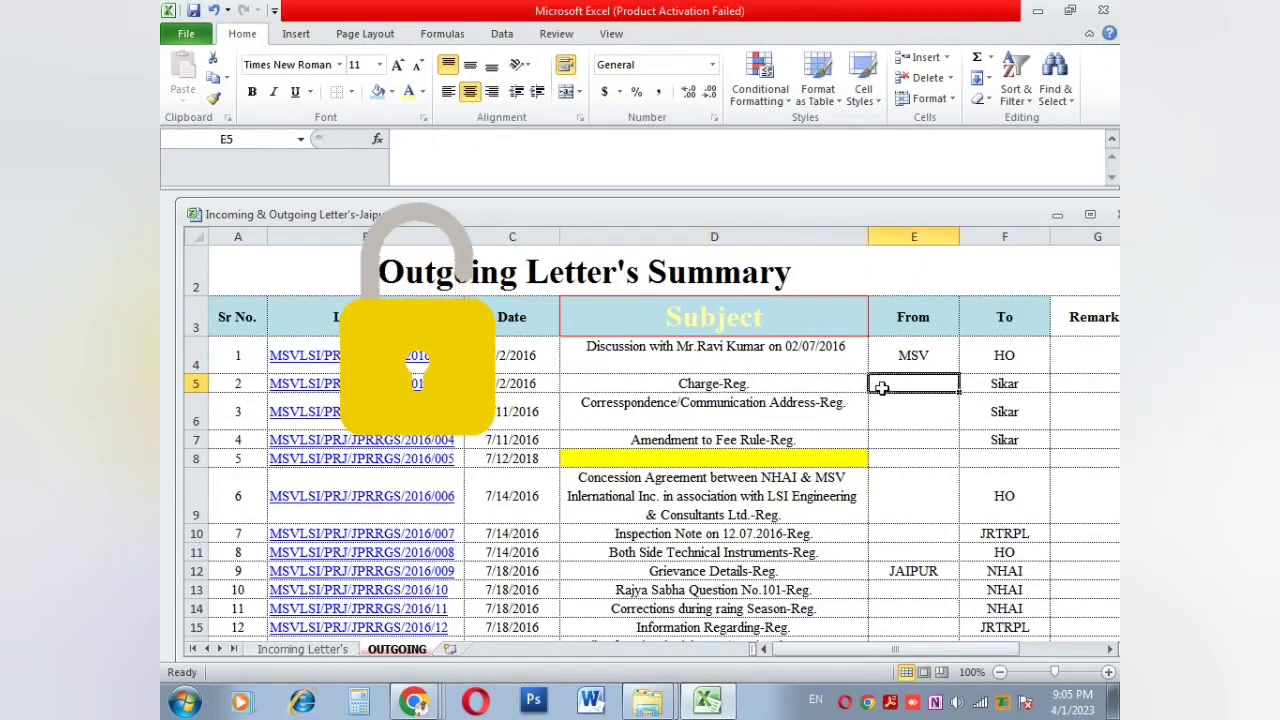
text(vv)
key(Return)
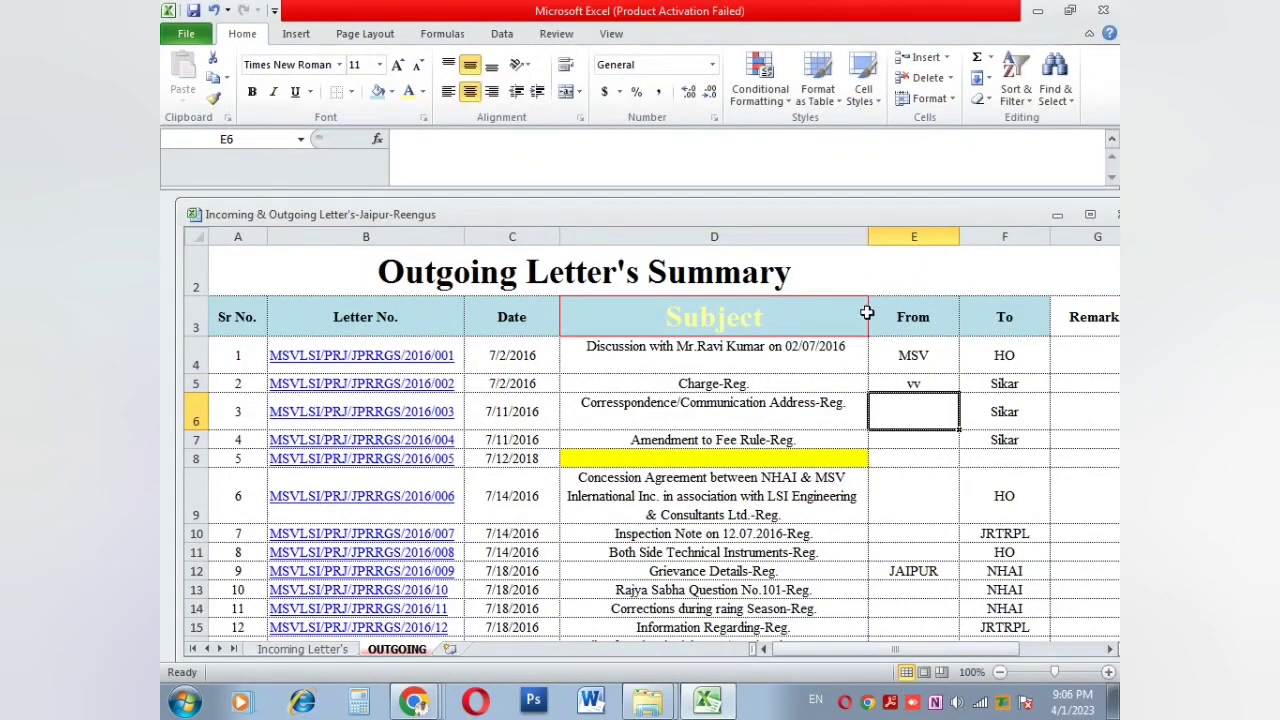
click(888, 485)
text(hh)
key(Return)
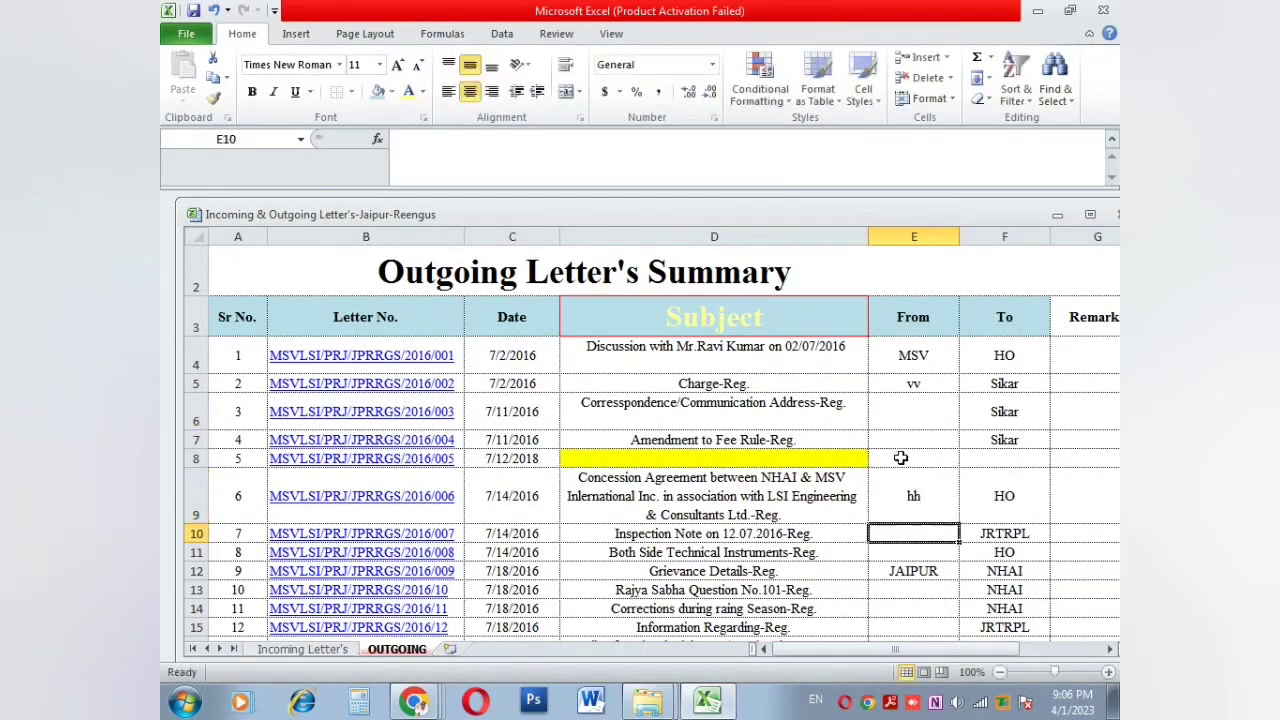
click(900, 457)
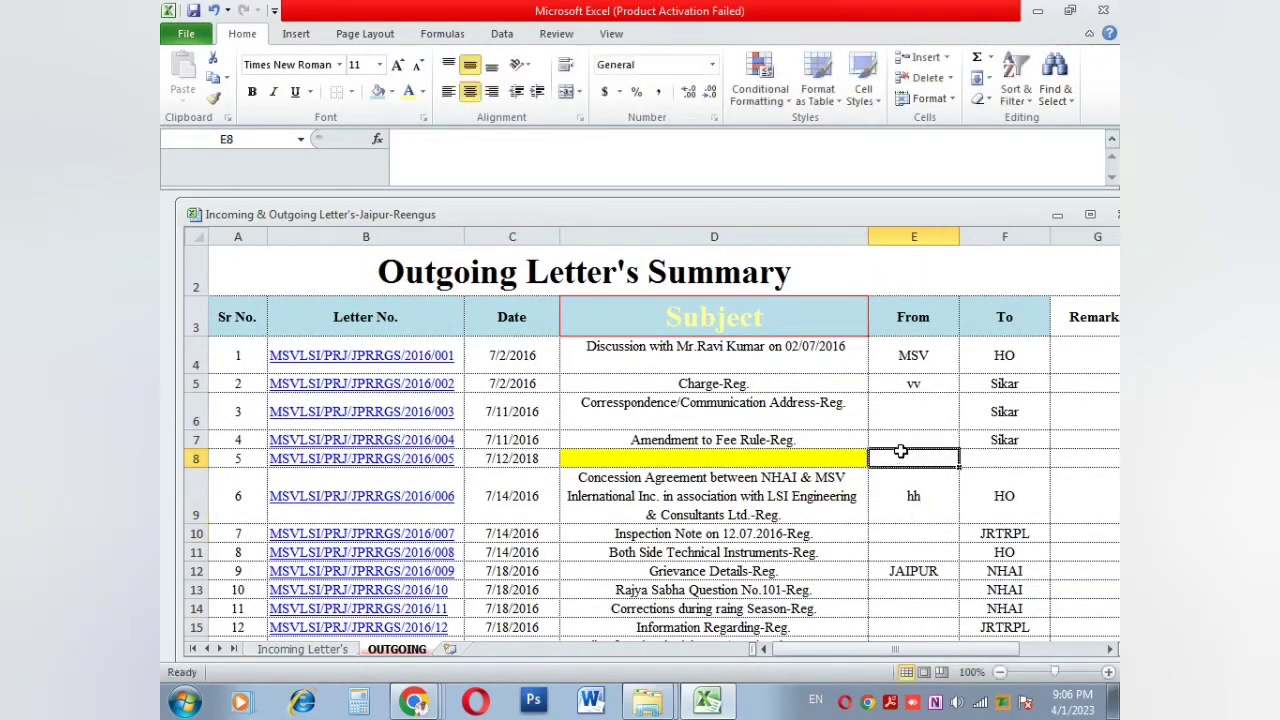
Step: Open Protect Sheet for the OUTGOING sheet from Home > Format
click(925, 98)
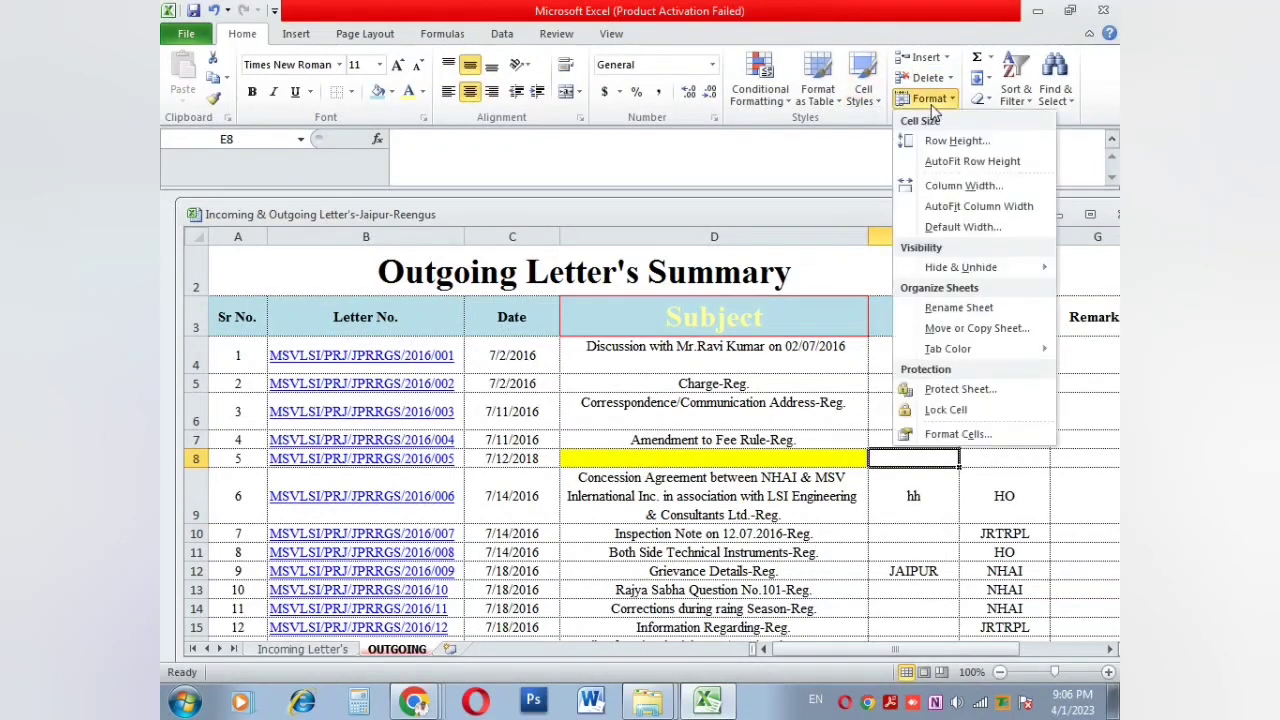
click(935, 390)
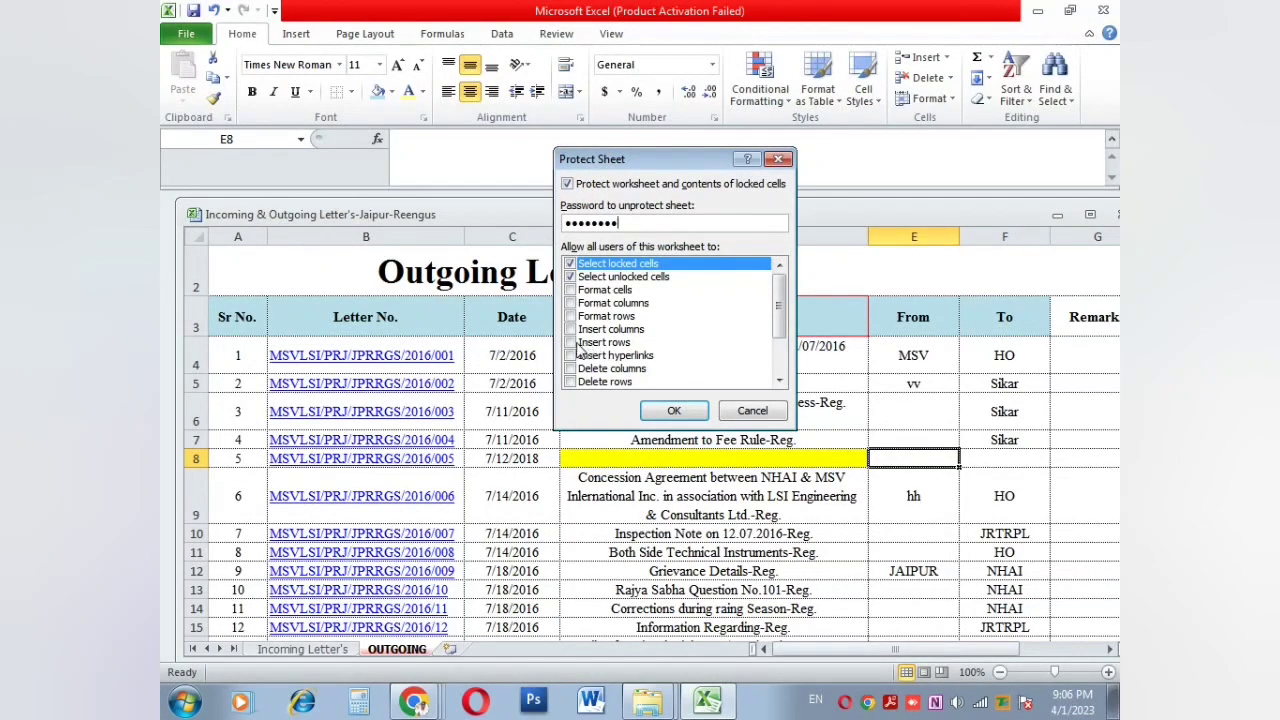
Step: Untick Select locked cells and Select unlocked cells in the sheet protection permissions
click(571, 343)
click(575, 343)
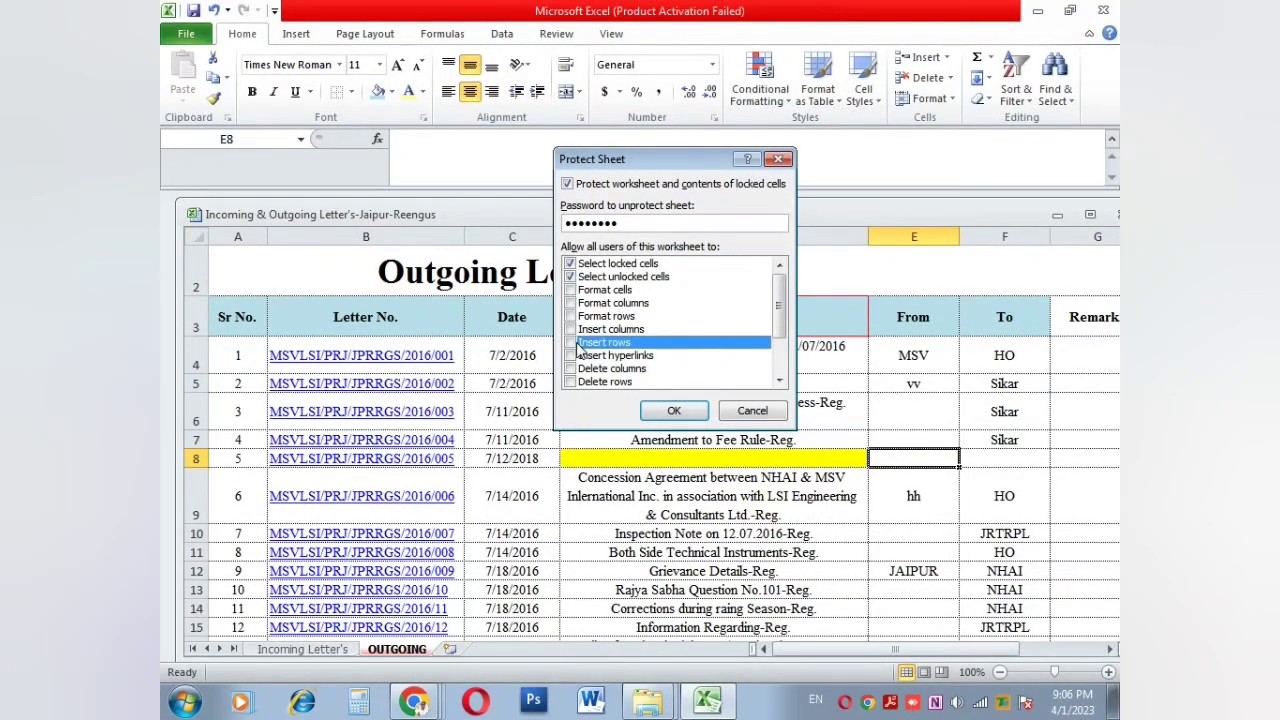
click(571, 277)
click(571, 265)
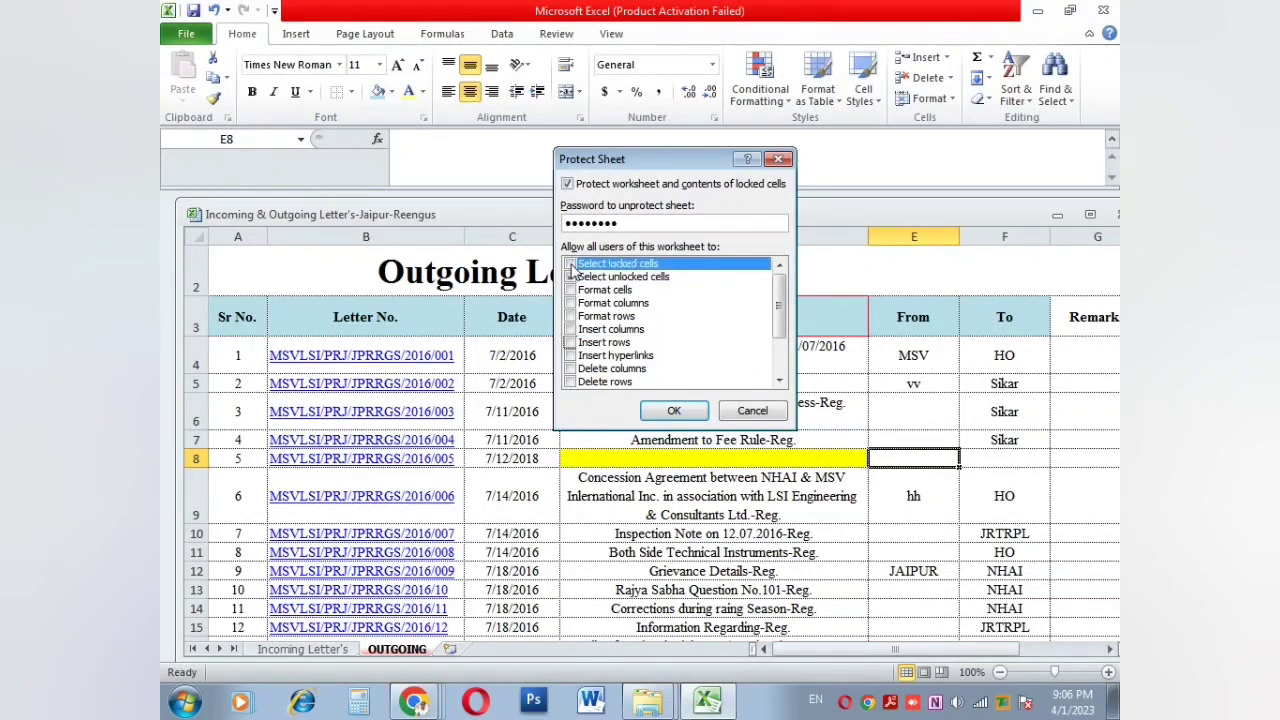
click(571, 277)
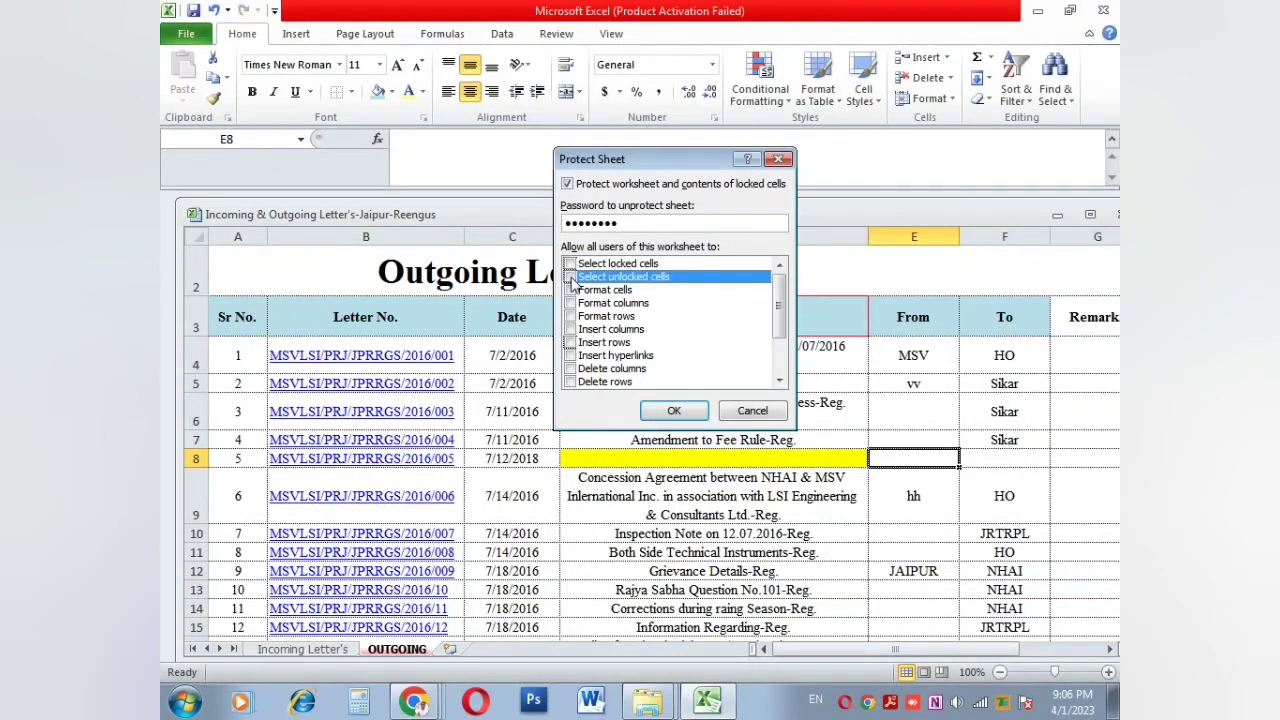
Step: Apply the protection and confirm the sheet password
click(674, 411)
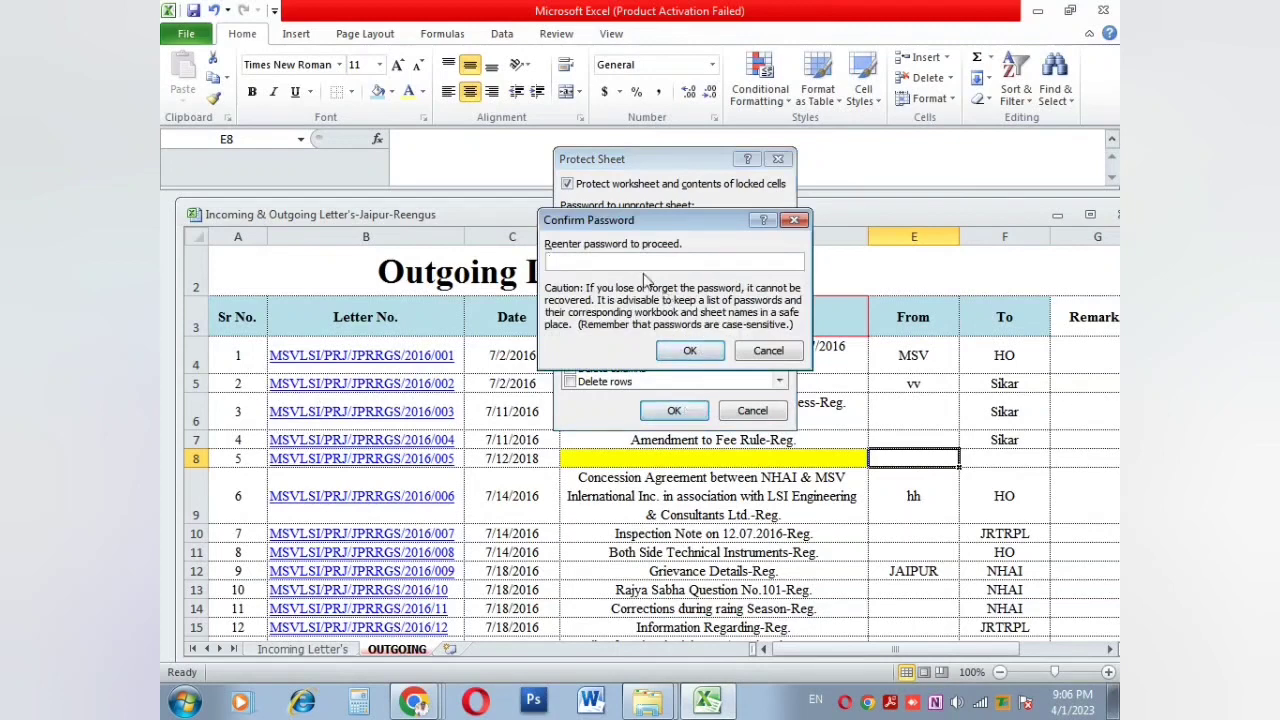
click(689, 350)
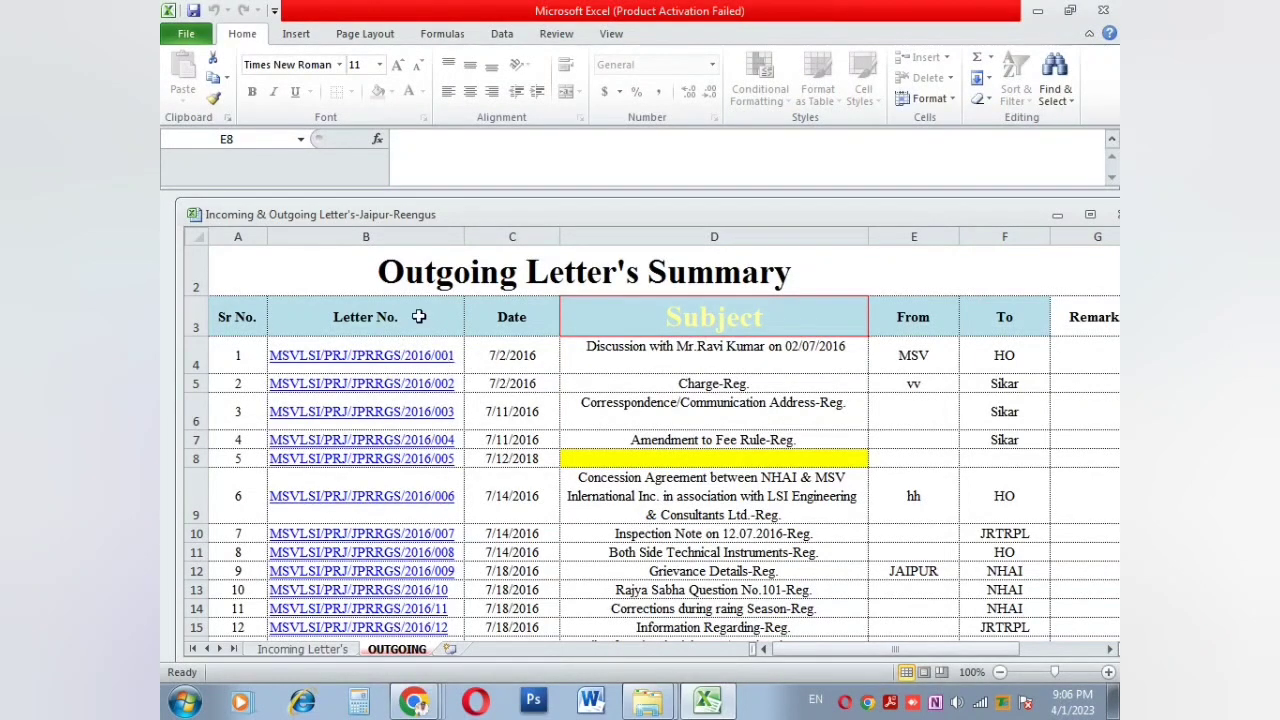
Step: On the Review tab, test-type 4545 into C1425 of the Incoming Letter's sheet, then undo it
scroll(423, 574, down, 3)
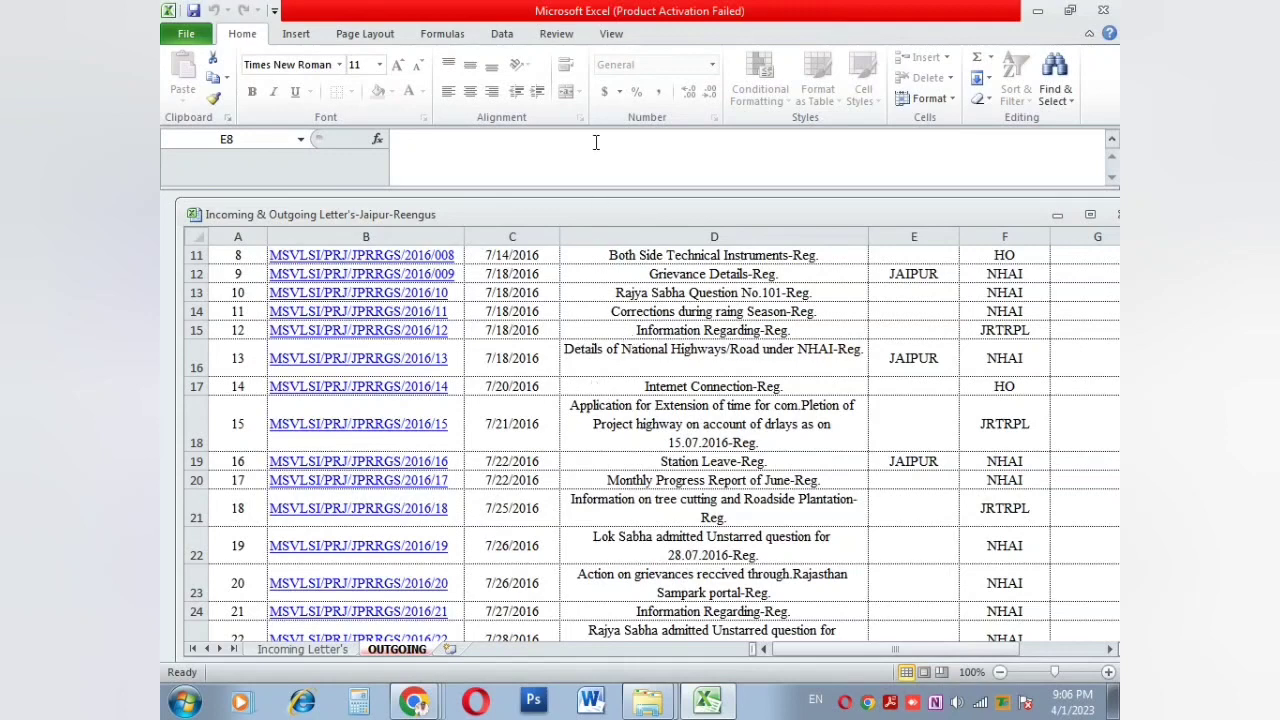
click(556, 33)
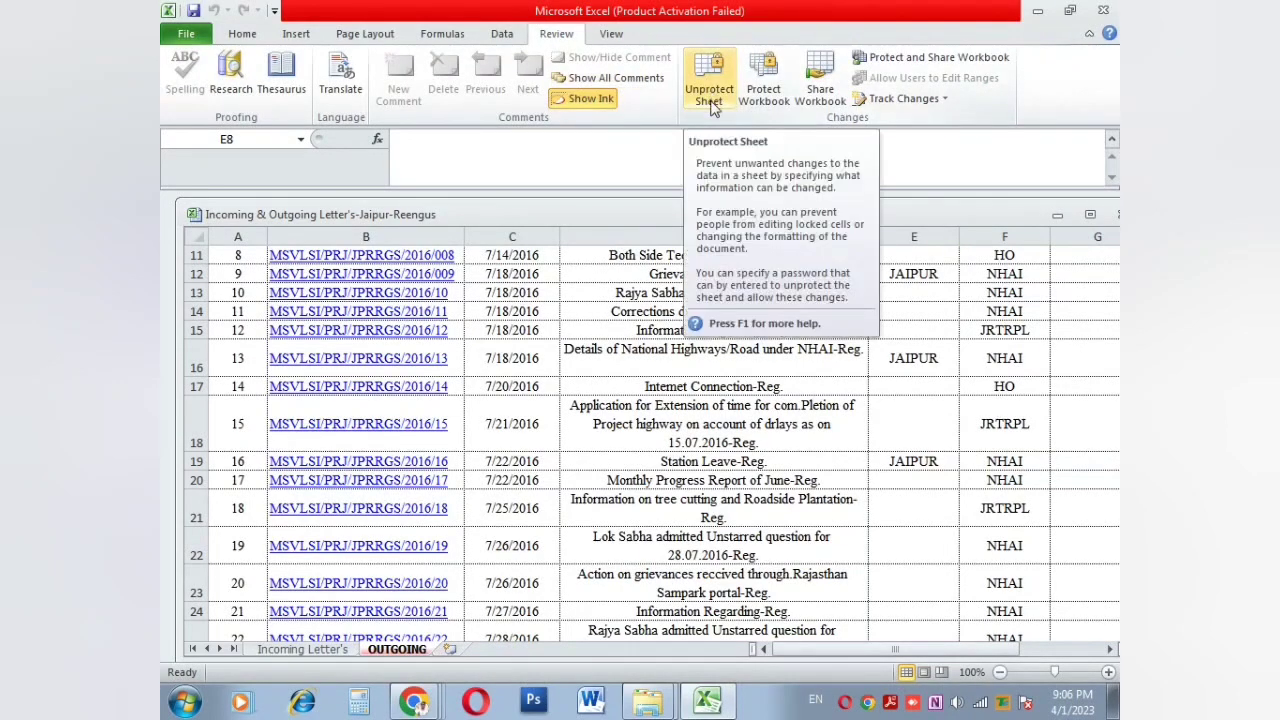
click(303, 649)
click(561, 403)
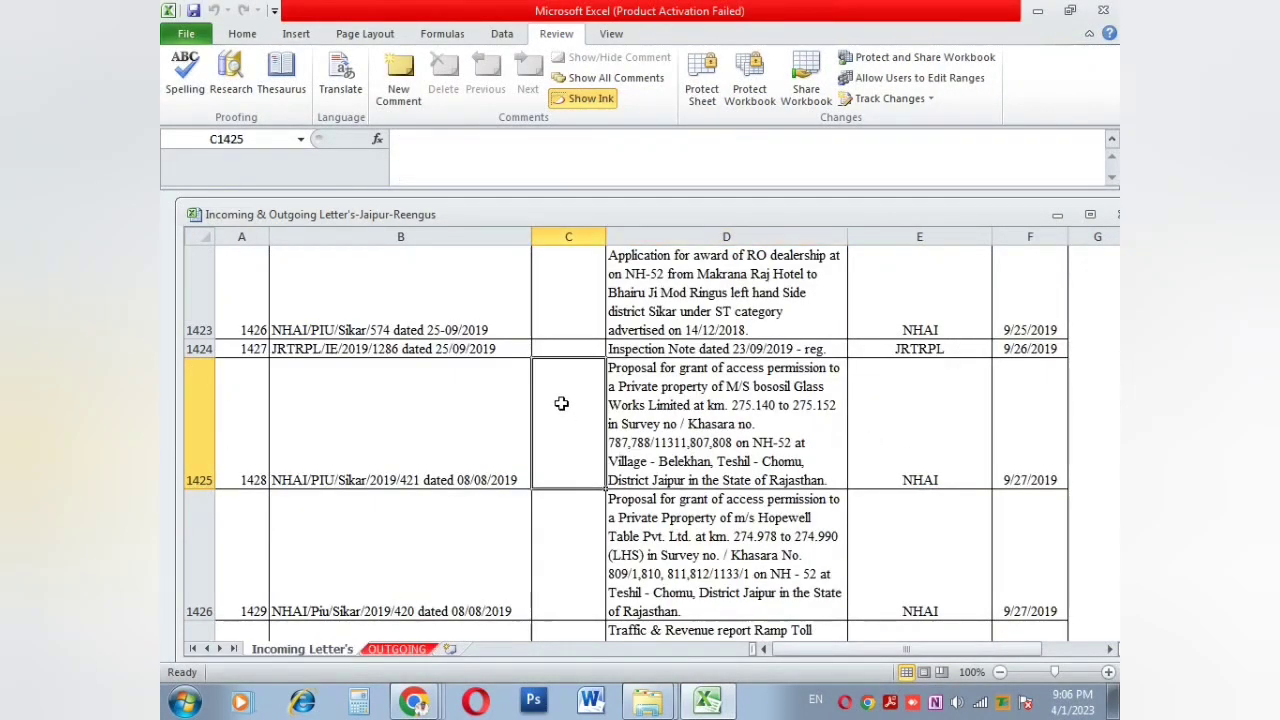
text(4545)
key(Return)
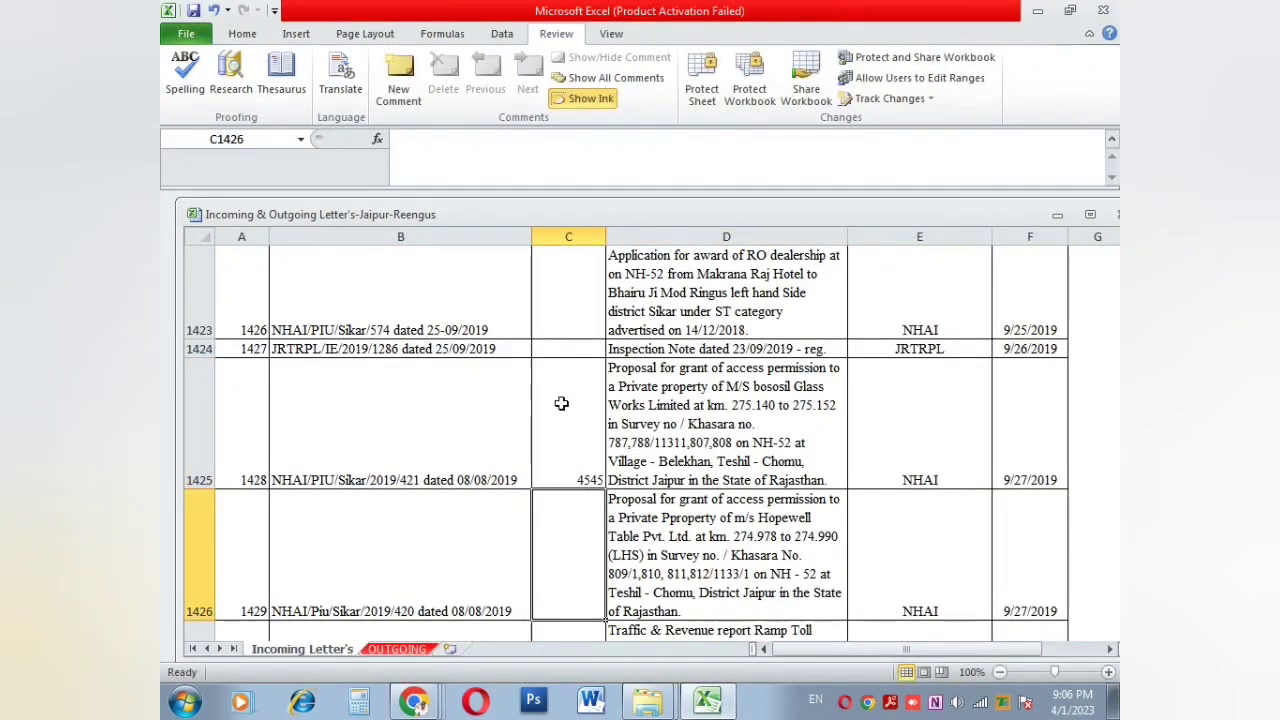
key(ctrl+z)
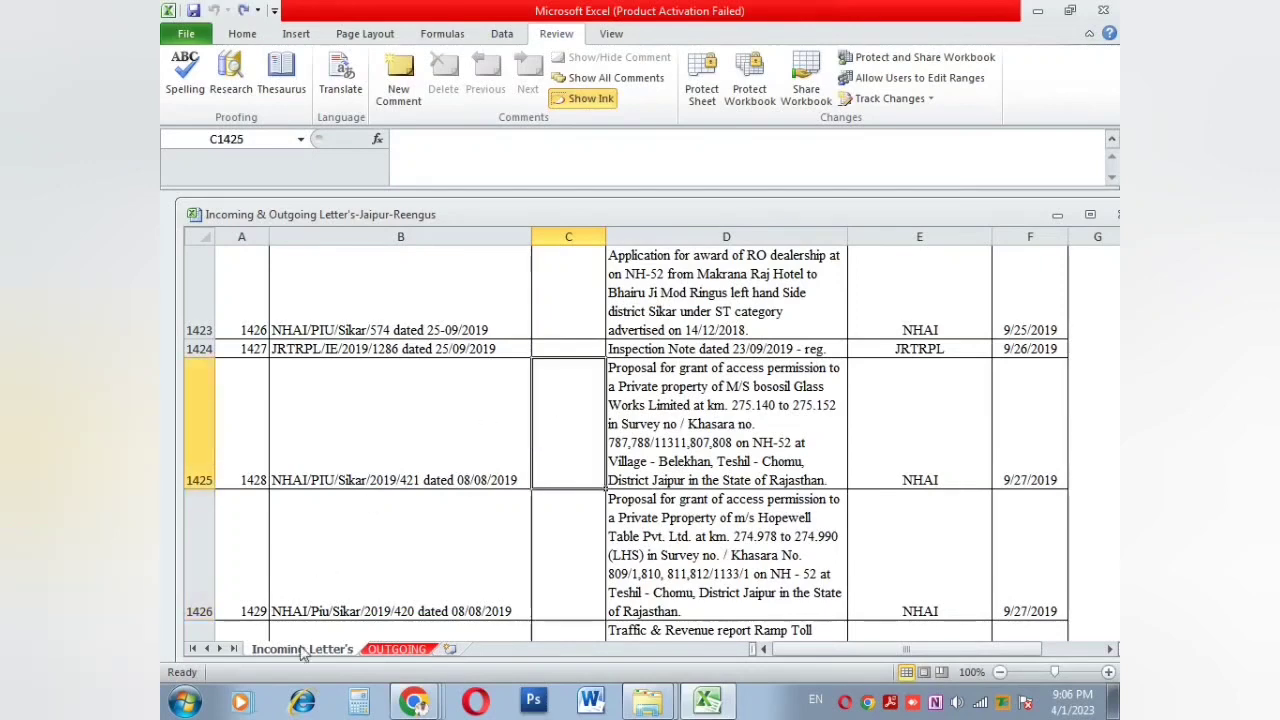
Step: Return to the OUTGOING sheet, preview its print layout, then leave Backstage
click(397, 645)
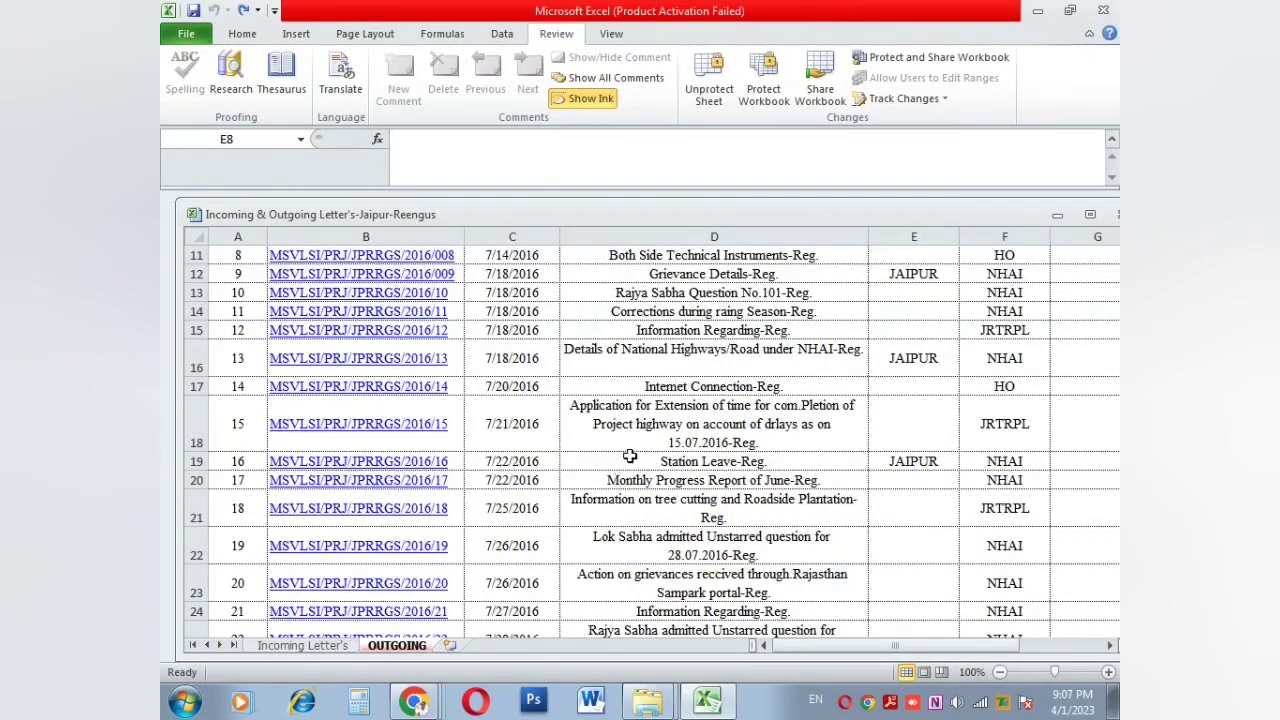
scroll(648, 295, down, 16)
scroll(628, 398, up, 15)
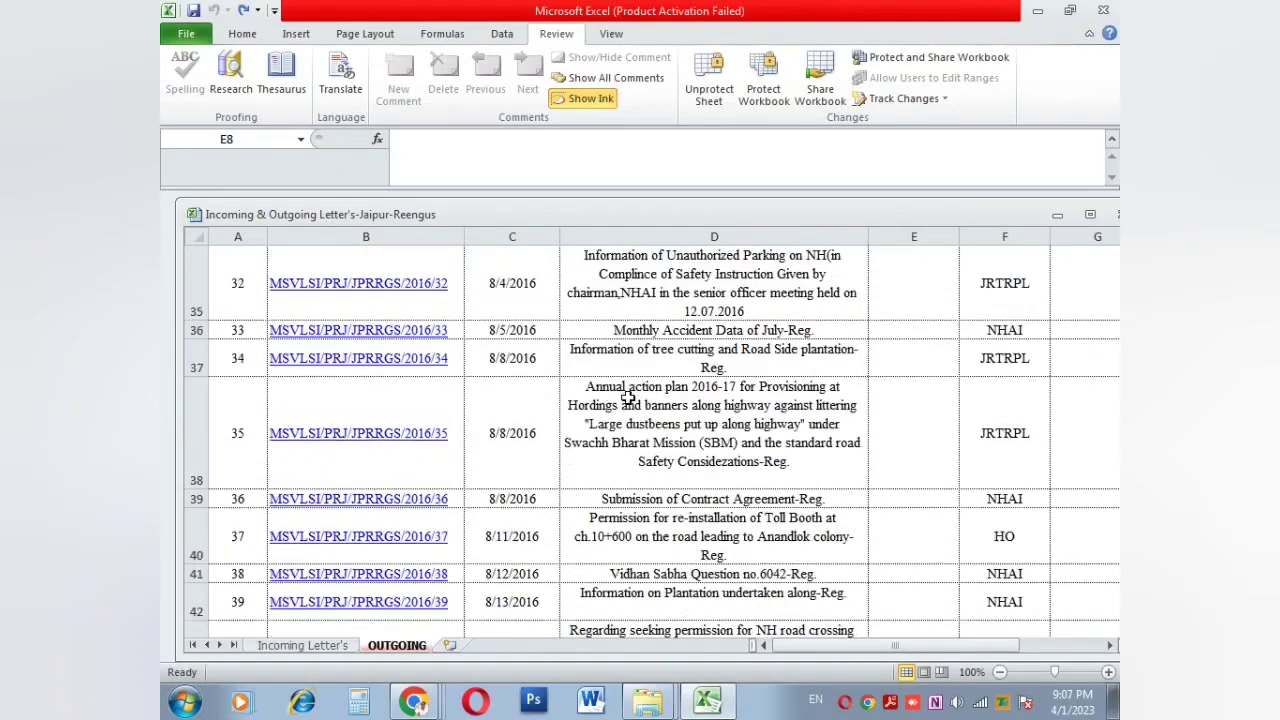
key(ctrl+p)
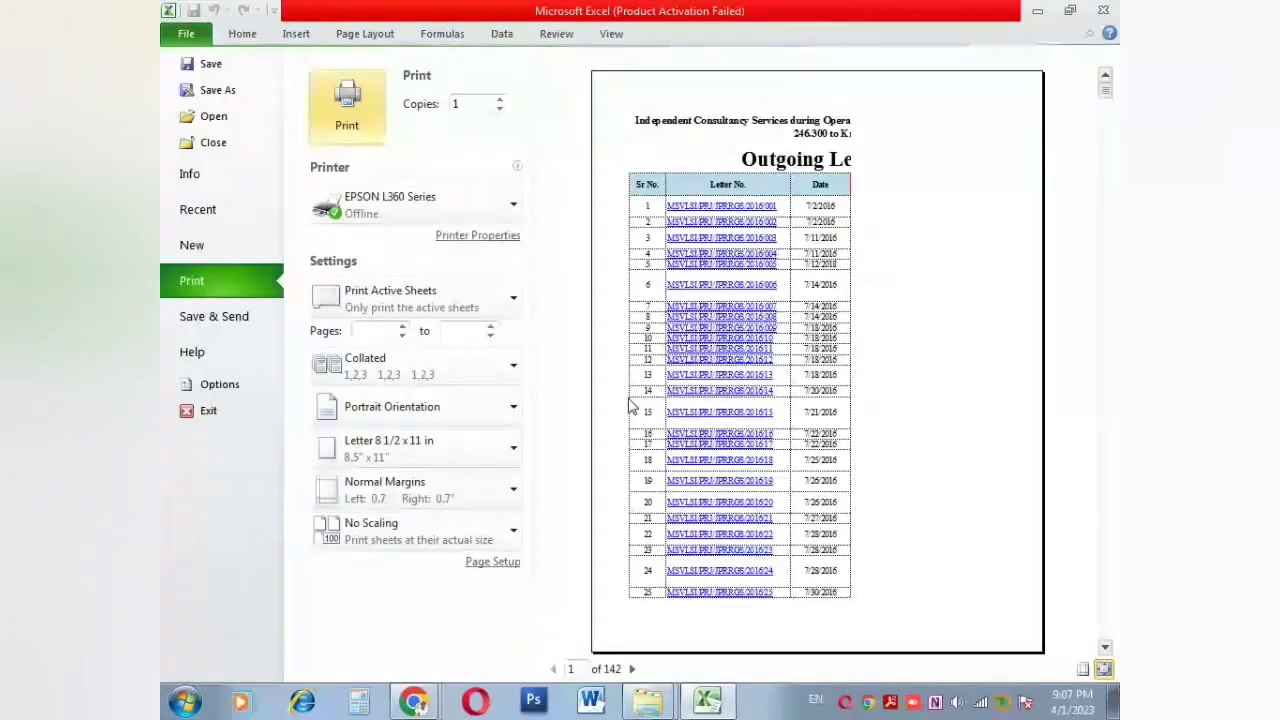
scroll(788, 370, down, 3)
scroll(788, 370, down, 1)
key(Escape)
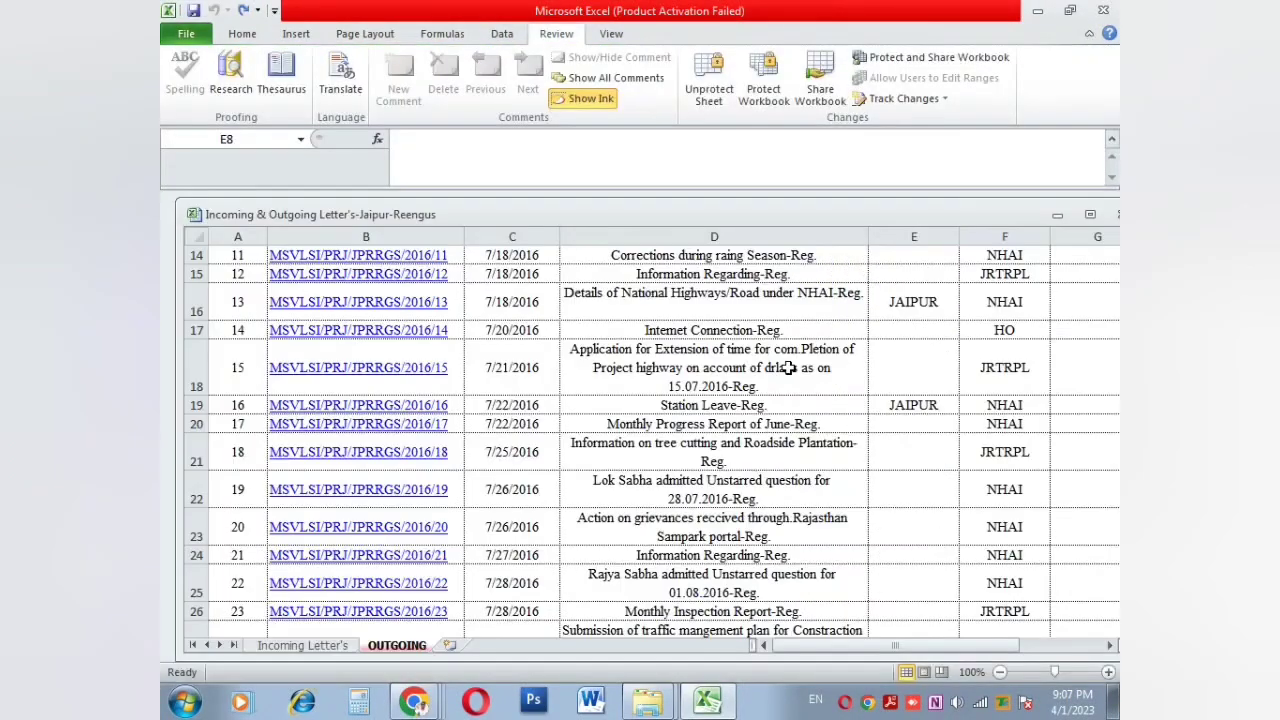
scroll(749, 366, up, 5)
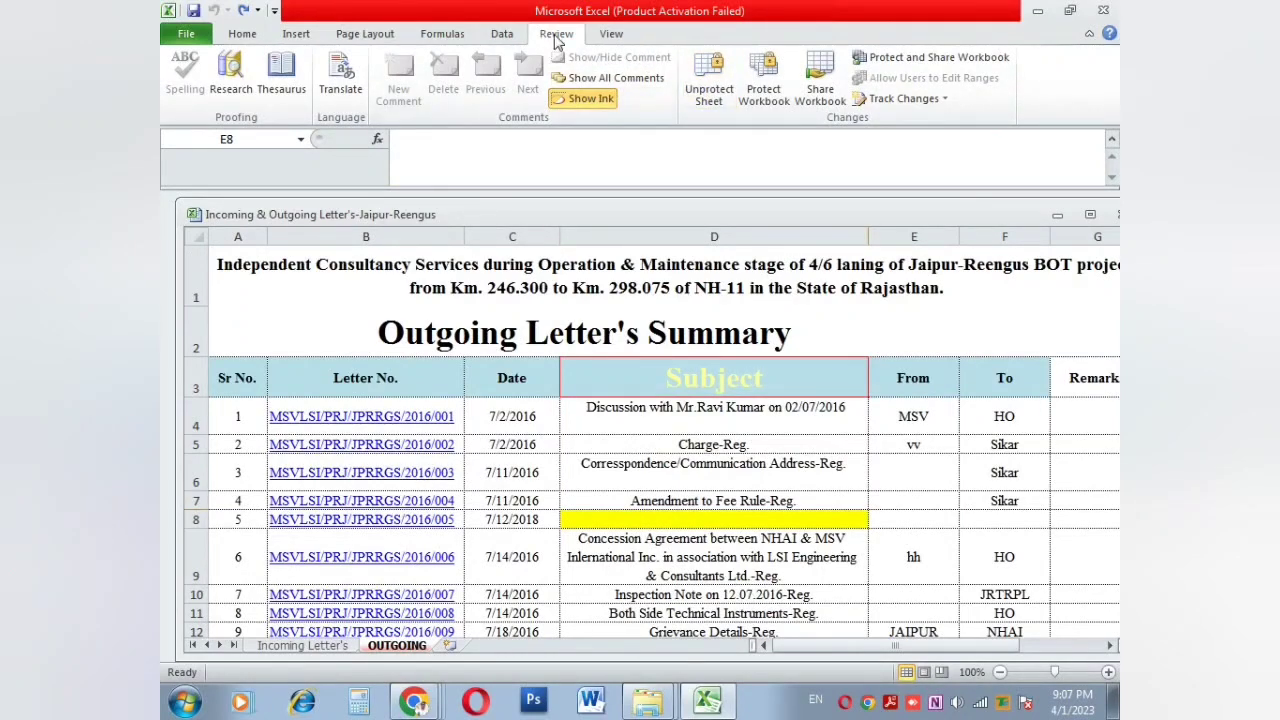
Step: Unprotect the OUTGOING sheet by entering its password
click(708, 80)
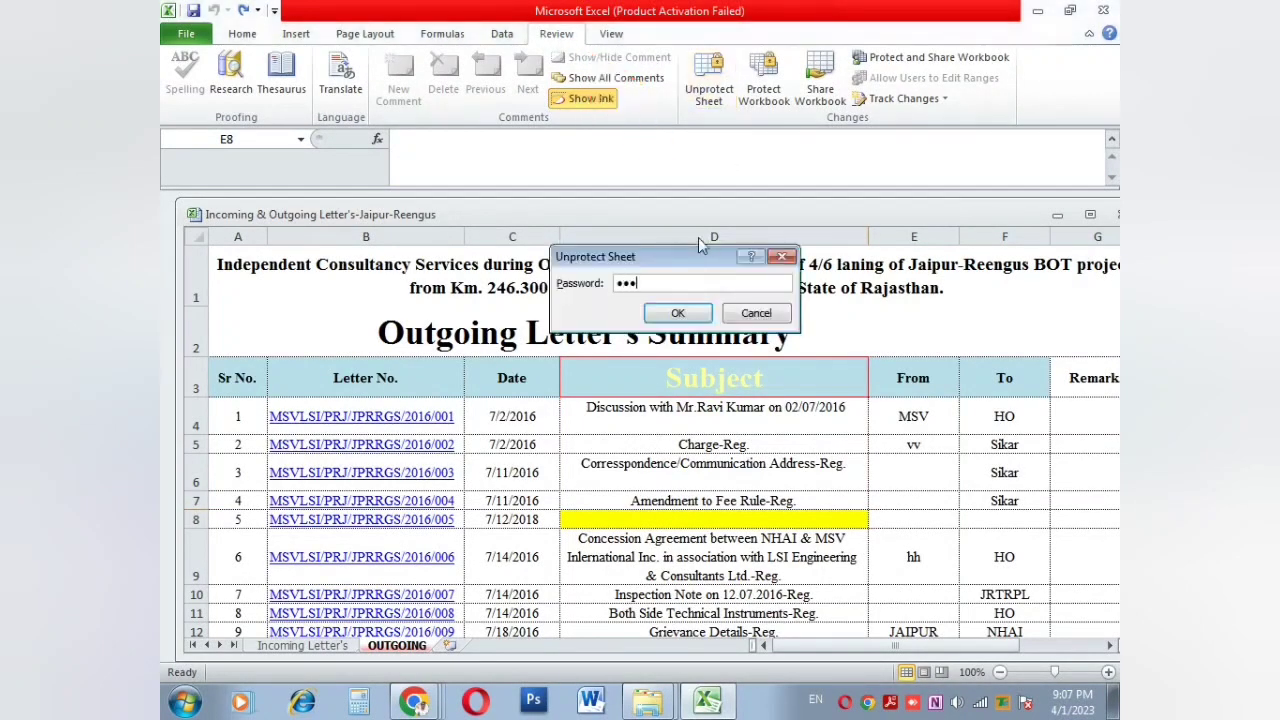
key(Return)
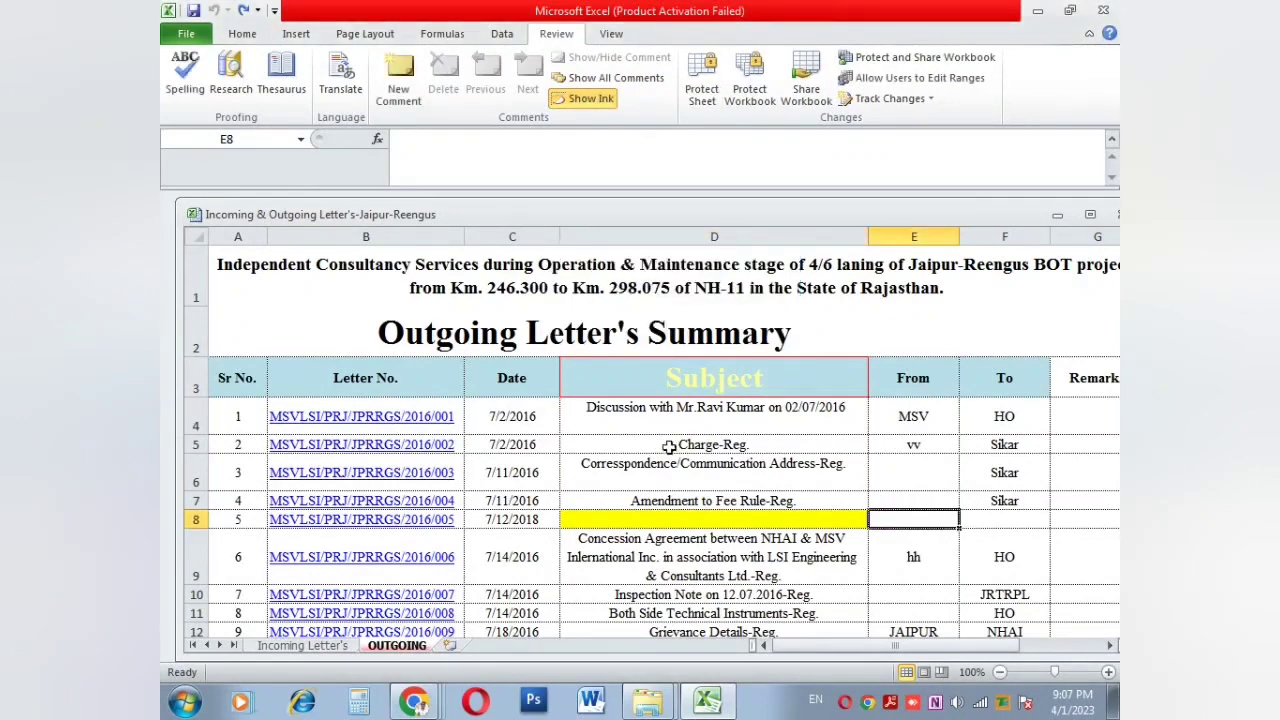
Step: Clear the vv and hh test entries from E5 and E9
click(796, 495)
click(912, 481)
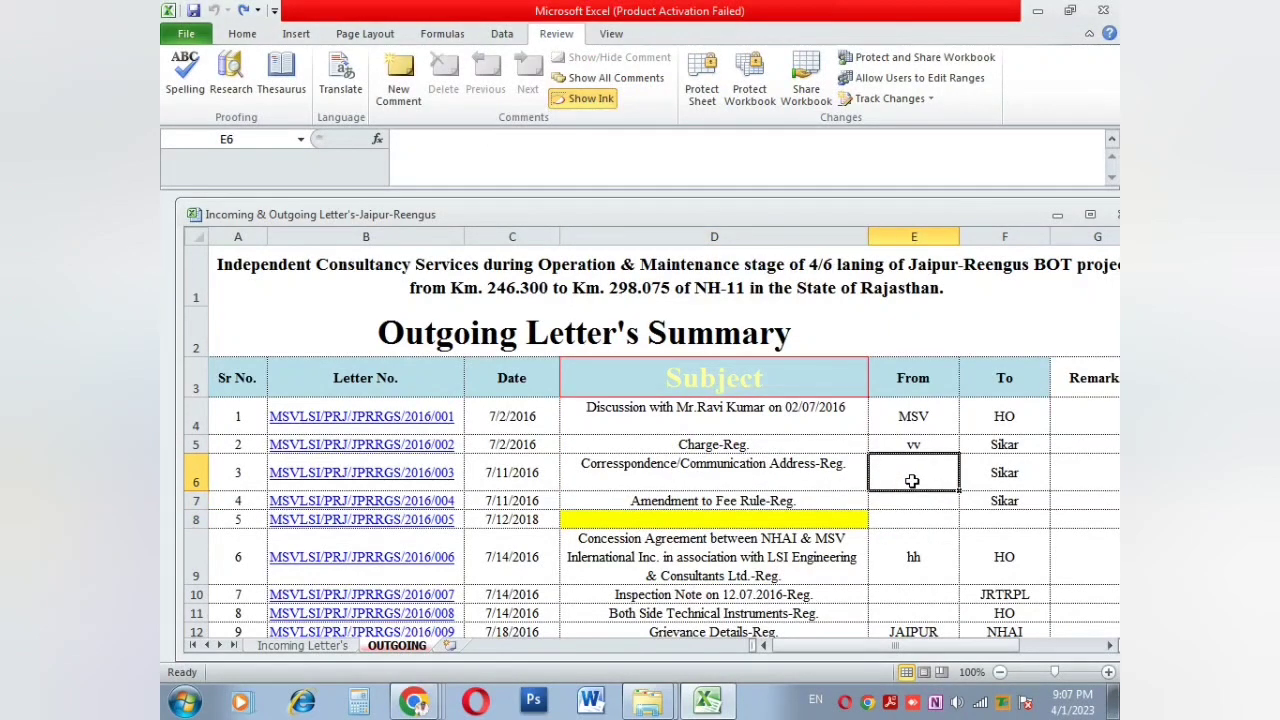
click(913, 446)
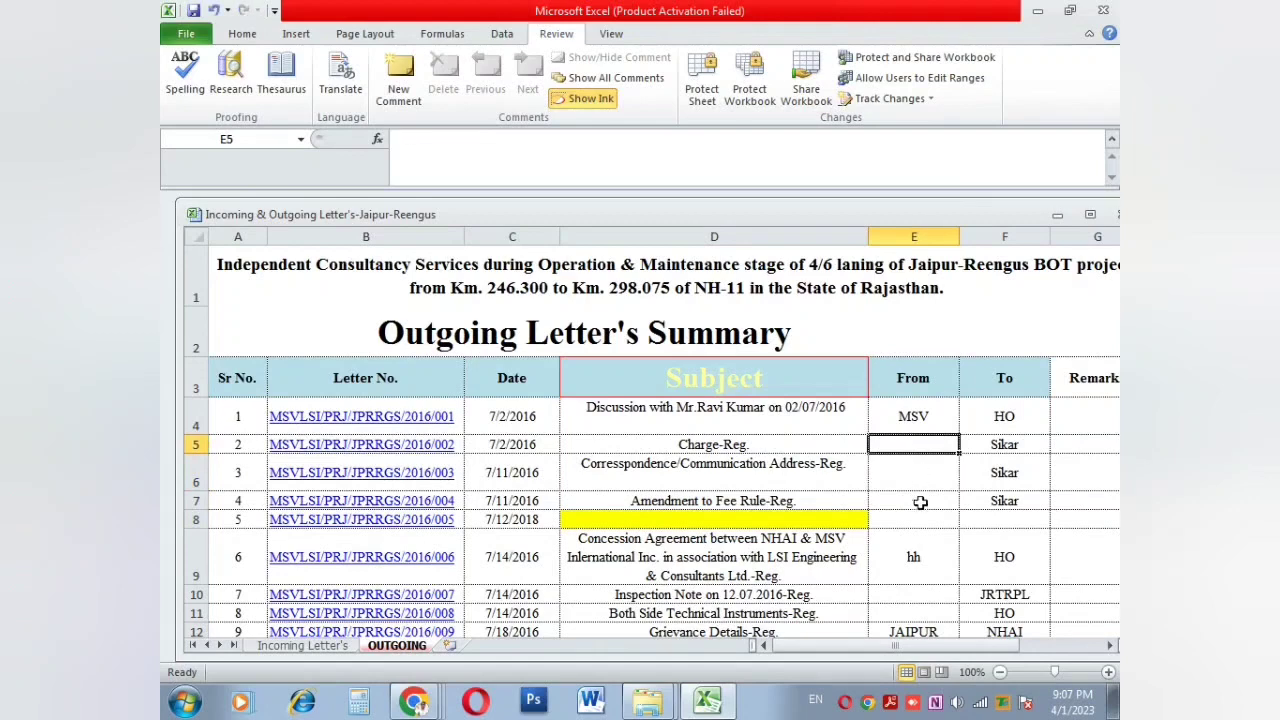
click(920, 558)
key(Delete)
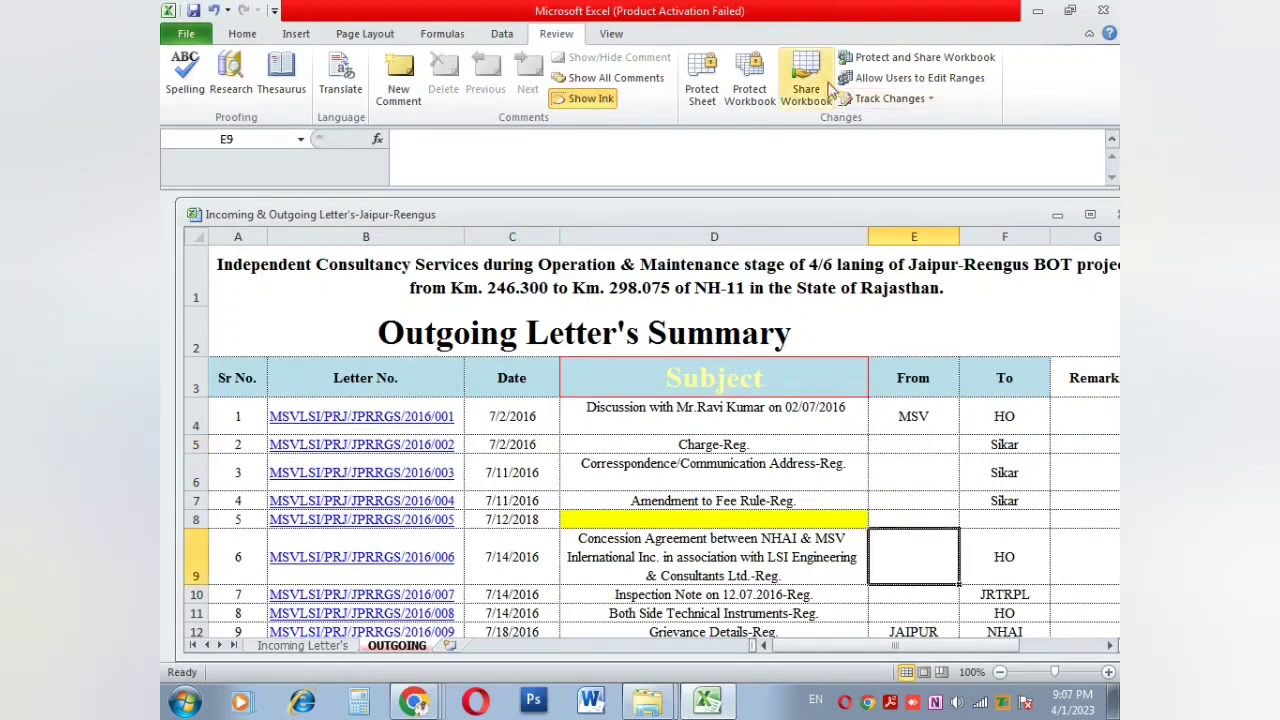
Step: Look through the Home tab's Cell Styles gallery and Format menu
click(222, 37)
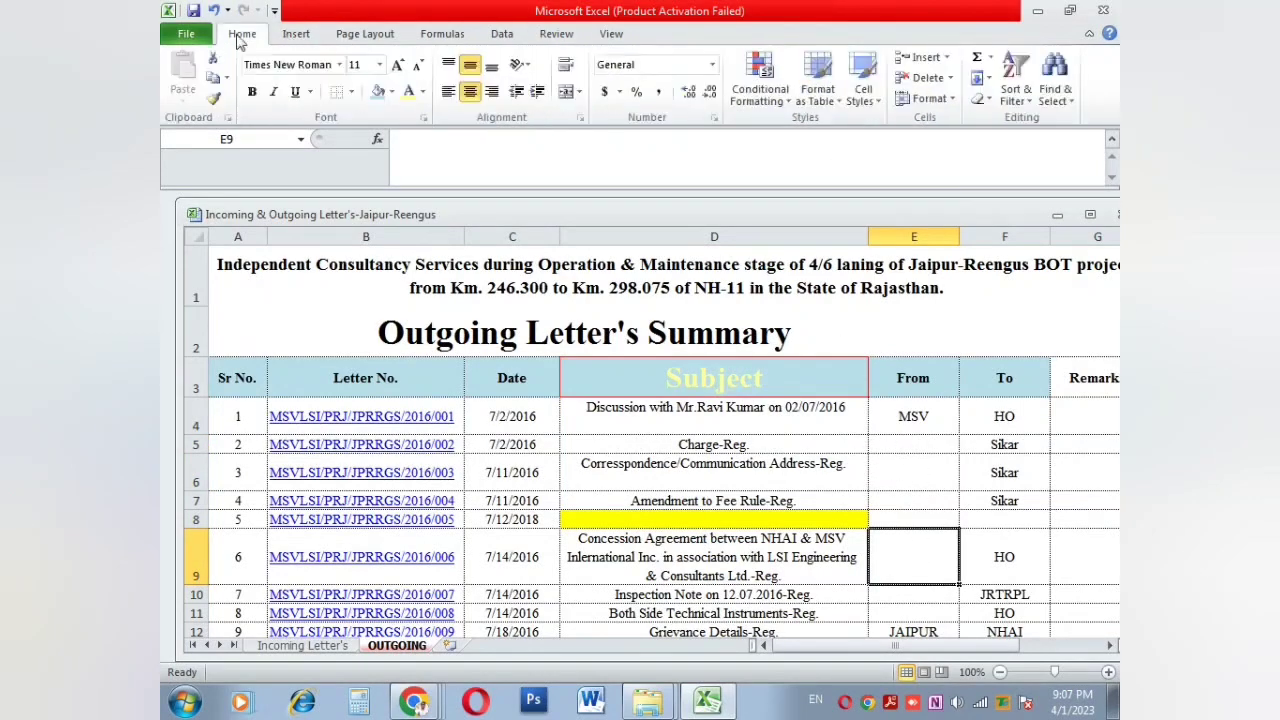
click(862, 85)
click(928, 98)
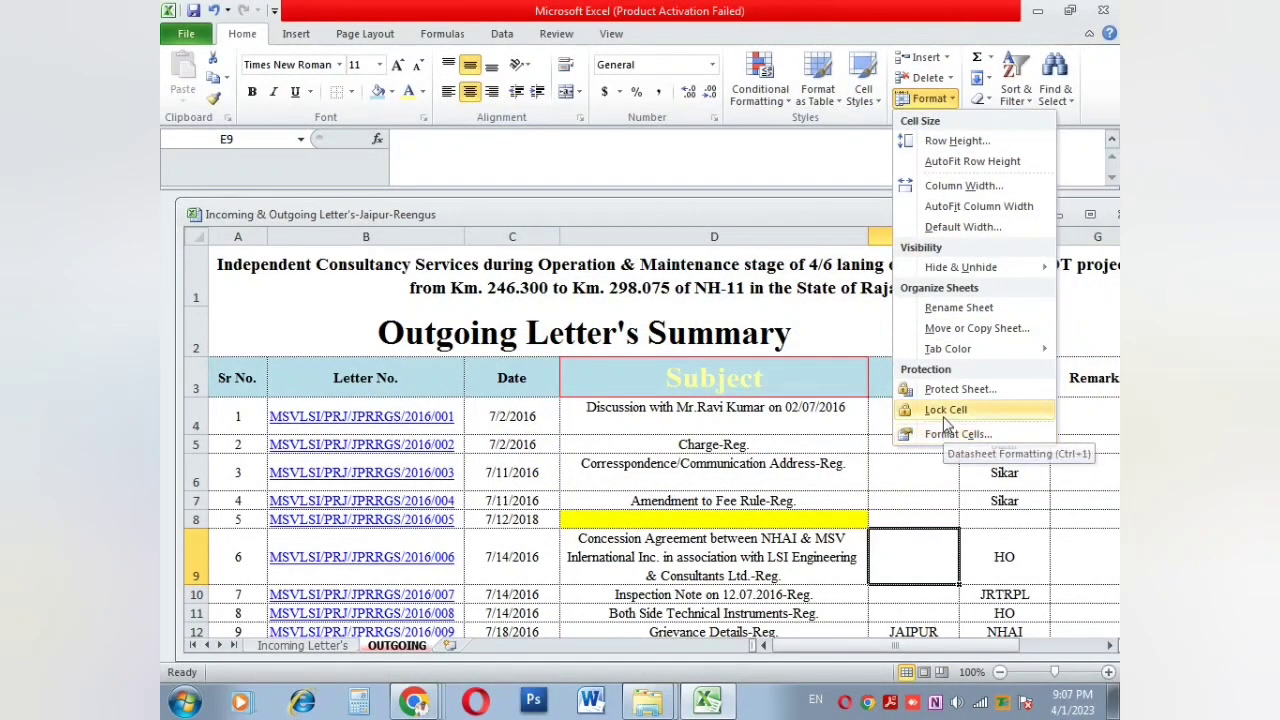
click(221, 37)
click(862, 95)
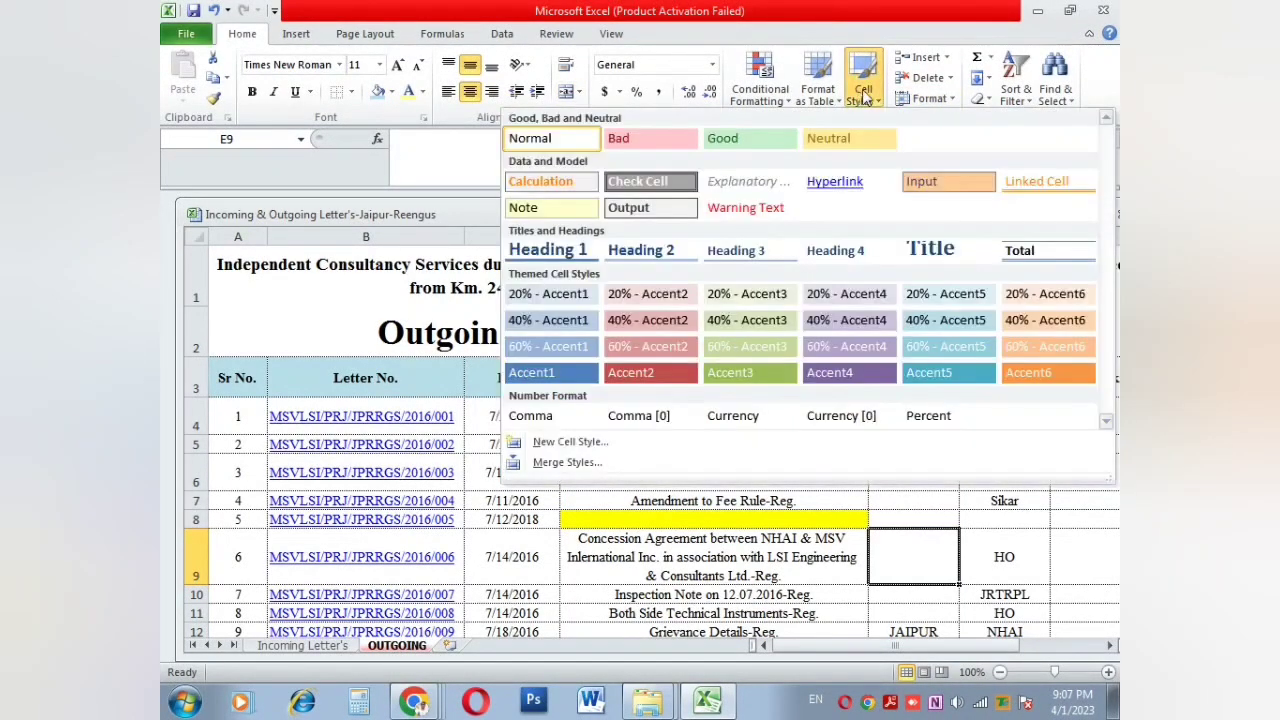
click(925, 98)
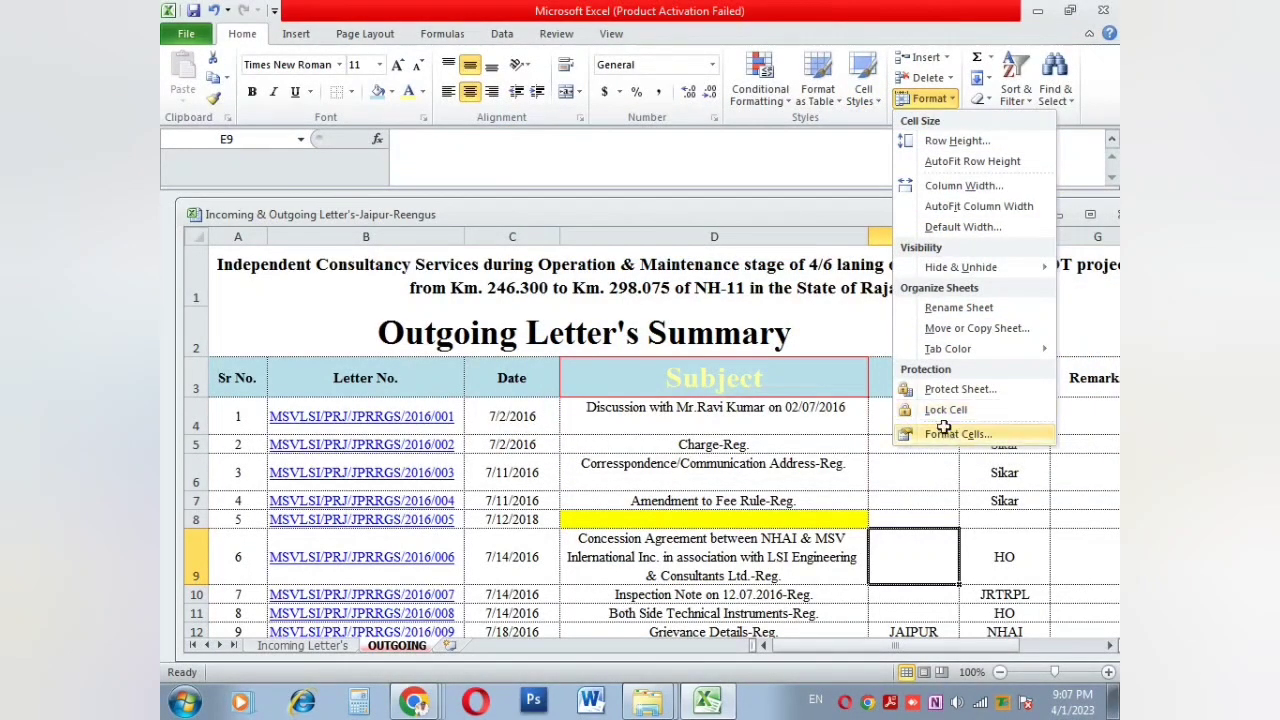
click(944, 430)
click(476, 168)
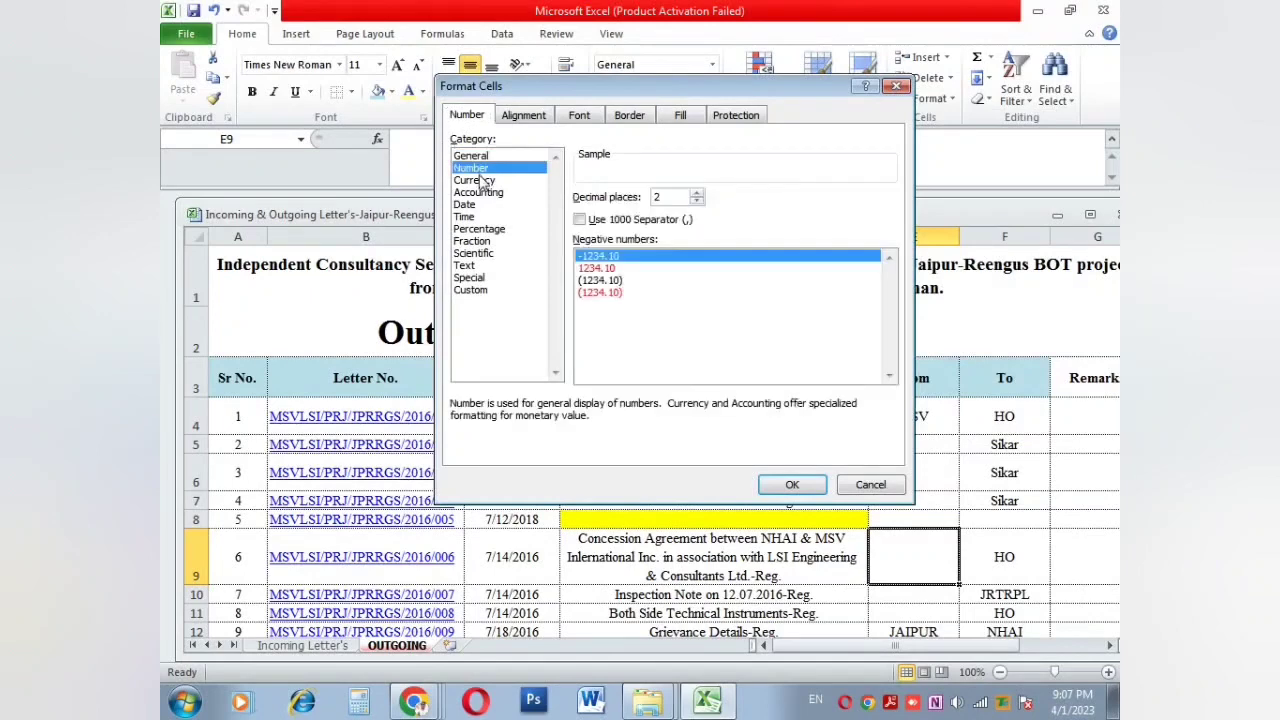
click(476, 181)
click(481, 193)
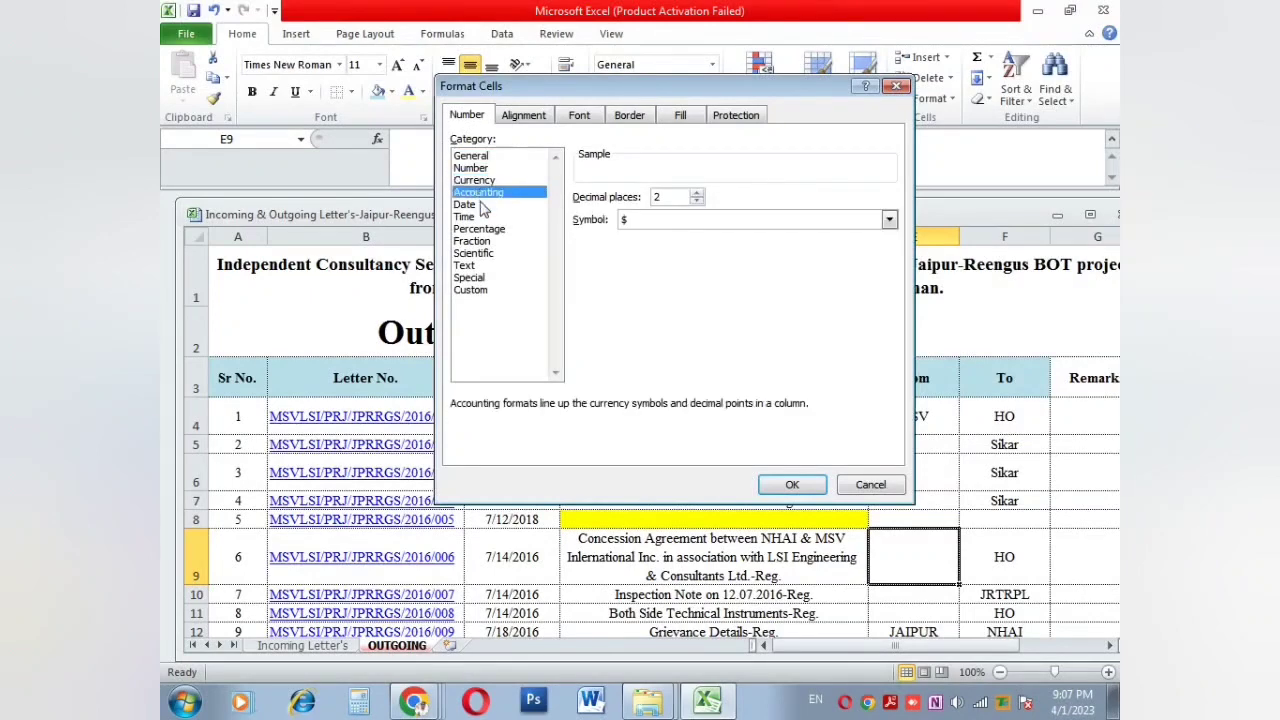
click(482, 205)
click(483, 217)
click(485, 229)
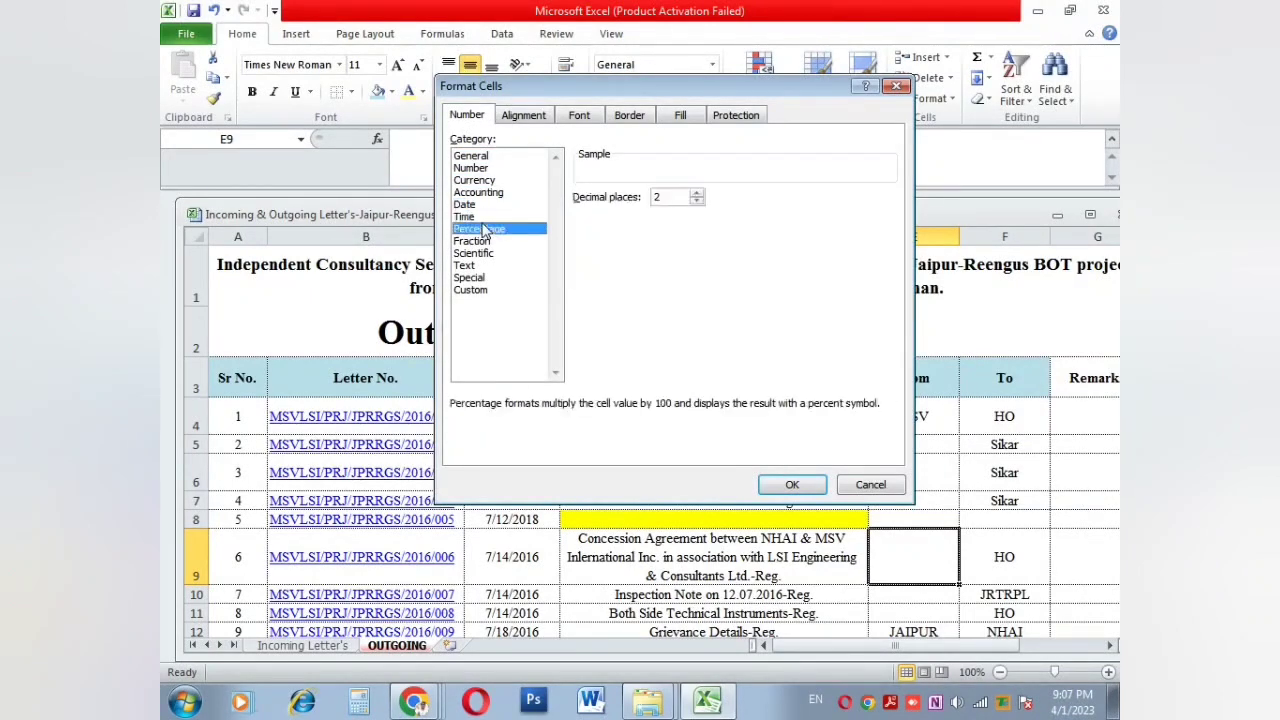
click(871, 485)
click(876, 462)
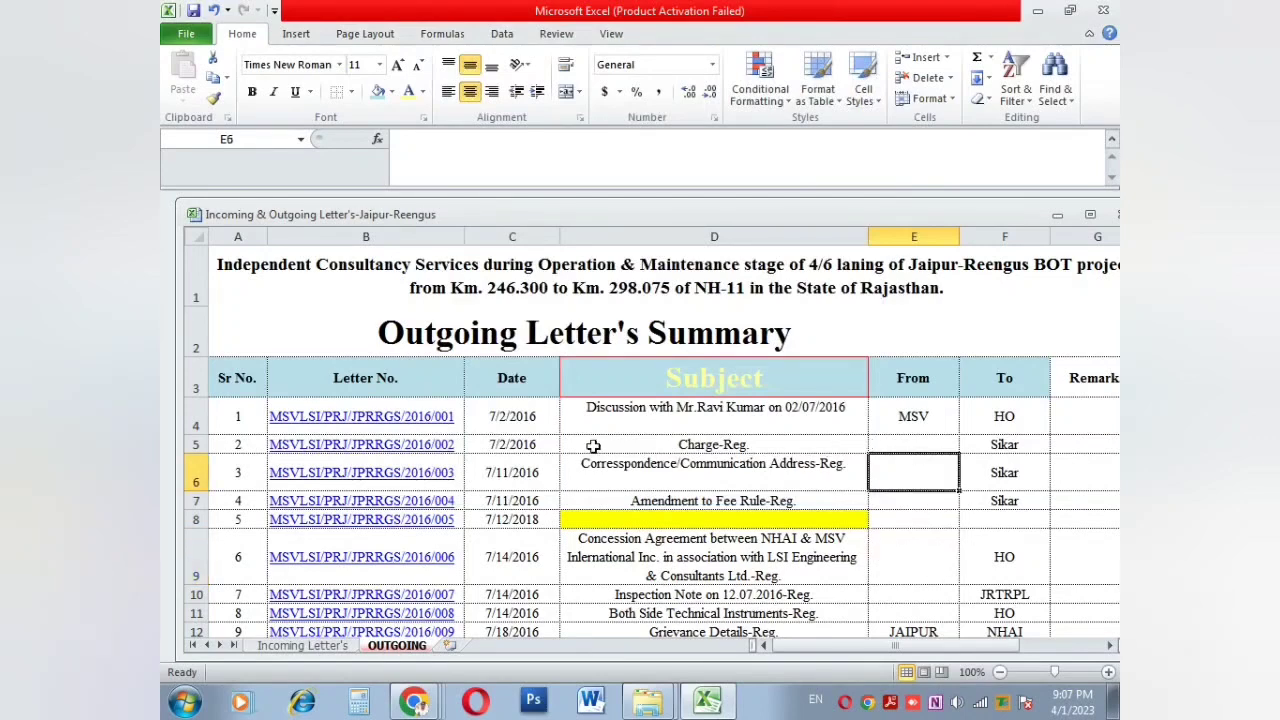
Step: Open Format Cells for the C4 date from its context menu and close it unchanged
click(499, 408)
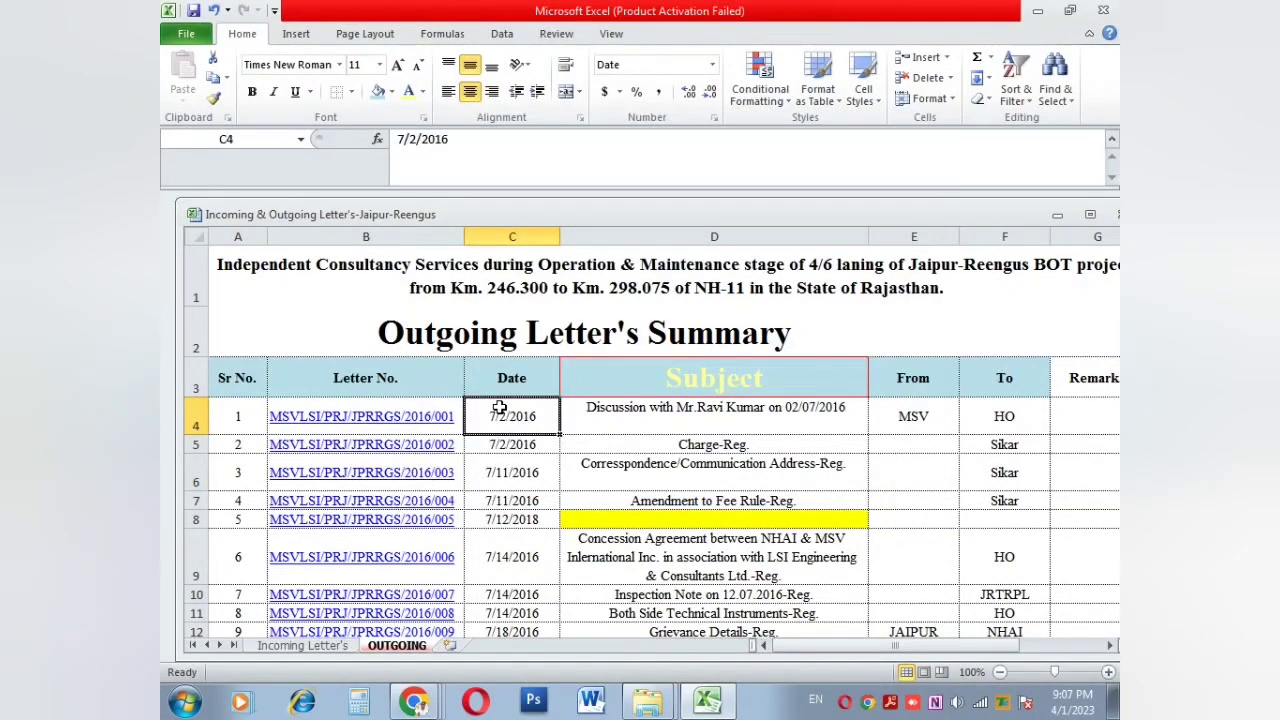
right_click(501, 410)
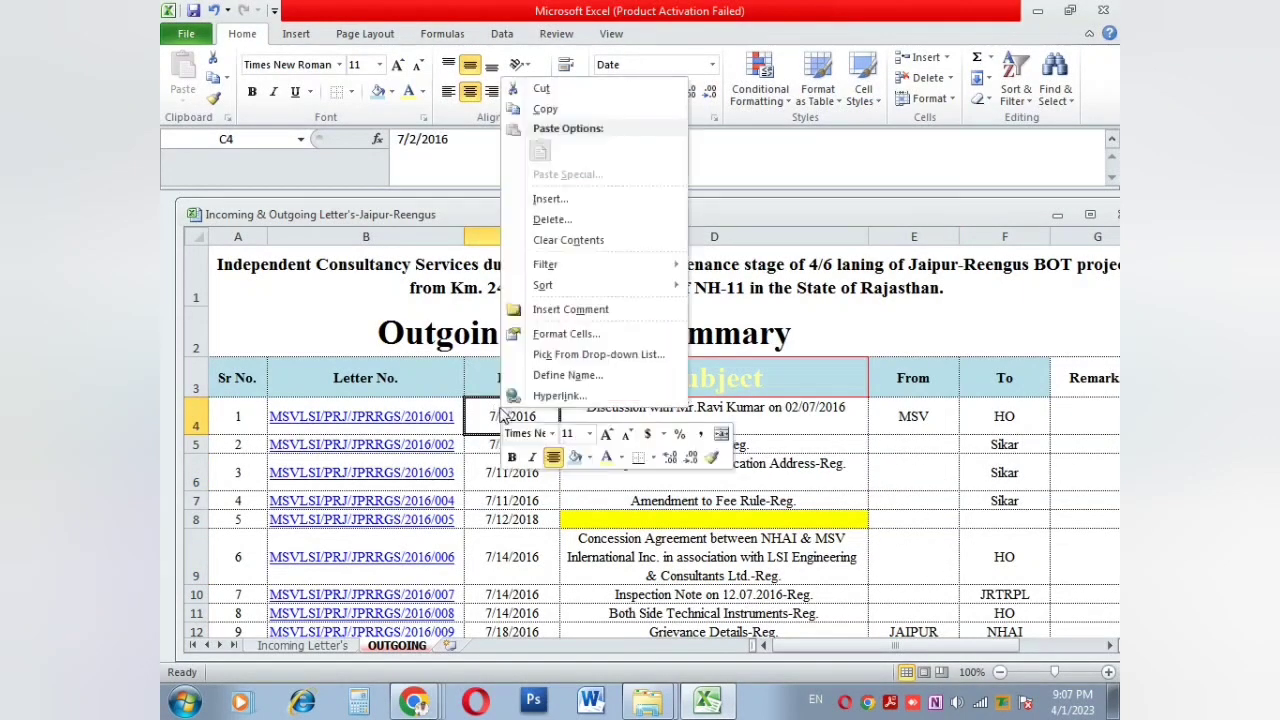
click(546, 335)
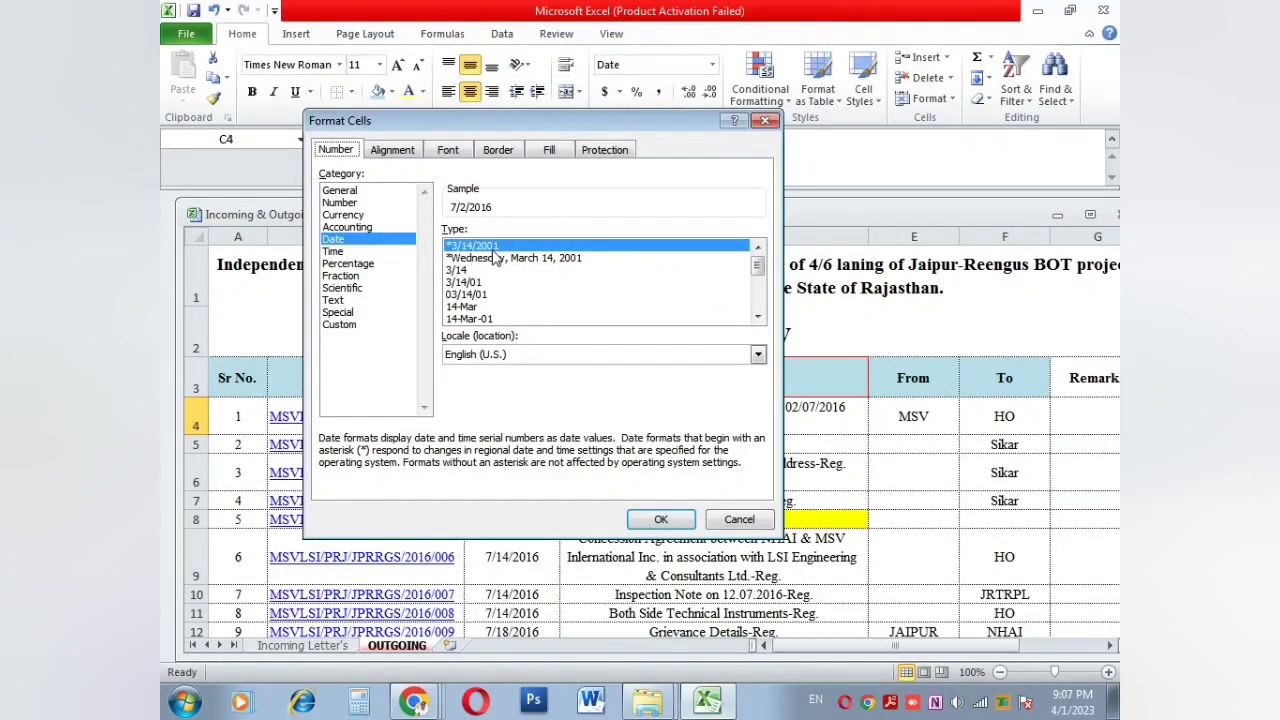
click(738, 520)
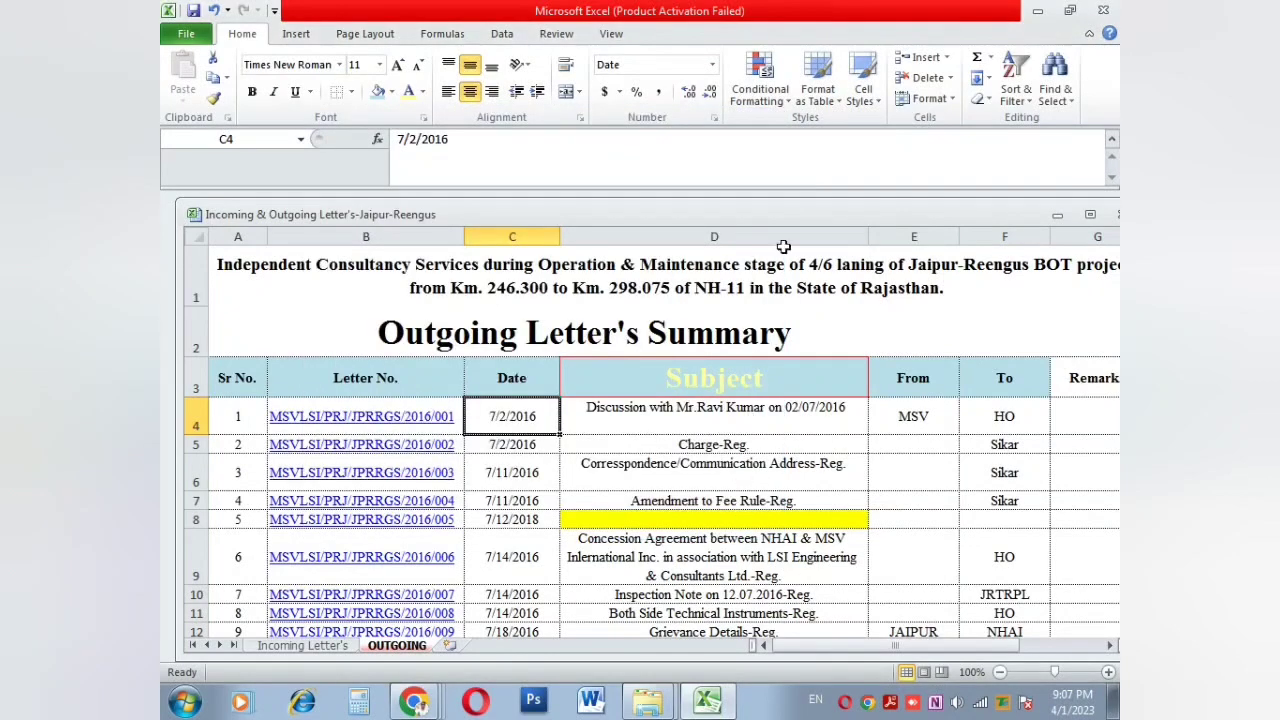
Step: Rotate the C4 date upward to 45° using Format Cells > Alignment orientation
click(929, 98)
click(930, 437)
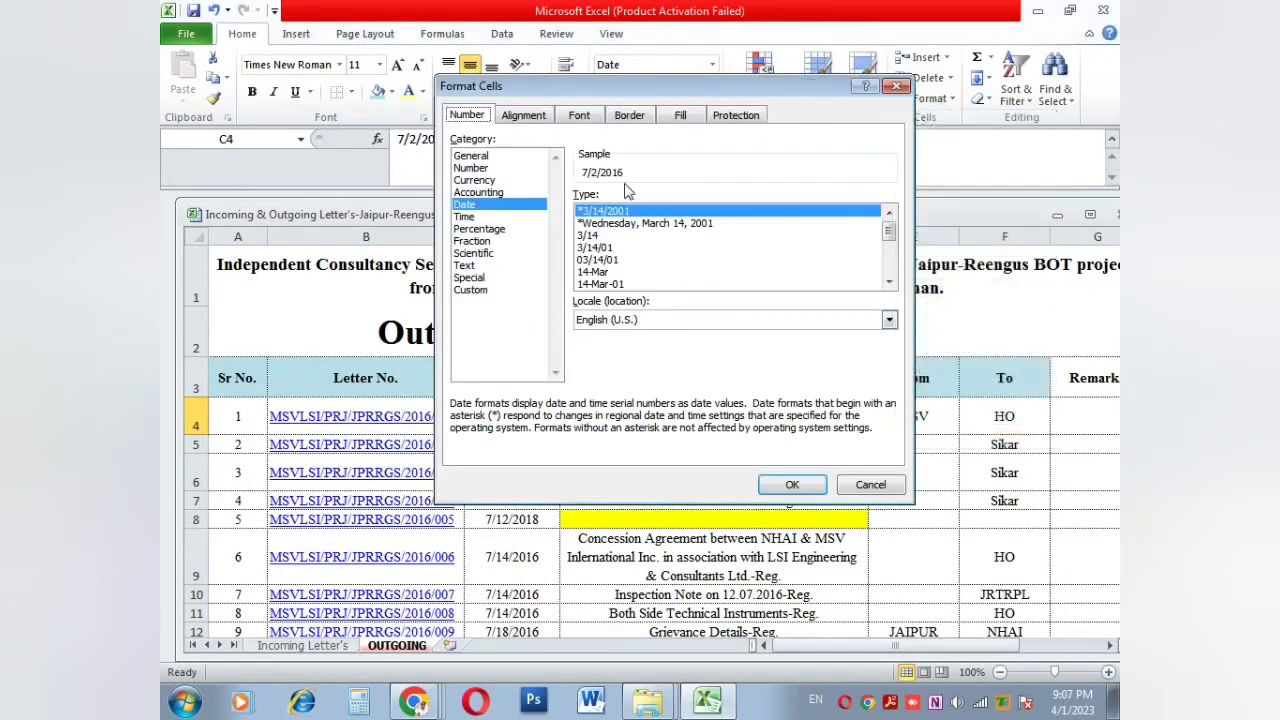
click(526, 116)
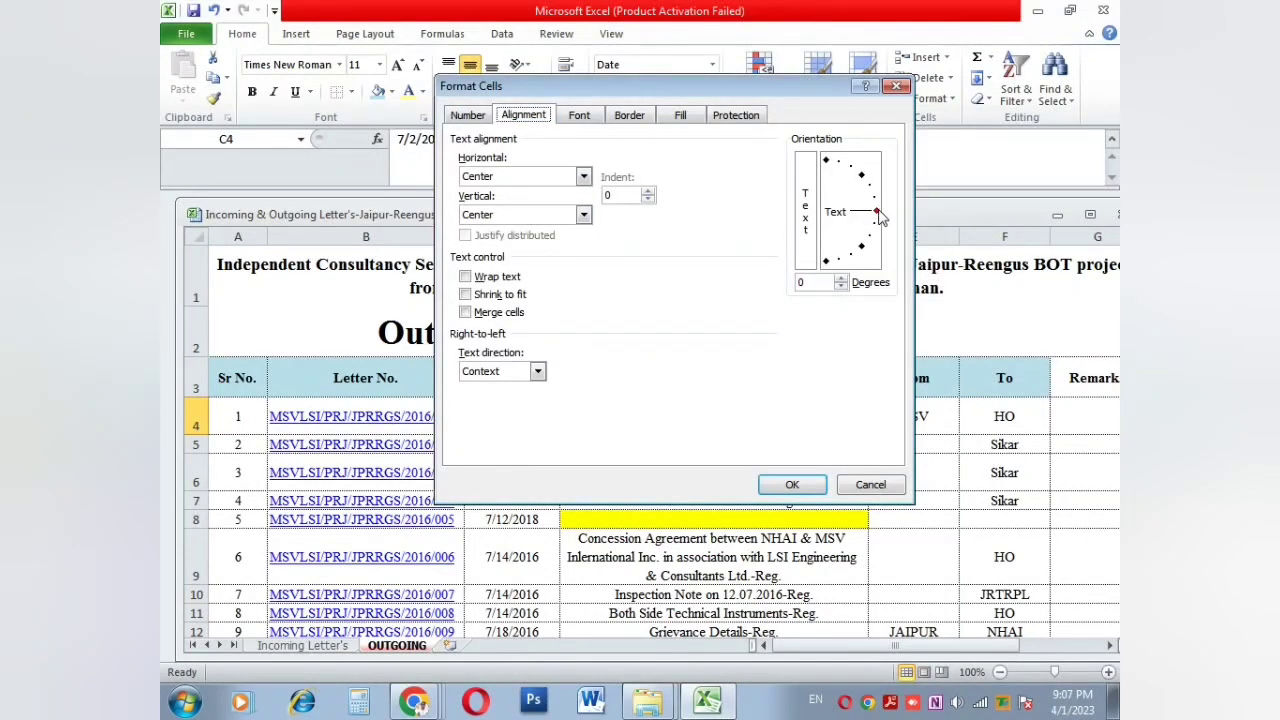
drag(877, 212, 862, 176)
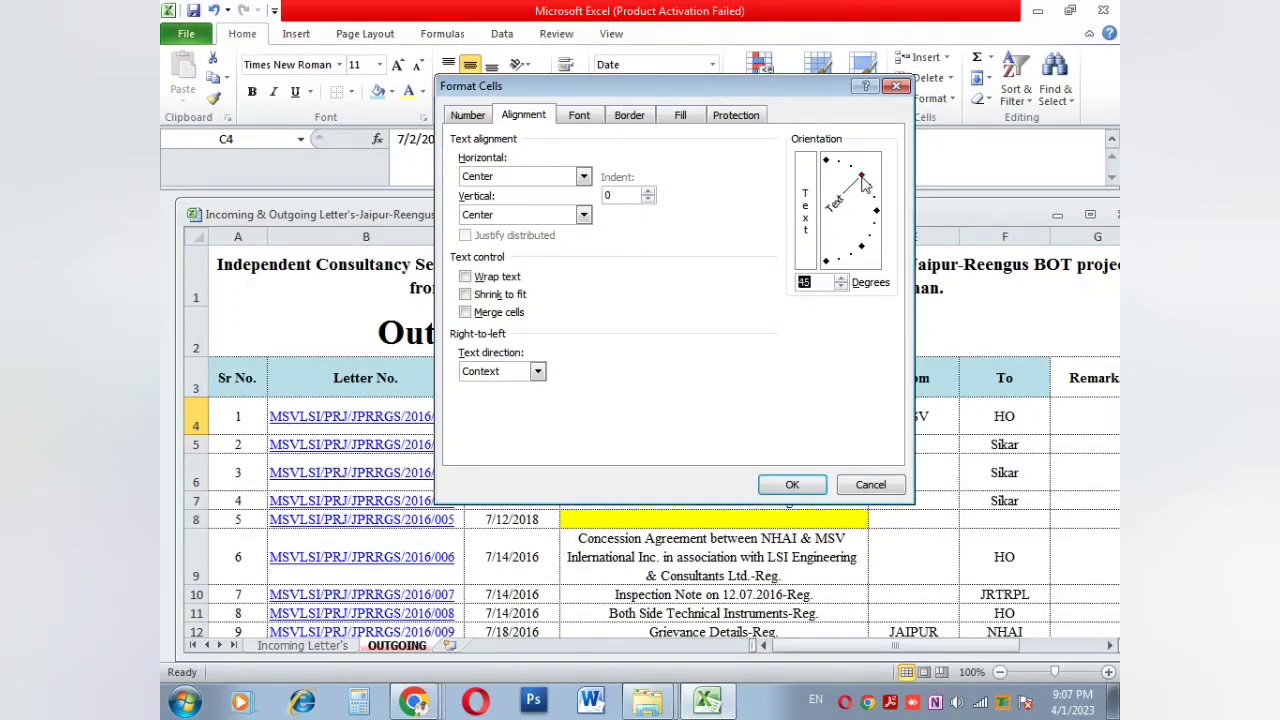
click(792, 485)
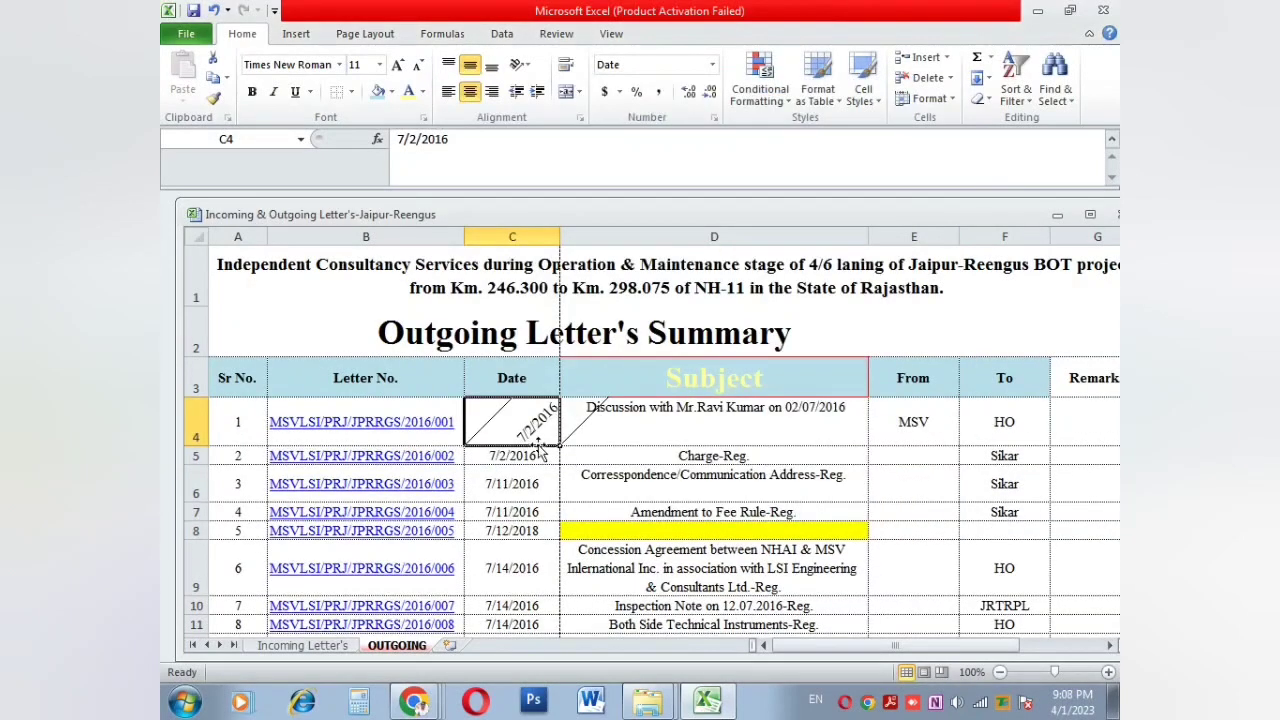
key(F2)
click(529, 483)
click(537, 424)
Step: Set the C4 date's text orientation back to 0 degrees in Format Cells
right_click(503, 420)
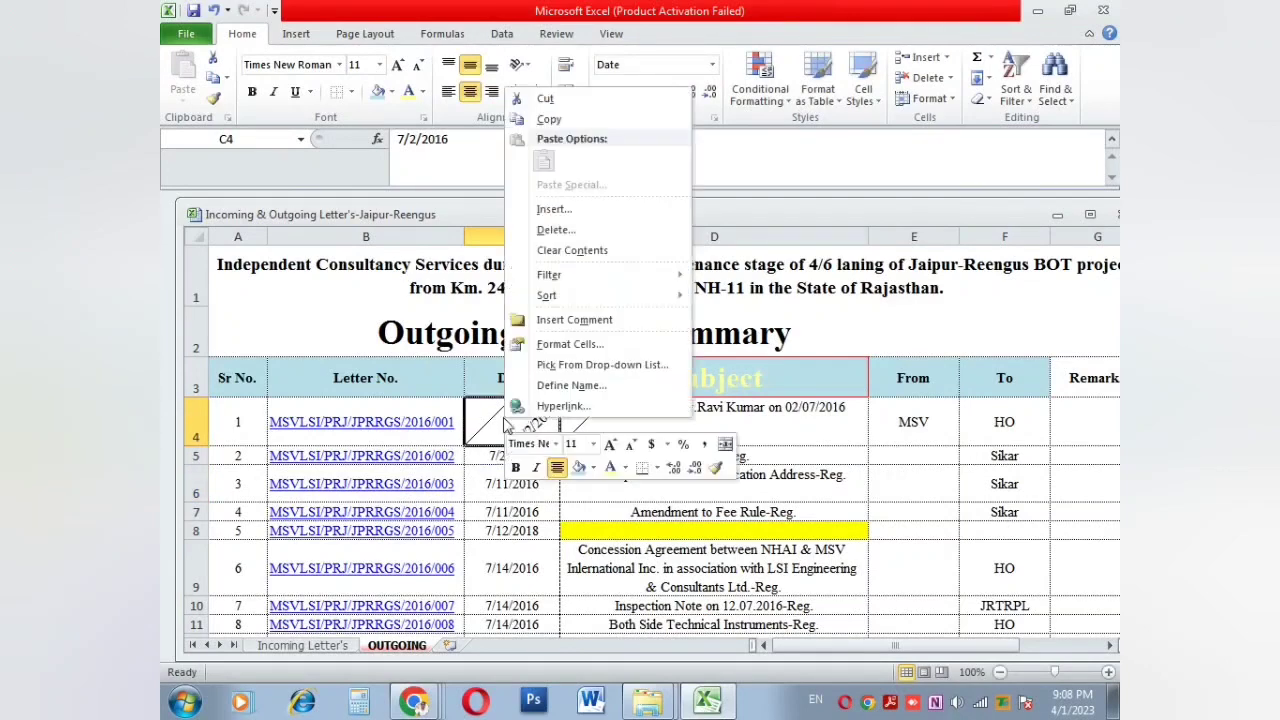
click(566, 344)
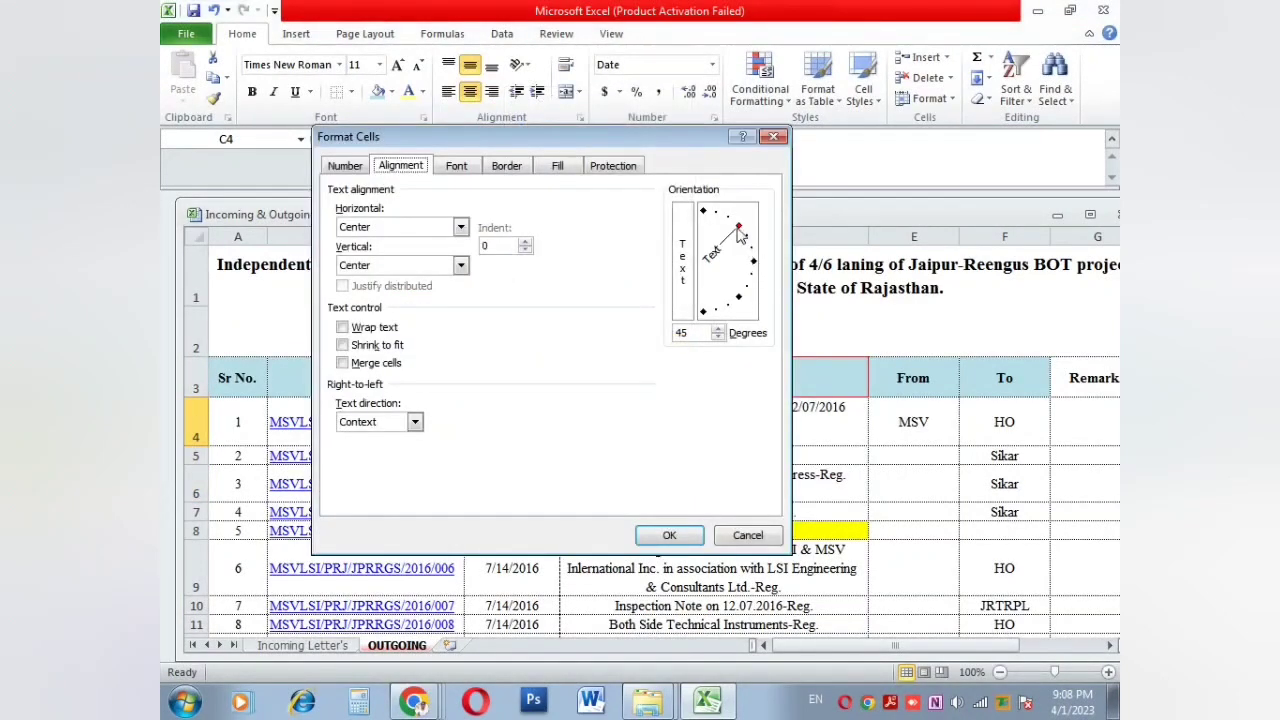
drag(740, 233, 757, 262)
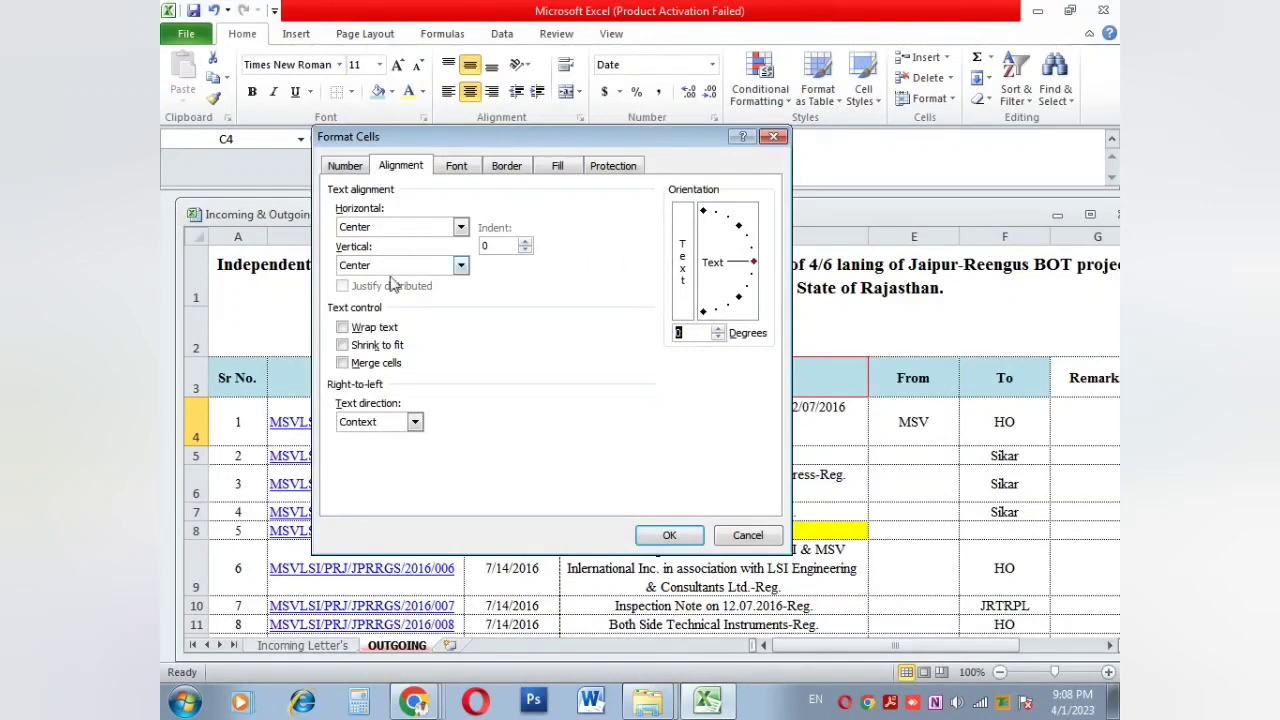
Step: Browse Font, Border, Fill and Protection tabs, trying pink and olive fills, cancel, and undo the tilt
click(470, 166)
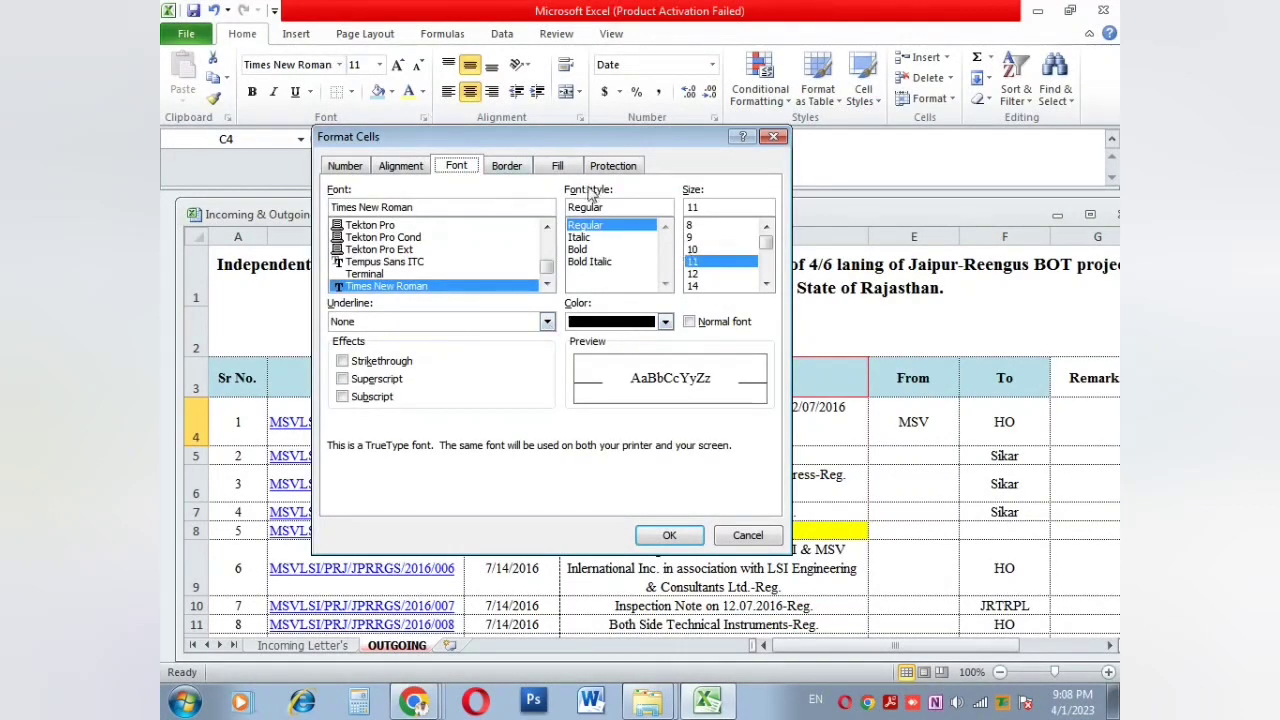
click(511, 168)
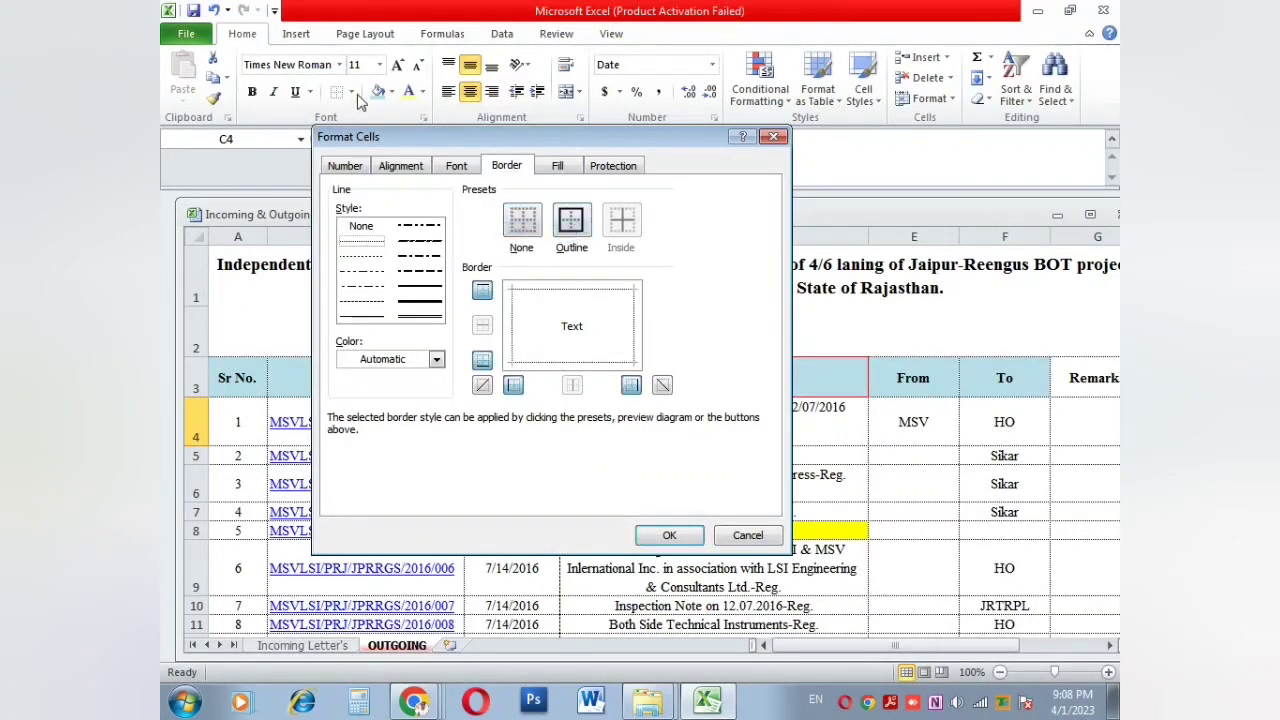
click(557, 166)
click(429, 259)
click(446, 307)
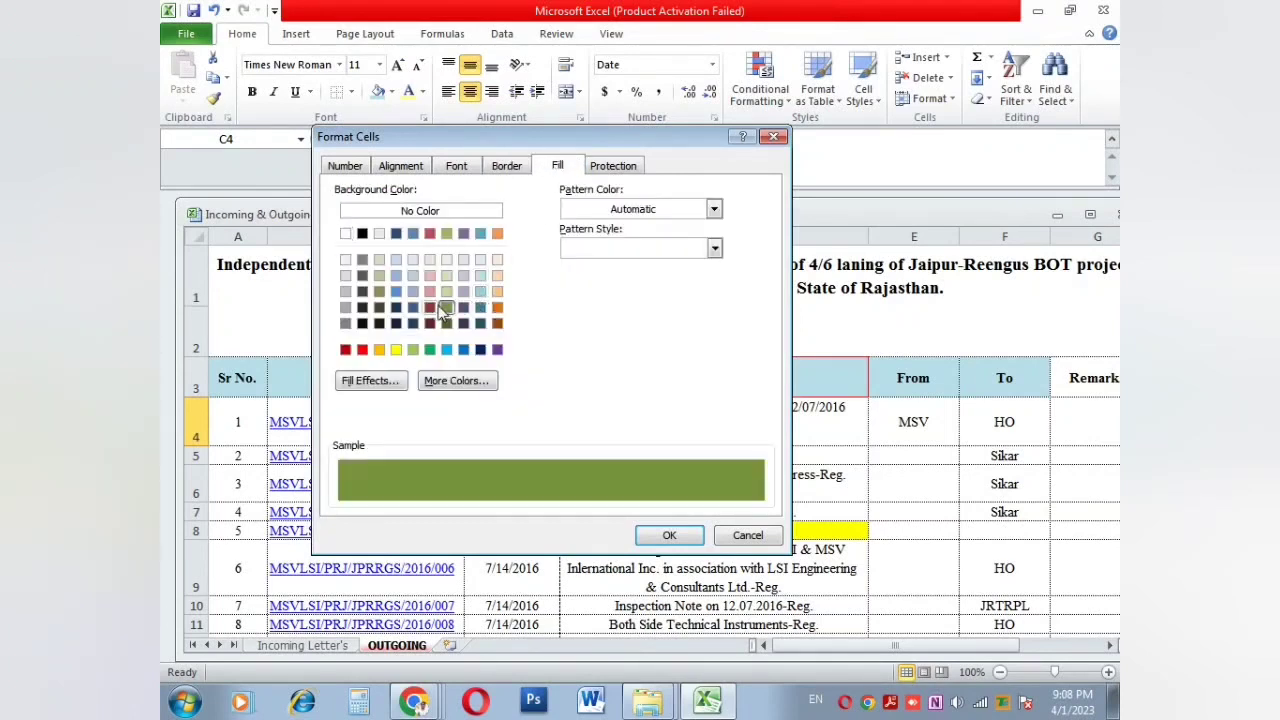
click(630, 168)
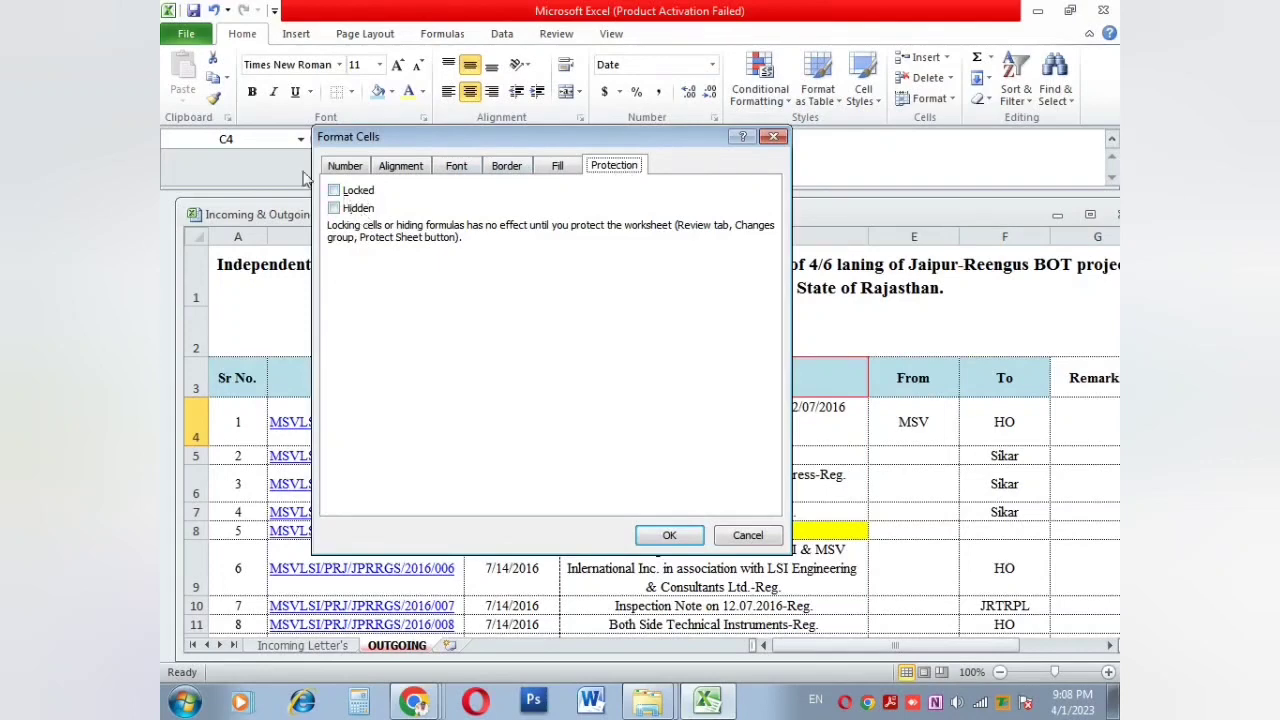
click(750, 536)
click(640, 449)
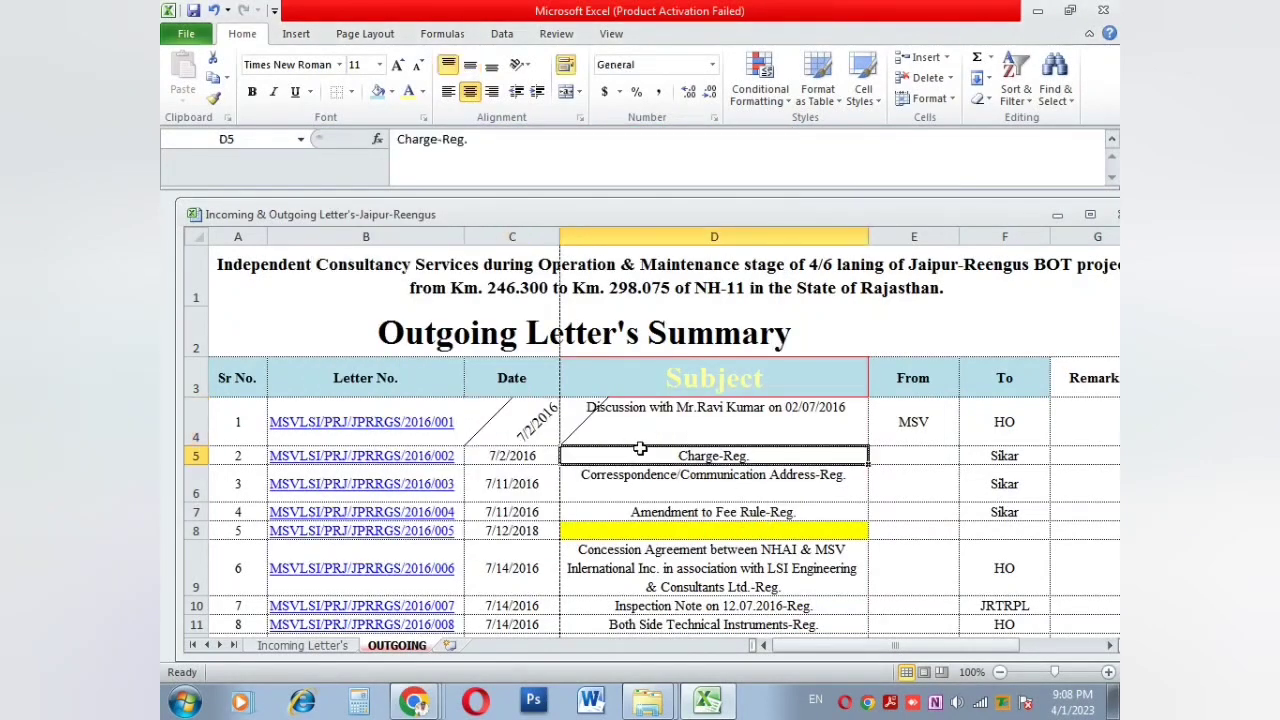
key(ctrl+z)
key(ctrl+z)
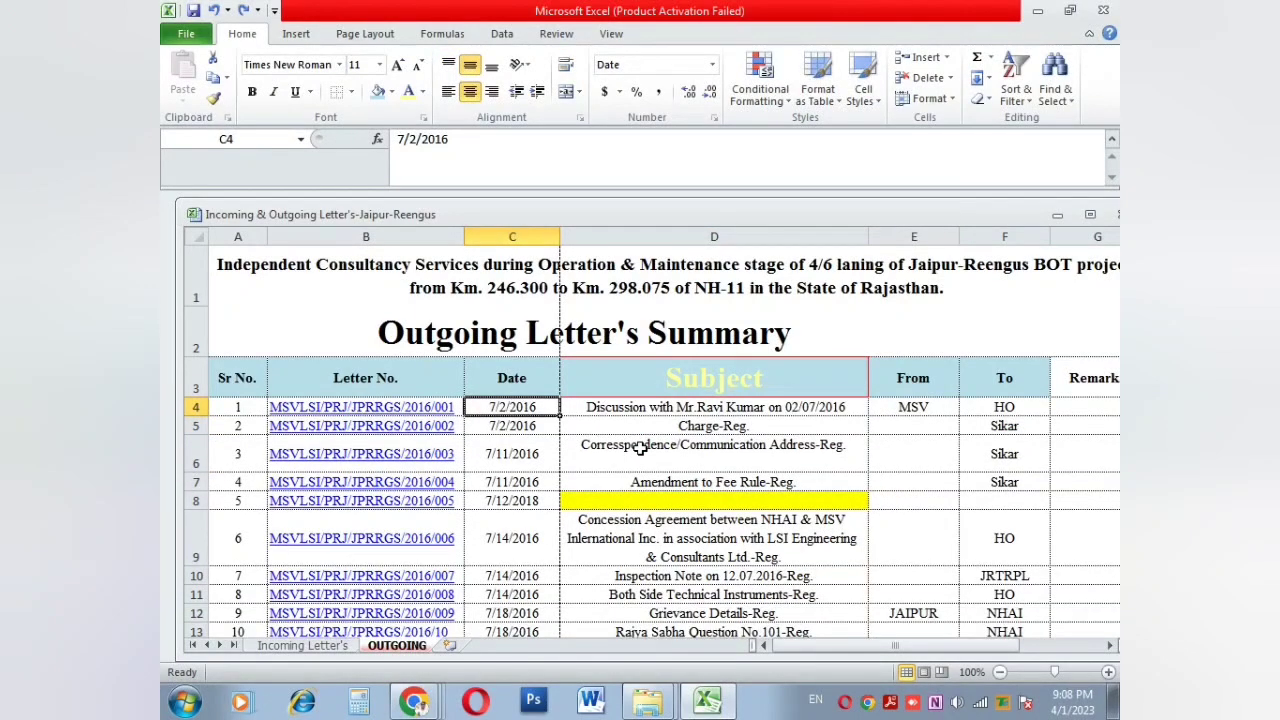
Step: Enter 10 in E5 and 52 in E6 of the From column
click(709, 452)
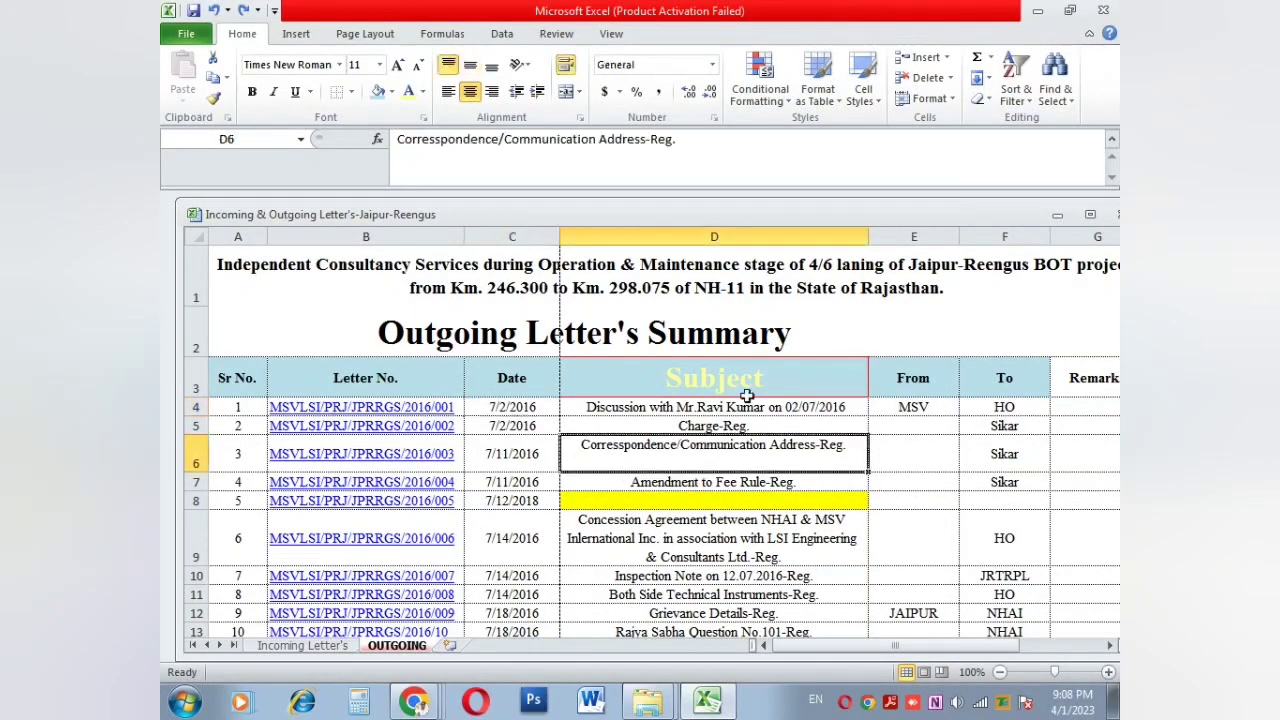
click(987, 62)
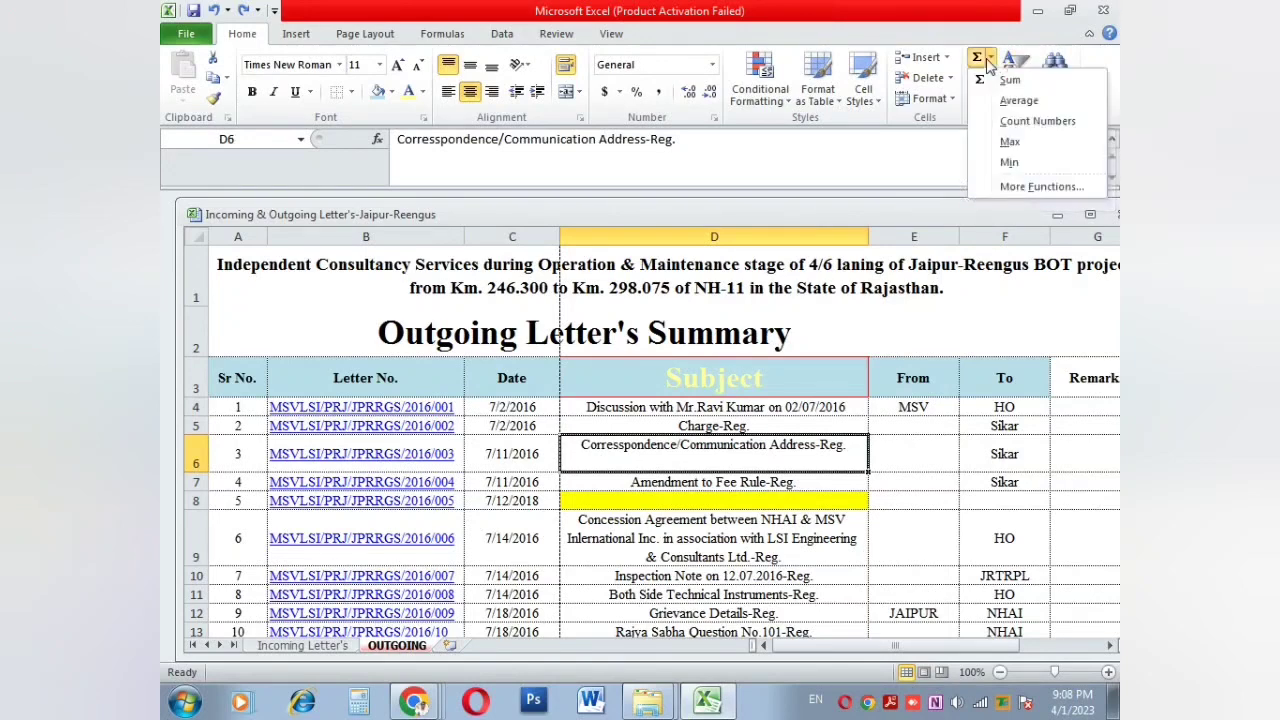
click(907, 427)
click(903, 410)
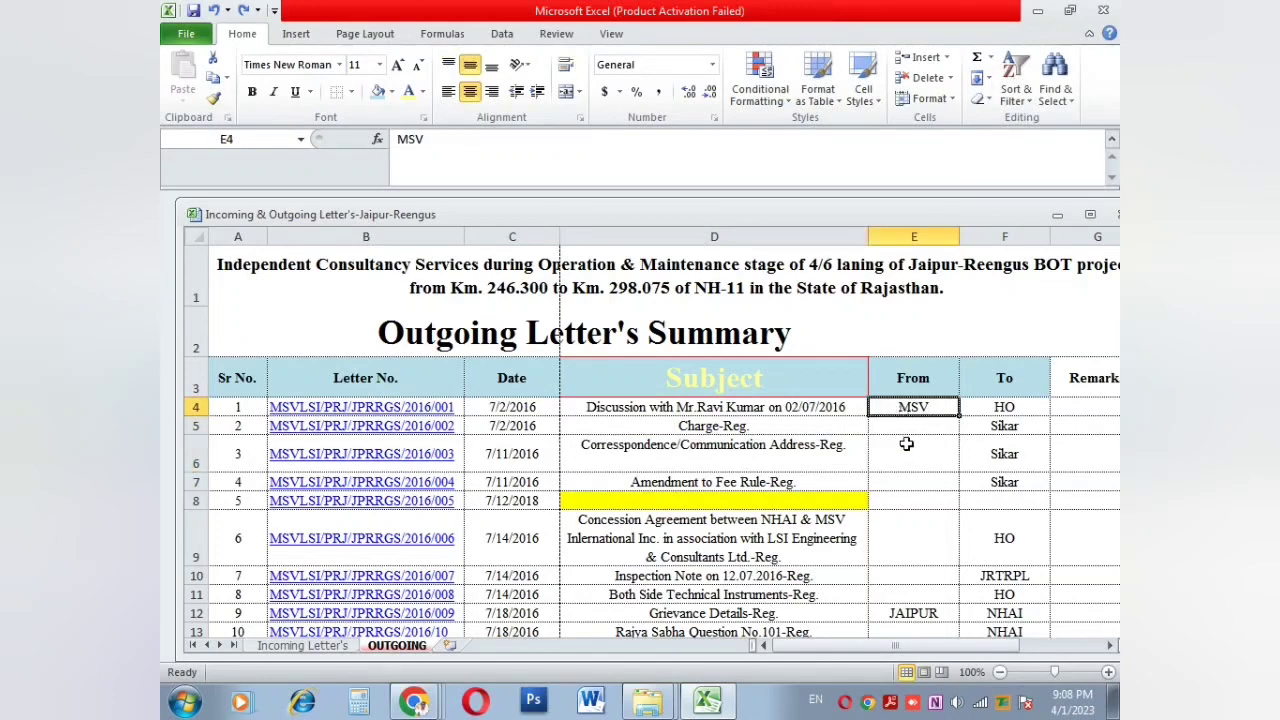
scroll(906, 443, up, 3)
click(878, 297)
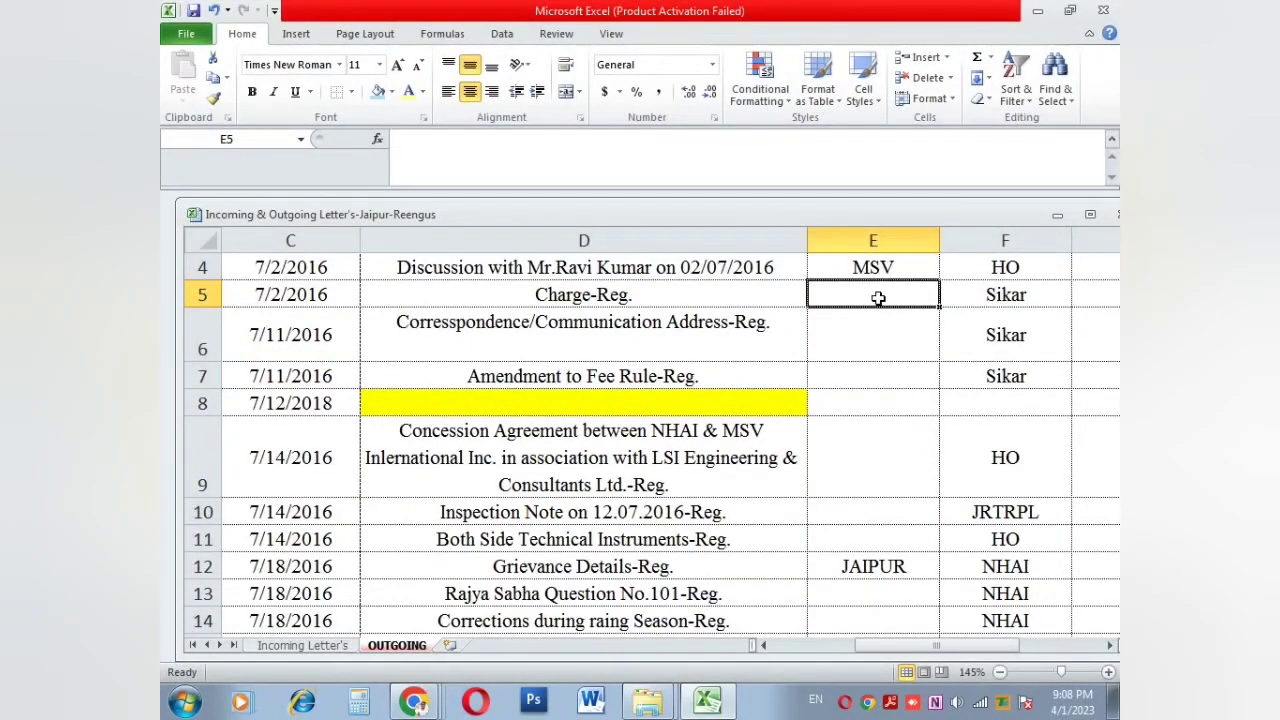
text(10)
key(Return)
text(52)
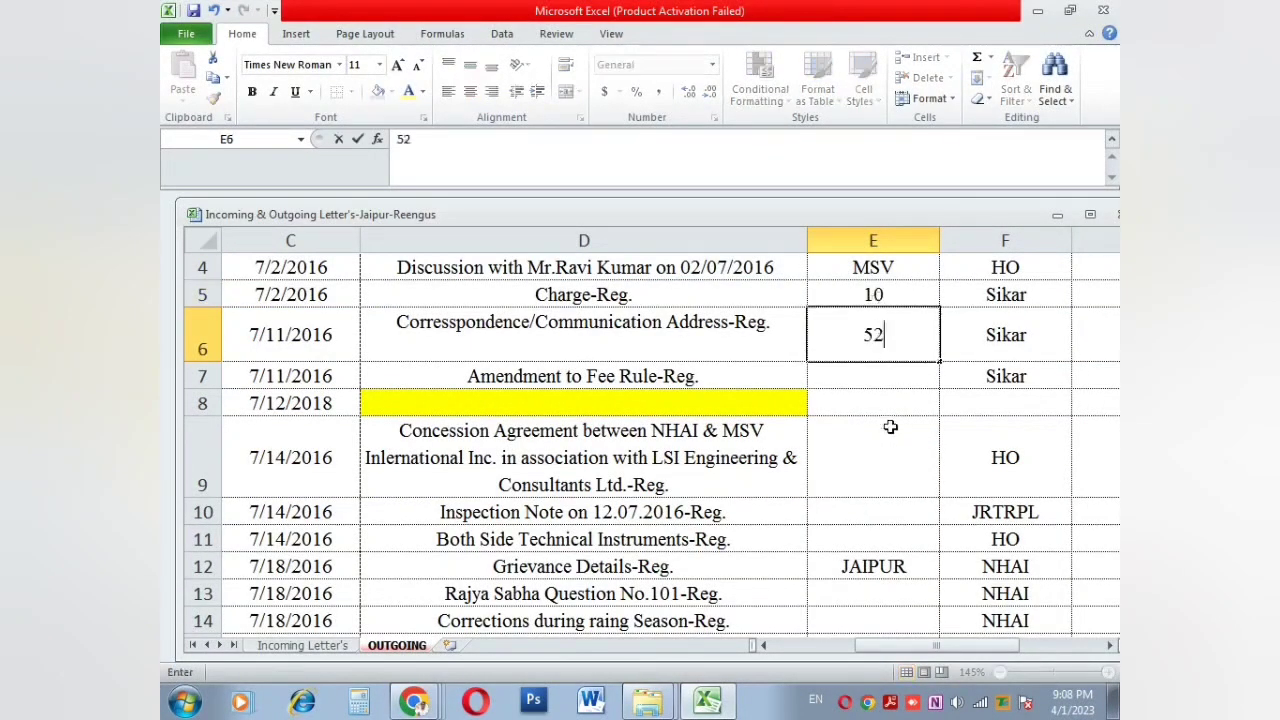
click(890, 427)
Step: Total E5:E6 with AutoSum, giving 62 in E7
mouse_move(858, 294)
mouse_down()
mouse_move(850, 315)
mouse_move(872, 307)
mouse_up()
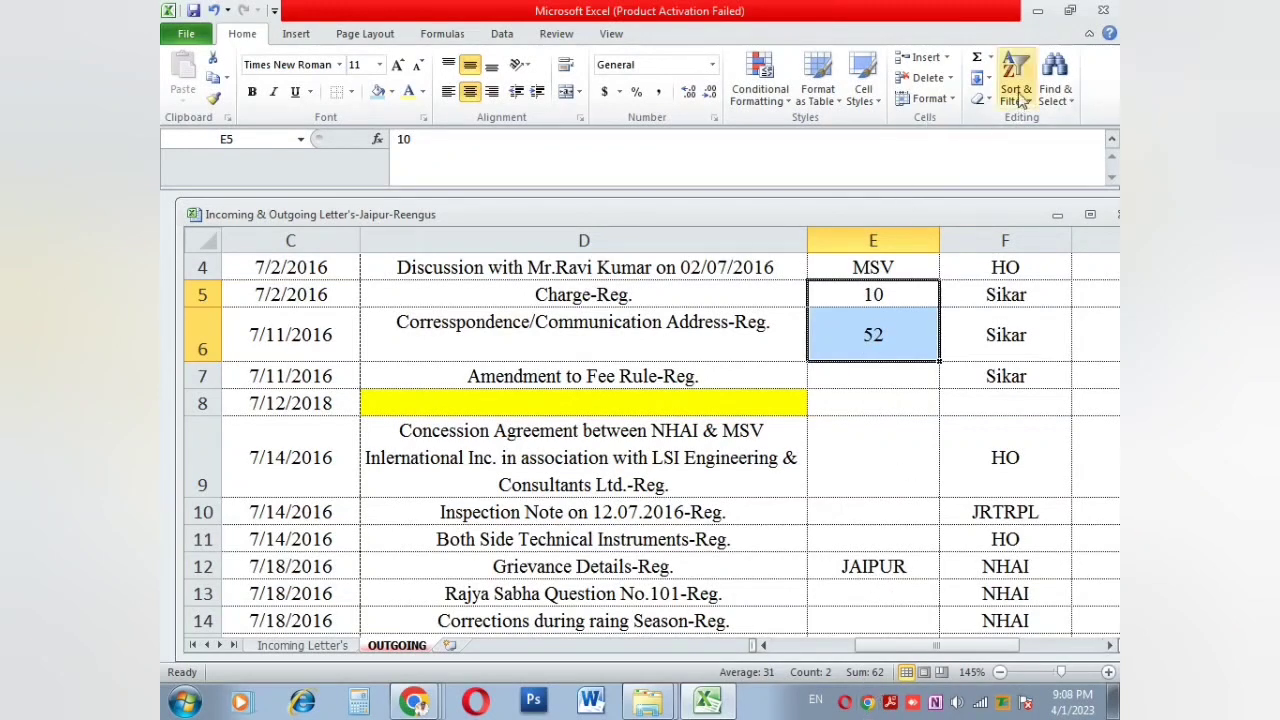
click(976, 57)
click(887, 380)
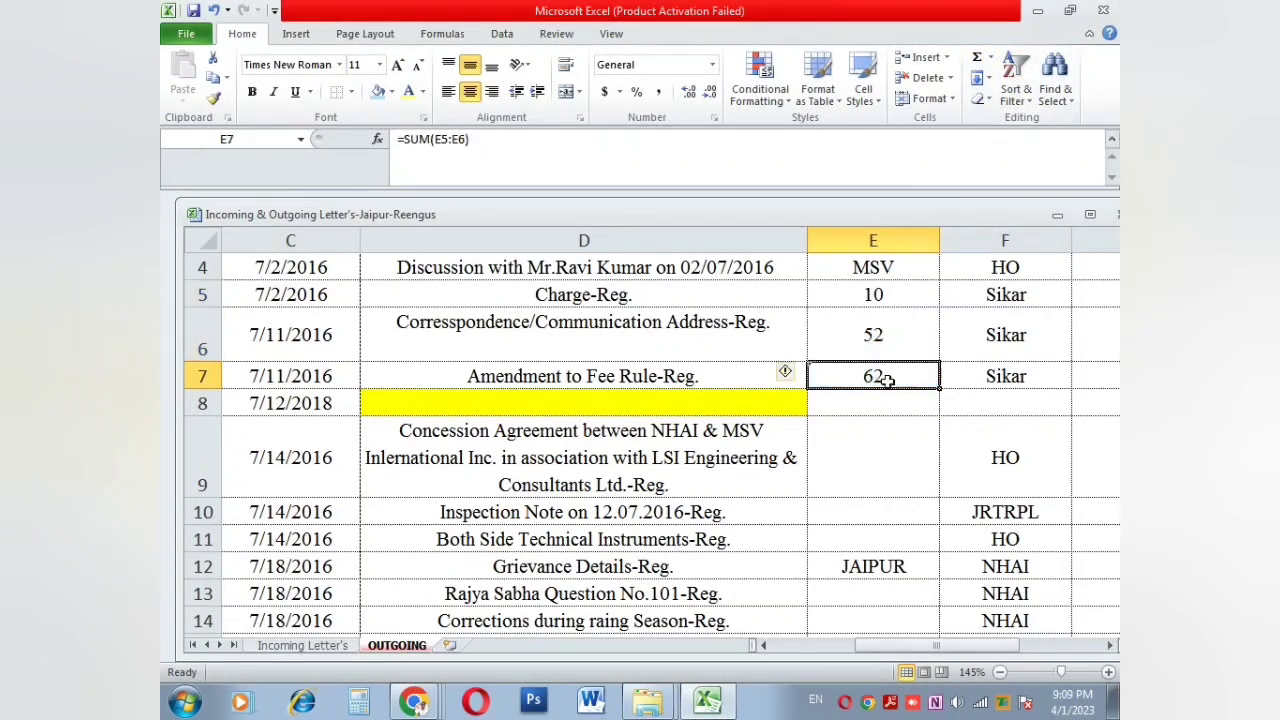
double_click(891, 373)
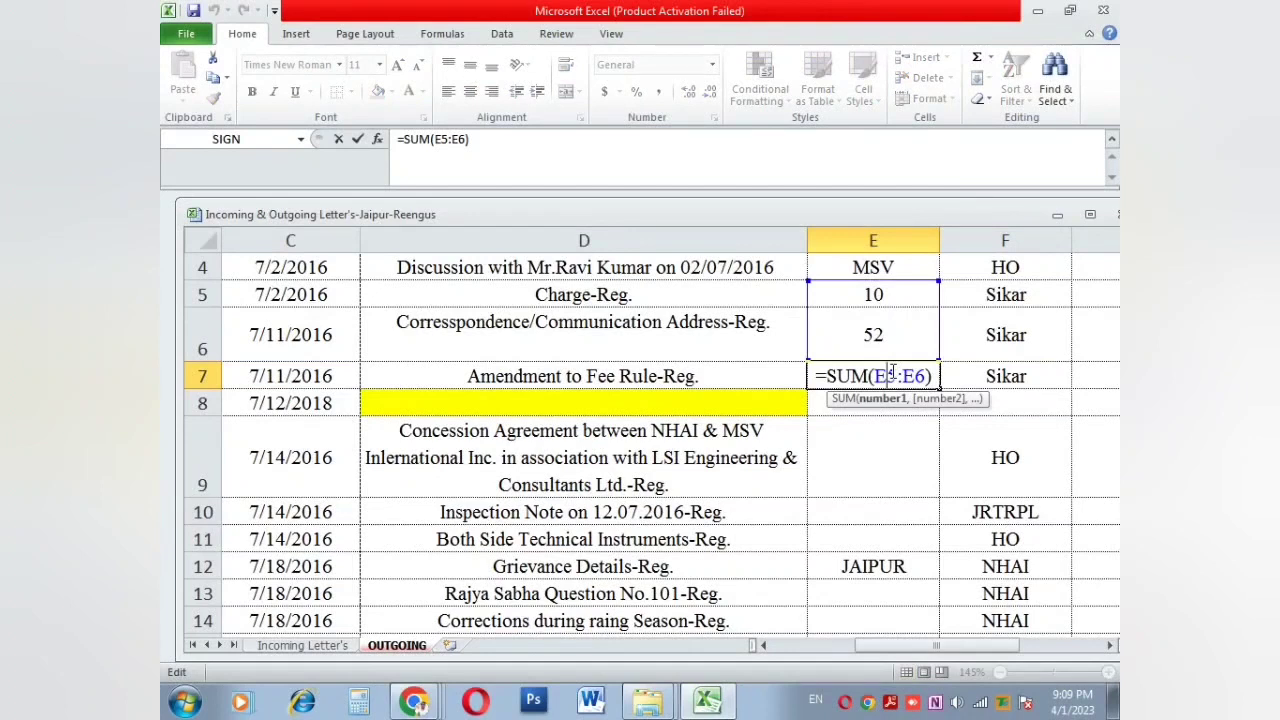
key(Return)
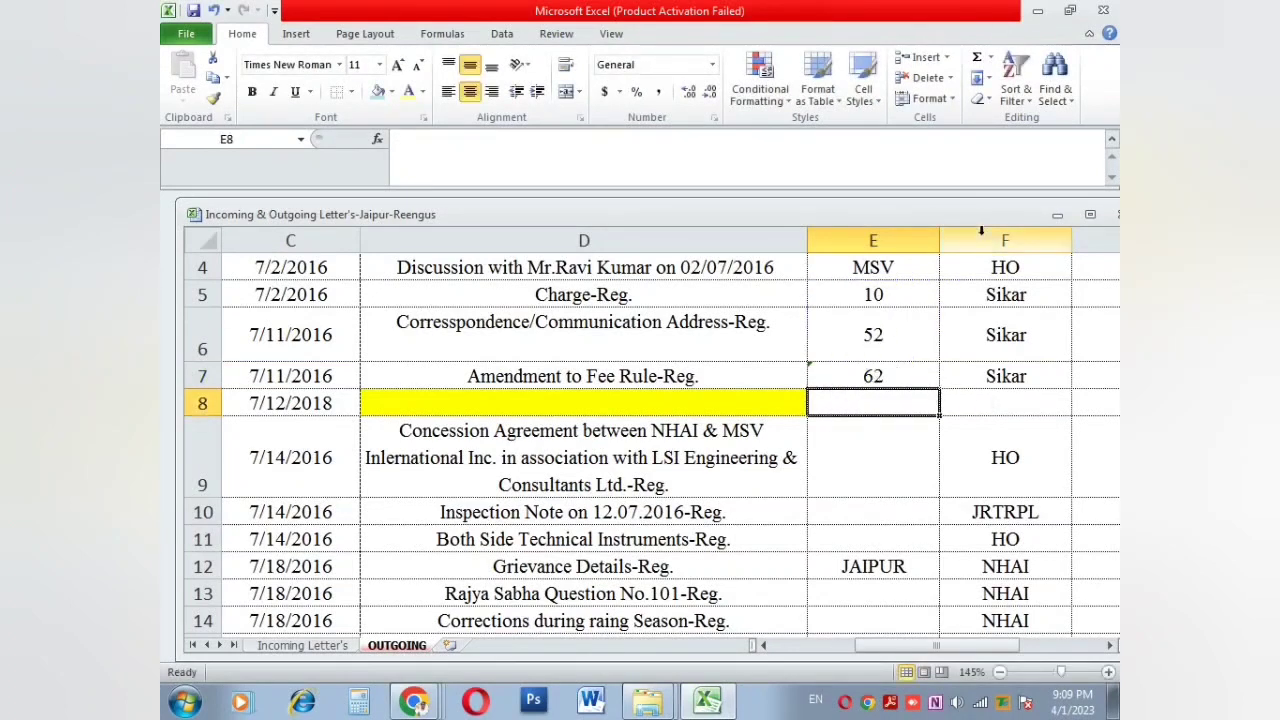
Step: Fill the sum formula down into E8 to show 114, then select header row 3
click(984, 80)
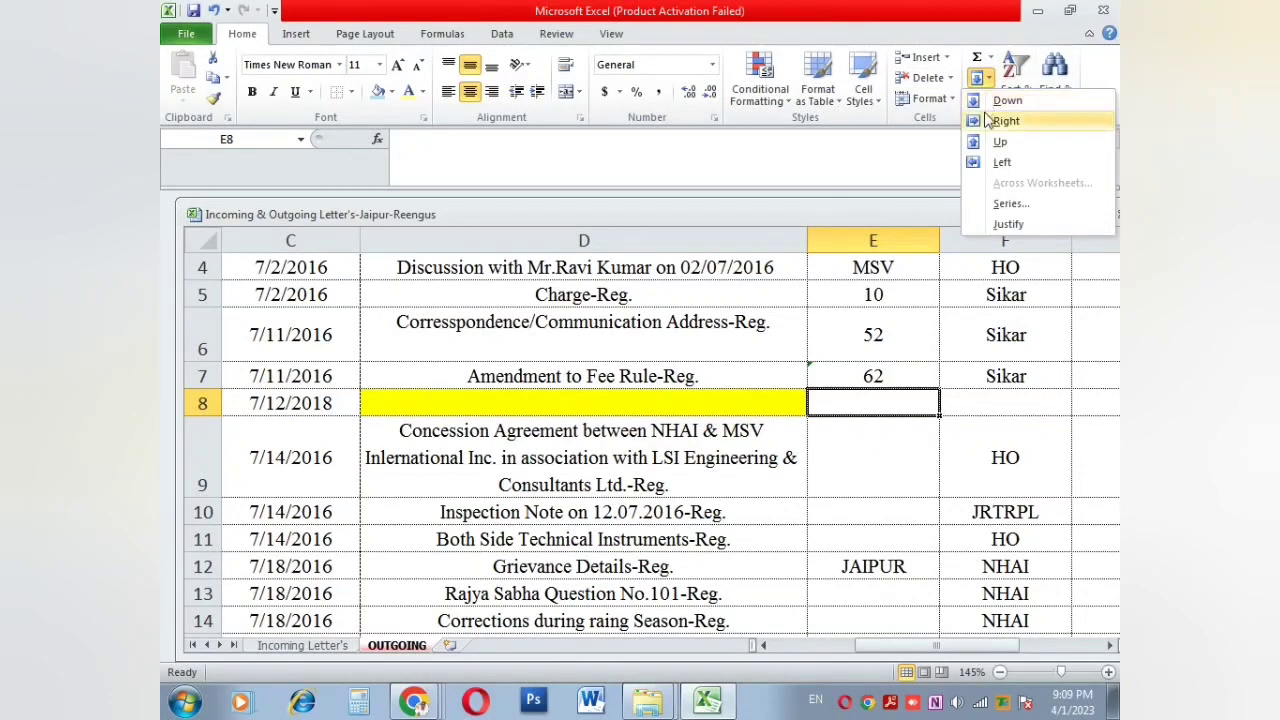
click(1006, 101)
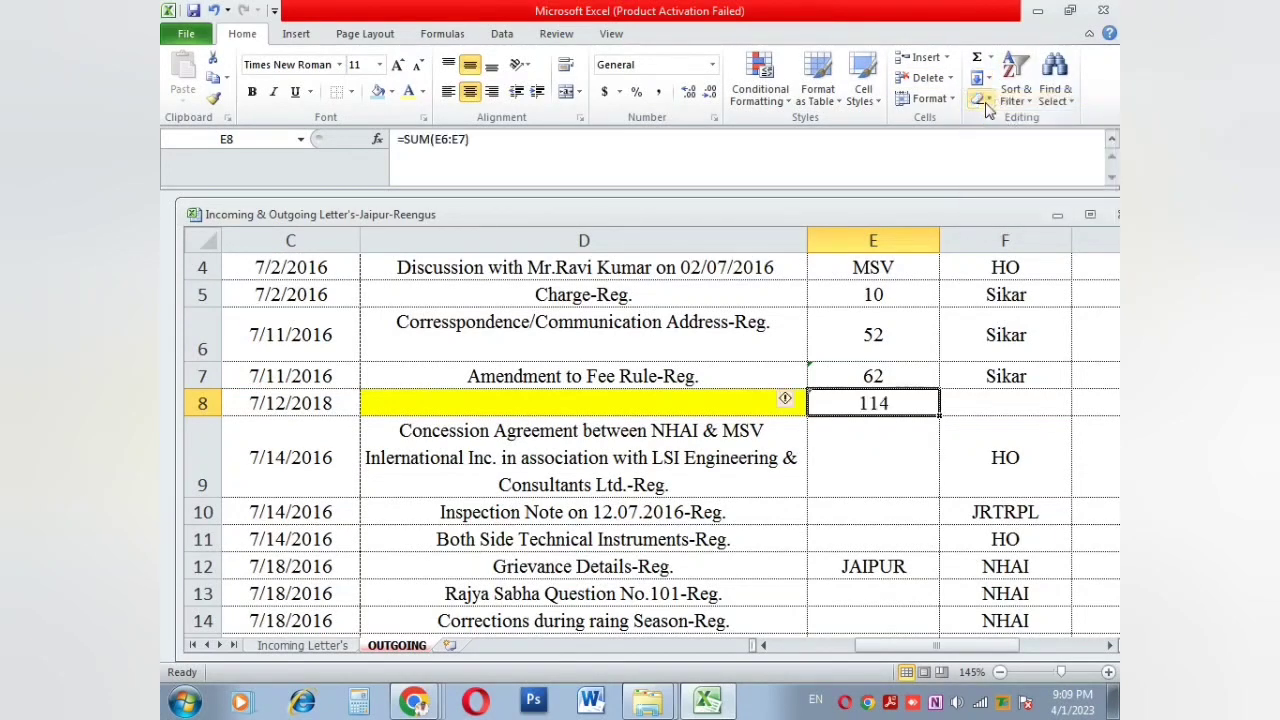
drag(225, 377, 335, 372)
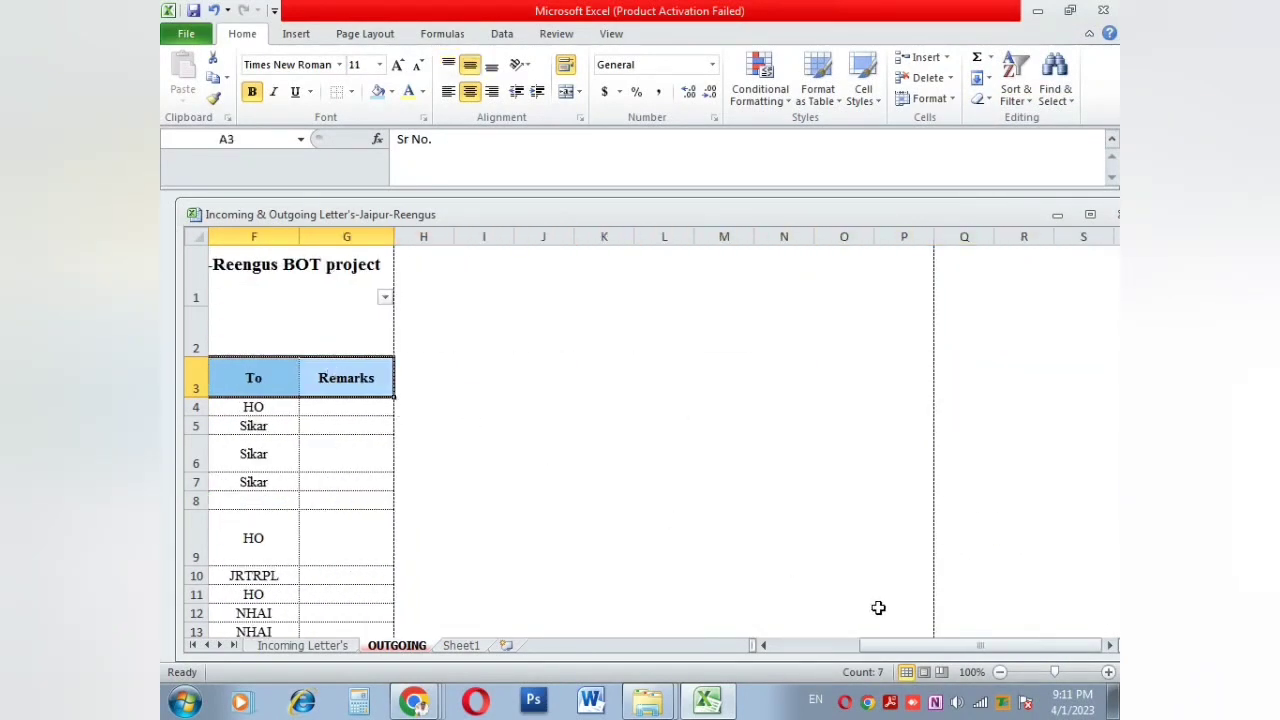
drag(903, 645, 765, 647)
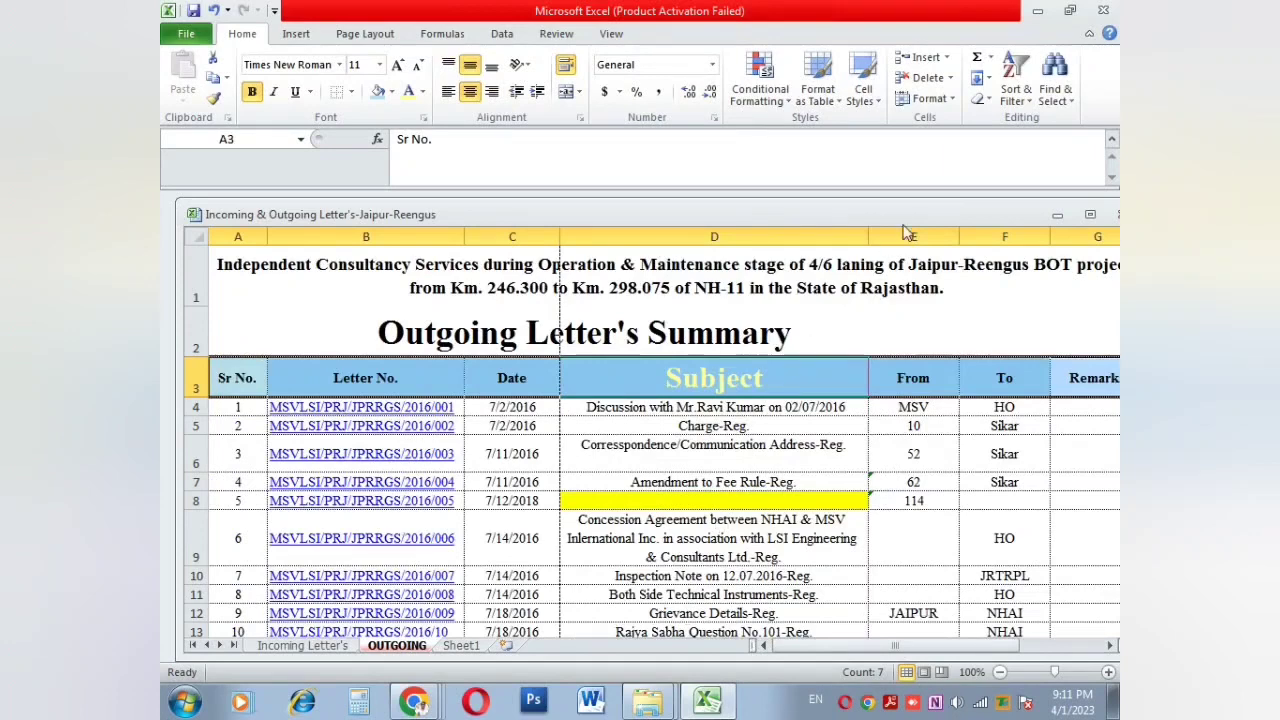
Step: Turn on Filter dropdowns for the header row via Sort & Filter
click(1015, 85)
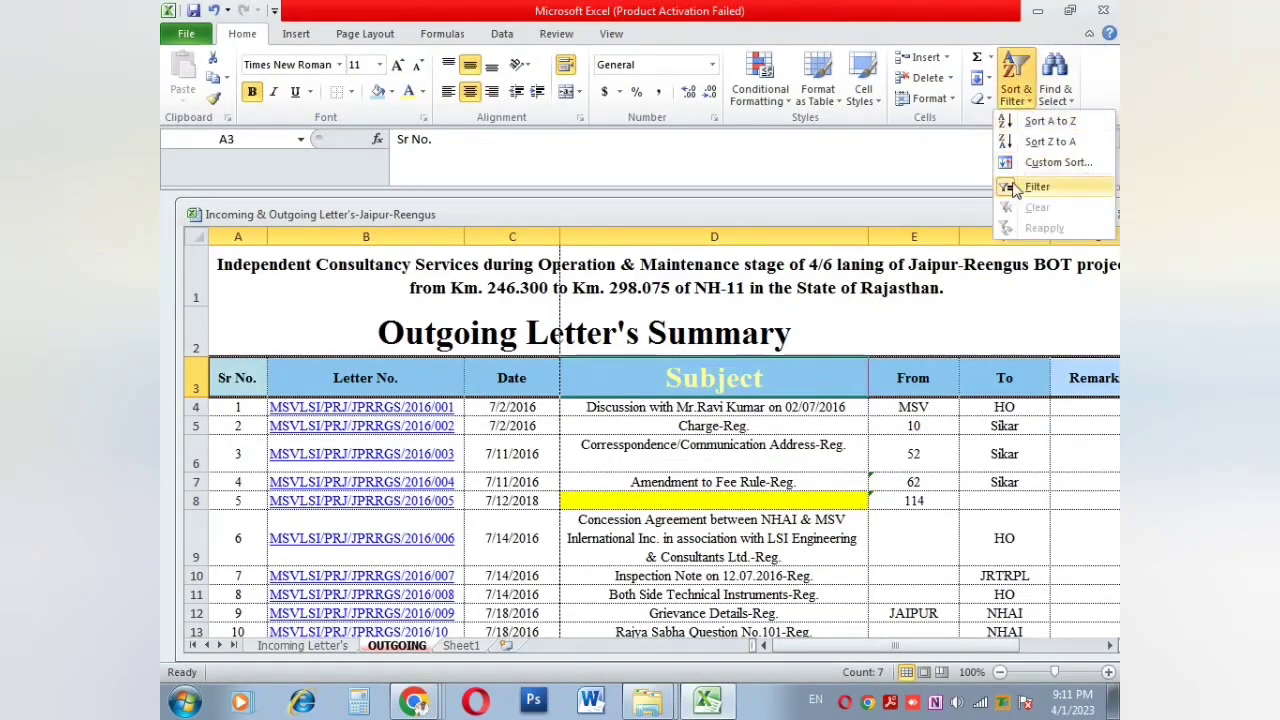
click(1030, 190)
click(1020, 96)
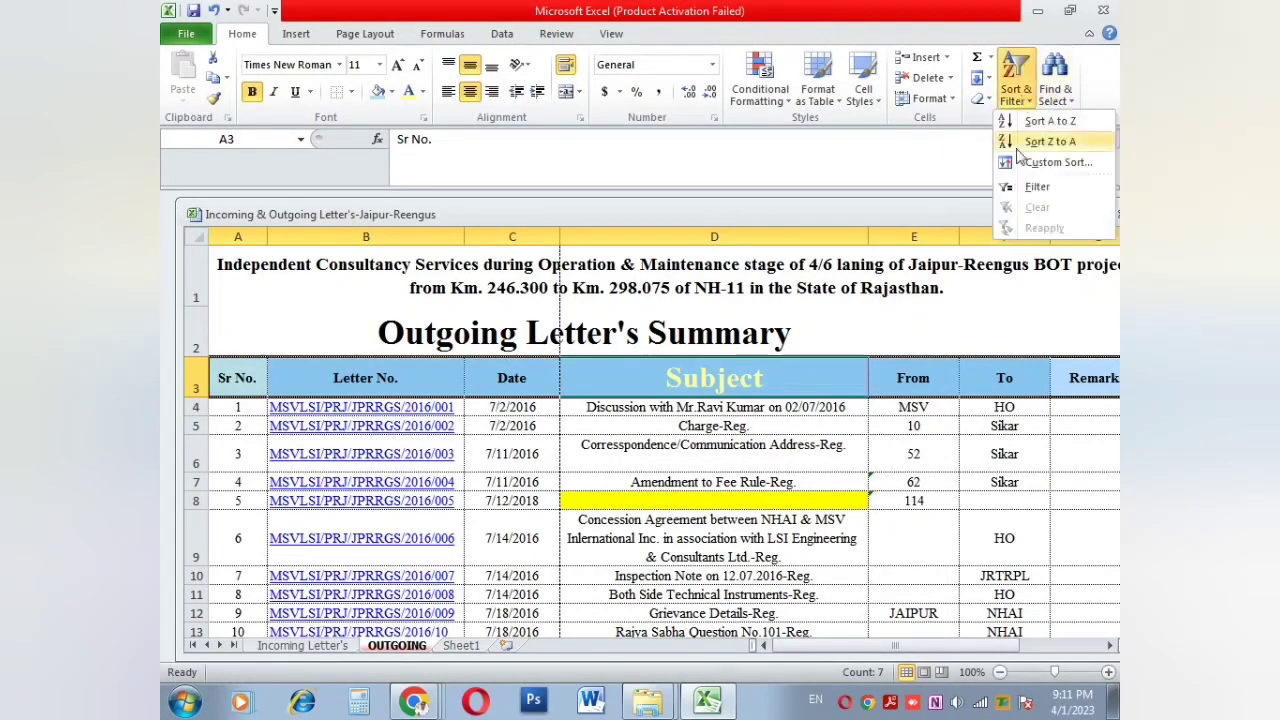
click(1037, 186)
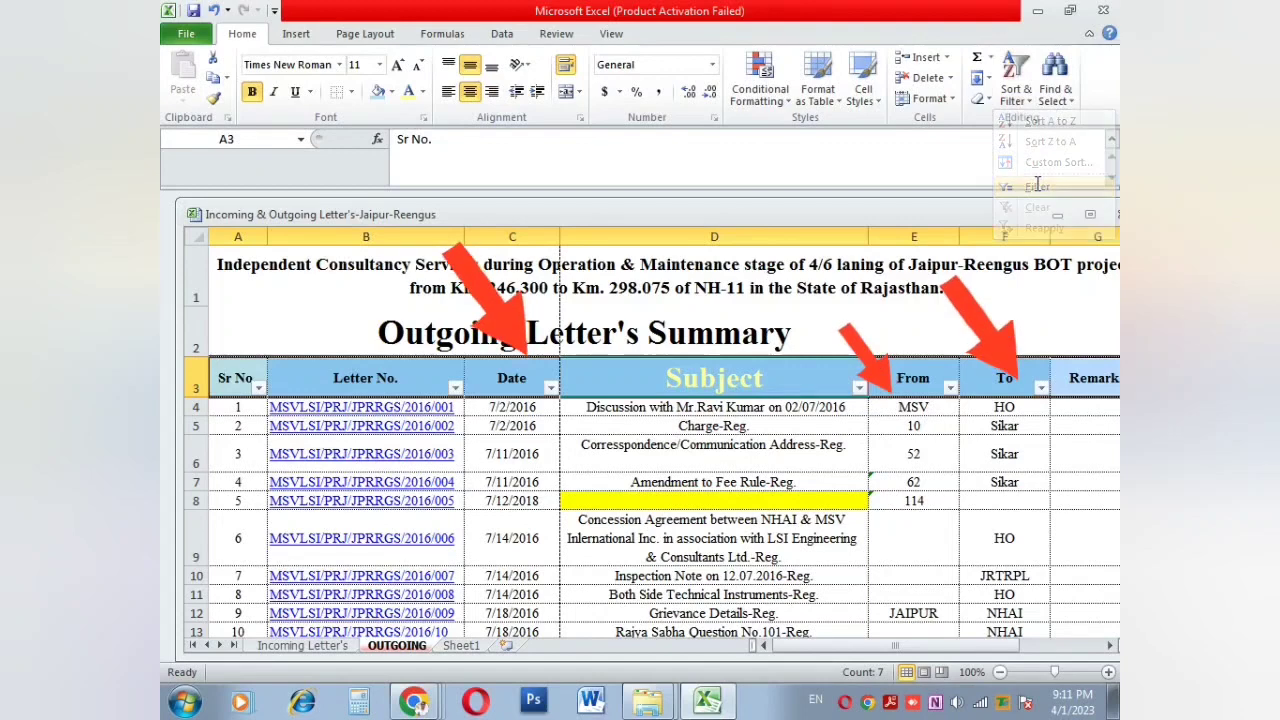
click(480, 393)
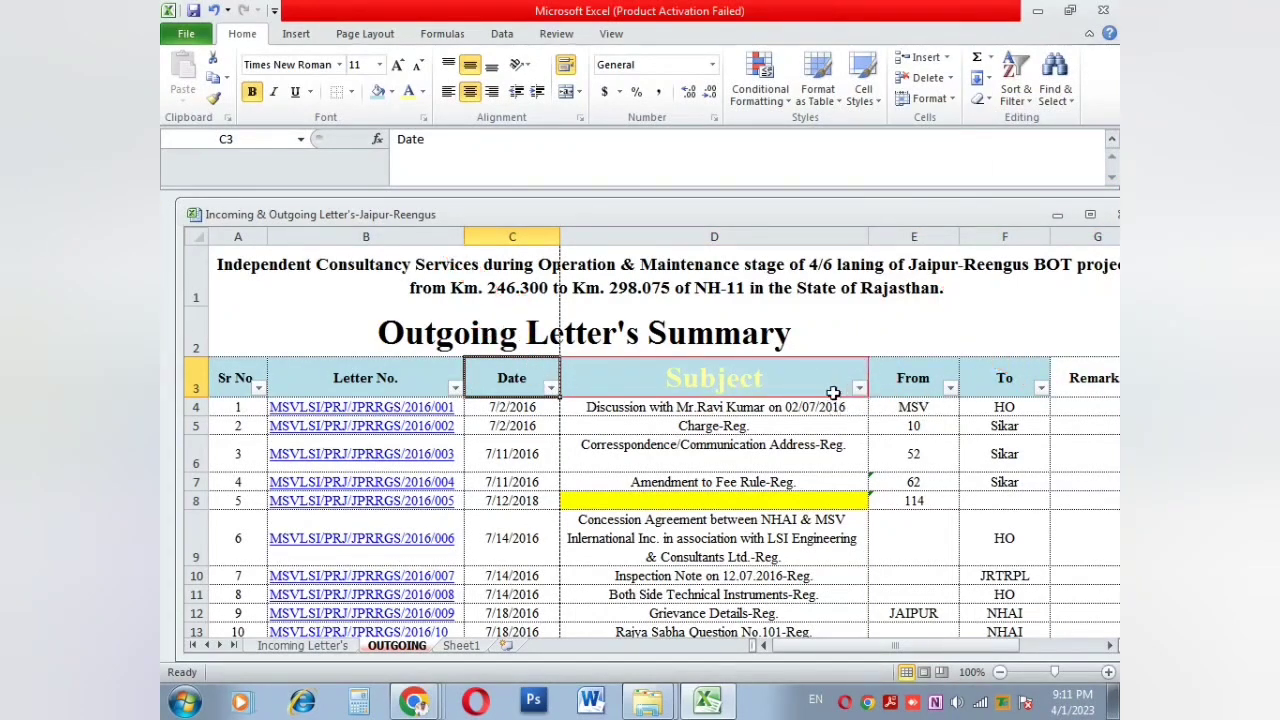
Step: Open the Date column's filter list showing years 2019, 2018, 2017, 2016 and 2007
scroll(832, 393, down, 20)
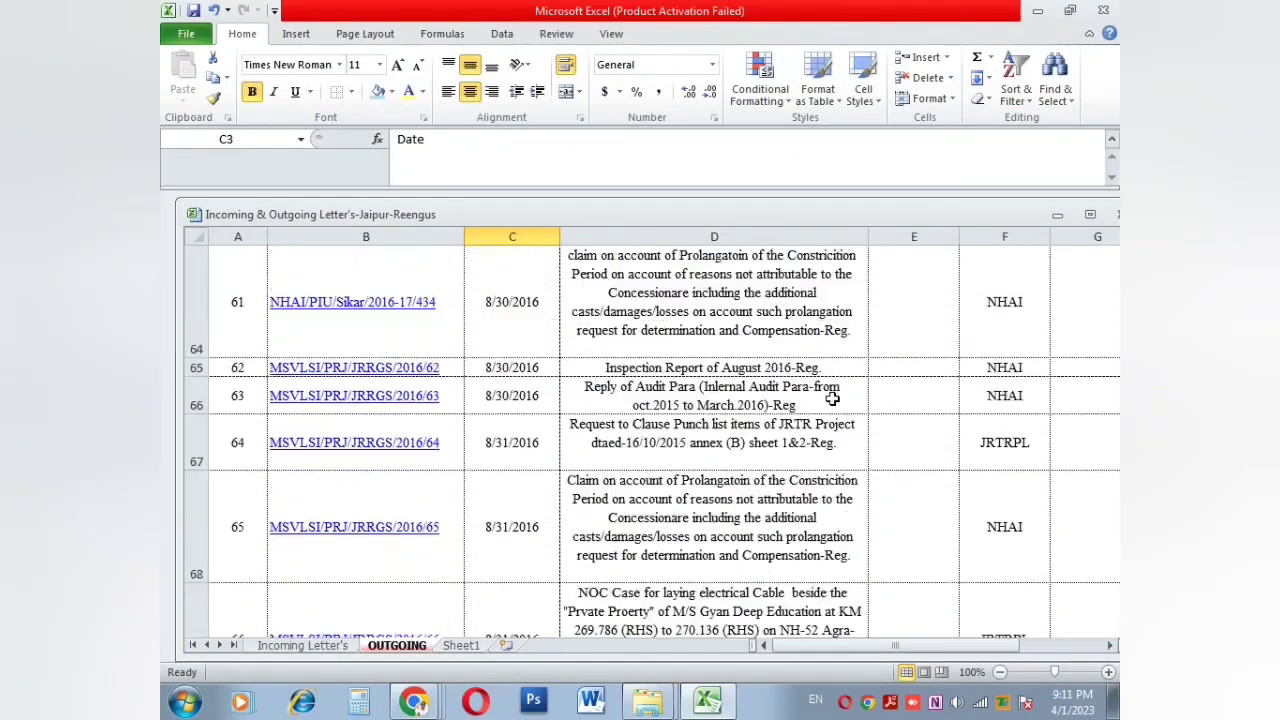
scroll(832, 398, down, 4)
click(512, 348)
scroll(514, 400, down, 11)
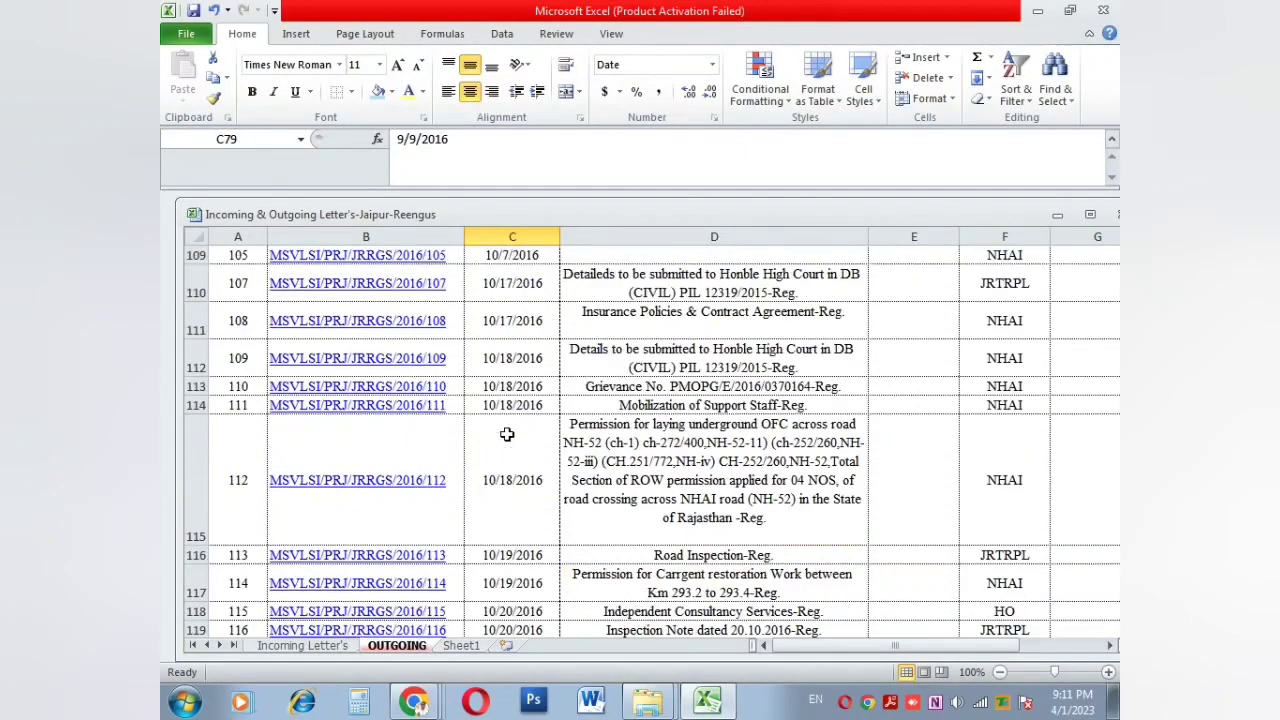
scroll(507, 434, down, 5)
scroll(507, 434, up, 20)
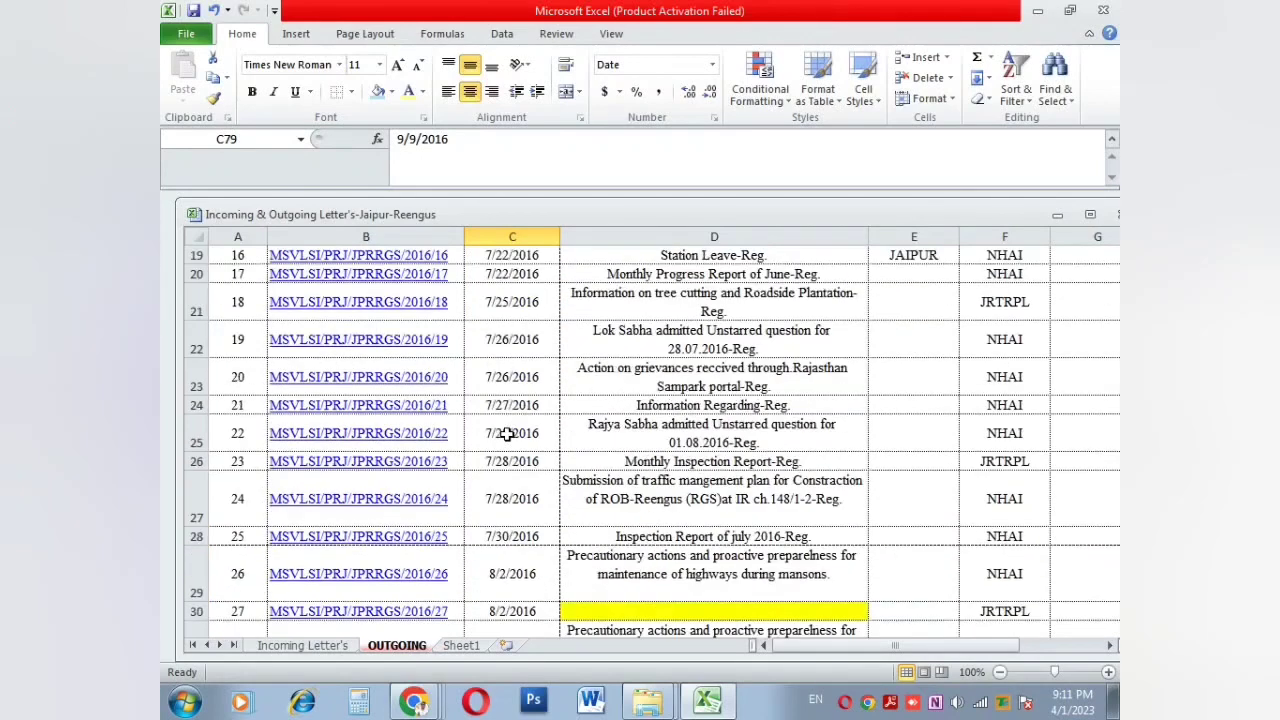
scroll(507, 434, up, 6)
click(551, 387)
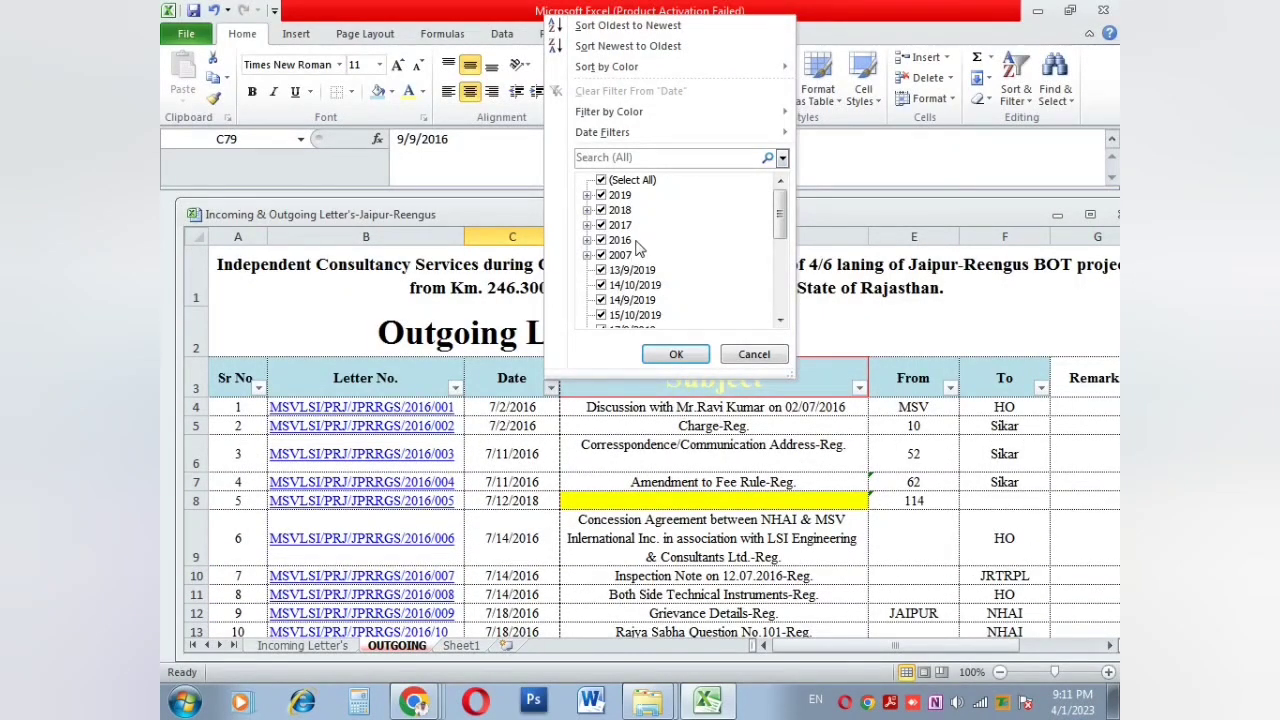
drag(780, 220, 777, 320)
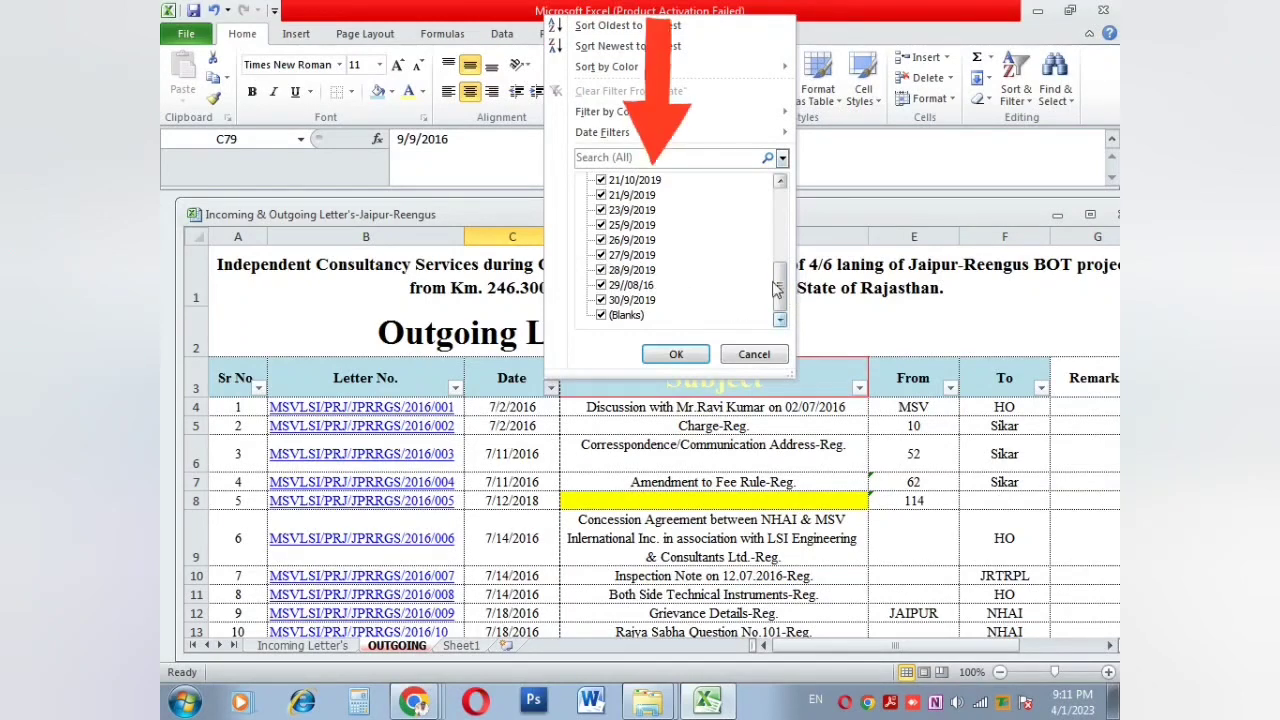
drag(779, 286, 785, 202)
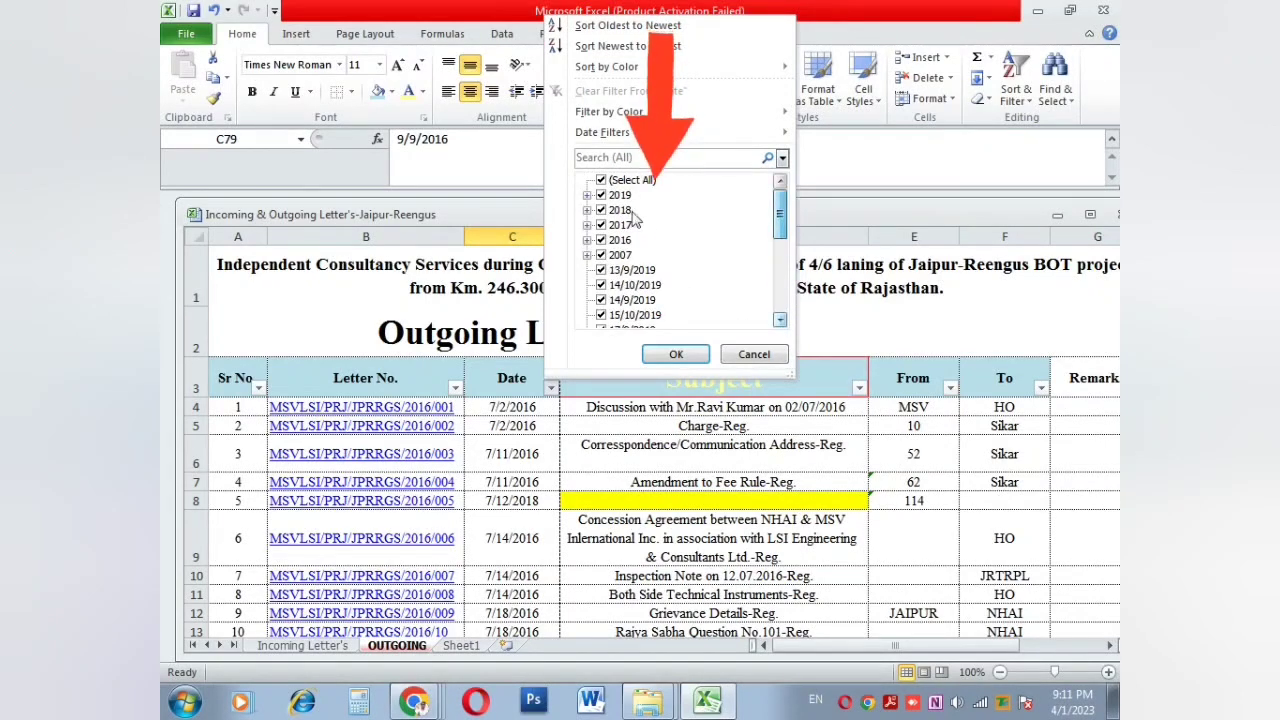
click(600, 181)
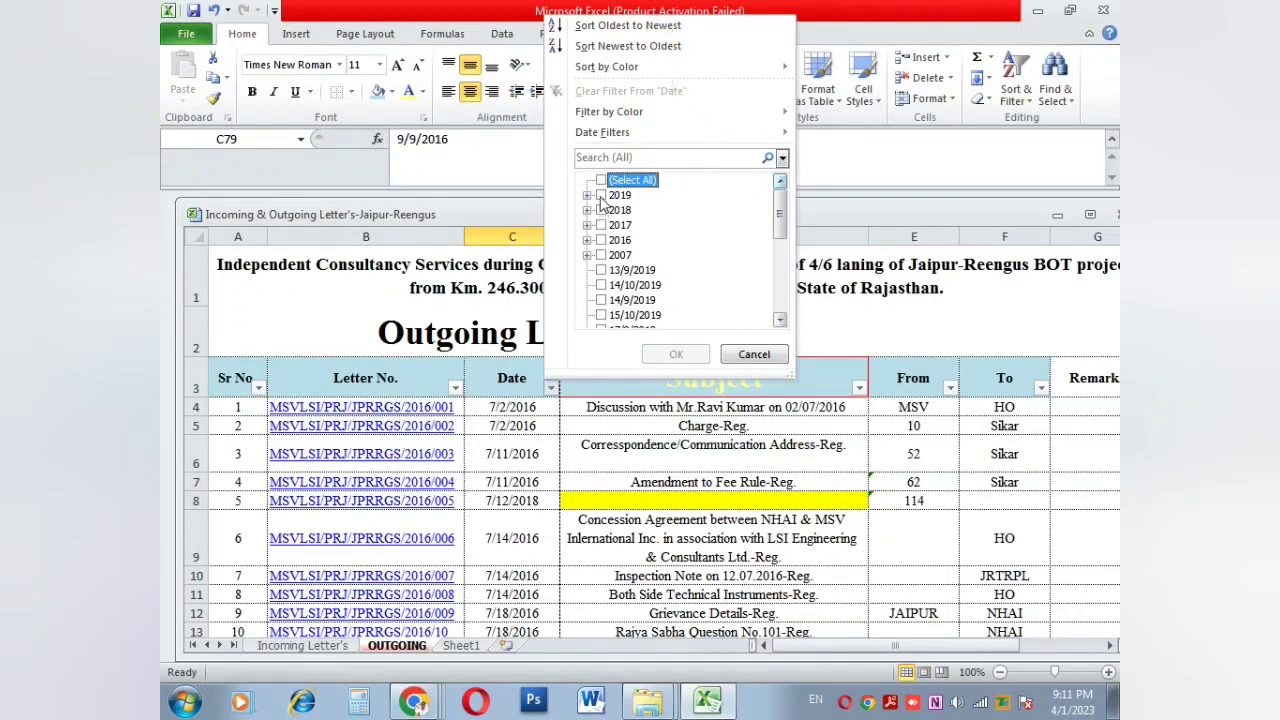
click(601, 195)
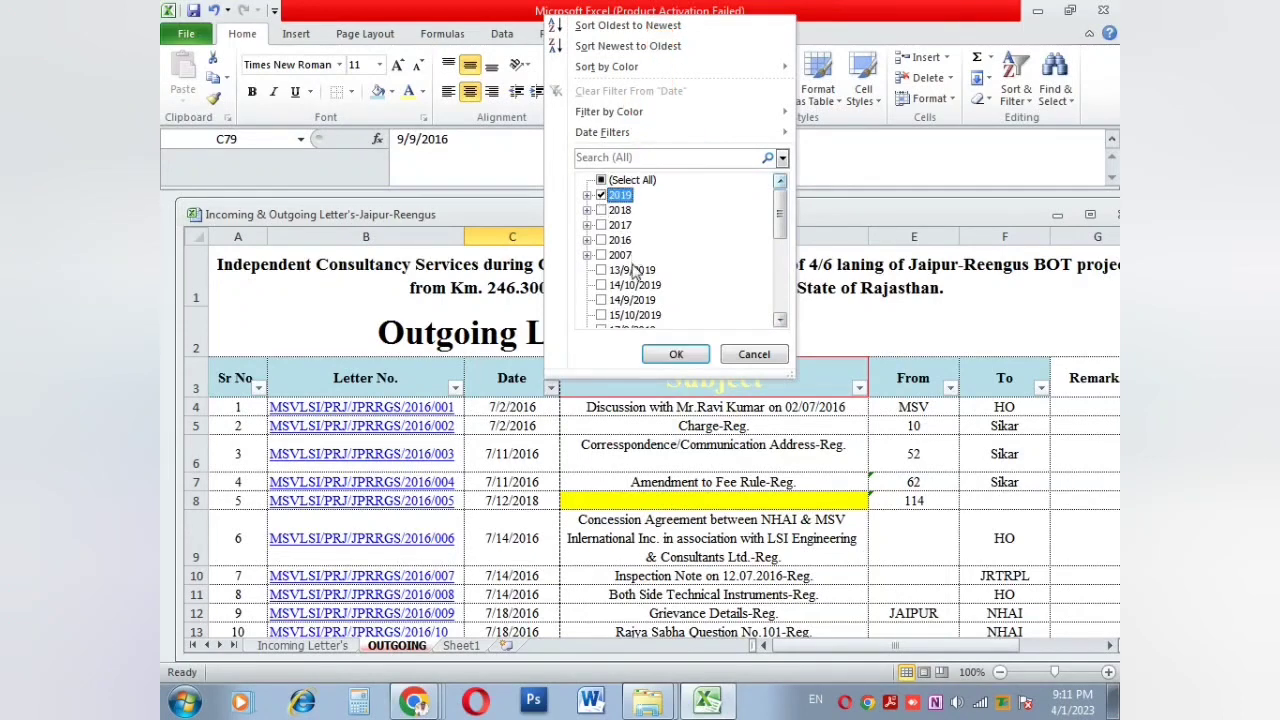
click(672, 355)
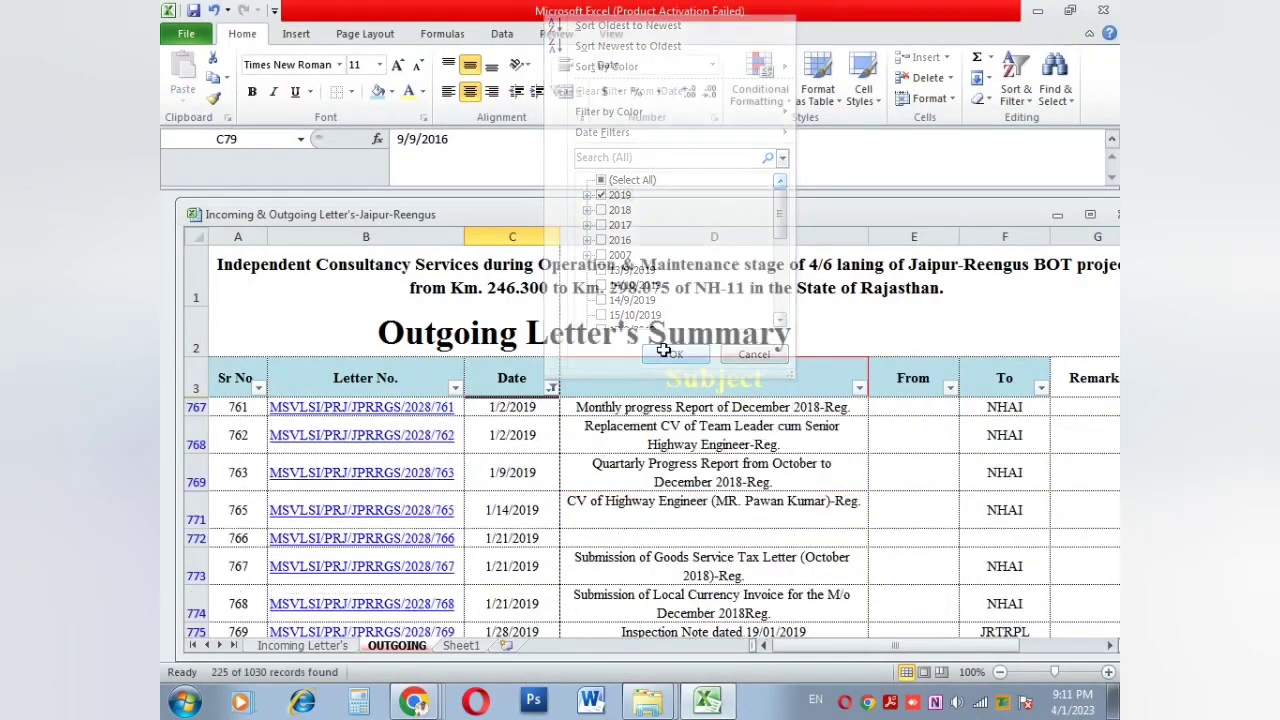
click(518, 432)
scroll(519, 431, down, 12)
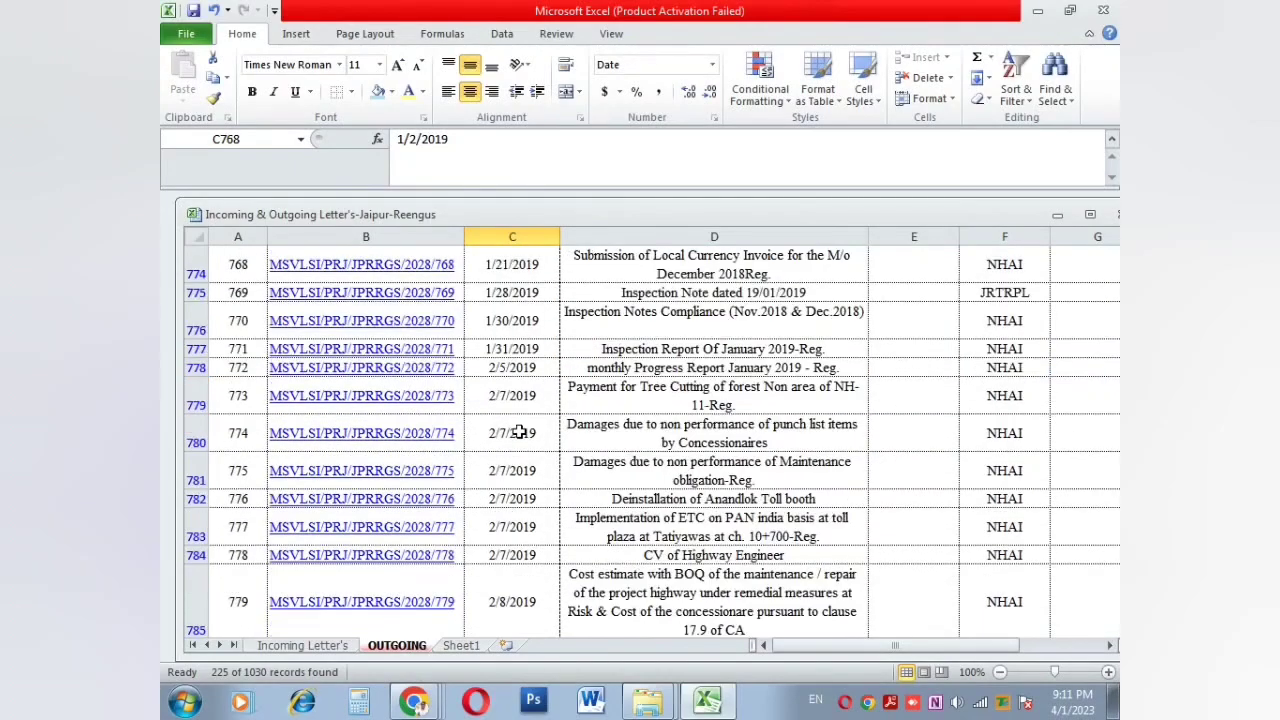
scroll(519, 431, down, 20)
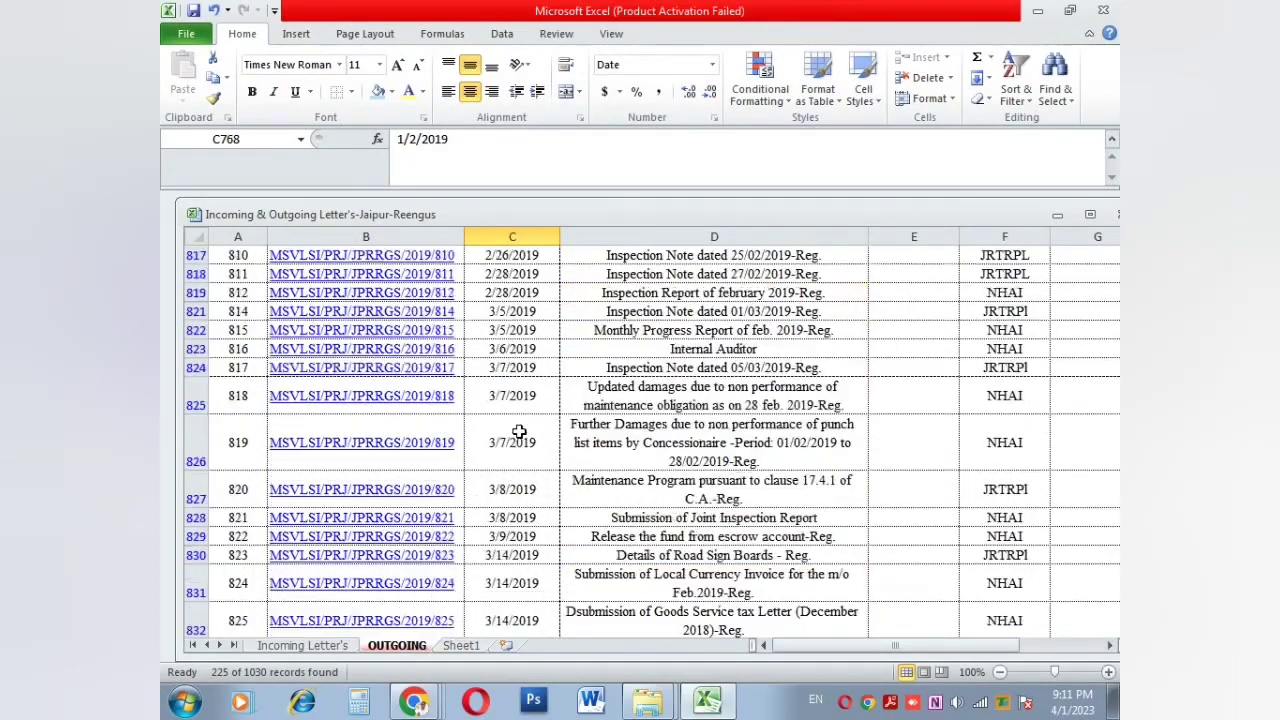
scroll(519, 431, down, 20)
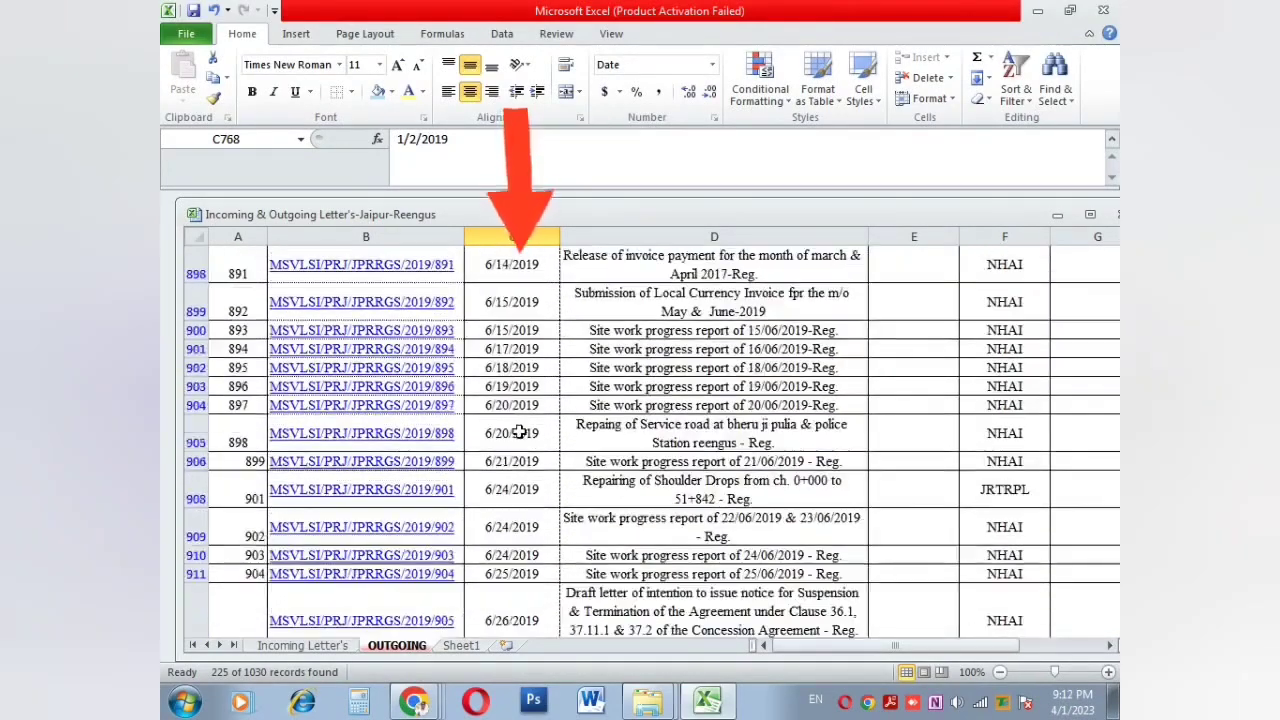
scroll(519, 431, down, 15)
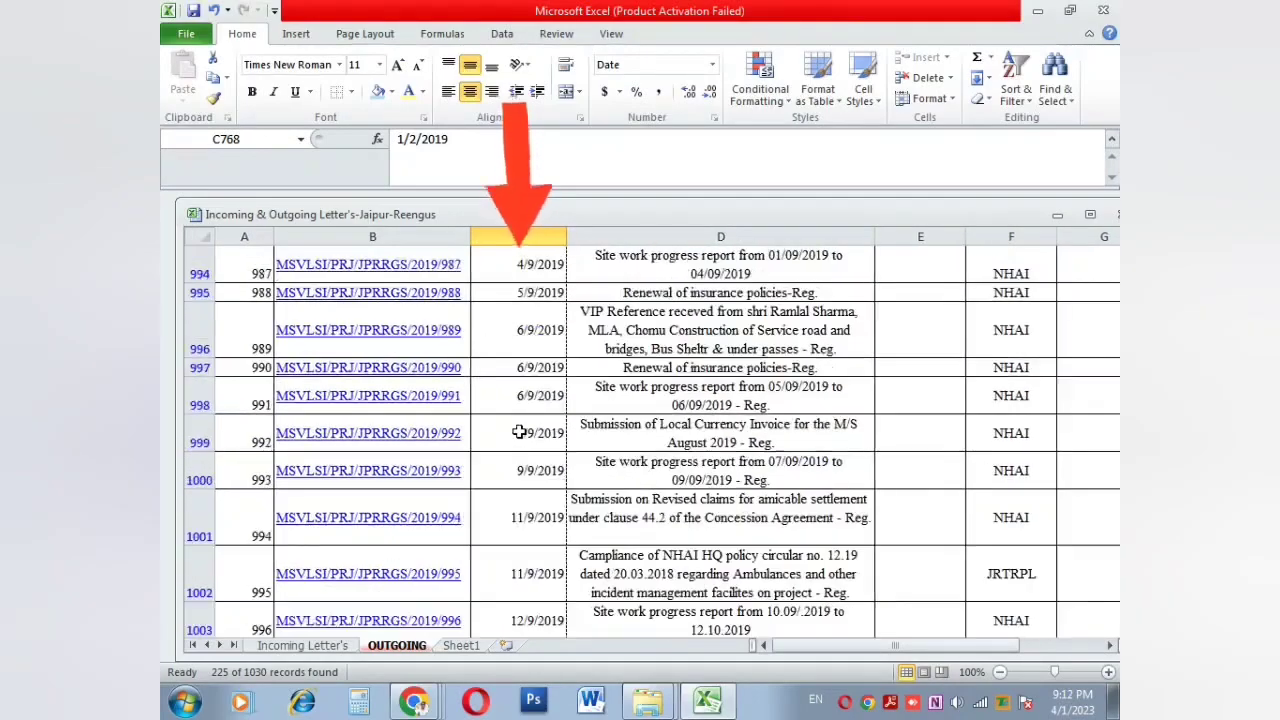
scroll(519, 431, up, 12)
scroll(519, 431, up, 20)
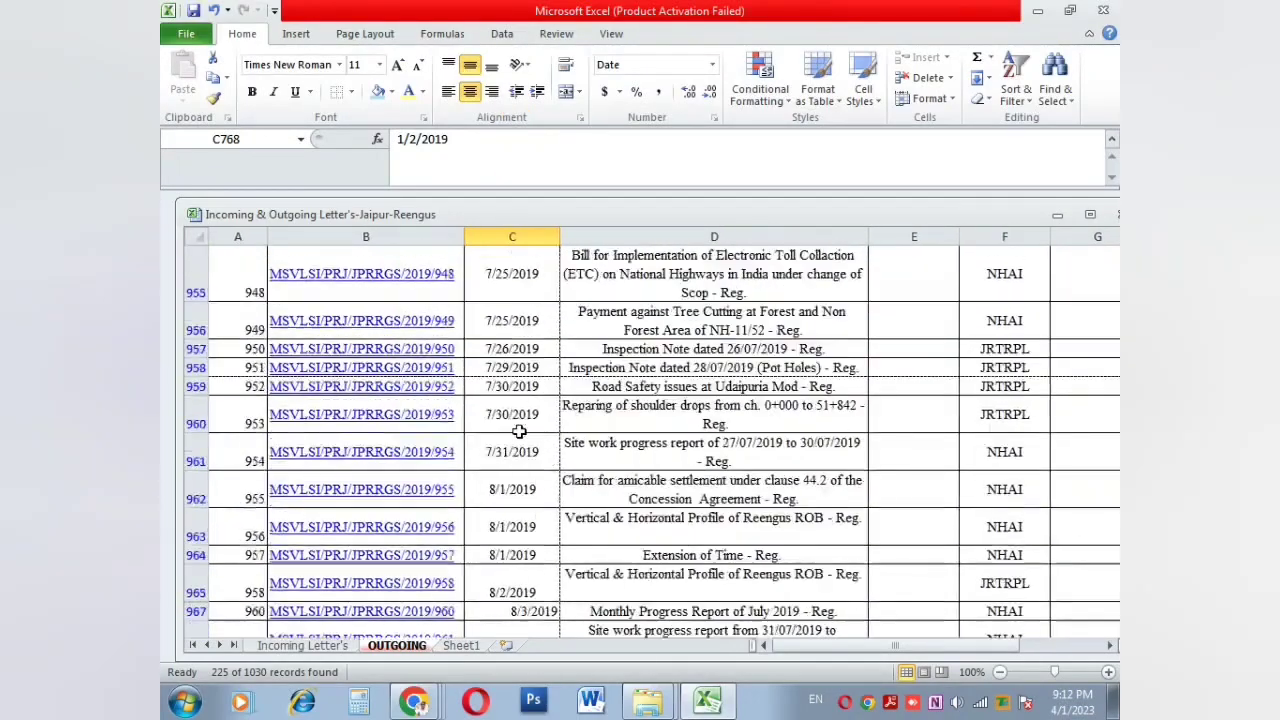
scroll(519, 431, up, 20)
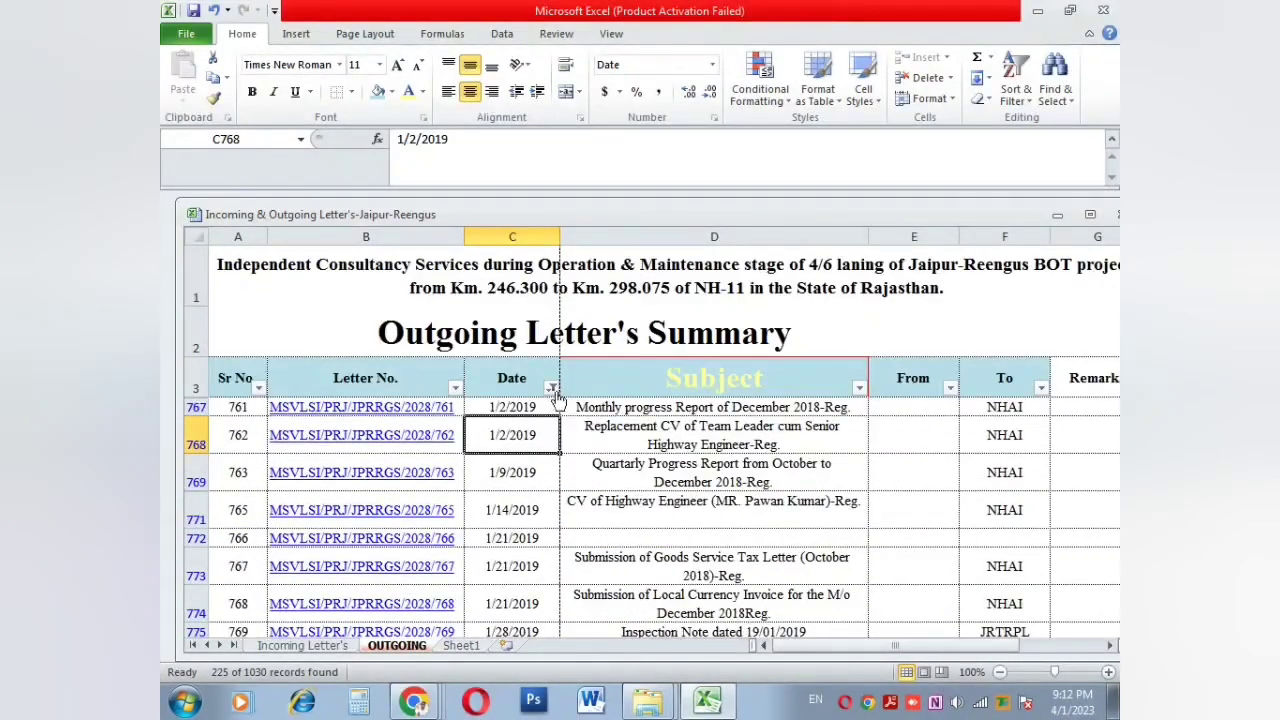
click(552, 389)
click(601, 181)
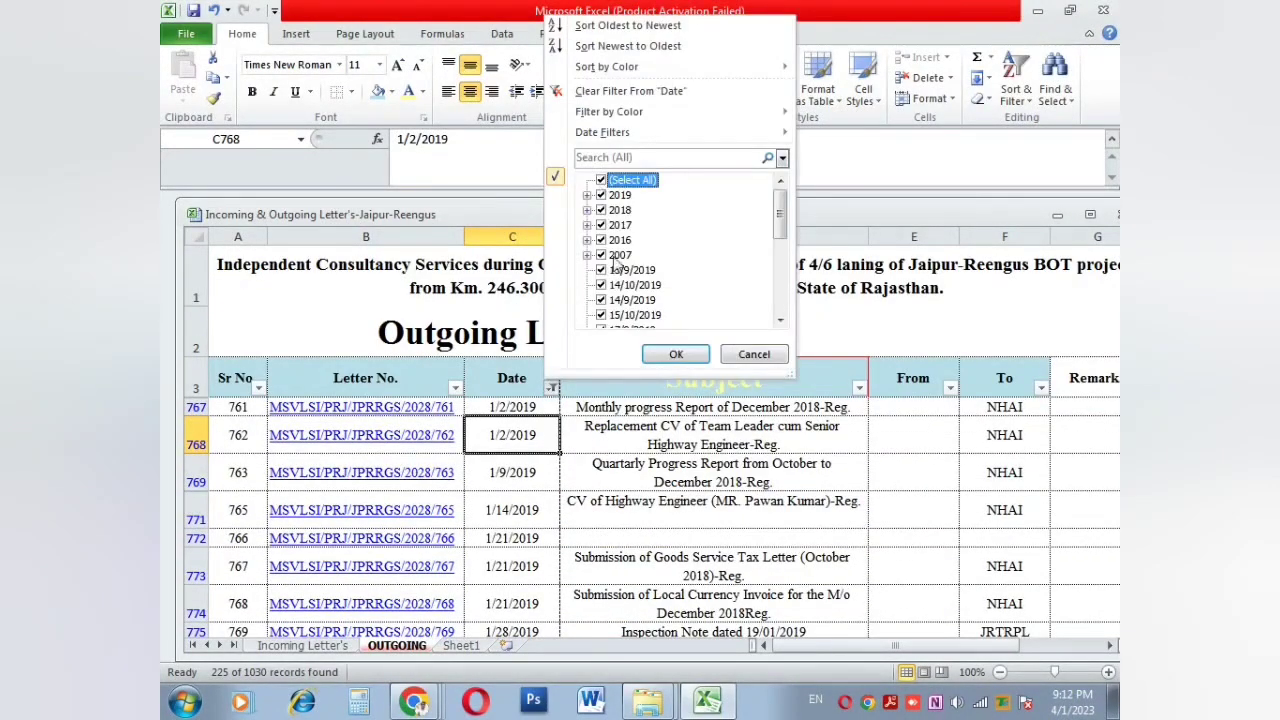
click(670, 355)
click(514, 406)
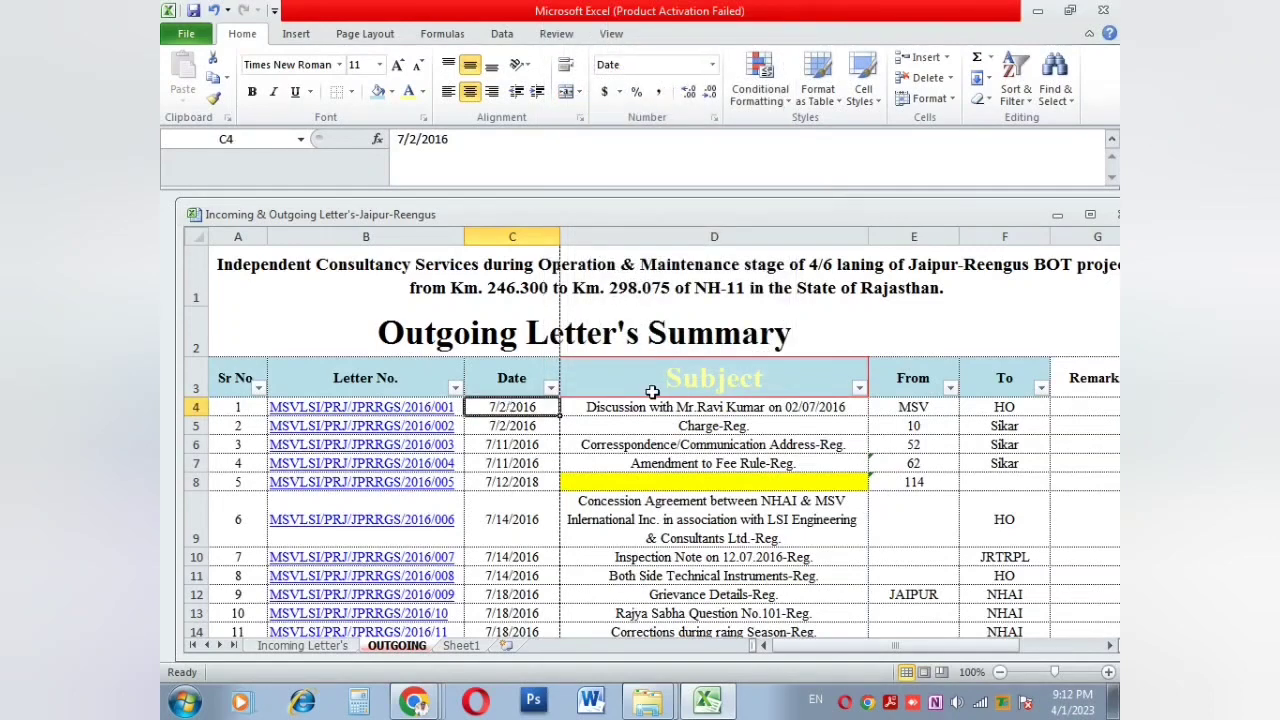
click(651, 391)
click(858, 388)
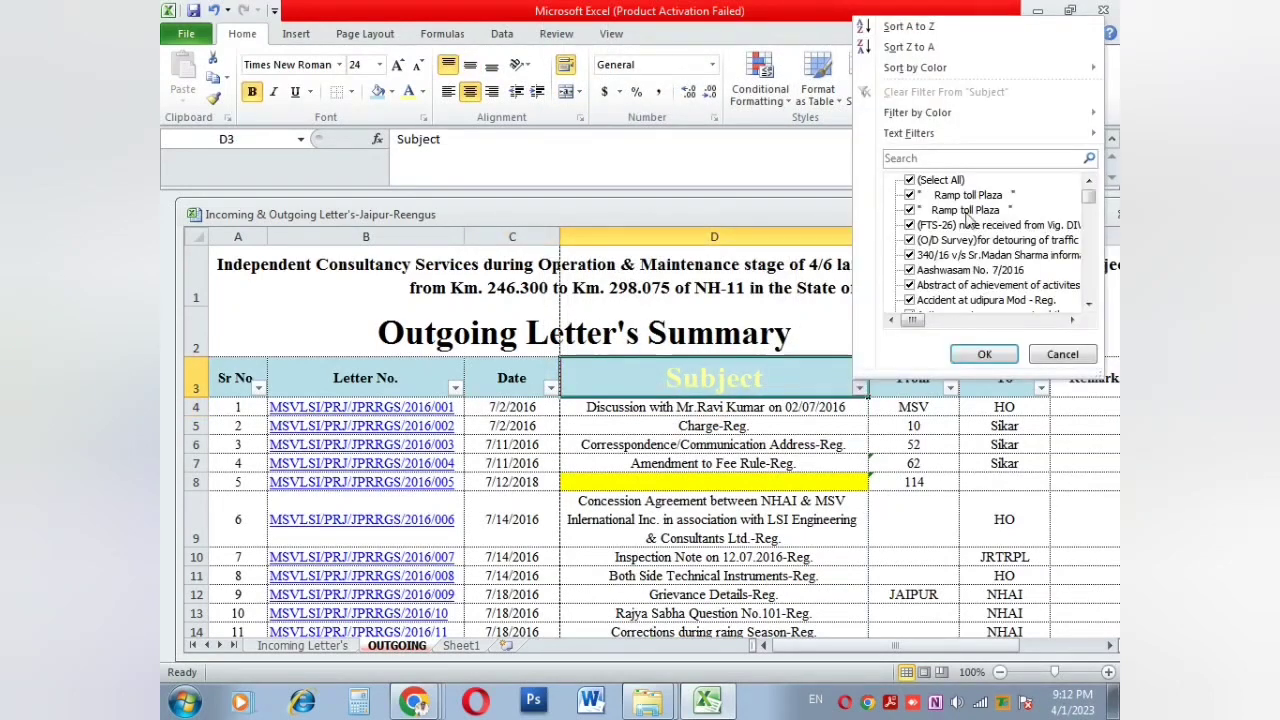
click(946, 182)
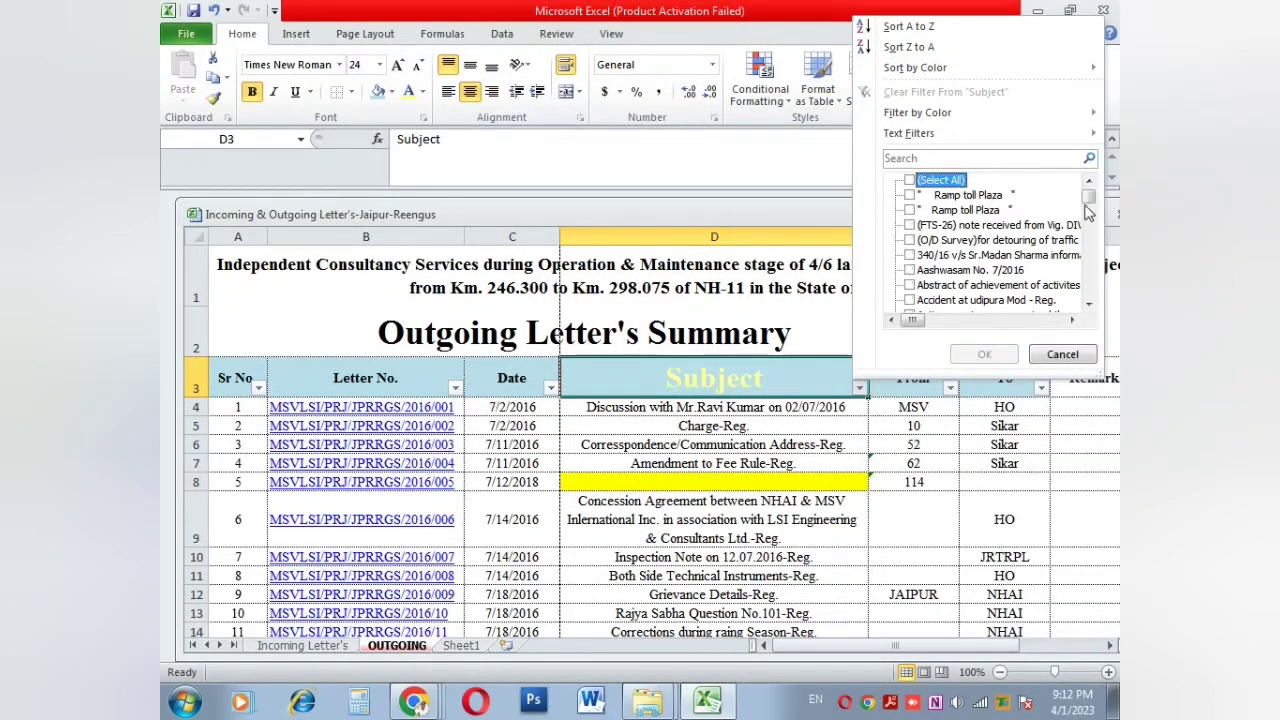
scroll(1089, 207, down, 5)
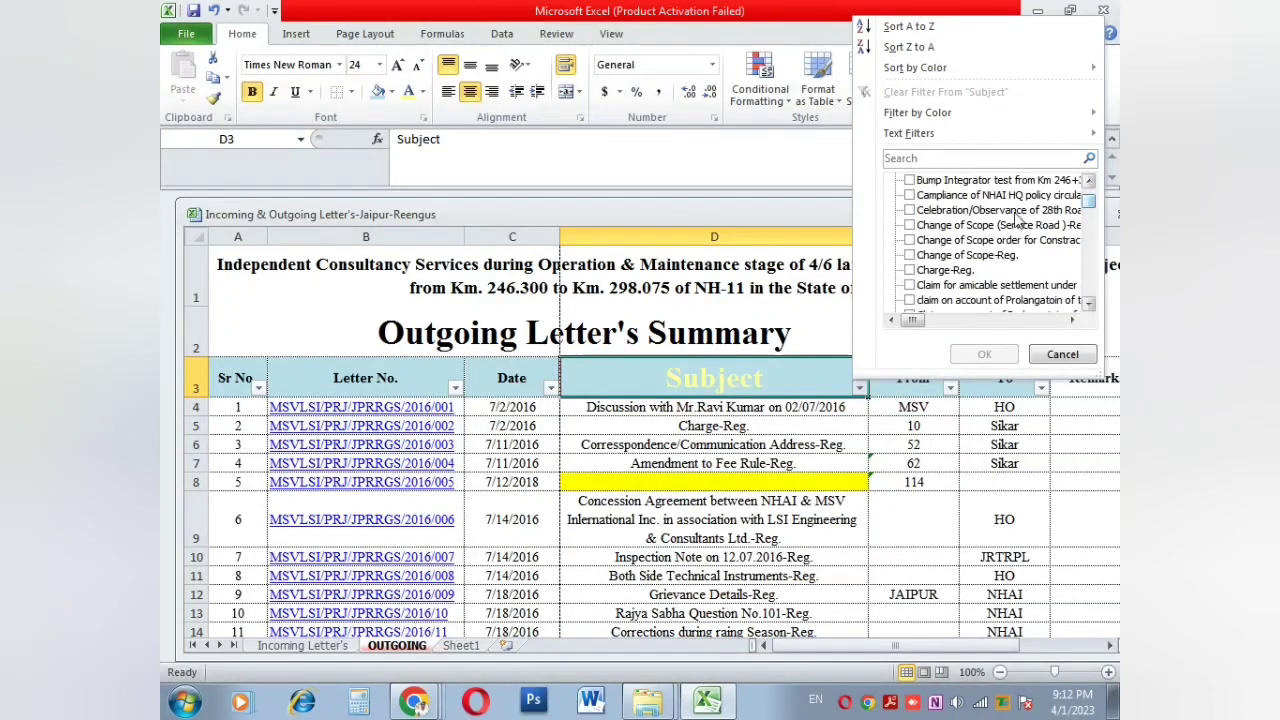
click(910, 271)
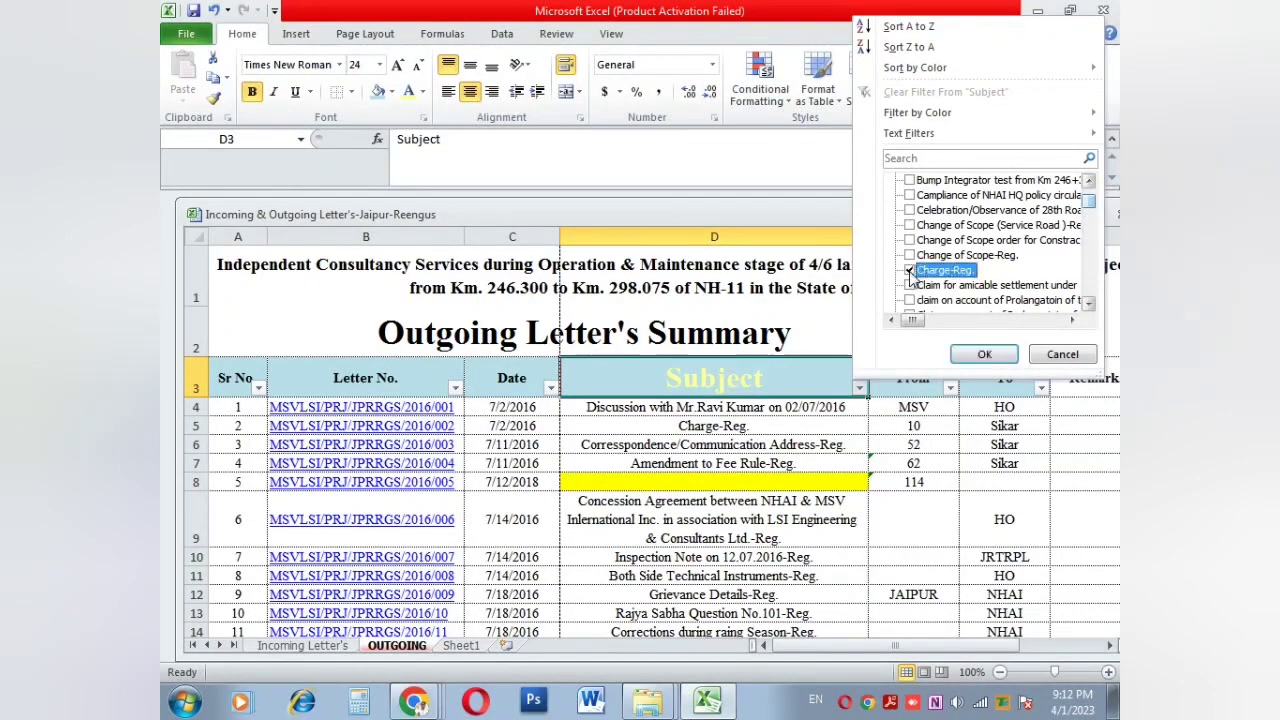
click(1008, 352)
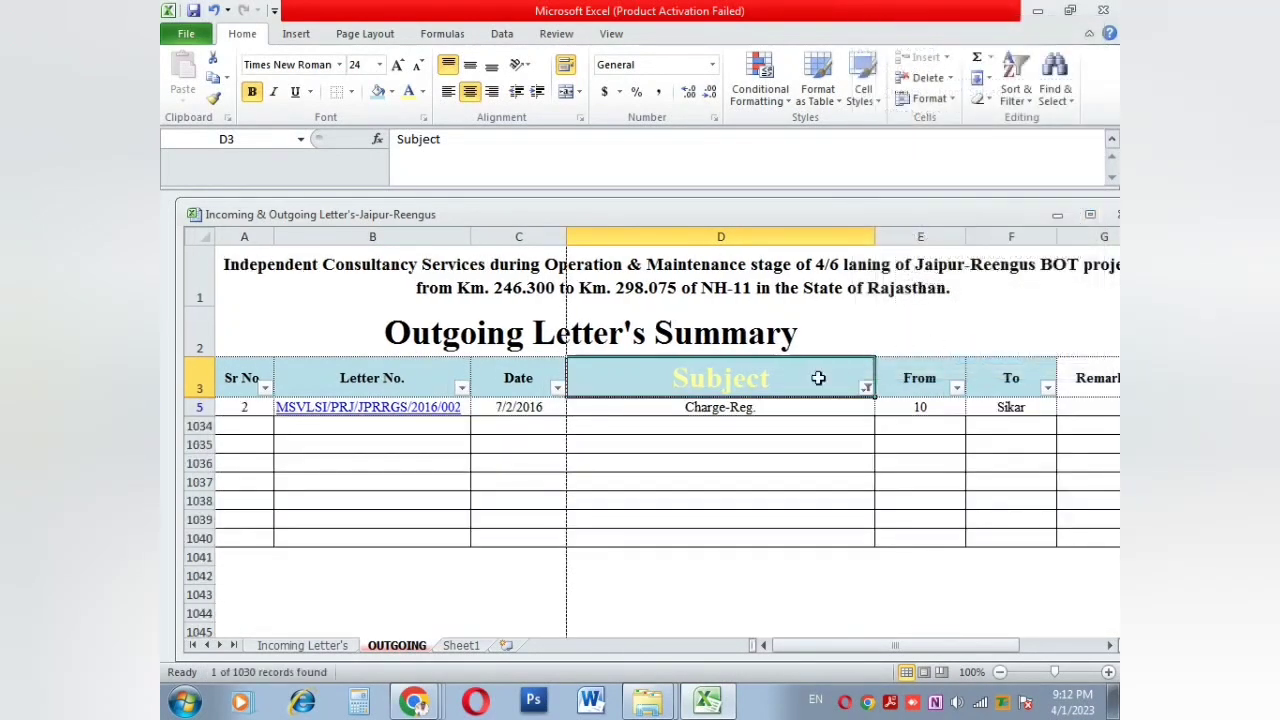
click(720, 420)
click(716, 410)
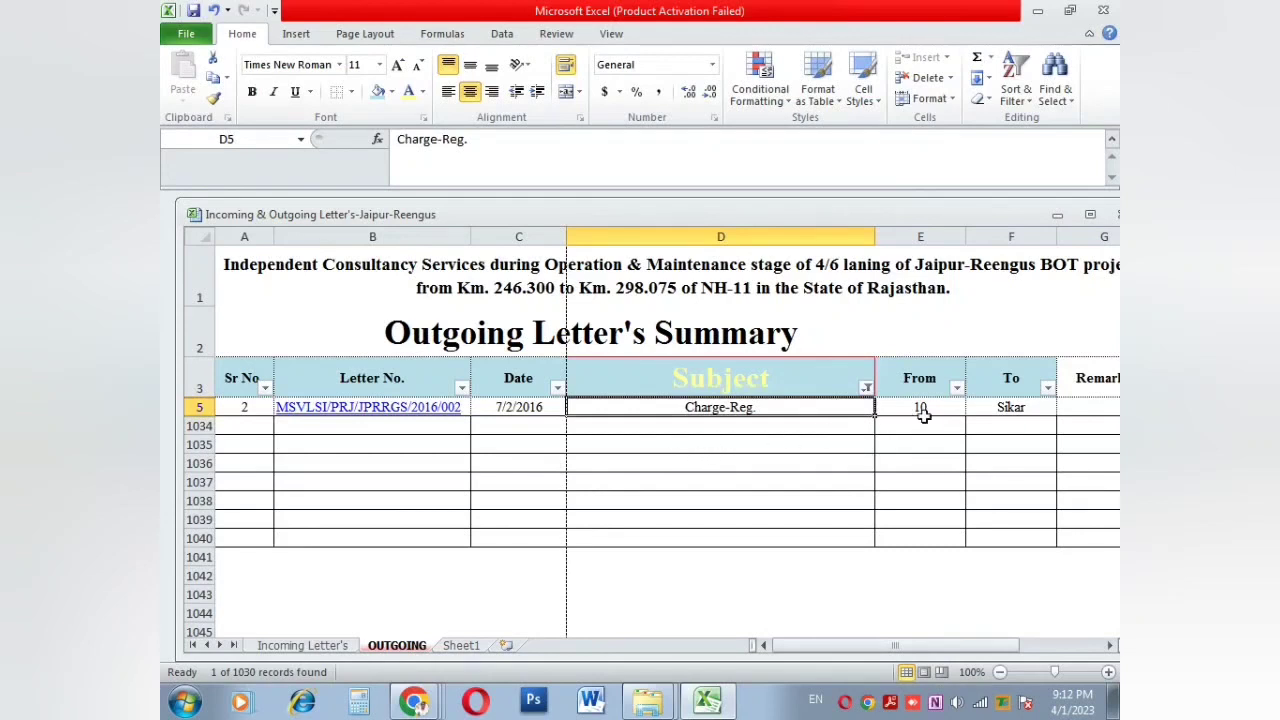
click(866, 388)
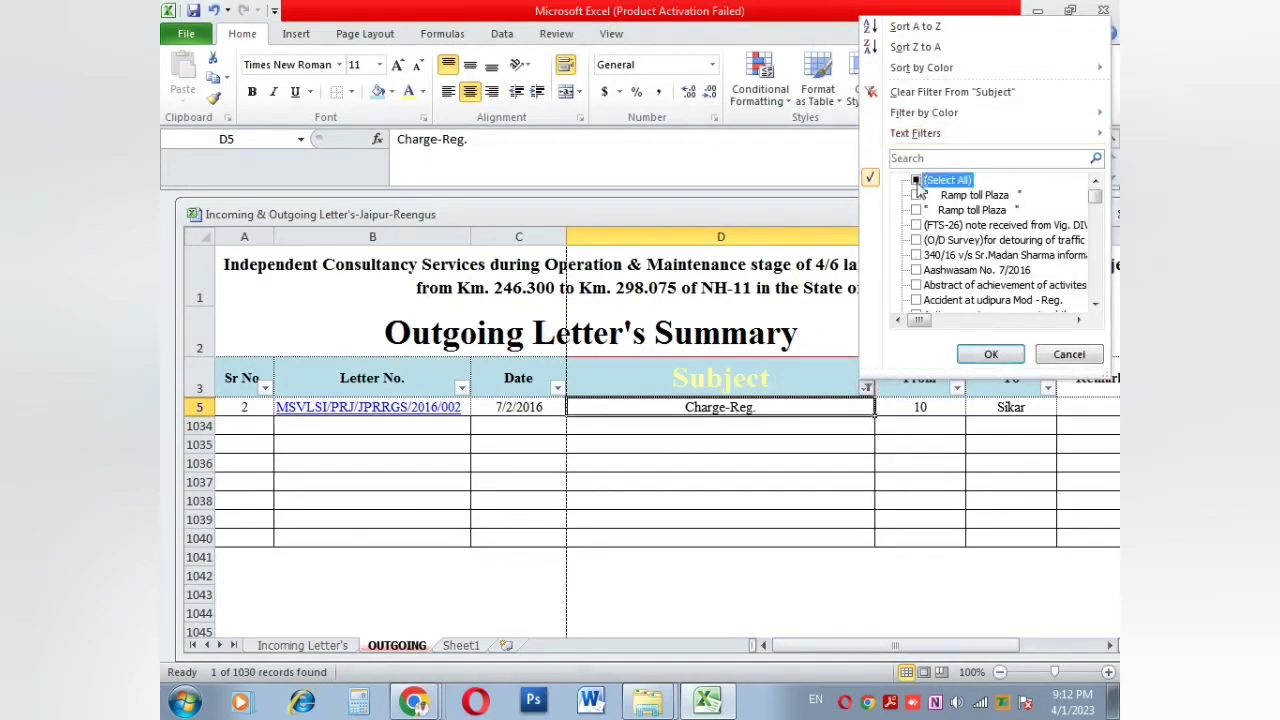
click(918, 181)
click(962, 354)
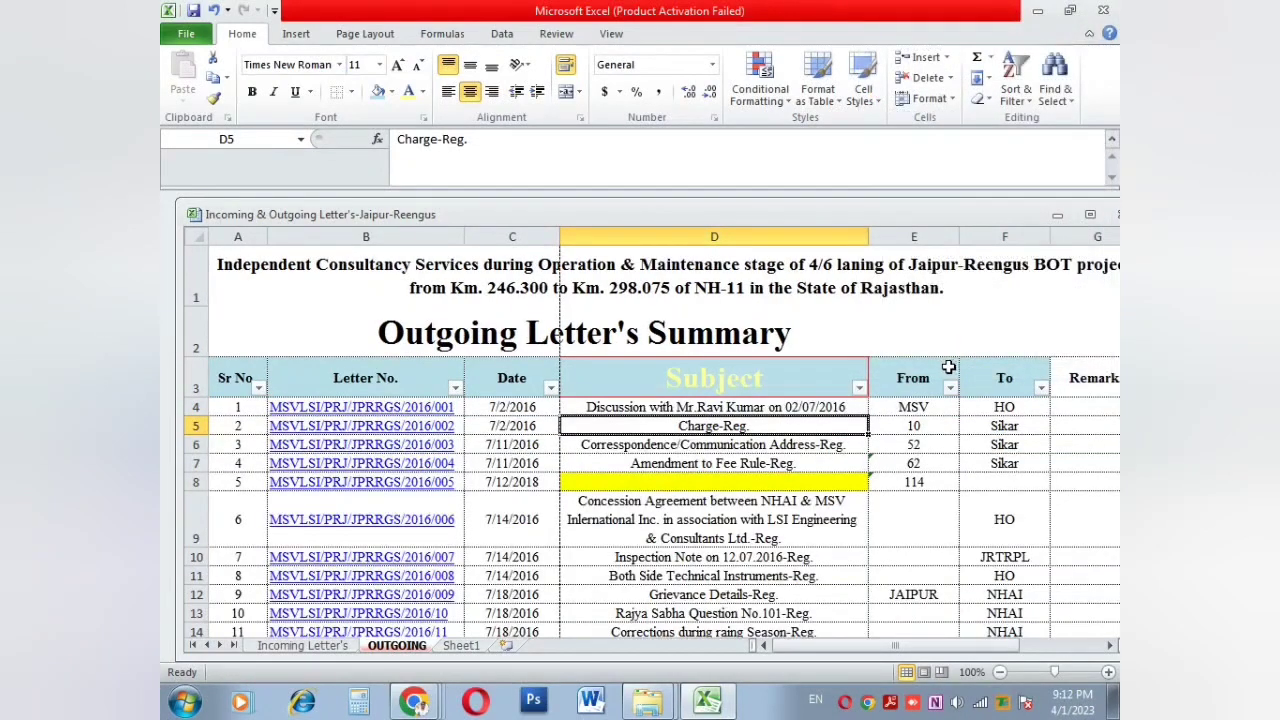
click(930, 385)
Step: Filter the From column to show only JAIPUR letters and check the matching rows
click(950, 389)
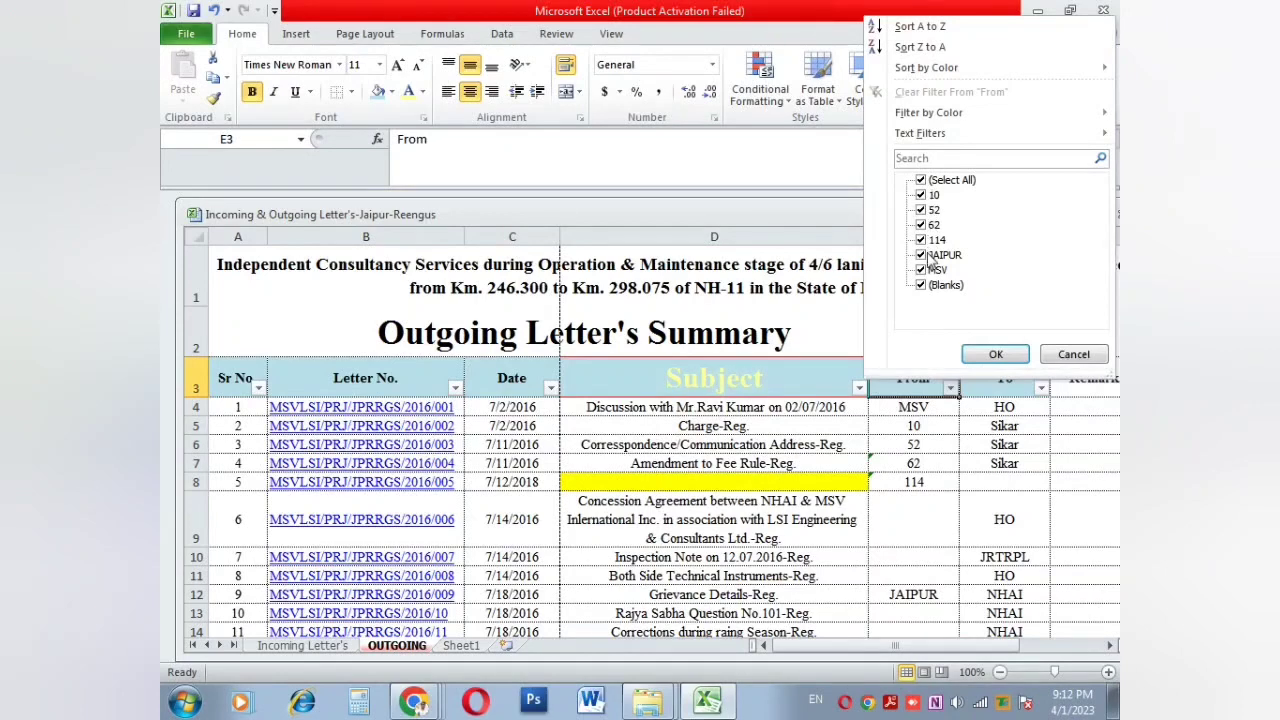
click(922, 180)
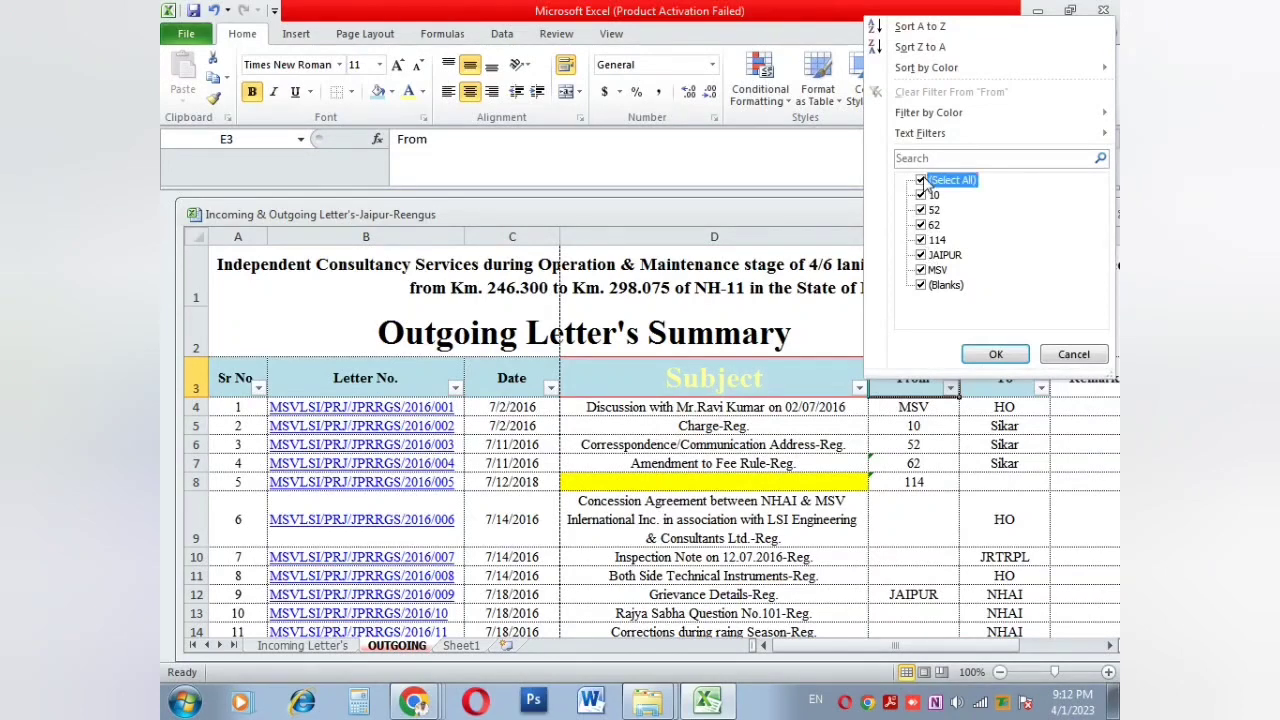
click(921, 255)
click(995, 354)
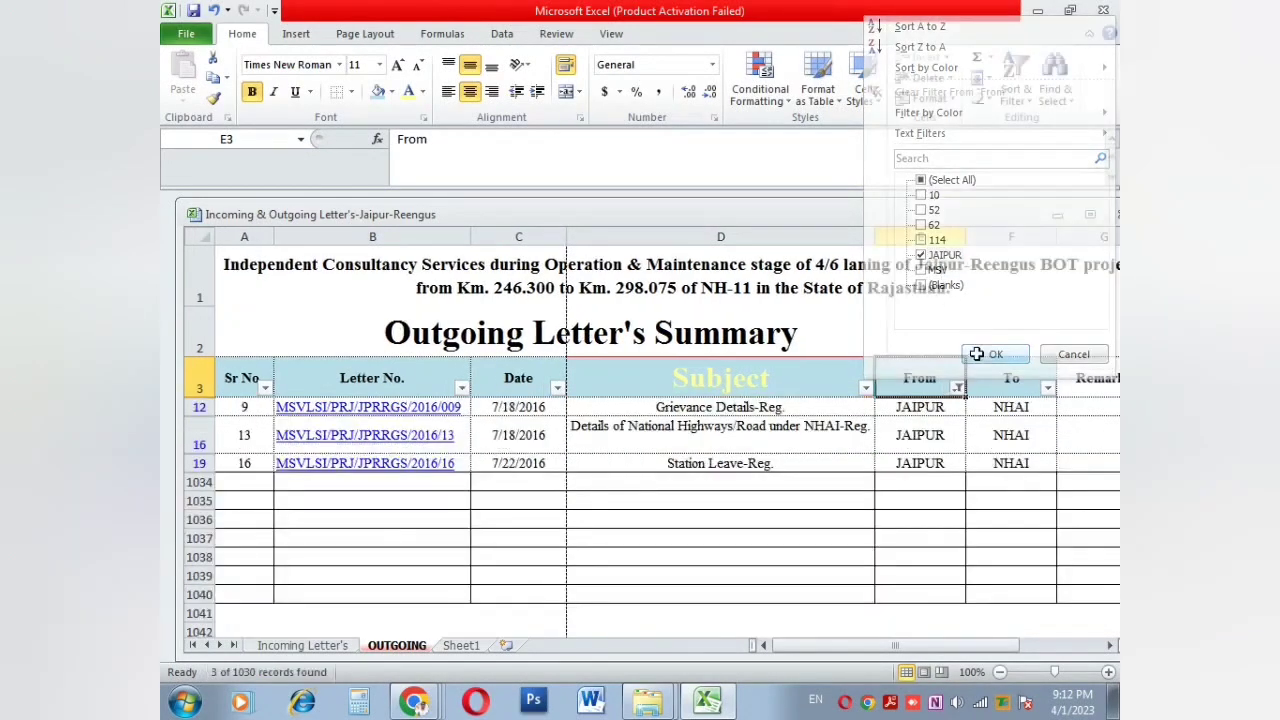
click(642, 410)
click(682, 446)
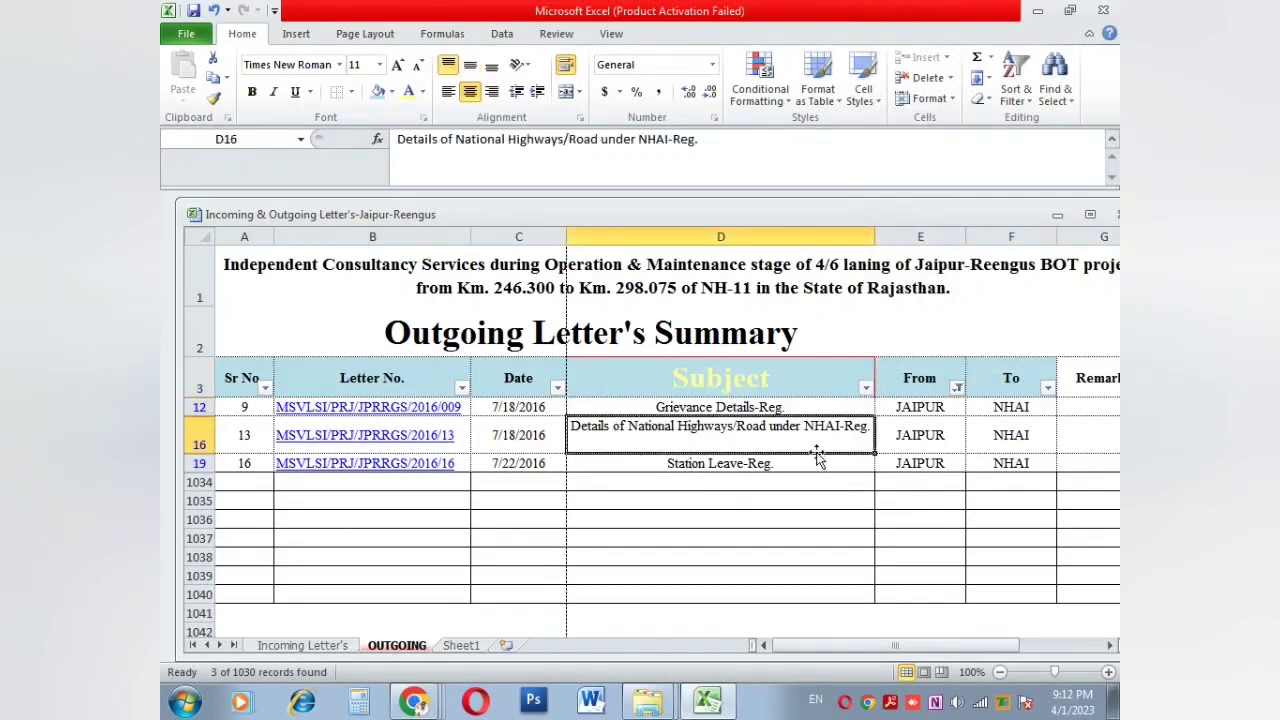
click(928, 460)
click(927, 440)
click(922, 408)
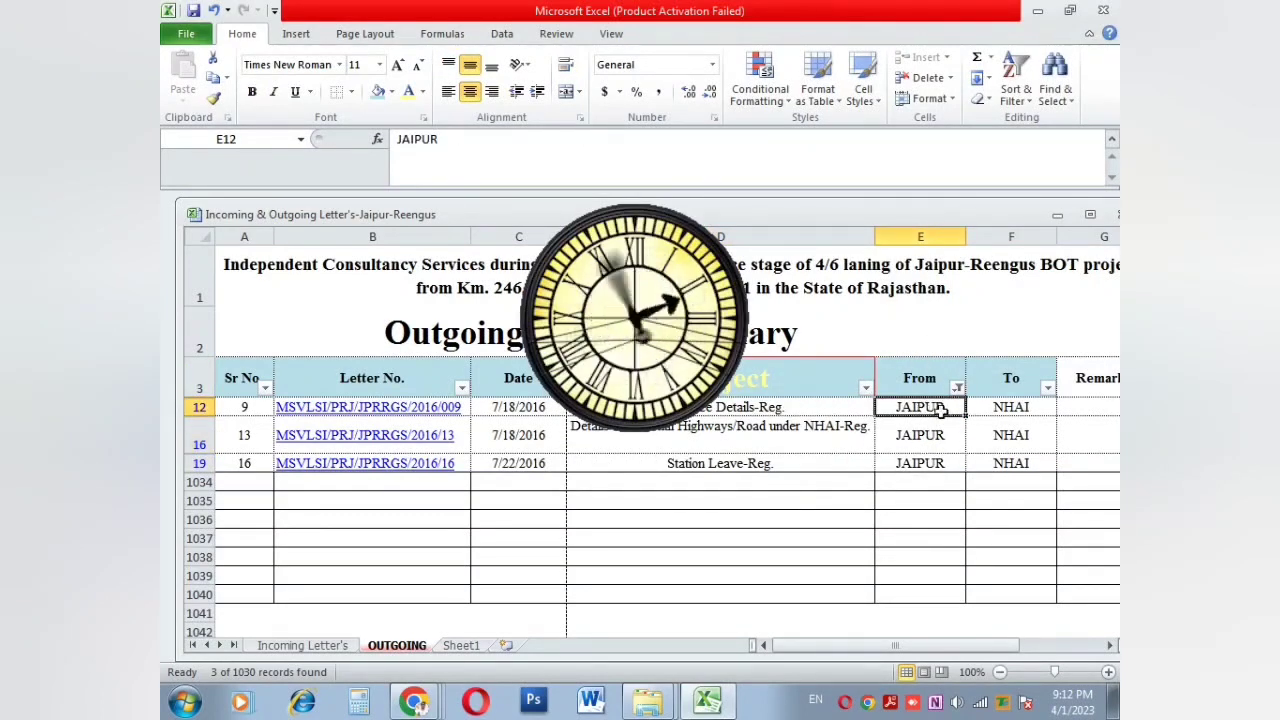
Step: Reset the From filter to Select All so every letter is listed again
click(957, 388)
click(952, 256)
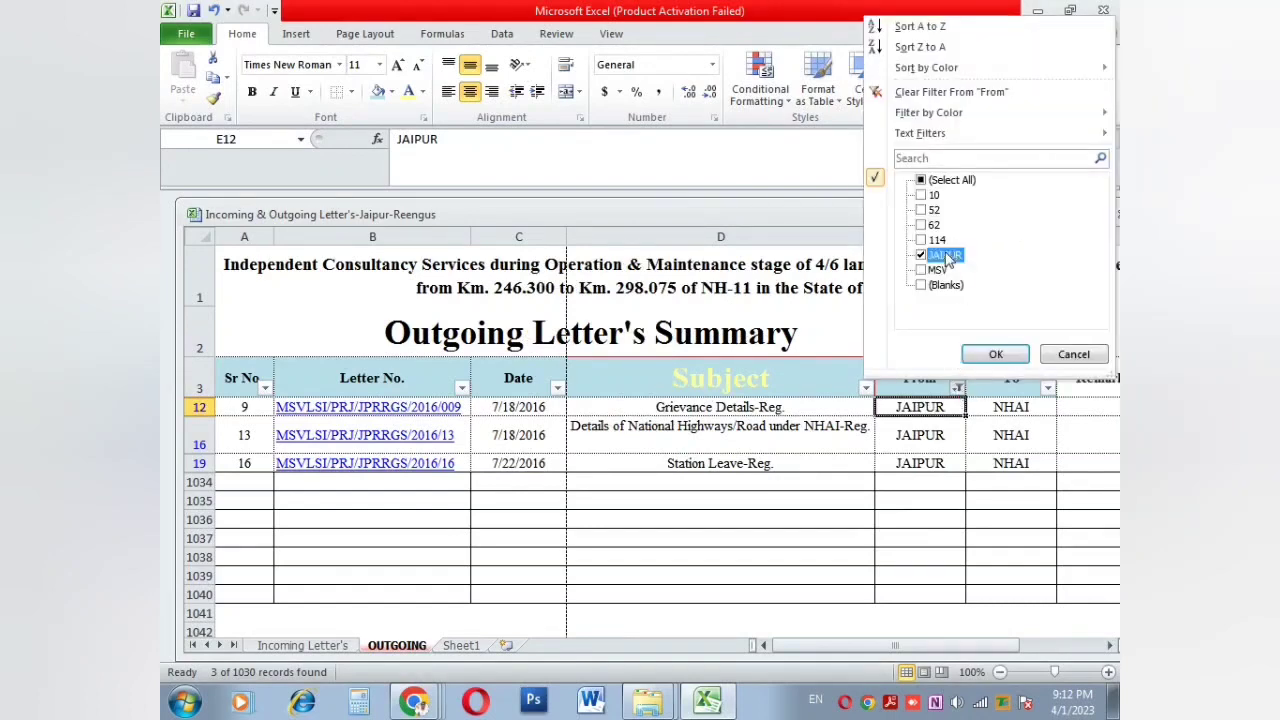
click(942, 181)
click(996, 354)
click(808, 463)
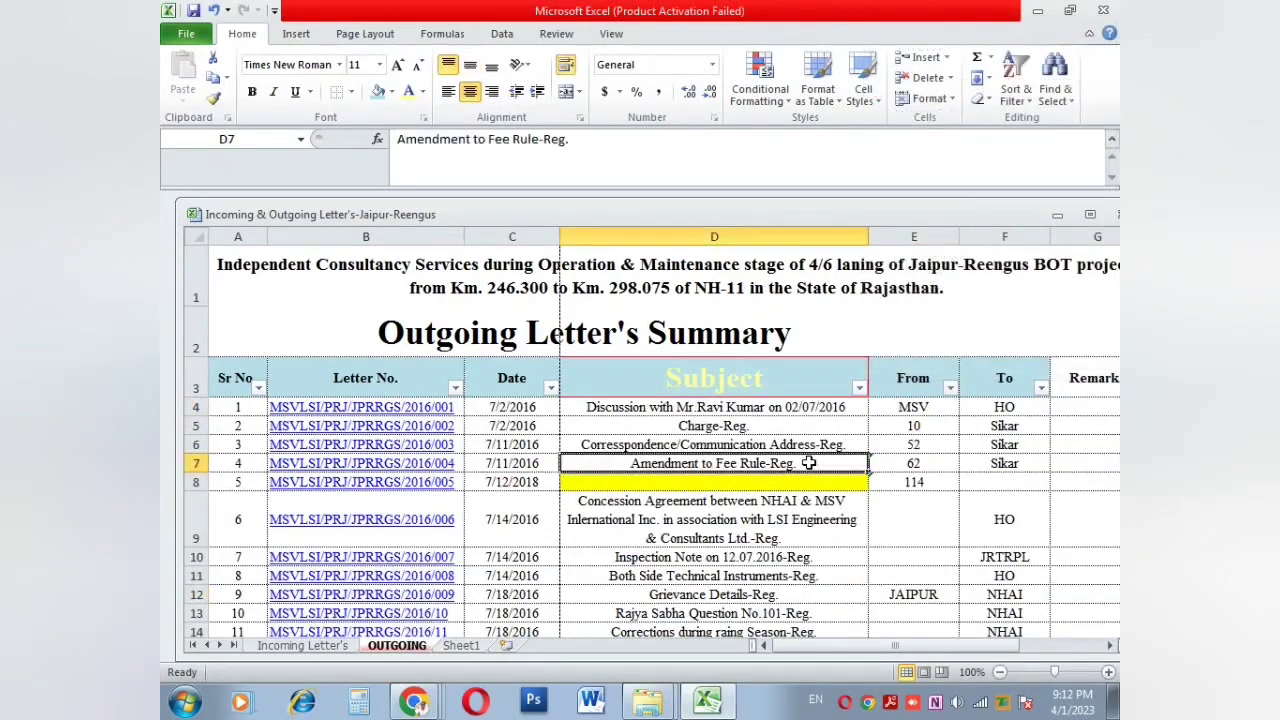
click(1058, 98)
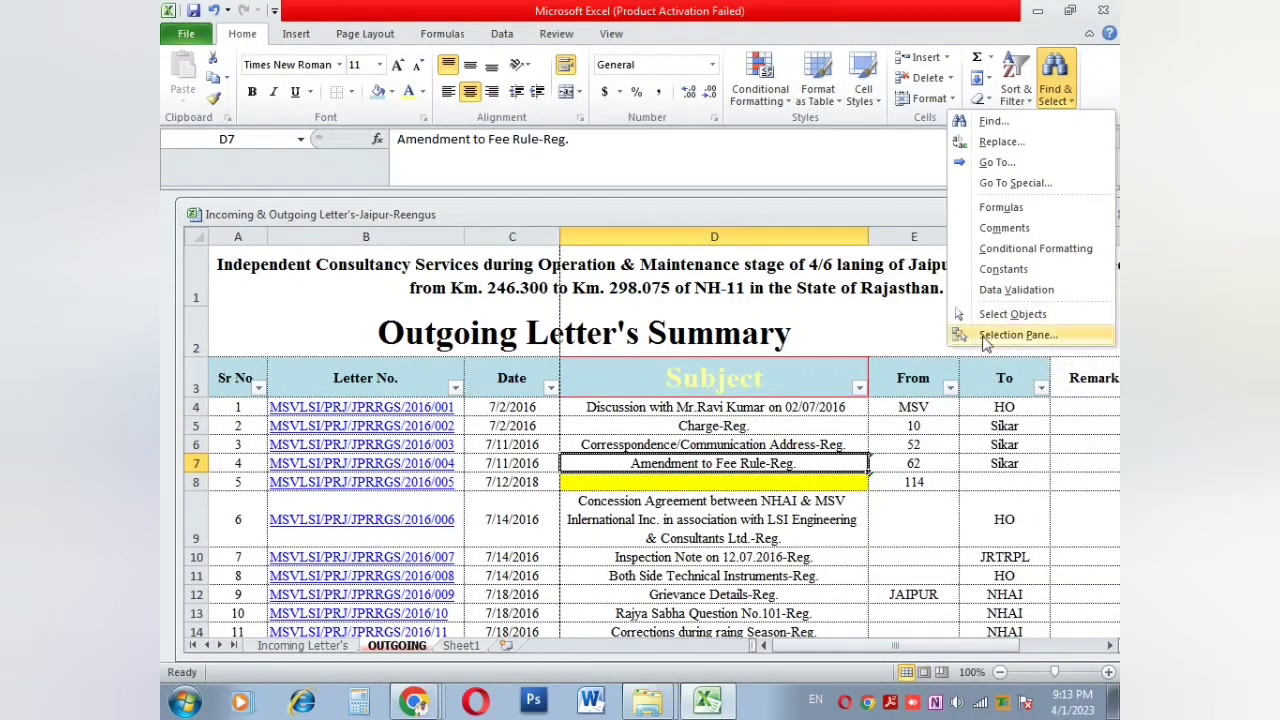
click(943, 323)
click(891, 323)
click(893, 418)
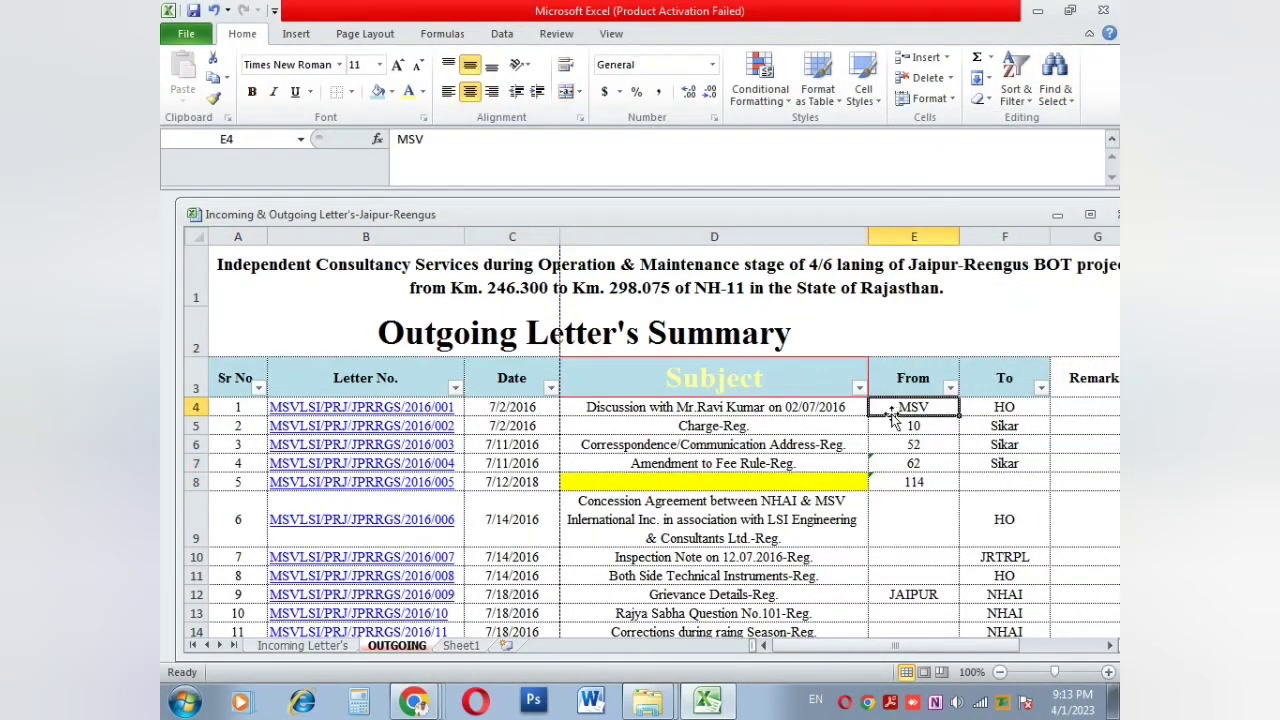
click(293, 35)
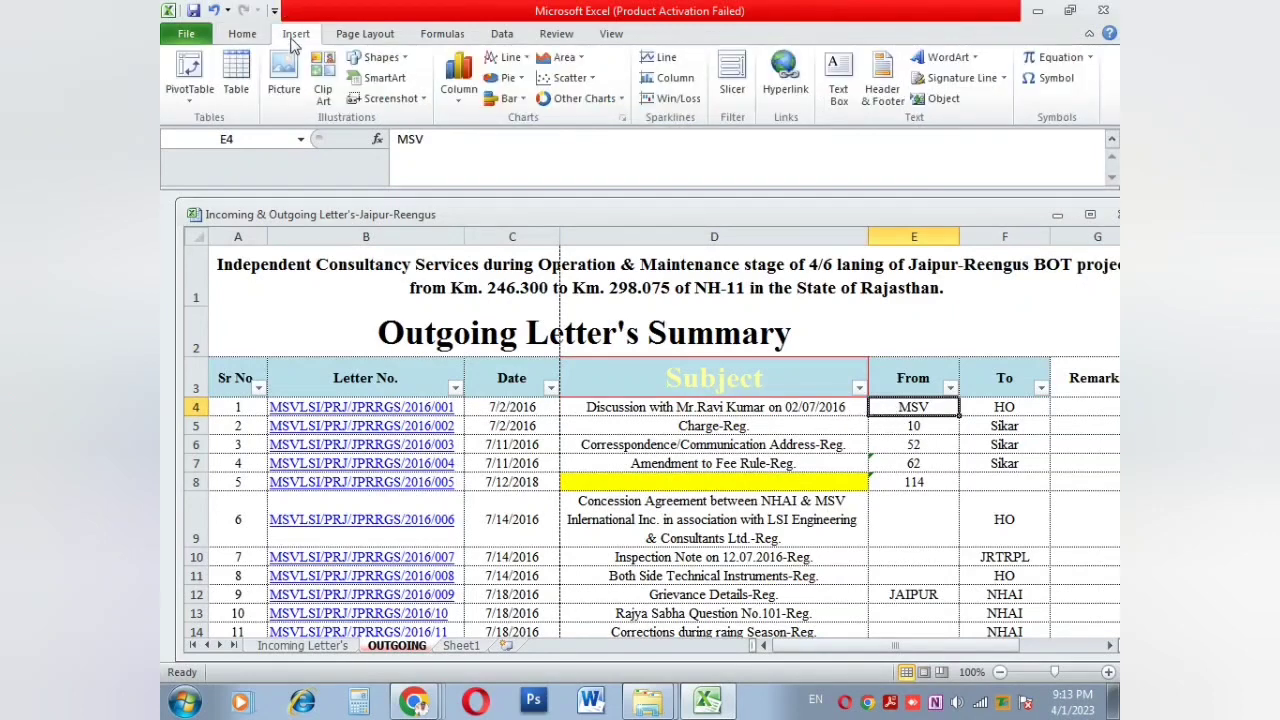
click(281, 80)
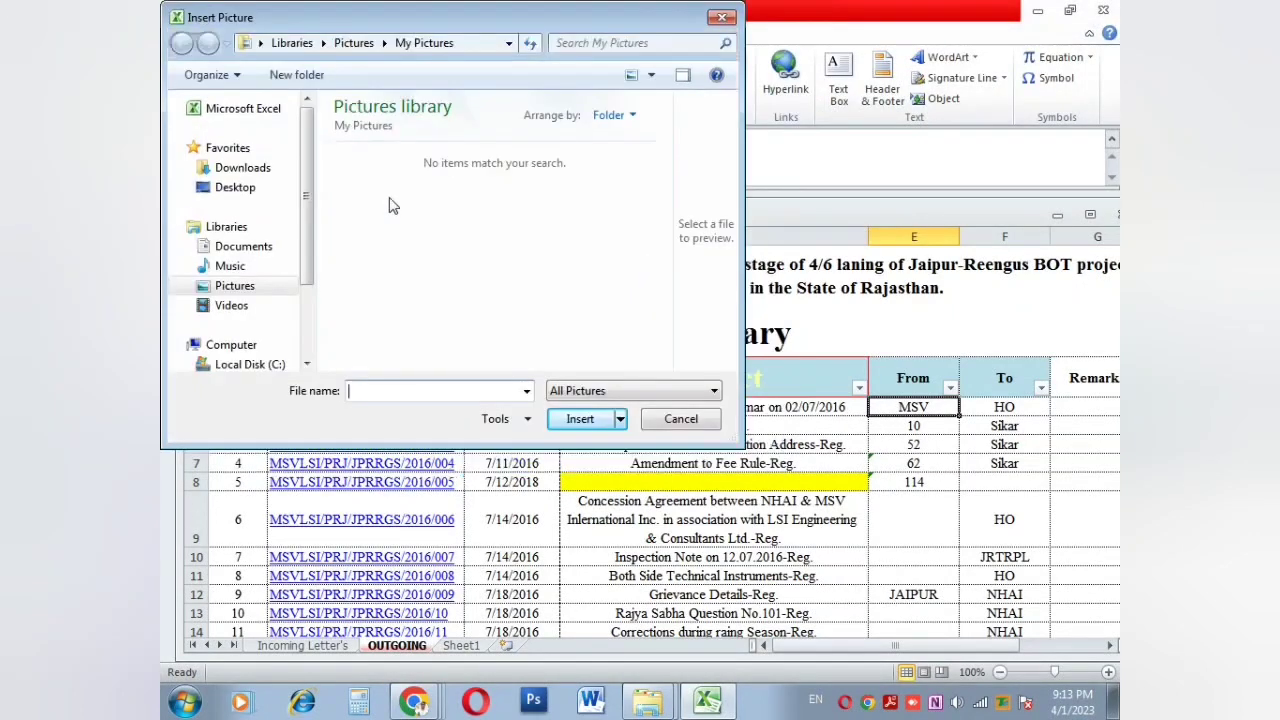
click(258, 193)
scroll(486, 237, down, 10)
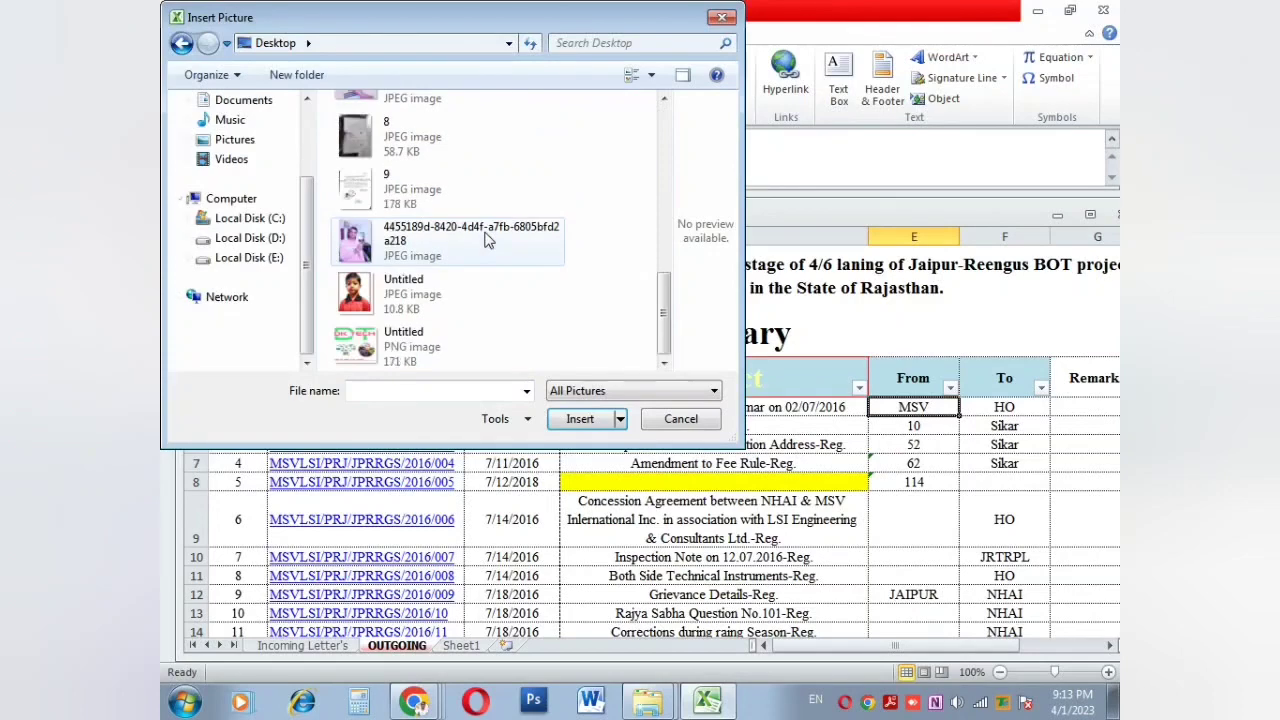
double_click(392, 246)
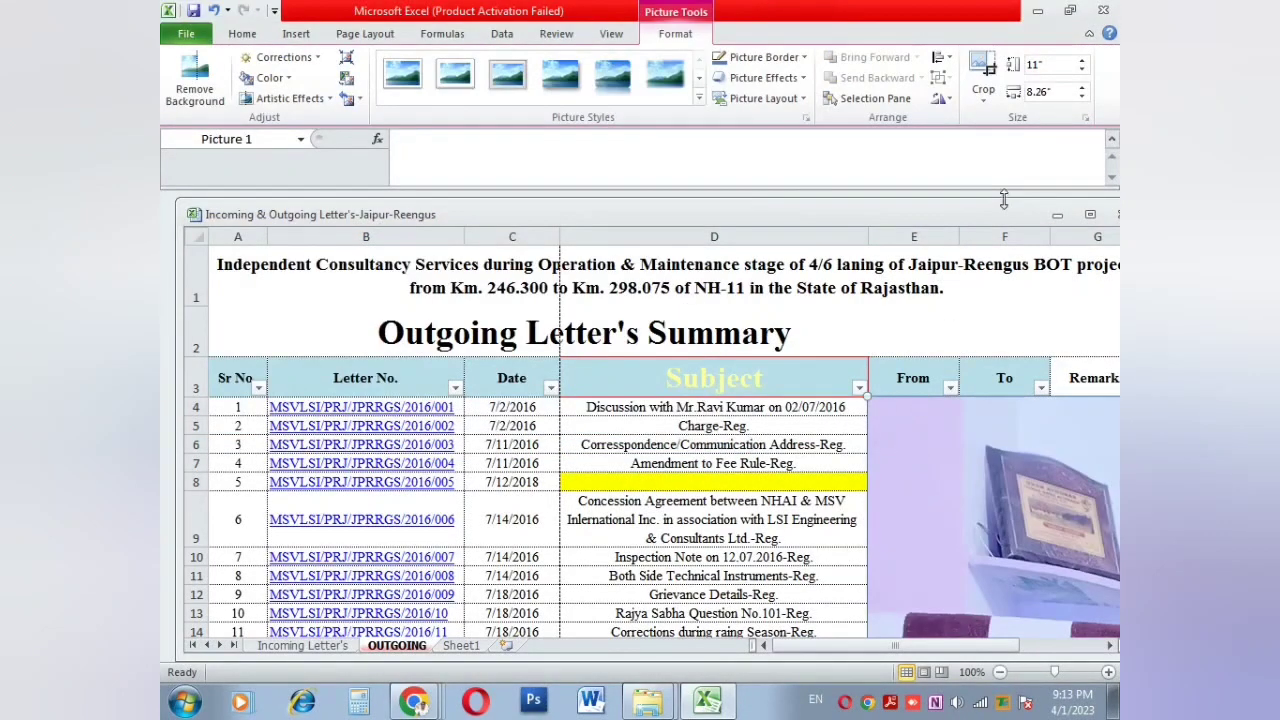
click(1040, 68)
text(2)
key(Return)
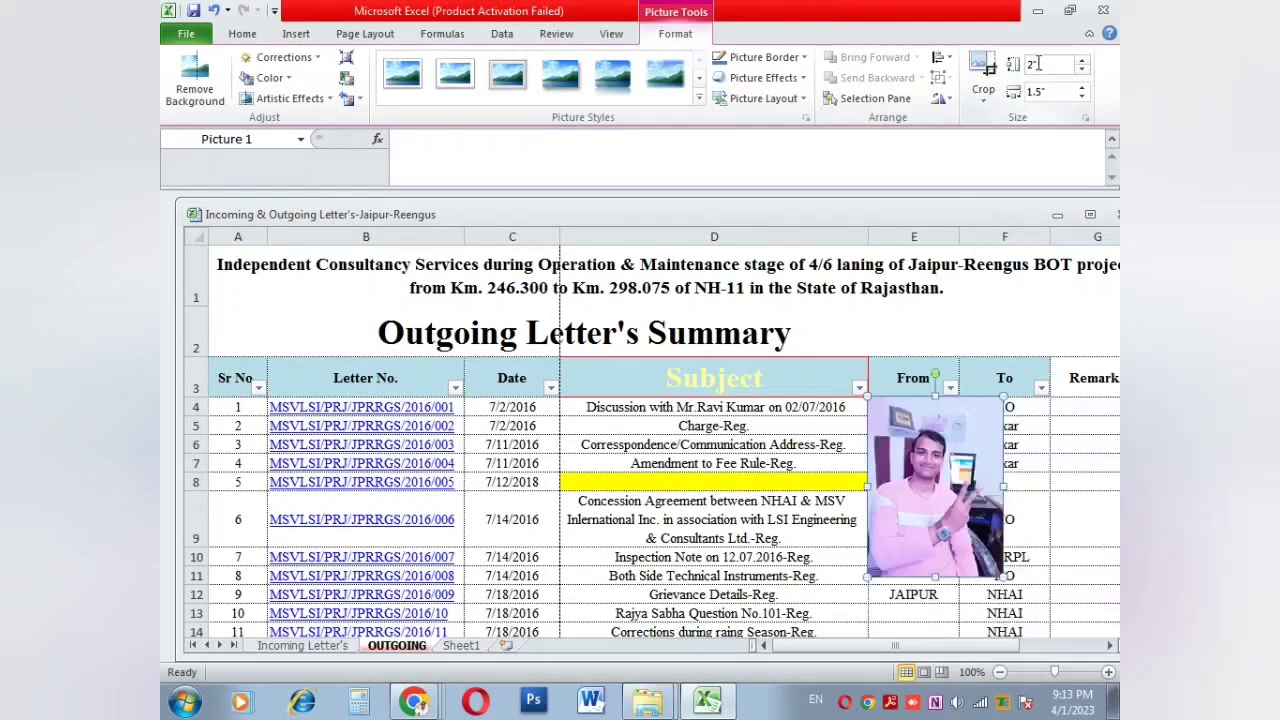
click(733, 425)
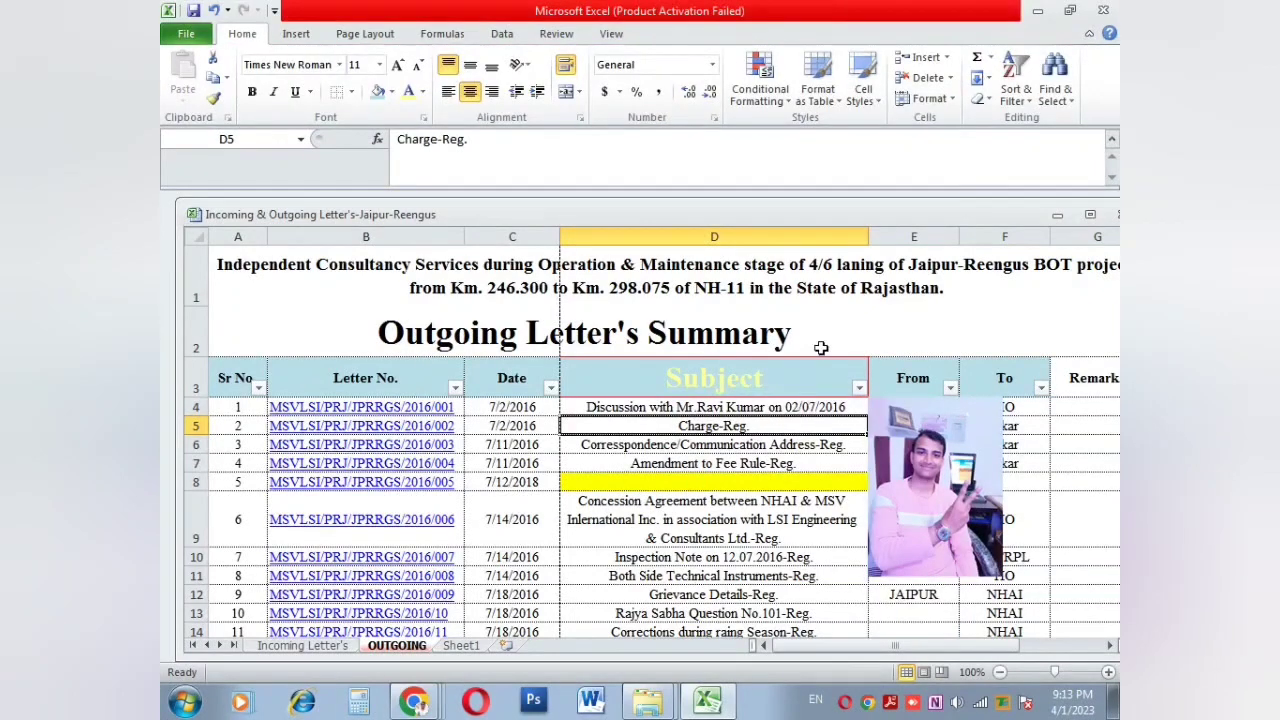
click(1055, 80)
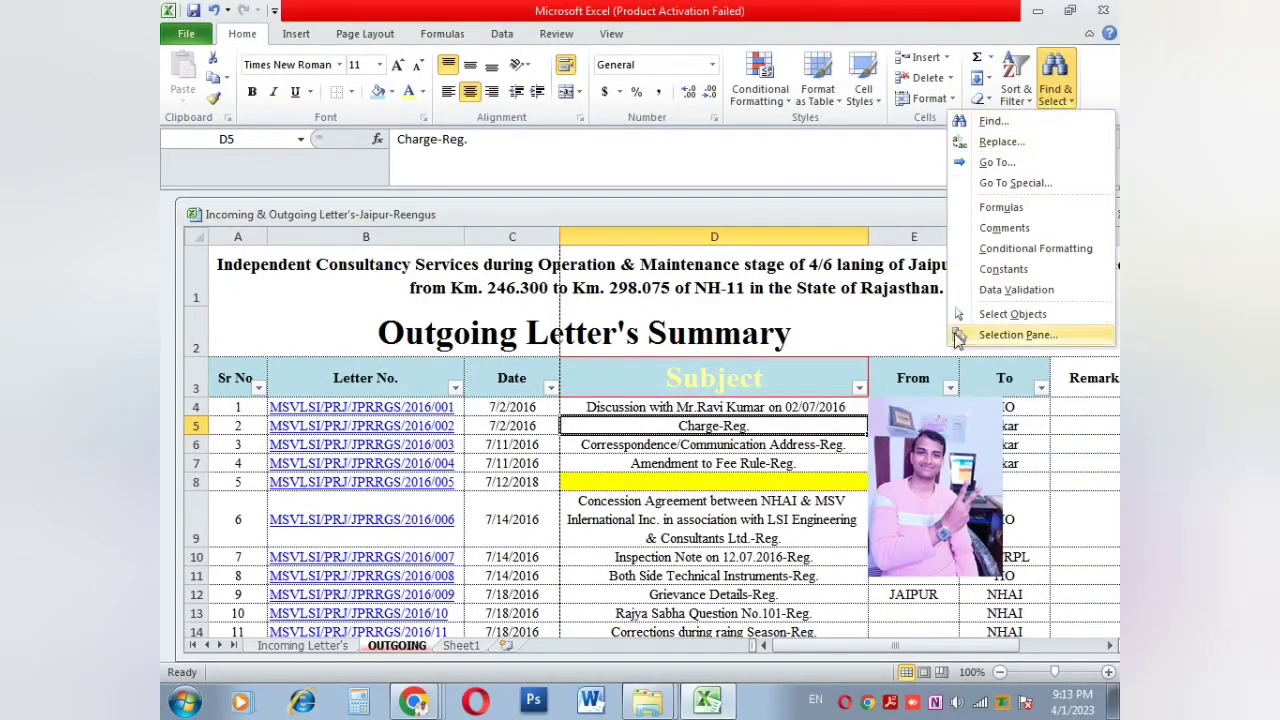
click(1000, 314)
click(922, 443)
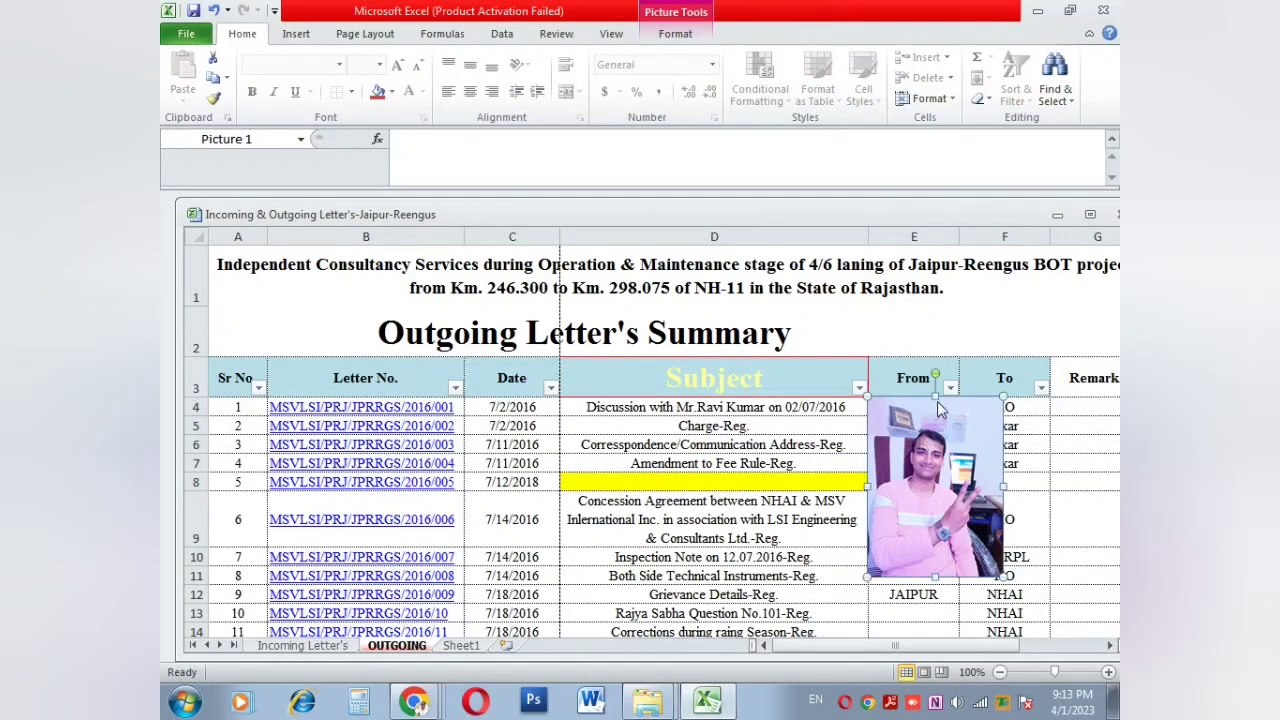
key(Delete)
click(1053, 100)
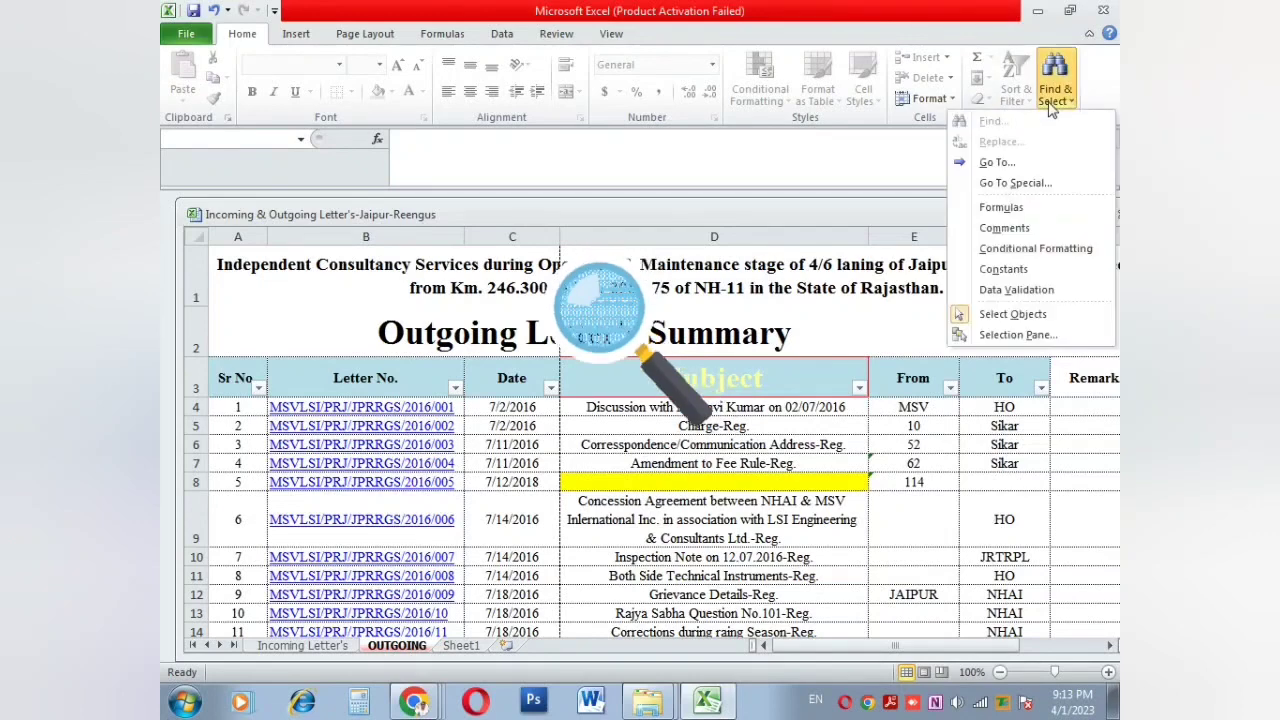
click(715, 538)
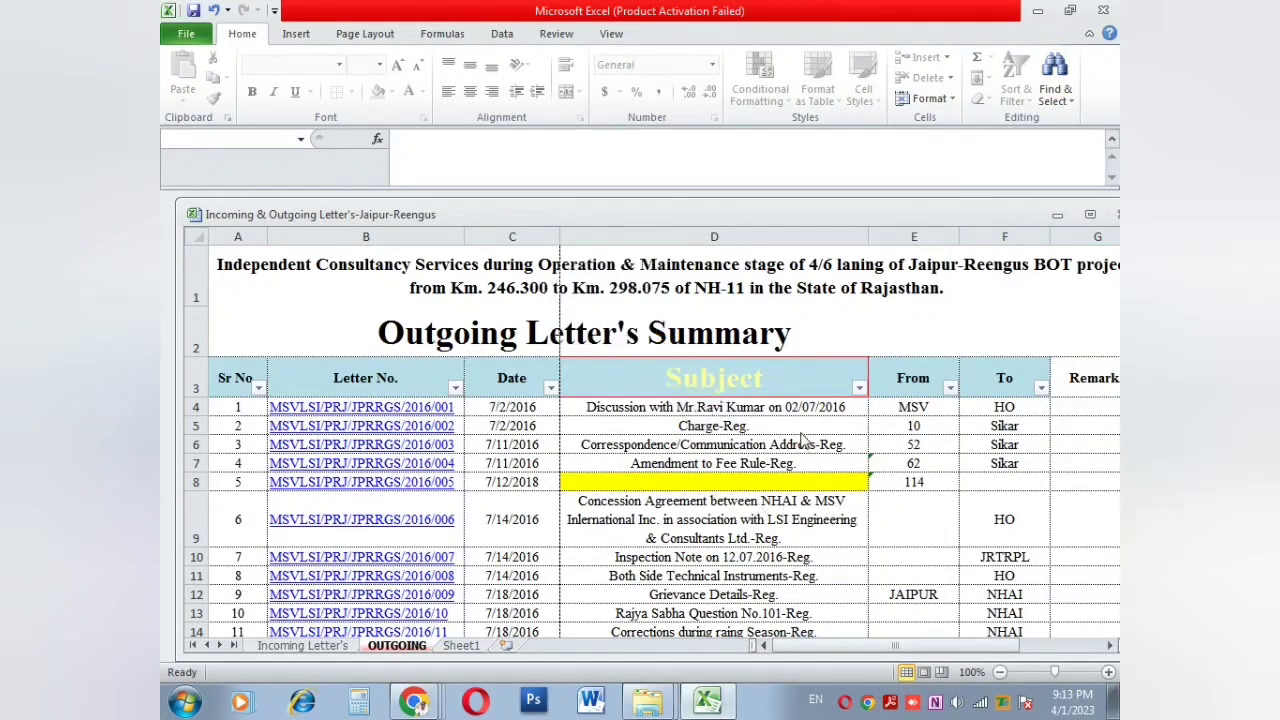
key(ctrl+z)
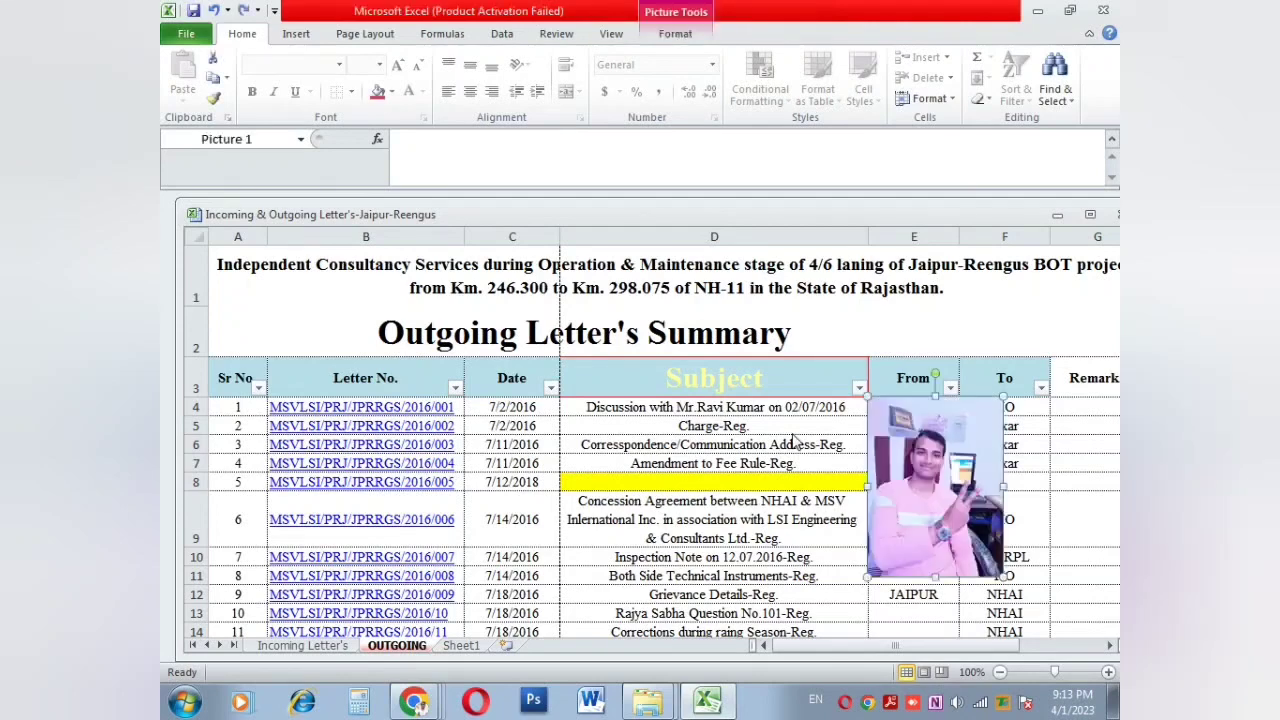
key(Delete)
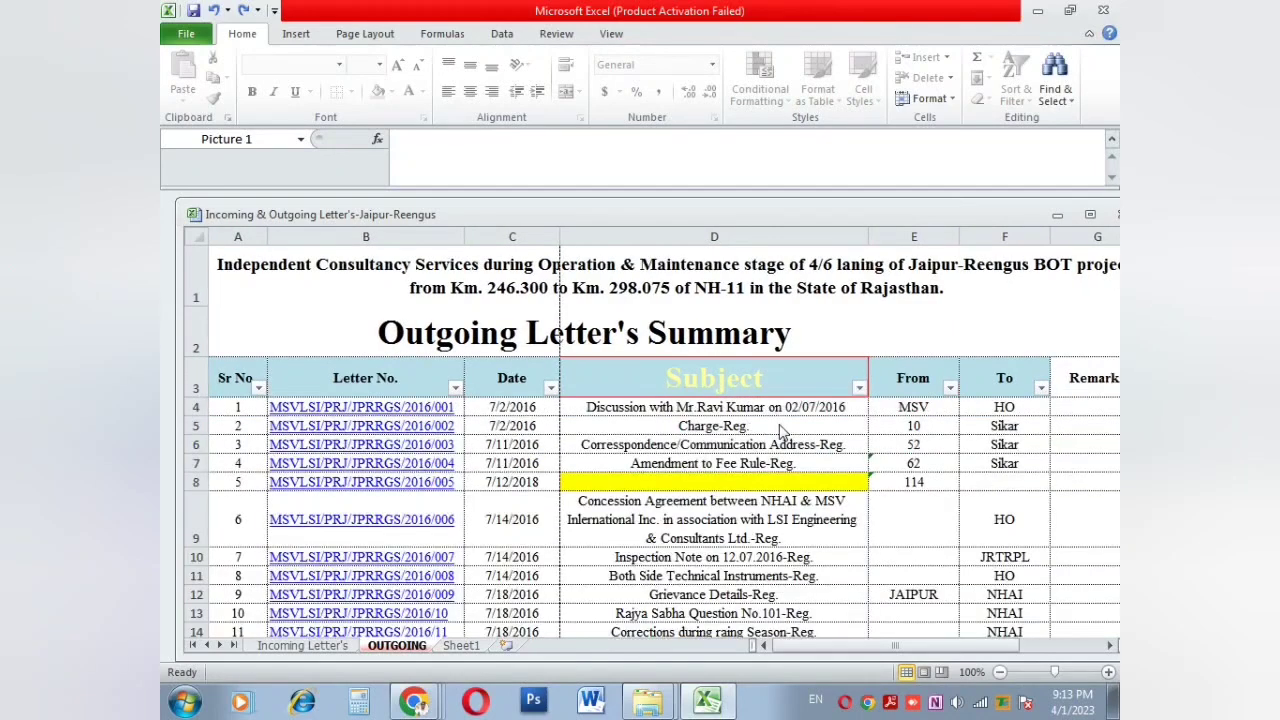
click(779, 425)
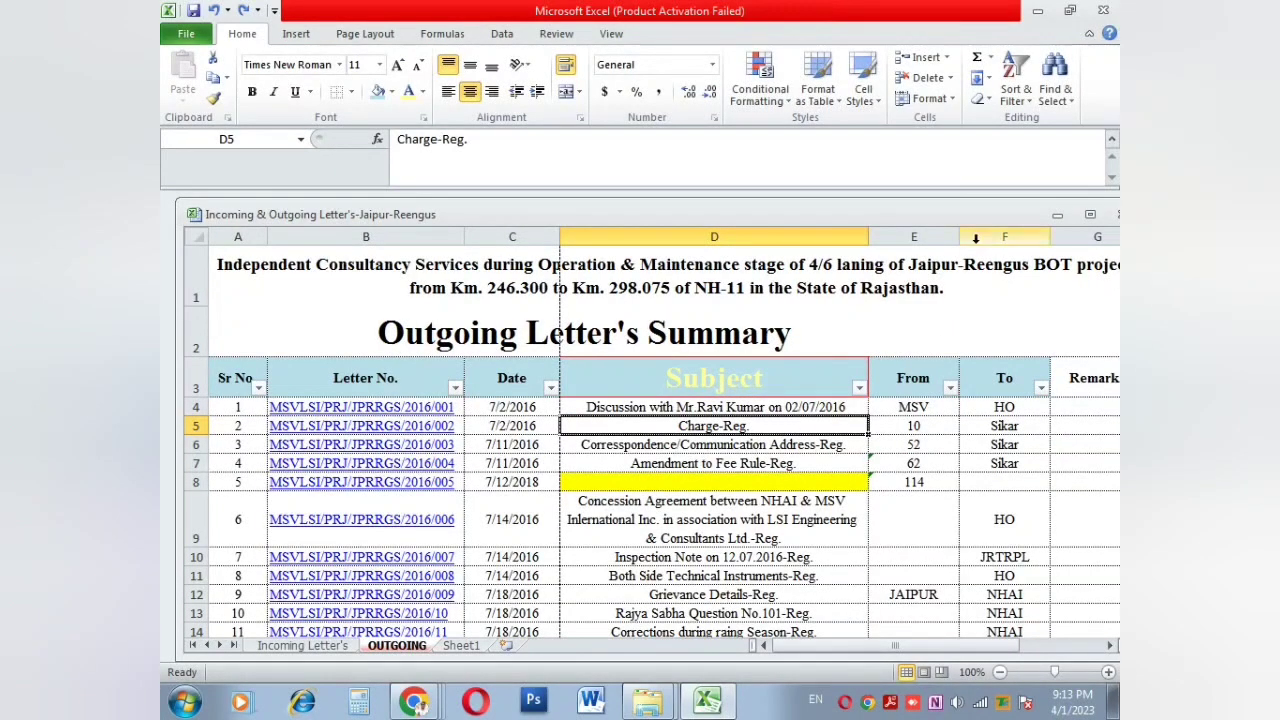
click(1055, 95)
Step: Change the Find search from 205 to 'jaipur' and list all matching cells
click(1012, 126)
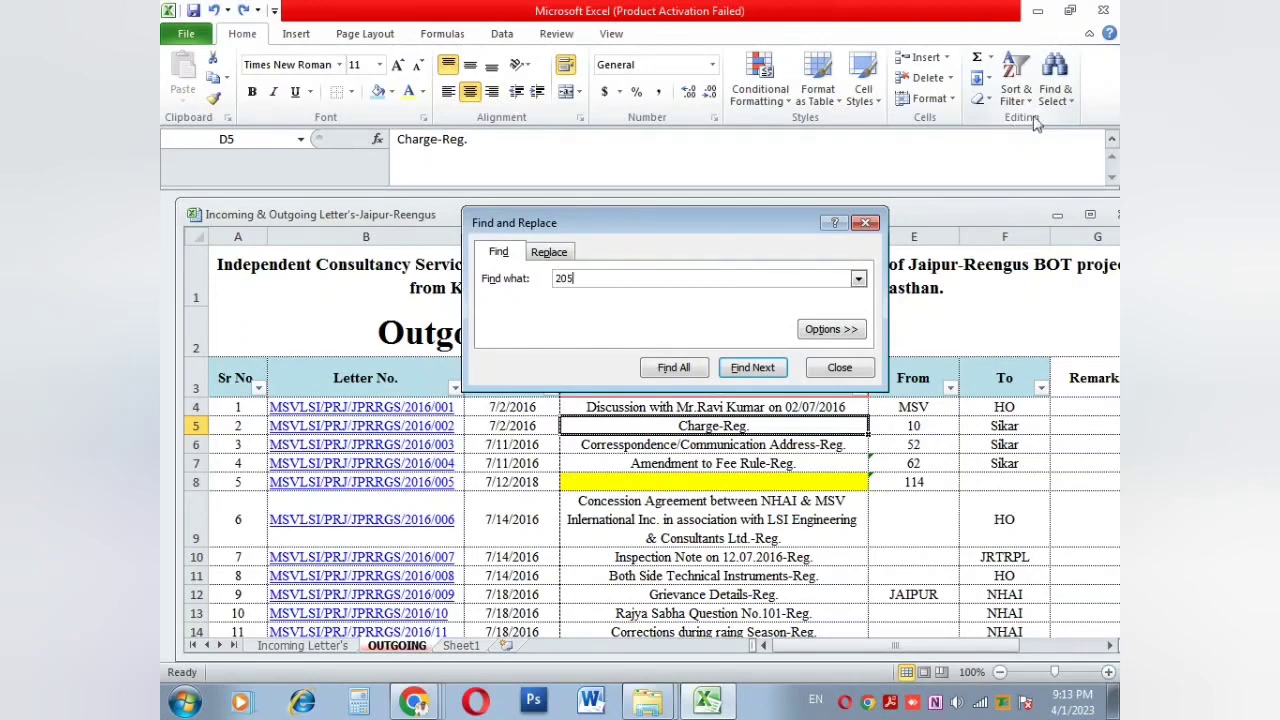
click(752, 367)
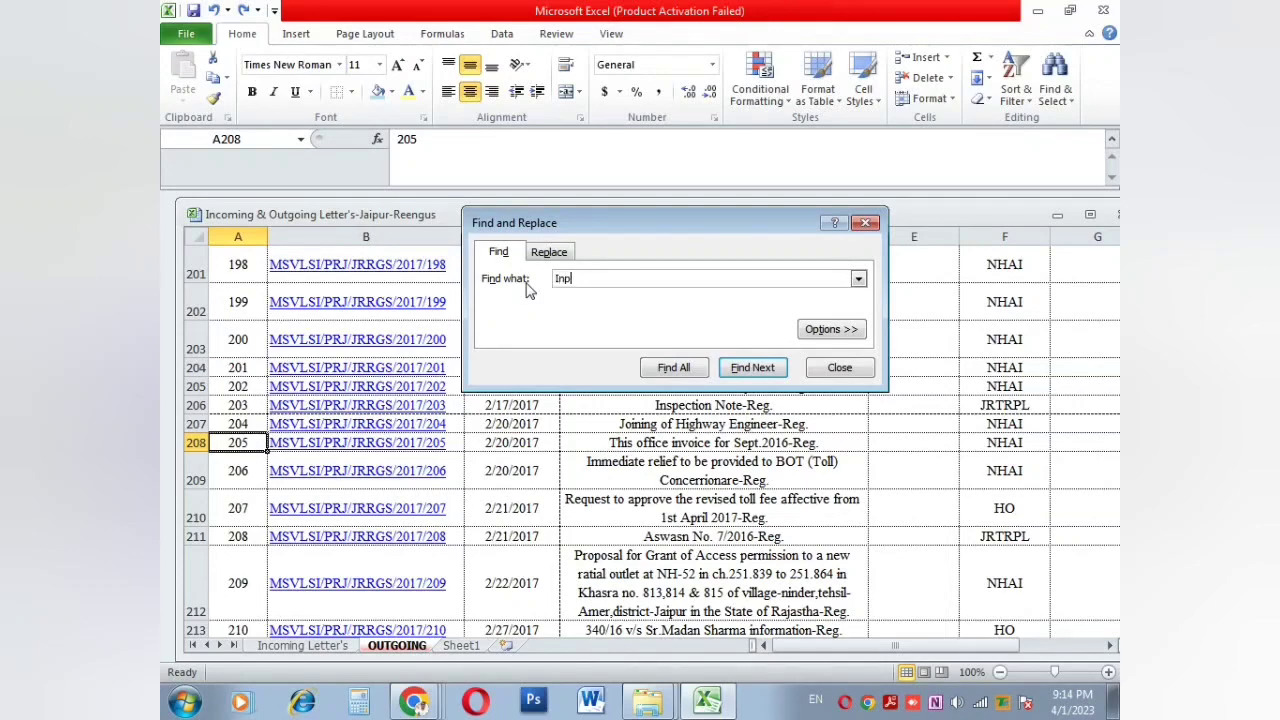
key(BackSpace)
key(BackSpace)
key(BackSpace)
key(BackSpace)
text(jaipur)
key(Return)
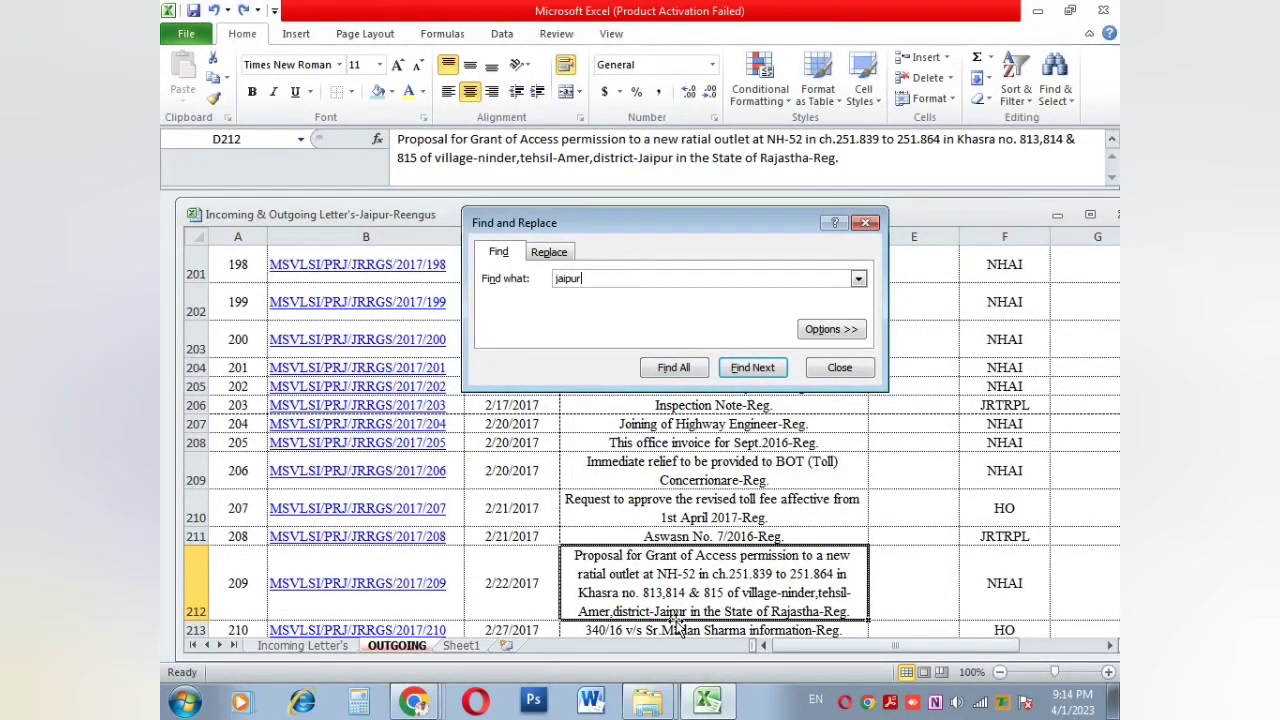
click(752, 367)
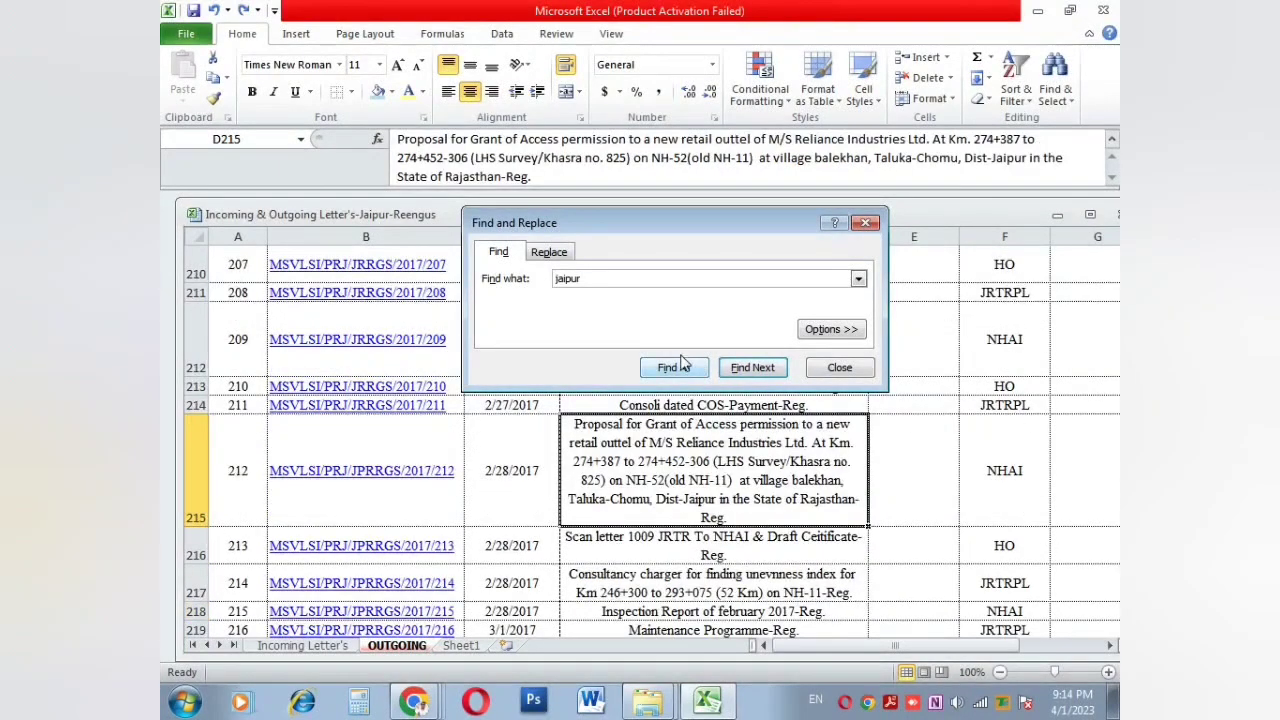
click(678, 369)
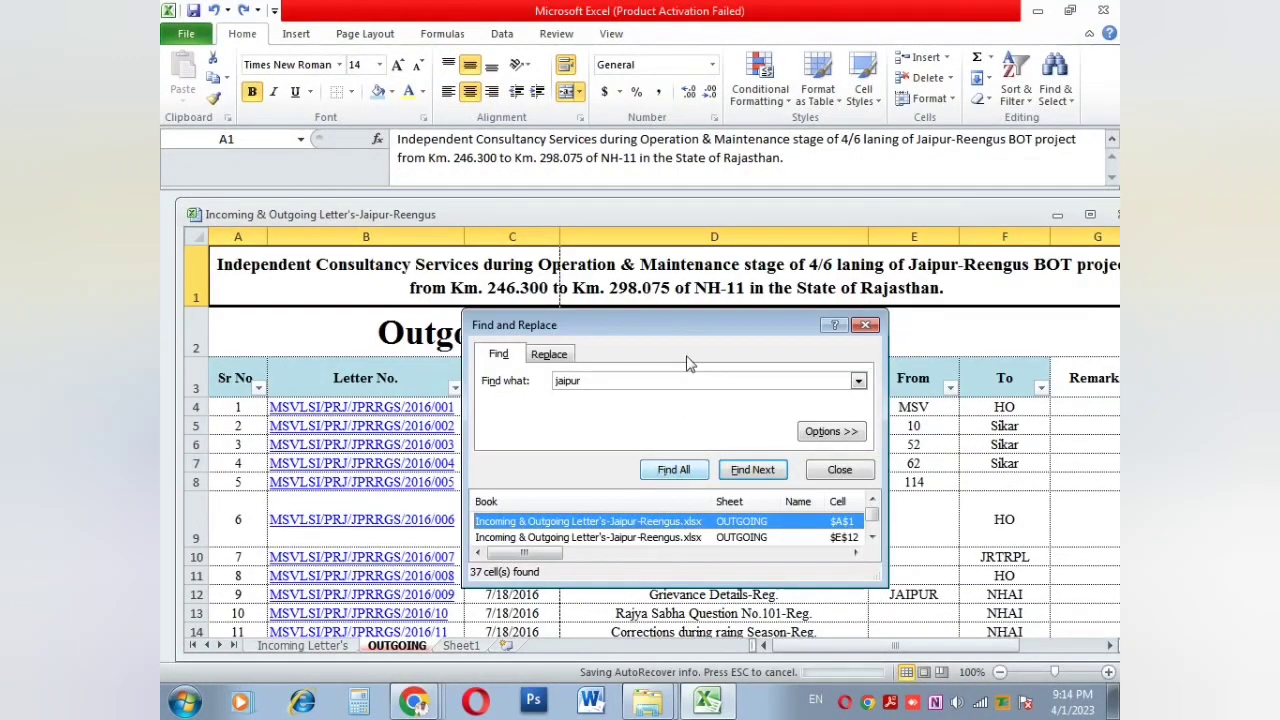
Step: Jump to jaipur matches in E19, D50 and D69, then close Find and Replace
drag(695, 330, 666, 121)
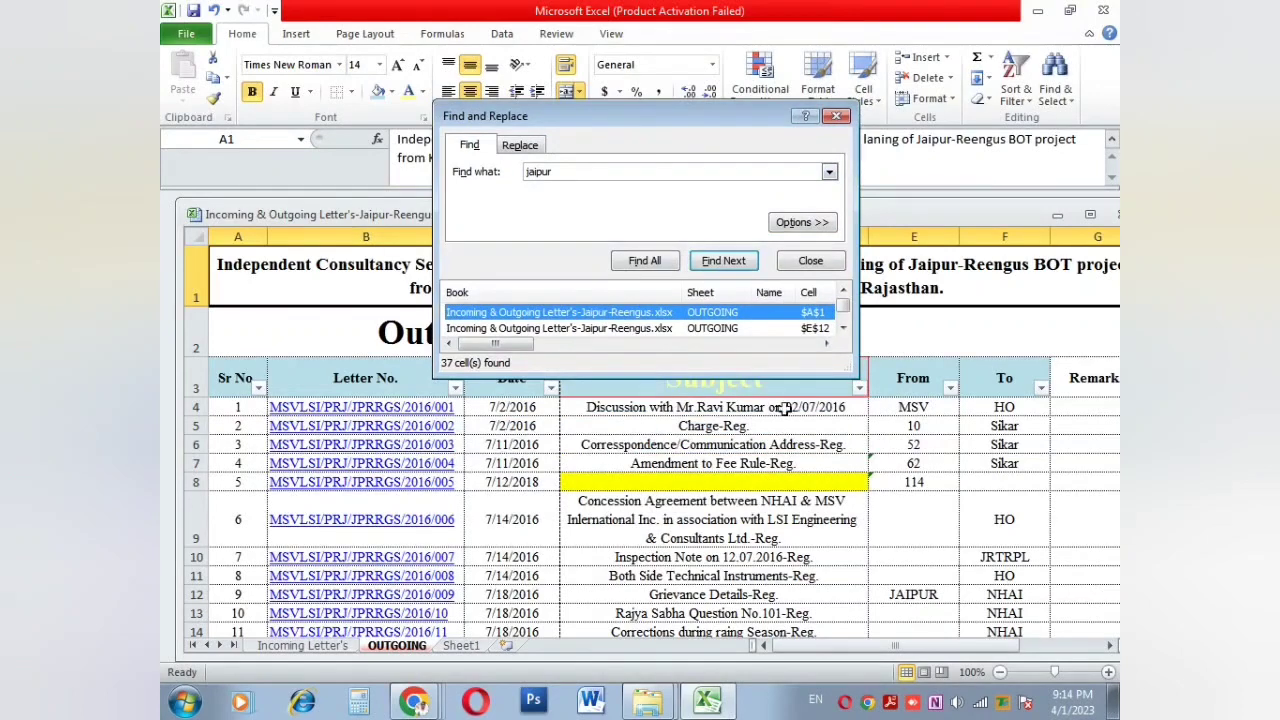
click(843, 328)
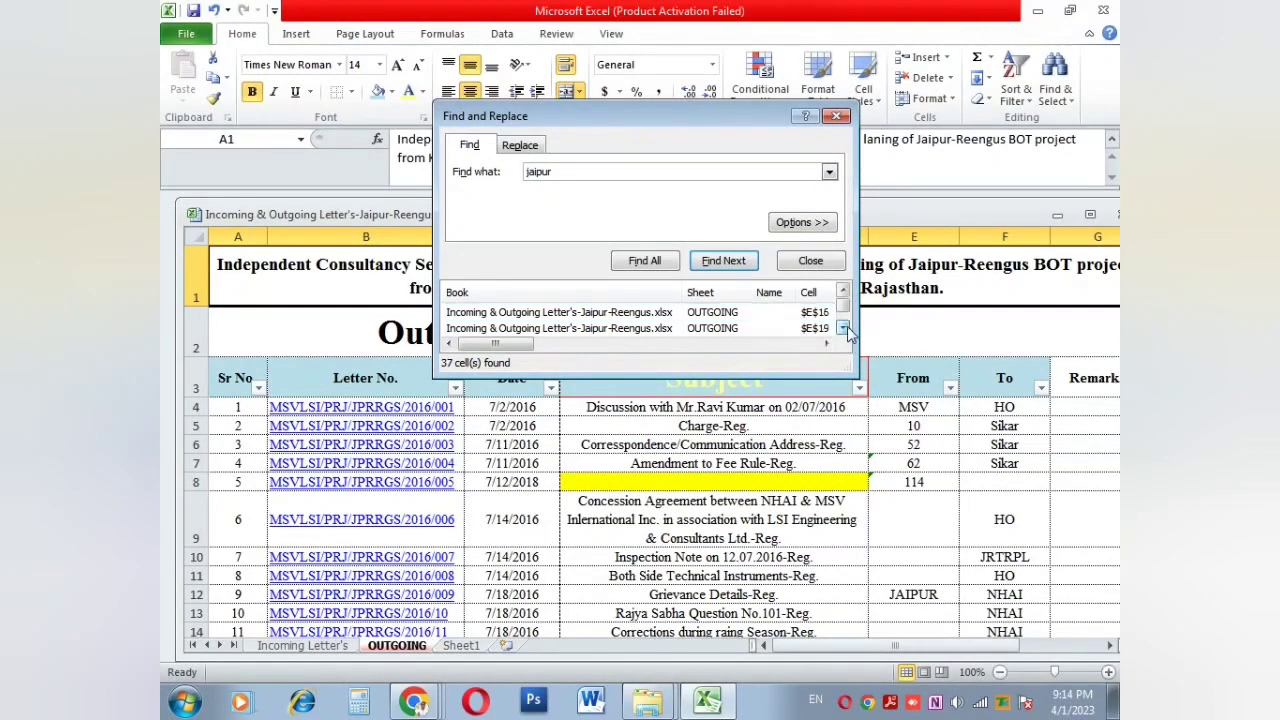
click(845, 330)
click(715, 330)
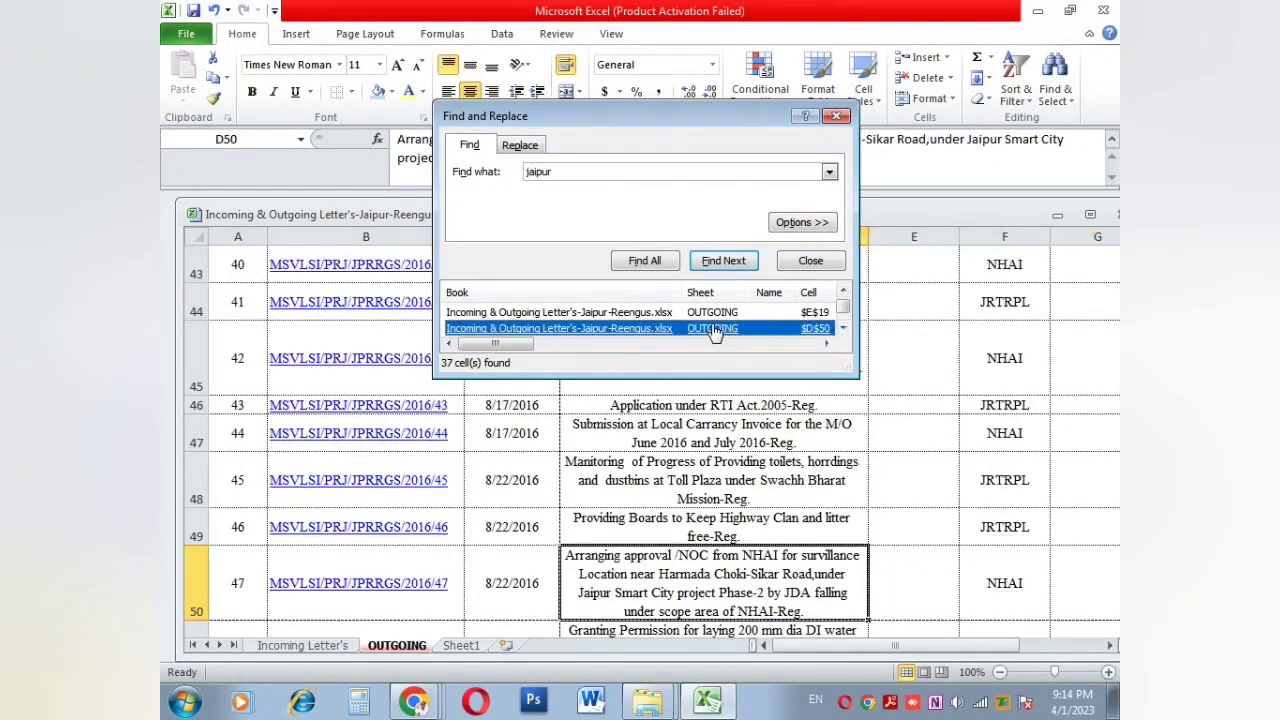
click(650, 314)
click(650, 328)
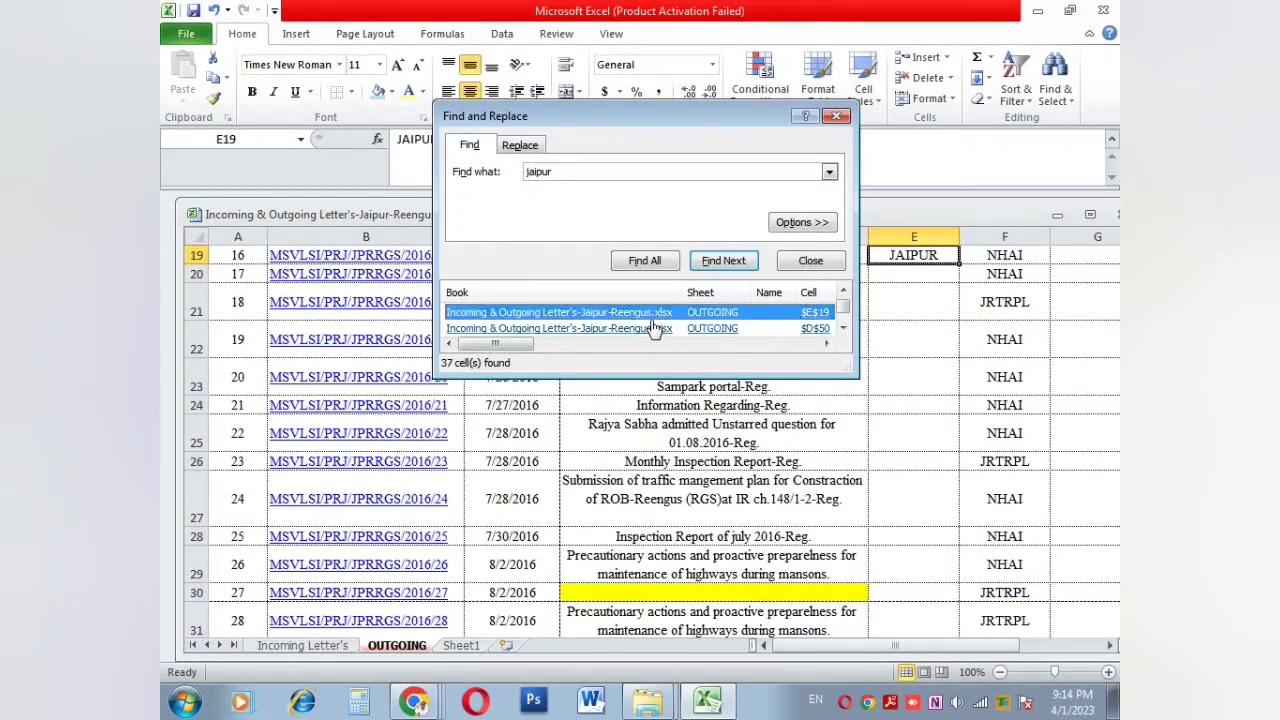
click(845, 330)
click(845, 330)
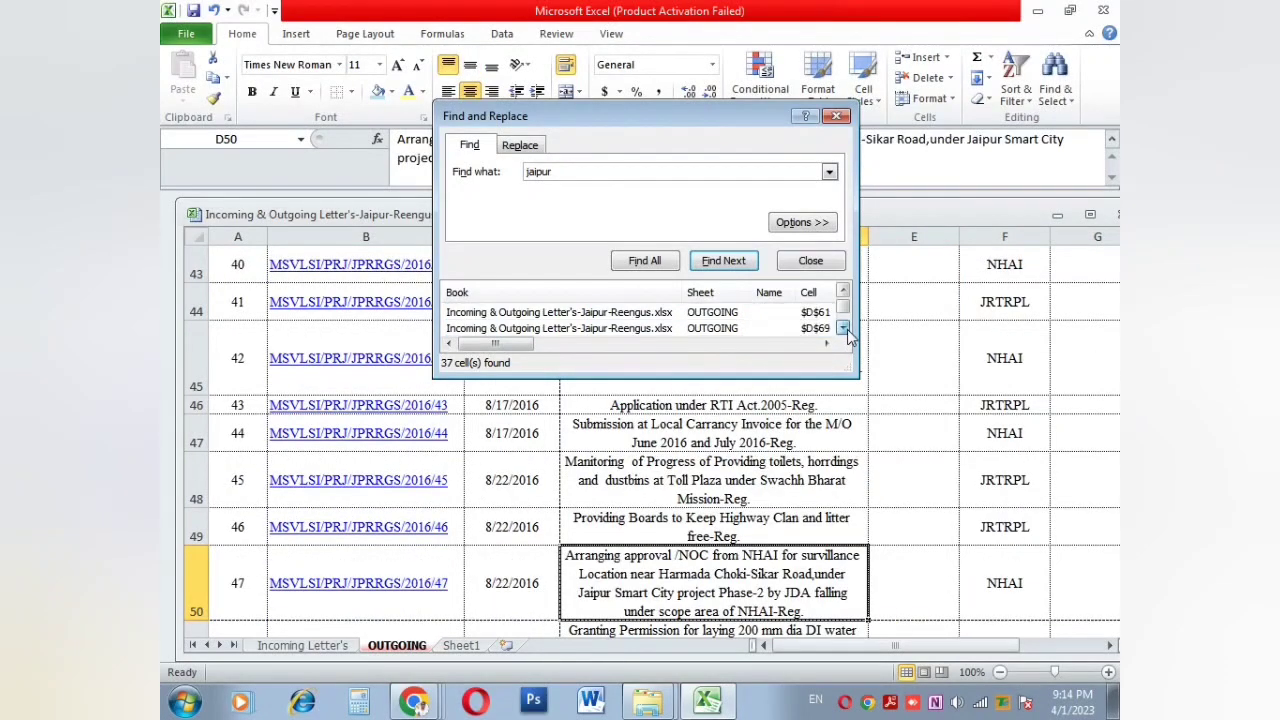
click(746, 329)
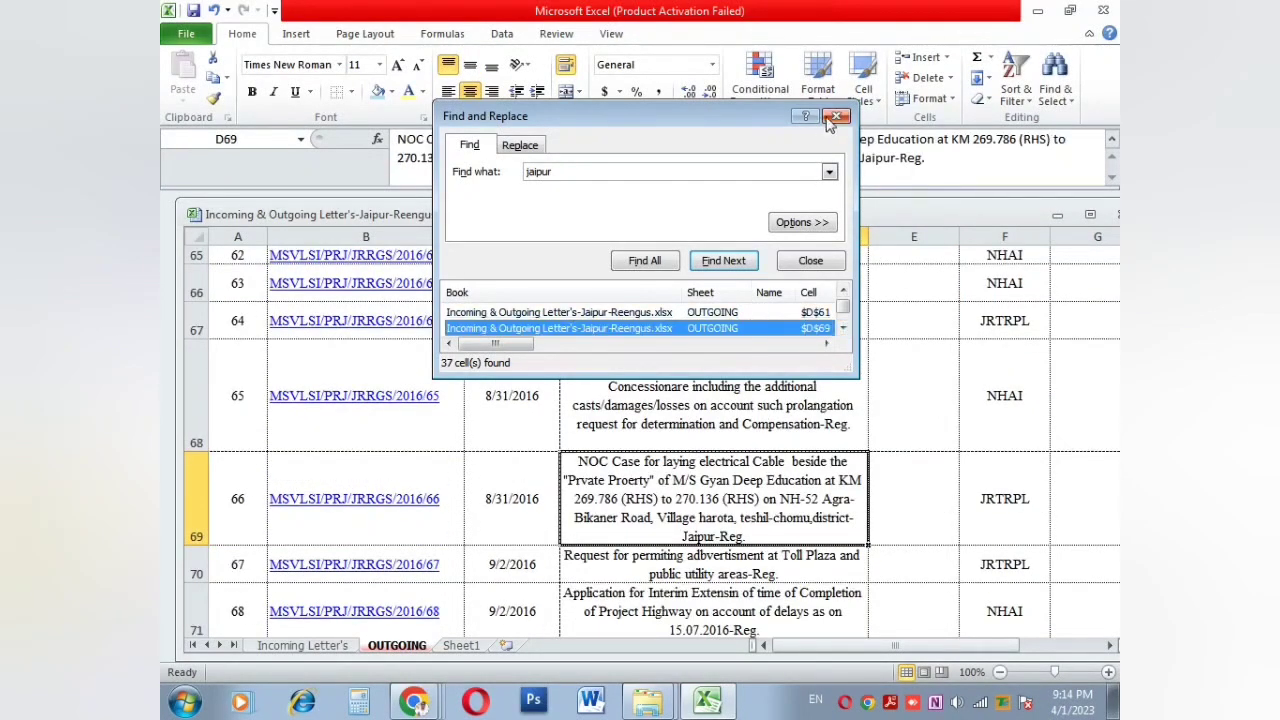
click(836, 116)
click(1055, 80)
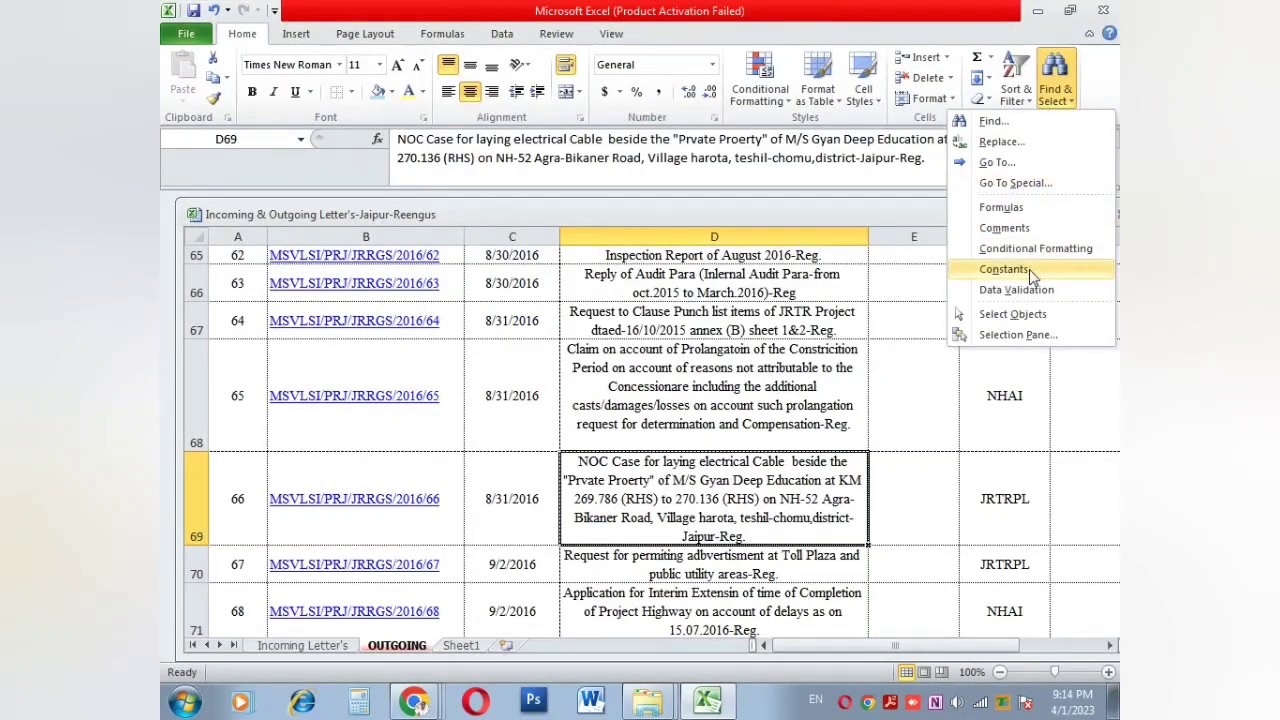
Step: Select formula cells with Find & Select > Formulas, then select the E7:E8 SUM totals
click(1027, 210)
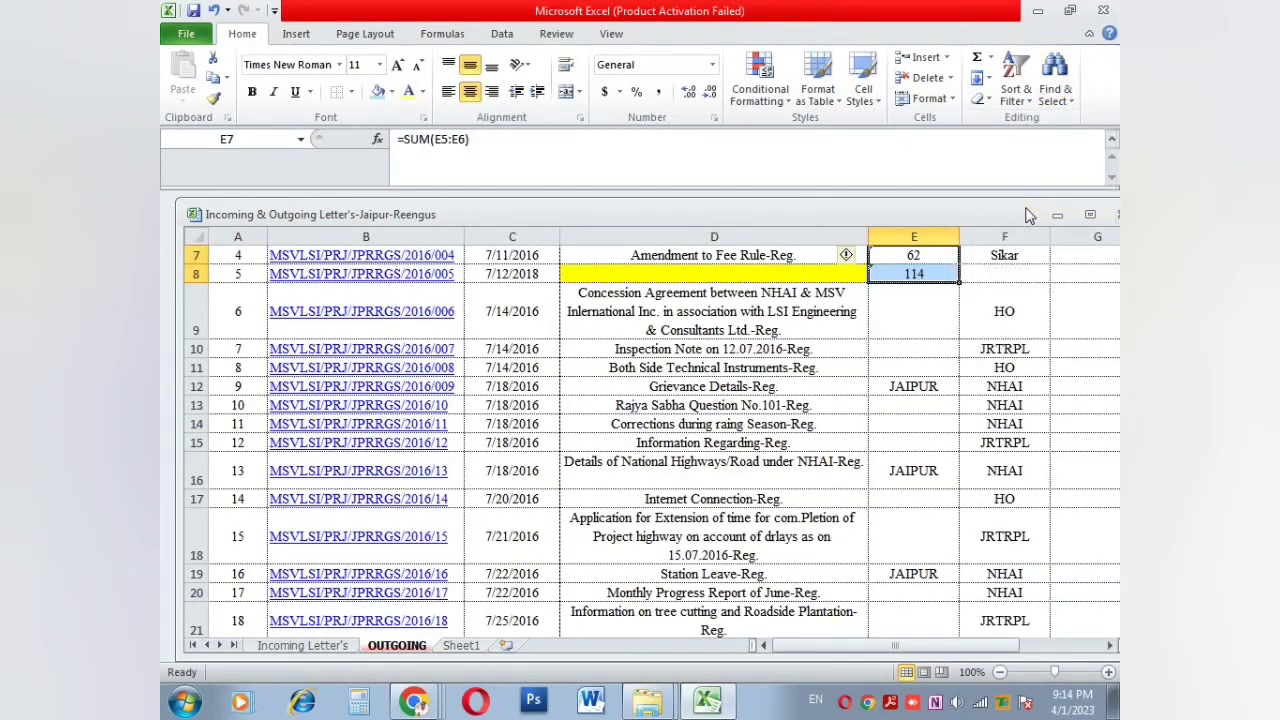
click(902, 310)
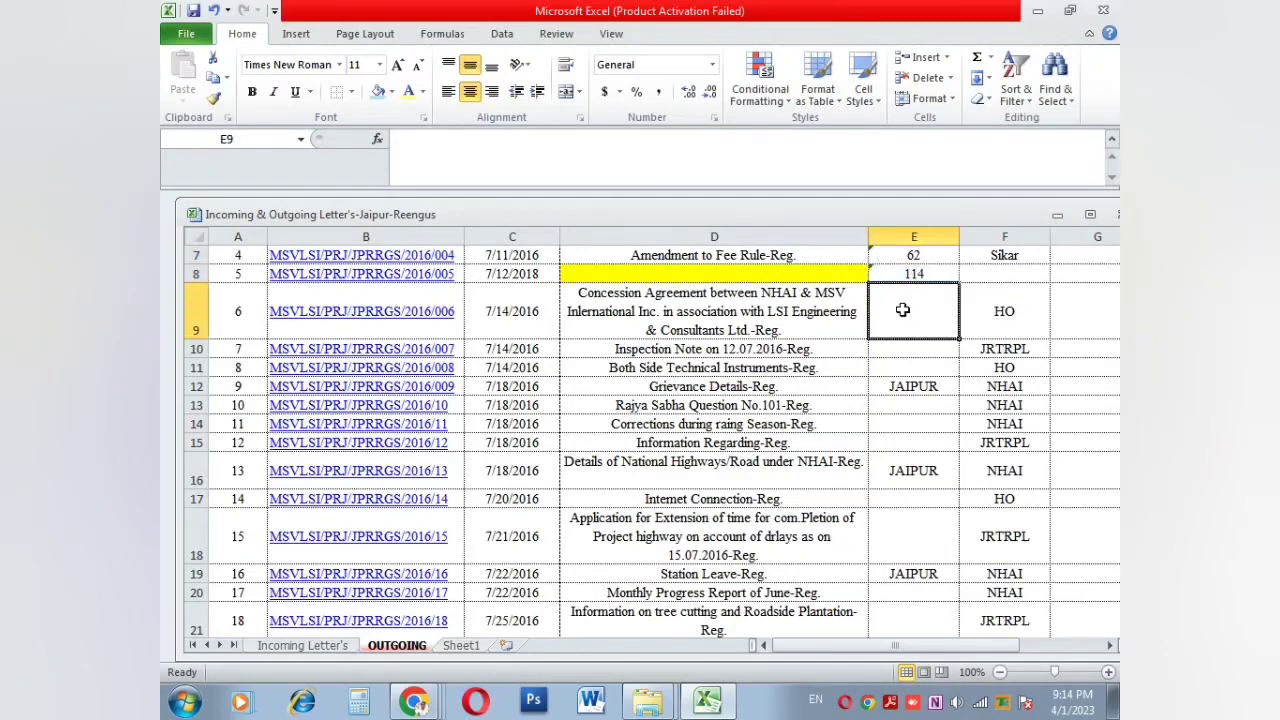
drag(912, 260, 914, 272)
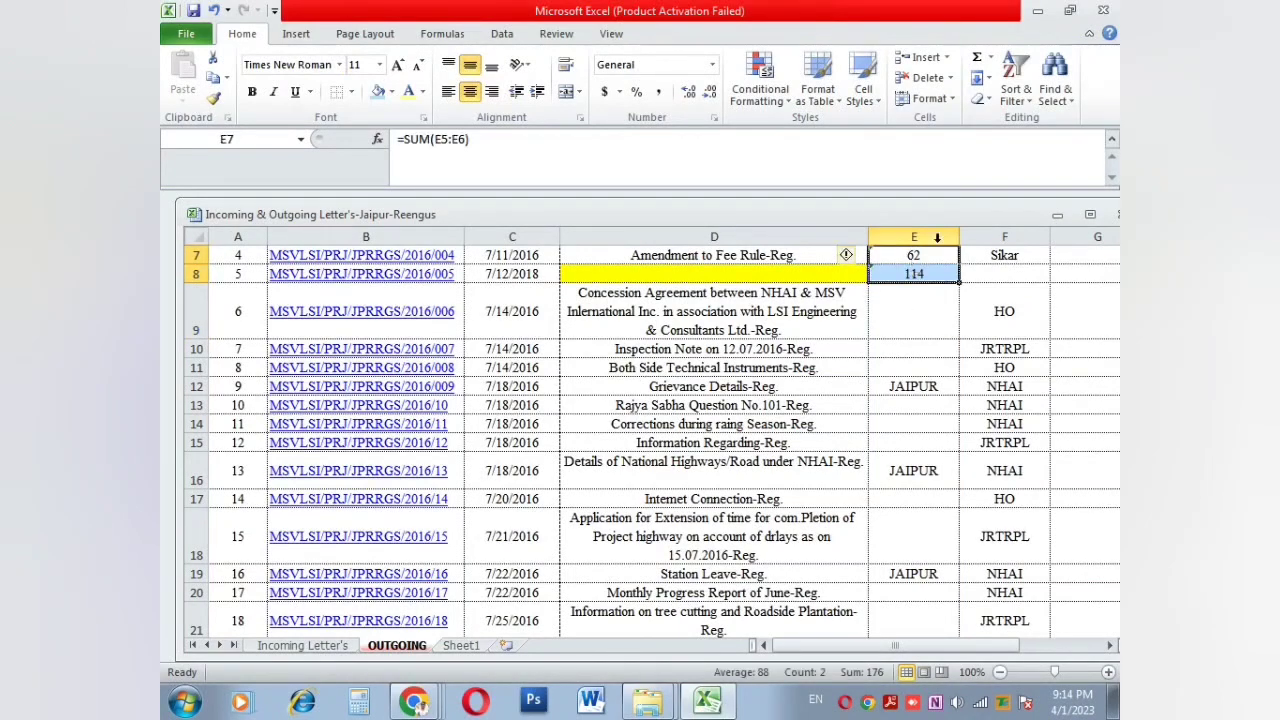
click(1052, 100)
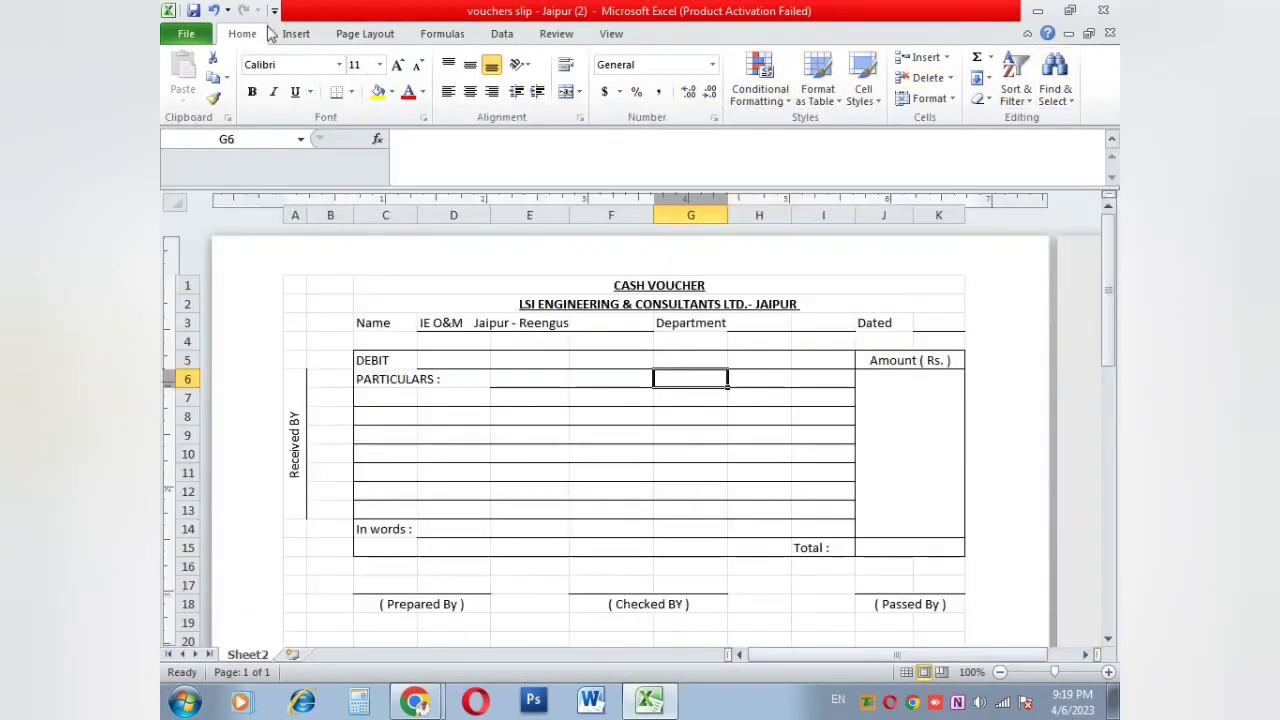
Step: Look over the PivotTable choices on the Insert ribbon, then dismiss them
click(280, 33)
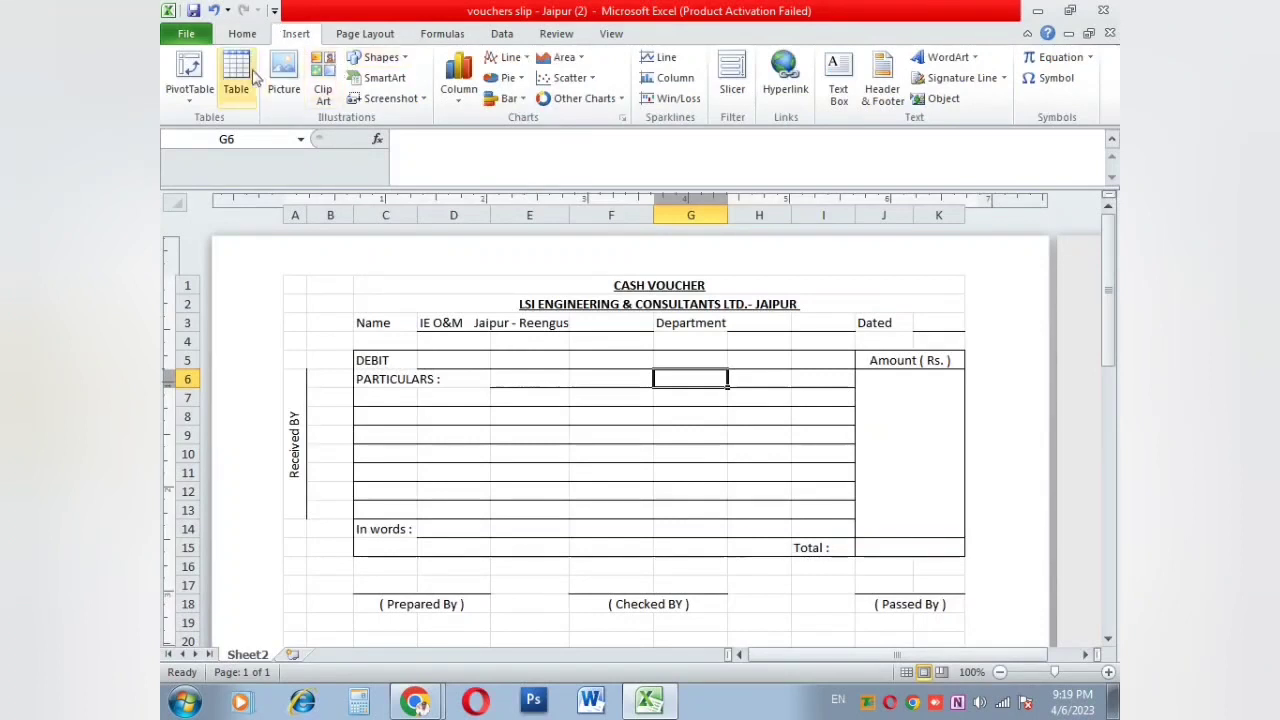
click(200, 93)
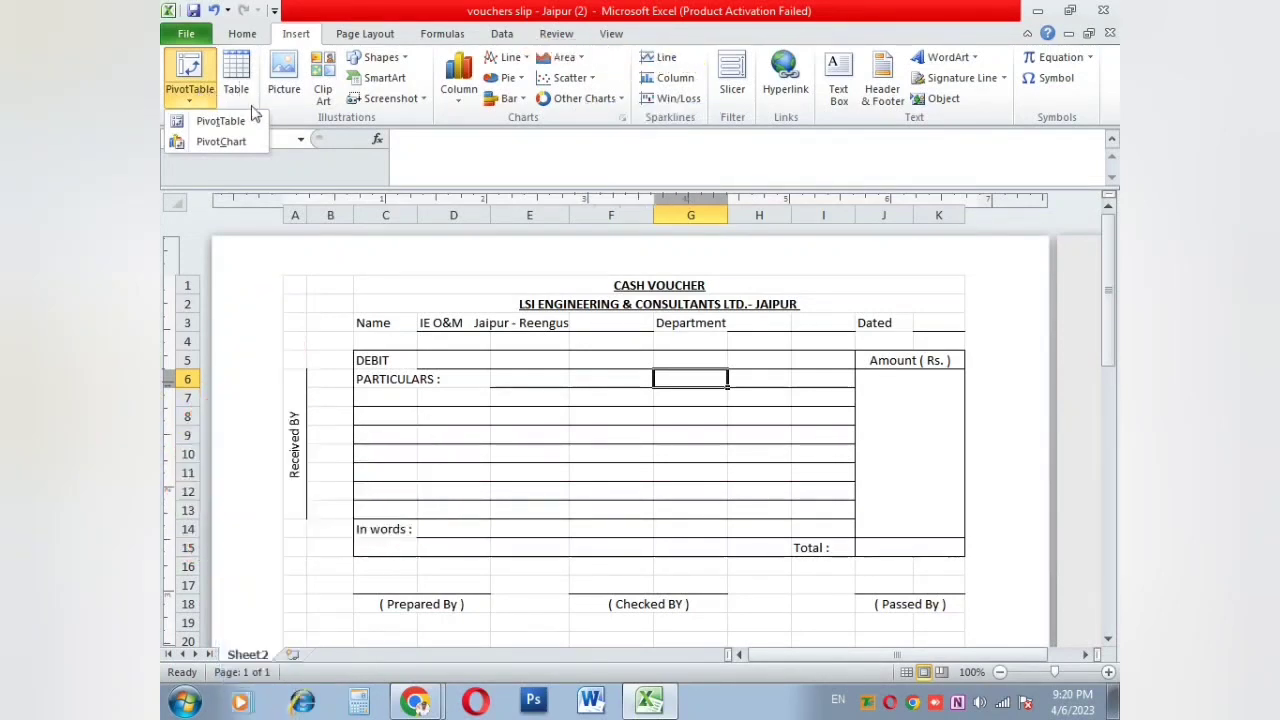
click(560, 380)
Step: Click through voucher cells E6, E5, G6, G10, F10, F3, G3 and E3
click(559, 378)
scroll(559, 378, down, 1)
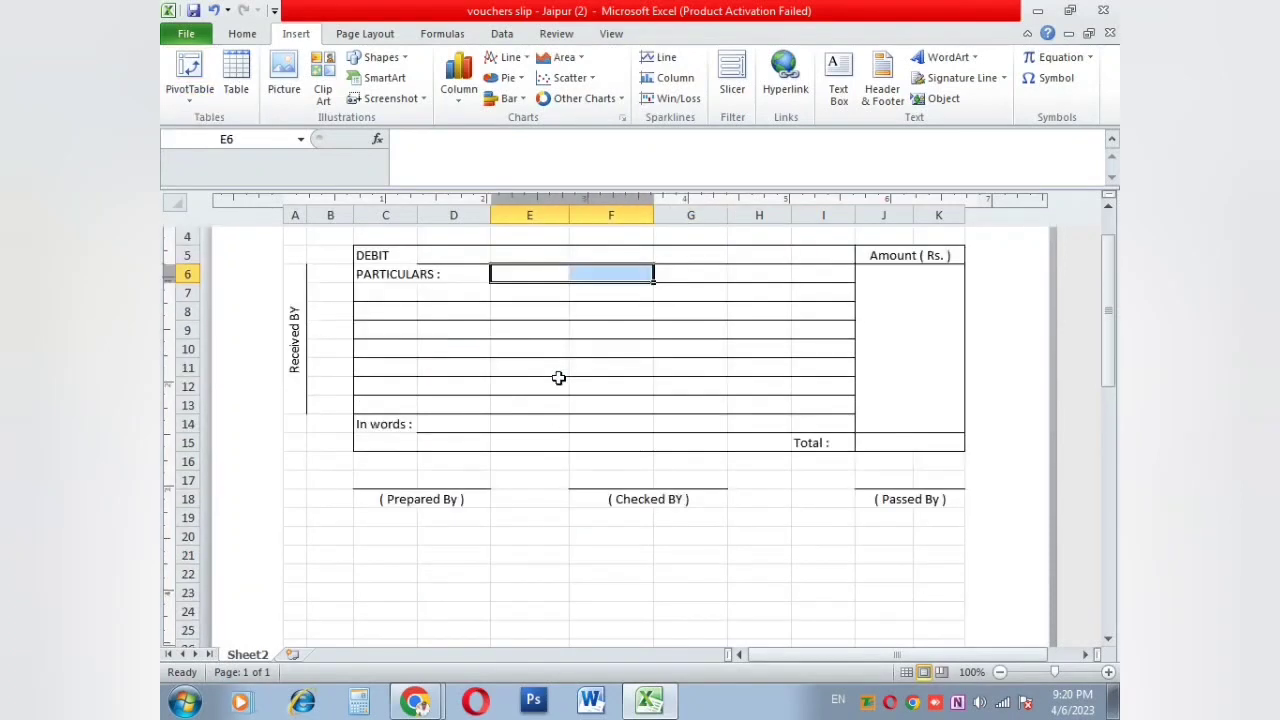
scroll(559, 378, up, 1)
click(547, 353)
click(671, 383)
click(658, 450)
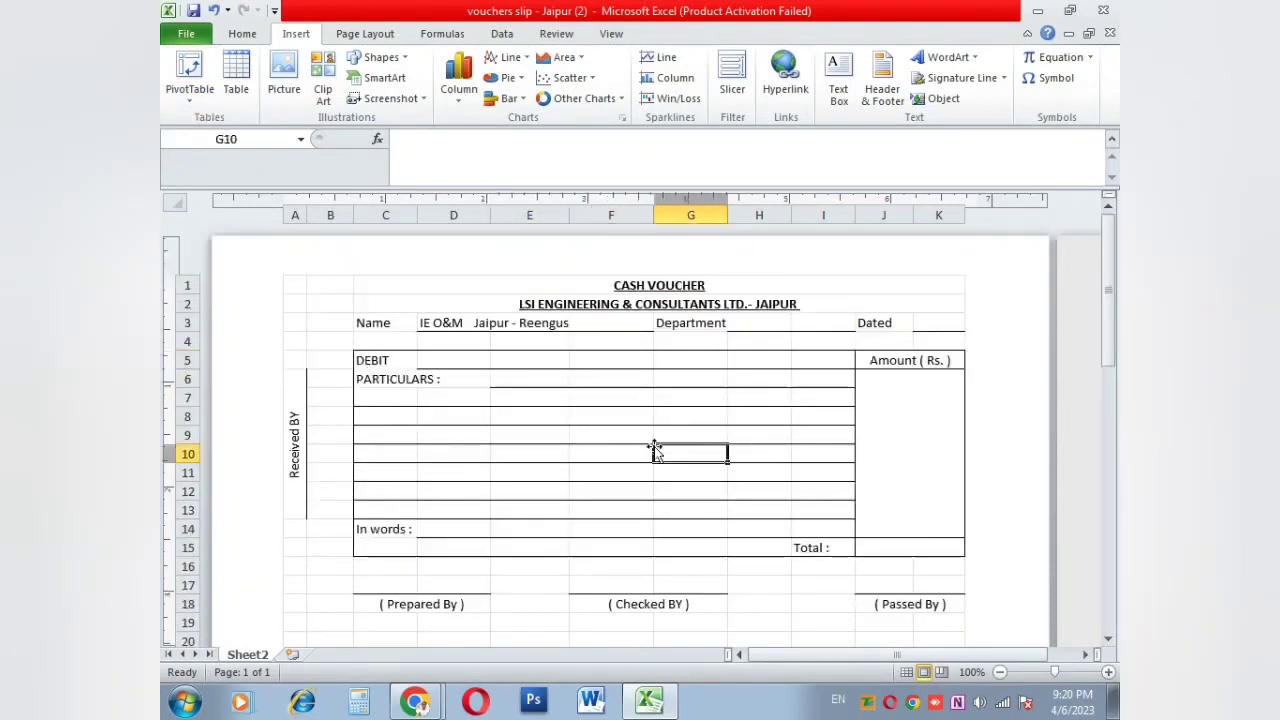
click(620, 450)
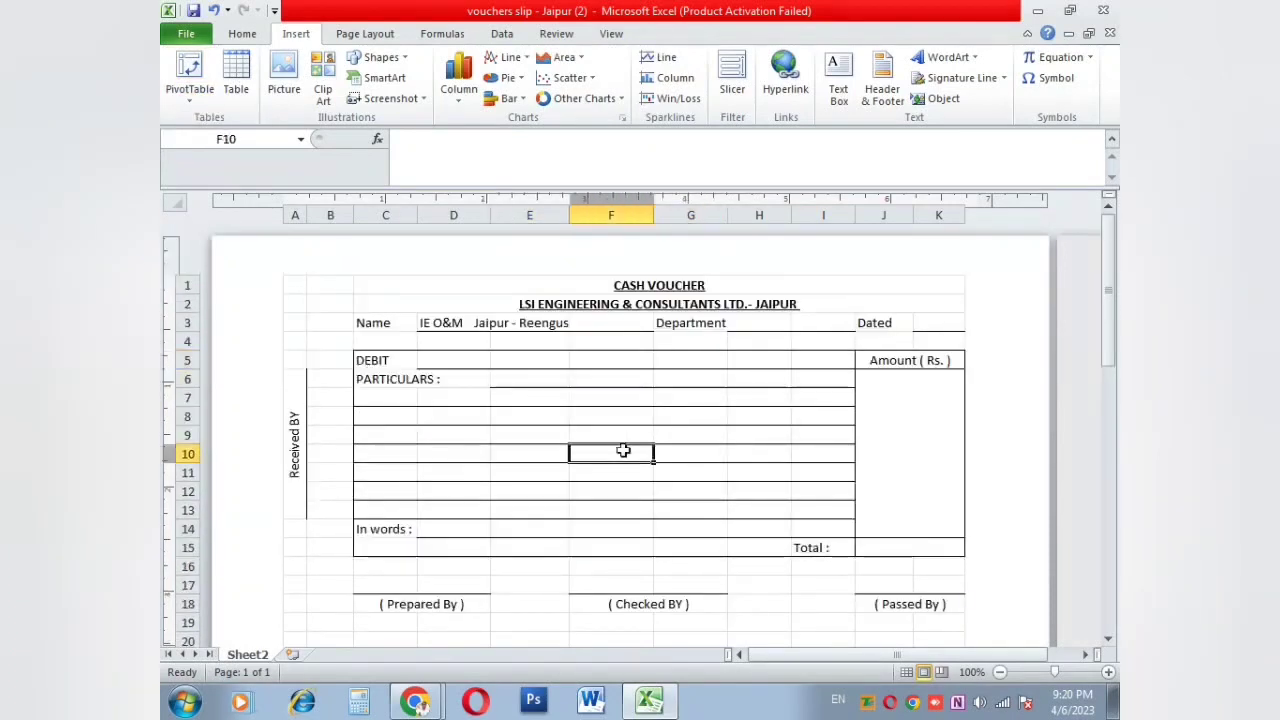
click(616, 324)
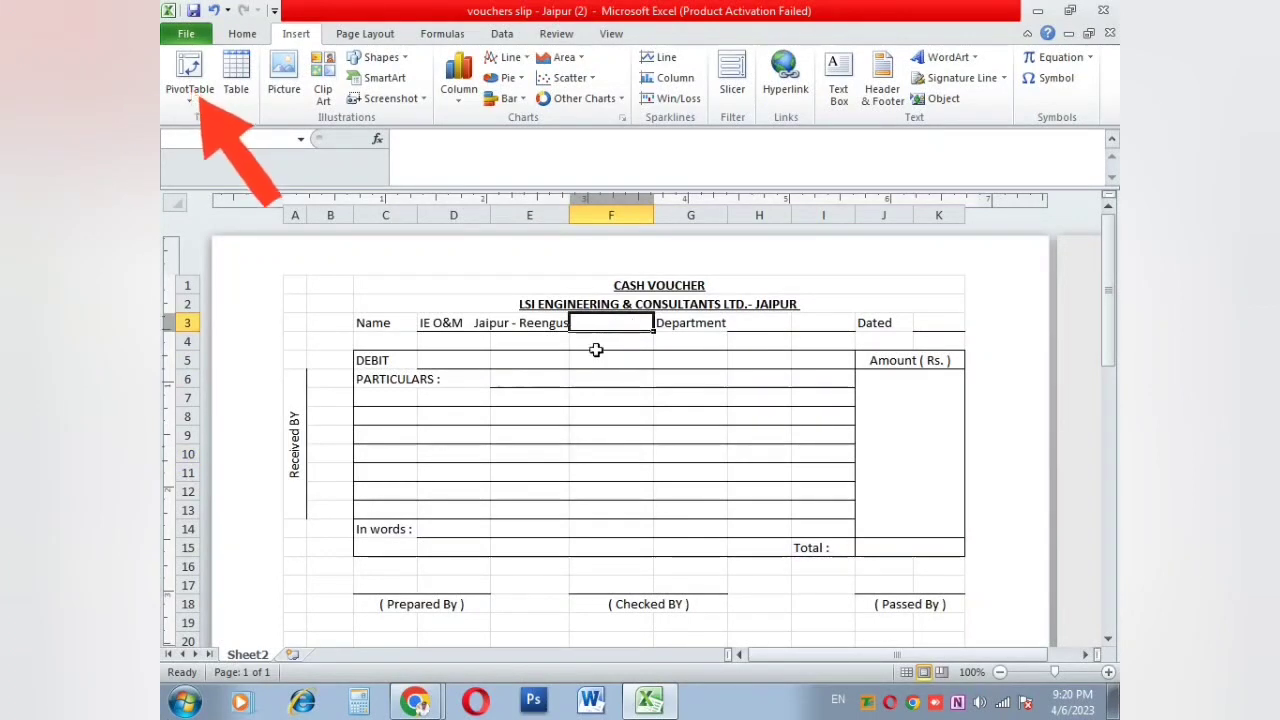
click(706, 322)
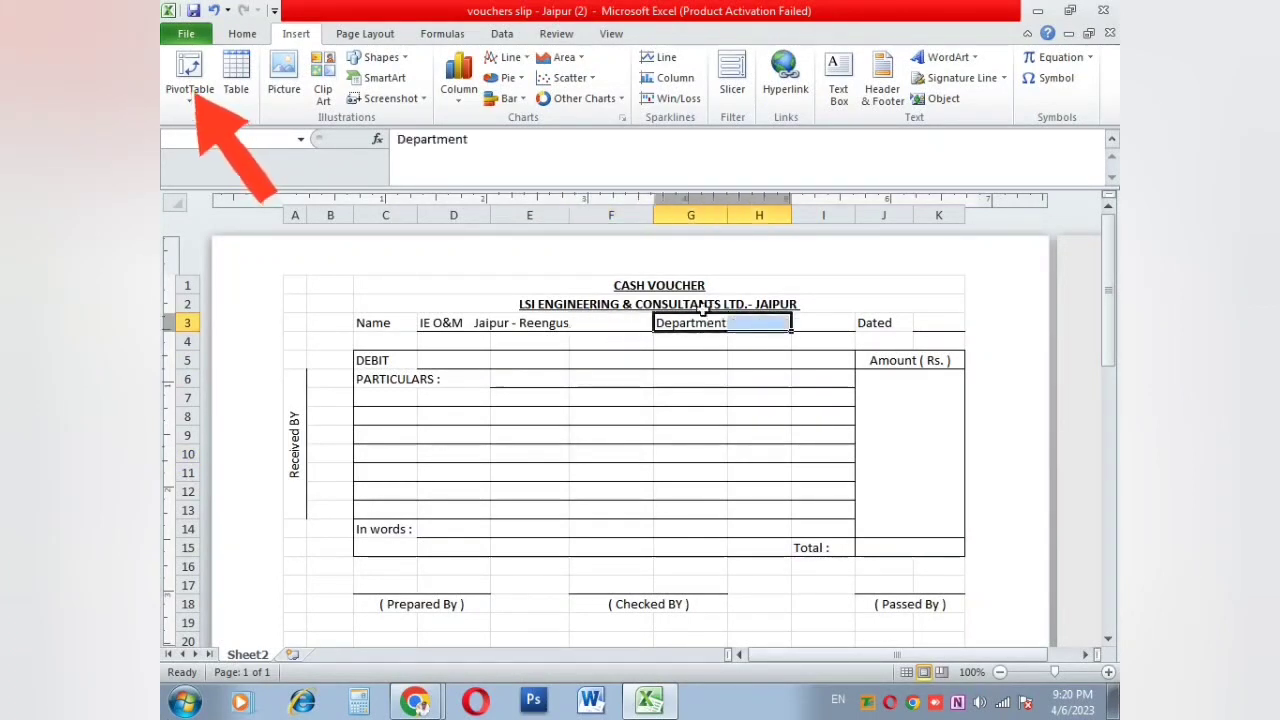
click(514, 330)
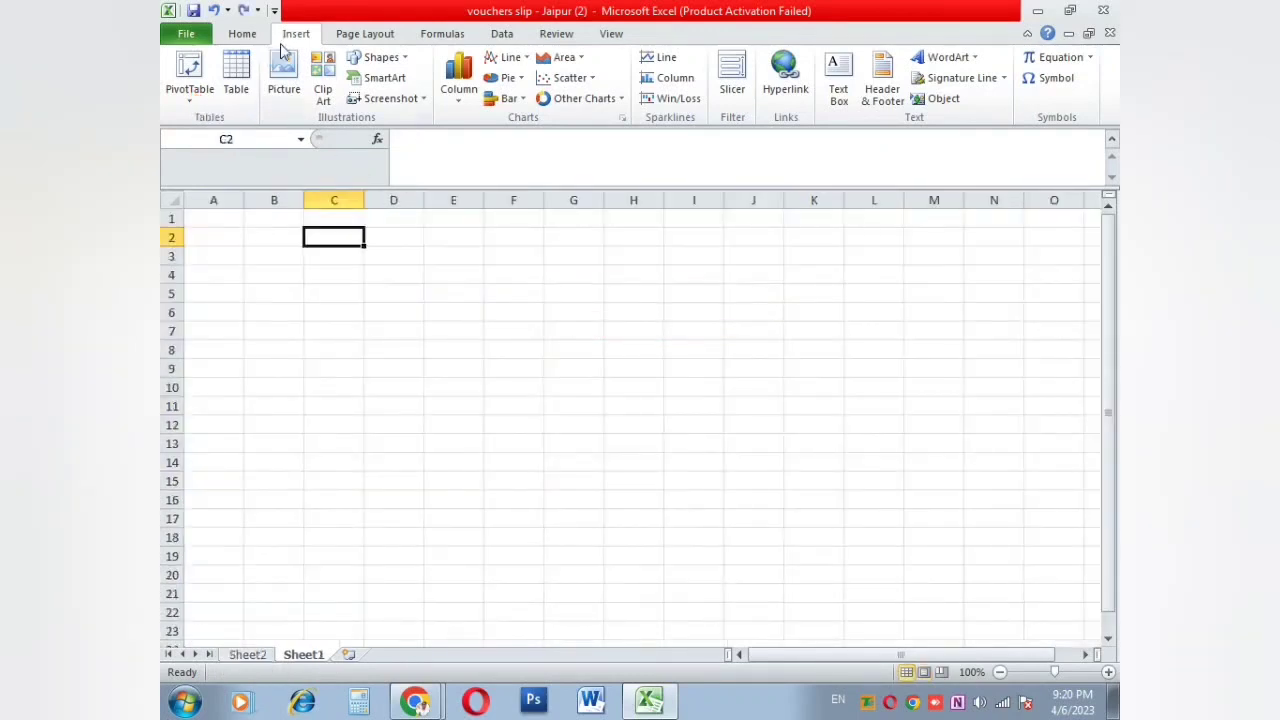
Step: Create a table on range C2:H2 and give it the red table style
click(189, 96)
click(233, 92)
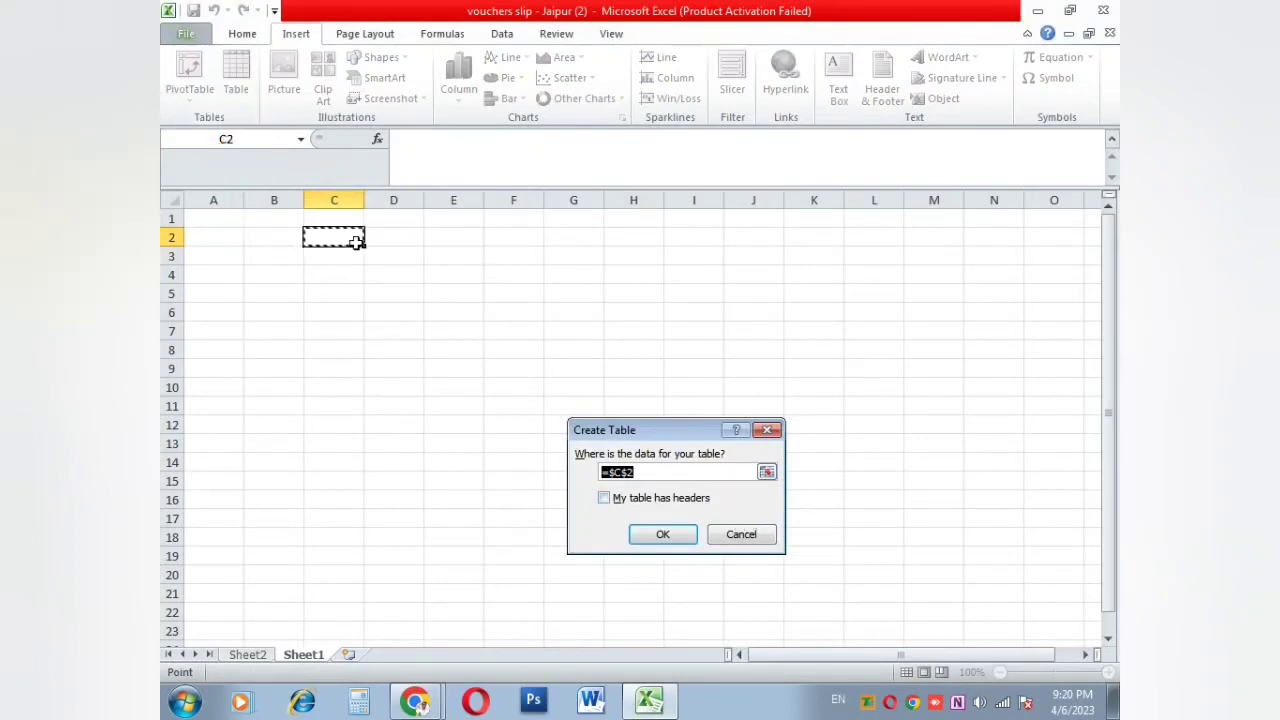
drag(357, 242, 631, 243)
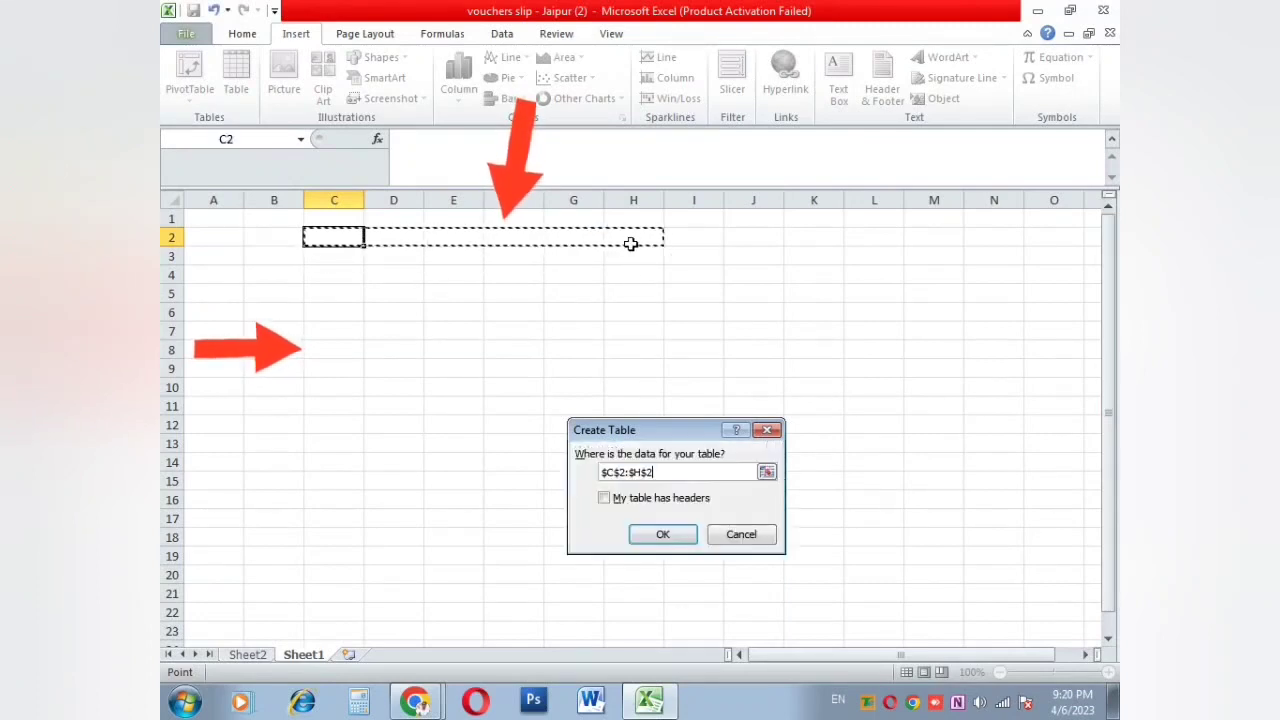
click(648, 534)
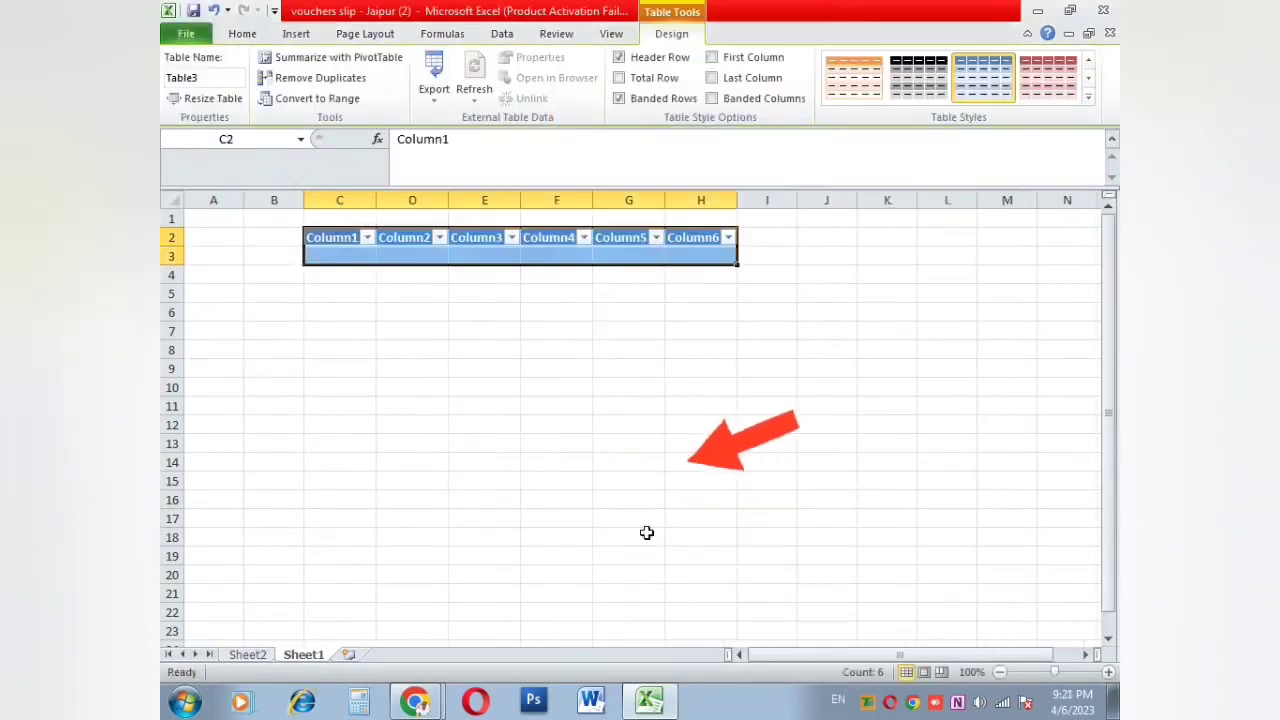
click(918, 78)
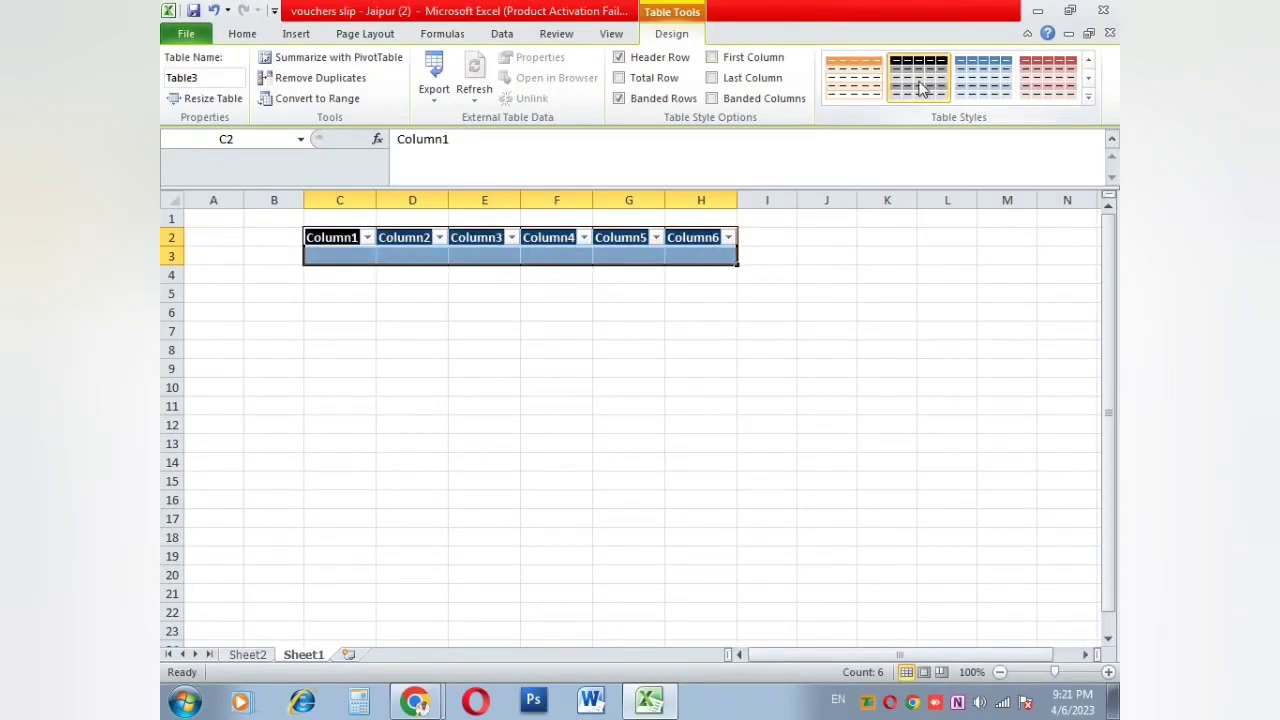
click(1068, 85)
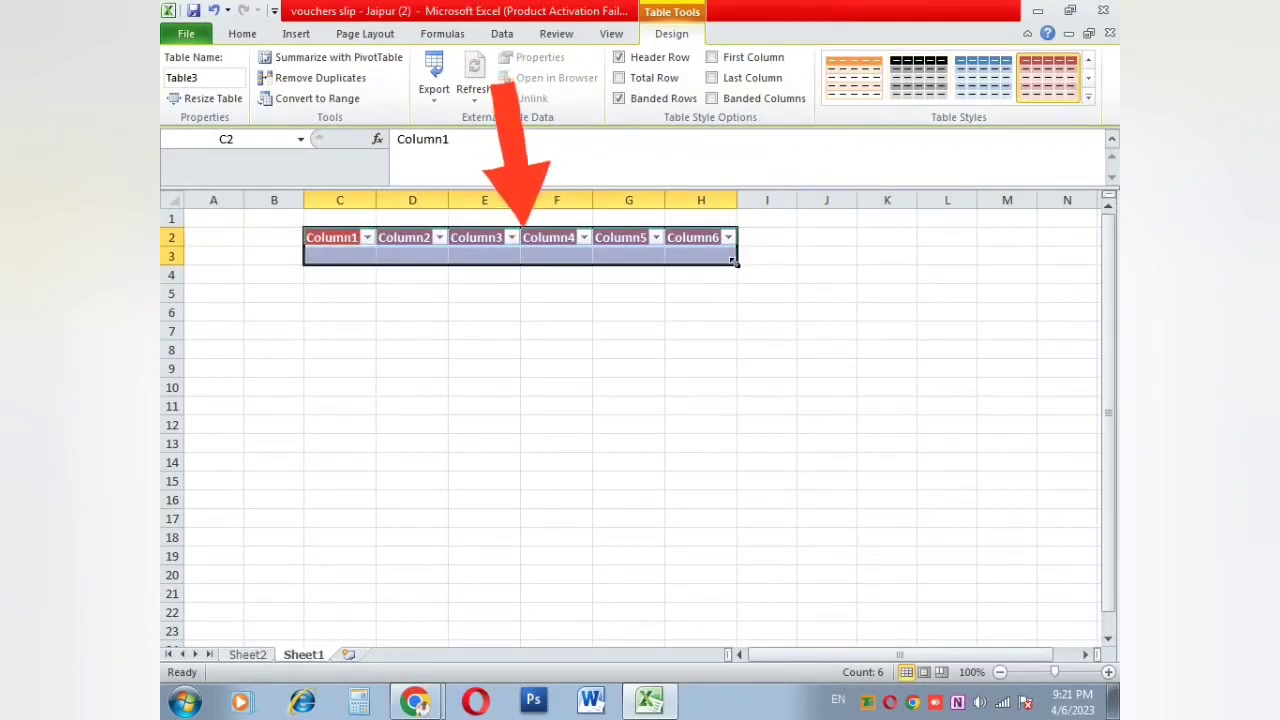
Step: Extend the table down to row 13 and check cells inside it
drag(734, 262, 740, 443)
click(458, 273)
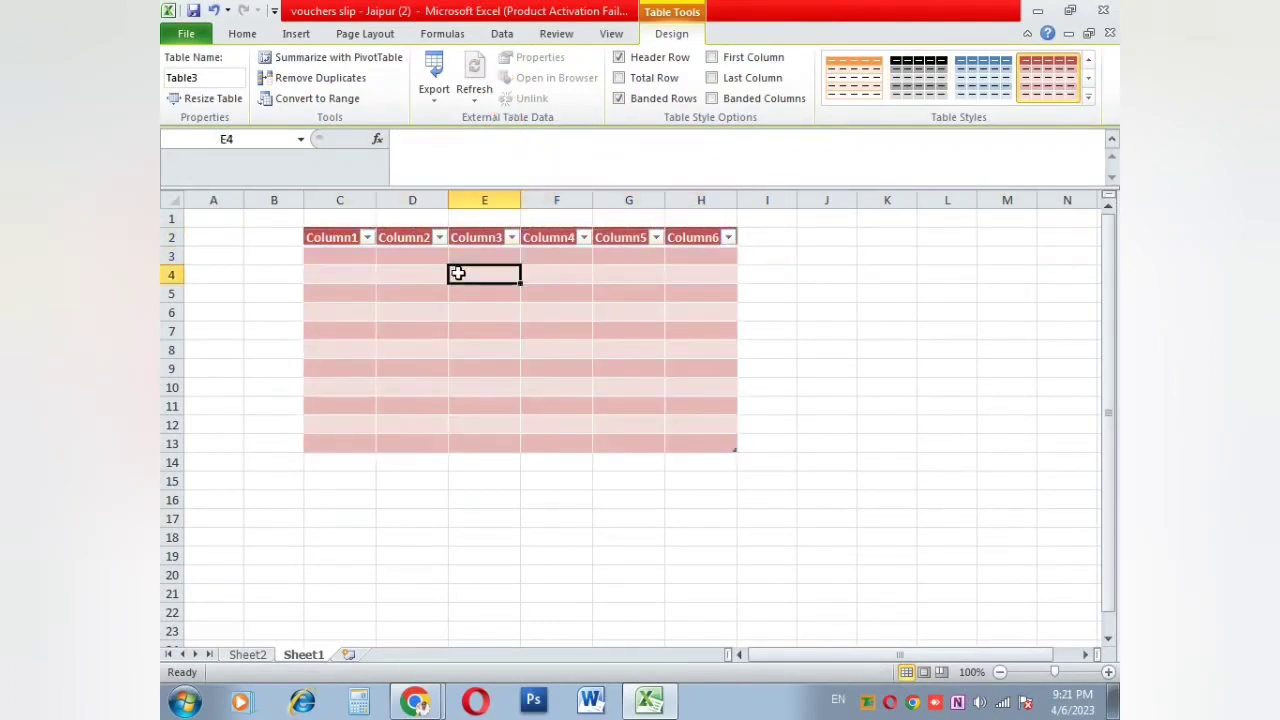
scroll(505, 318, up, 3)
click(508, 300)
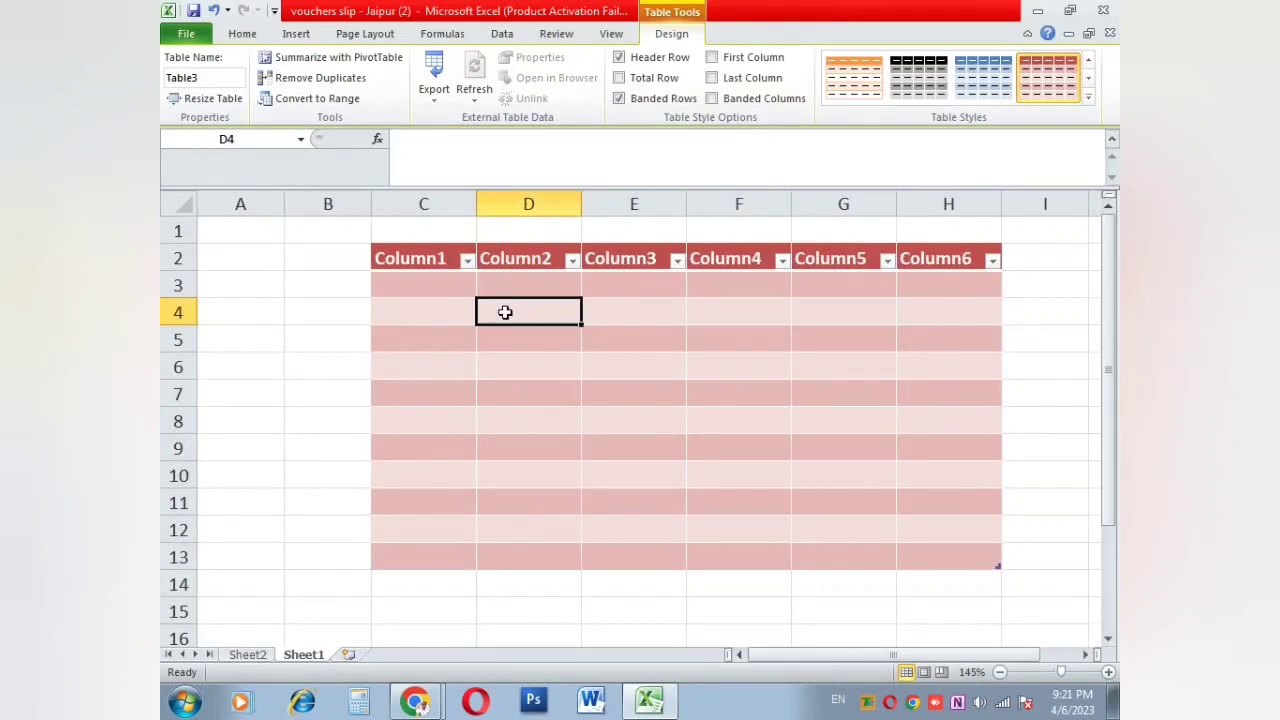
click(443, 281)
click(453, 366)
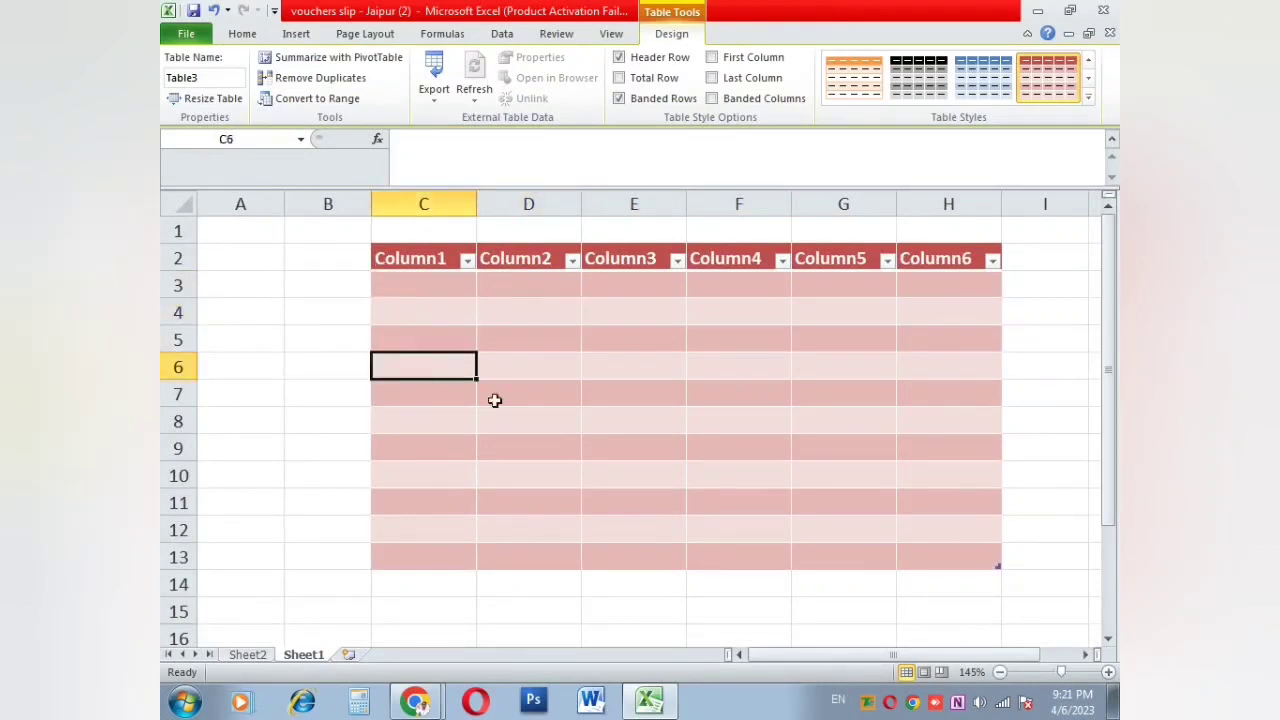
Step: Enter the two students' names and their cities, Jaipur and Sikar
click(555, 441)
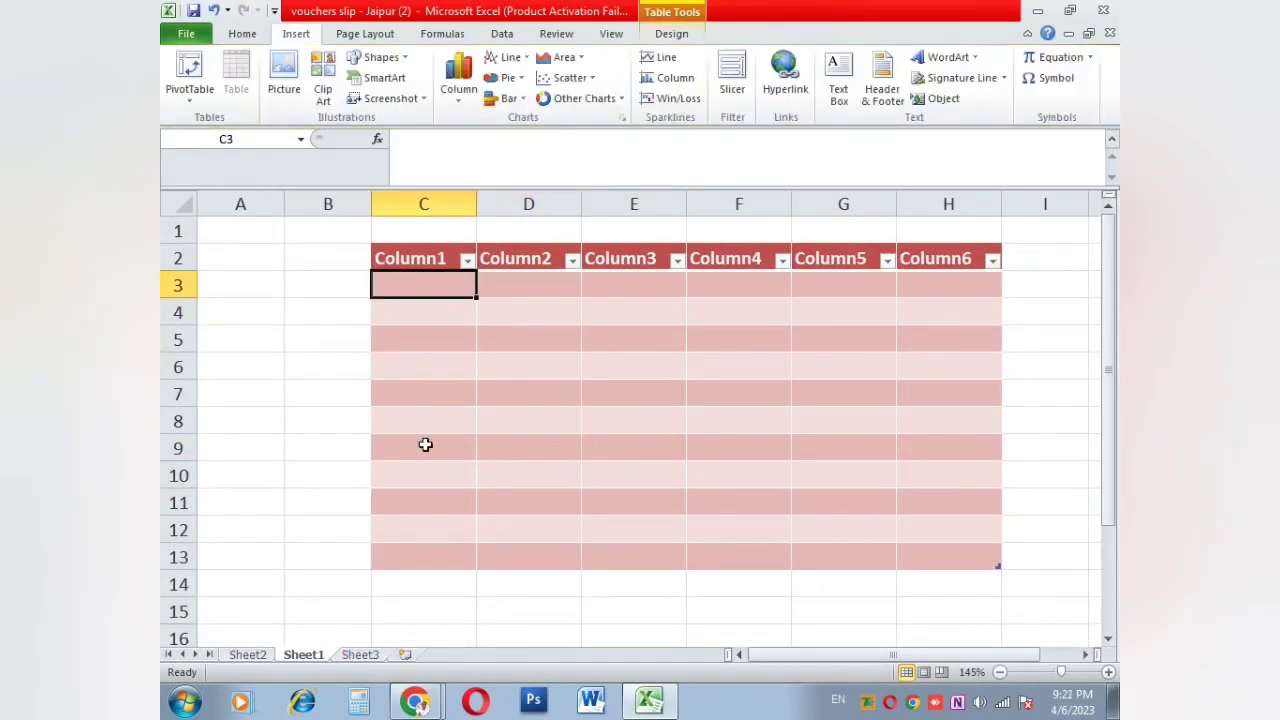
text(Suresh)
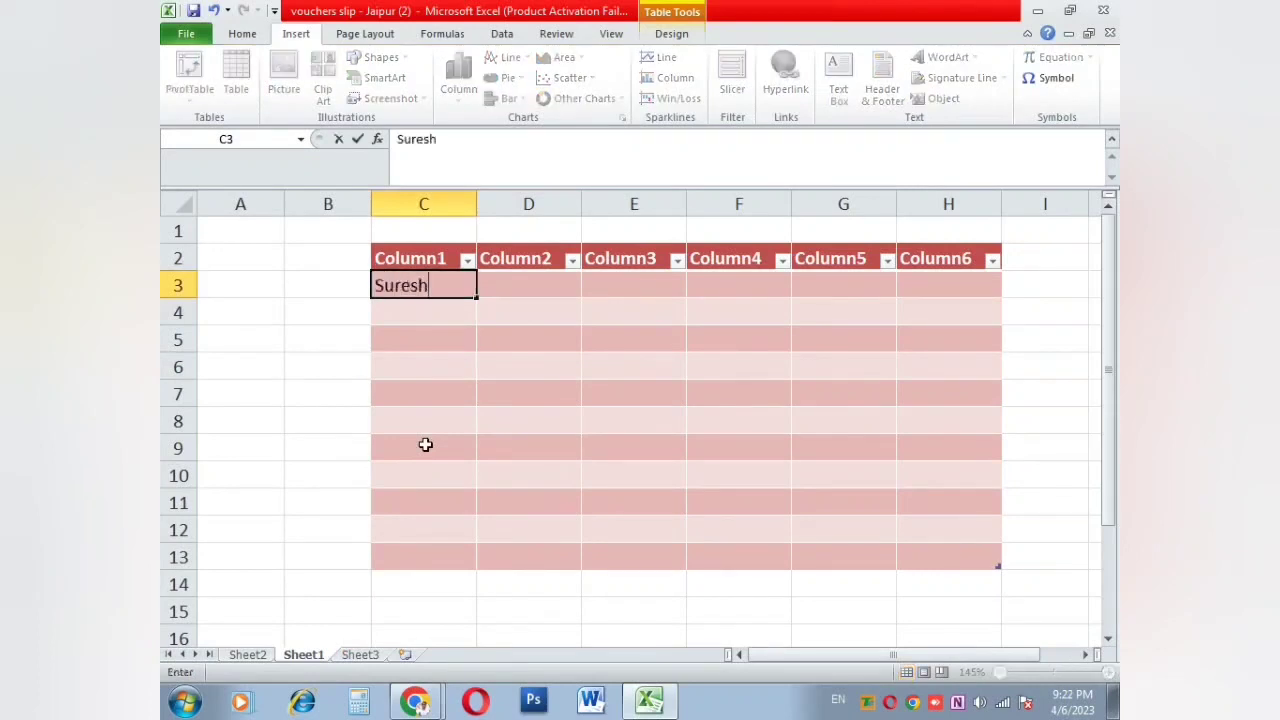
key(Return)
text(Rame)
text(sh)
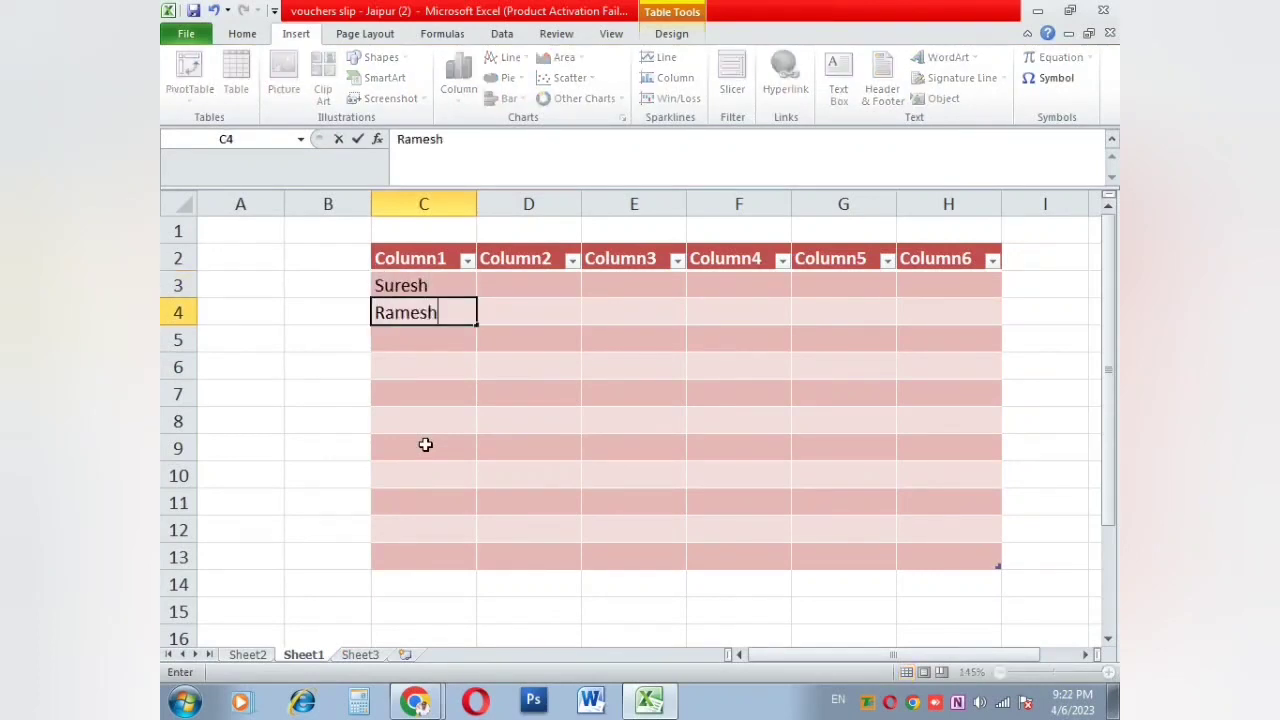
key(Up)
key(Right)
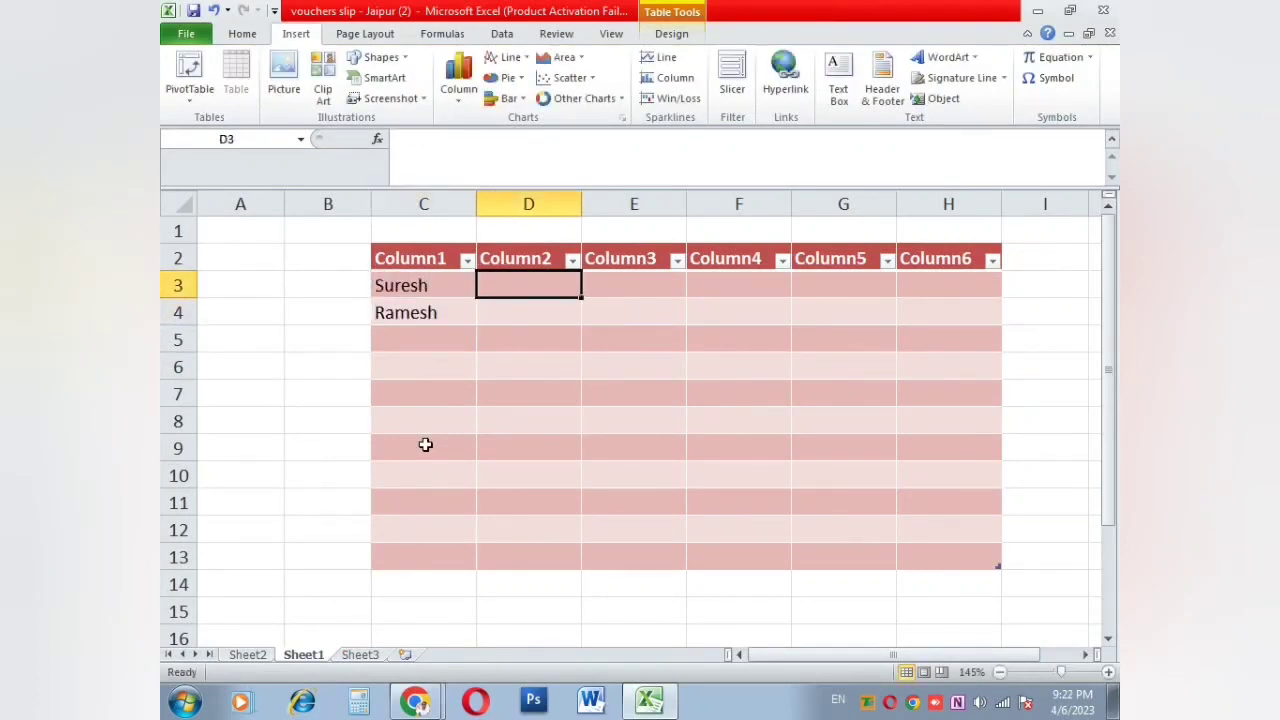
text(Jaipur)
key(Return)
text(Sikar)
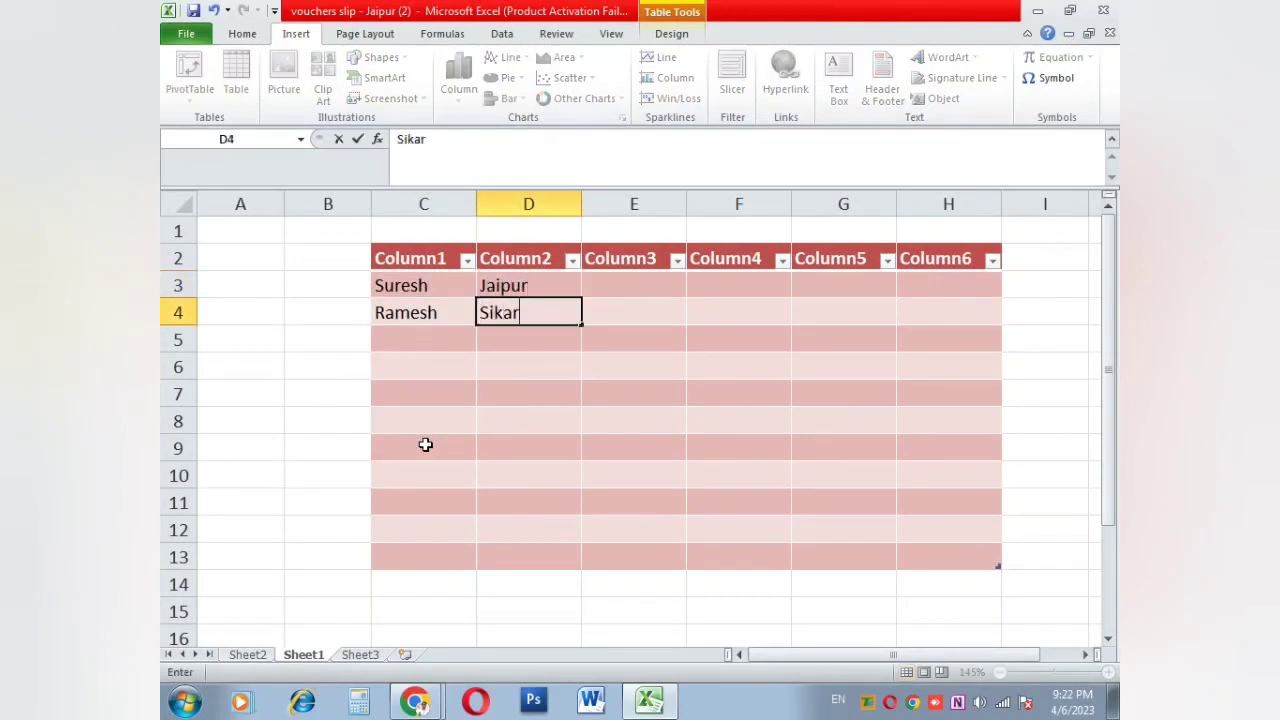
key(Return)
Step: Enter 3020 in E3 and pin code 525522 in E4
key(Up)
key(Right)
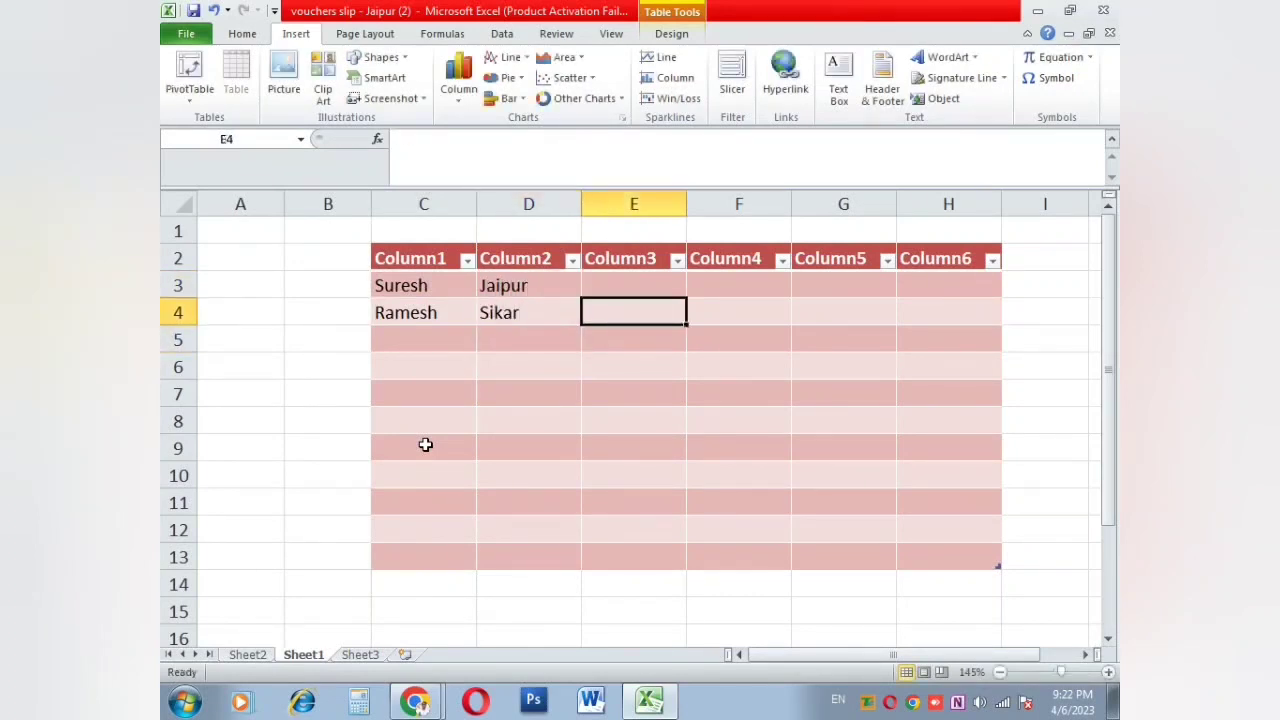
key(Up)
text(3020)
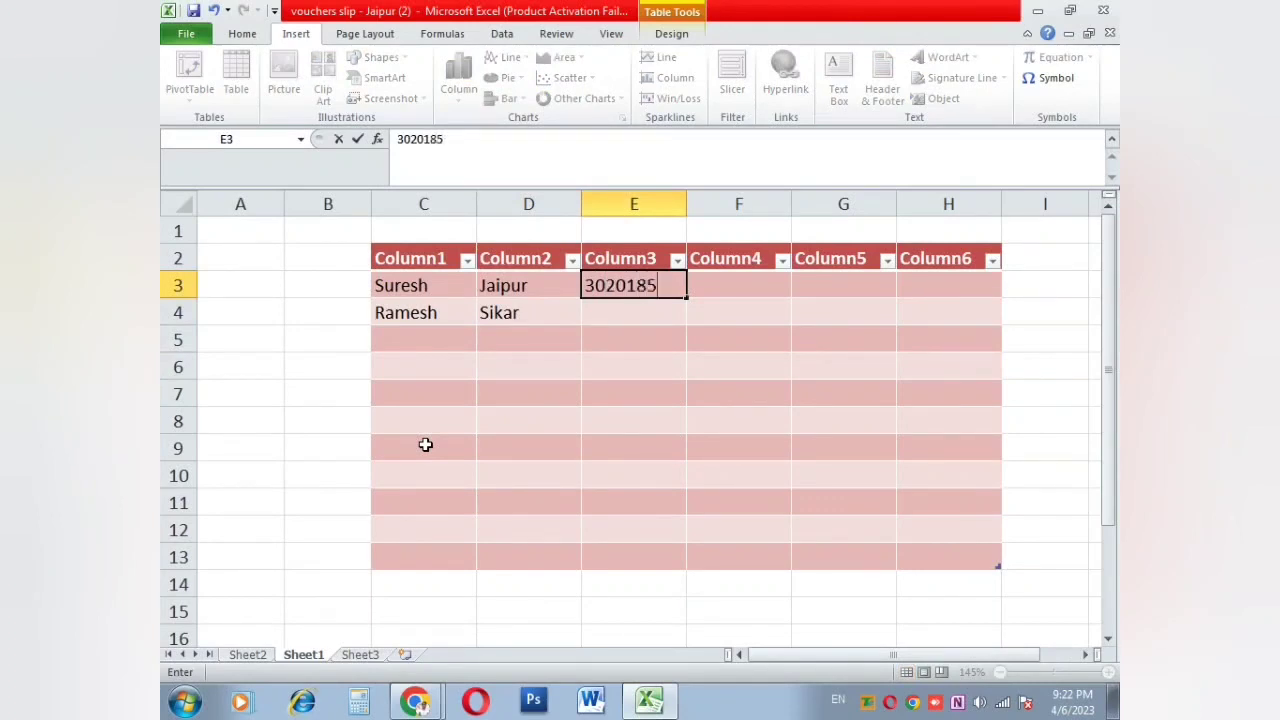
key(Right)
key(Down)
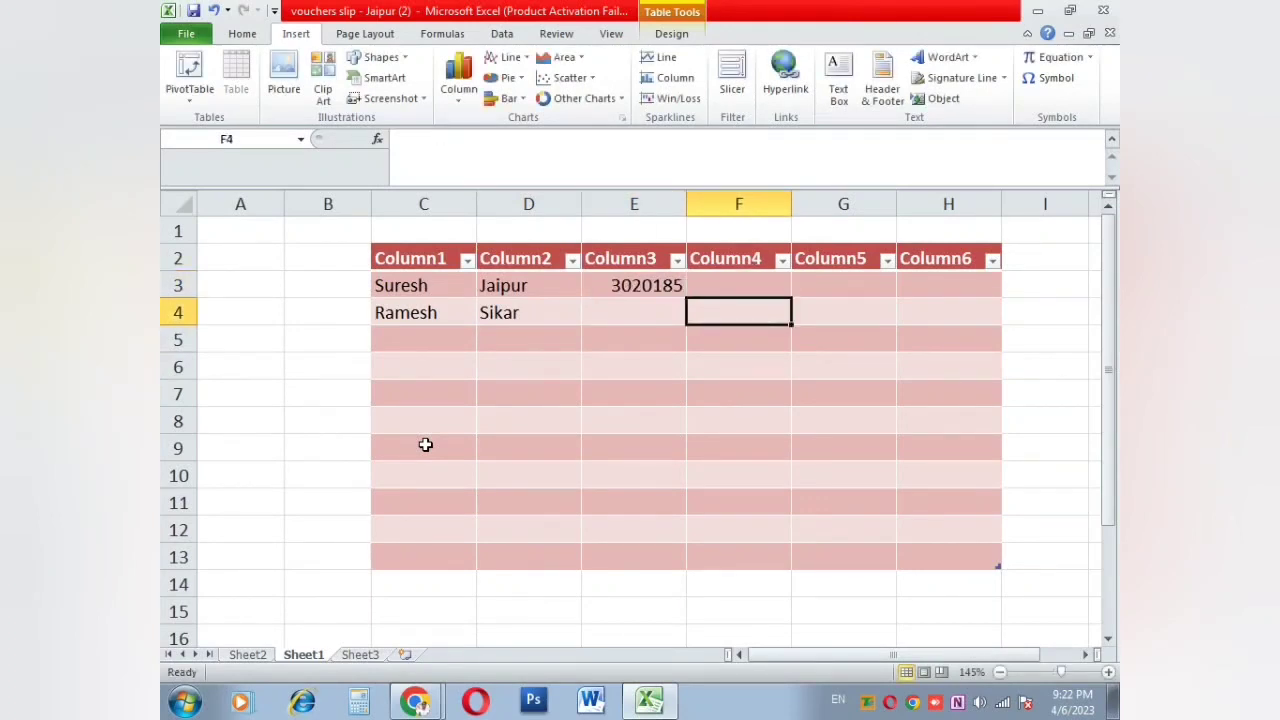
key(Left)
text(525522)
key(Return)
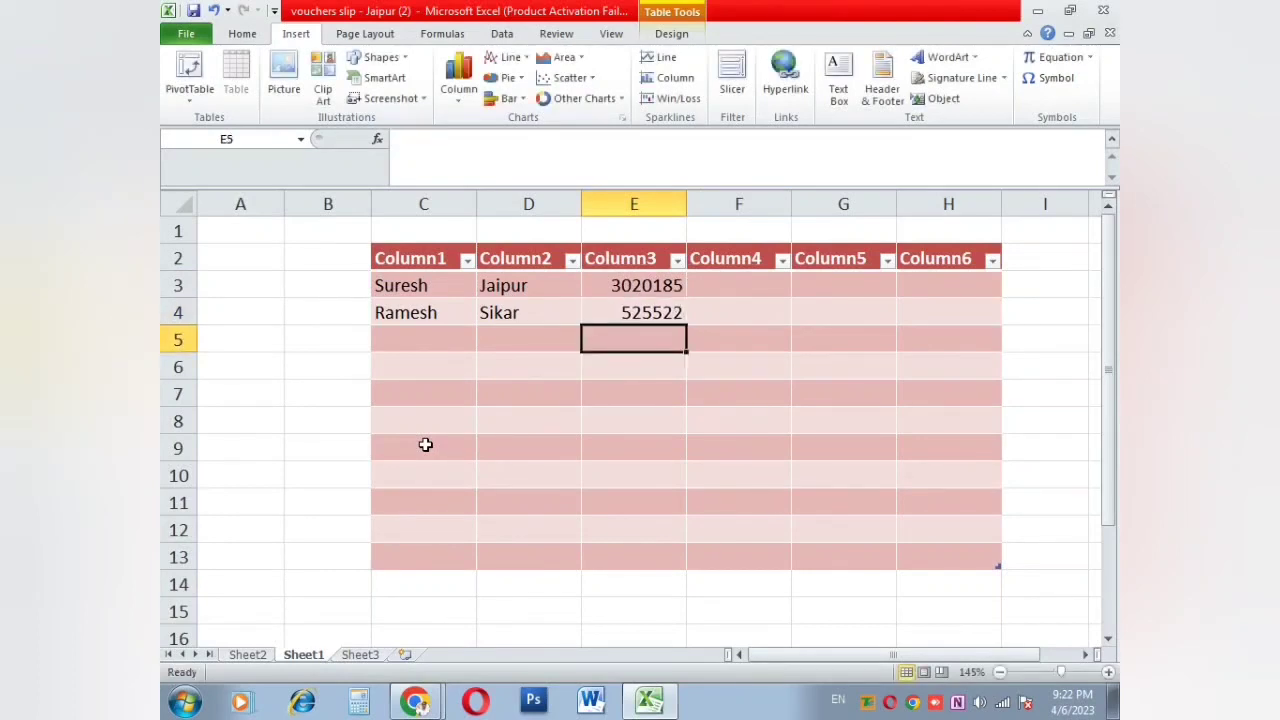
click(660, 305)
click(732, 396)
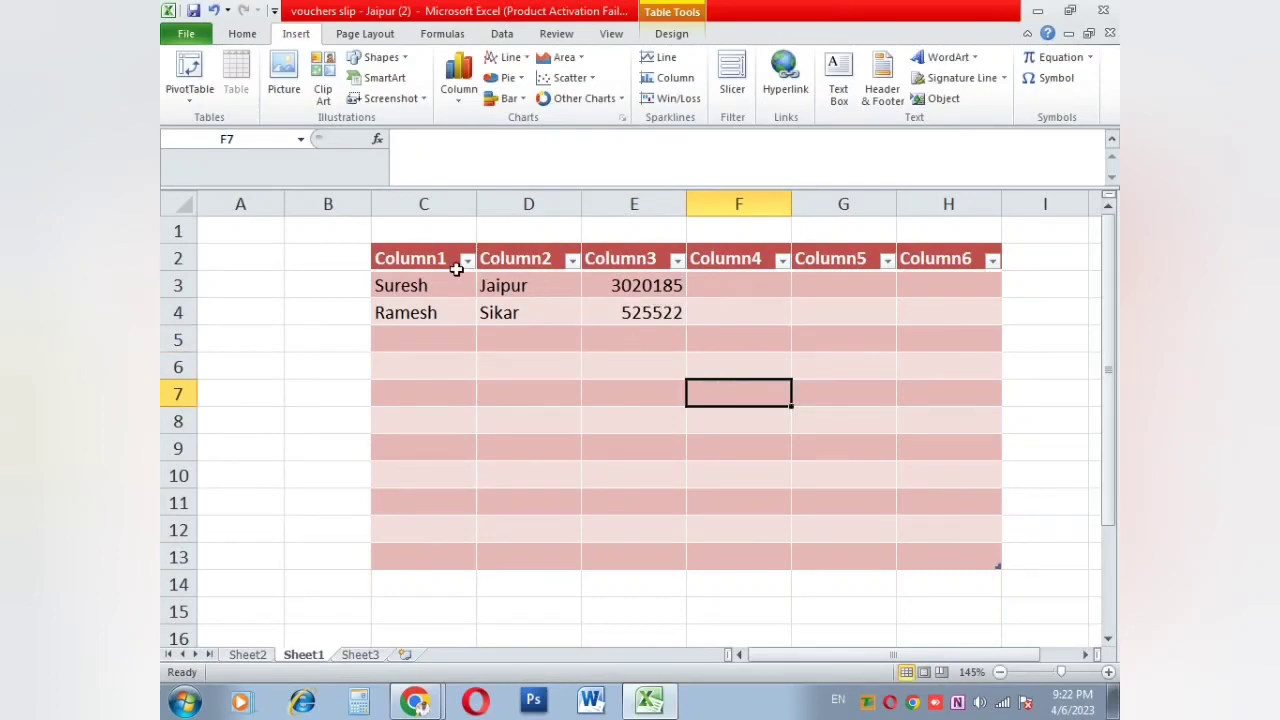
click(352, 285)
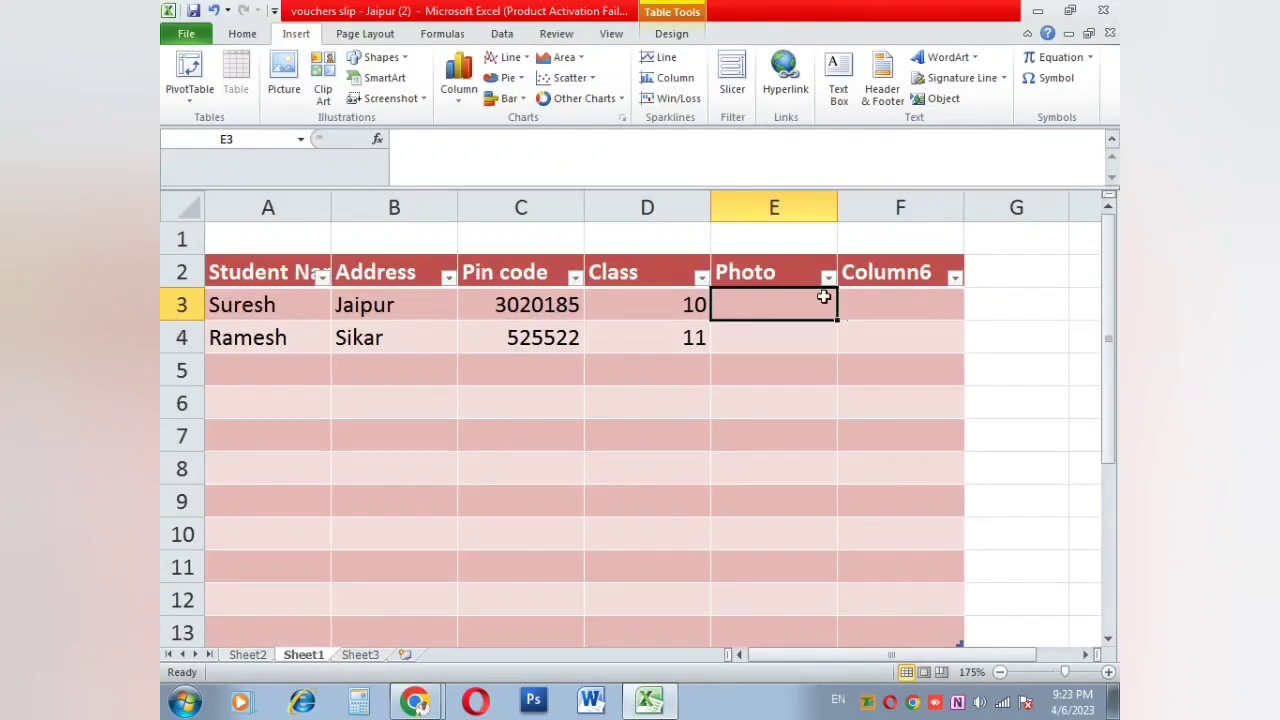
Step: Insert the Lighthouse sample picture into the sheet
click(284, 78)
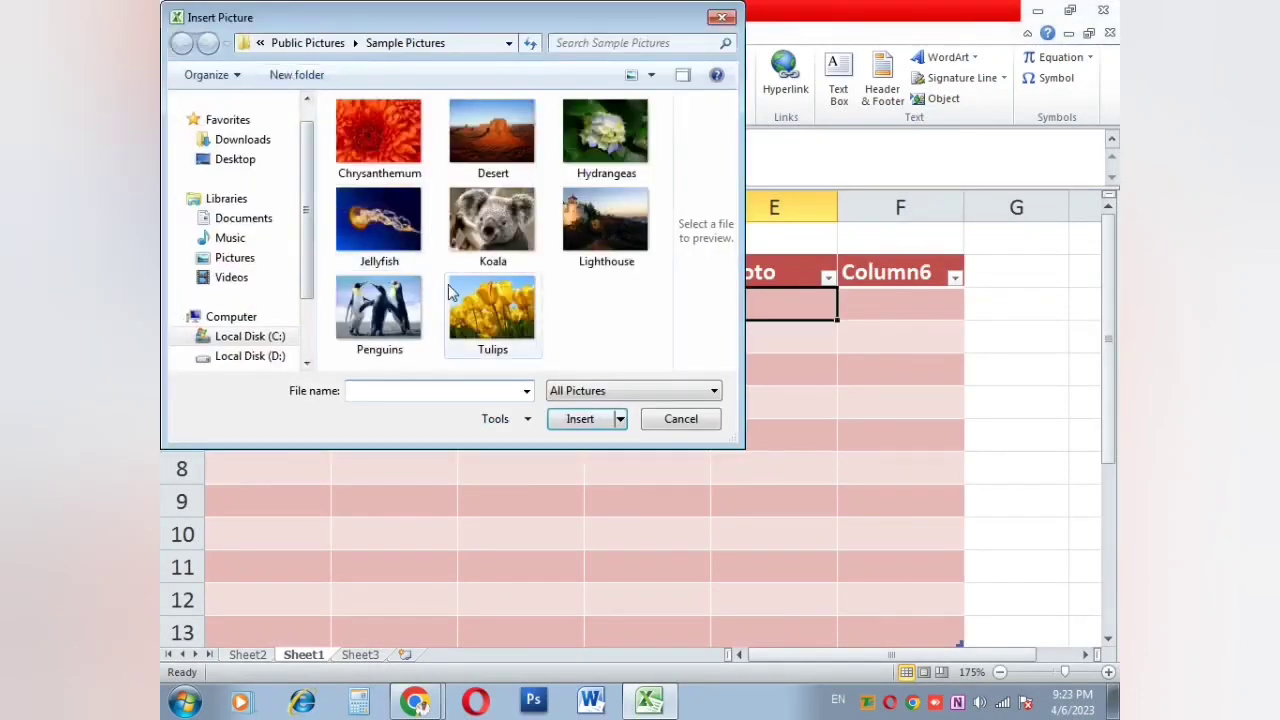
click(490, 225)
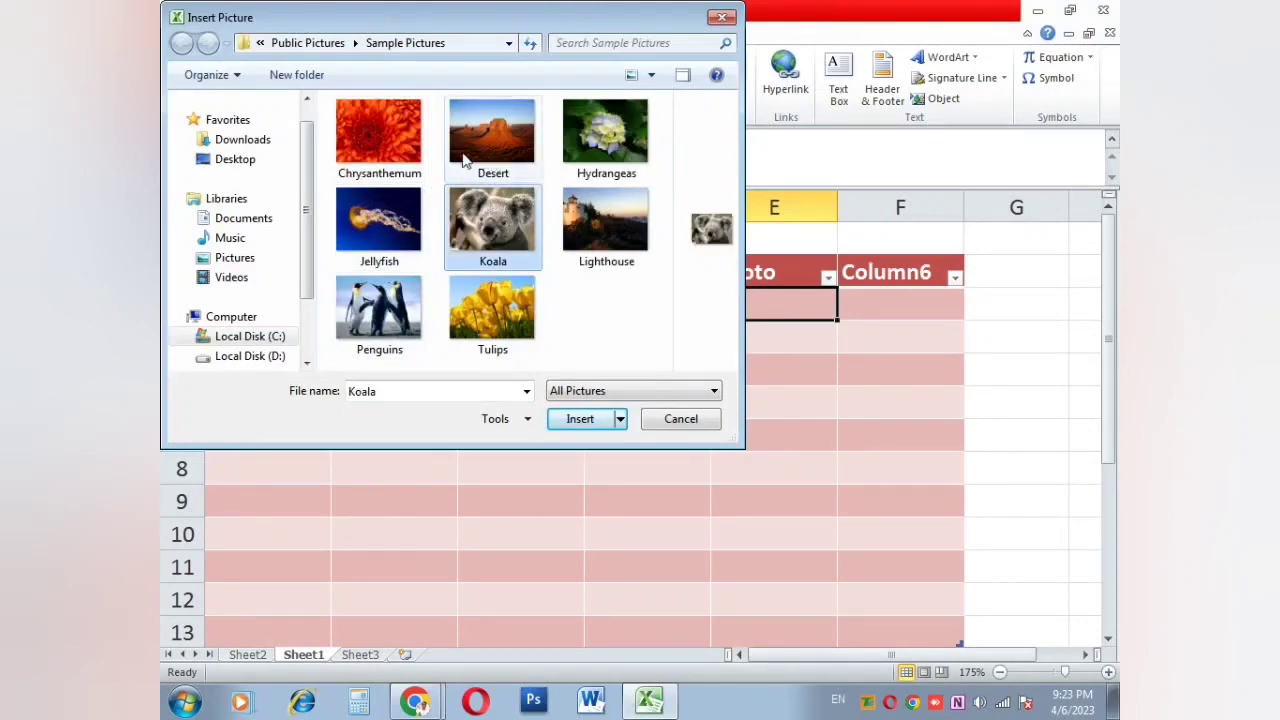
click(570, 257)
double_click(570, 257)
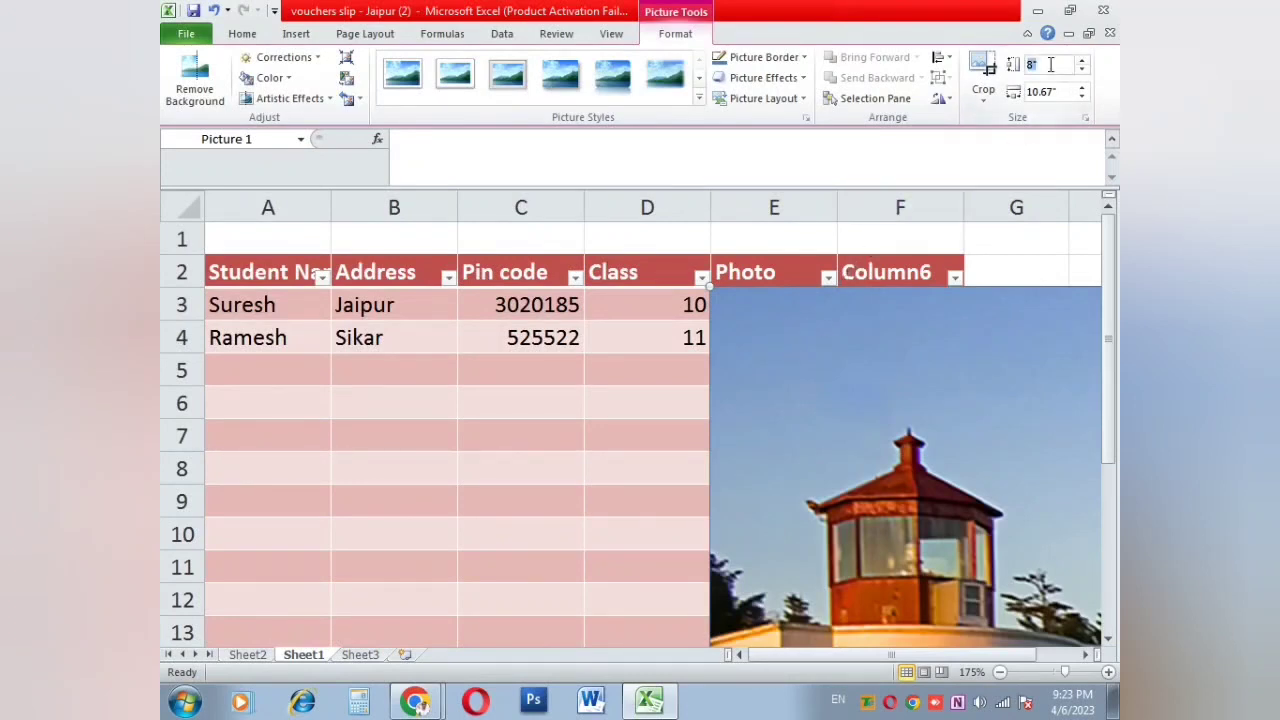
Step: Size the picture to 2-inch height, then 1-inch width, and widen column E to fit it
text(2)
key(Return)
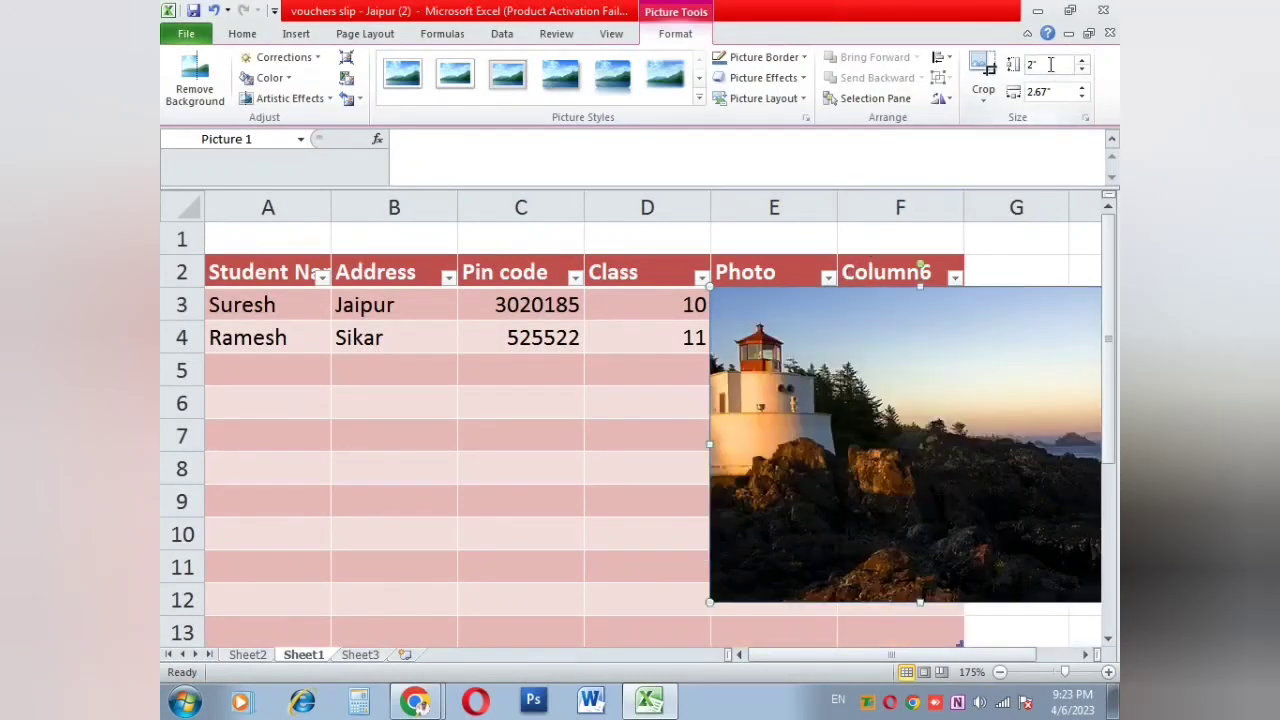
click(1041, 94)
text(1)
key(Return)
click(781, 466)
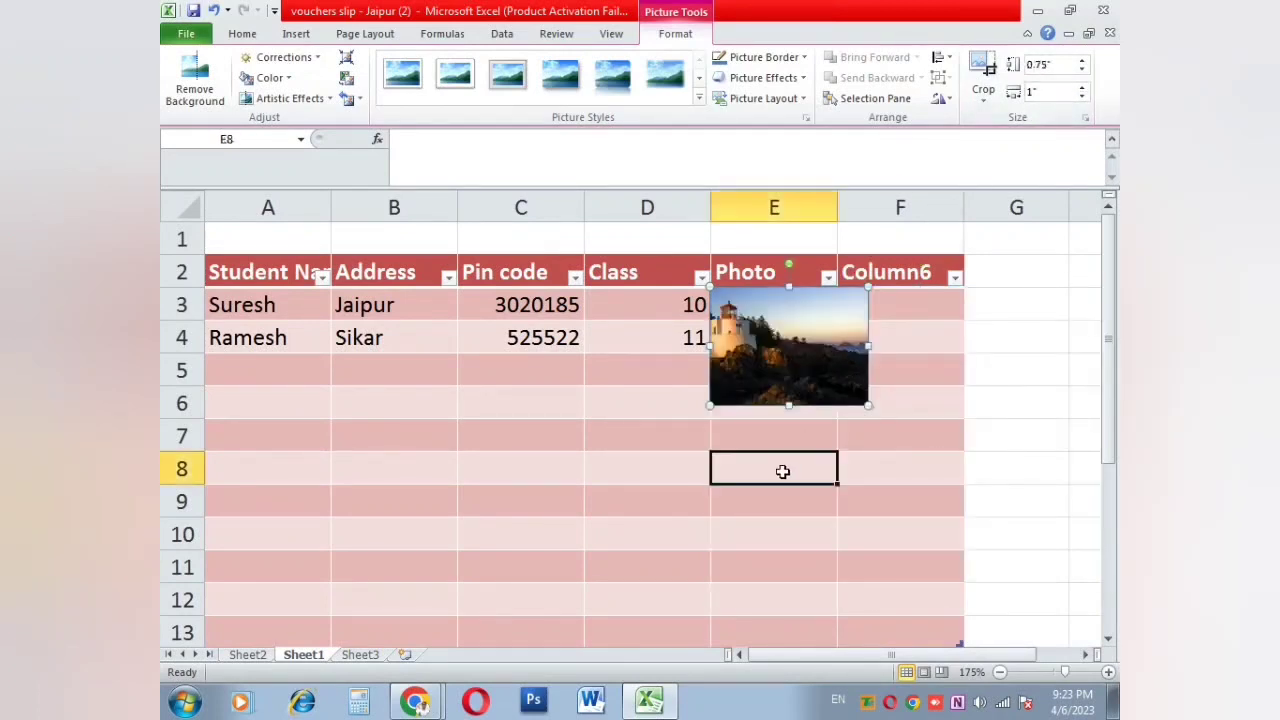
drag(838, 197, 885, 198)
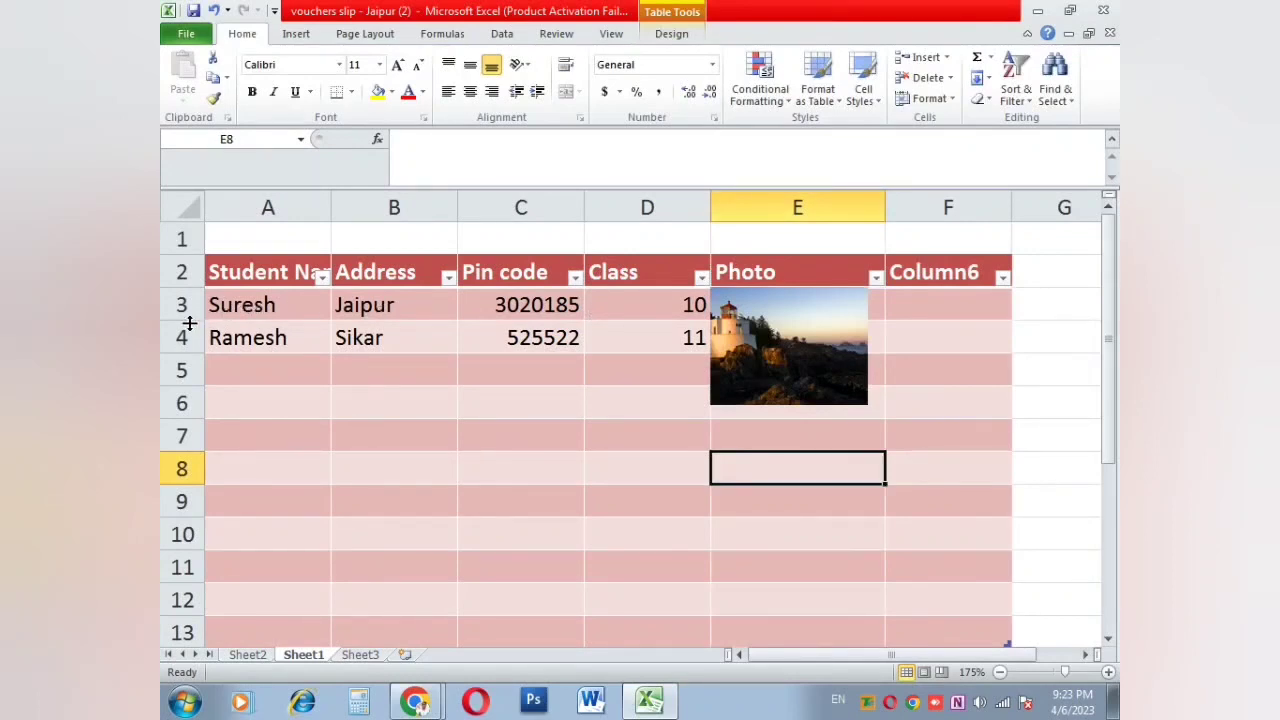
Step: Make row 3 taller and fit the lighthouse photo and column E to each other
drag(189, 322, 170, 409)
click(809, 371)
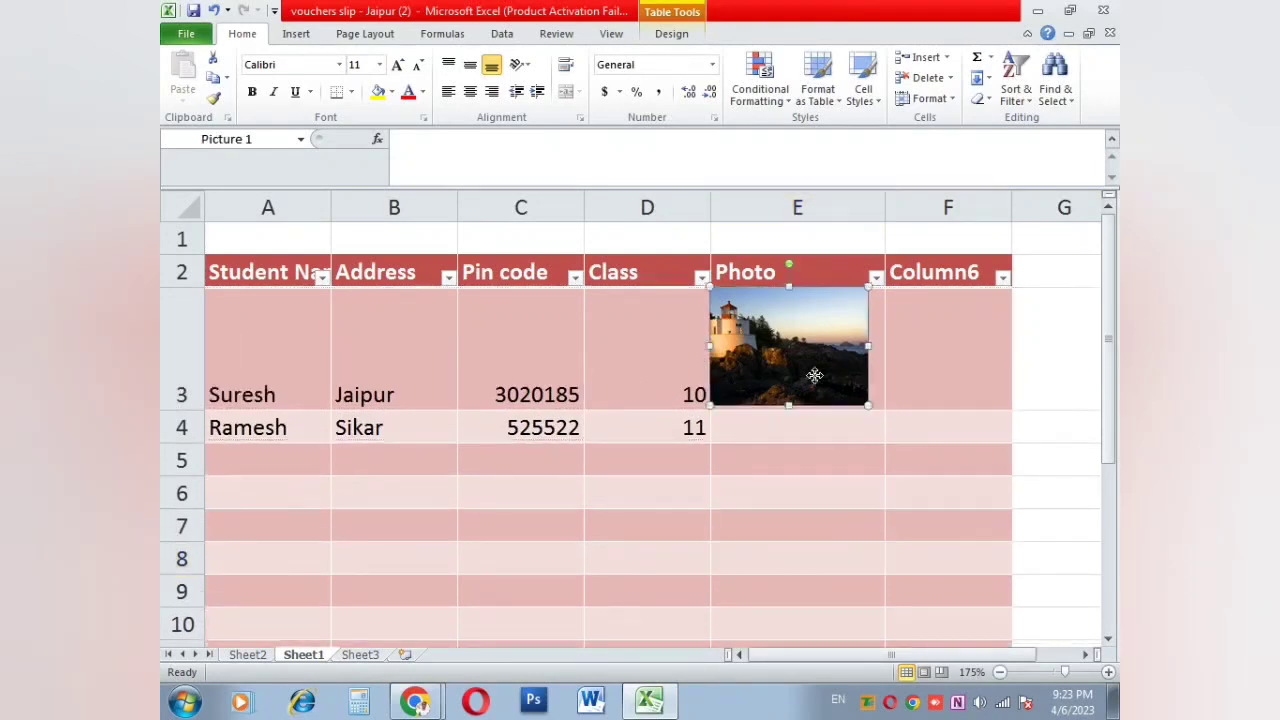
drag(809, 371, 797, 397)
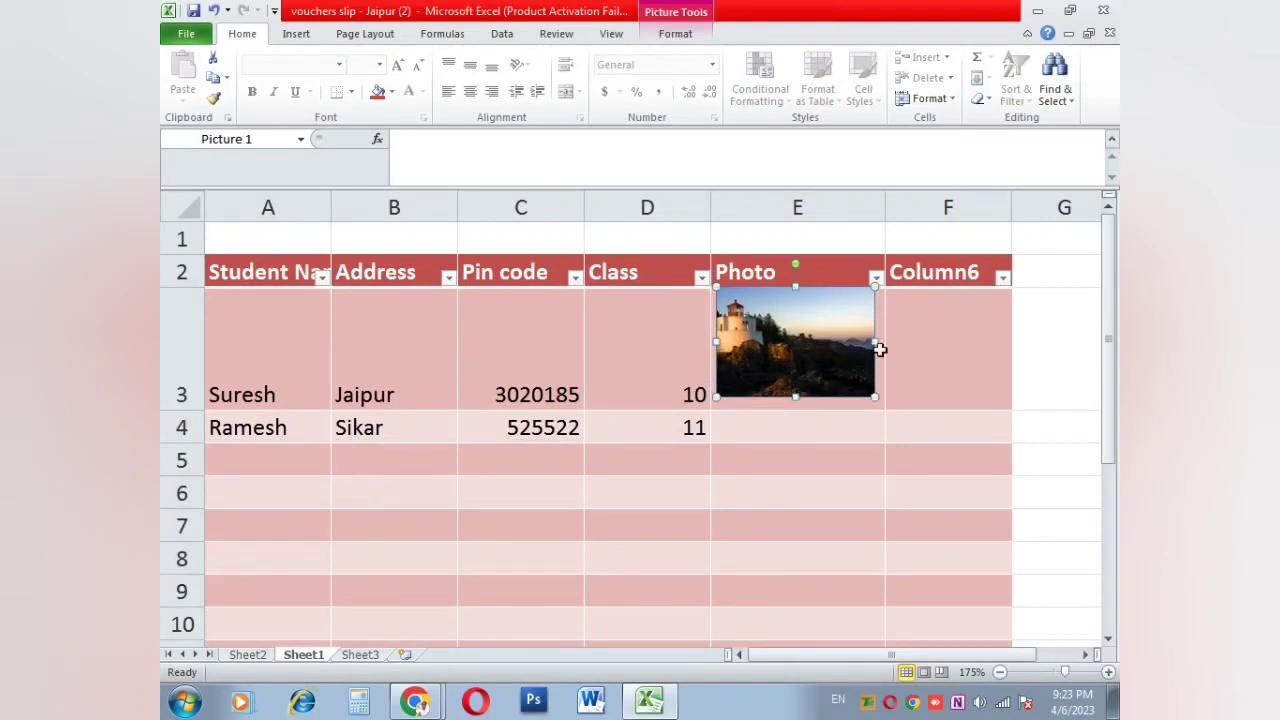
drag(874, 343, 849, 343)
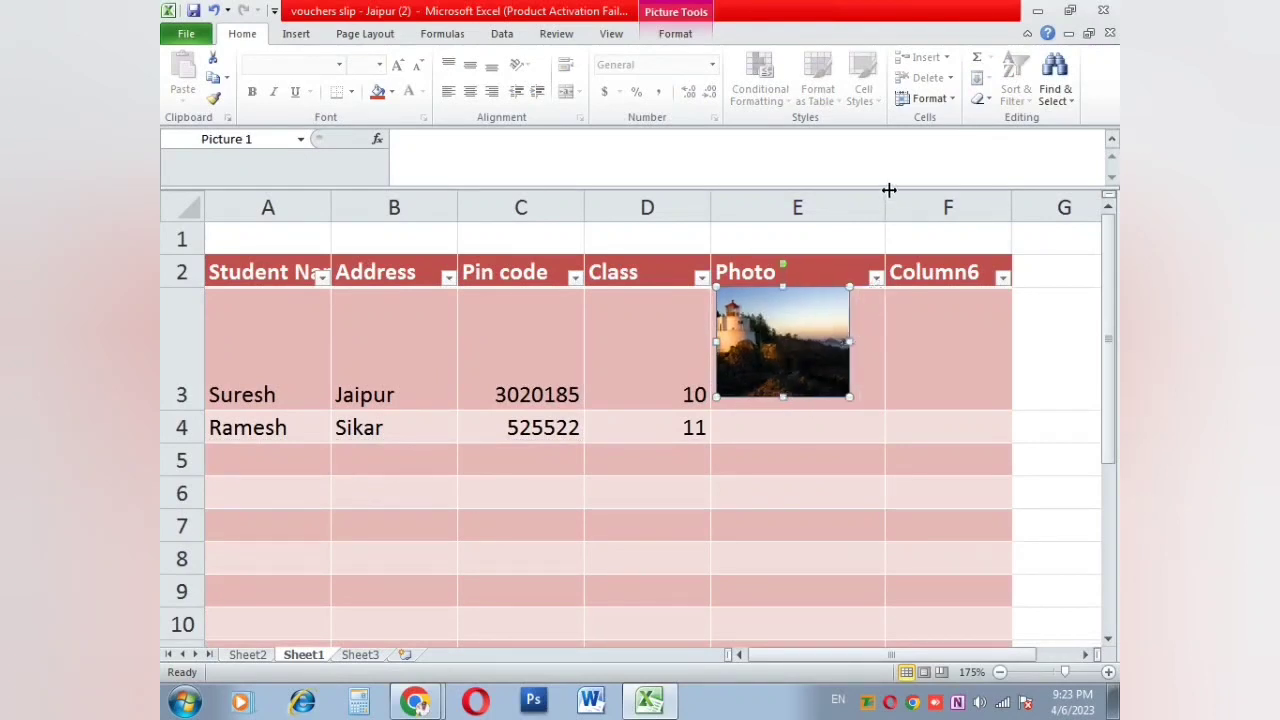
drag(889, 190, 863, 191)
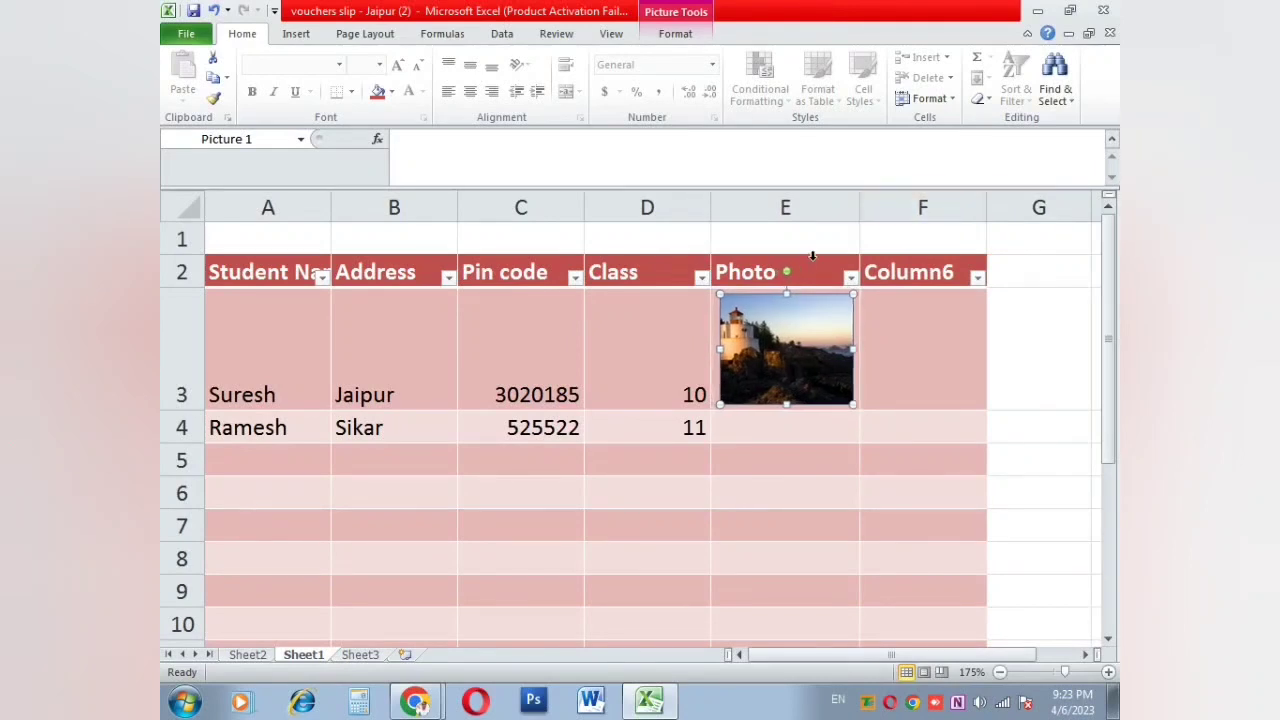
Step: Centre the student data A3:D4 horizontally and vertically, and make row 4 taller
click(628, 359)
drag(663, 431, 215, 370)
click(469, 91)
click(470, 66)
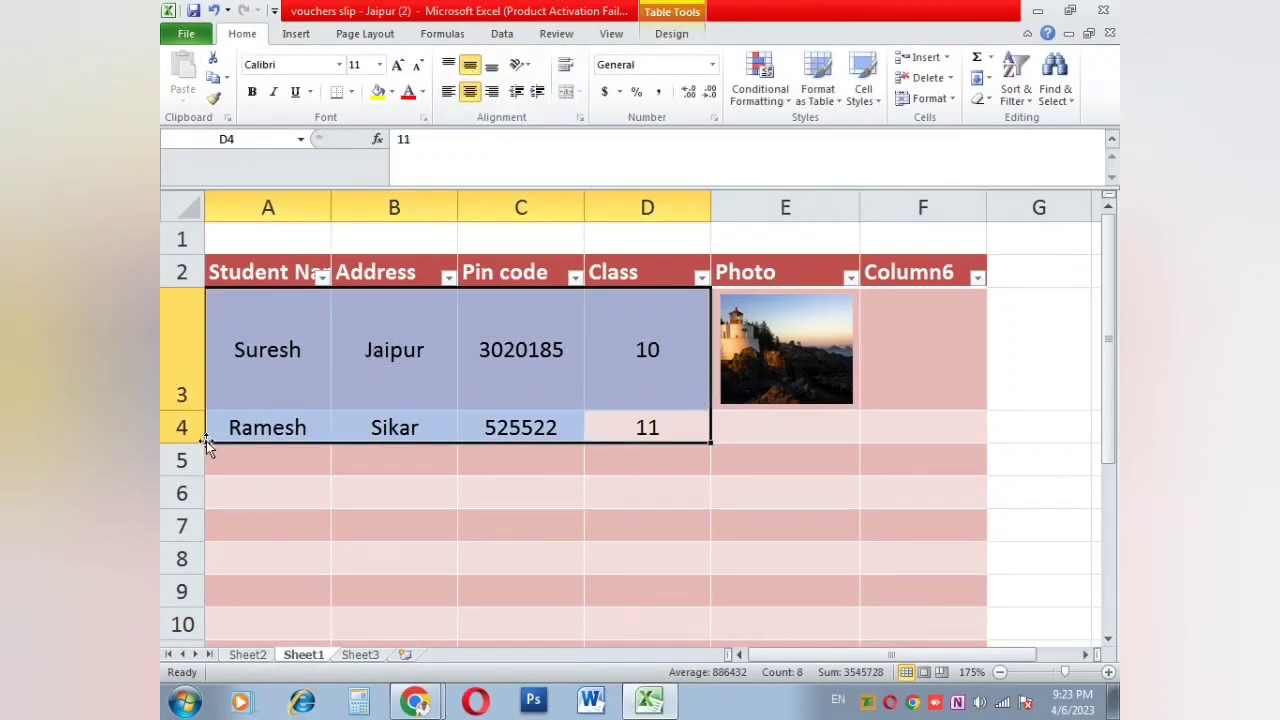
drag(192, 443, 190, 543)
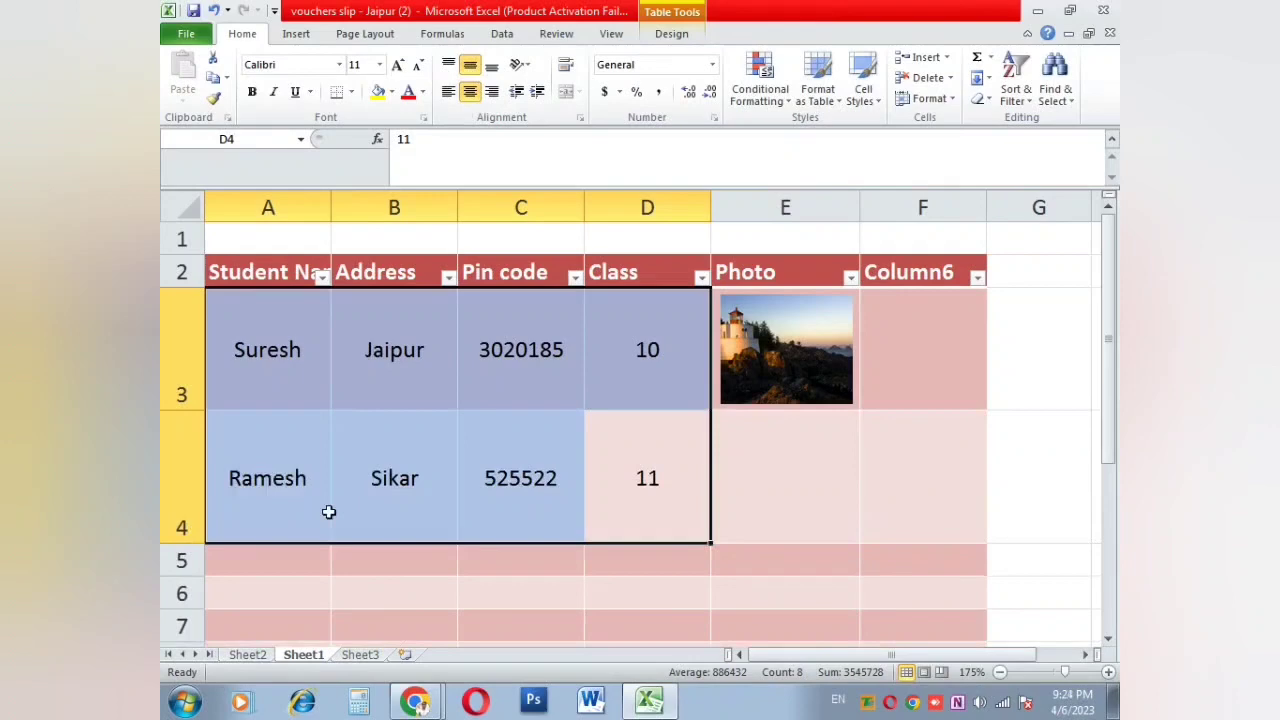
click(731, 466)
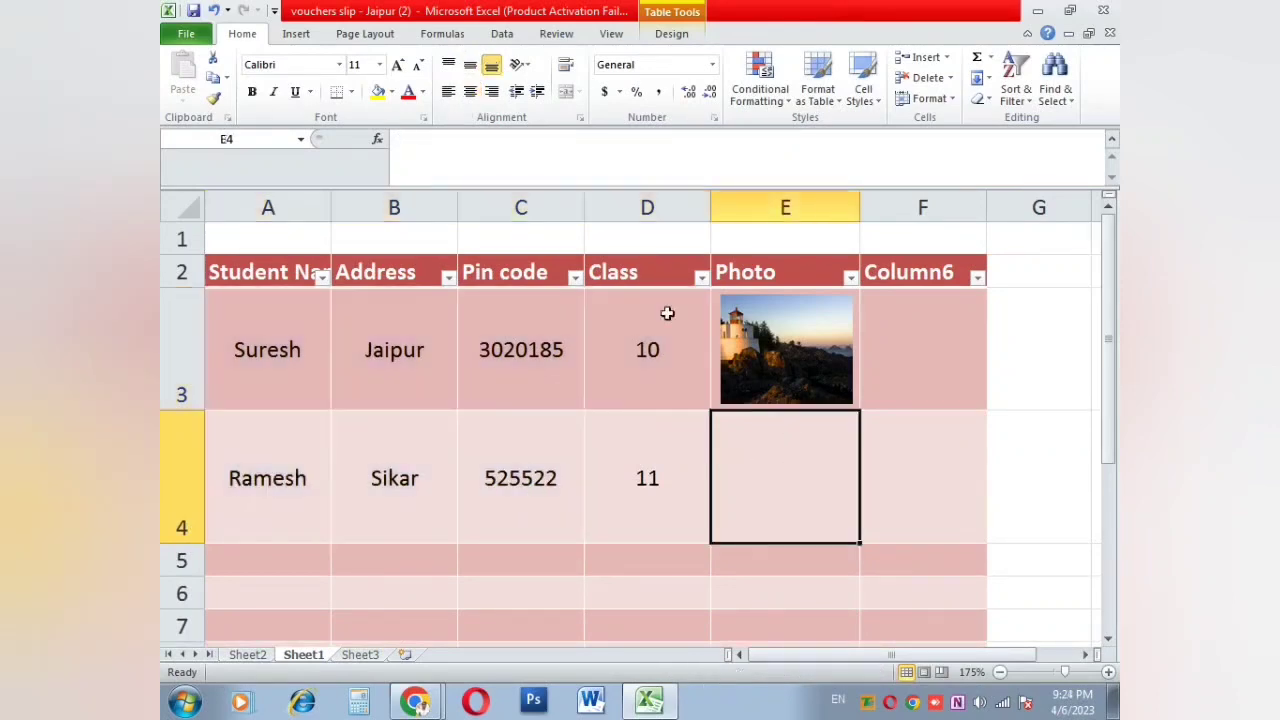
Step: Insert the Penguins sample picture at cell E4
click(296, 36)
click(280, 78)
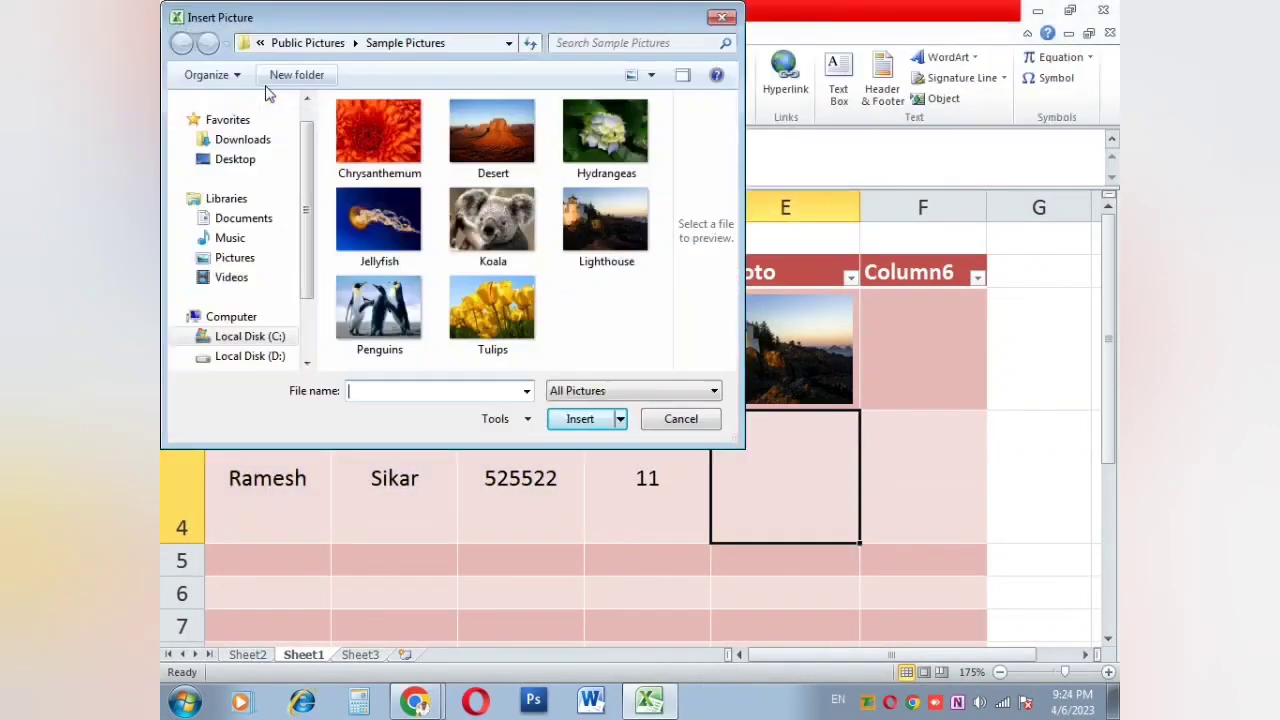
double_click(403, 285)
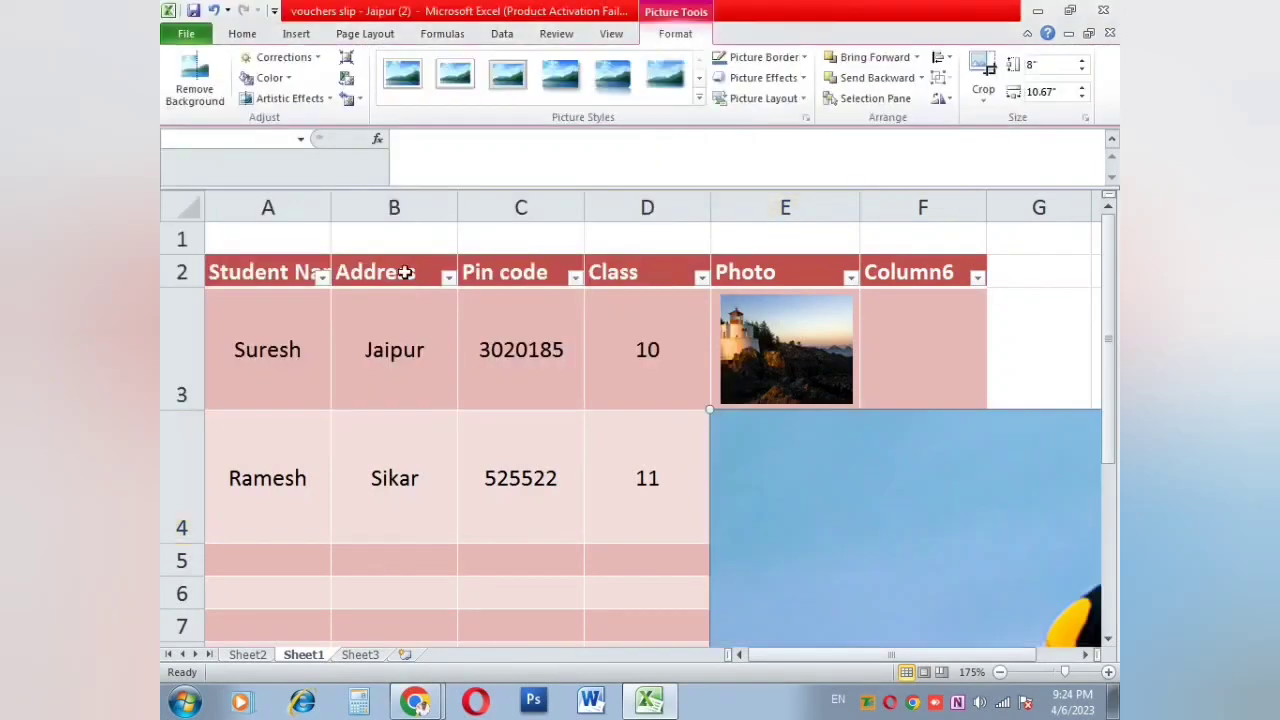
Step: Set the penguins picture to 1-inch width, narrow it to 0.8 inch, and nudge it into E4
click(1046, 65)
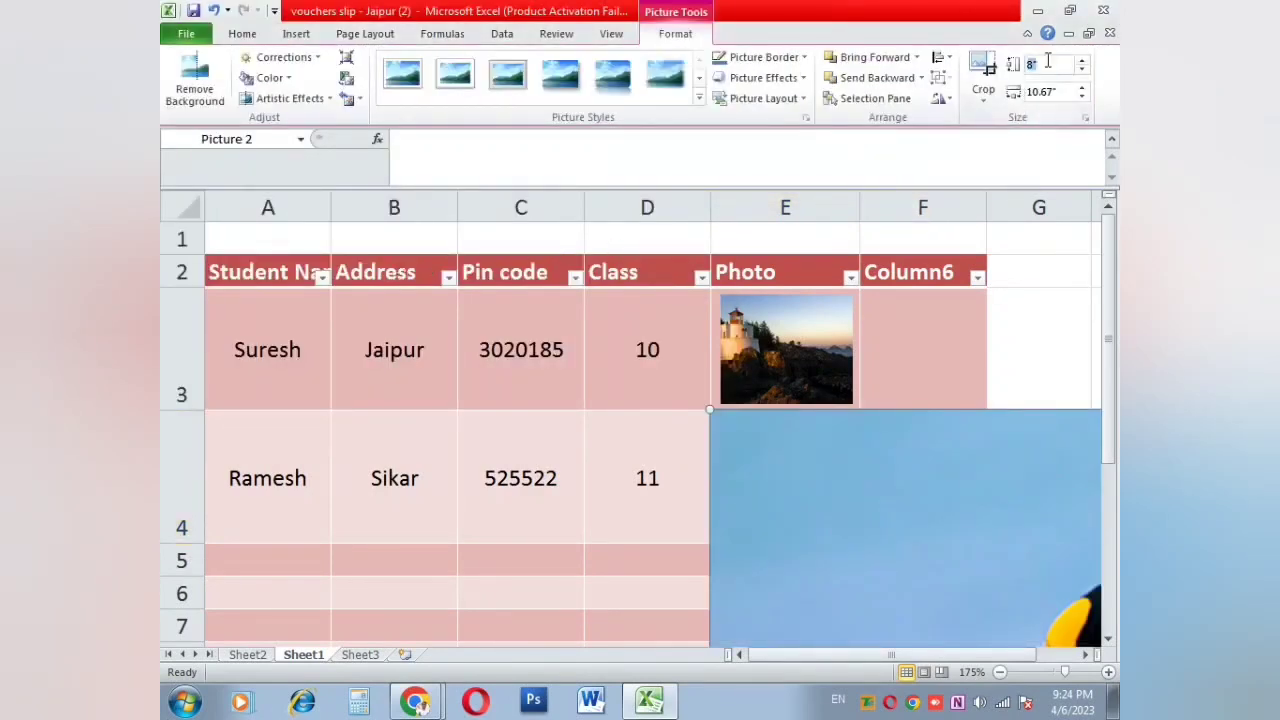
click(1044, 93)
text(1)
key(Return)
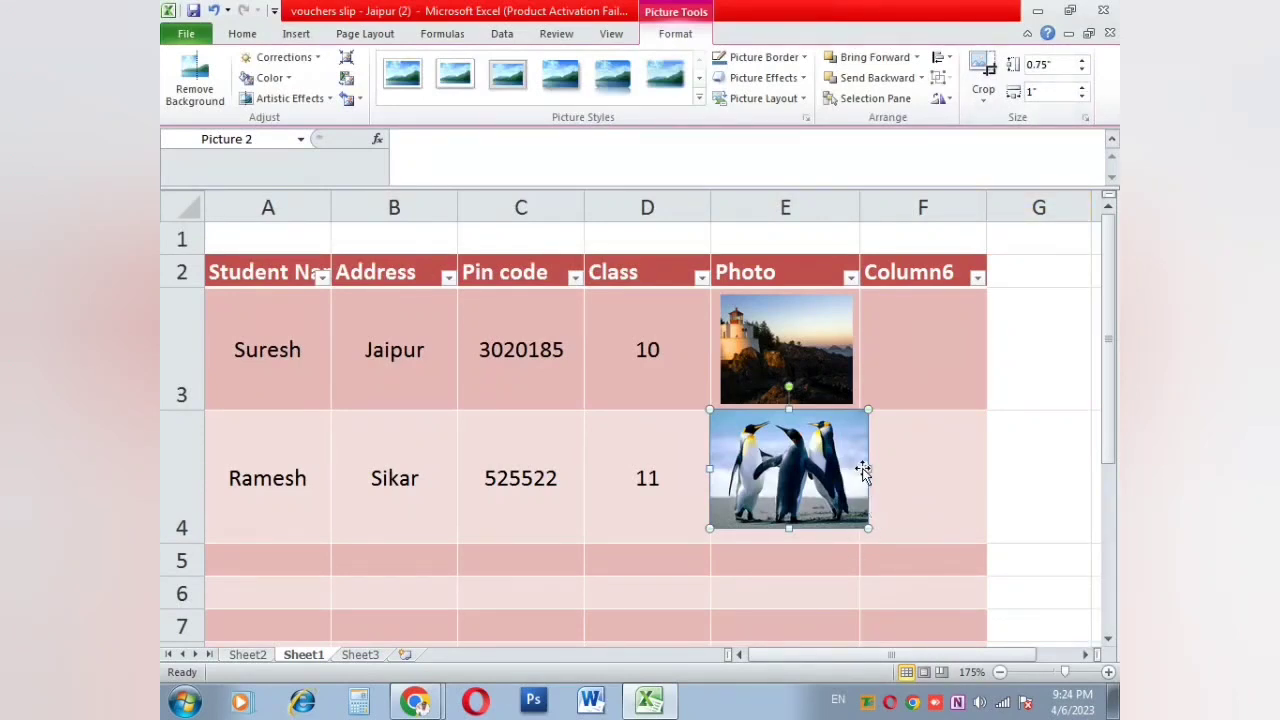
drag(868, 468, 836, 470)
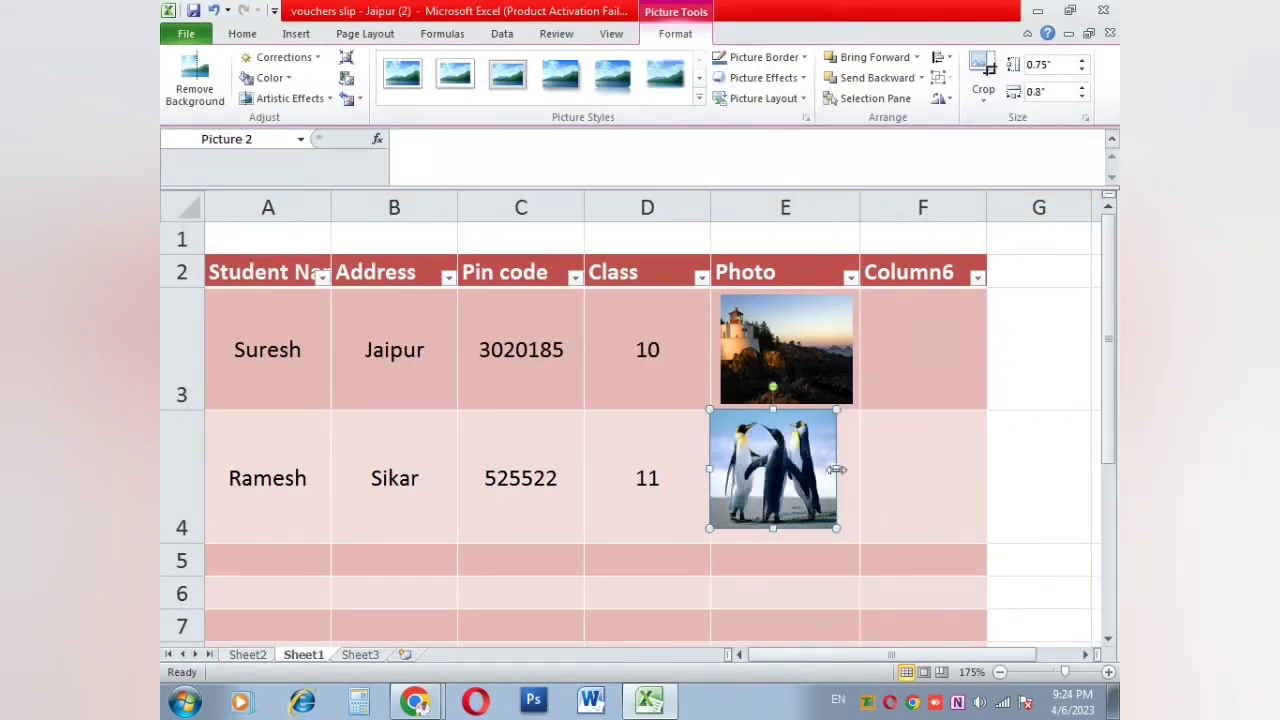
key(Right)
key(Right)
key(Right)
key(Right)
key(Right)
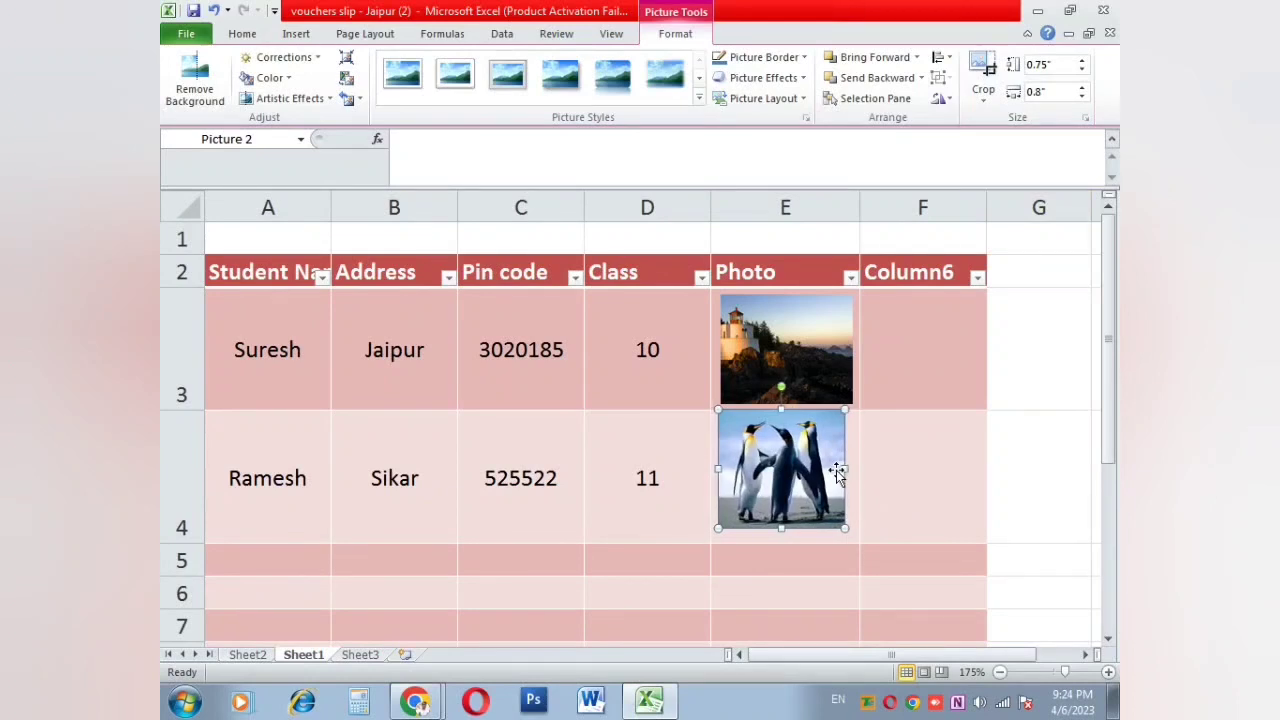
key(Right)
key(Right)
key(Down)
key(Down)
key(Down)
key(Down)
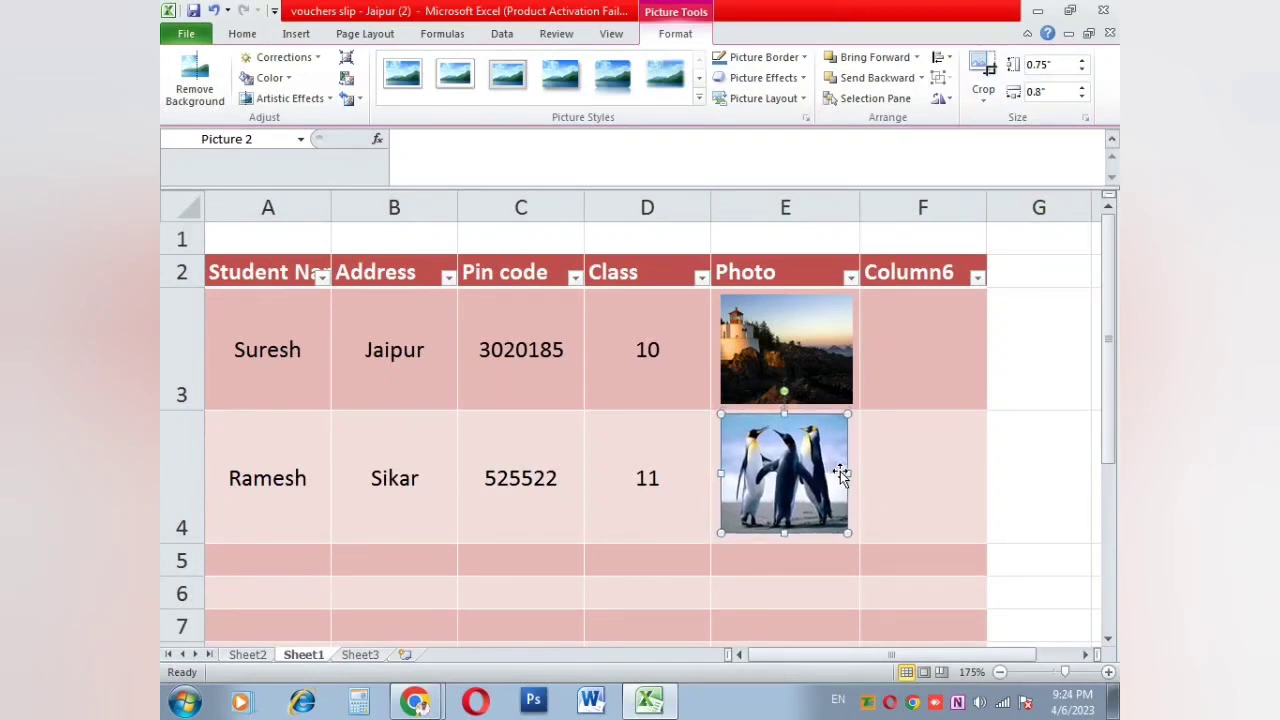
key(Down)
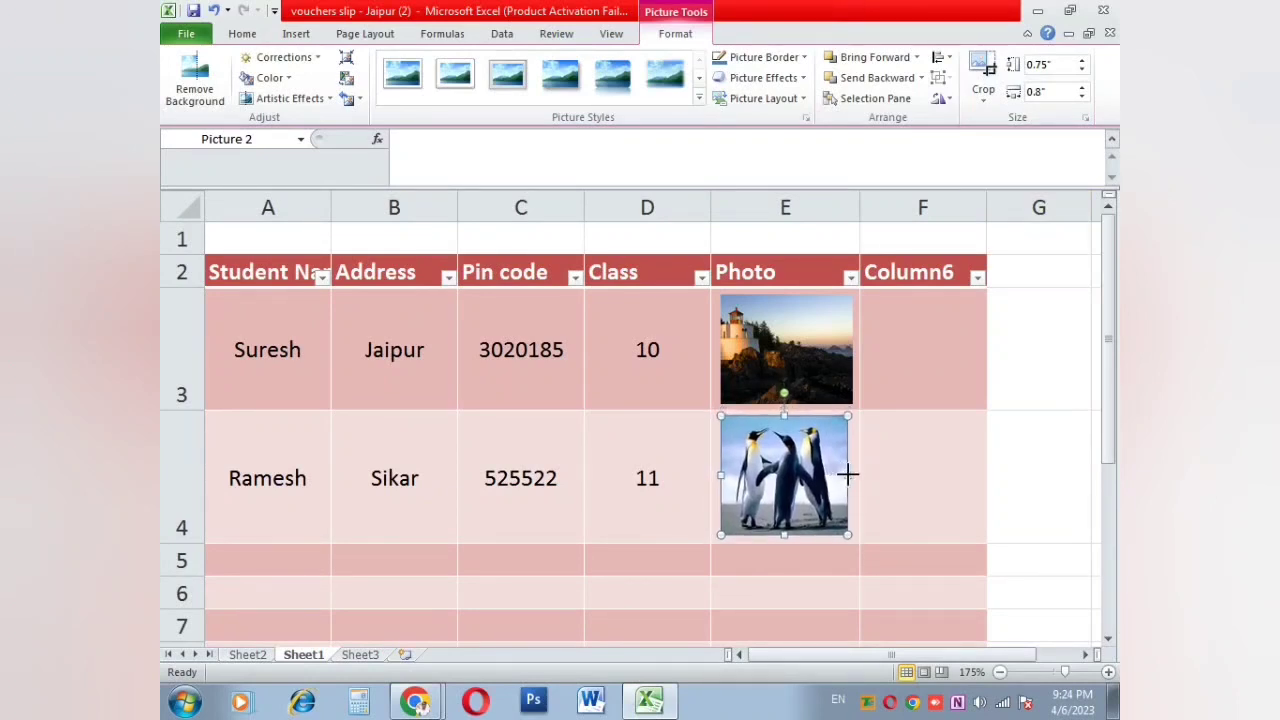
key(Right)
key(Right)
key(Right)
key(Down)
key(Down)
key(Down)
click(884, 474)
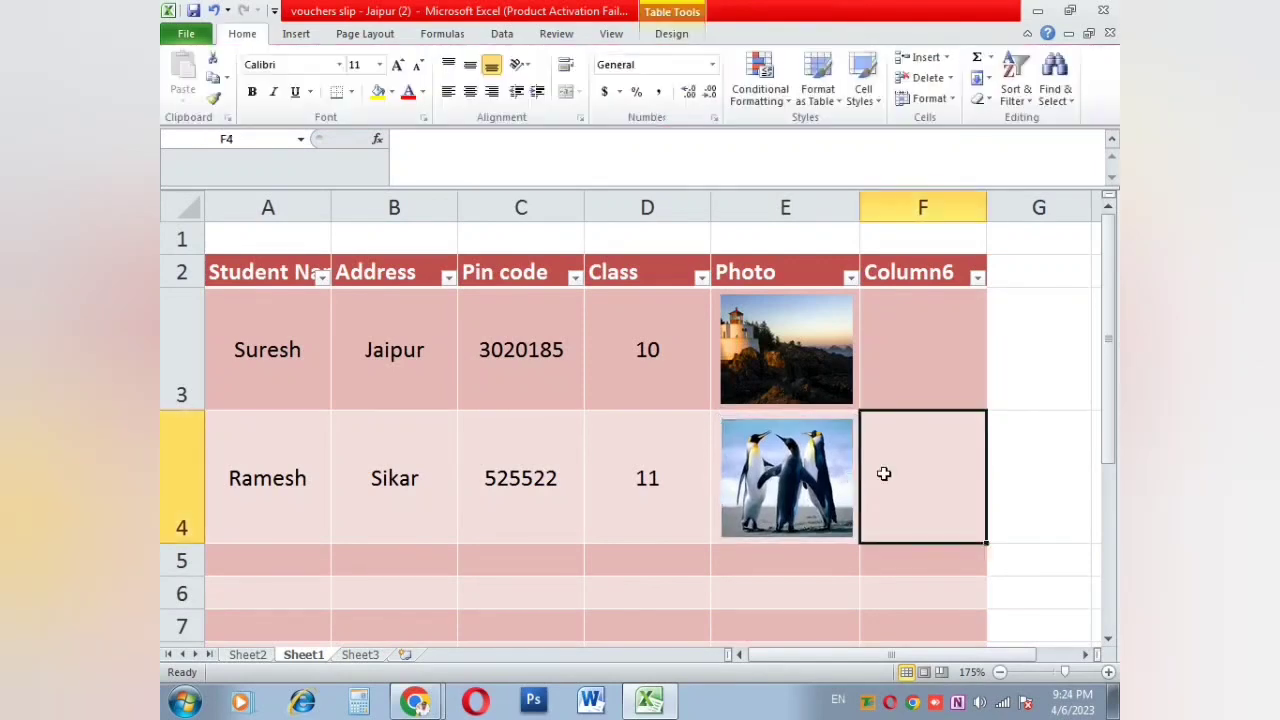
Step: Click through several table cells, ending on G3 just outside the table
click(678, 453)
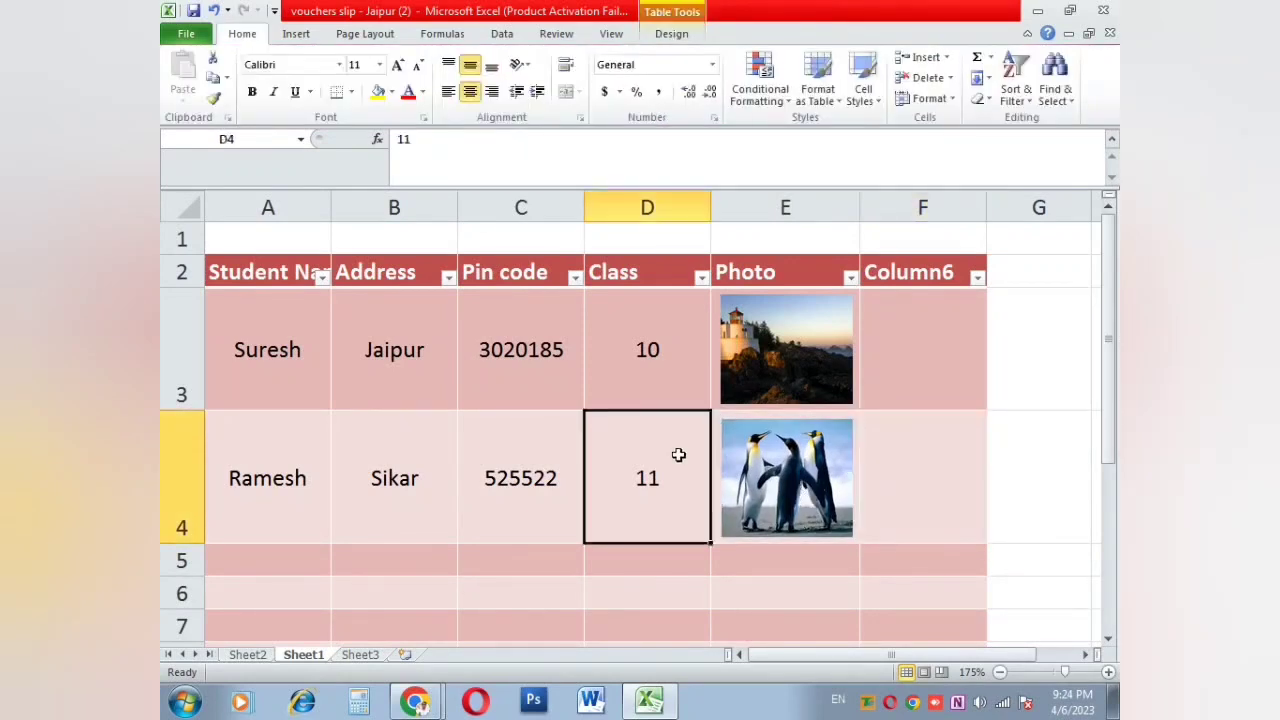
click(480, 349)
click(392, 345)
click(452, 462)
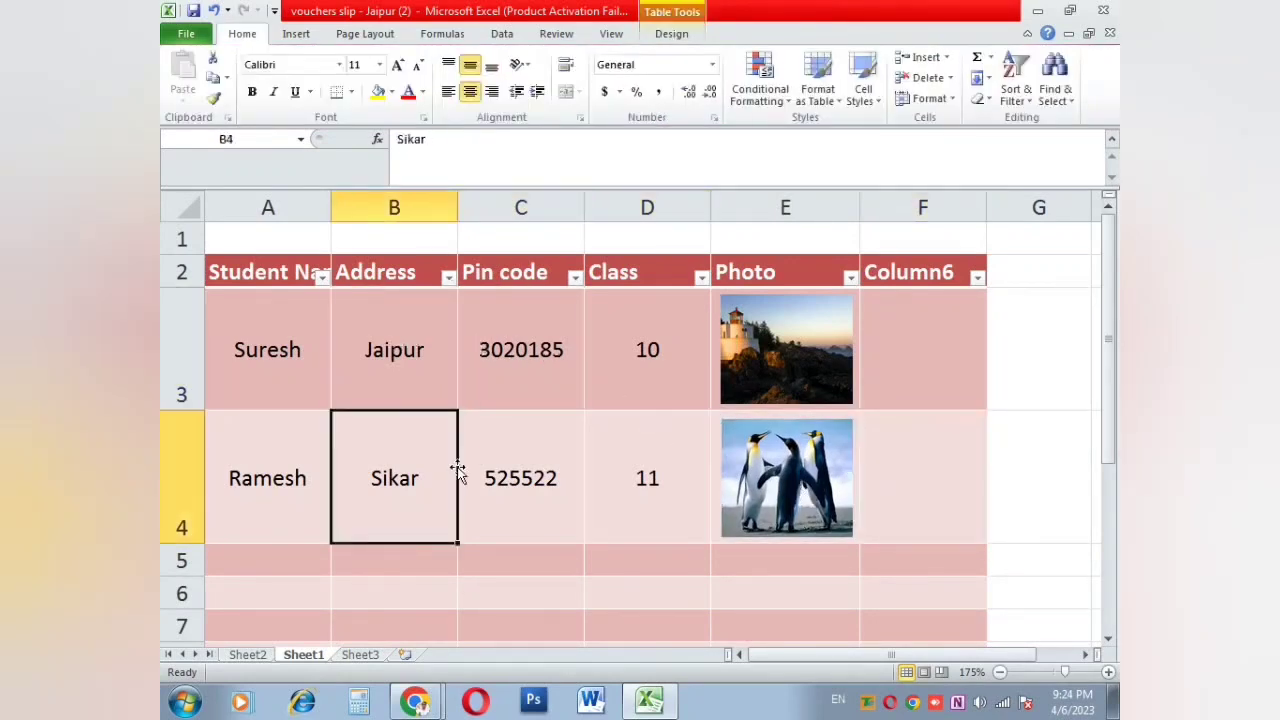
click(518, 464)
click(633, 392)
click(645, 445)
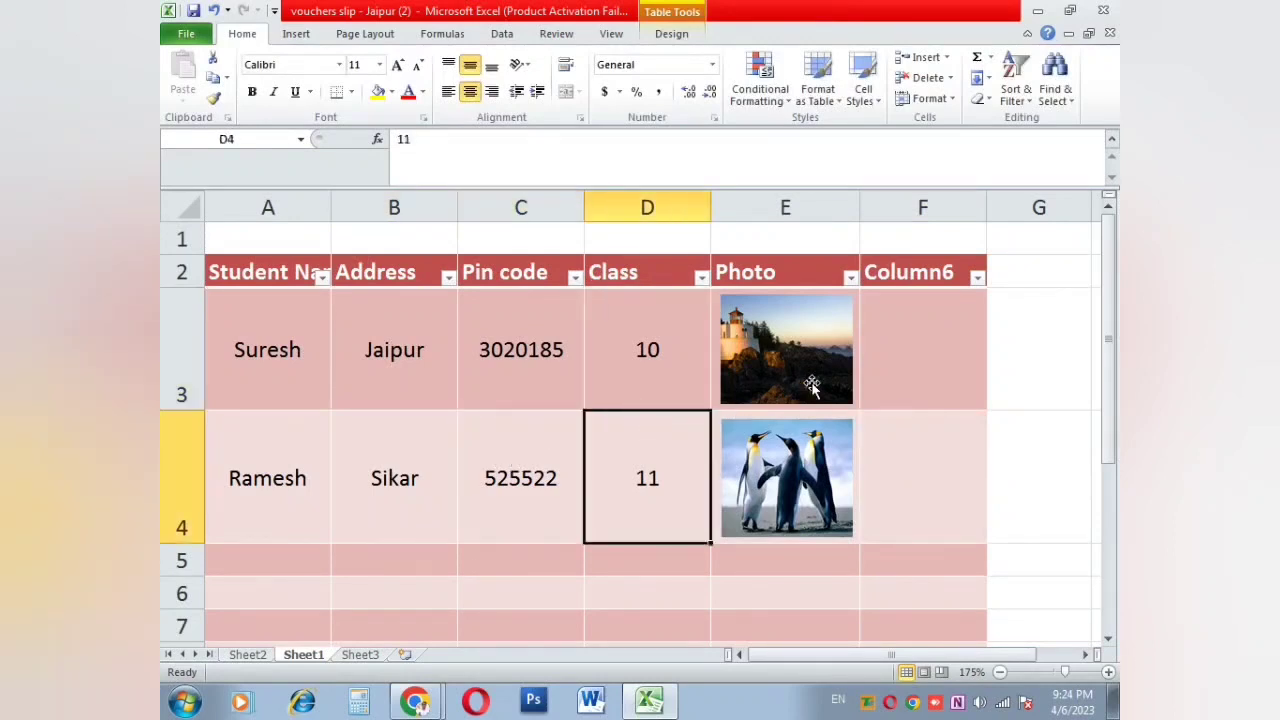
click(947, 352)
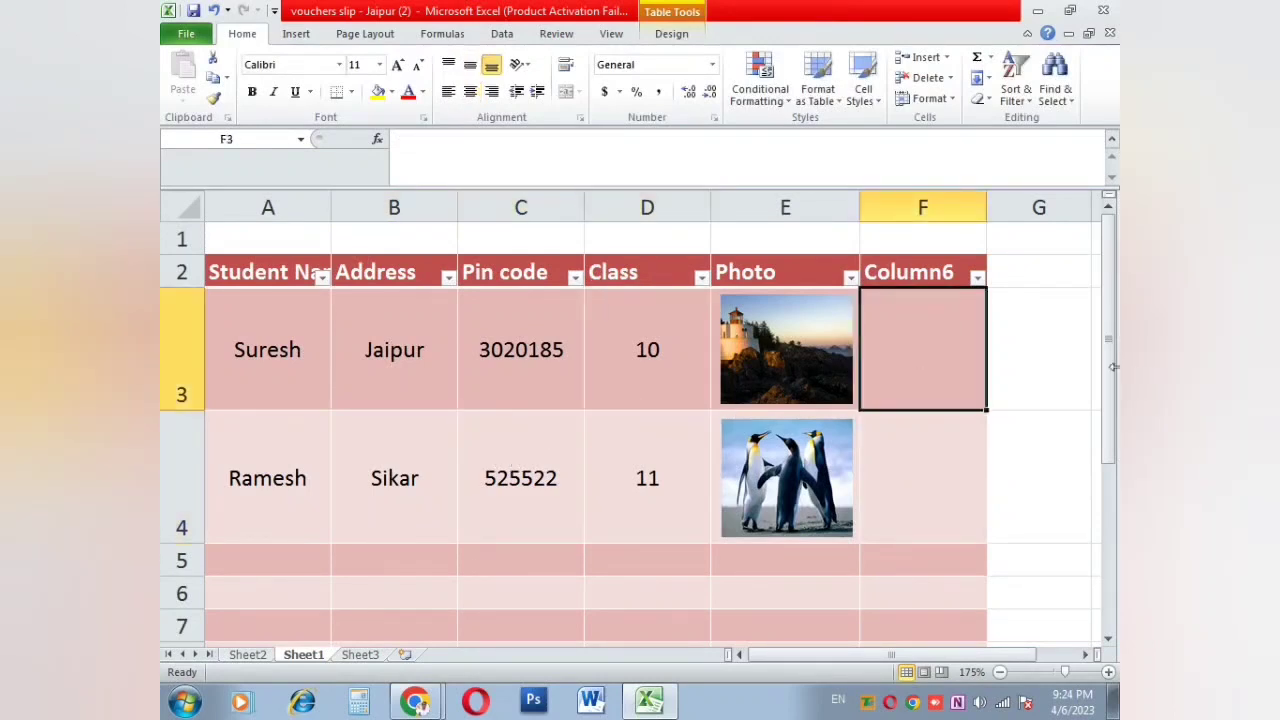
click(1077, 351)
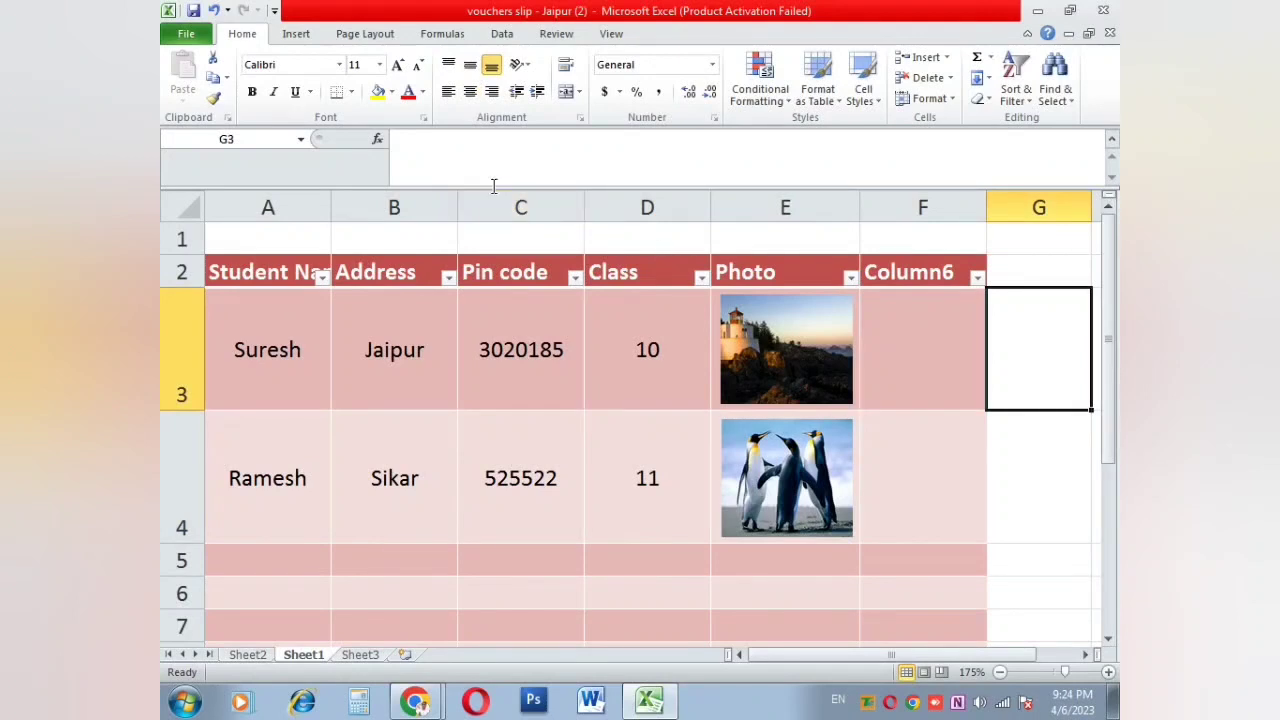
click(298, 34)
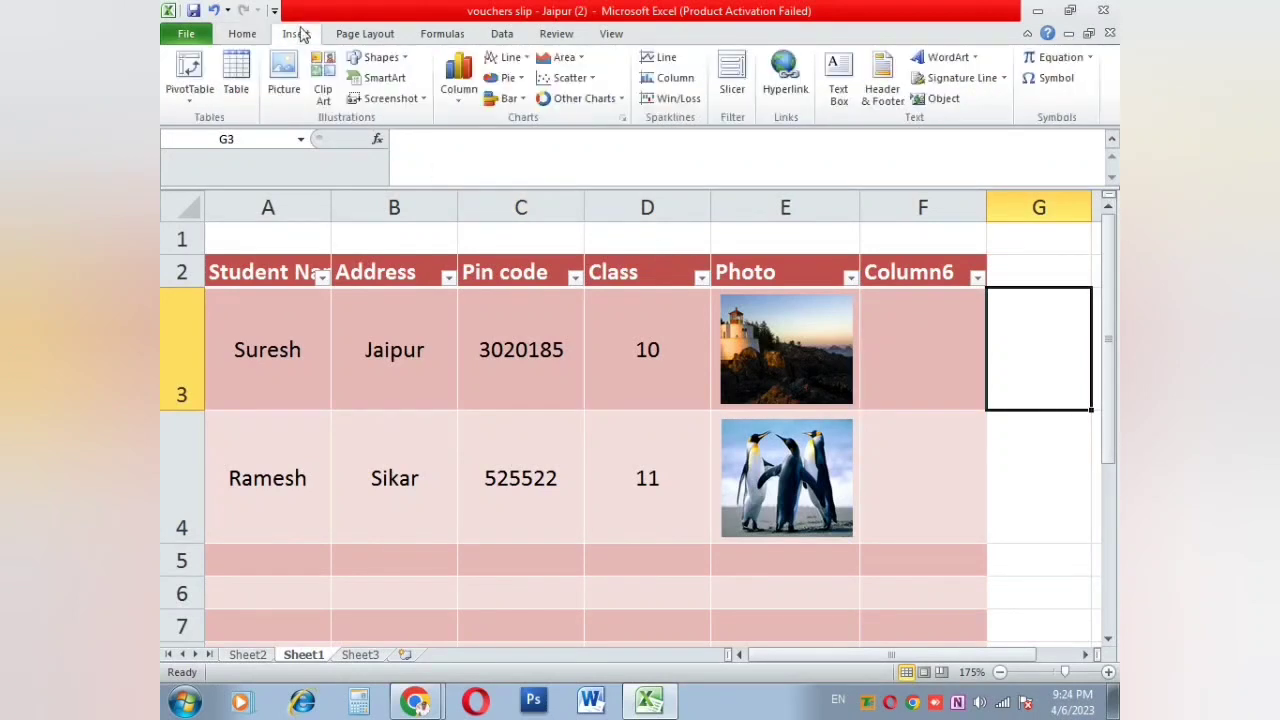
Step: Search clip art for 'four' and insert the red 4 numeral
click(322, 100)
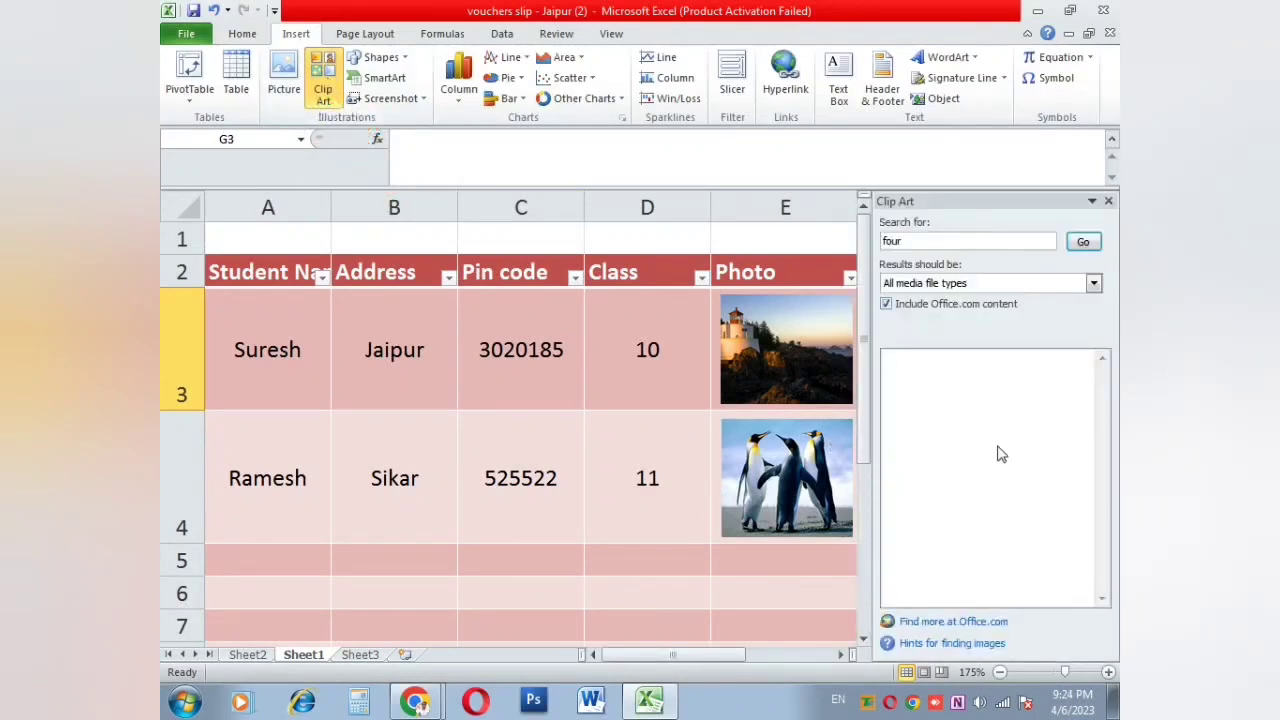
click(1079, 246)
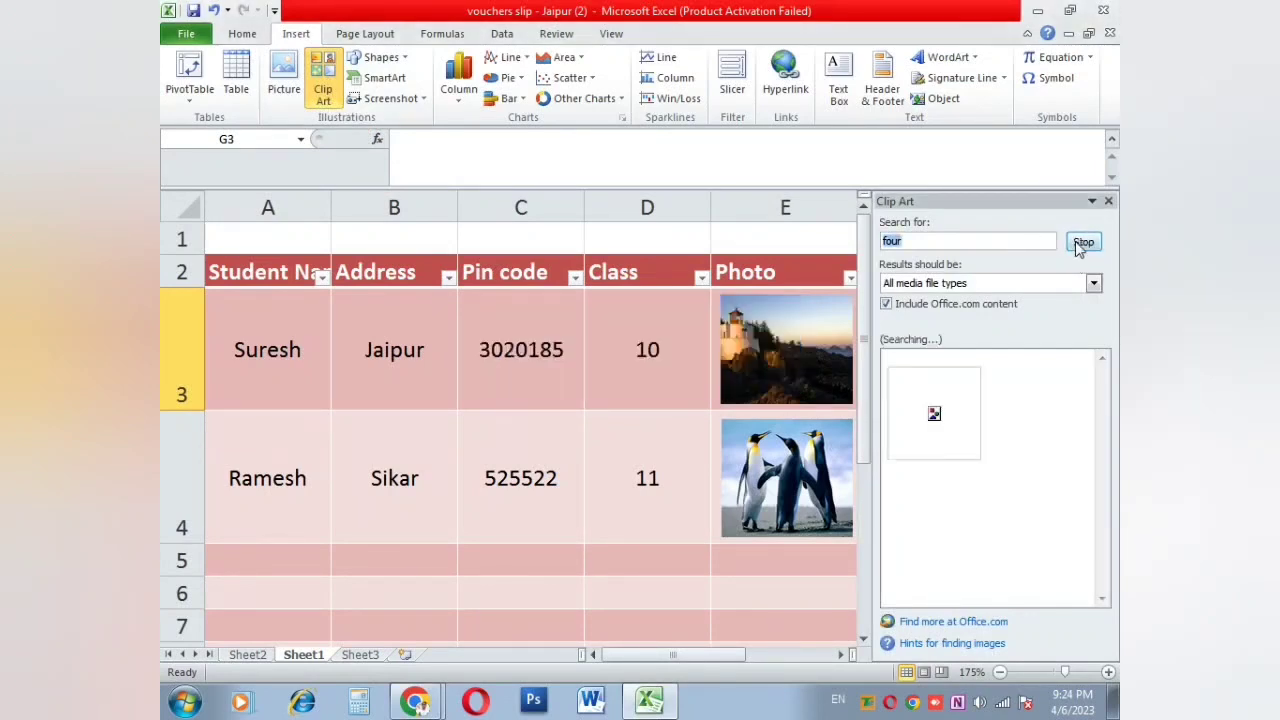
click(919, 424)
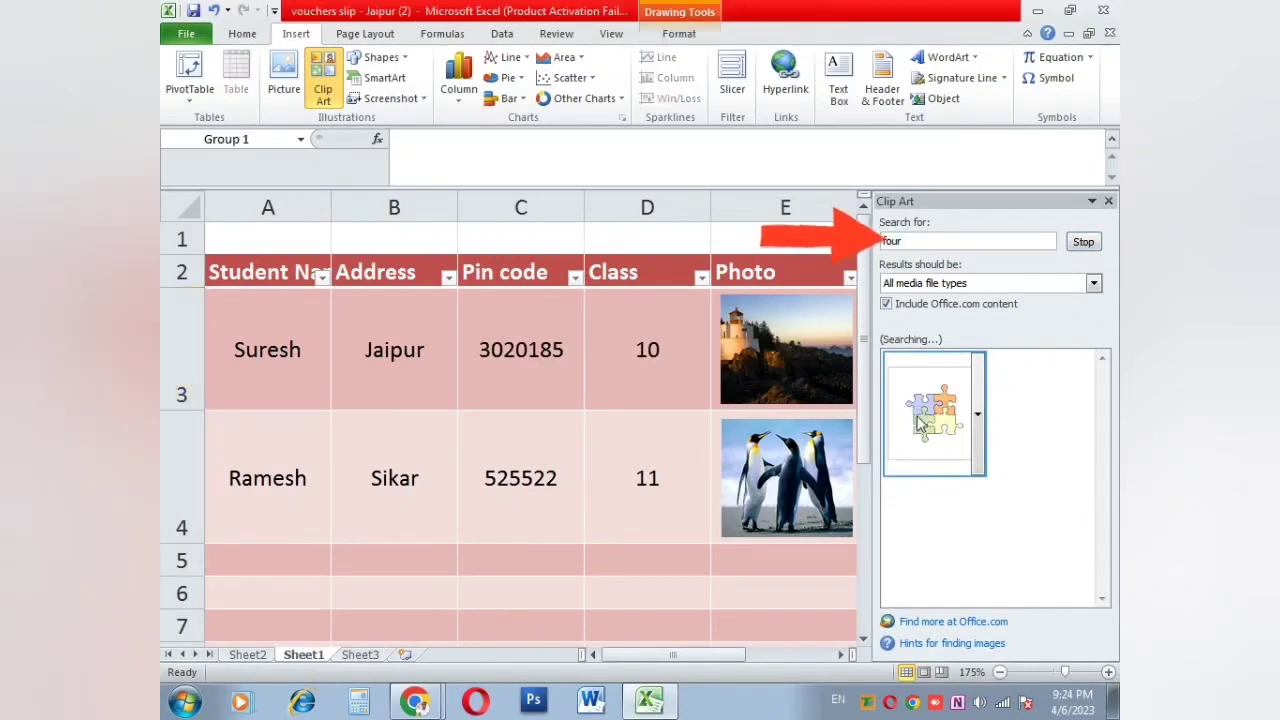
click(979, 420)
click(955, 254)
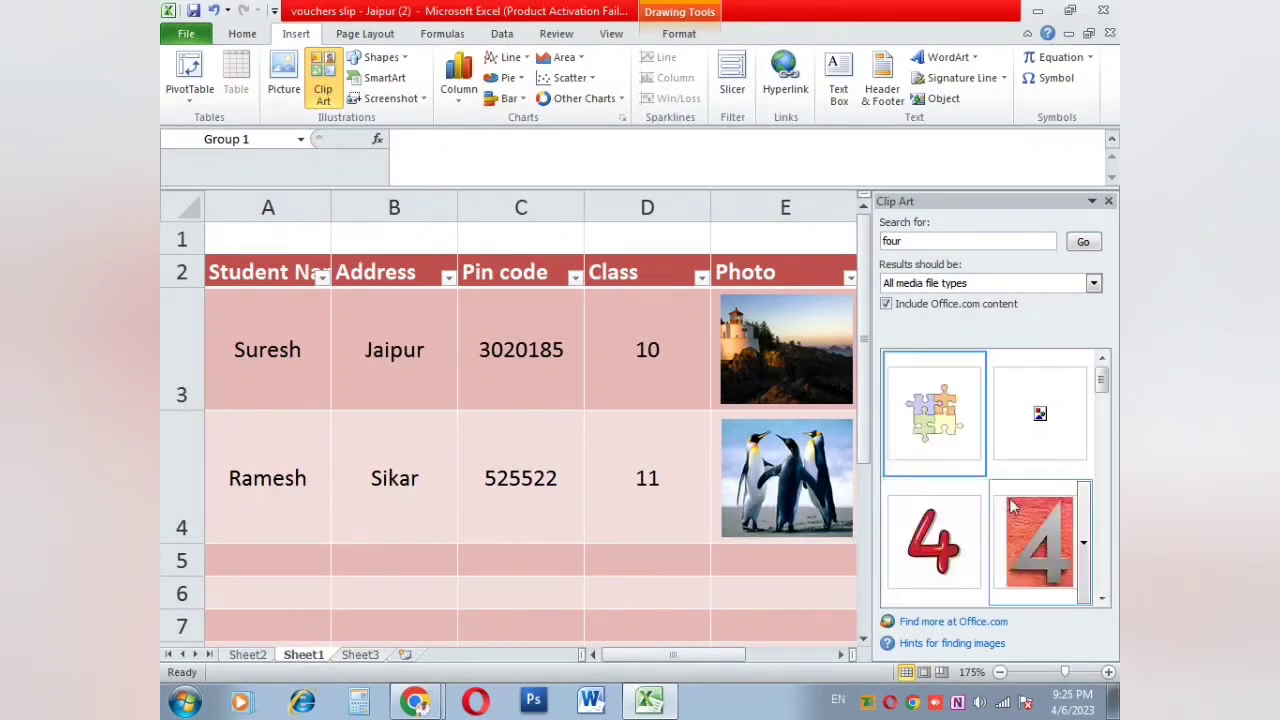
click(918, 530)
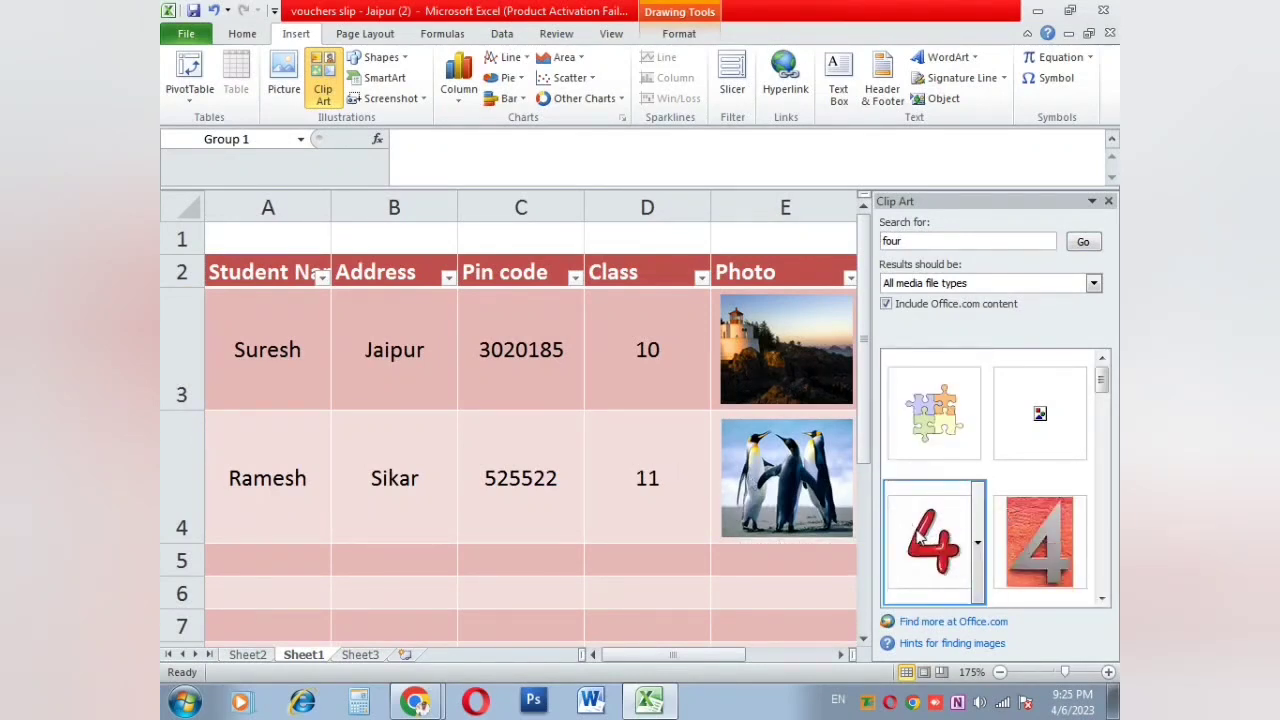
click(608, 462)
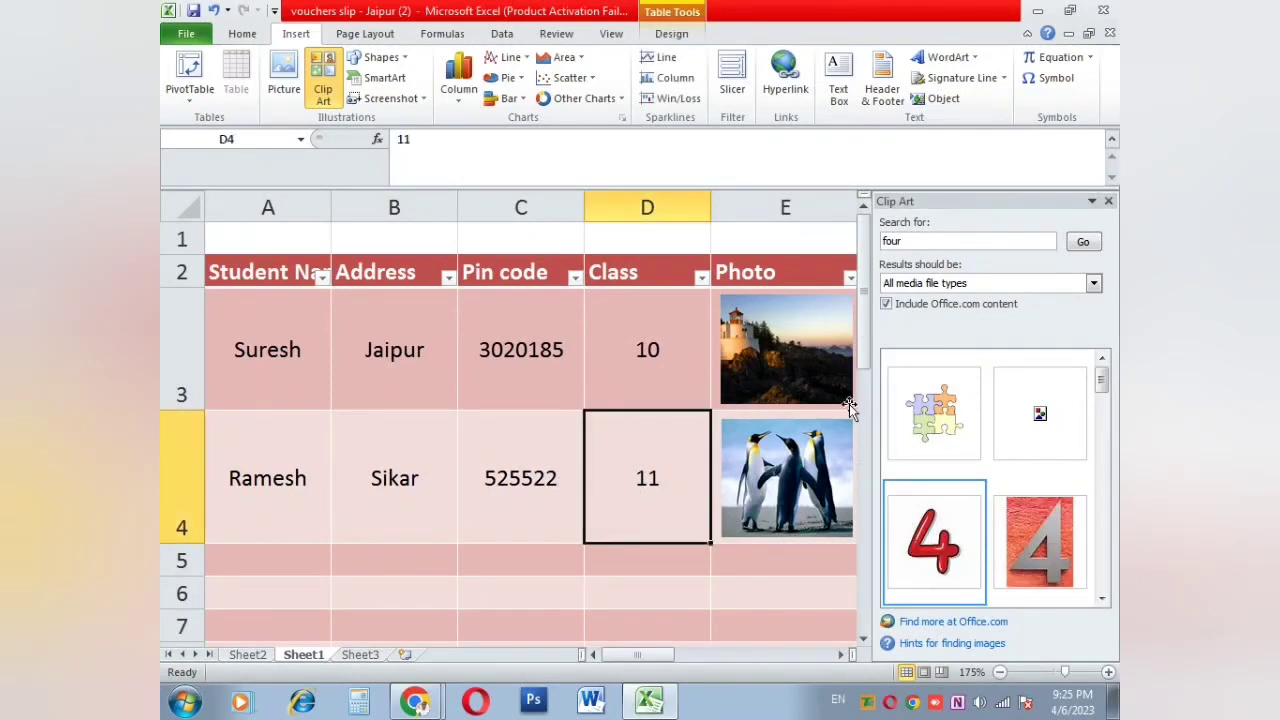
click(955, 548)
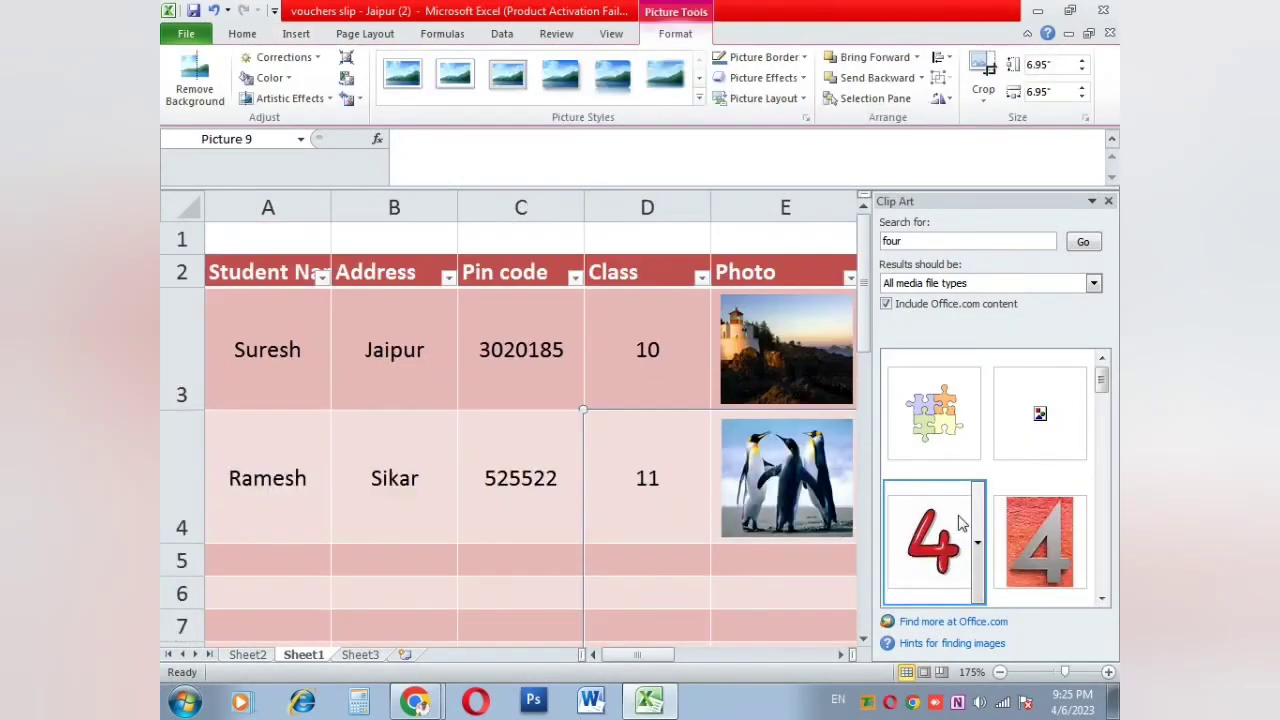
click(1108, 201)
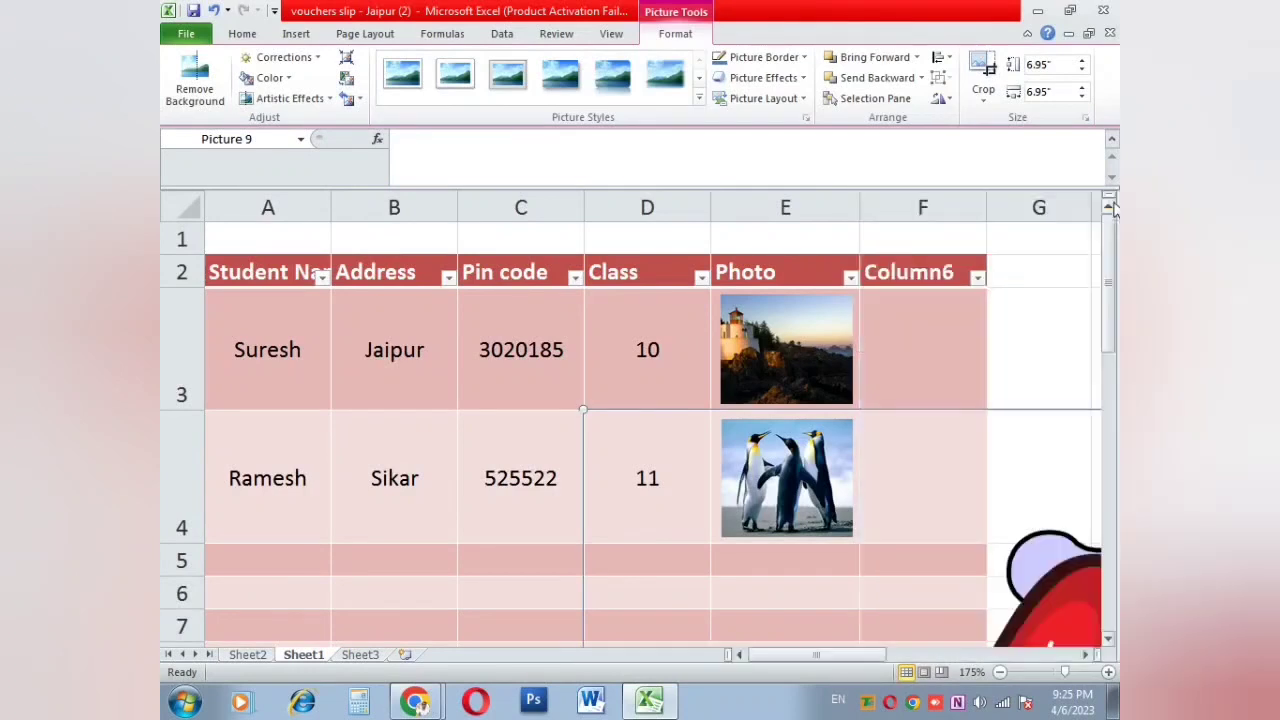
Step: Drag the red 4 picture up and left over the student table
drag(1057, 600, 585, 372)
drag(663, 486, 698, 394)
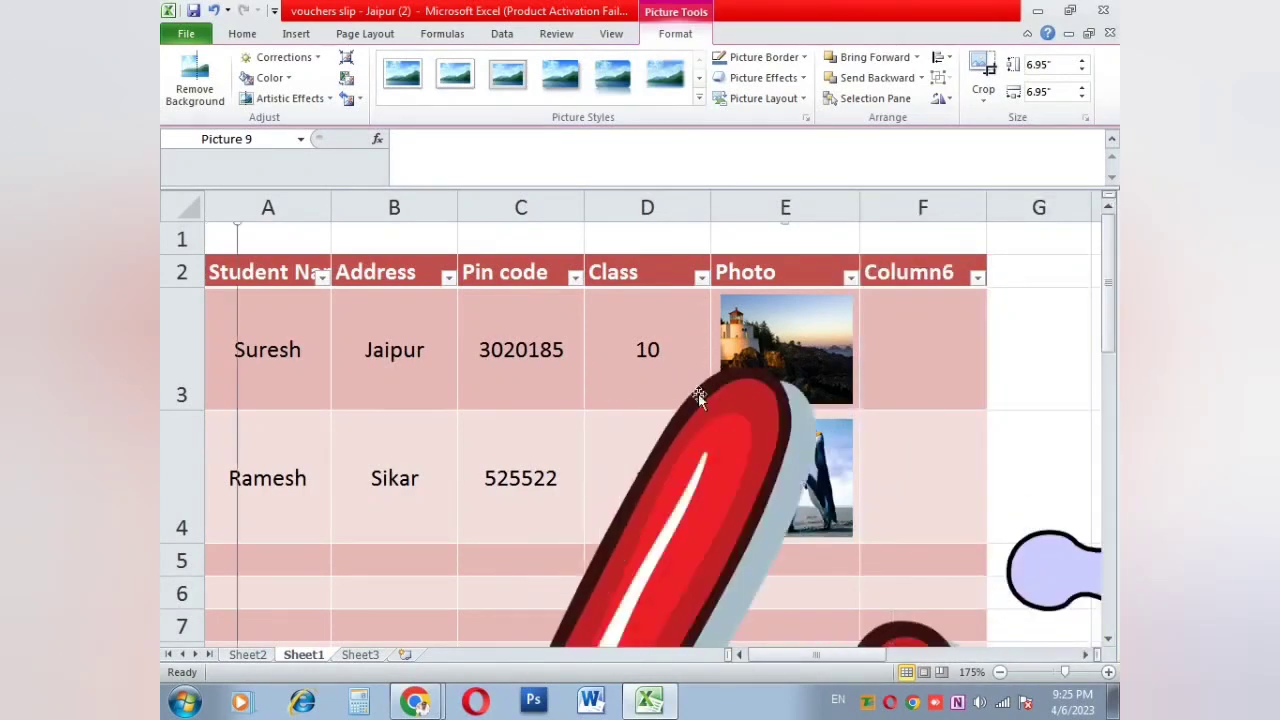
click(1071, 65)
Step: Set the red 4 to 1-inch height, move it toward the Class column, and clear the 10 from D3
text(1)
key(Return)
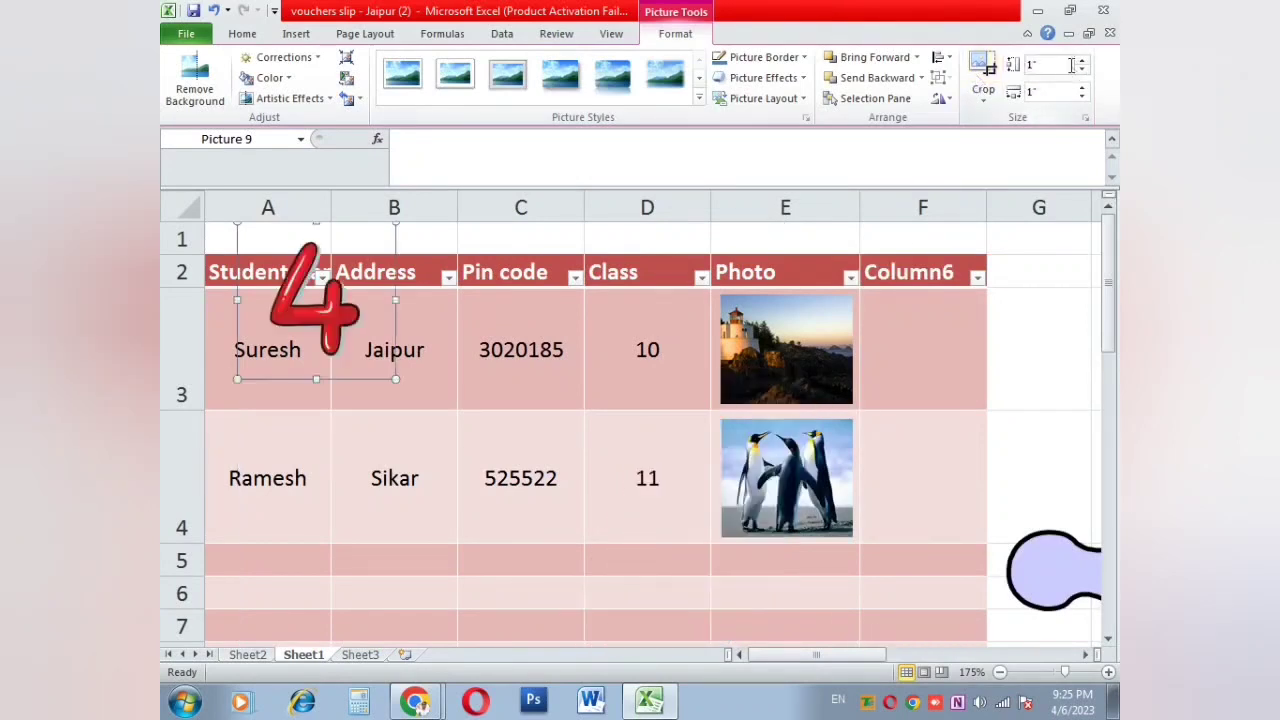
drag(322, 276, 544, 398)
click(668, 360)
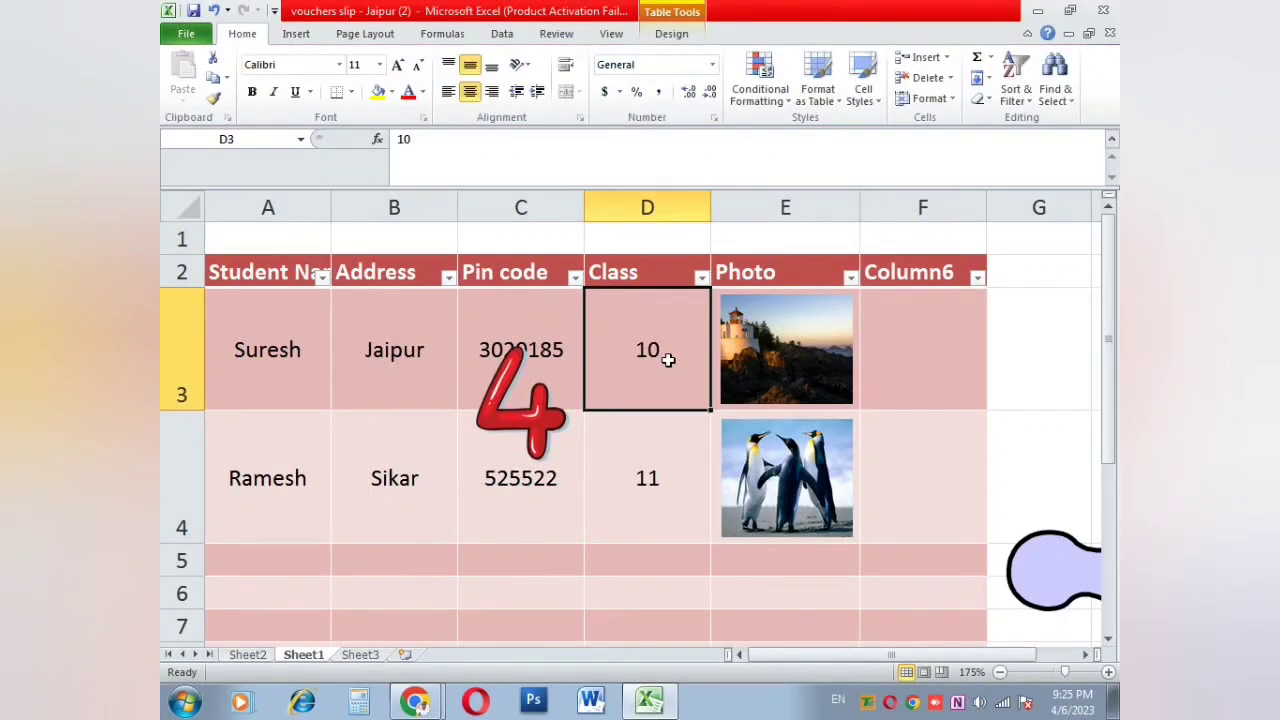
key(Delete)
Step: Move the red 4 over cell D3 and shrink it to fit
click(501, 409)
drag(575, 403, 647, 359)
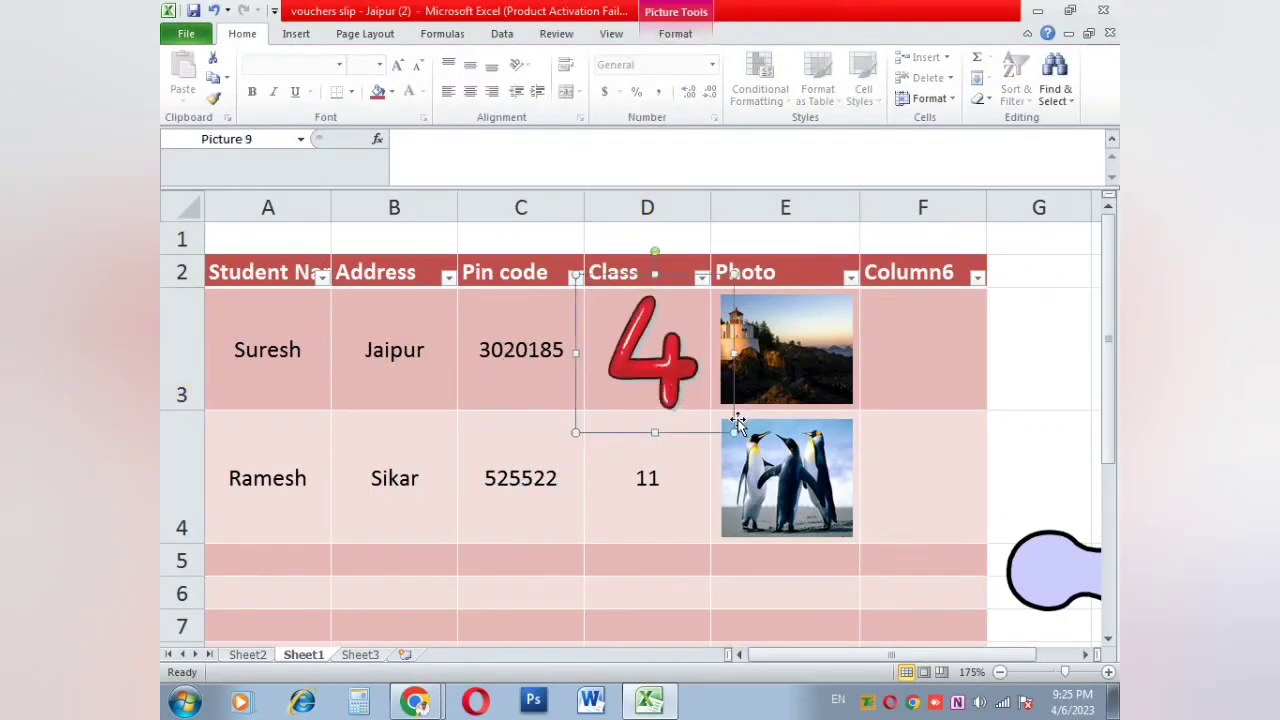
drag(734, 433, 678, 395)
drag(678, 394, 688, 397)
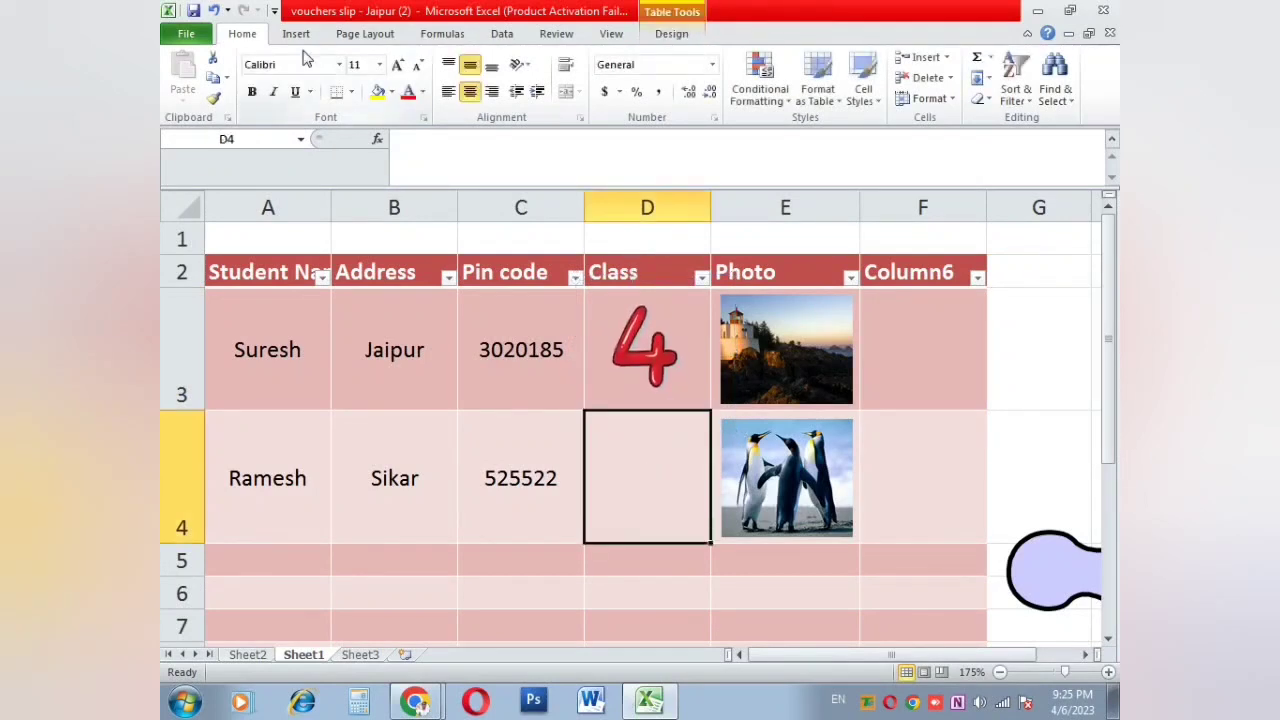
click(295, 33)
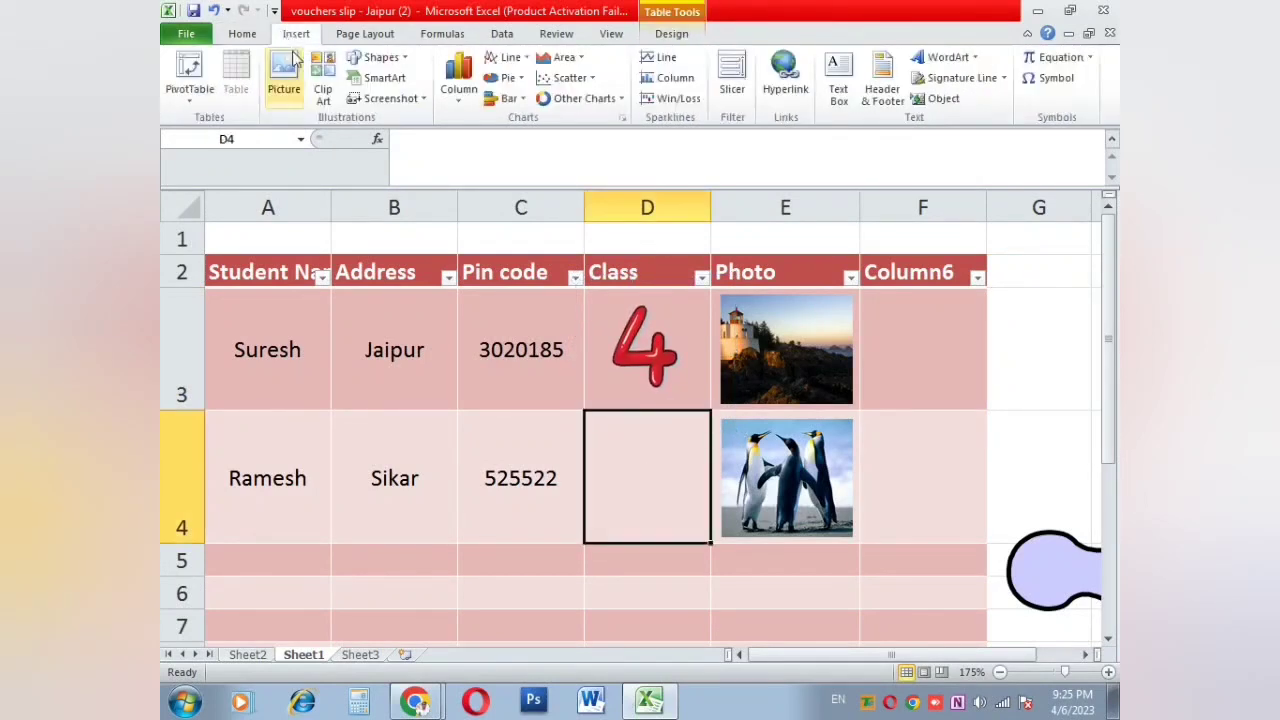
Step: Search clip art for 'ten' and insert the purple 10 numeral
click(325, 90)
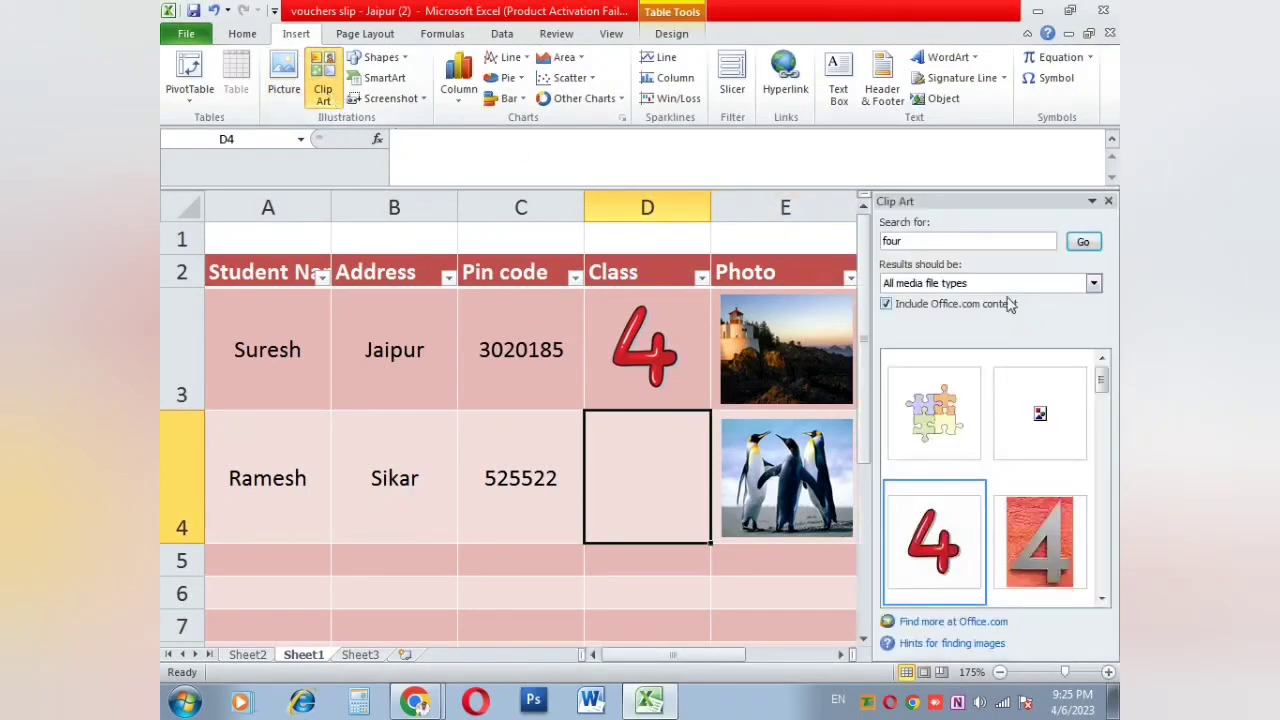
click(898, 242)
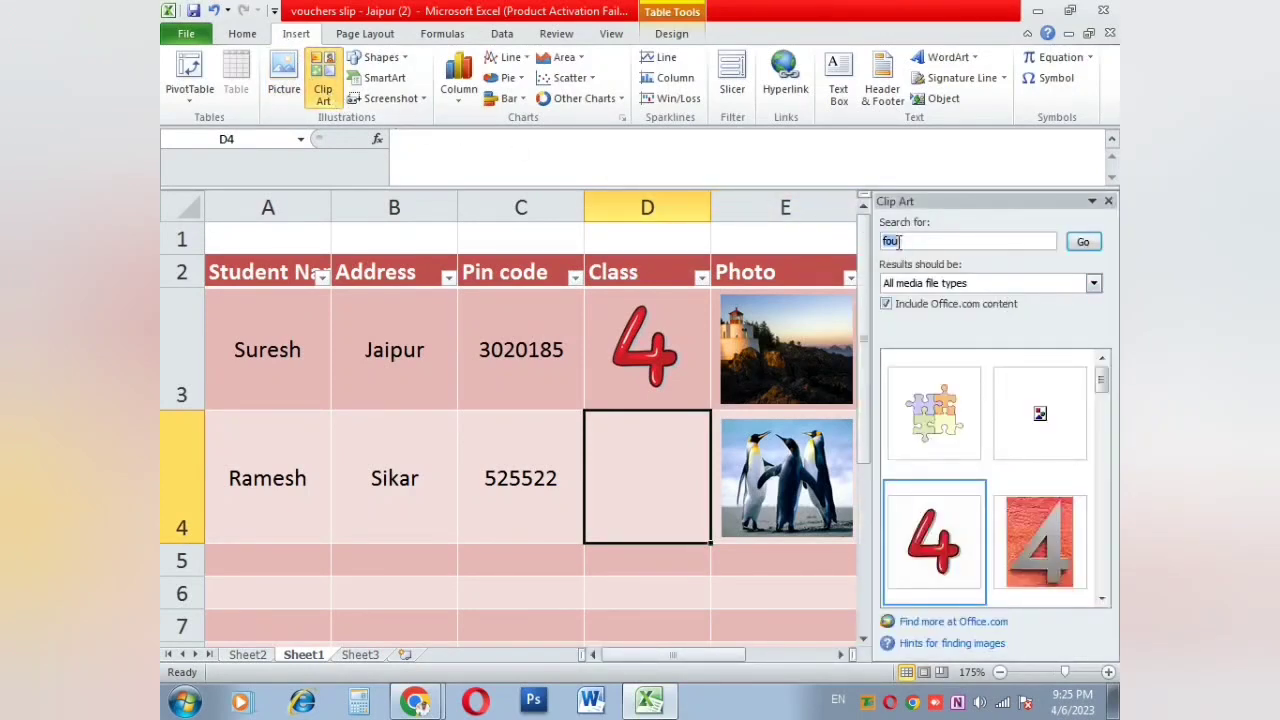
text(ten)
key(Return)
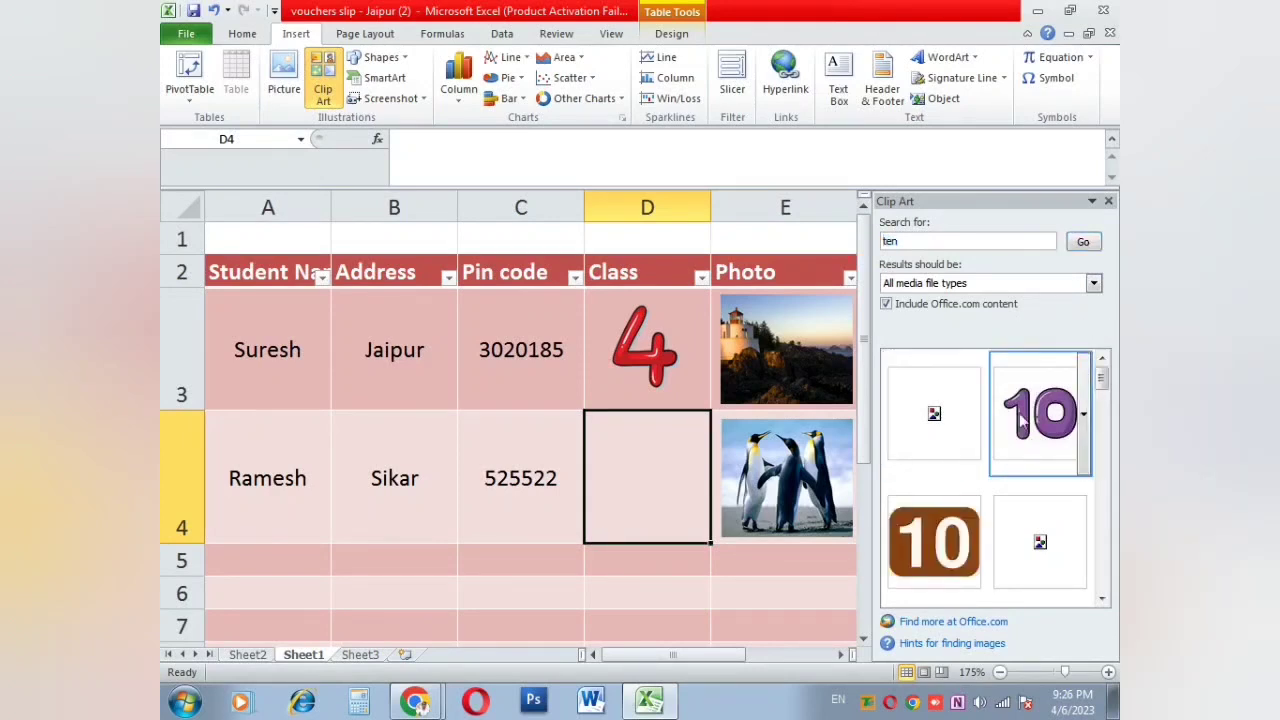
click(1108, 204)
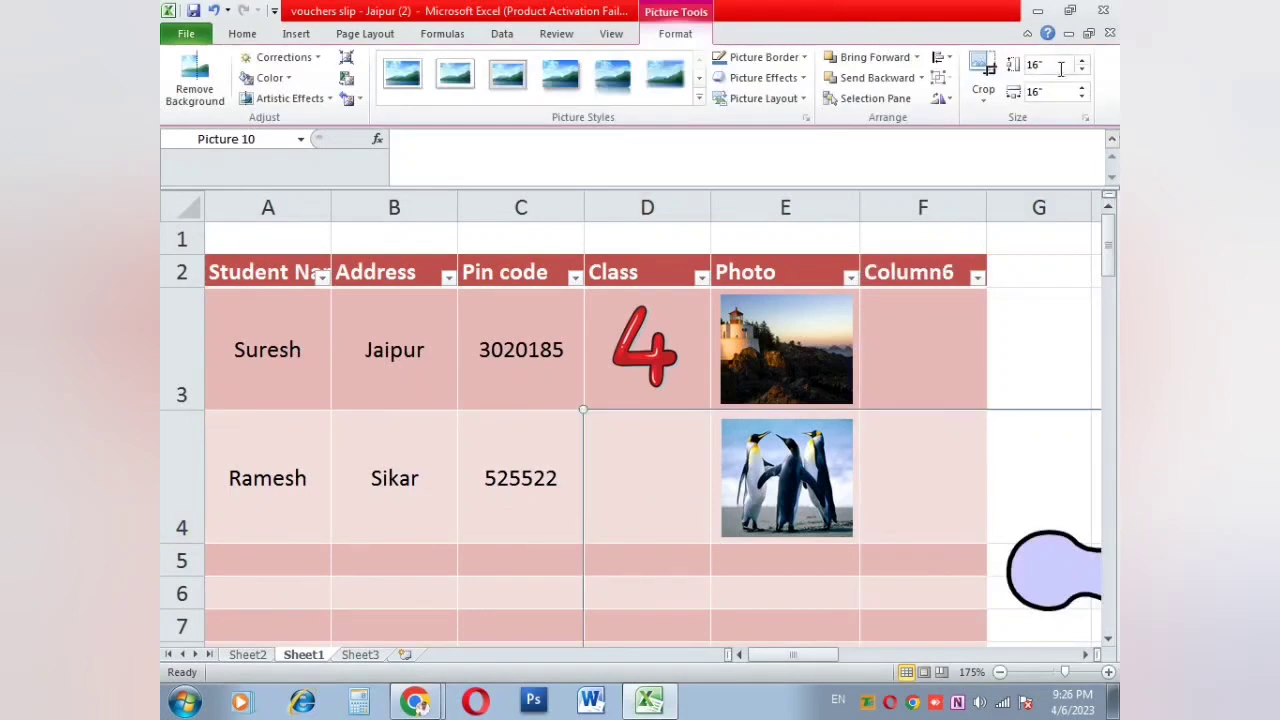
Step: Set the purple 10 to 1-inch height, shrink it, and nudge it into cell D4
click(1057, 65)
text(1)
key(Return)
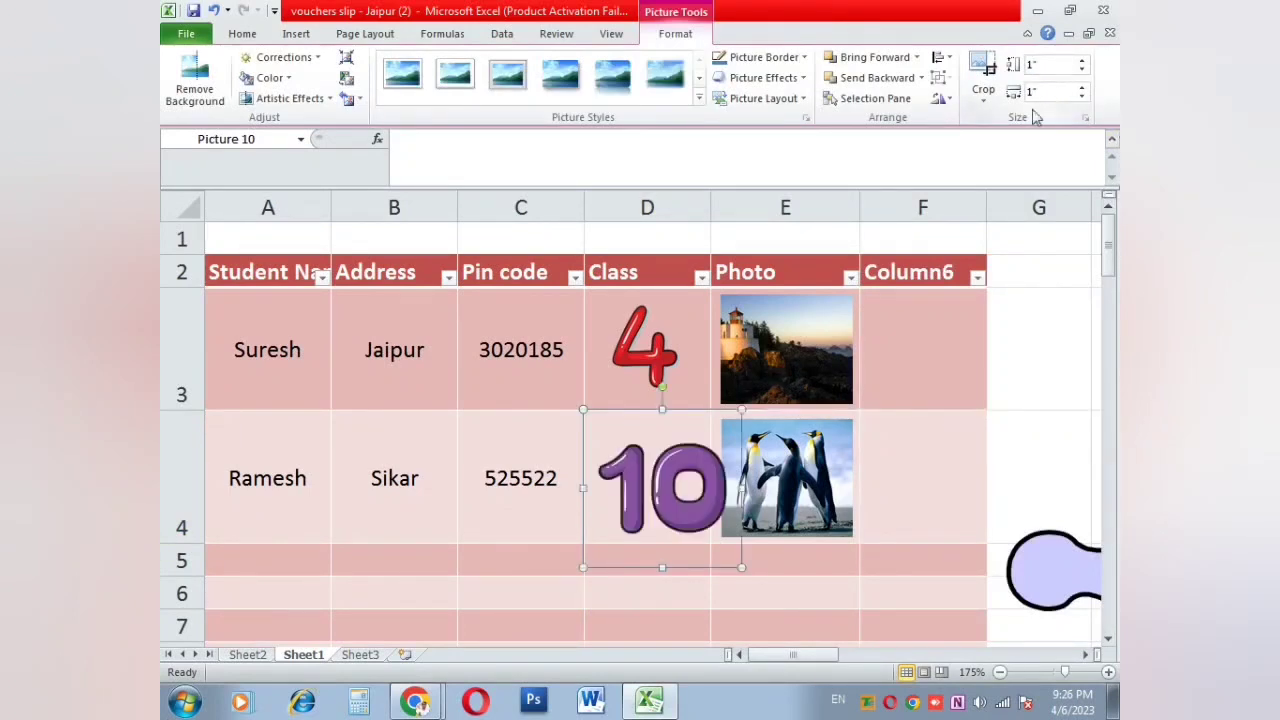
drag(745, 567, 709, 533)
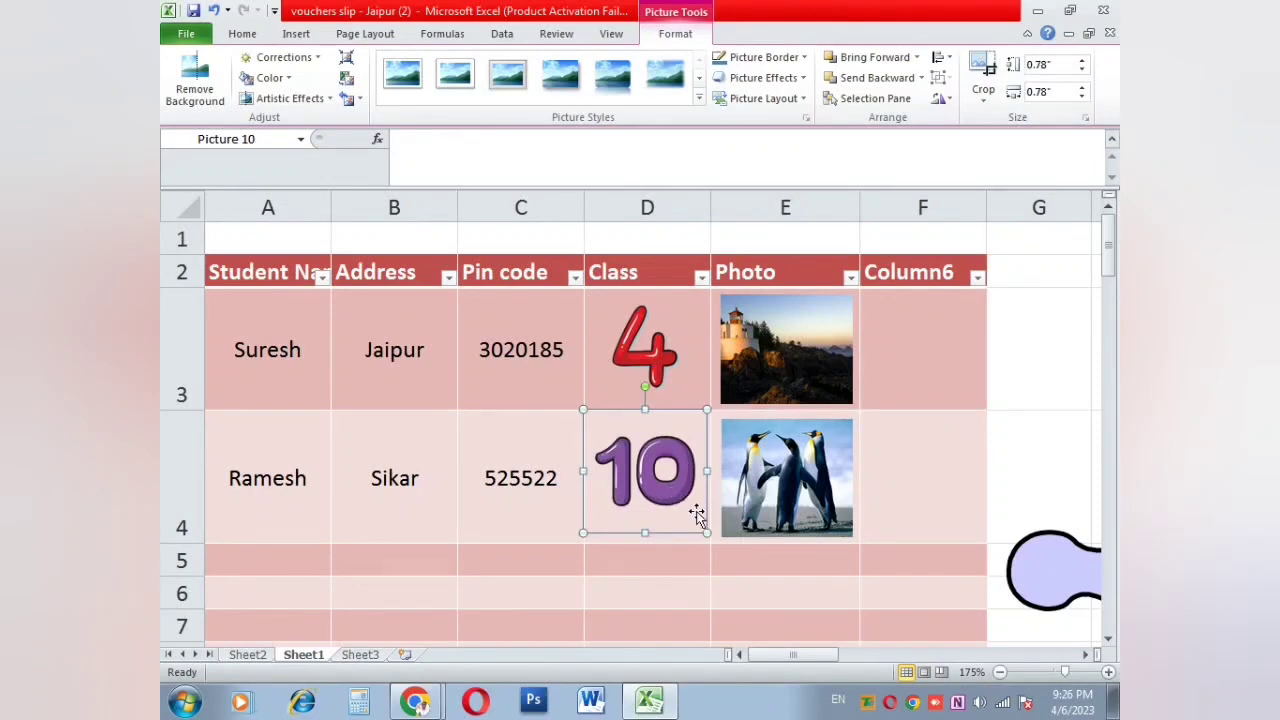
key(Down)
key(Down)
key(Down)
key(Down)
key(Right)
key(Right)
key(Right)
key(Right)
key(Down)
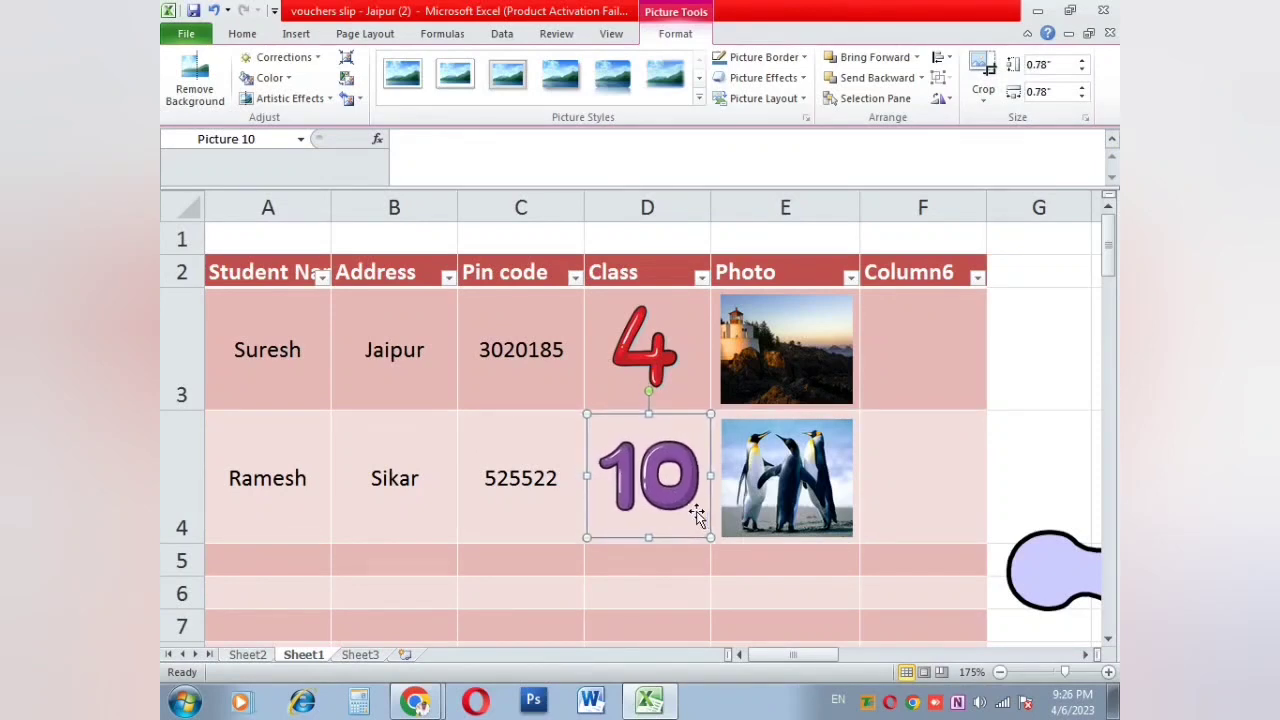
click(515, 472)
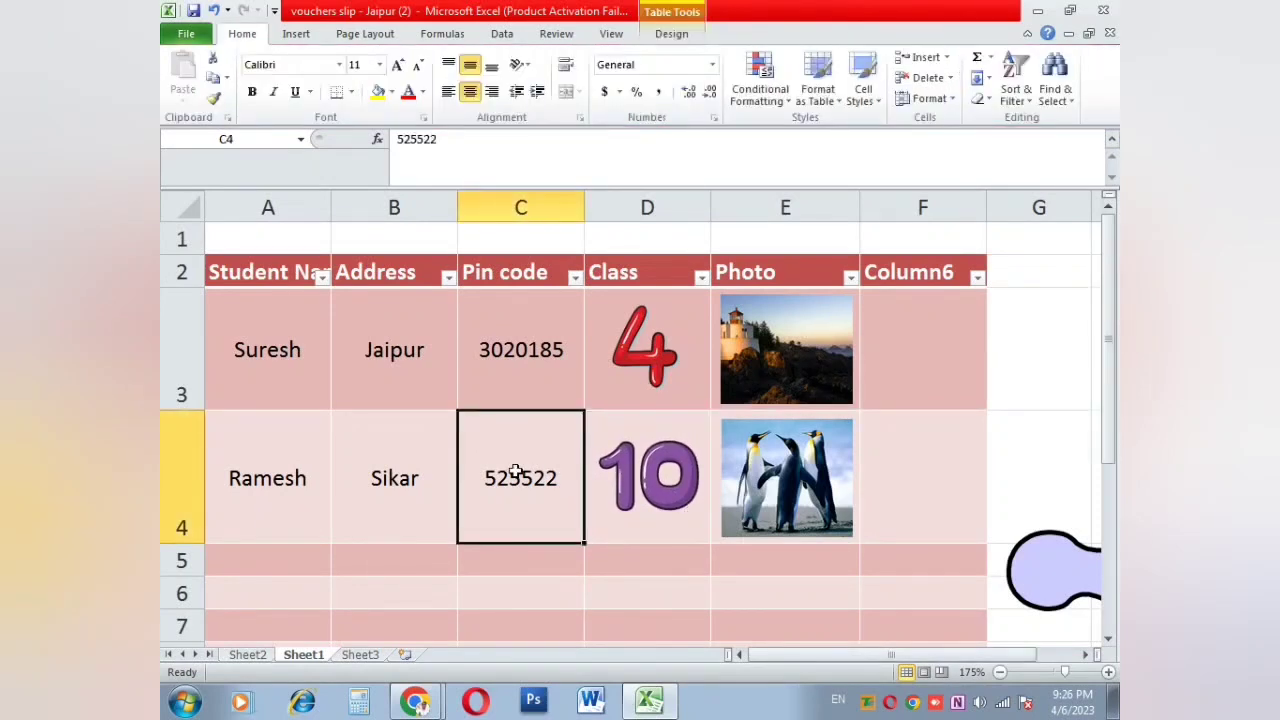
Step: Draw a plus shape in the Address column between Jaipur and Sikar
click(588, 580)
click(296, 36)
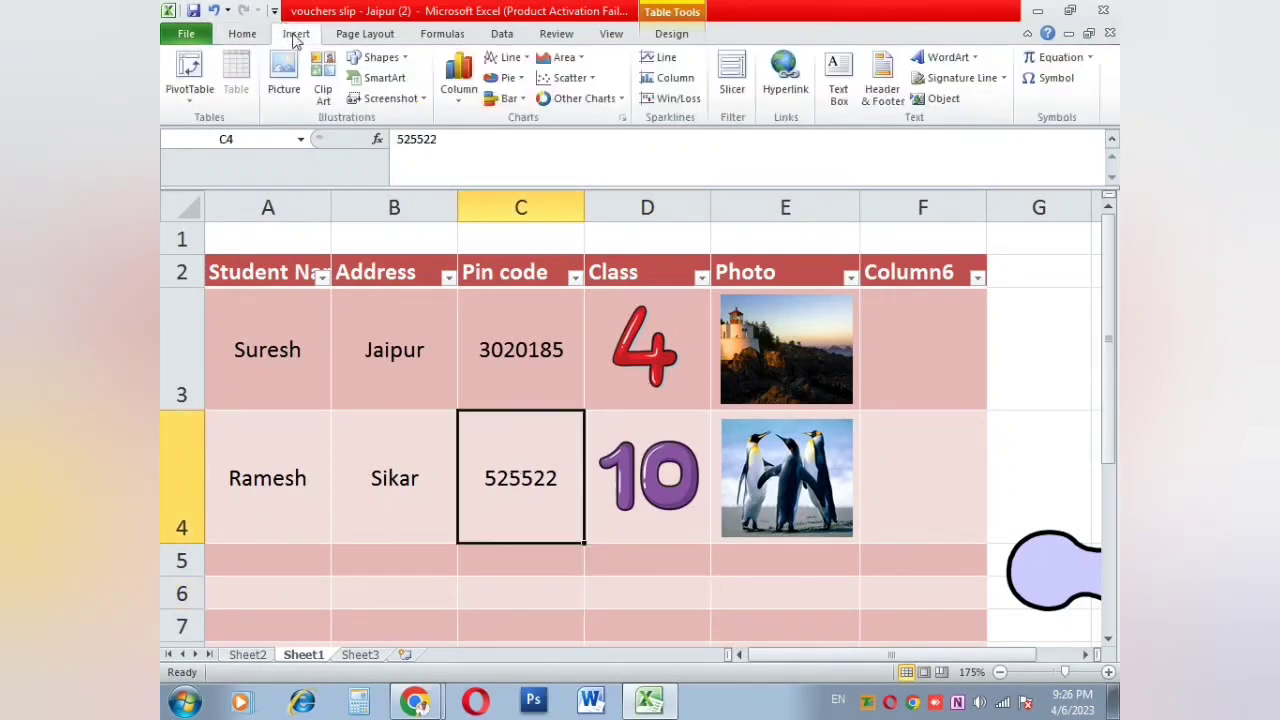
click(402, 60)
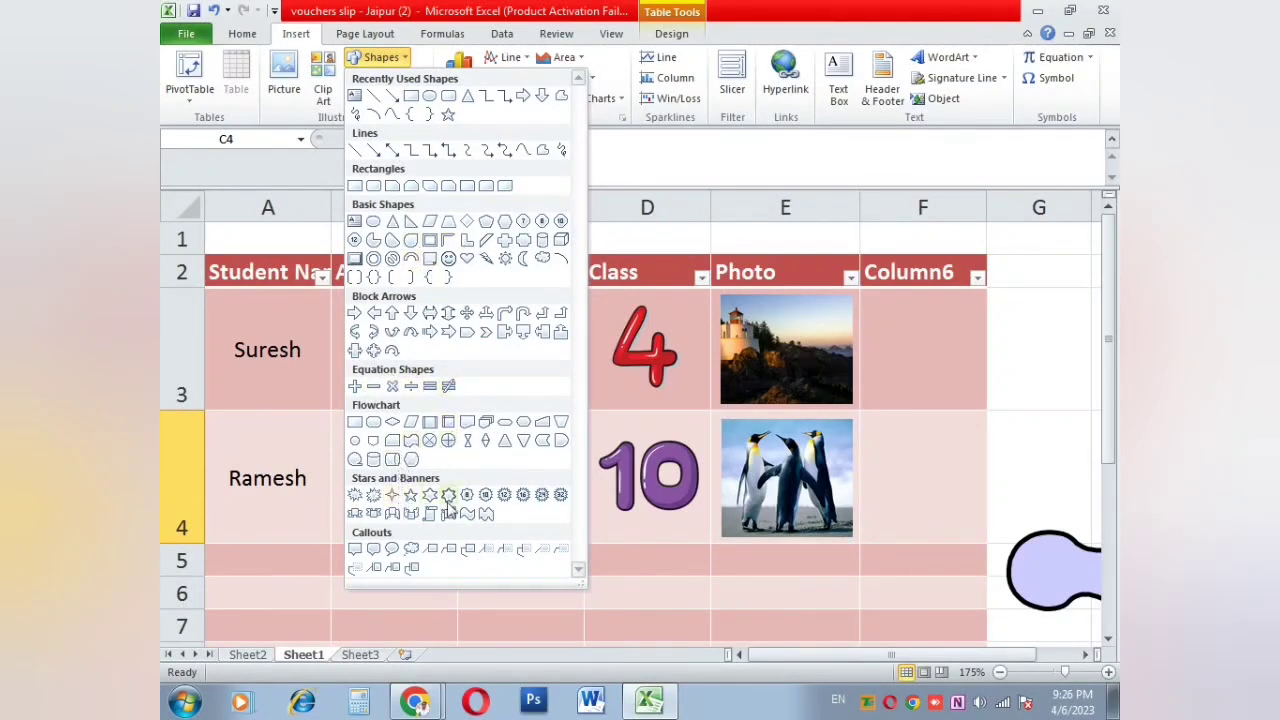
click(360, 387)
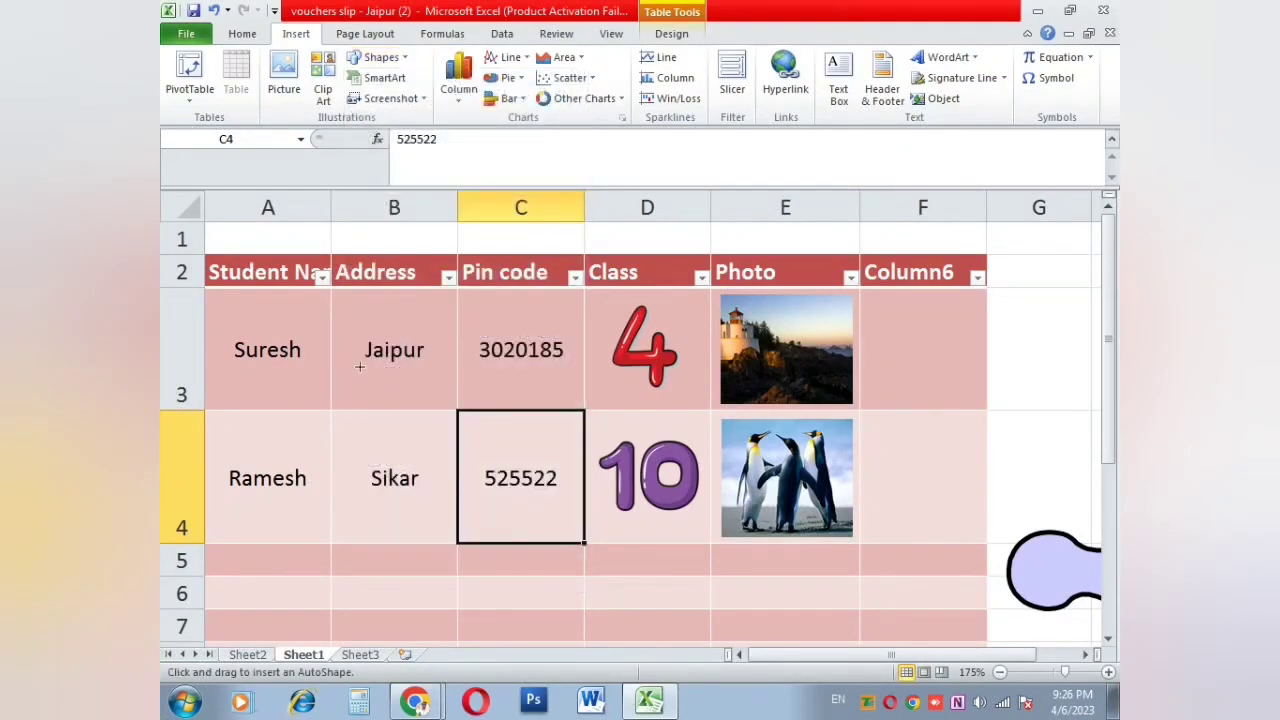
mouse_move(354, 368)
mouse_down()
mouse_move(420, 414)
mouse_move(443, 455)
mouse_up()
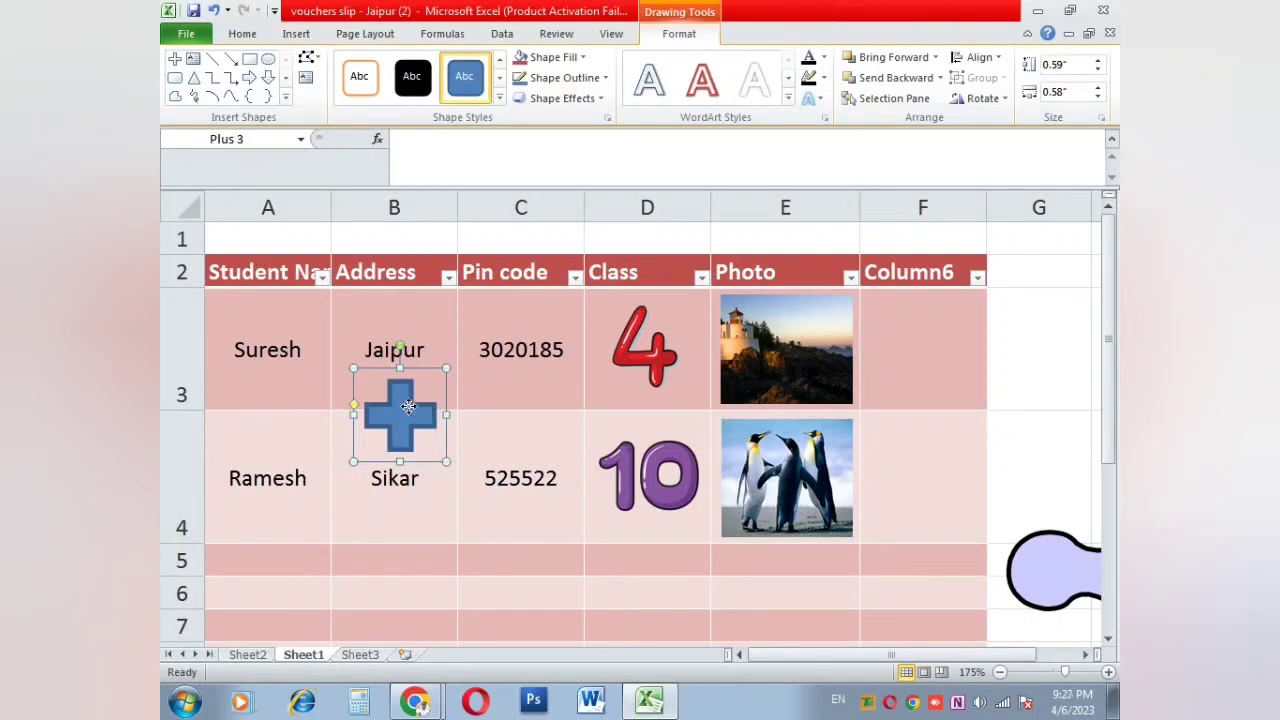
right_click(410, 409)
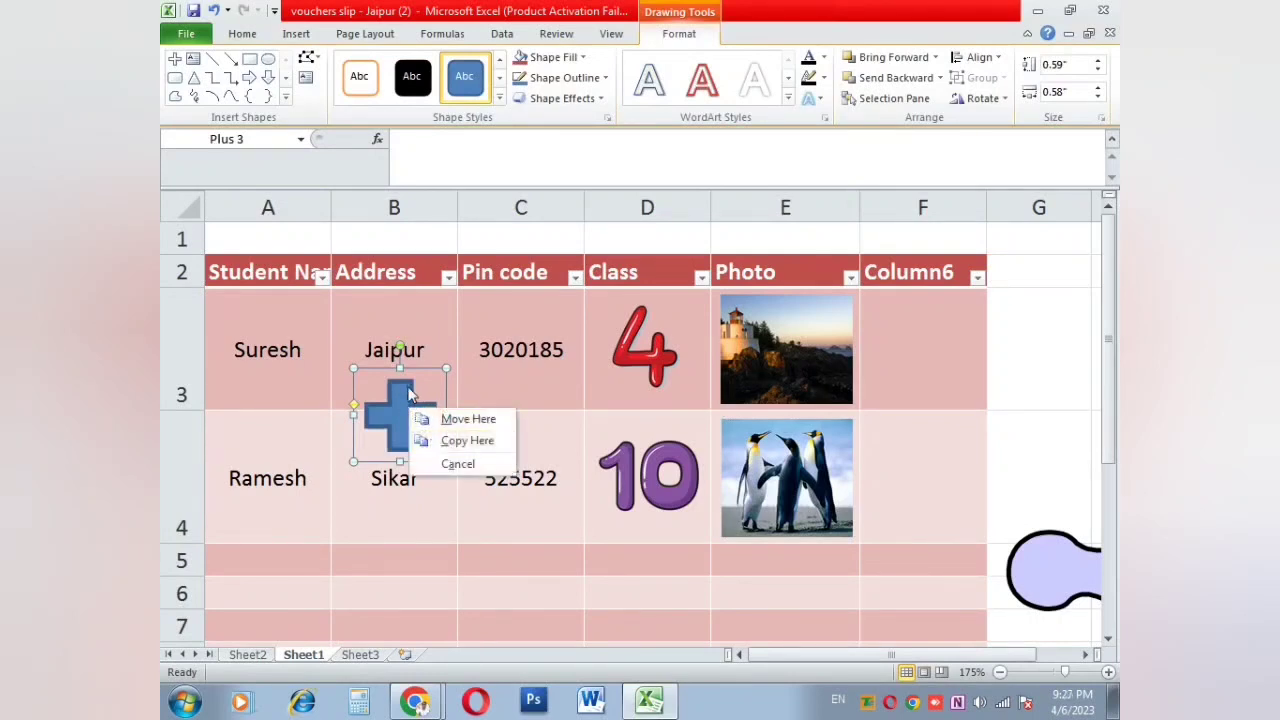
click(410, 389)
Step: Apply the black shape style and fill the plus shape with red
click(405, 84)
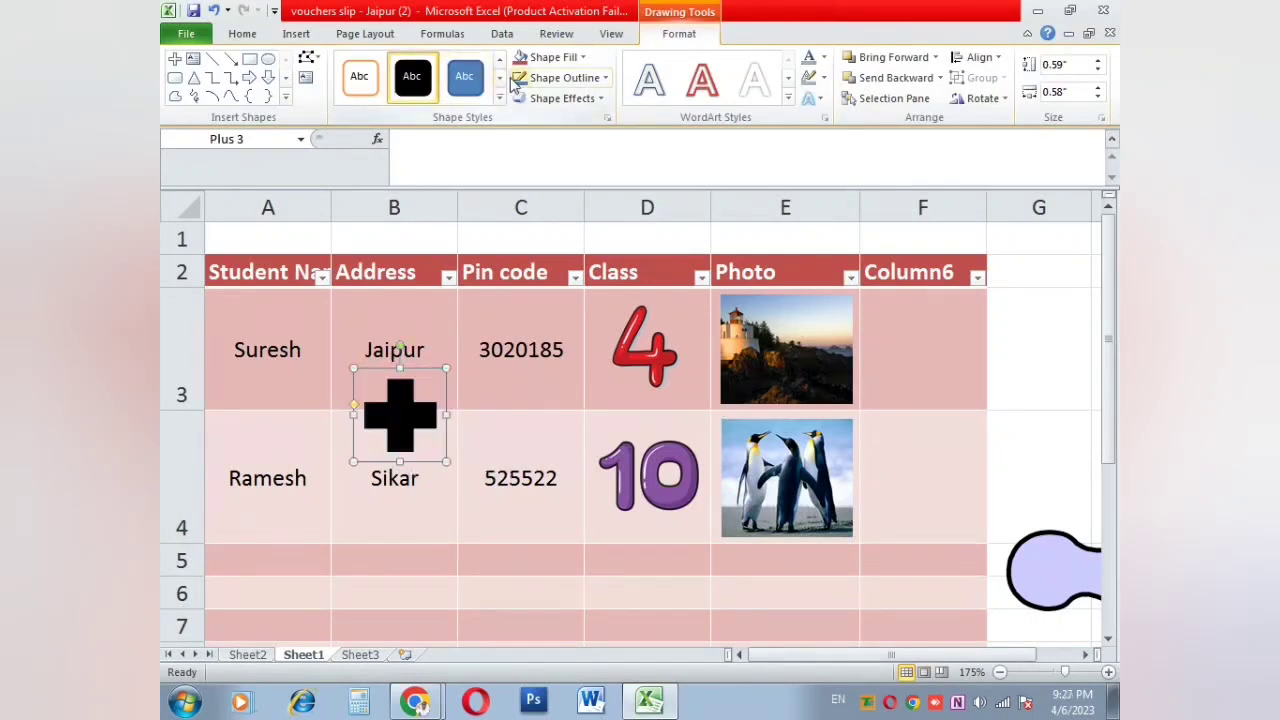
click(499, 77)
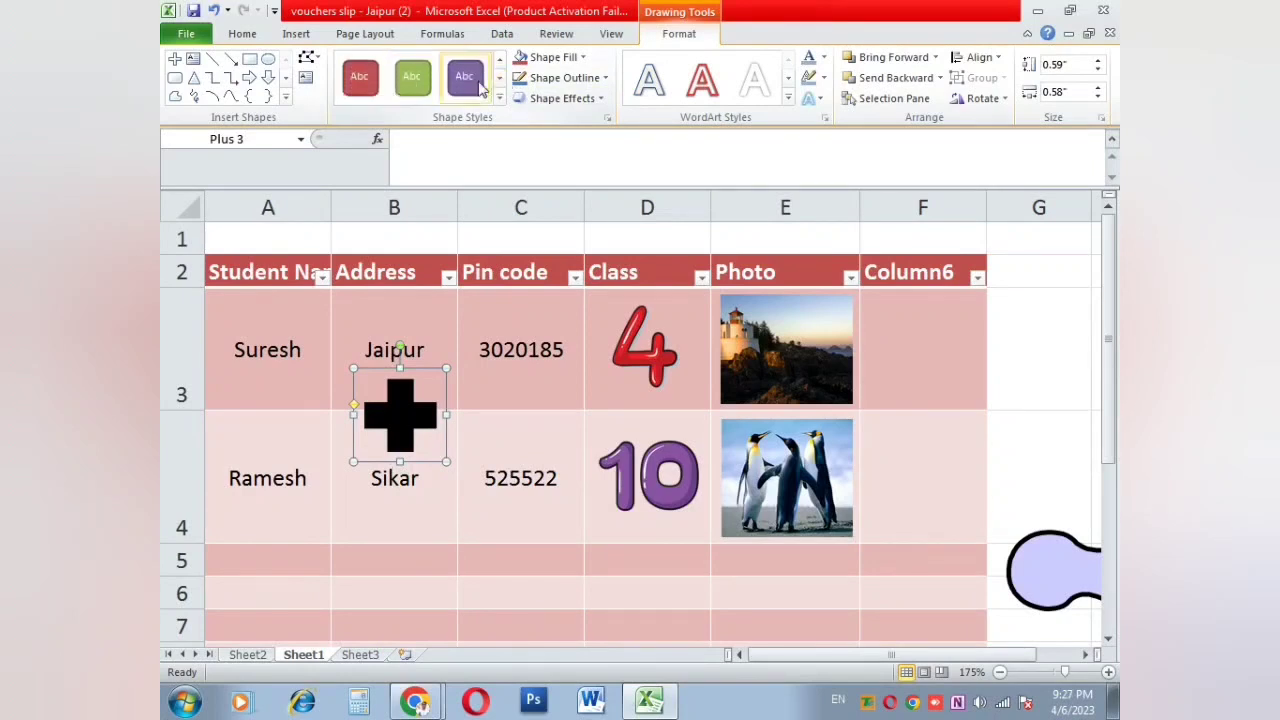
click(548, 57)
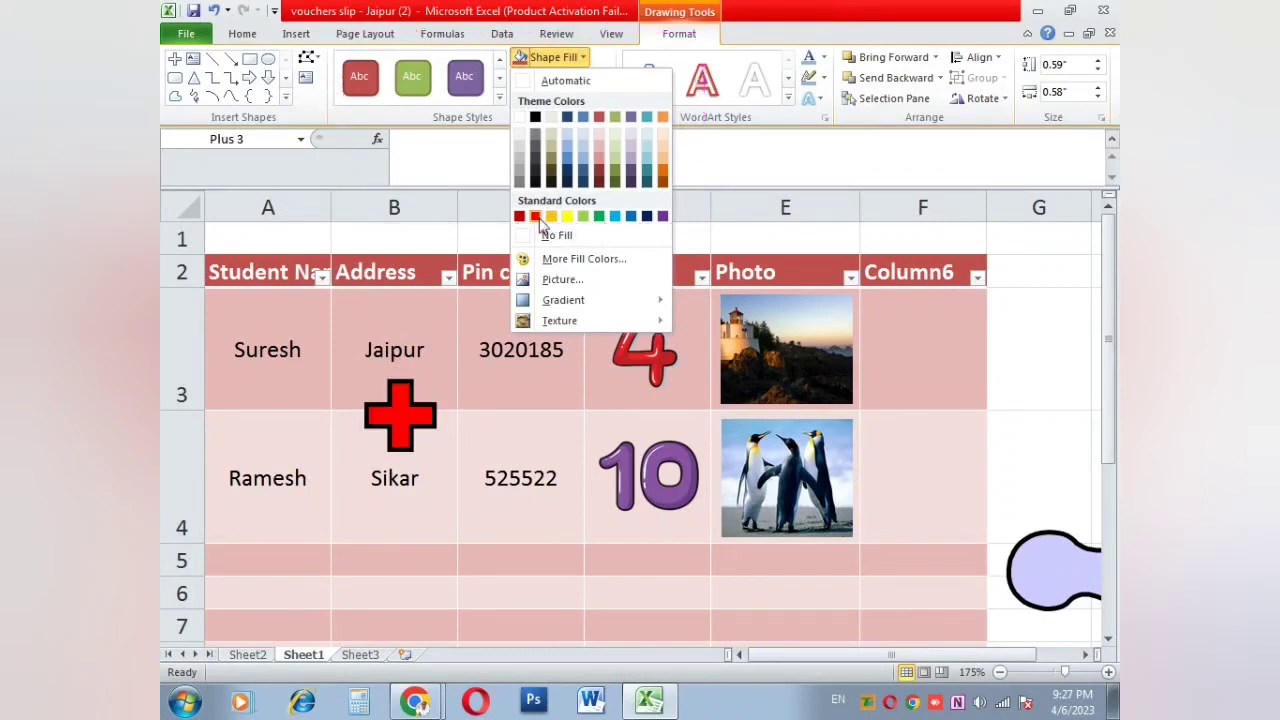
click(535, 216)
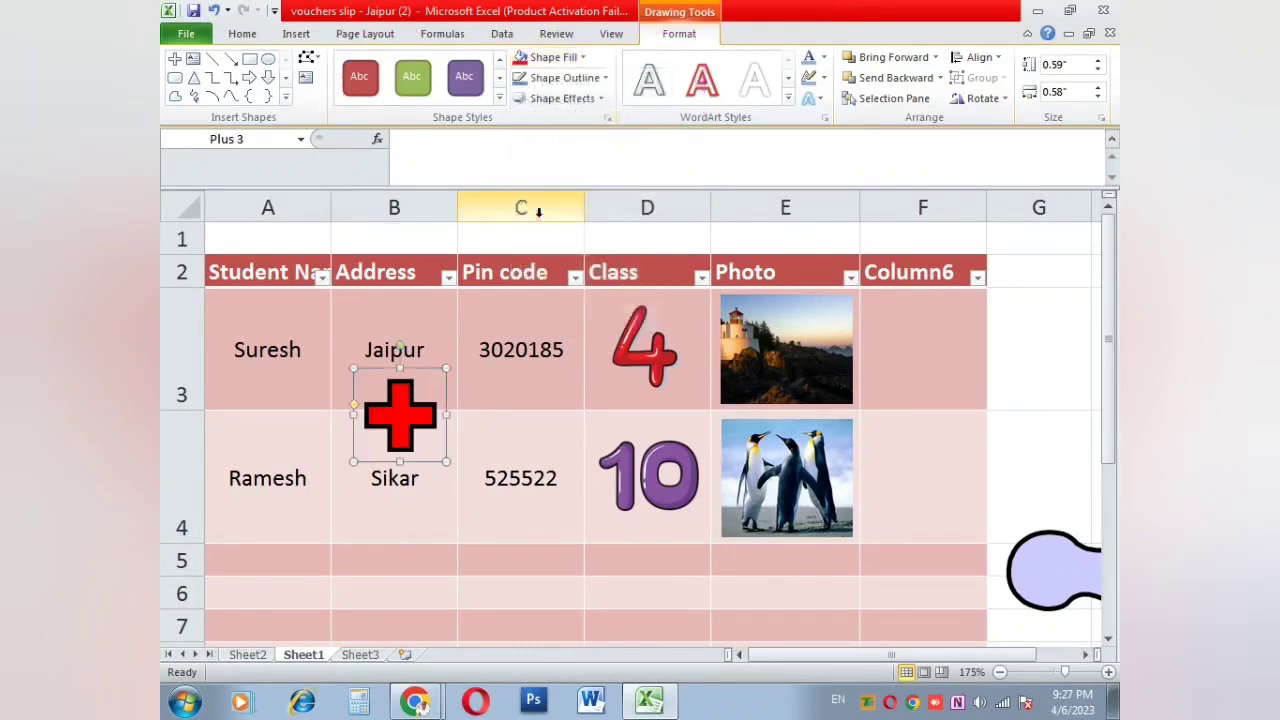
Step: Add a reflection variation beneath the red plus shape and deselect it
click(555, 98)
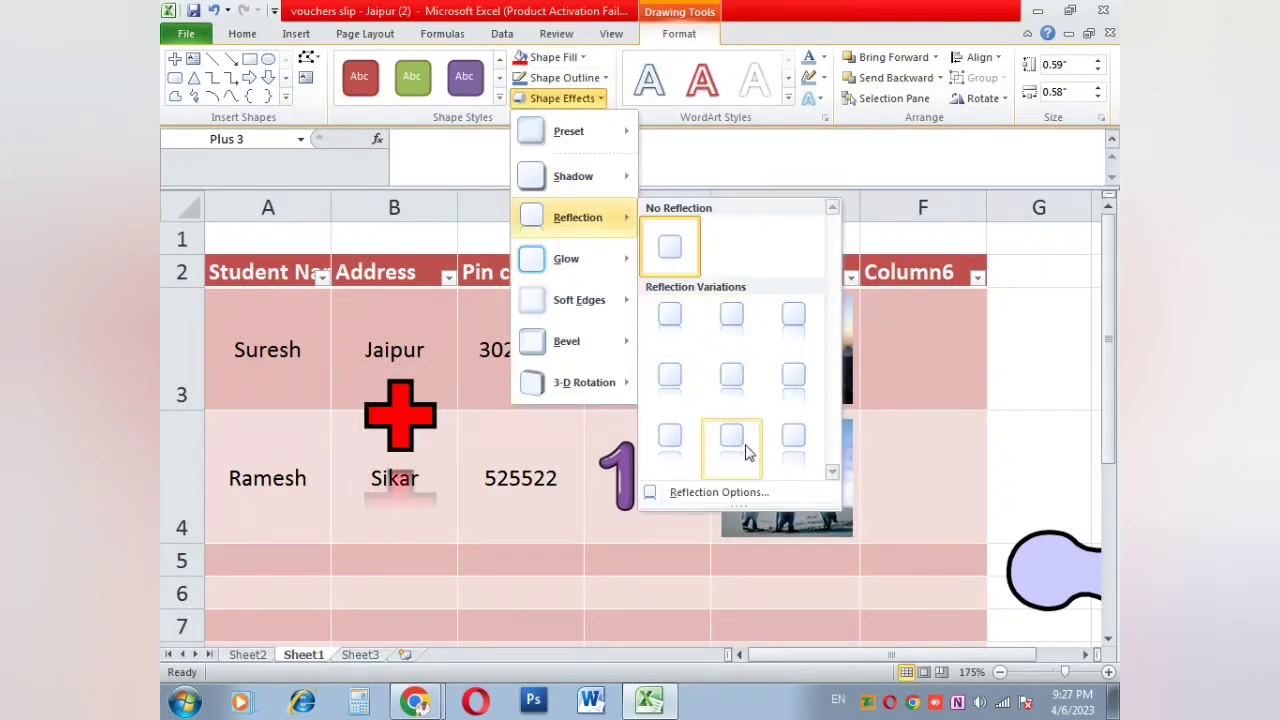
click(795, 322)
click(573, 545)
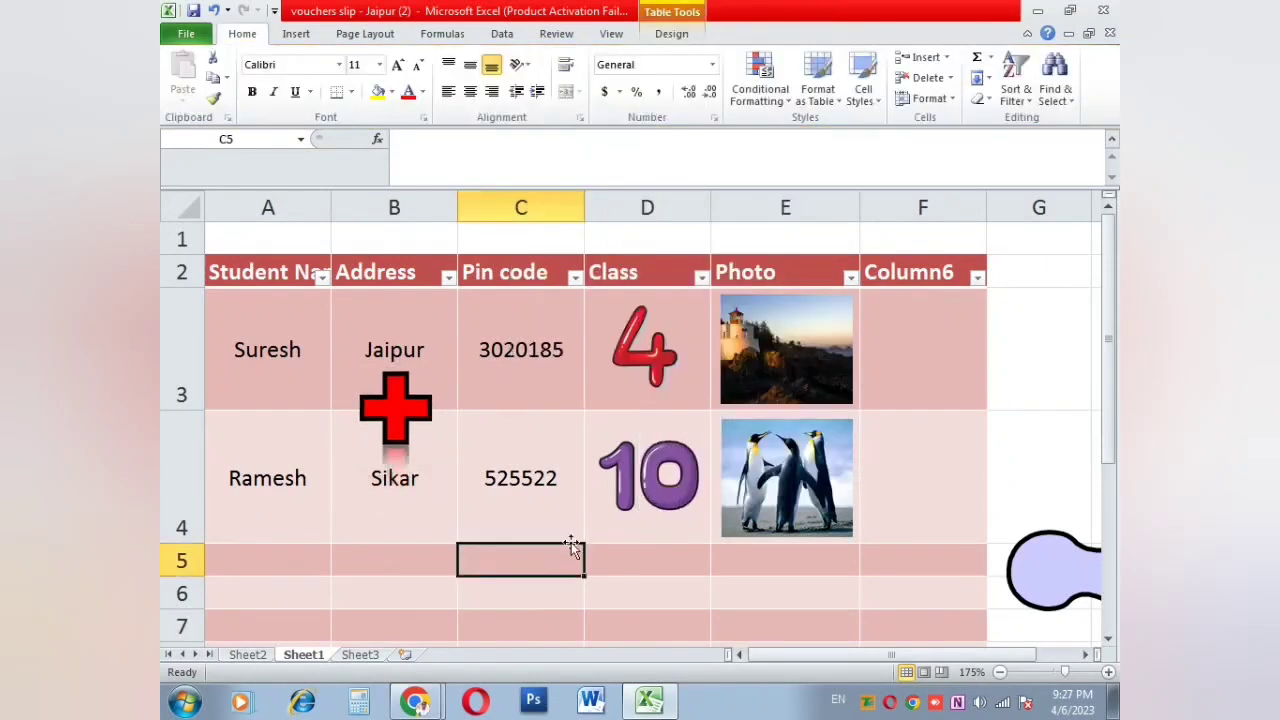
Step: Insert a Picture Strips SmartArt list graphic on Sheet3
click(296, 35)
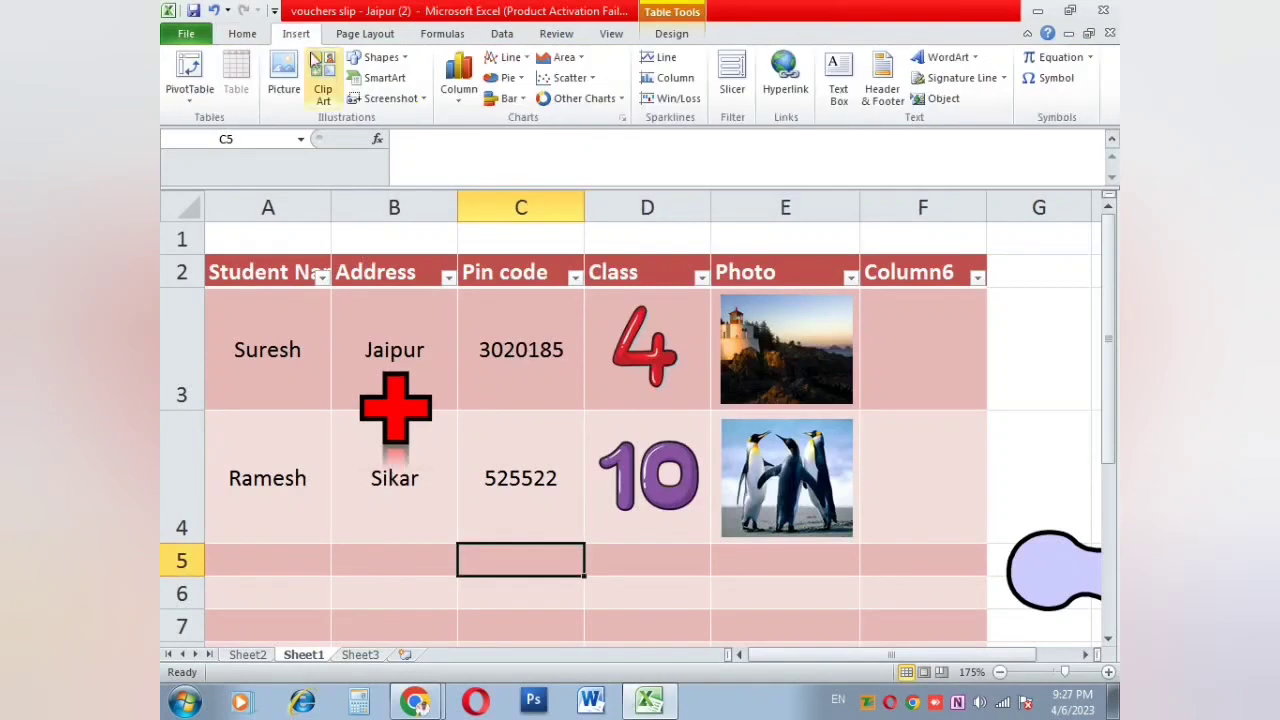
click(380, 78)
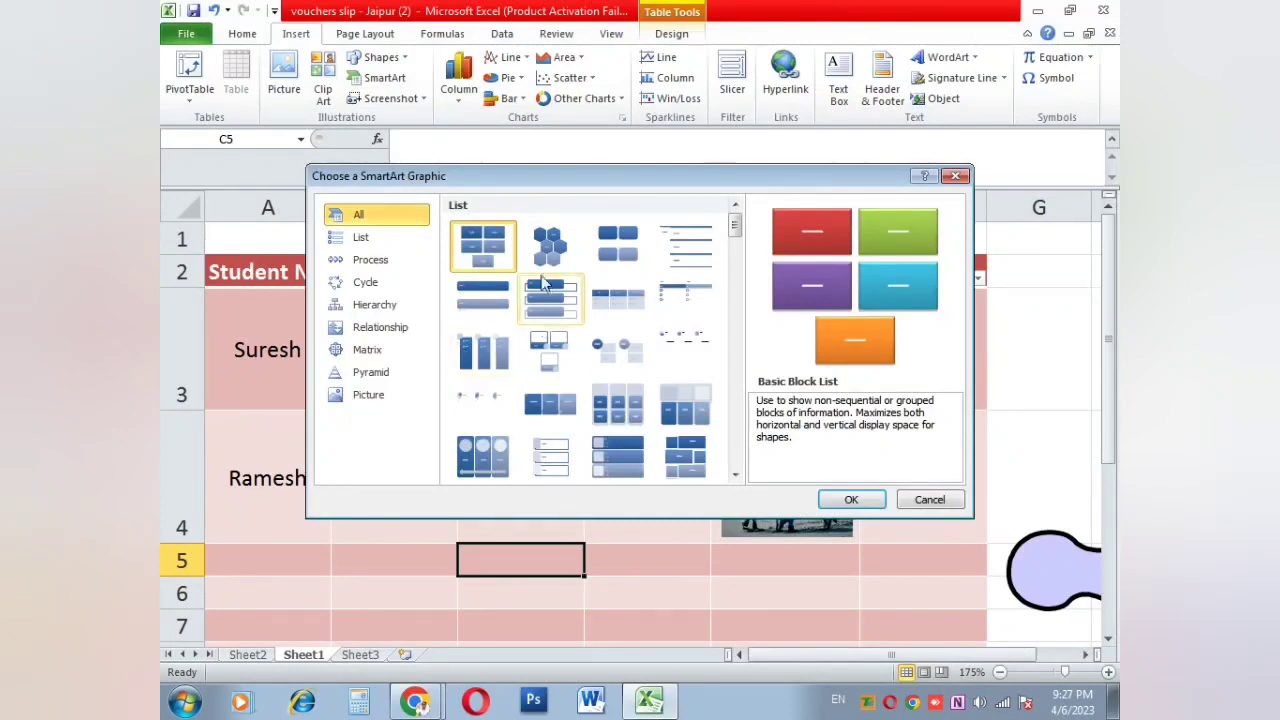
click(356, 240)
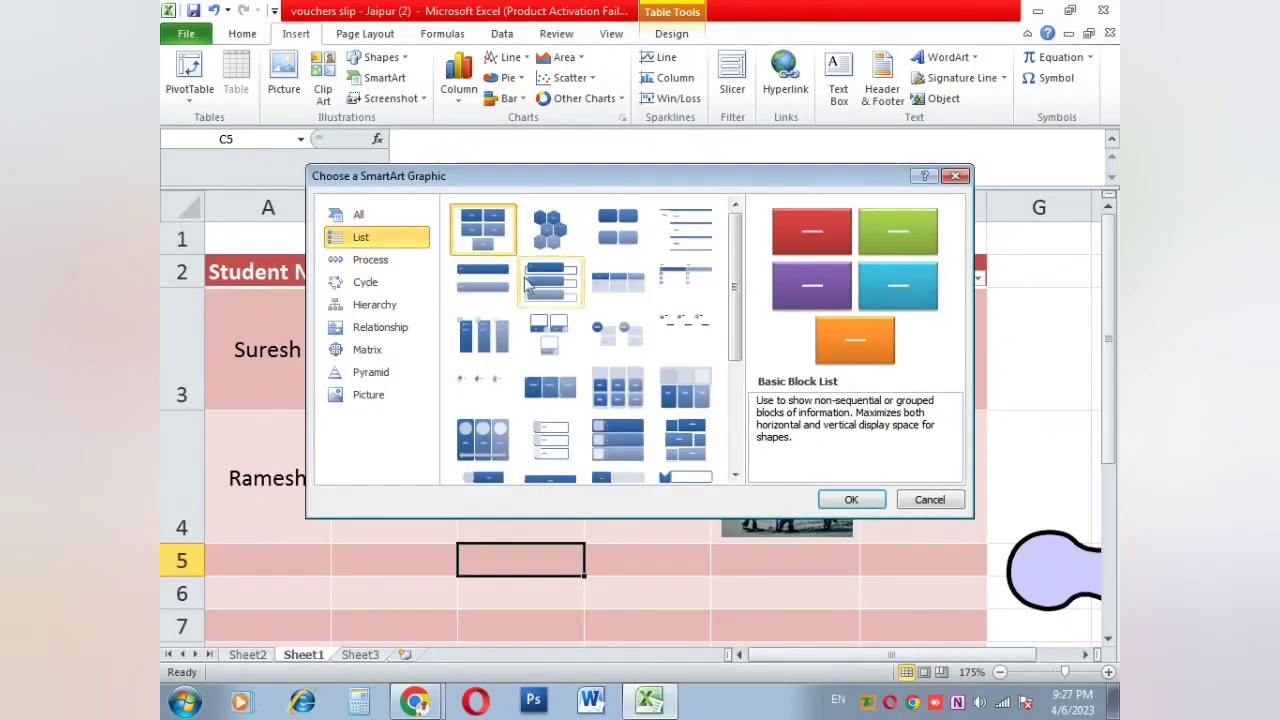
click(905, 503)
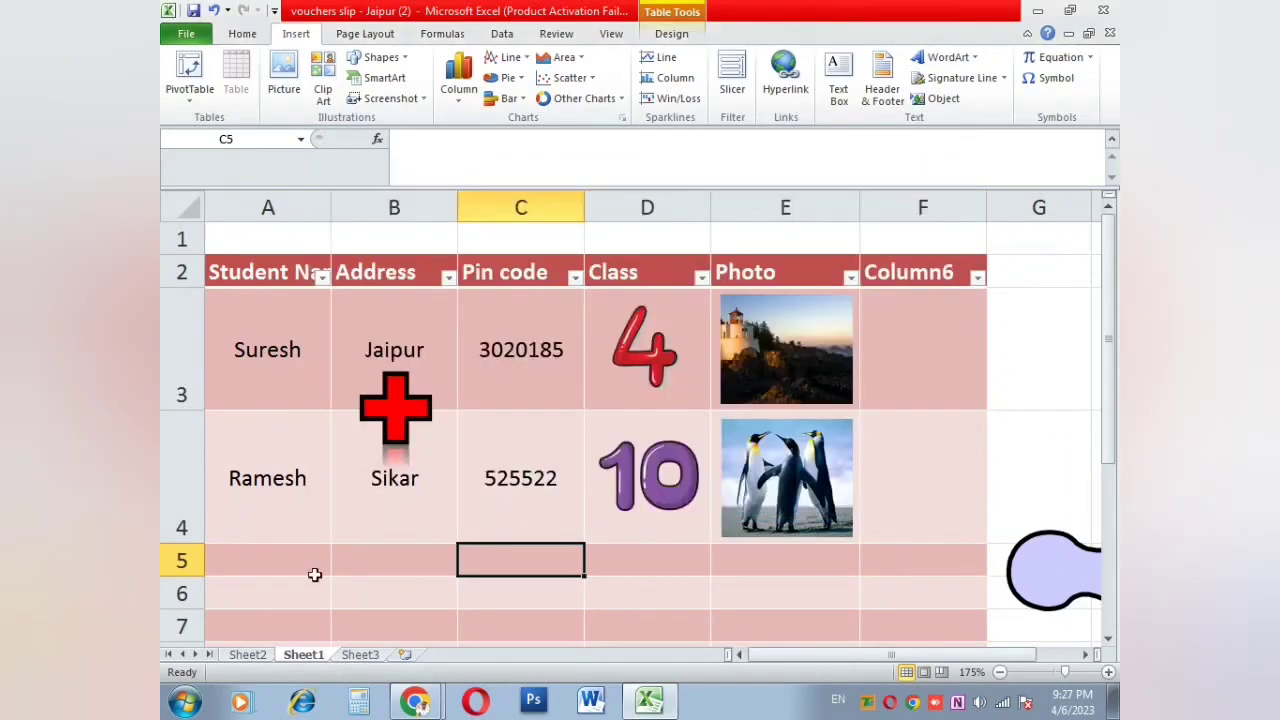
click(354, 656)
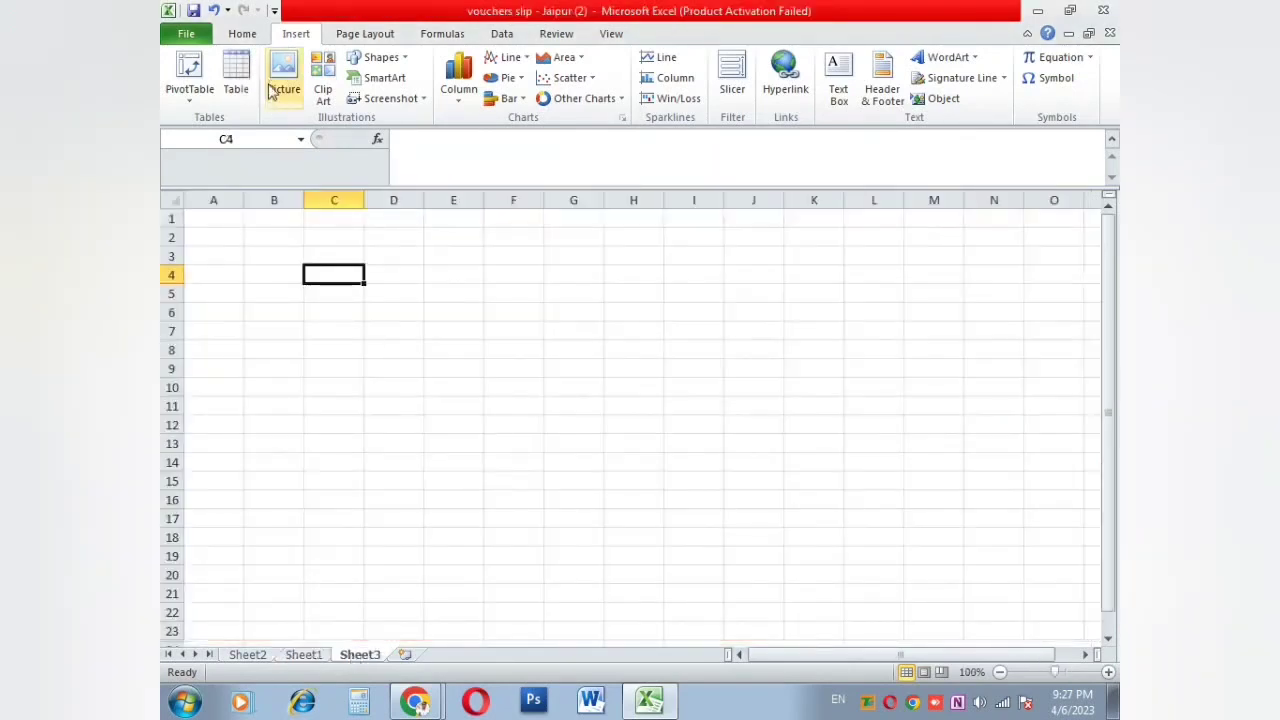
click(380, 78)
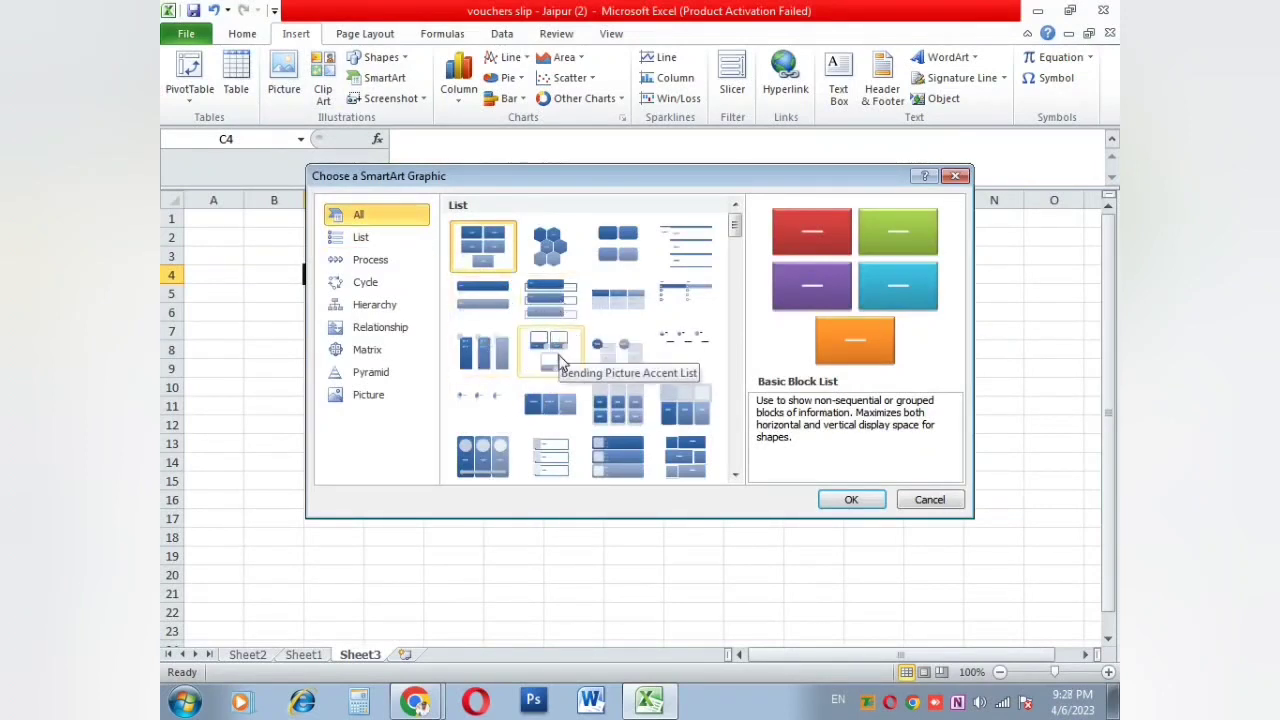
click(565, 250)
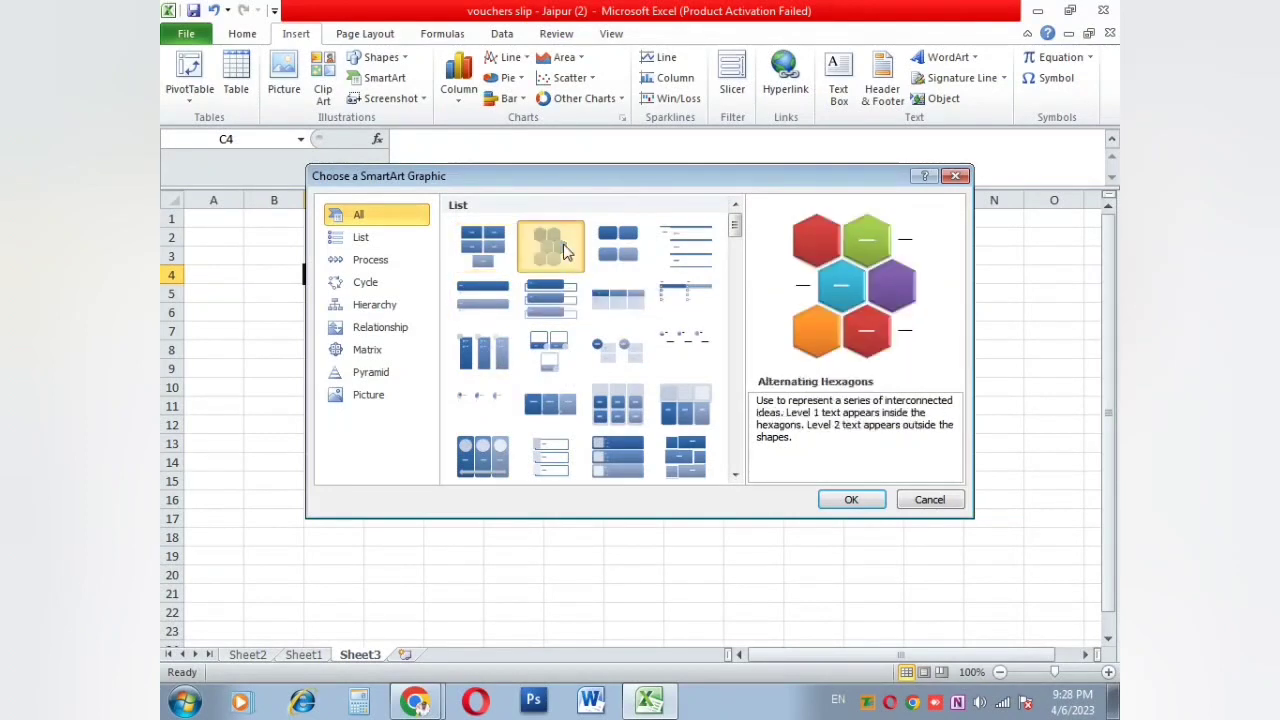
click(388, 240)
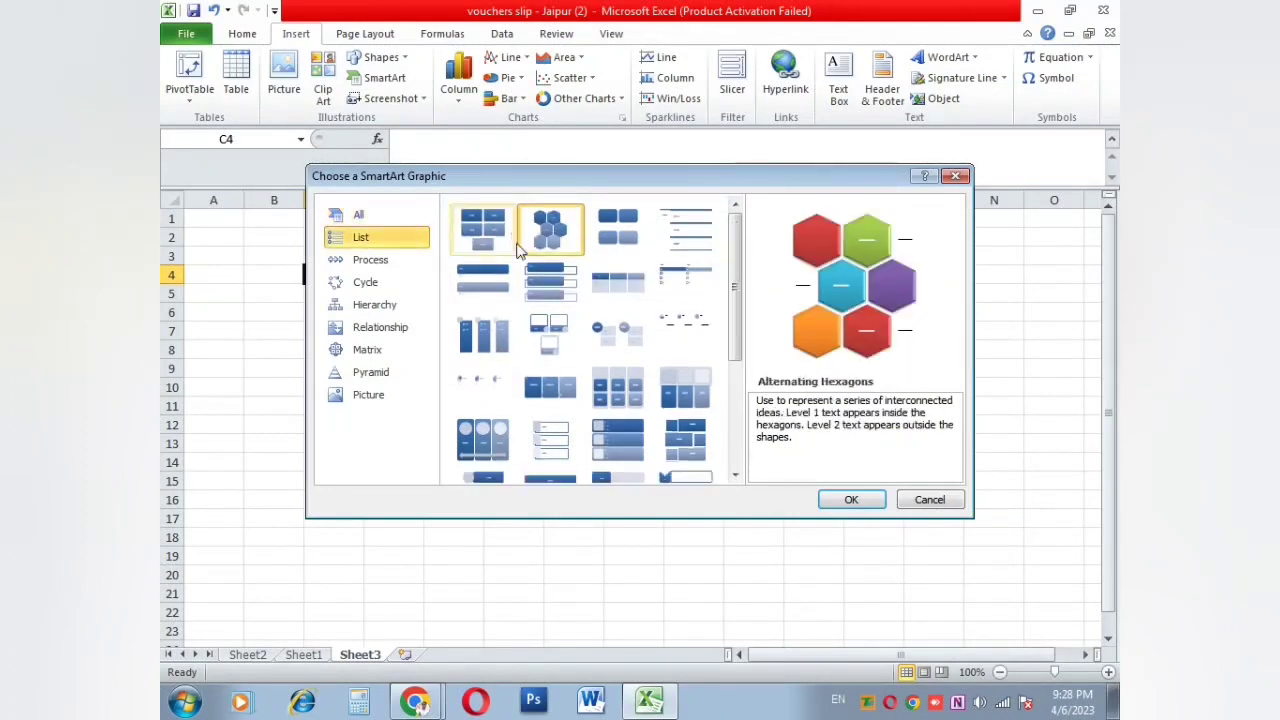
click(550, 440)
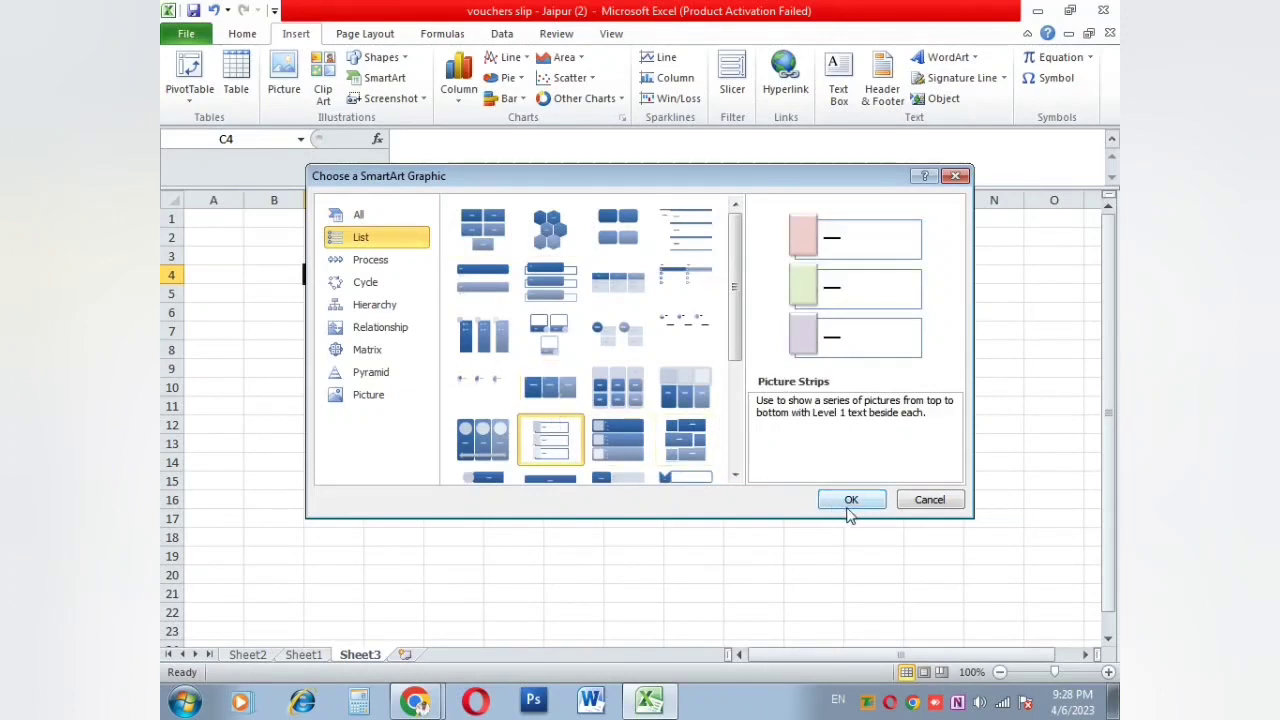
click(850, 501)
Step: Type Sikar Branch, Alwar Branch and Joudhpur into the three list entries
click(616, 348)
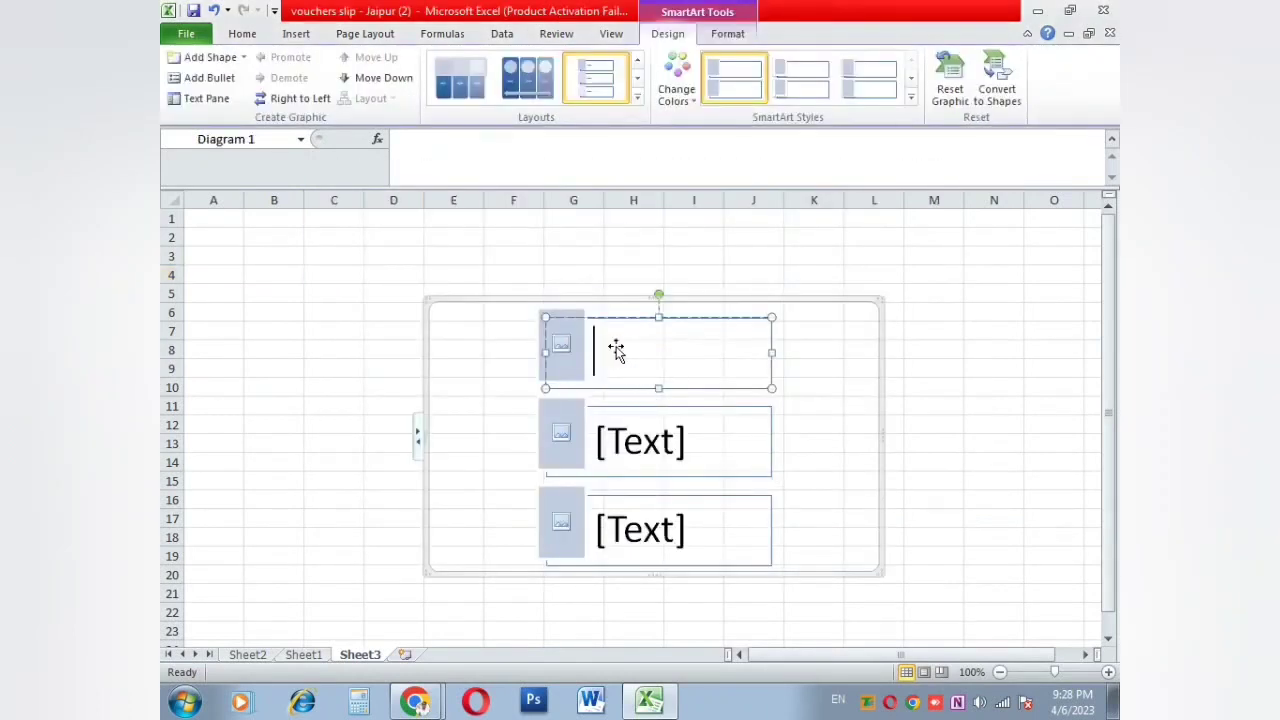
text(Sikar Branch)
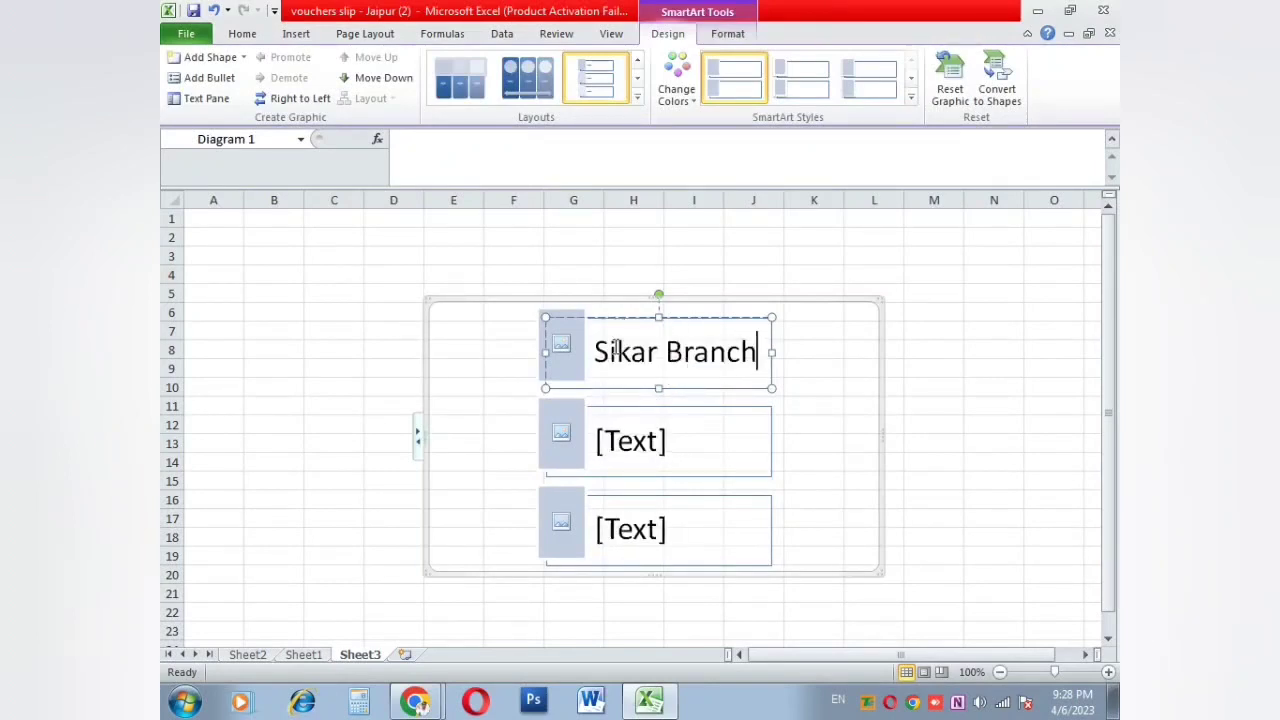
click(642, 457)
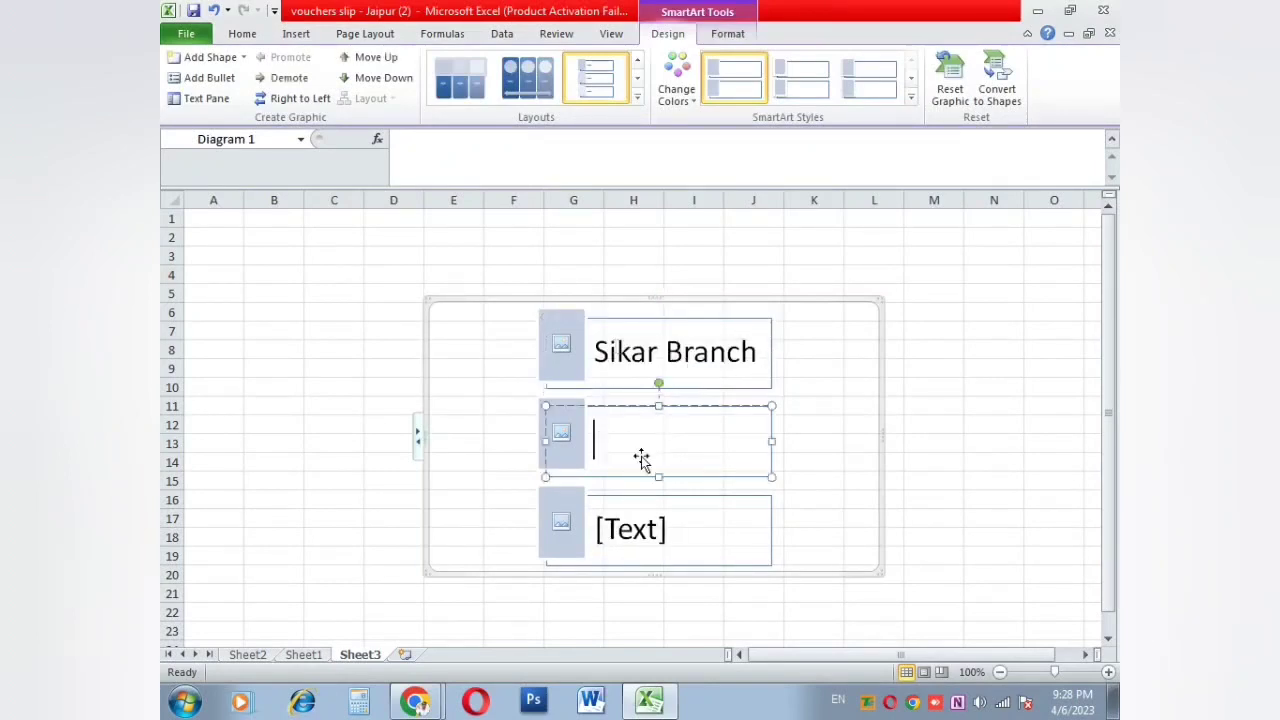
text(Alwar Branch)
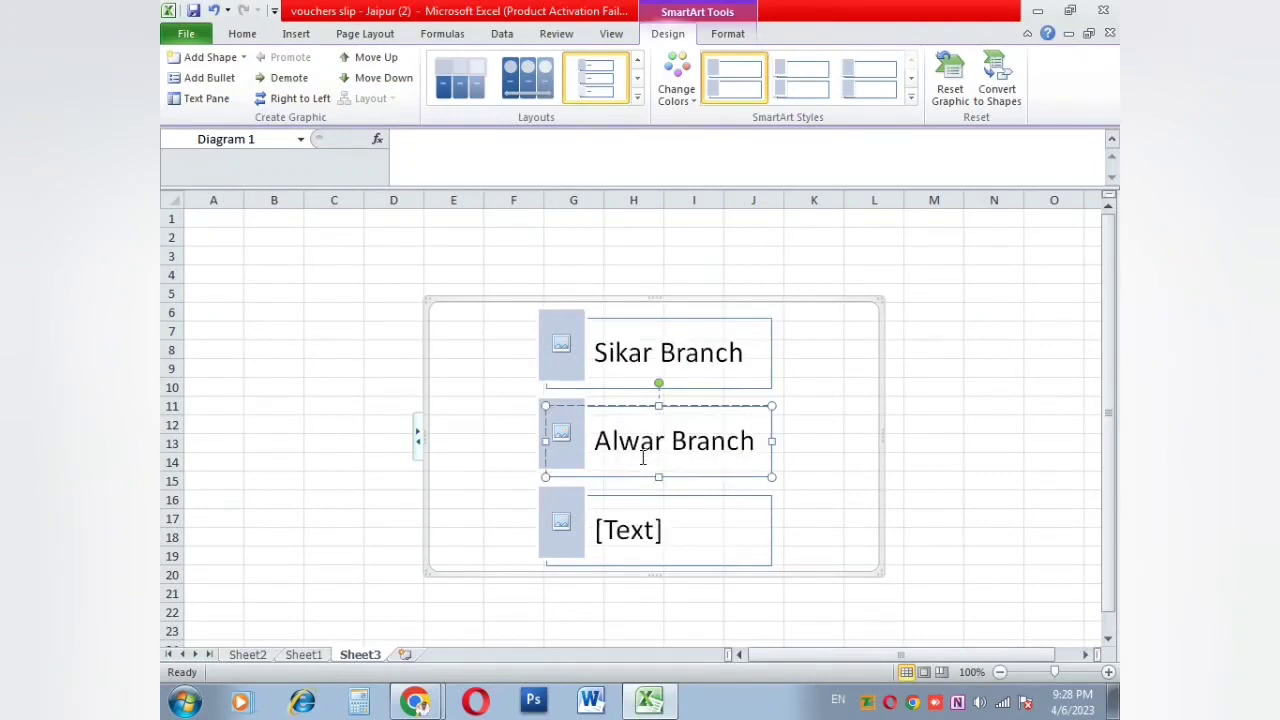
click(622, 532)
text(Na)
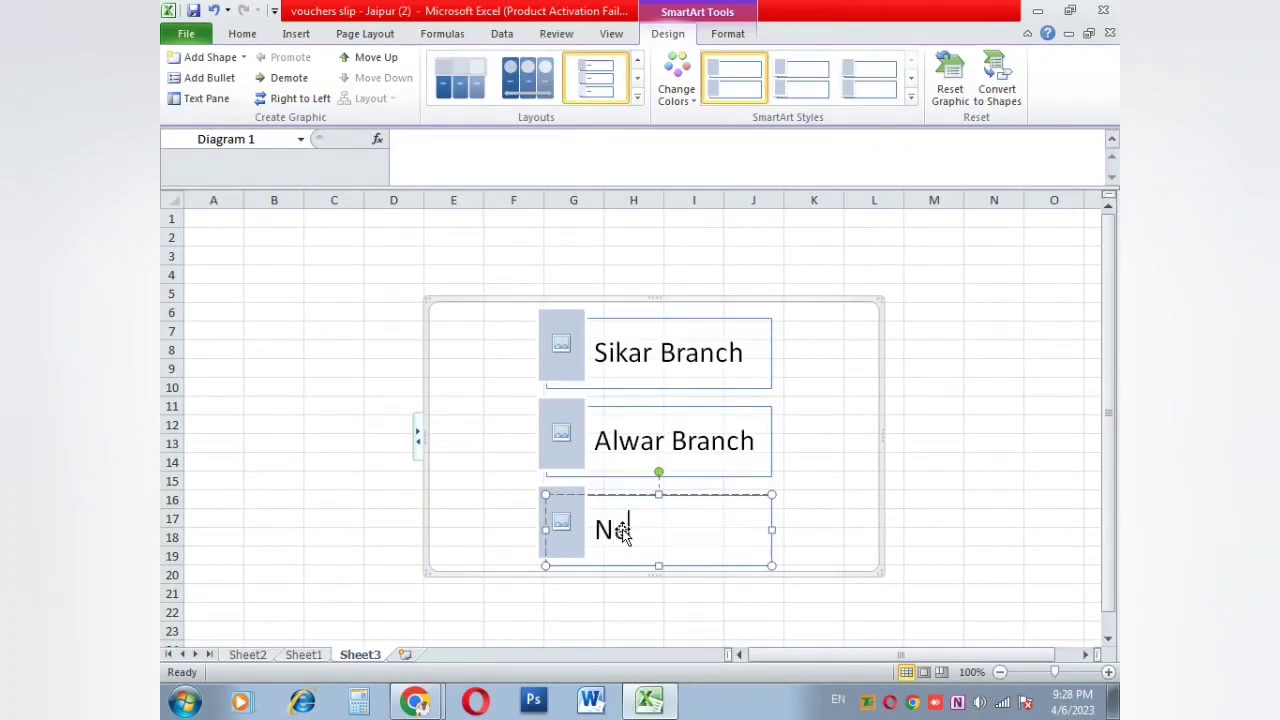
key(BackSpace)
key(BackSpace)
text(Joudh)
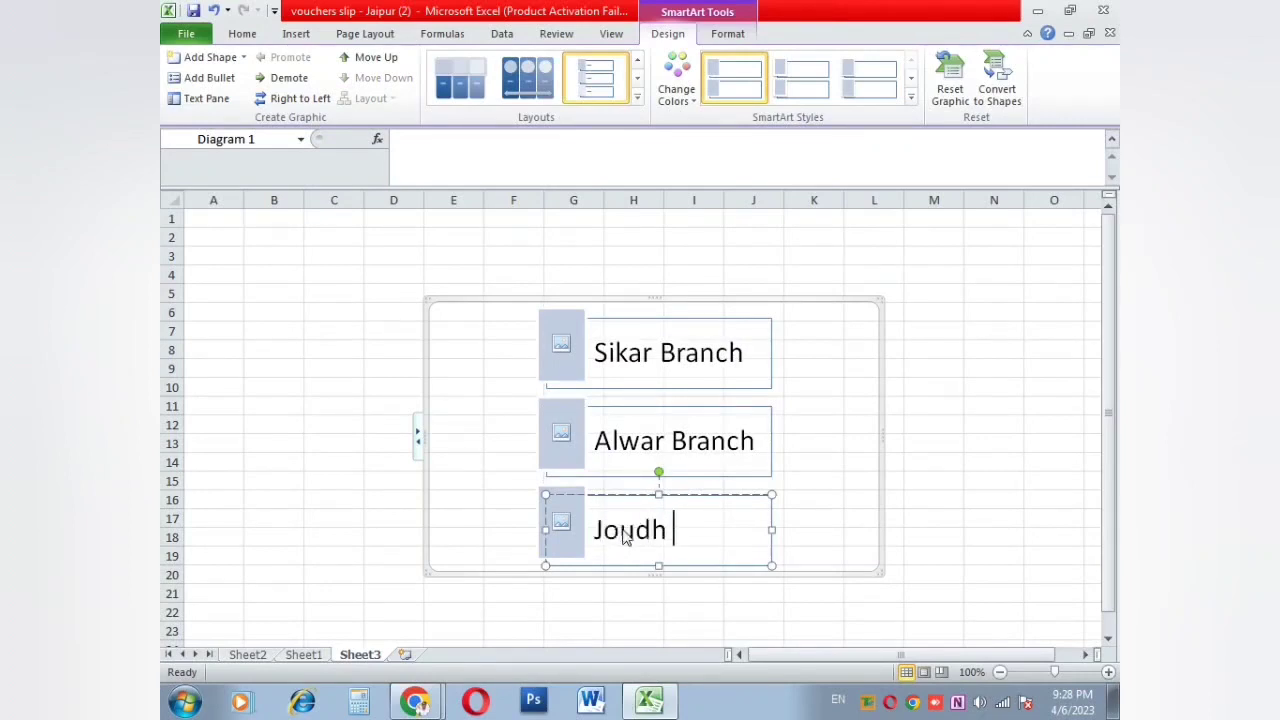
text(pur)
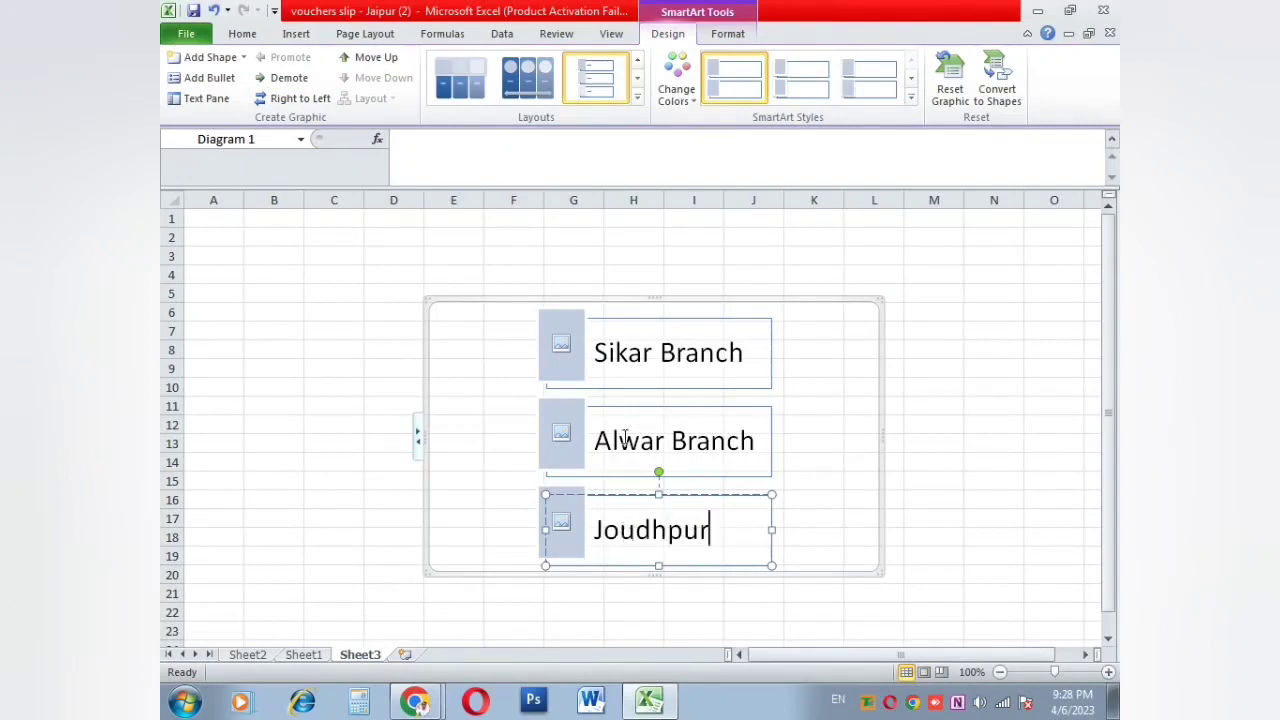
click(562, 346)
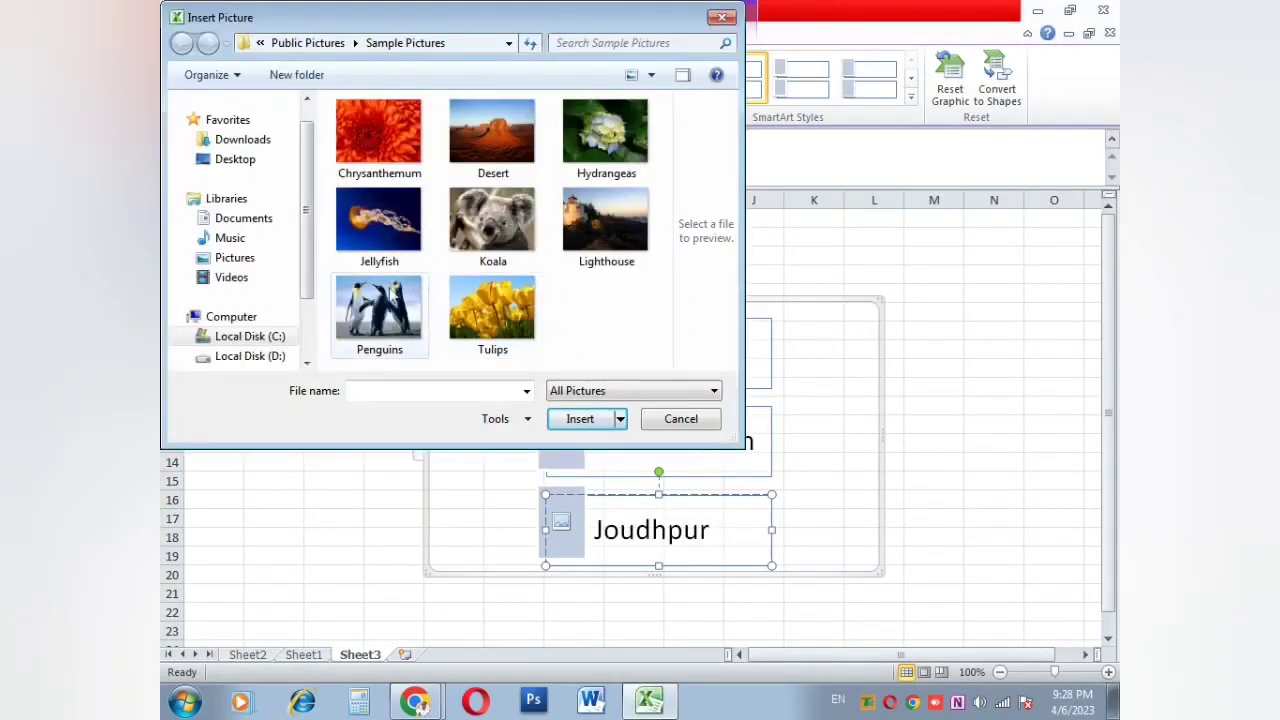
Step: Put the Penguins, Koala and Hydrangeas photos in the Sikar, Alwar and Joudhpur slots
double_click(390, 300)
click(556, 418)
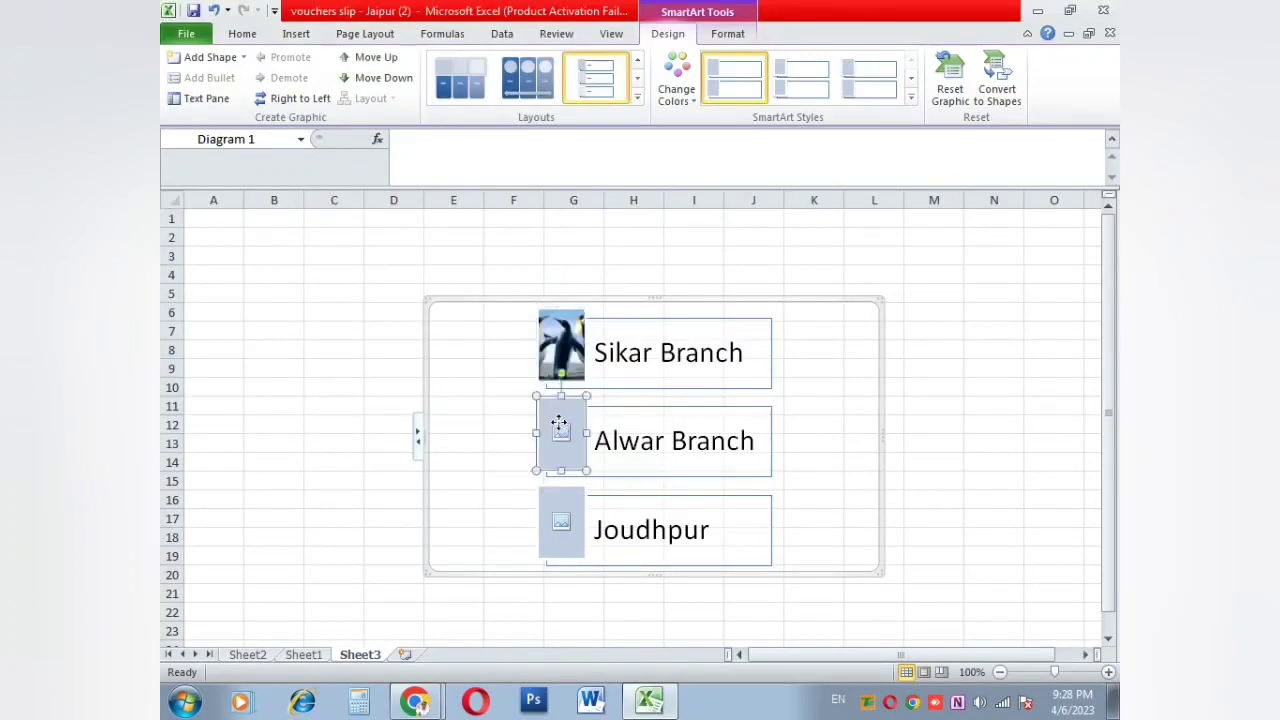
right_click(560, 427)
click(562, 435)
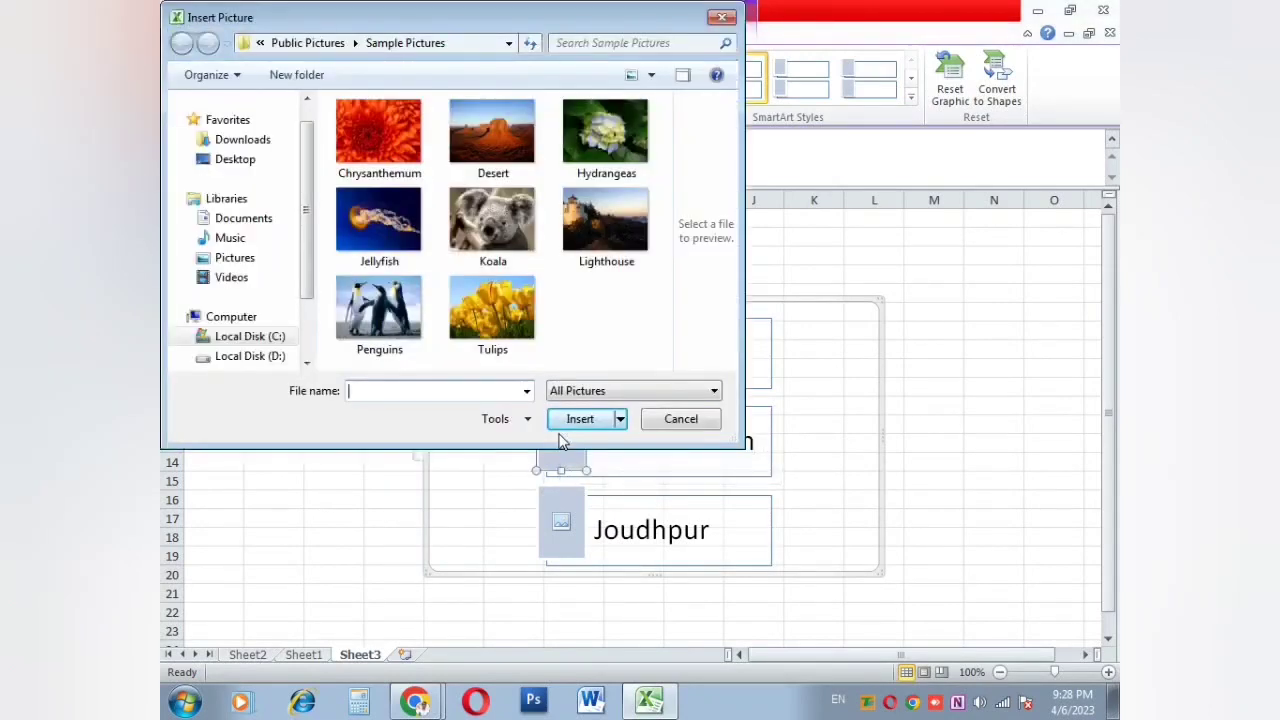
double_click(492, 225)
click(561, 521)
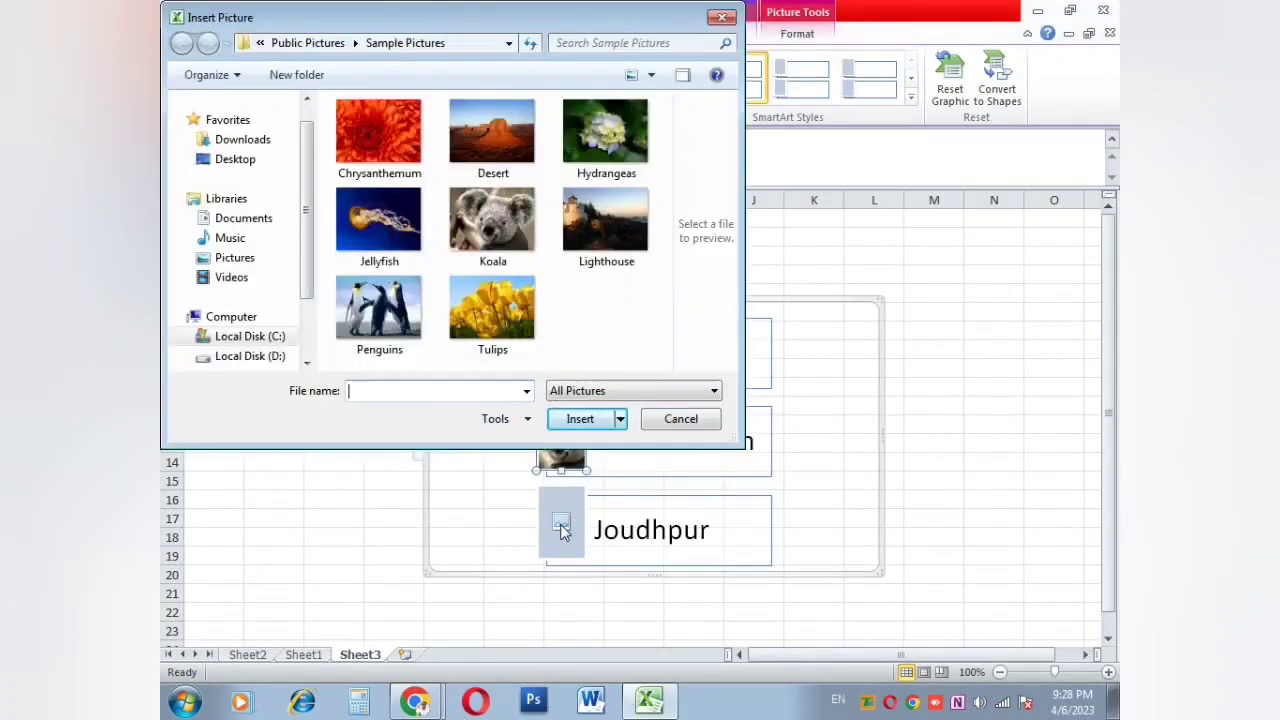
double_click(605, 130)
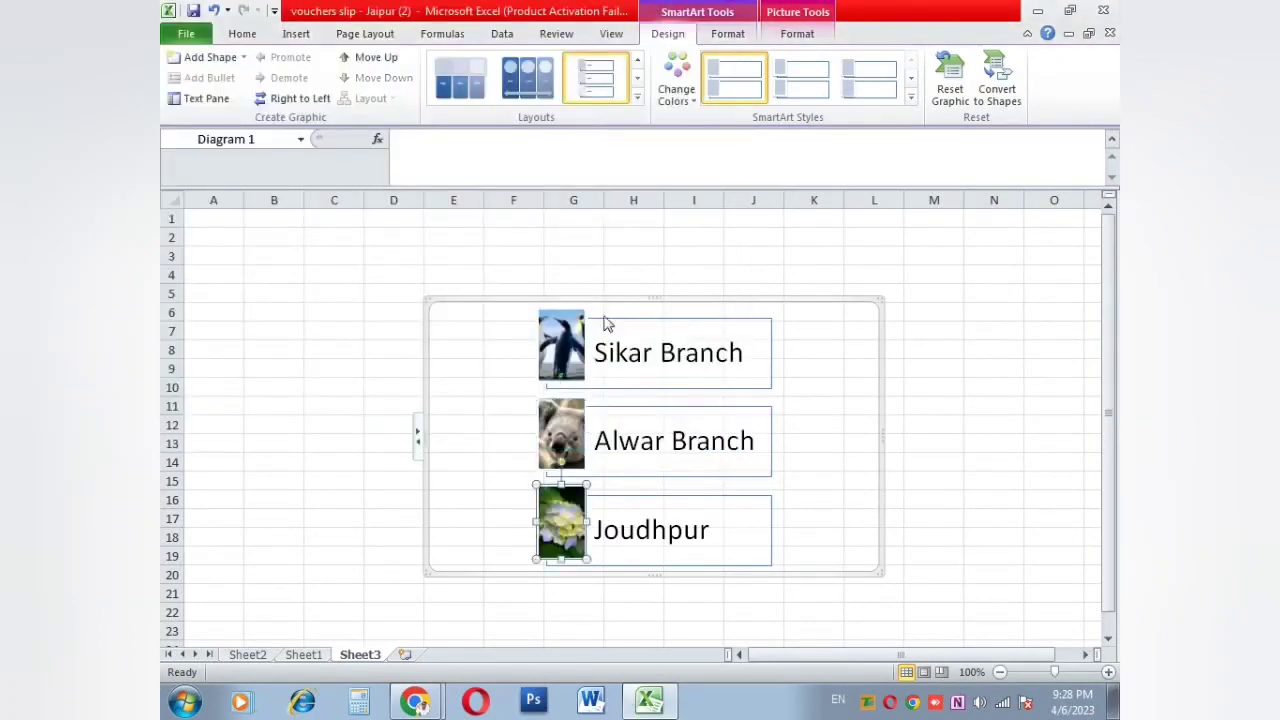
Step: Move the branch diagram up and left over columns B–I and show its text pane
click(826, 450)
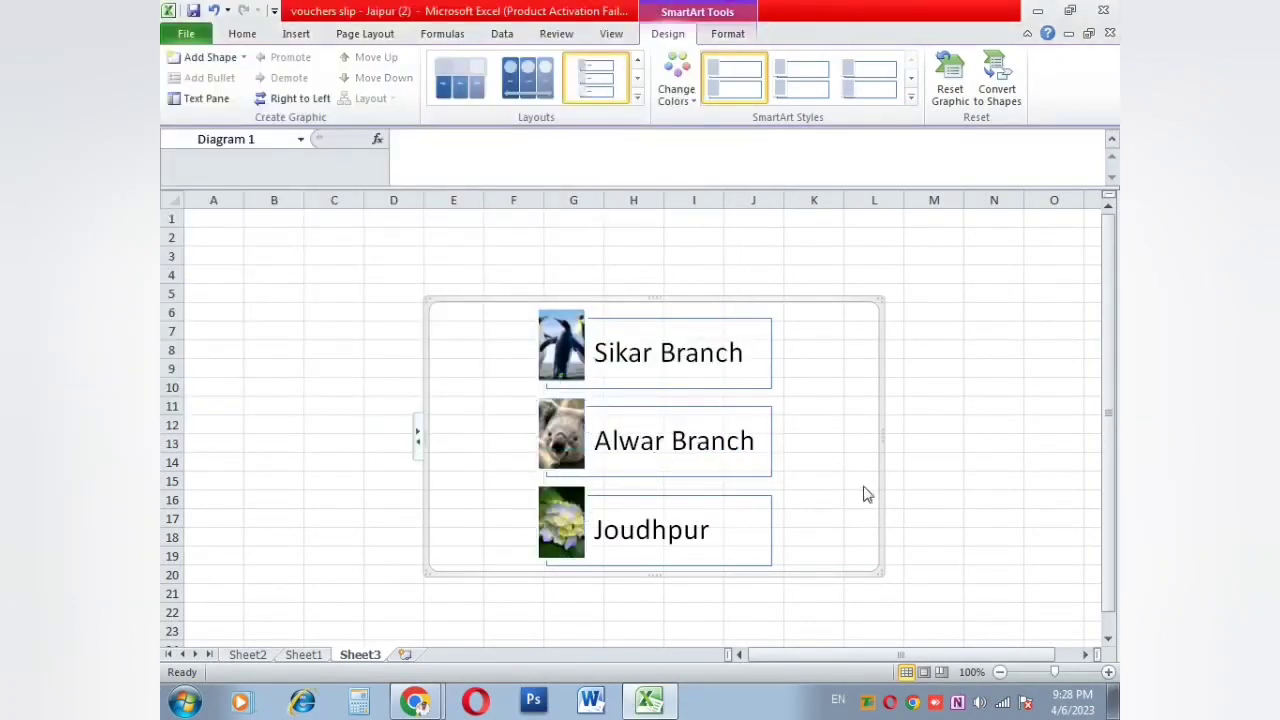
click(882, 569)
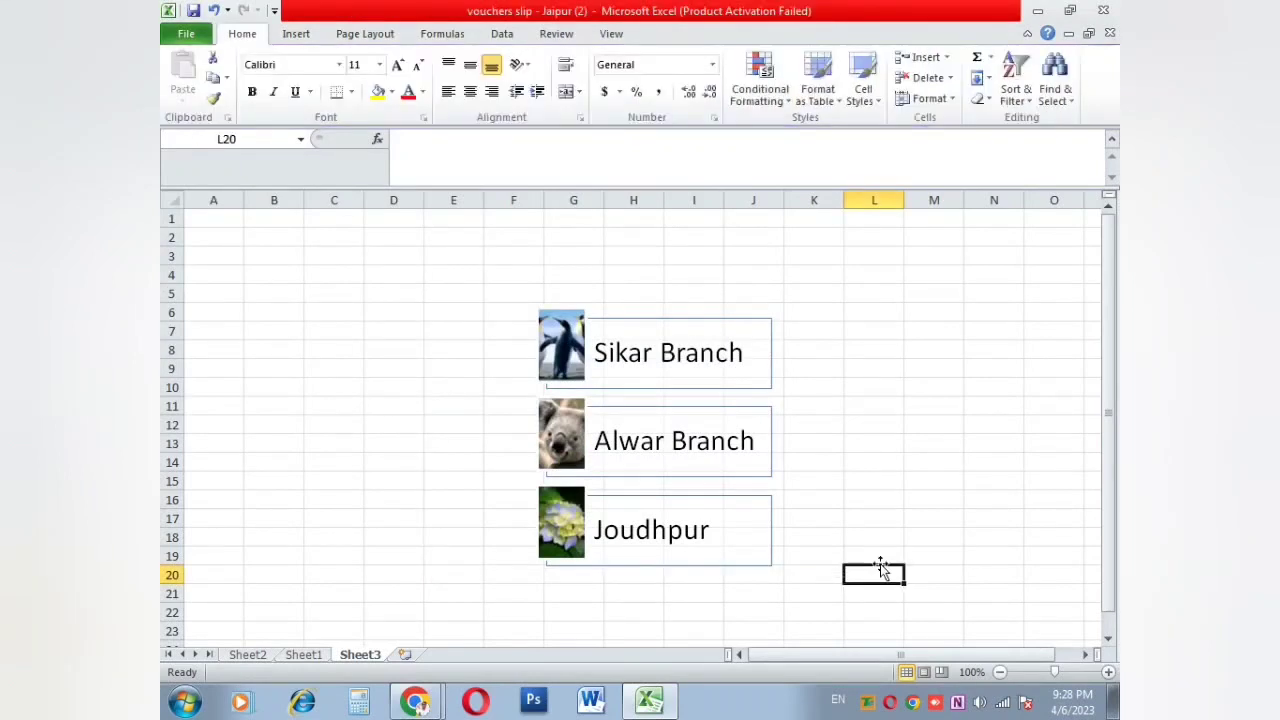
click(878, 566)
drag(882, 570, 723, 518)
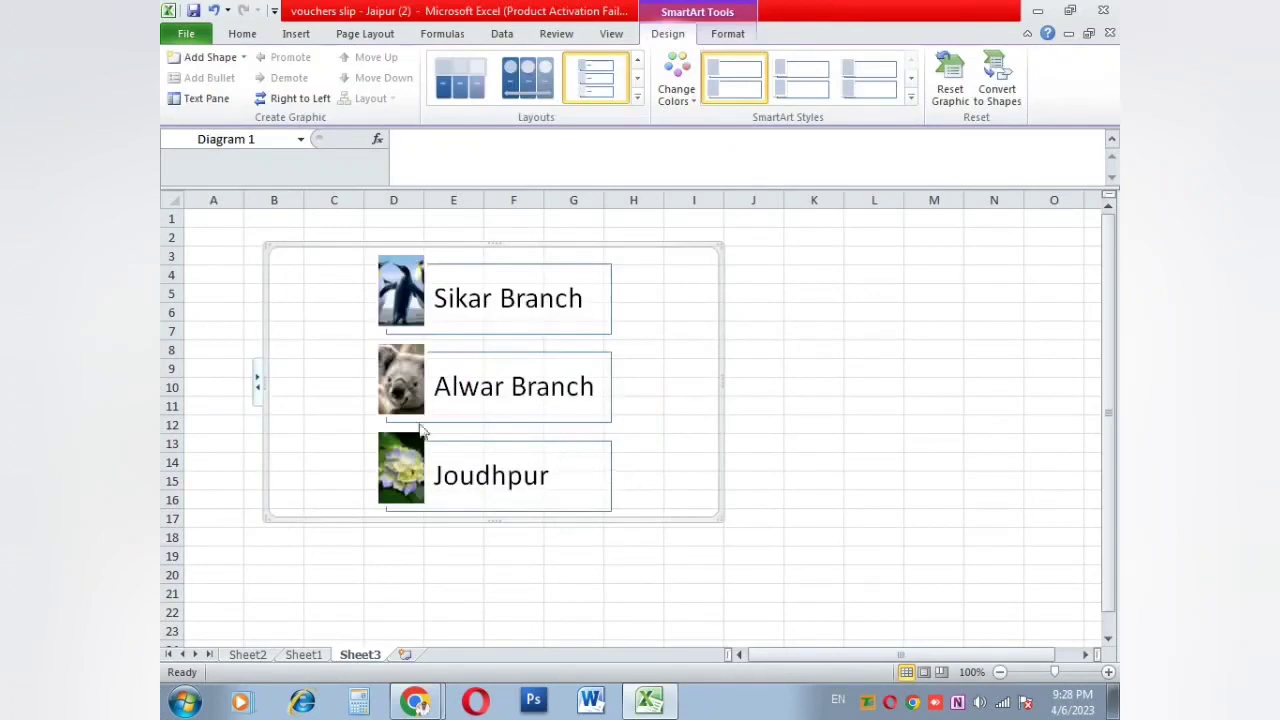
click(256, 382)
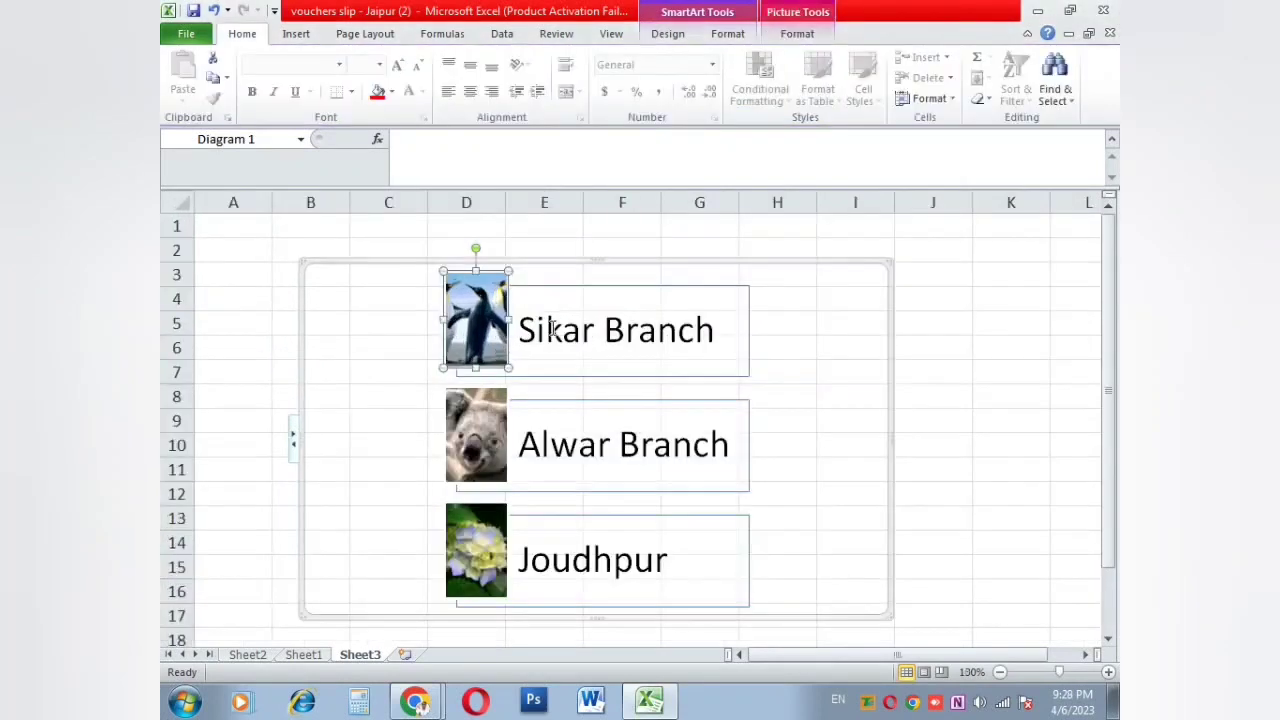
click(586, 330)
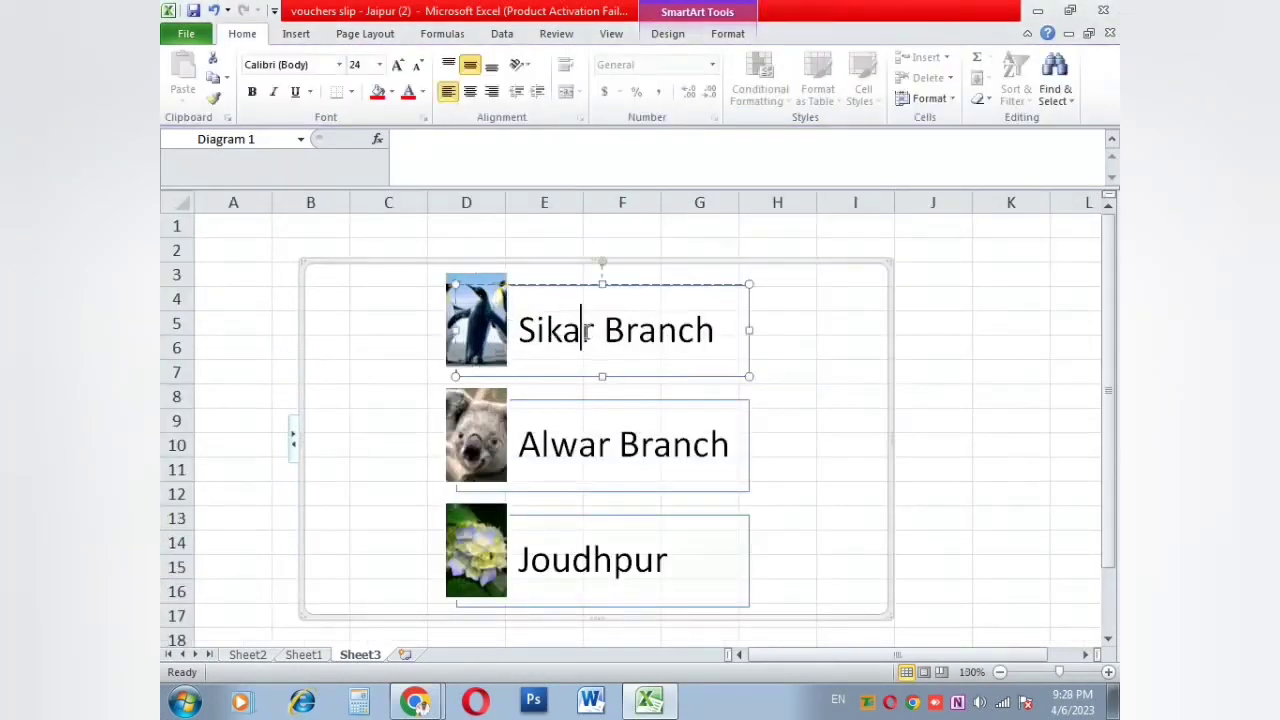
click(574, 445)
click(300, 34)
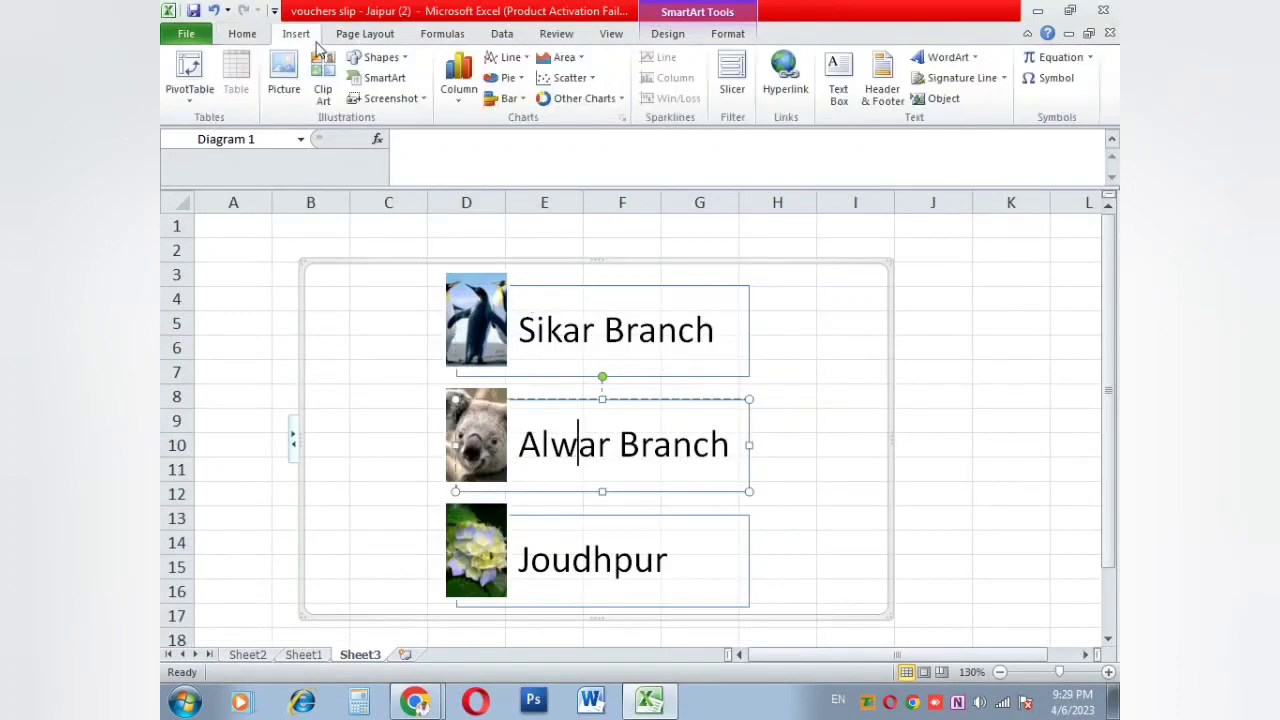
Step: Insert a Picture Accent List SmartArt on Sheet3 and raise its middle column
click(384, 80)
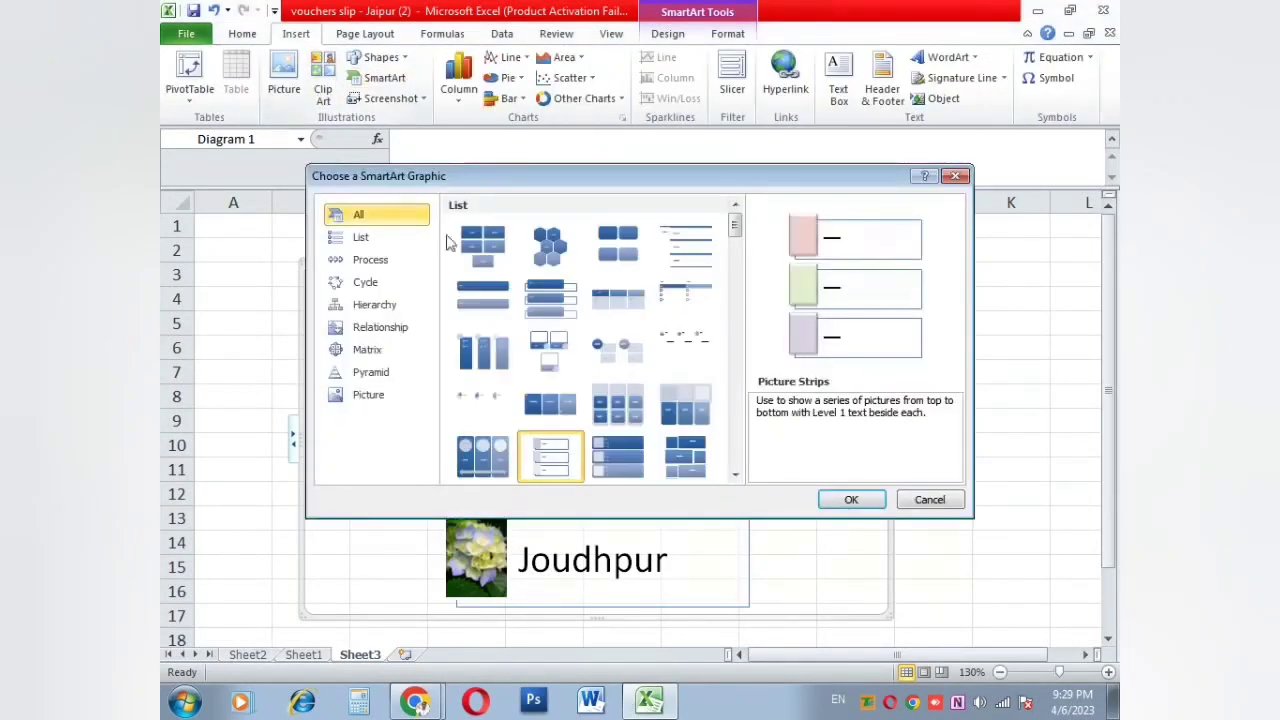
click(493, 372)
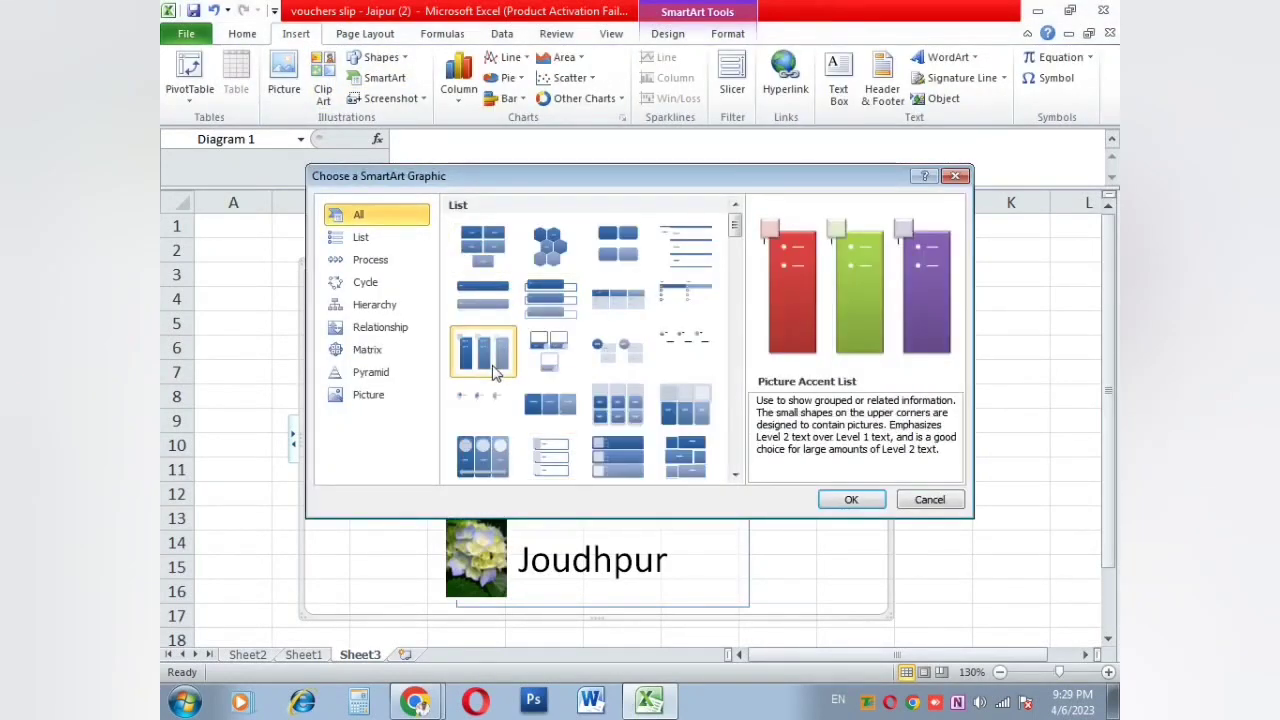
click(836, 499)
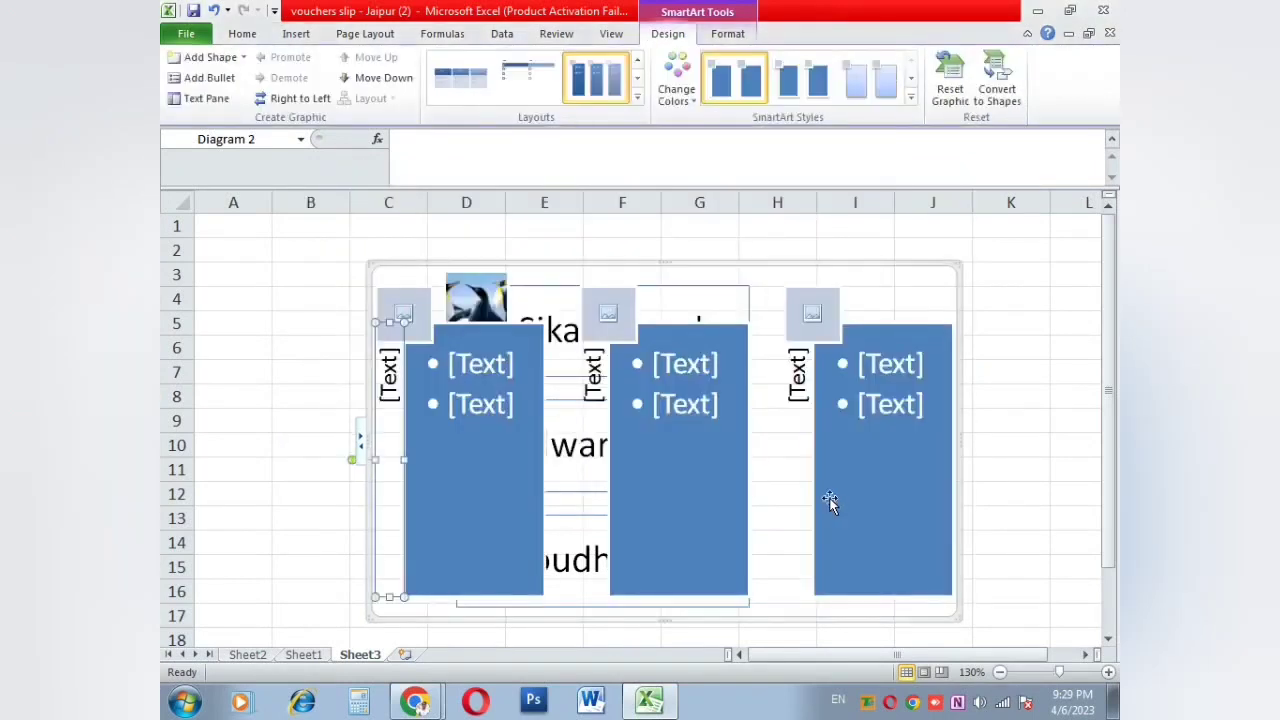
drag(689, 451, 677, 393)
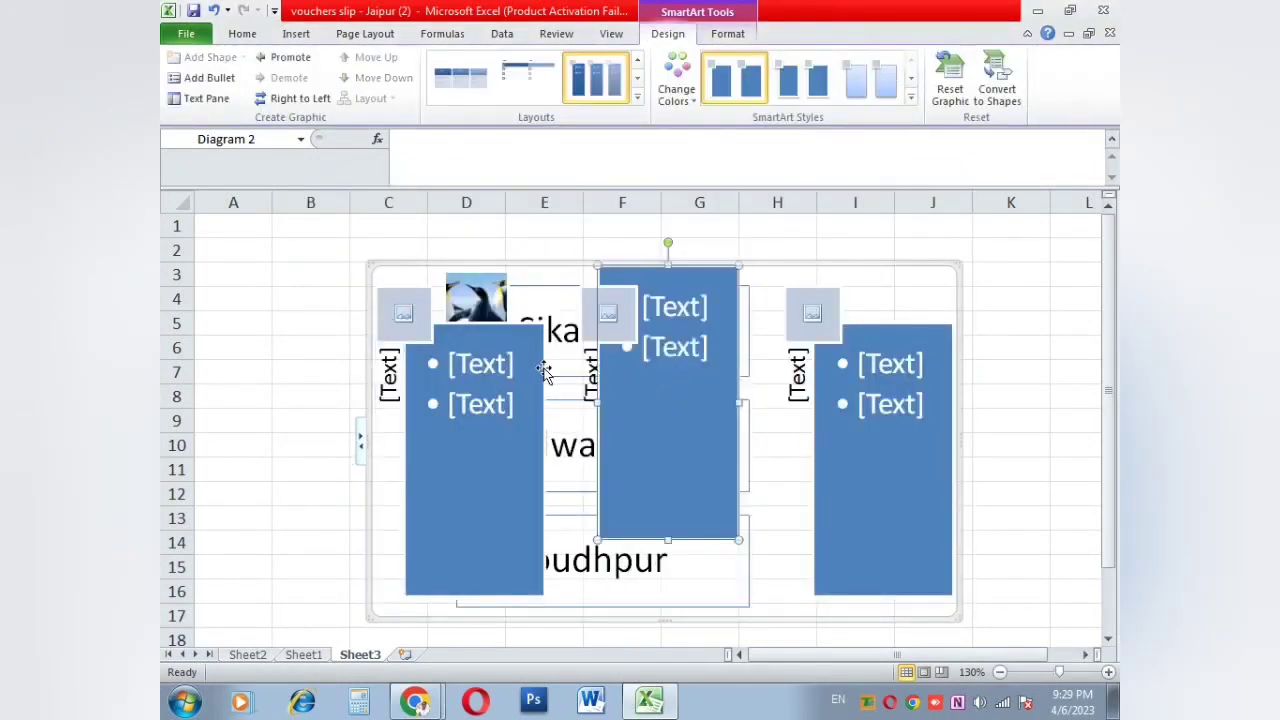
click(491, 365)
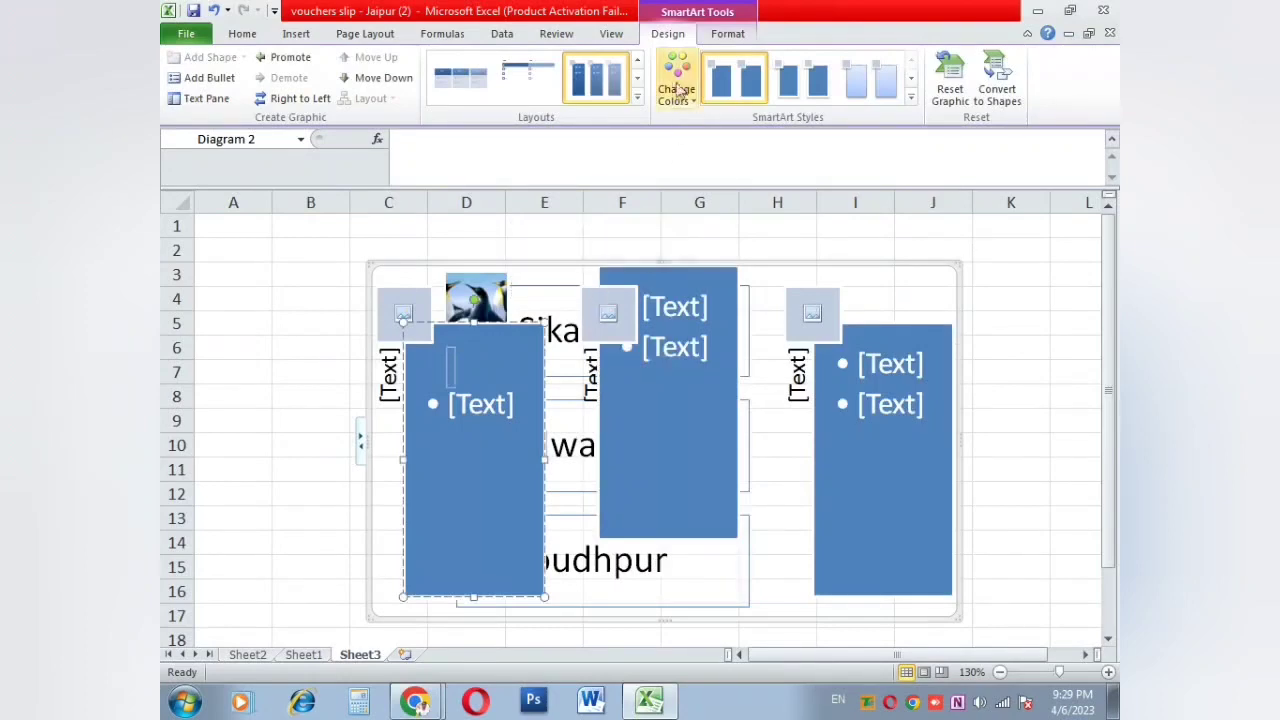
click(835, 443)
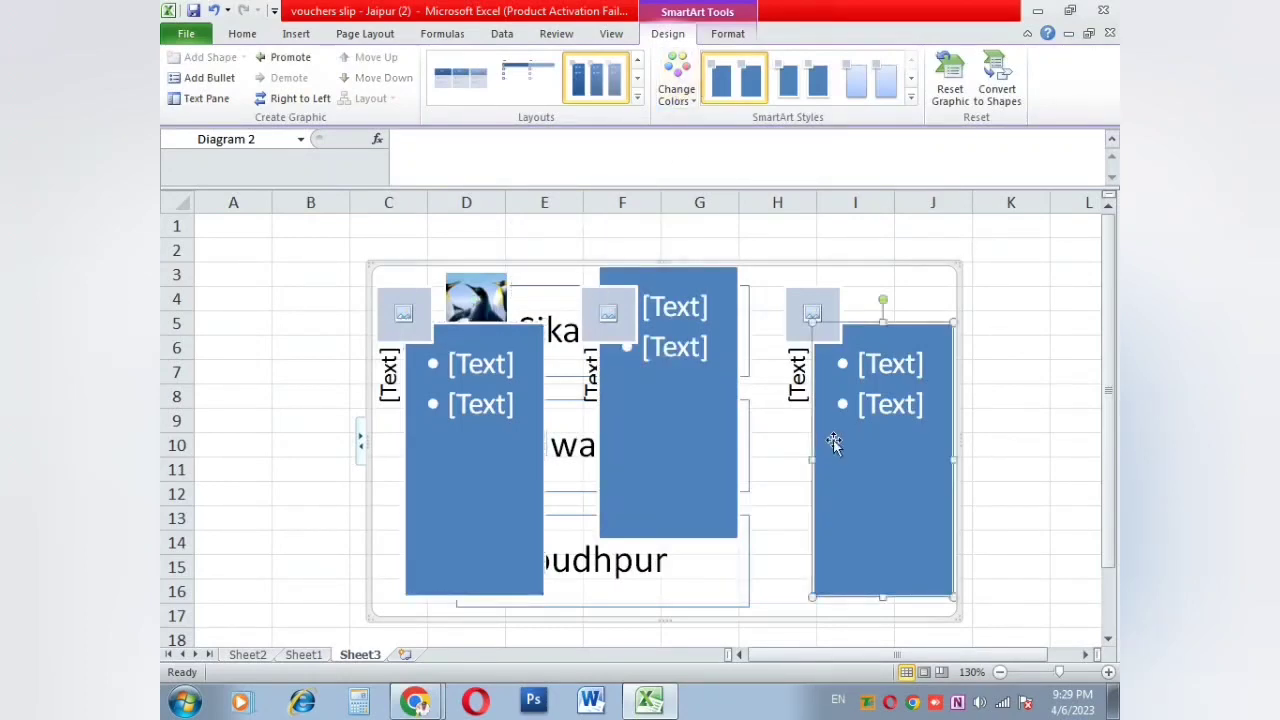
Step: Fill the left, middle and right picture slots with Tulips, Koala and Lighthouse
click(604, 318)
click(480, 228)
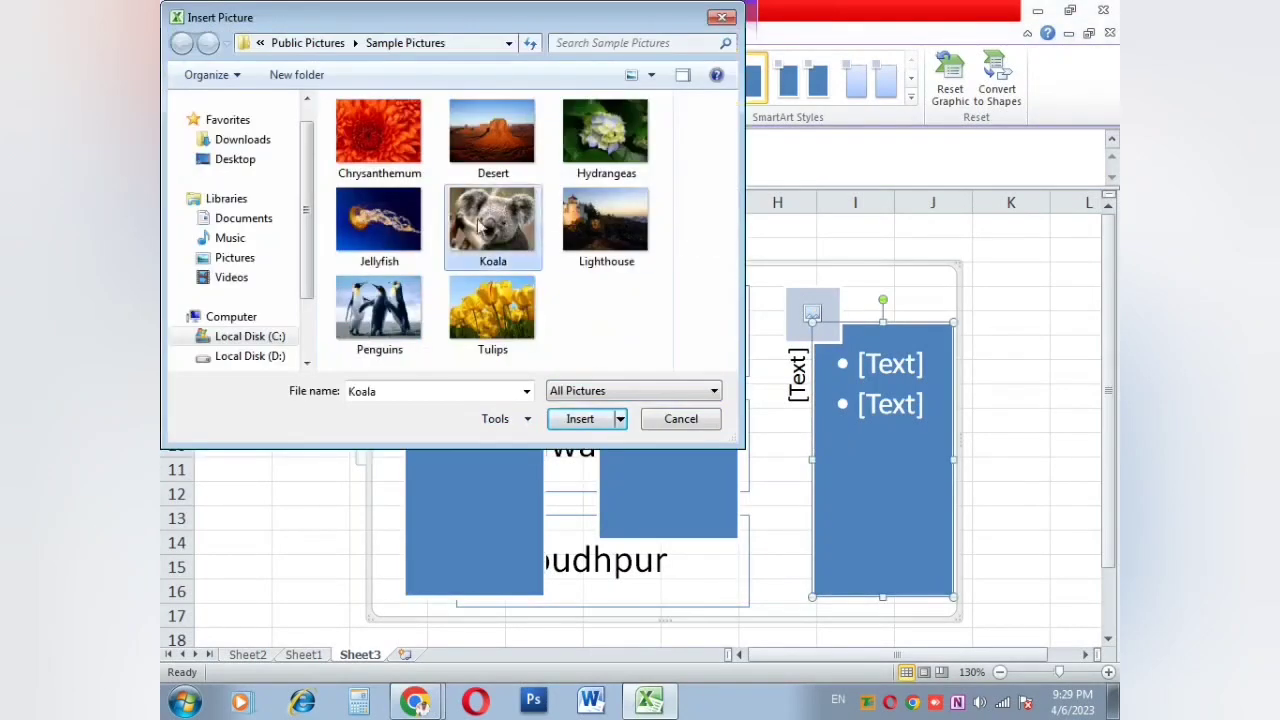
double_click(480, 228)
click(430, 316)
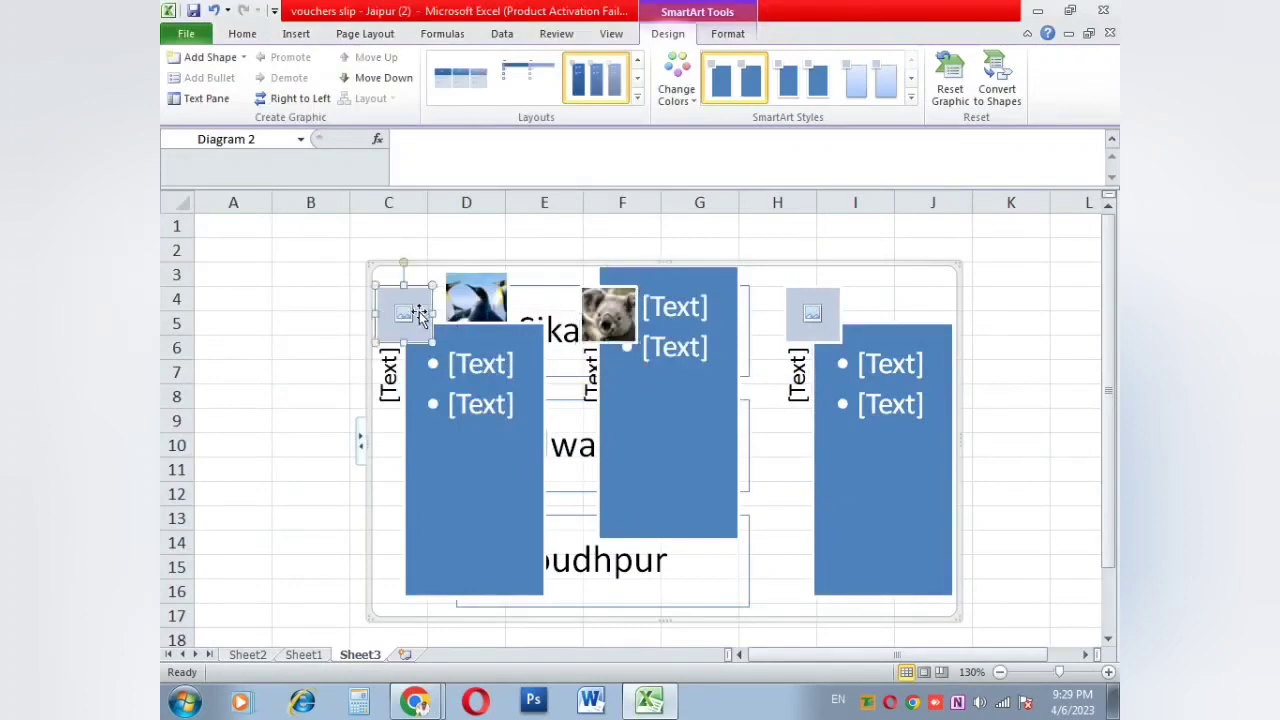
click(420, 316)
double_click(475, 305)
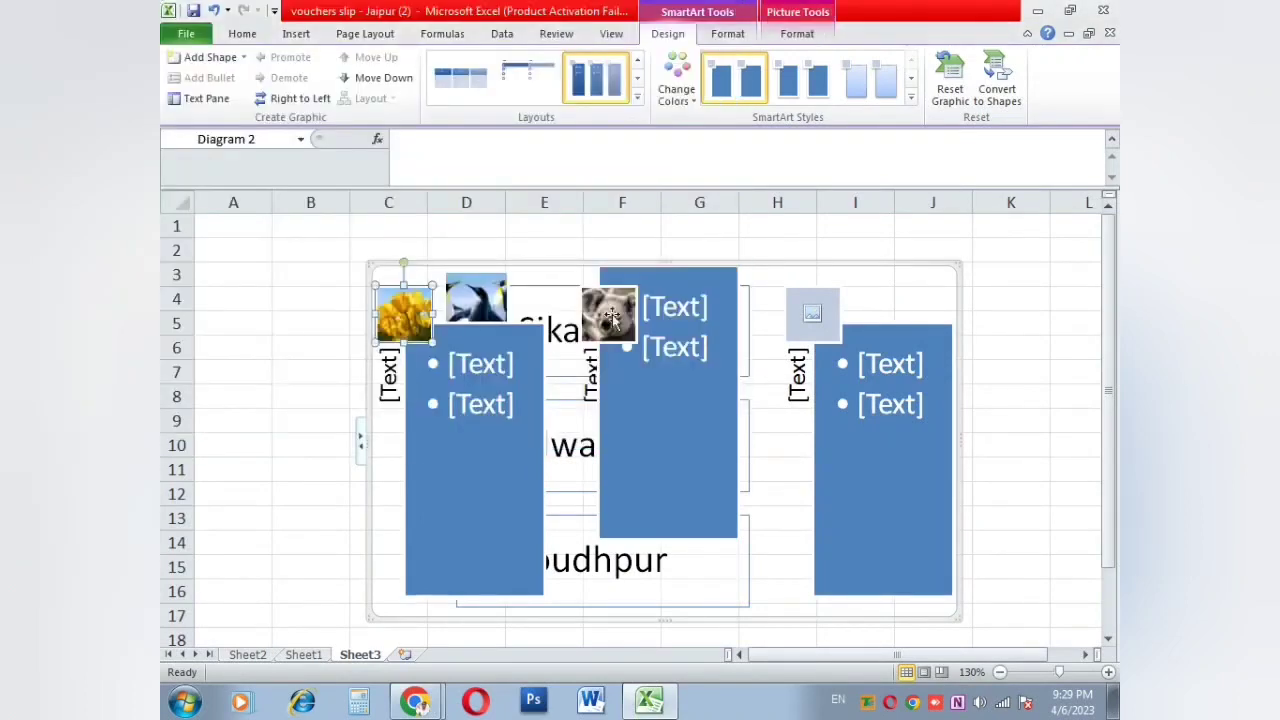
click(810, 312)
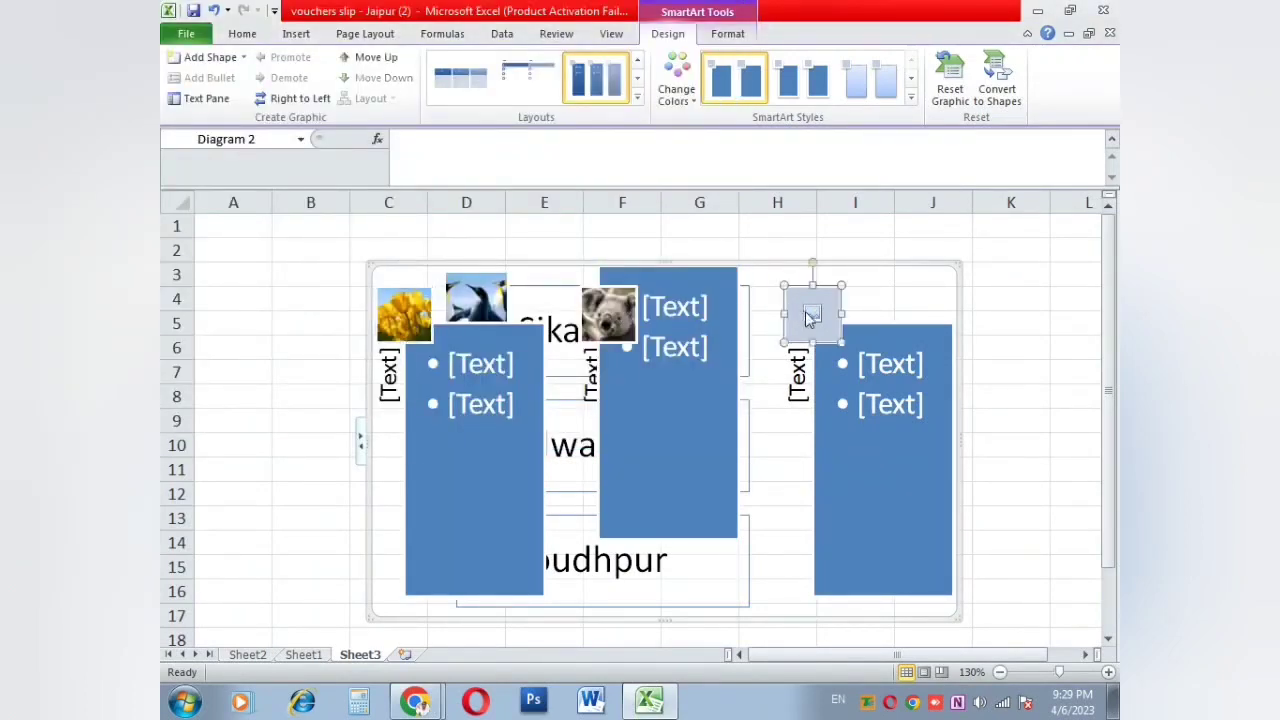
click(812, 314)
double_click(601, 250)
Step: Type filler bullet text into the left and middle columns
click(465, 410)
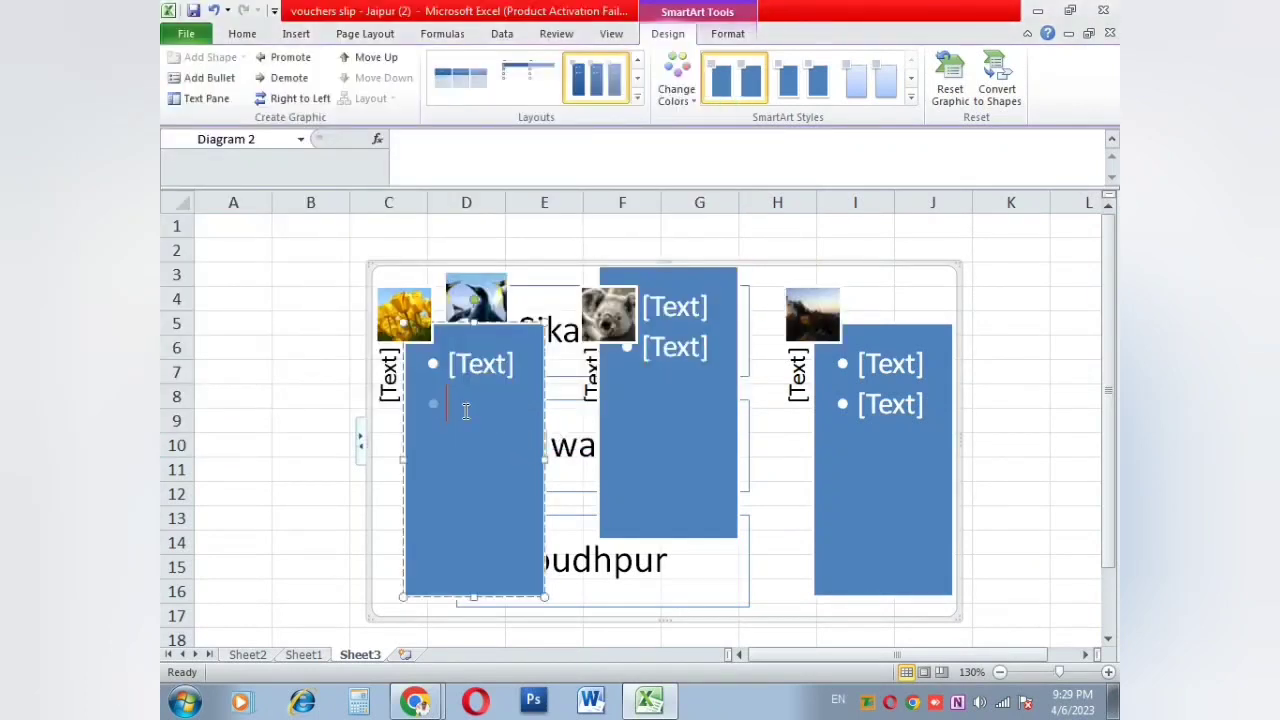
text(vcxvcvcxxvc)
key(Return)
text(vxcv)
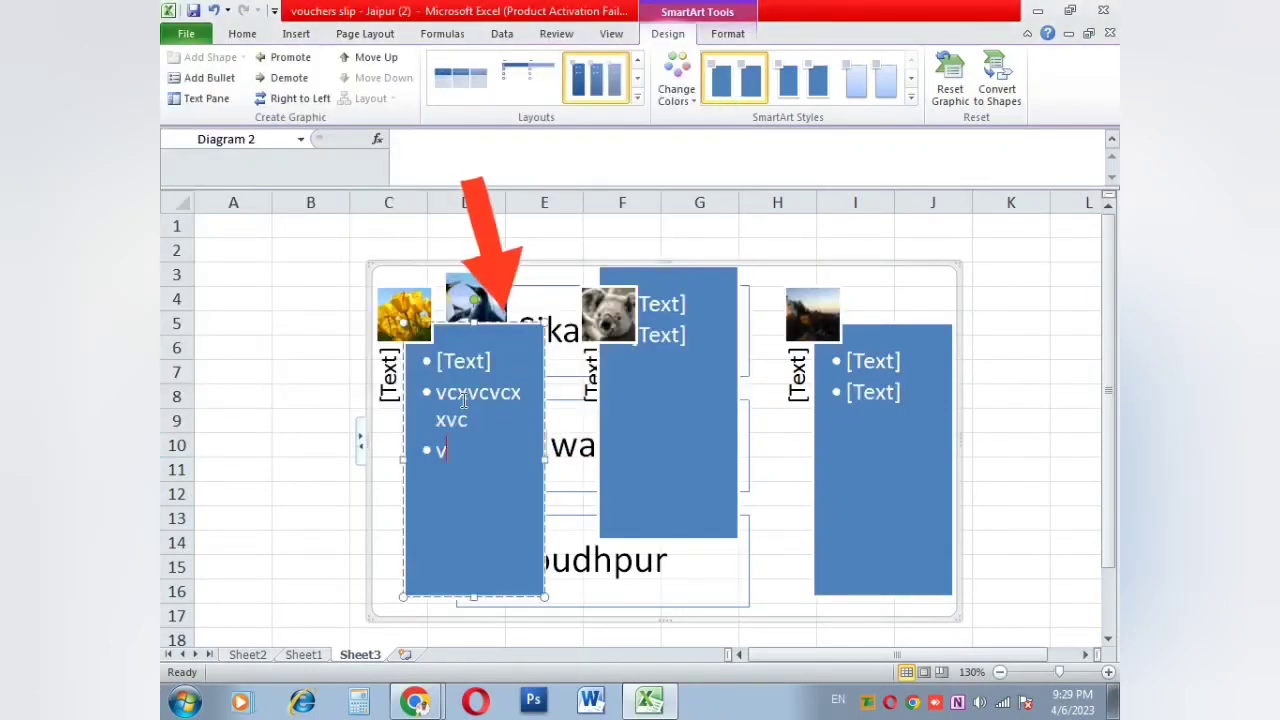
key(Return)
text(xcvxc vxc v xcv xcv cx v)
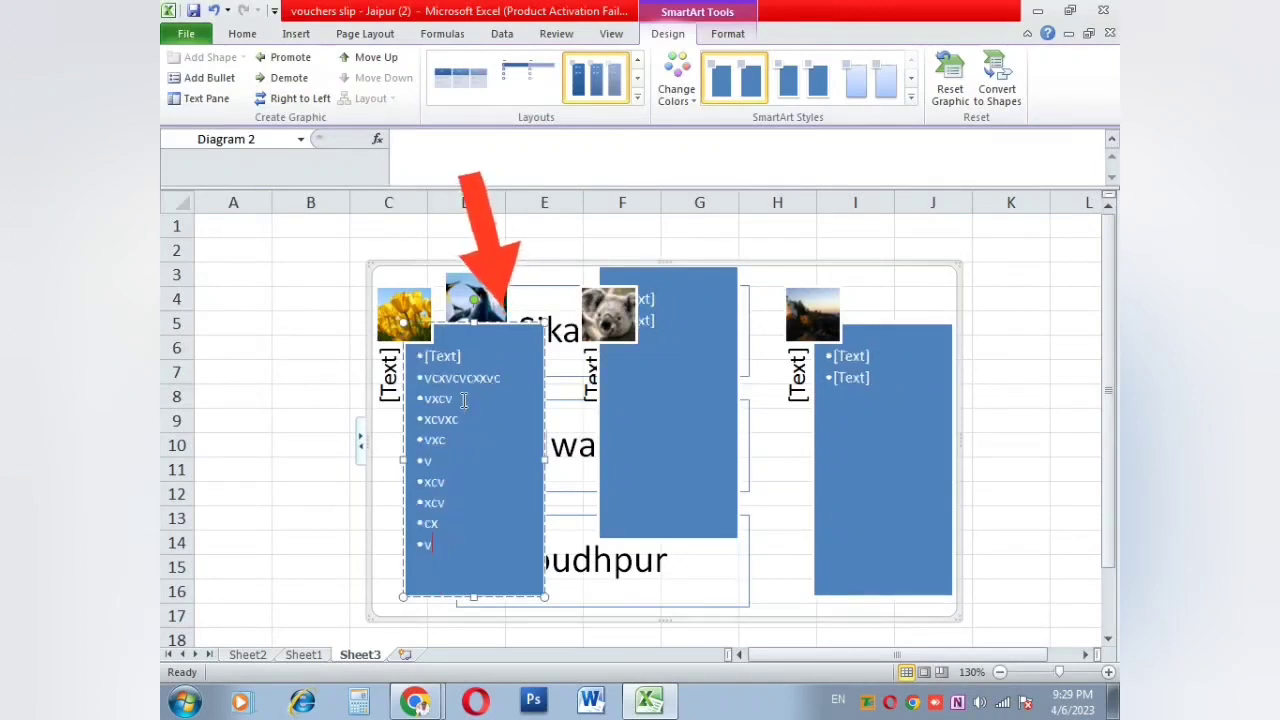
click(641, 336)
text(vcxvcx)
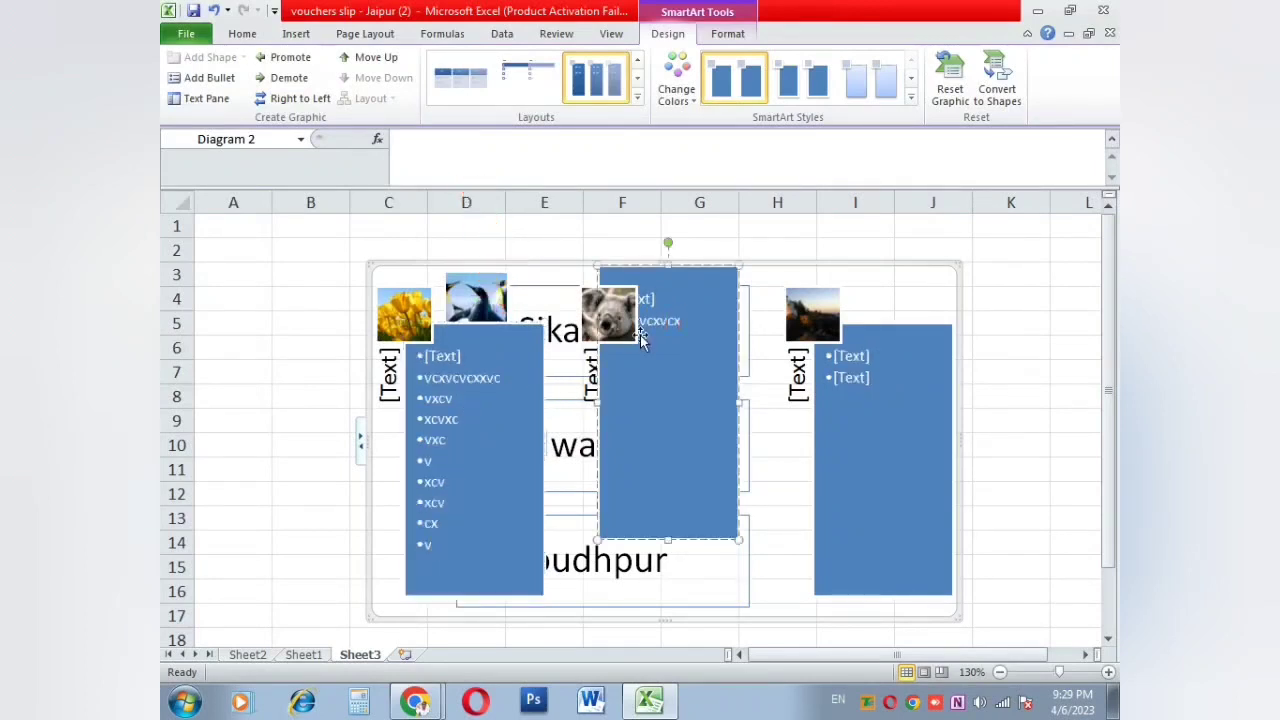
text(vxcvcxvxcvcxvcxvcxvcxvcxvcx)
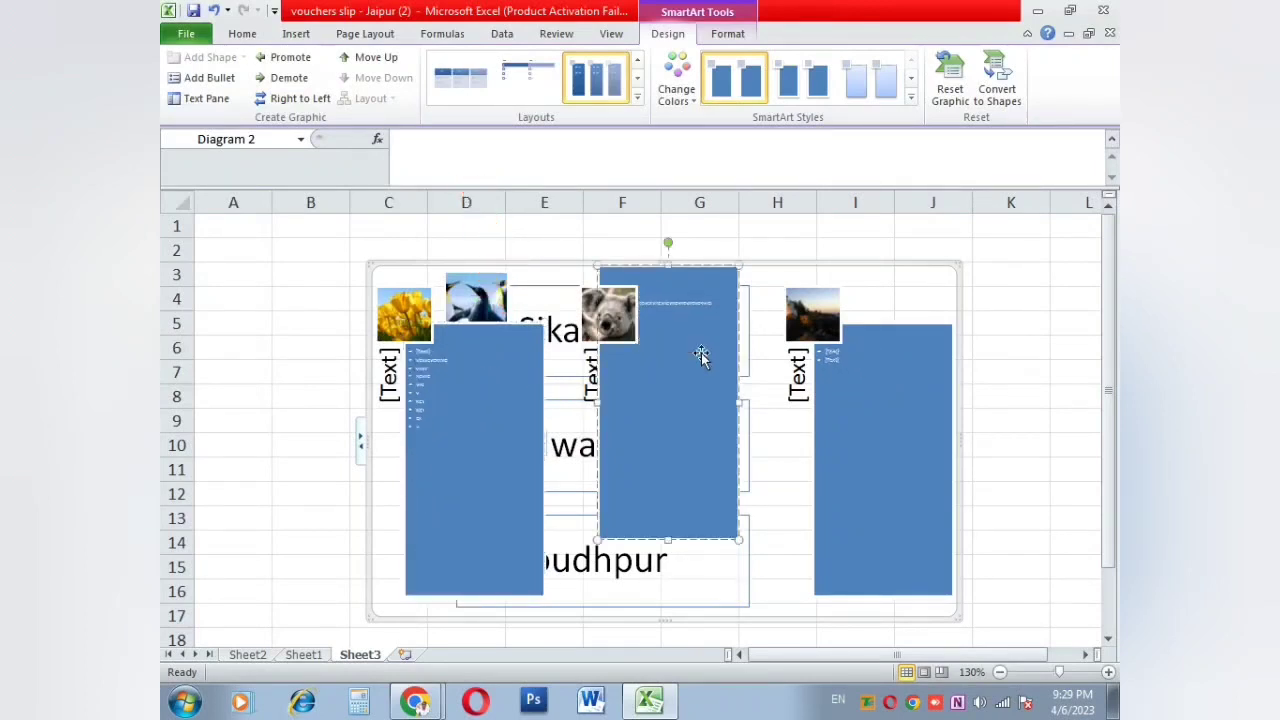
Step: Raise the right column shape, then return to Sheet1
click(884, 380)
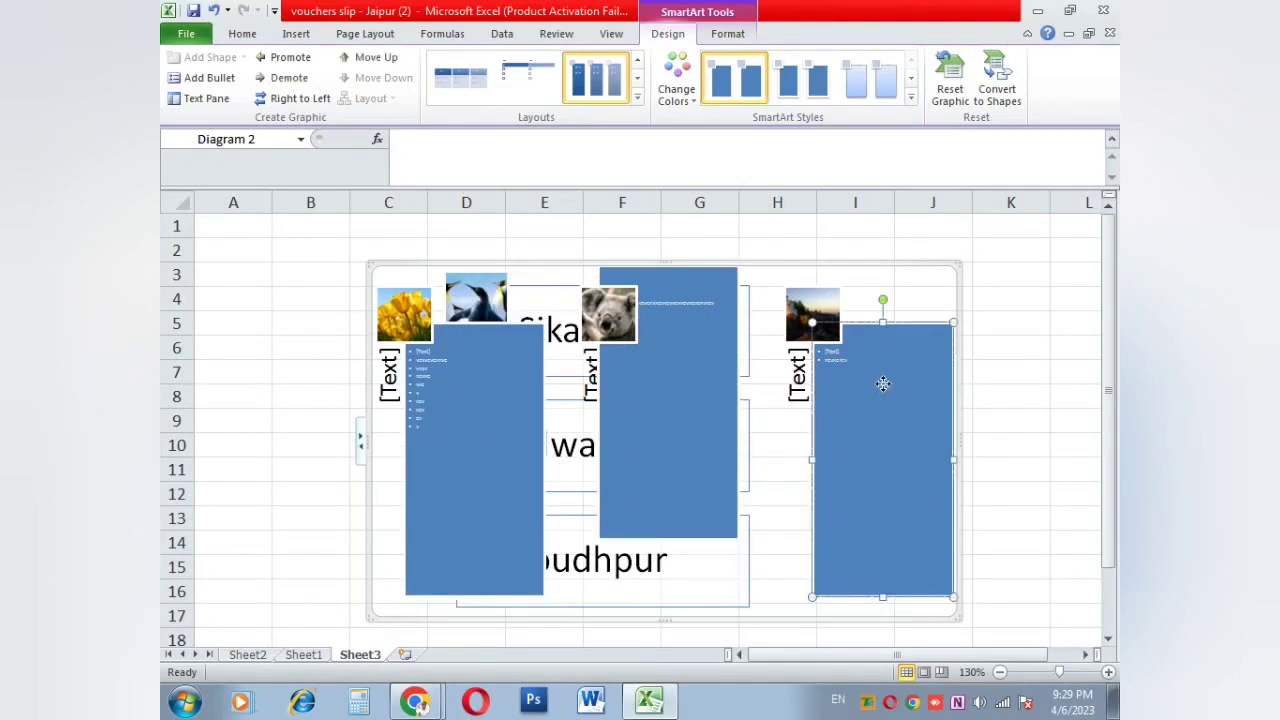
drag(884, 380, 880, 336)
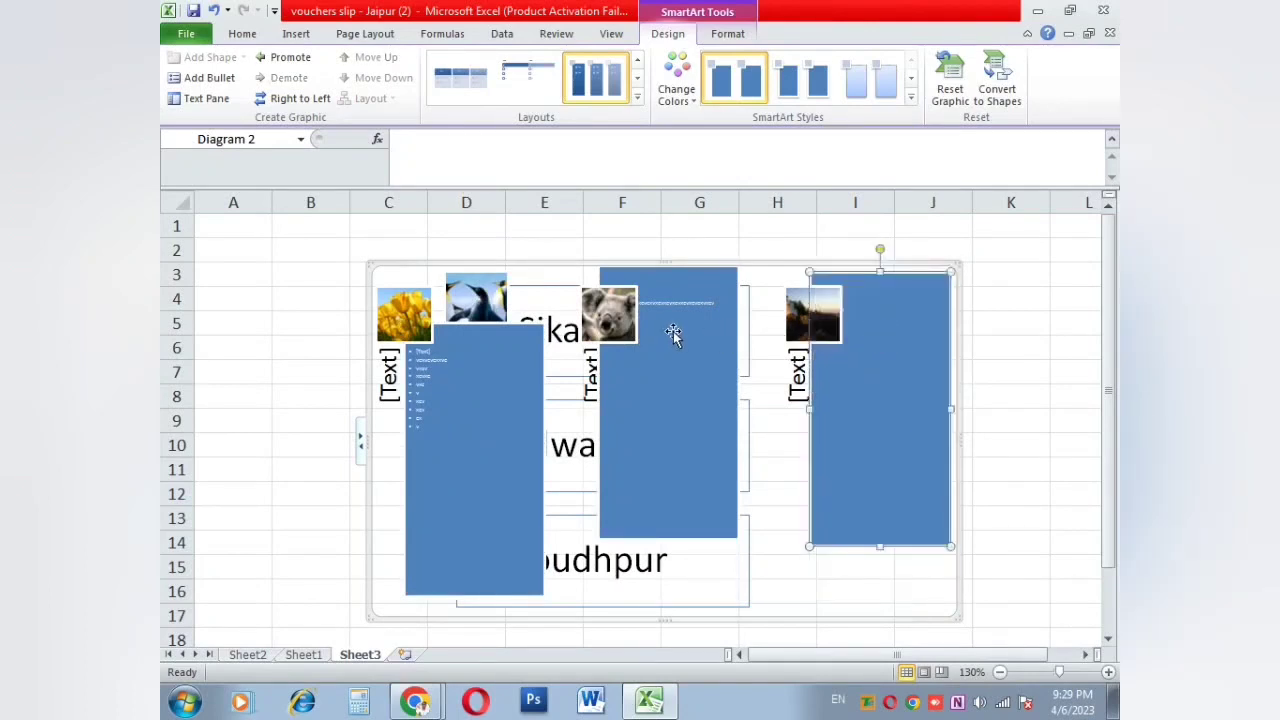
click(304, 655)
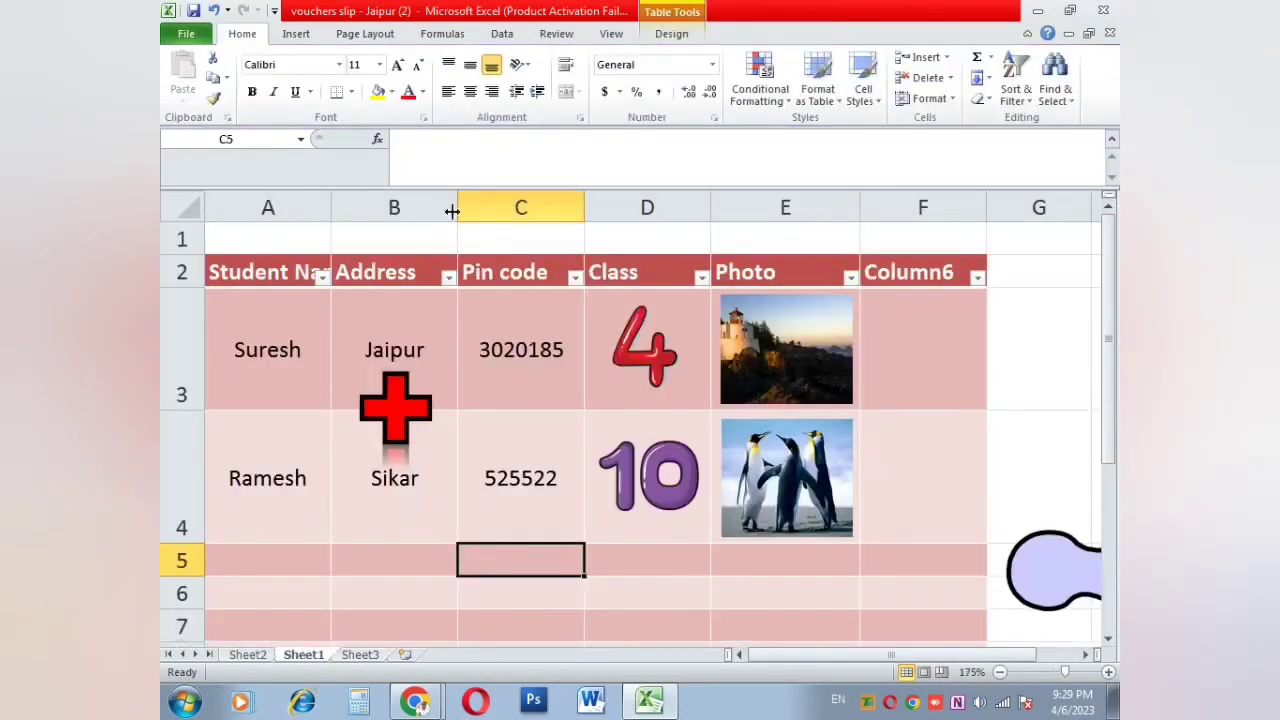
Step: Capture a screen clipping and shrink it to 1.32 by 2.1 inches over the table
click(300, 34)
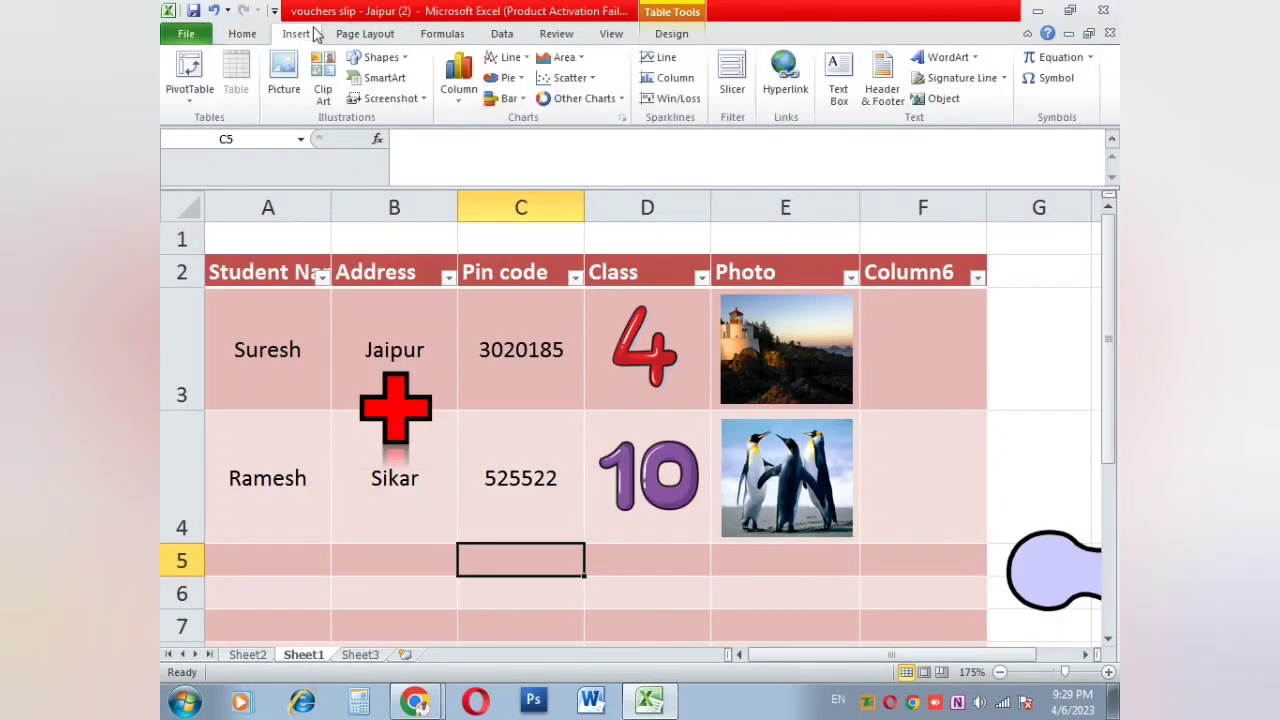
click(413, 100)
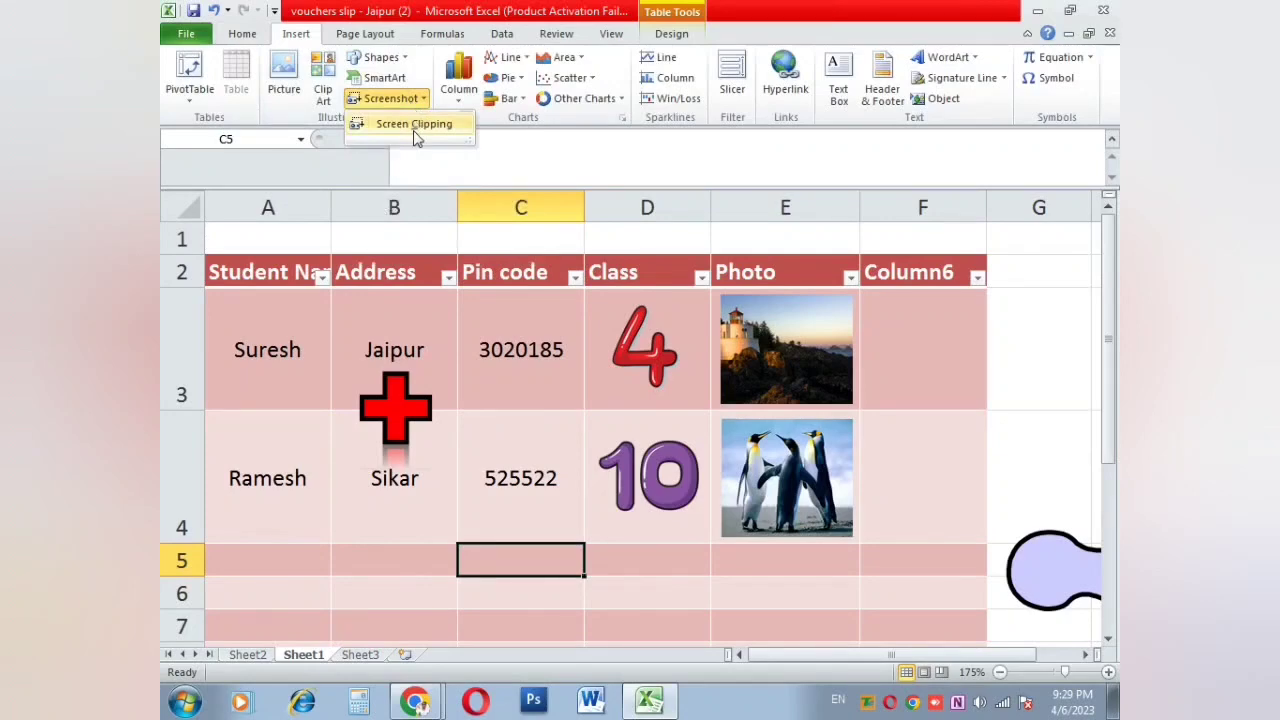
click(410, 131)
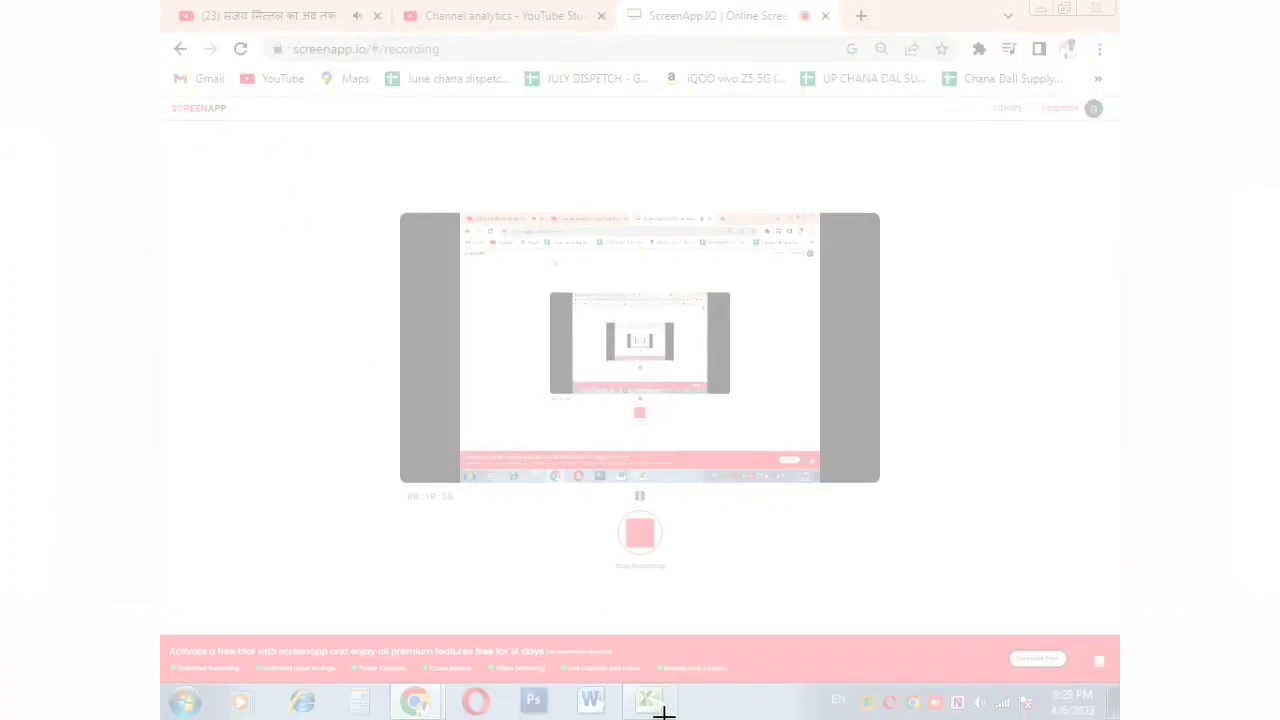
drag(235, 120, 692, 410)
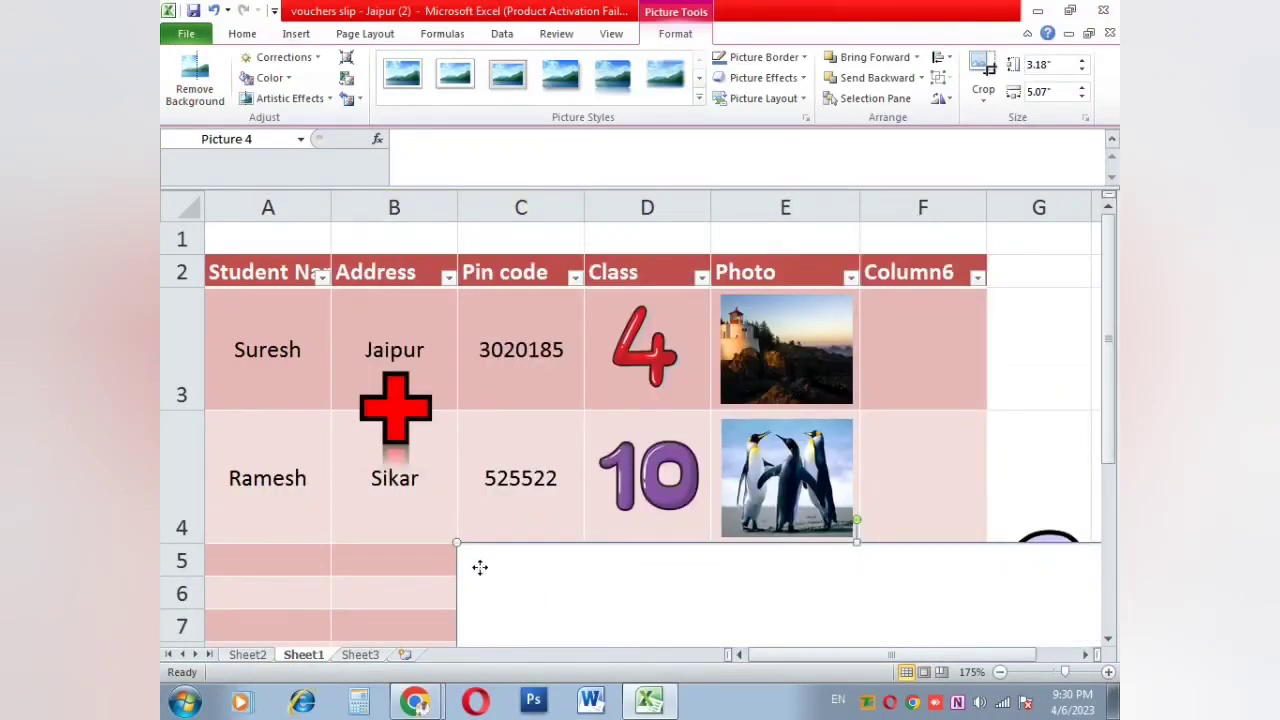
drag(480, 566, 736, 456)
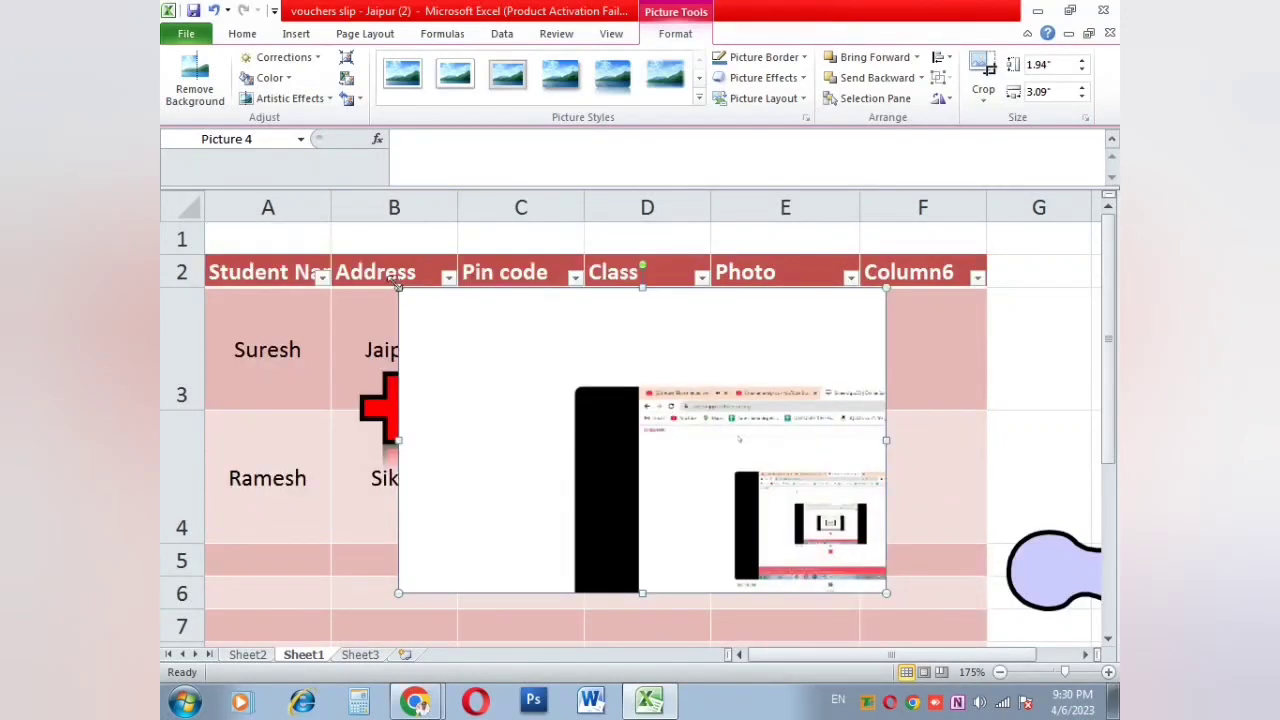
drag(397, 287, 554, 388)
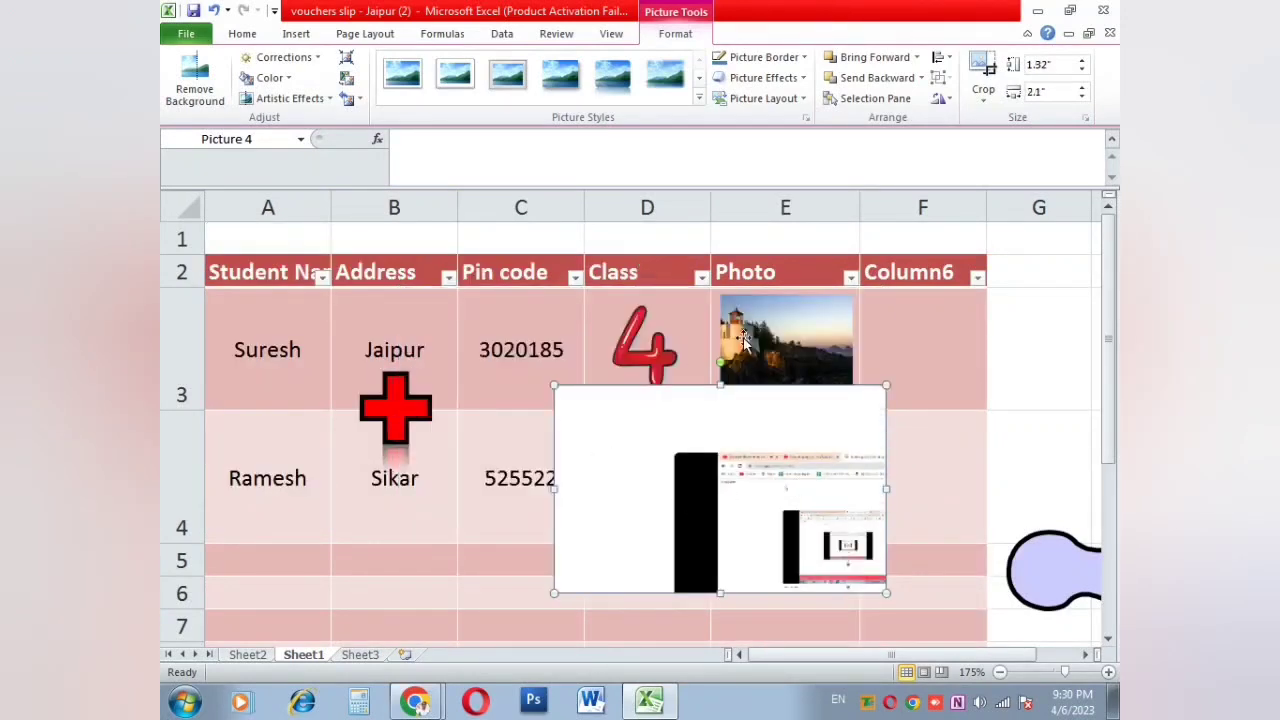
click(313, 35)
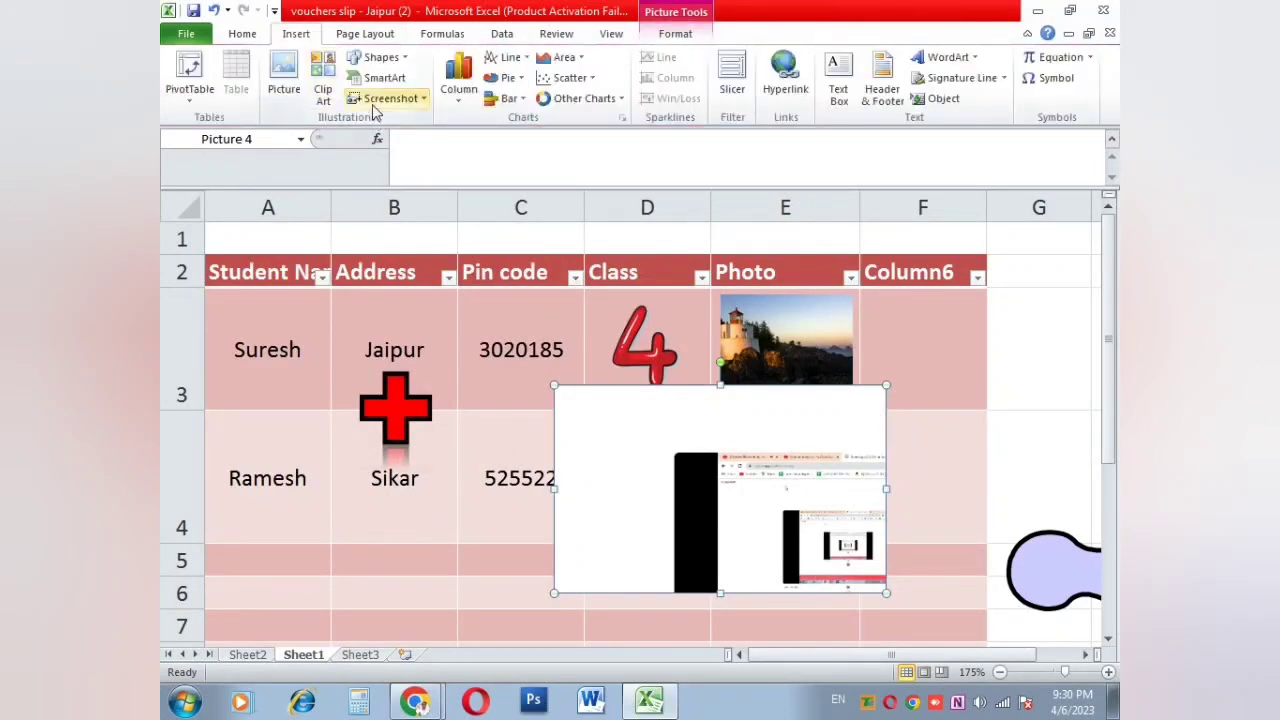
Step: Delete the screenshot picture and look through the line and pie chart types
key(Delete)
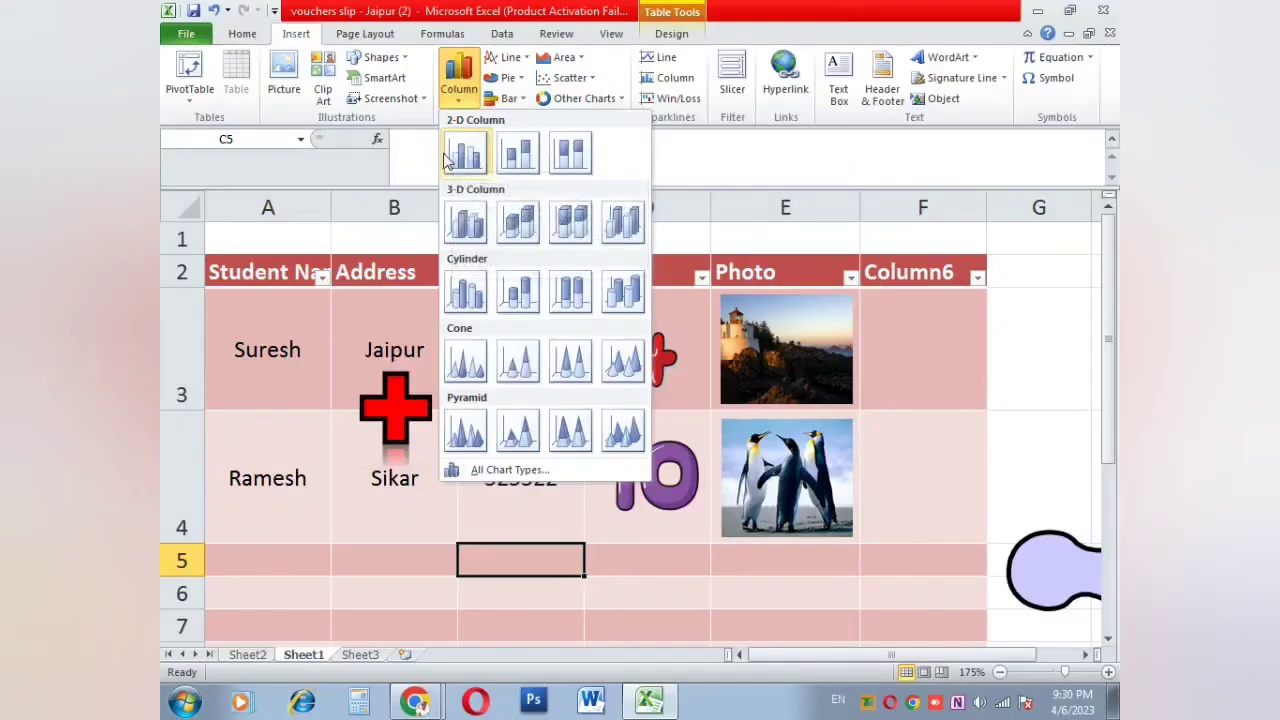
click(527, 60)
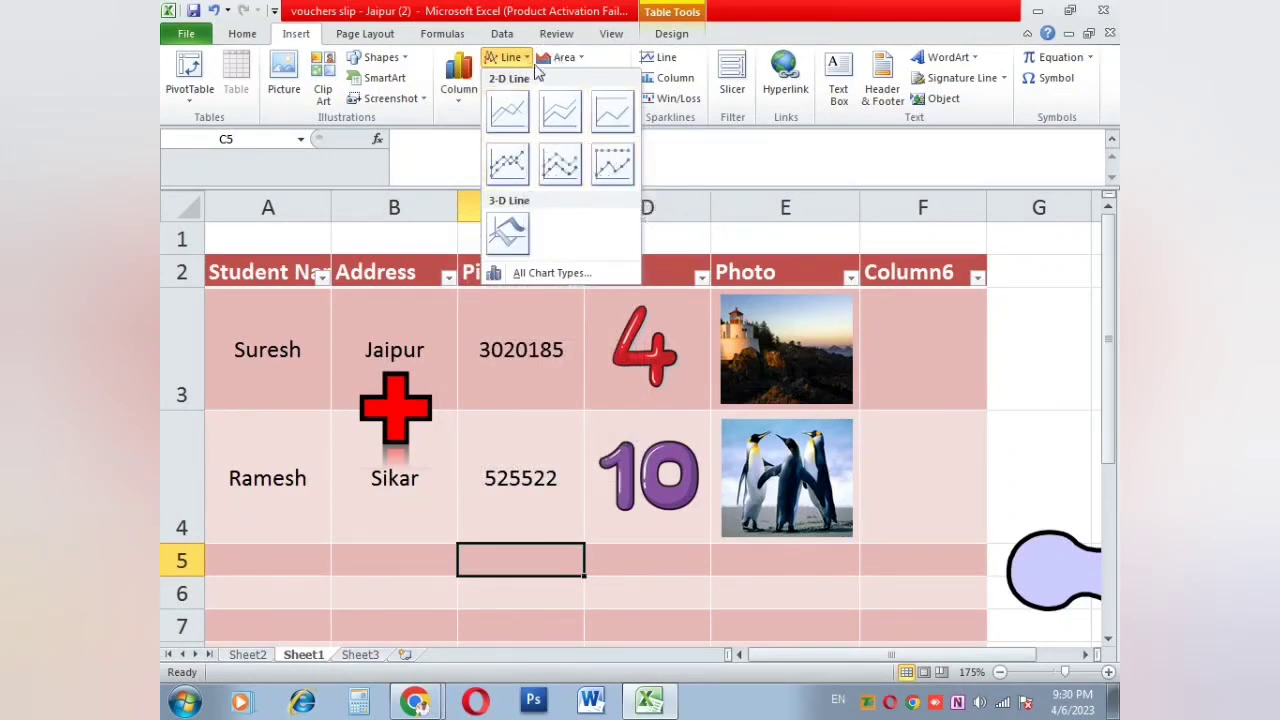
click(520, 58)
click(505, 77)
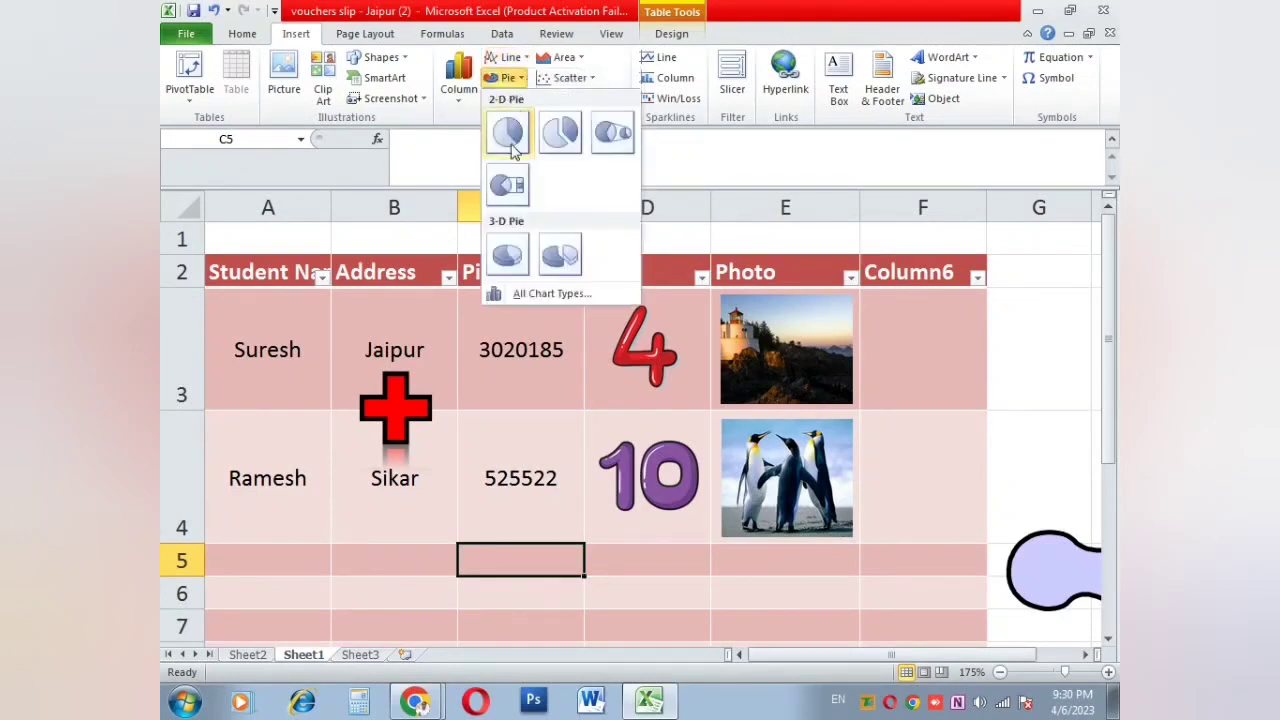
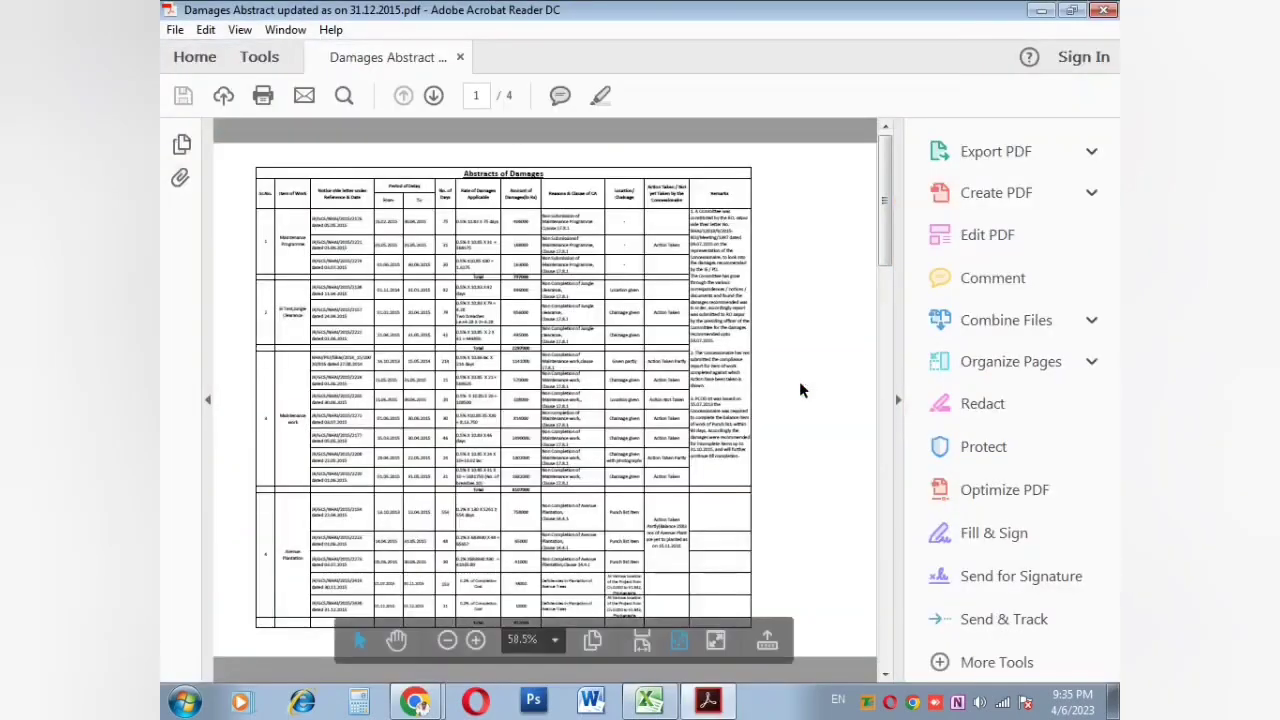
Step: Scroll through the student table to review the Class and Photo columns
scroll(589, 325, down, 5)
scroll(588, 320, up, 5)
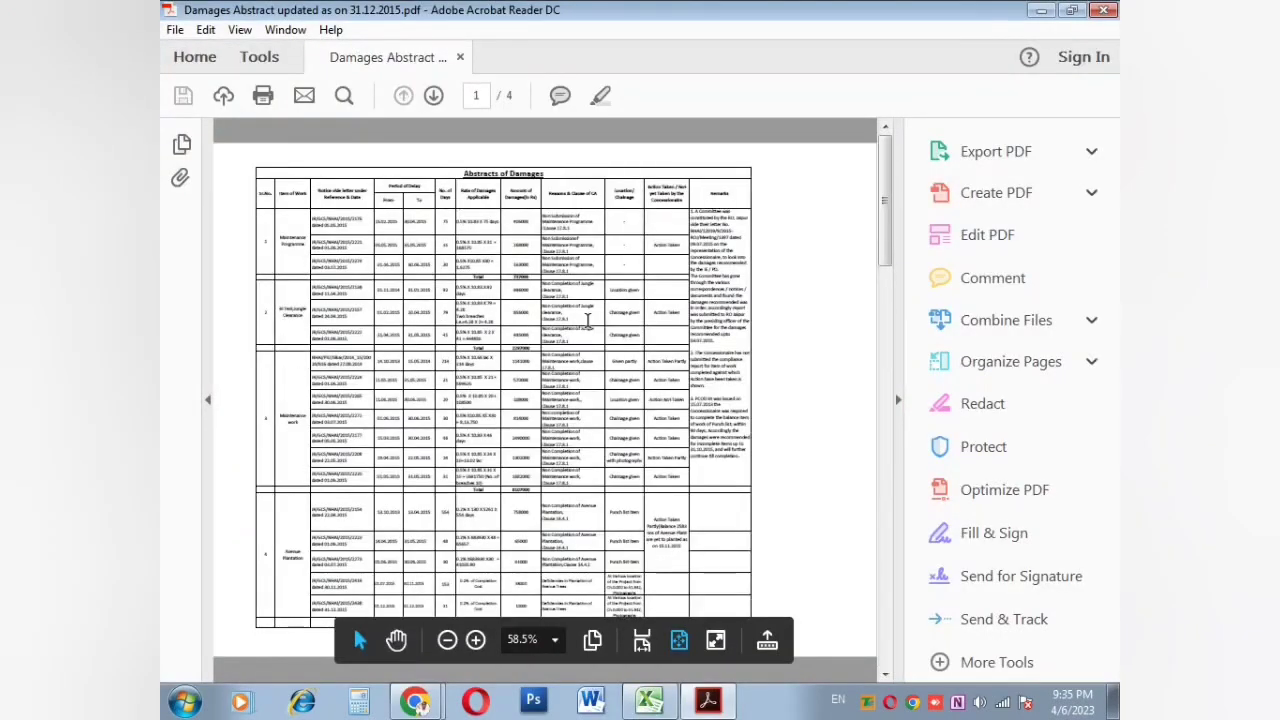
scroll(588, 320, up, 7)
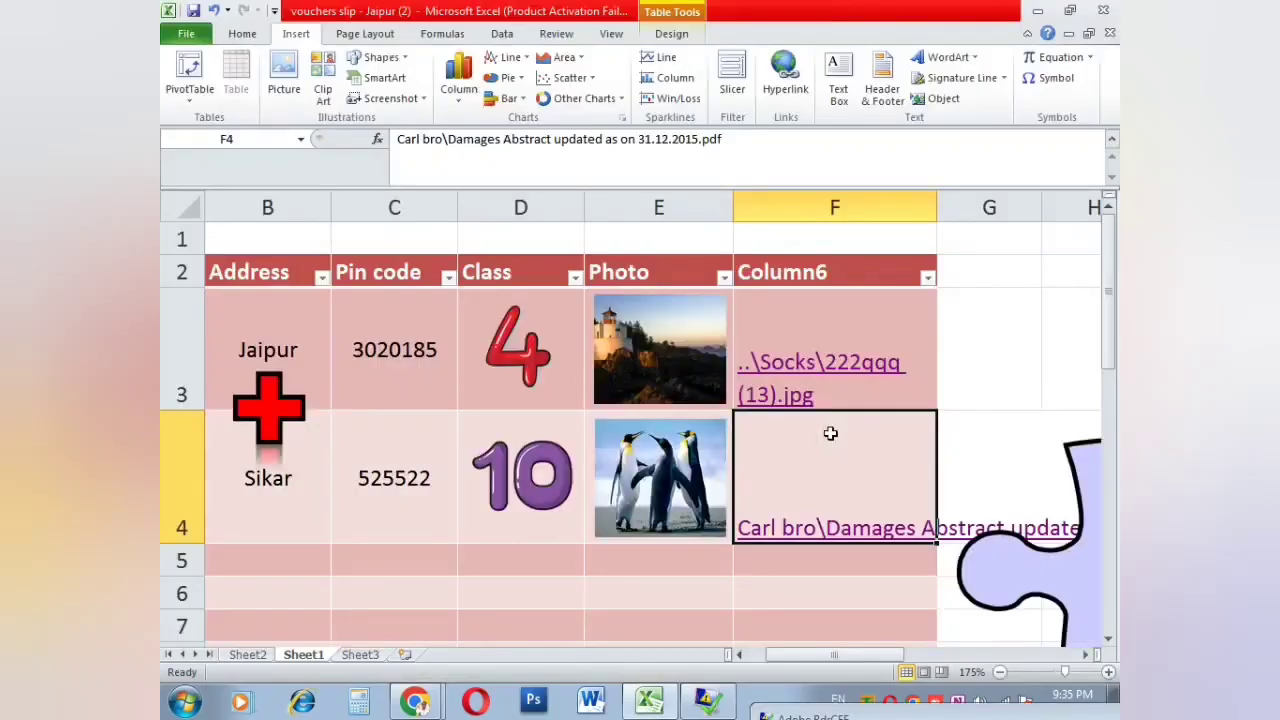
Step: Check the F3 link by opening the socks image, then close the viewer
scroll(829, 434, down, 1)
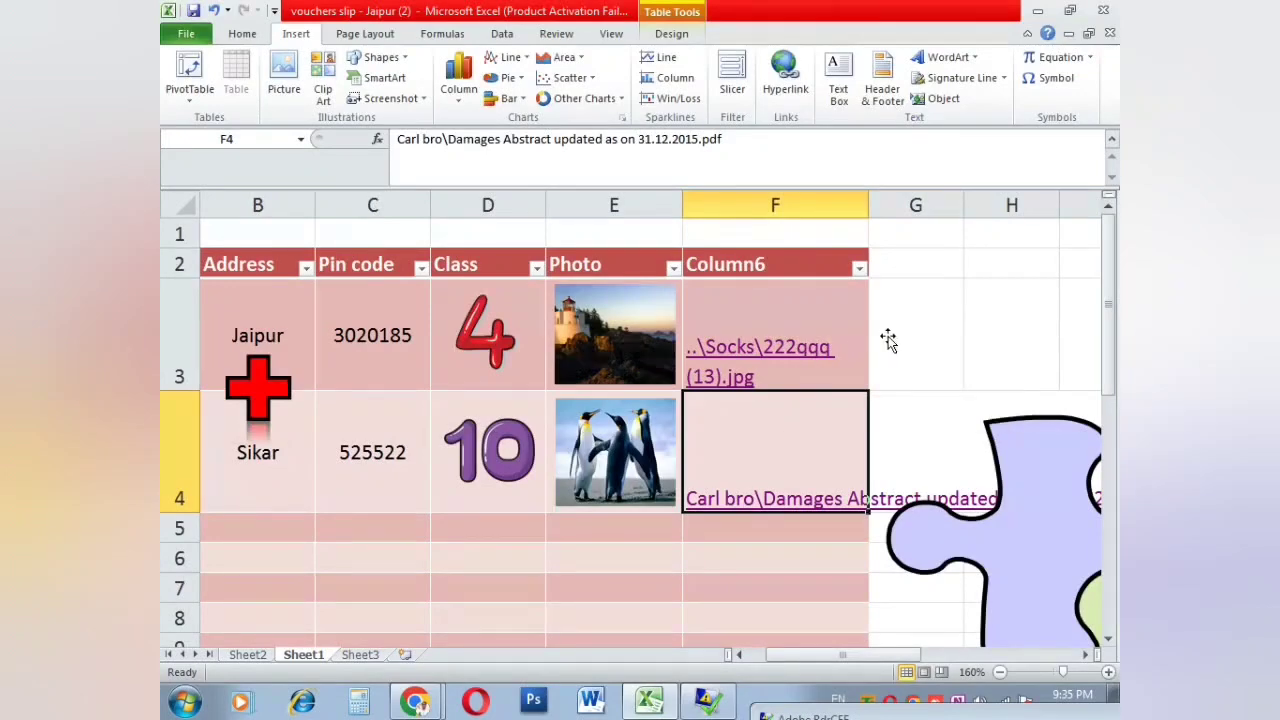
click(843, 337)
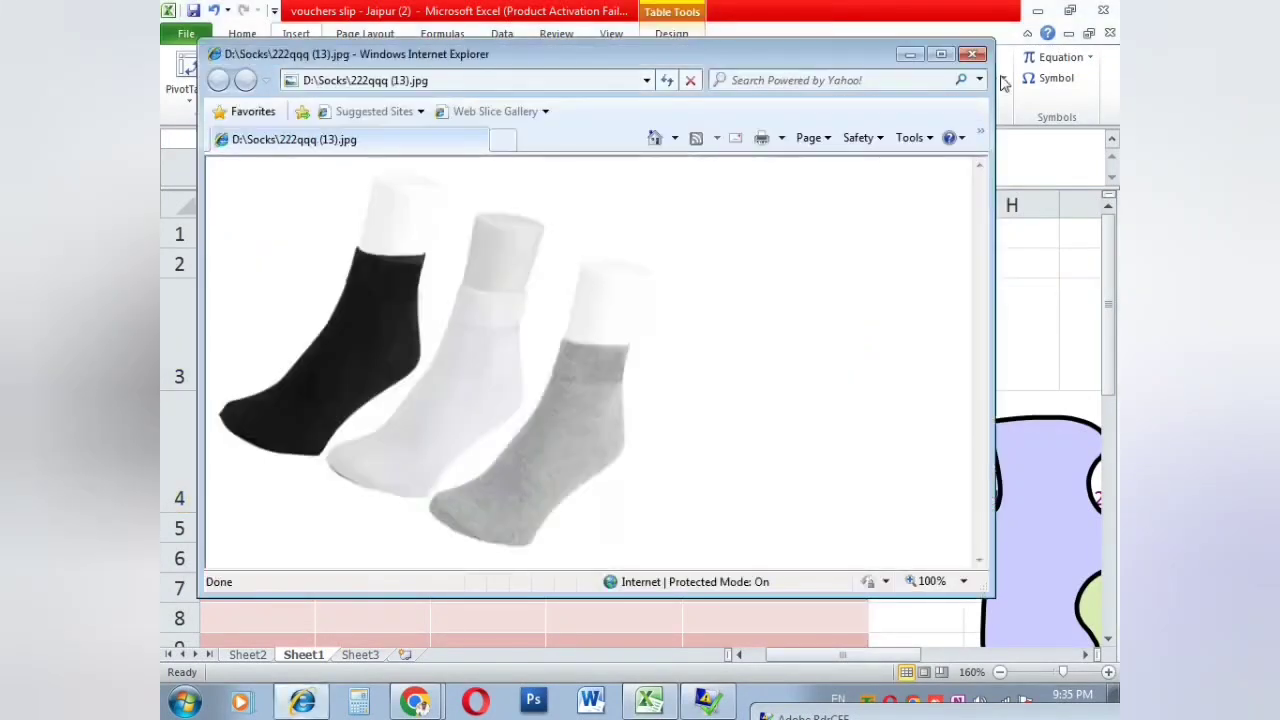
click(973, 54)
Step: Delete the hyperlinks in cells F3 and F4
key(Delete)
key(Down)
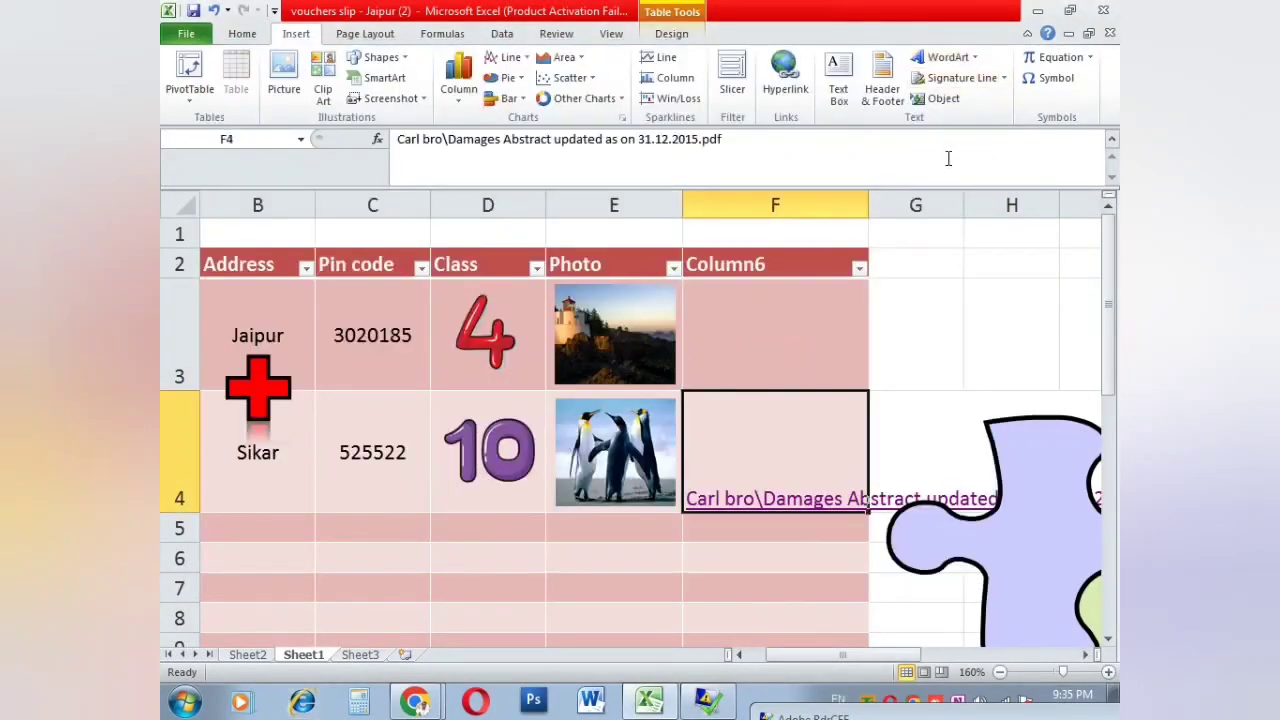
key(Delete)
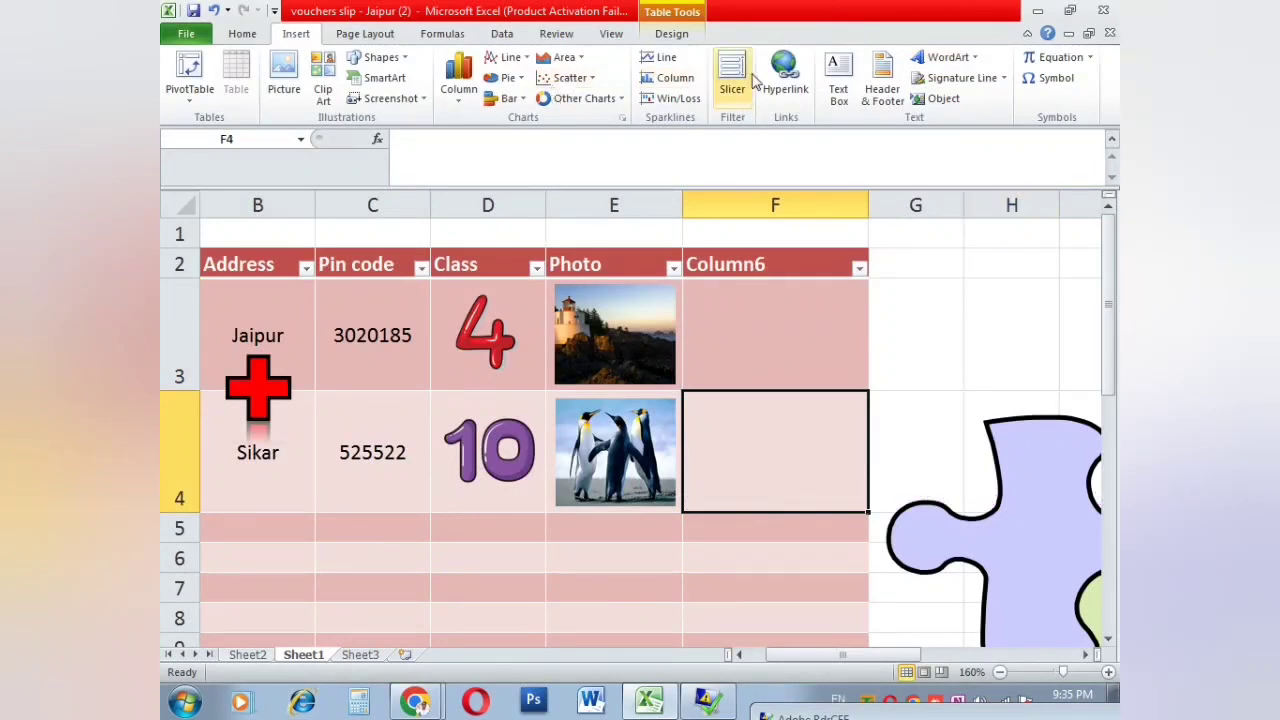
click(849, 107)
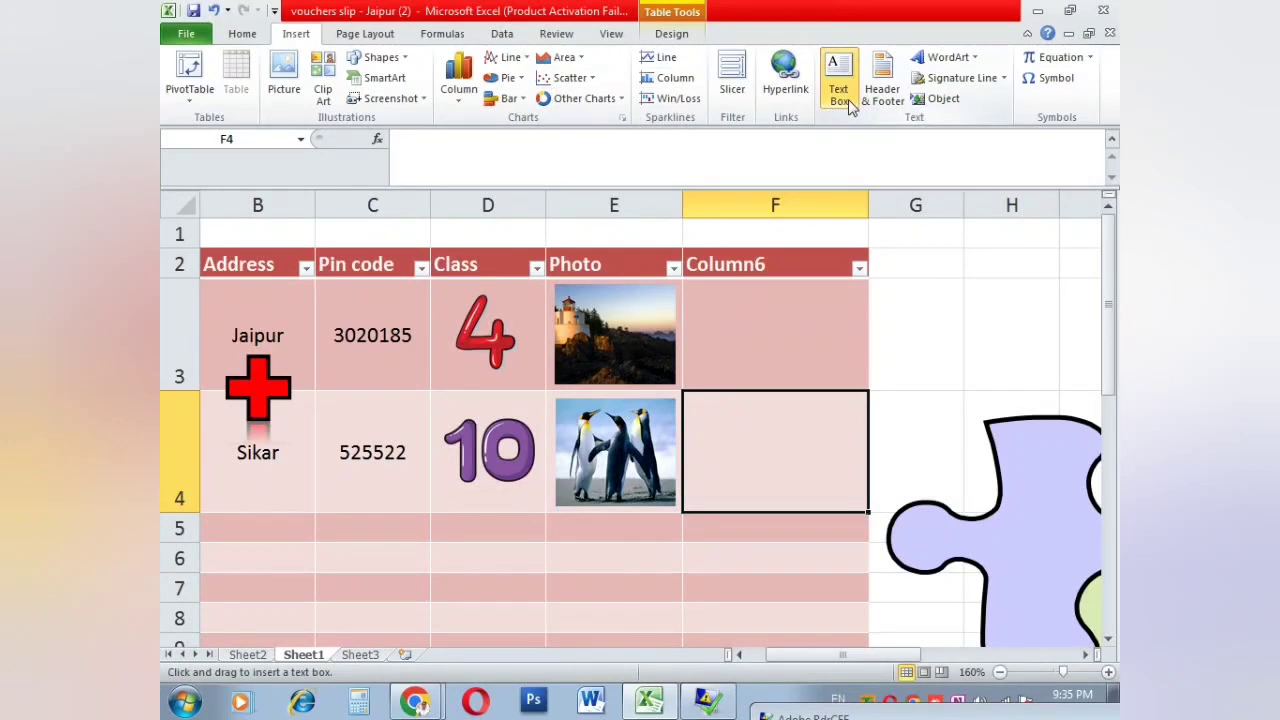
Step: Add a text box reading 'Fourth Class' beneath the clip-art 4, sized to fit
click(889, 381)
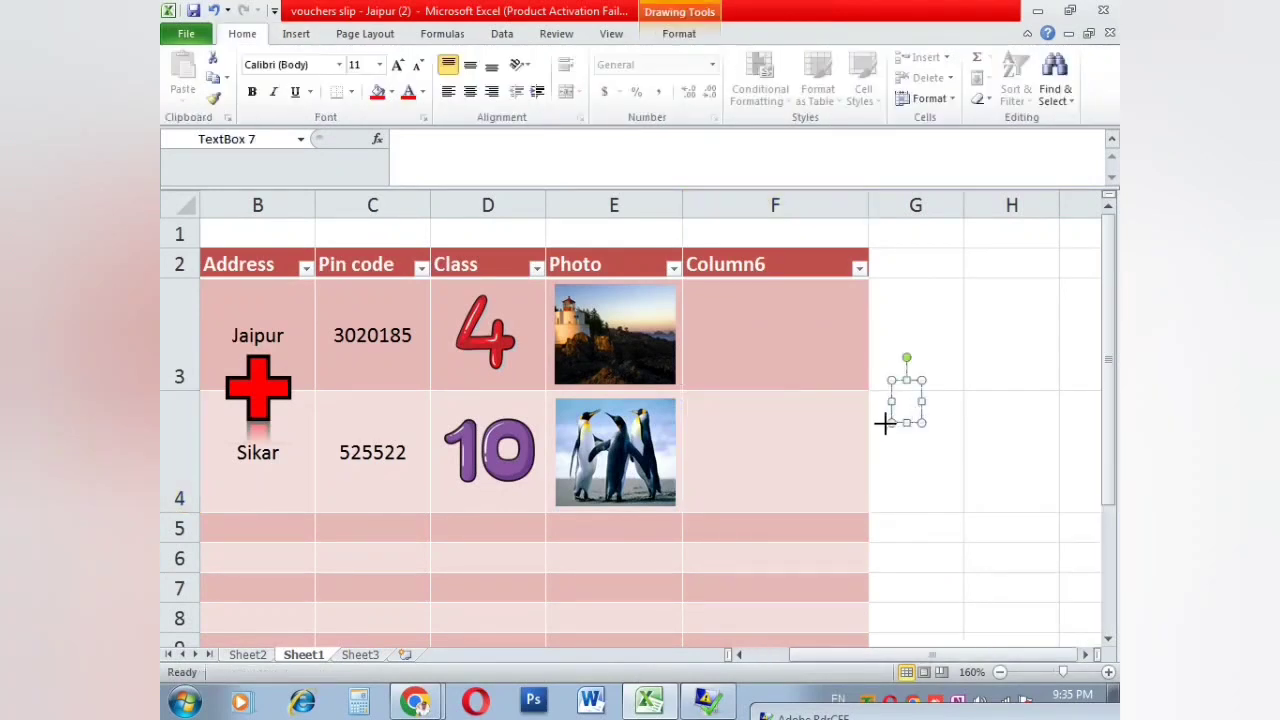
drag(888, 422, 675, 617)
text(df)
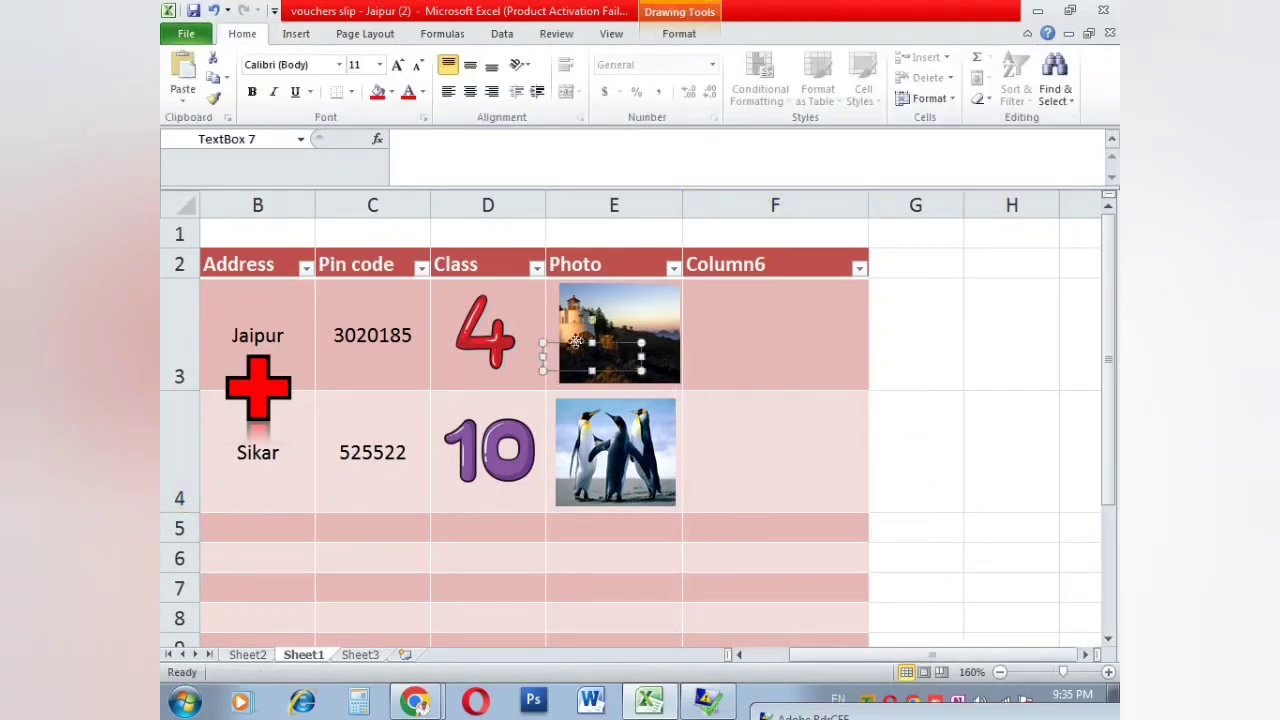
drag(573, 342, 473, 361)
click(476, 376)
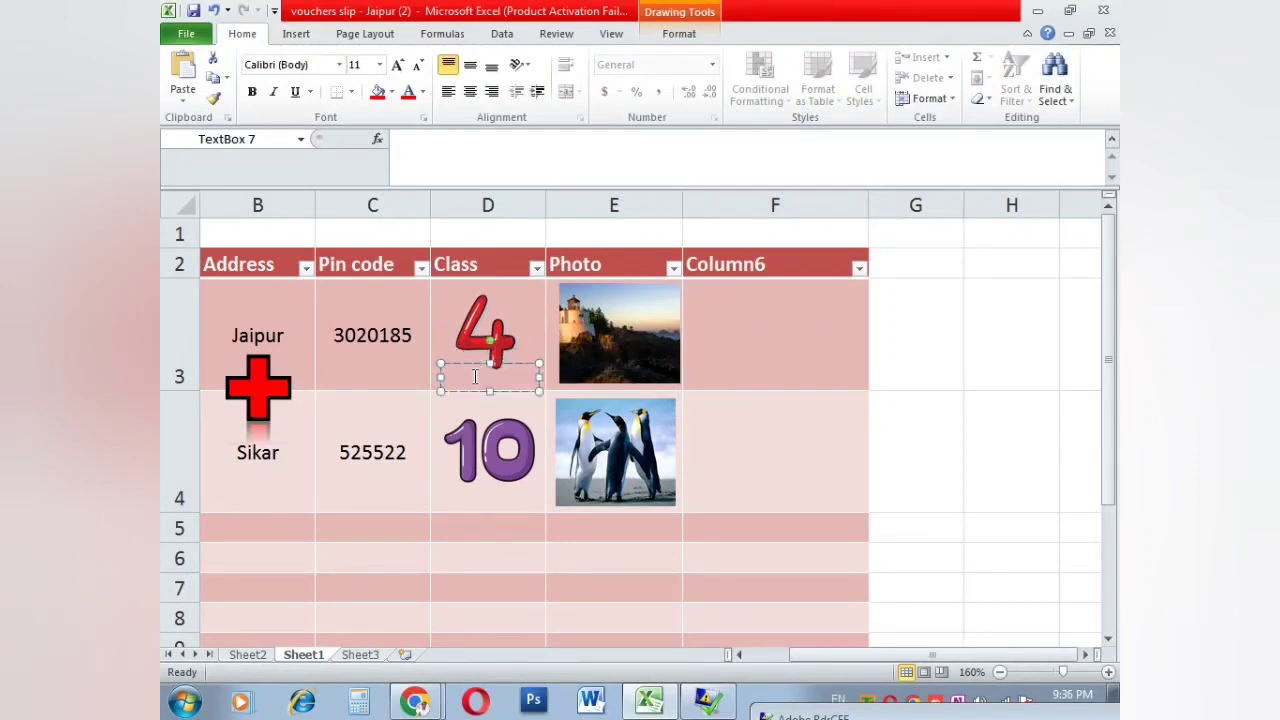
text(Fourth Class)
key(Return)
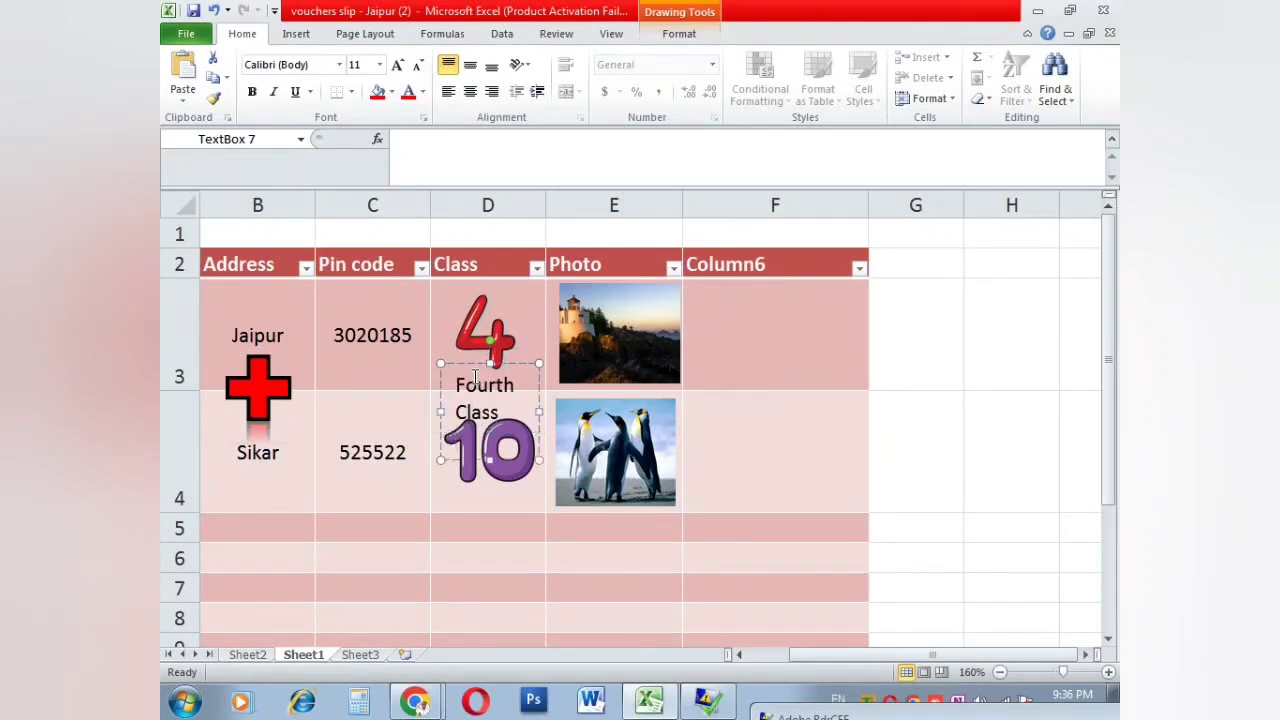
drag(545, 463, 409, 380)
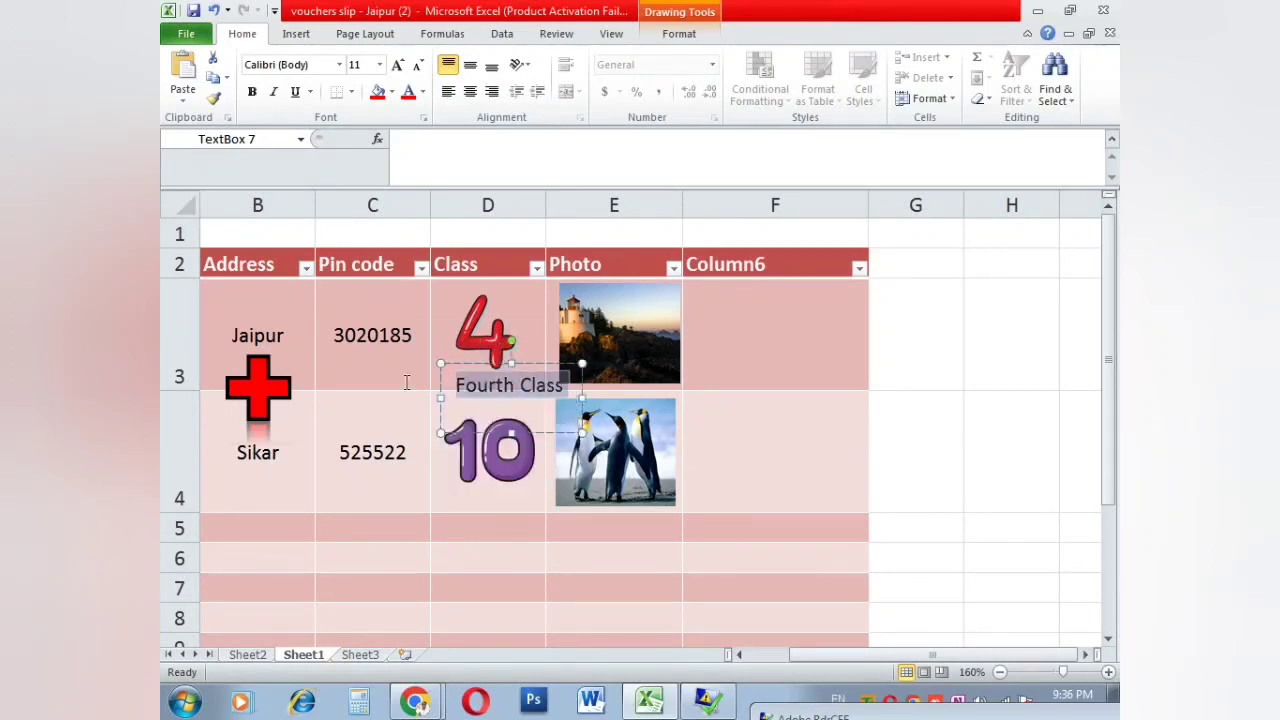
Step: Decrease the Fourth Class caption's font size three steps
click(418, 64)
click(418, 64)
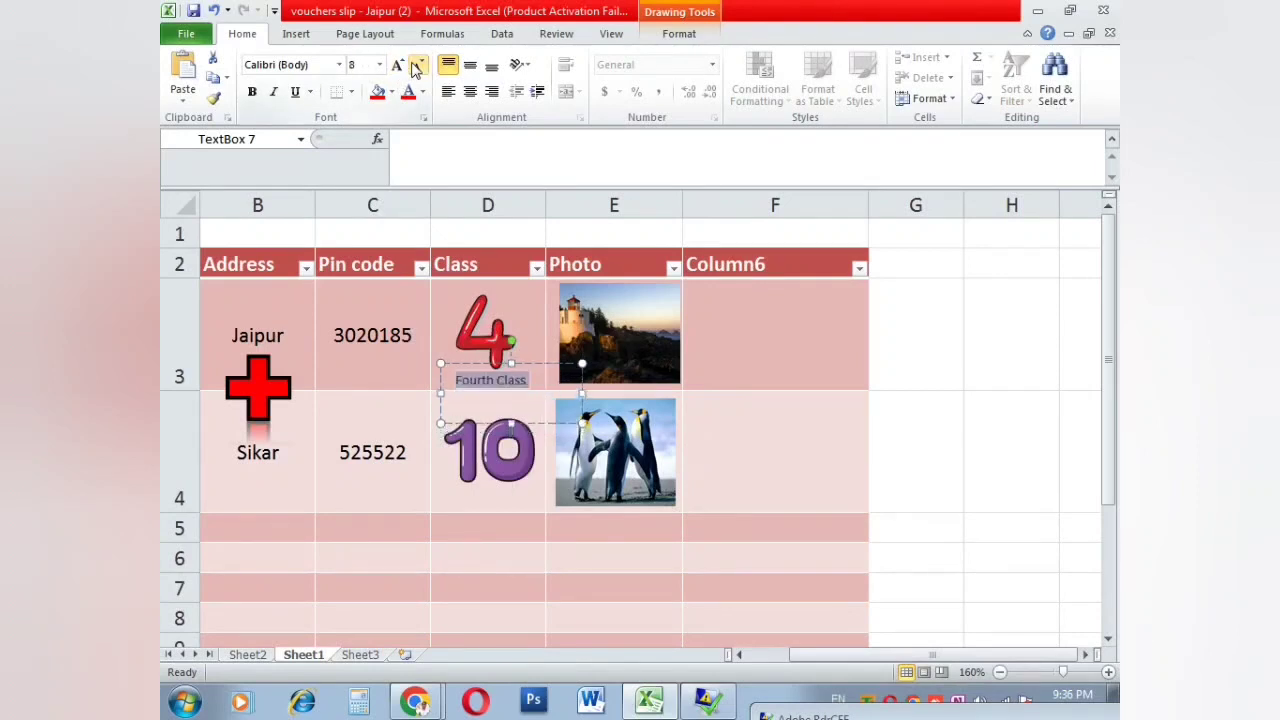
click(418, 64)
click(434, 525)
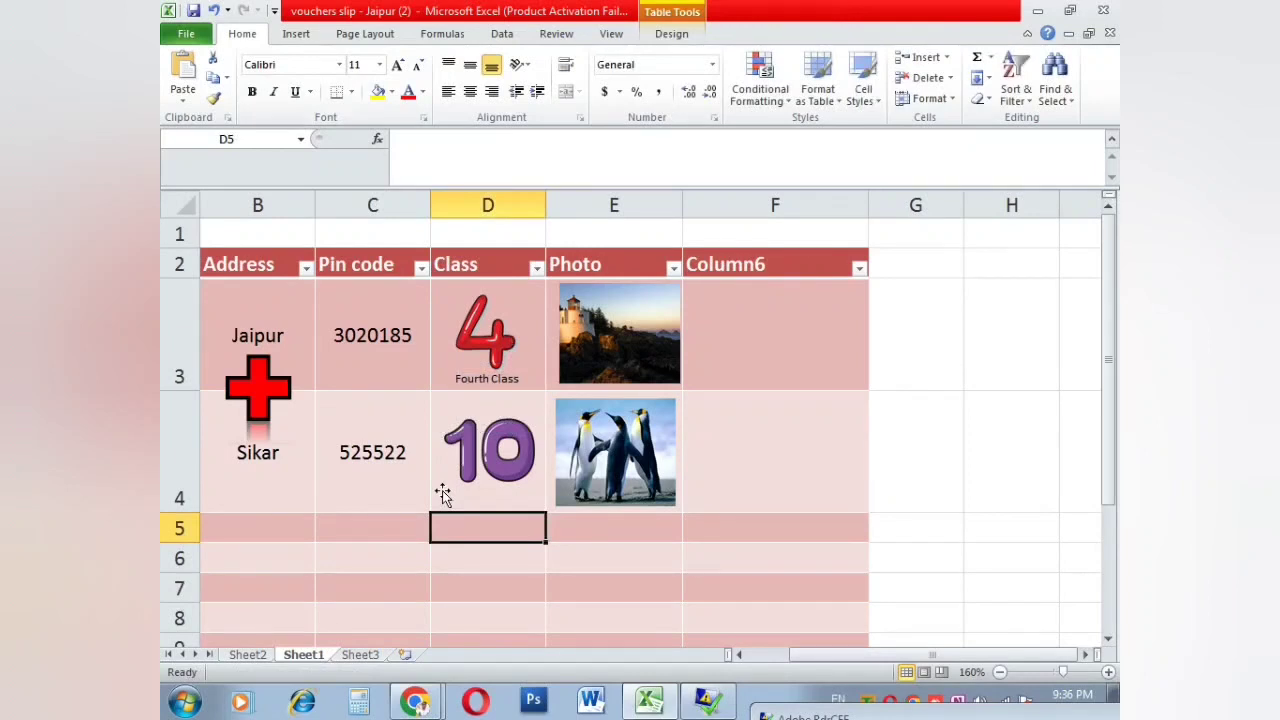
Step: Select the Fourth Class caption and the clip-art 4 picture in turn
scroll(443, 380, up, 2)
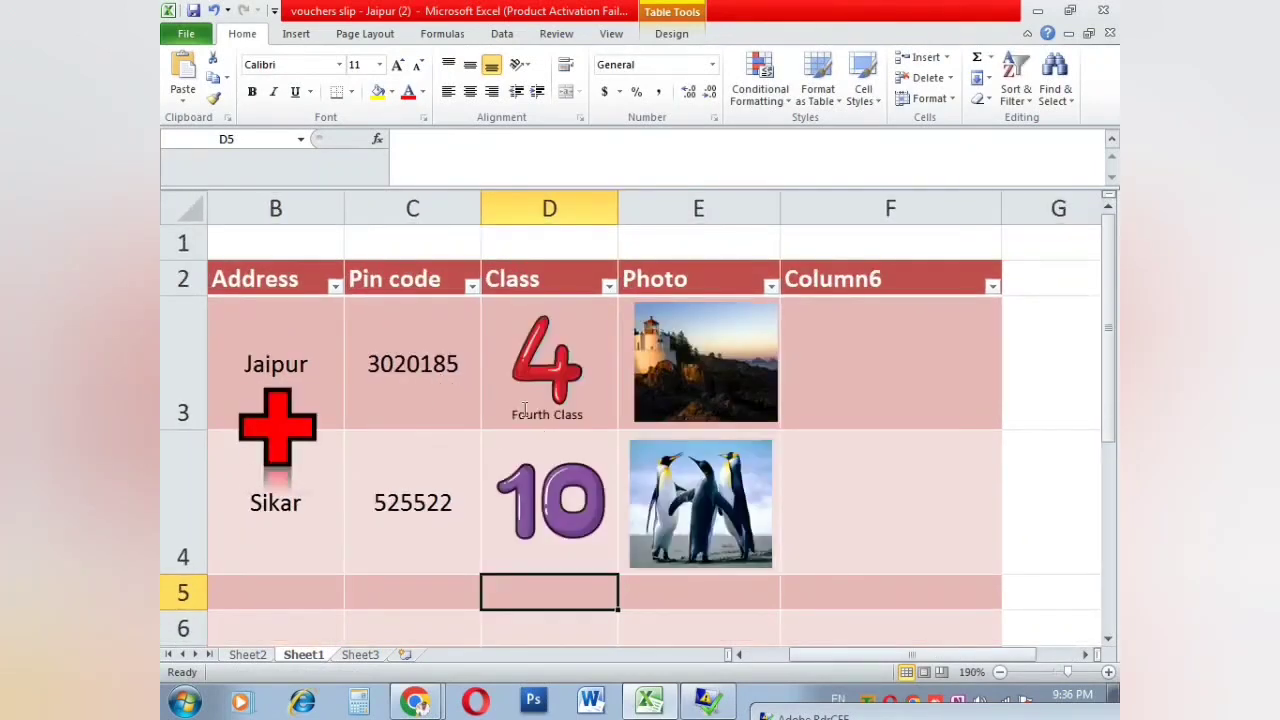
click(524, 410)
click(490, 418)
click(451, 415)
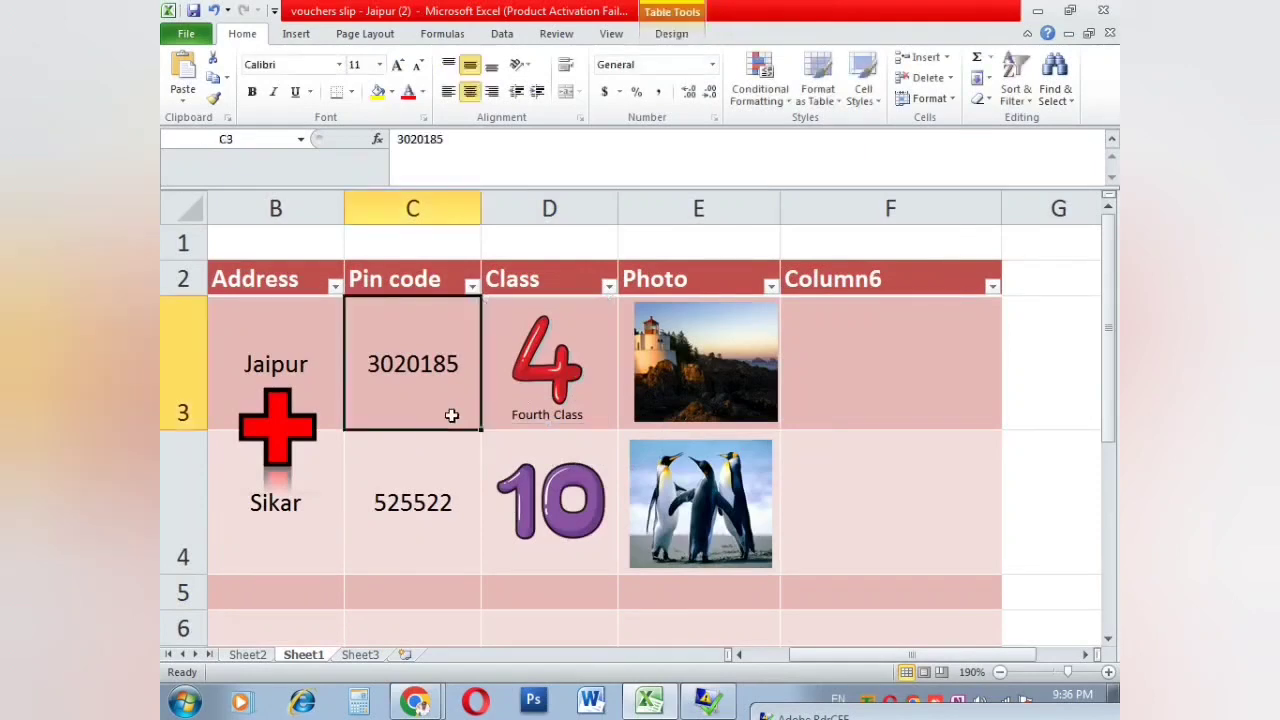
click(487, 424)
click(512, 335)
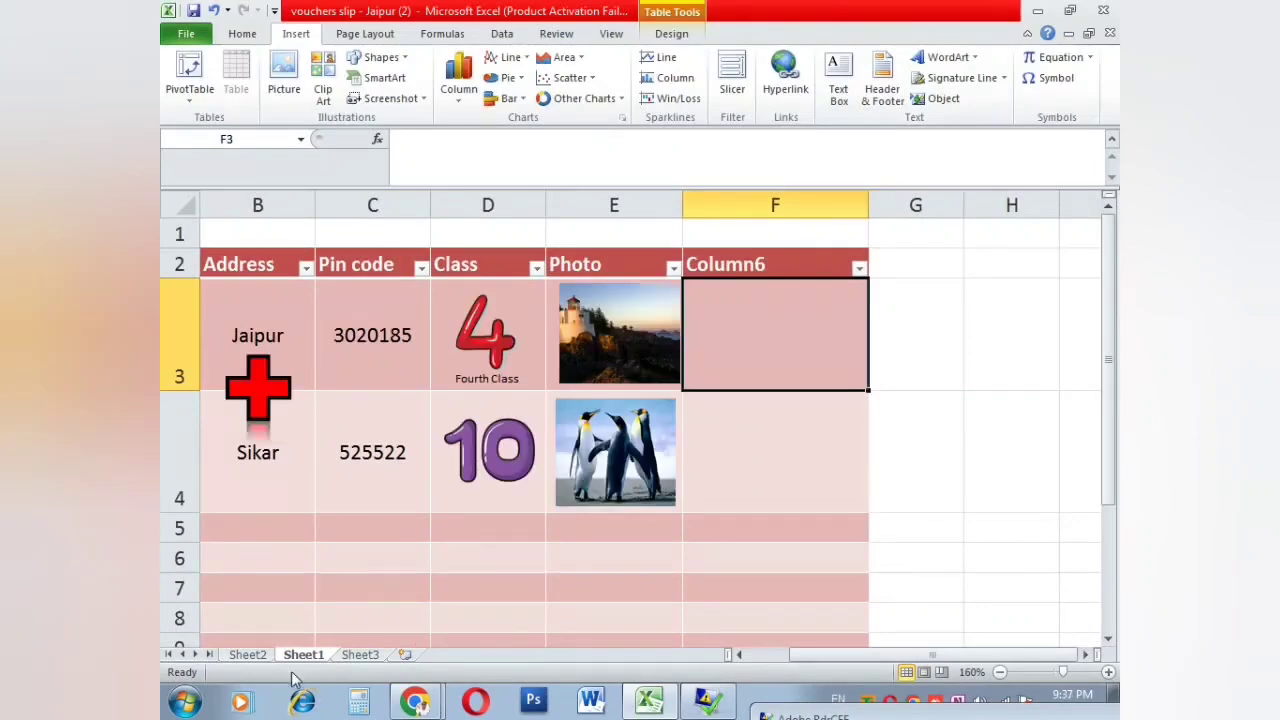
Step: On Sheet2's cash voucher, select F8:G8 and check the print preview
click(250, 655)
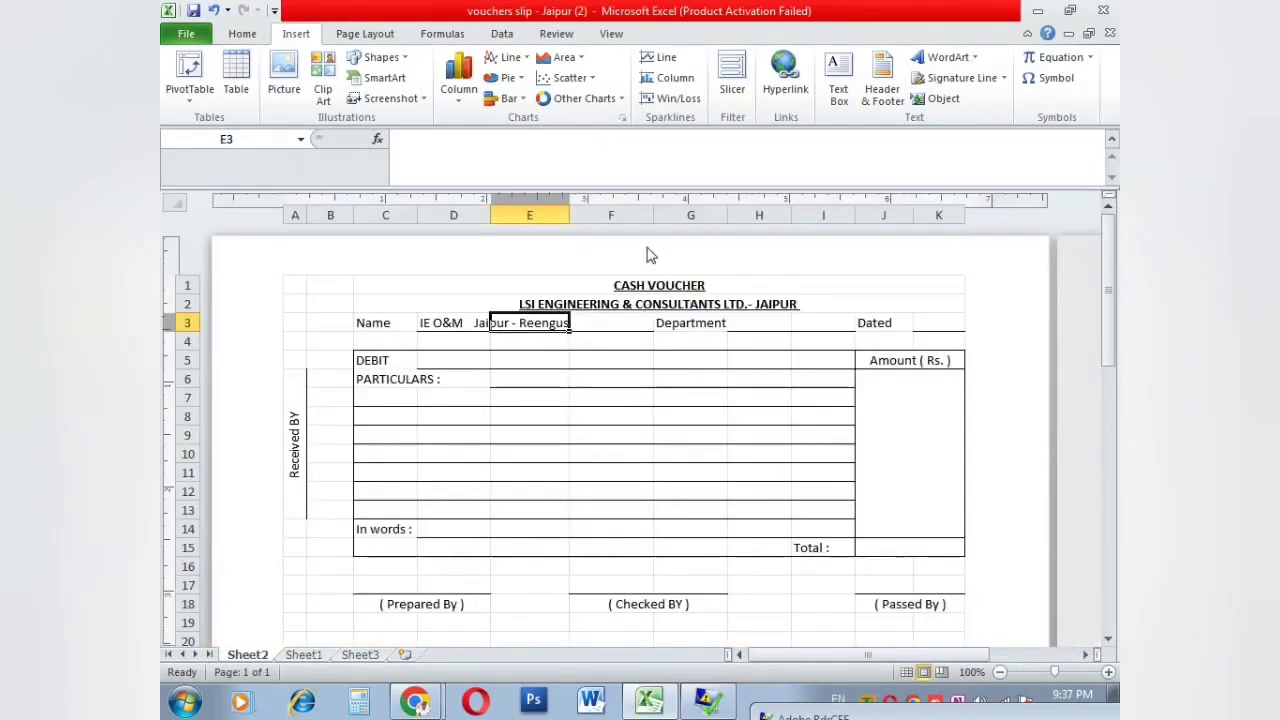
drag(648, 417, 655, 427)
key(ctrl+p)
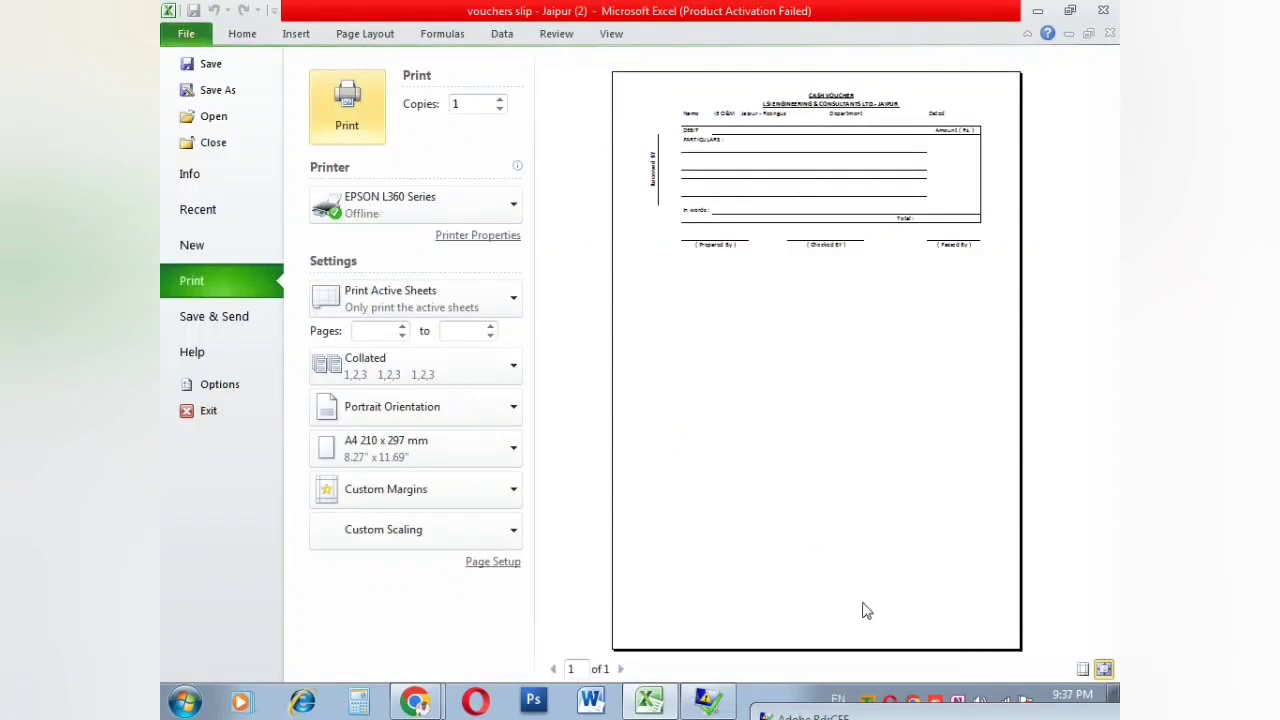
key(Escape)
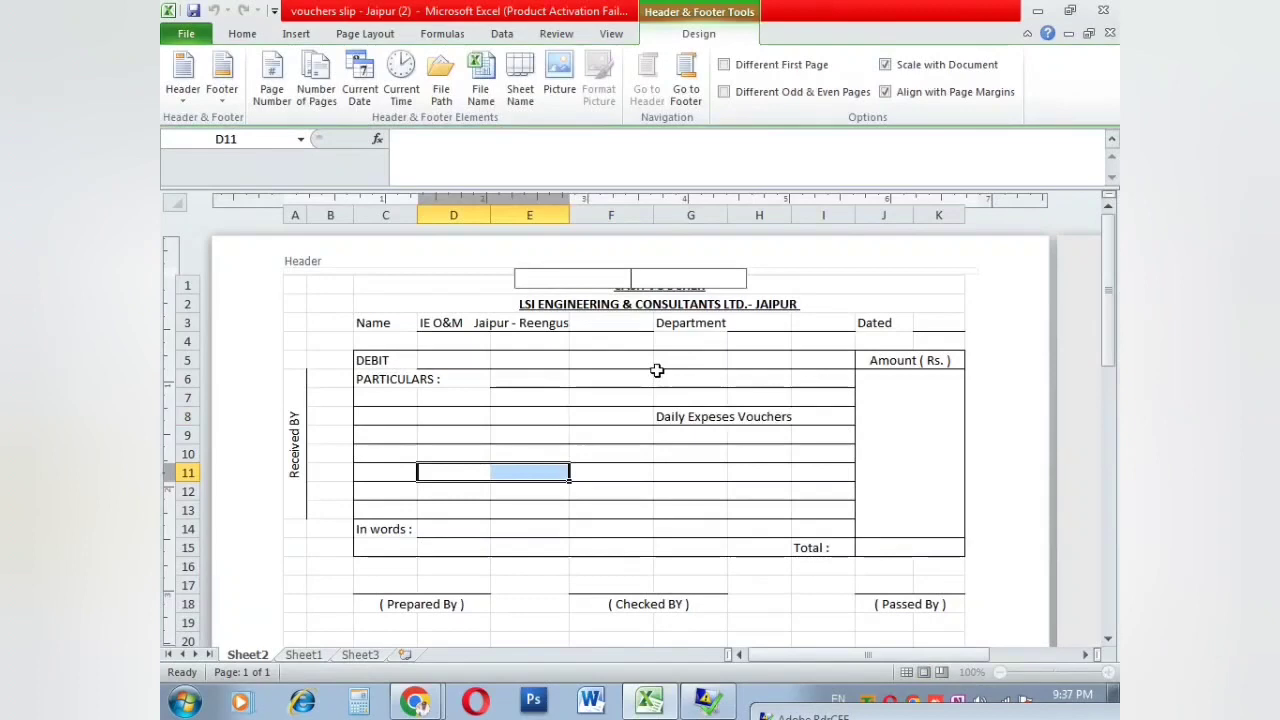
Step: Enter placeholder header text 'fdfdf' and preview the voucher page
text(fdfdf)
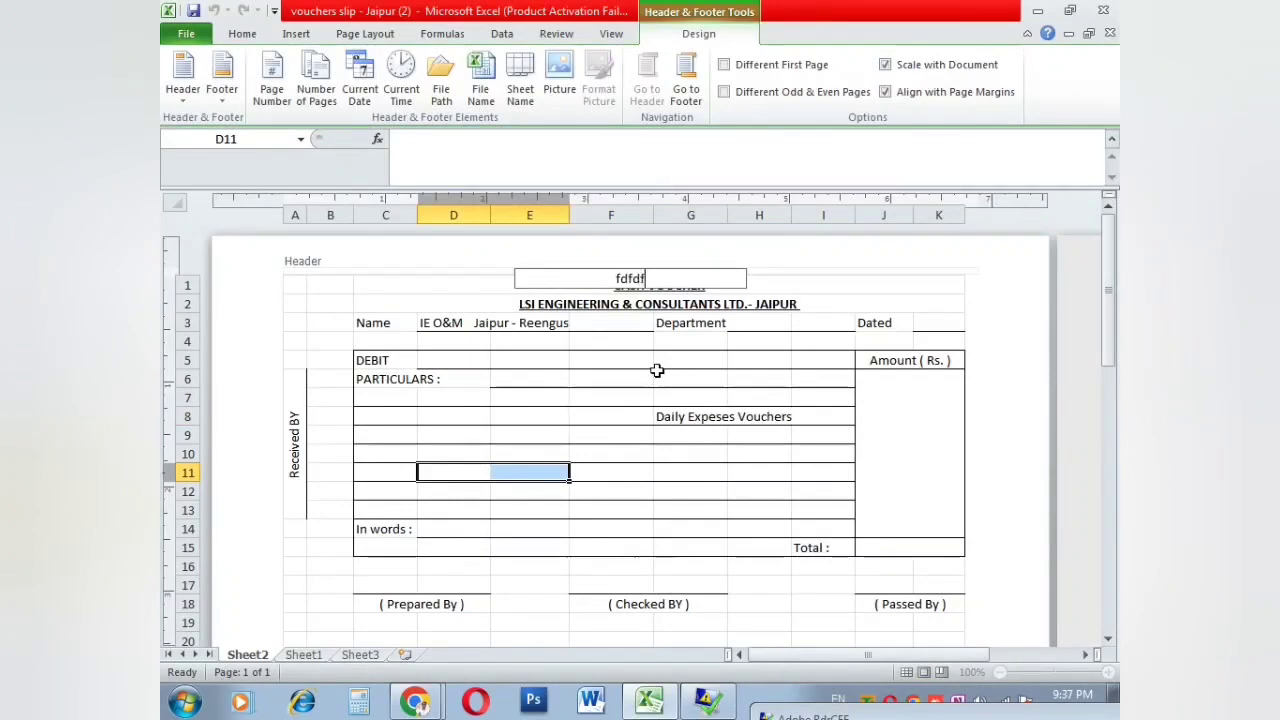
click(657, 376)
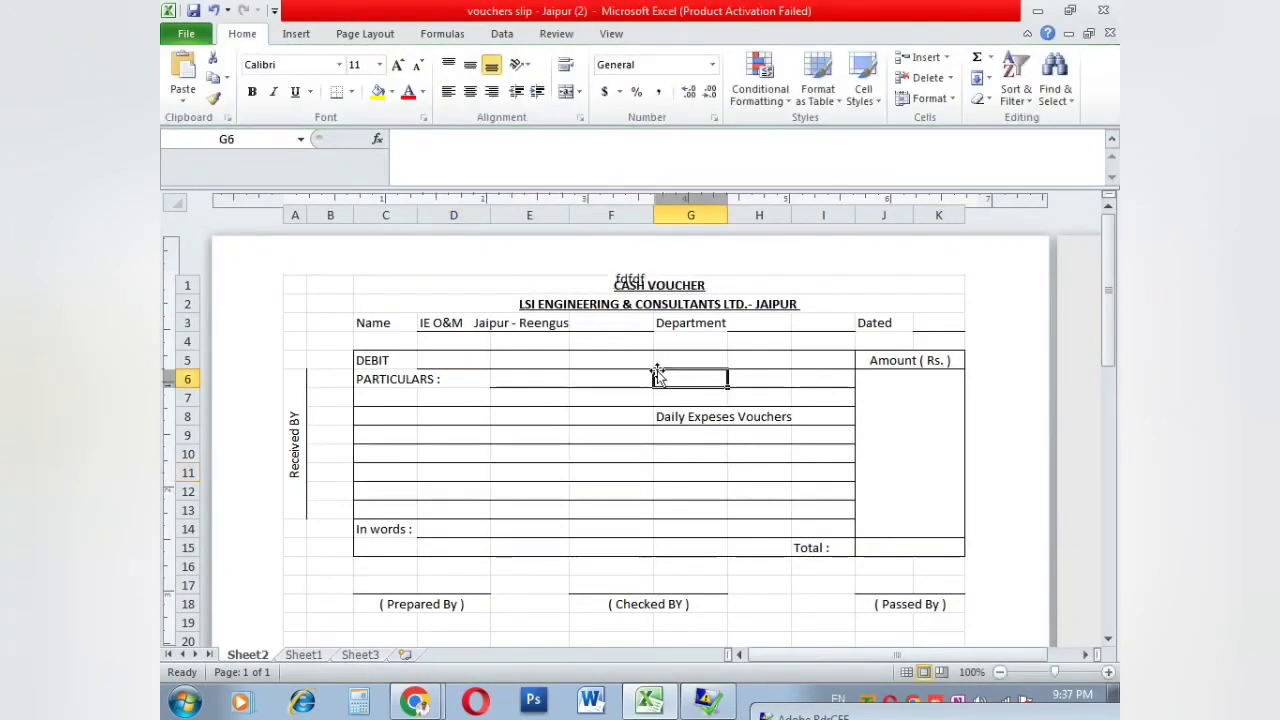
key(ctrl+p)
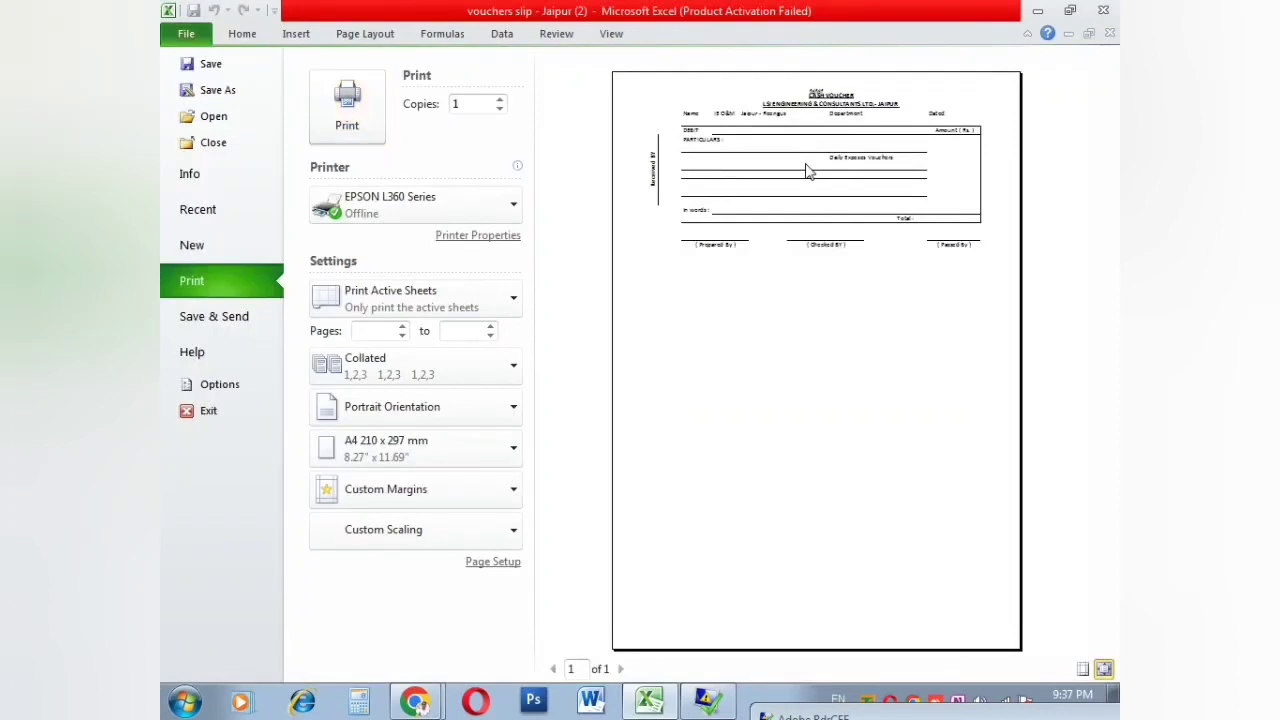
key(Escape)
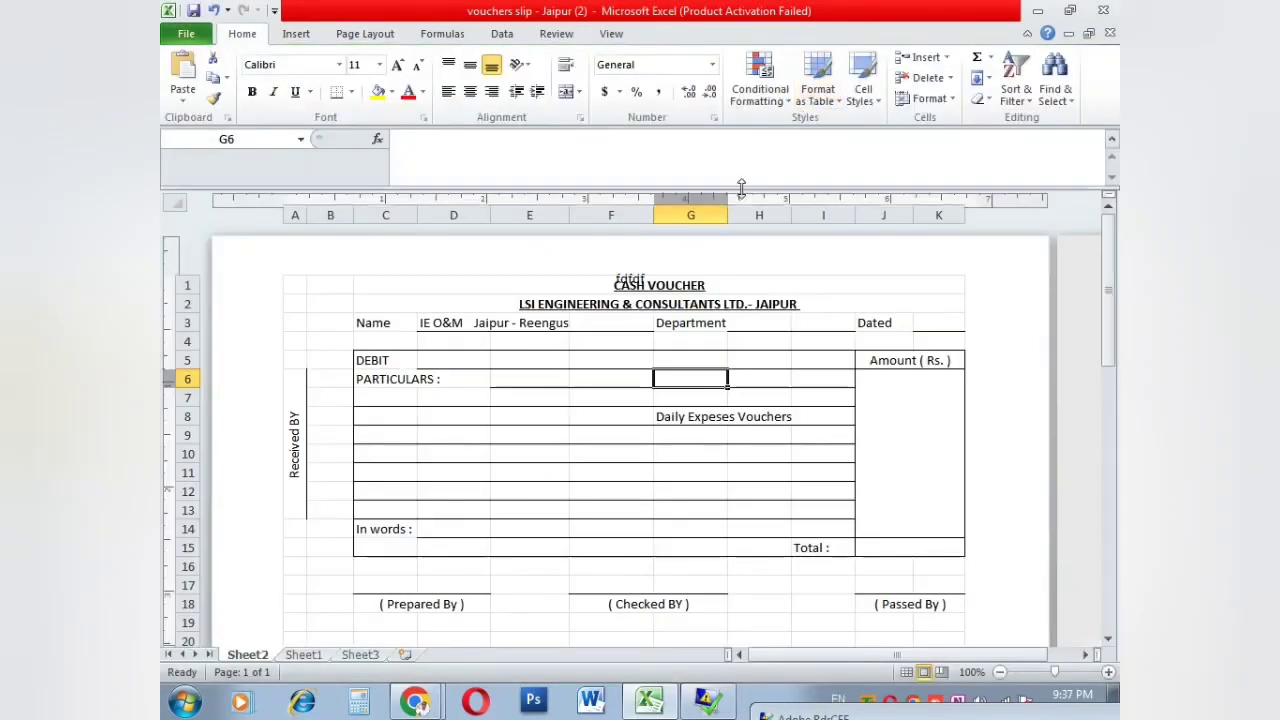
Step: Clear the centre header and type 2020-23 in the left header section
click(630, 277)
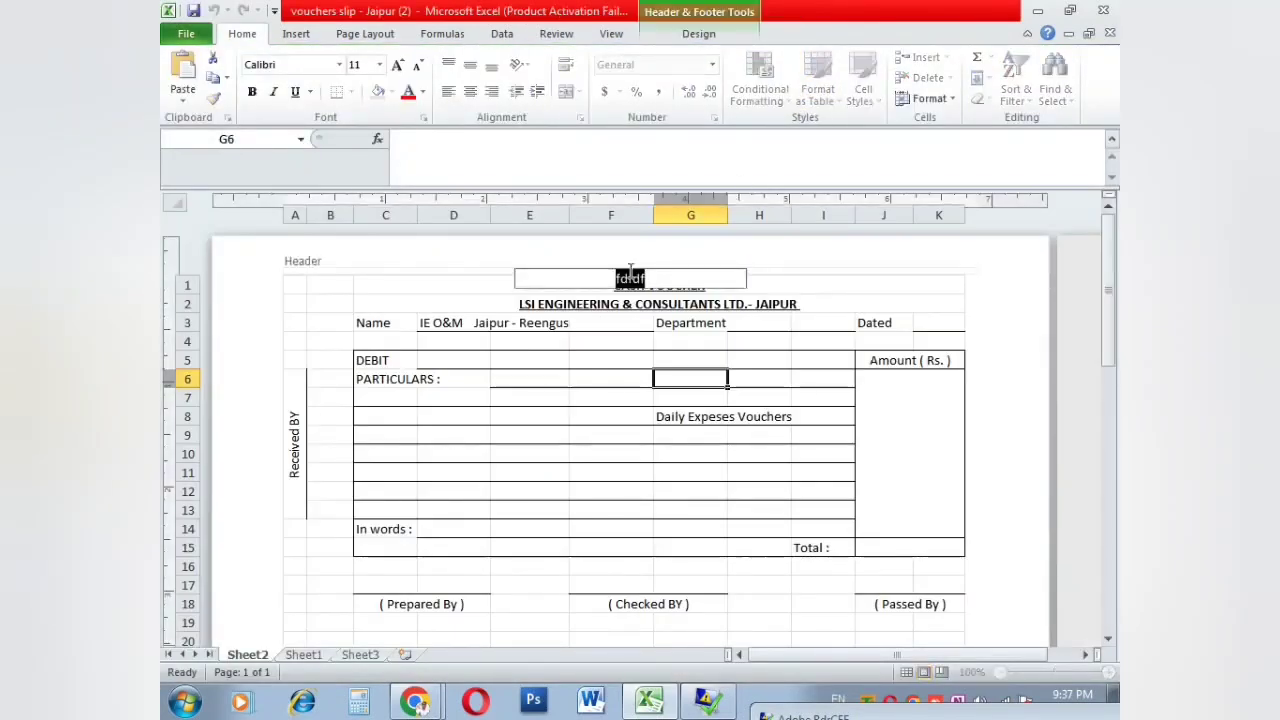
key(Delete)
click(295, 268)
click(310, 275)
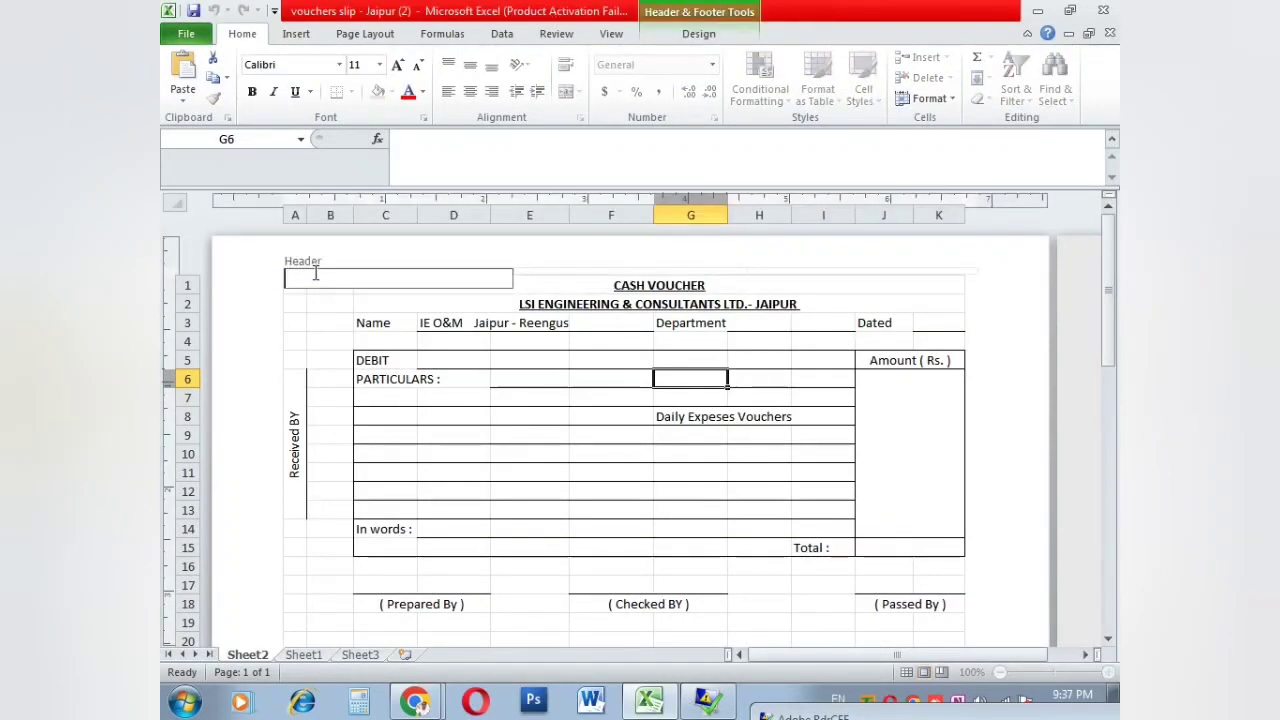
text(2)
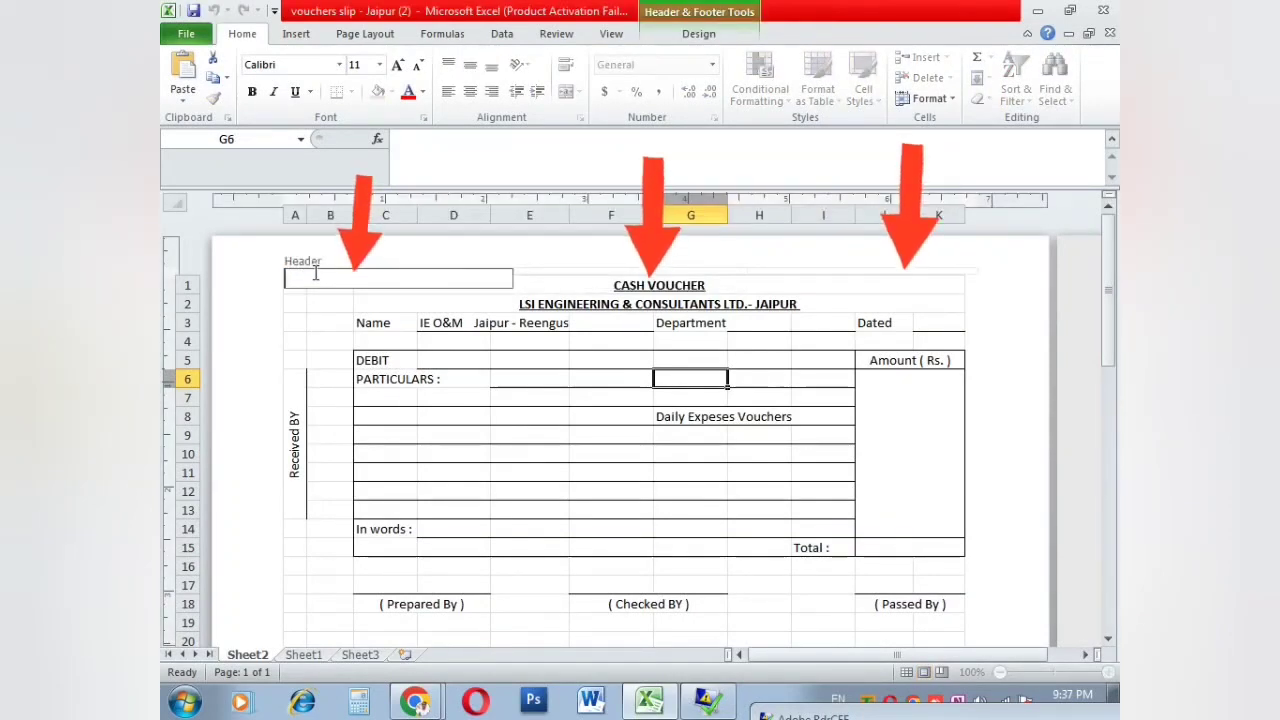
text(02023)
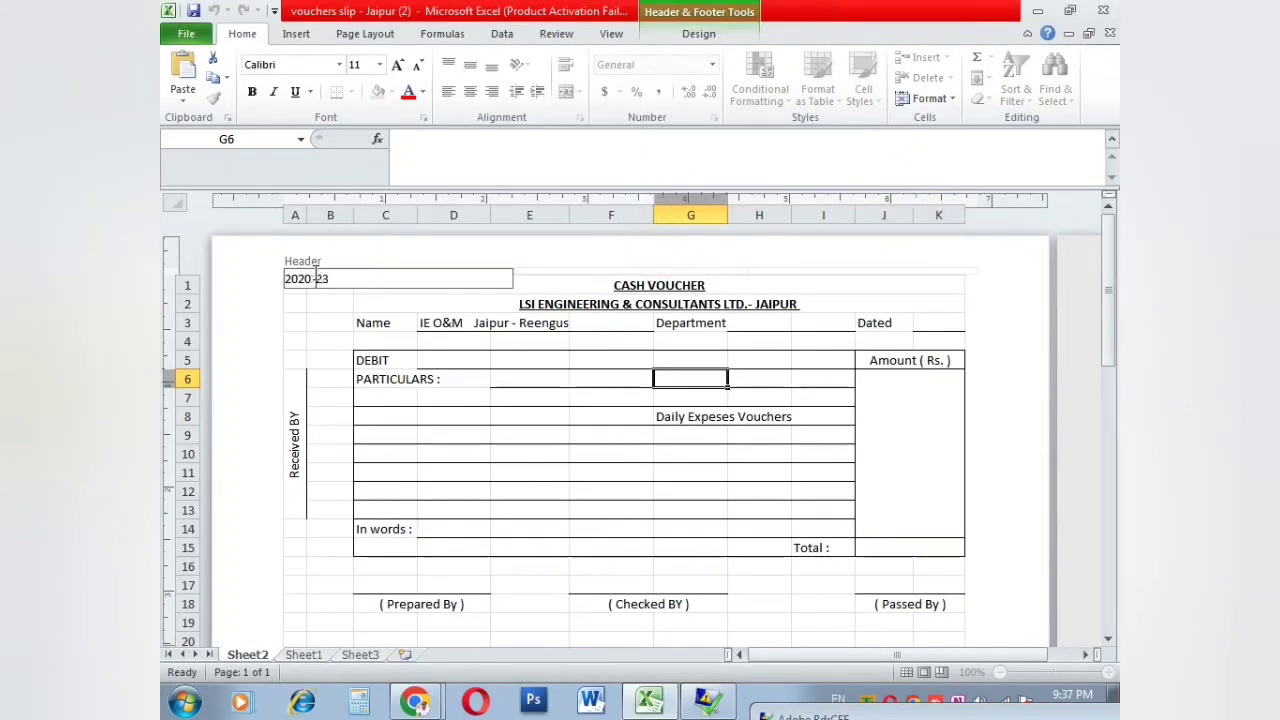
key(Return)
key(BackSpace)
text(-)
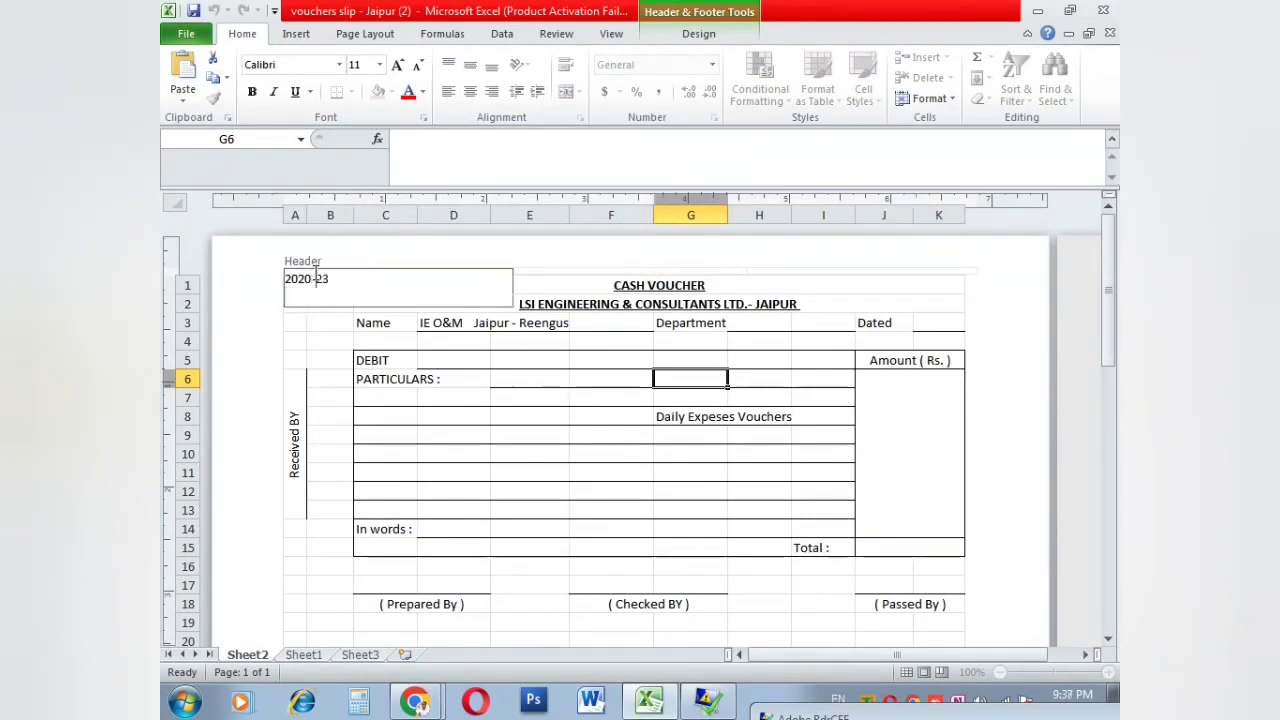
click(363, 342)
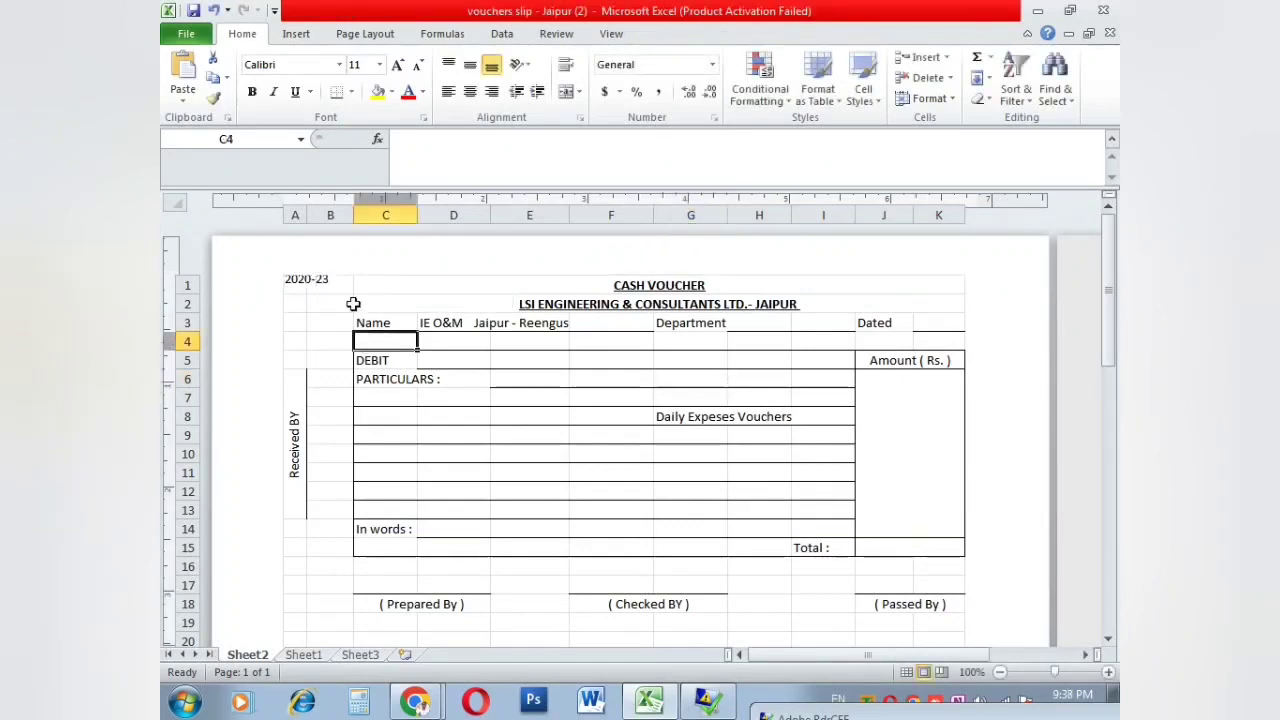
Step: Select cell B5 and preview the printed page with the 2020-23 header
scroll(338, 293, up, 2)
scroll(523, 300, up, 1)
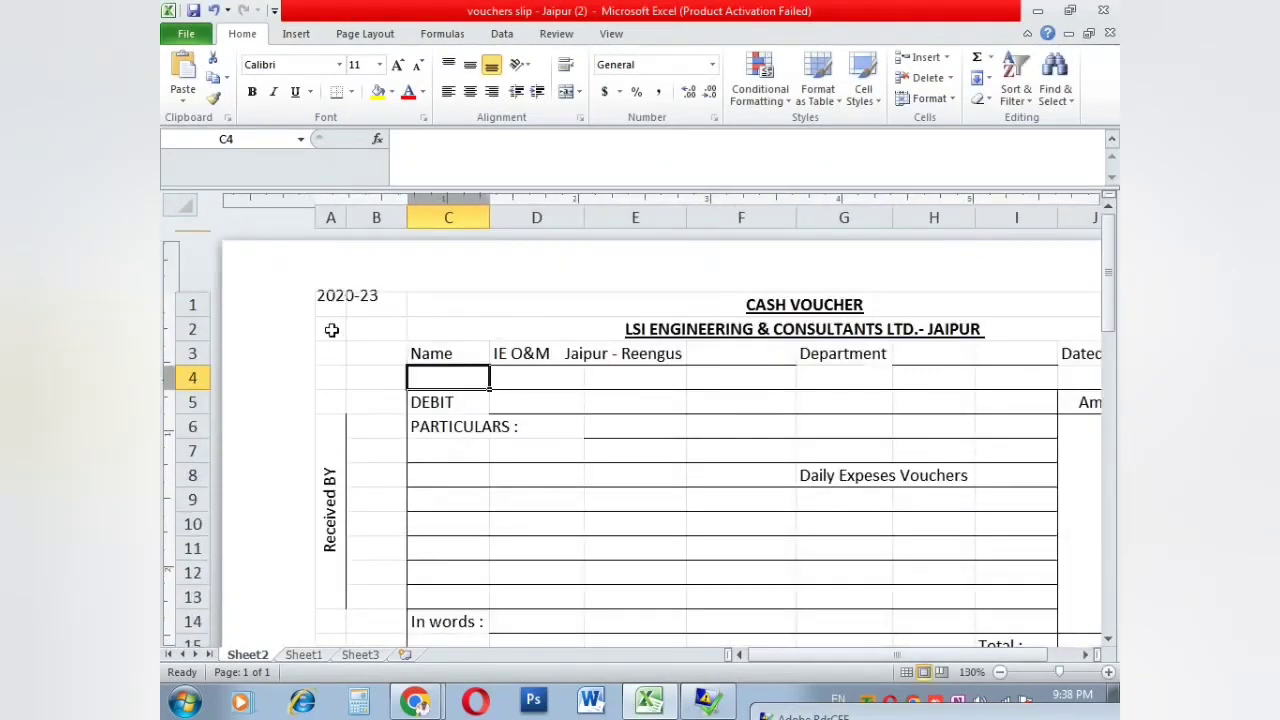
click(335, 294)
click(398, 401)
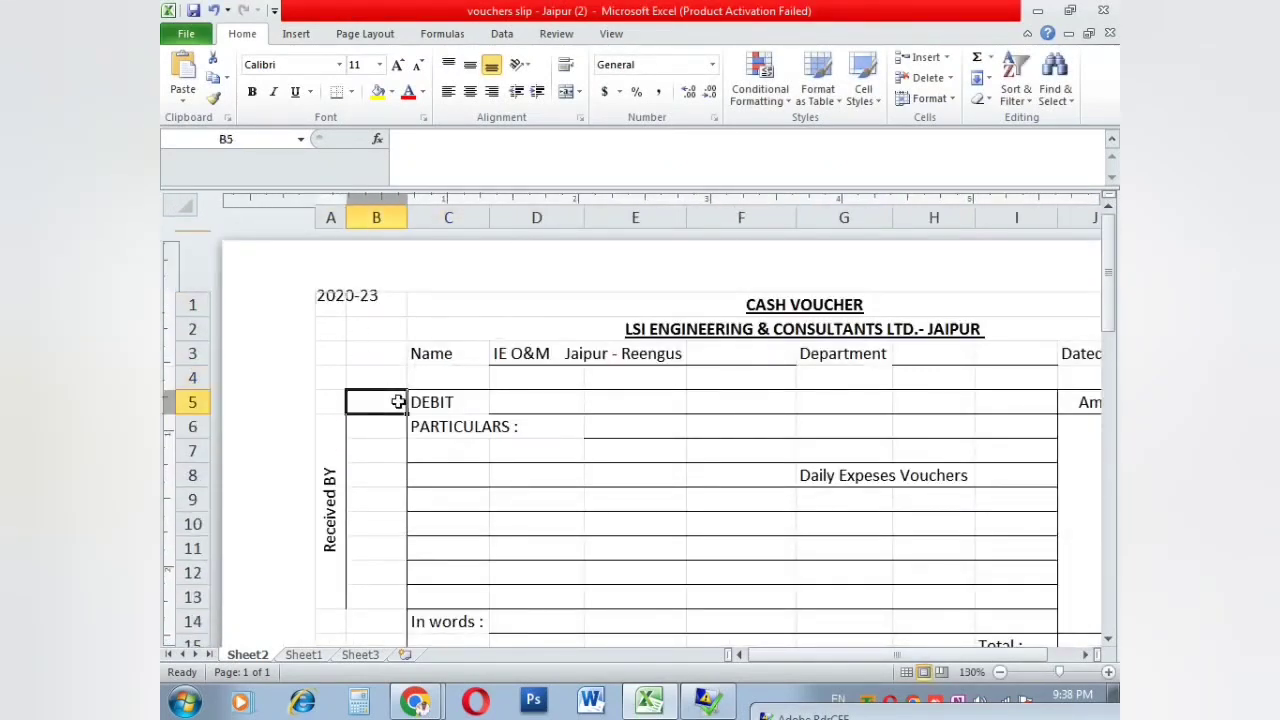
key(ctrl+p)
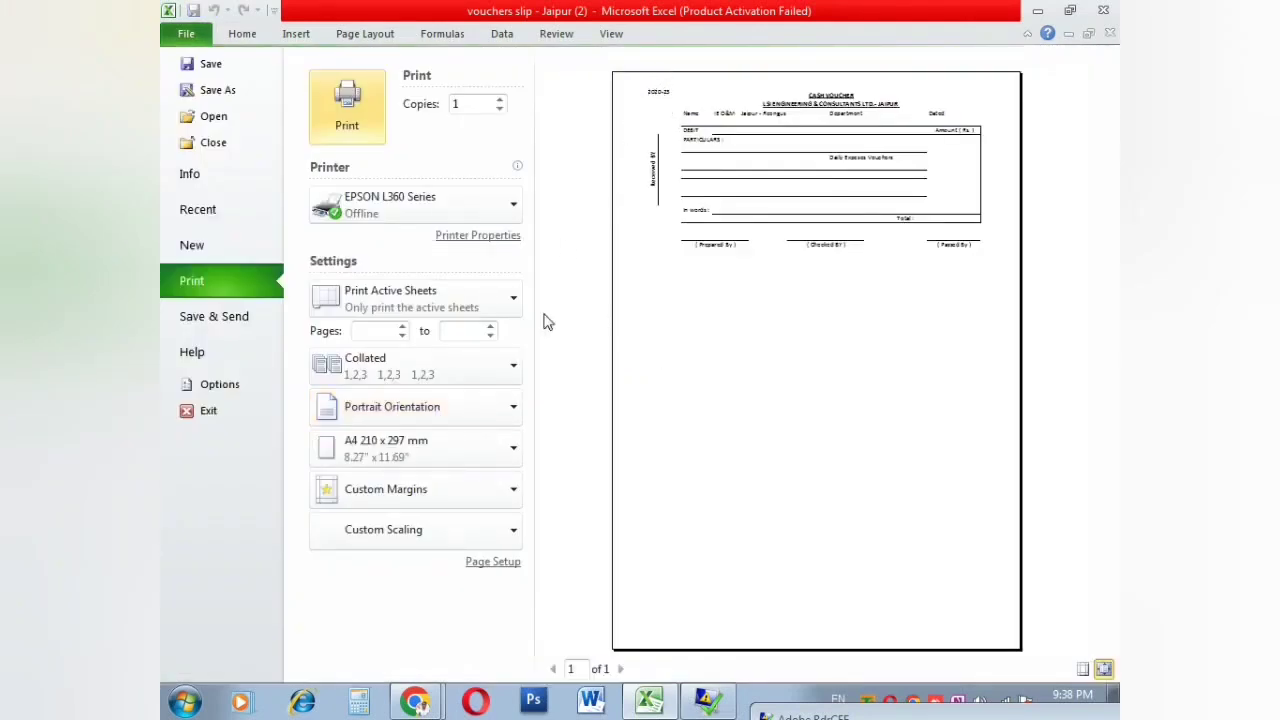
Step: Enter 'ABC PVT LTD' in the Center section of a Page Setup custom footer
click(510, 562)
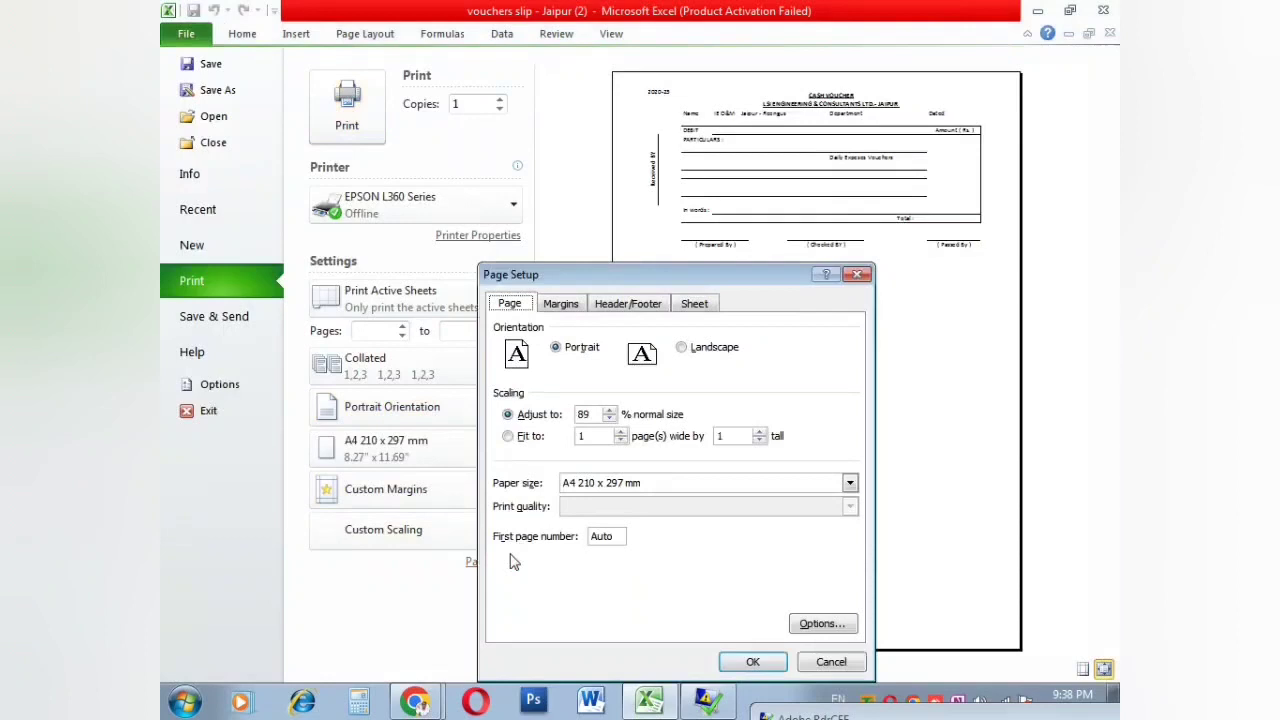
click(607, 305)
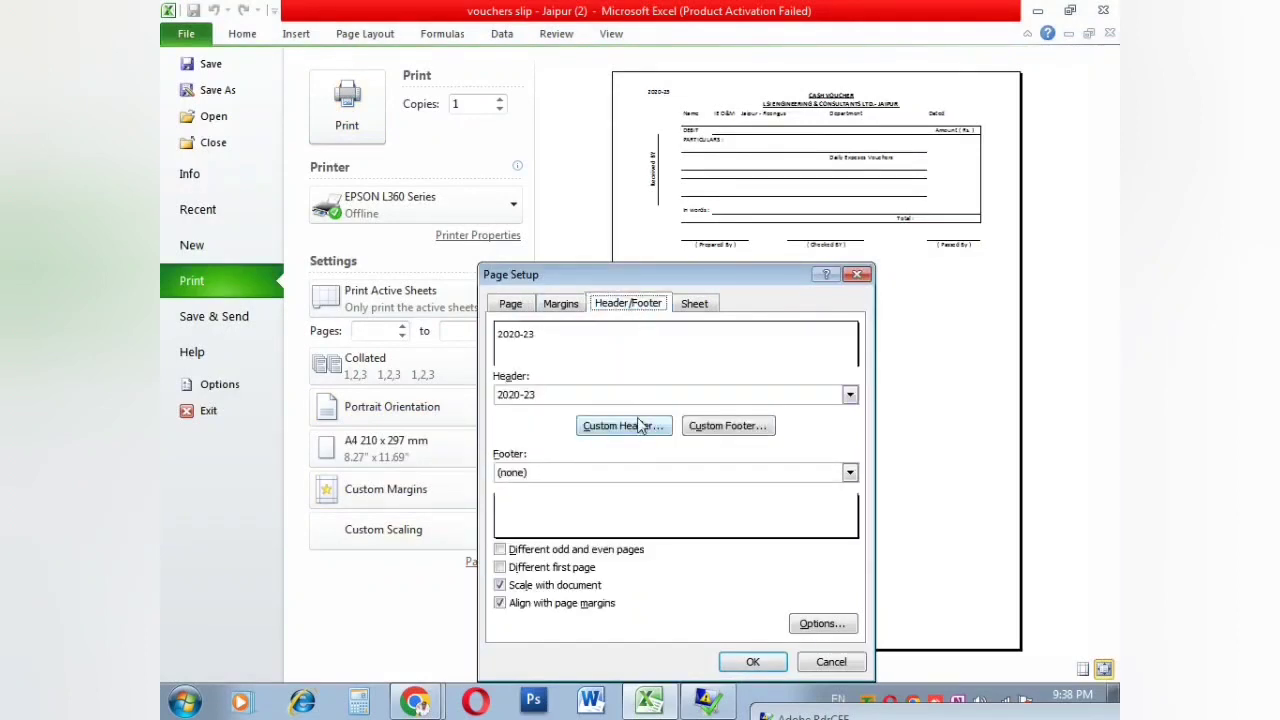
click(722, 428)
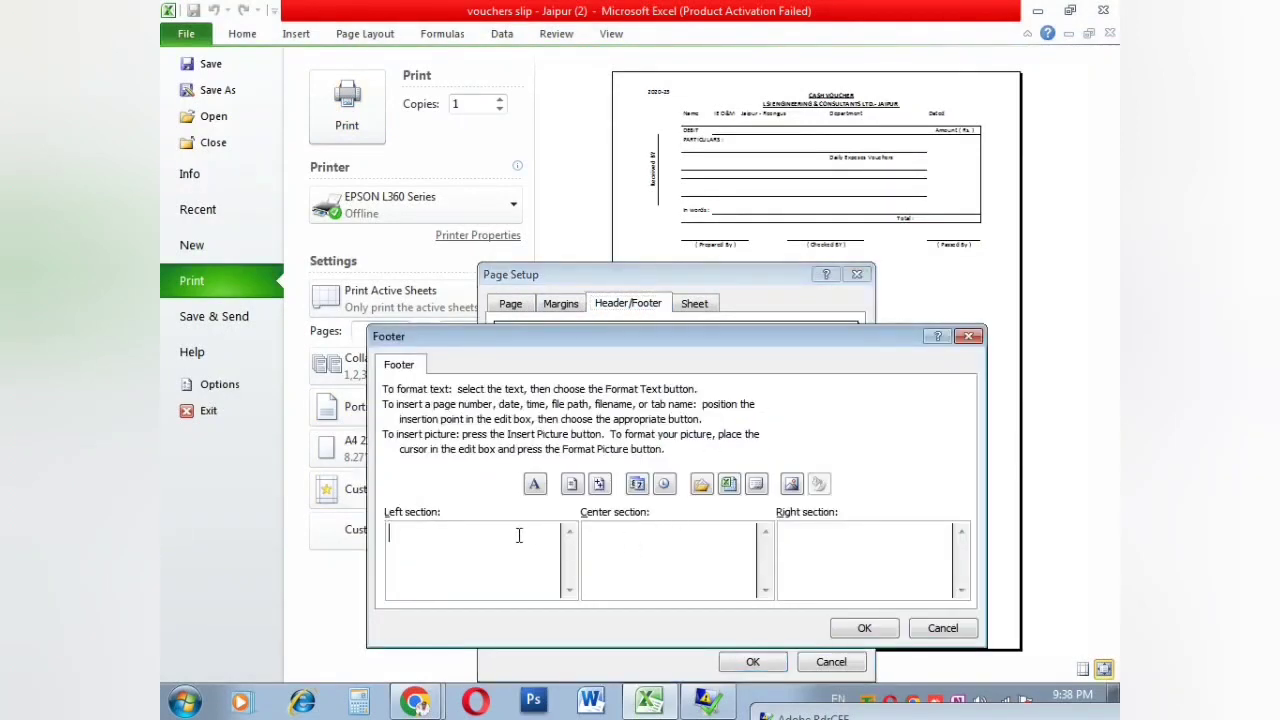
drag(660, 350, 666, 250)
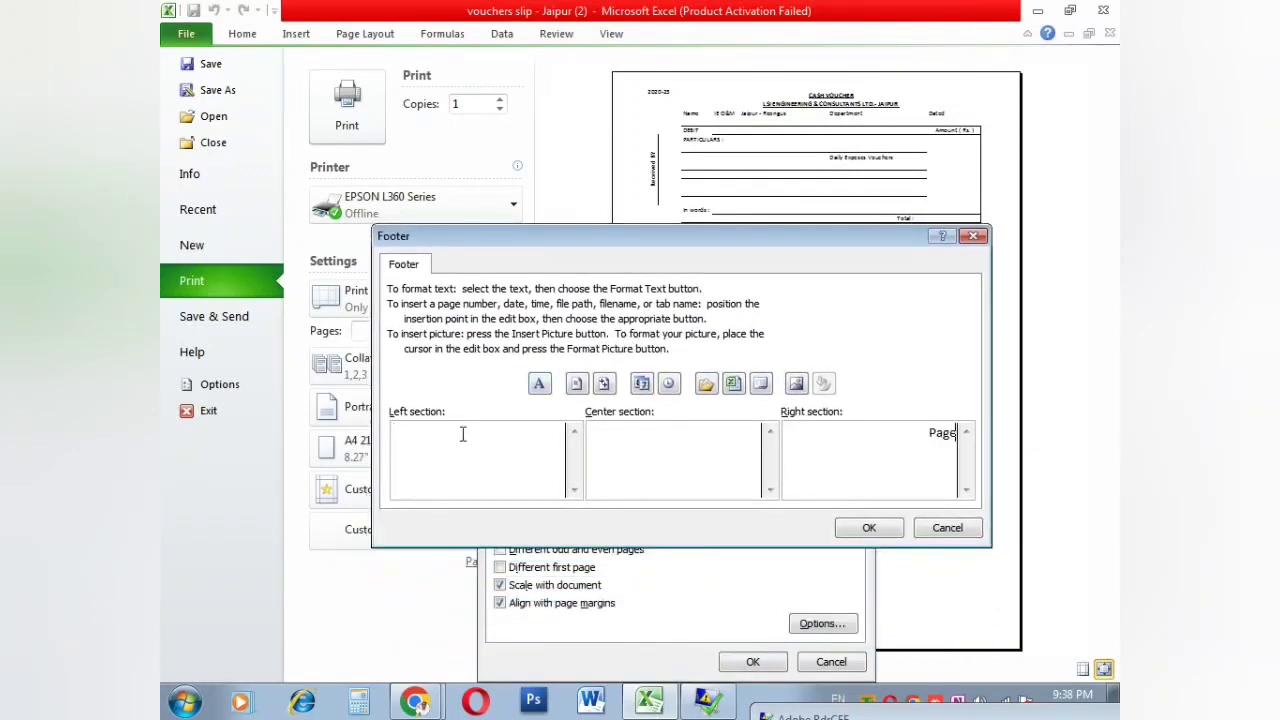
text(No)
key(BackSpace)
key(BackSpace)
key(BackSpace)
key(BackSpace)
key(BackSpace)
key(BackSpace)
key(BackSpace)
key(BackSpace)
text(ABC PC)
key(BackSpace)
text(VT LTD)
click(869, 528)
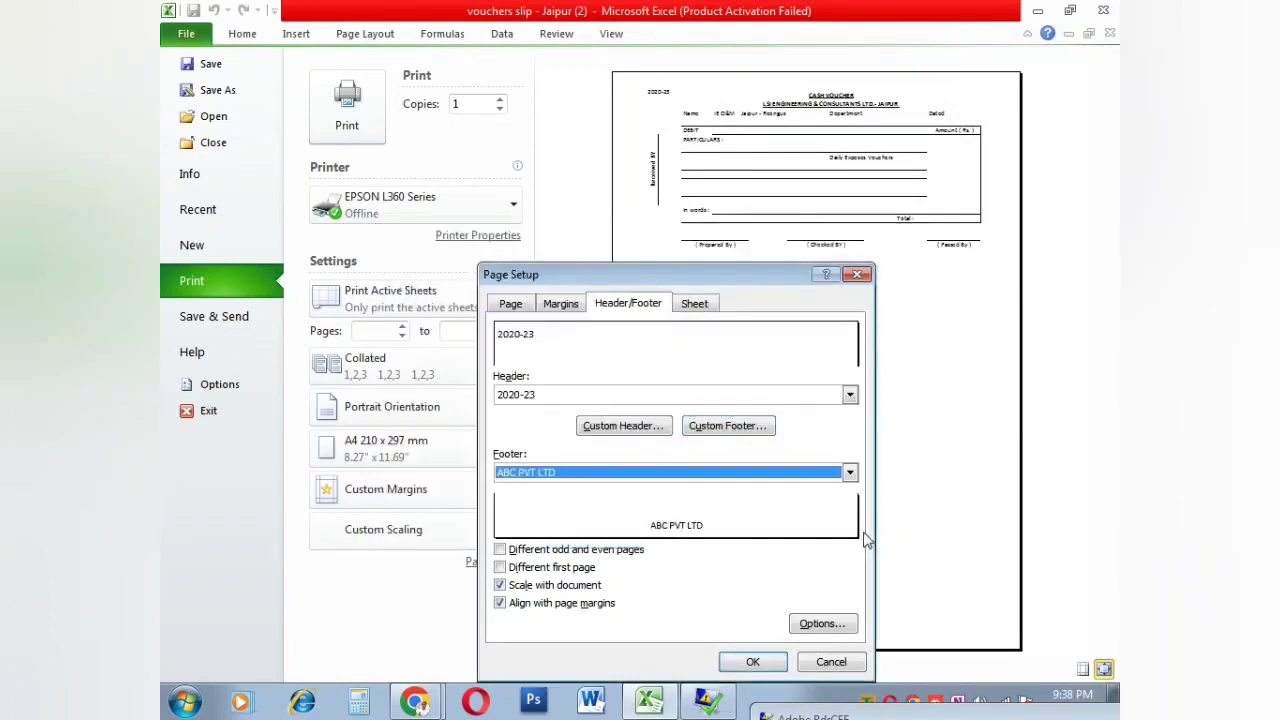
click(752, 661)
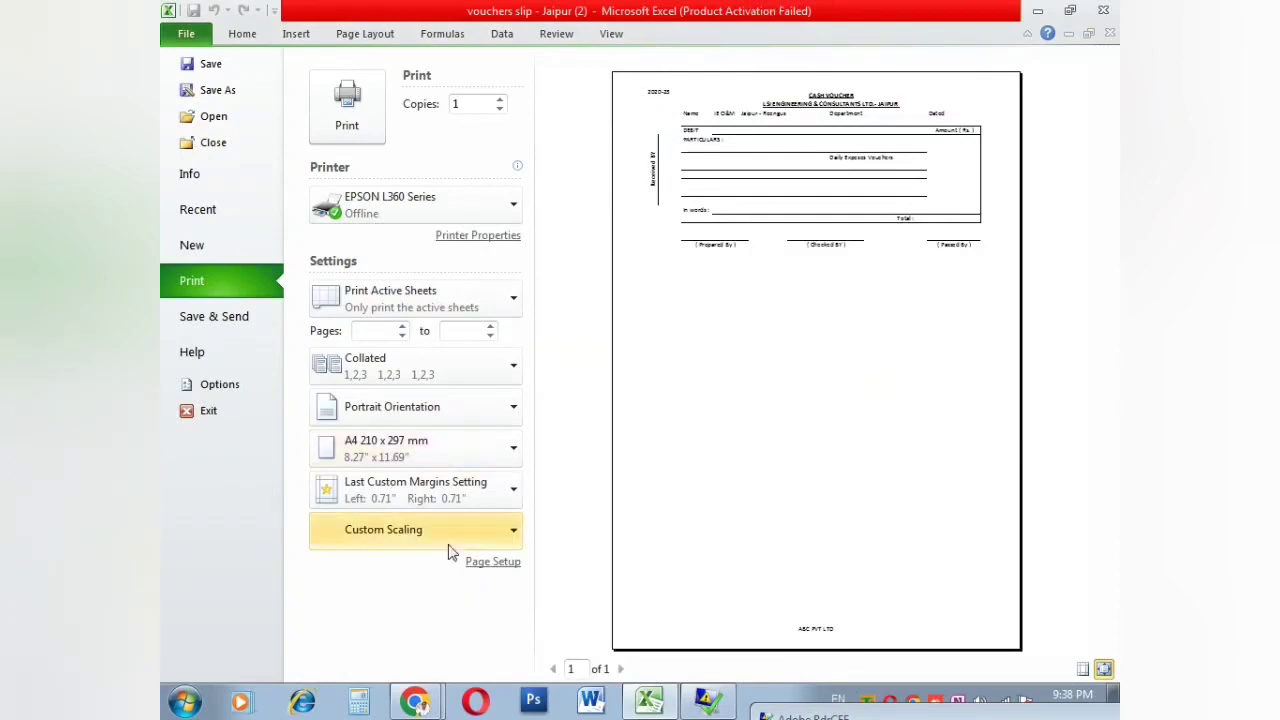
Step: Delete the ABC PVT LTD text, leaving the custom footer empty
click(496, 561)
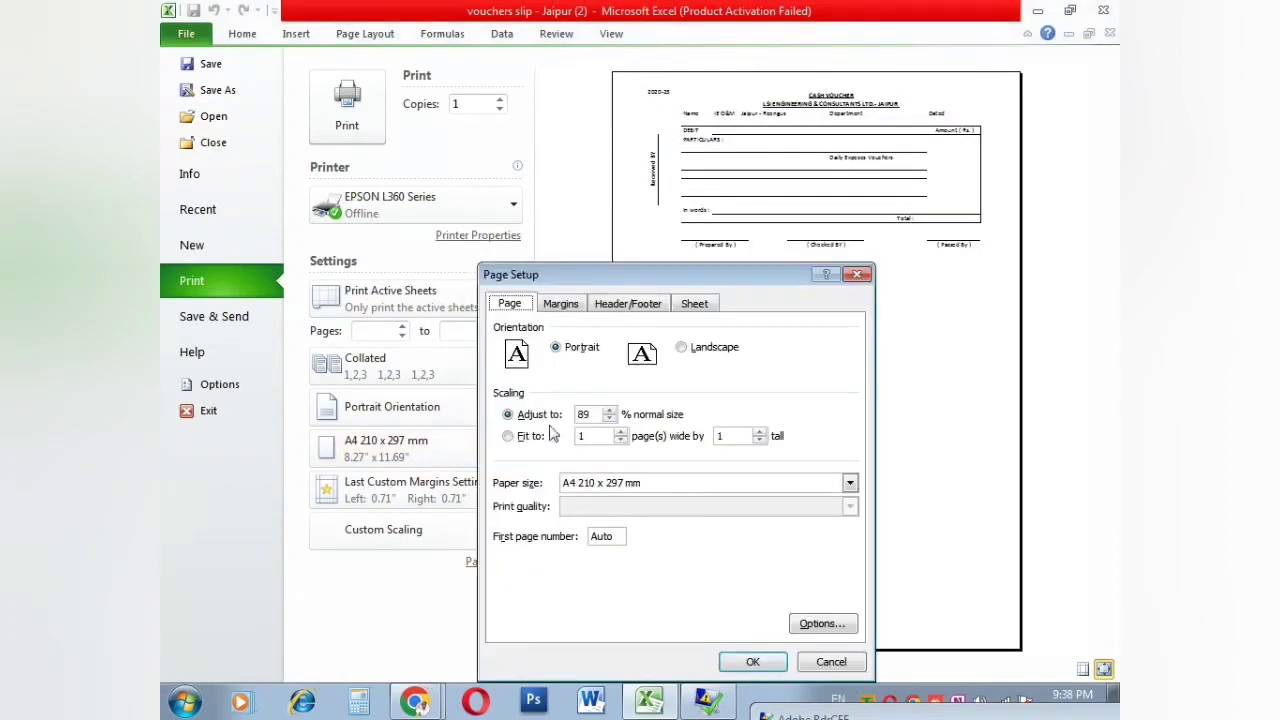
click(620, 306)
click(705, 437)
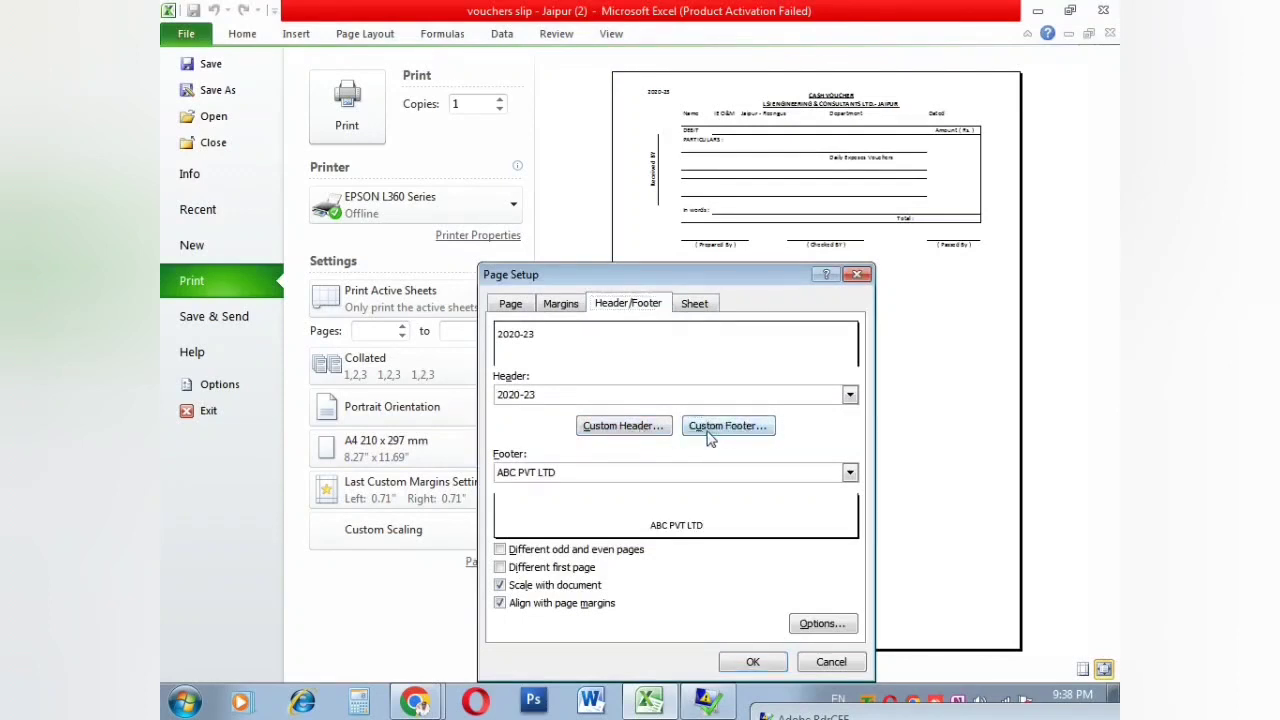
drag(710, 530, 545, 528)
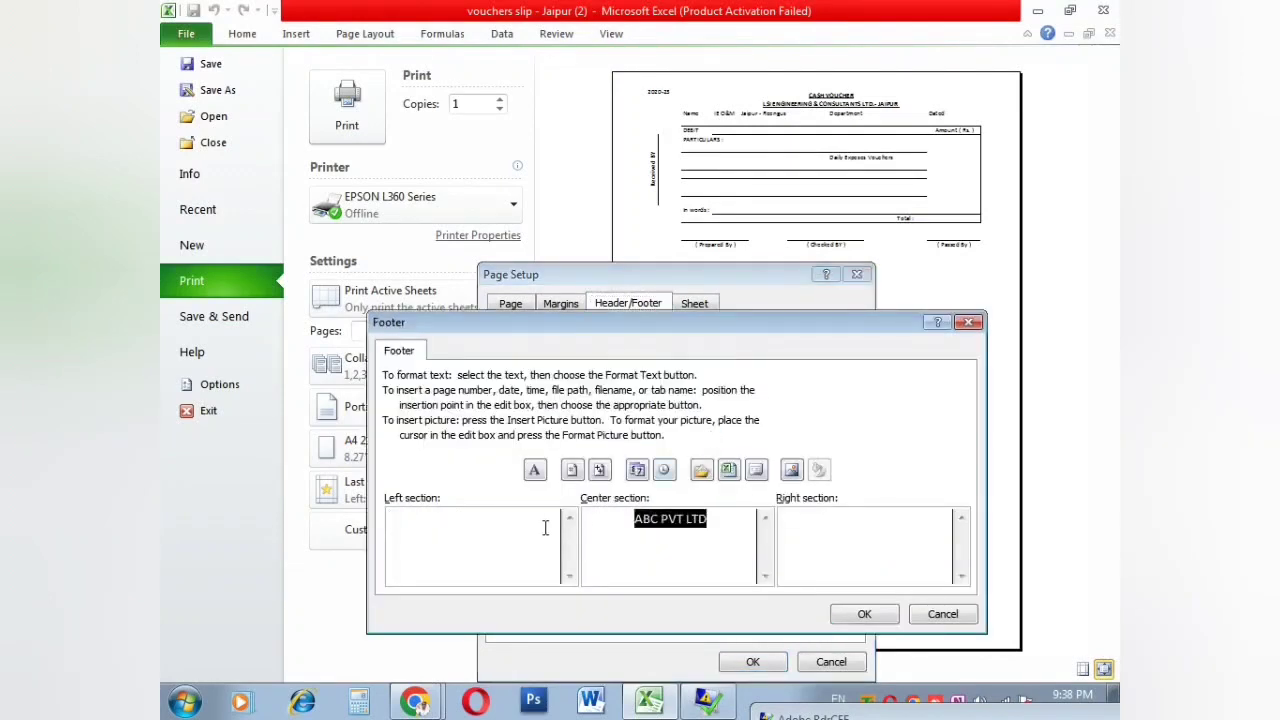
key(Delete)
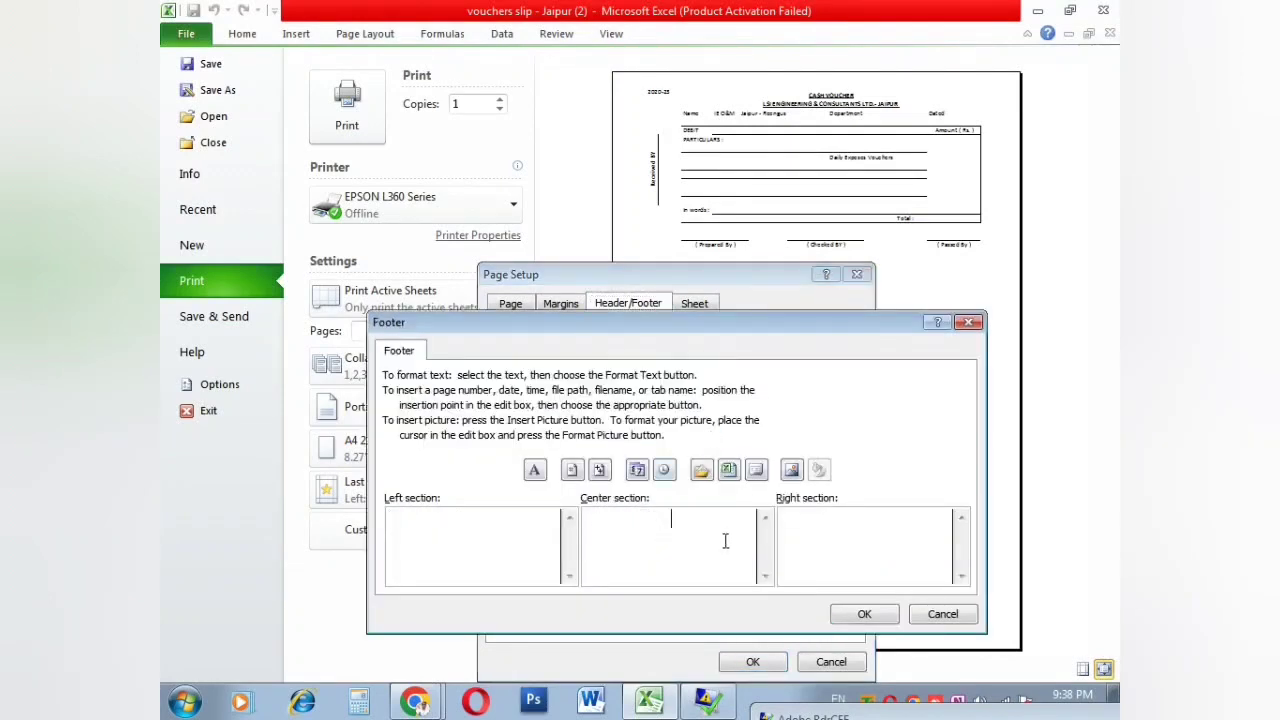
click(845, 615)
Step: Confirm 2020-23 in the left header section, apply Page Setup, and exit preview
click(620, 428)
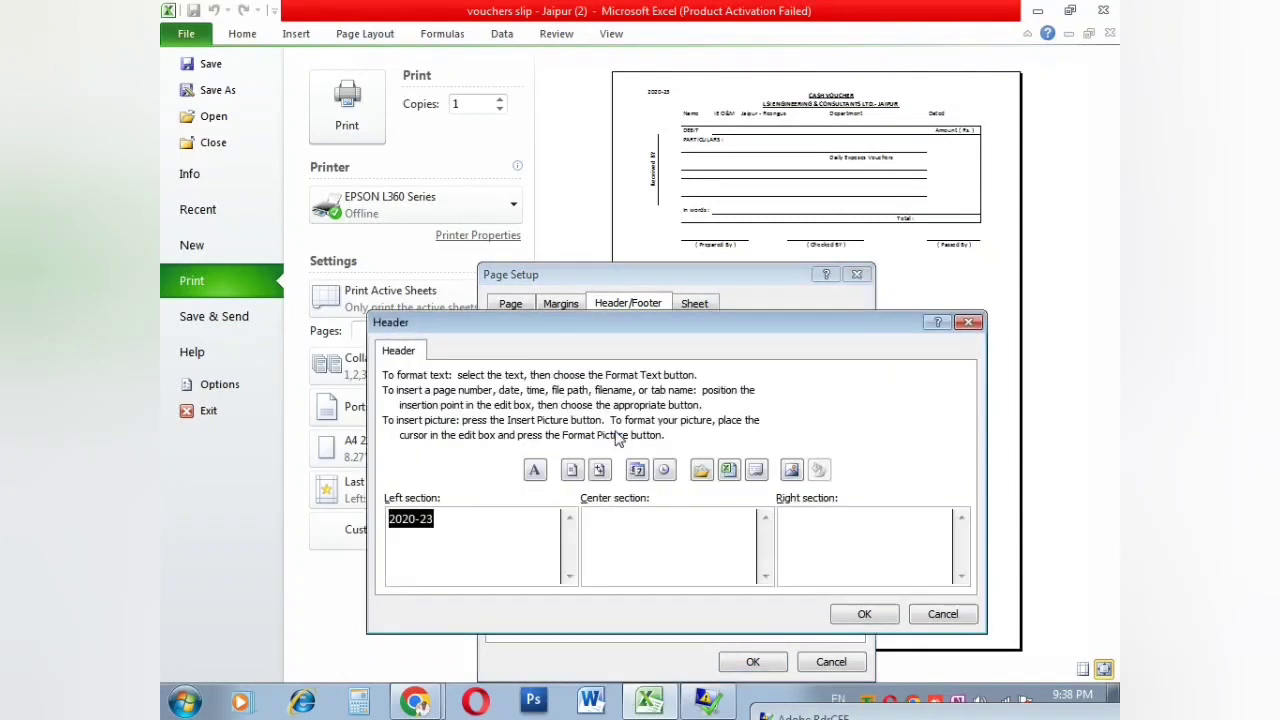
click(421, 540)
click(864, 614)
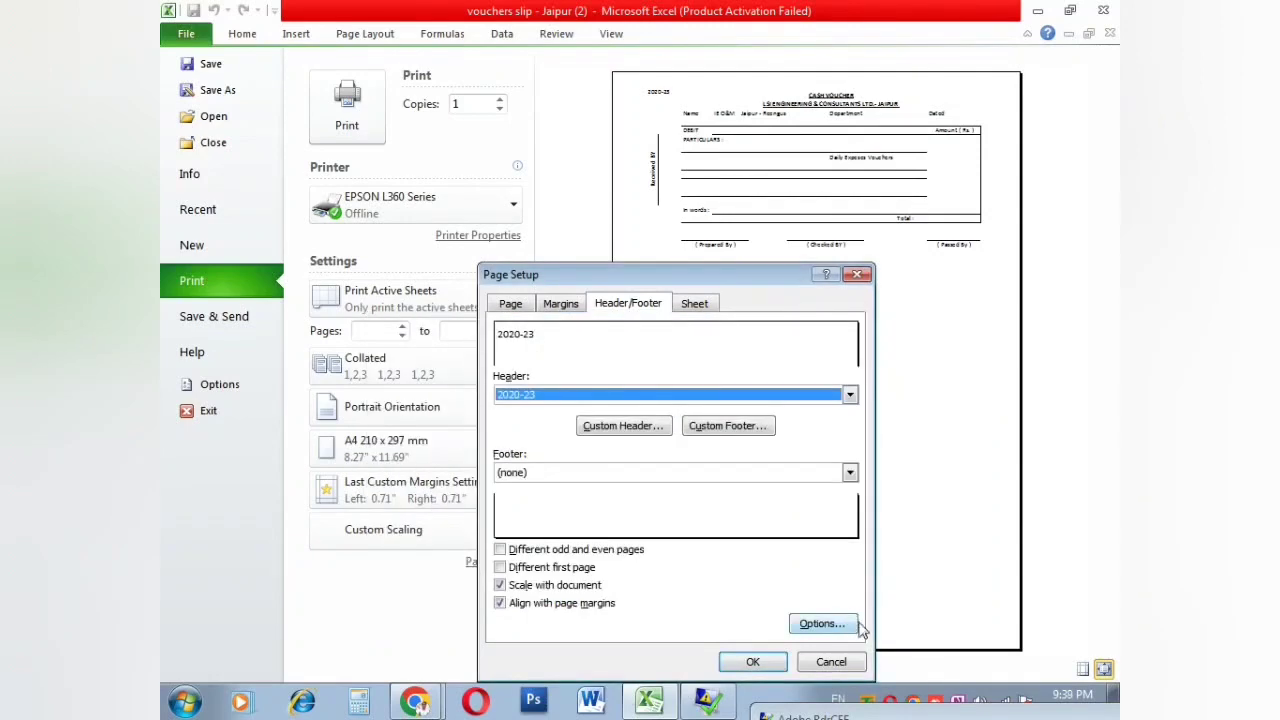
click(753, 662)
key(Escape)
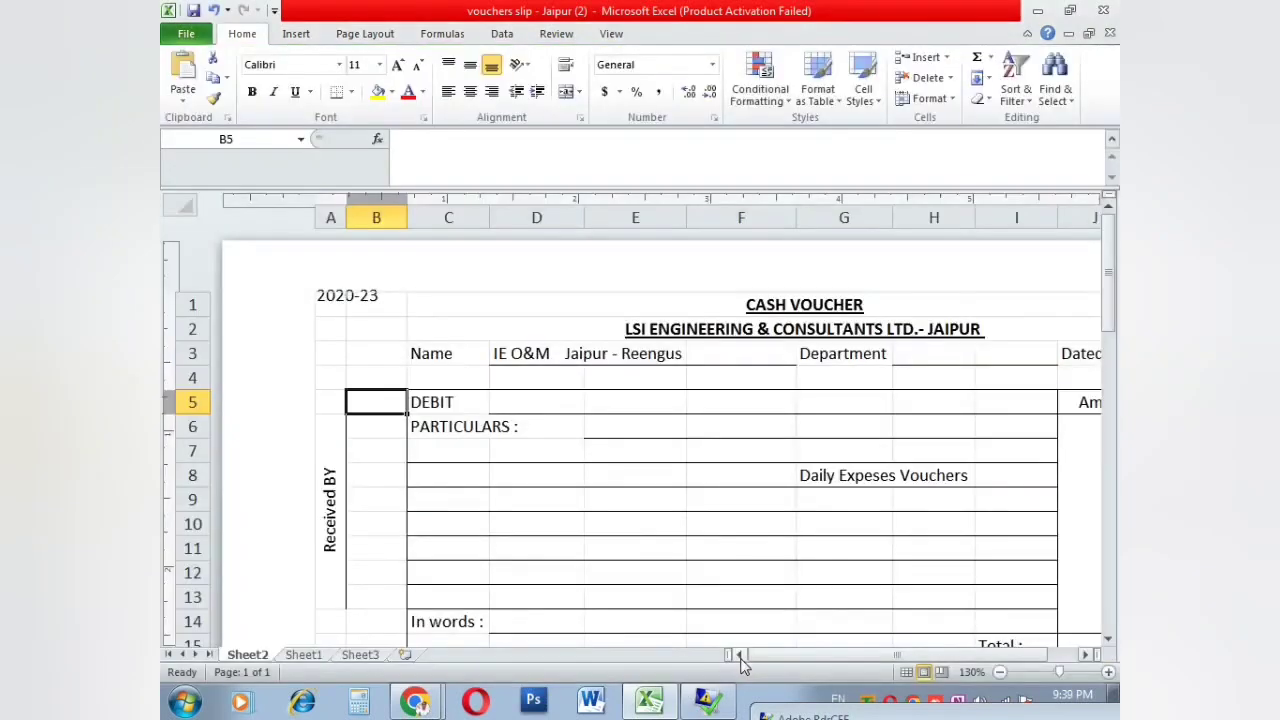
Step: On Sheet1, insert WordArt reading 'fgfgfgfgfdgfgfd'
click(728, 490)
click(300, 656)
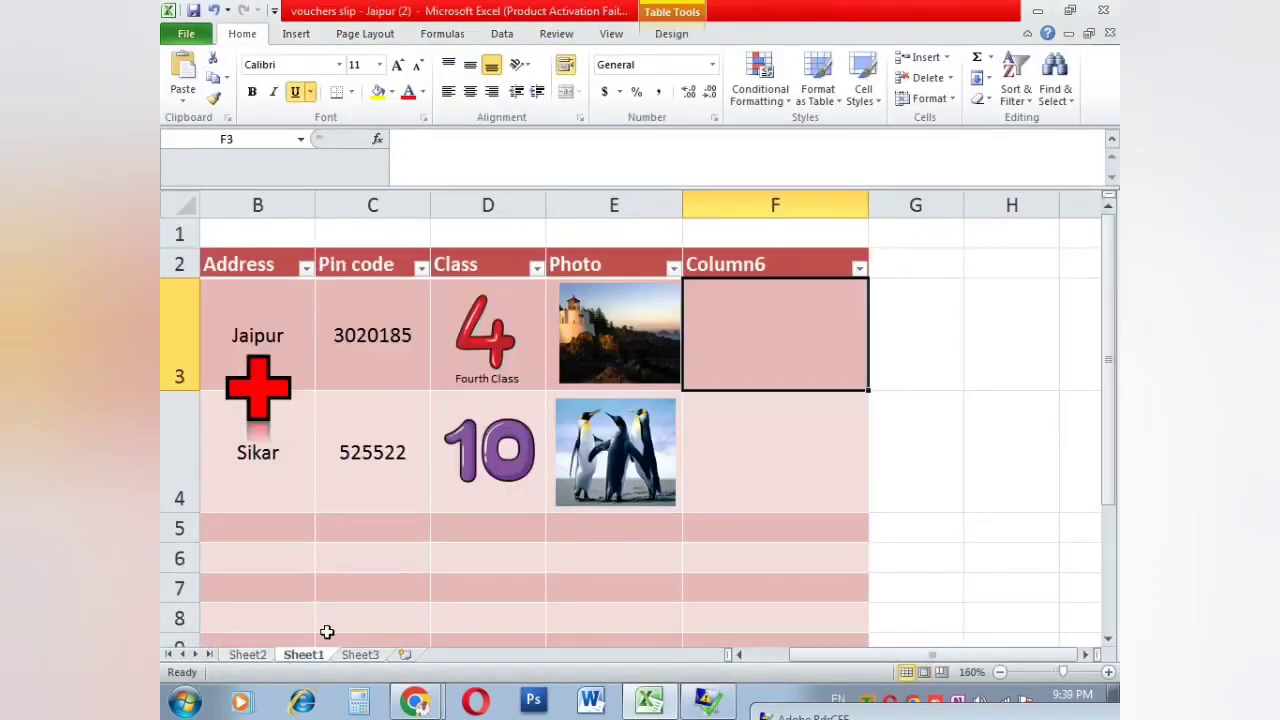
click(734, 449)
click(296, 34)
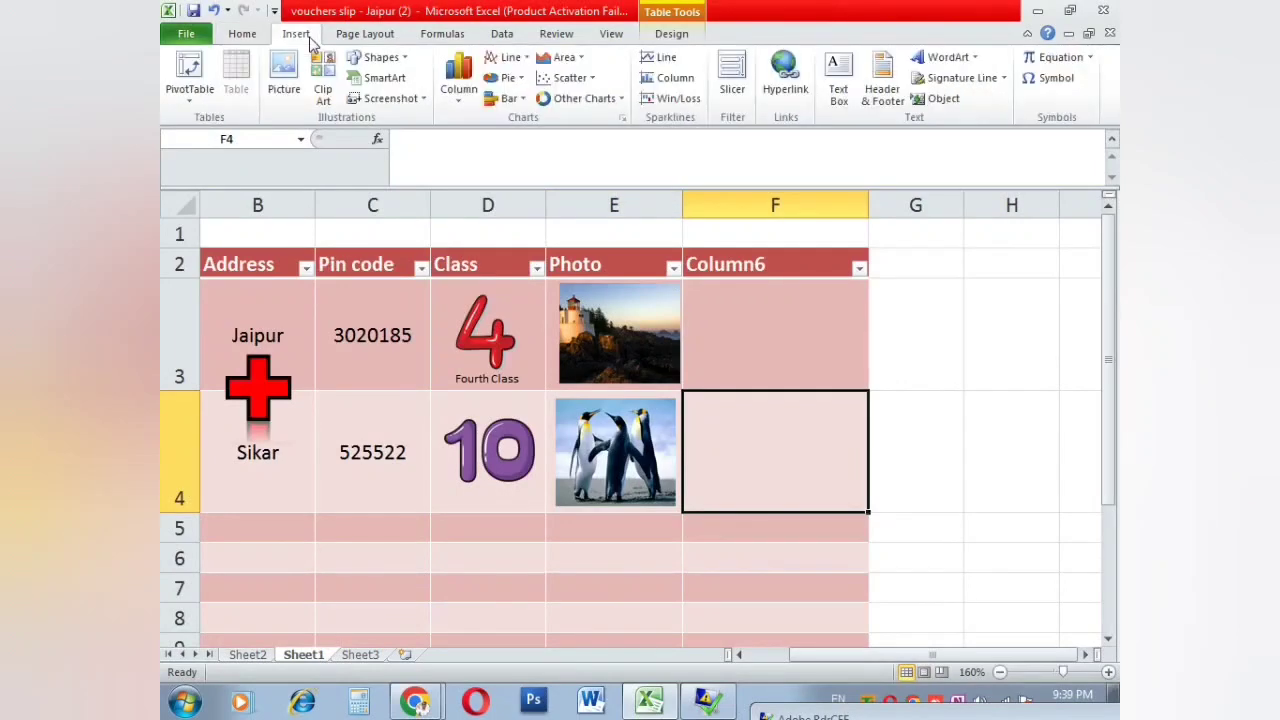
click(946, 57)
click(919, 162)
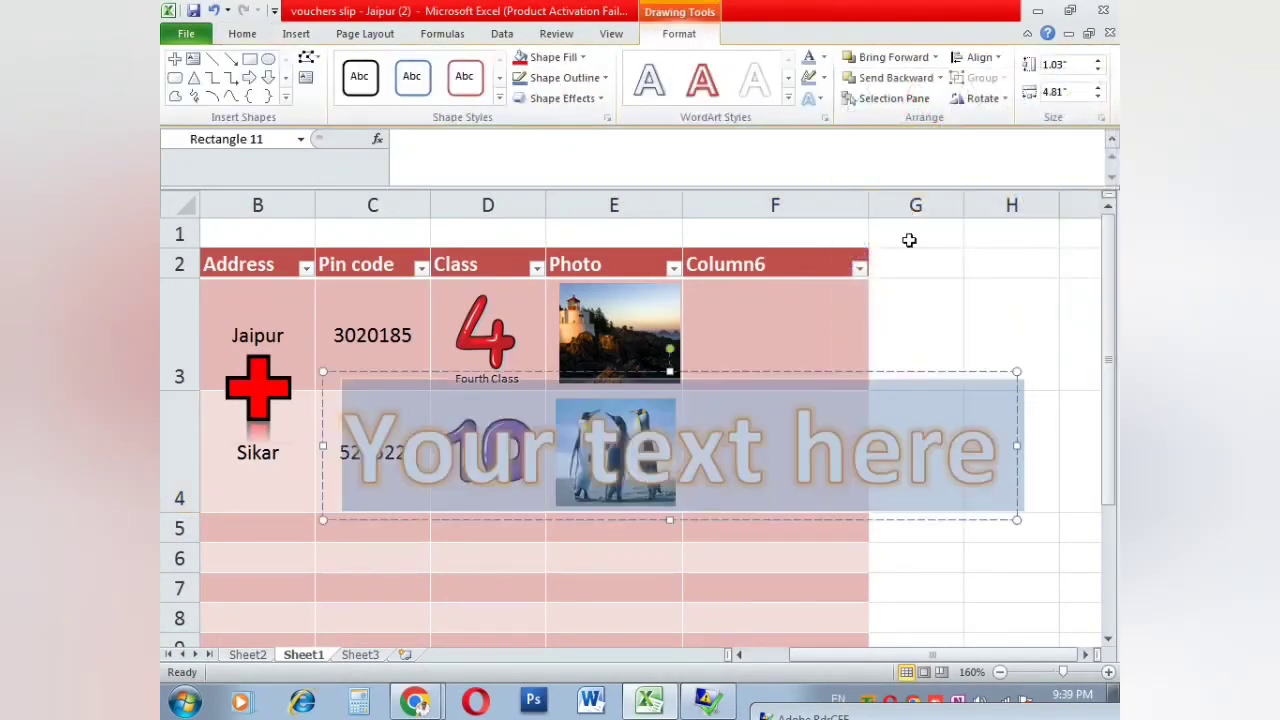
text(fgfgfgfgfdgfgfd)
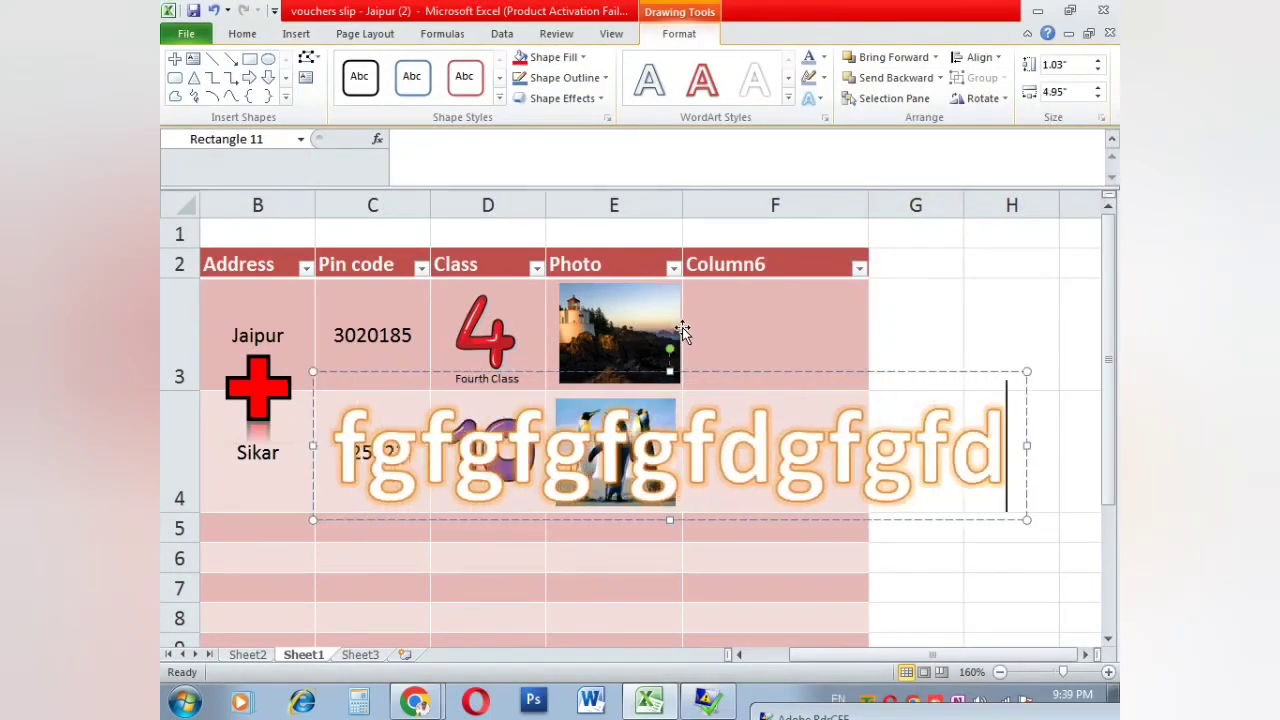
Step: Give the WordArt a yellow fill and a dashed outline, then delete it
click(823, 57)
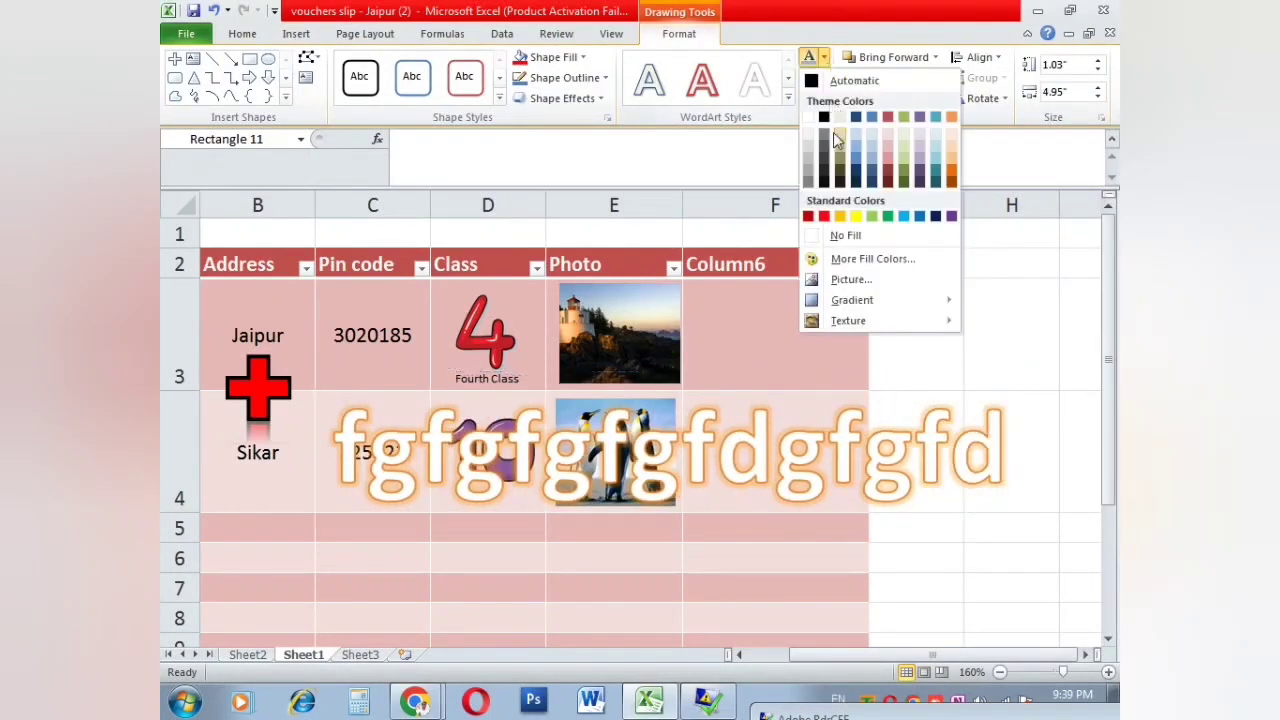
click(858, 219)
click(825, 57)
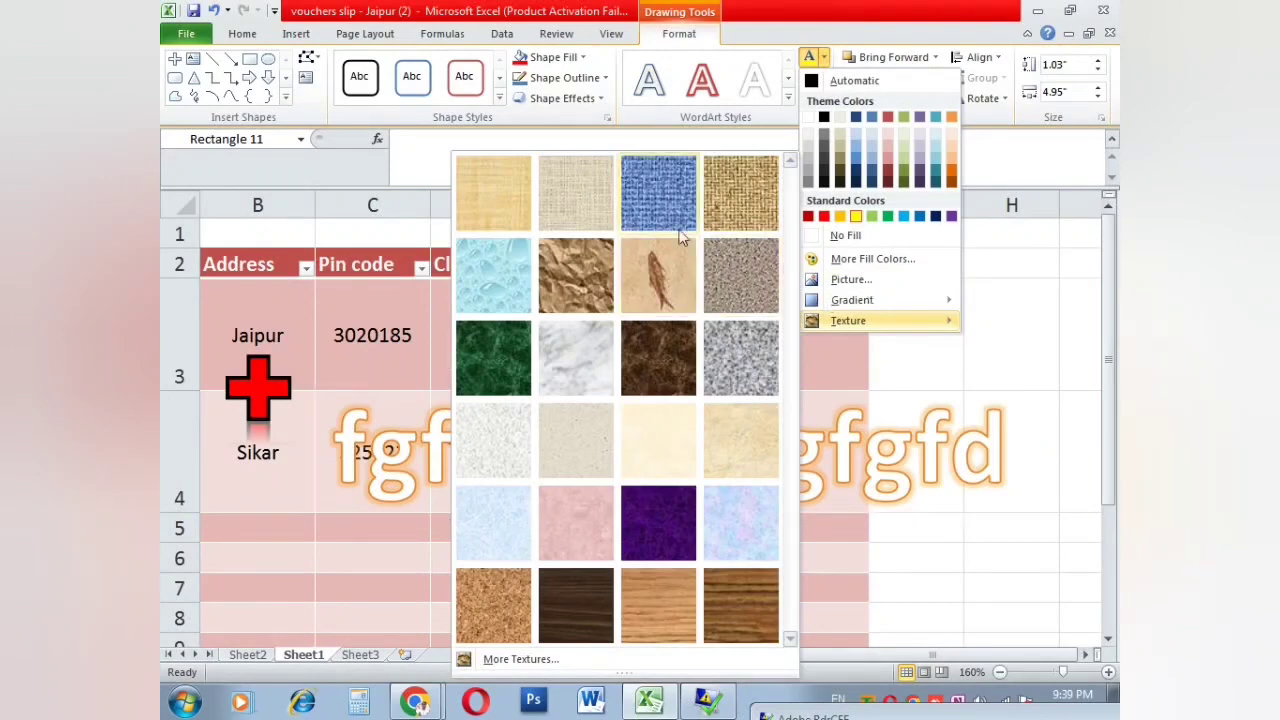
click(673, 268)
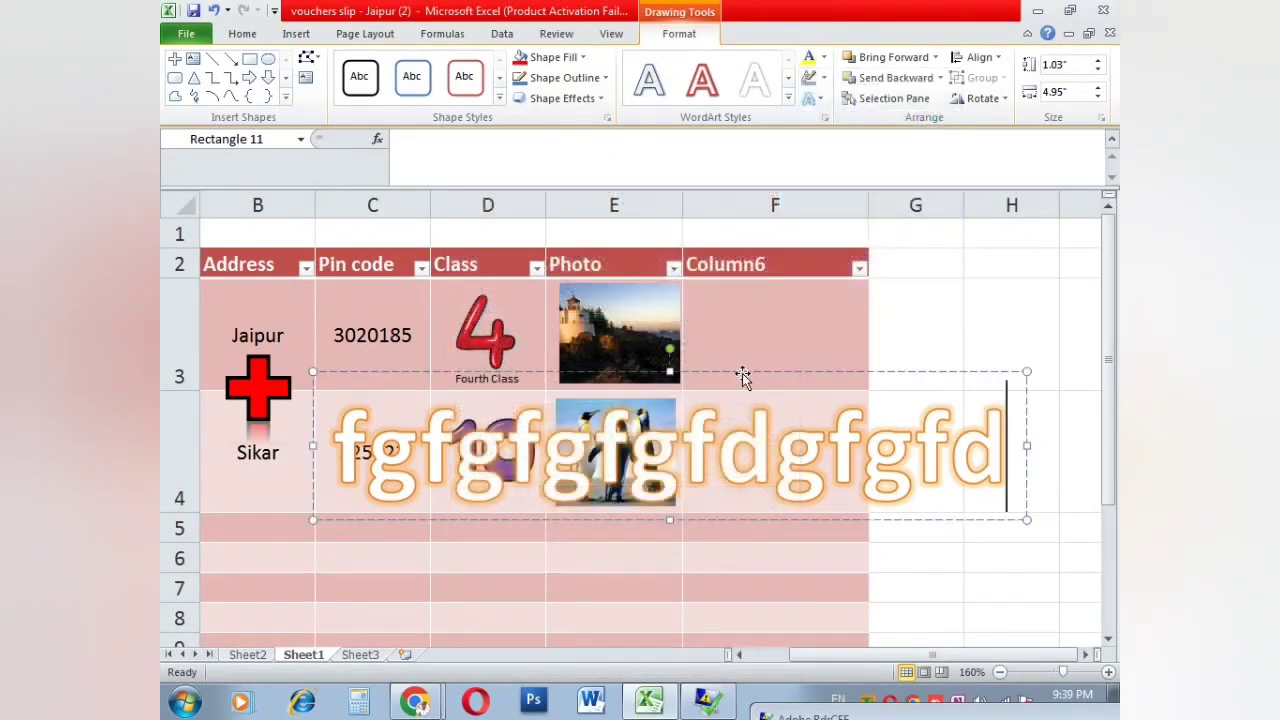
click(824, 79)
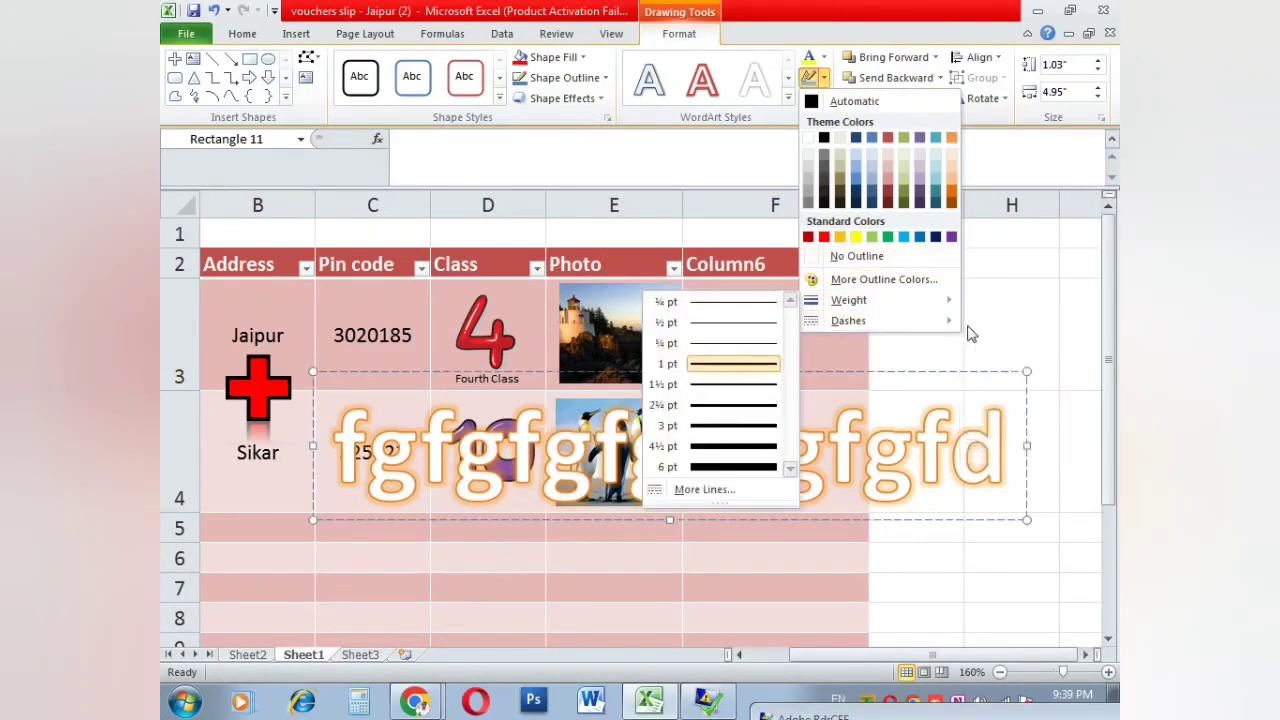
mouse_move(943, 322)
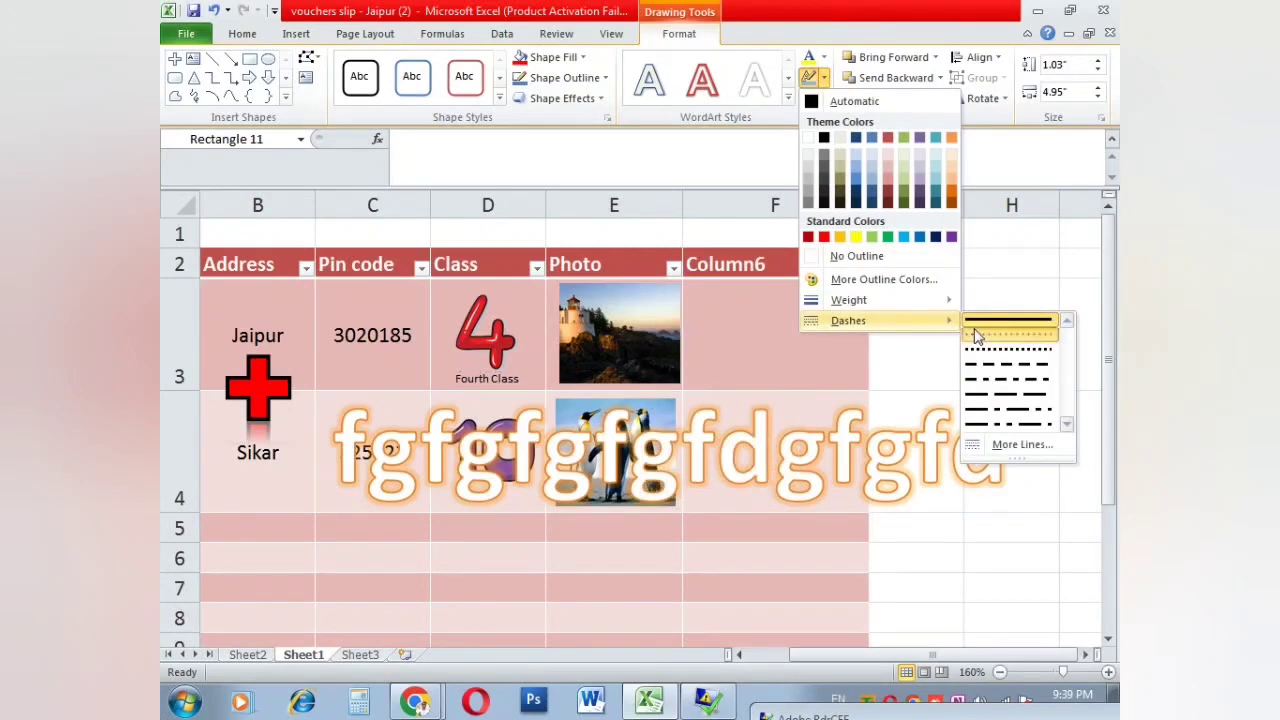
click(976, 335)
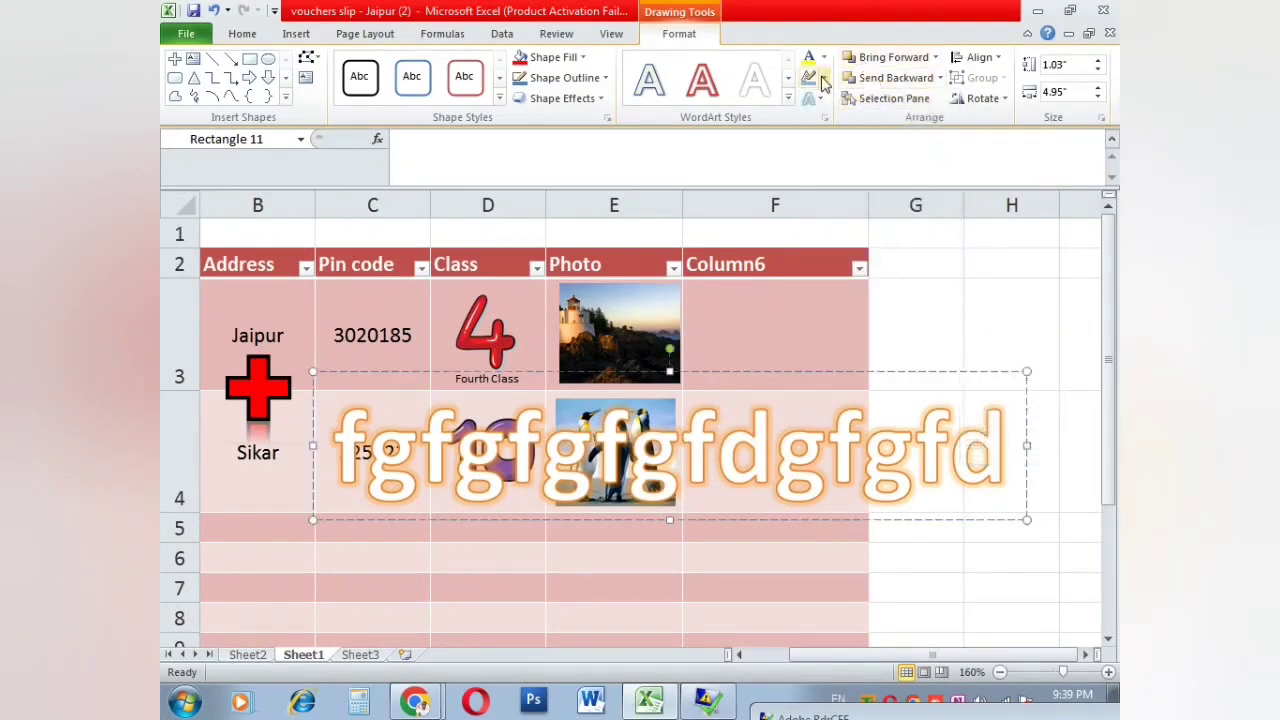
click(905, 370)
key(Delete)
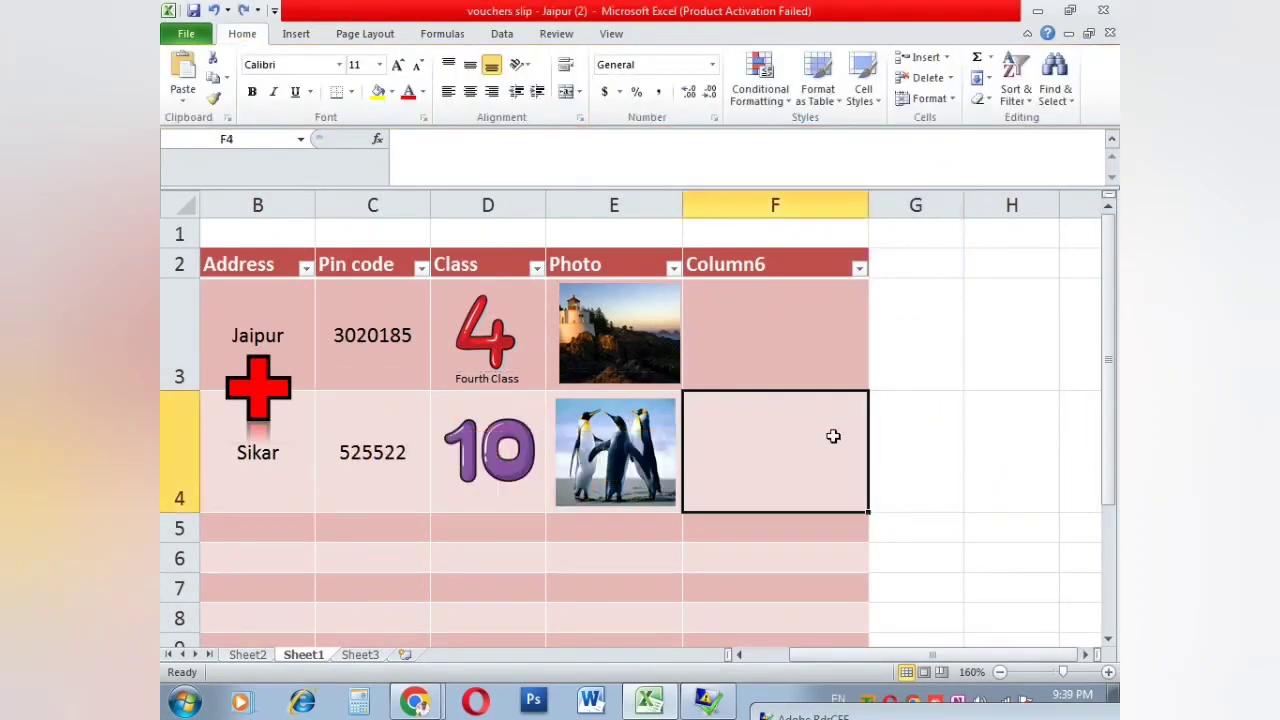
Step: Insert a signature line with the suggested signer's details
click(298, 36)
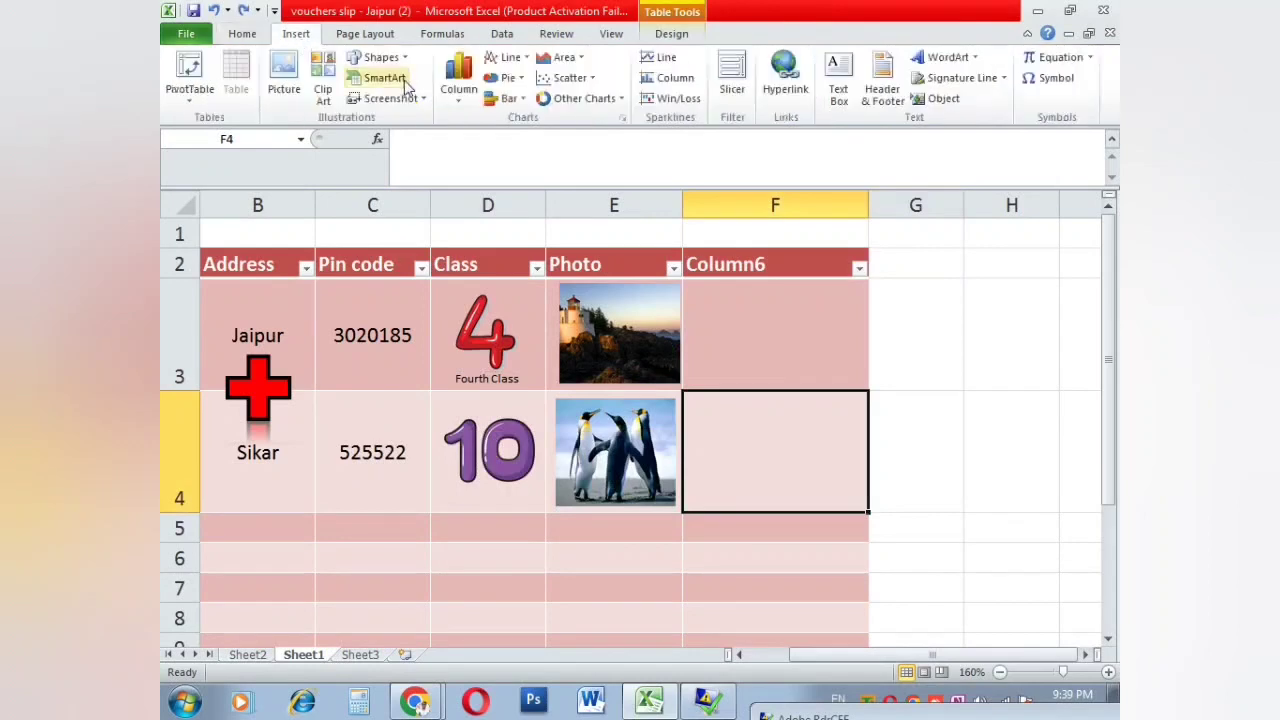
click(955, 80)
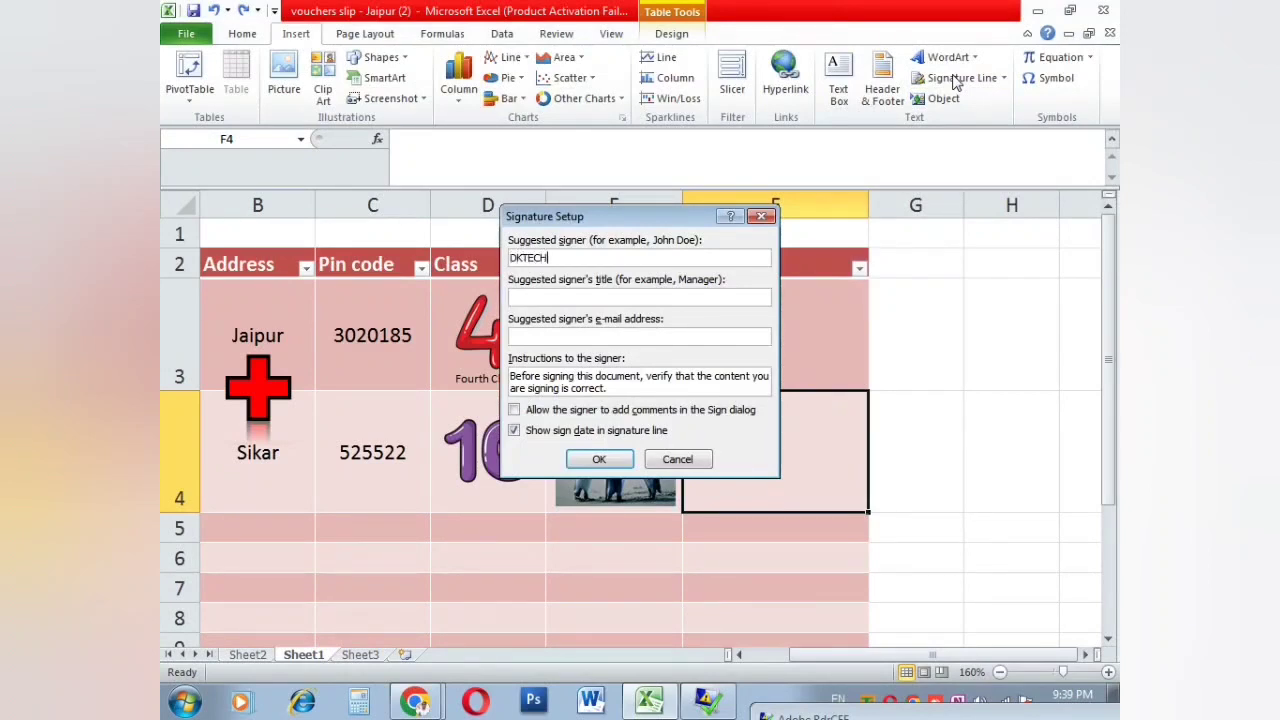
click(578, 457)
Step: Move the signature line over columns C–G, rows 3–7, and preview the print
mouse_move(729, 531)
mouse_down()
mouse_move(648, 463)
mouse_move(592, 443)
mouse_up()
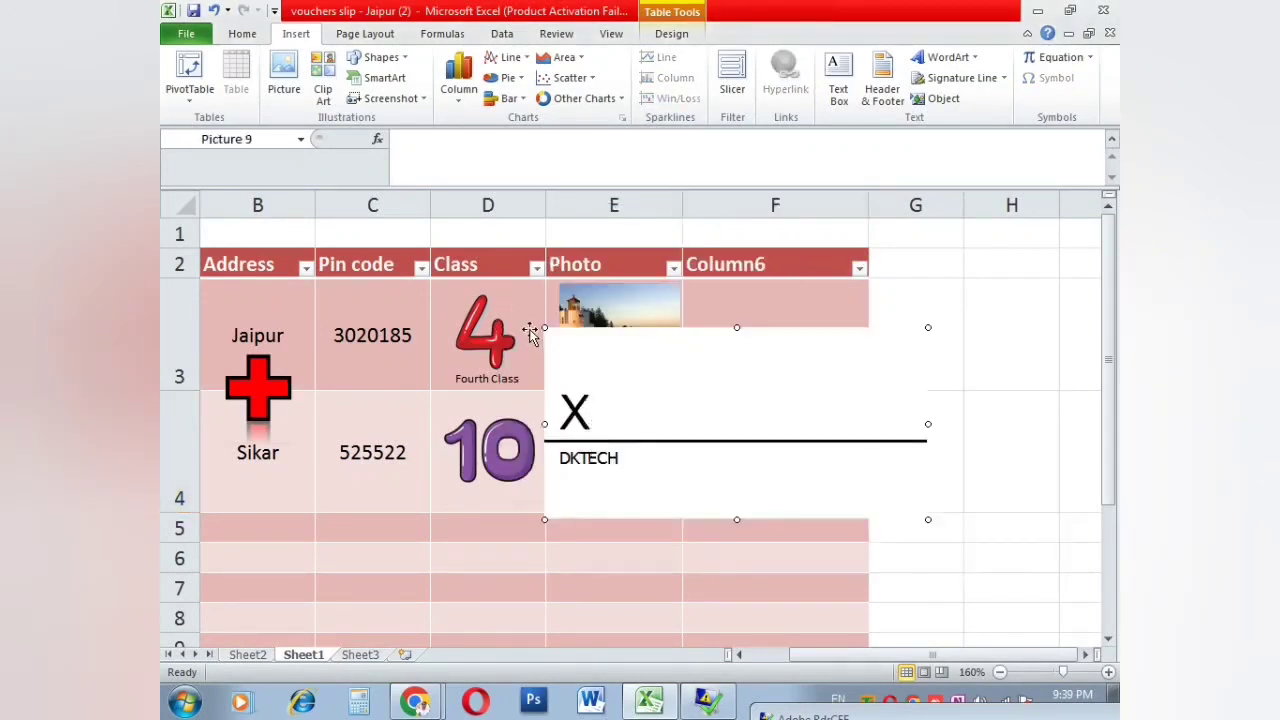
drag(545, 327, 456, 237)
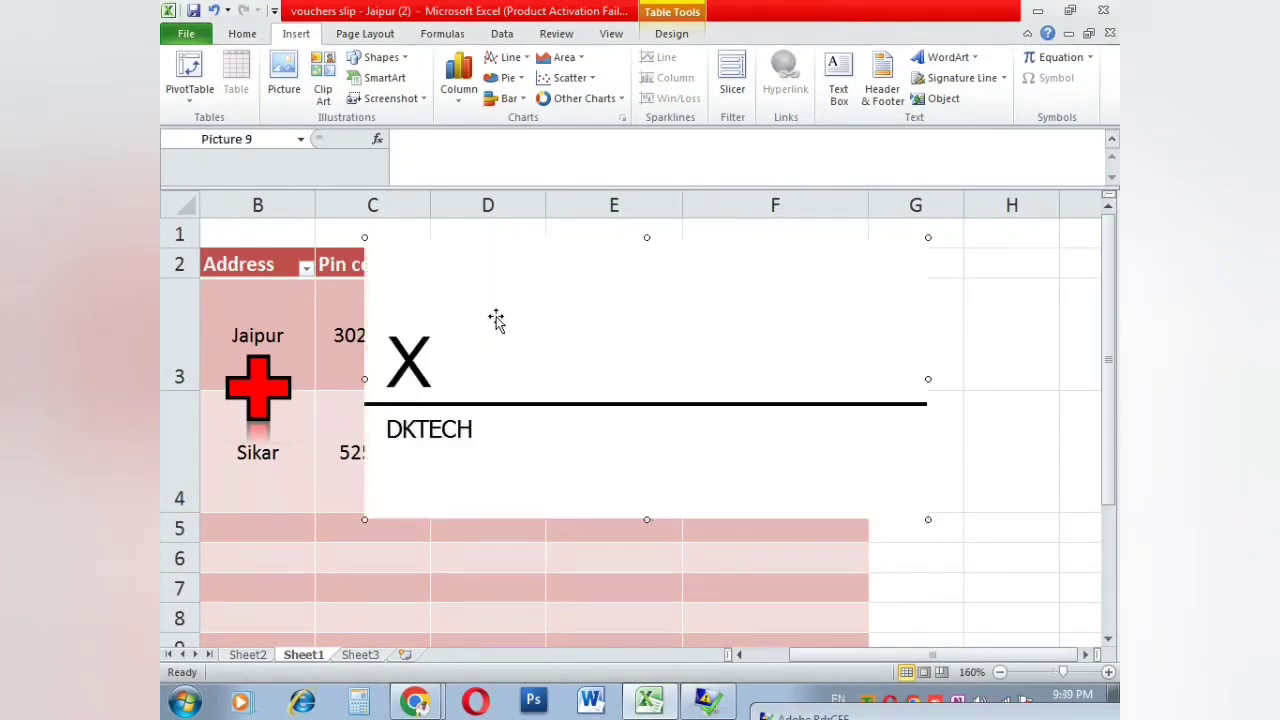
drag(471, 478, 474, 487)
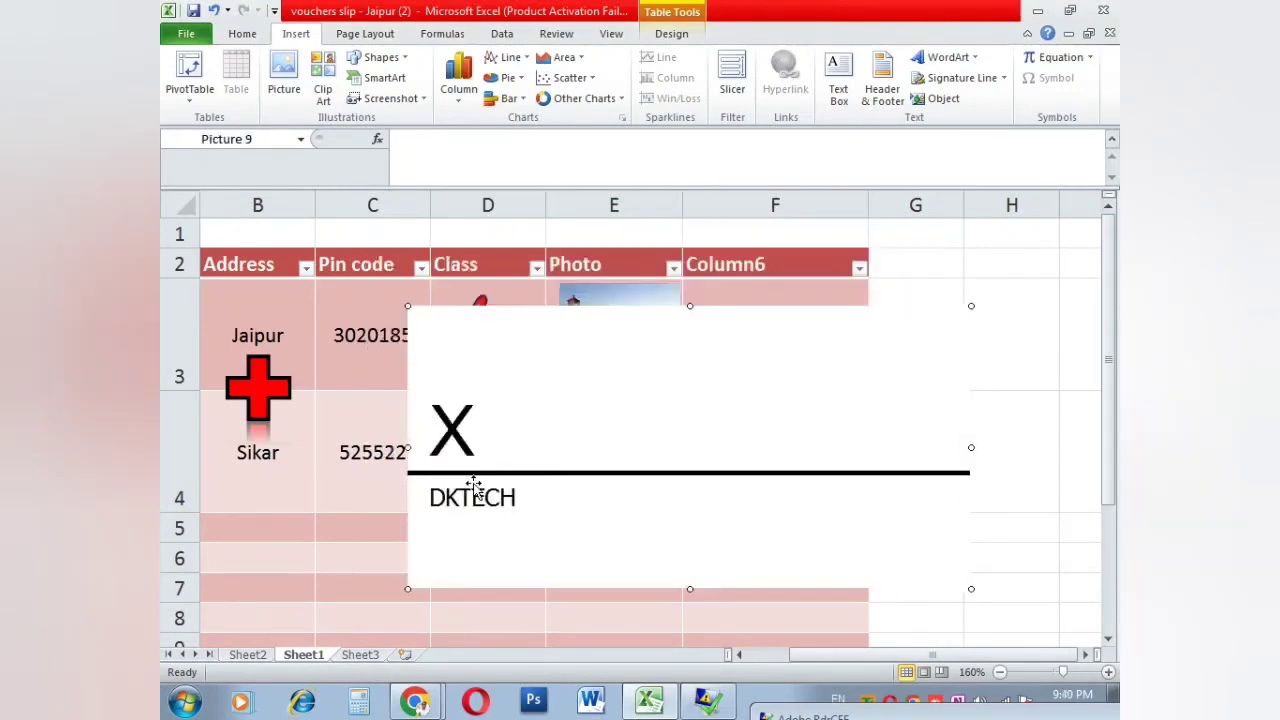
key(ctrl+p)
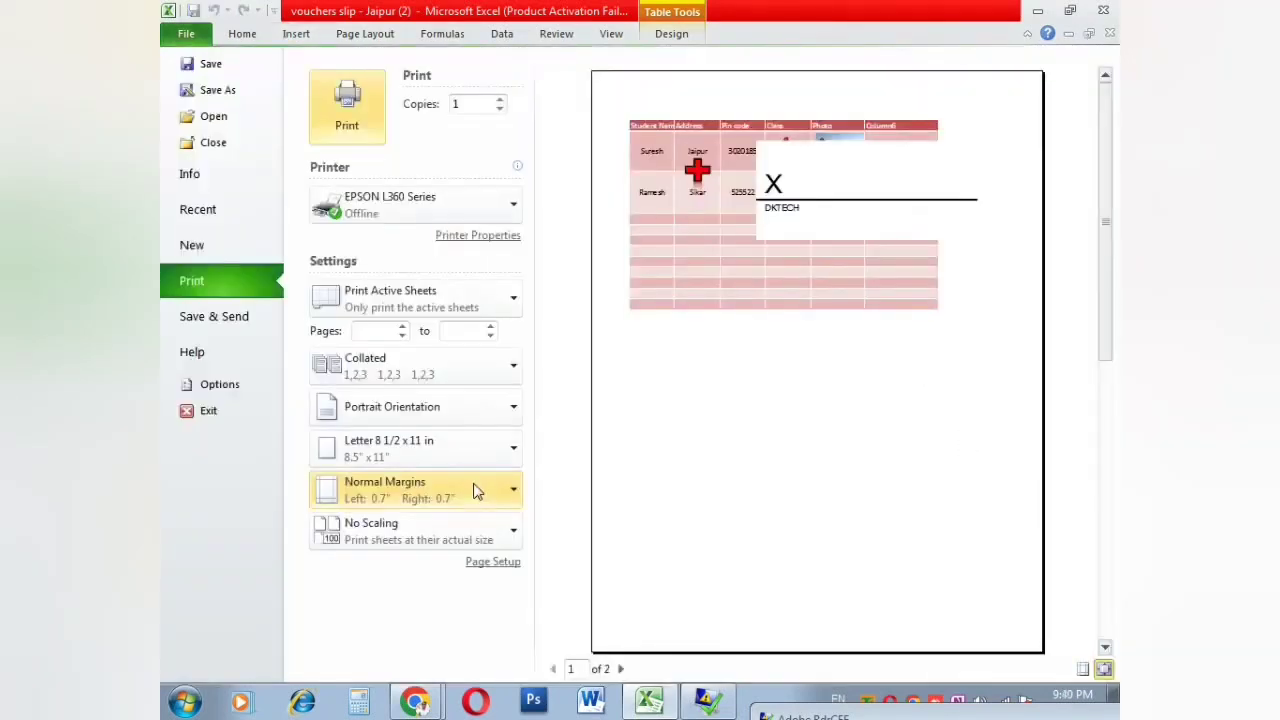
key(Escape)
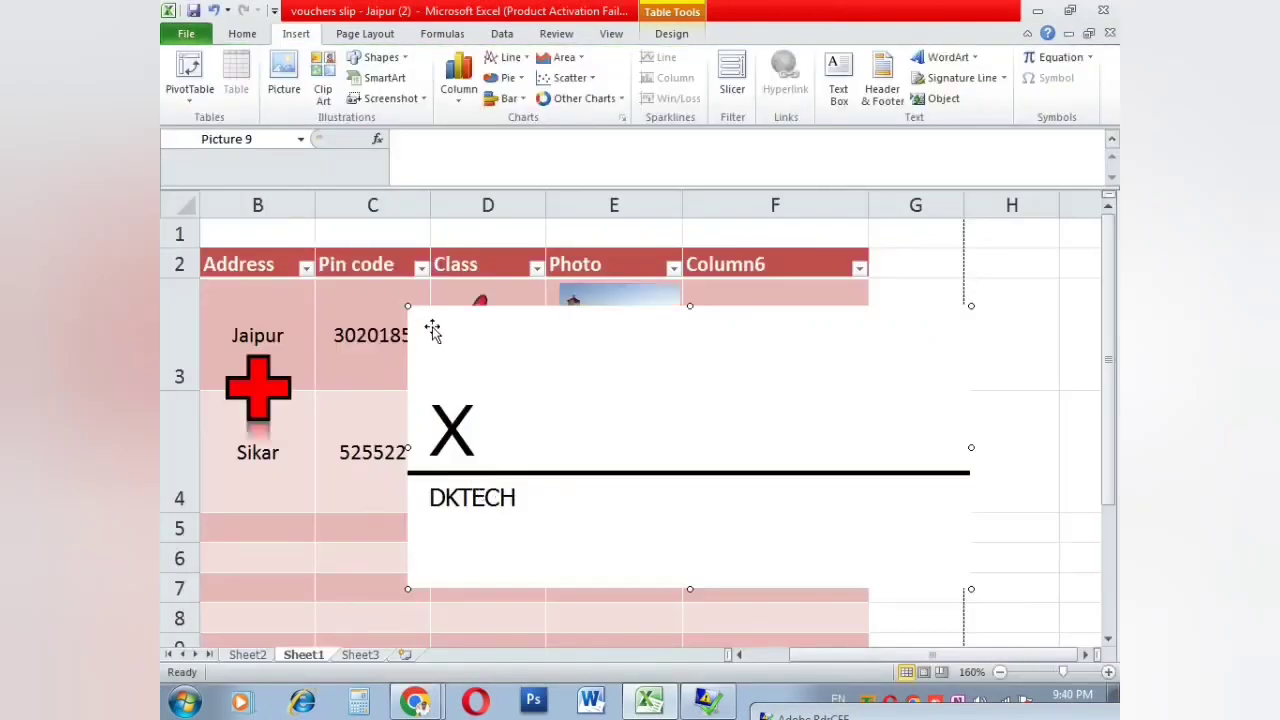
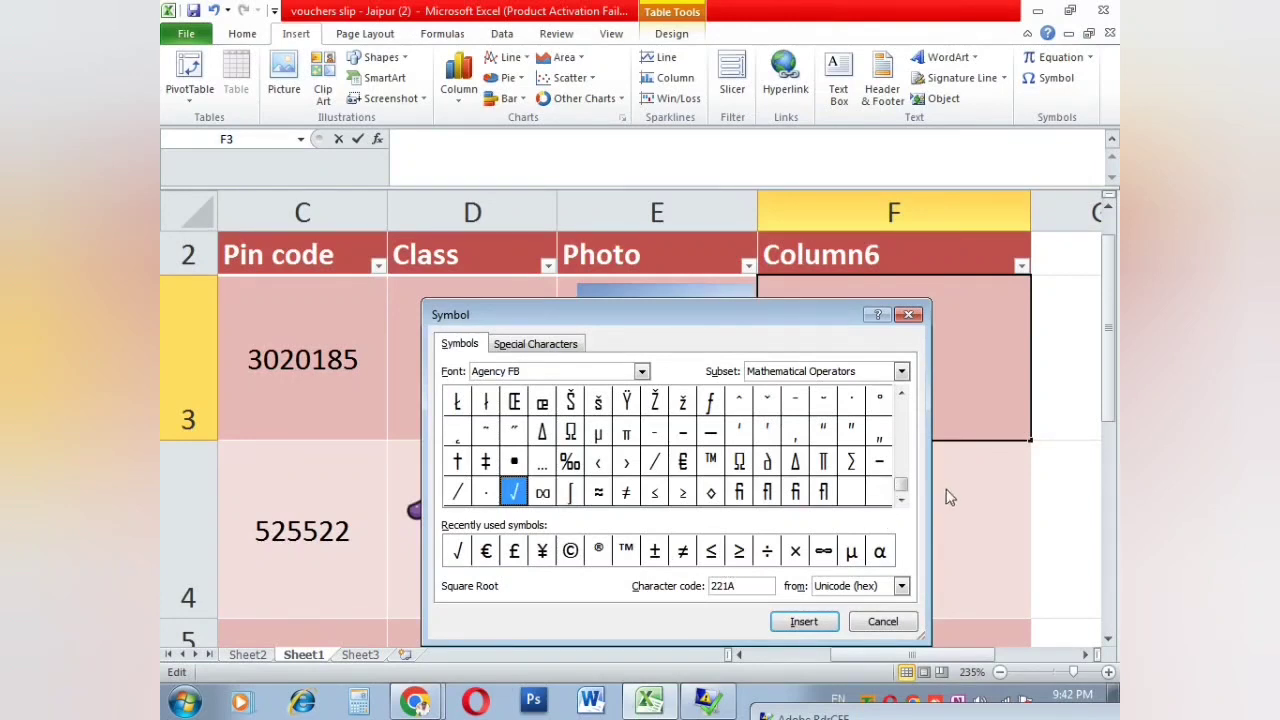
Step: Insert the Dollar Sign symbol so cell F3 reads '$$', then close the Symbol dialog
drag(911, 491, 904, 408)
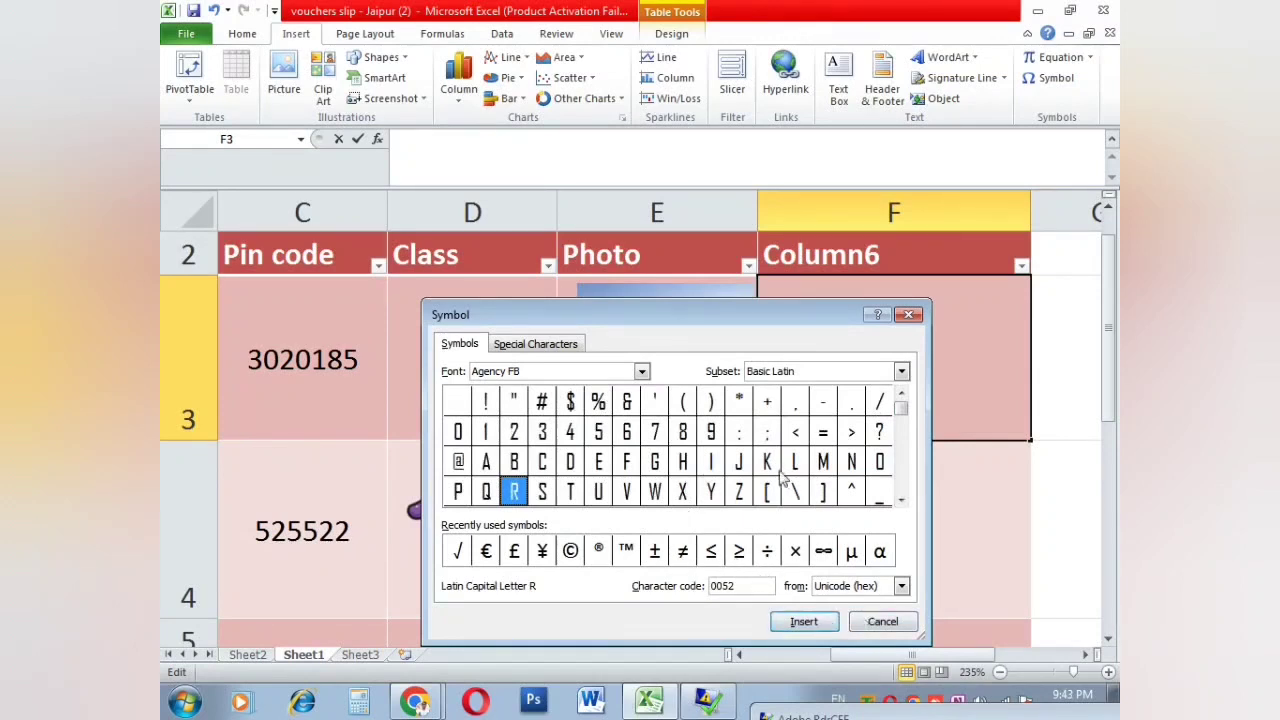
click(571, 401)
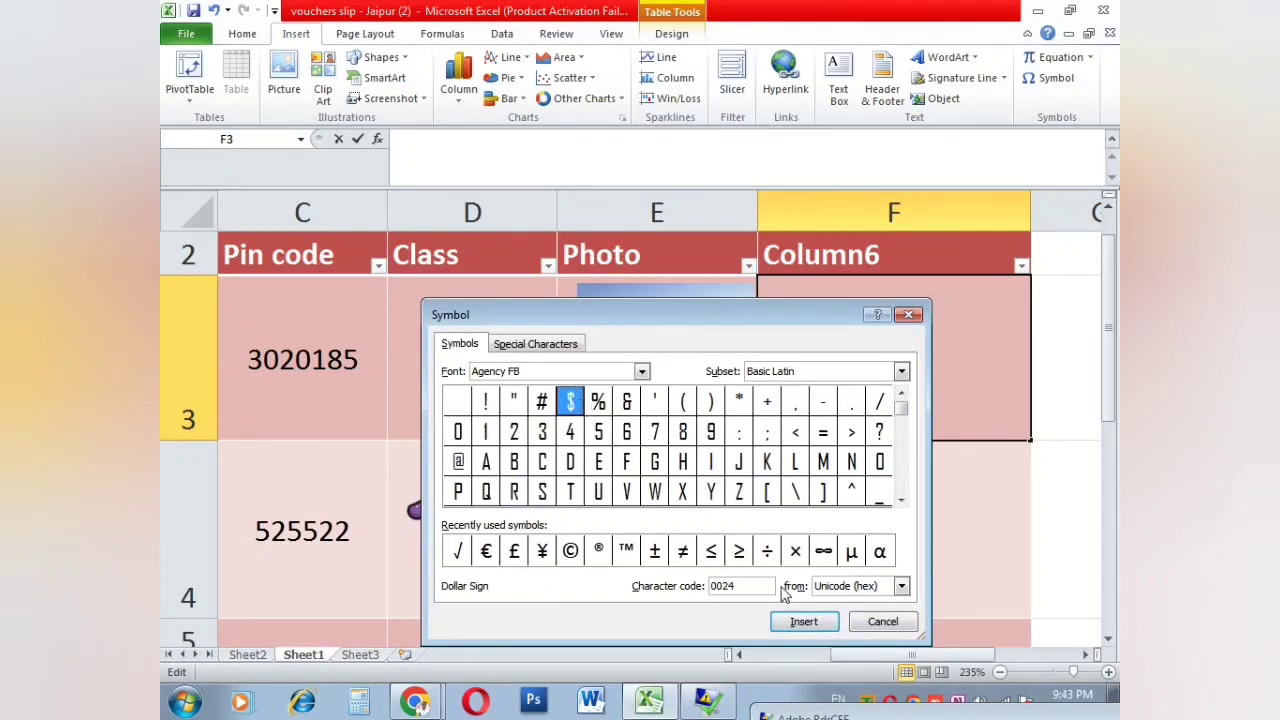
click(804, 622)
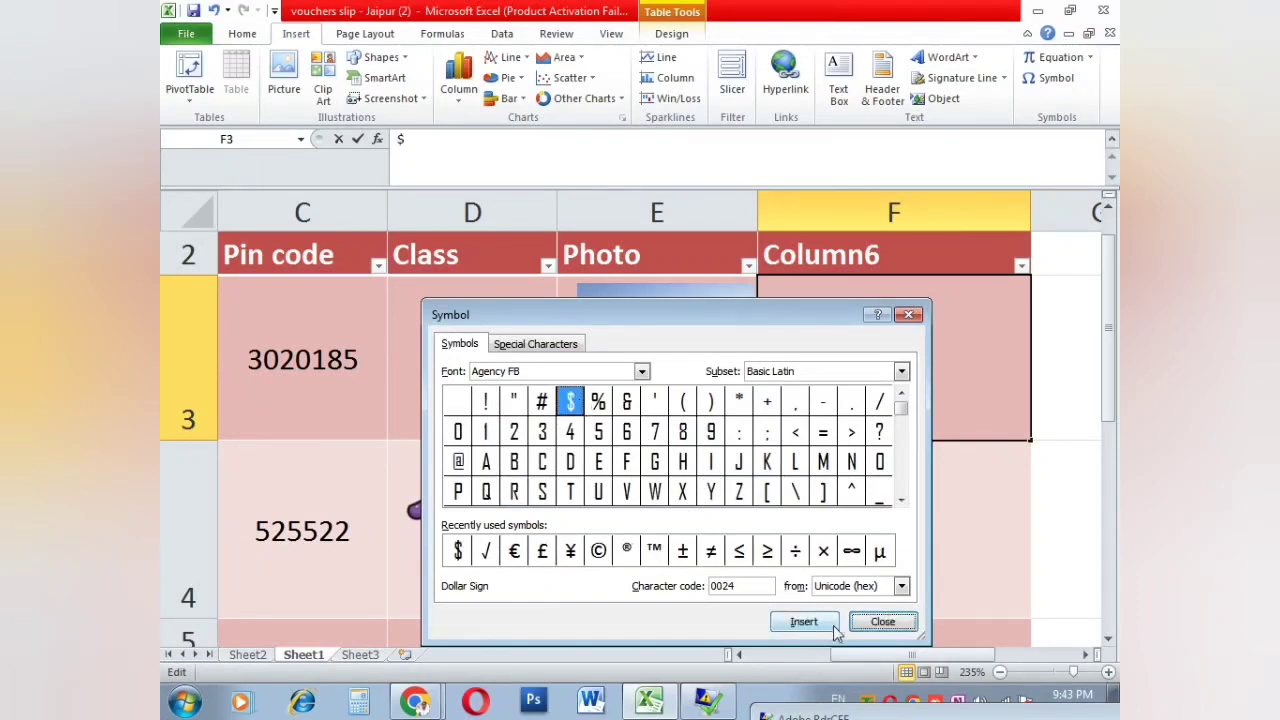
click(885, 621)
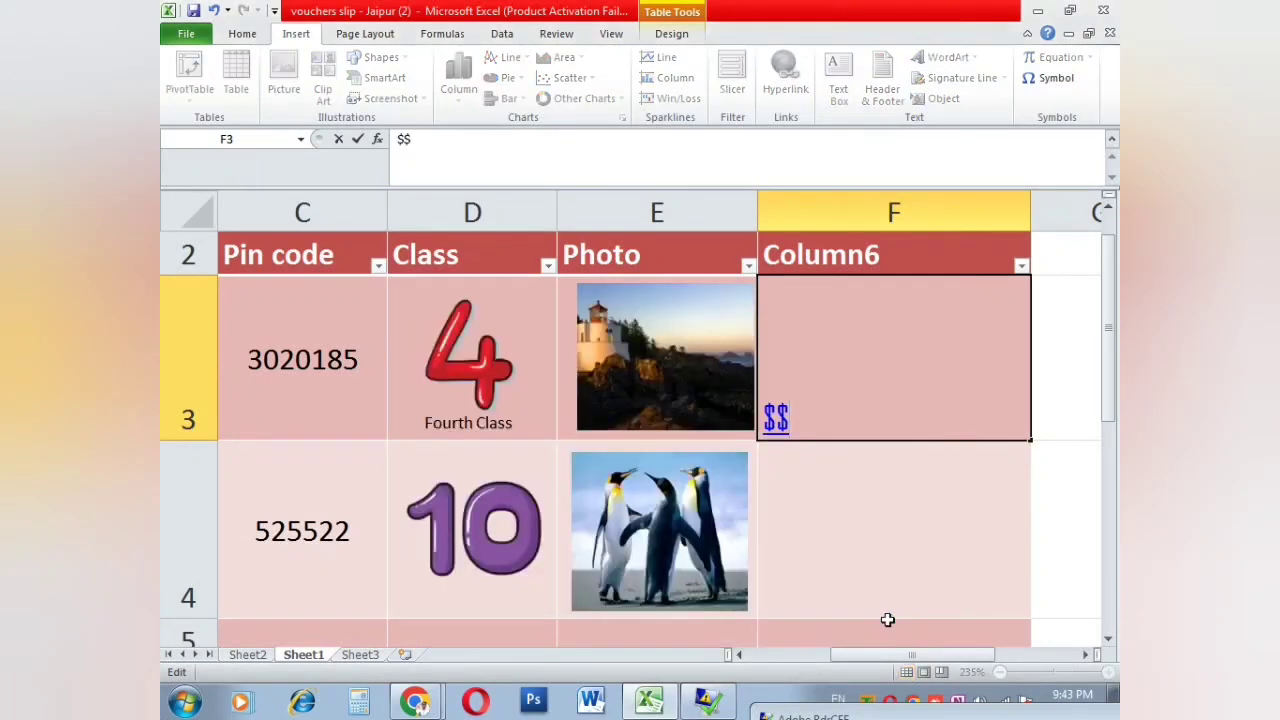
Step: Confirm the $$ entry in F3 and bring up the Page Layout ribbon
click(793, 463)
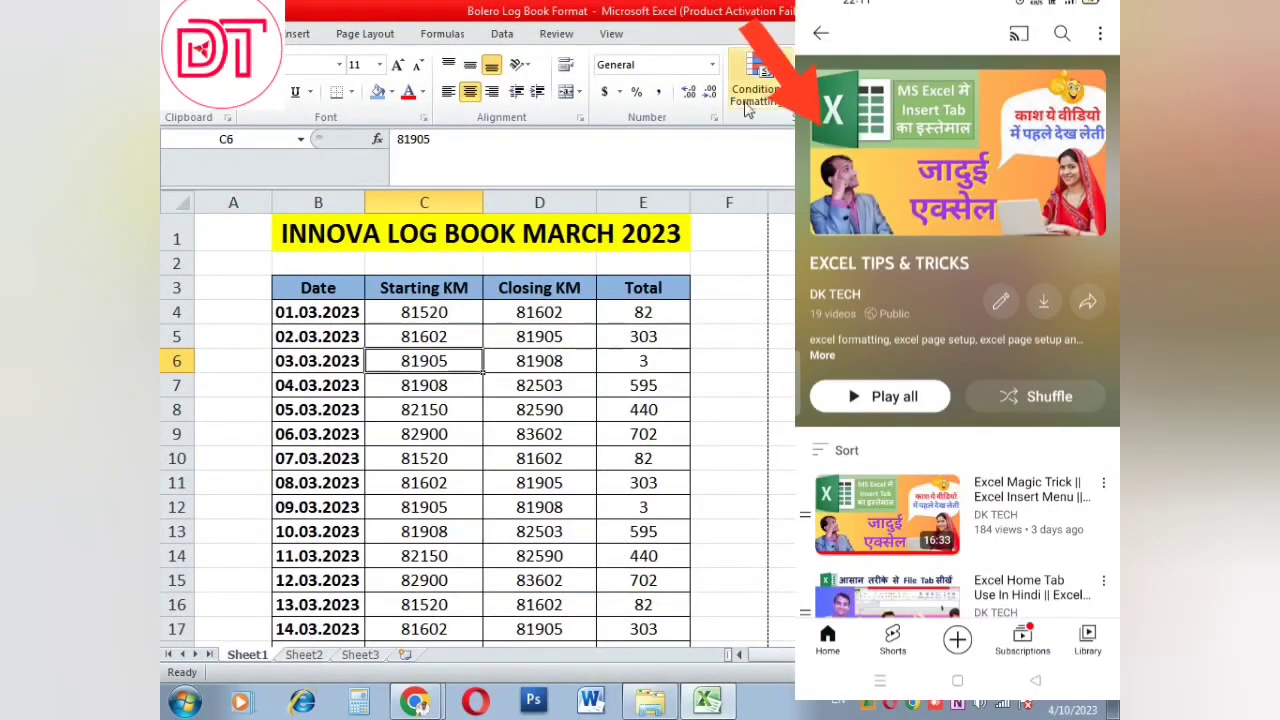
click(296, 33)
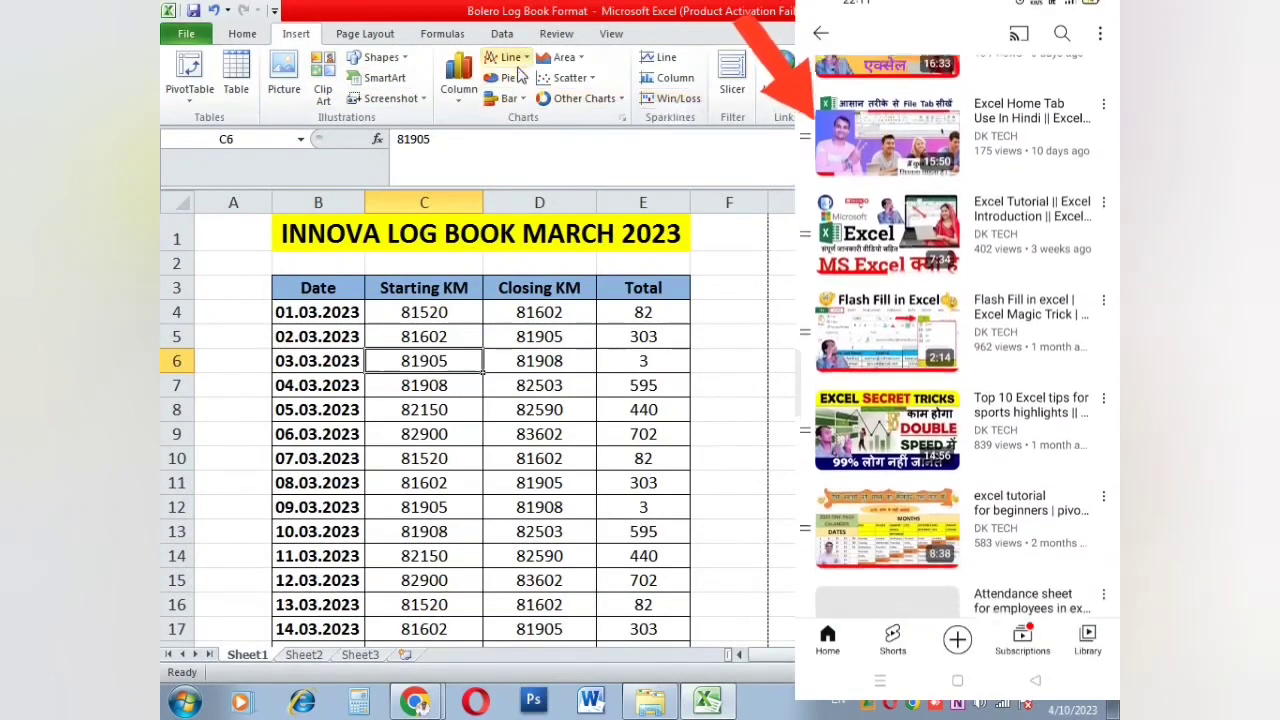
click(385, 32)
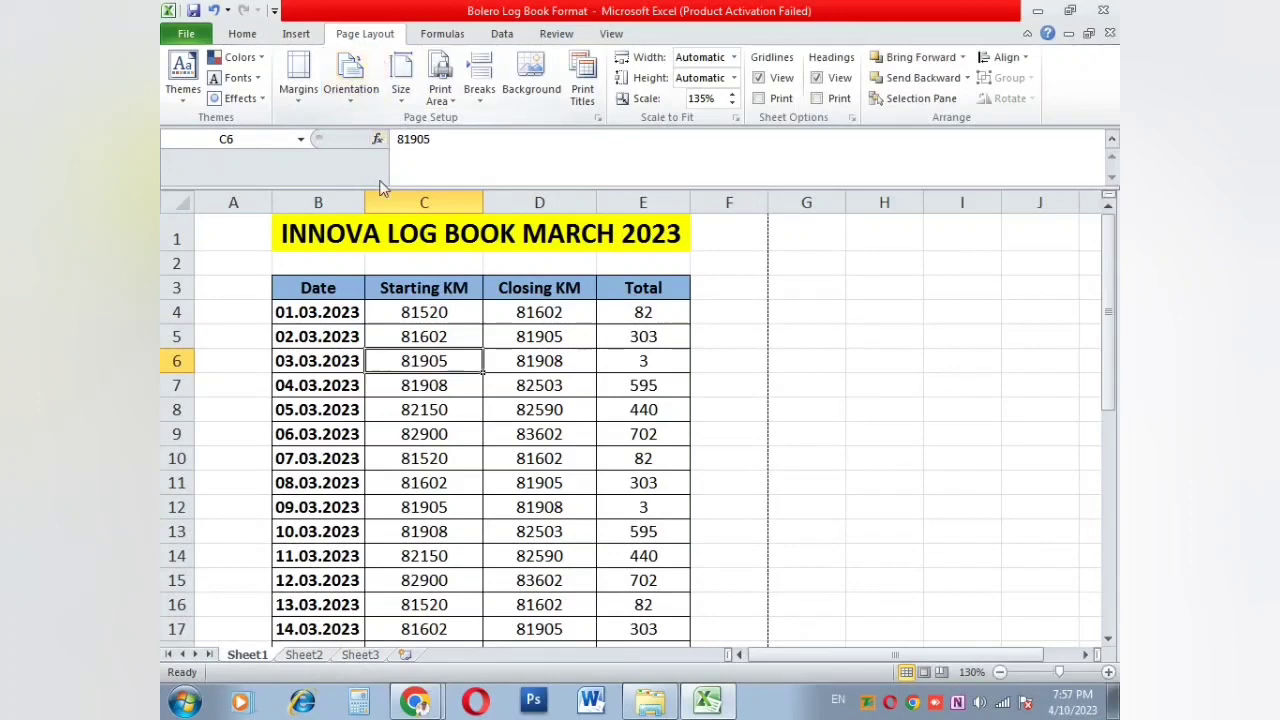
Step: Apply the Essential theme to the INNOVA log book workbook
click(384, 258)
click(384, 240)
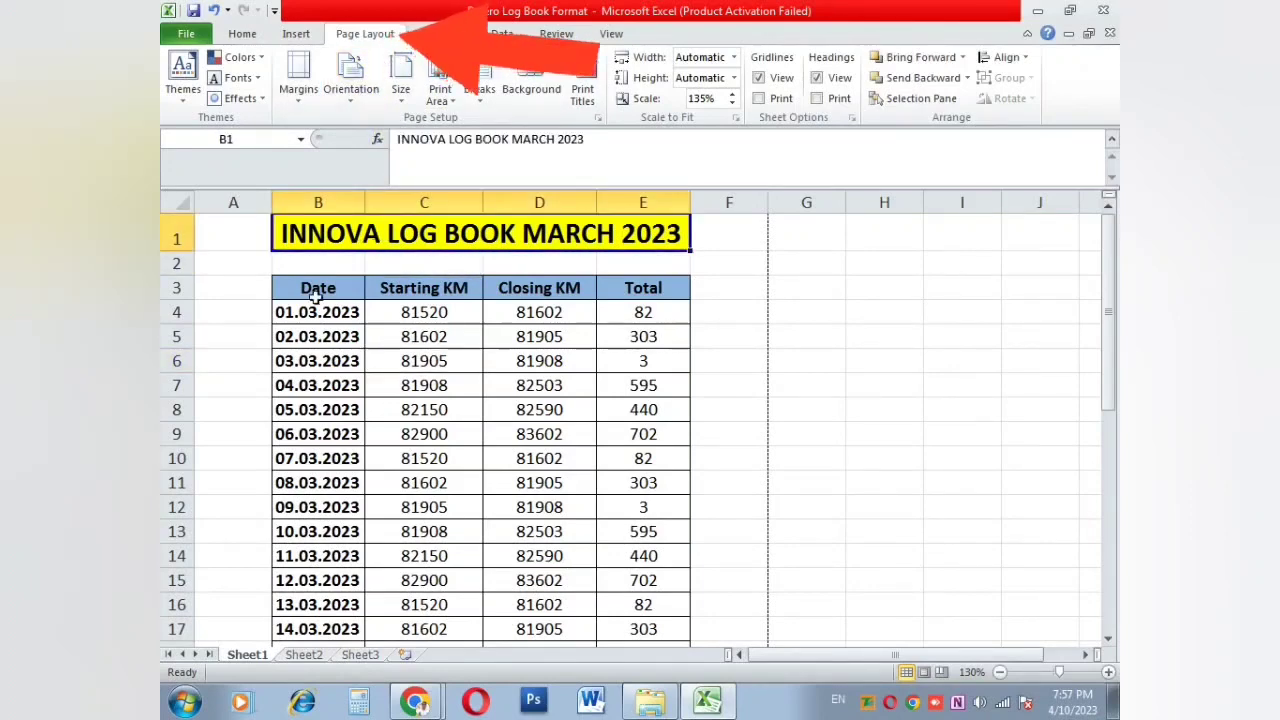
scroll(330, 320, up, 2)
click(420, 430)
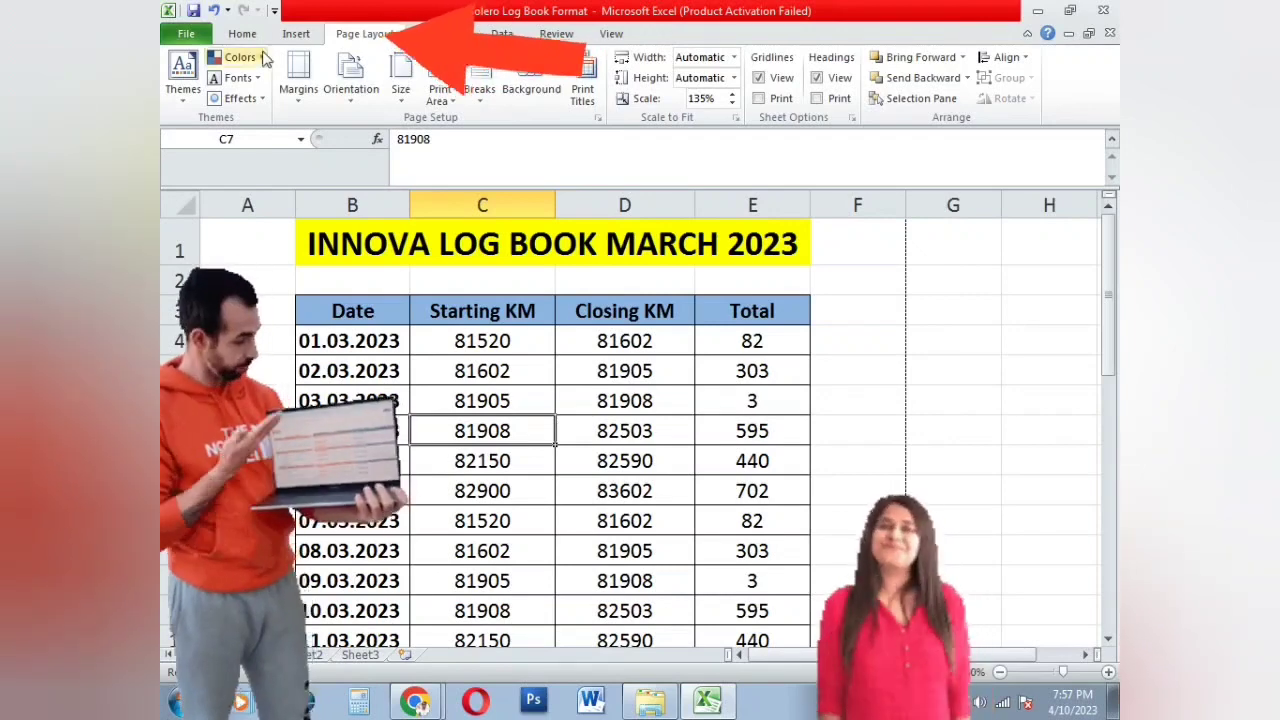
click(180, 88)
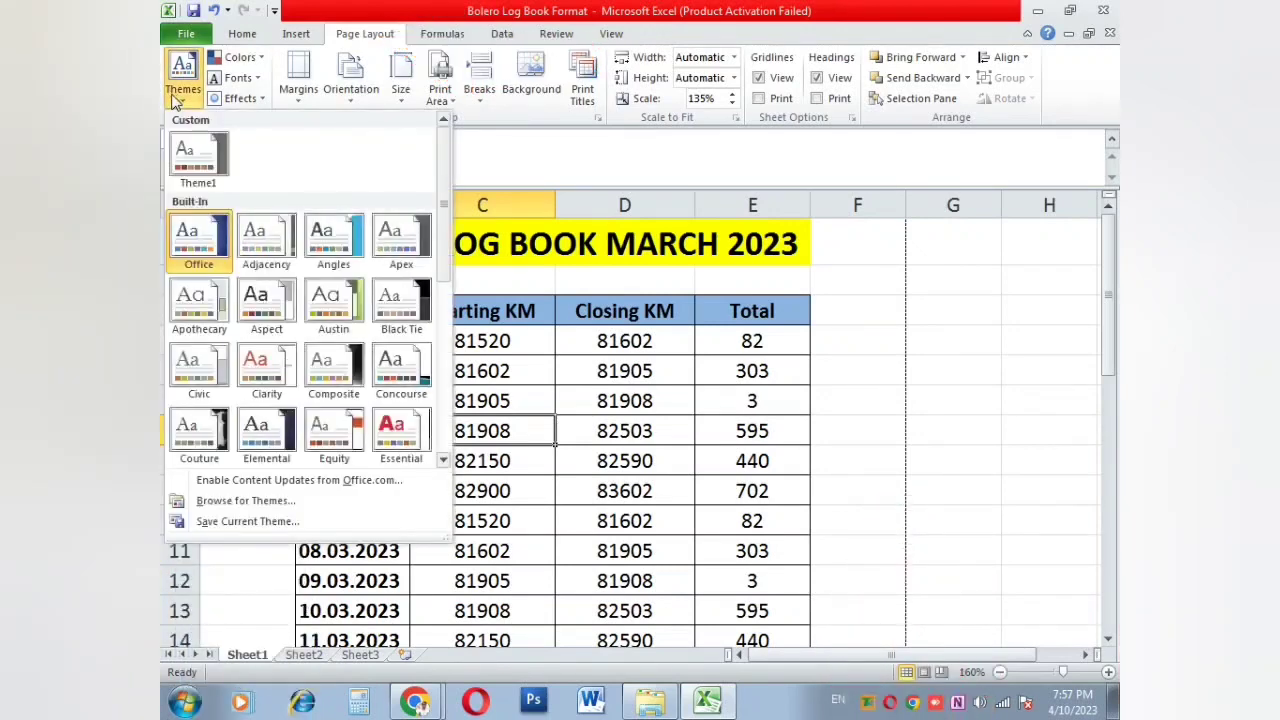
click(258, 225)
drag(284, 272, 855, 501)
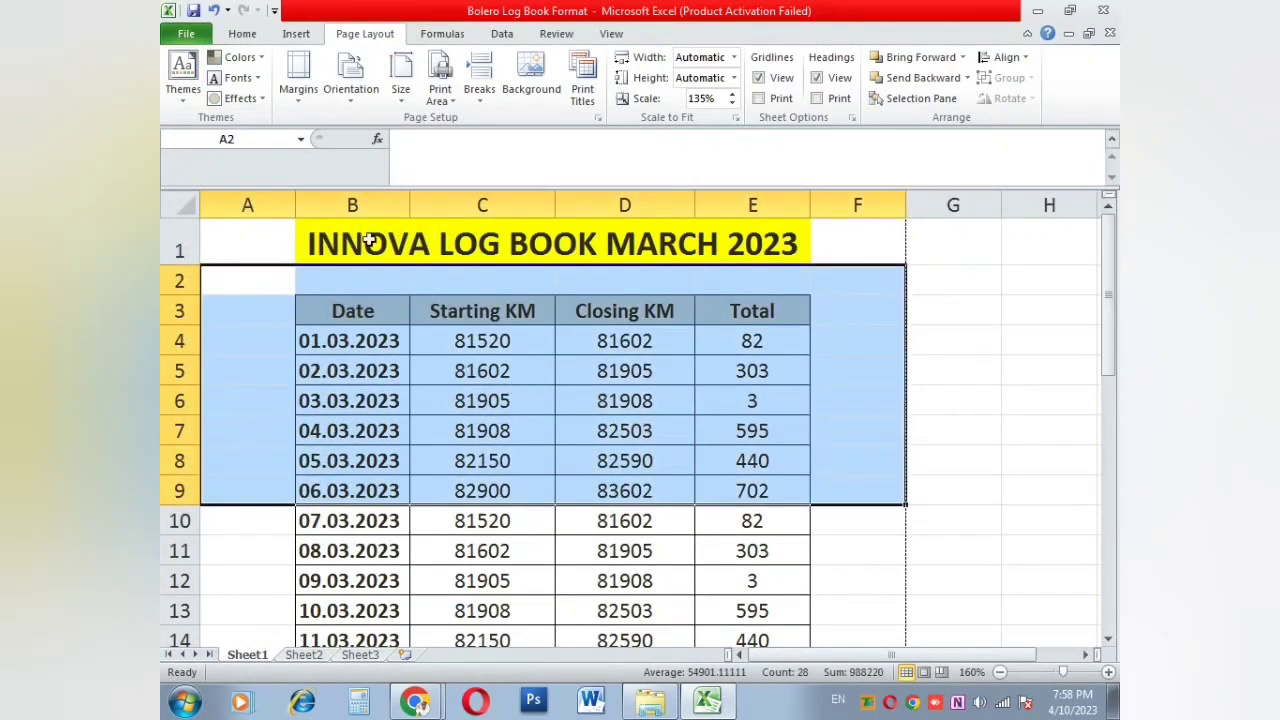
click(182, 76)
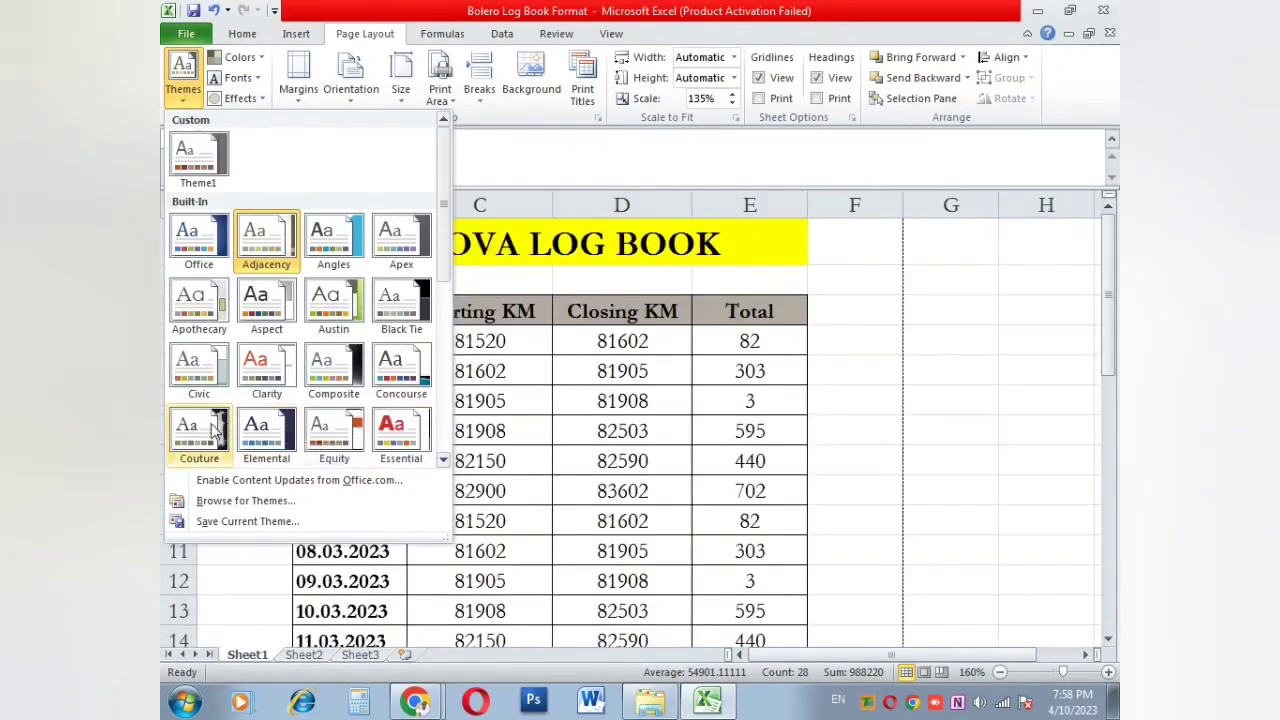
click(398, 432)
Step: Undo the Essential theme and bring up the theme colour schemes list
click(460, 357)
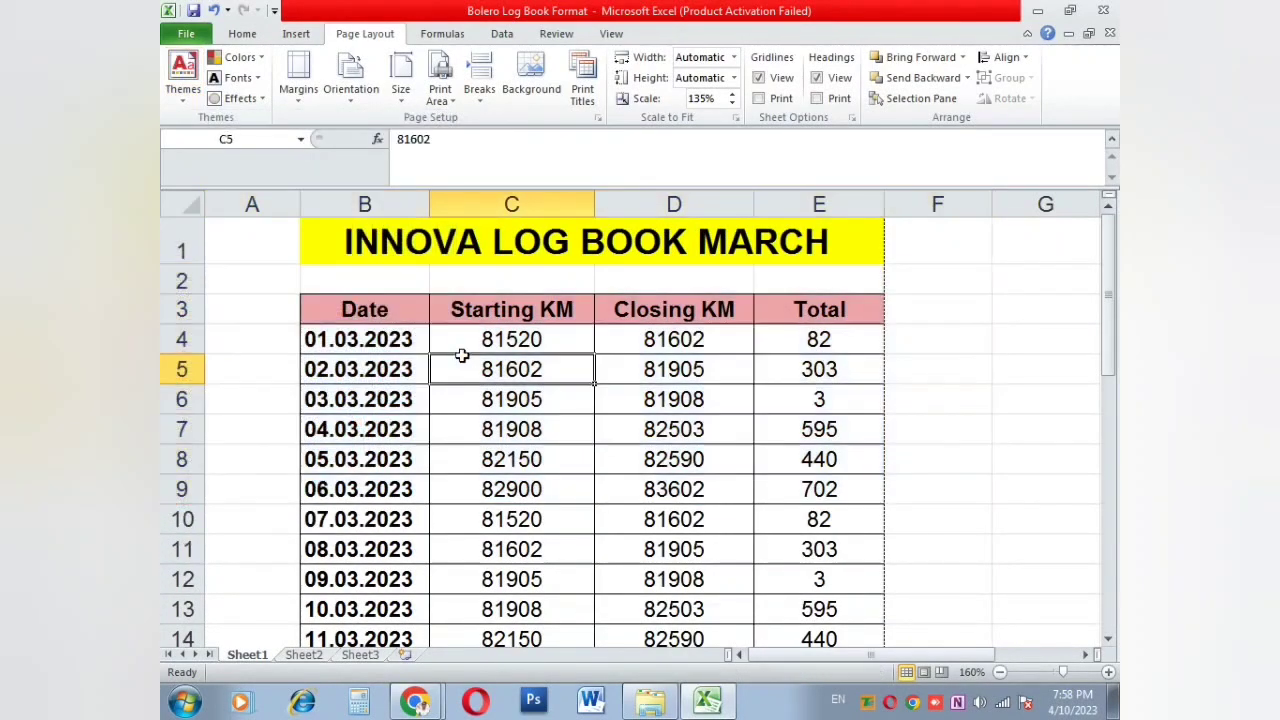
click(398, 308)
click(474, 308)
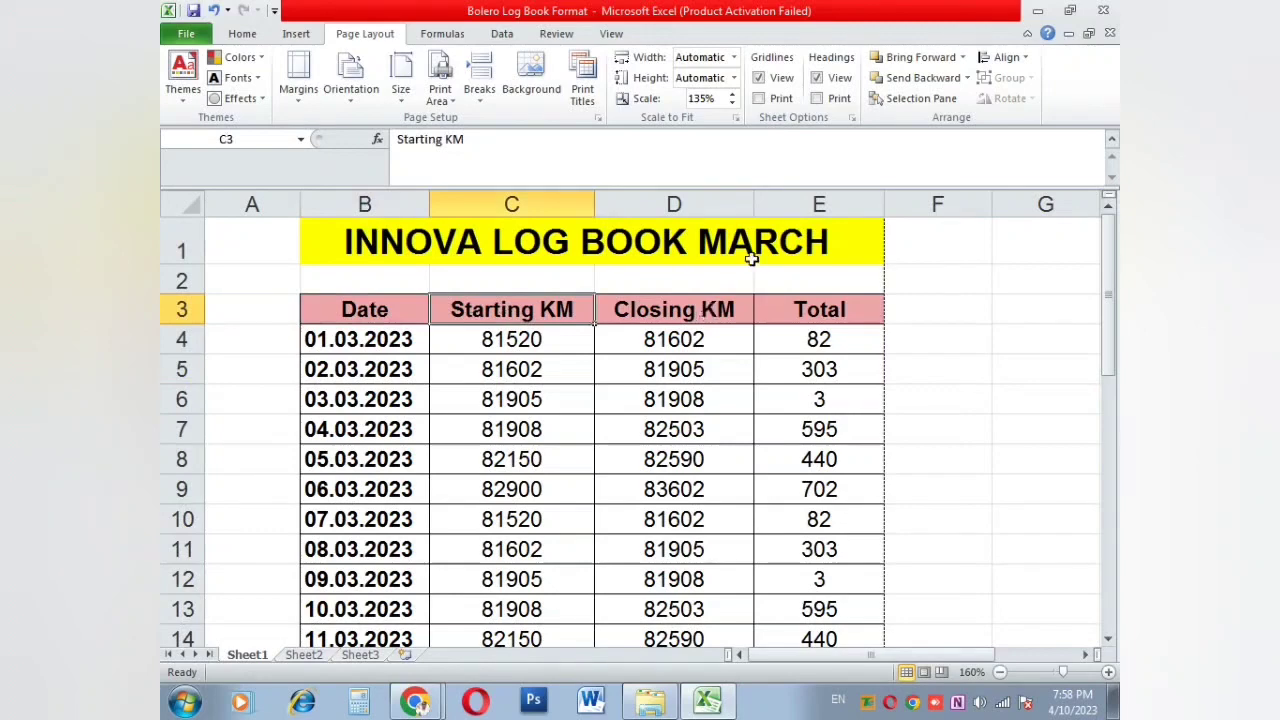
key(ctrl+z)
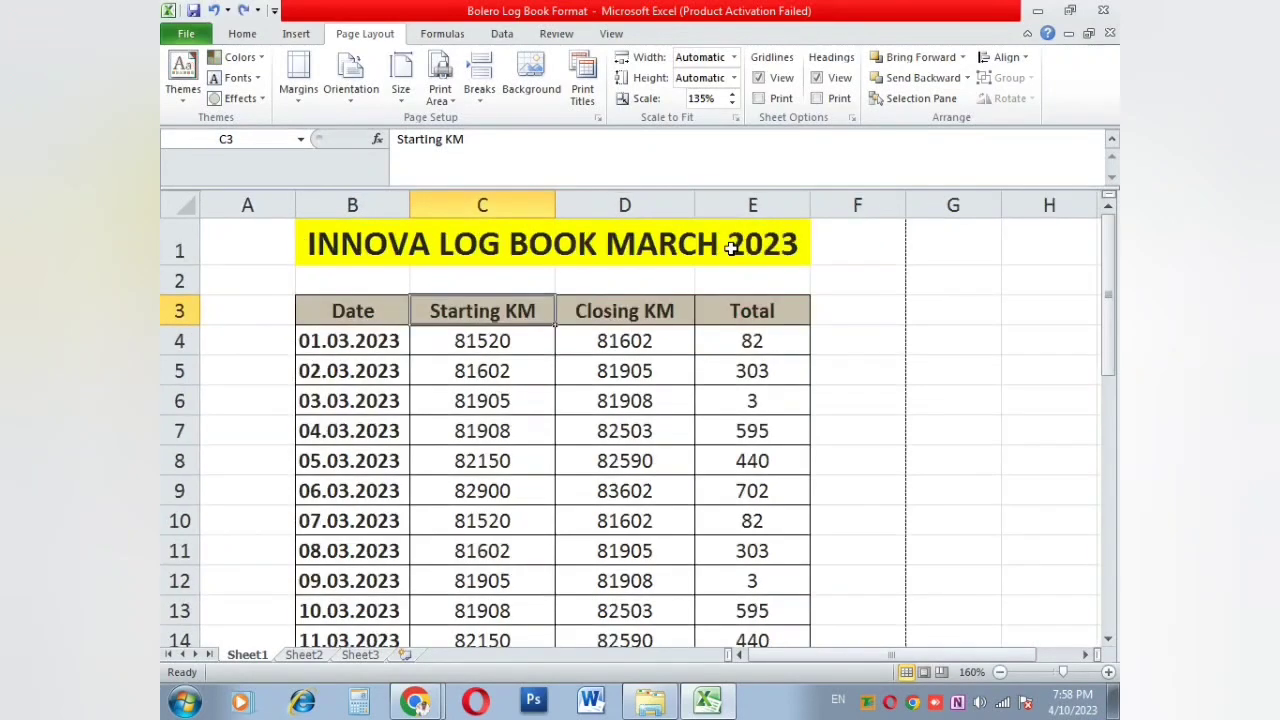
click(450, 379)
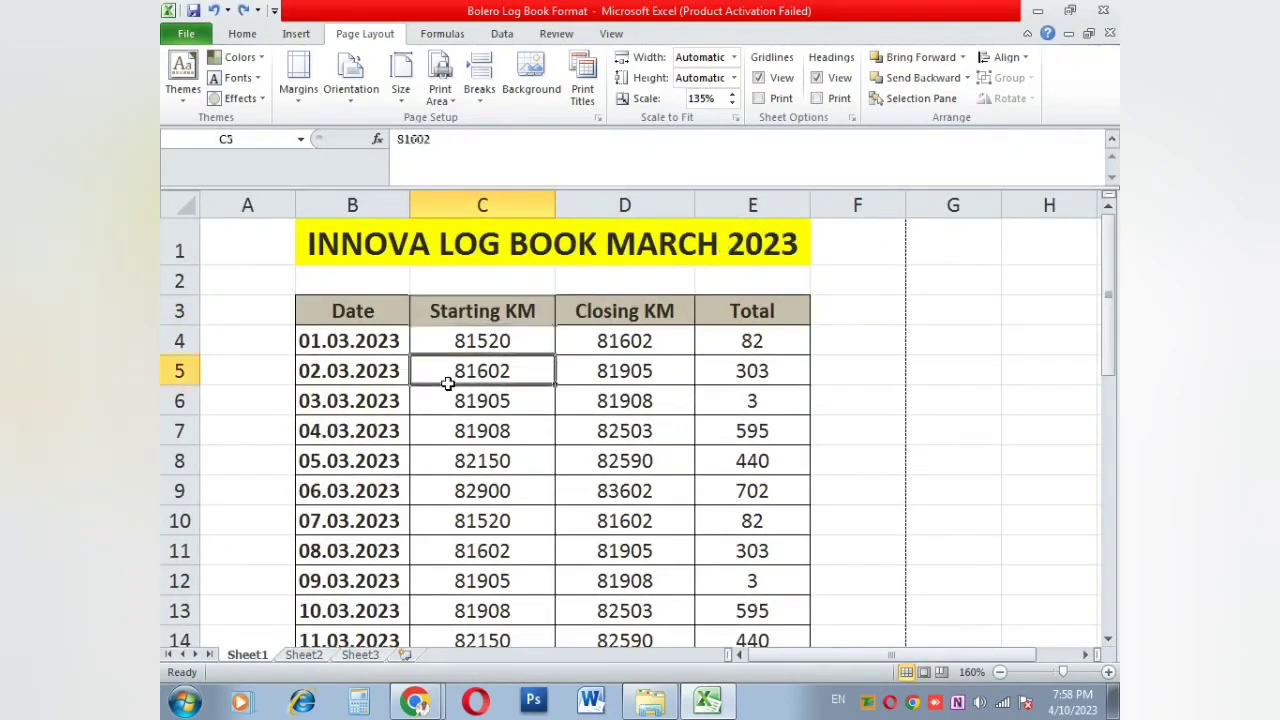
click(238, 57)
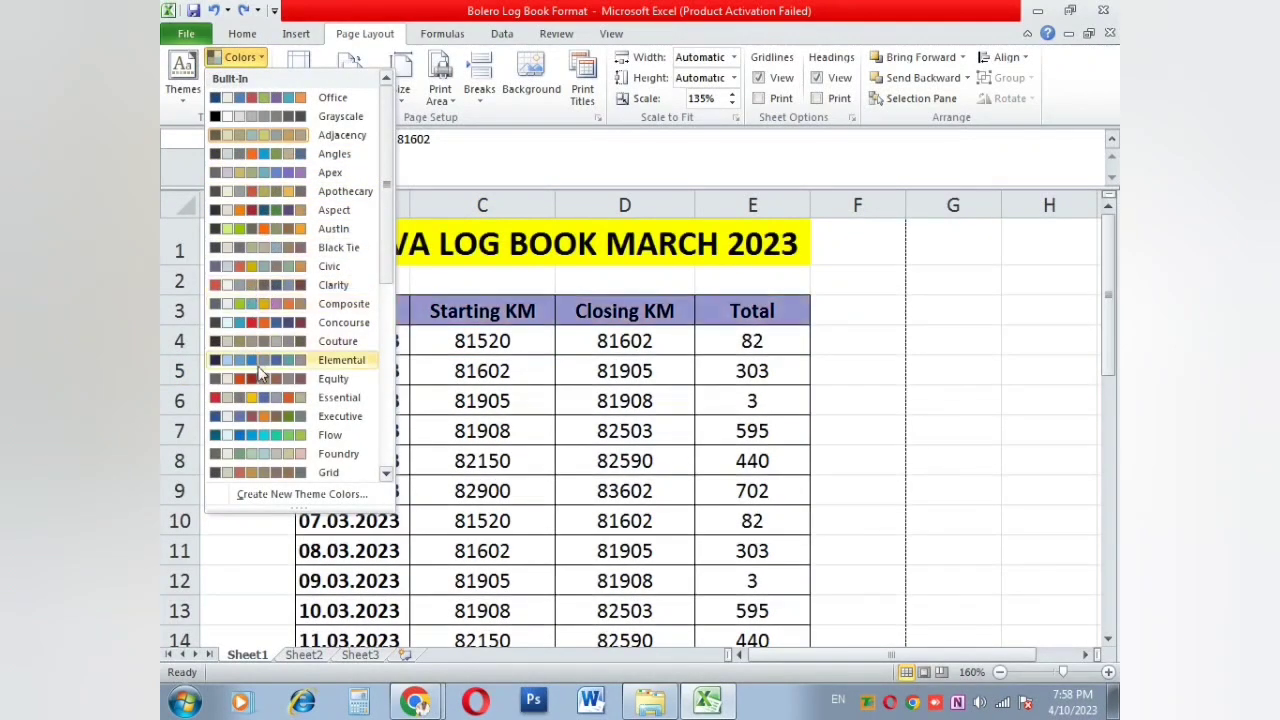
Step: Apply the Flow colour scheme so the header row turns light blue, leaving theme fonts unchanged
click(240, 435)
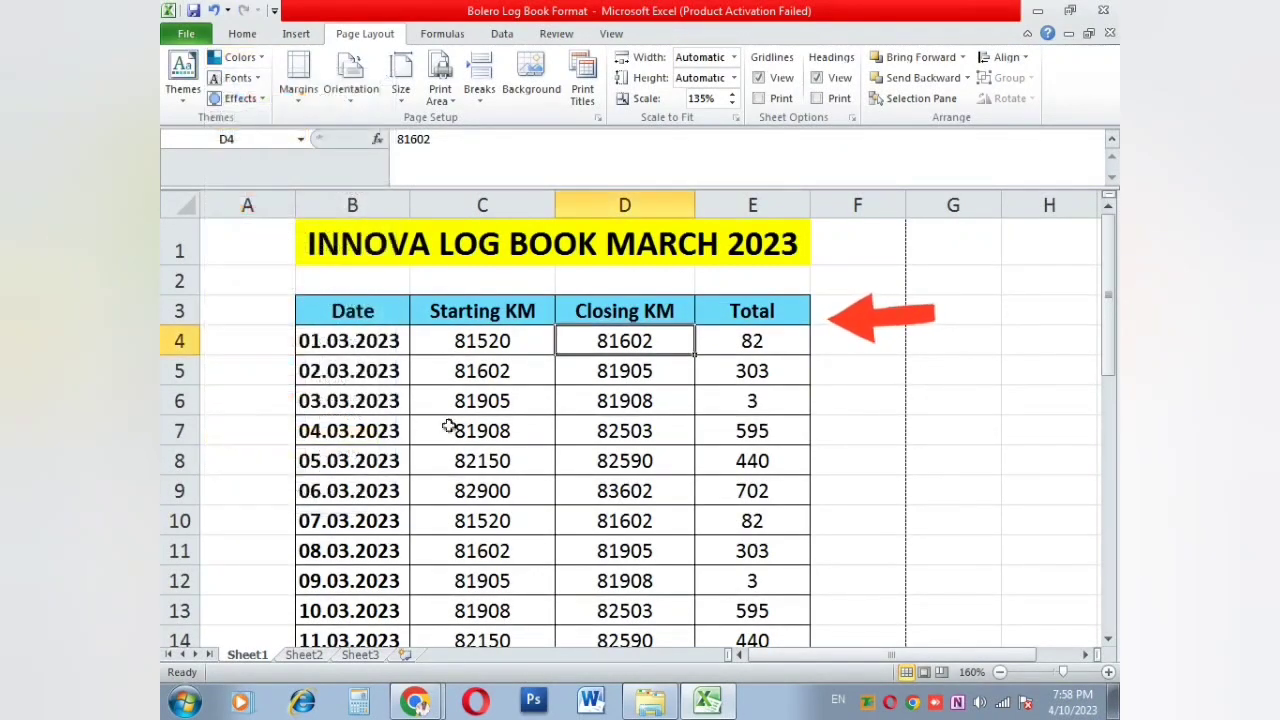
click(440, 424)
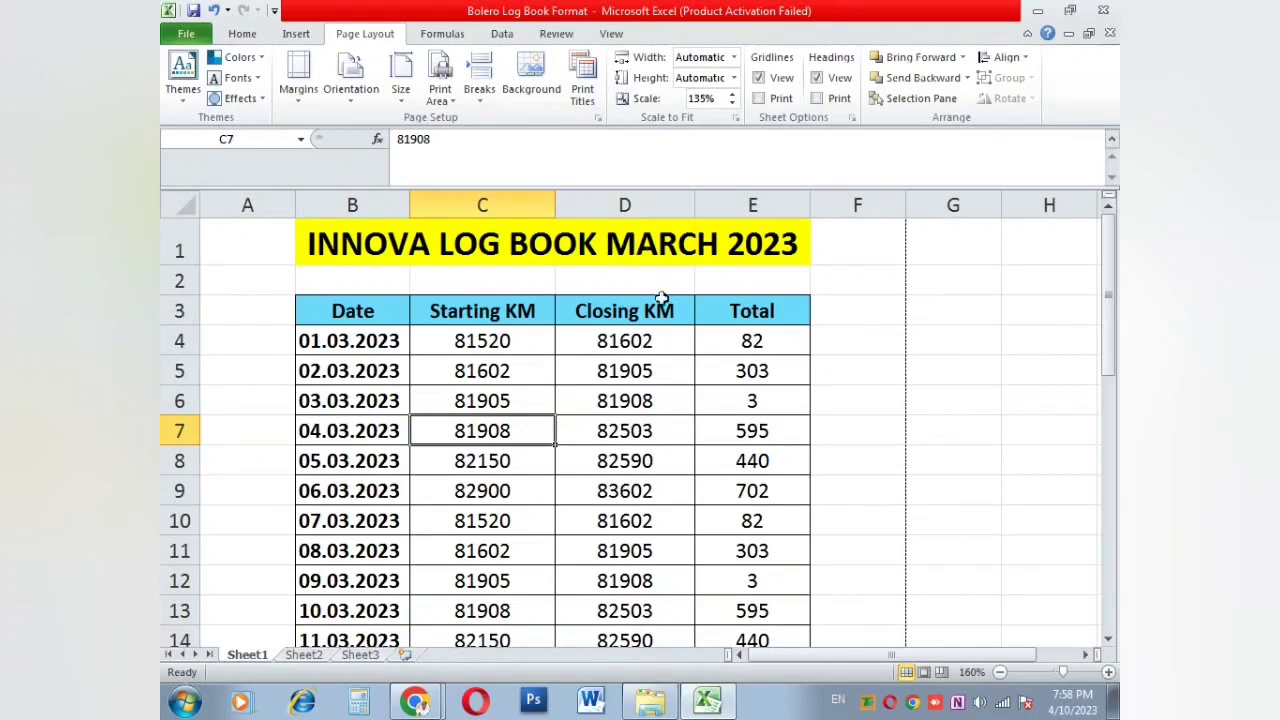
click(650, 365)
click(262, 80)
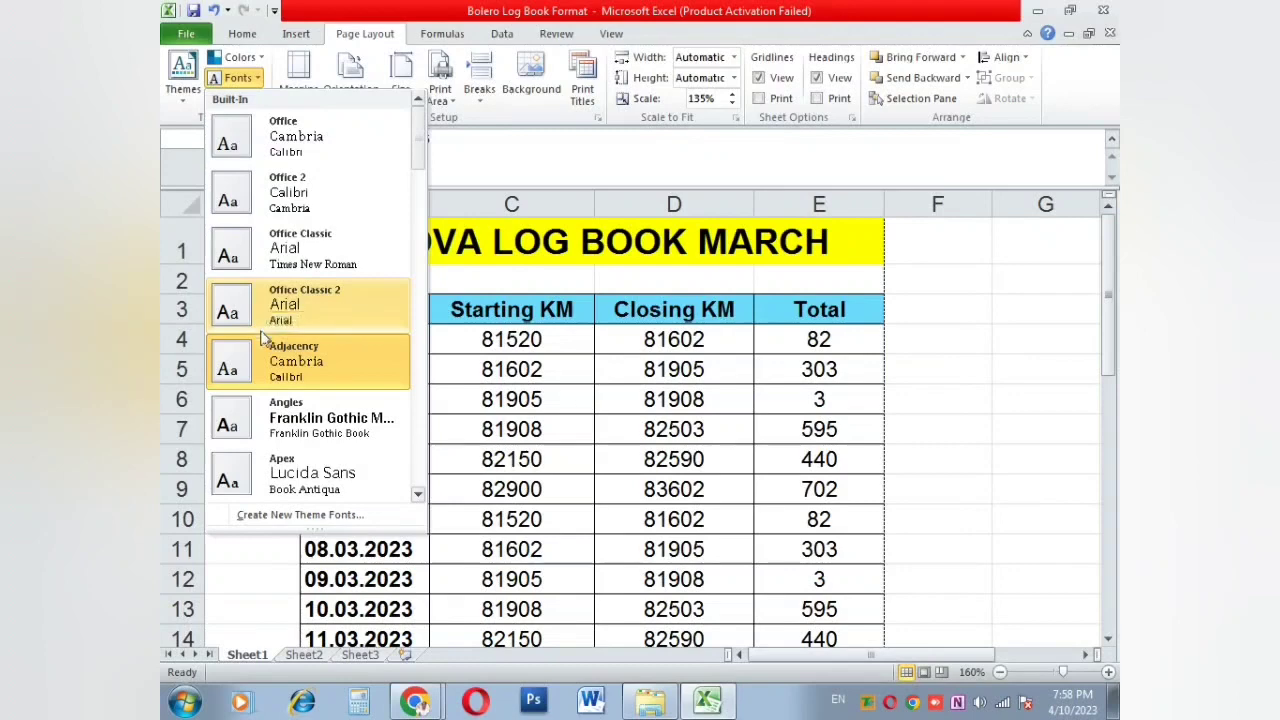
scroll(254, 392, down, 1)
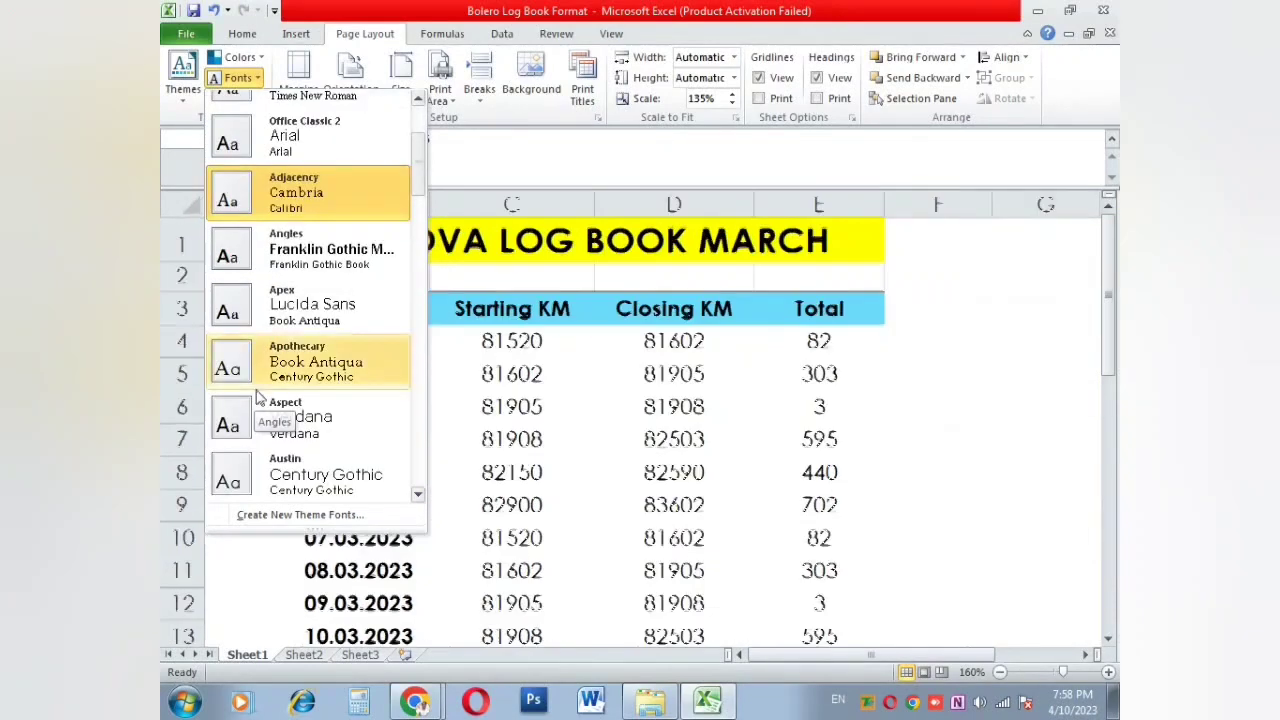
scroll(263, 385, down, 1)
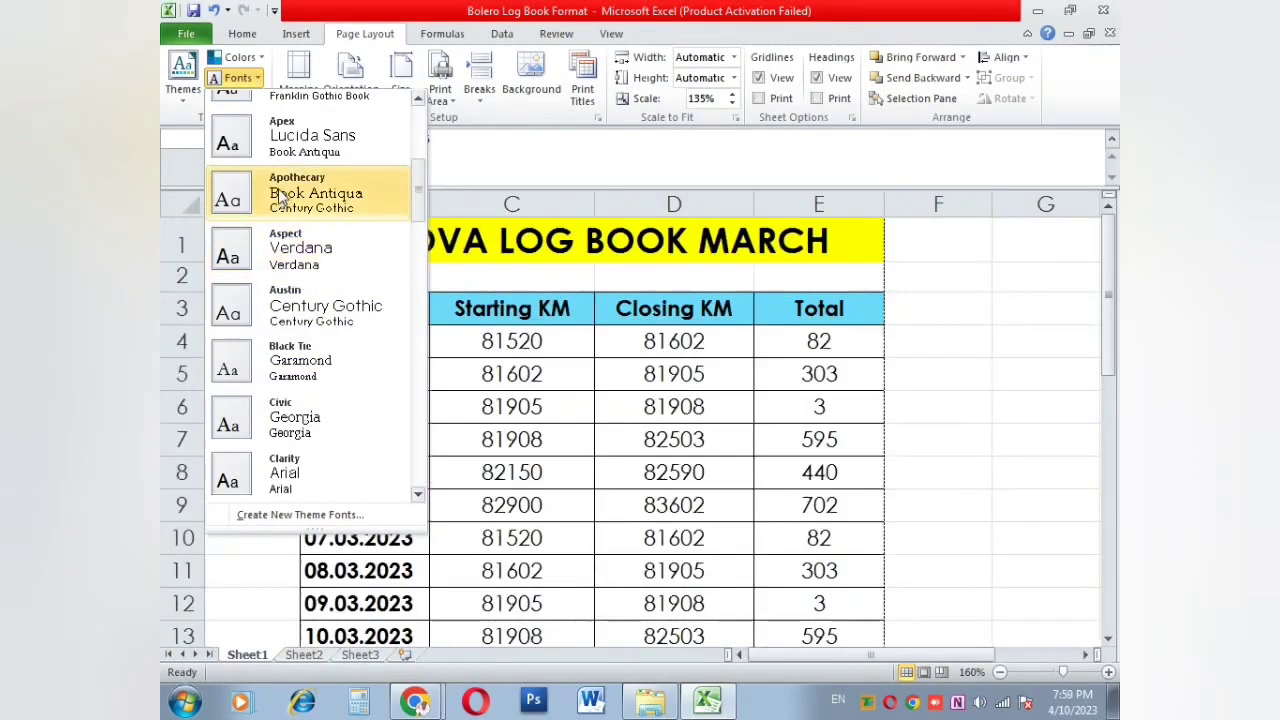
scroll(281, 195, down, 1)
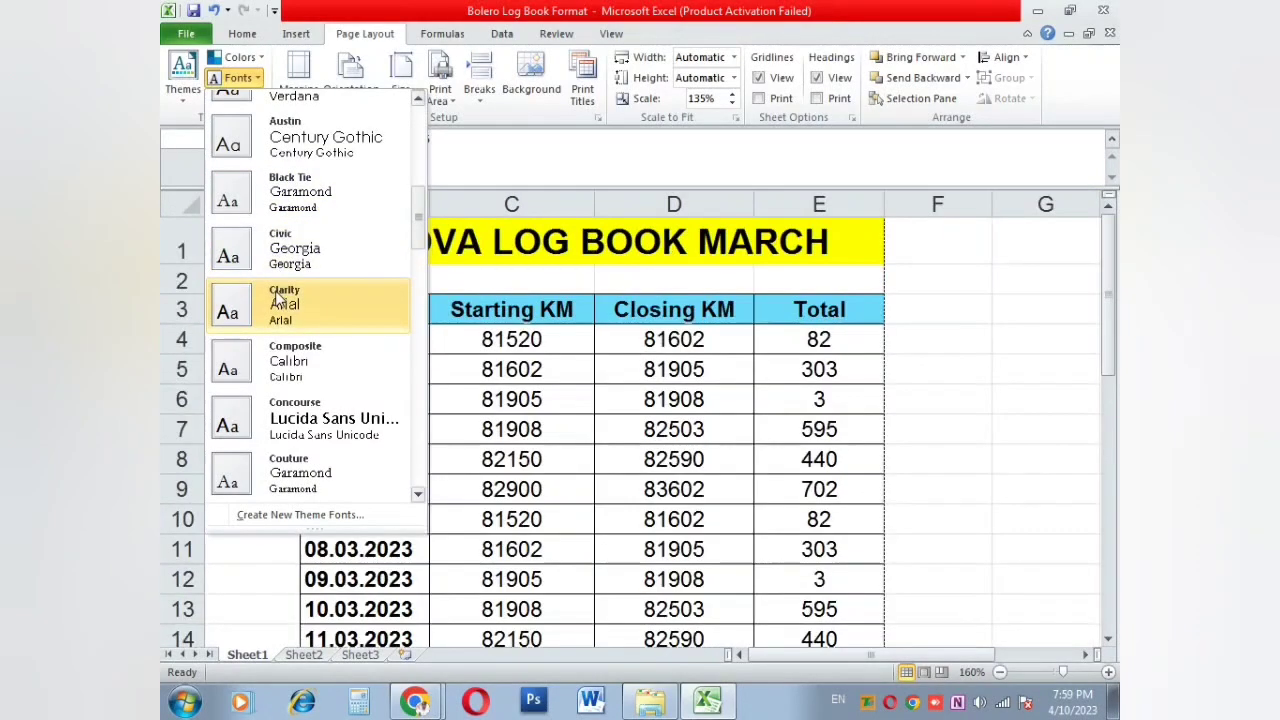
click(608, 371)
click(622, 342)
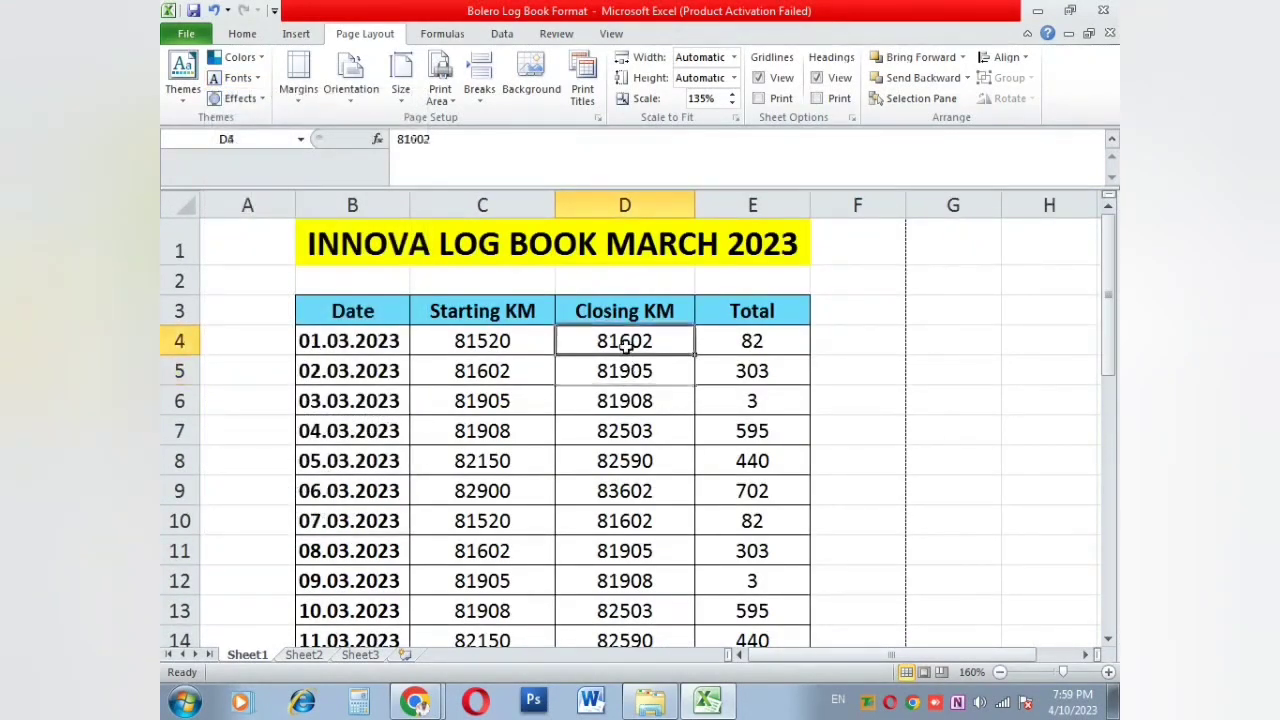
Step: Switch the log book to the Equity theme fonts, giving it a serif typeface
click(236, 36)
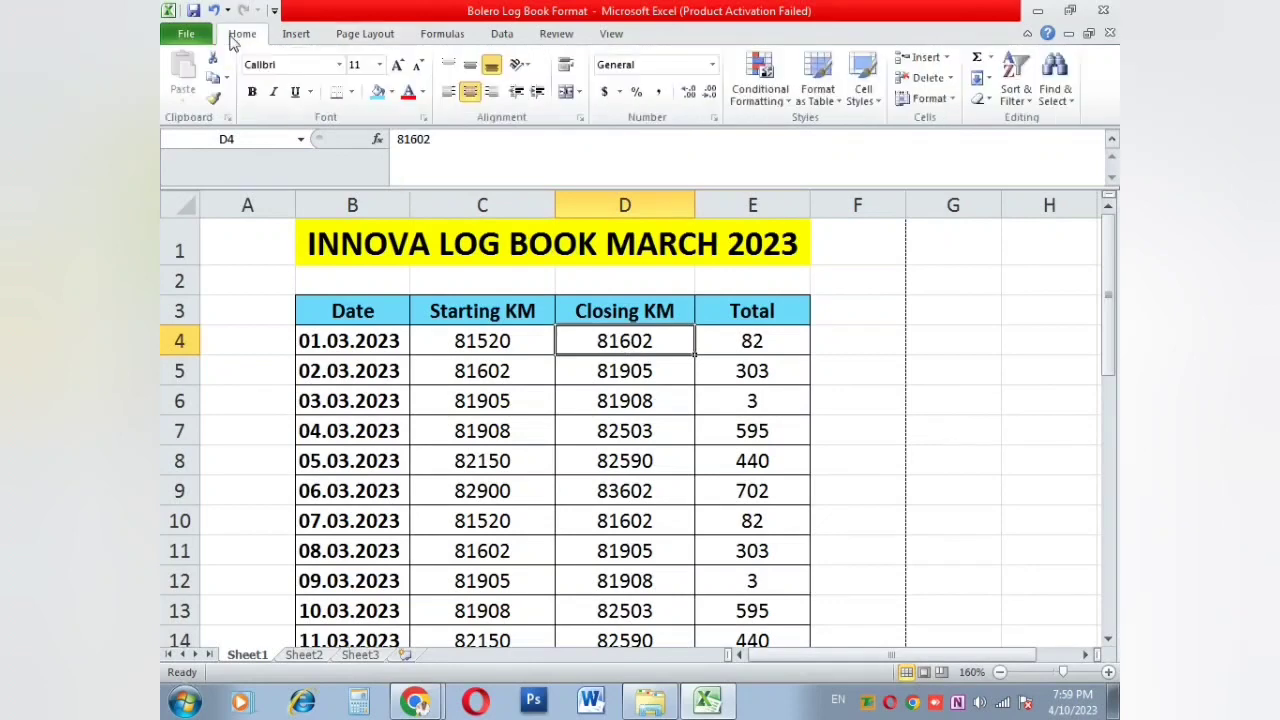
click(339, 64)
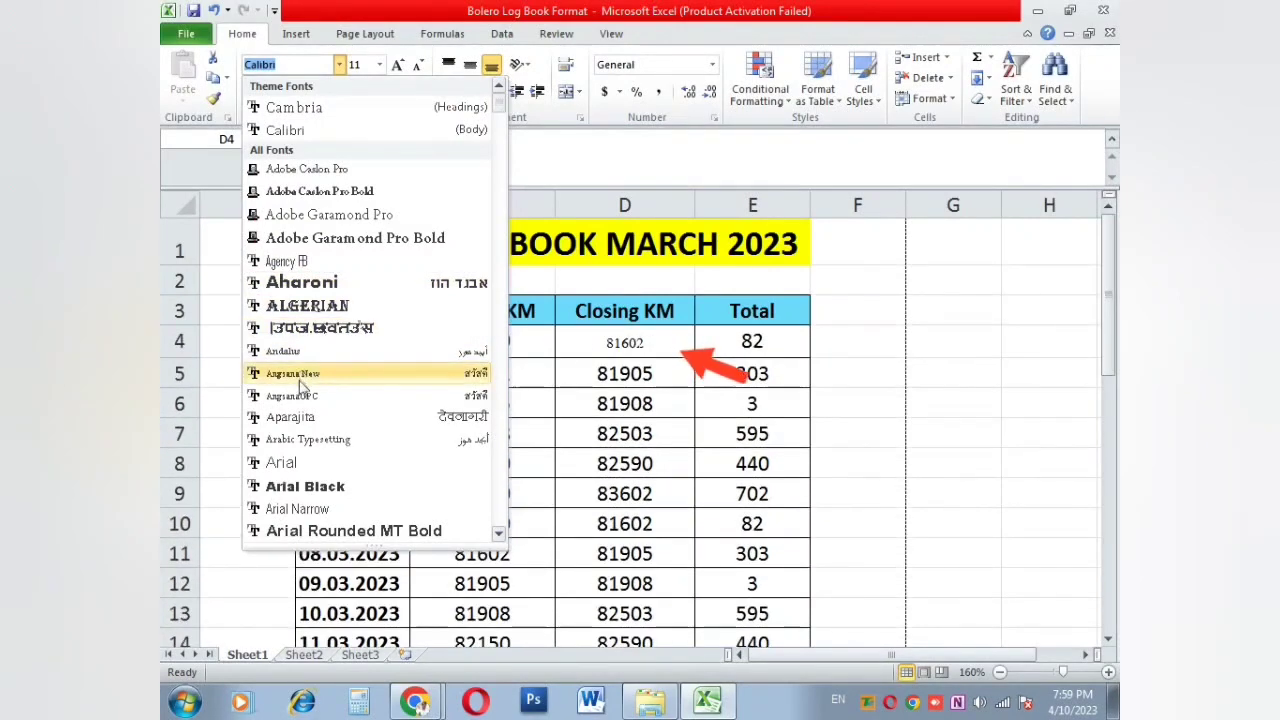
click(657, 366)
click(657, 366)
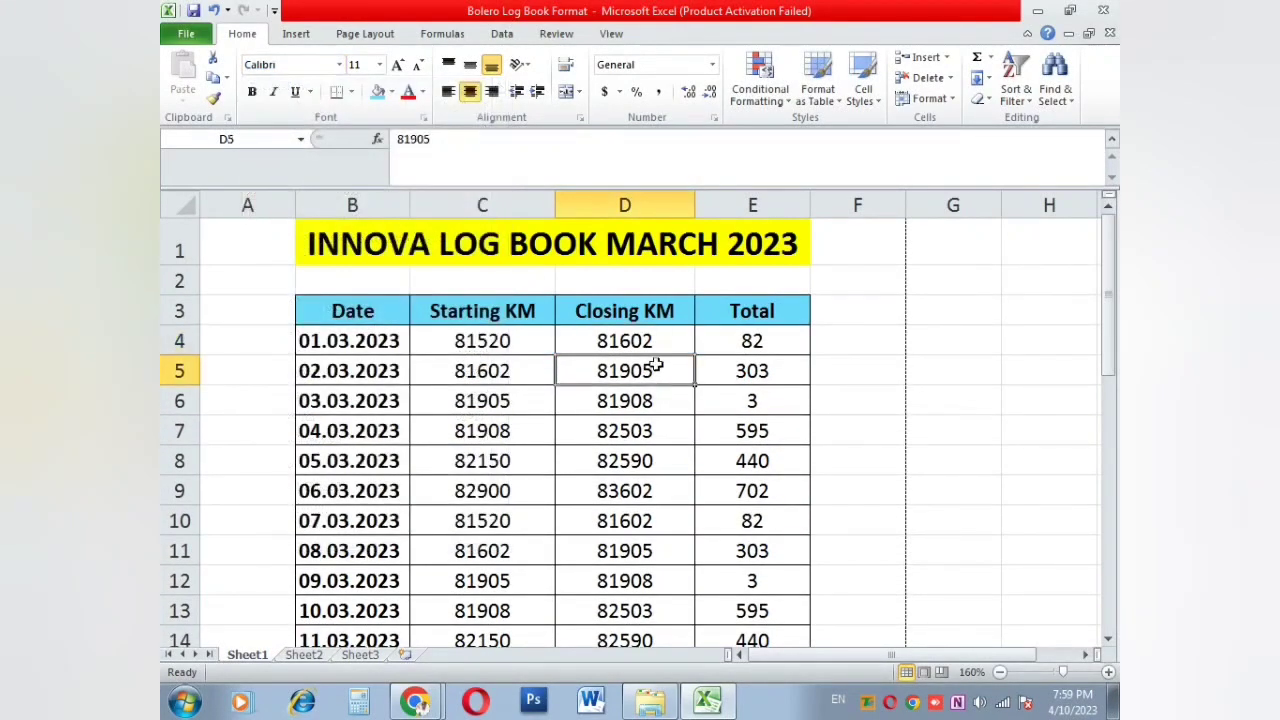
click(365, 33)
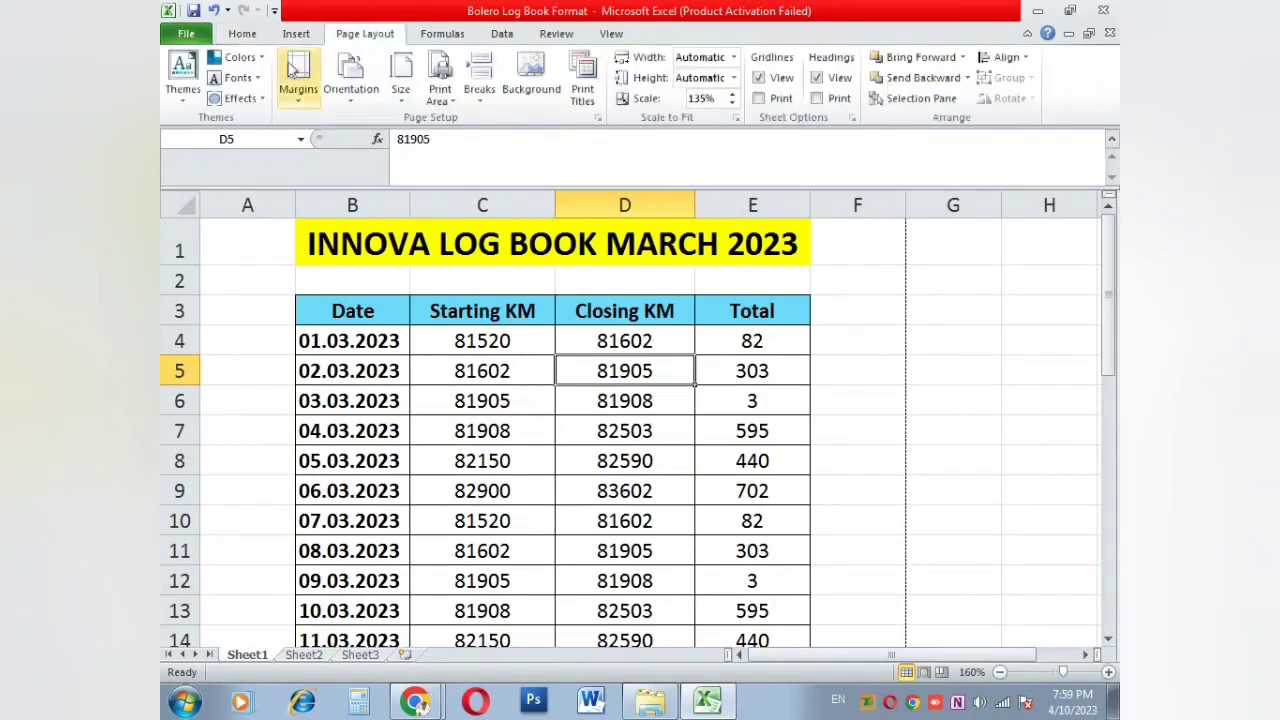
click(236, 77)
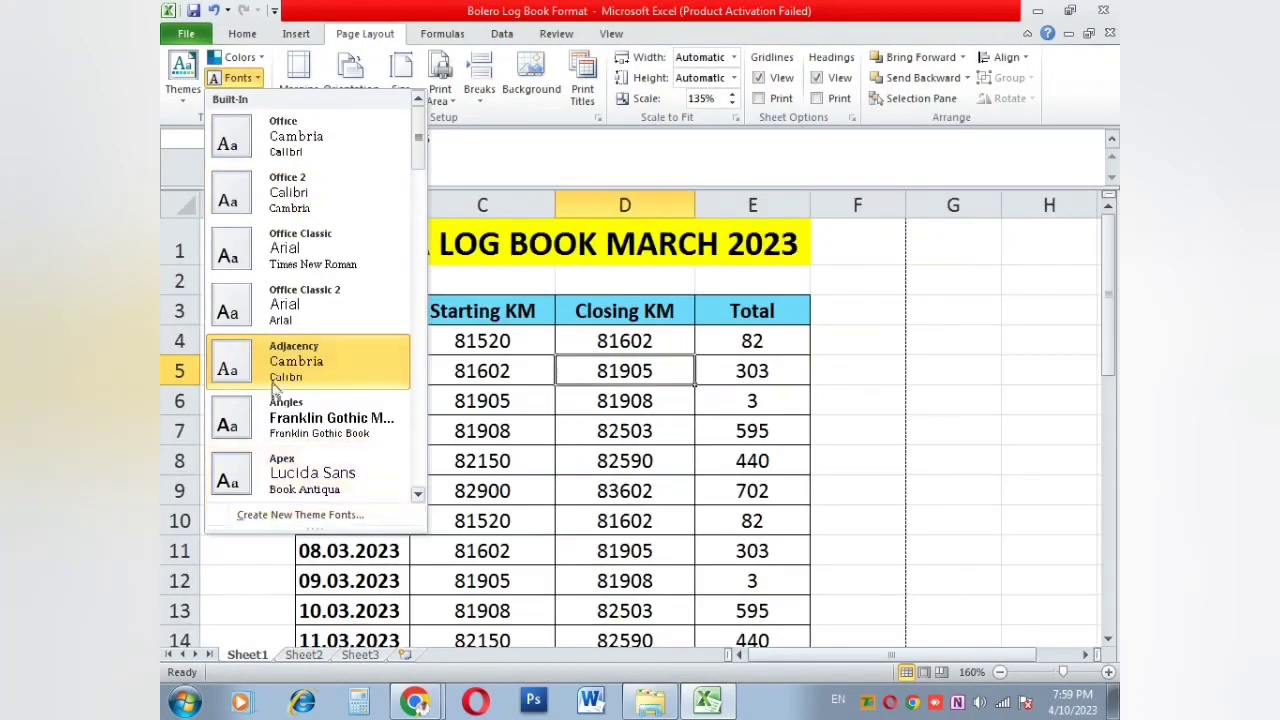
scroll(258, 355, down, 4)
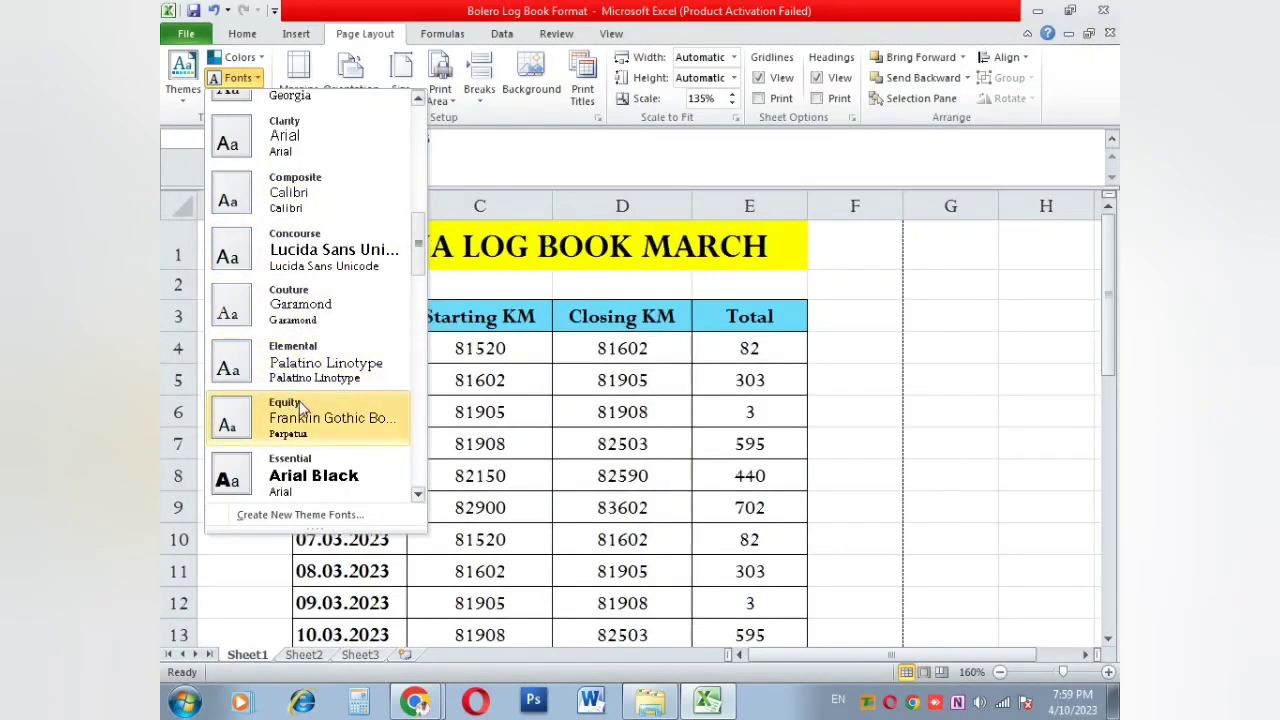
click(300, 420)
click(638, 385)
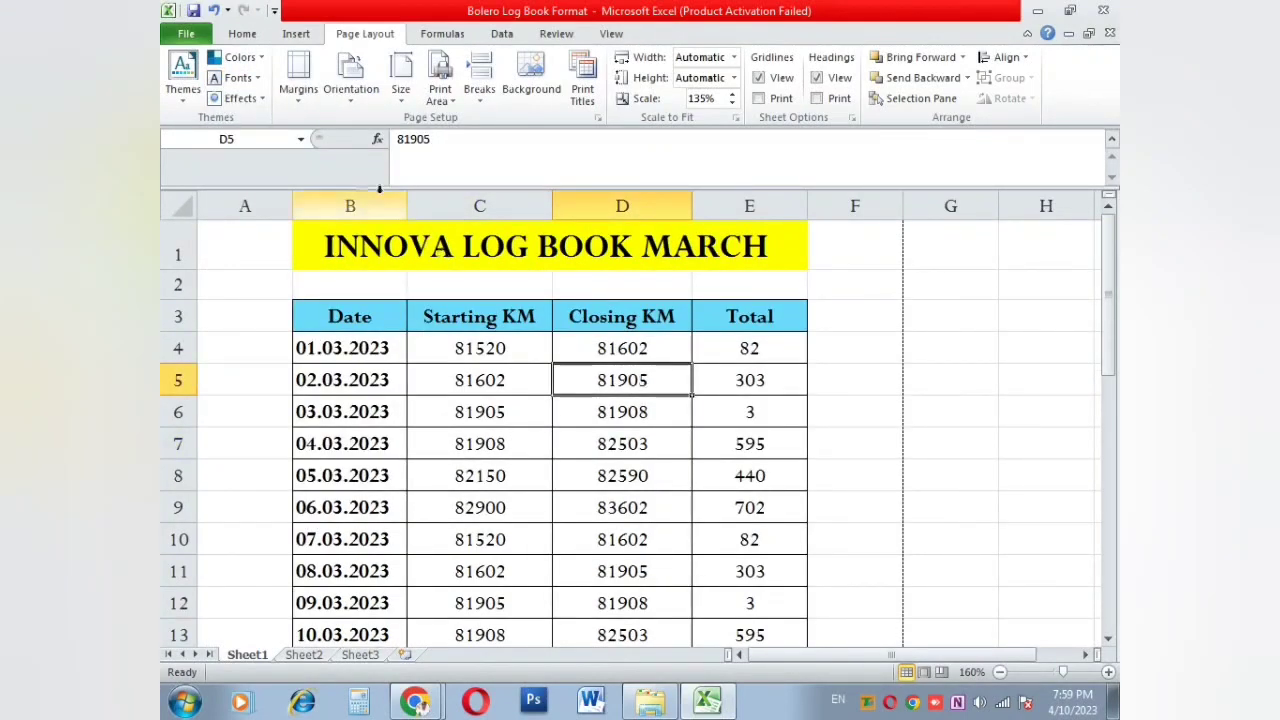
click(315, 92)
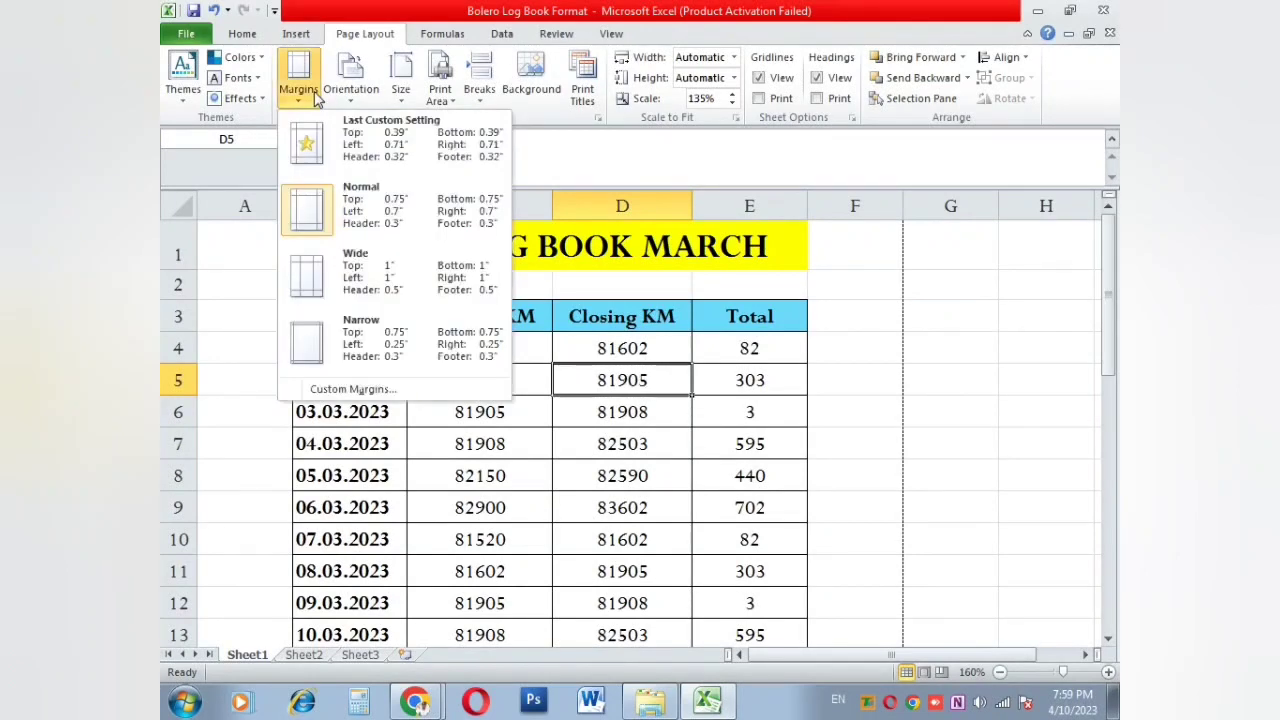
Step: Preview the printout, then apply Narrow margins and preview it again
click(650, 383)
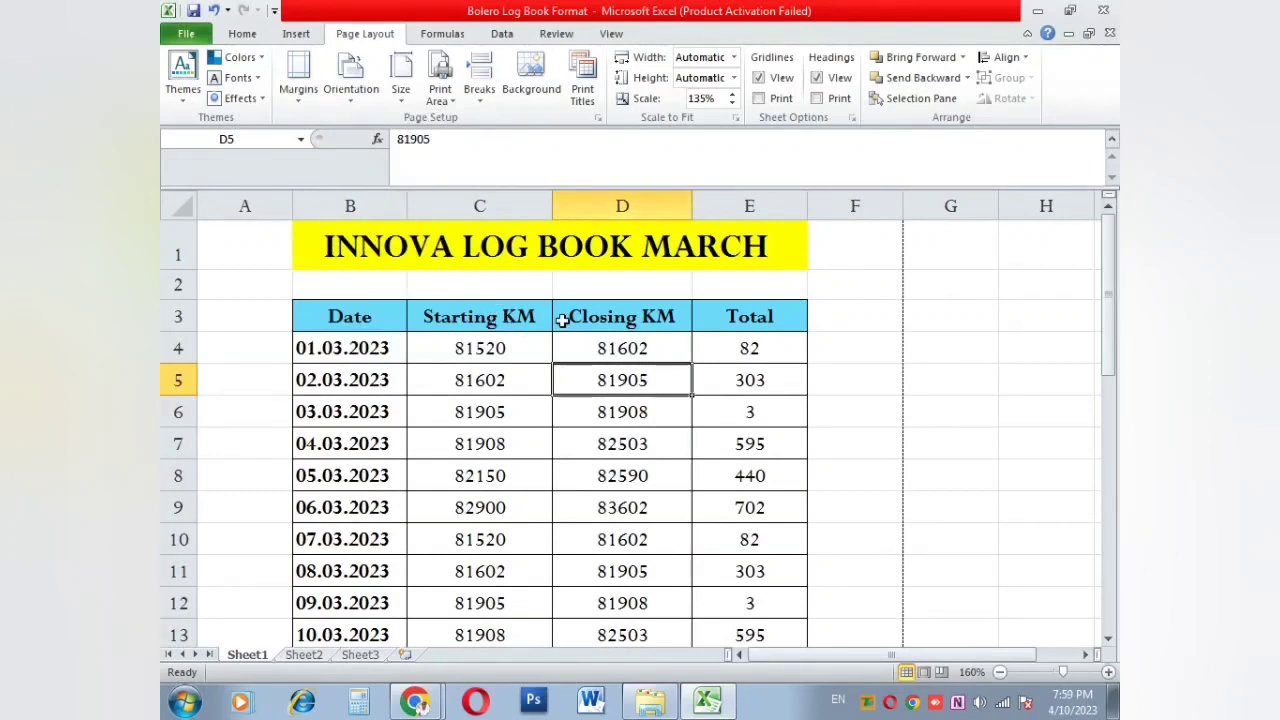
key(ctrl+p)
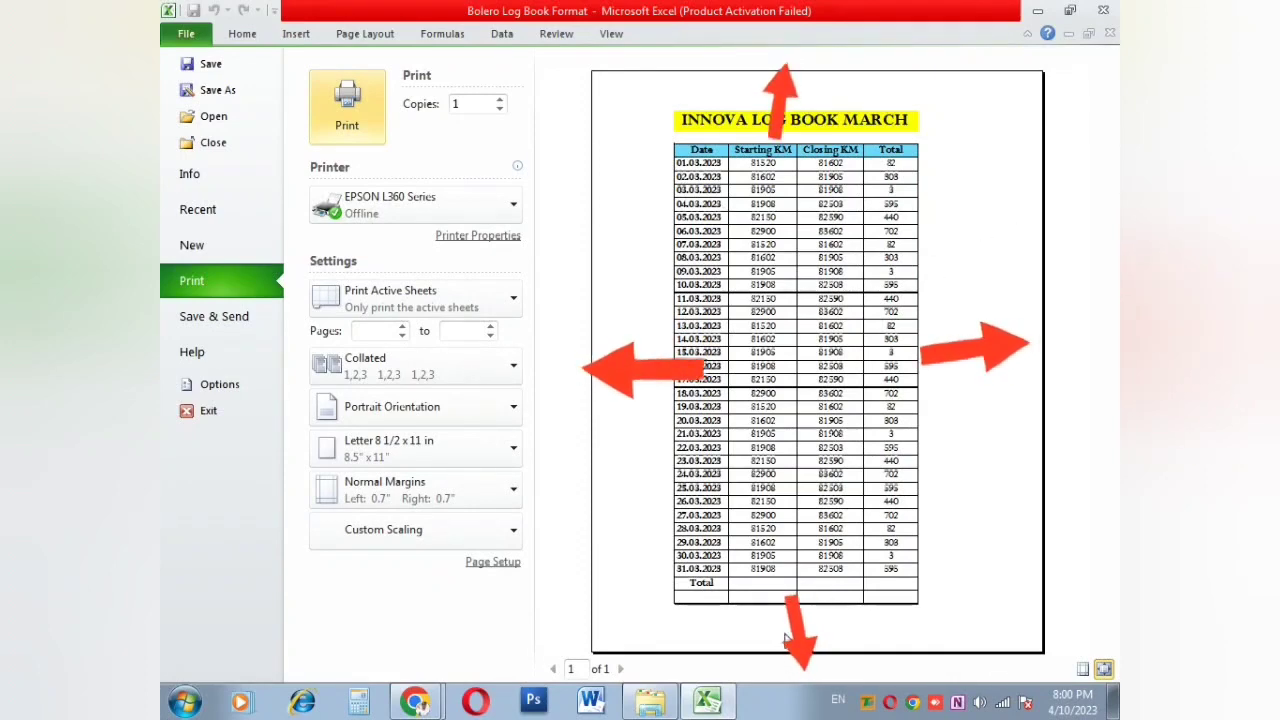
key(Escape)
click(300, 80)
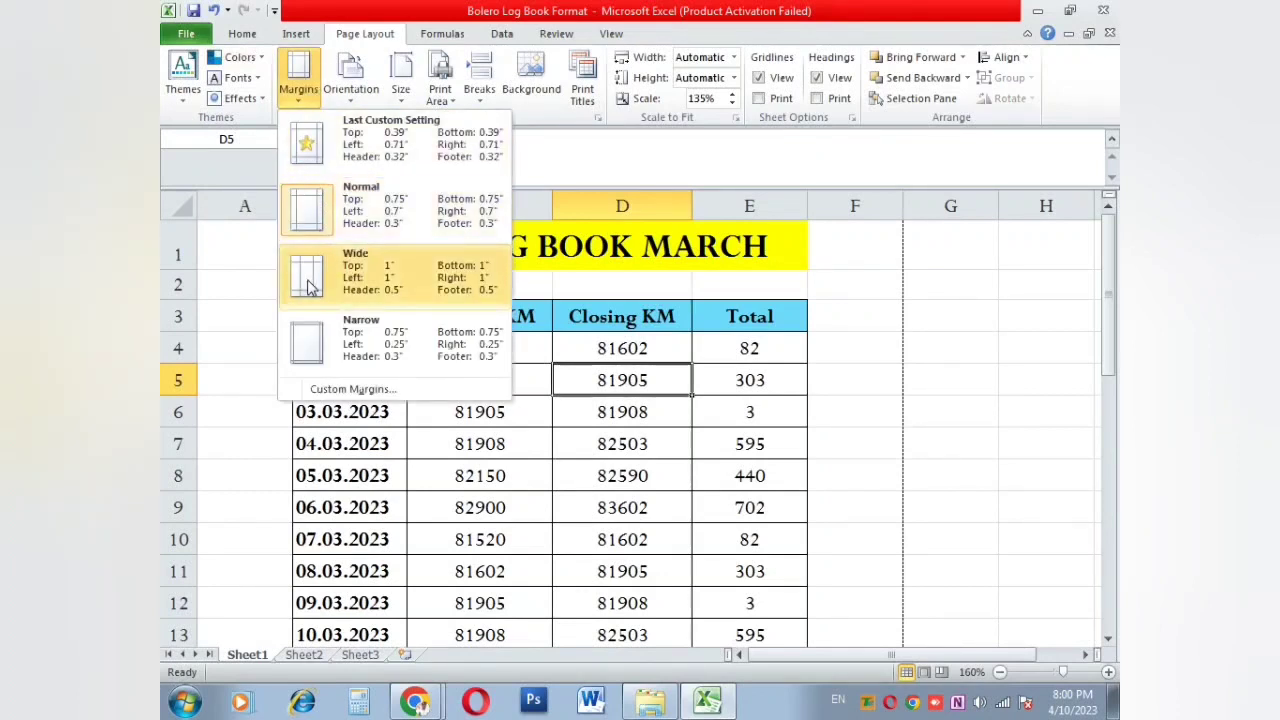
click(308, 352)
click(510, 406)
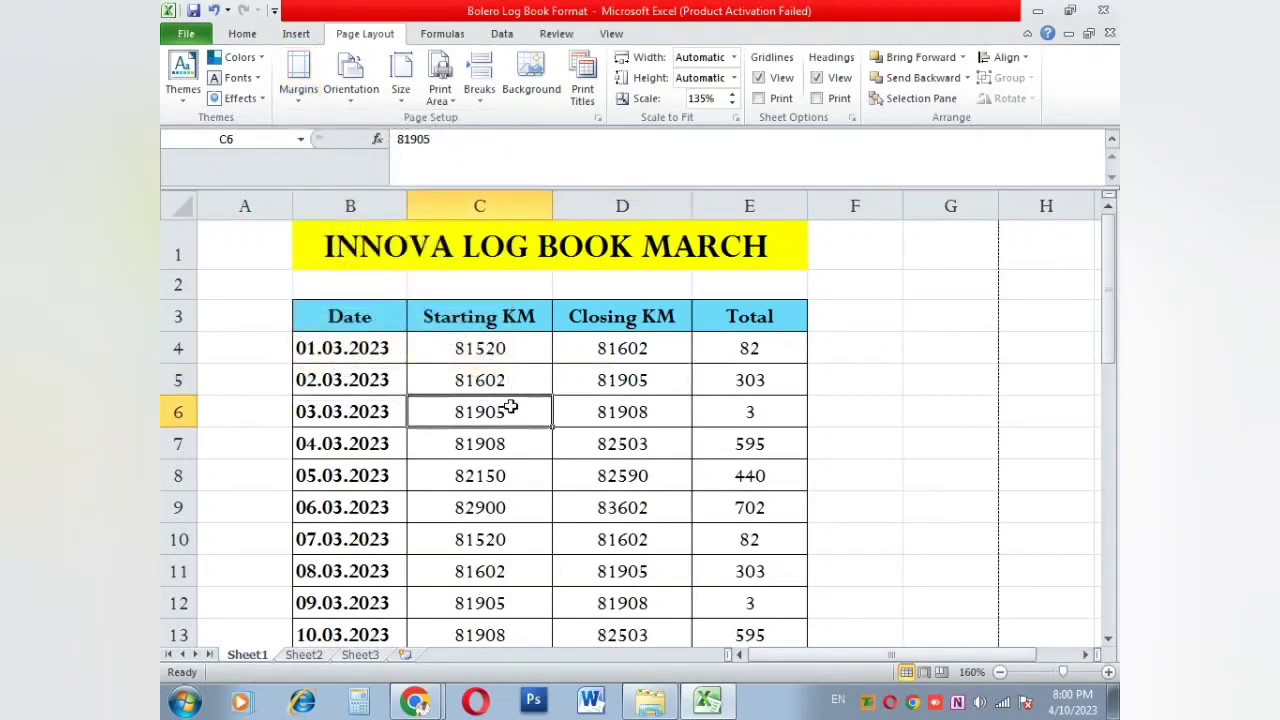
key(ctrl+p)
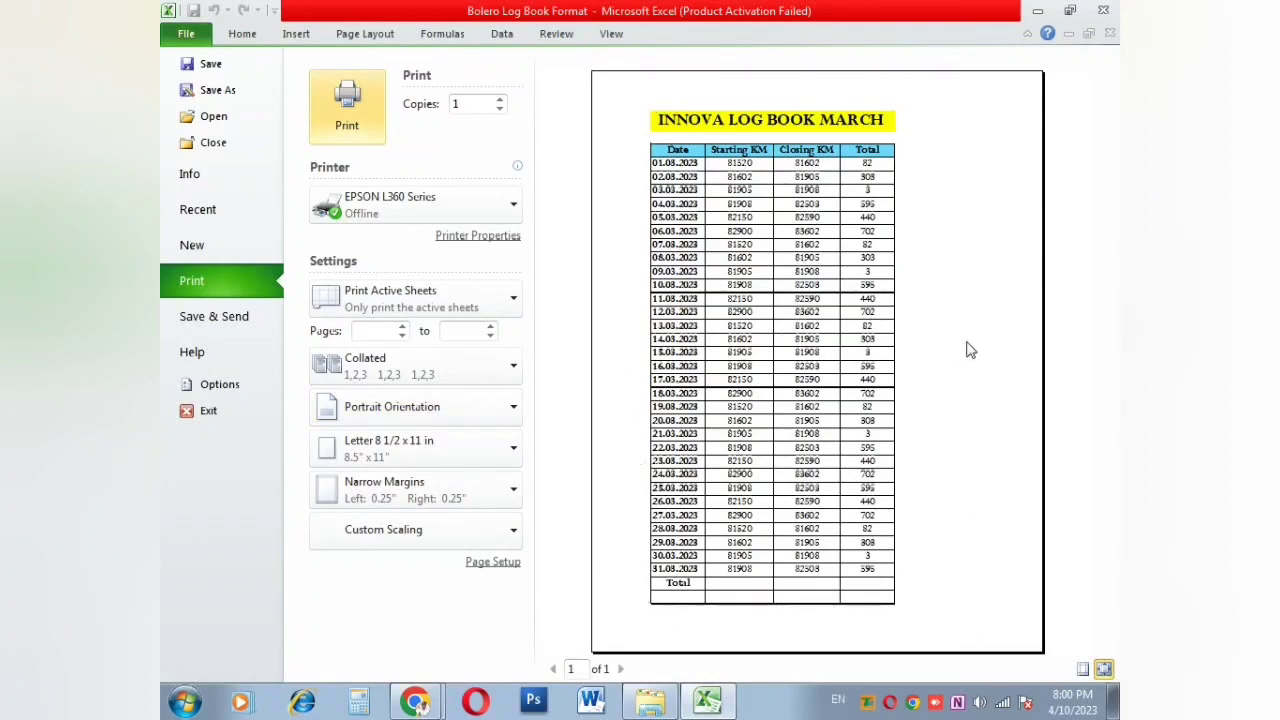
key(Escape)
click(587, 389)
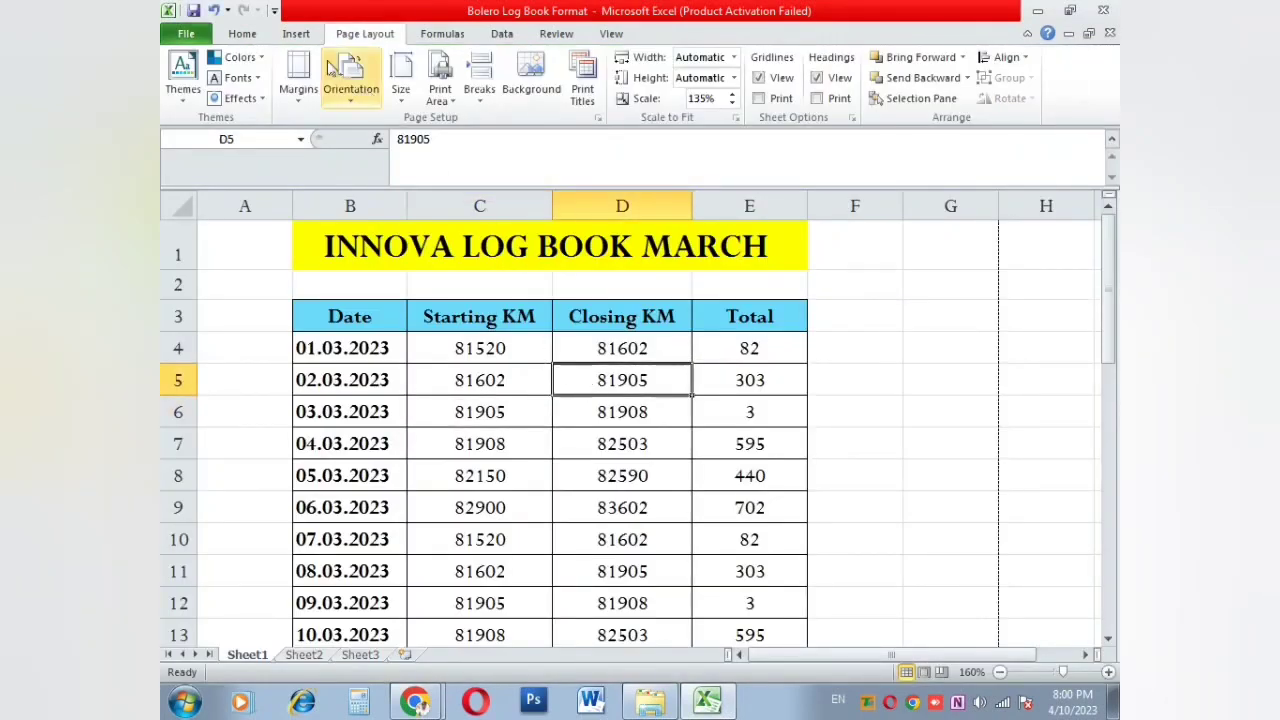
Step: Restore Normal margins, switch to landscape orientation and preview the result
click(302, 88)
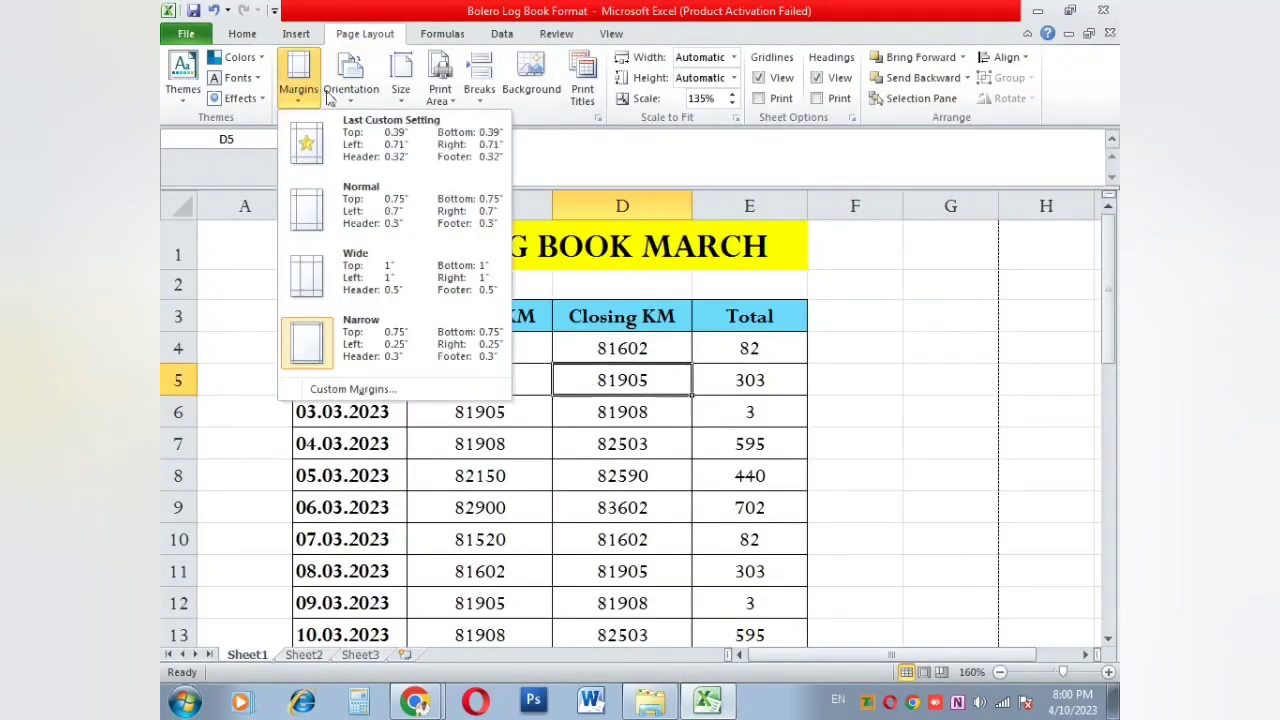
click(328, 196)
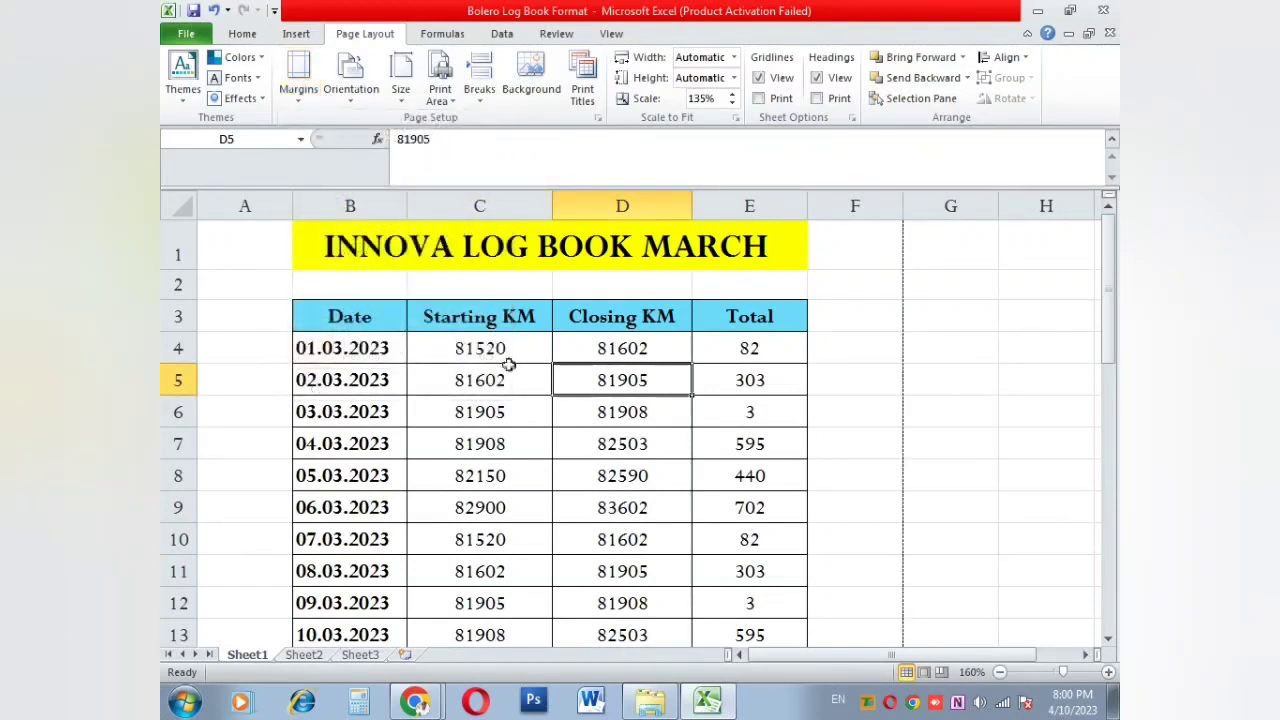
click(600, 479)
click(350, 78)
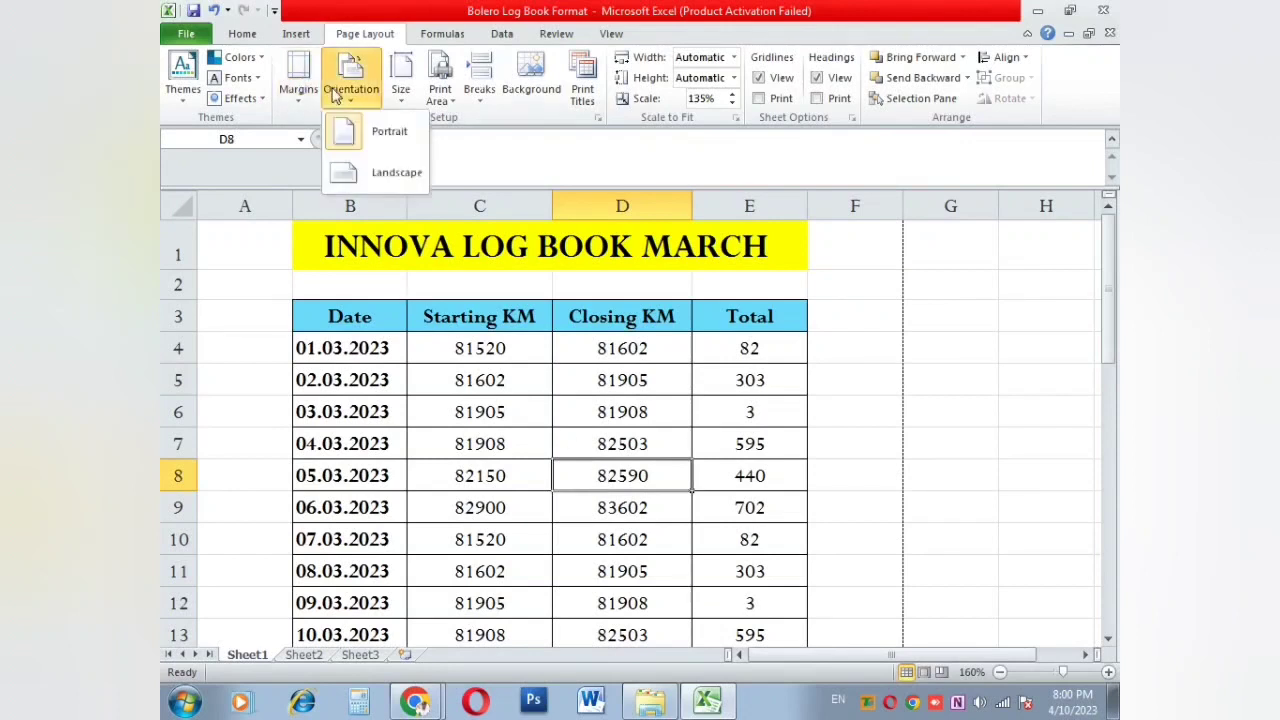
click(356, 168)
click(498, 509)
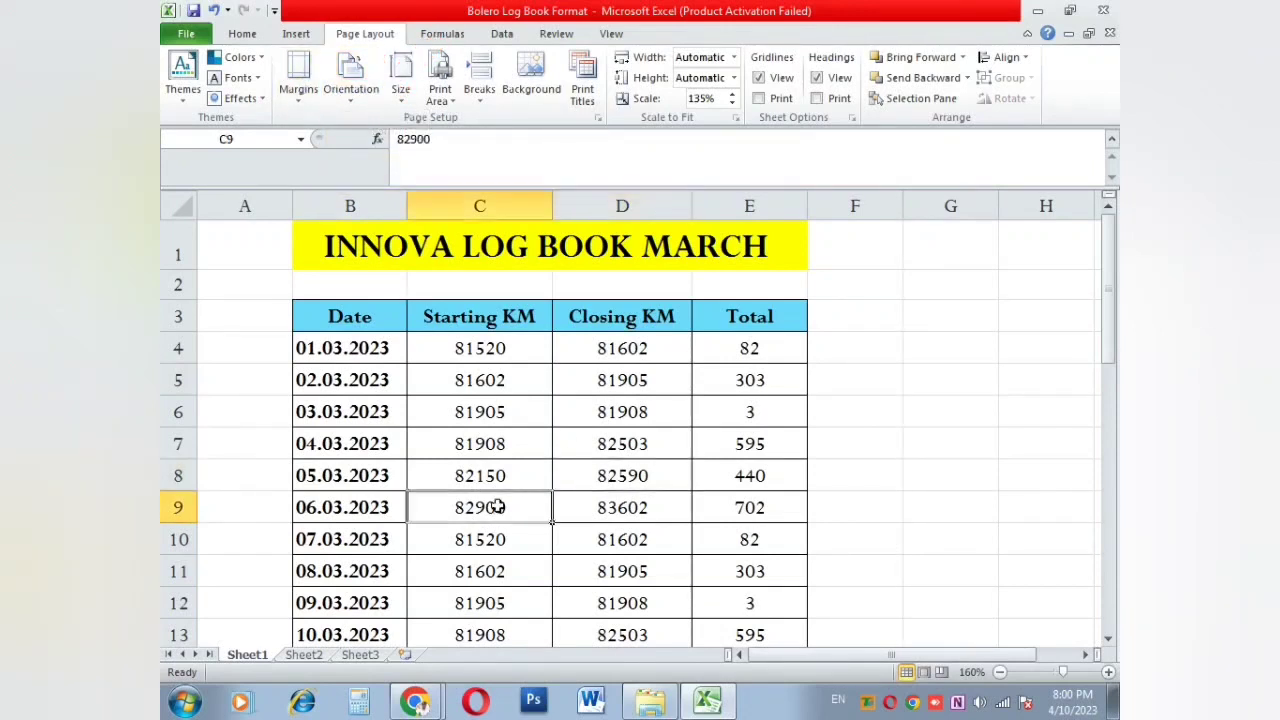
key(ctrl+p)
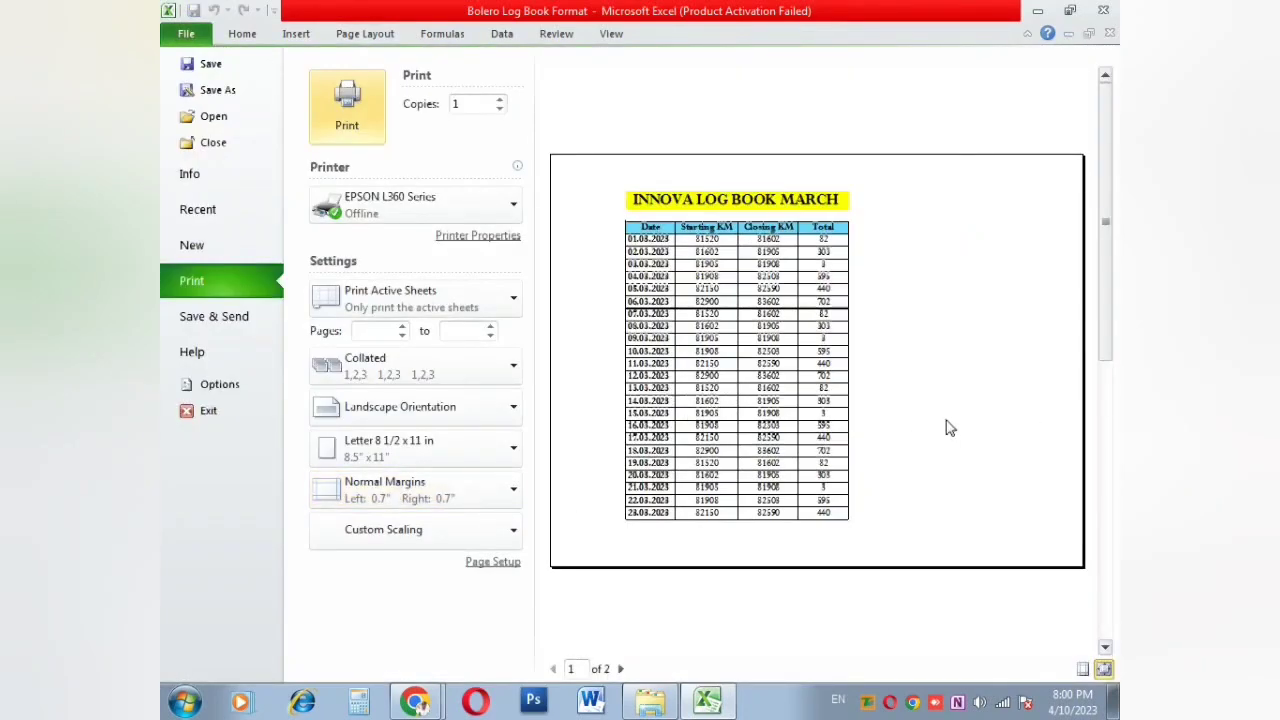
key(Escape)
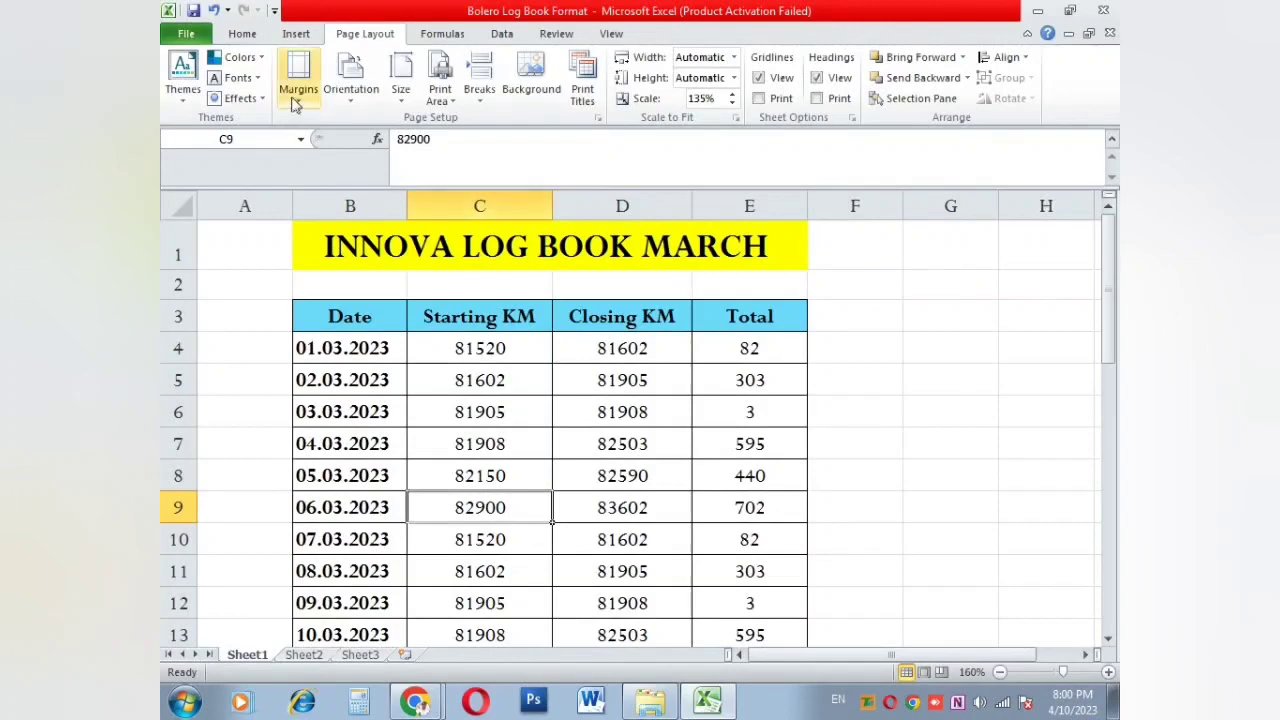
Step: Compare a portrait preview, then return to landscape and view the two-page preview
click(355, 85)
click(389, 132)
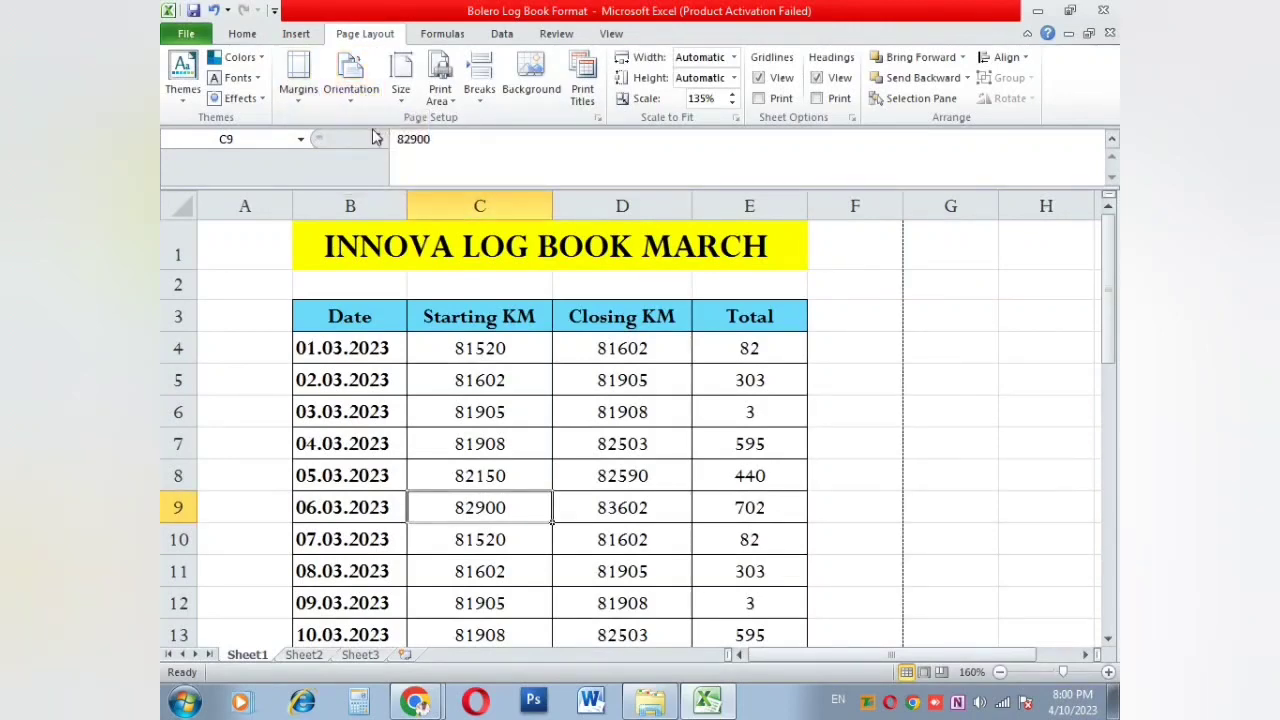
key(ctrl+p)
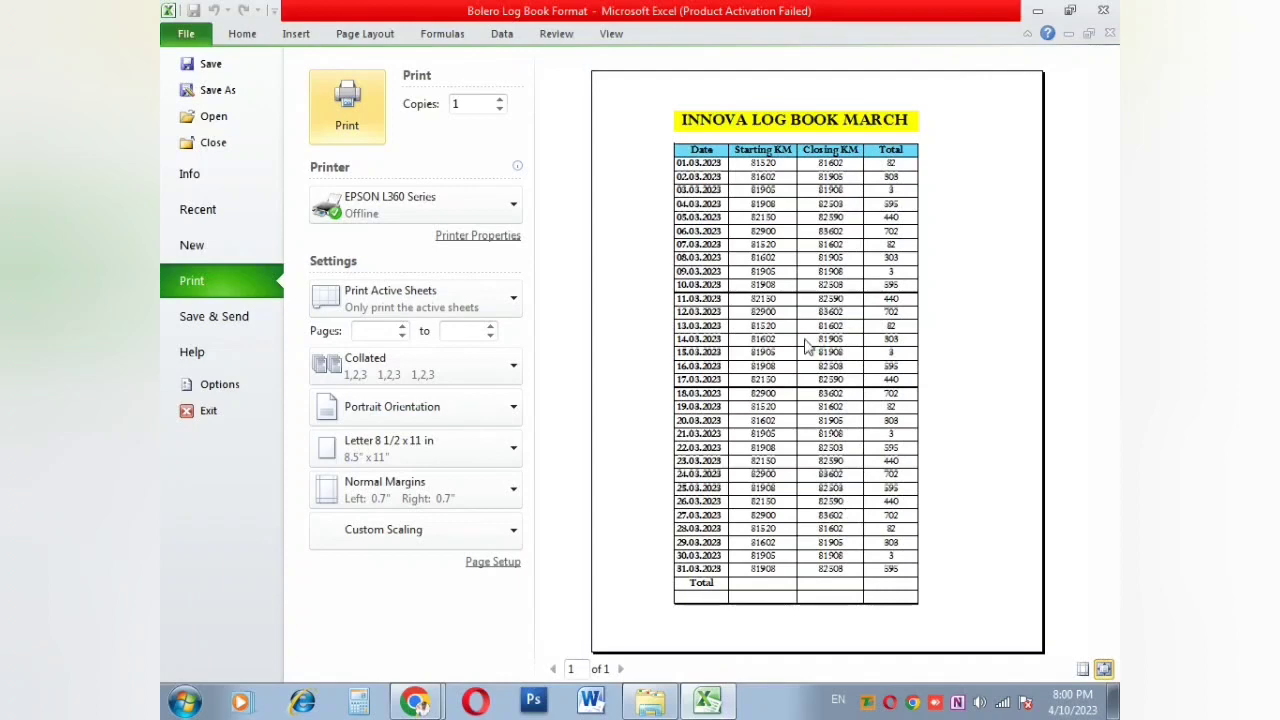
key(Escape)
click(345, 92)
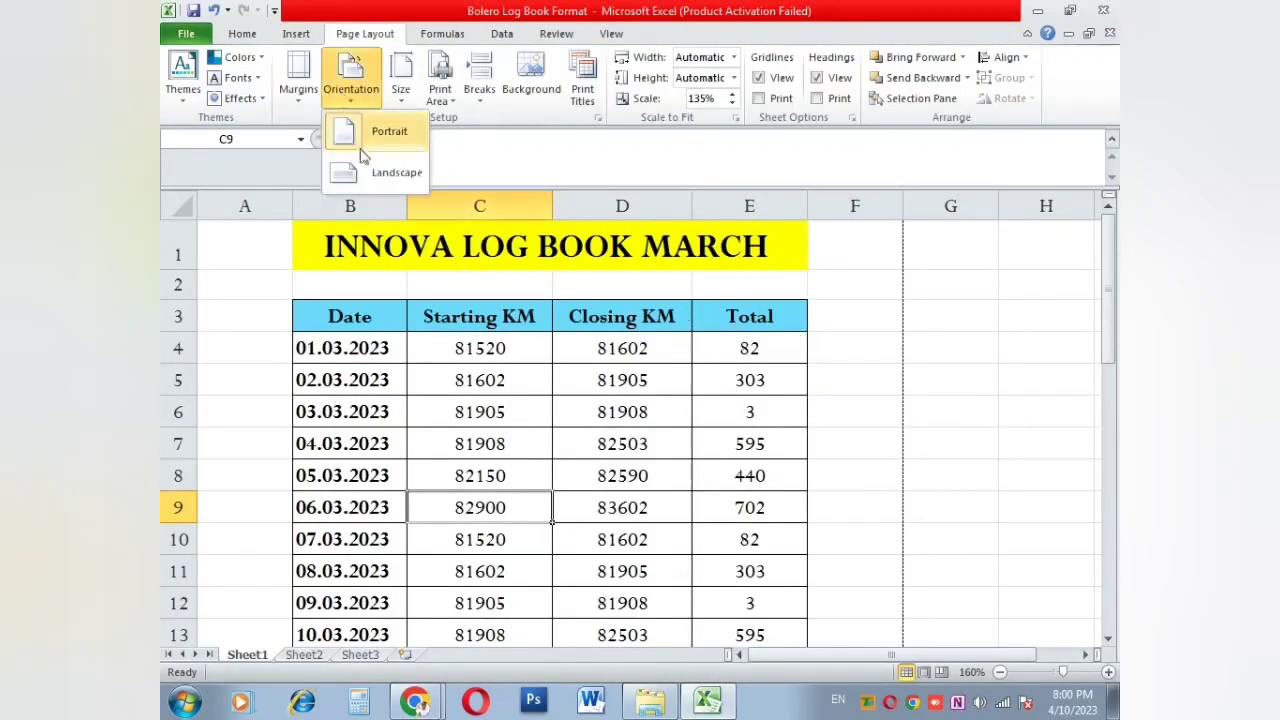
click(360, 177)
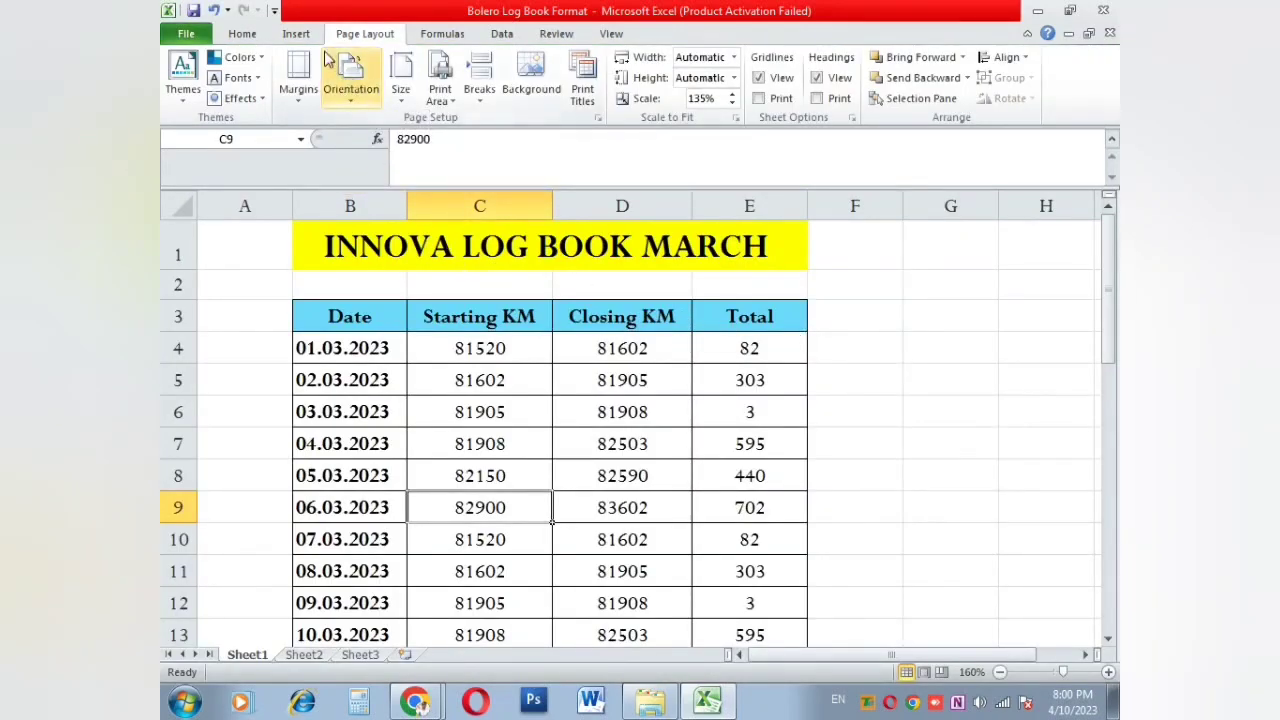
key(ctrl+p)
scroll(743, 349, down, 2)
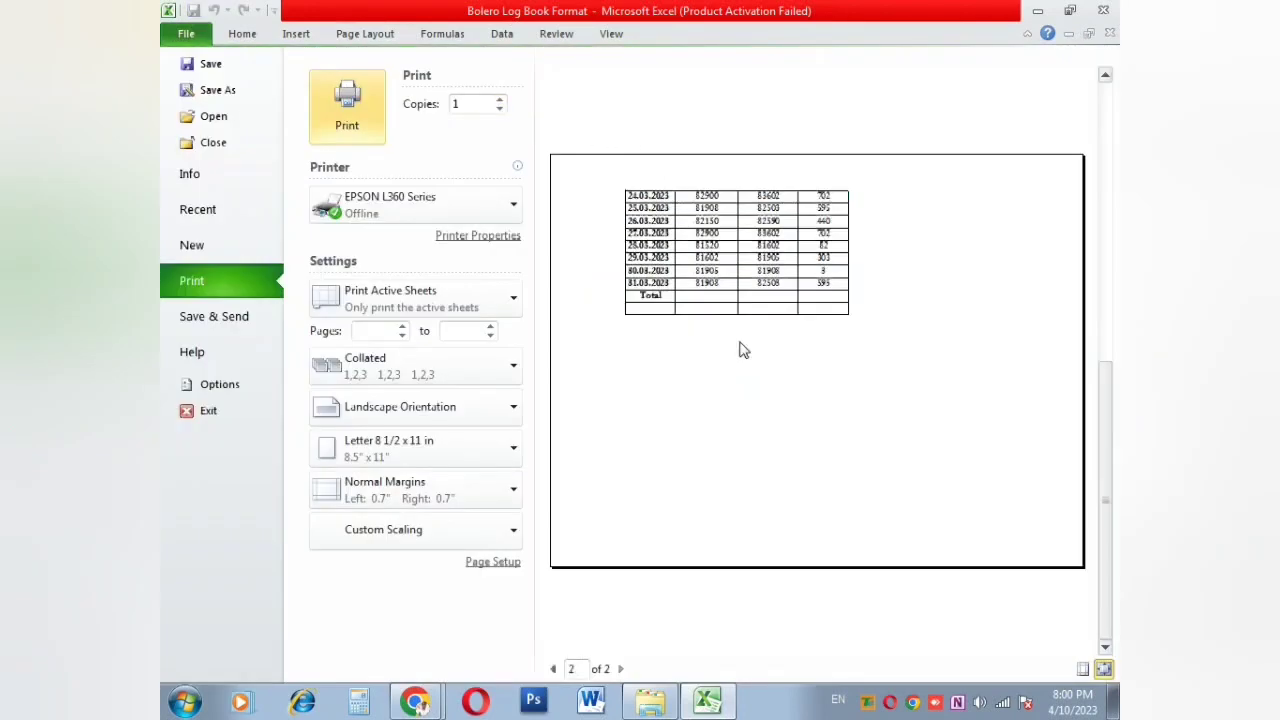
scroll(743, 349, up, 2)
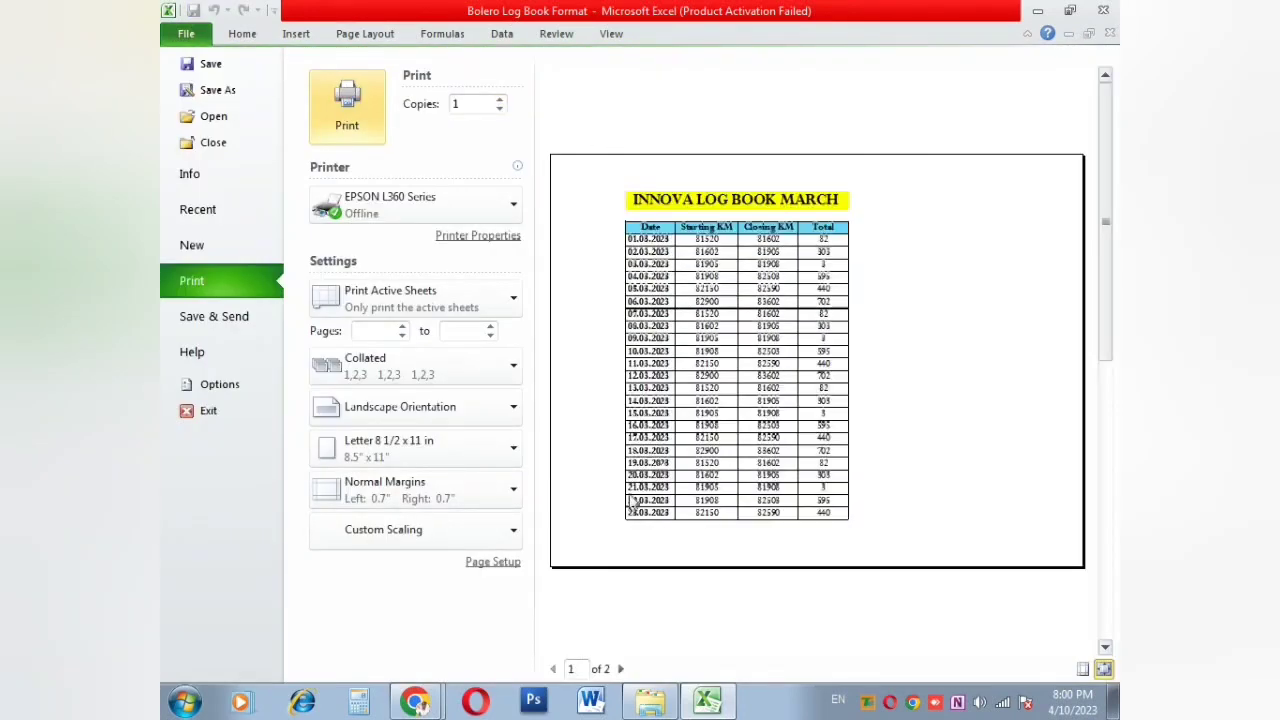
Step: Set the print scaling to Adjust to 100% normal size in Page Setup
click(497, 562)
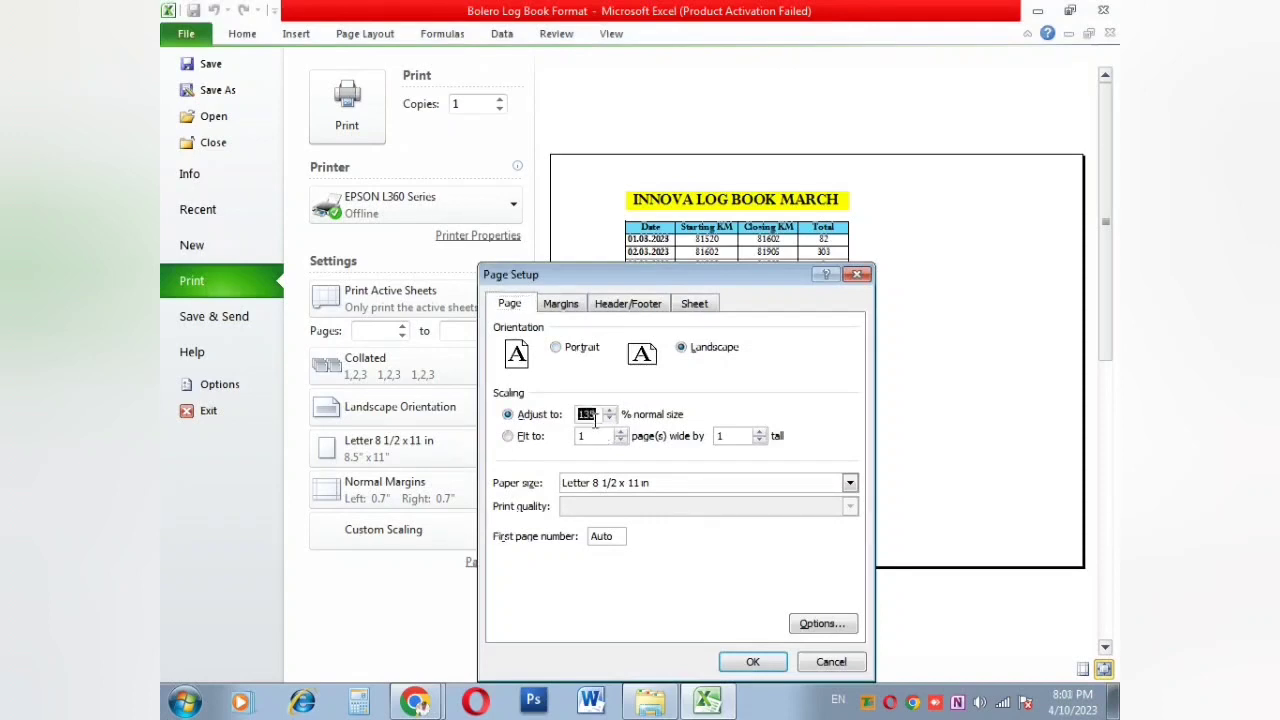
text(00)
key(Return)
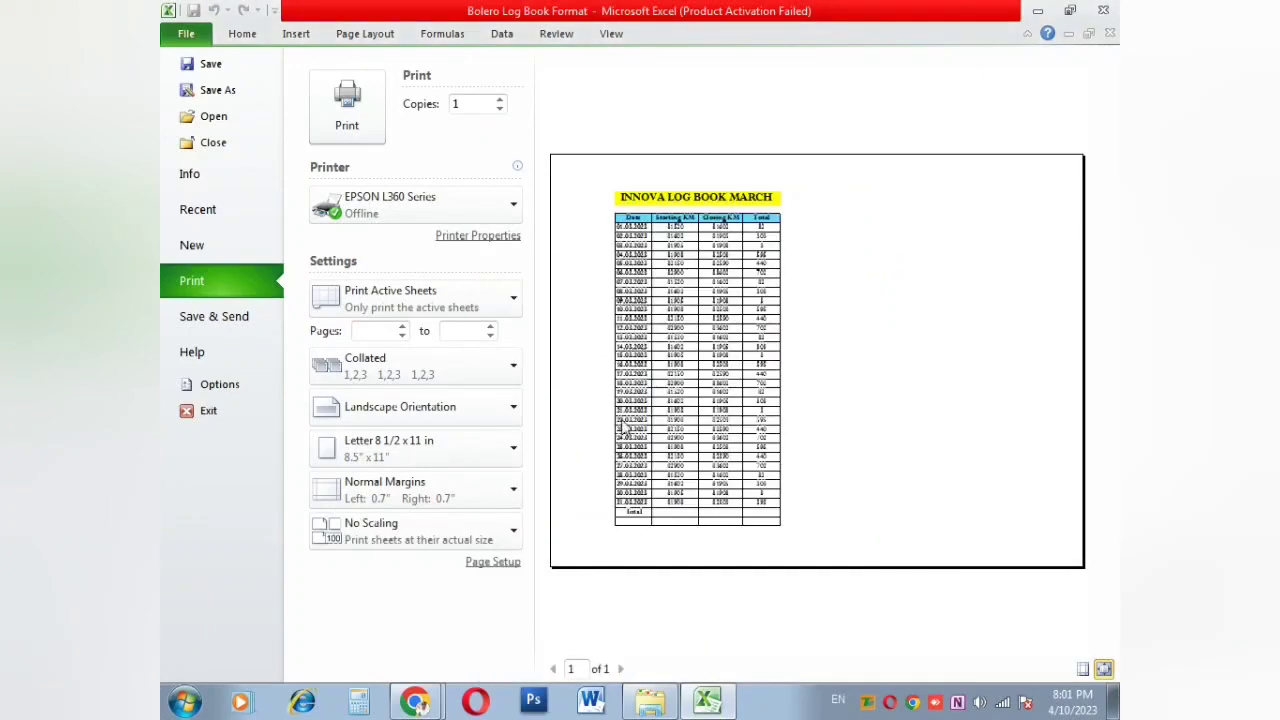
Step: Set the left margin to 2.7 inches so the table fits on one page
click(476, 566)
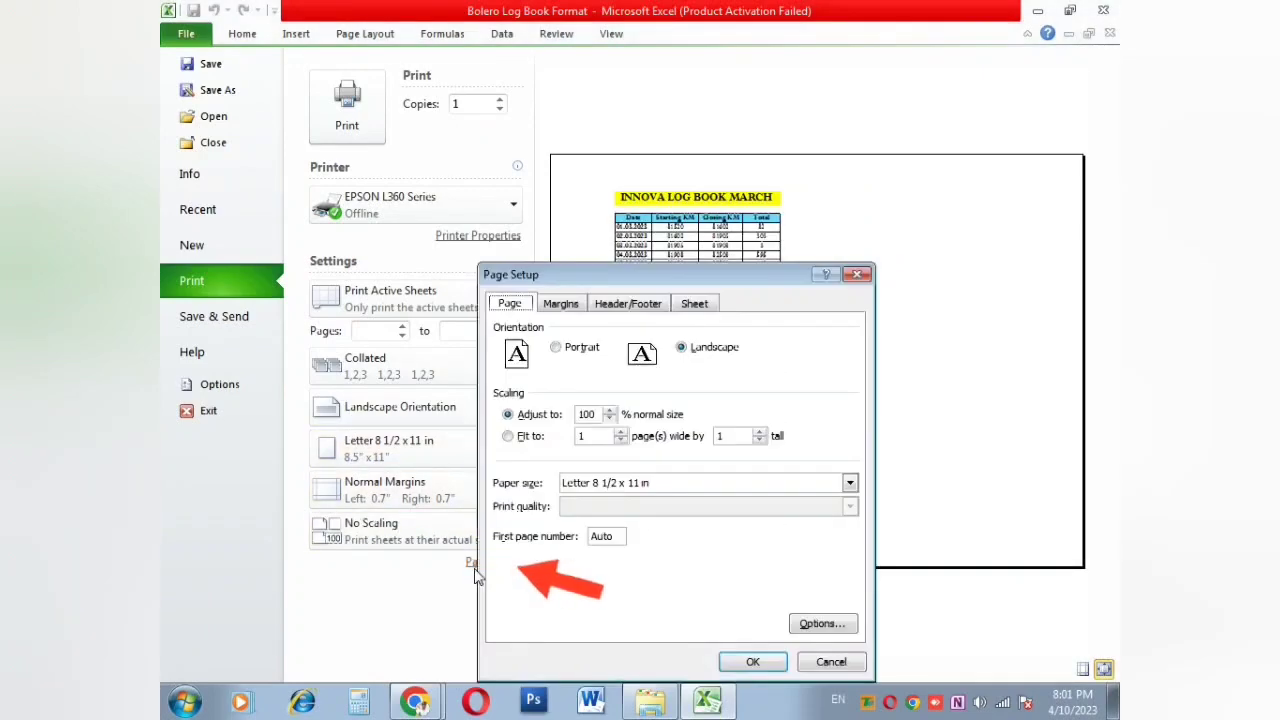
click(563, 307)
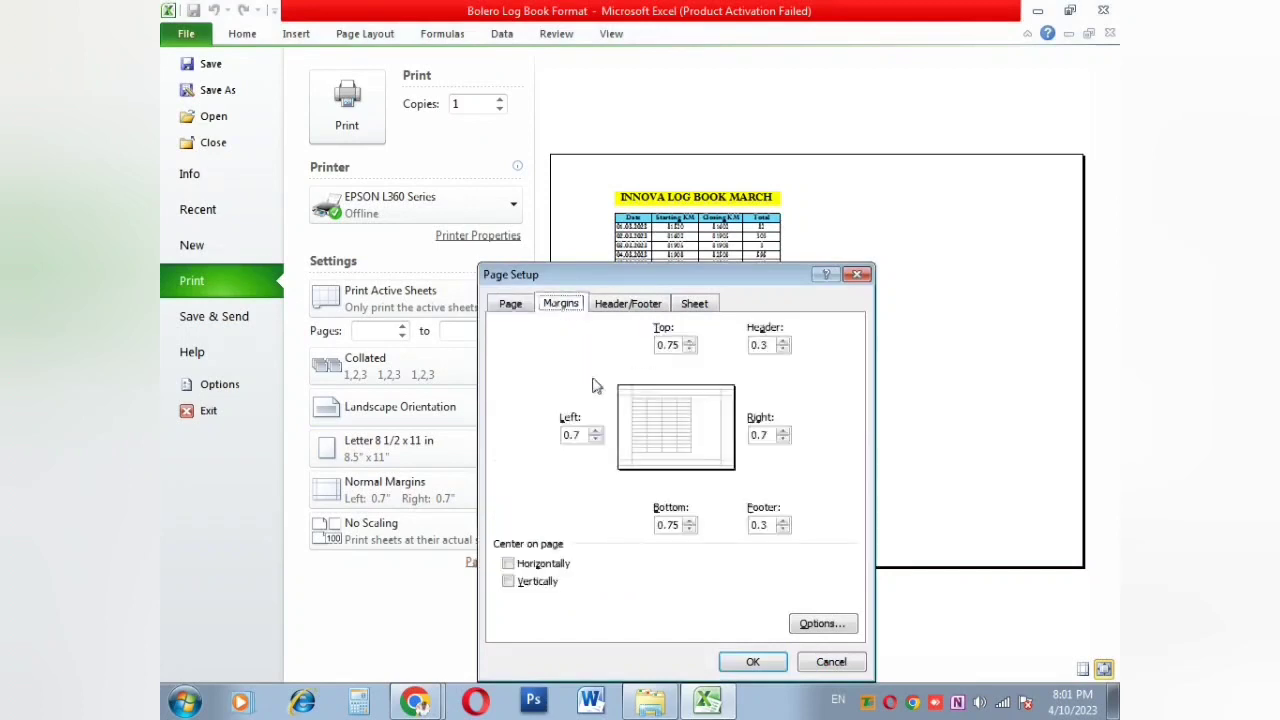
click(595, 431)
click(595, 431)
click(595, 431)
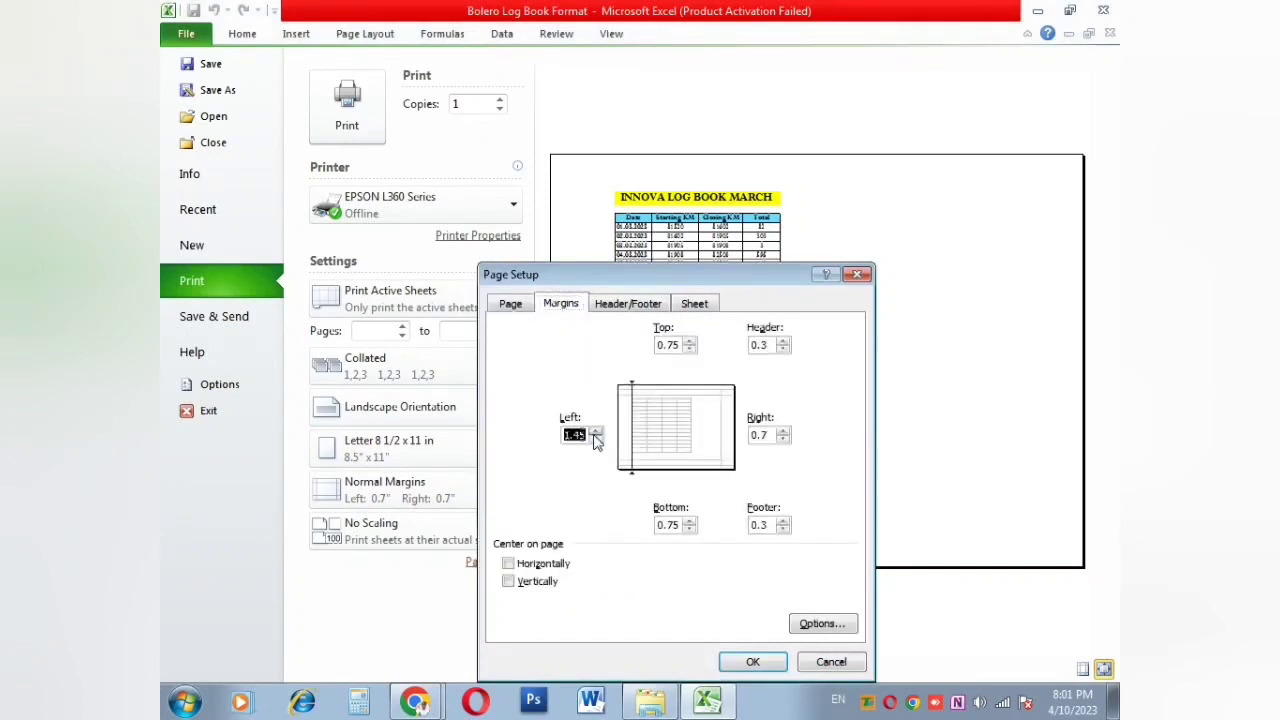
click(740, 663)
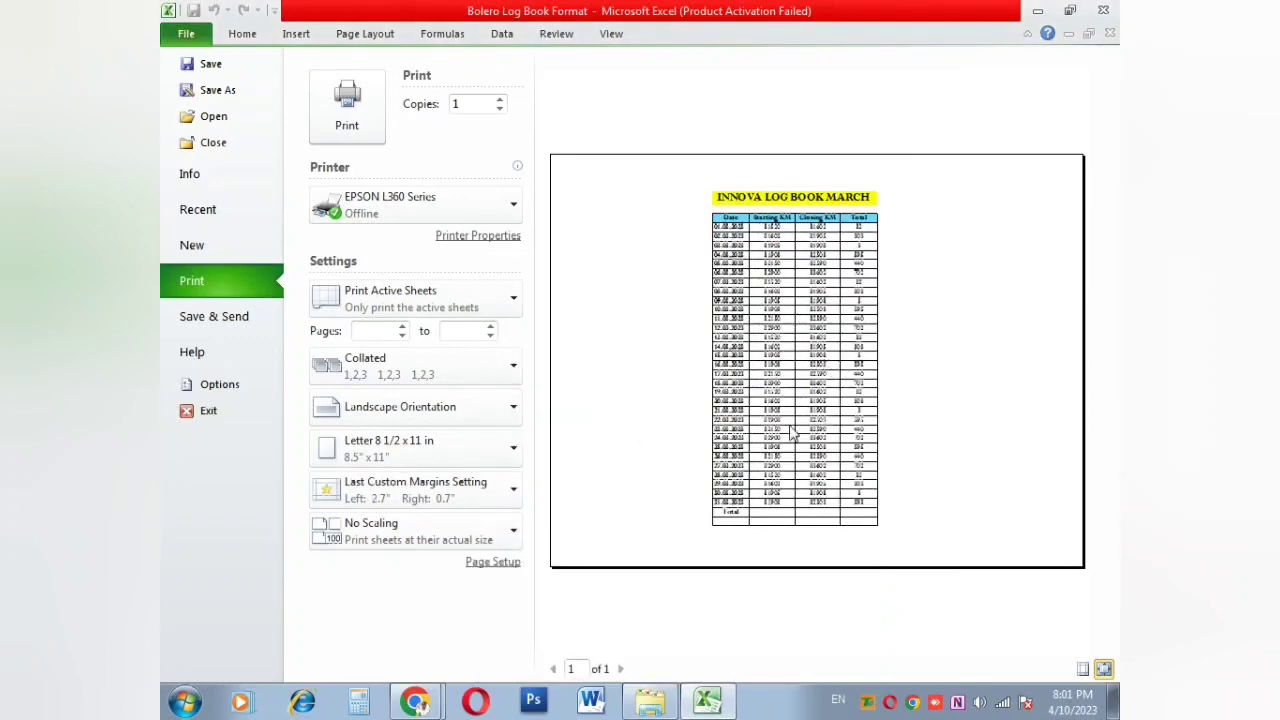
Step: Return to the worksheet and switch the page back to portrait orientation
key(Escape)
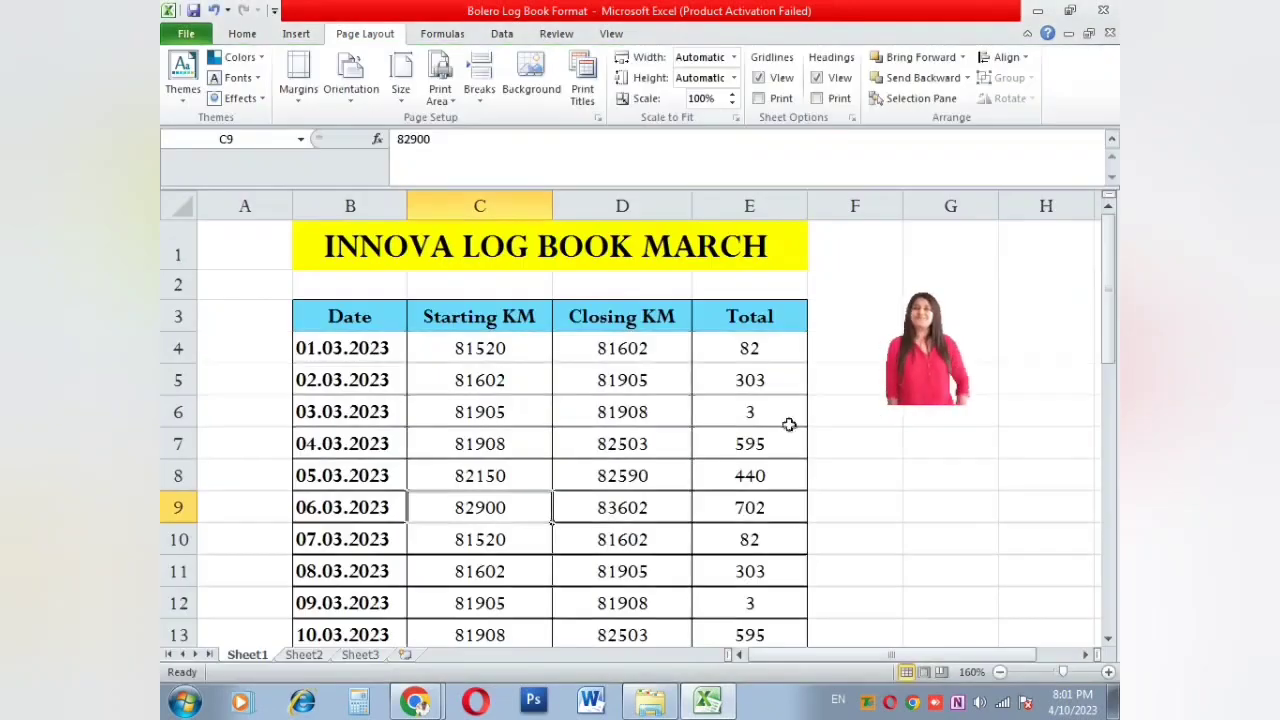
click(351, 85)
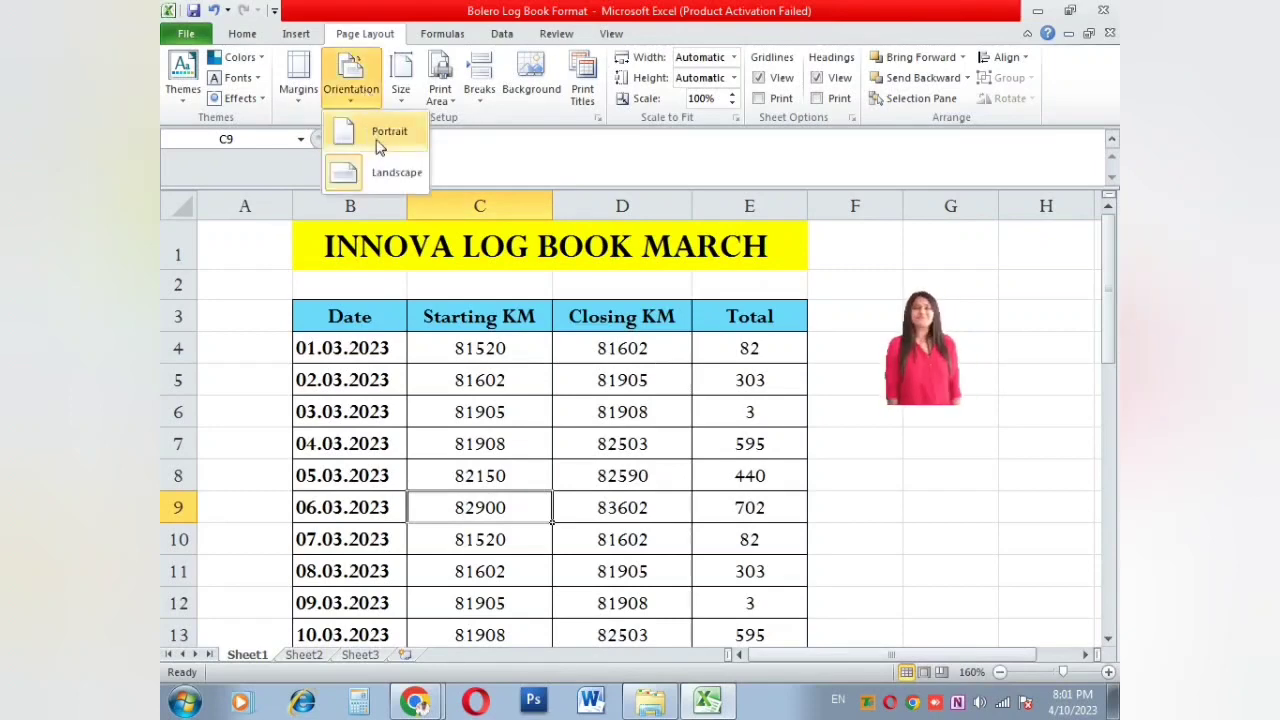
click(378, 140)
click(545, 340)
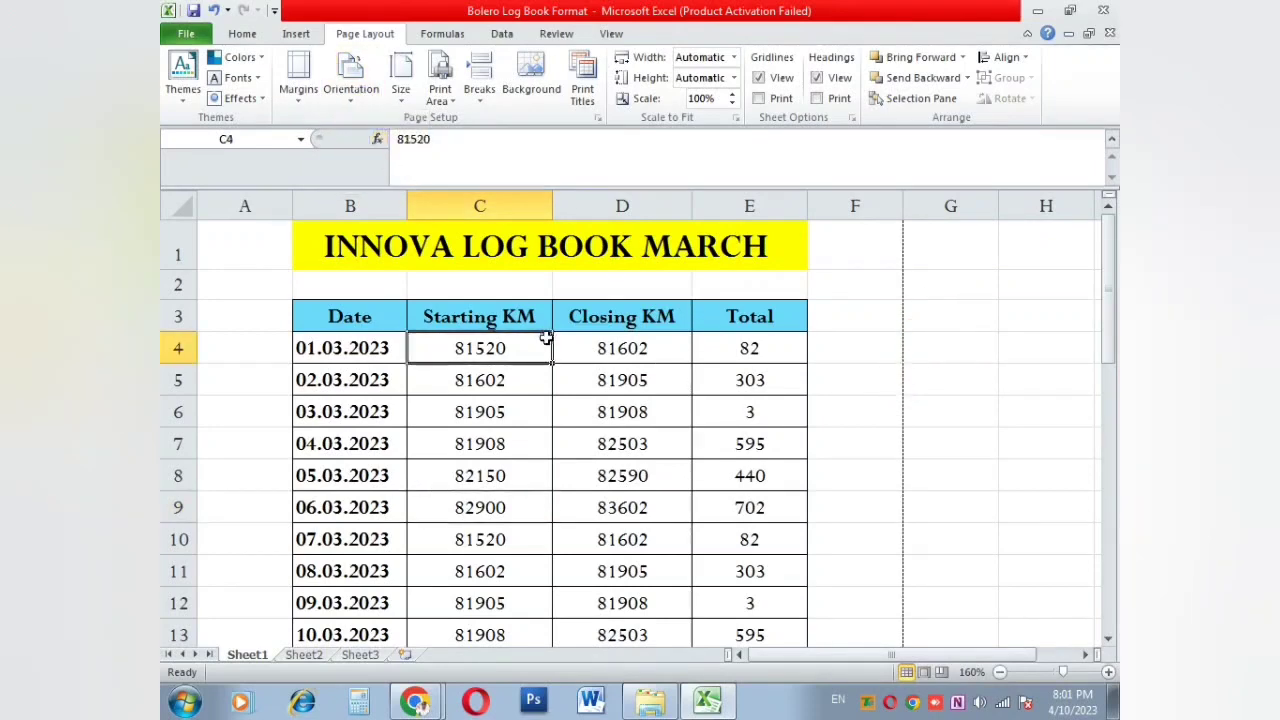
click(660, 389)
Step: Choose A4 210 x 297 mm as the paper size
click(400, 88)
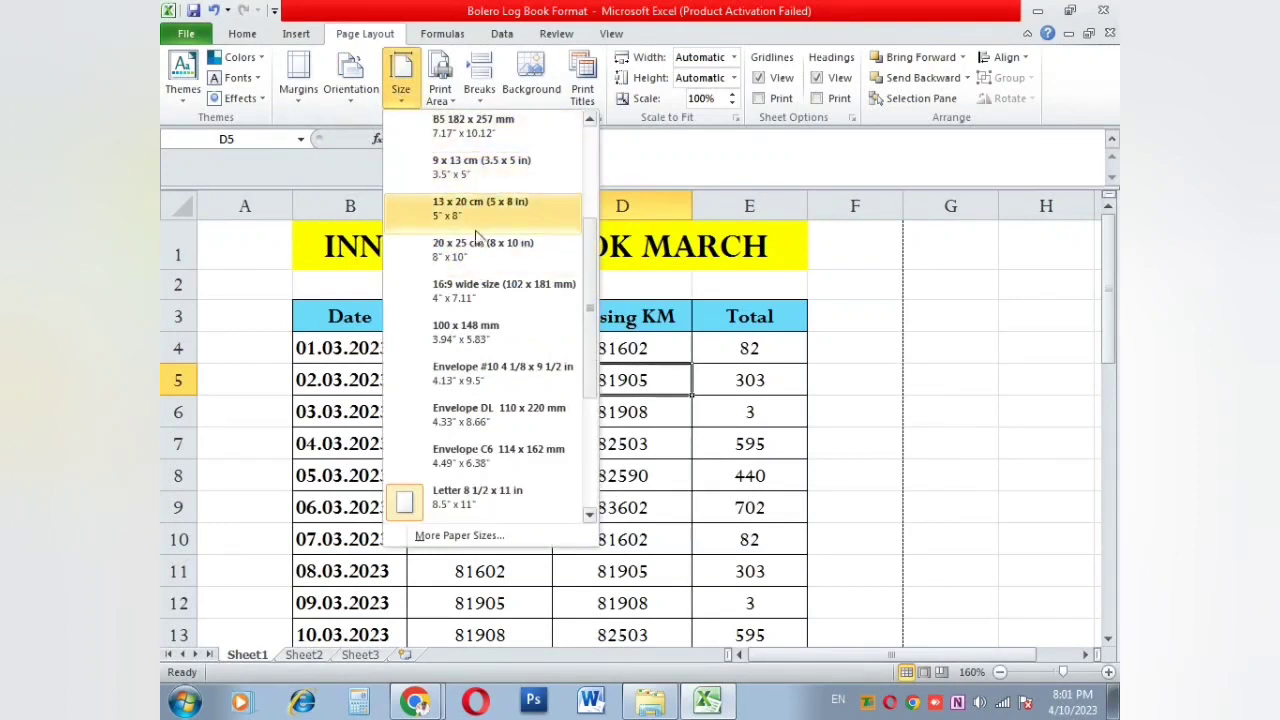
scroll(558, 435, down, 1)
scroll(556, 437, down, 1)
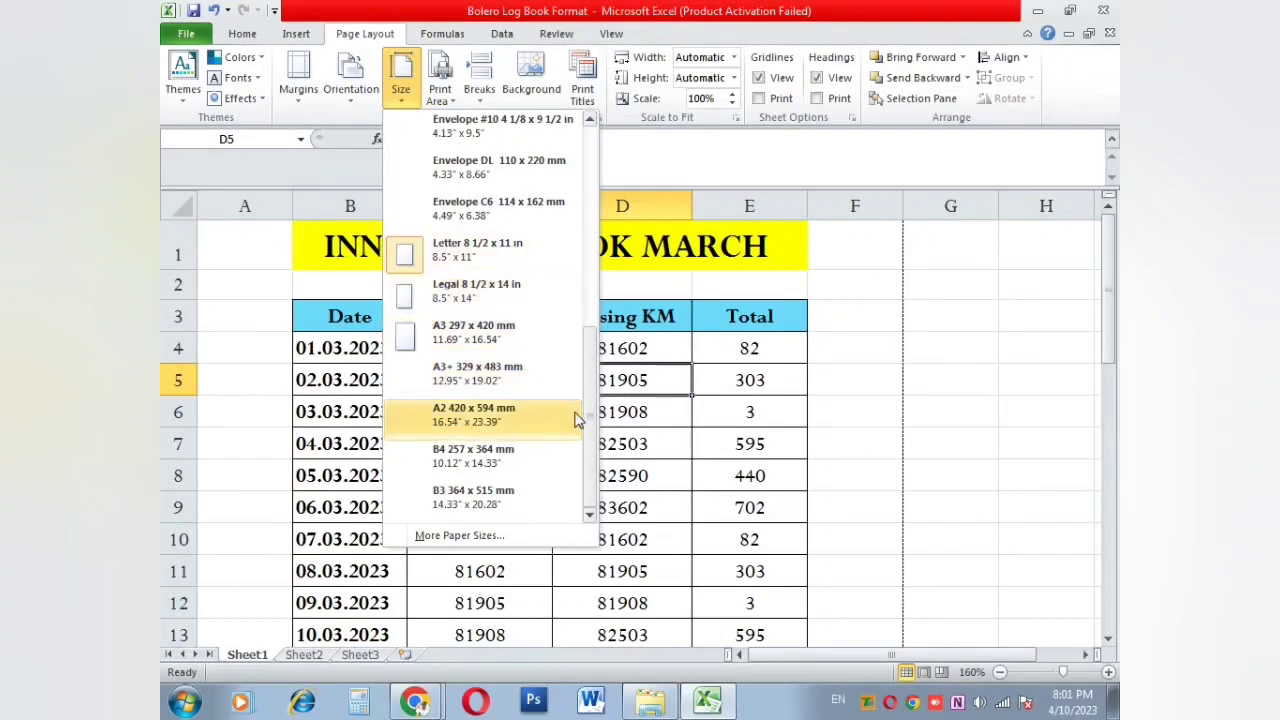
drag(593, 418, 580, 194)
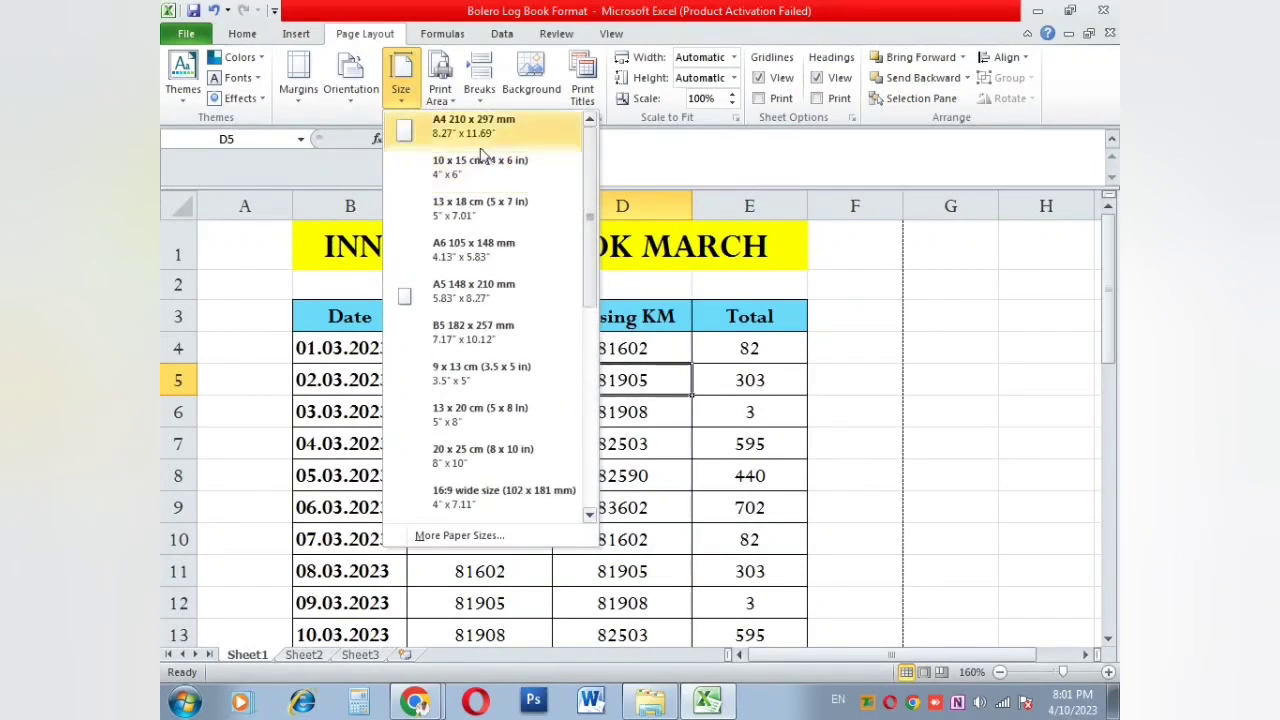
click(452, 124)
click(729, 430)
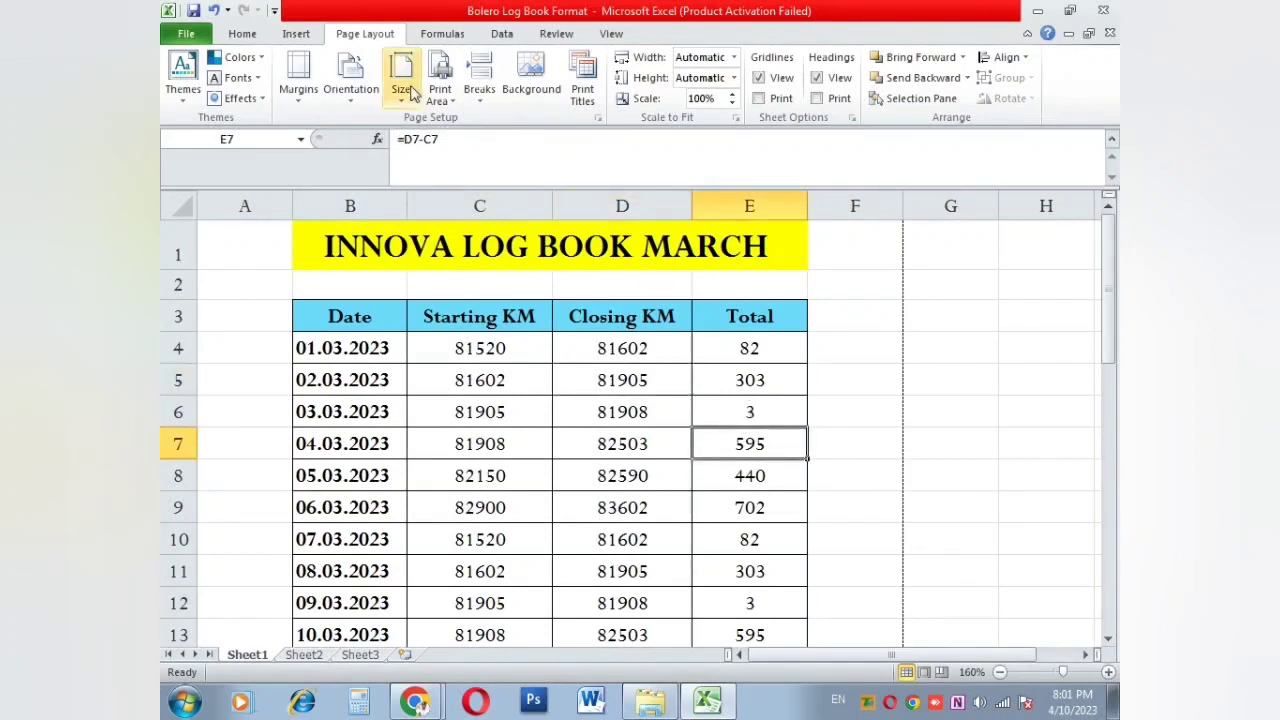
Step: Set cell B10 alone as a trial print area
click(441, 96)
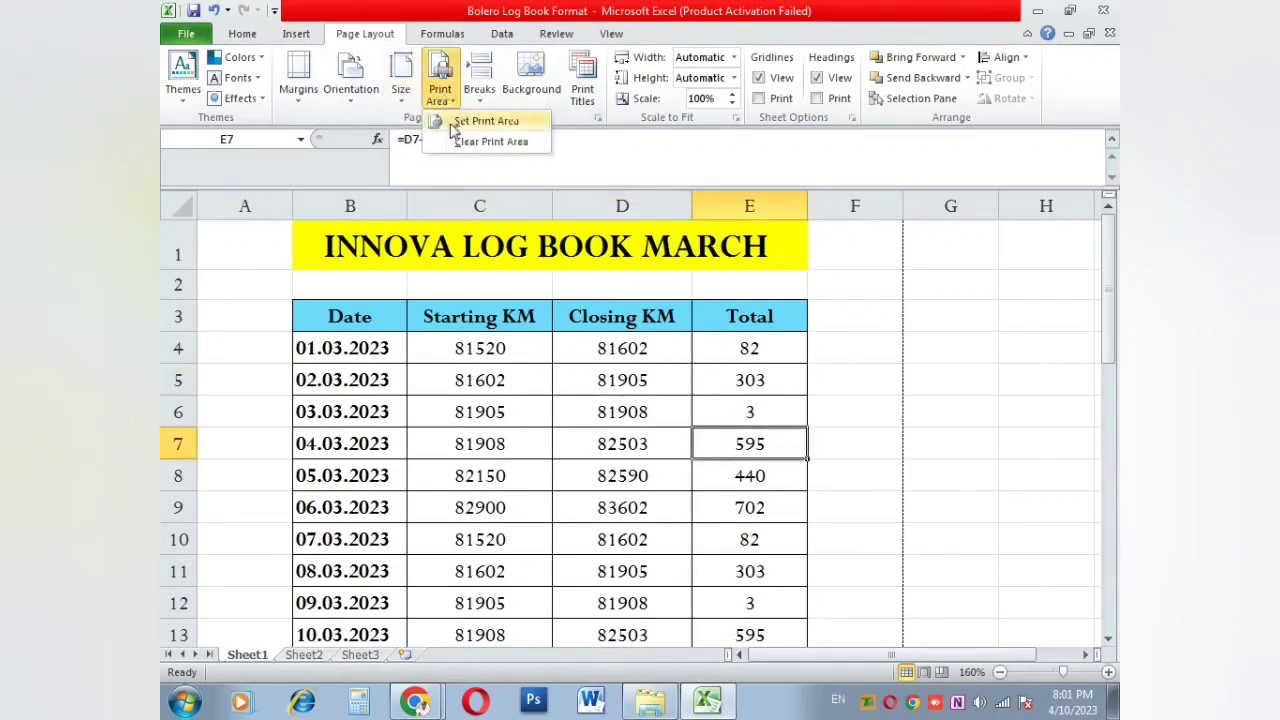
click(466, 371)
scroll(466, 400, down, 4)
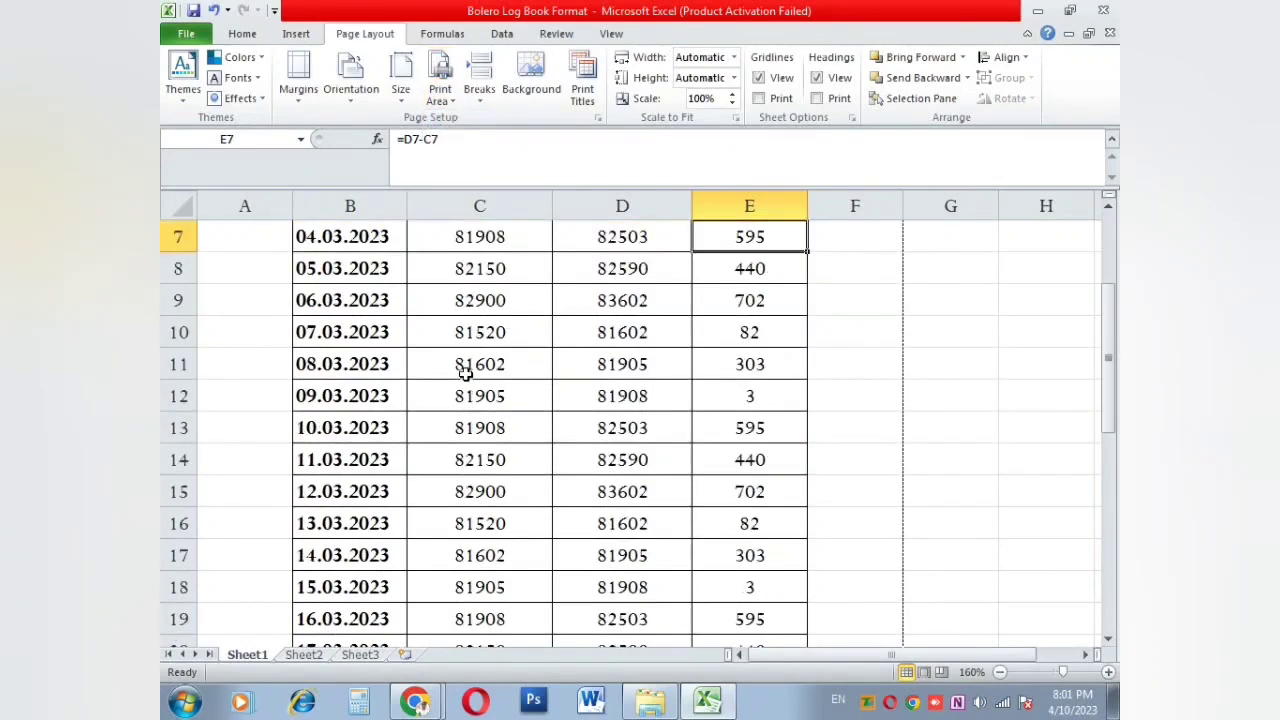
scroll(400, 390, up, 4)
click(341, 380)
click(340, 506)
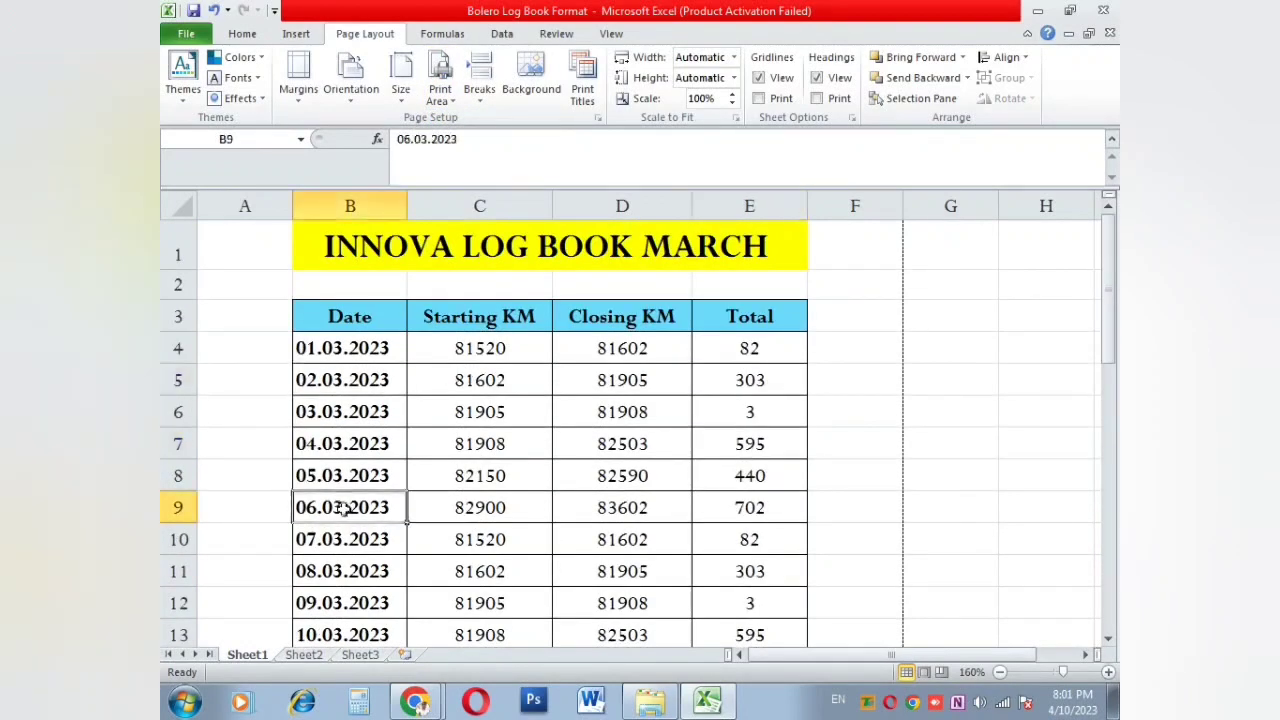
click(332, 572)
drag(332, 577, 686, 580)
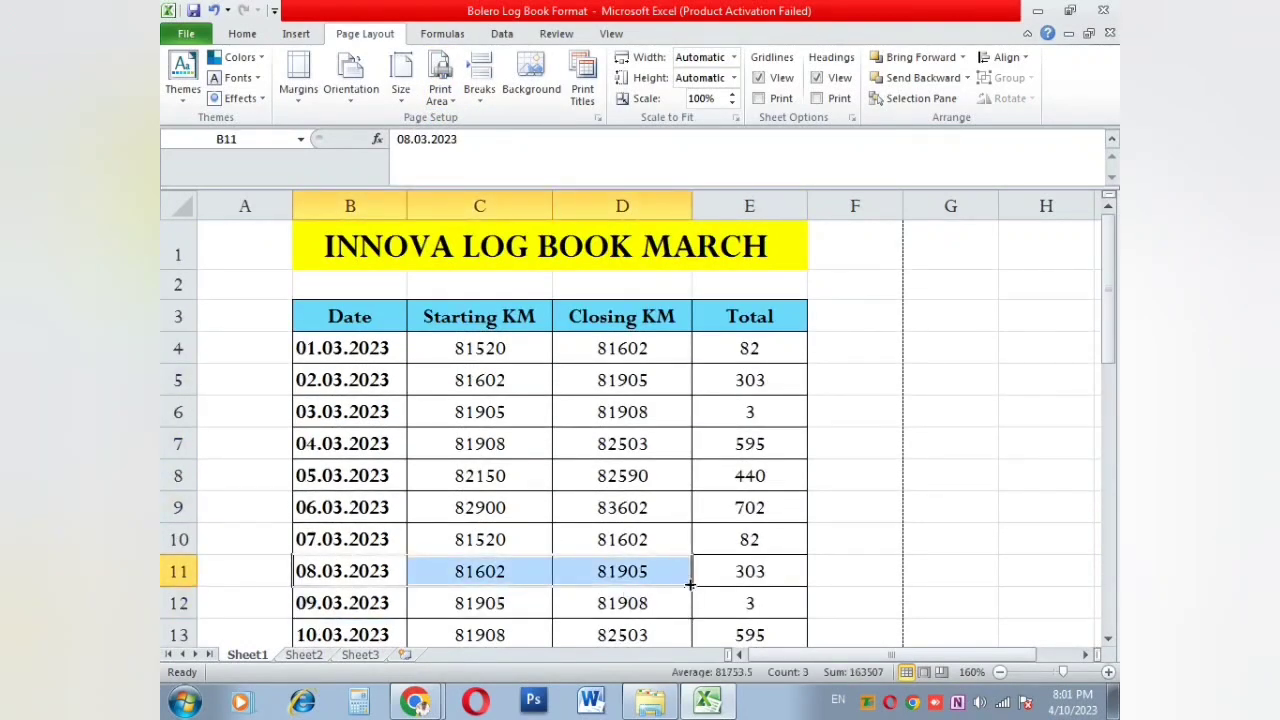
click(400, 538)
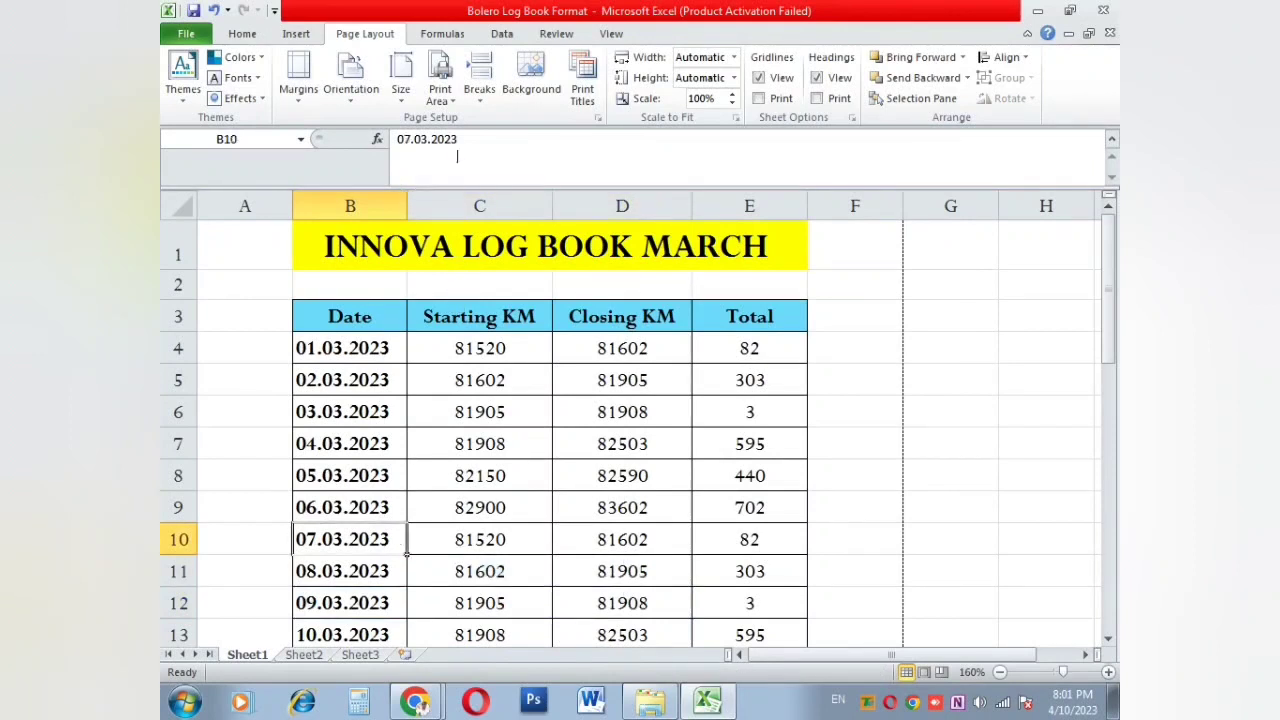
click(441, 92)
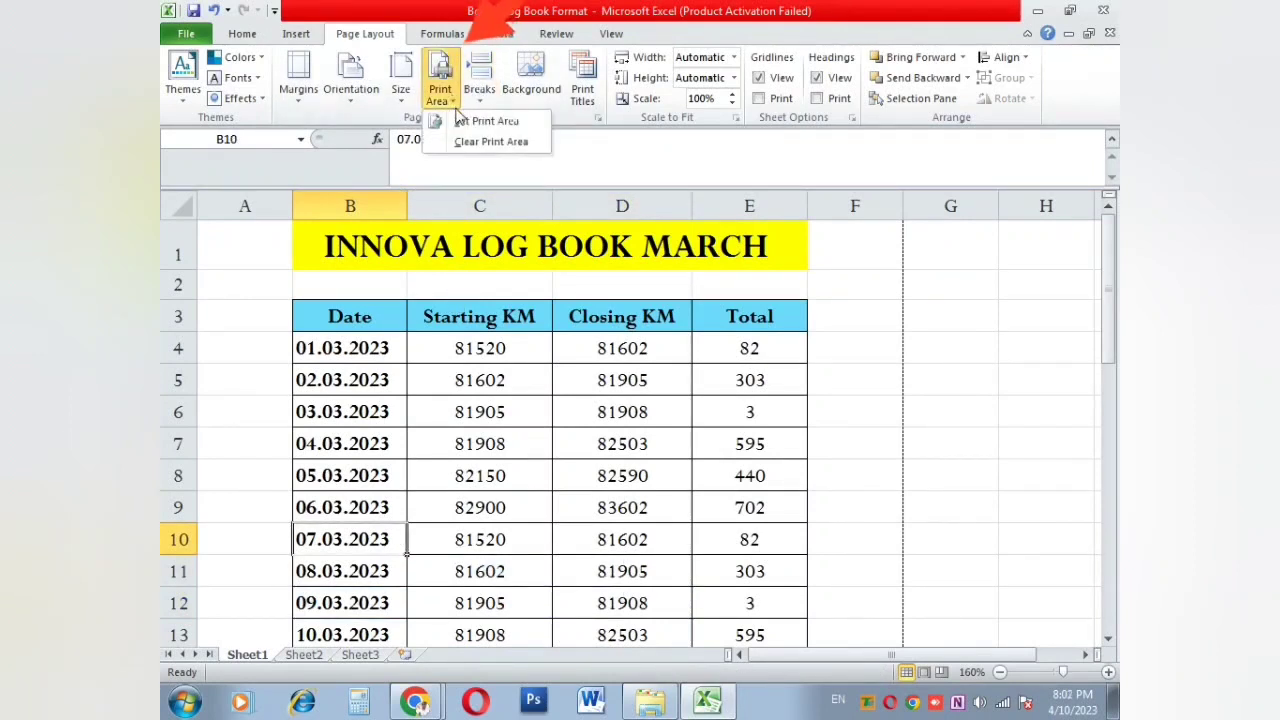
click(480, 120)
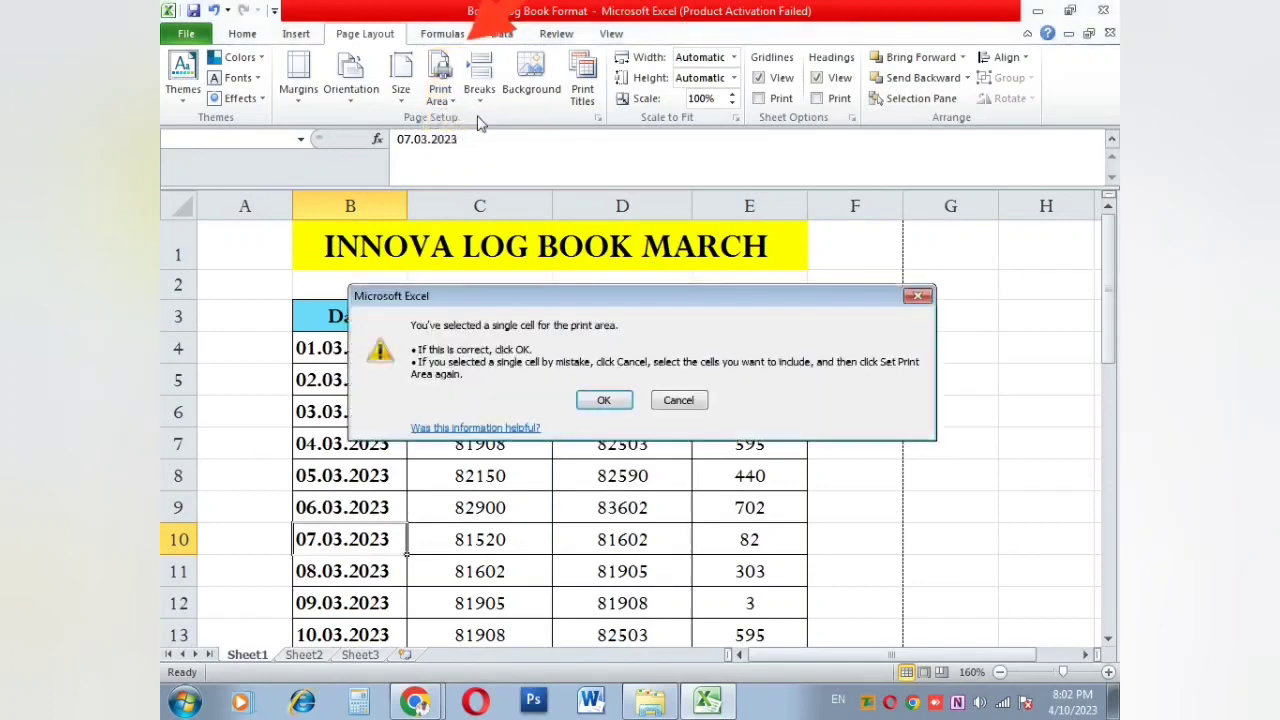
click(603, 400)
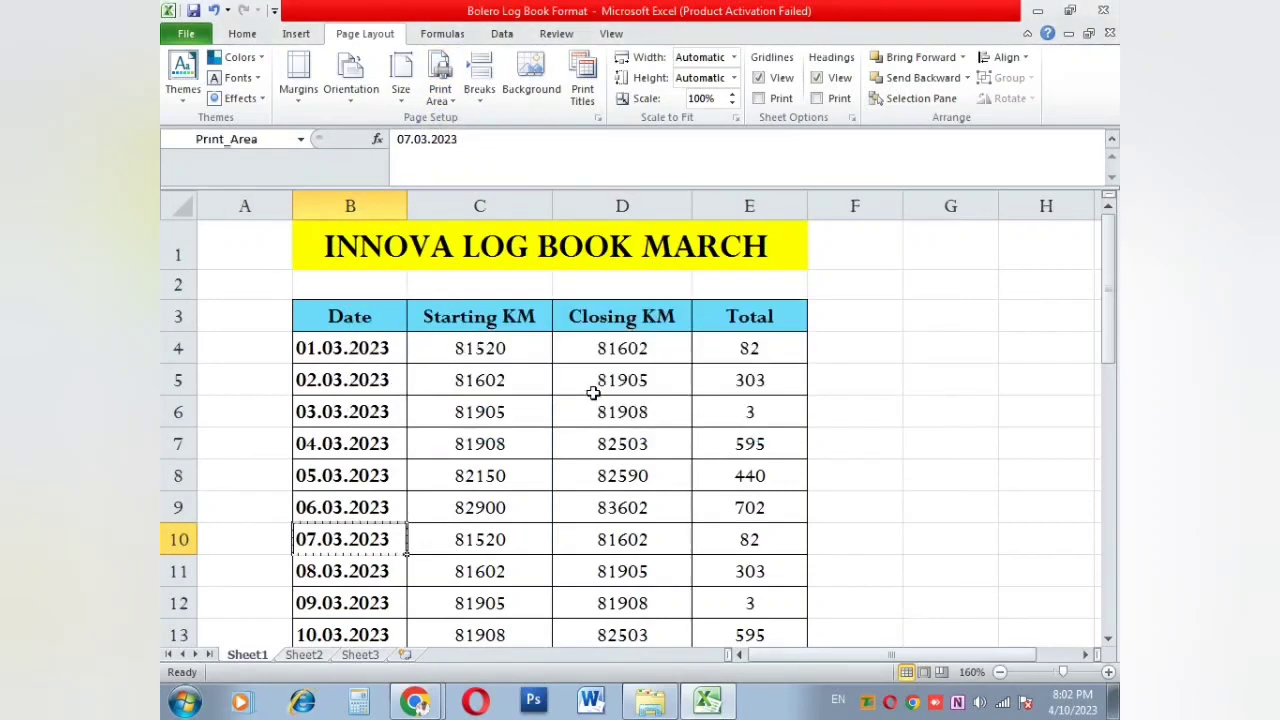
Step: Make B3:E10 the print area and check it in the print preview
drag(315, 306, 705, 528)
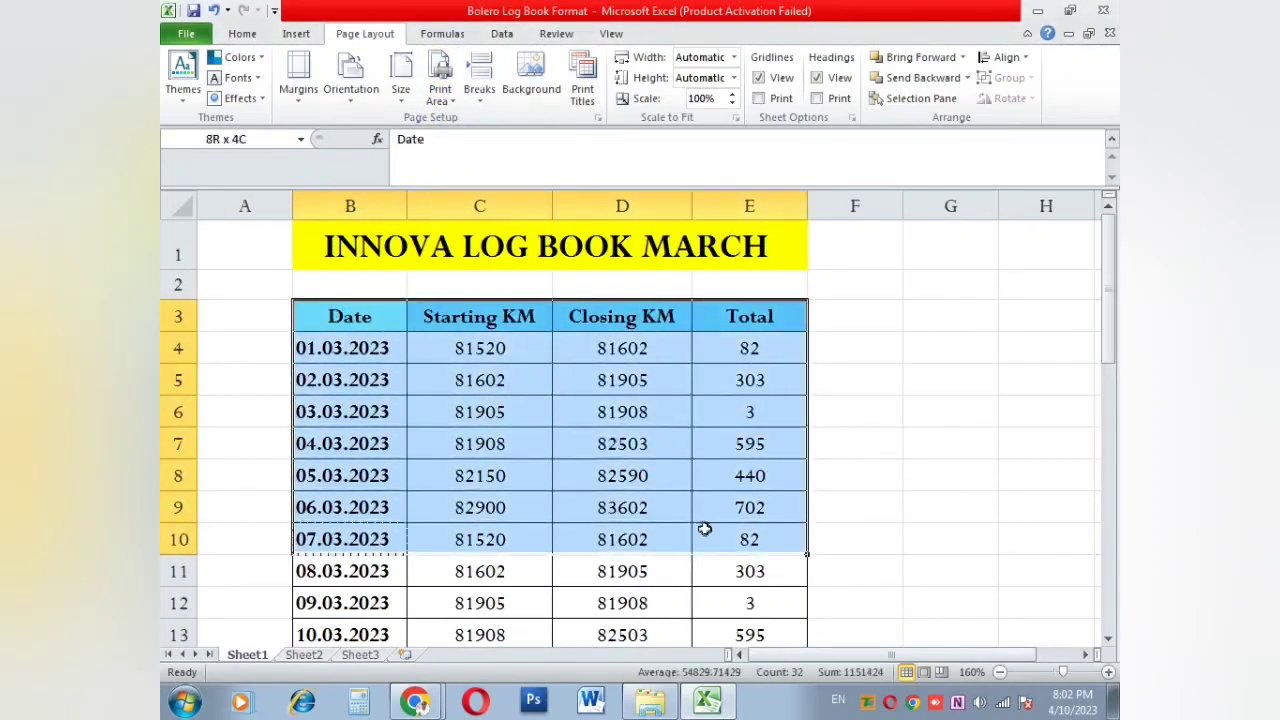
click(439, 98)
click(462, 121)
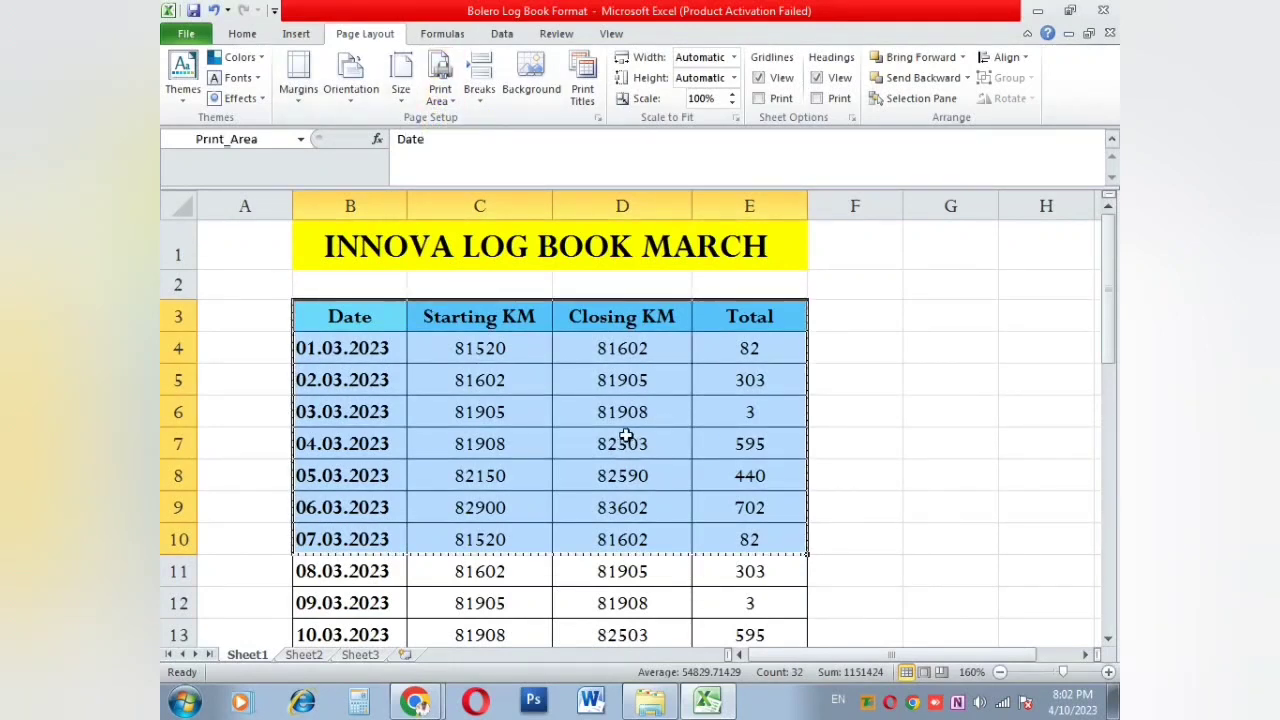
key(ctrl+p)
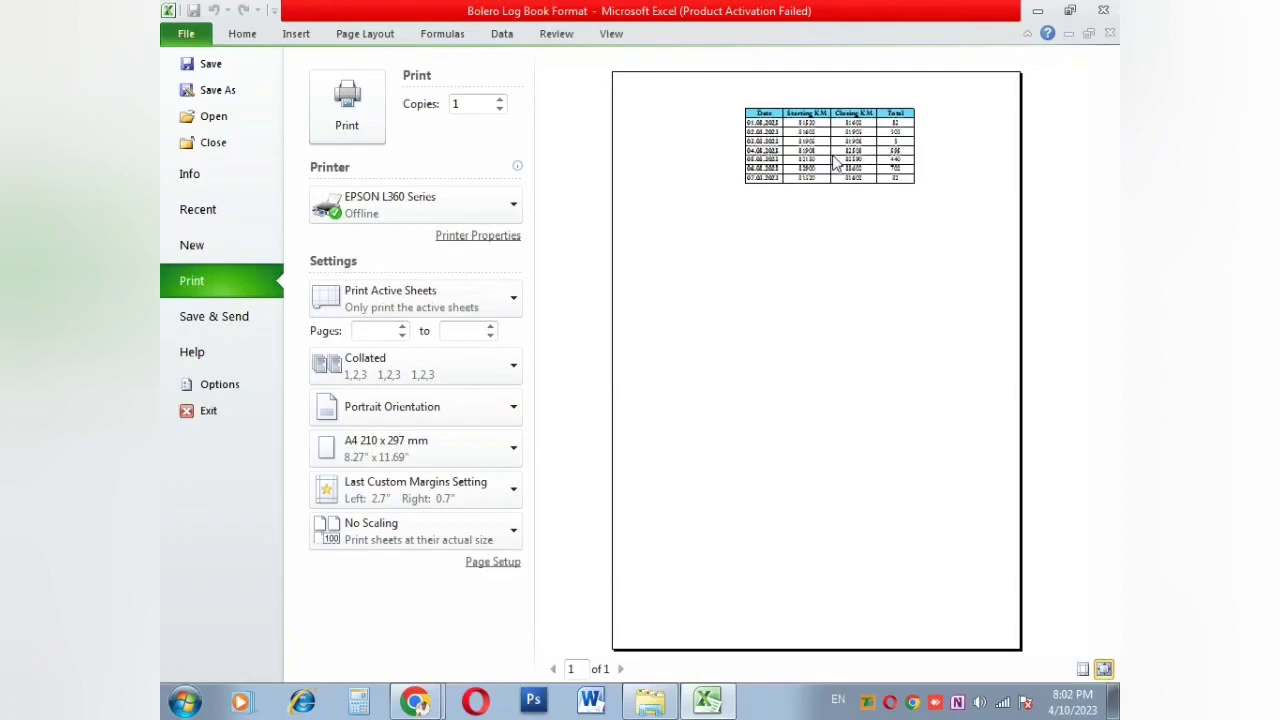
key(Escape)
scroll(620, 500, down, 6)
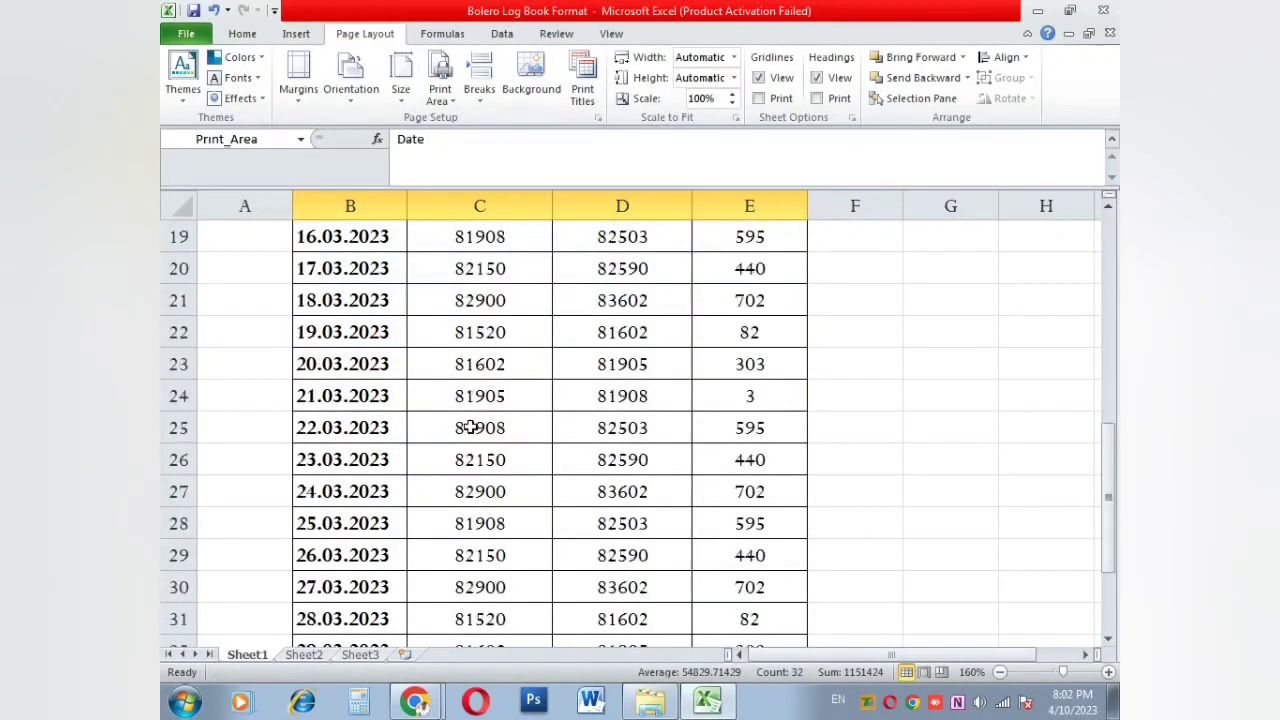
scroll(470, 427, down, 1)
scroll(455, 410, up, 7)
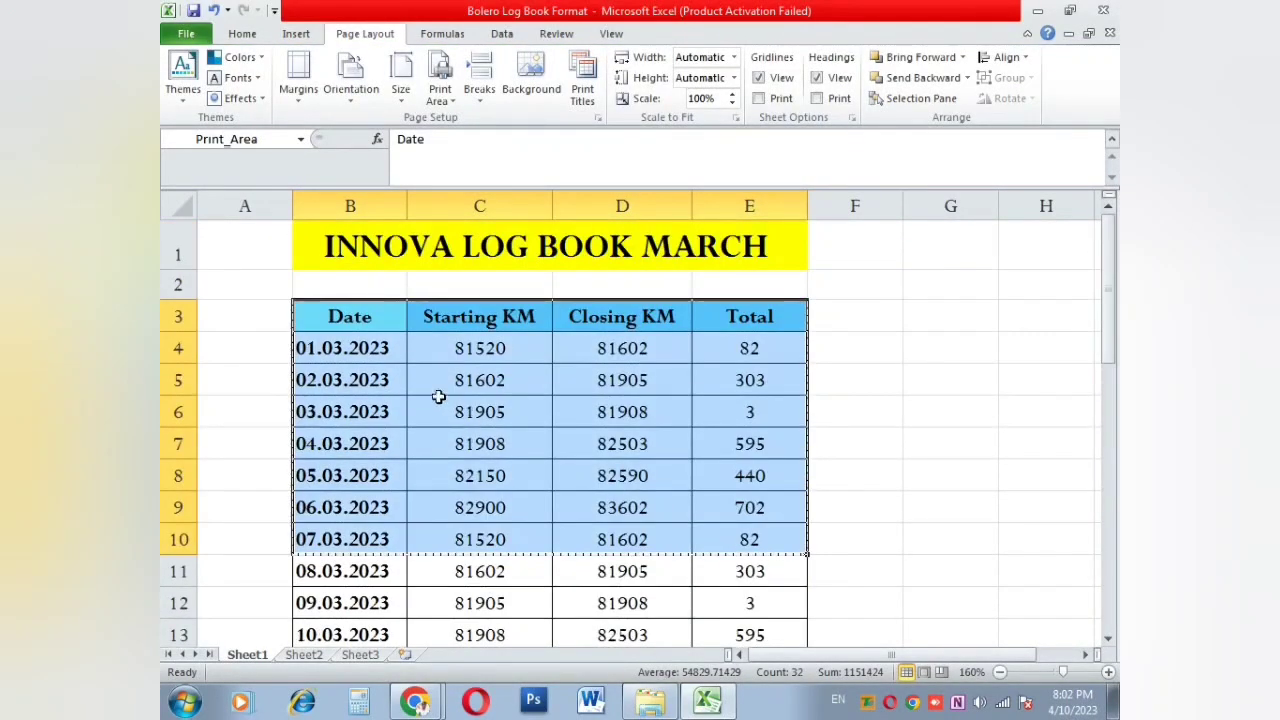
click(347, 349)
click(343, 532)
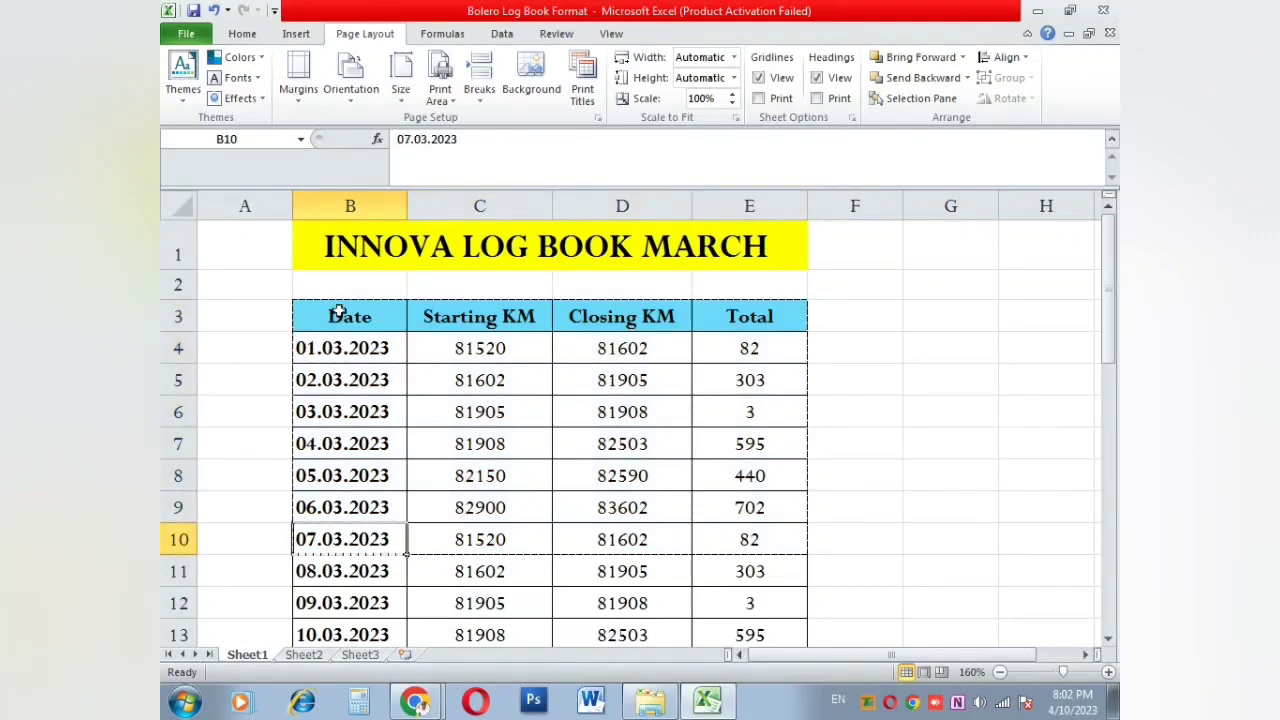
key(ctrl+p)
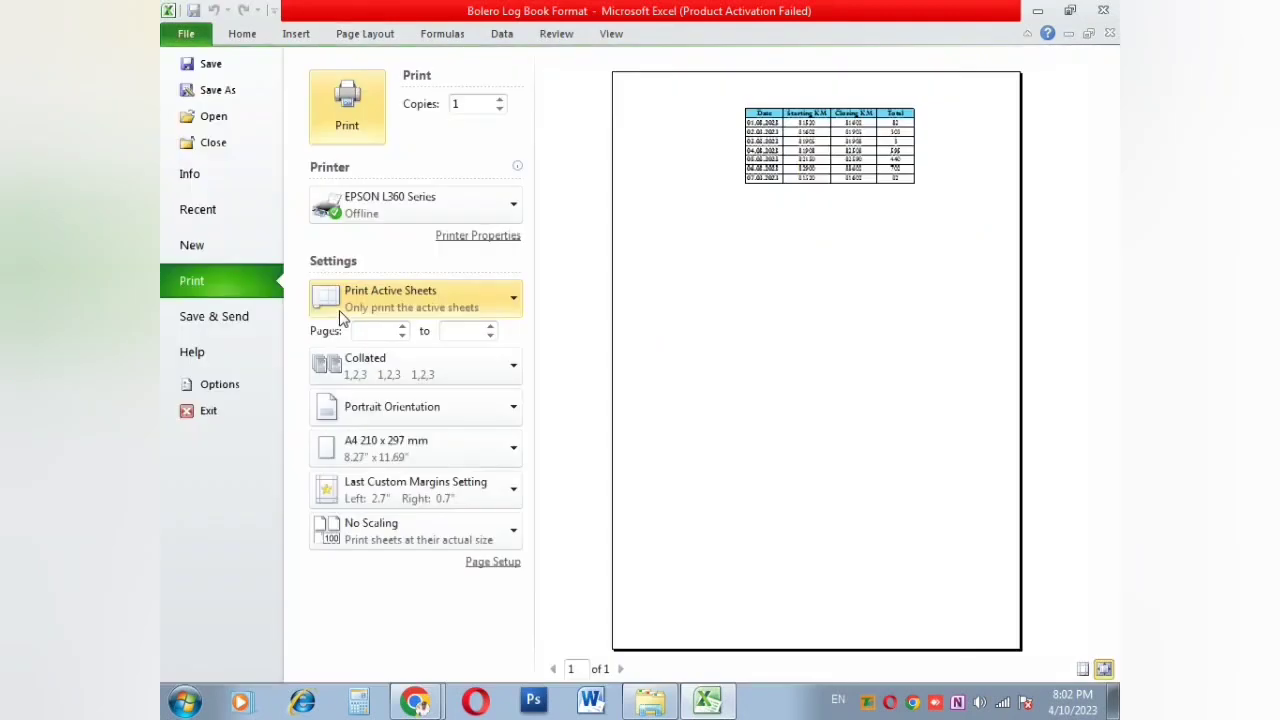
key(Escape)
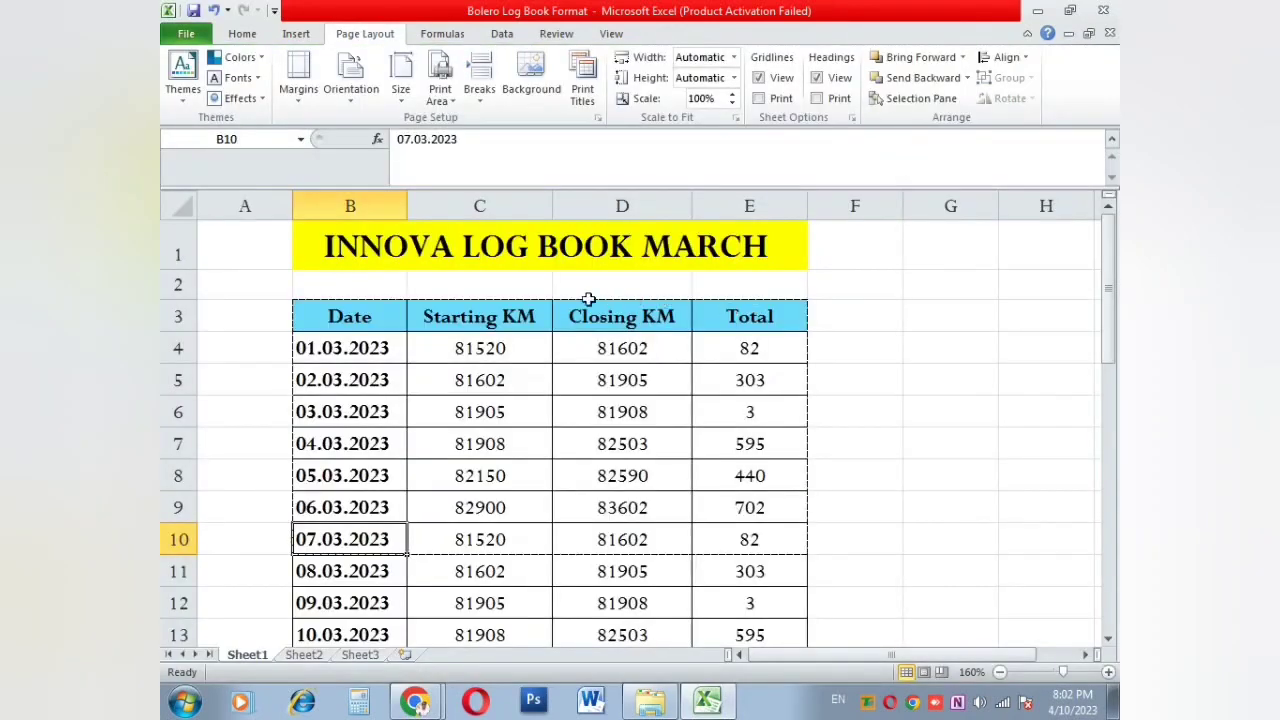
Step: Set B4:E10 as the print area
drag(382, 344, 745, 540)
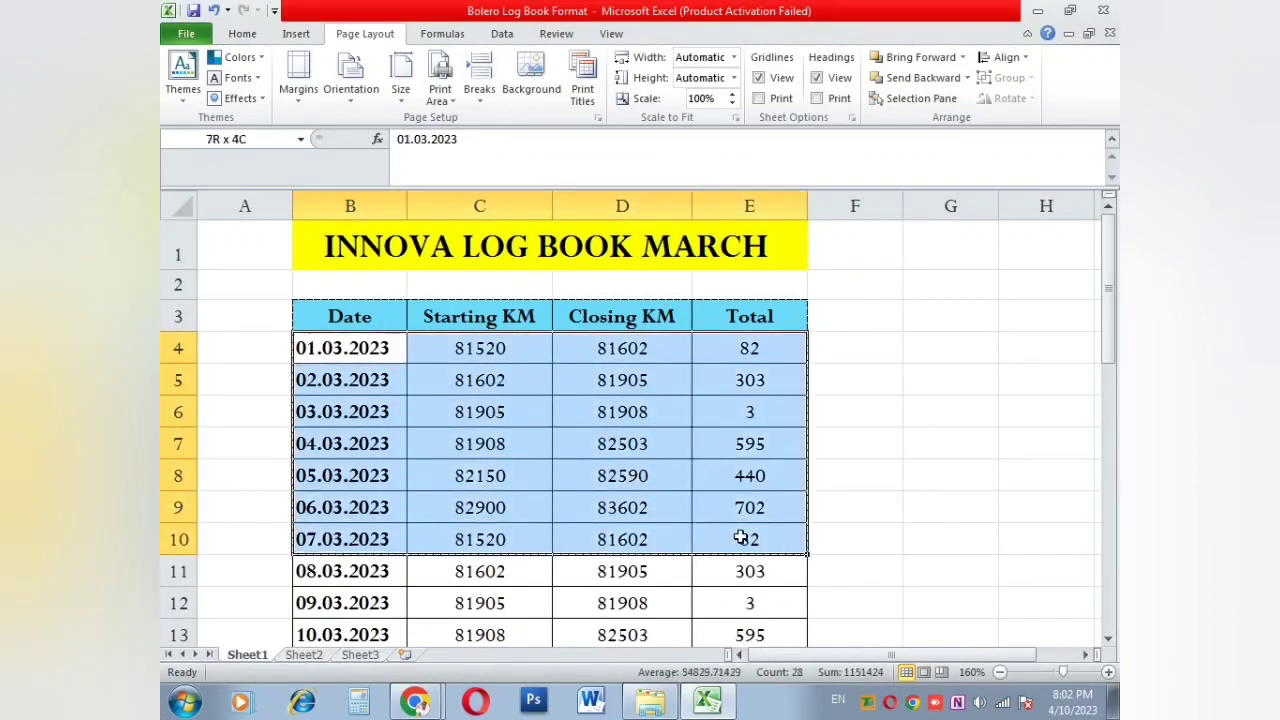
click(442, 95)
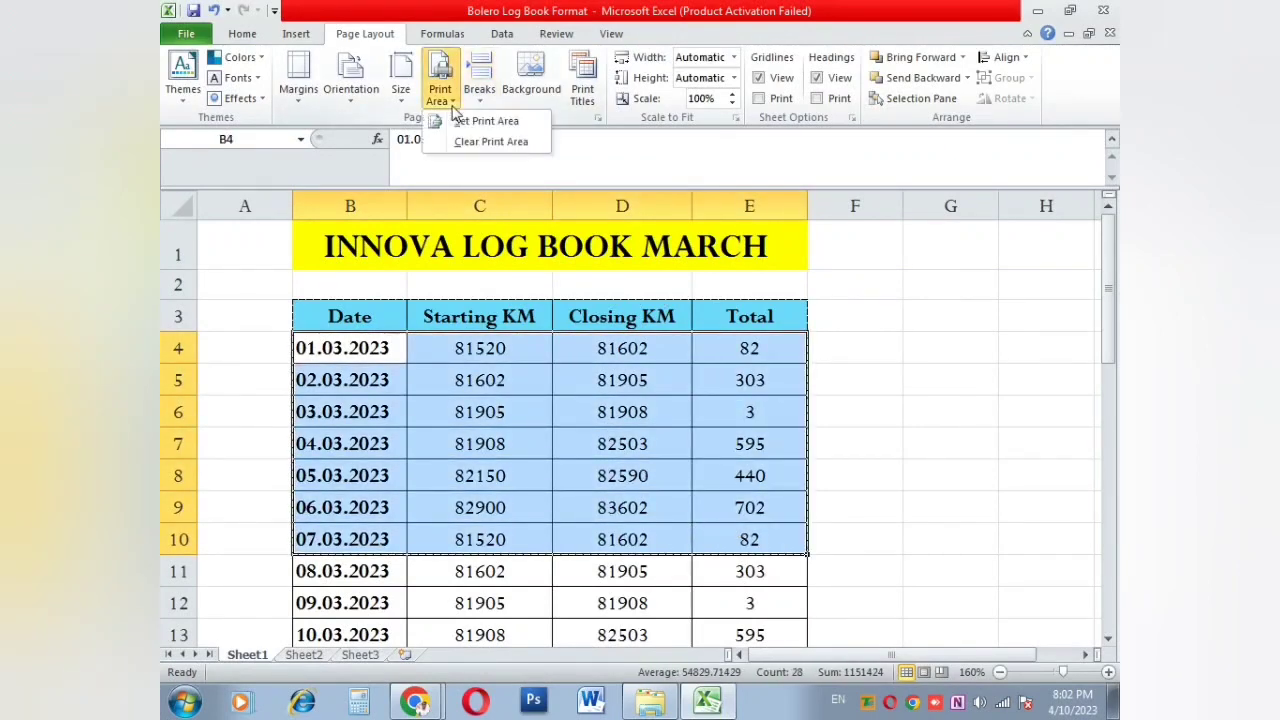
click(486, 120)
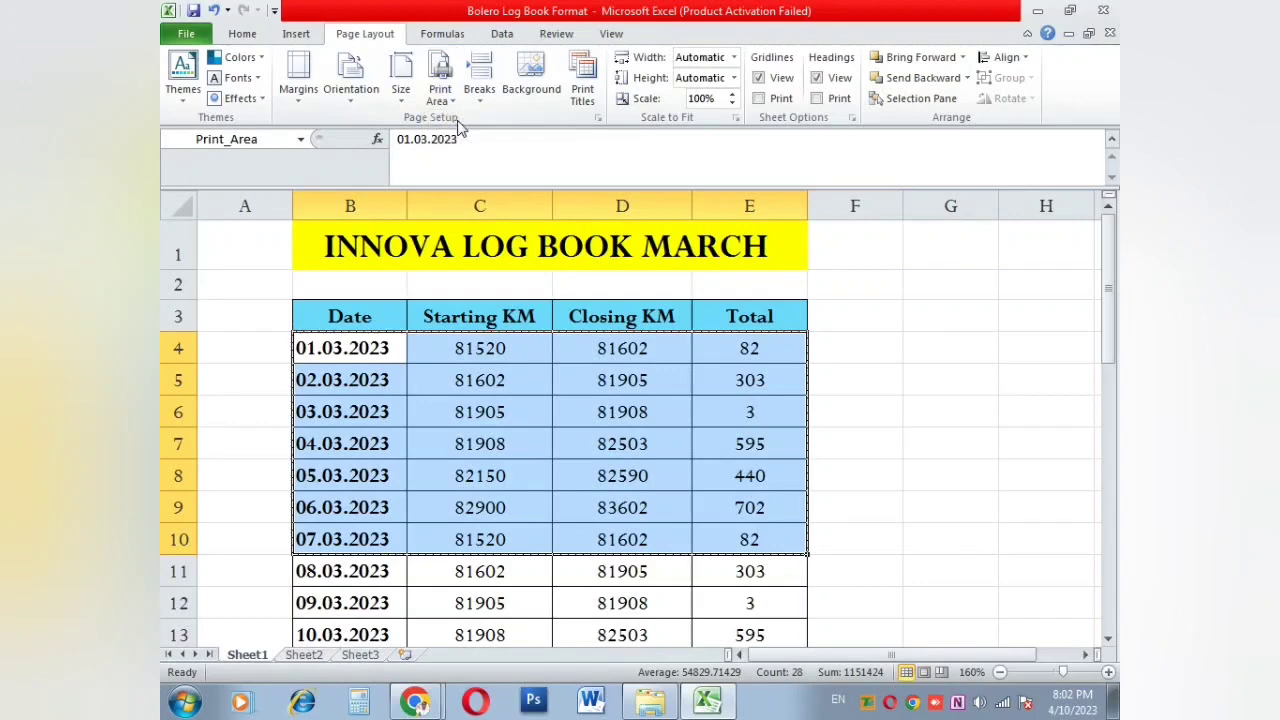
click(499, 450)
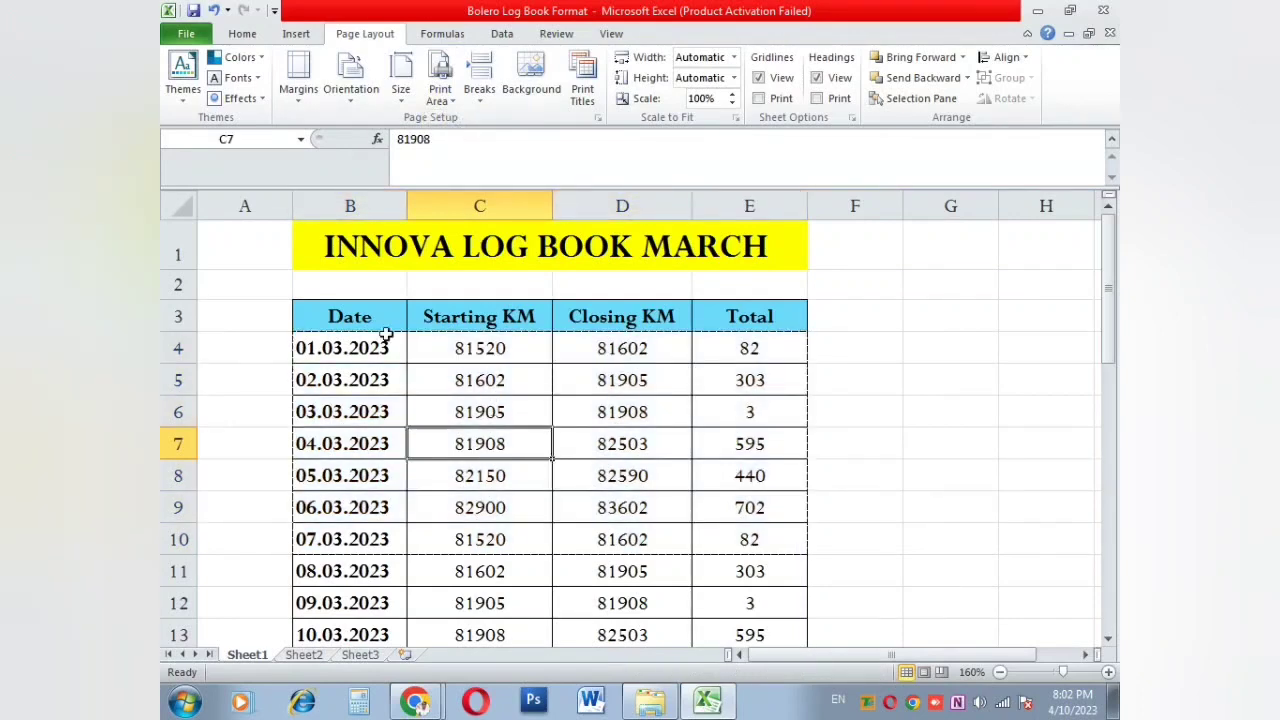
Step: Make B3:E14 the print area and confirm it fits one page in the preview
drag(385, 338, 398, 376)
drag(400, 316, 715, 580)
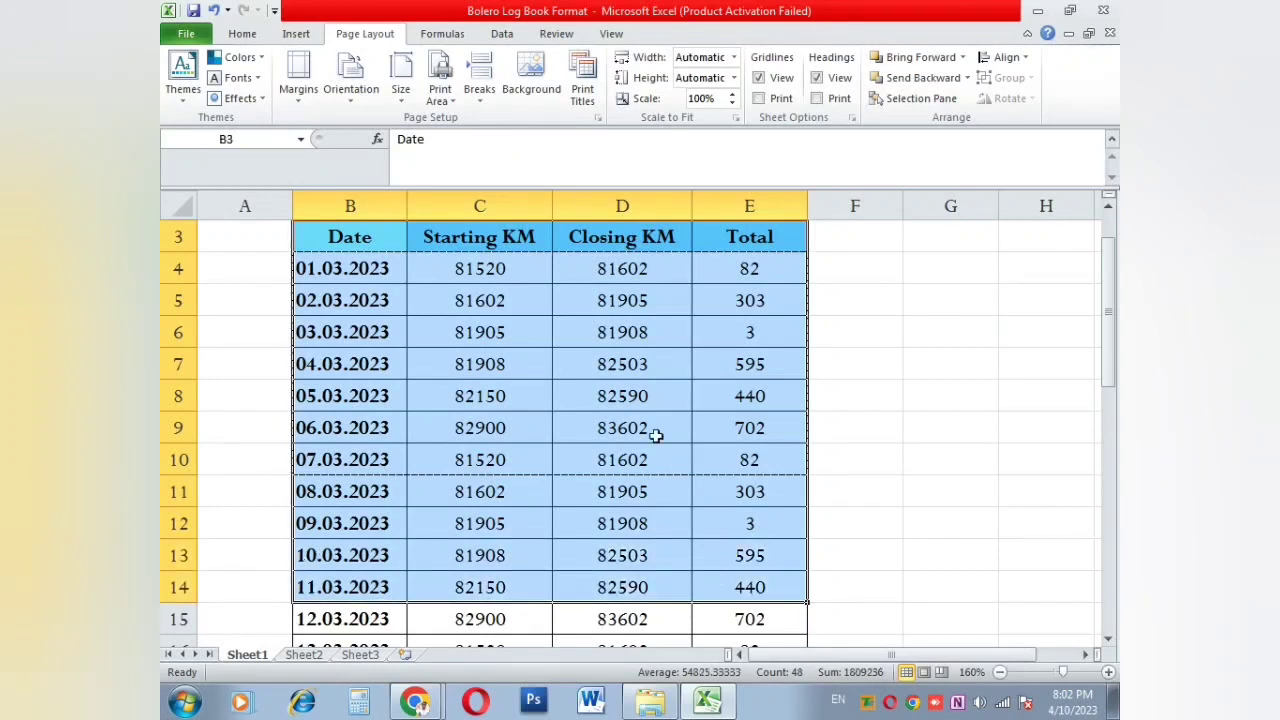
click(440, 92)
click(460, 120)
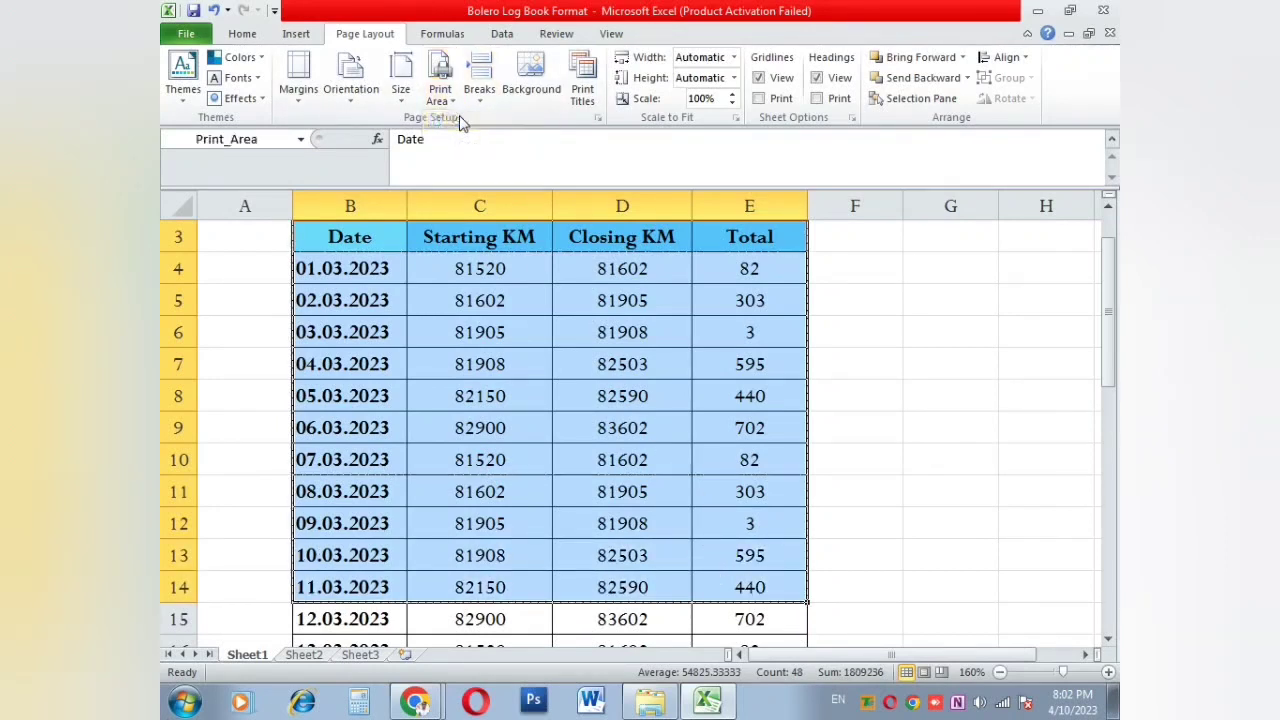
key(ctrl+p)
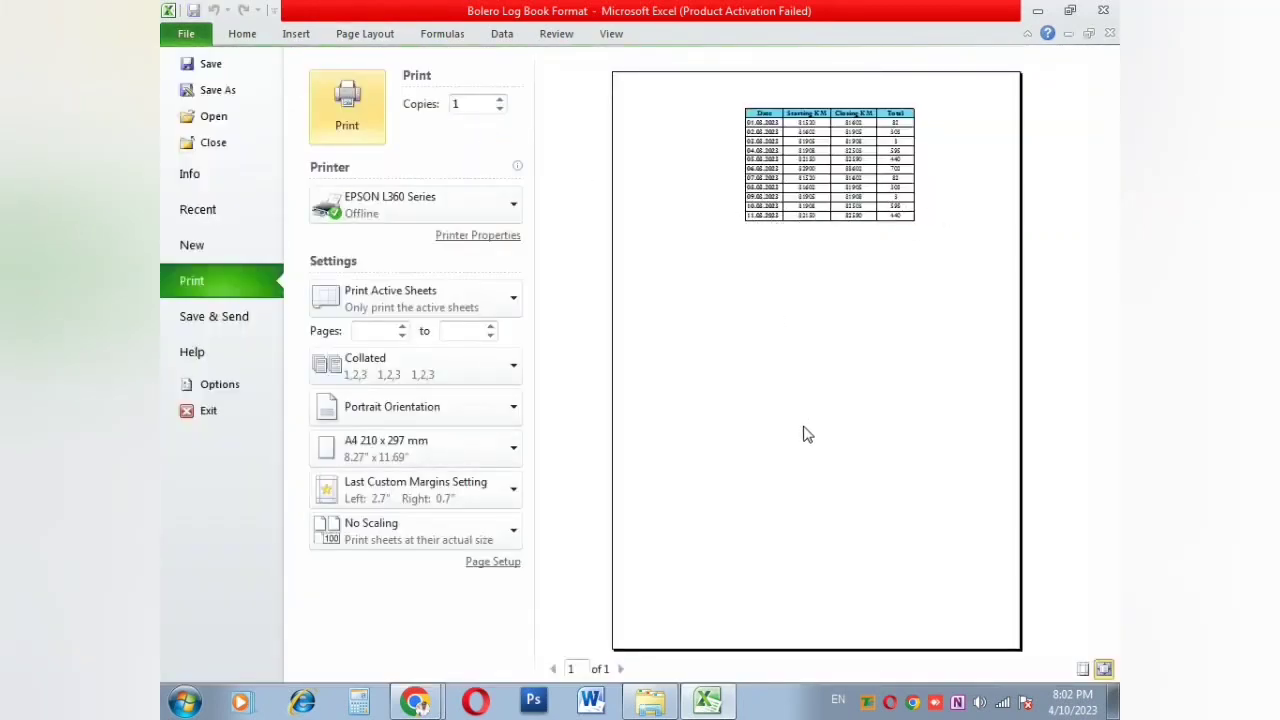
key(Escape)
click(645, 391)
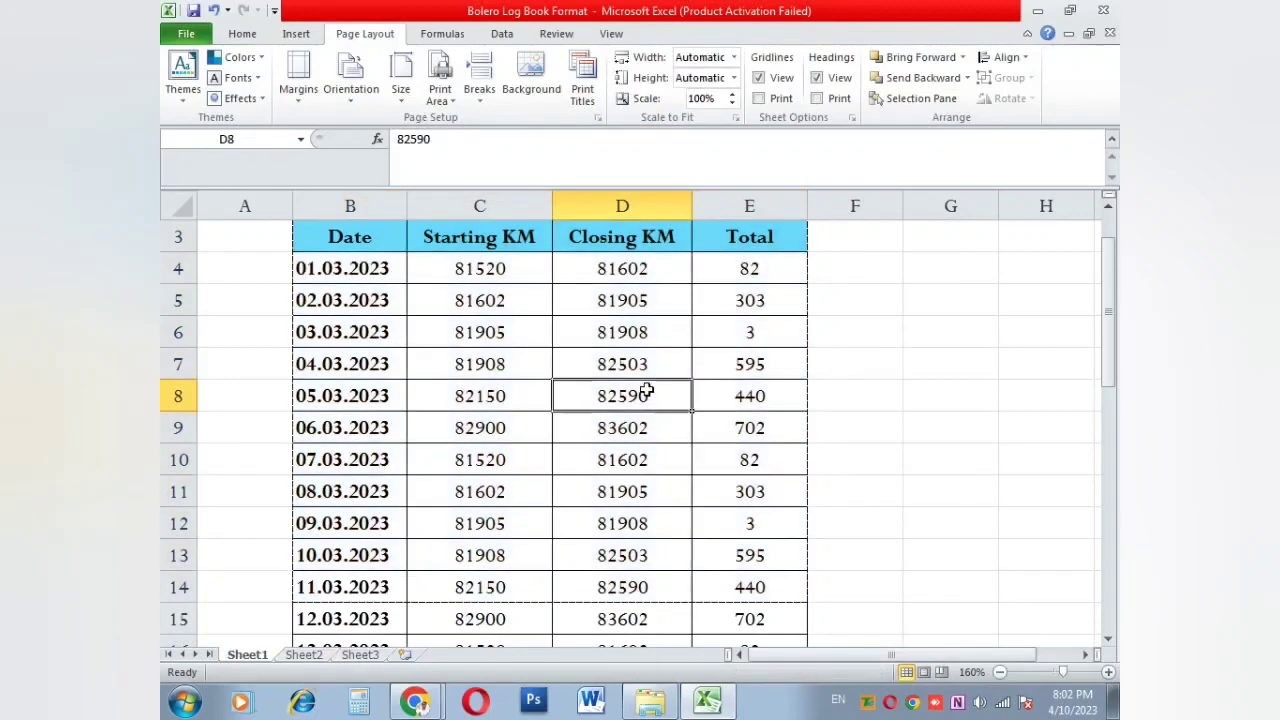
scroll(645, 388, up, 1)
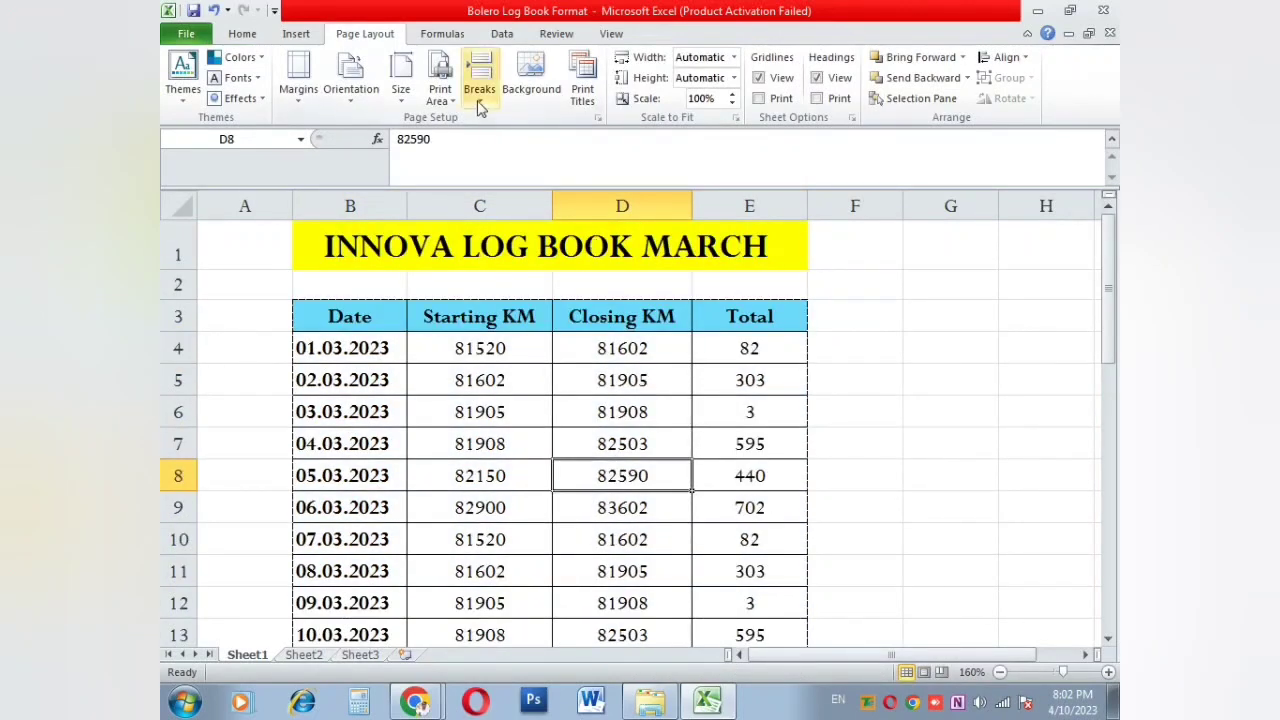
click(480, 370)
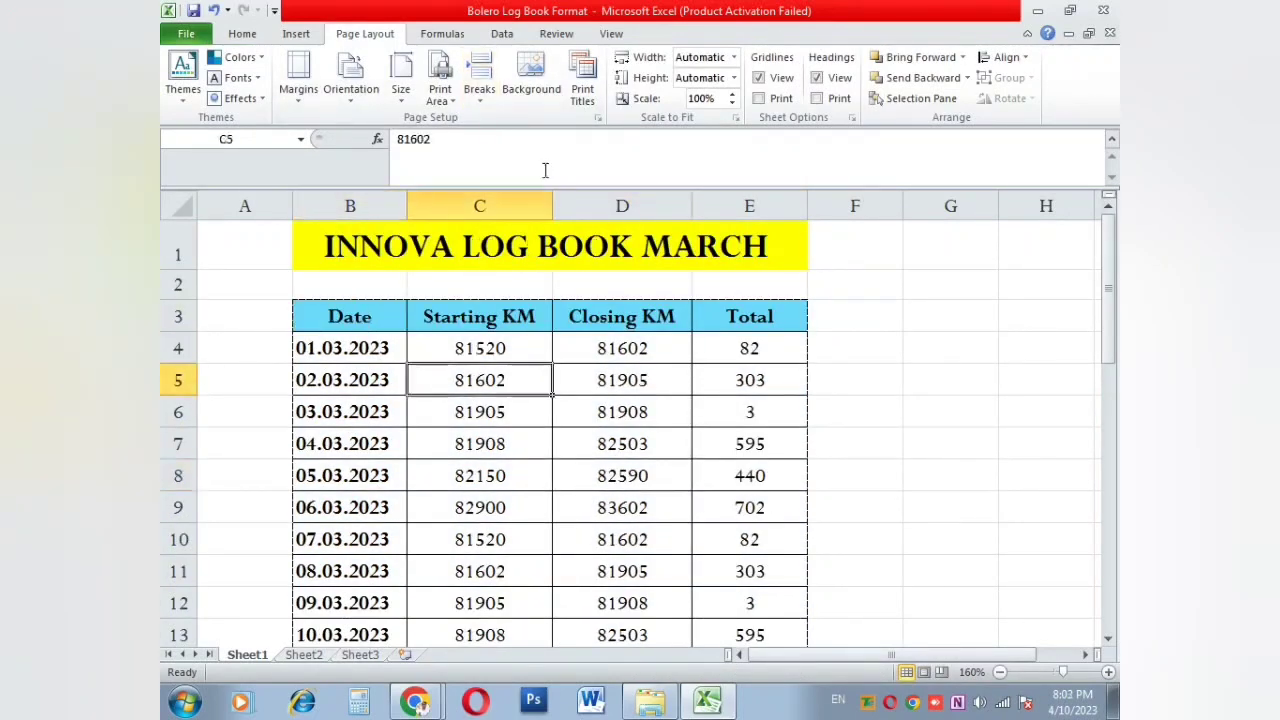
drag(360, 356, 751, 631)
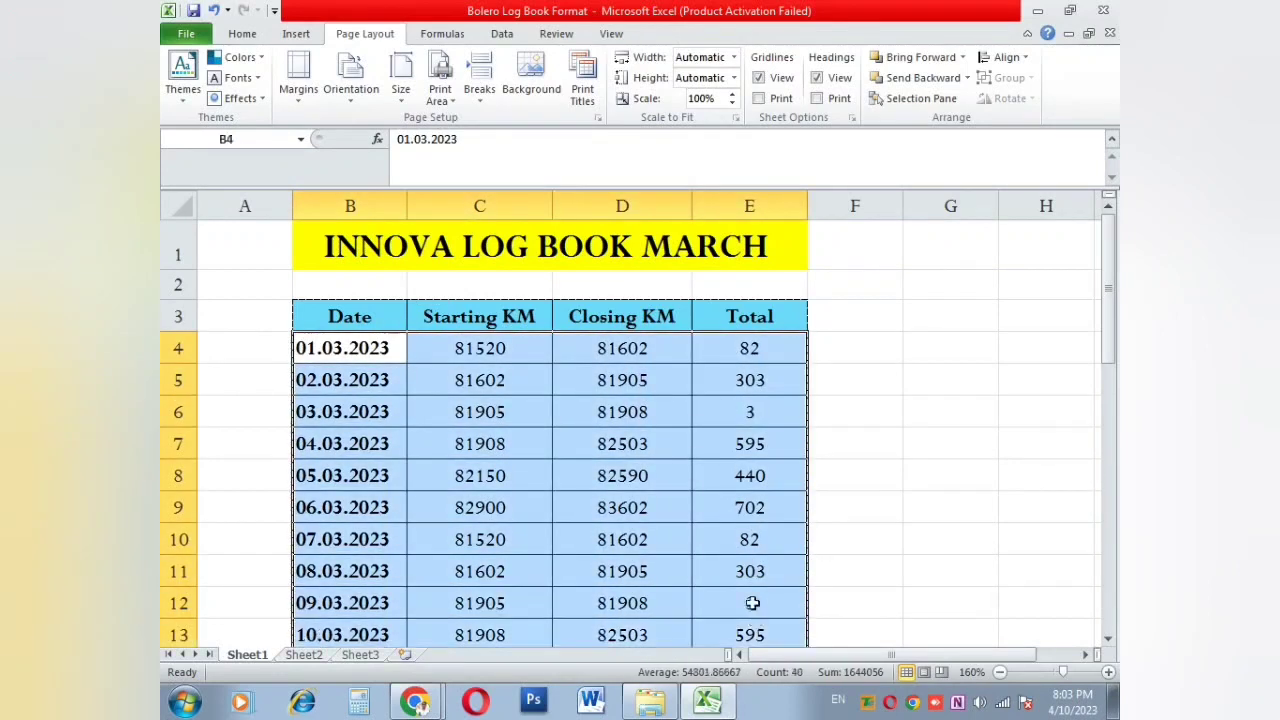
click(512, 72)
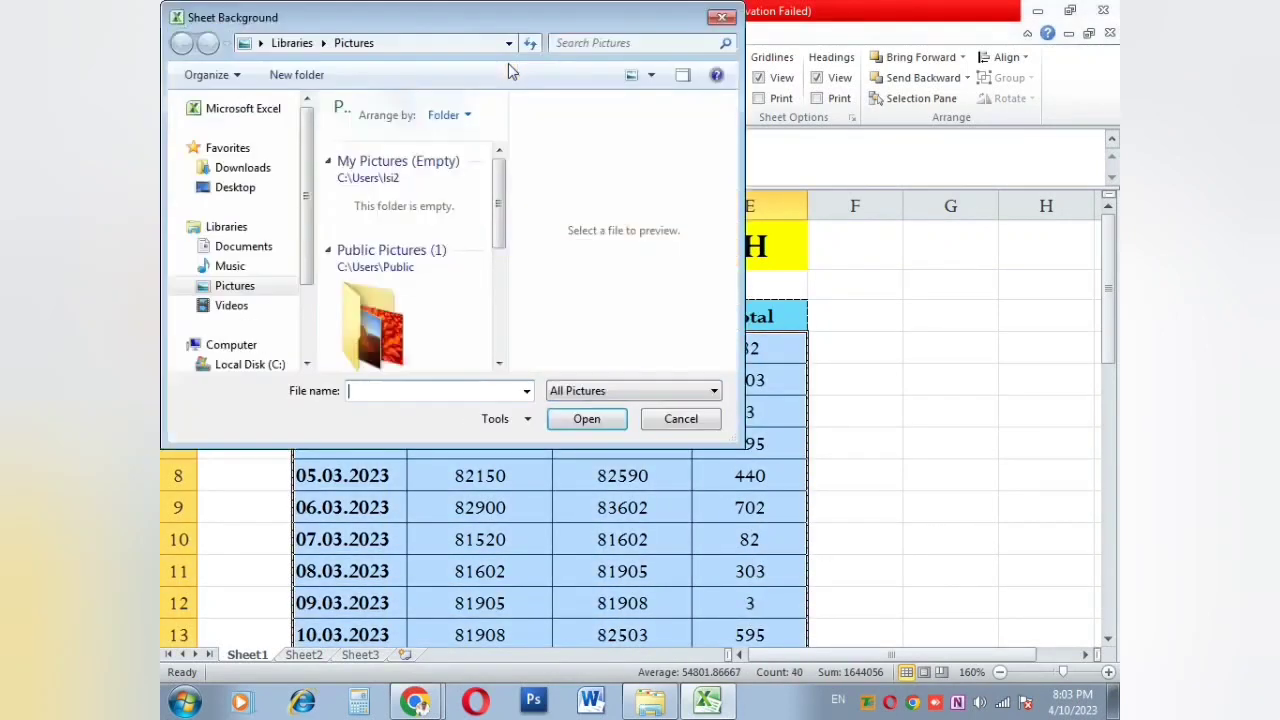
double_click(375, 325)
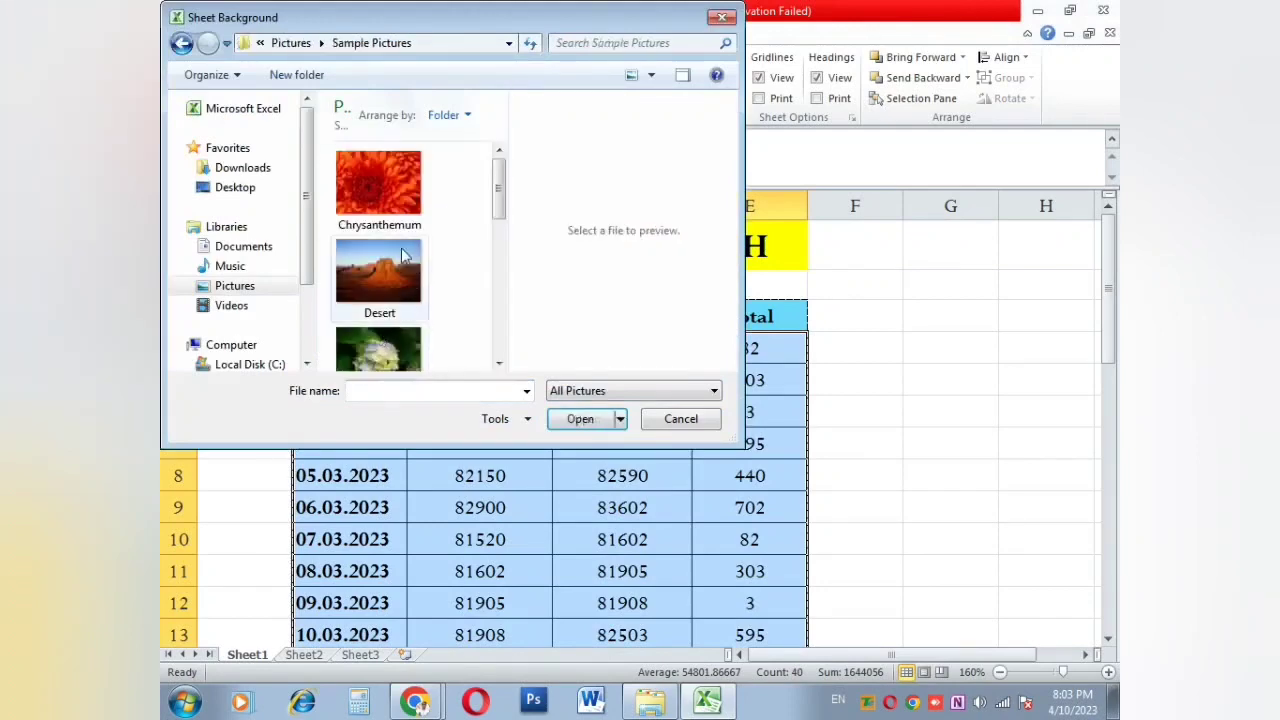
click(382, 278)
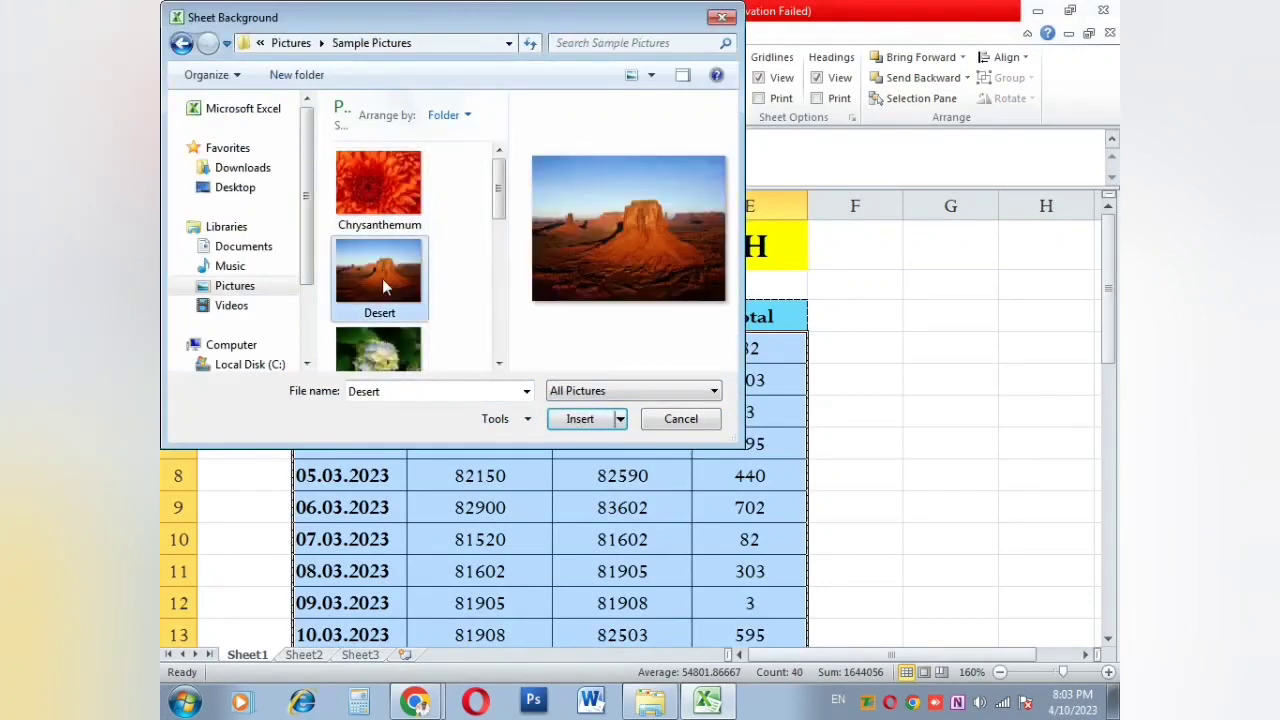
click(580, 419)
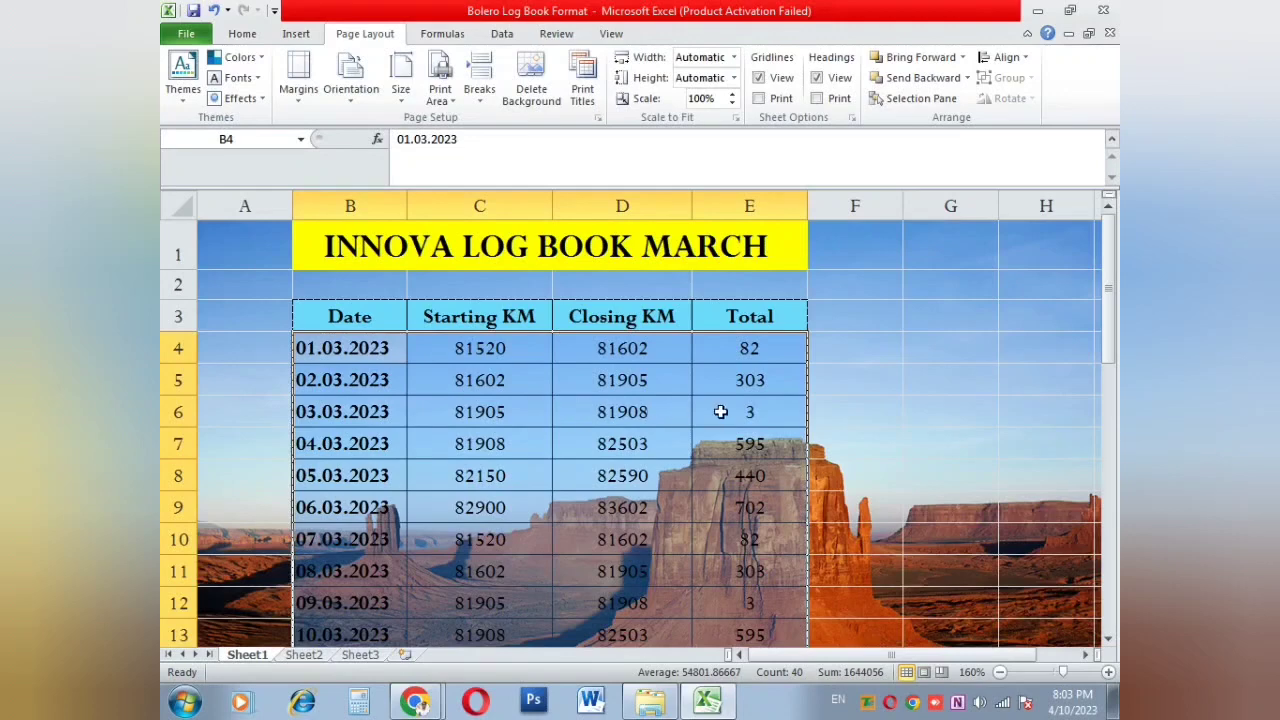
click(734, 411)
click(571, 386)
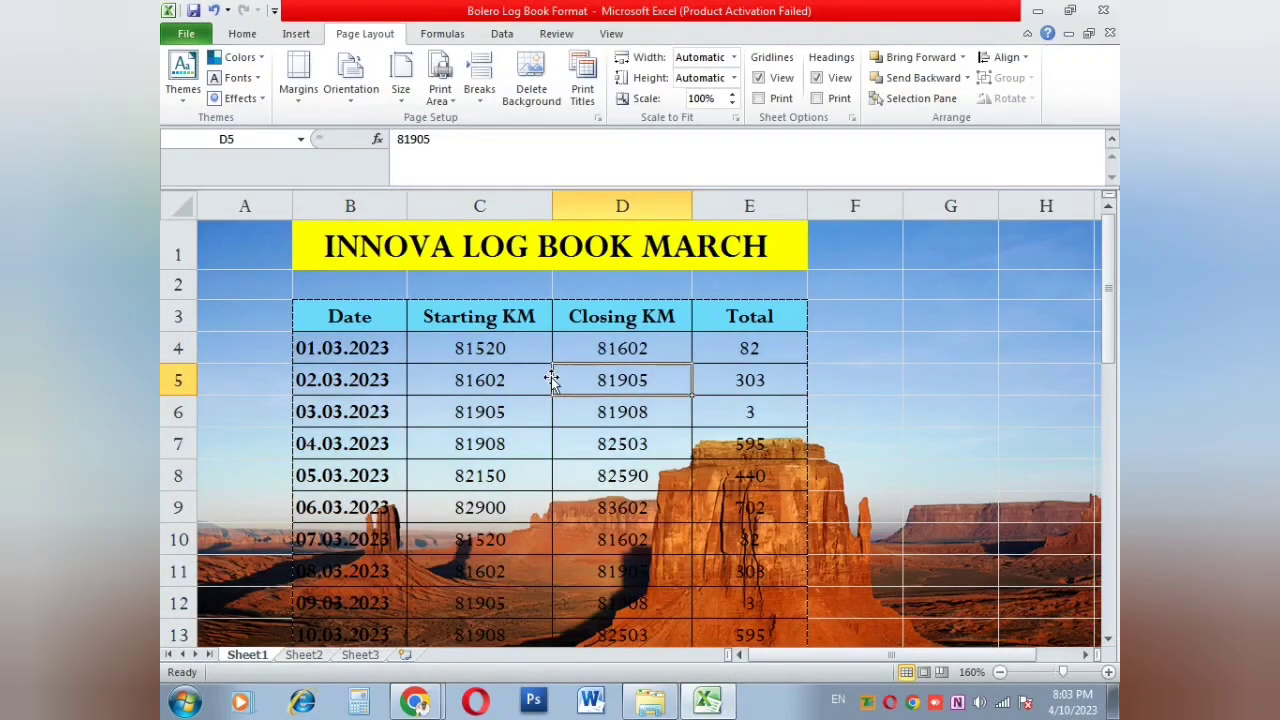
scroll(551, 380, down, 2)
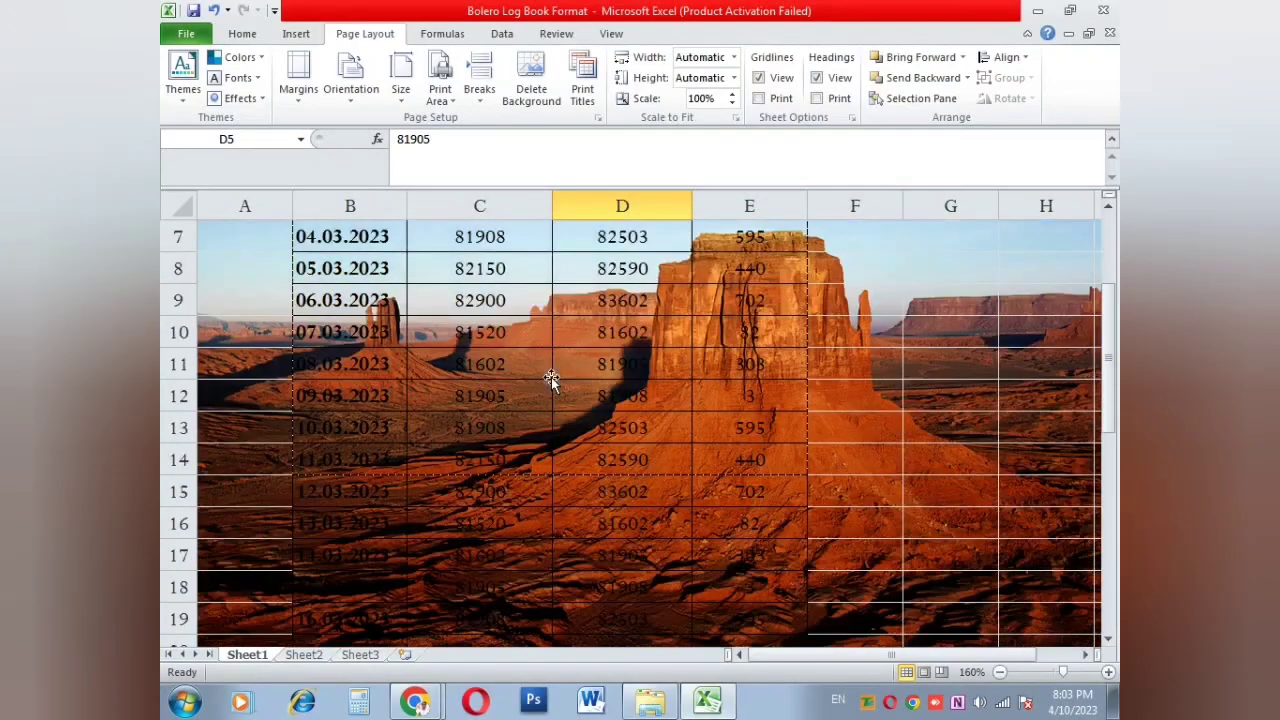
scroll(551, 377, down, 5)
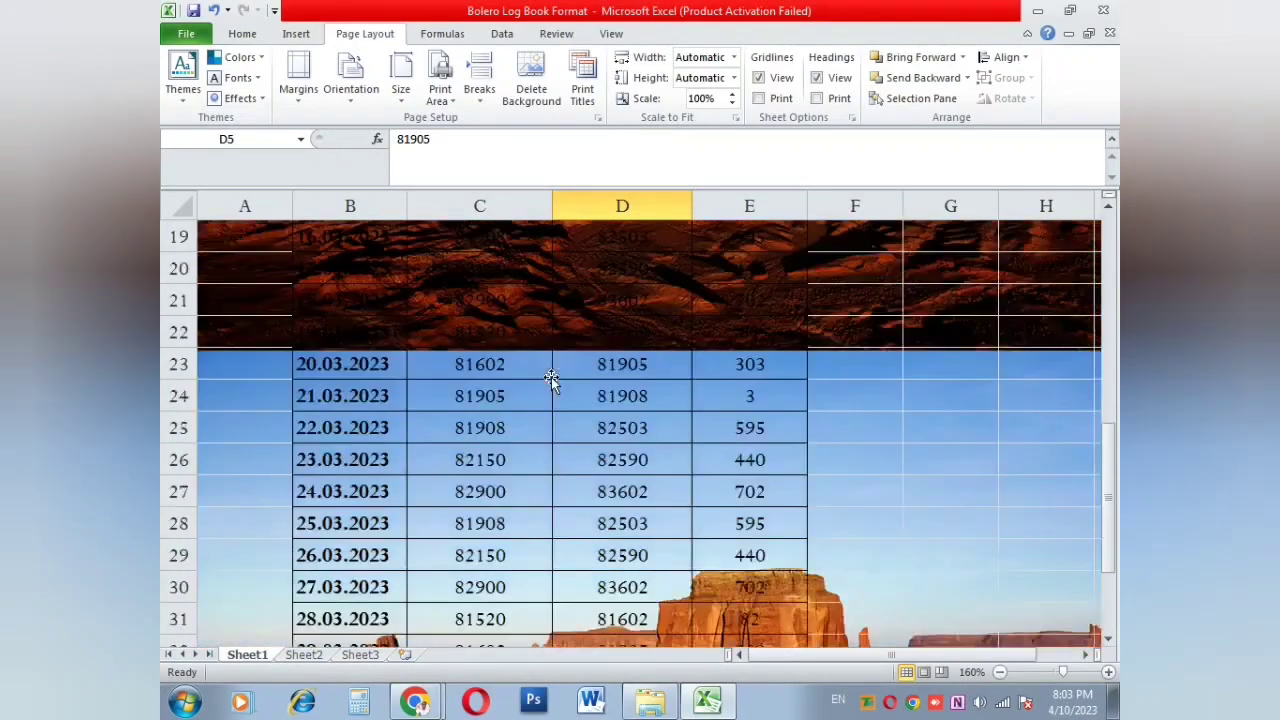
scroll(551, 378, down, 10)
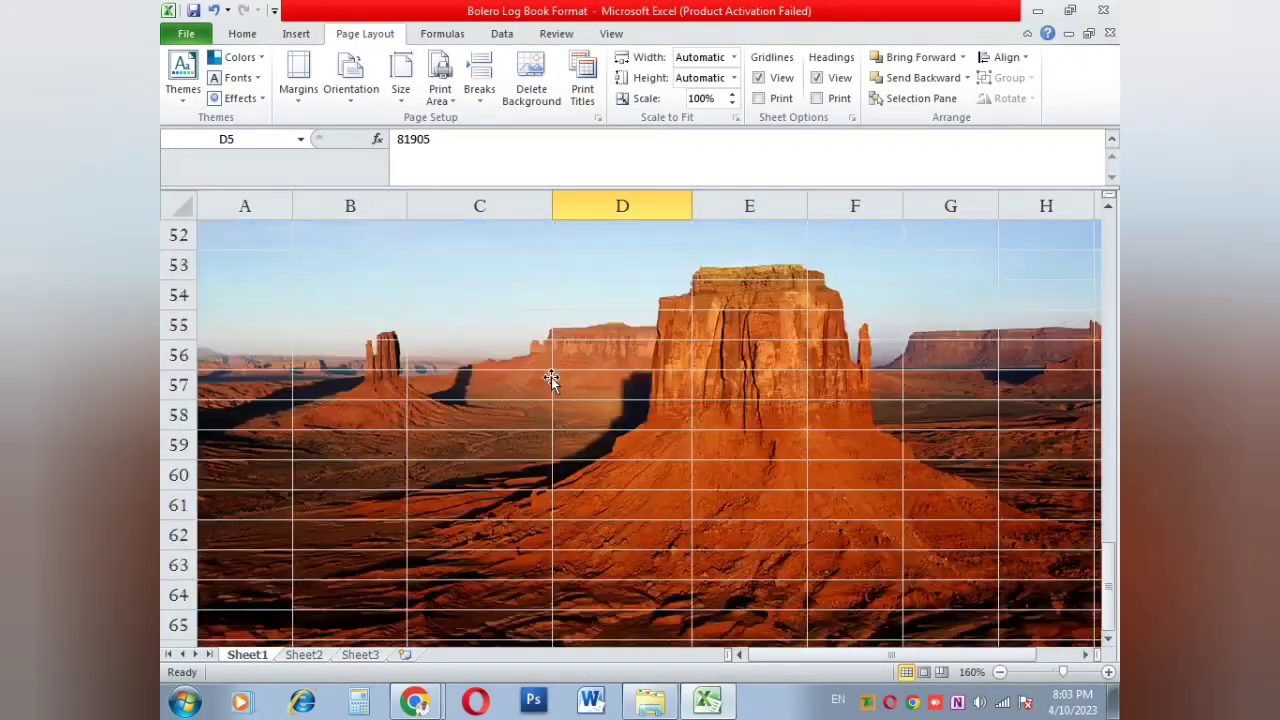
scroll(551, 378, down, 10)
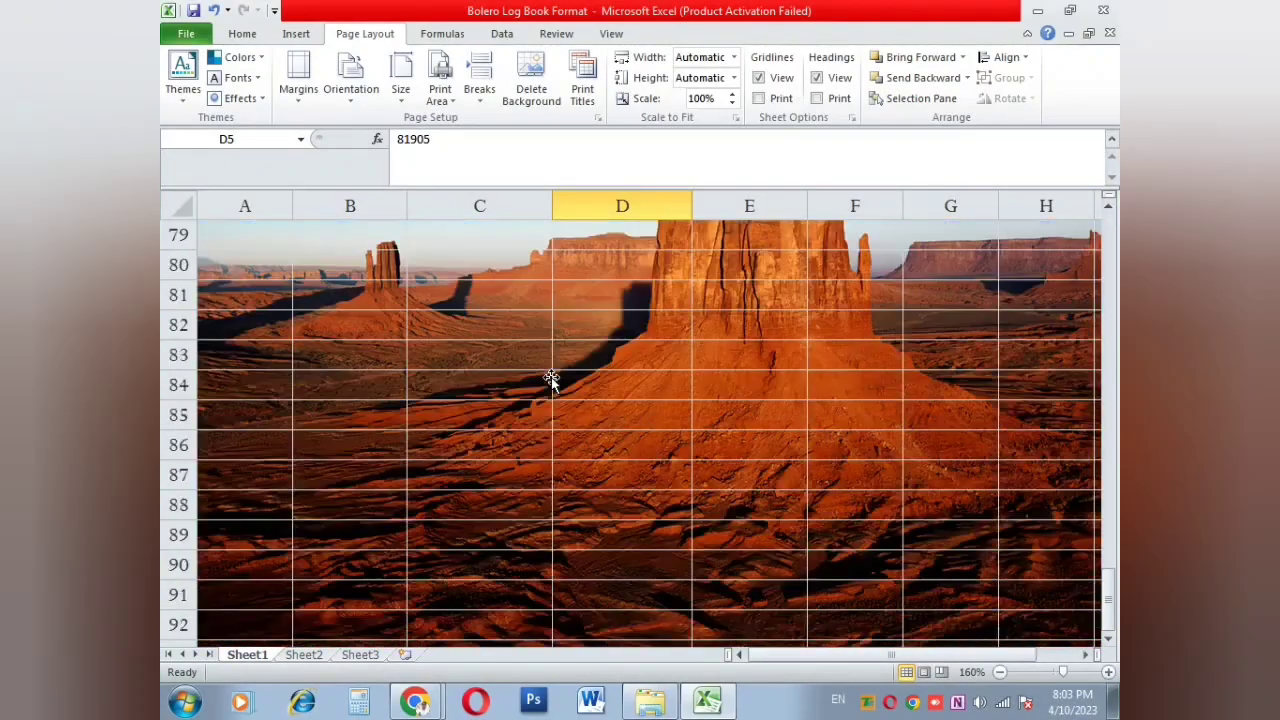
scroll(551, 380, down, 8)
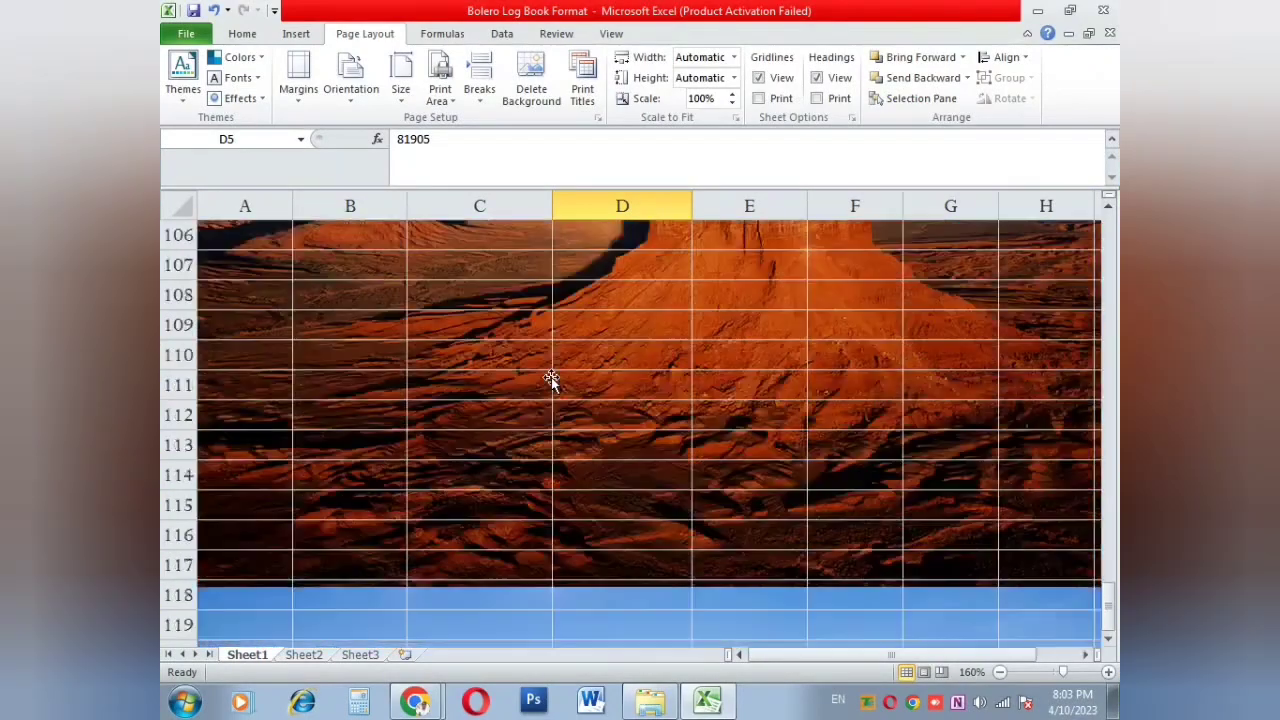
scroll(551, 380, up, 4)
click(306, 655)
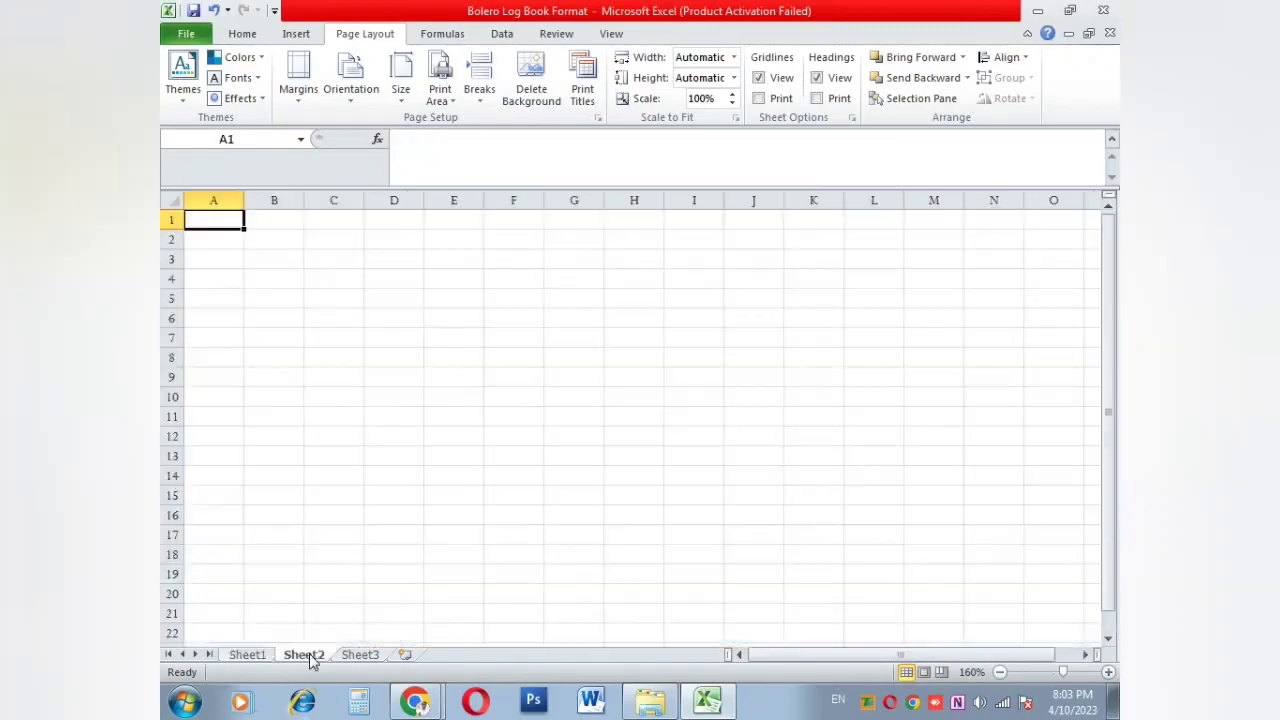
click(266, 656)
scroll(389, 531, up, 20)
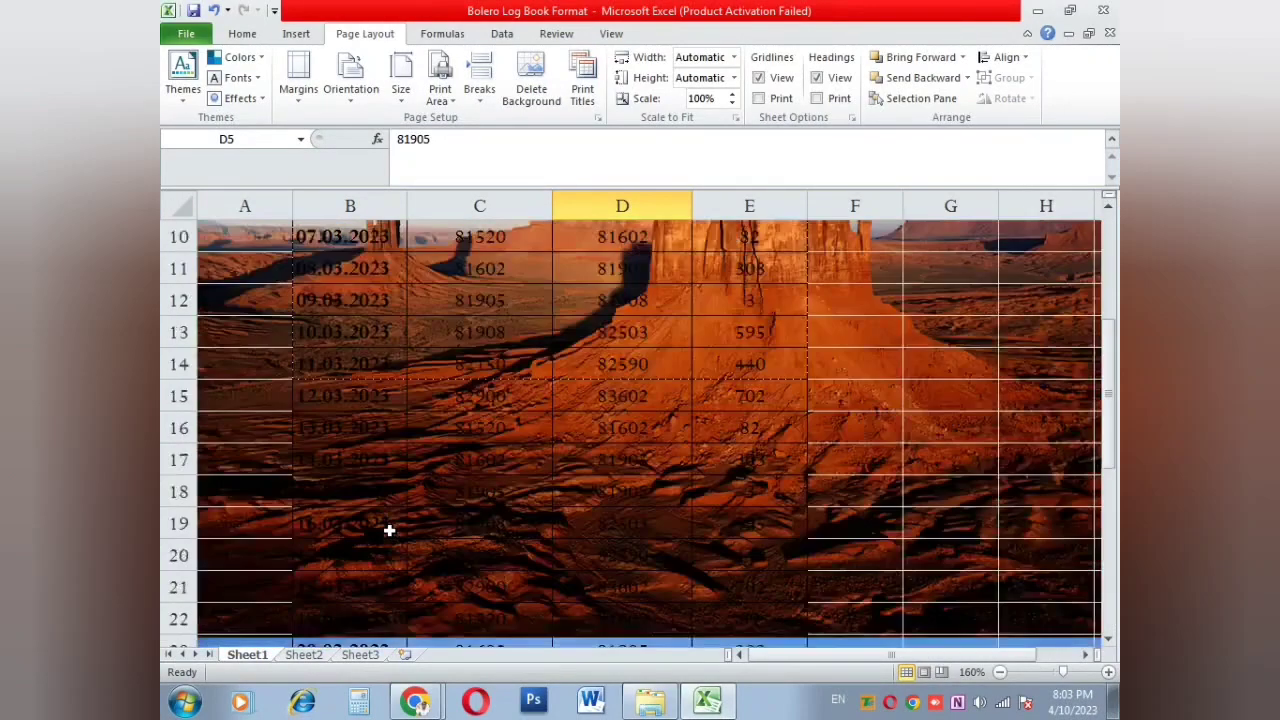
scroll(389, 531, up, 3)
click(622, 411)
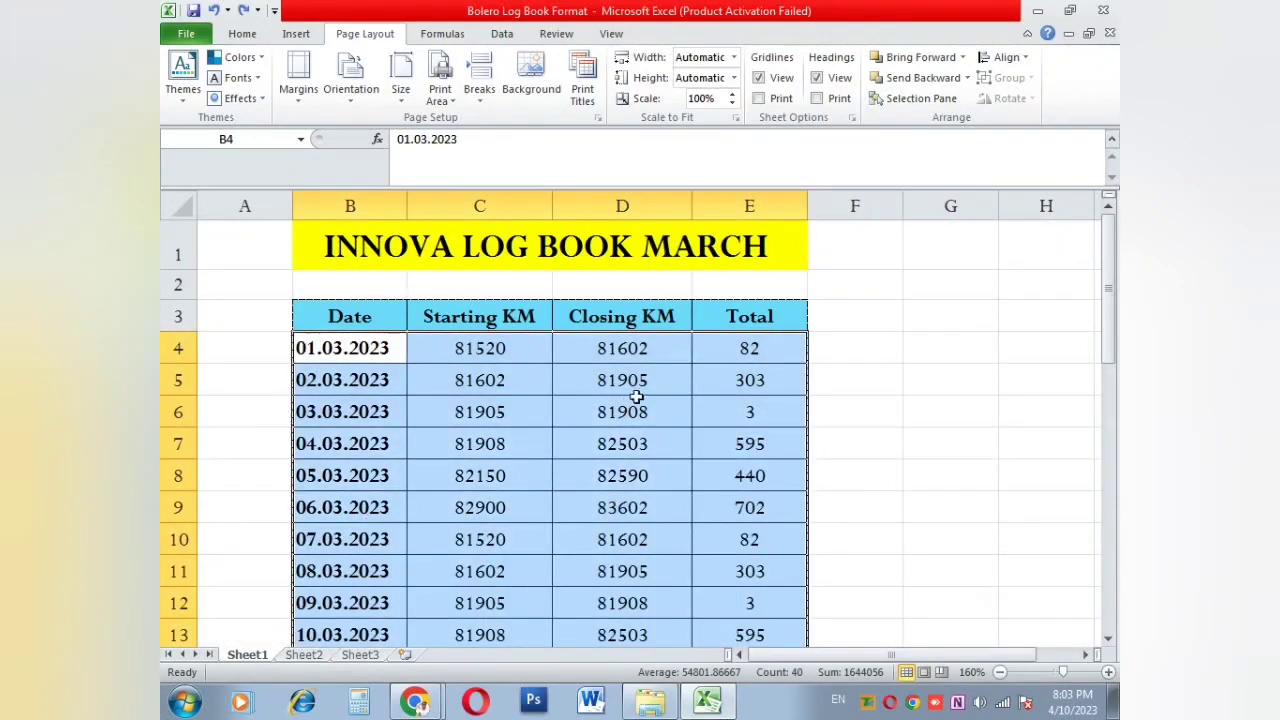
click(659, 380)
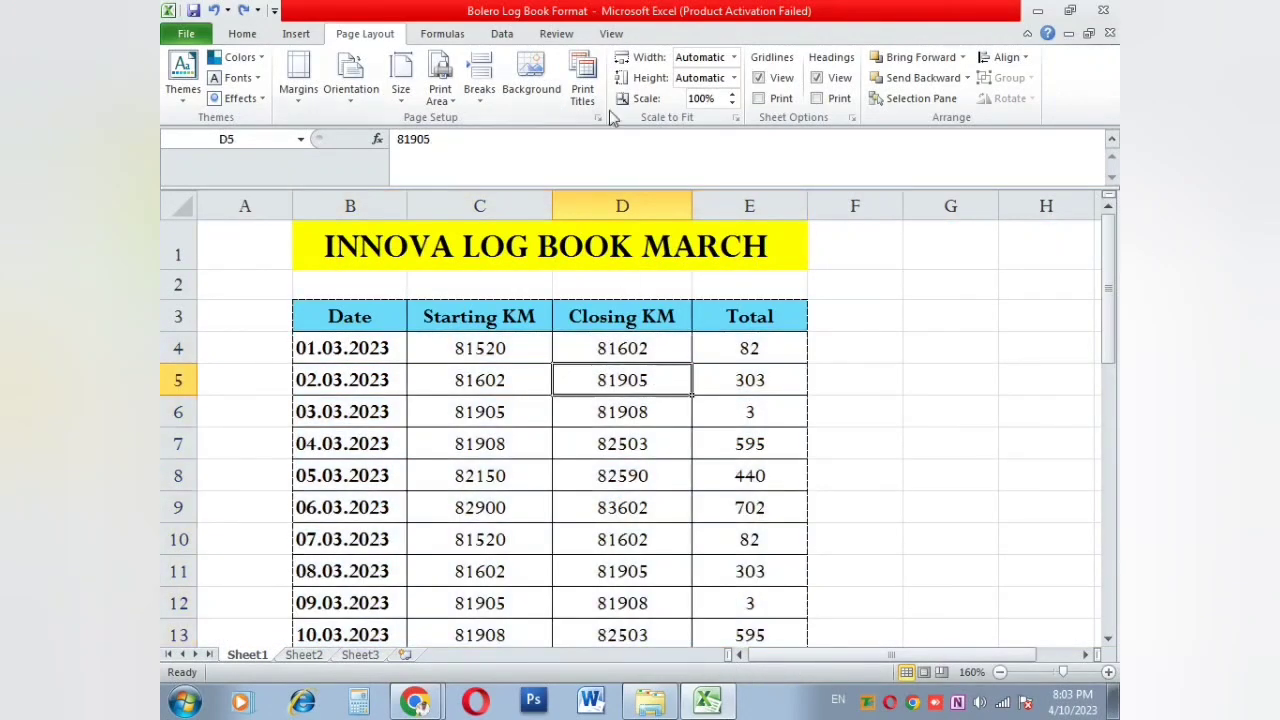
click(580, 93)
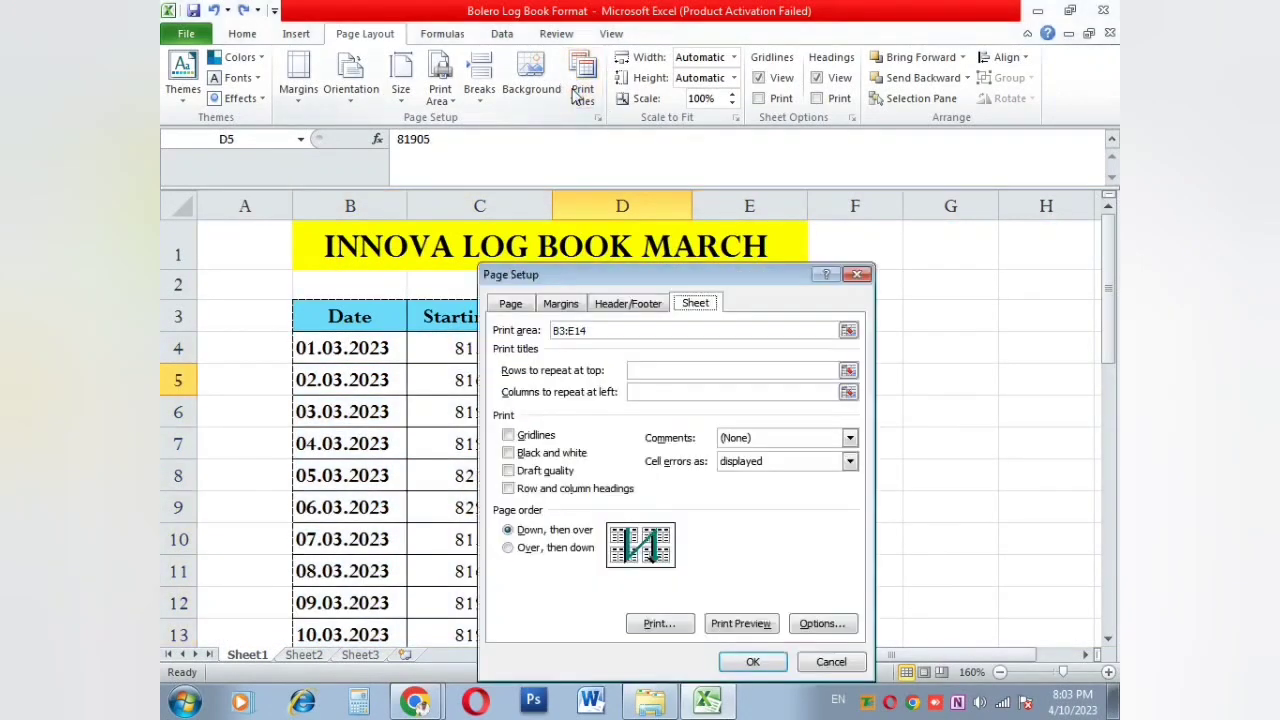
click(857, 274)
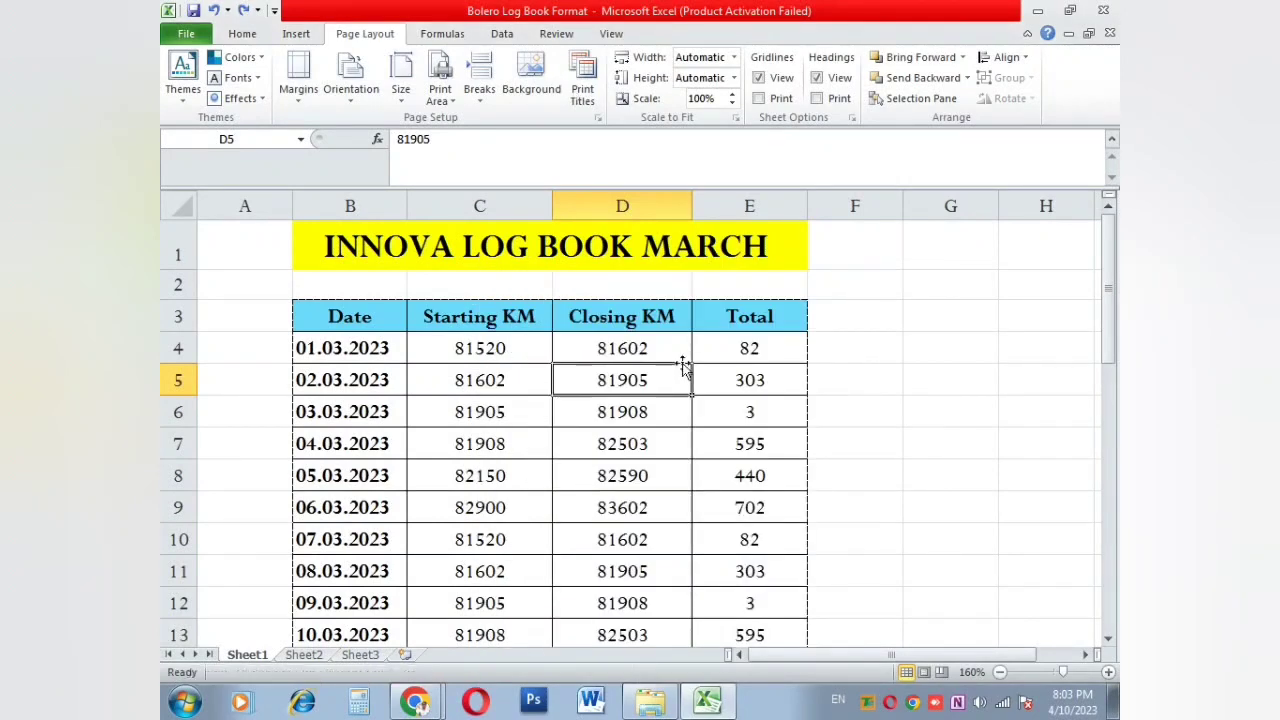
key(ctrl+p)
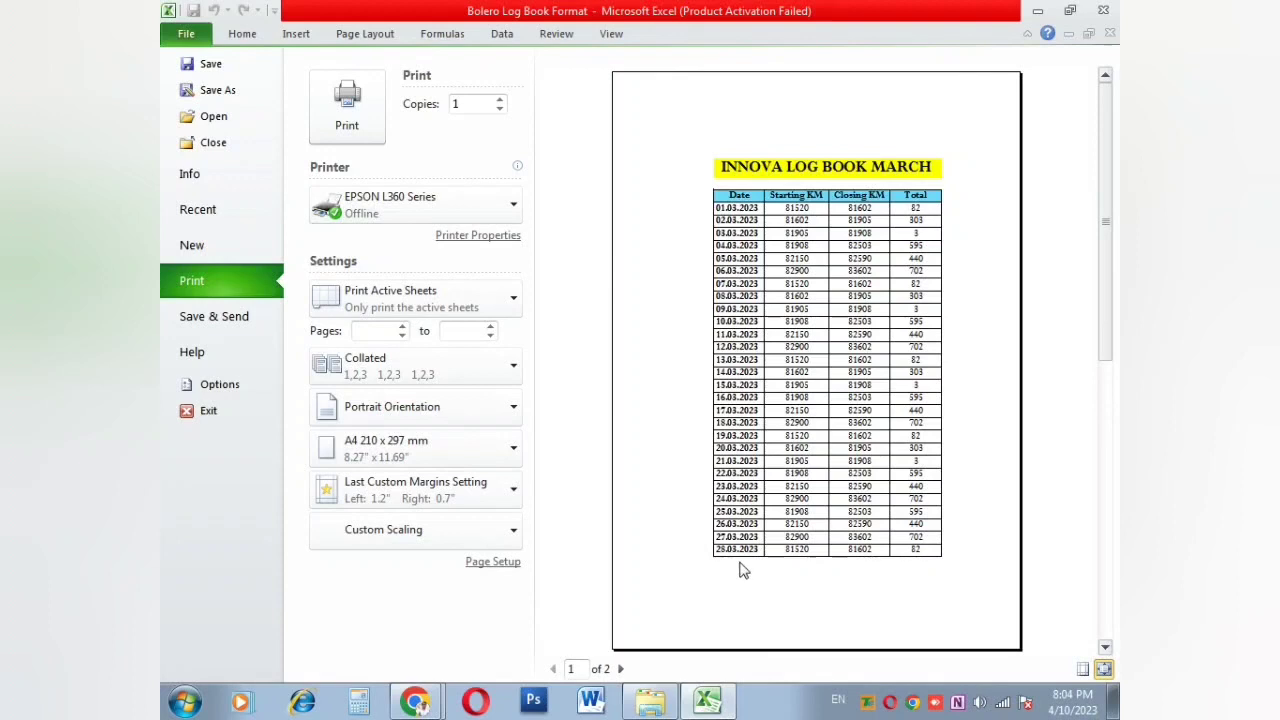
scroll(743, 570, down, 2)
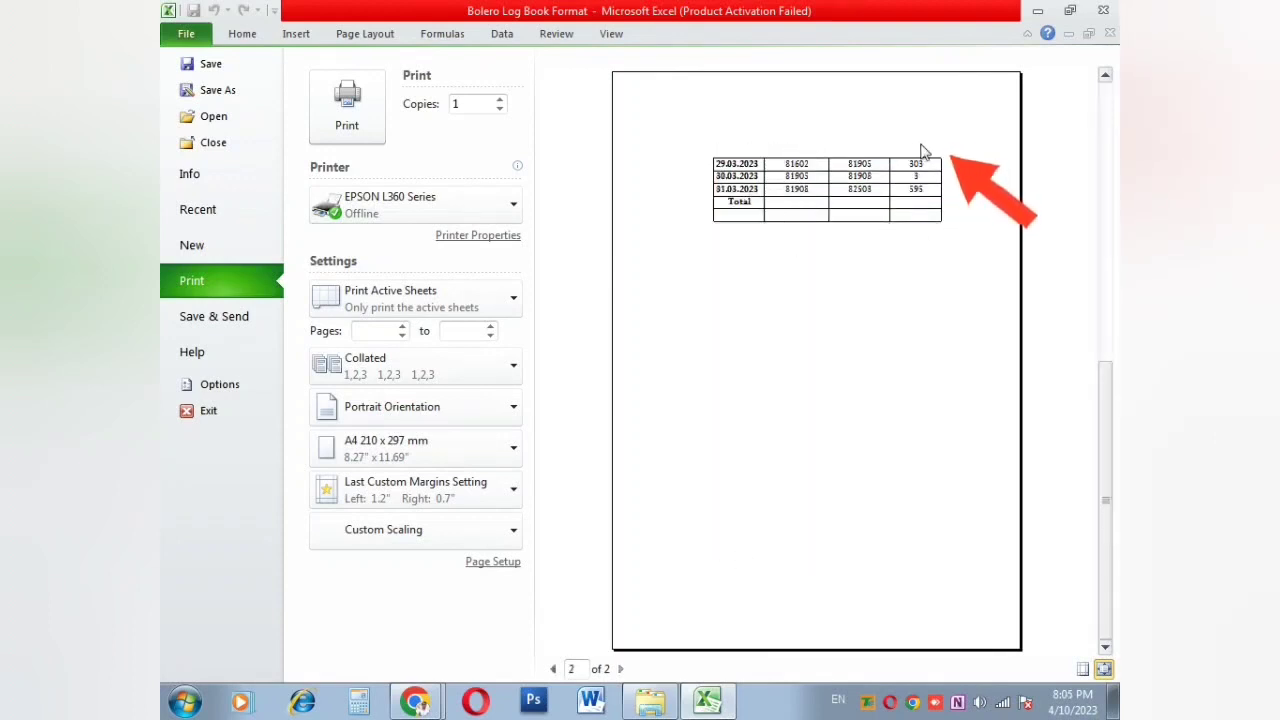
scroll(920, 150, up, 1)
scroll(910, 156, down, 1)
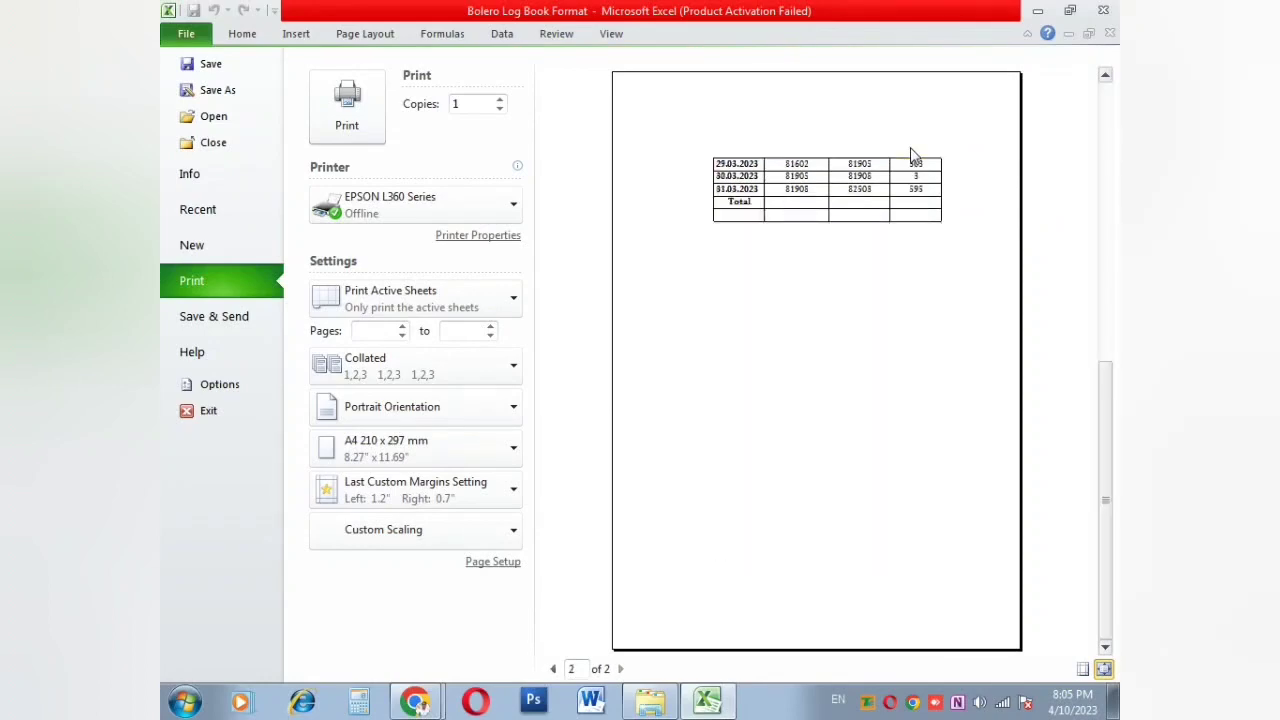
key(Escape)
click(580, 380)
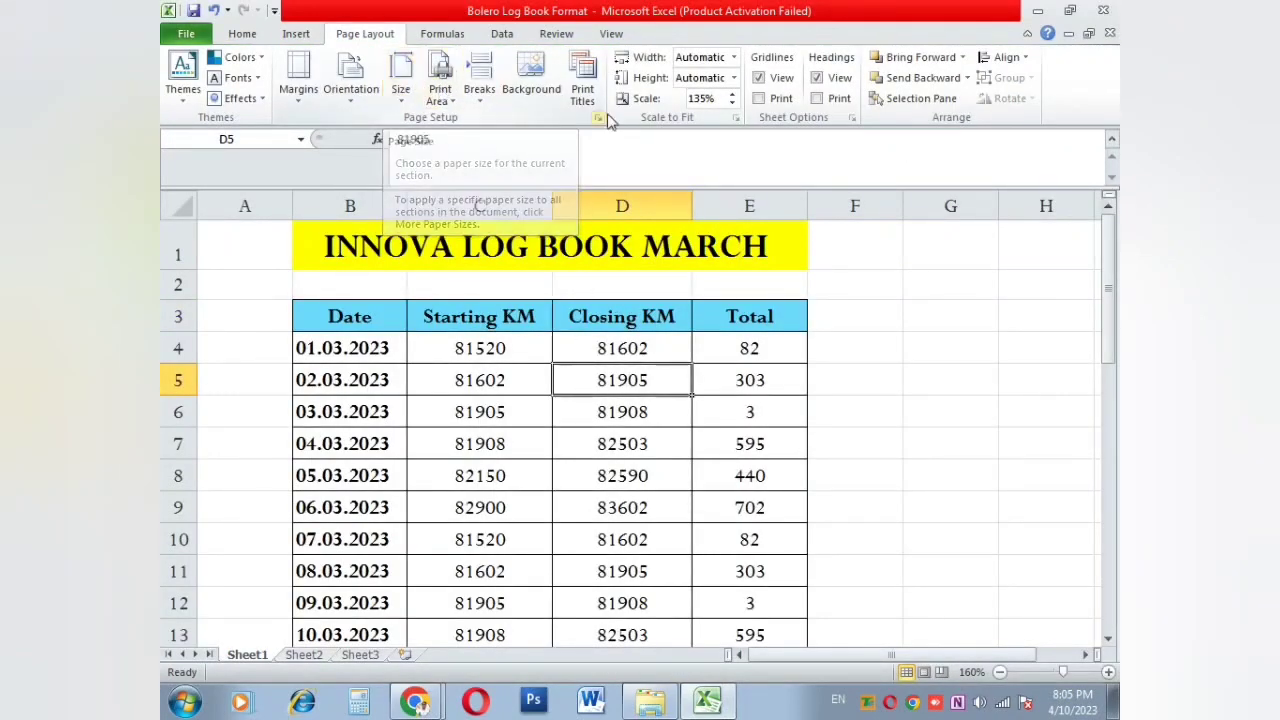
Step: Set row 3 as the heading row repeated at the top of every printed page
click(582, 92)
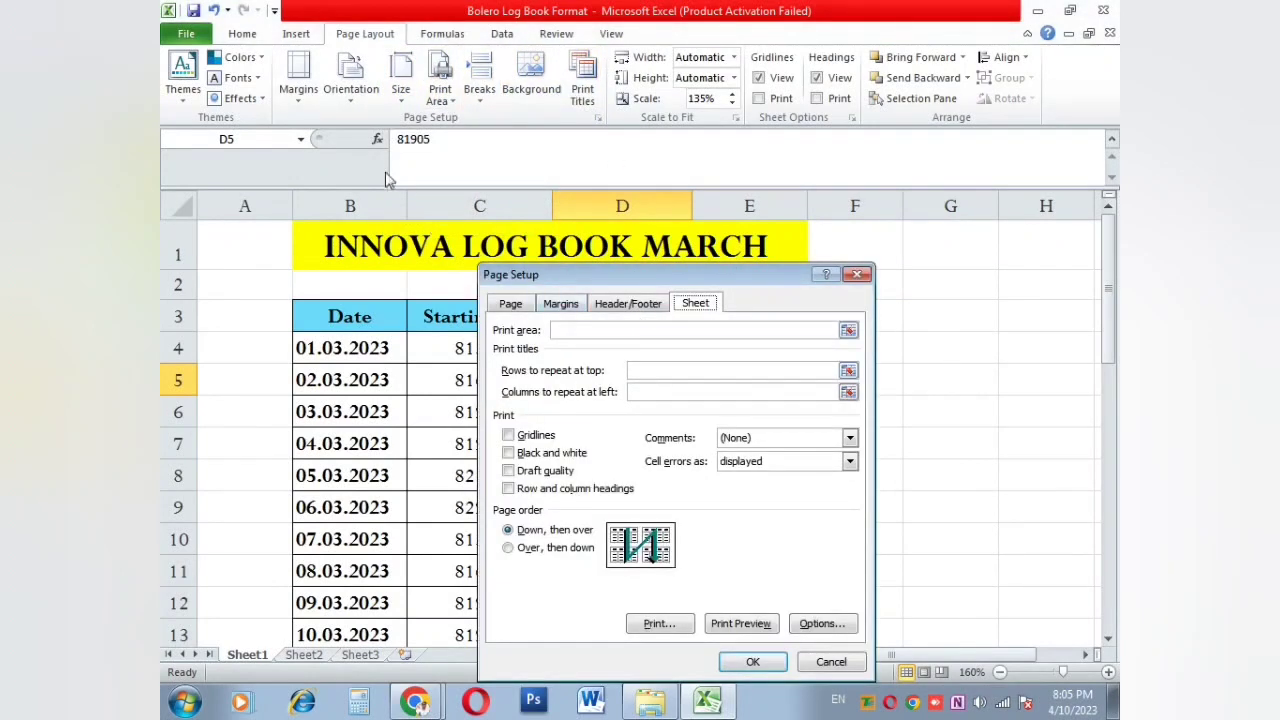
click(847, 372)
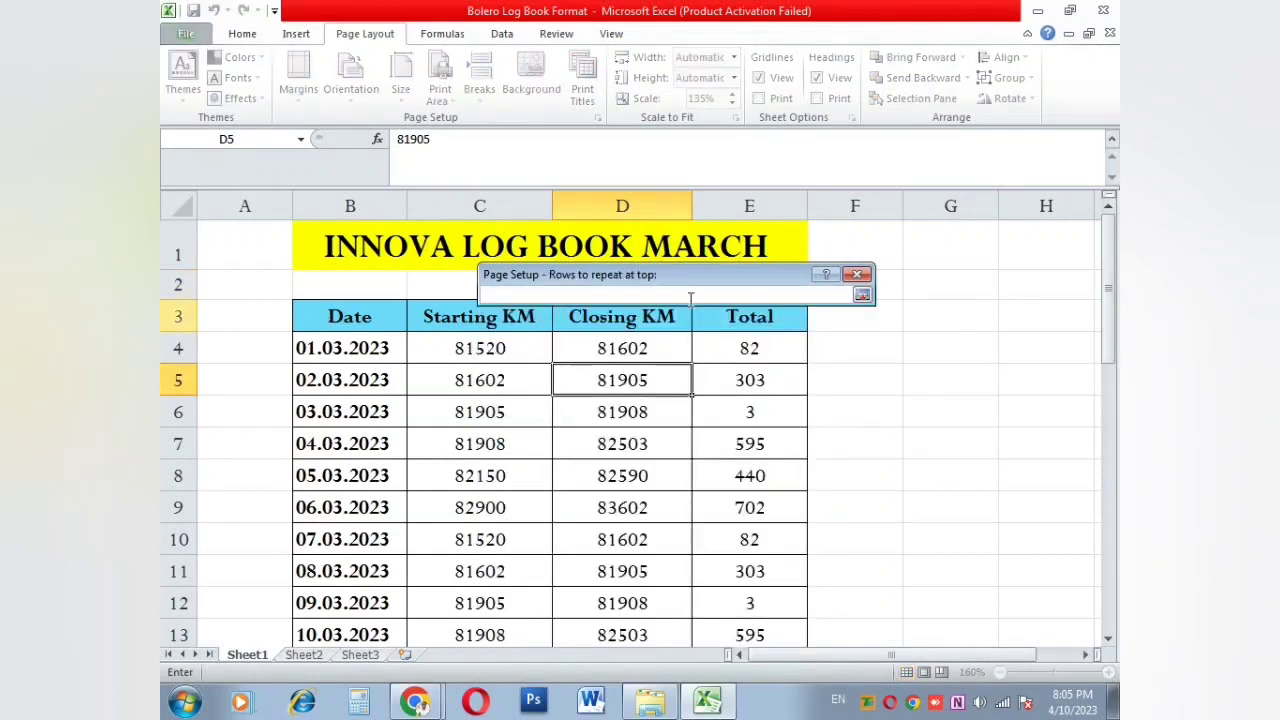
drag(658, 273, 652, 237)
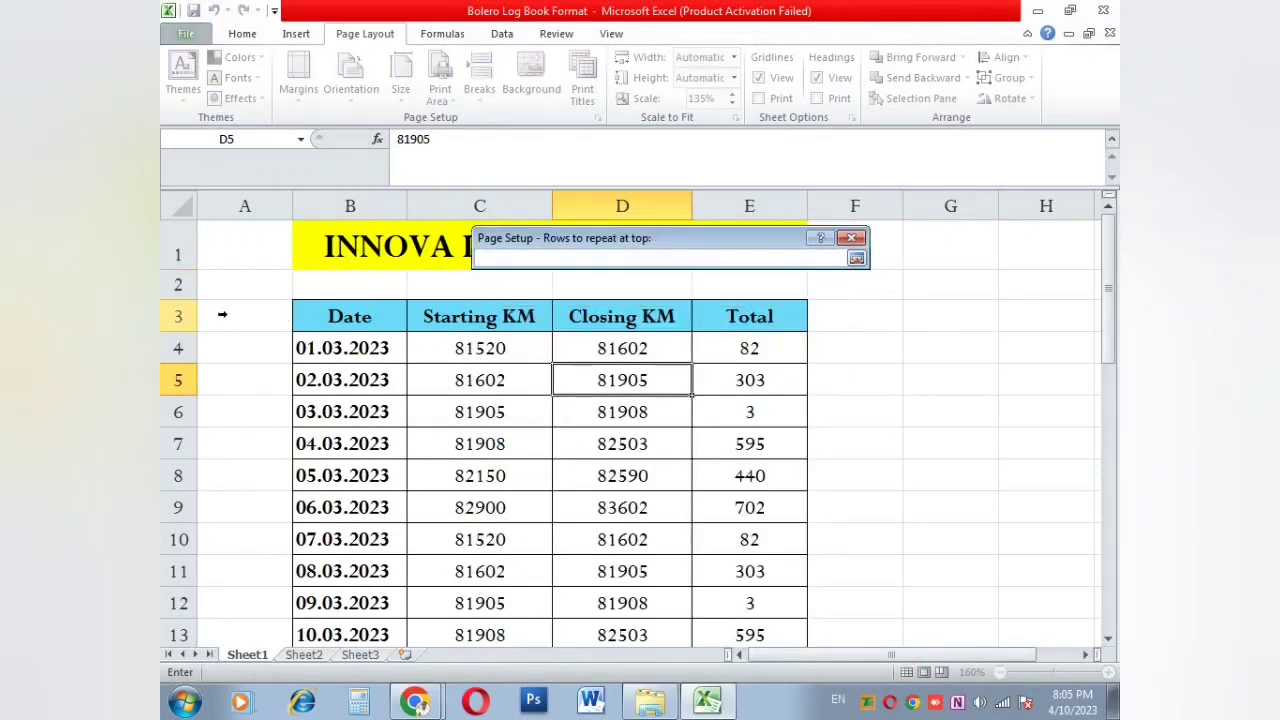
click(201, 315)
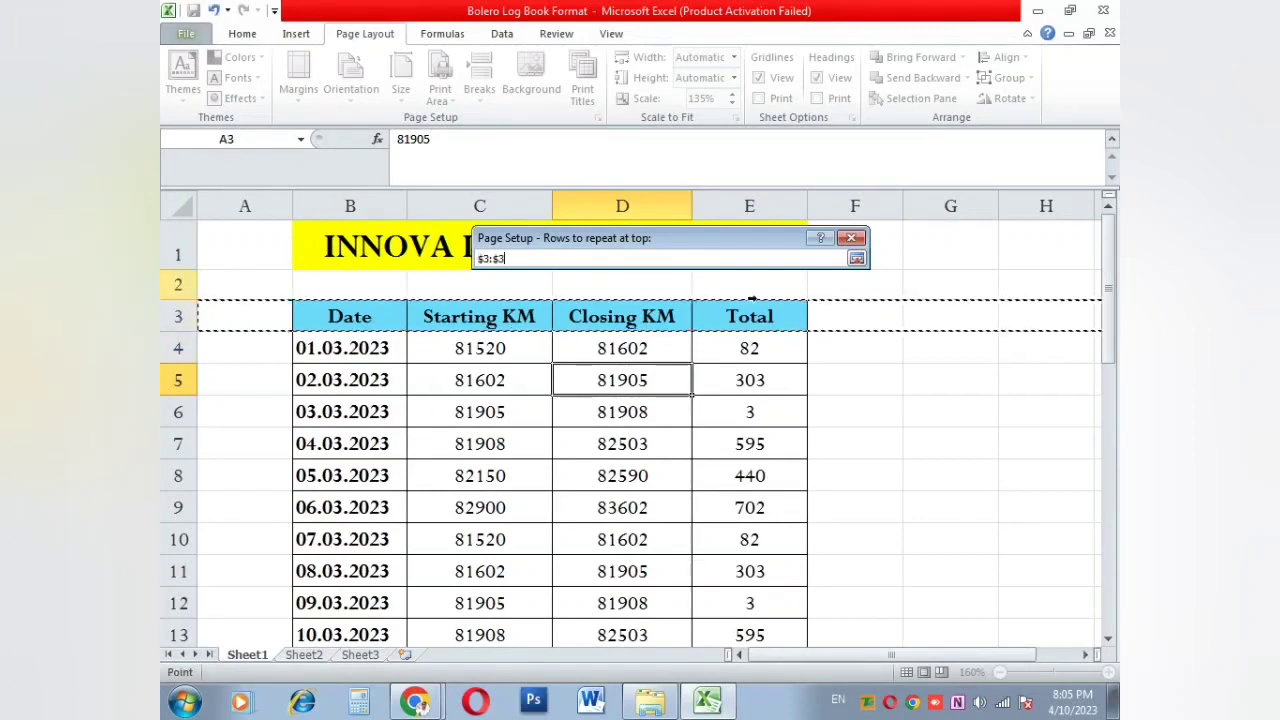
click(857, 259)
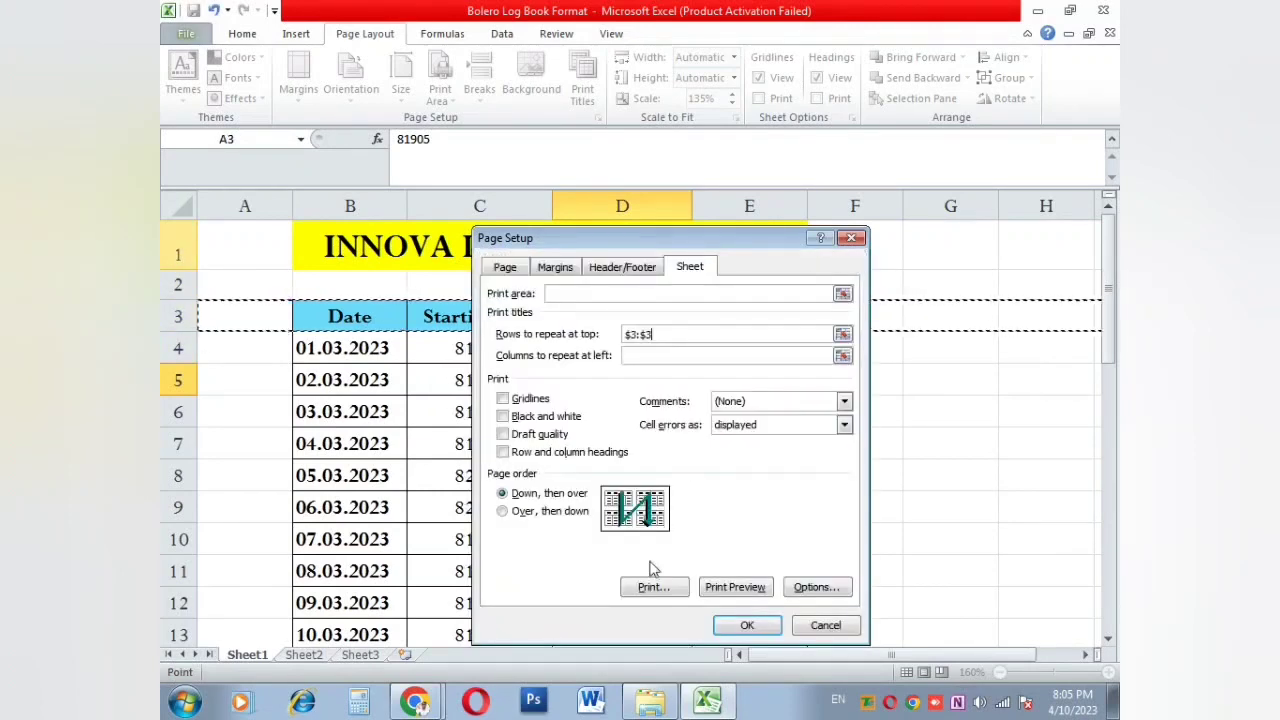
click(740, 626)
click(712, 470)
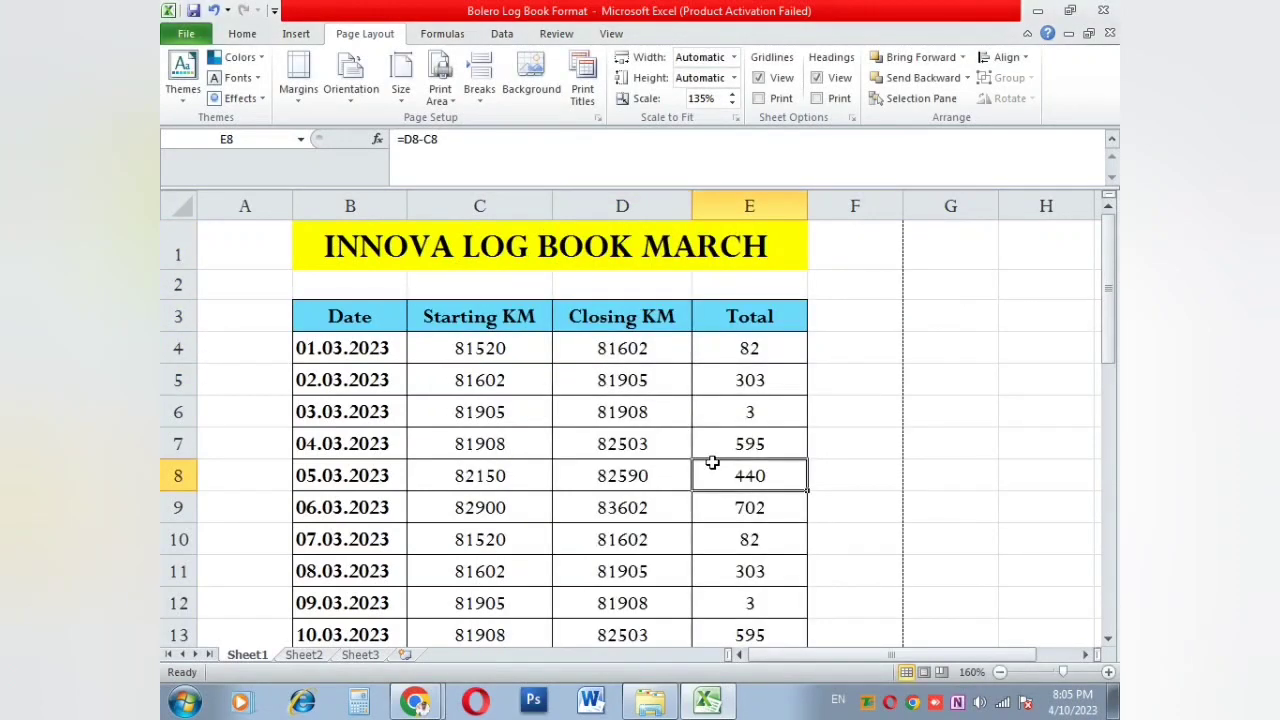
Step: Check the repeating heading row in print preview, then return to the sheet
key(ctrl+p)
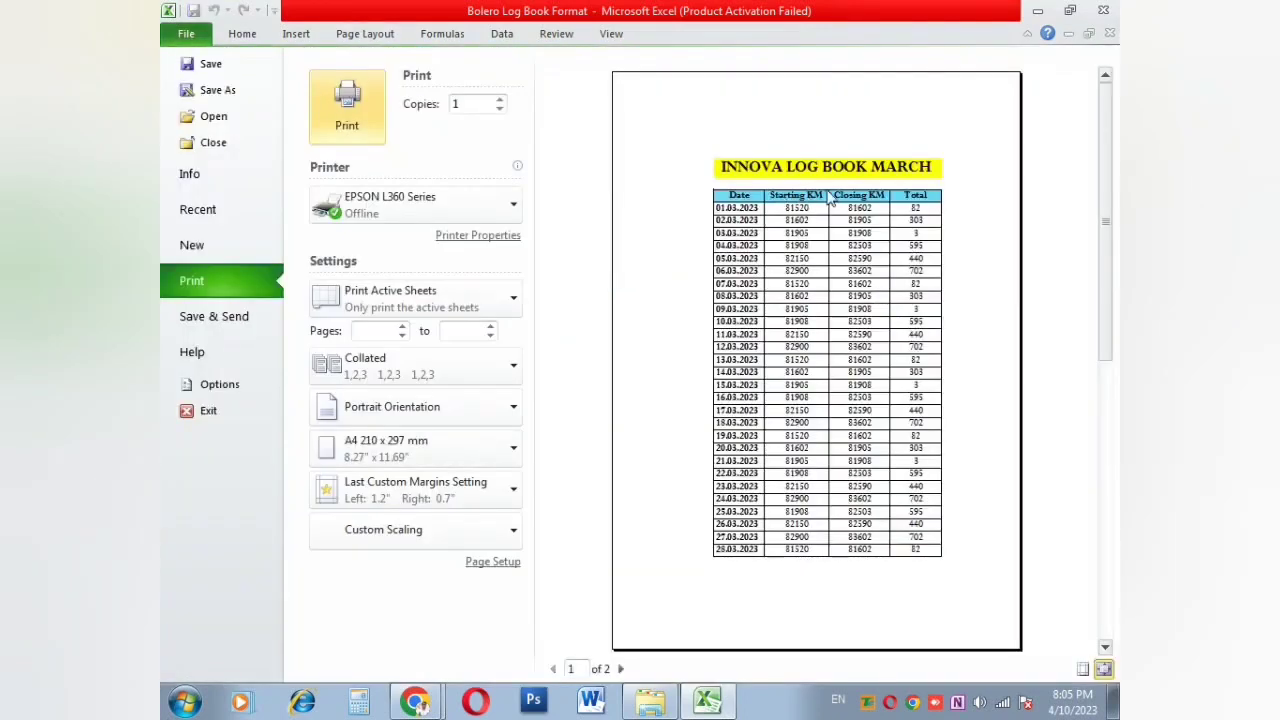
scroll(903, 225, down, 1)
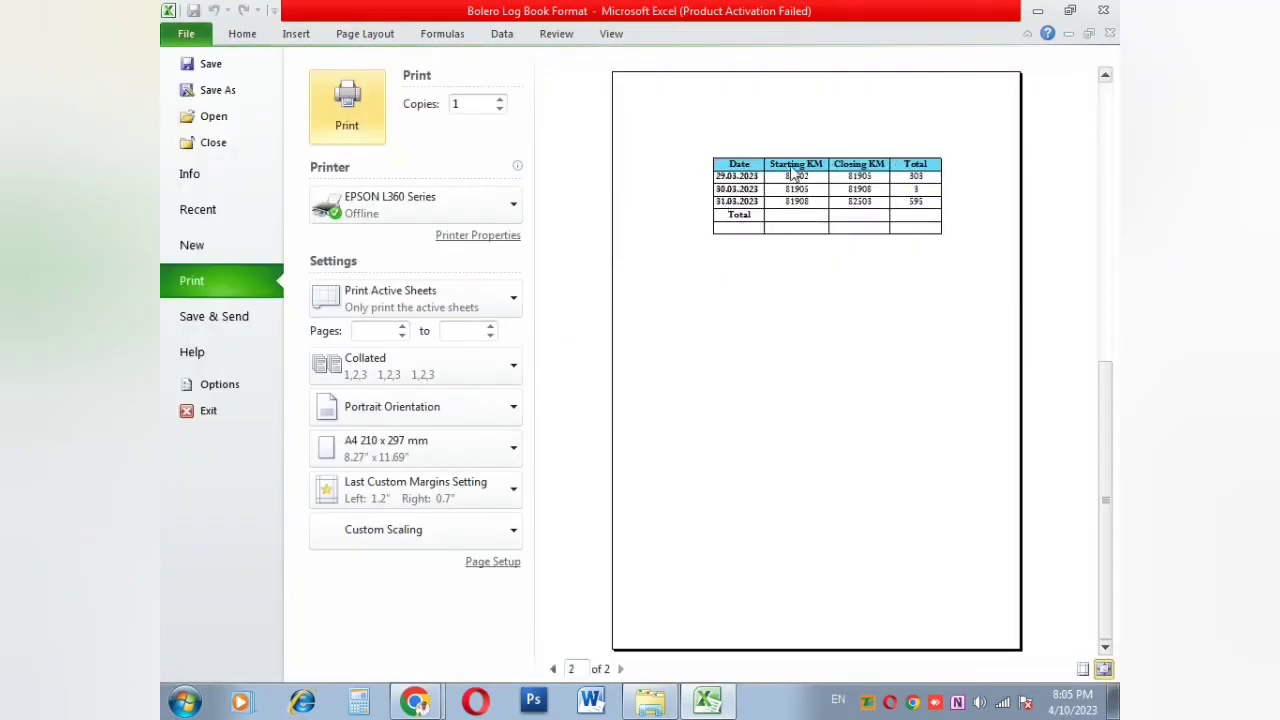
click(365, 33)
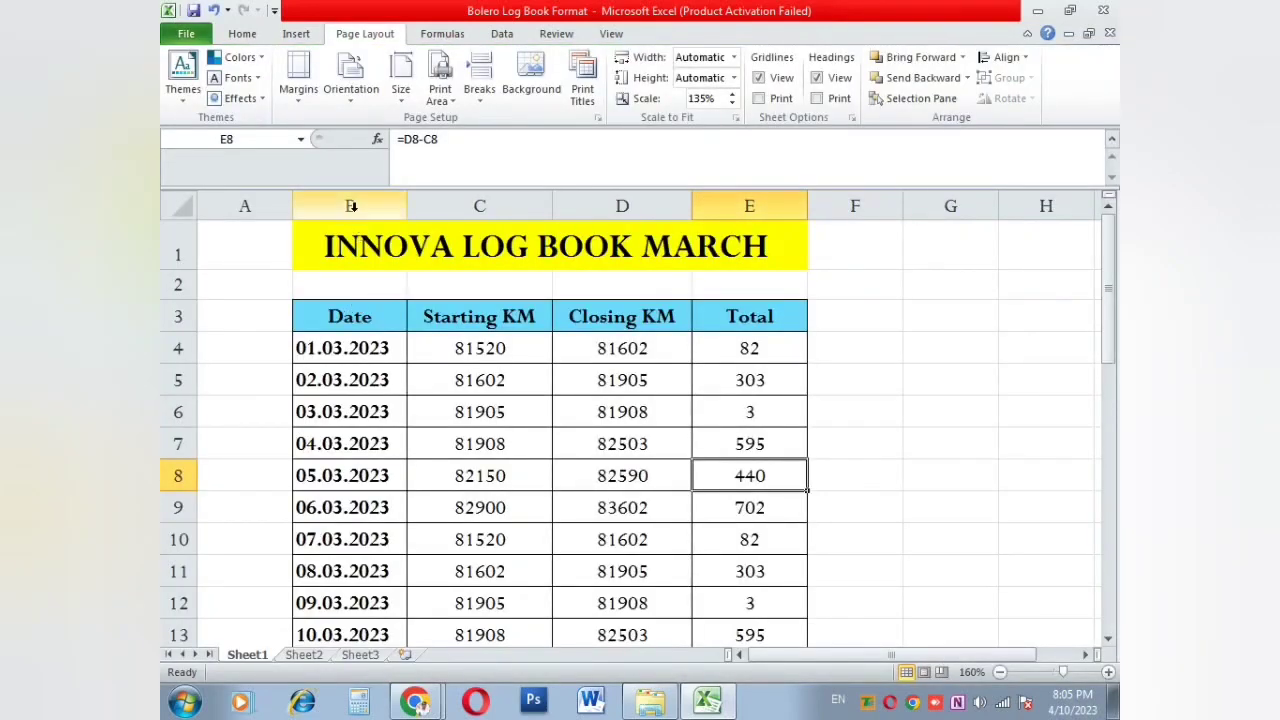
click(510, 371)
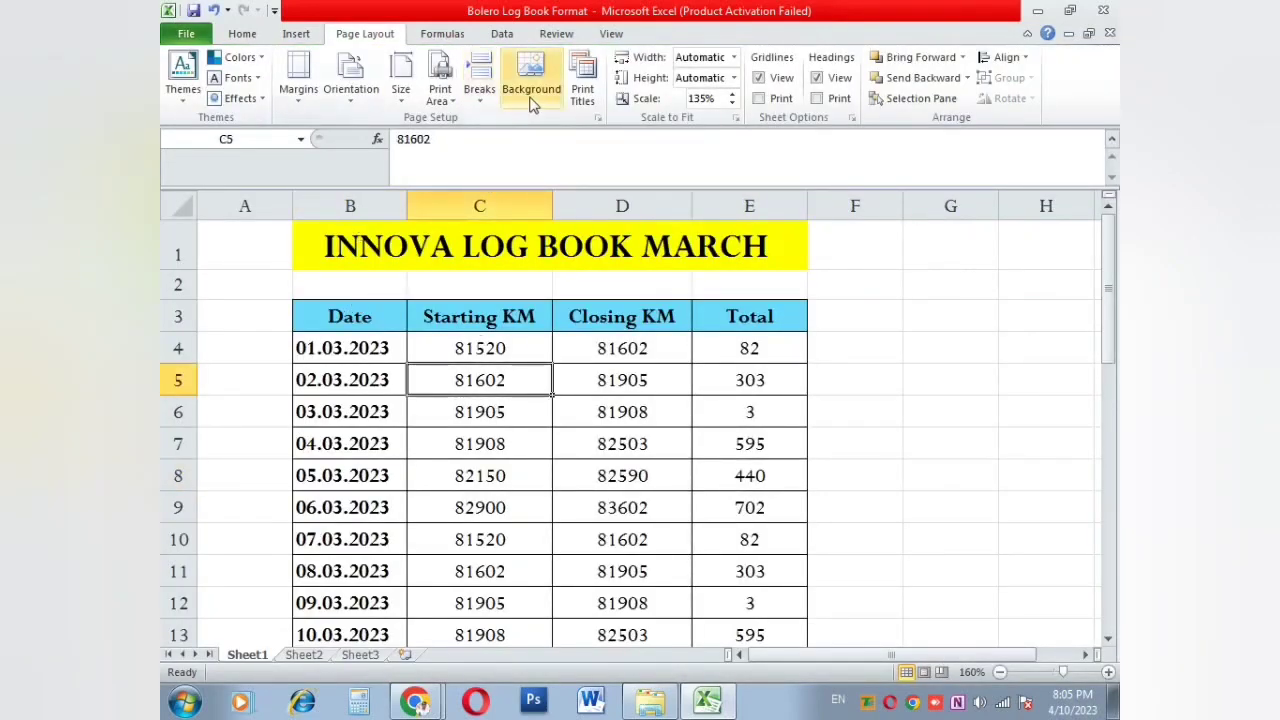
Step: Pick columns $B:$E as the columns to repeat at left and confirm
click(582, 92)
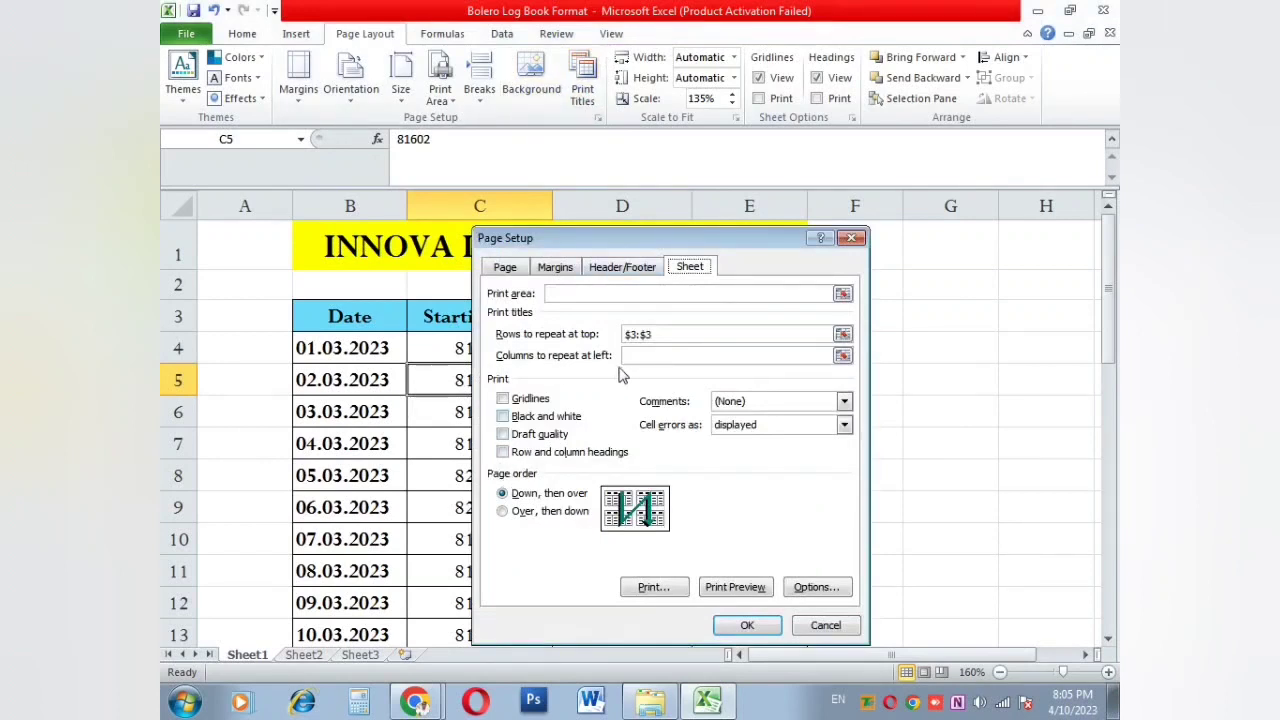
click(656, 357)
click(842, 357)
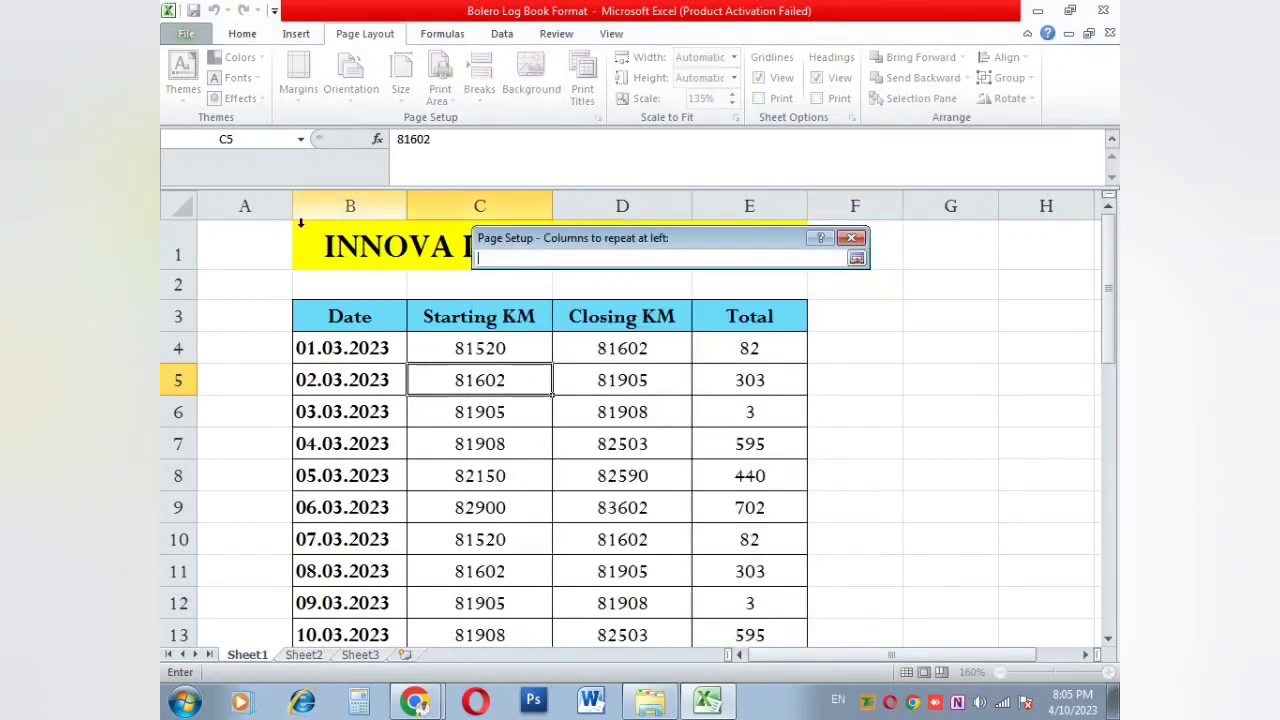
drag(341, 208, 749, 208)
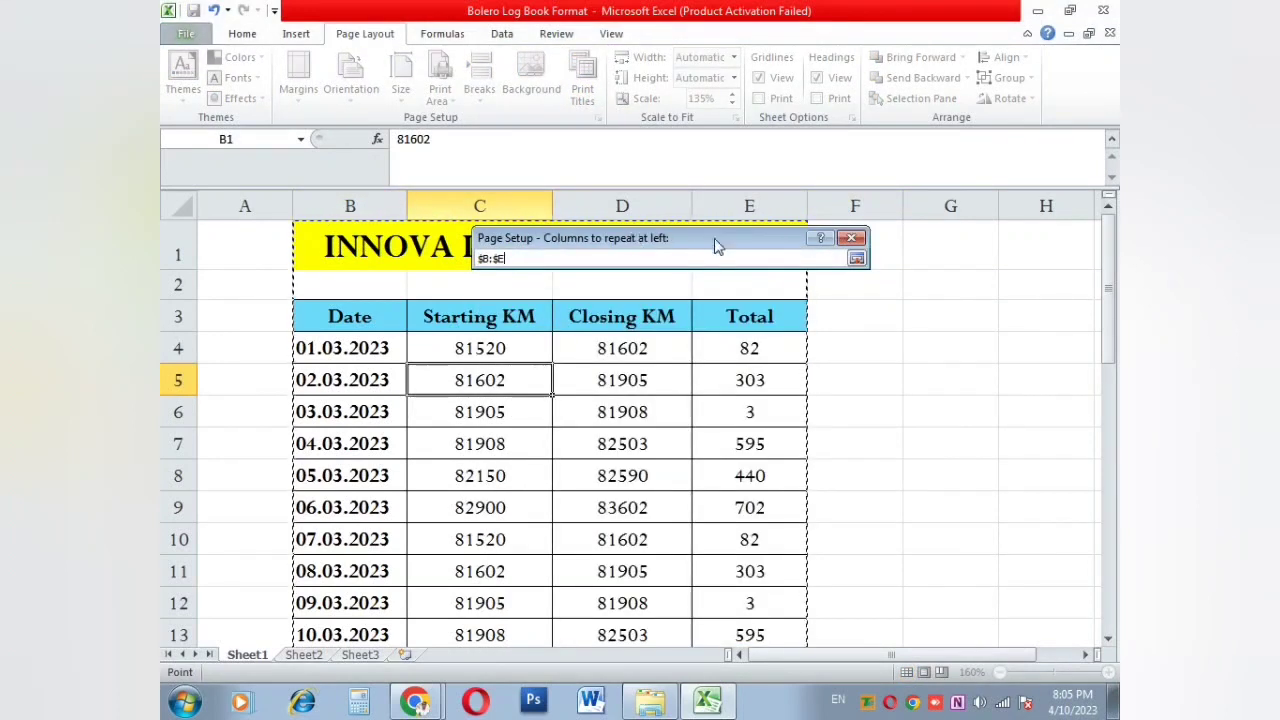
click(855, 259)
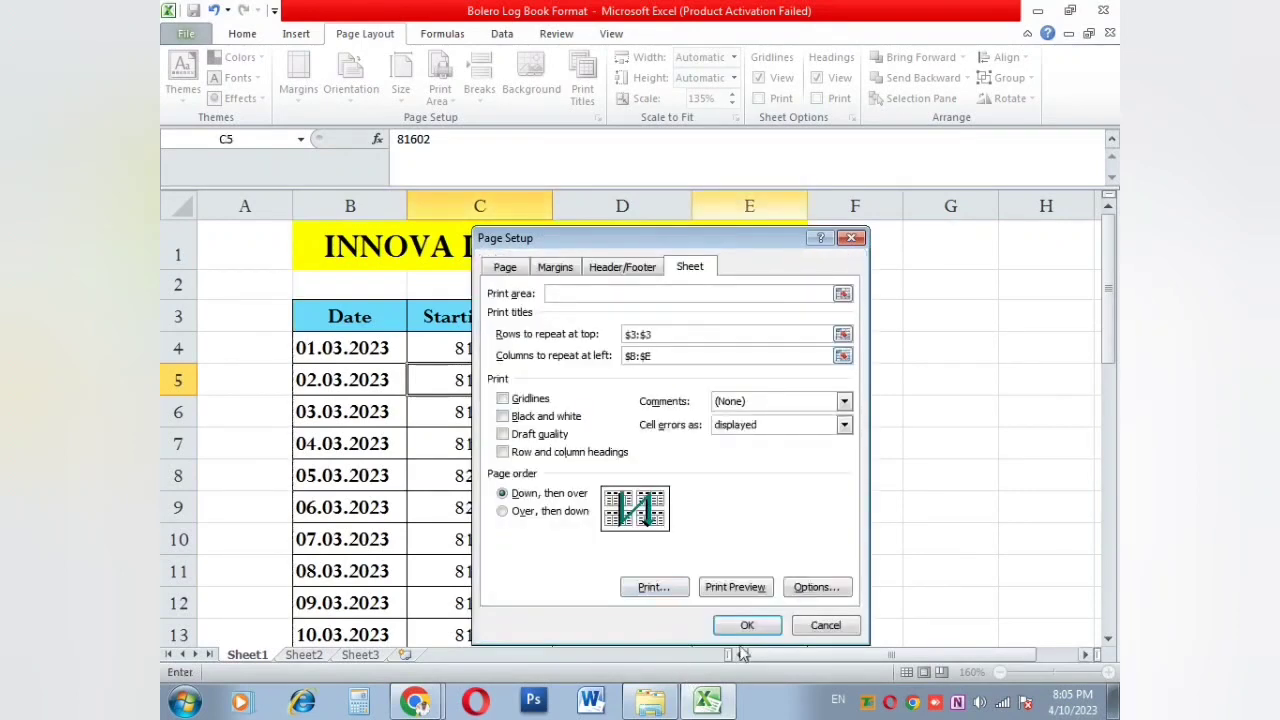
drag(950, 348, 940, 504)
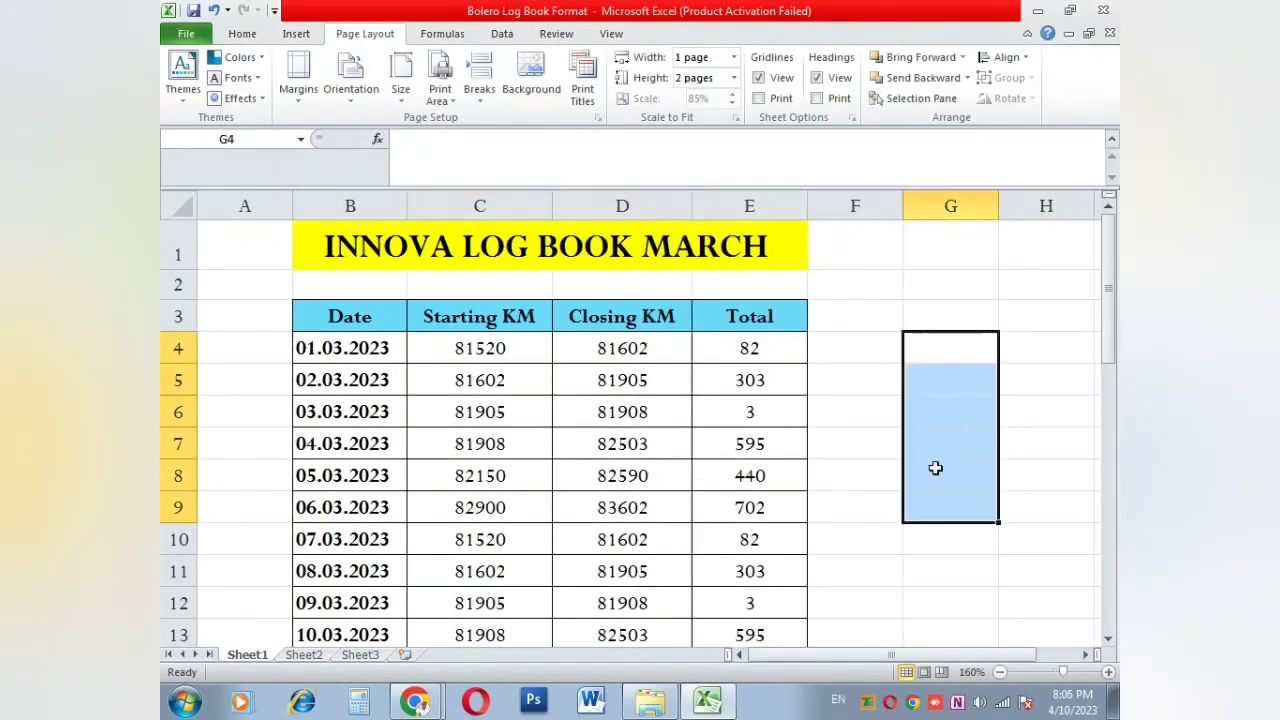
click(879, 344)
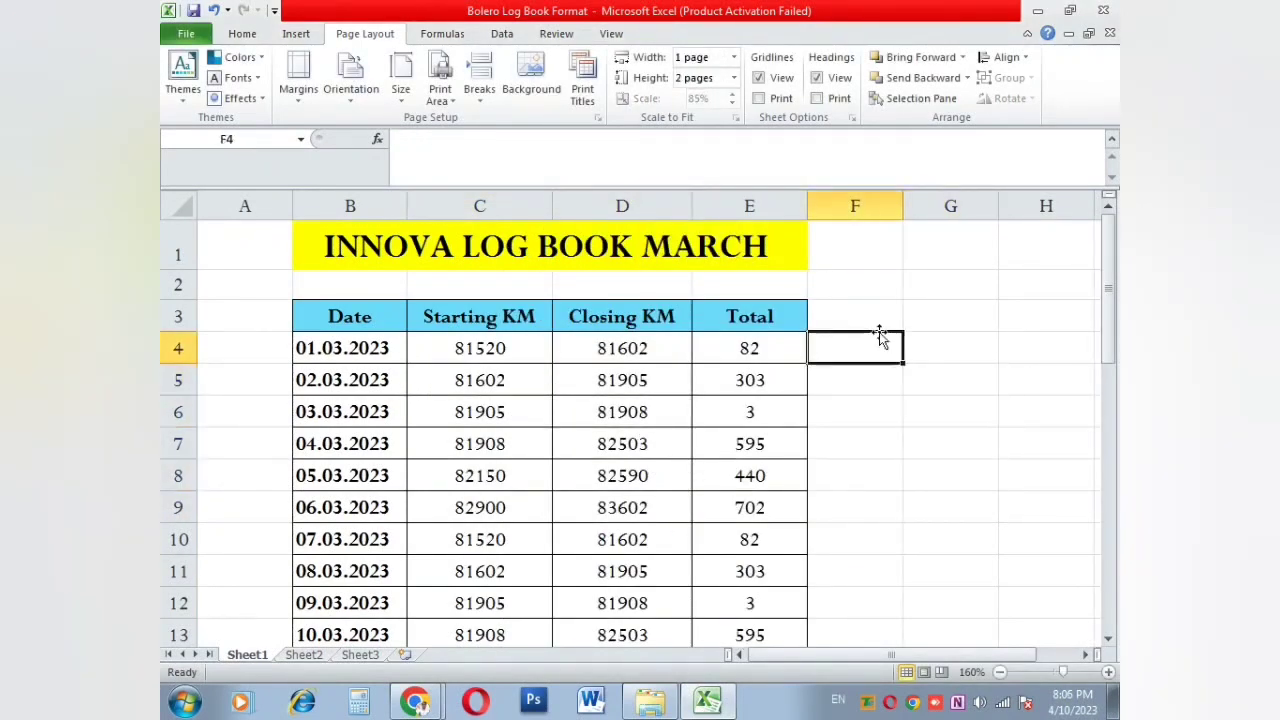
Step: Toggle the sheet's gridlines and row/column headings off and back on
click(779, 80)
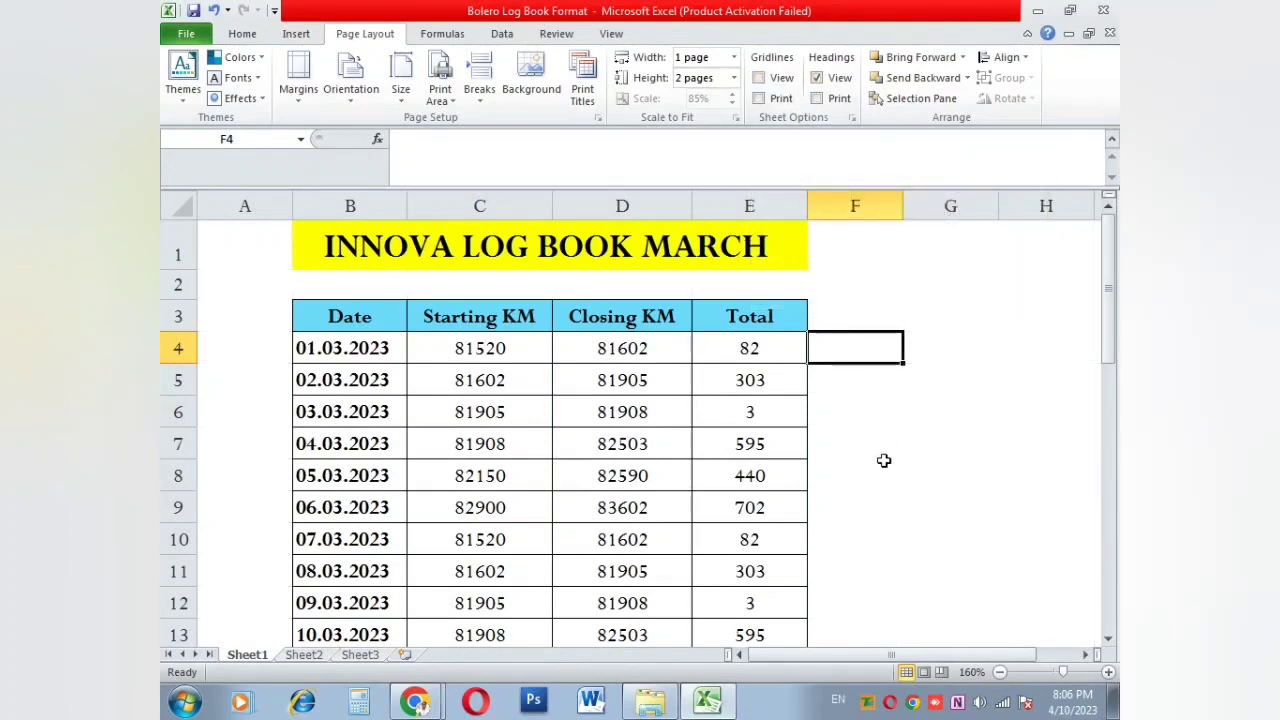
click(784, 79)
click(889, 469)
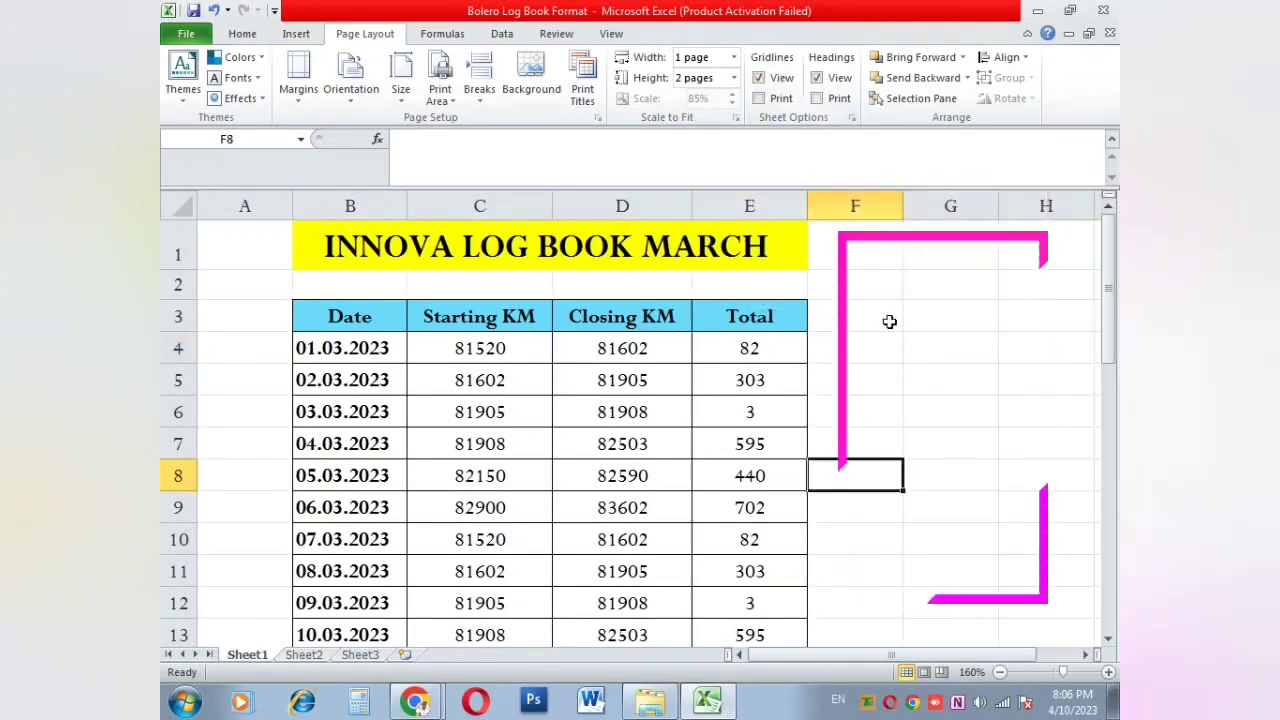
click(830, 85)
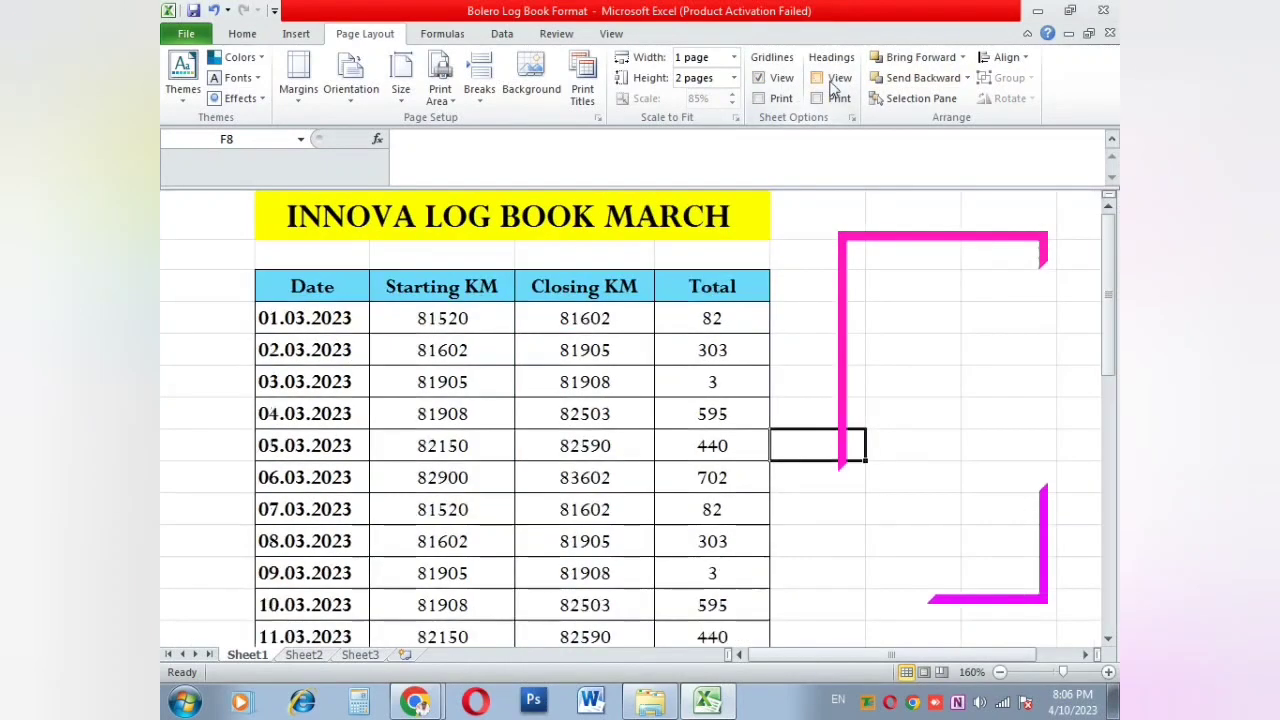
click(830, 85)
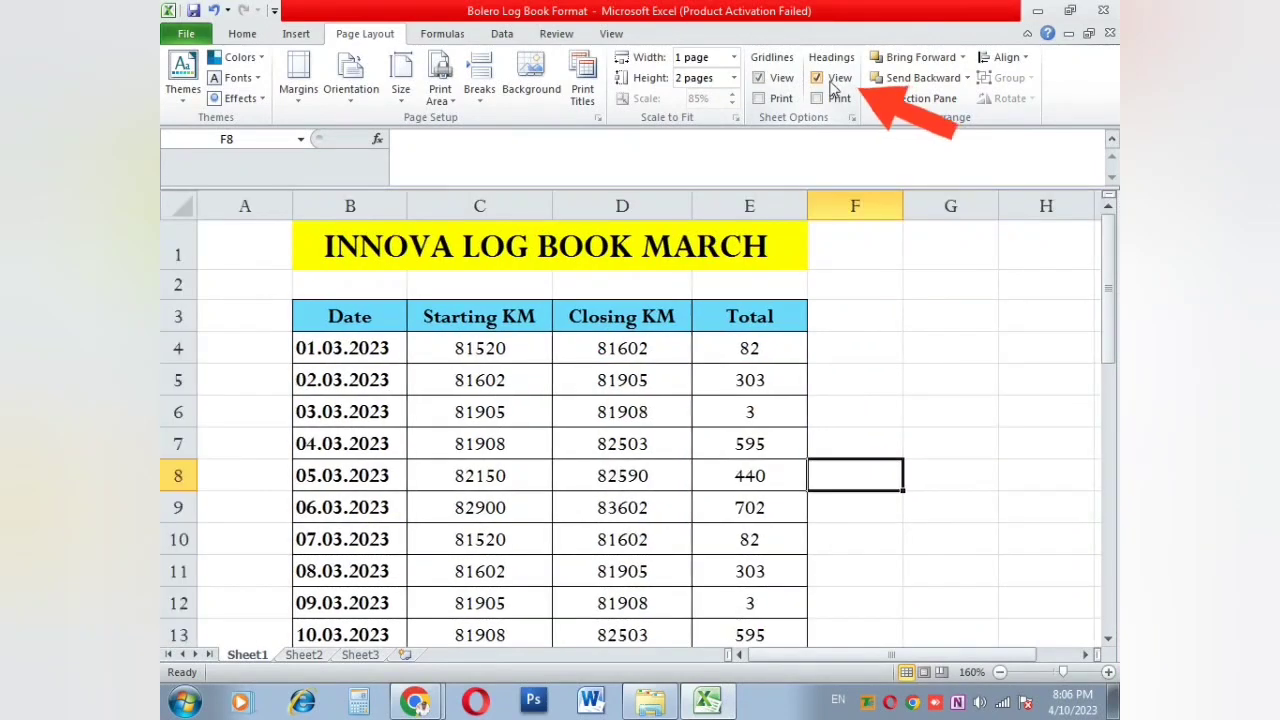
click(830, 85)
click(830, 85)
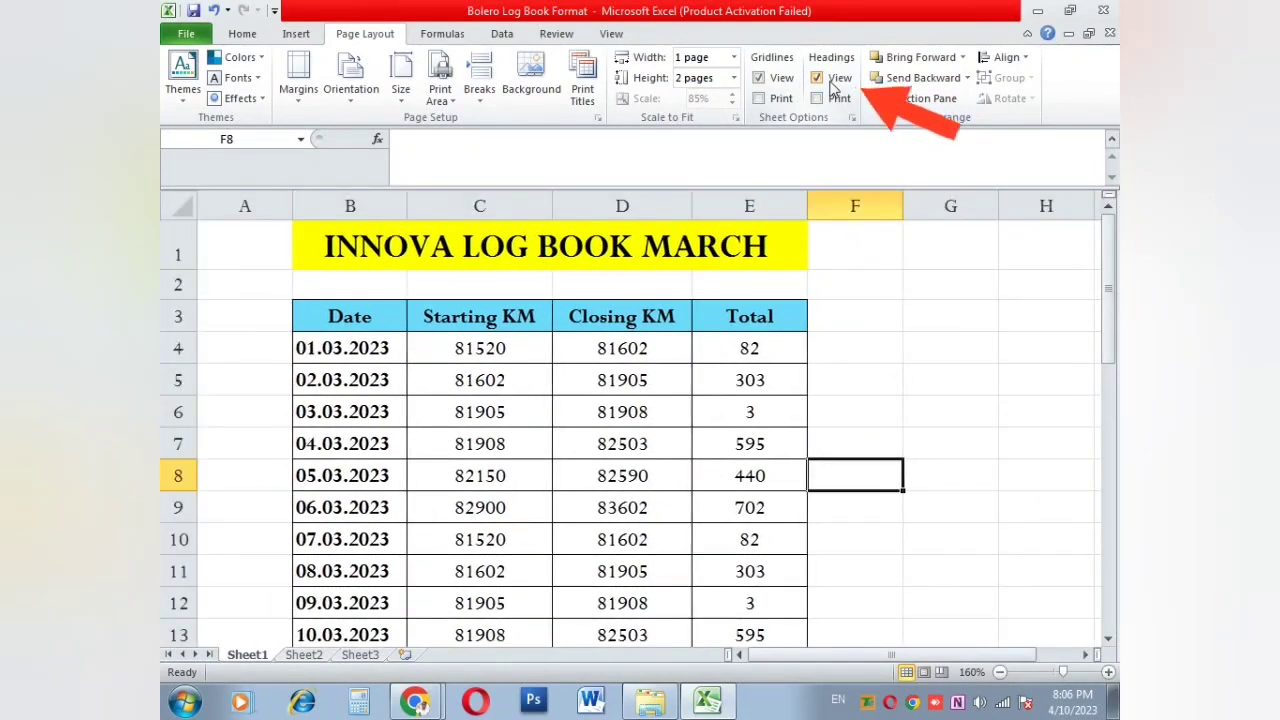
Step: Turn on printing of the row and column headings for the log book
click(866, 200)
click(950, 205)
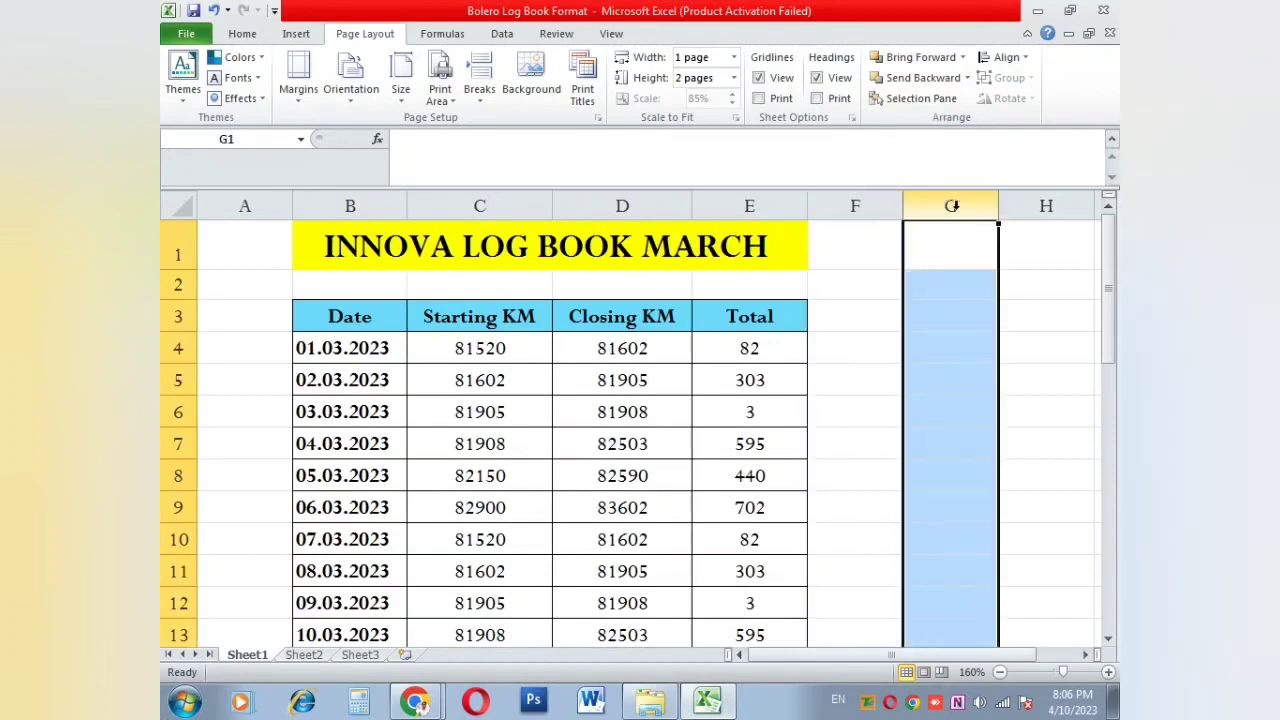
click(1046, 205)
click(178, 284)
click(178, 316)
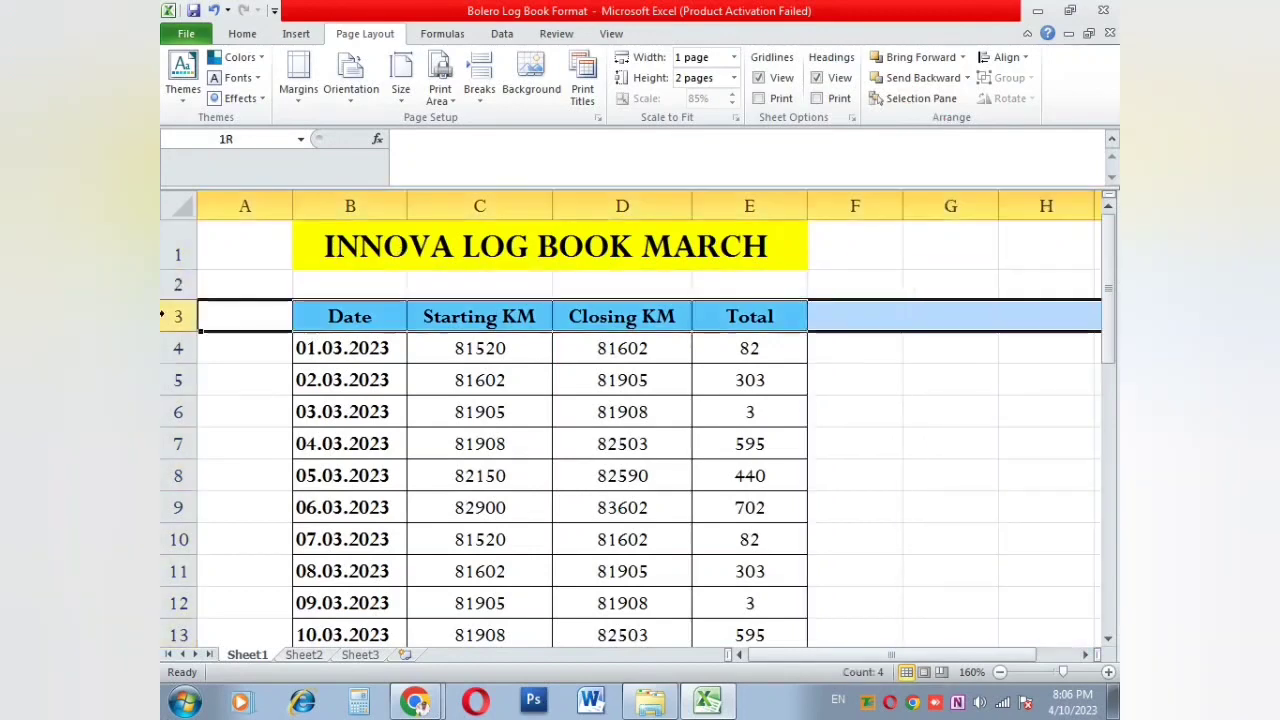
click(817, 78)
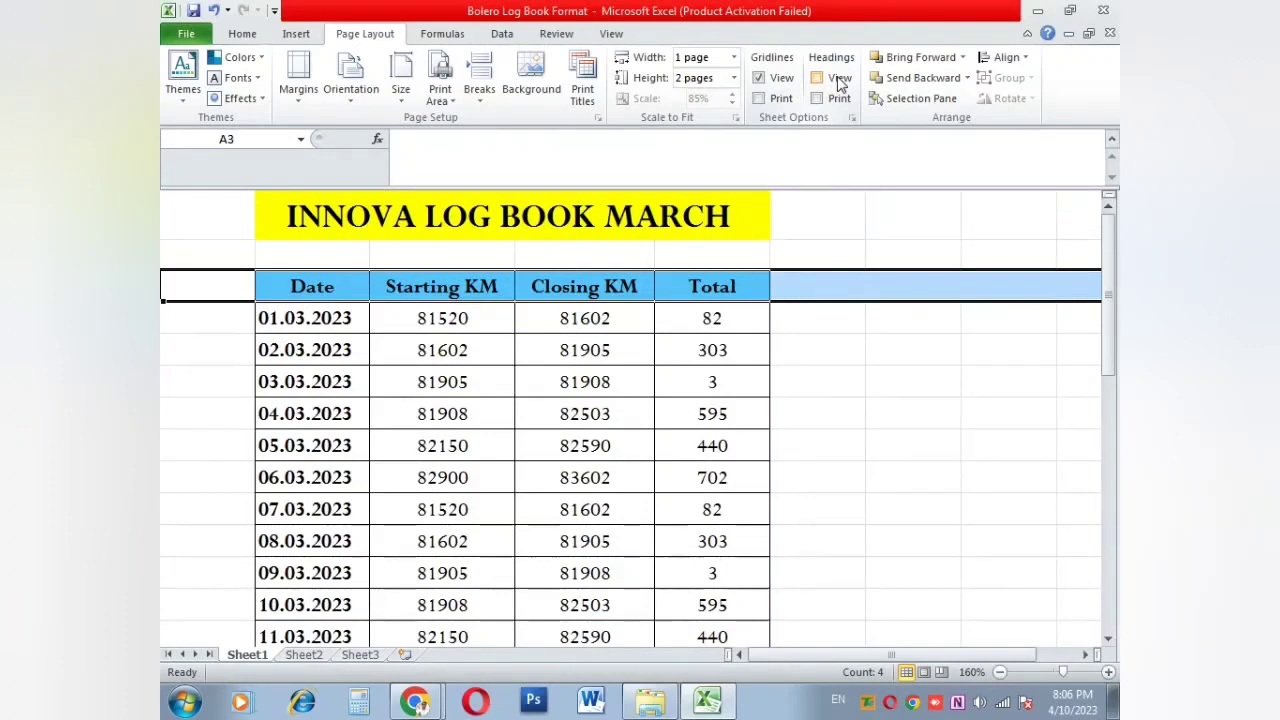
click(840, 80)
click(839, 99)
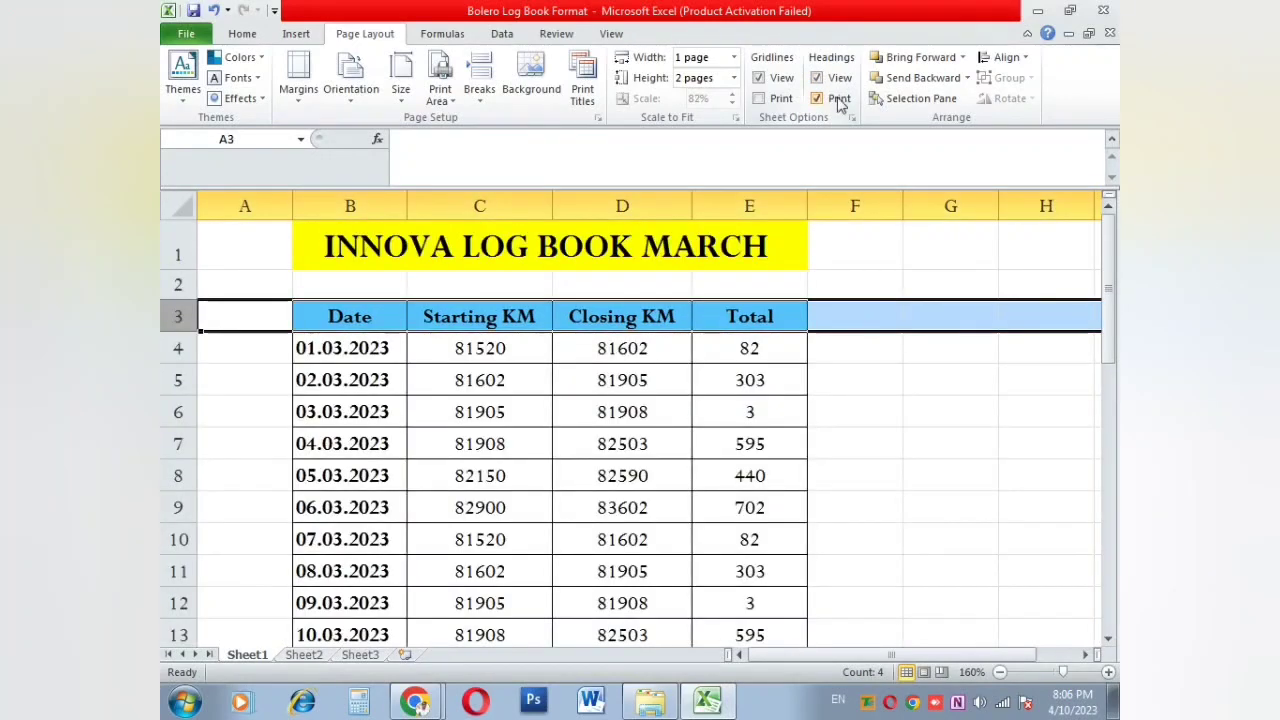
Step: Preview the printed page with row numbers and column letters included
click(829, 308)
click(853, 206)
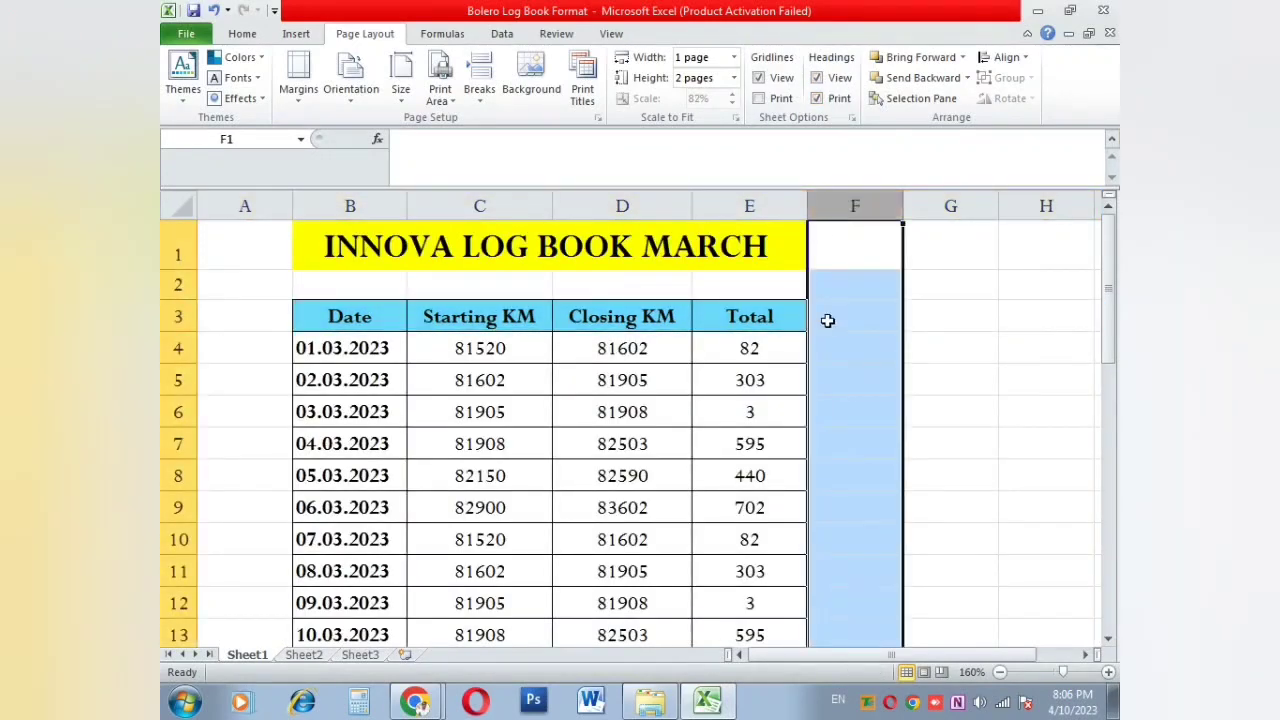
click(818, 352)
key(ctrl+p)
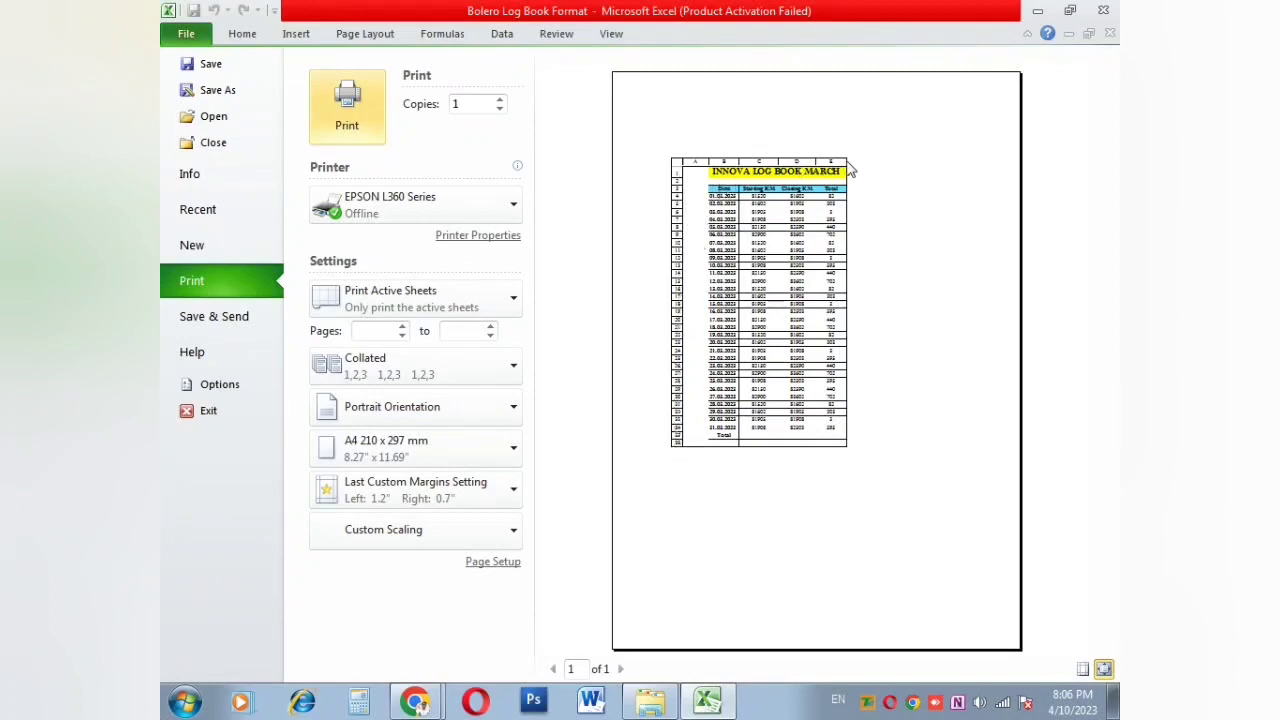
Step: Close the print preview and check the total formula in cell E5
key(Escape)
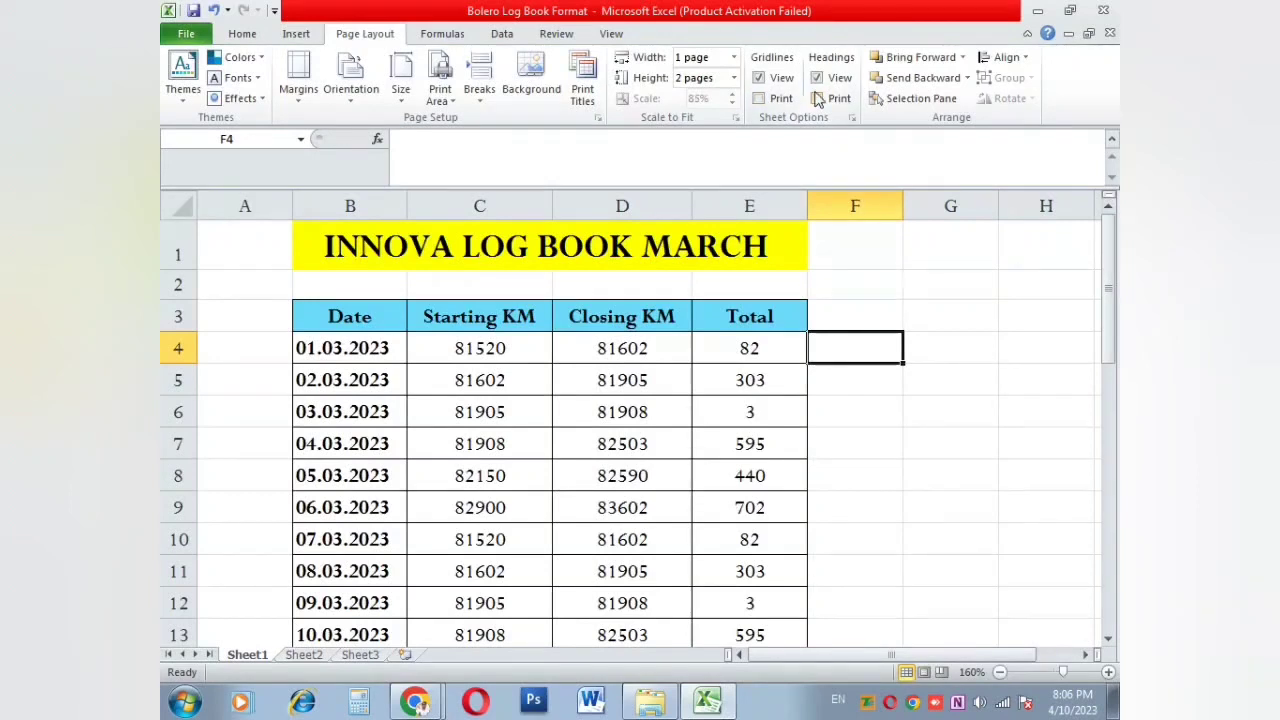
drag(950, 316, 950, 476)
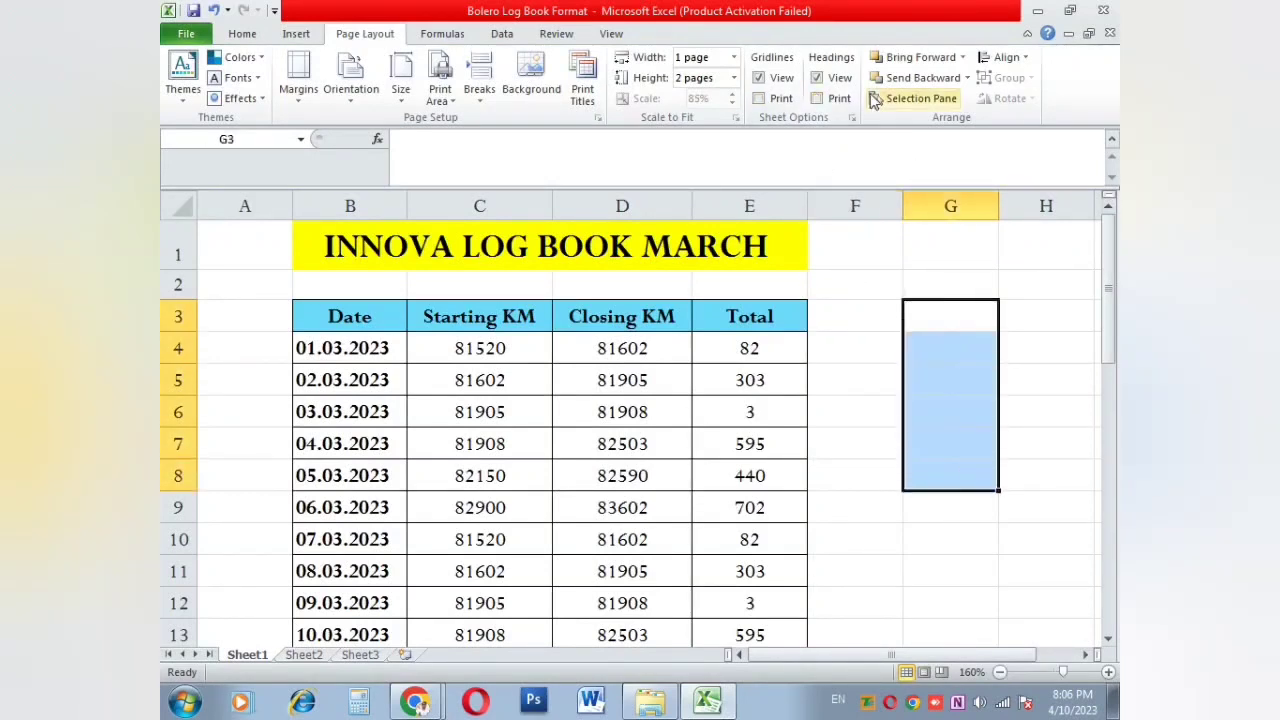
click(874, 381)
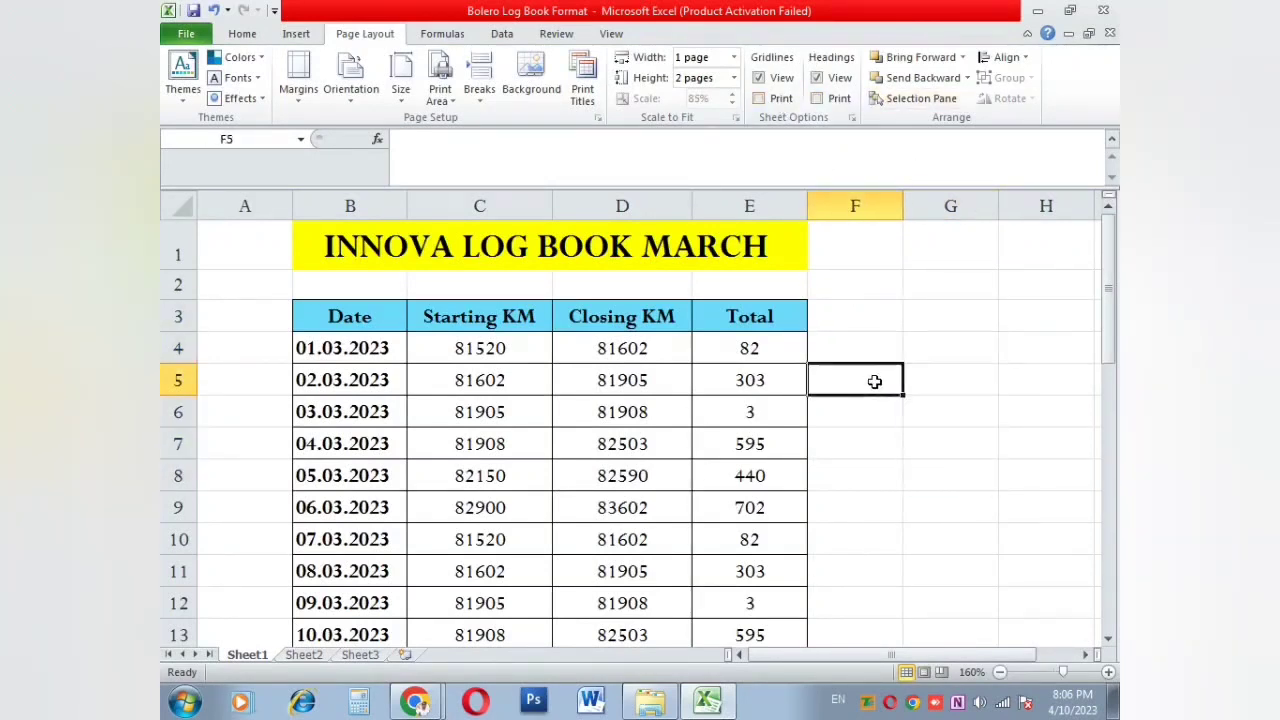
click(760, 366)
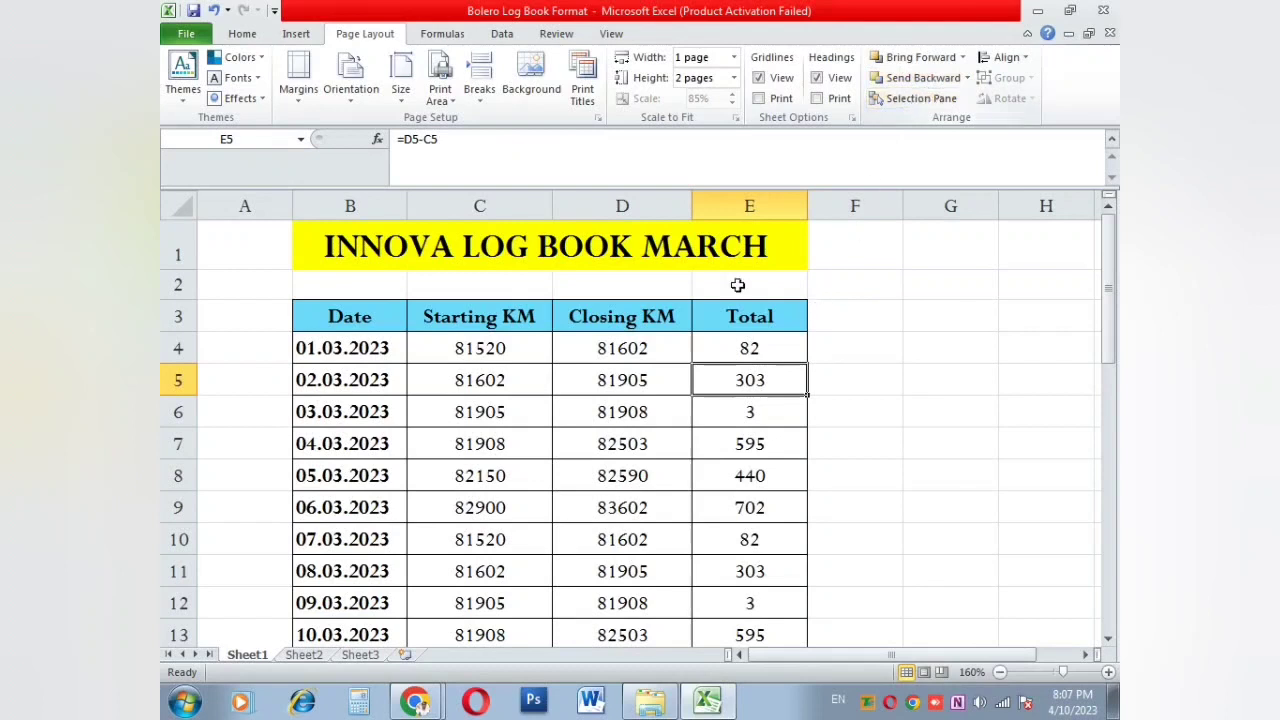
Step: Open and close the Align options, then move to cell E8
click(988, 63)
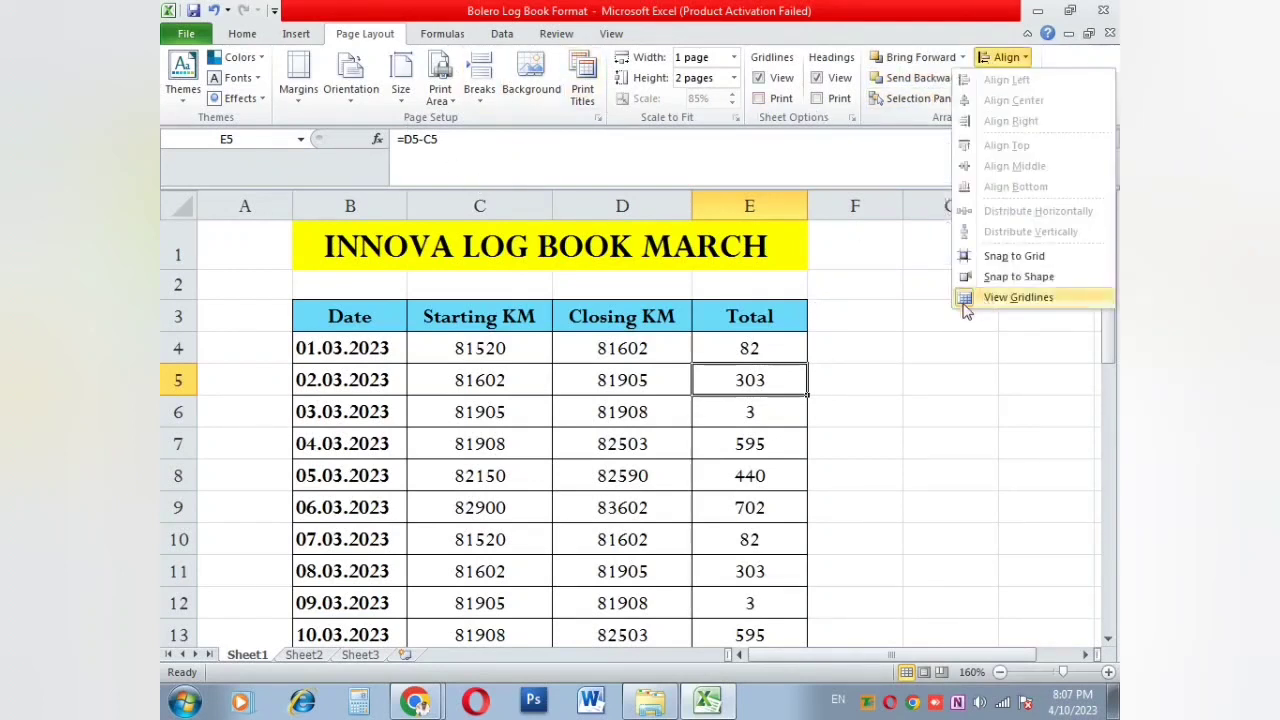
click(866, 358)
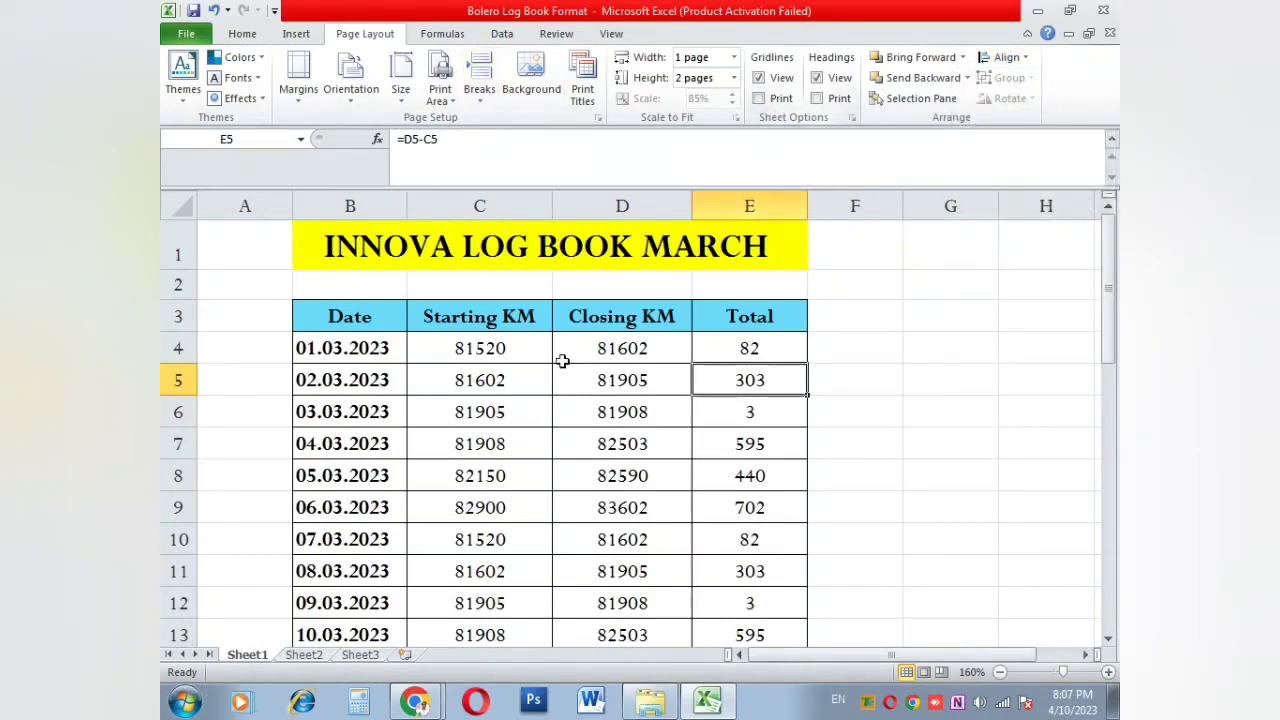
scroll(486, 460, down, 4)
scroll(481, 461, up, 4)
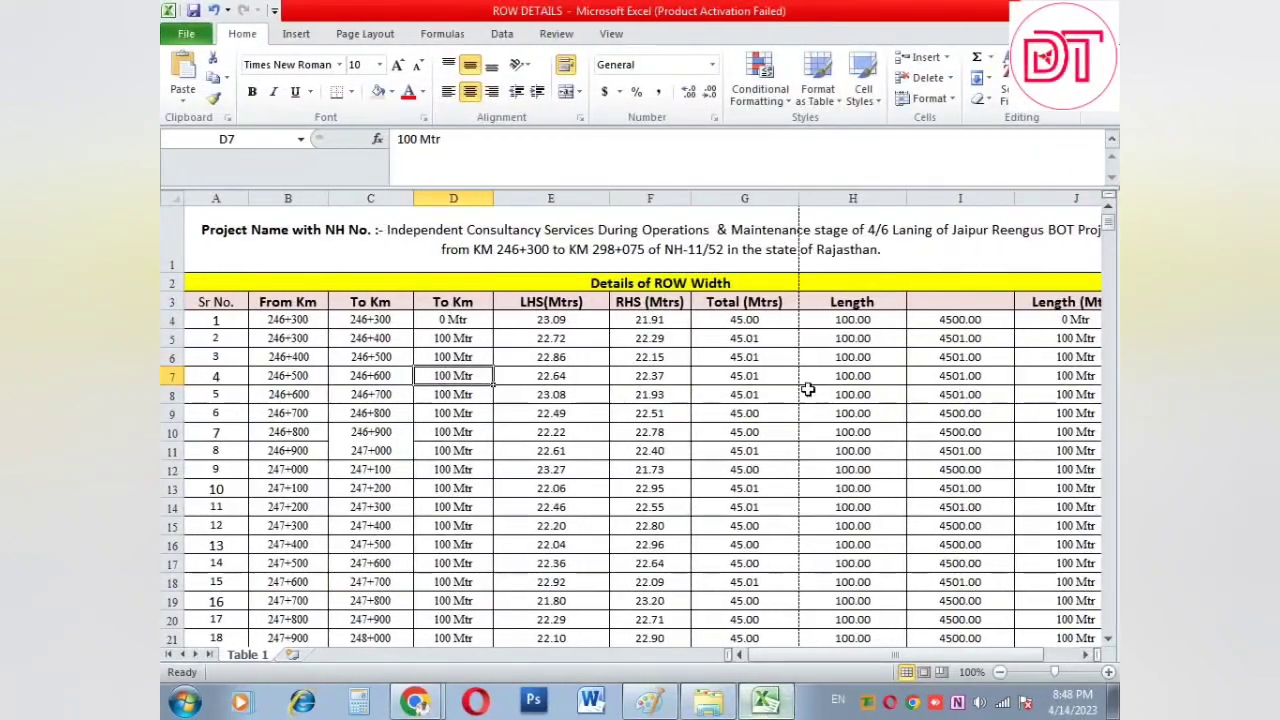
key(Down)
key(Right)
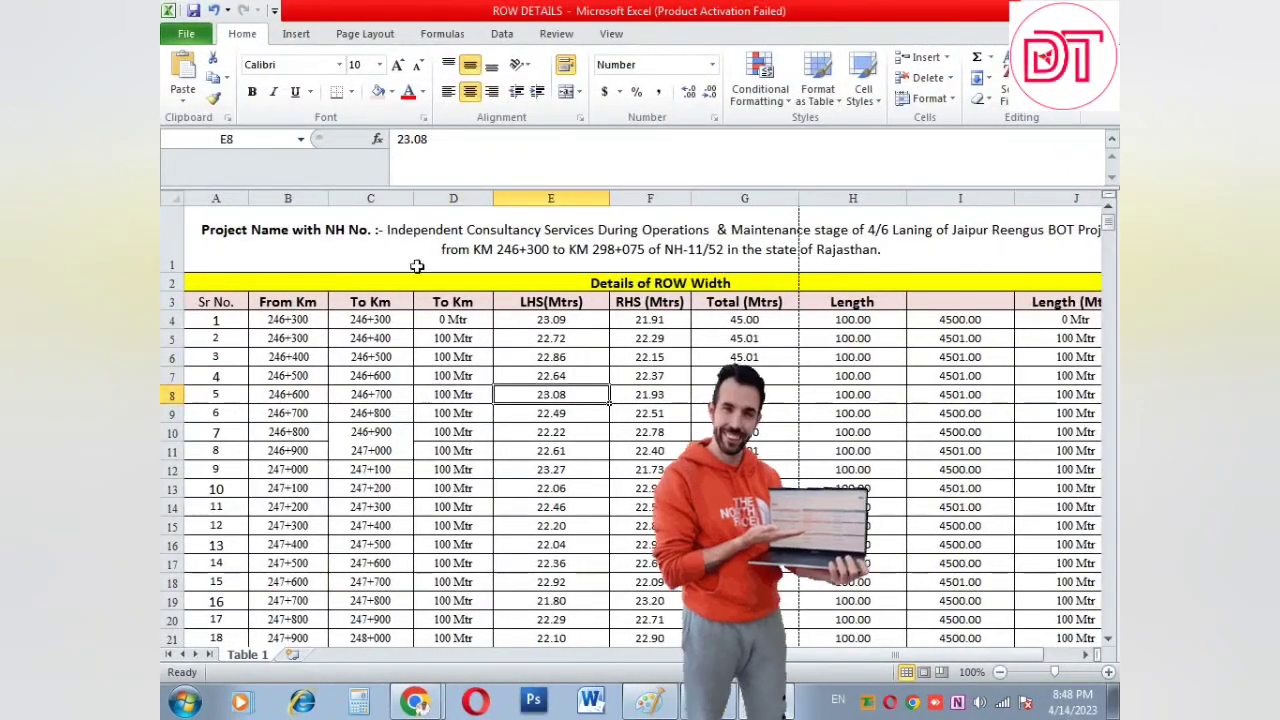
Step: Review the ROW DETAILS width table from the title in A1 down past rows 71–79
click(327, 250)
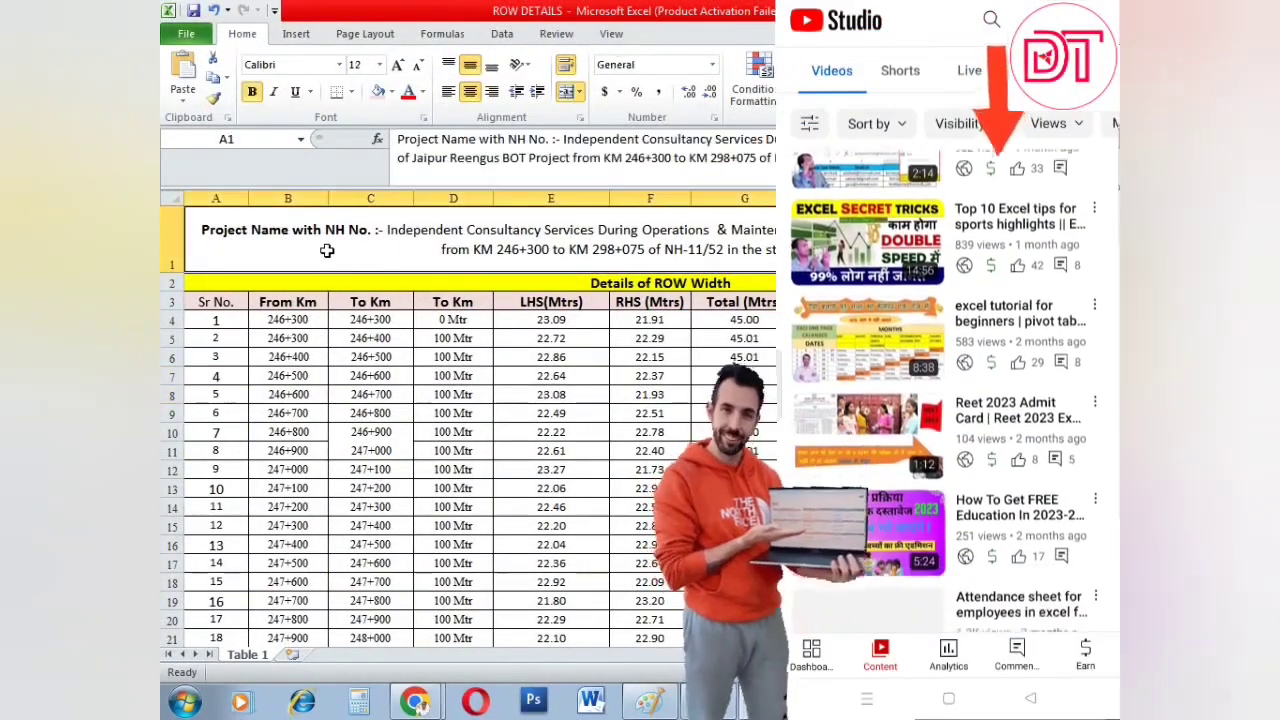
click(335, 338)
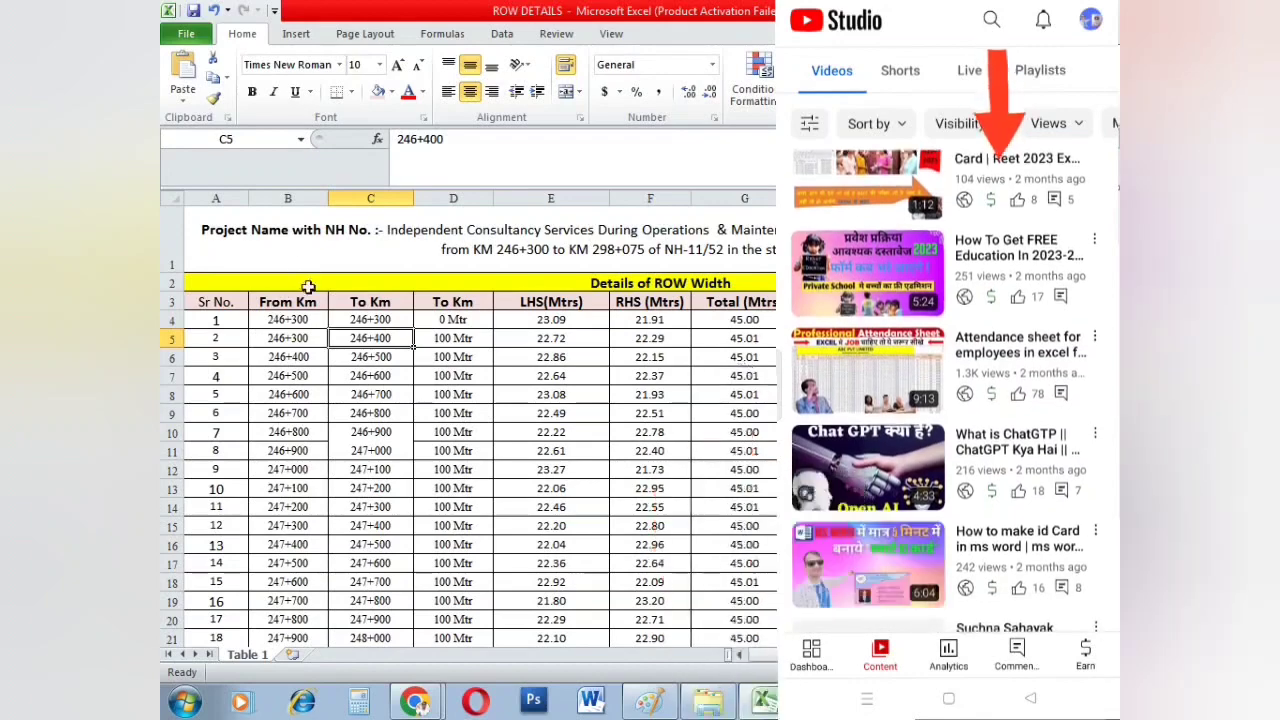
click(314, 324)
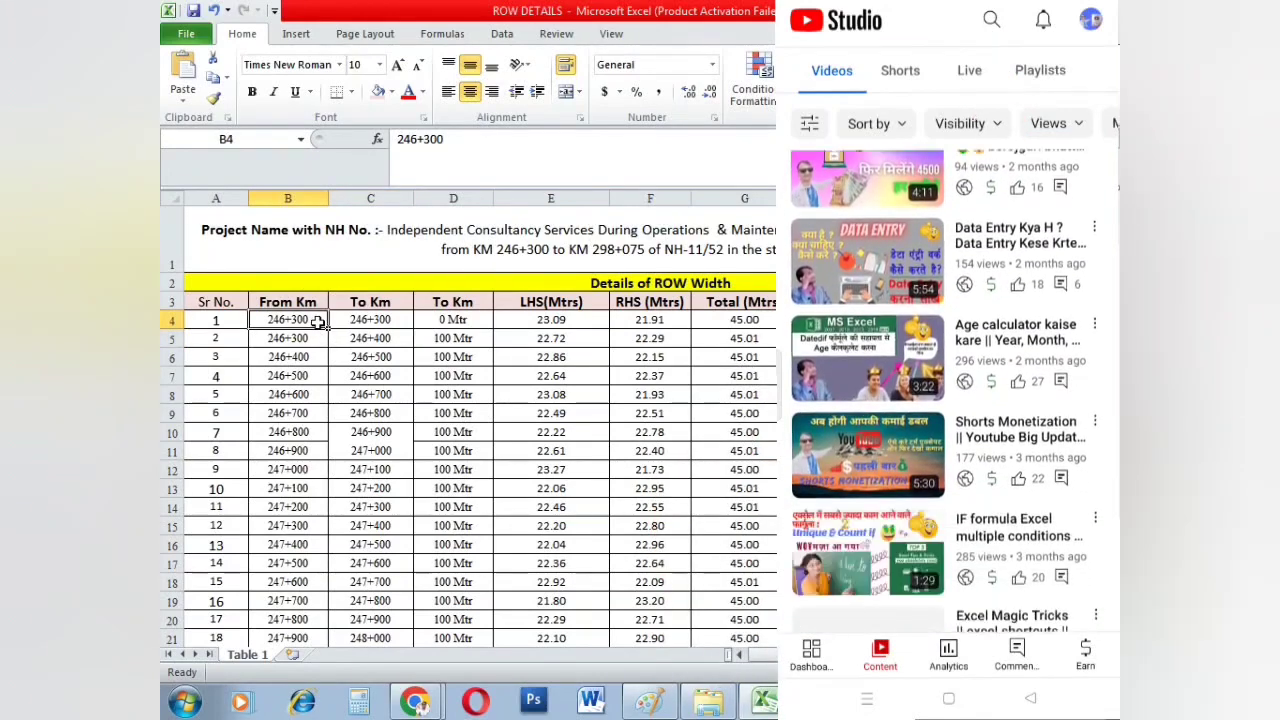
scroll(317, 322, down, 10)
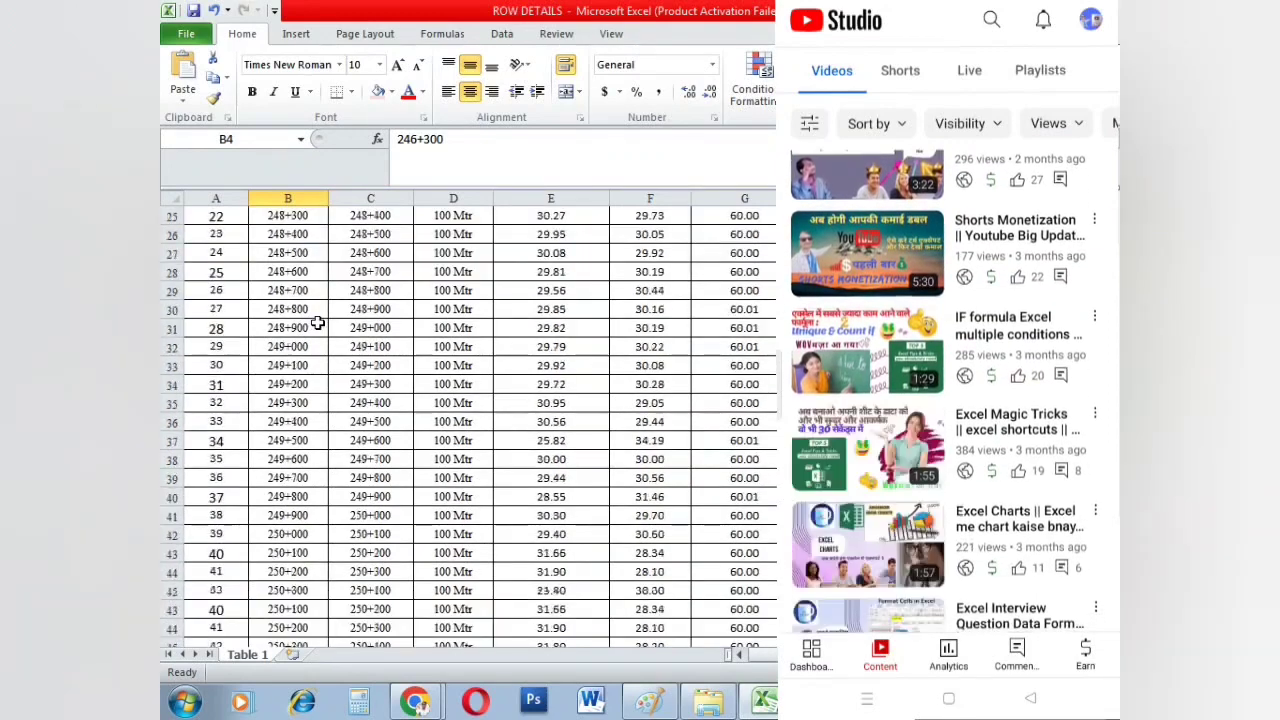
scroll(317, 322, down, 6)
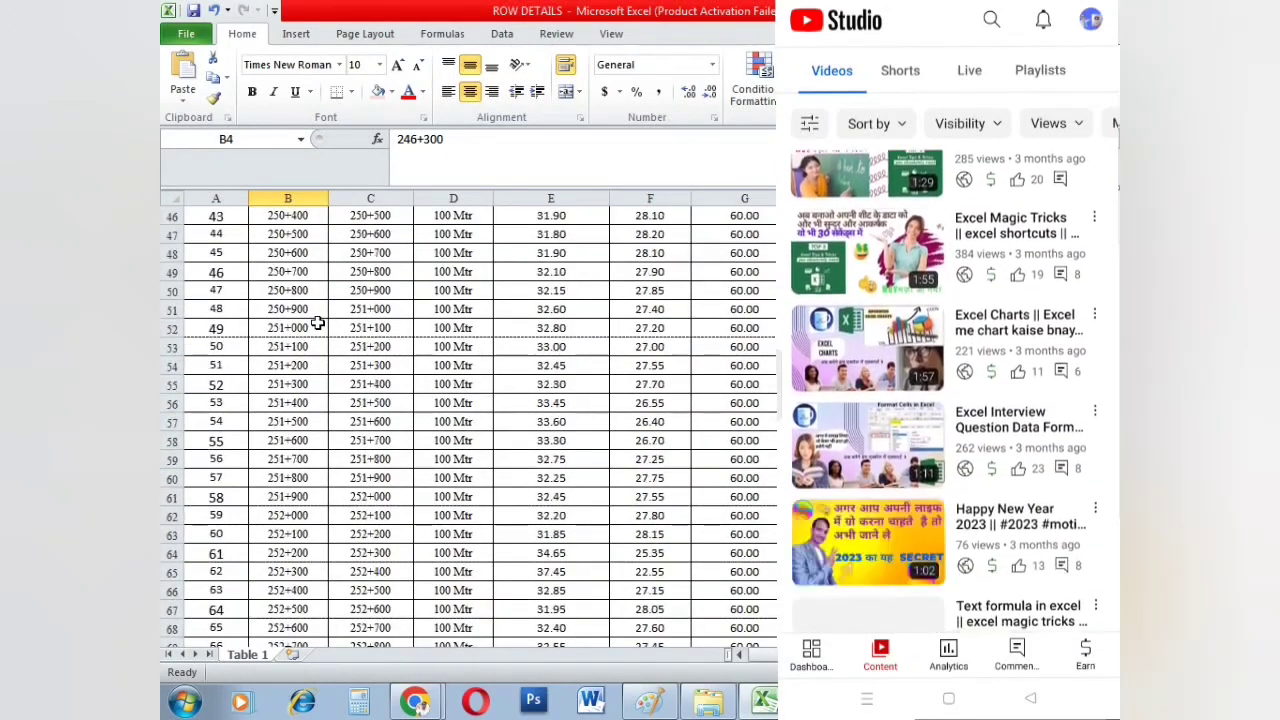
scroll(317, 322, down, 2)
scroll(317, 322, down, 4)
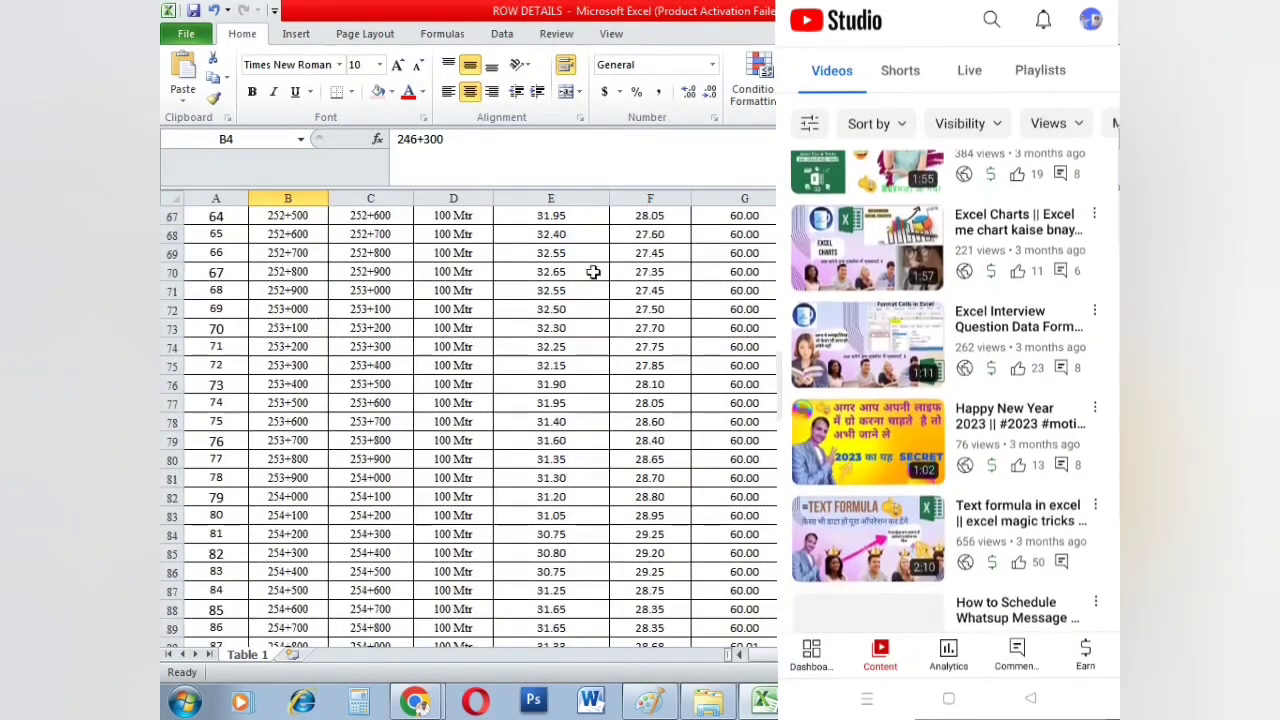
click(560, 297)
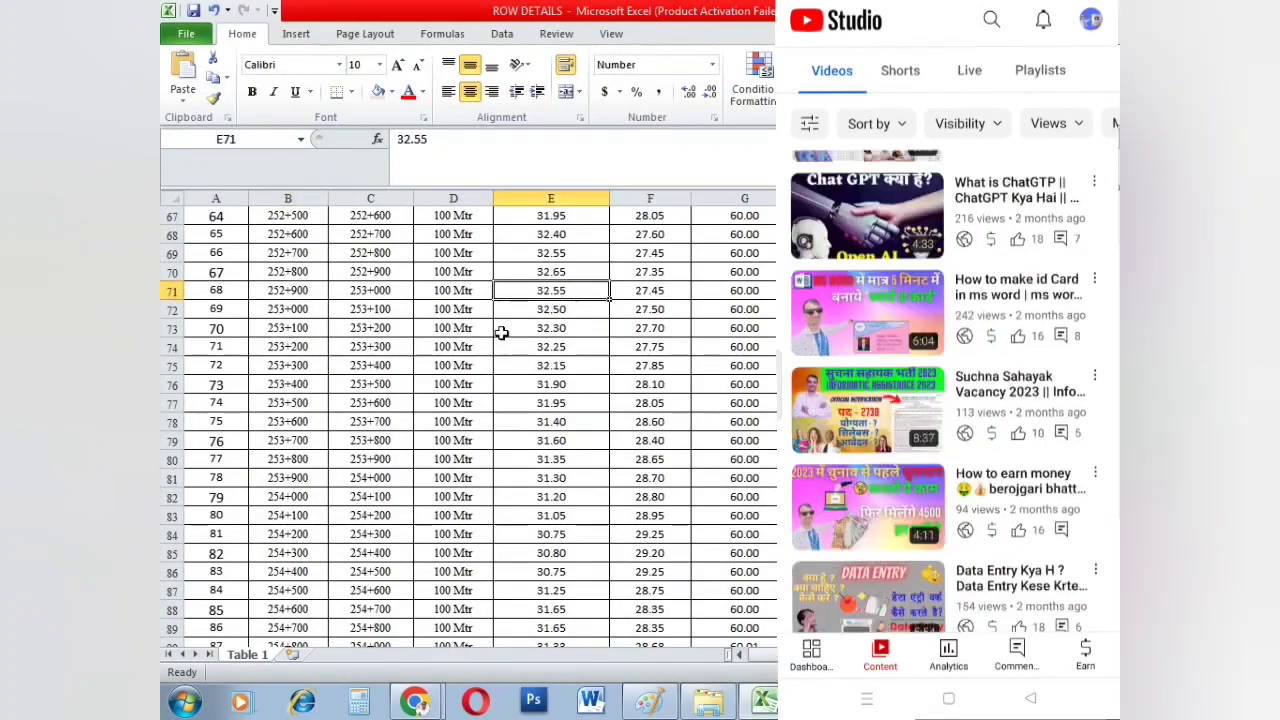
click(651, 439)
scroll(655, 432, down, 2)
scroll(655, 432, down, 4)
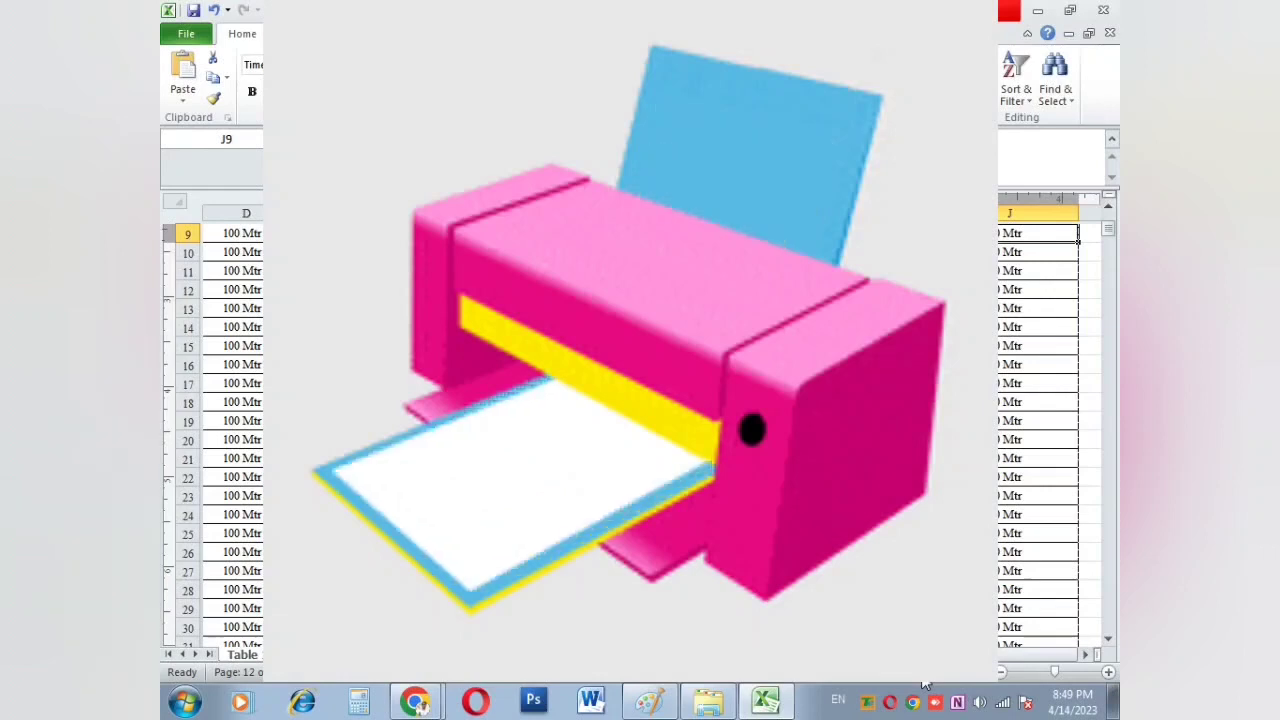
Step: Switch to Page Break Preview and stop its tip from showing again
scroll(922, 681, up, 3)
click(615, 361)
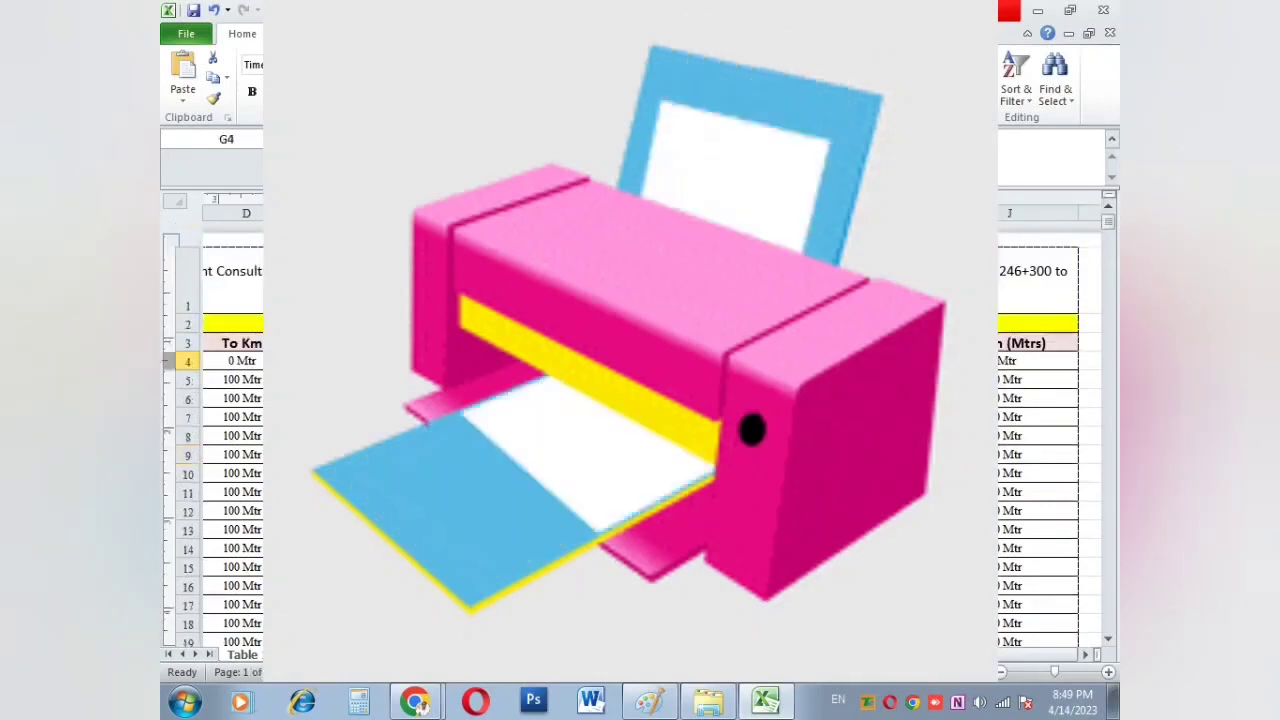
click(745, 380)
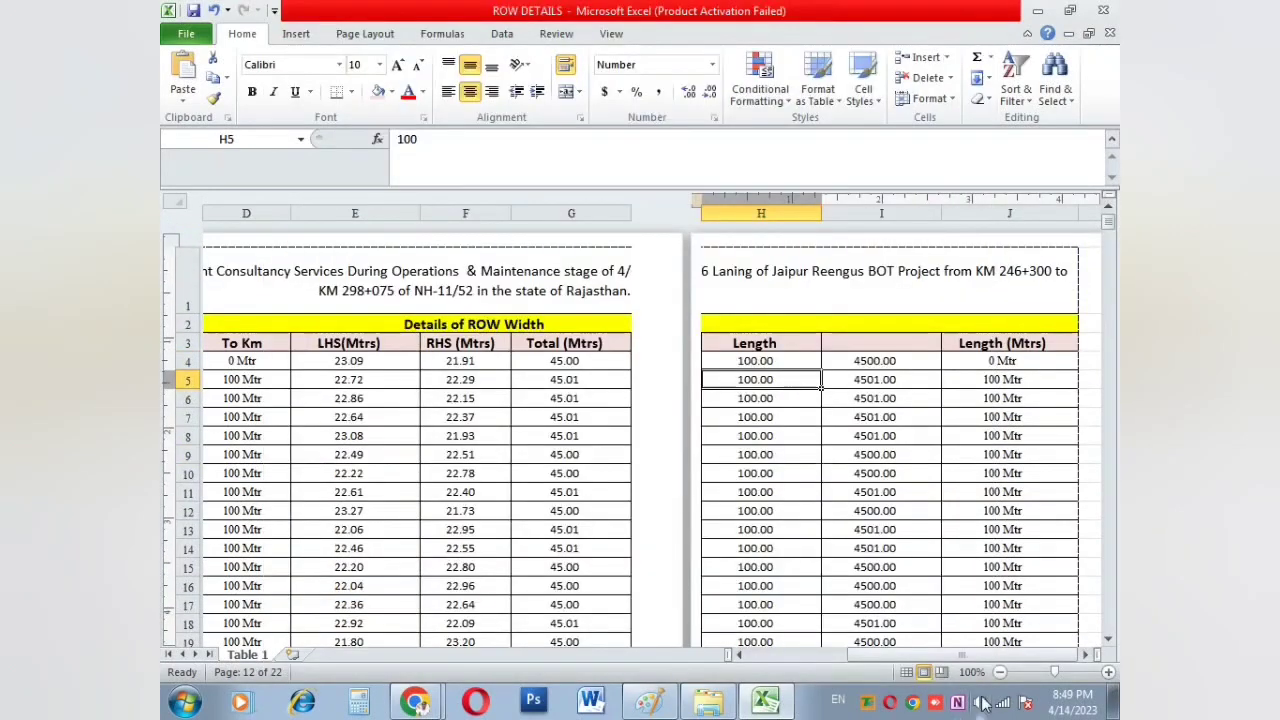
click(946, 673)
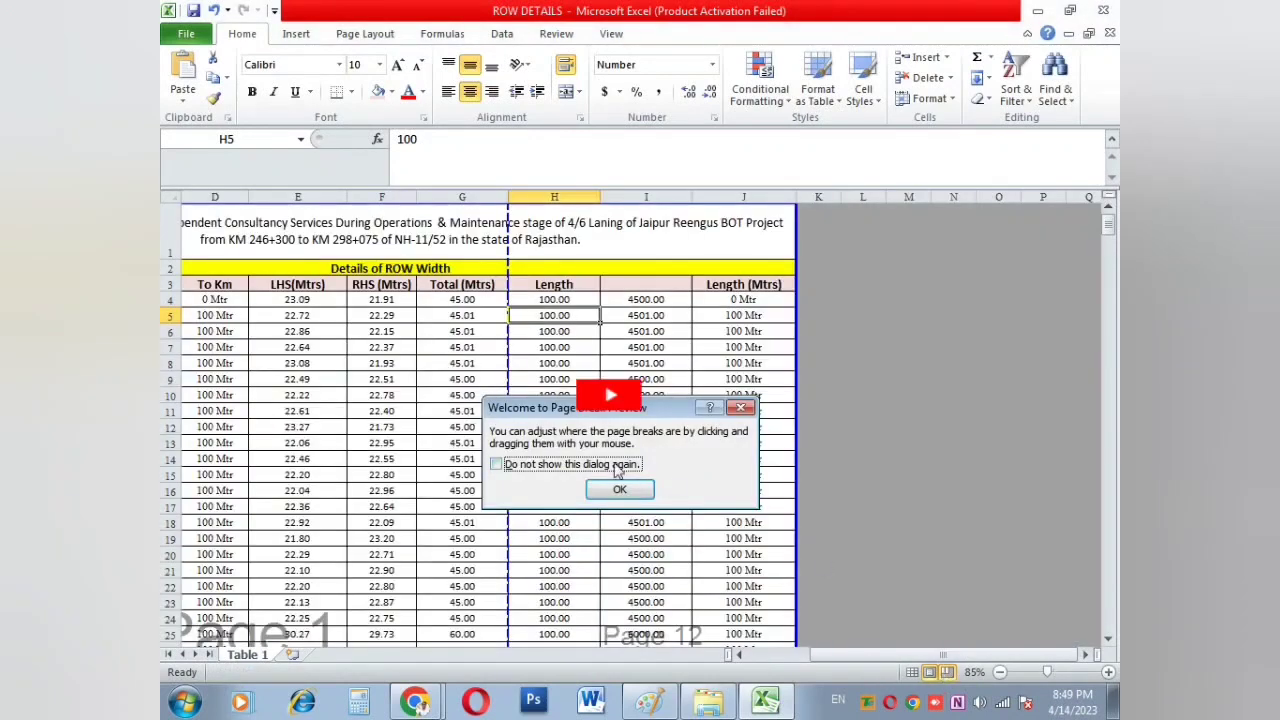
click(496, 464)
click(619, 489)
Step: Inspect the page breaks in the table around rows 10 to 23
click(575, 395)
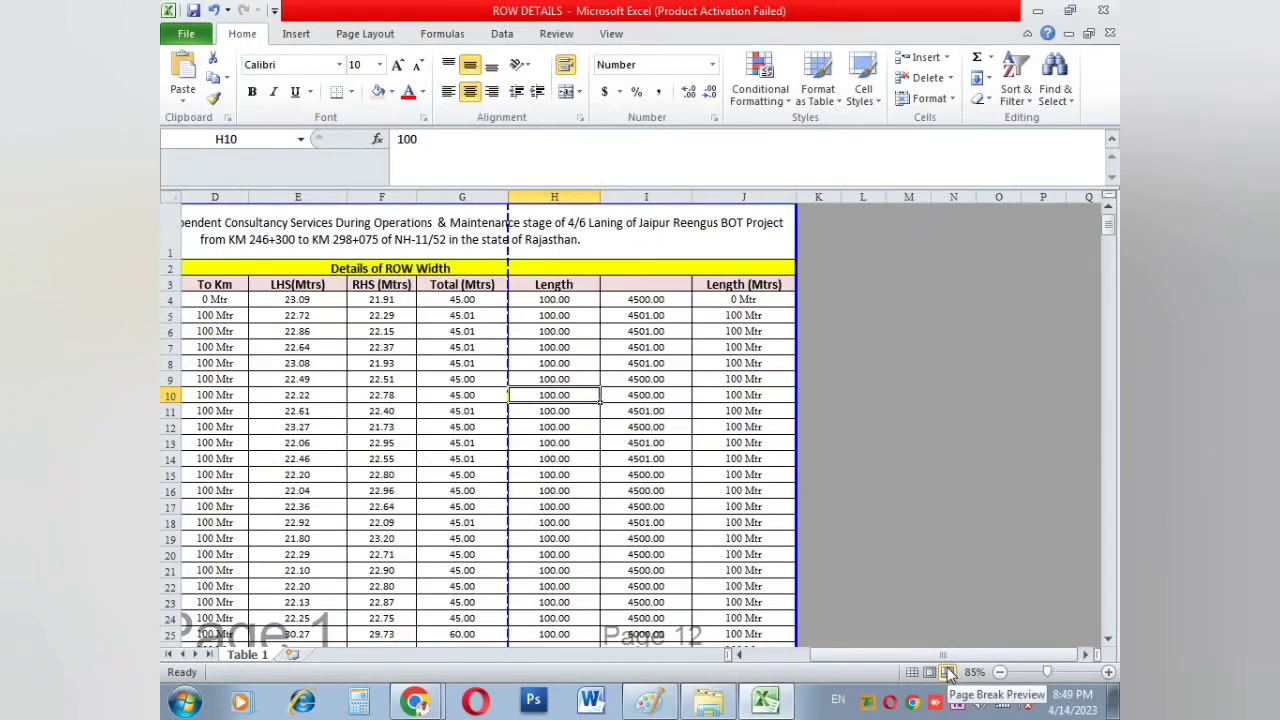
click(709, 488)
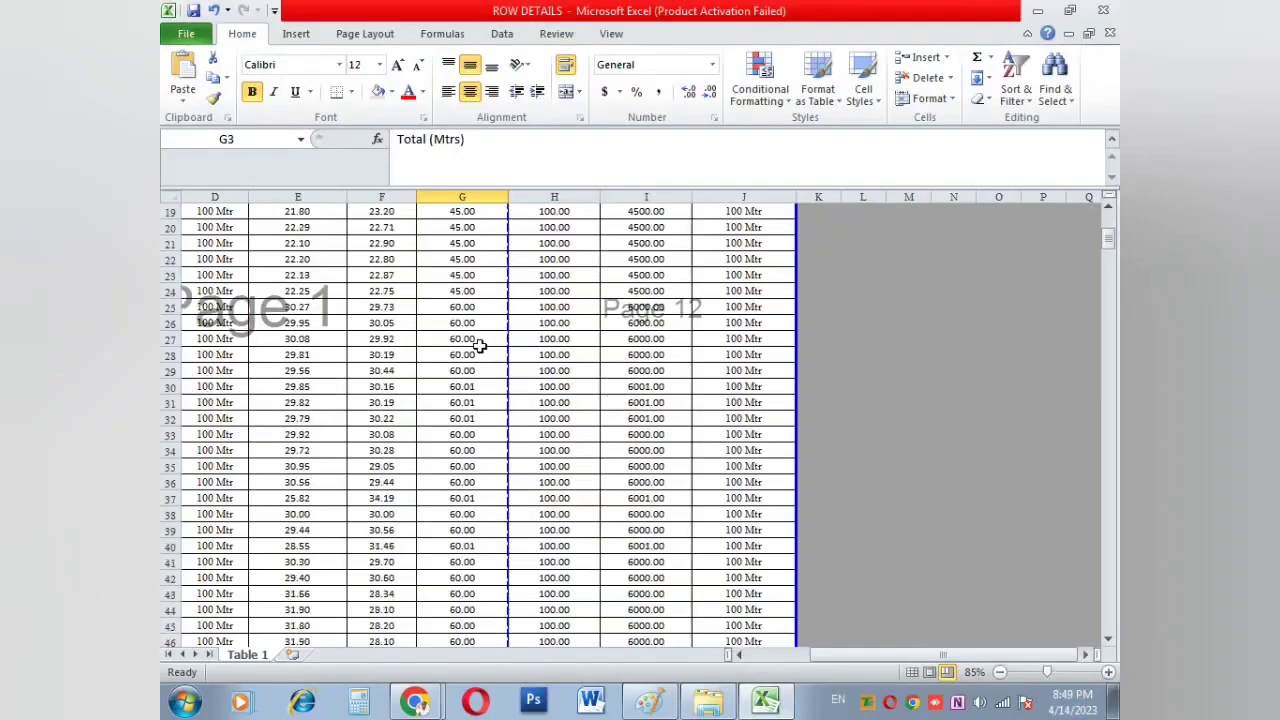
scroll(480, 346, up, 7)
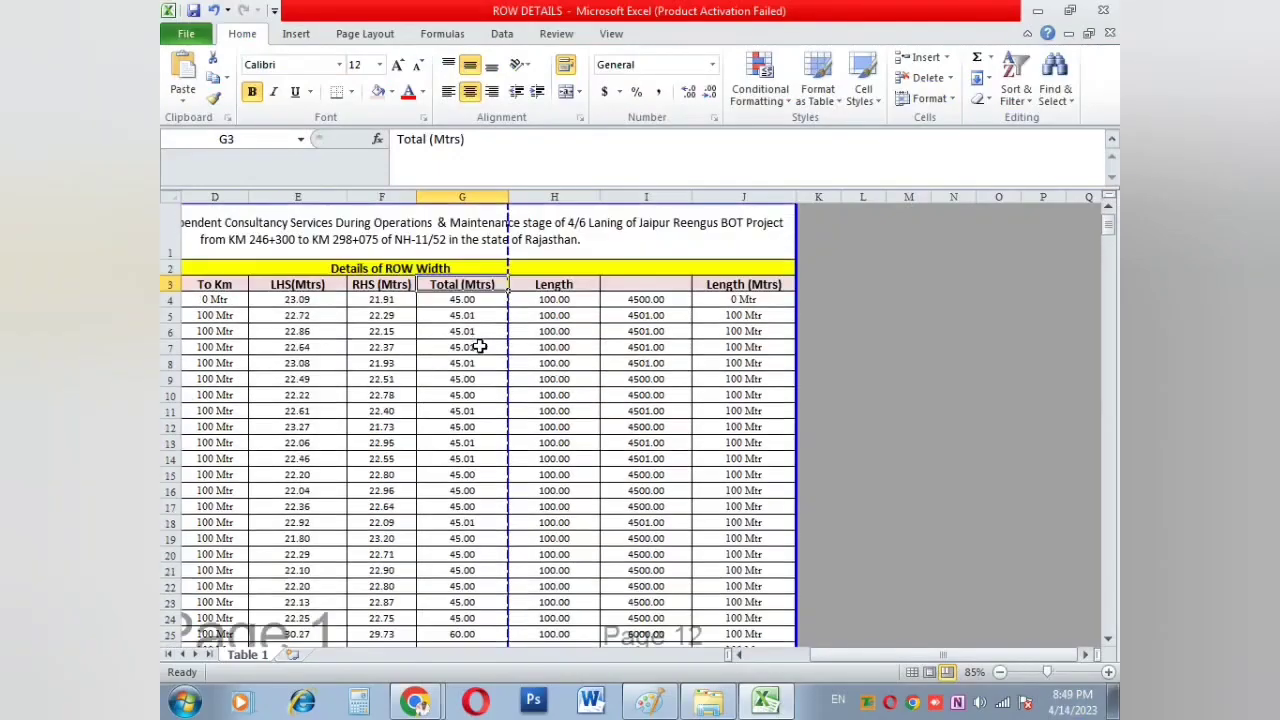
scroll(480, 346, down, 3)
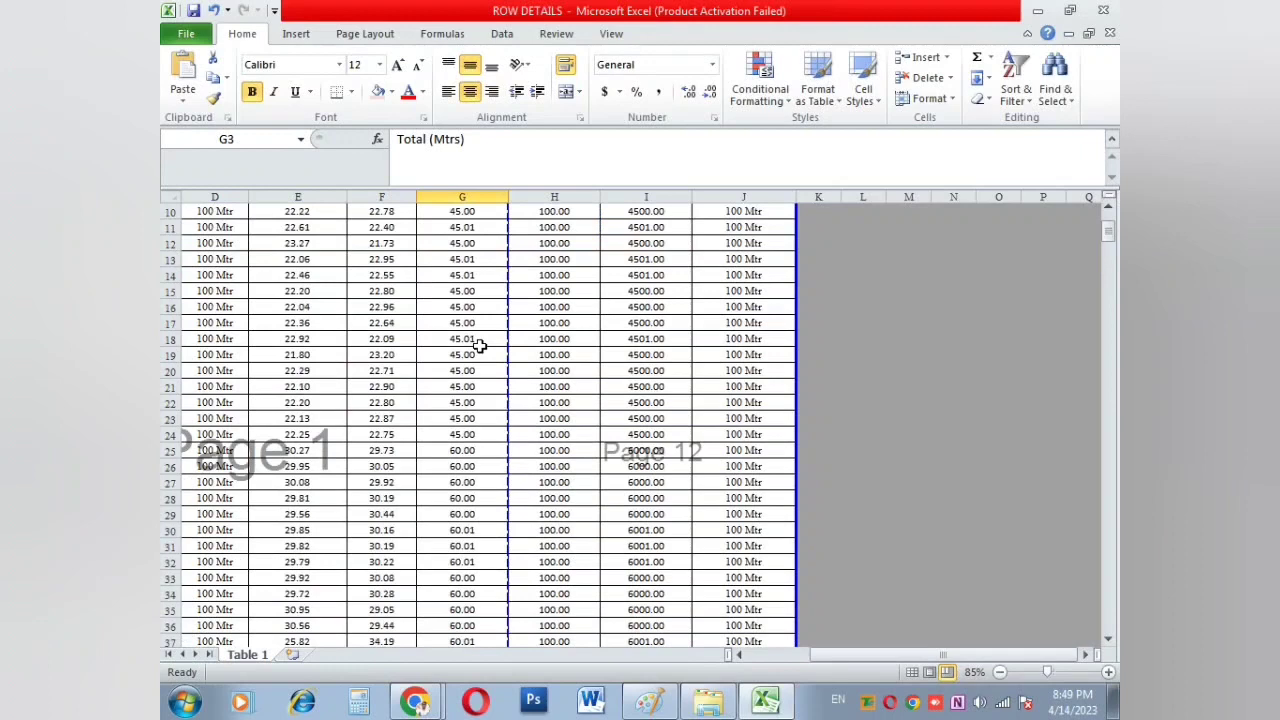
click(252, 419)
drag(869, 655, 824, 657)
scroll(650, 460, up, 3)
scroll(528, 352, down, 2)
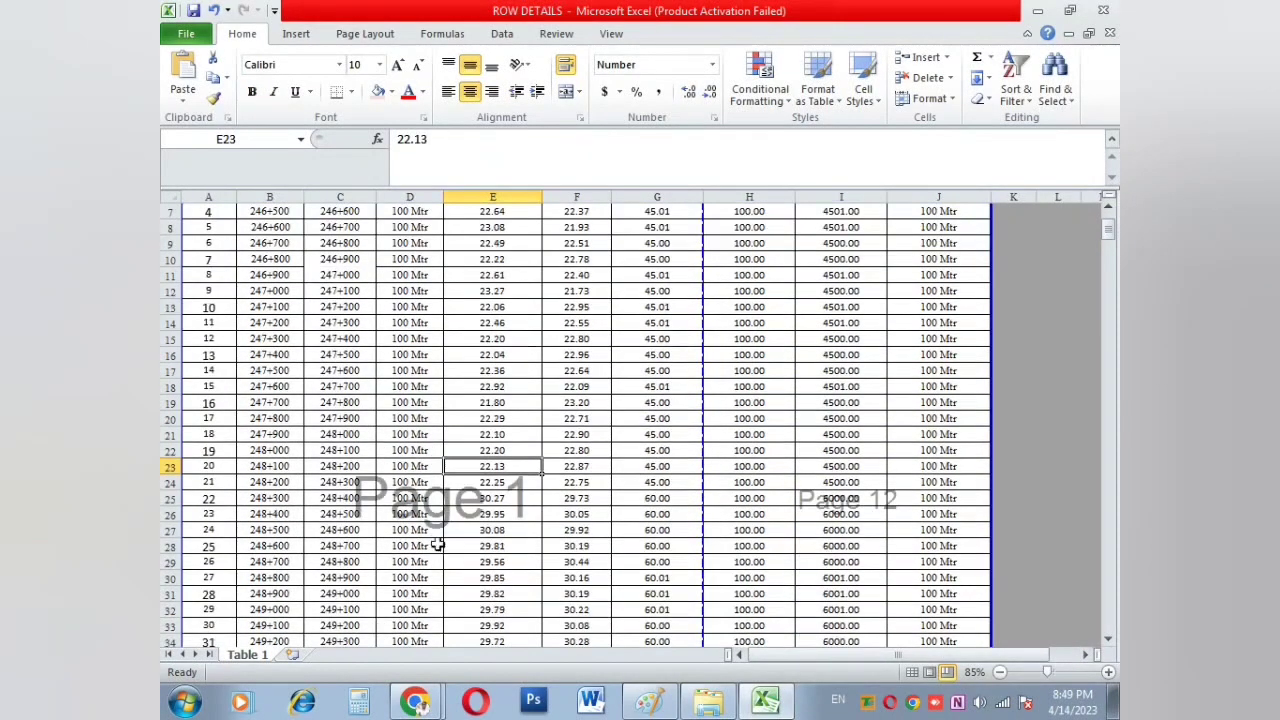
click(349, 469)
scroll(430, 500, down, 3)
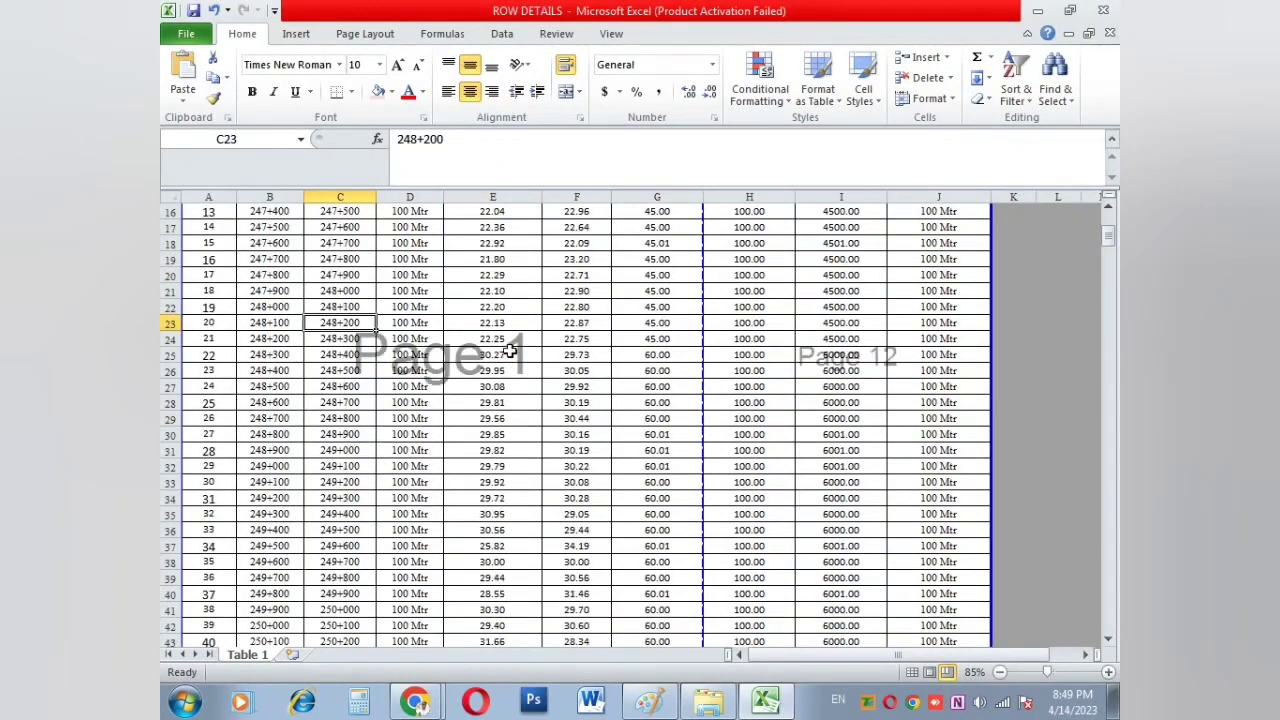
ctrl+scroll(510, 350, up, 1)
scroll(510, 350, down, 14)
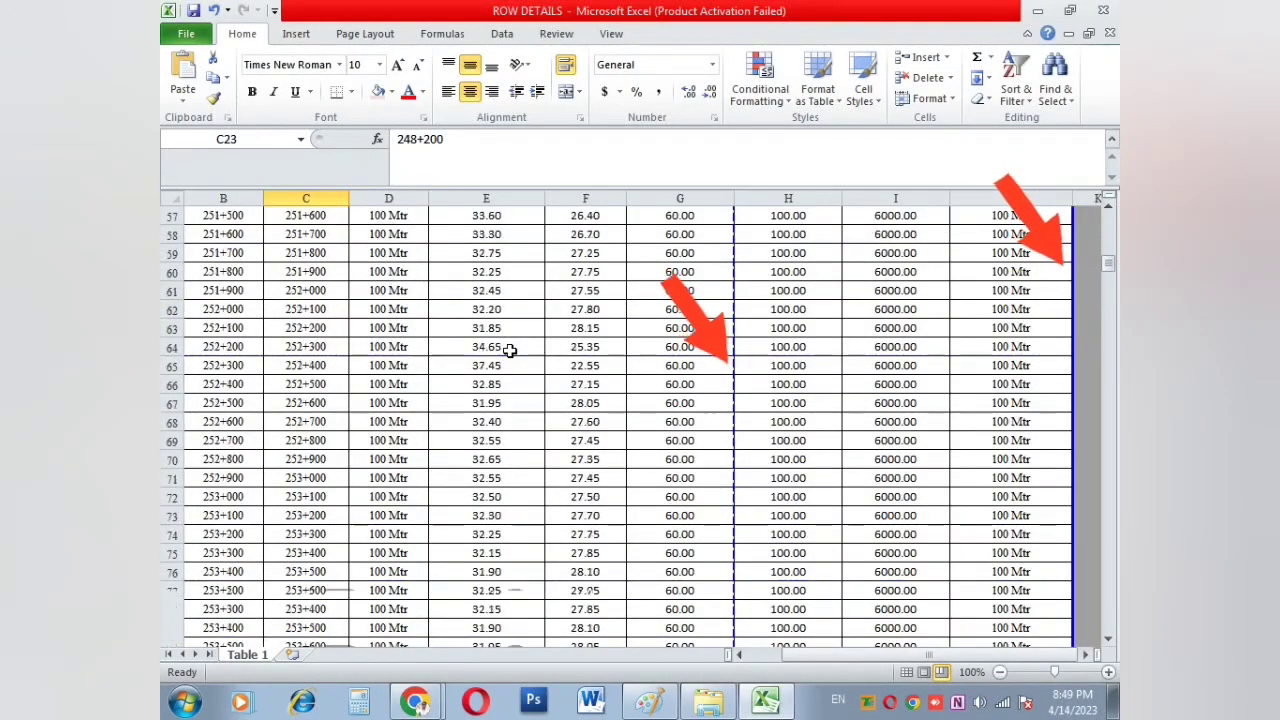
scroll(510, 350, down, 3)
Step: Scroll through the page breaks down to row 129 and back
click(490, 403)
scroll(492, 405, down, 15)
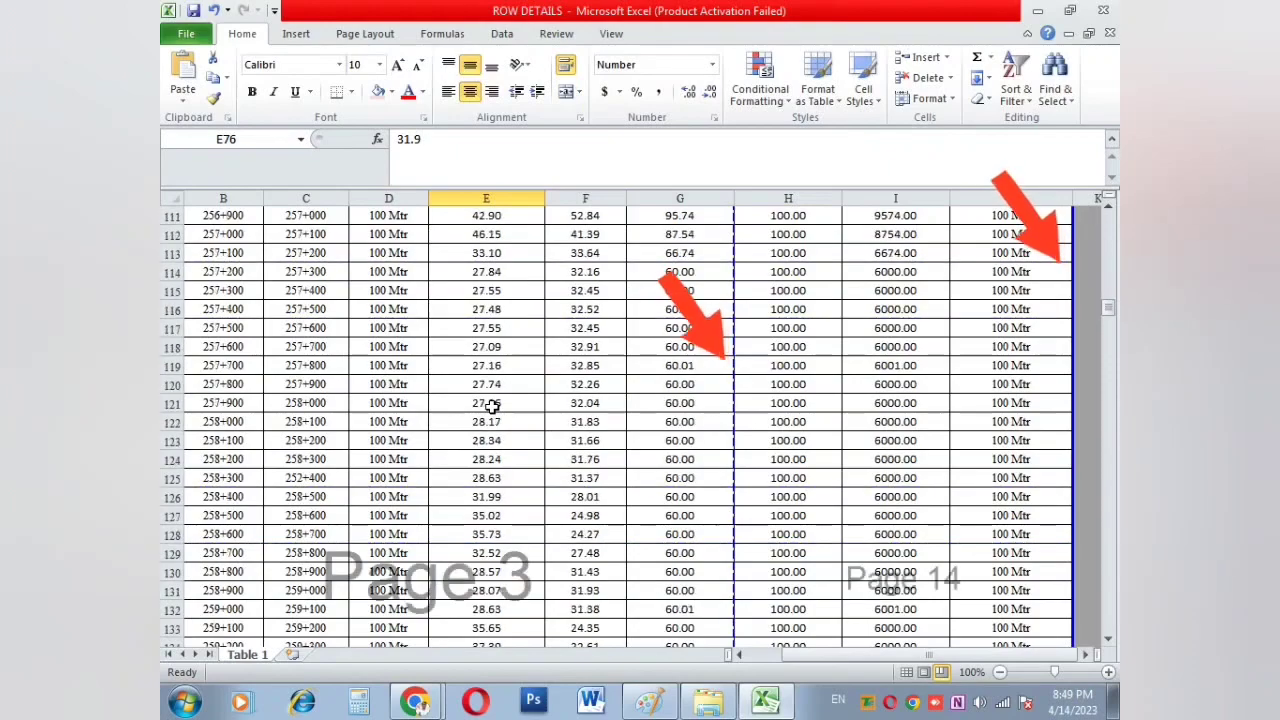
scroll(492, 420, down, 1)
click(492, 497)
scroll(640, 427, up, 12)
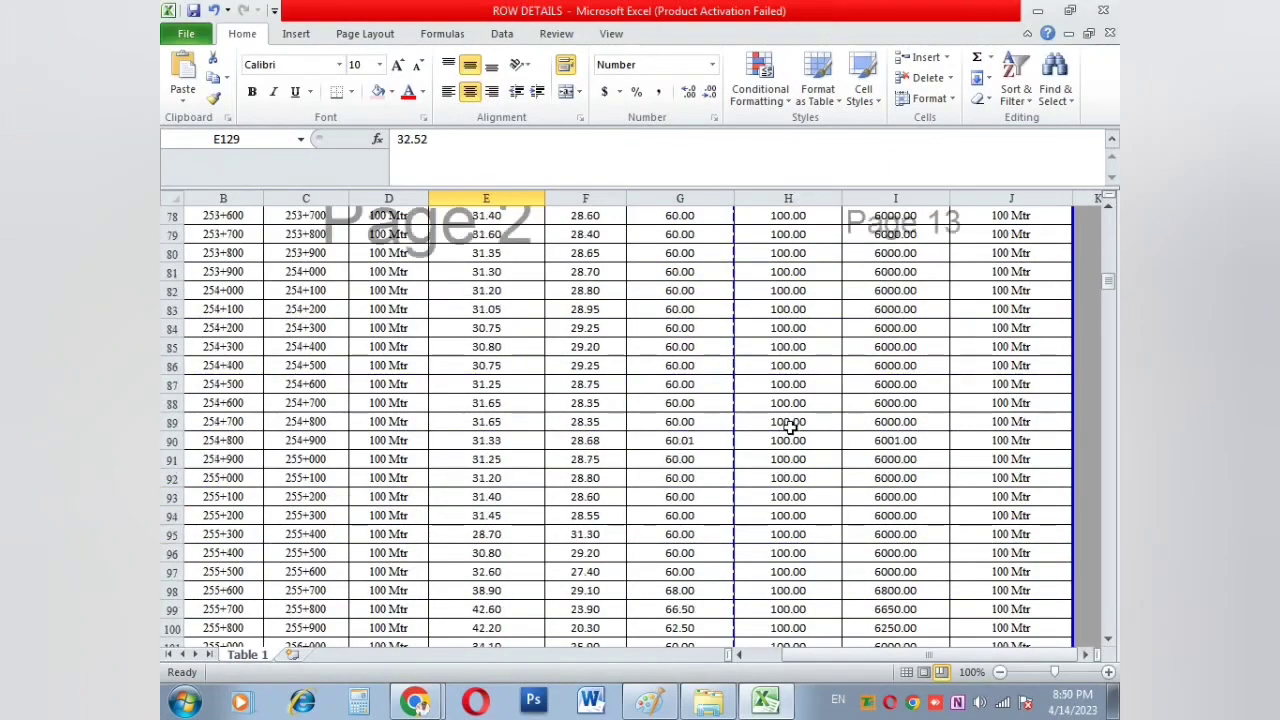
scroll(790, 425, up, 18)
ctrl+scroll(790, 425, down, 2)
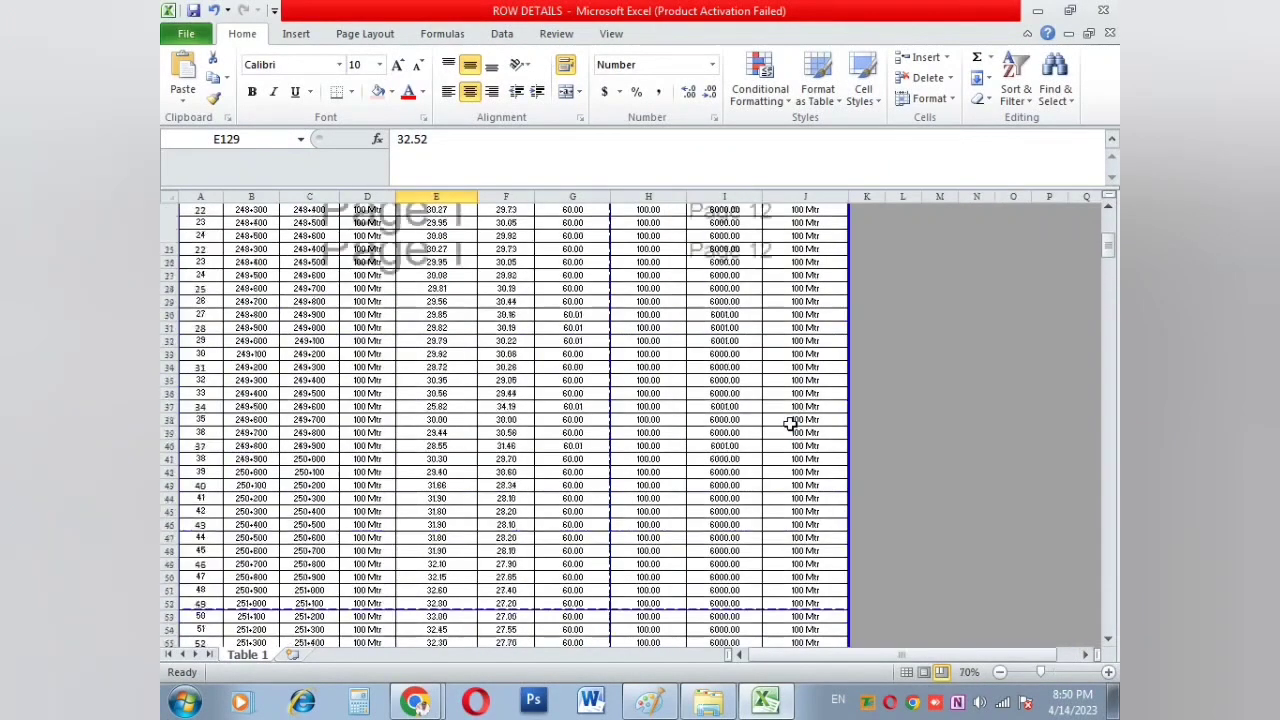
scroll(790, 425, up, 7)
Step: Open the print preview of the ROW DETAILS table, showing 22 pages
click(724, 578)
scroll(730, 565, down, 6)
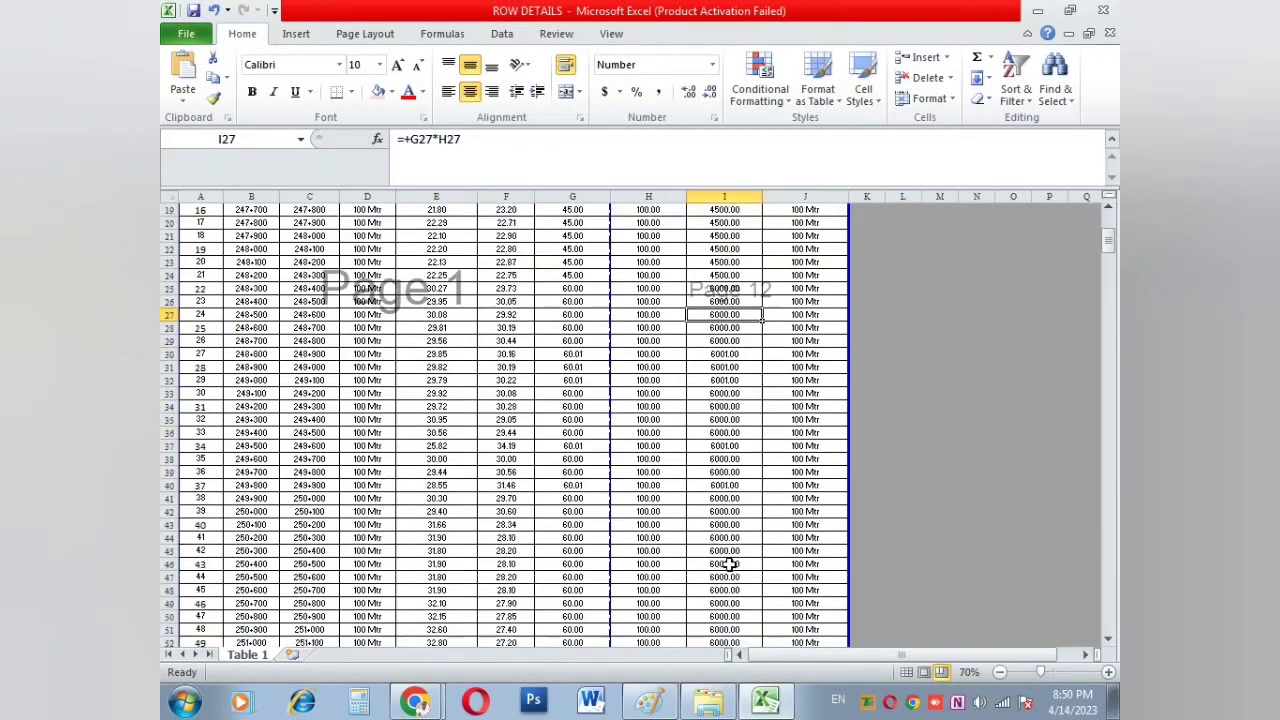
ctrl+scroll(730, 565, up, 1)
scroll(735, 545, down, 9)
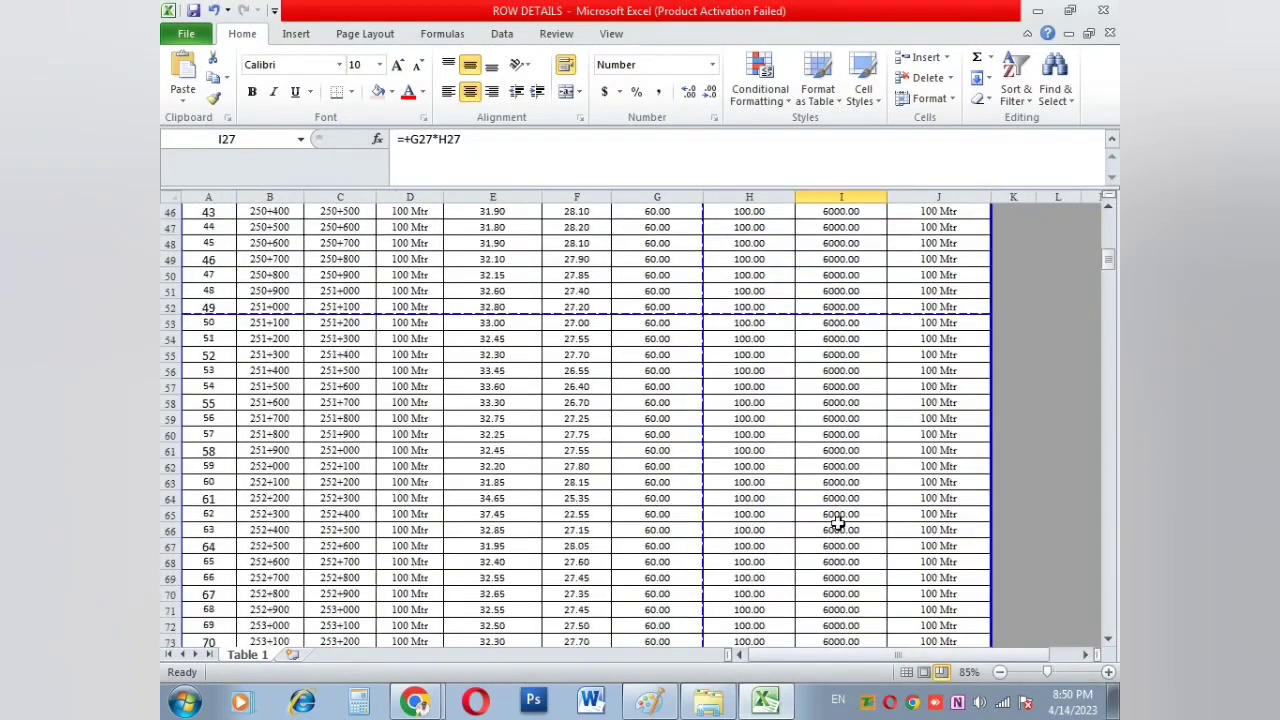
scroll(838, 522, up, 15)
click(551, 318)
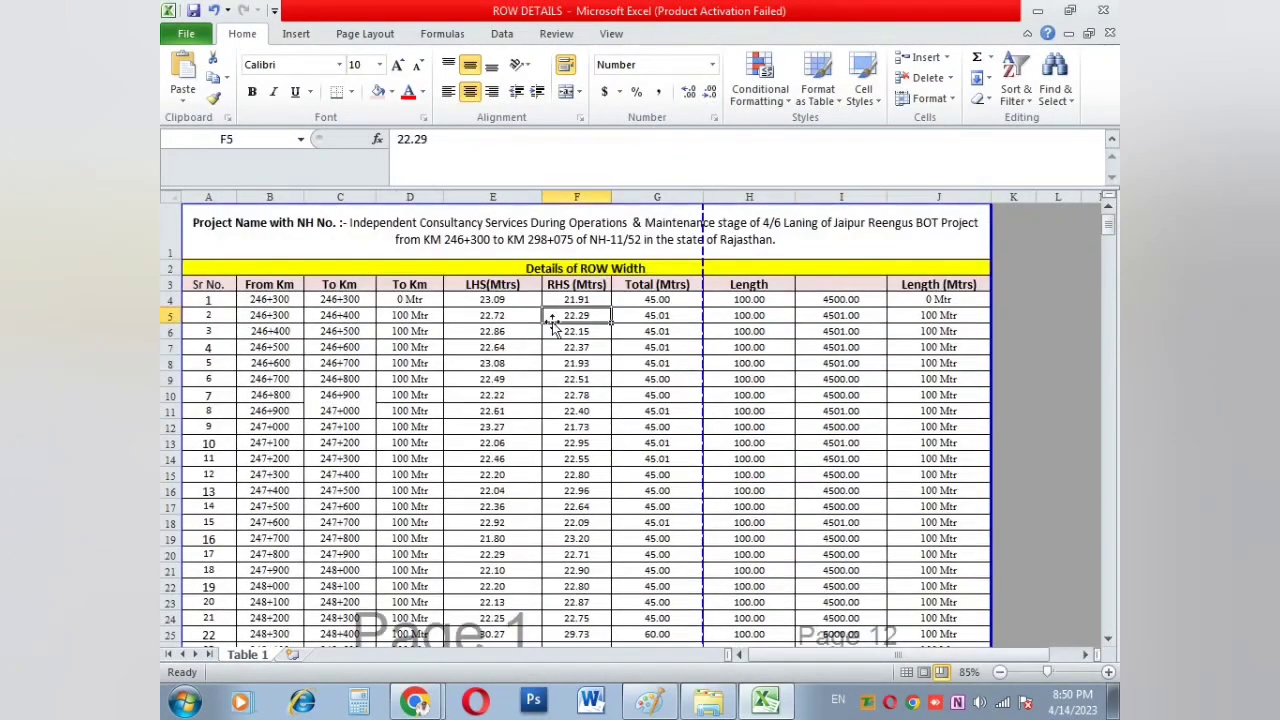
key(ctrl+p)
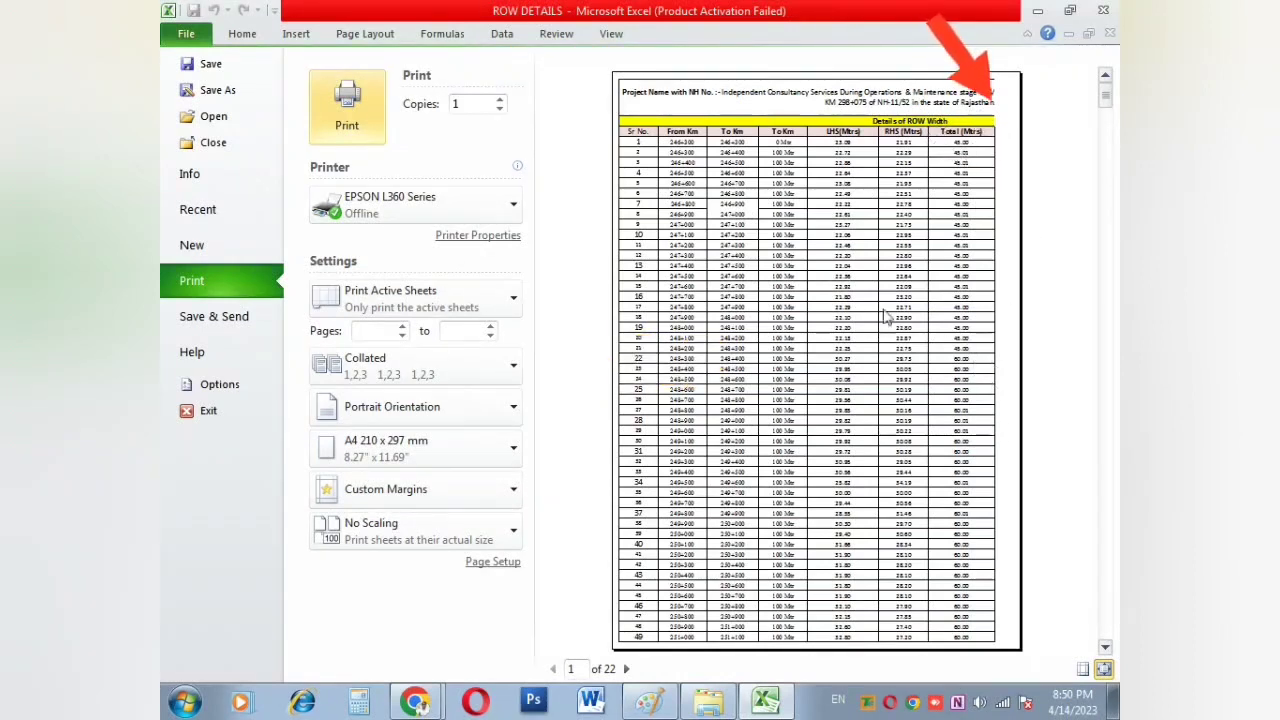
click(626, 669)
click(626, 669)
click(626, 669)
click(626, 669)
click(626, 669)
click(626, 669)
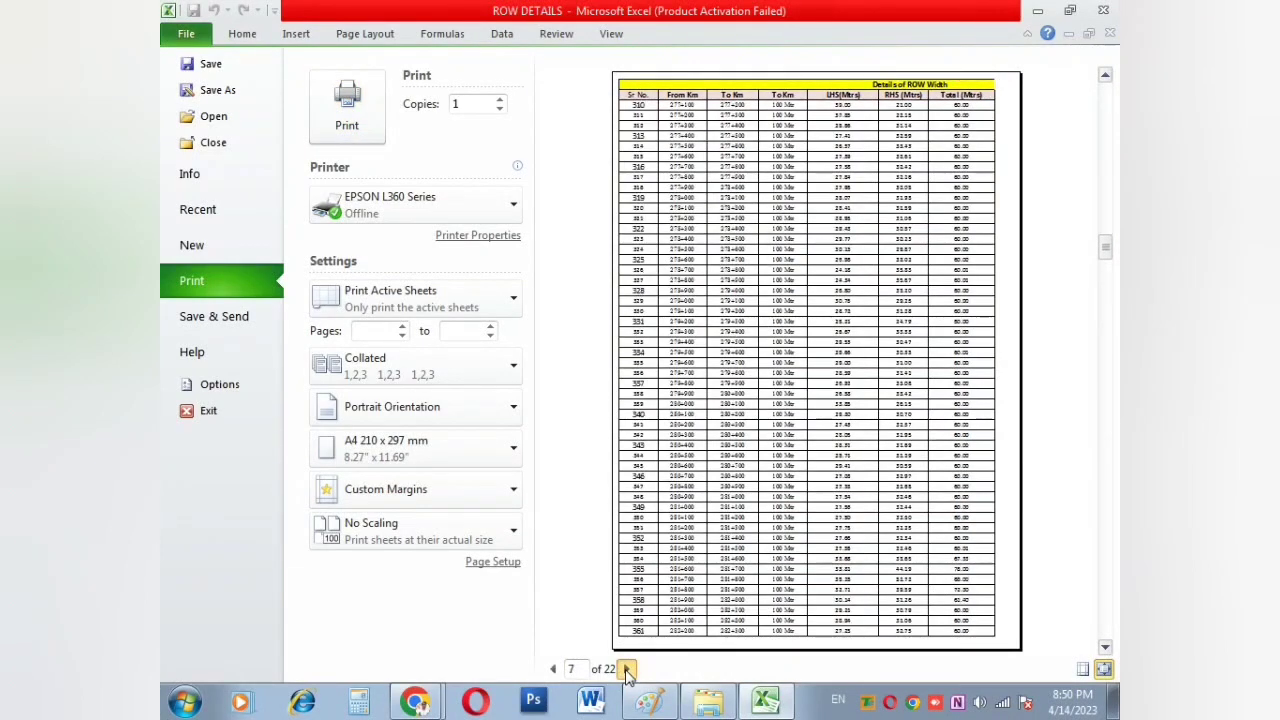
click(626, 669)
click(626, 669)
click(626, 669)
click(626, 669)
click(626, 669)
click(626, 669)
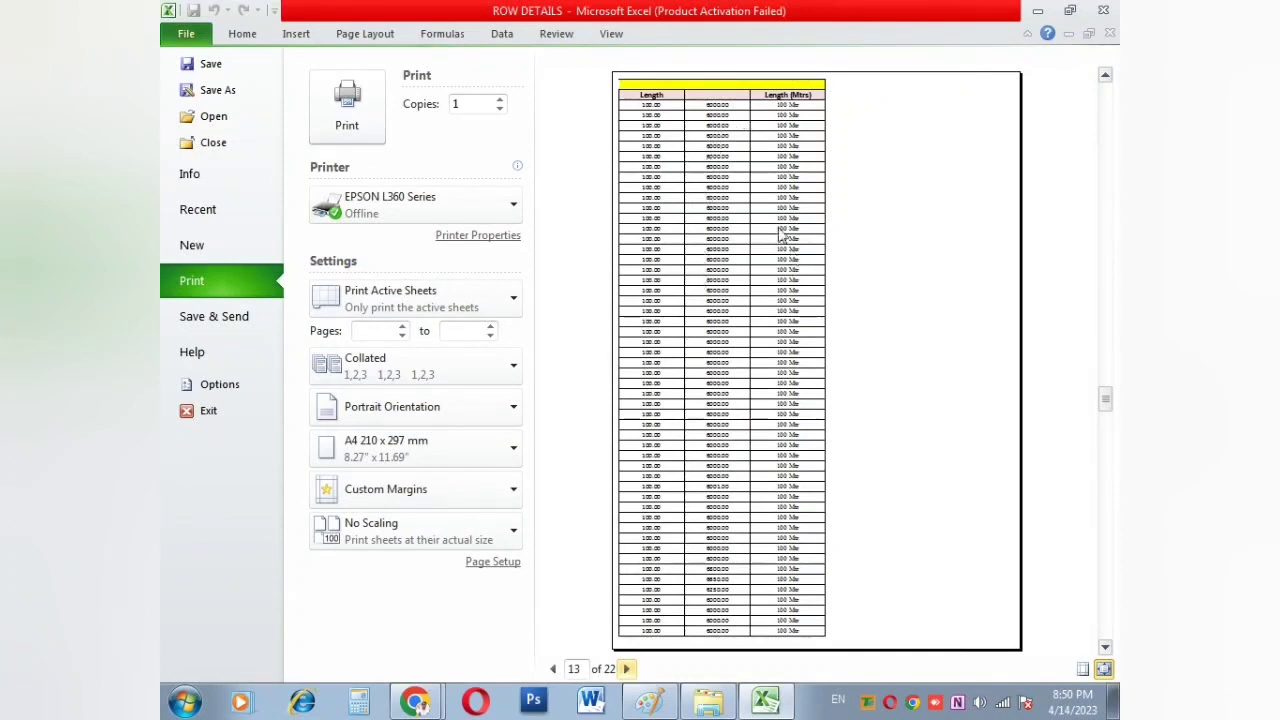
click(627, 669)
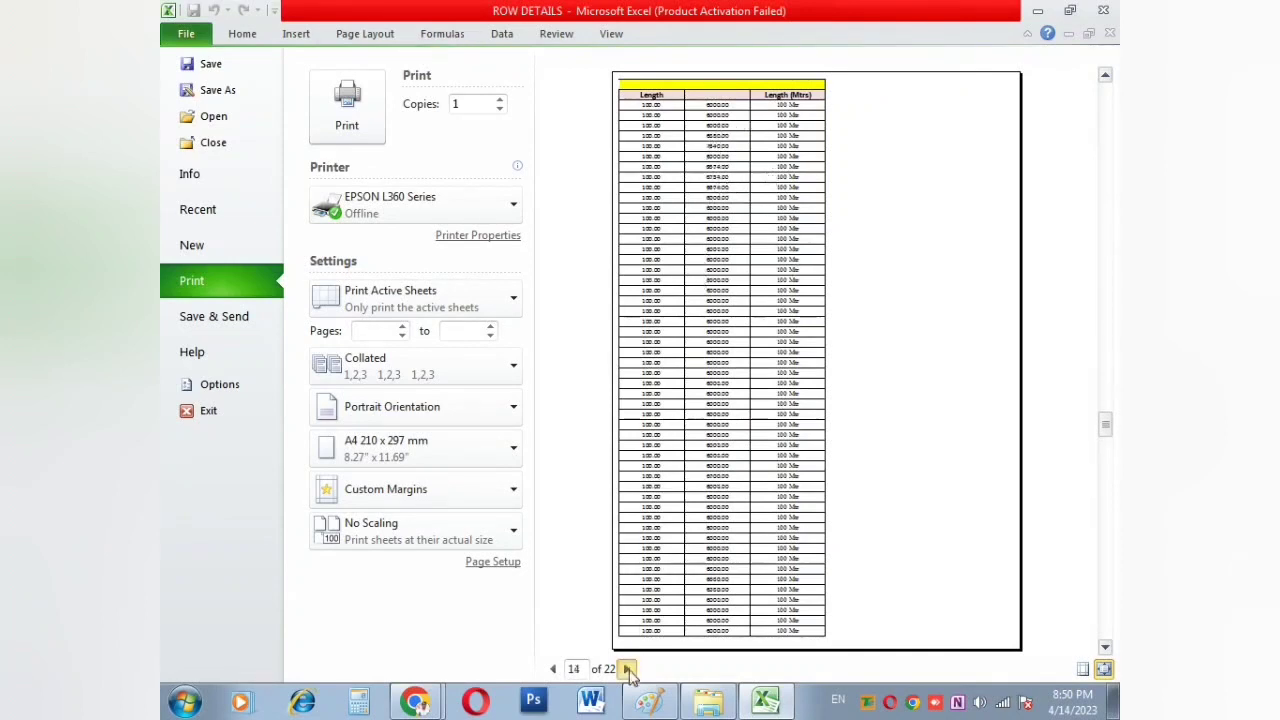
click(627, 669)
click(627, 669)
click(627, 669)
click(627, 669)
click(627, 669)
click(627, 669)
click(627, 669)
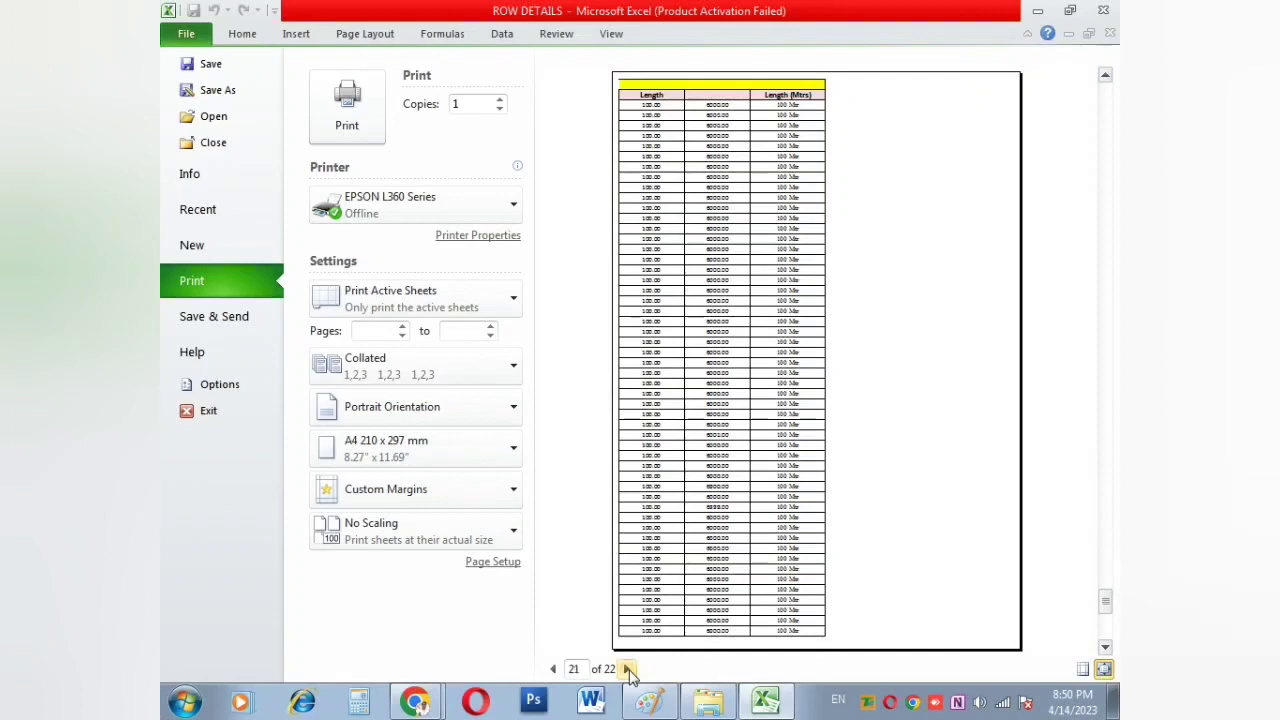
click(627, 669)
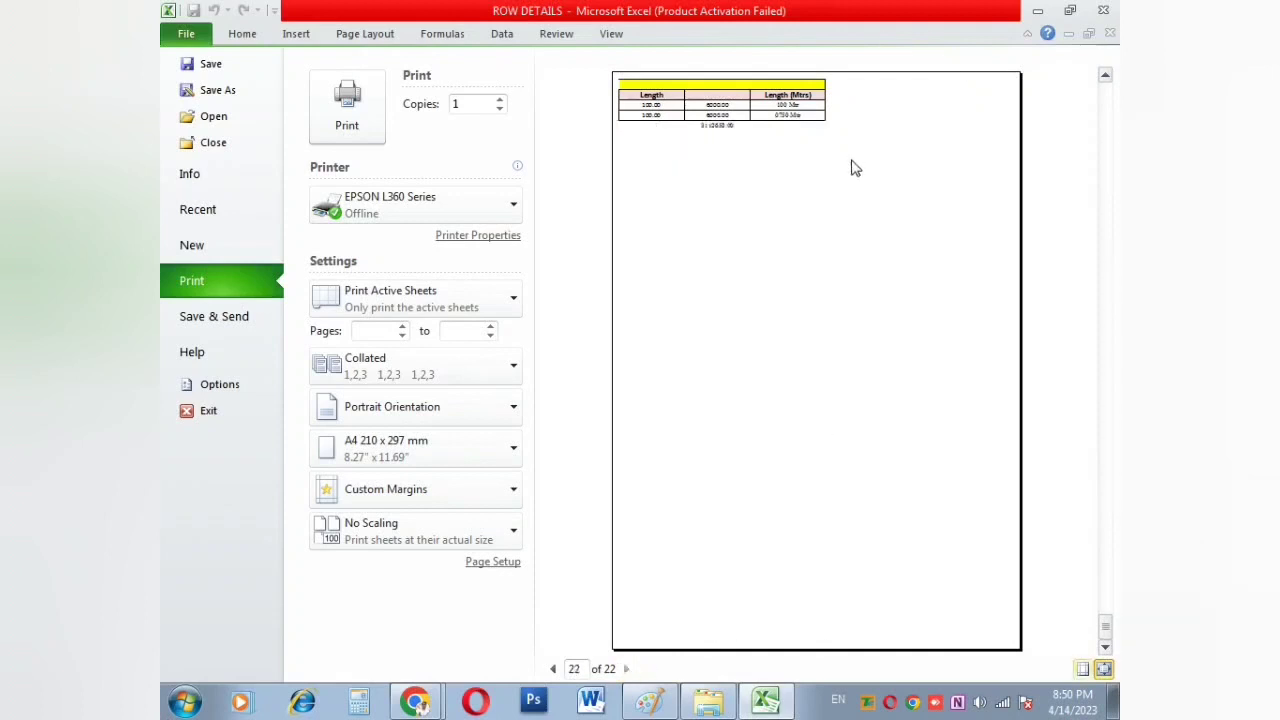
click(508, 563)
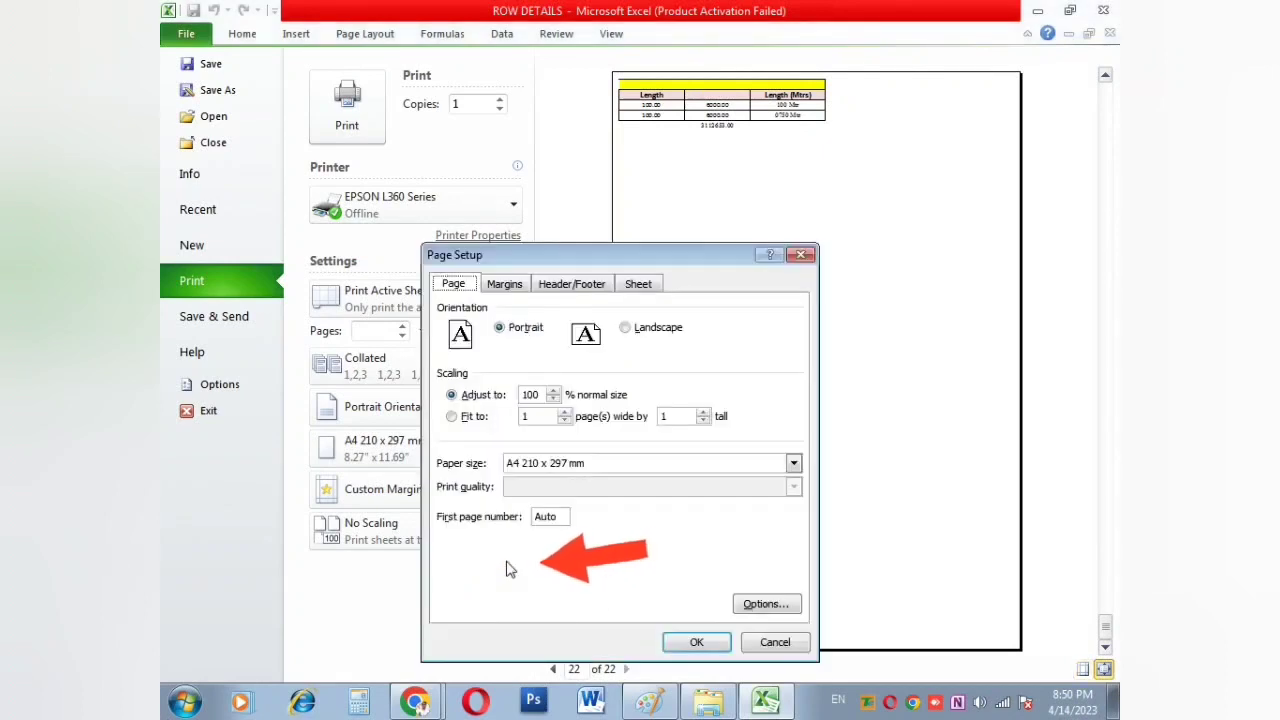
drag(623, 253, 716, 136)
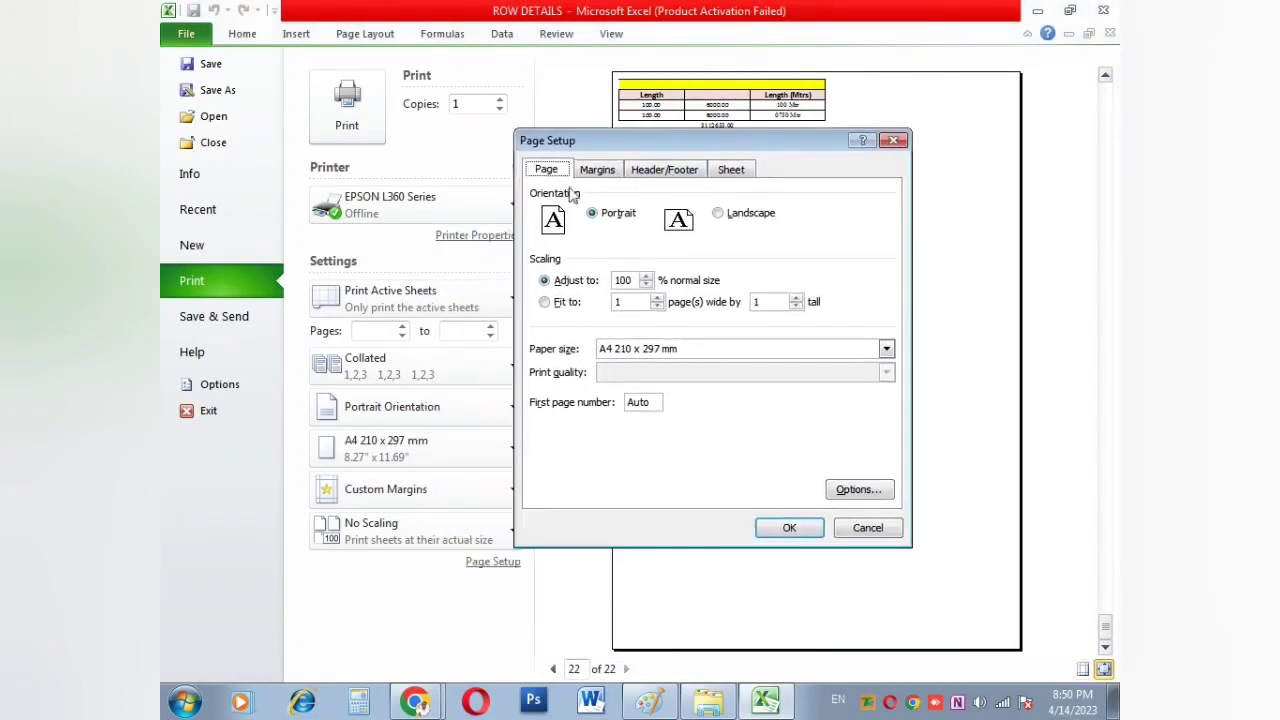
click(594, 216)
click(717, 216)
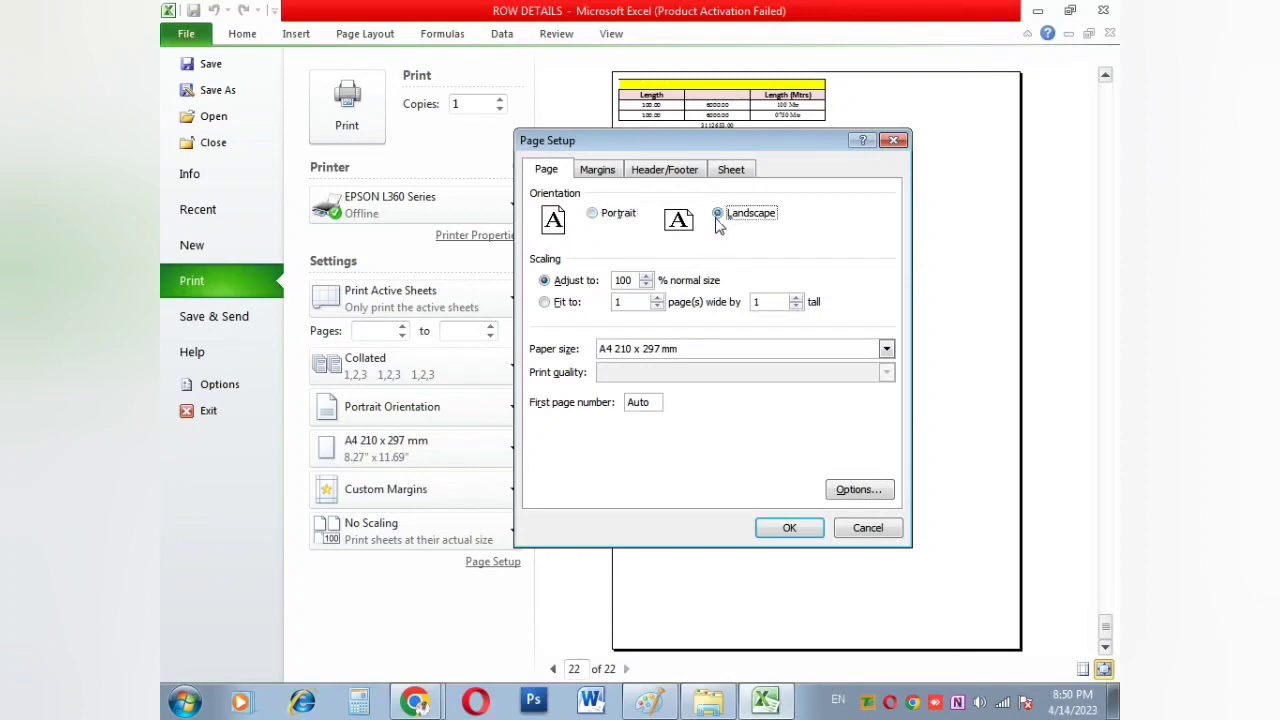
click(791, 530)
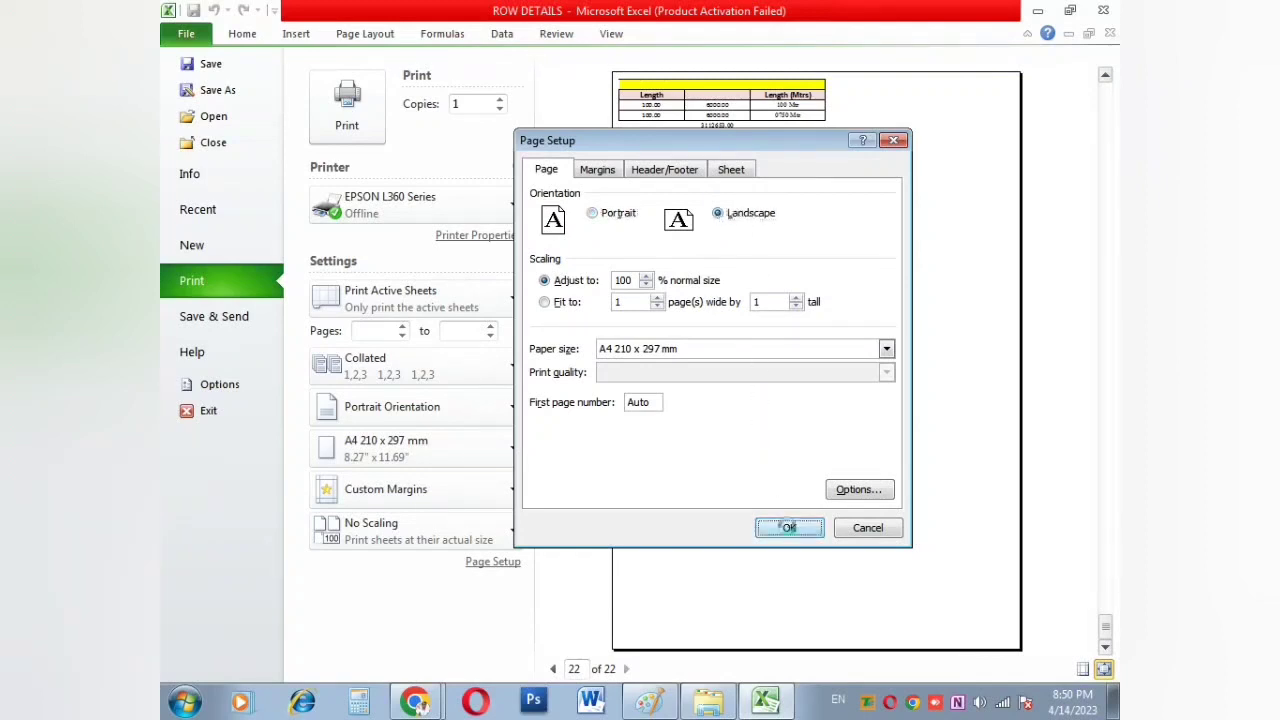
scroll(754, 480, up, 3)
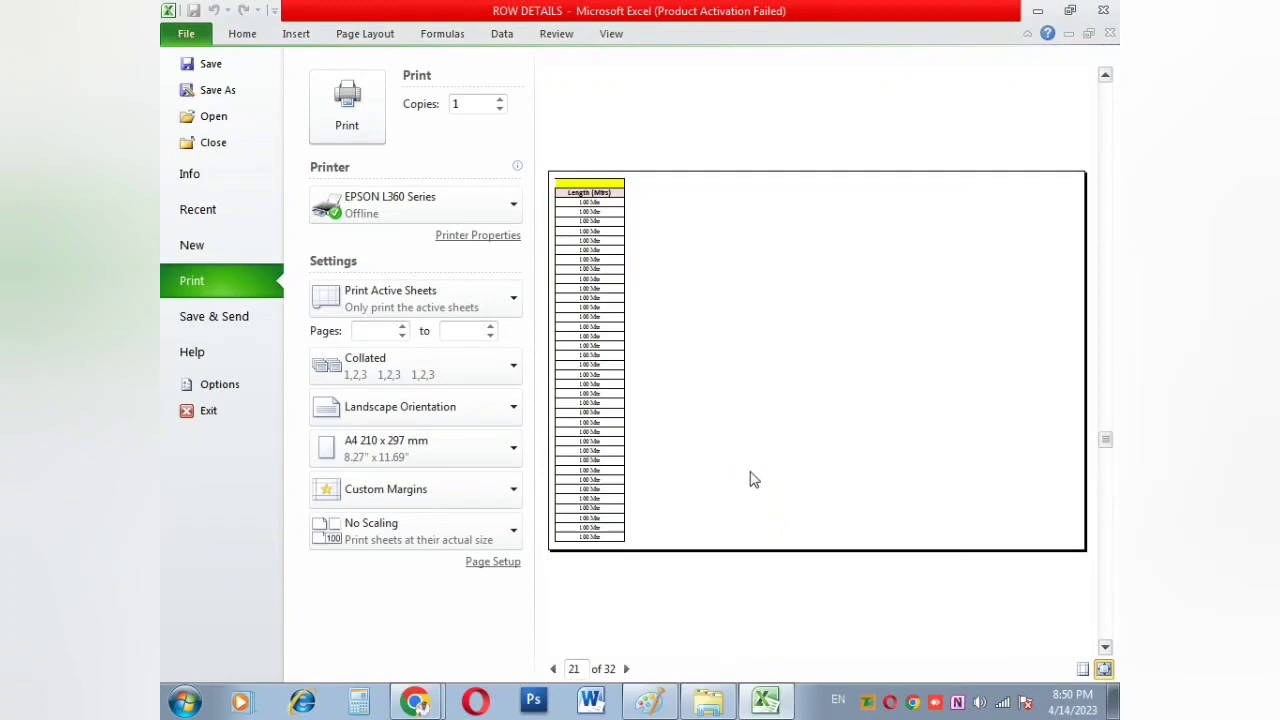
click(553, 668)
click(553, 668)
click(553, 668)
click(553, 668)
click(553, 668)
click(553, 668)
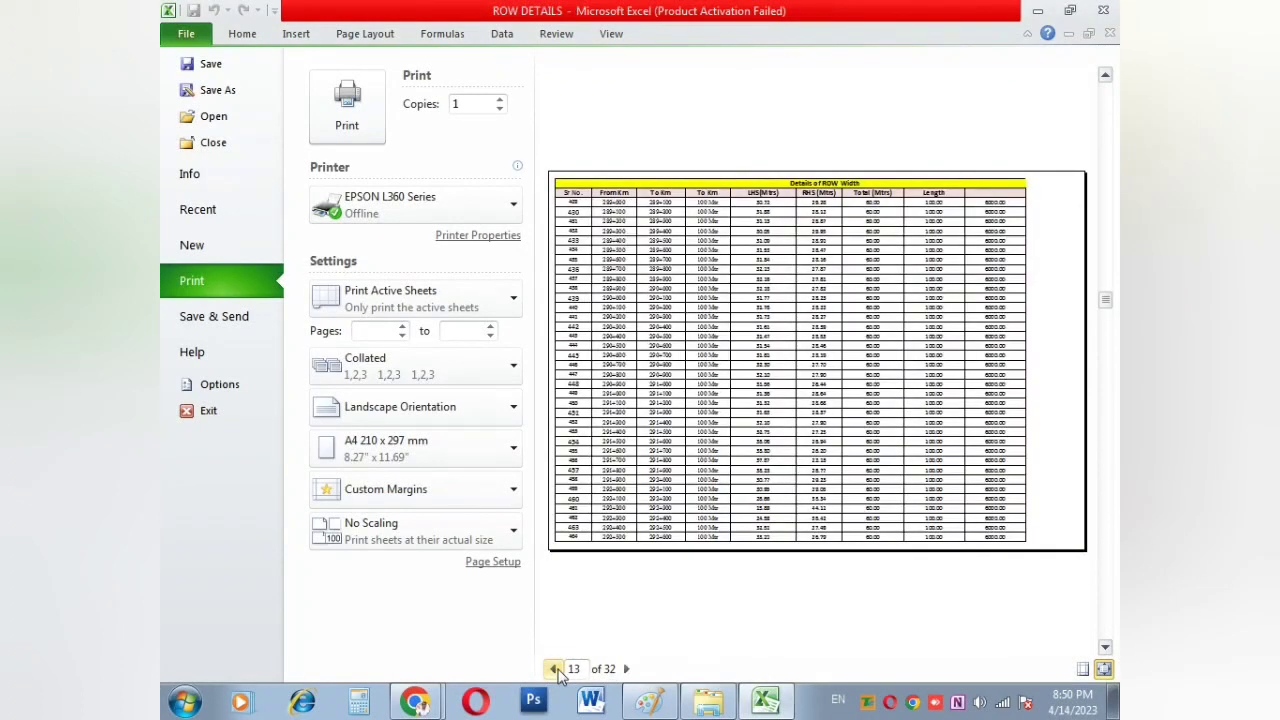
scroll(970, 308, down, 4)
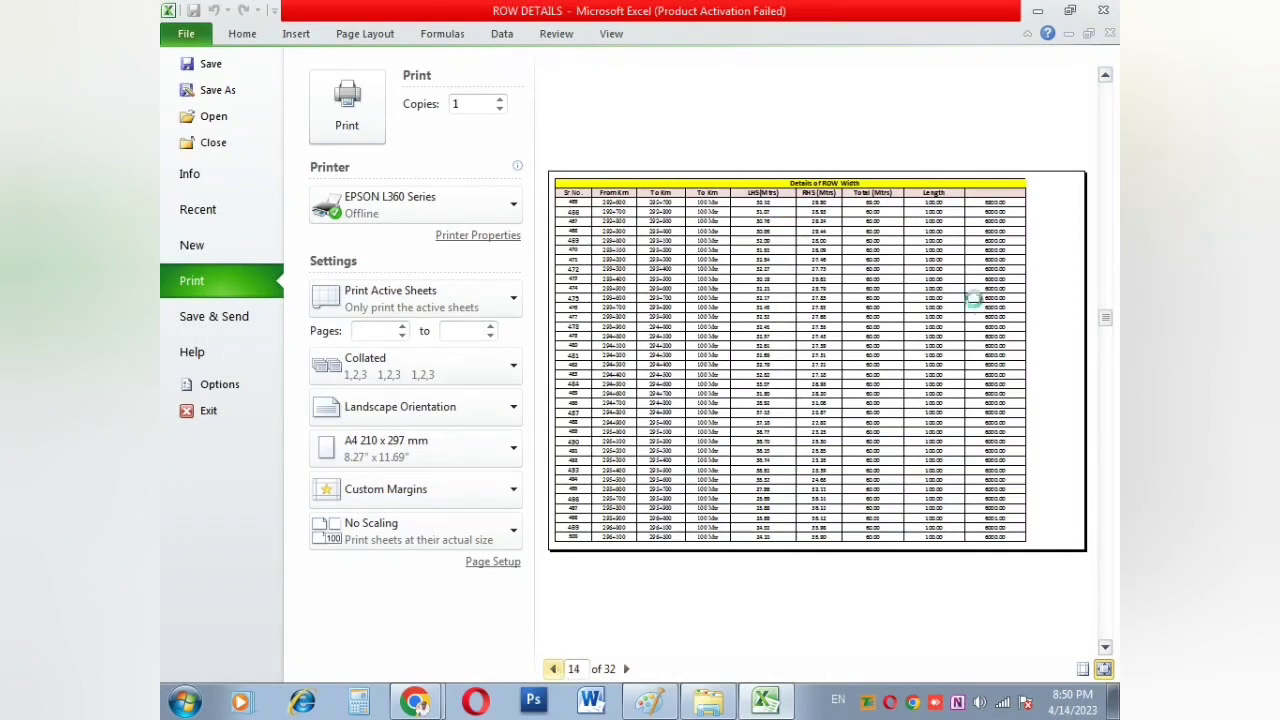
scroll(978, 308, down, 10)
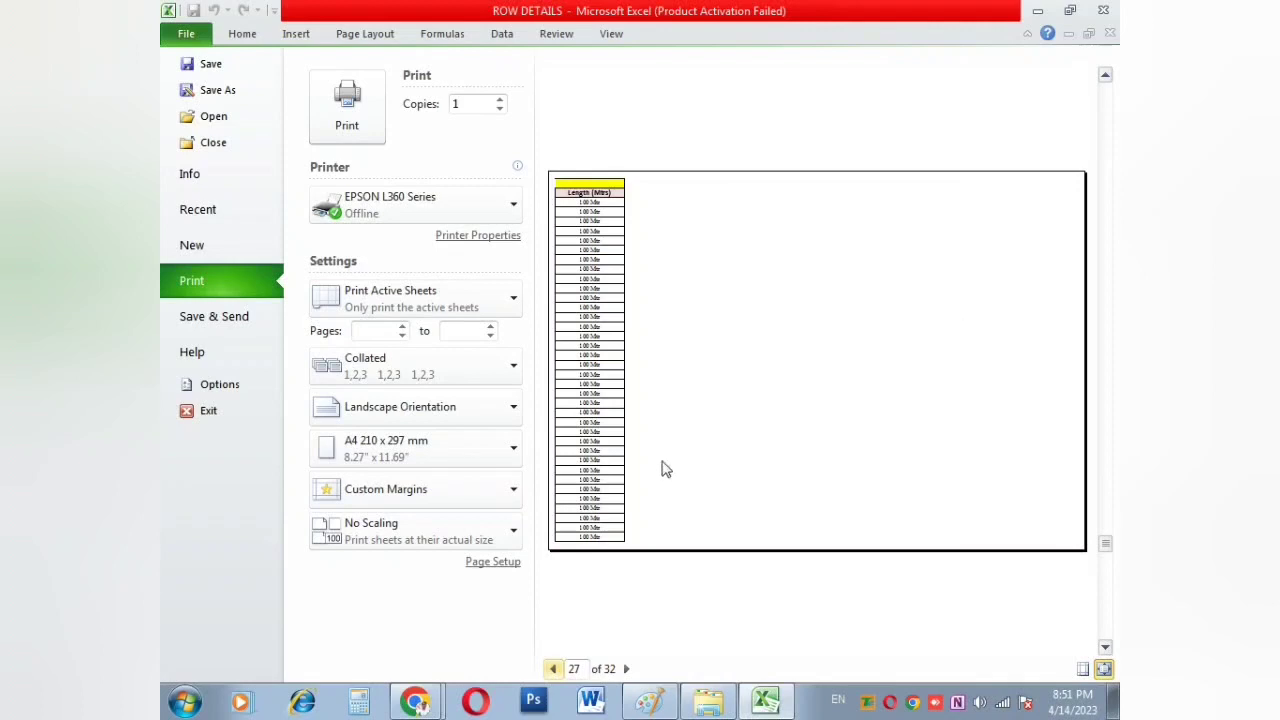
Step: Switch the printout to portrait and lower its scaling in Page Setup
click(485, 566)
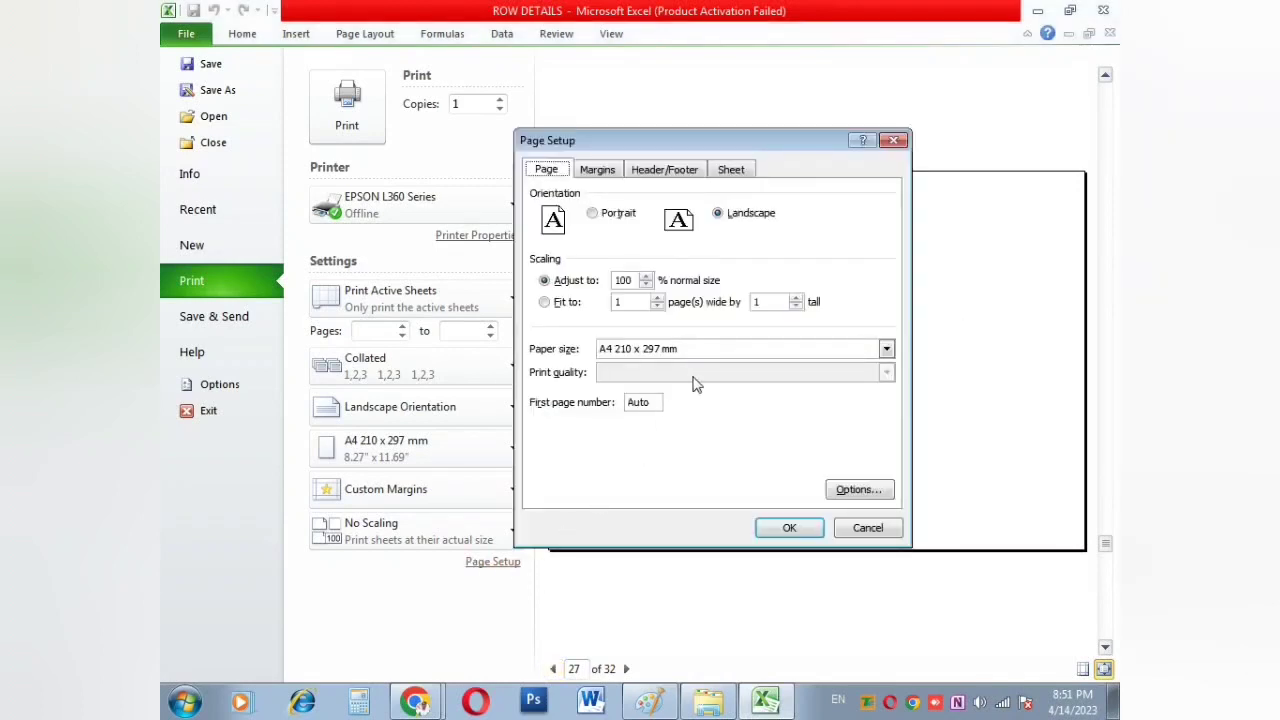
click(619, 216)
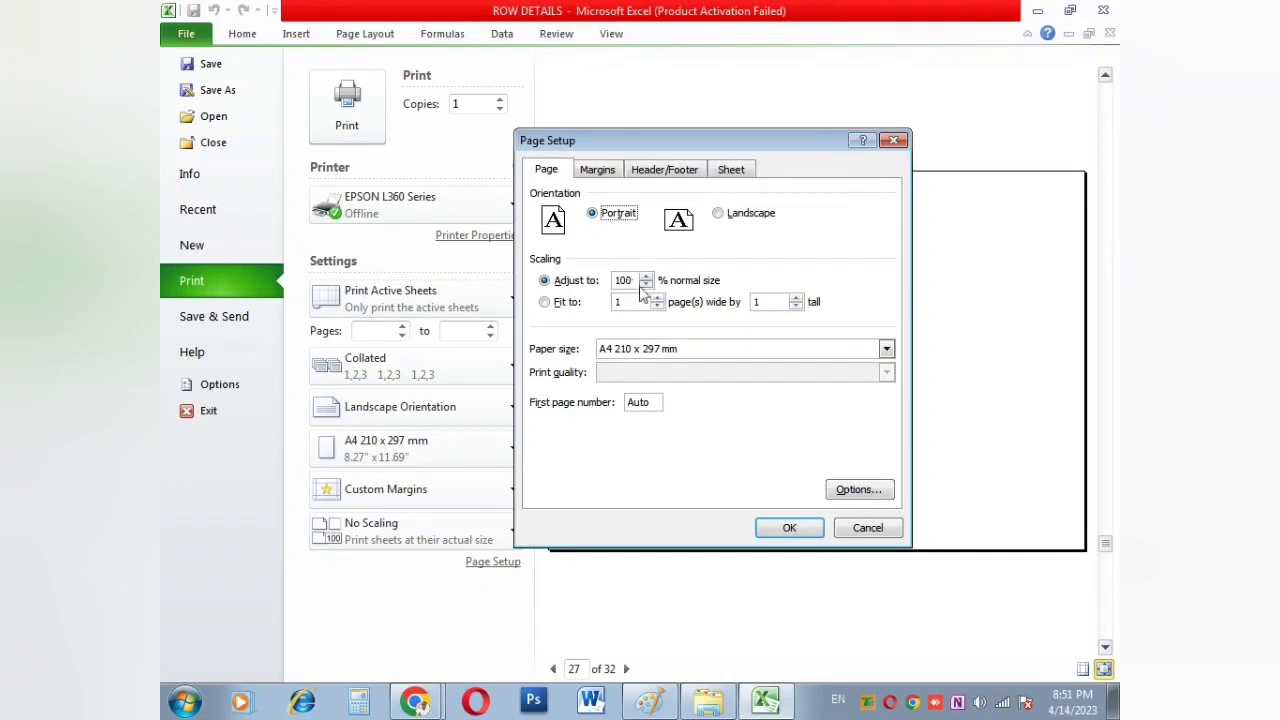
click(645, 285)
click(782, 528)
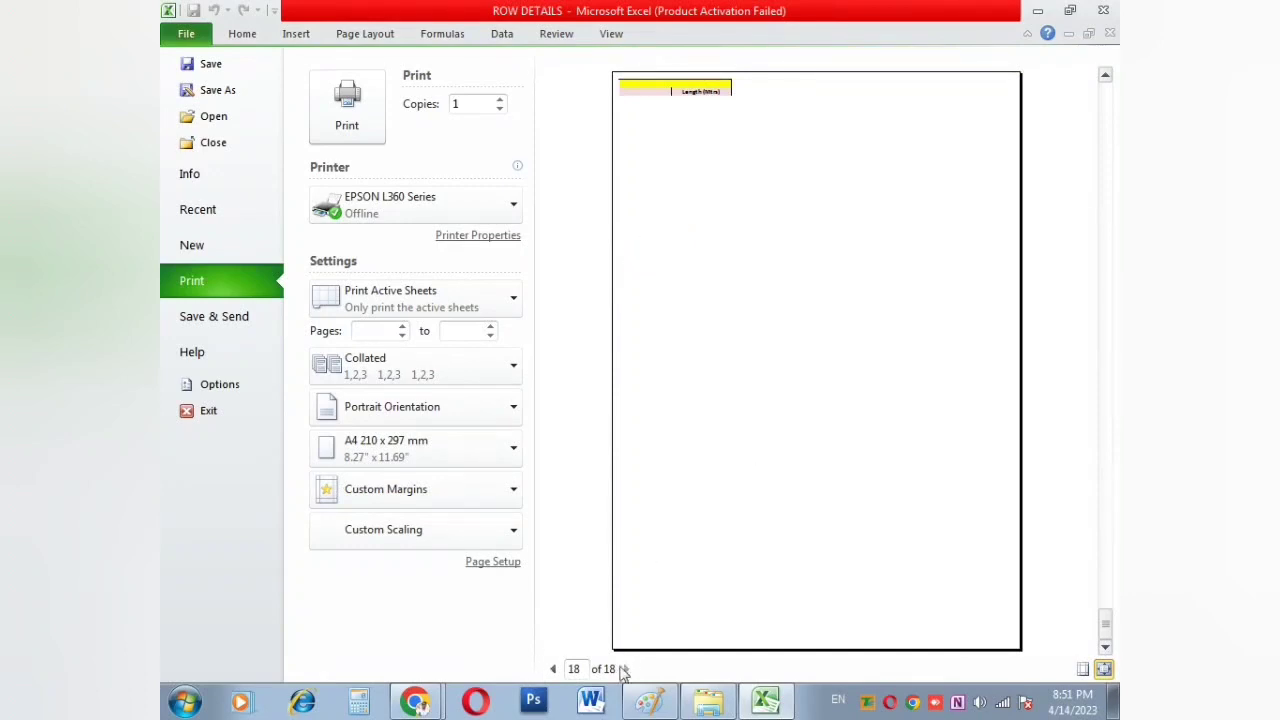
click(553, 668)
click(553, 668)
click(553, 668)
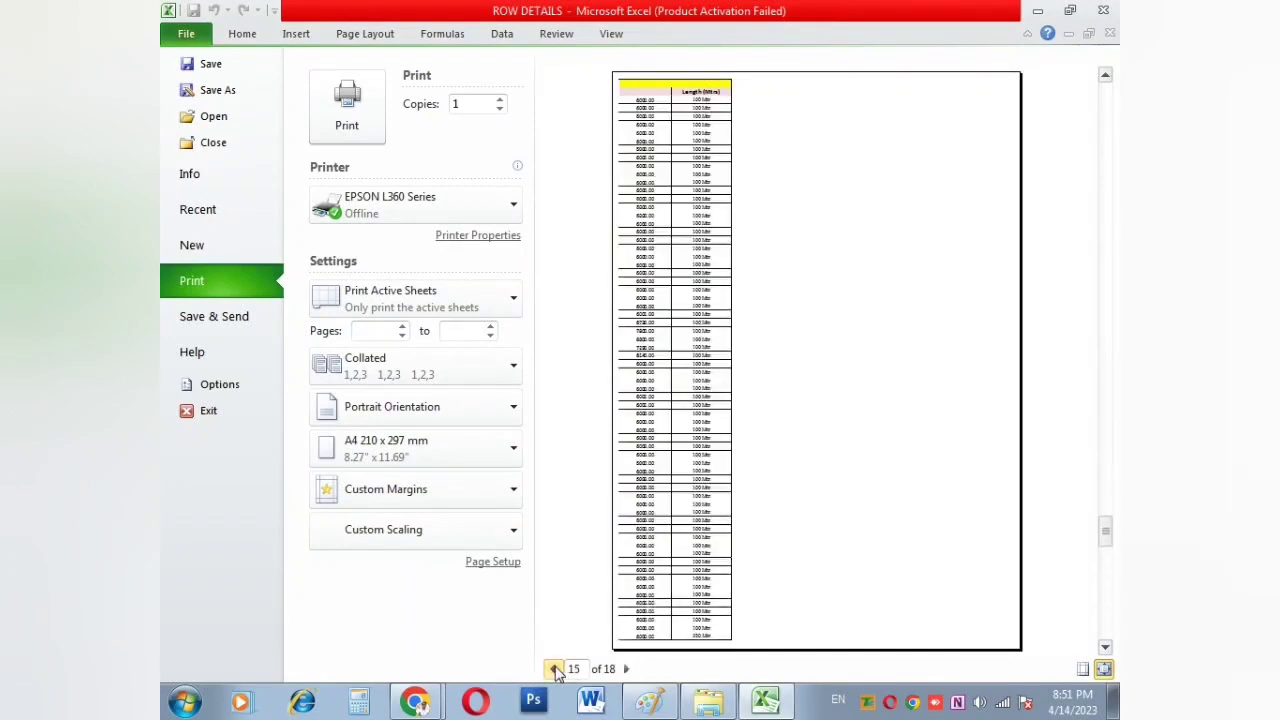
click(553, 668)
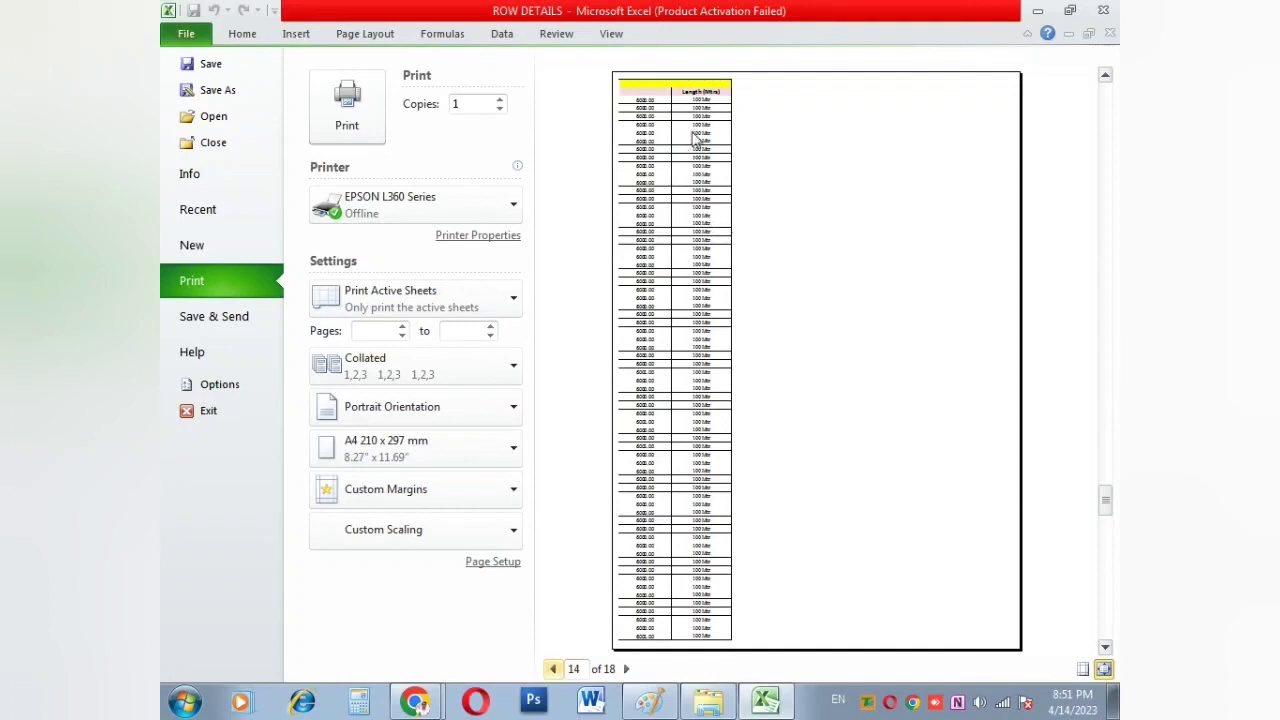
Step: Reduce the print scaling to 75 percent
click(493, 562)
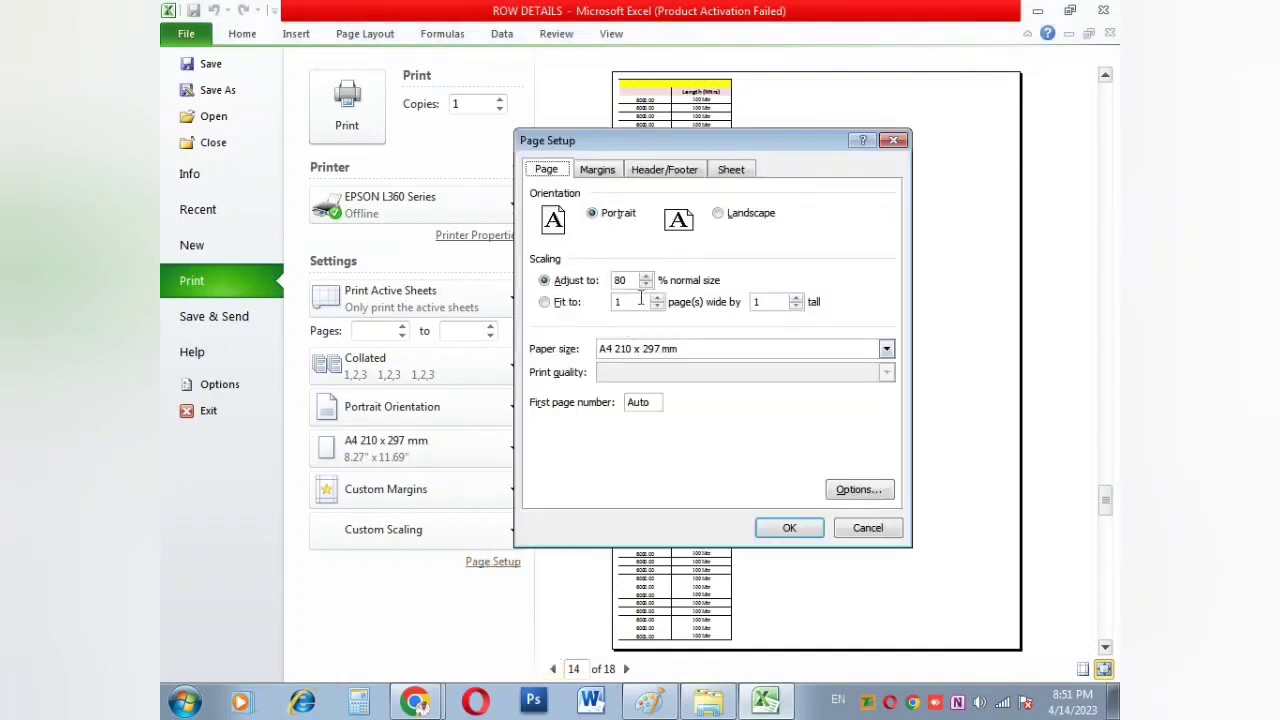
click(645, 286)
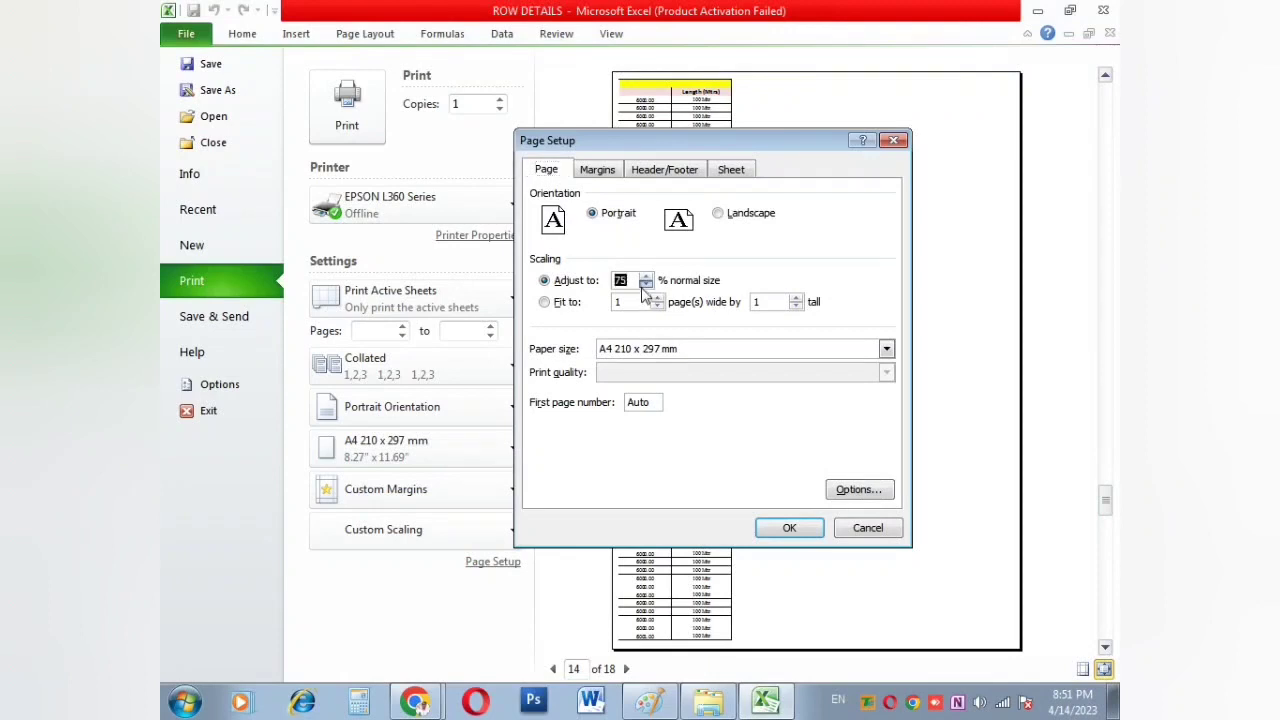
click(789, 527)
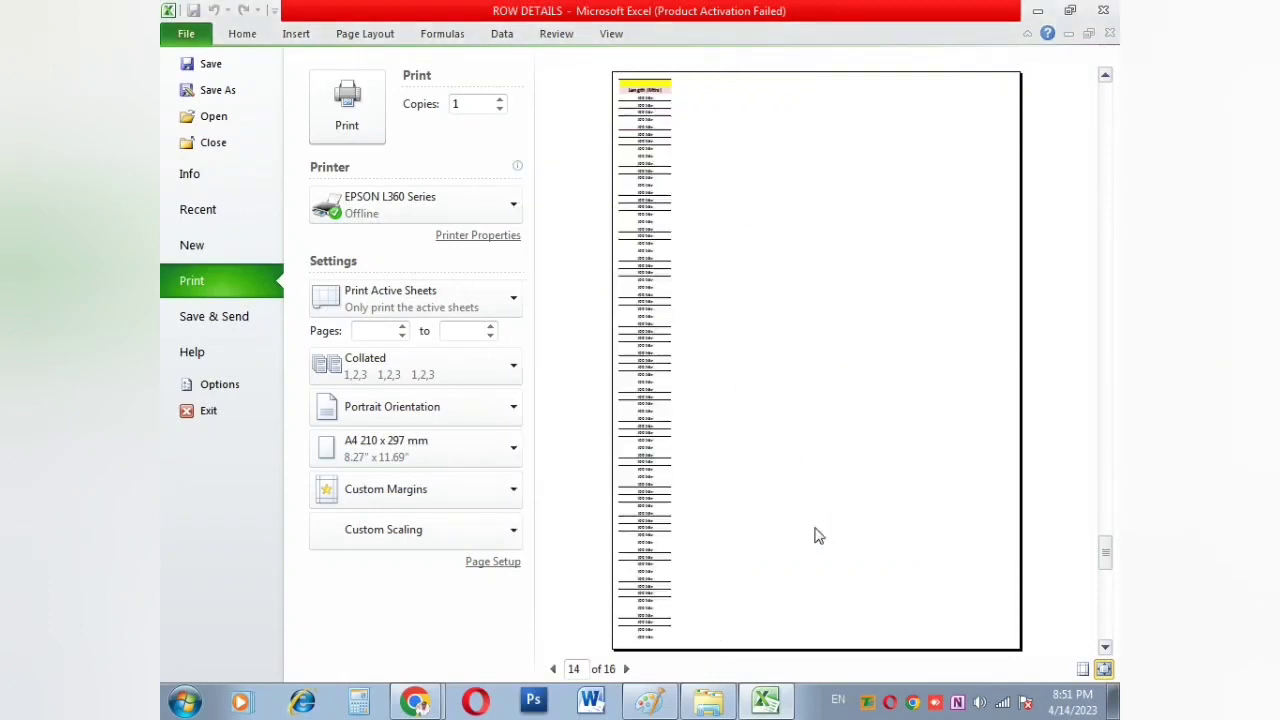
scroll(644, 326, up, 2)
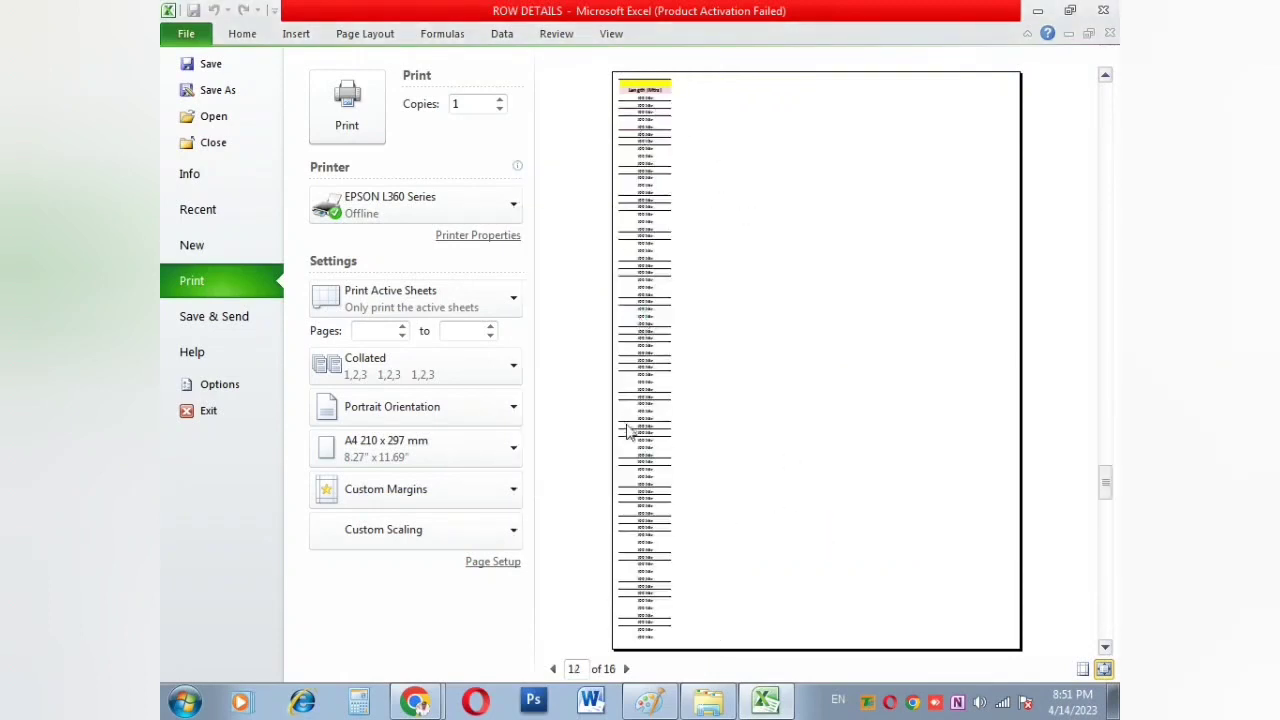
click(556, 669)
Step: Lower the scaling further so the table fits on 7 pages
click(515, 565)
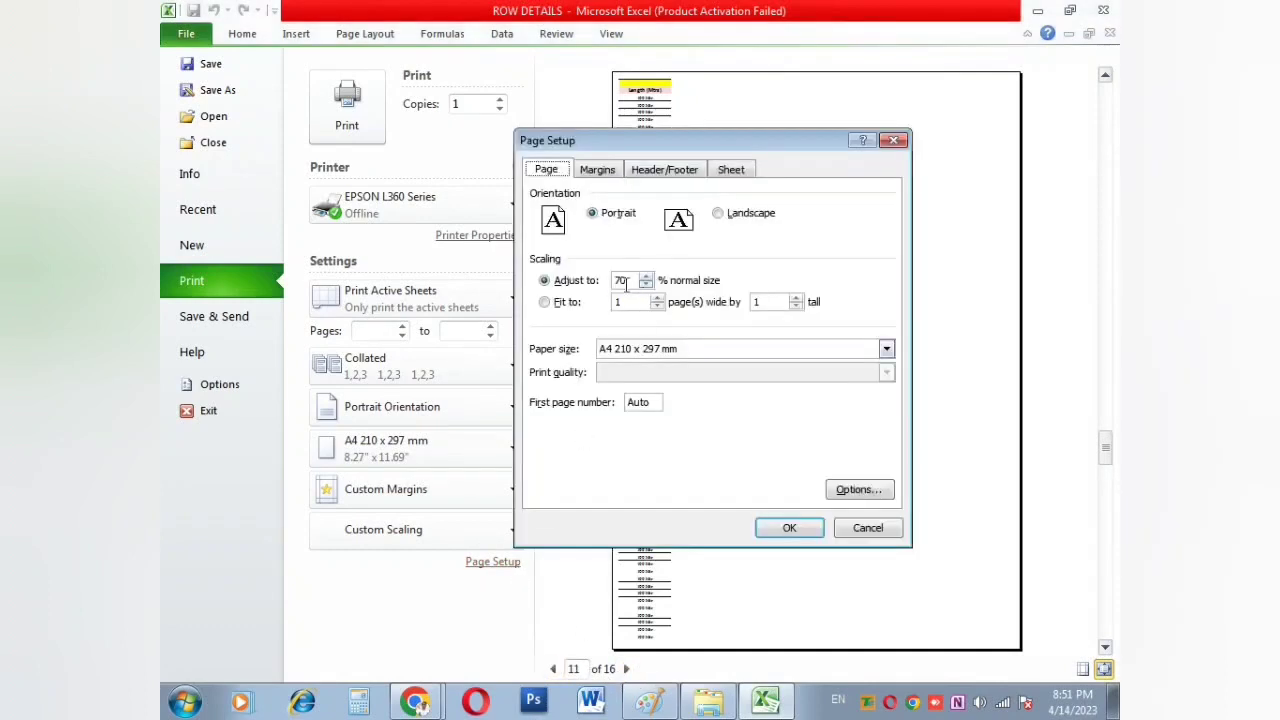
click(650, 287)
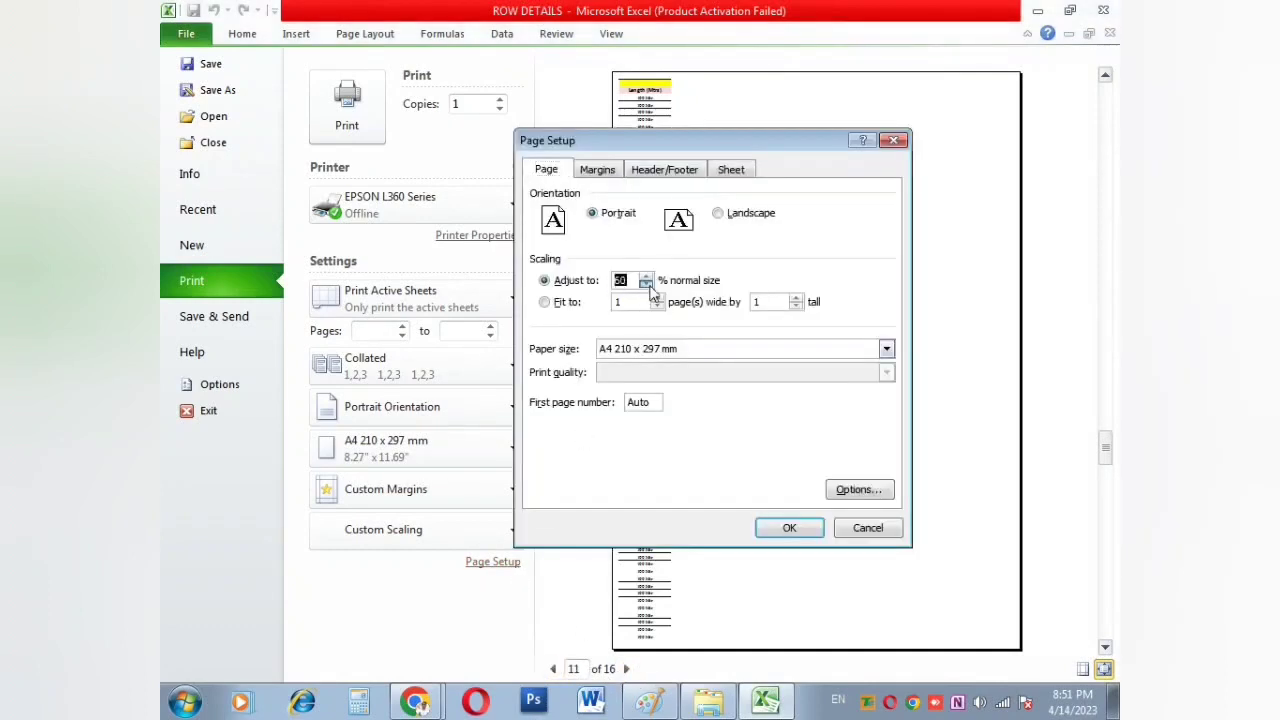
click(770, 528)
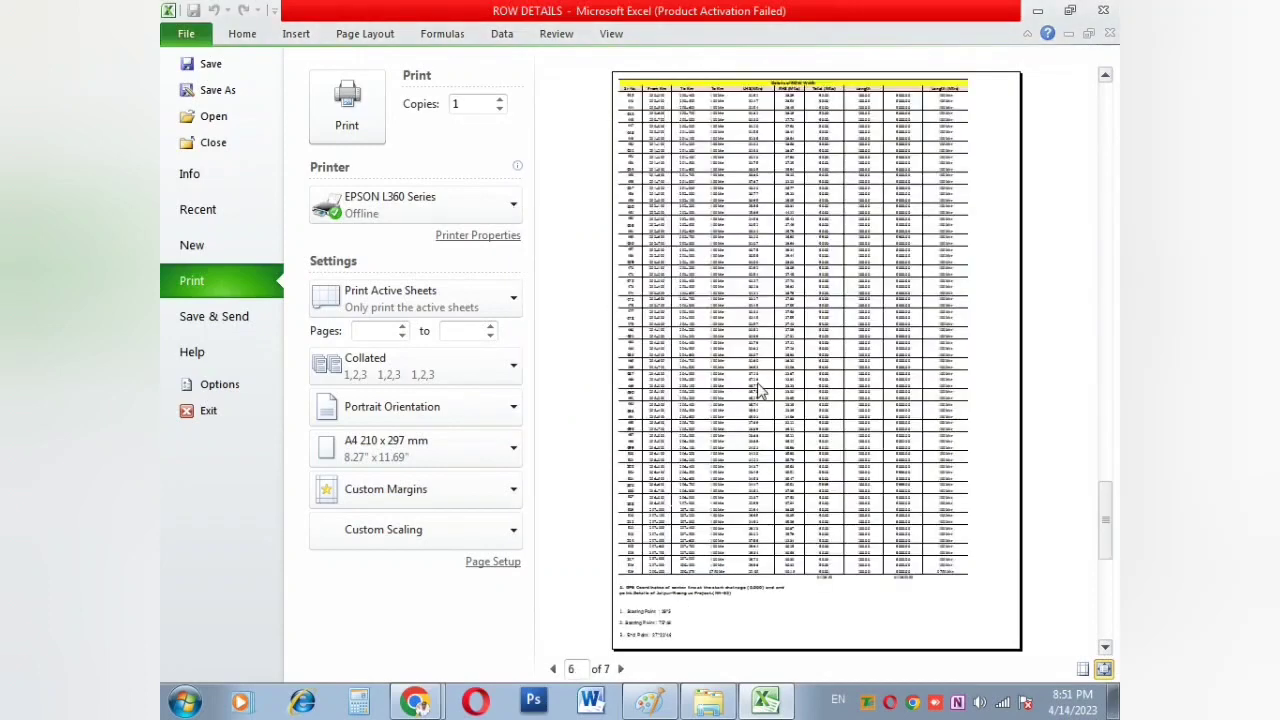
scroll(765, 350, up, 5)
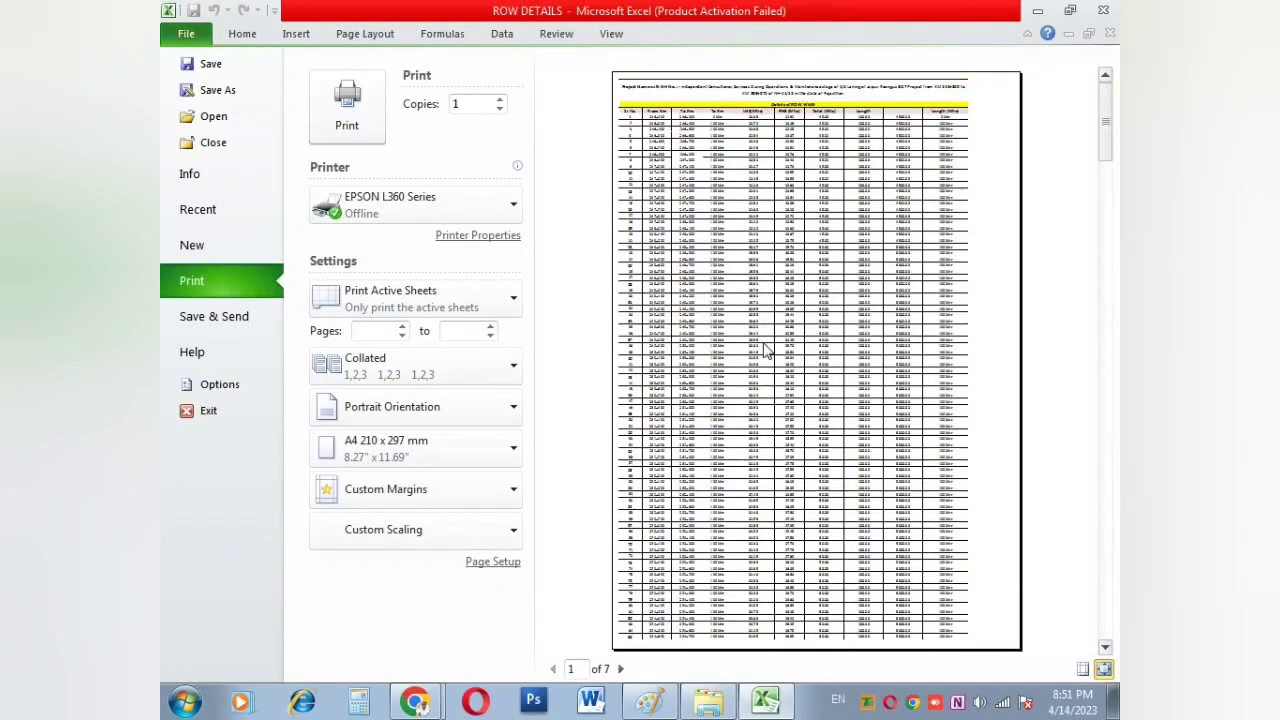
Step: Return to the worksheet and scroll down the page break view toward the GPS coordinates section
key(Escape)
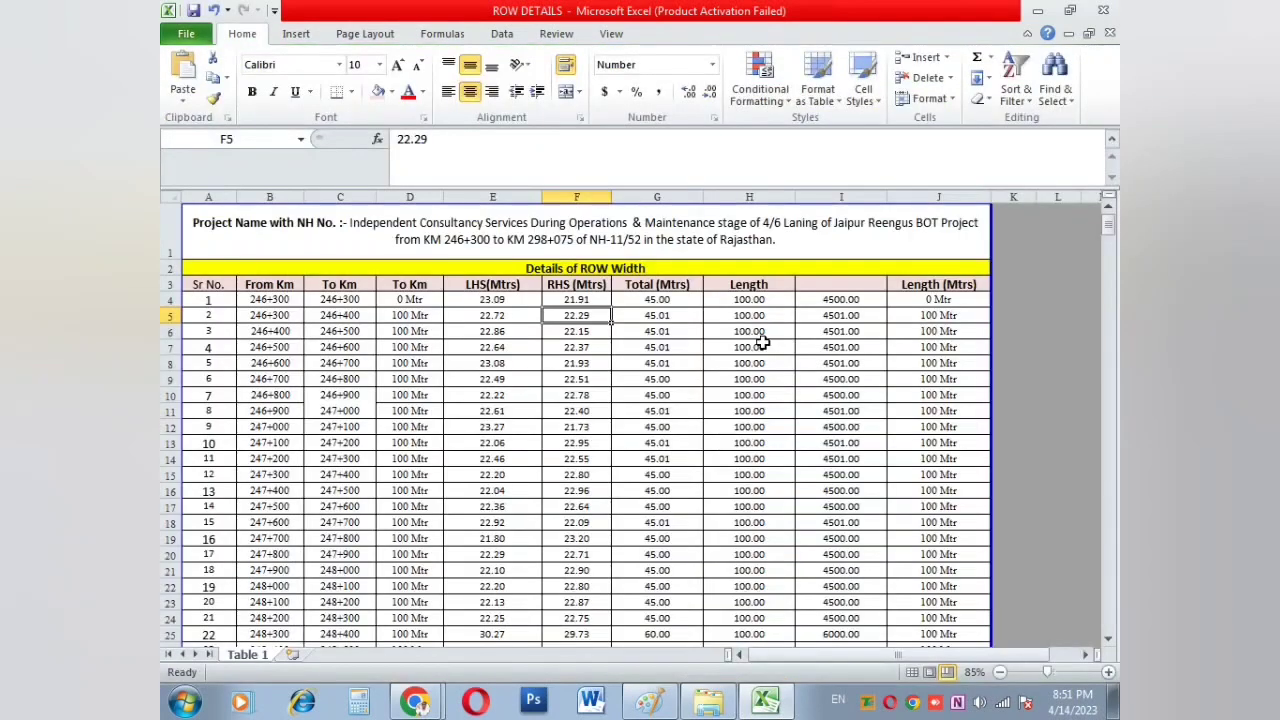
click(478, 268)
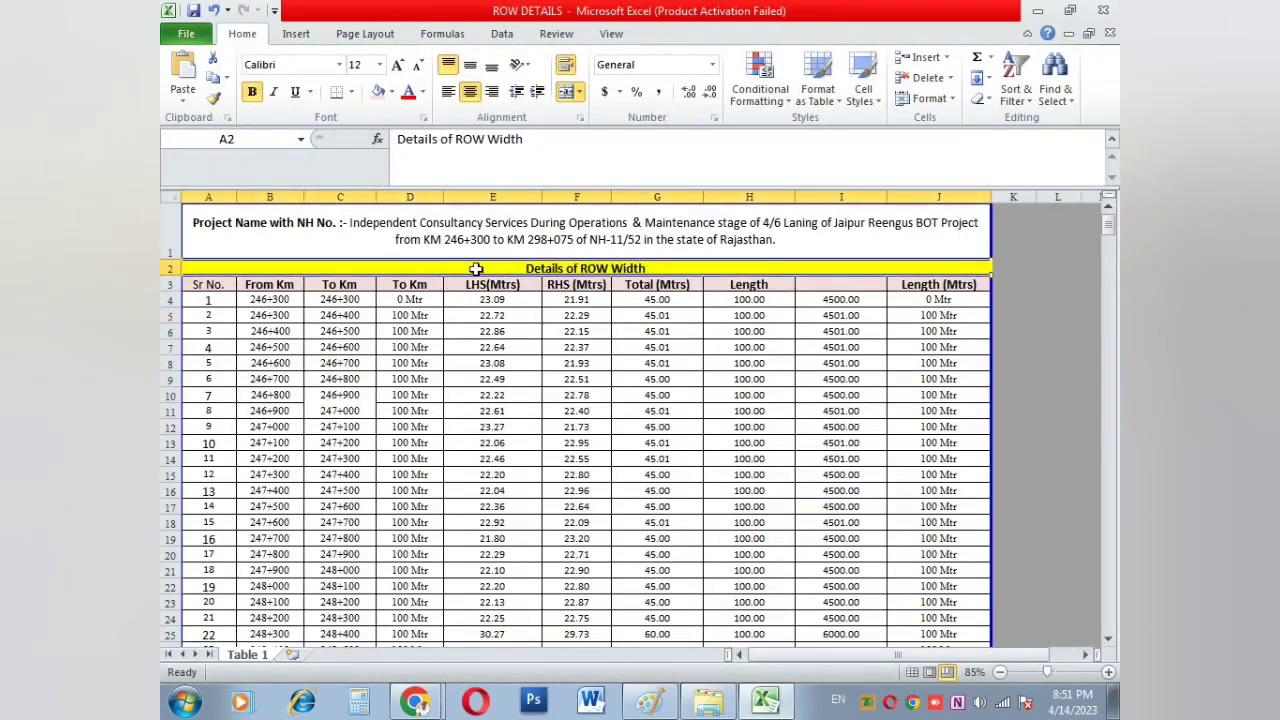
click(576, 197)
click(576, 458)
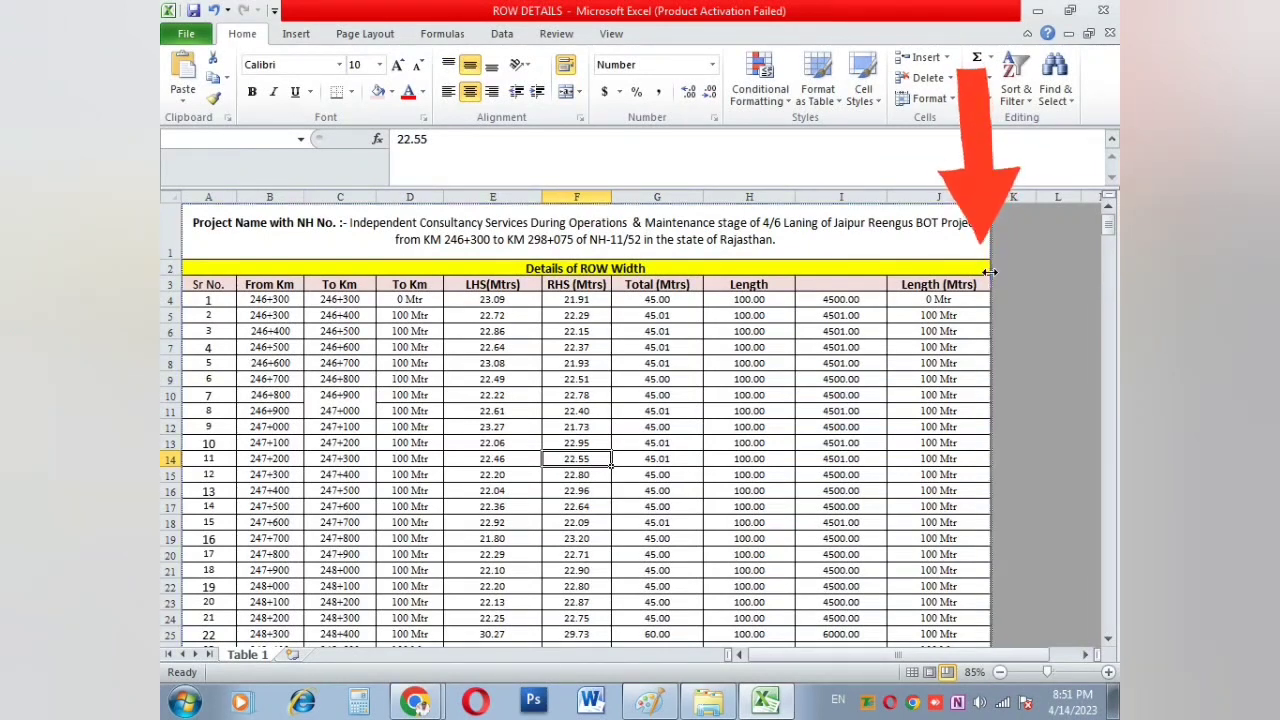
scroll(937, 403, down, 13)
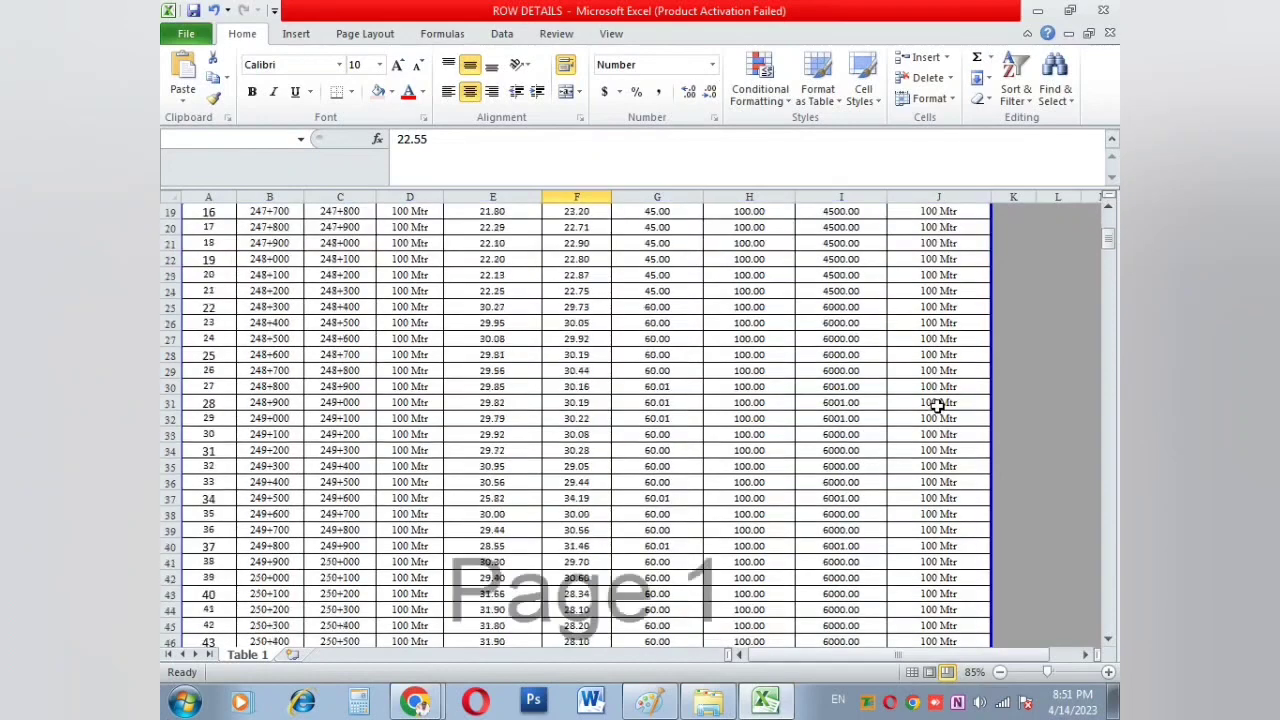
click(640, 270)
scroll(660, 340, down, 20)
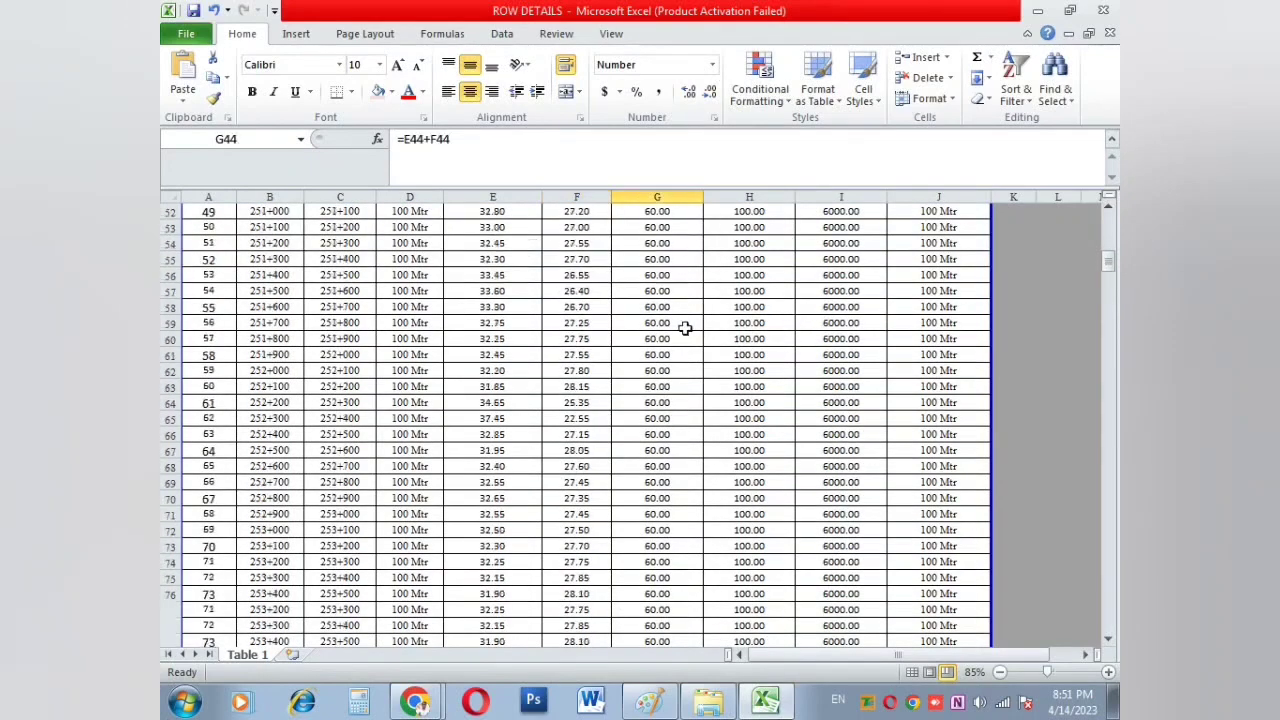
click(667, 432)
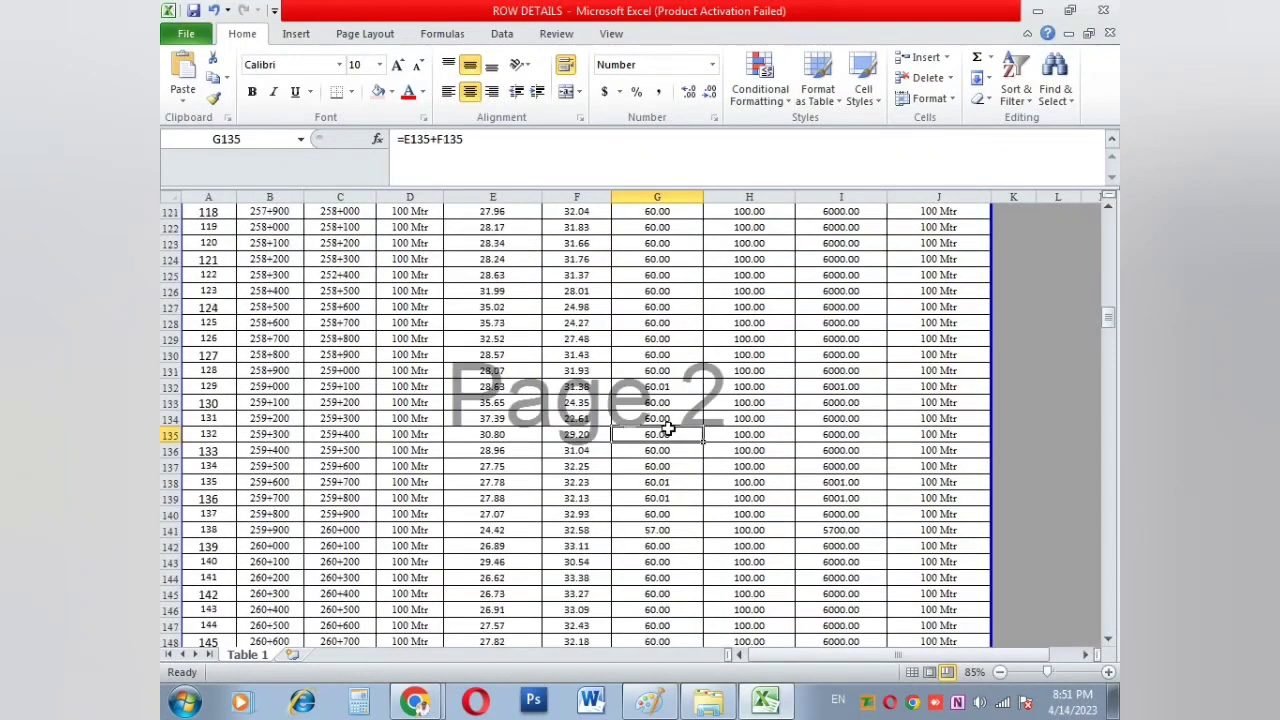
scroll(667, 428, down, 20)
scroll(667, 428, down, 6)
click(667, 428)
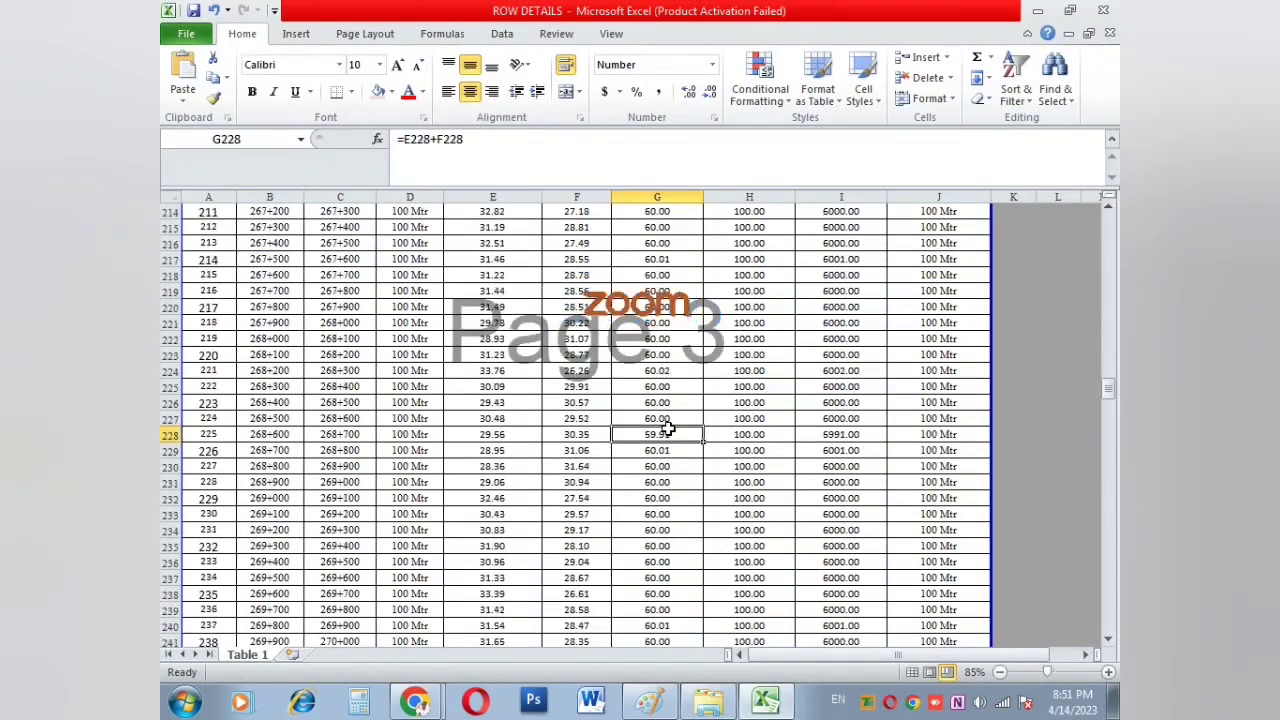
scroll(667, 428, down, 20)
scroll(667, 428, down, 20)
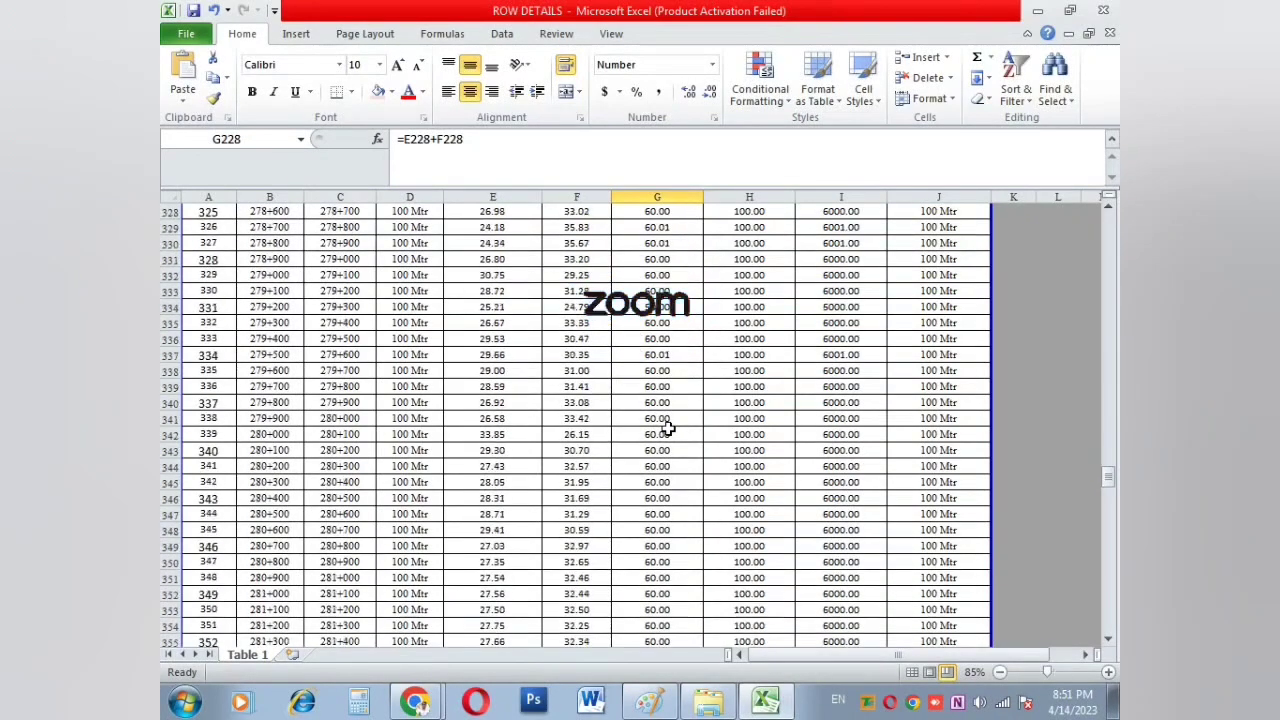
scroll(667, 428, down, 20)
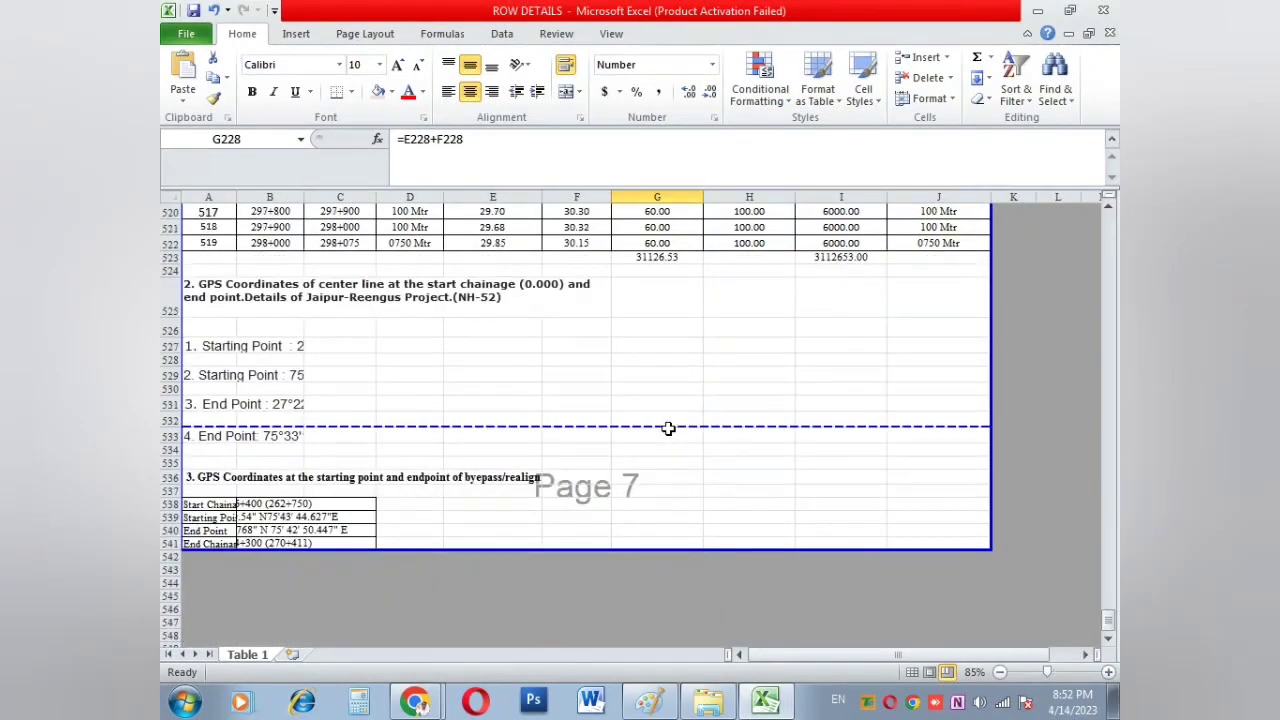
Step: Locate the page break around rows 532 to 539
click(583, 415)
click(553, 472)
drag(645, 481, 561, 508)
click(561, 517)
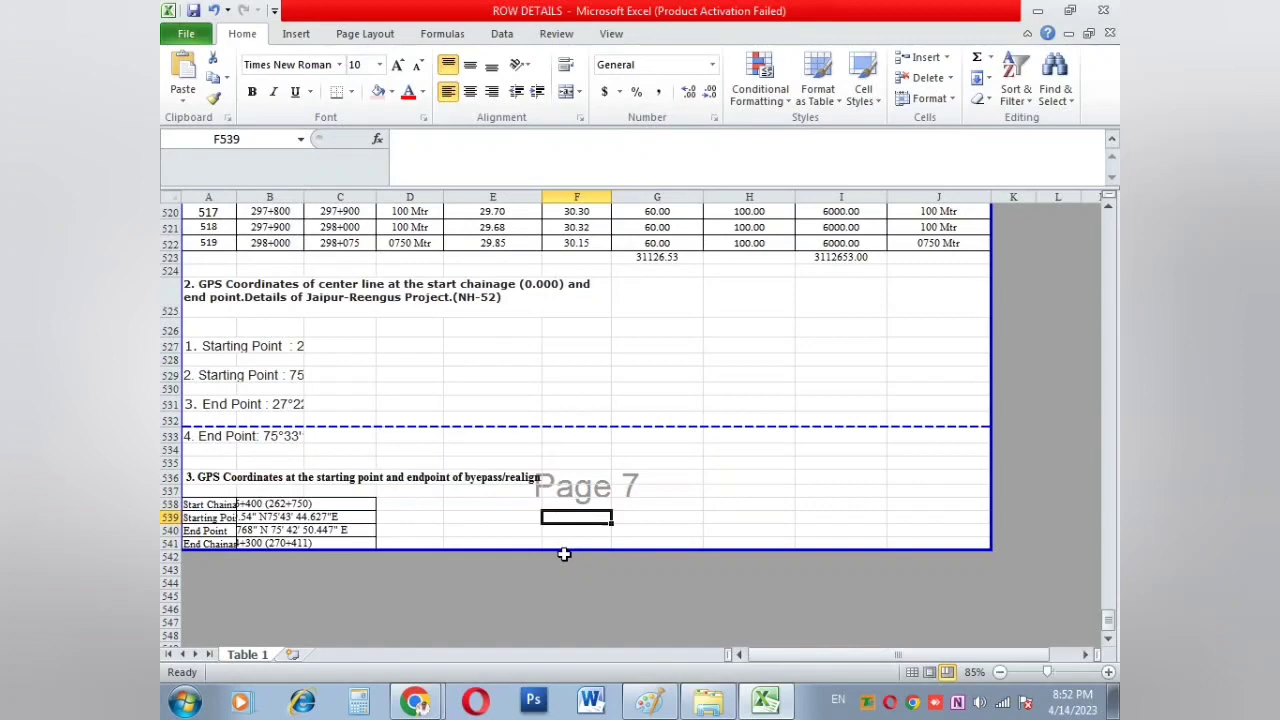
scroll(566, 436, up, 5)
scroll(571, 390, down, 5)
Step: Drag the row 532 page break to the print area's bottom and preview the 6-page printout
drag(581, 426, 583, 560)
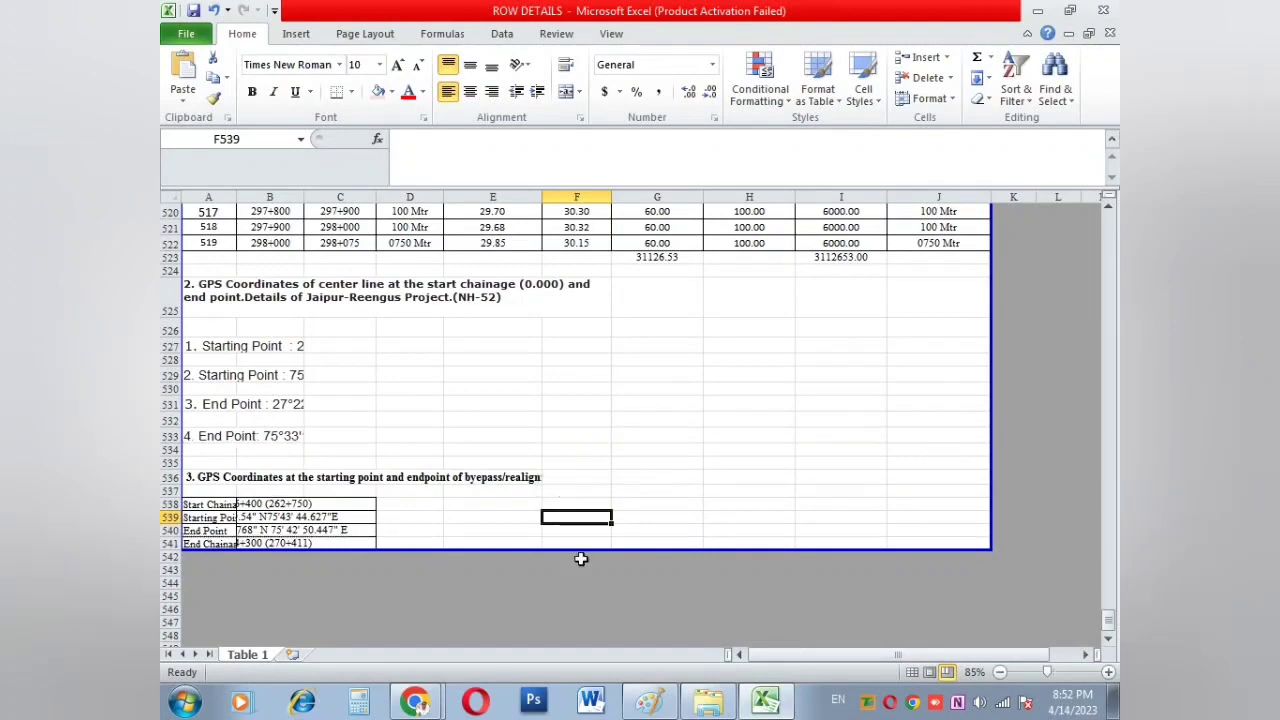
scroll(519, 317, up, 12)
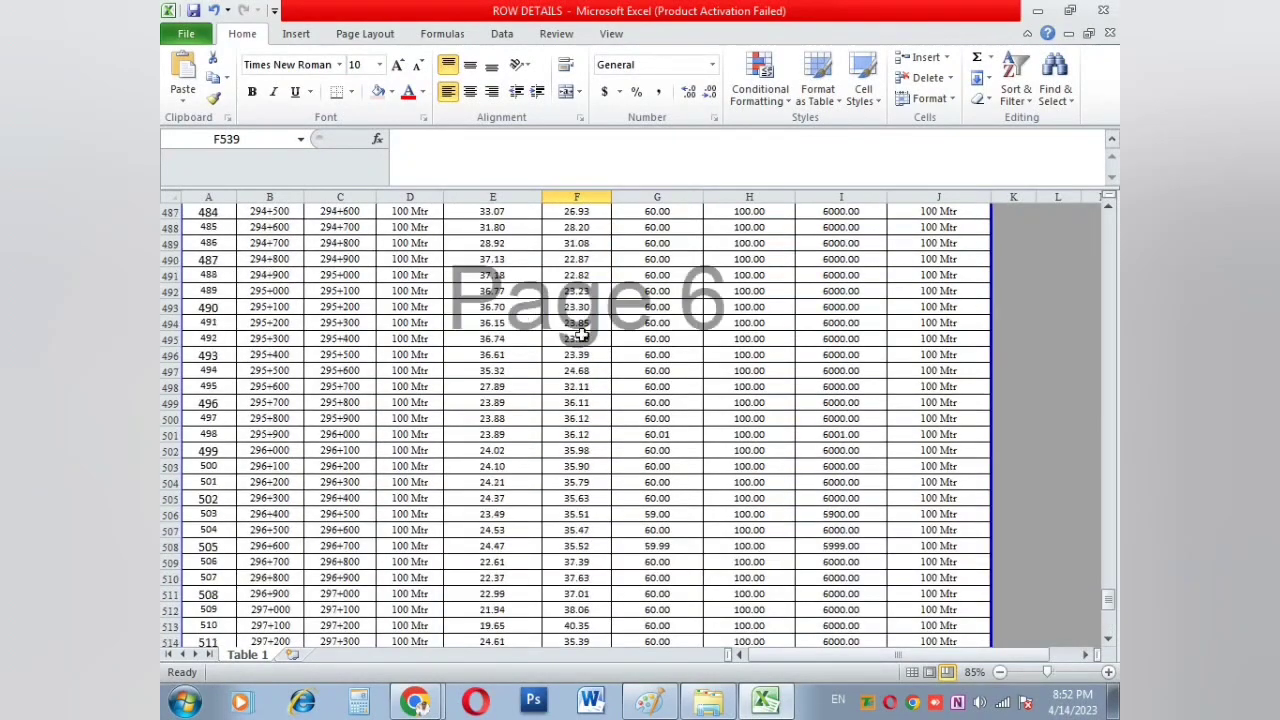
scroll(581, 340, down, 6)
scroll(581, 340, down, 2)
click(581, 339)
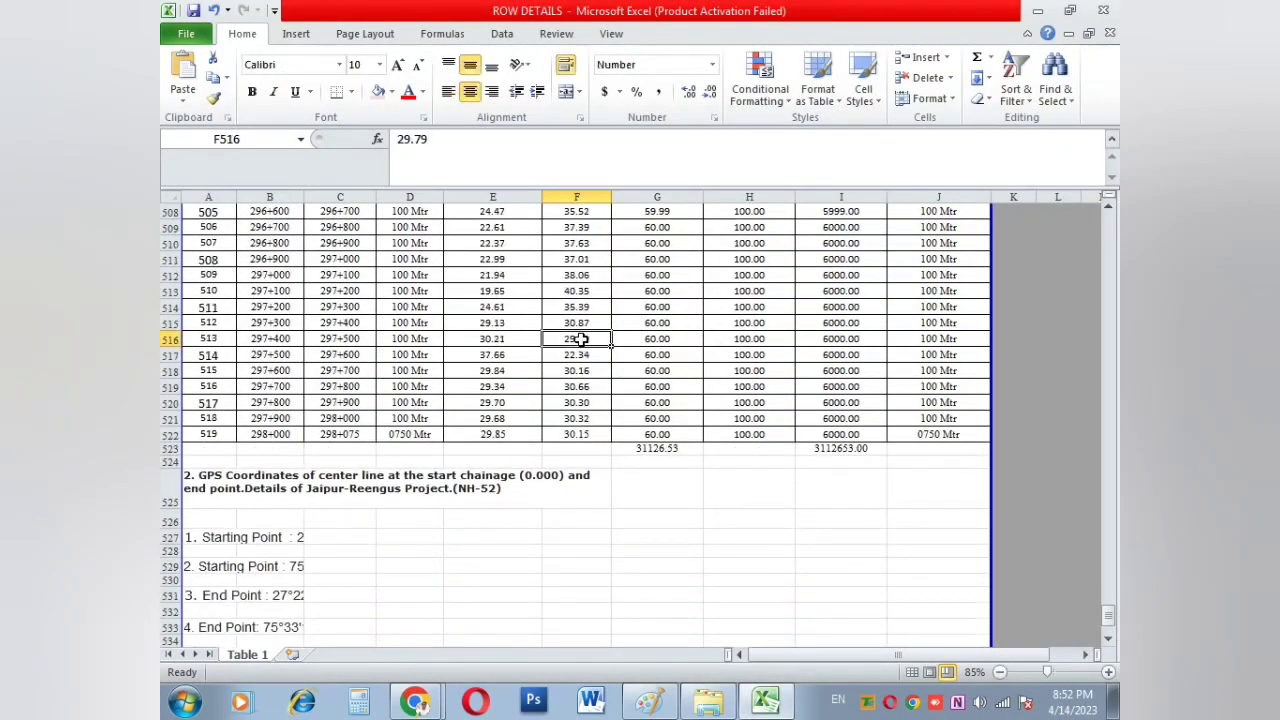
key(ctrl+p)
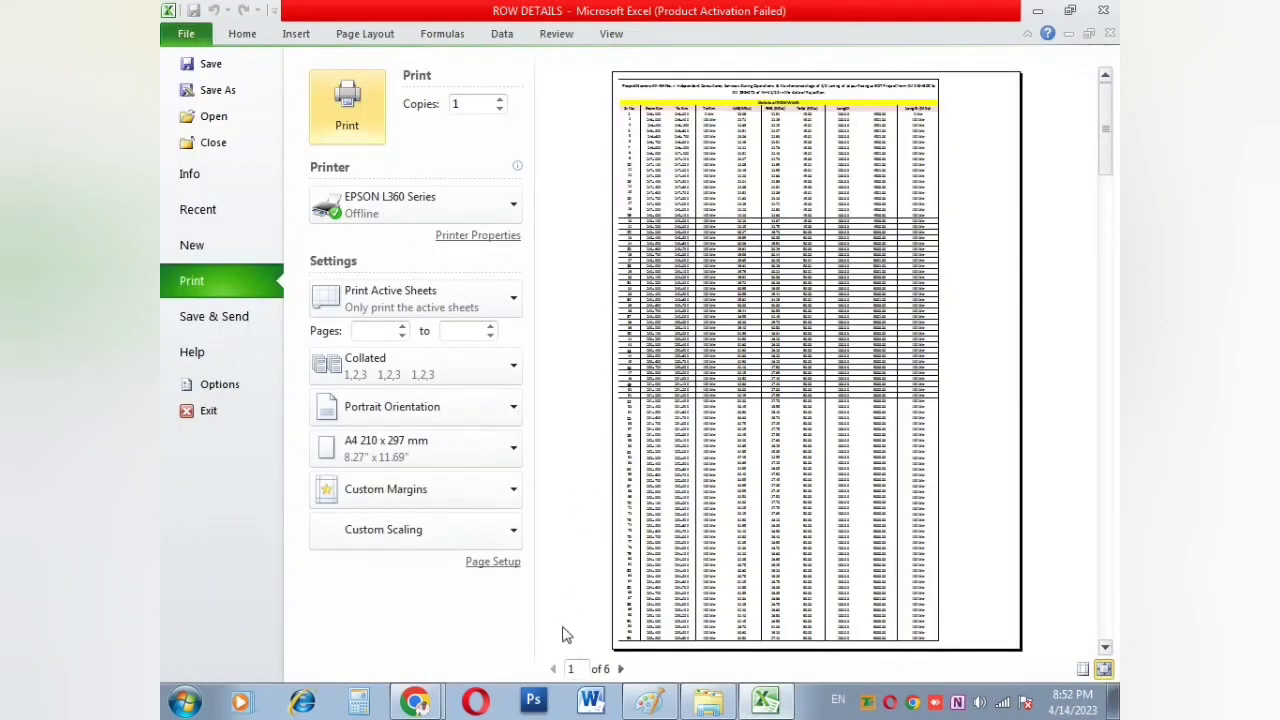
Step: Increase the left margin and raise the right margin to 0.5 inch in Page Setup
scroll(752, 395, down, 4)
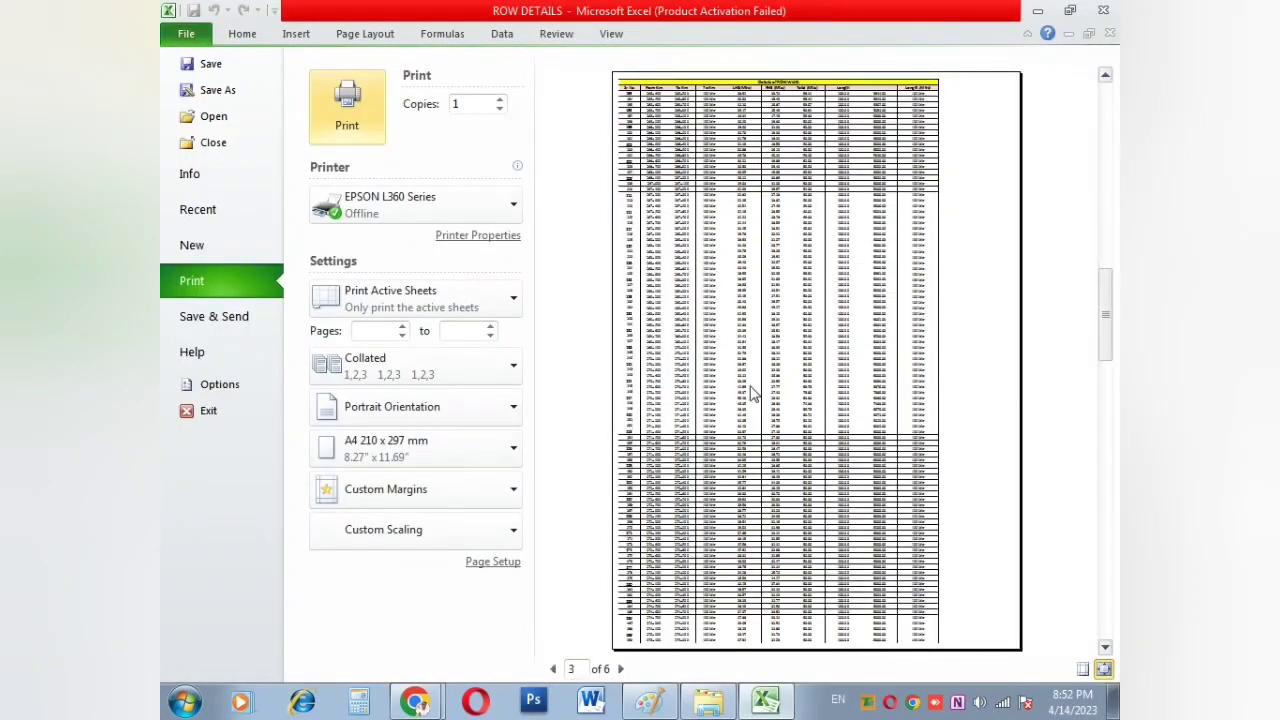
scroll(752, 395, down, 1)
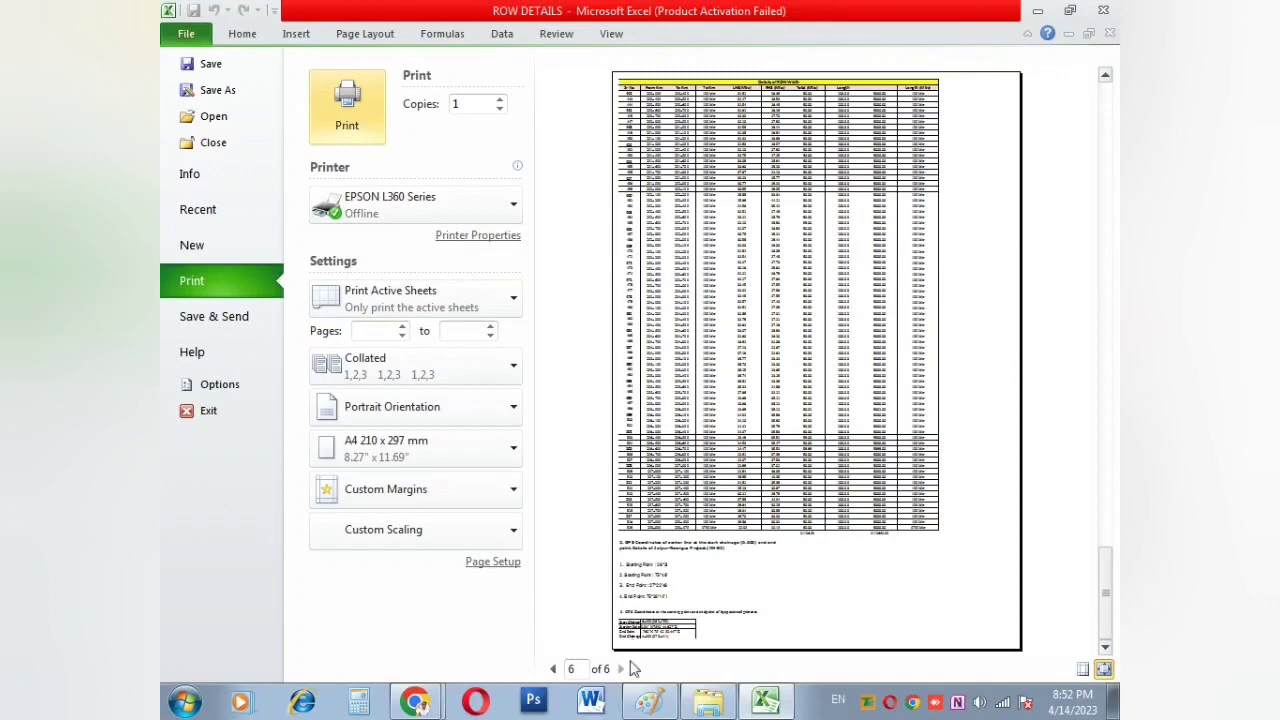
scroll(752, 246, up, 5)
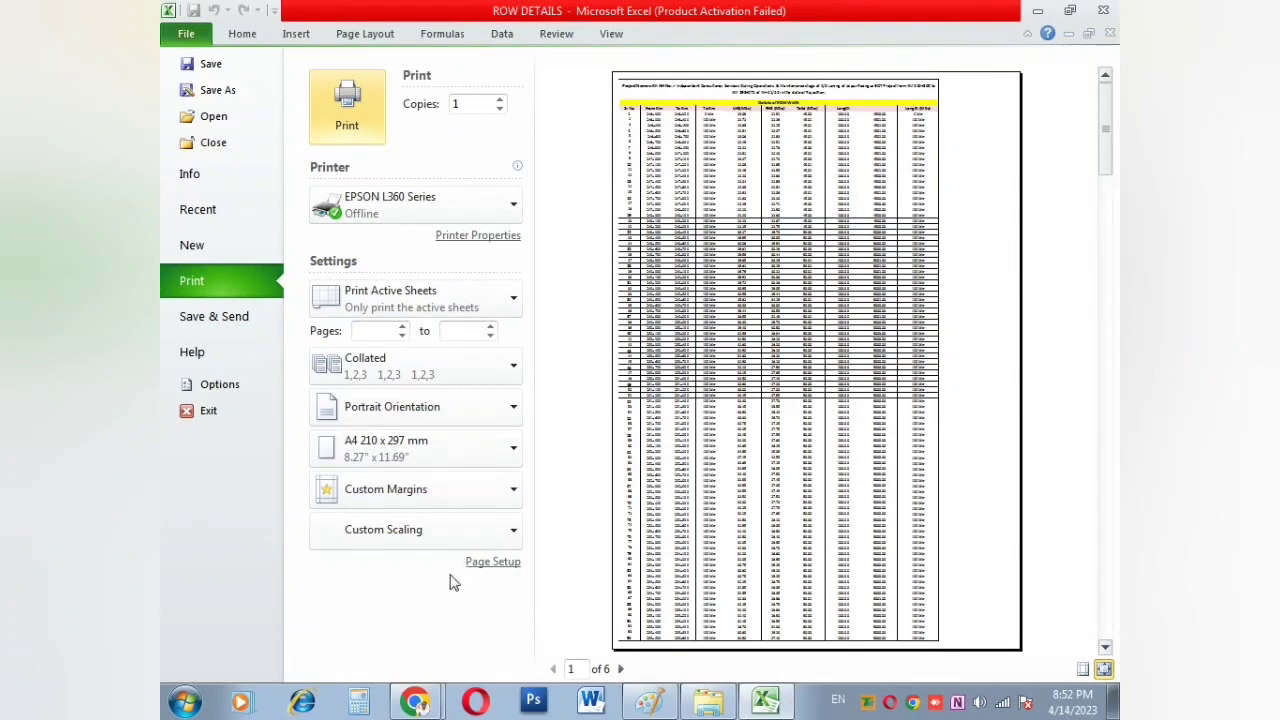
click(490, 563)
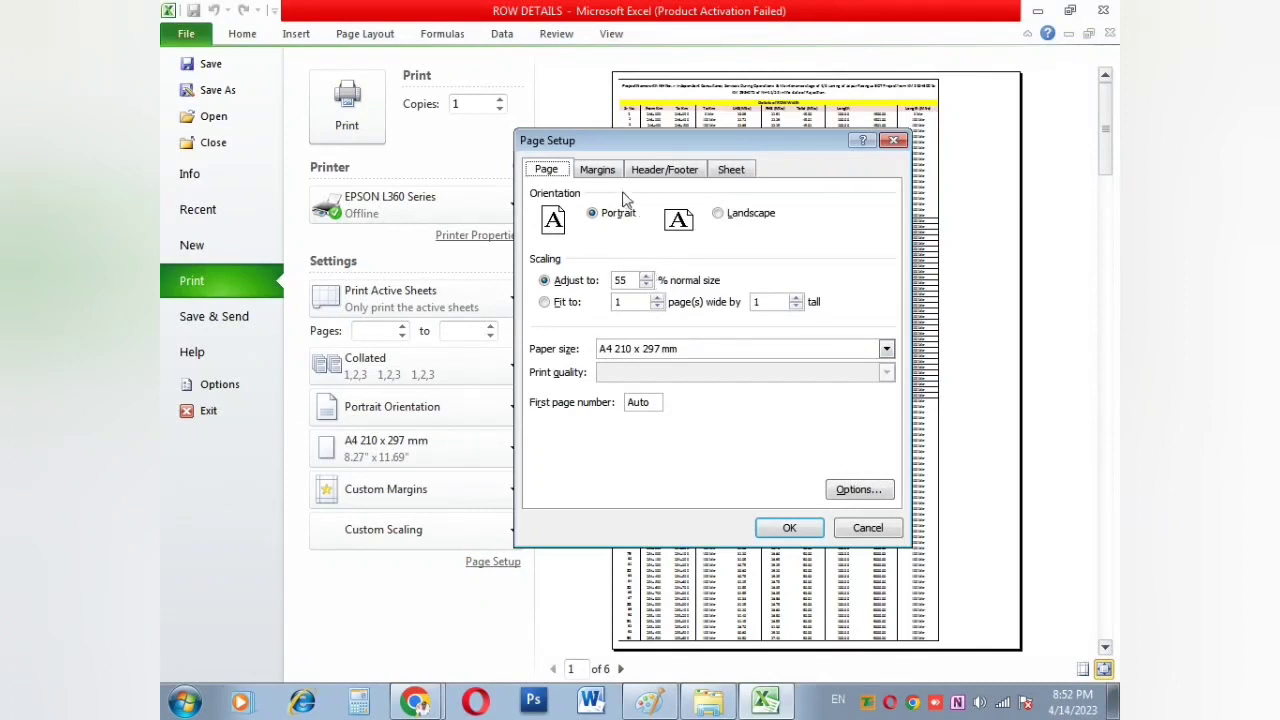
click(596, 172)
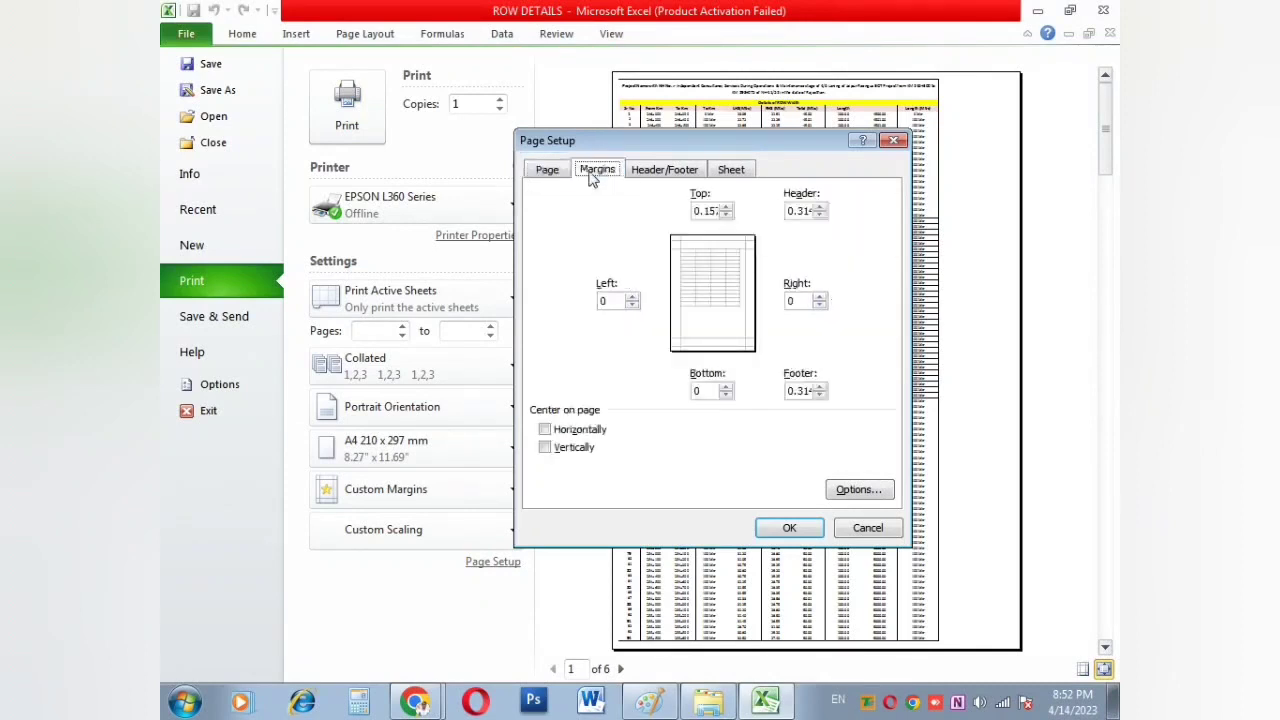
click(632, 297)
click(819, 297)
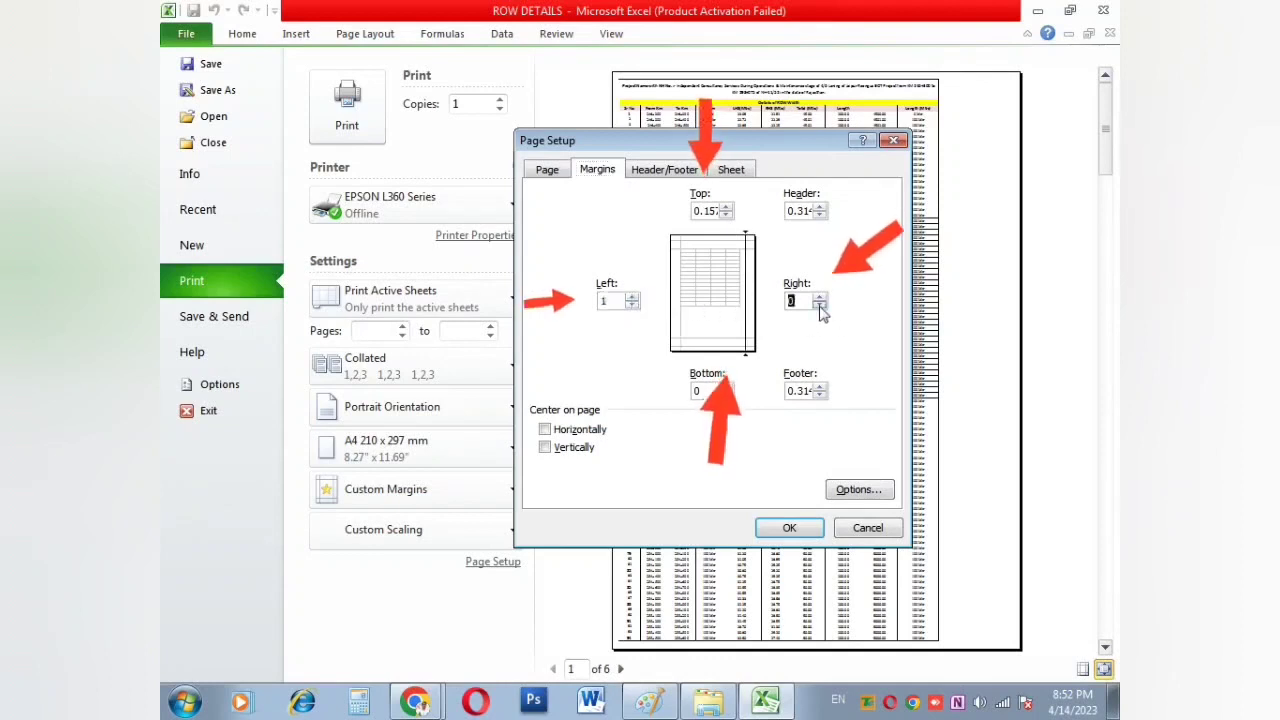
click(819, 297)
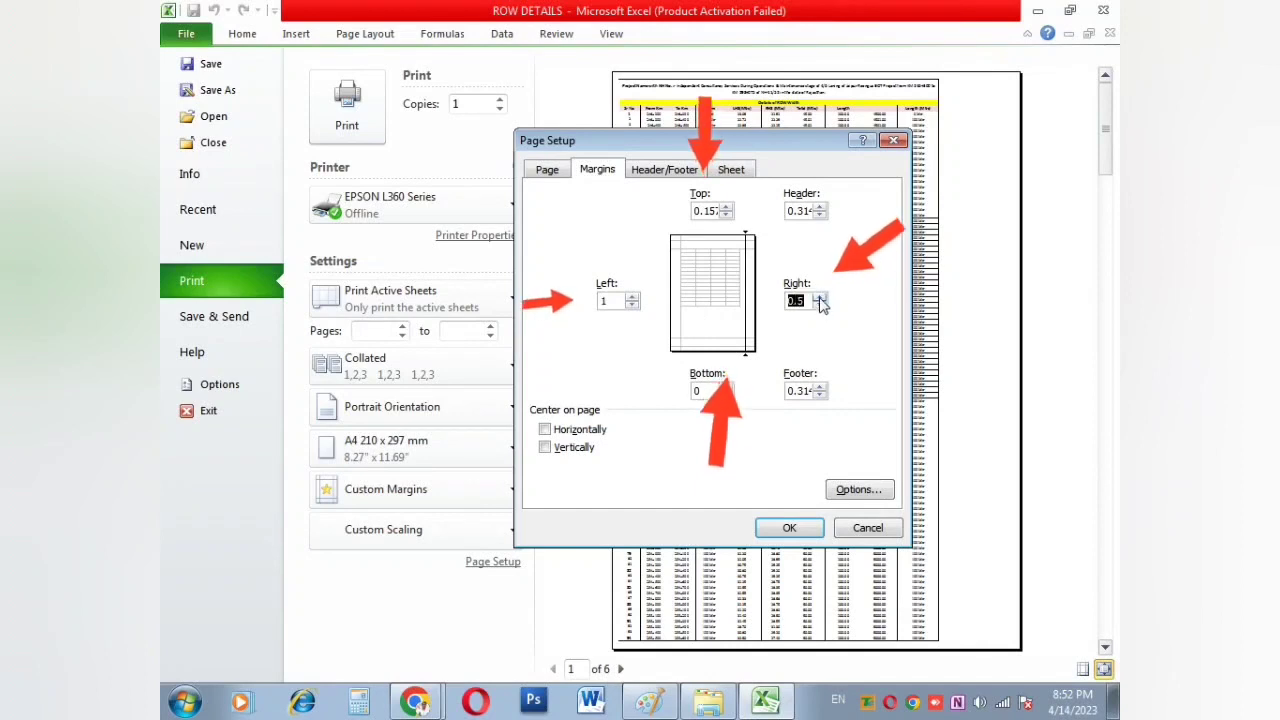
click(789, 528)
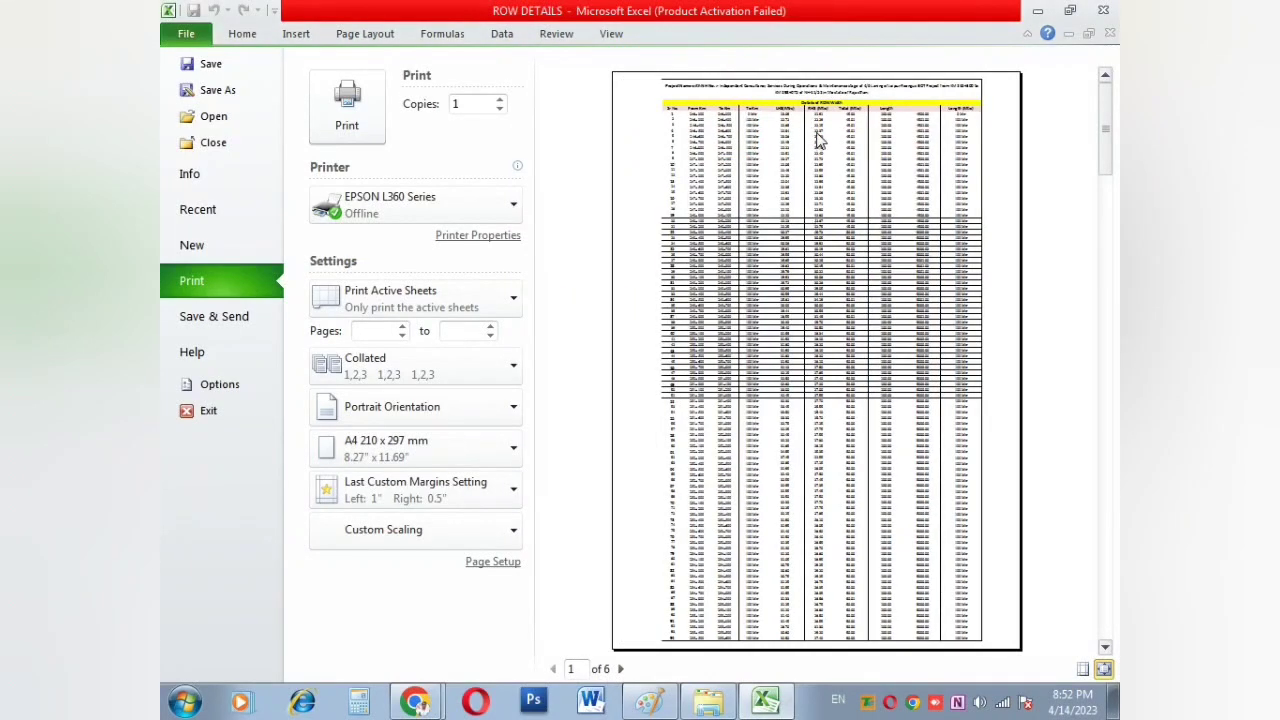
Step: Set the left margin to 0.75, top to 0.5 and bottom to 1 inch
click(495, 563)
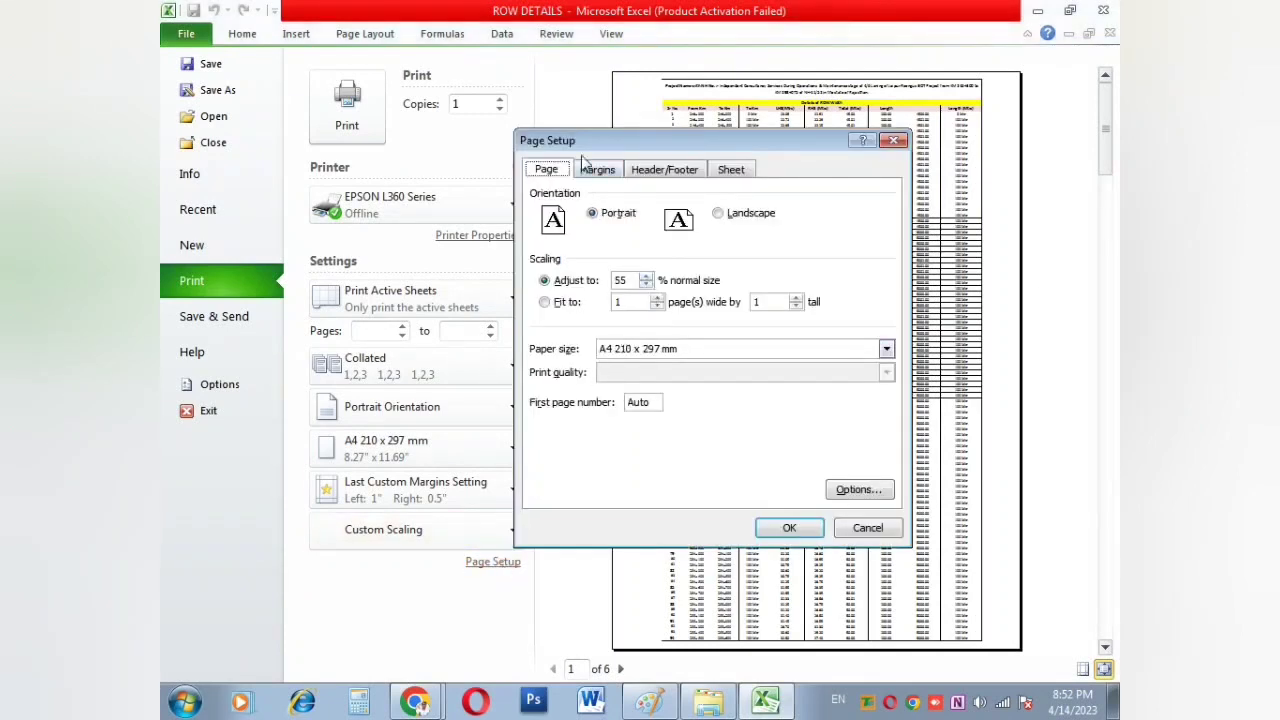
click(592, 168)
click(632, 305)
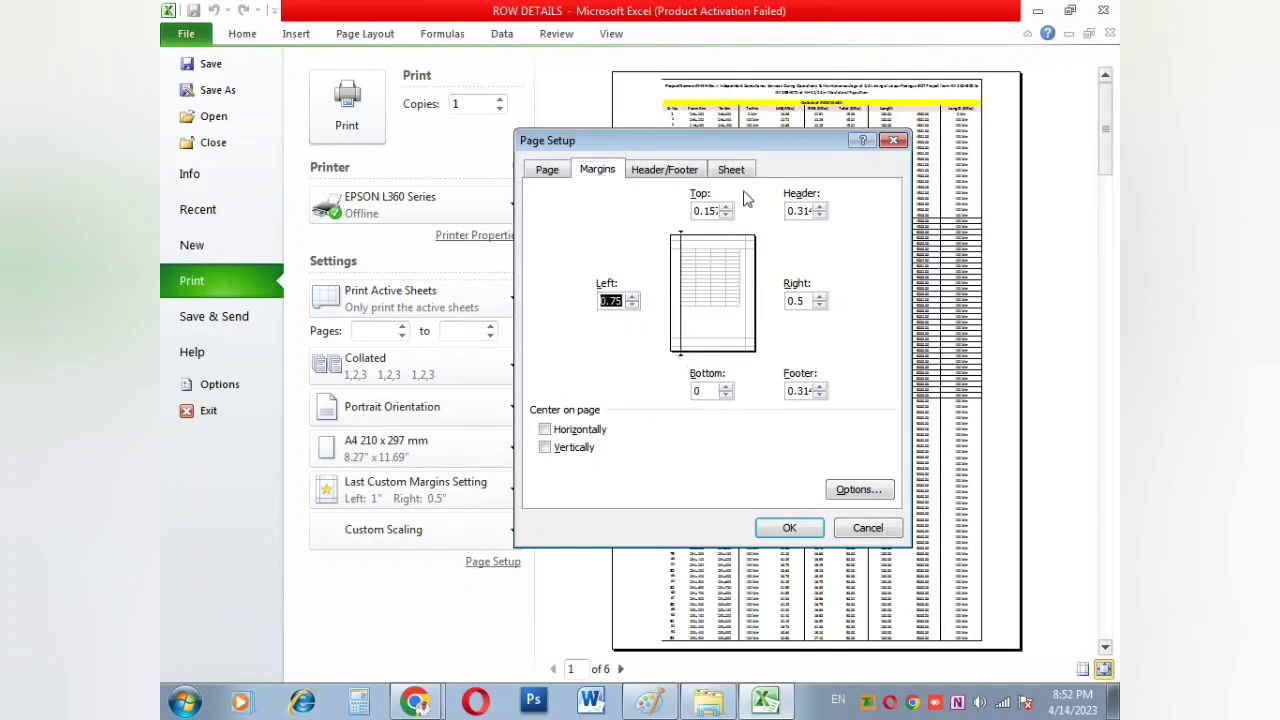
click(725, 215)
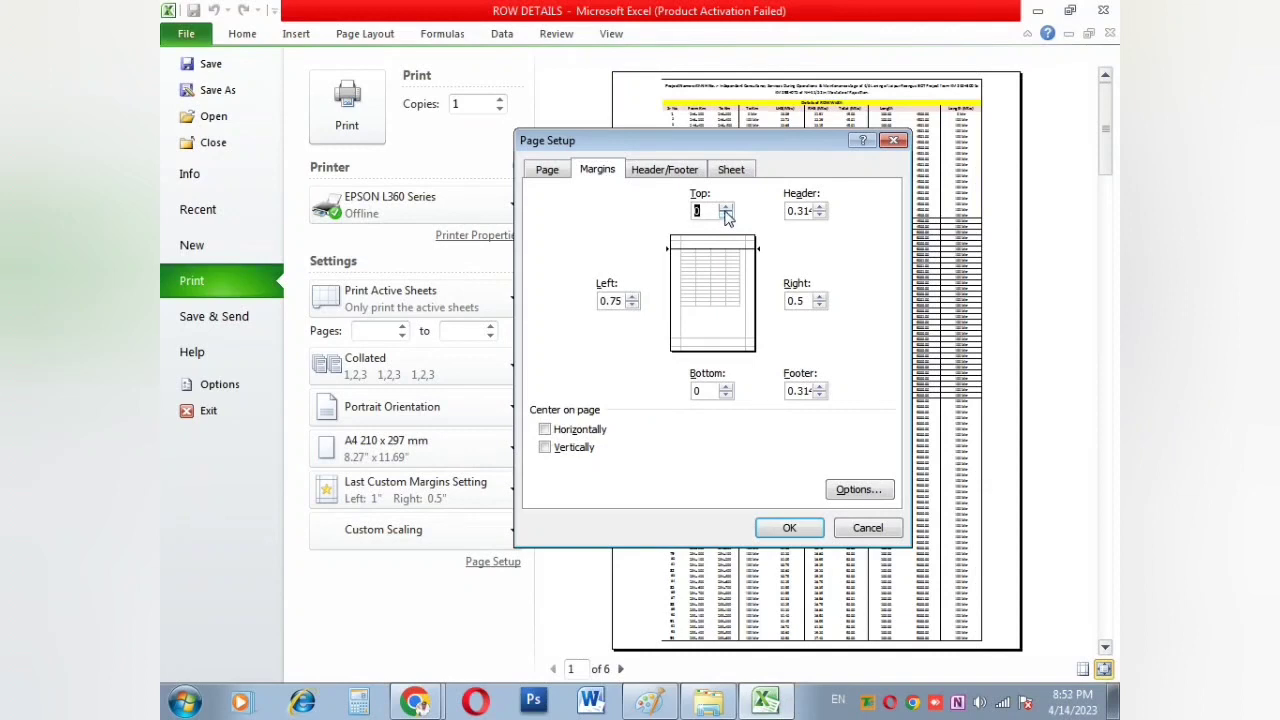
click(727, 211)
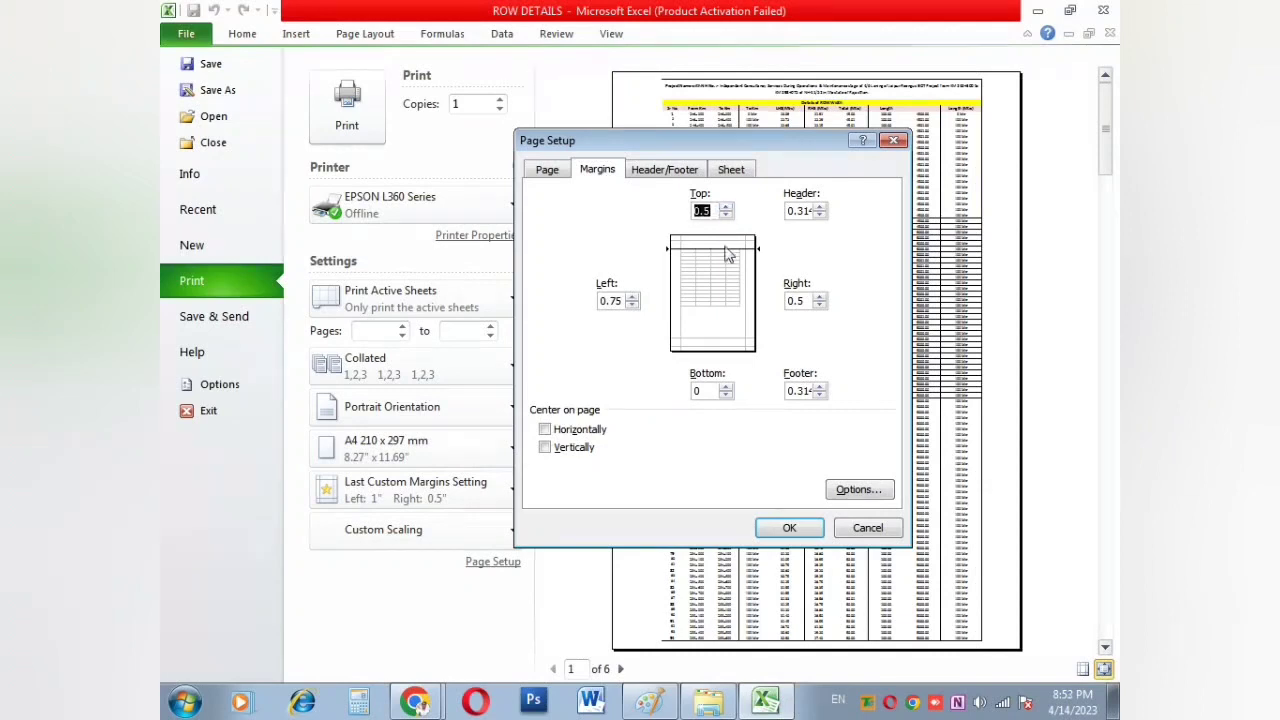
click(726, 395)
click(725, 388)
click(725, 388)
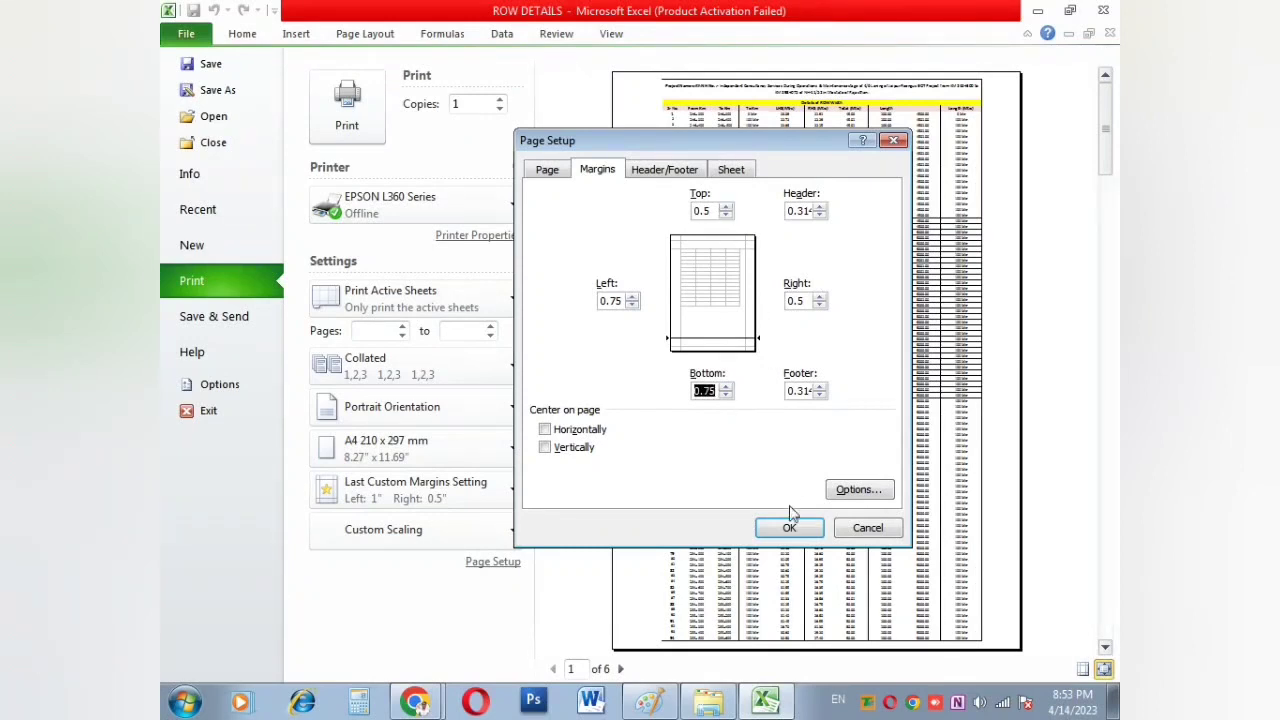
click(725, 386)
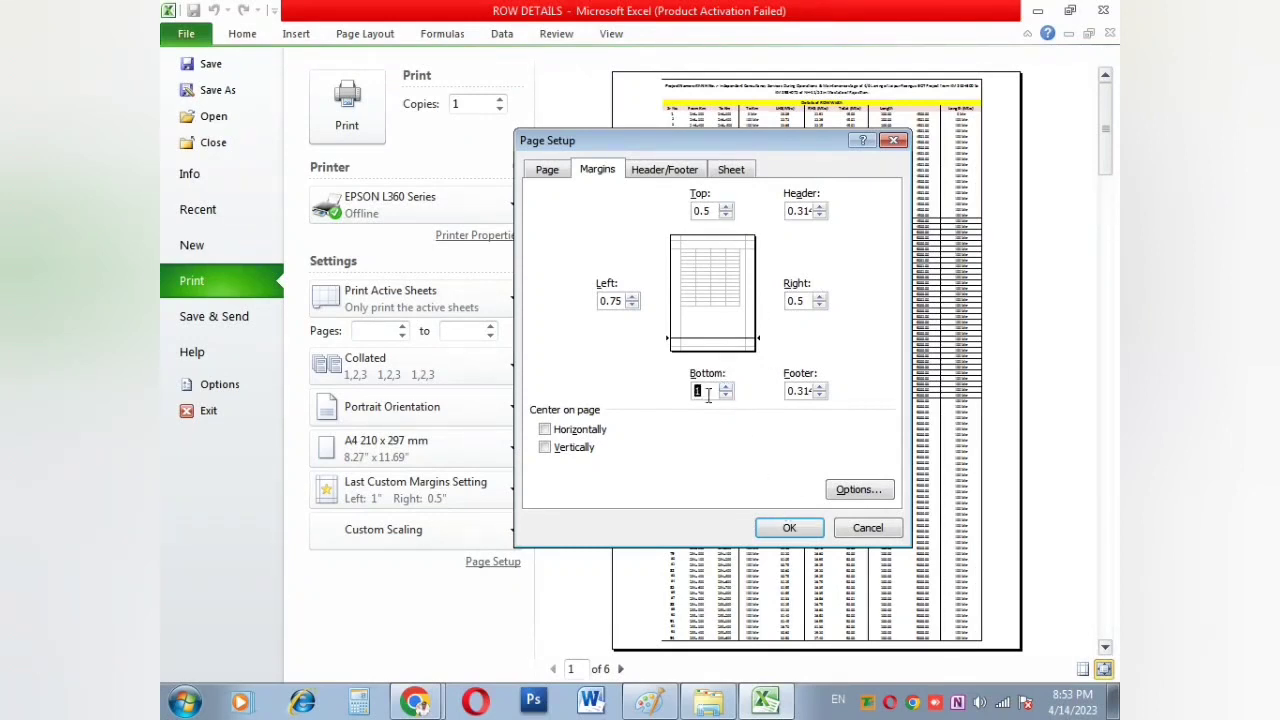
click(788, 529)
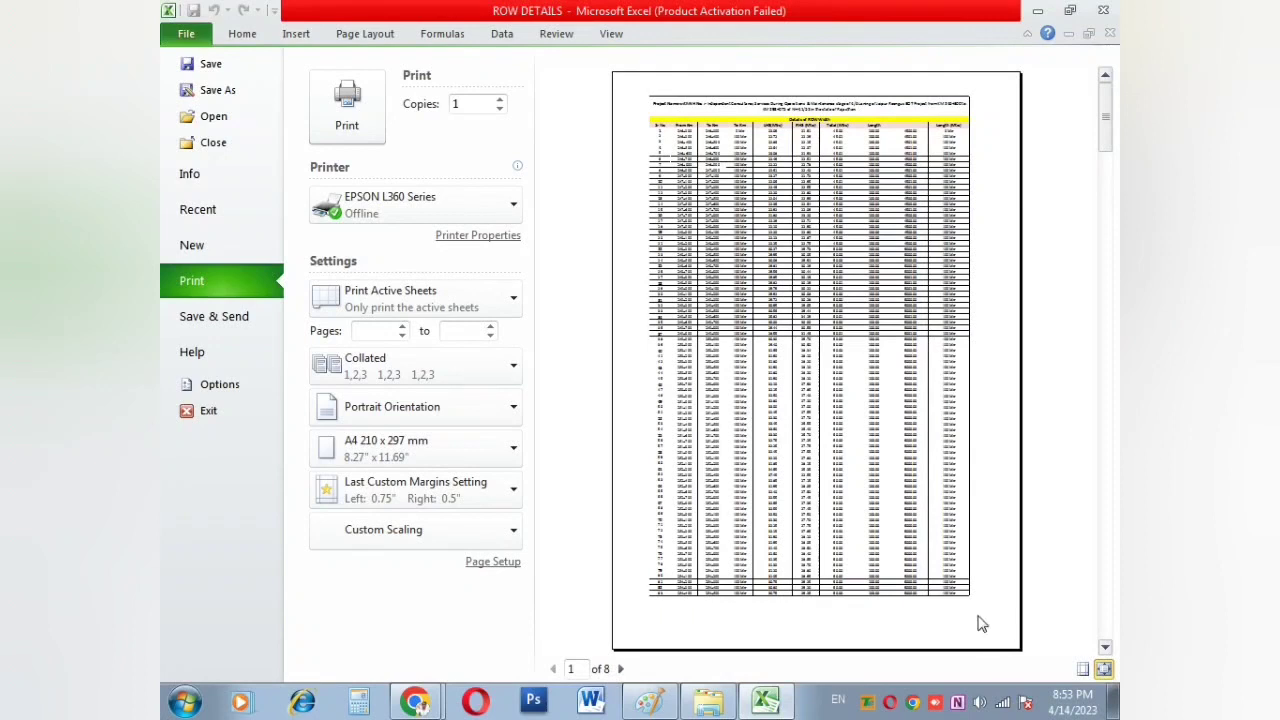
Step: Add a custom header with 'ABC COMPANY' in the centre section
click(494, 564)
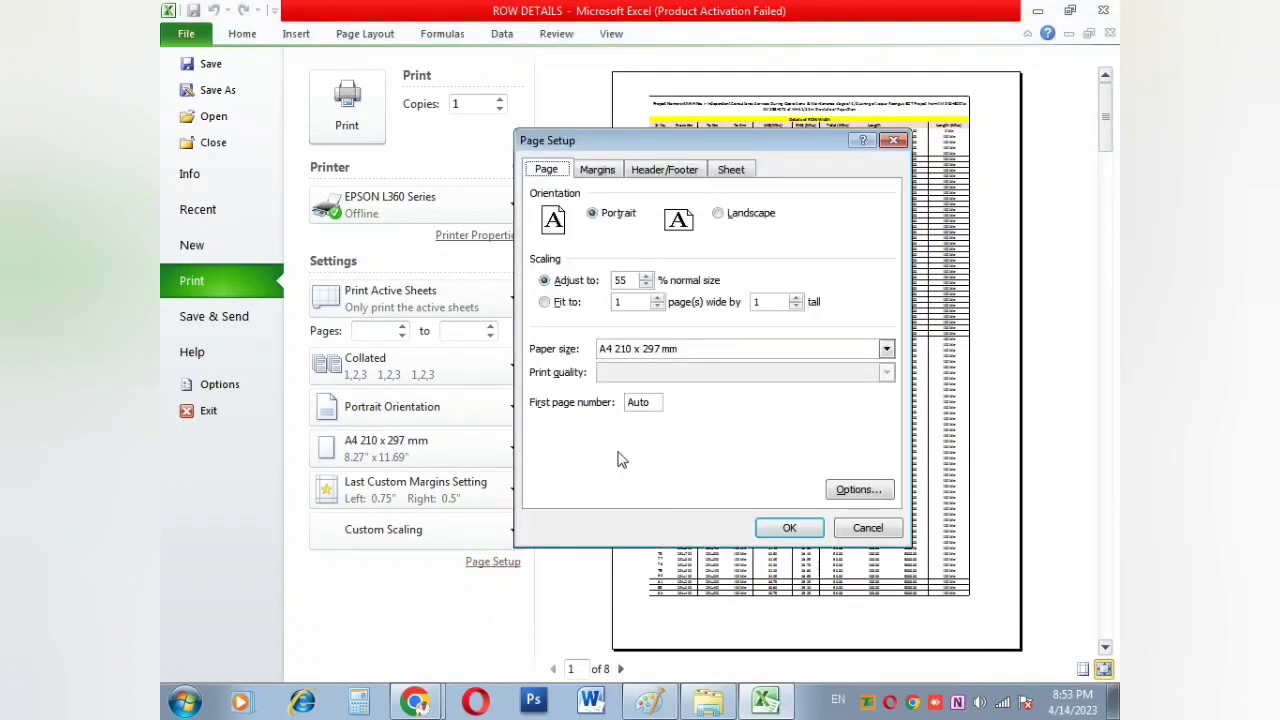
click(607, 168)
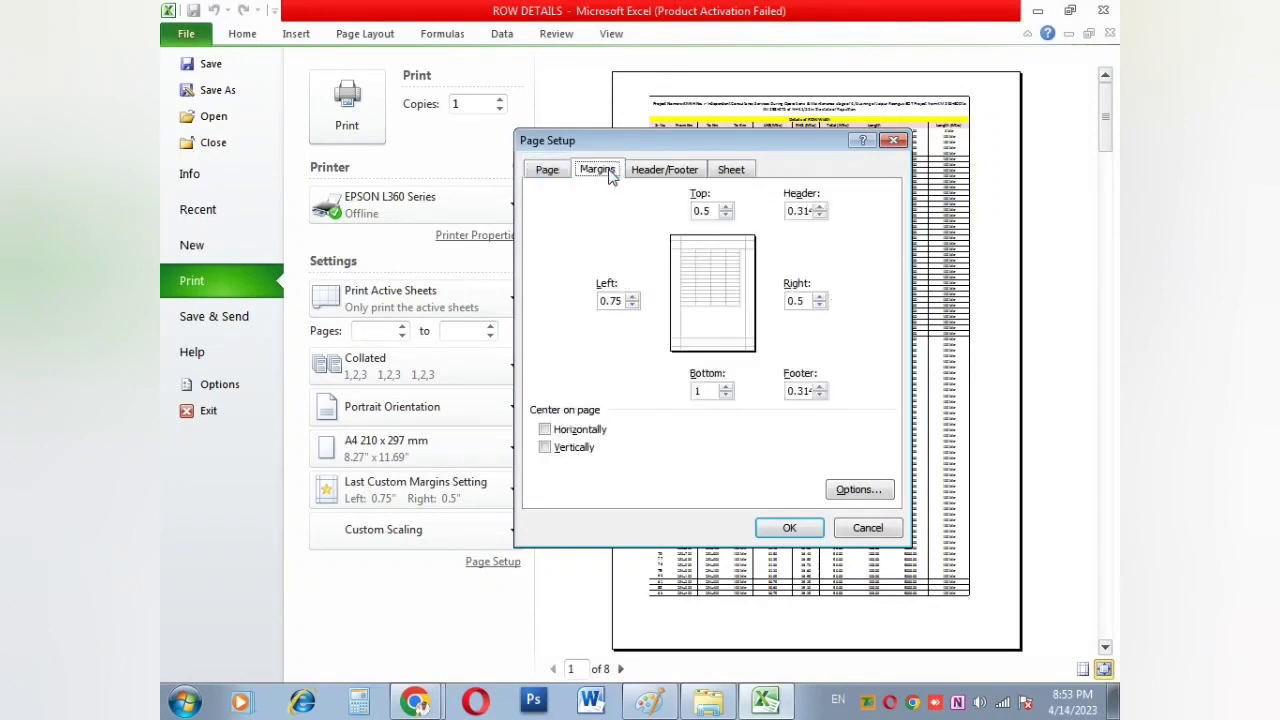
click(667, 169)
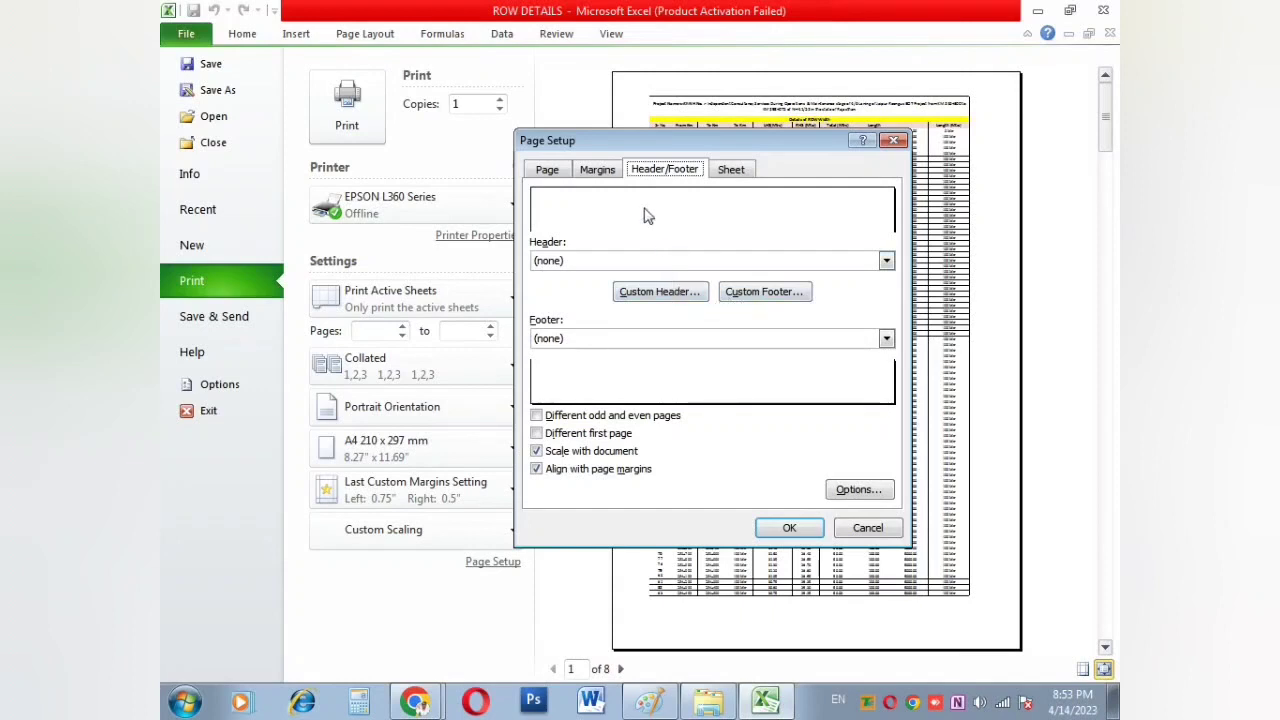
click(694, 290)
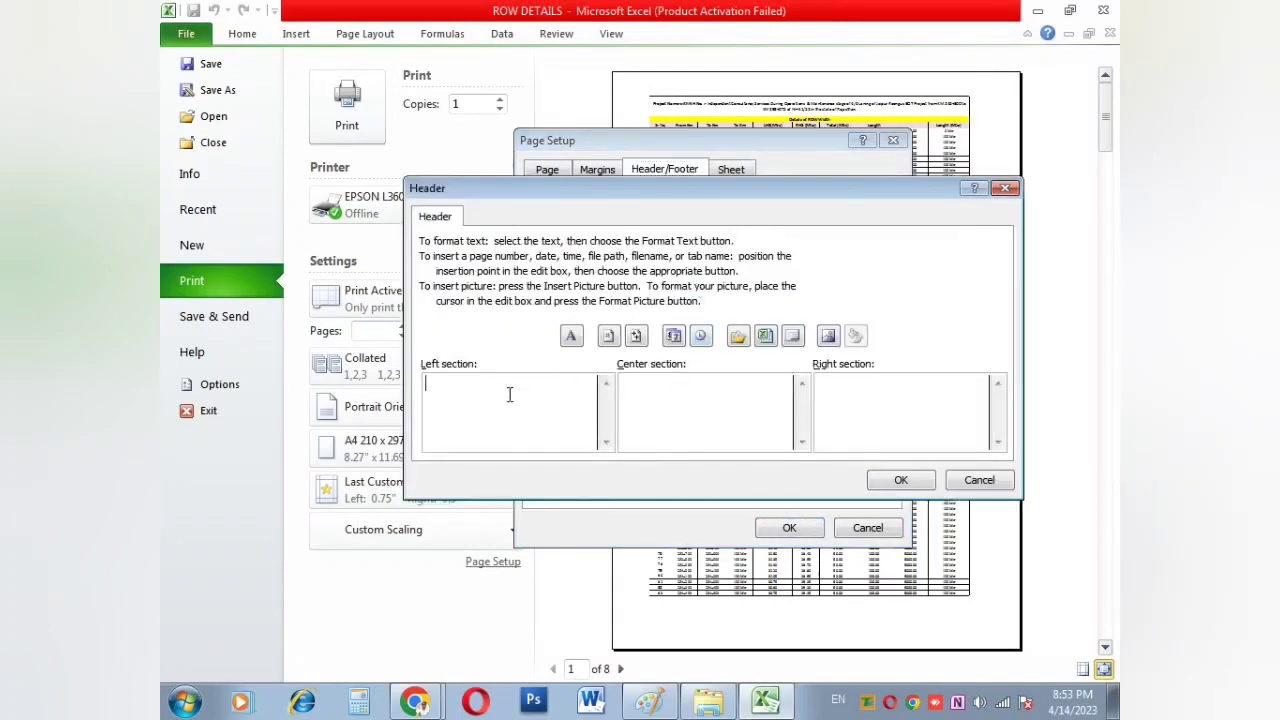
click(657, 396)
text(ABC)
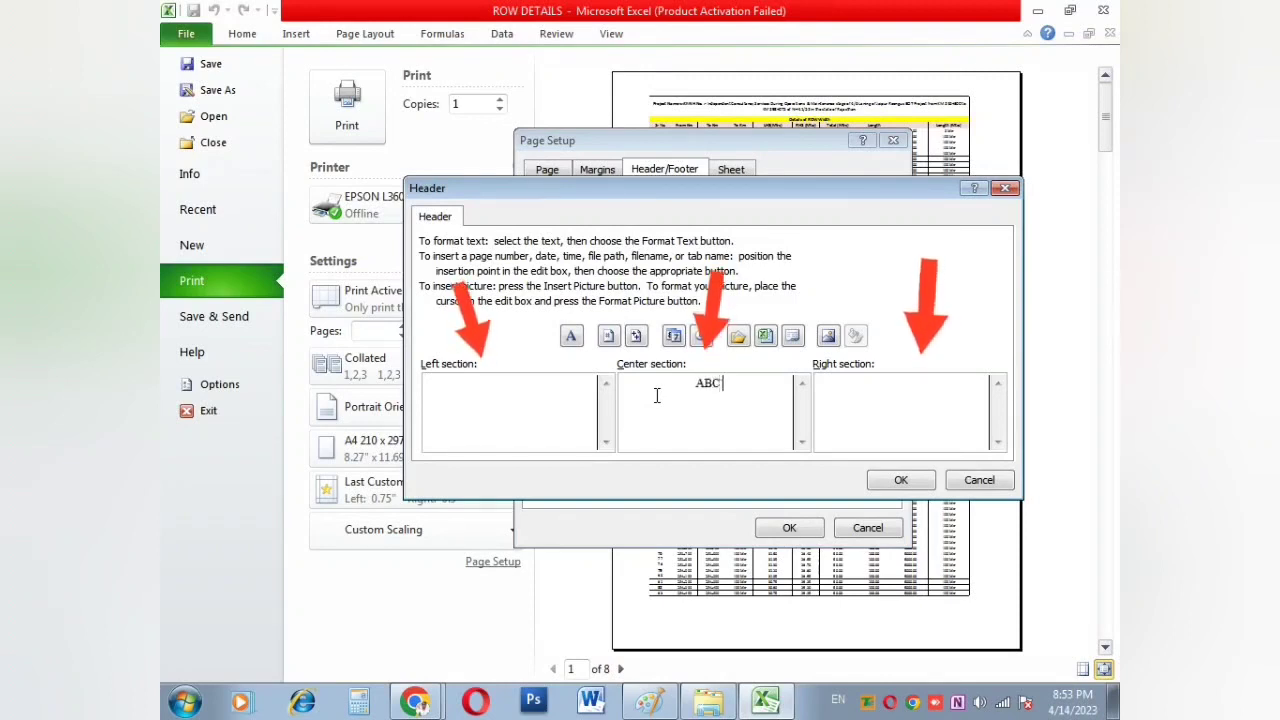
text( COMPANY)
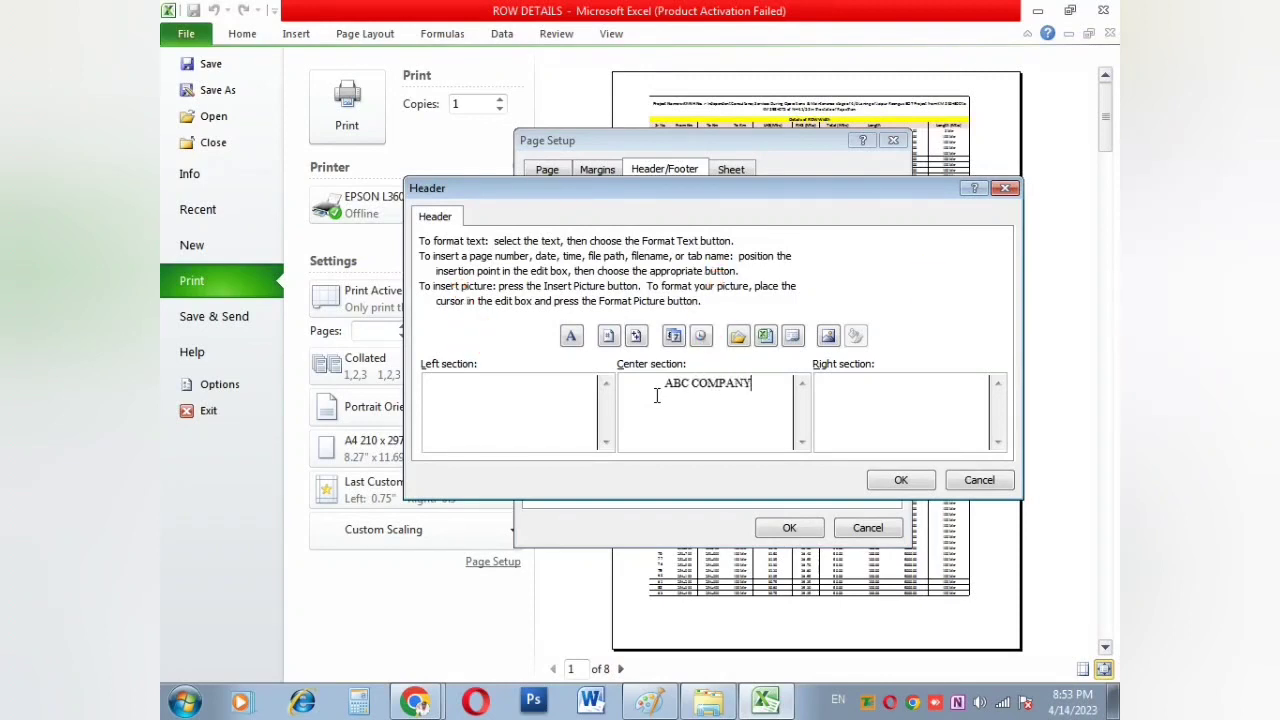
click(900, 479)
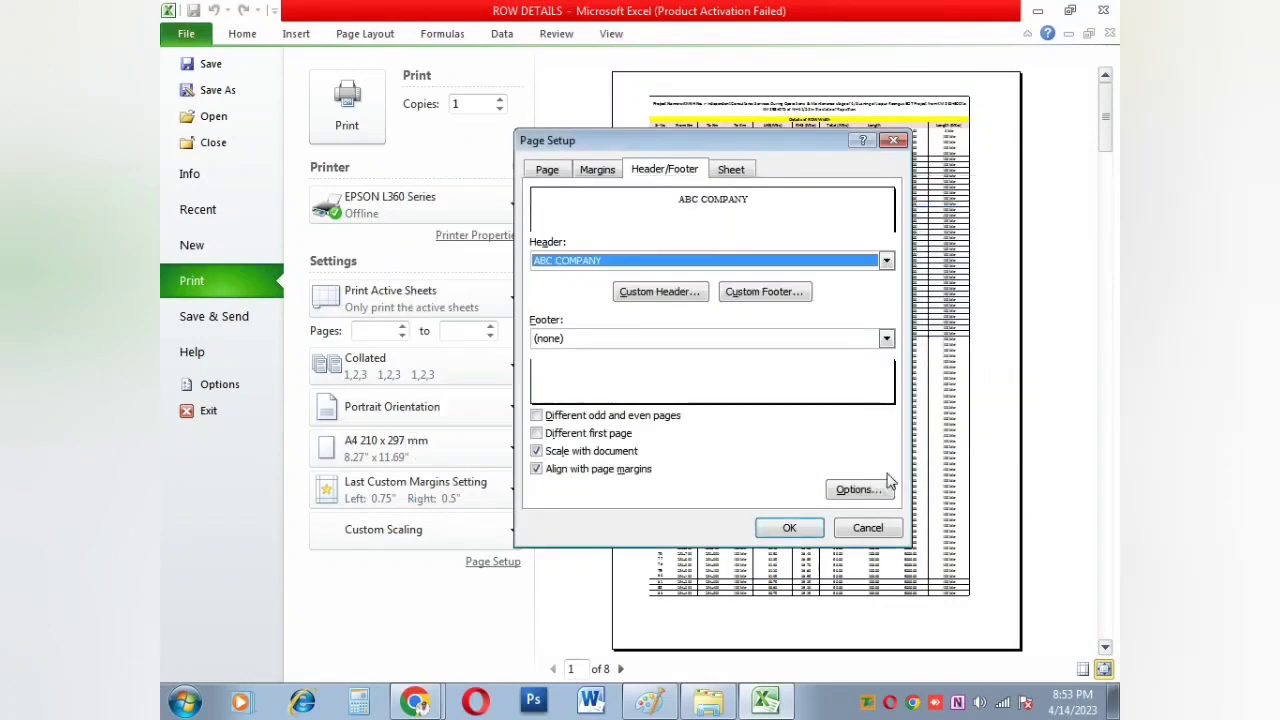
Step: Add a custom footer with '2023' at the right and apply
click(753, 297)
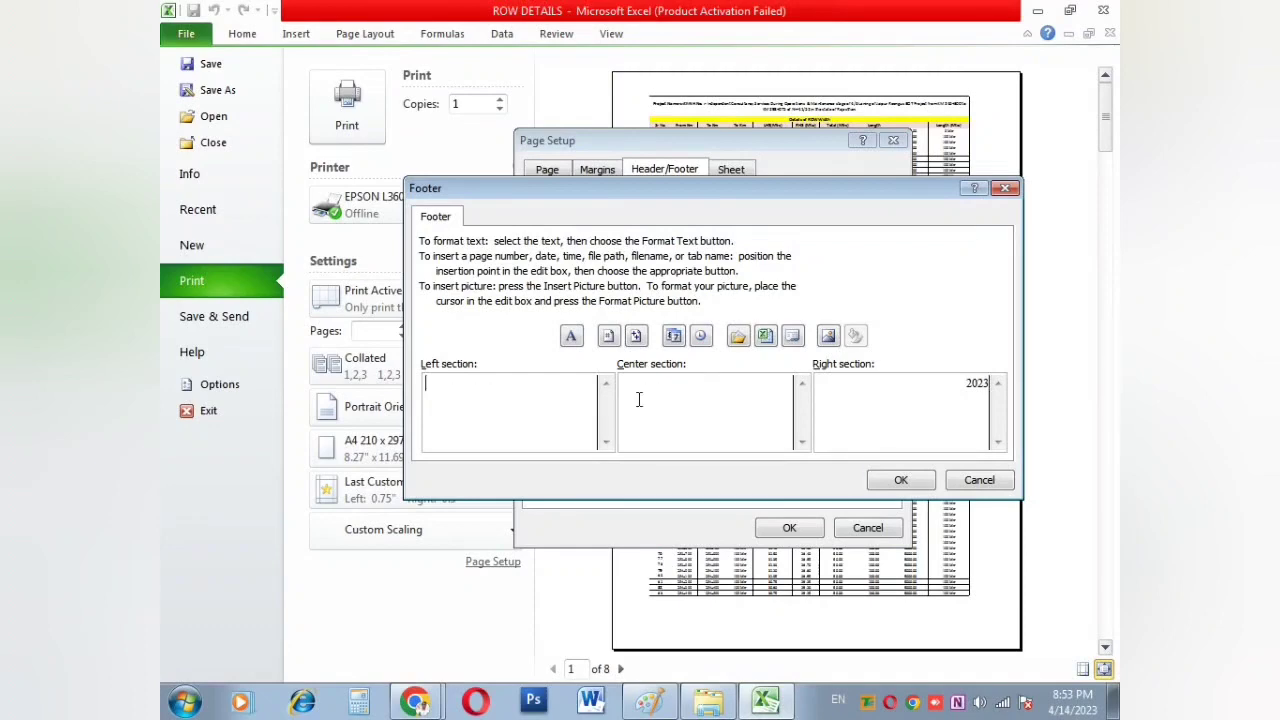
click(901, 482)
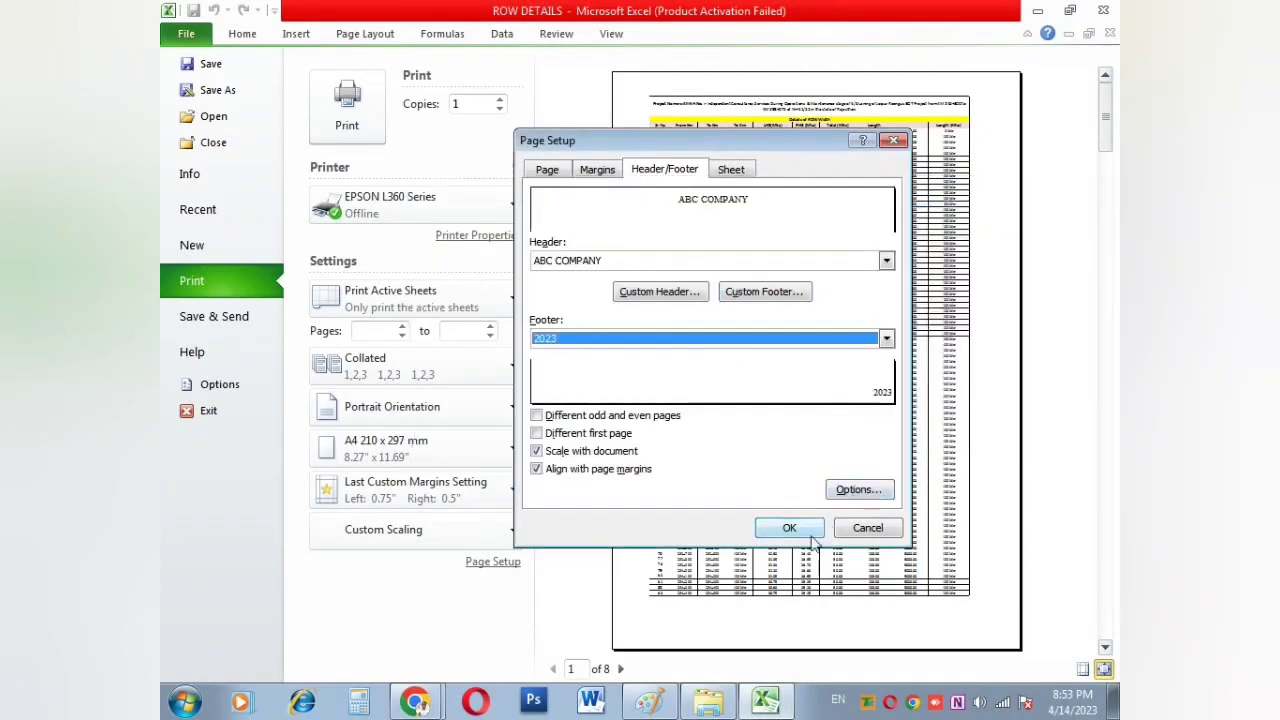
click(789, 527)
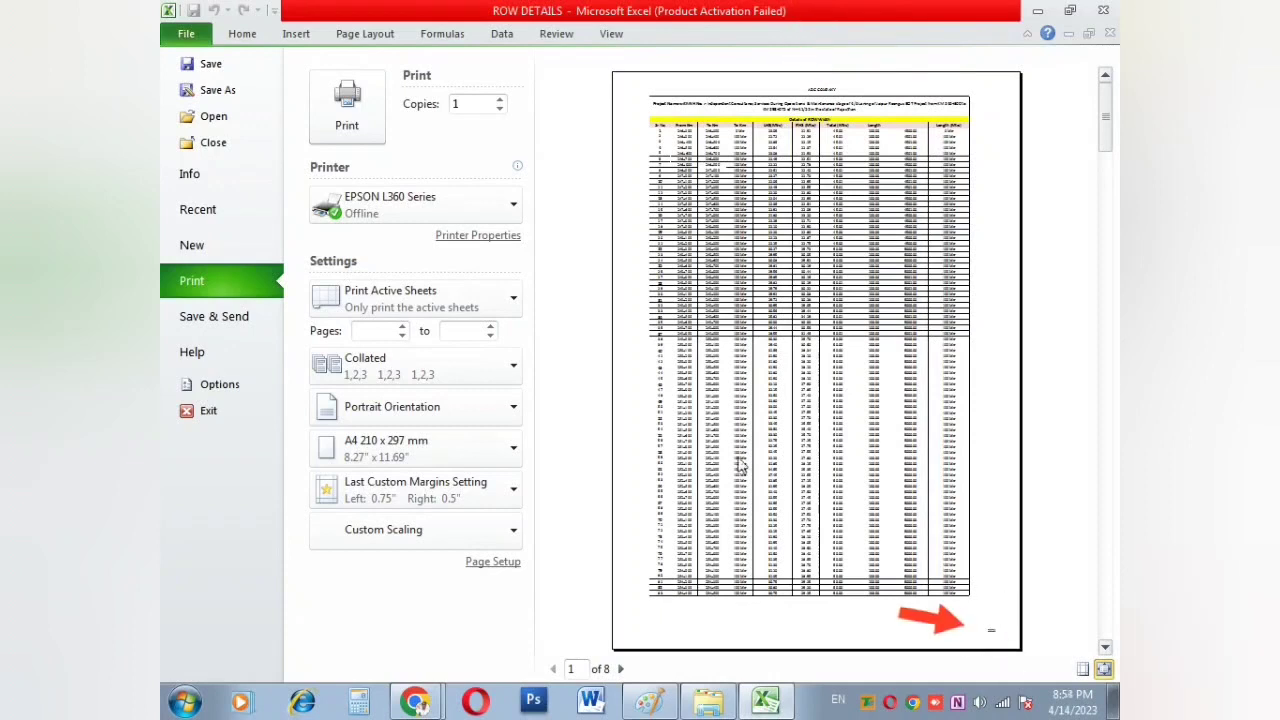
click(493, 562)
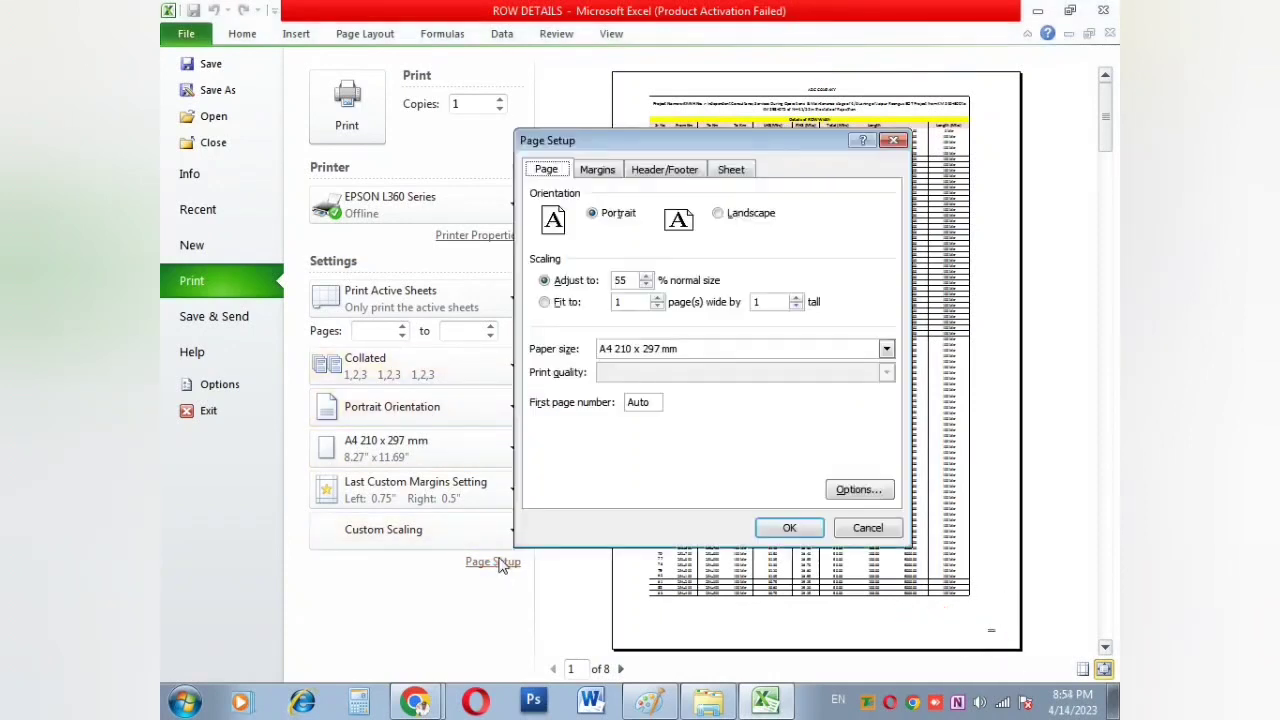
click(674, 172)
click(724, 172)
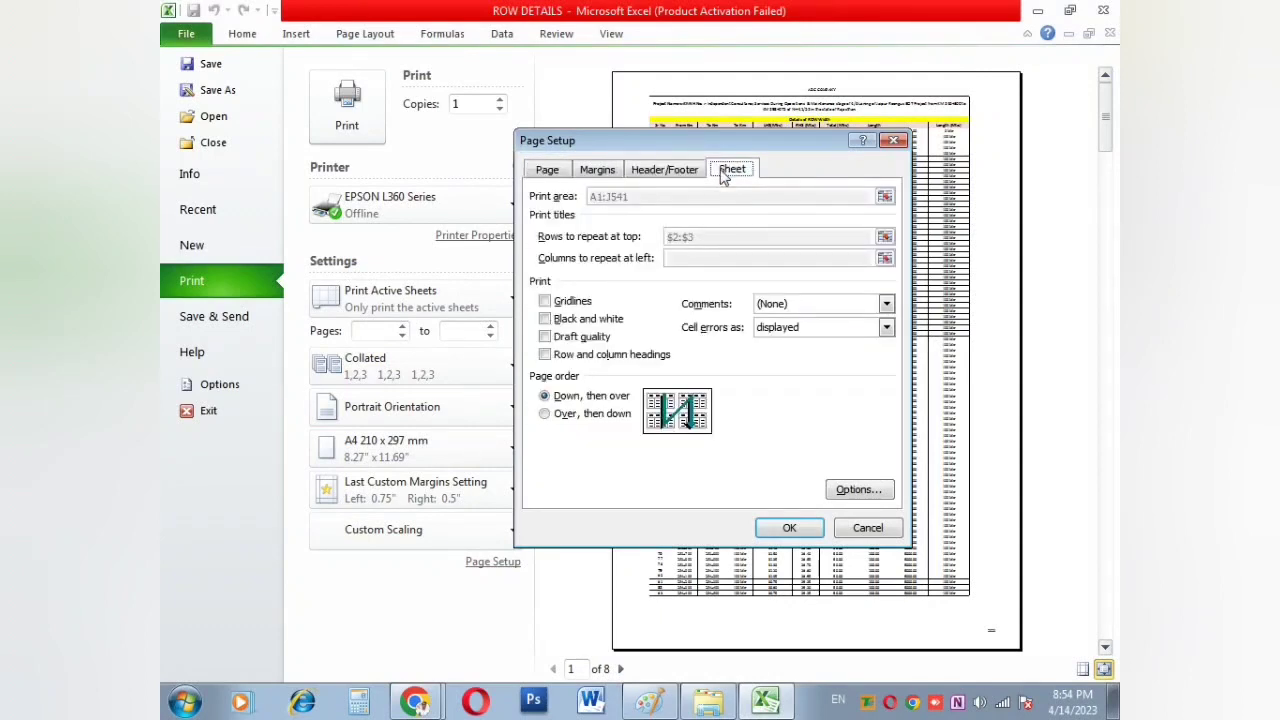
click(573, 306)
click(573, 304)
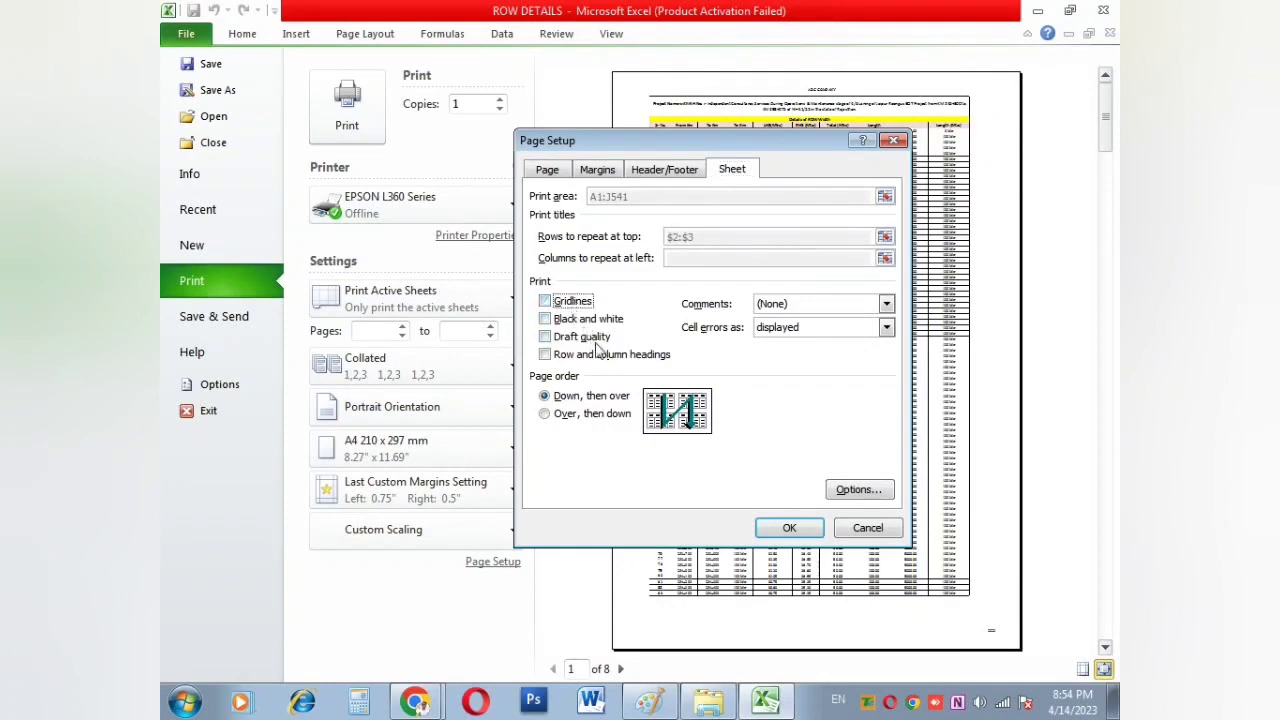
click(584, 320)
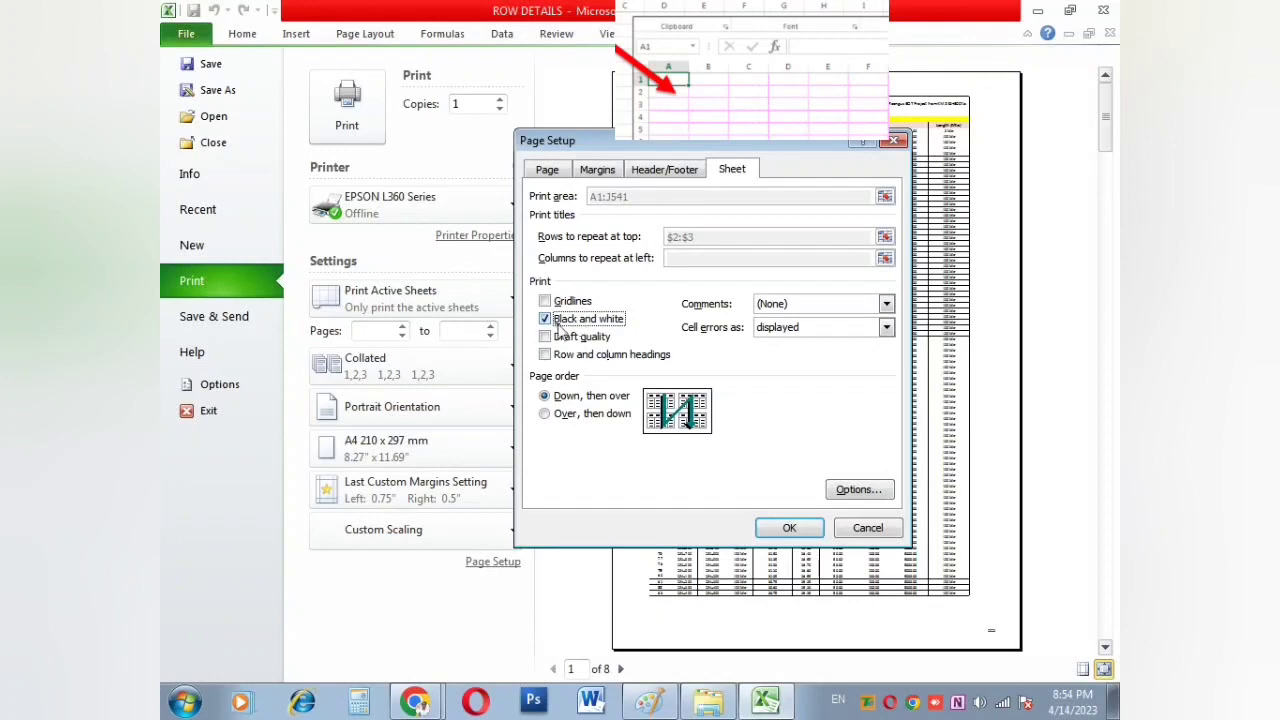
click(586, 320)
click(590, 337)
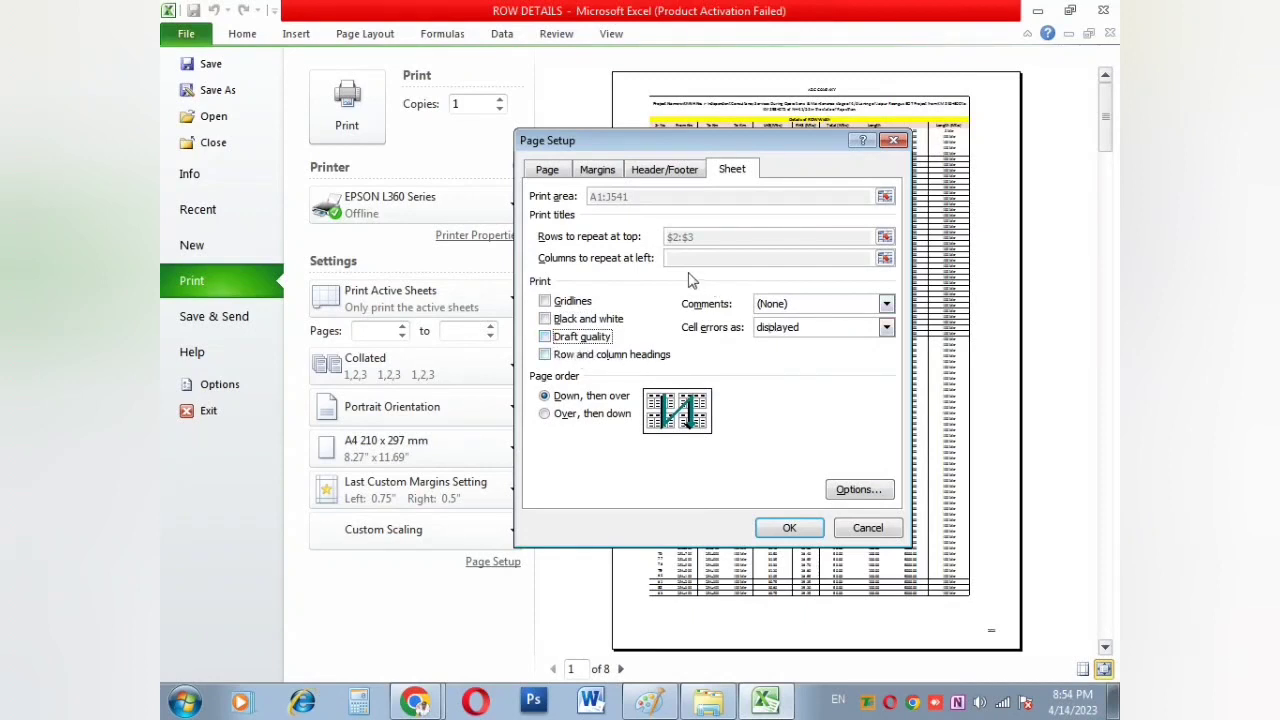
click(791, 528)
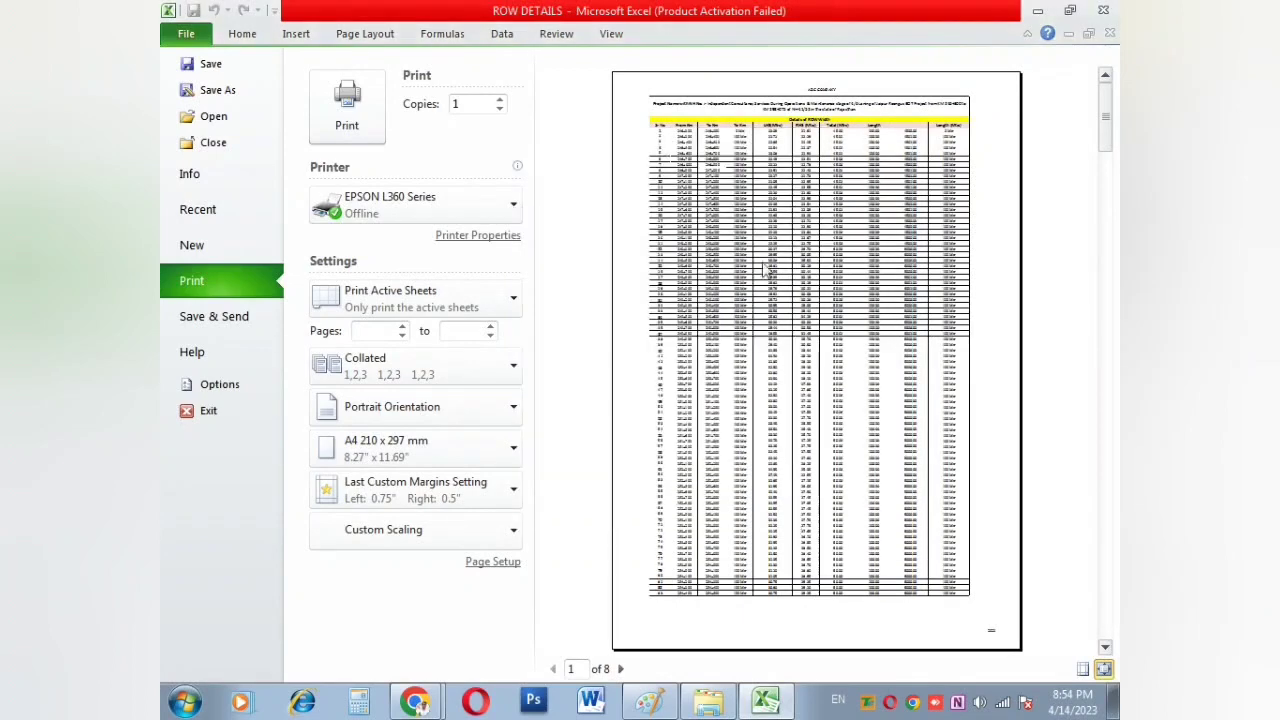
scroll(765, 268, down, 2)
scroll(765, 268, up, 2)
Step: Leave the preview, add a blank worksheet, return to Table 1 and check the print-what options
key(Escape)
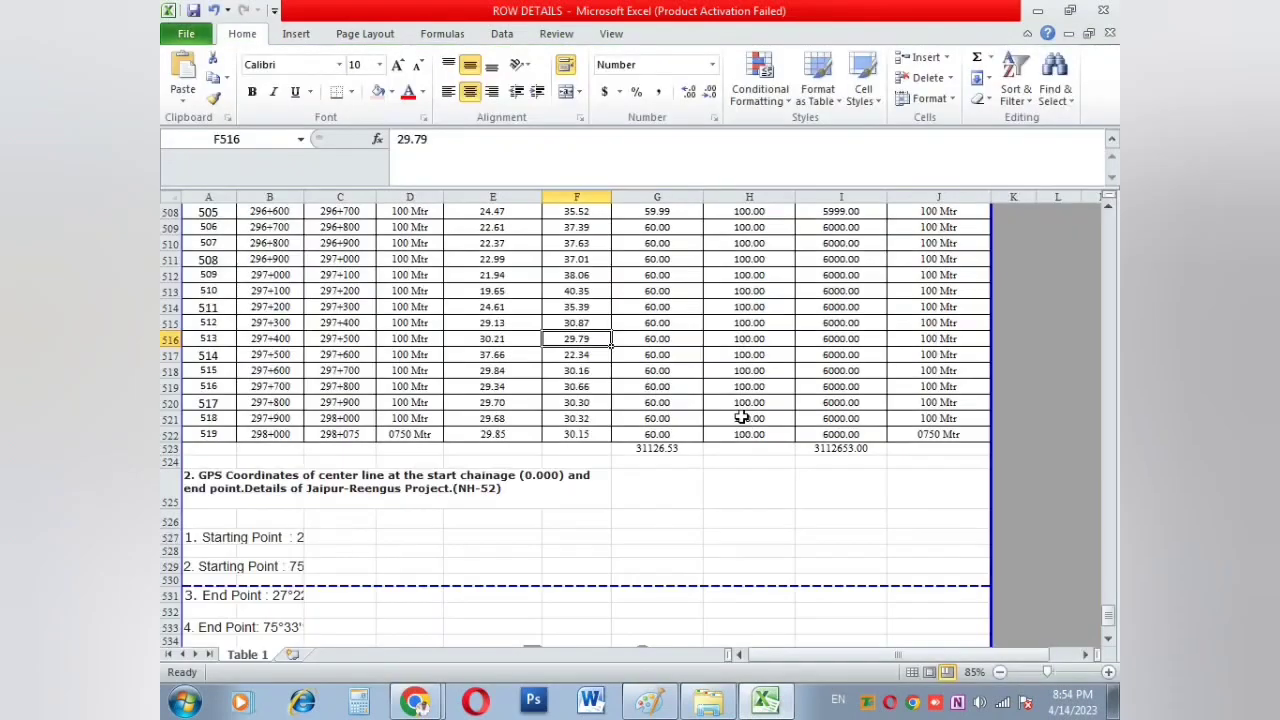
click(289, 654)
click(420, 405)
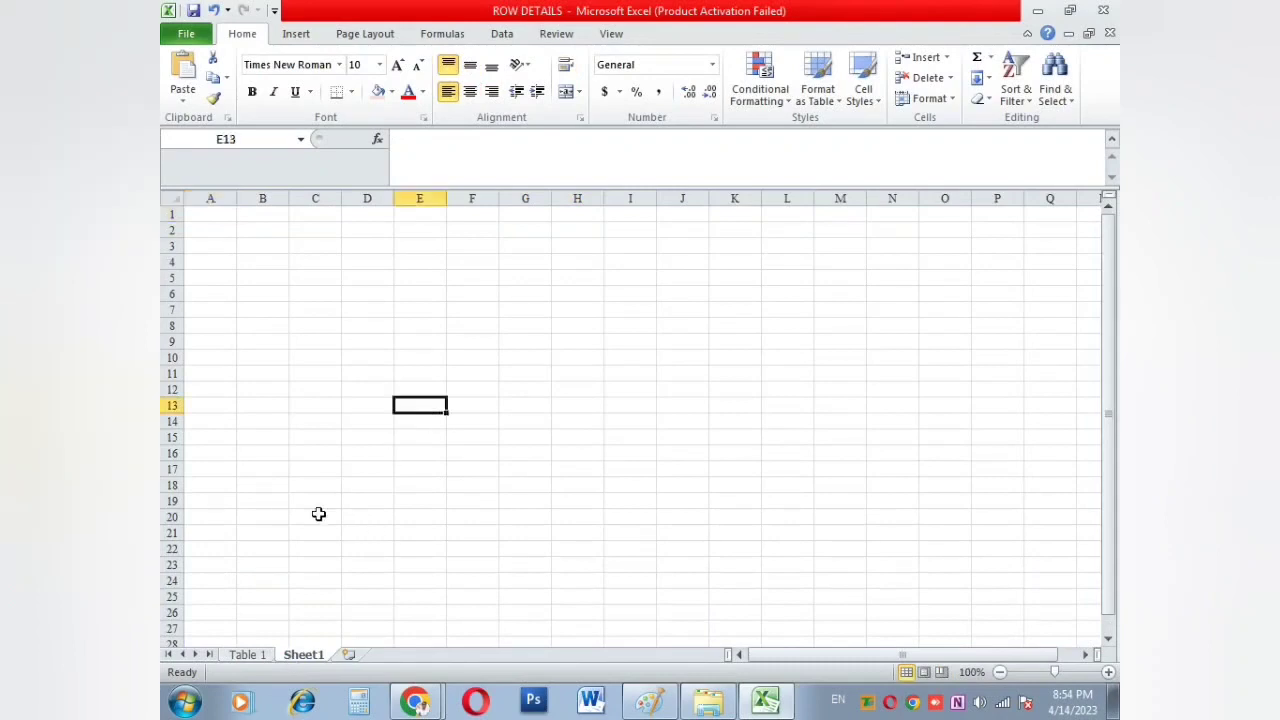
click(246, 655)
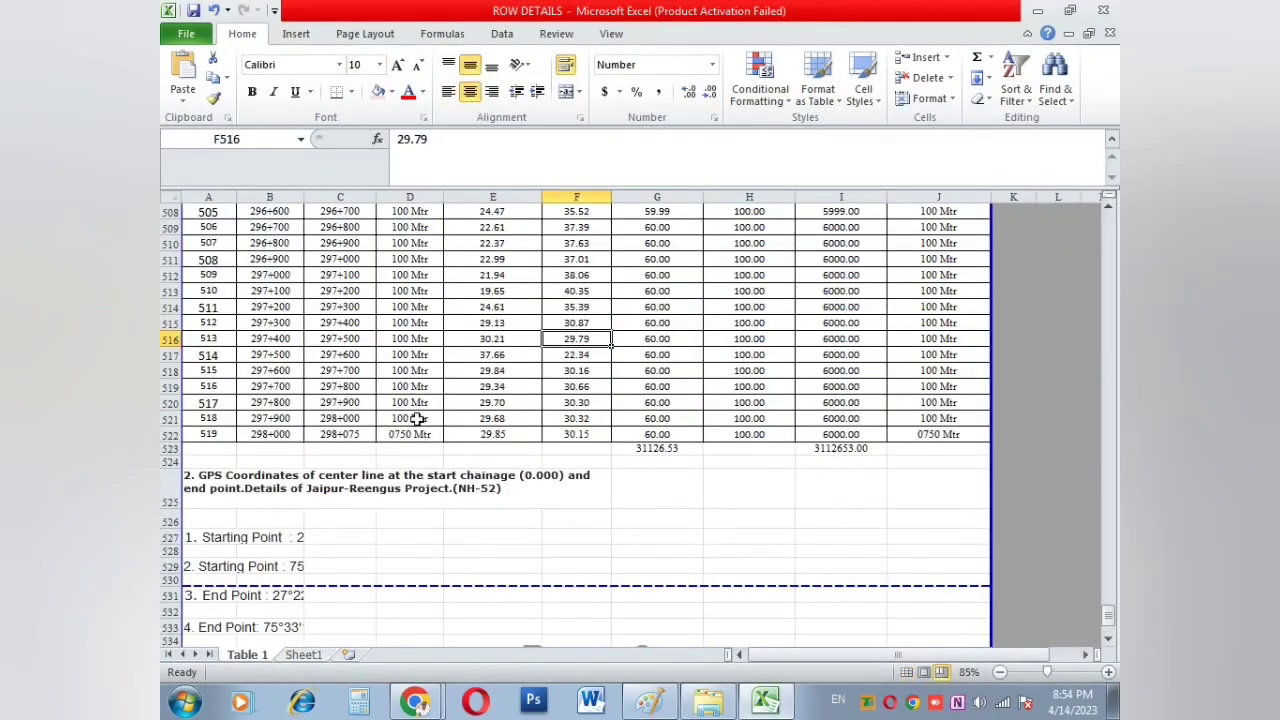
key(ctrl+p)
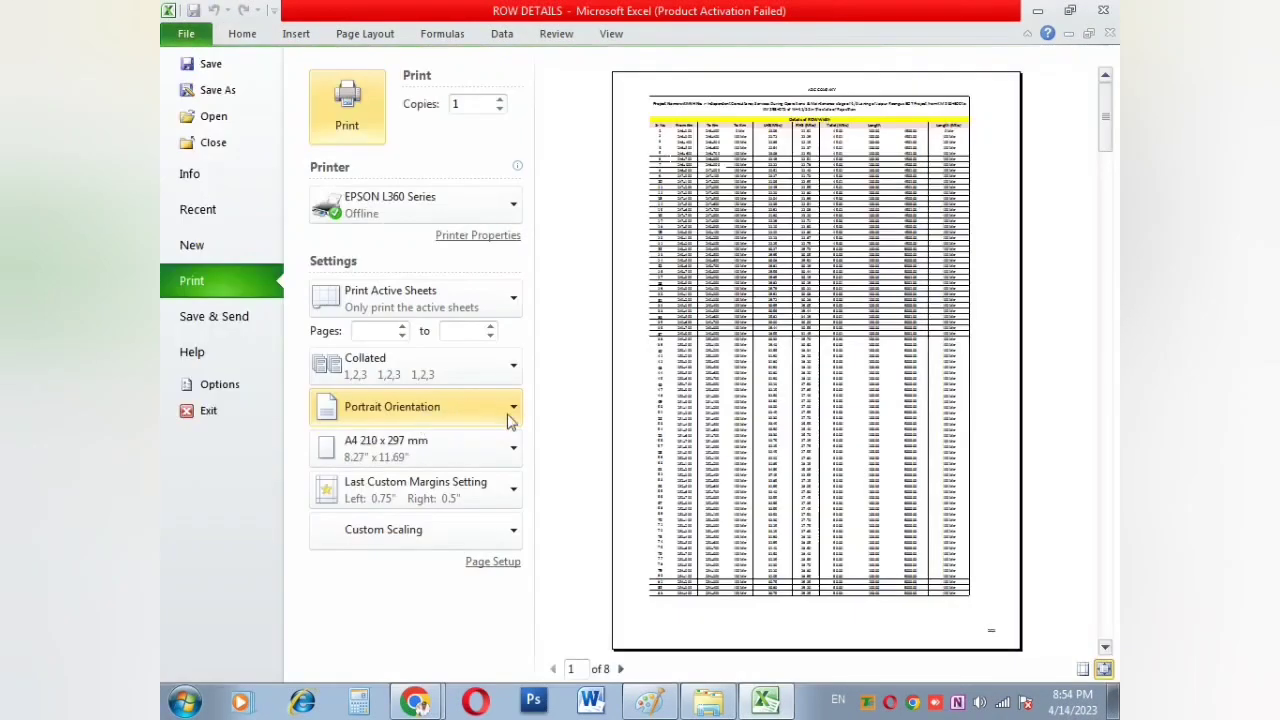
click(435, 312)
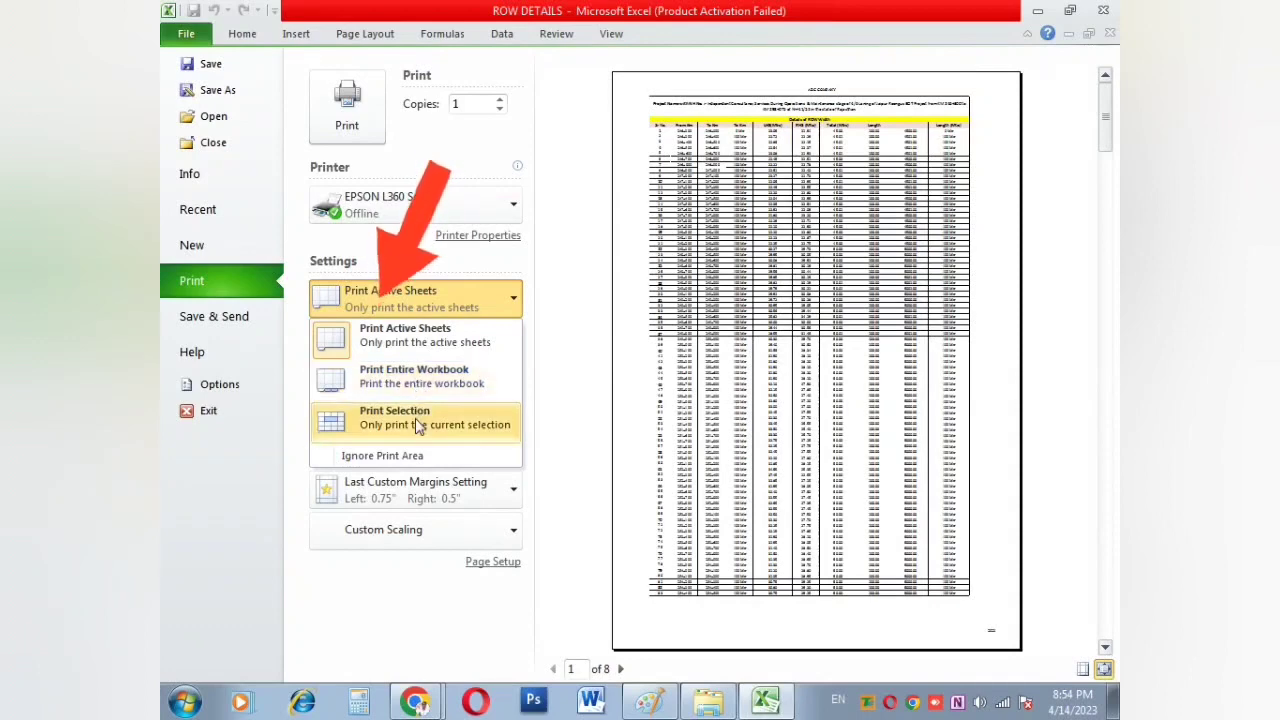
key(Escape)
key(Escape)
Step: Select rows 3–13 (A3:J13) of the table and set printing to Print Selection
scroll(471, 291, up, 16)
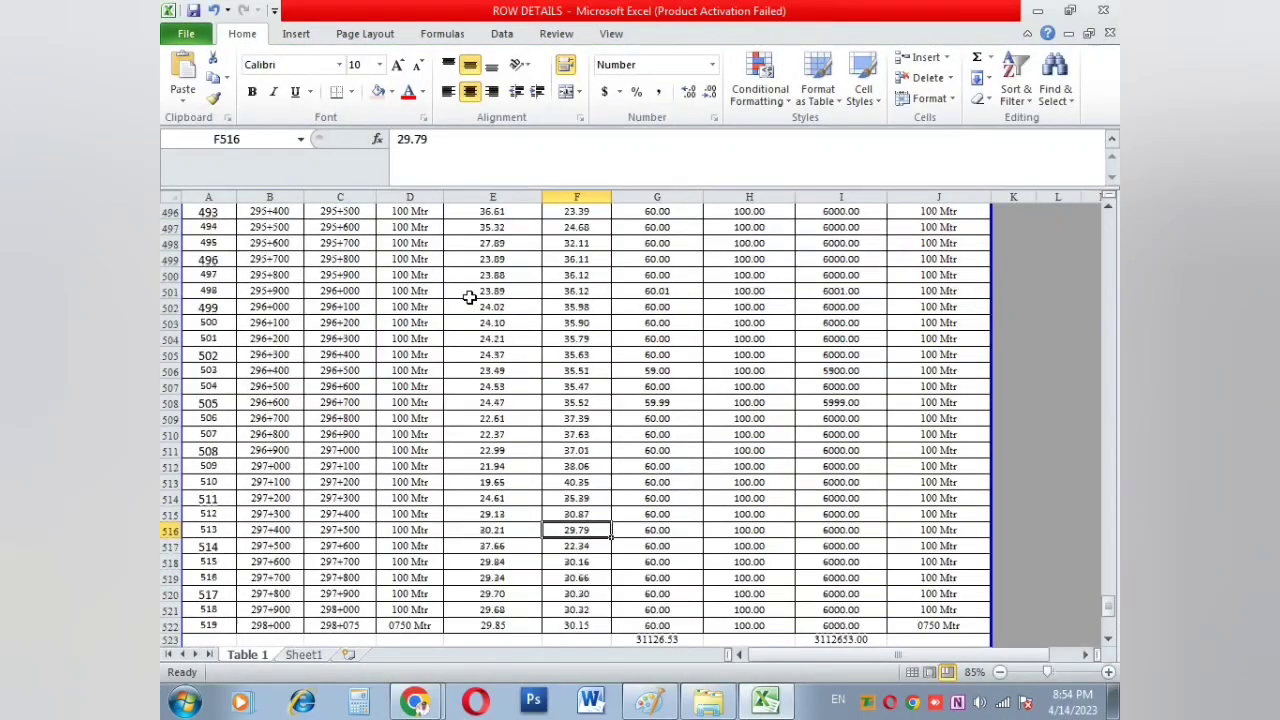
drag(1108, 574, 1108, 225)
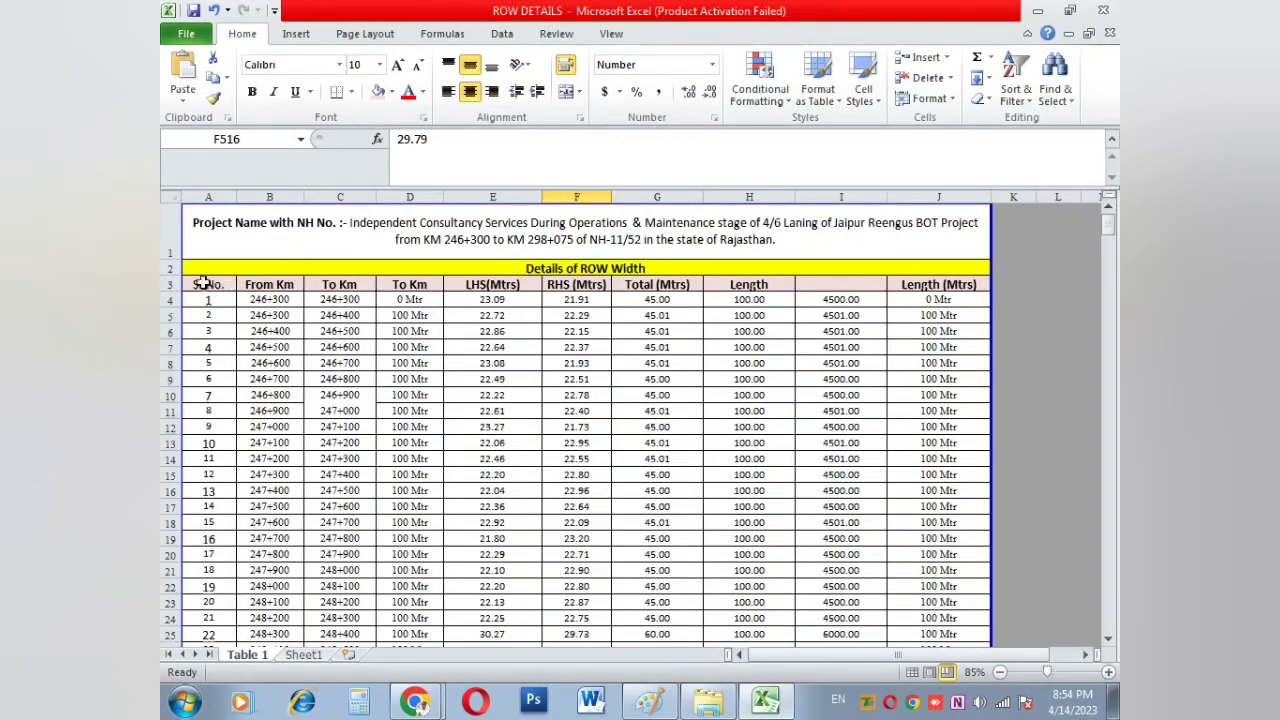
drag(208, 284, 951, 435)
key(ctrl+p)
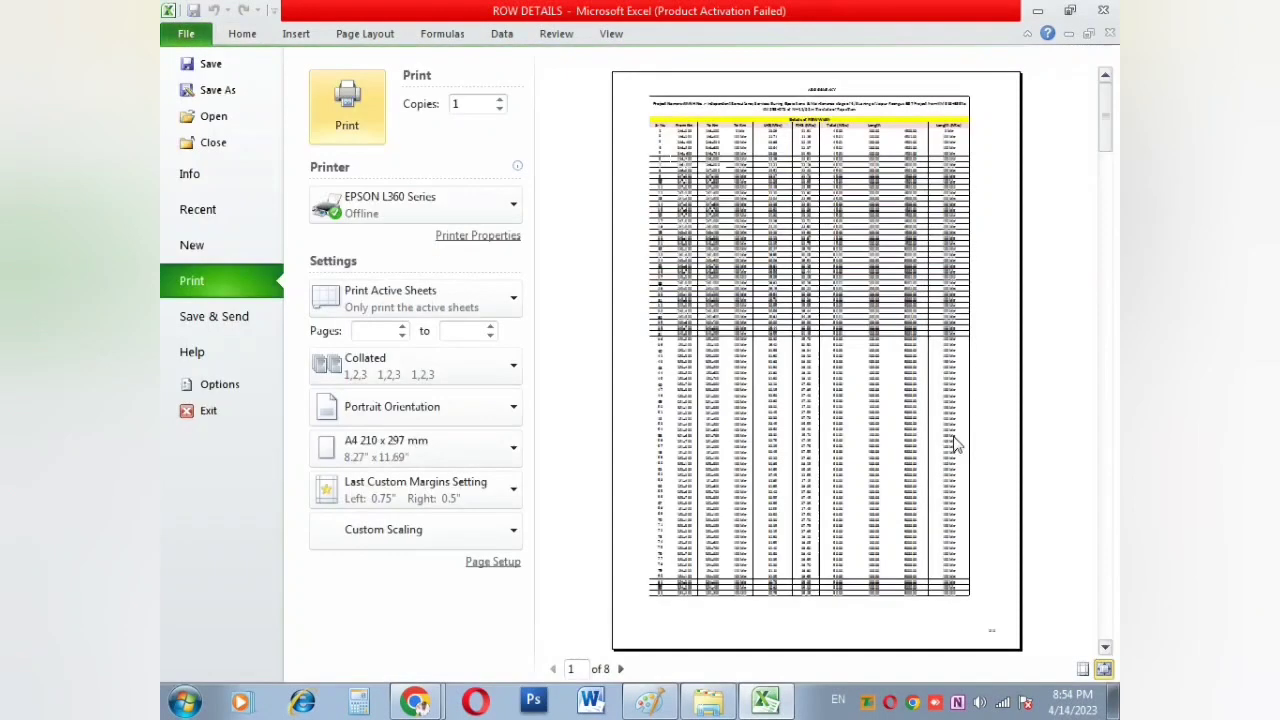
click(378, 300)
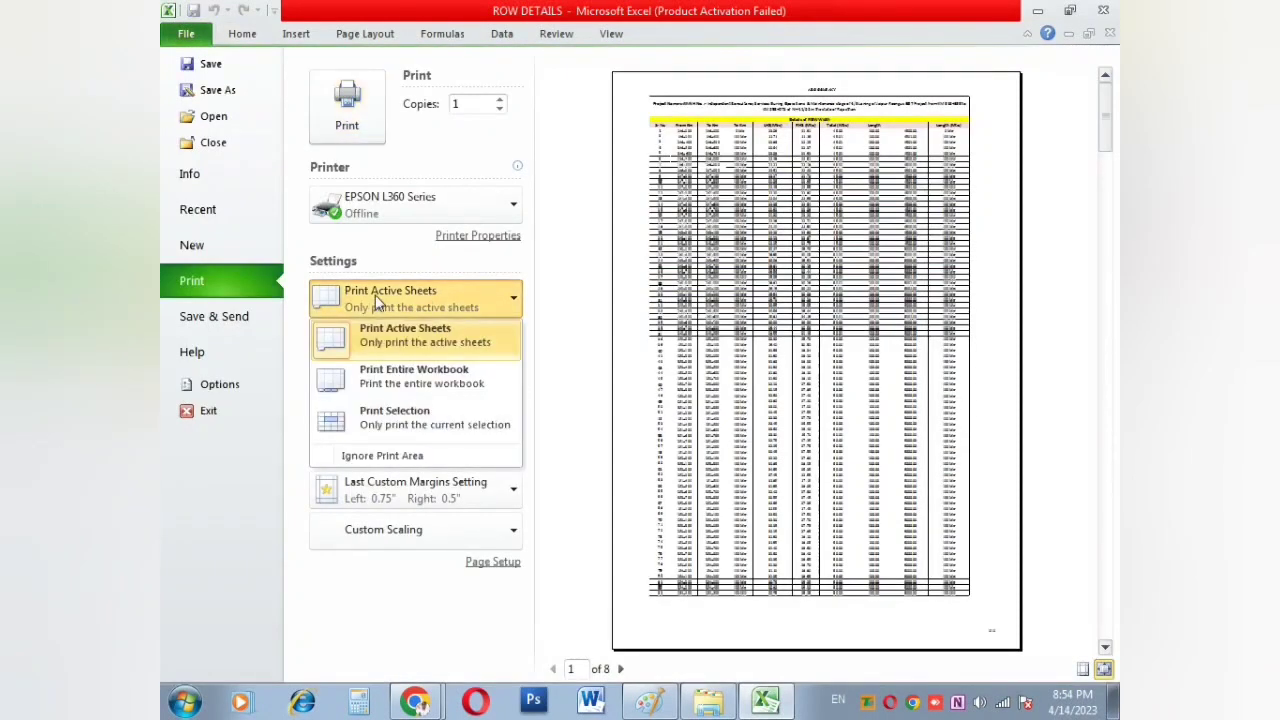
click(390, 417)
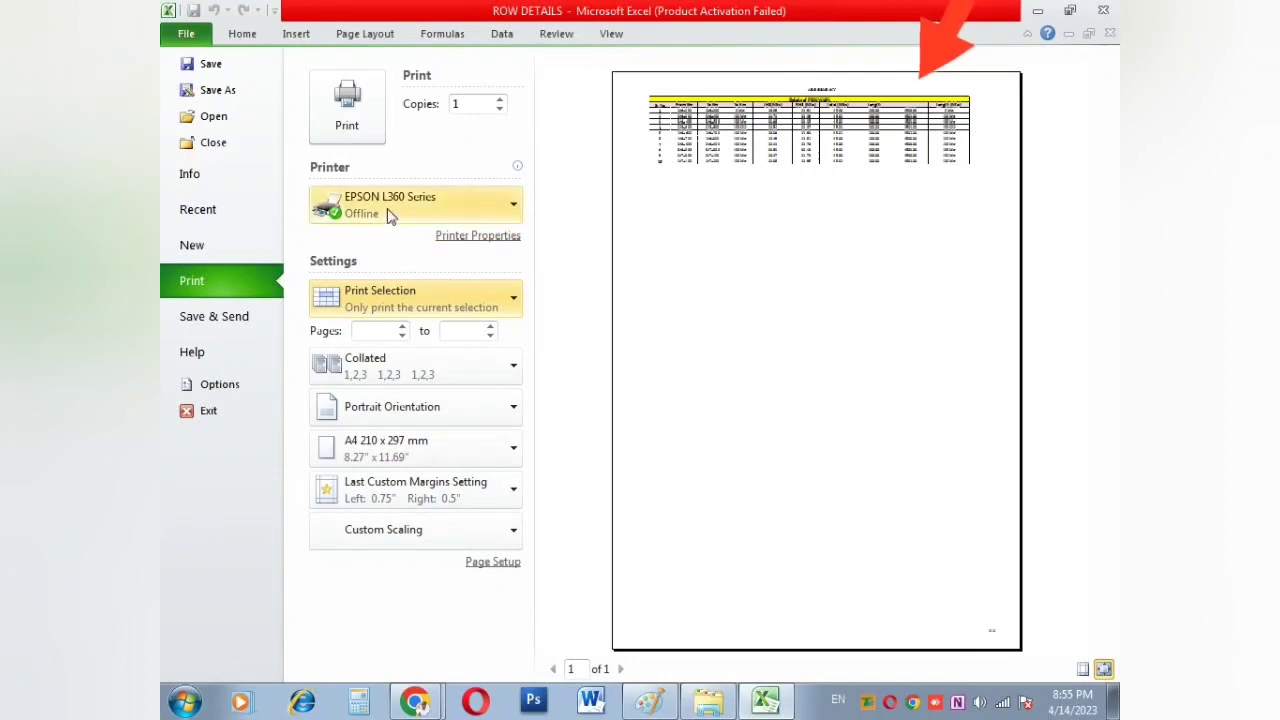
Step: Switch the printer properties to grayscale and print 4 copies of the selection
mouse_move(386, 211)
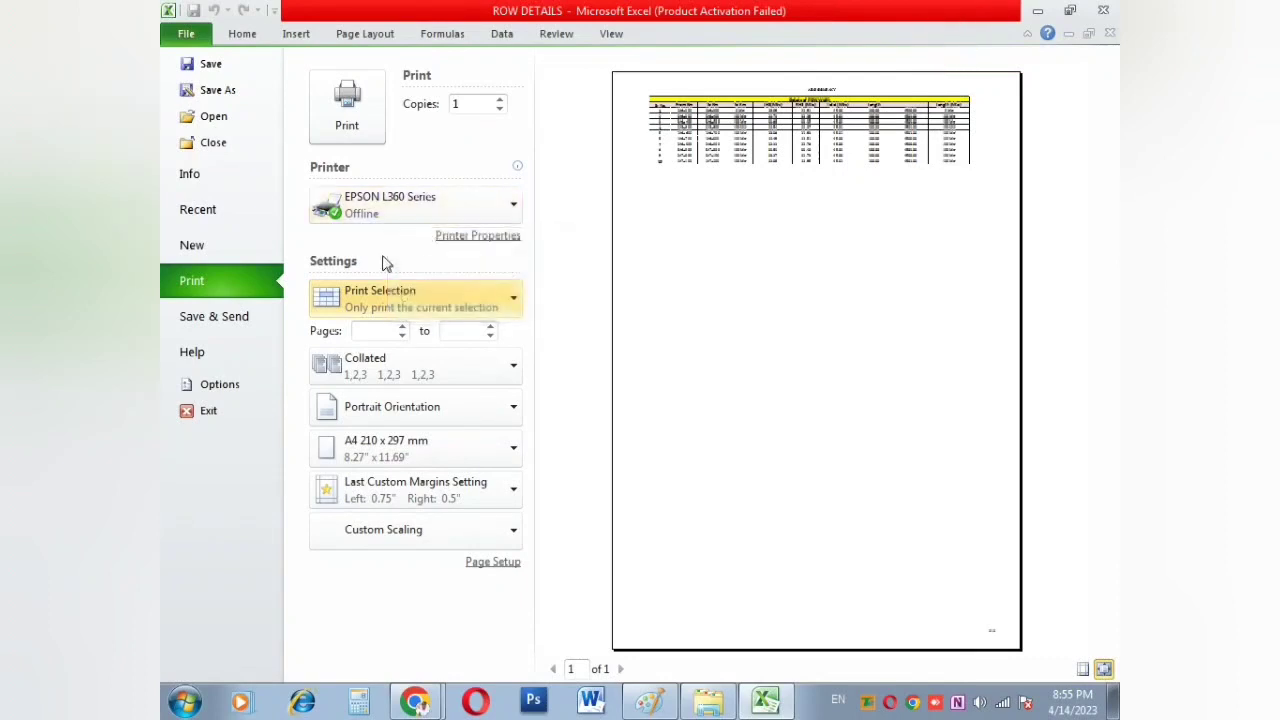
click(508, 237)
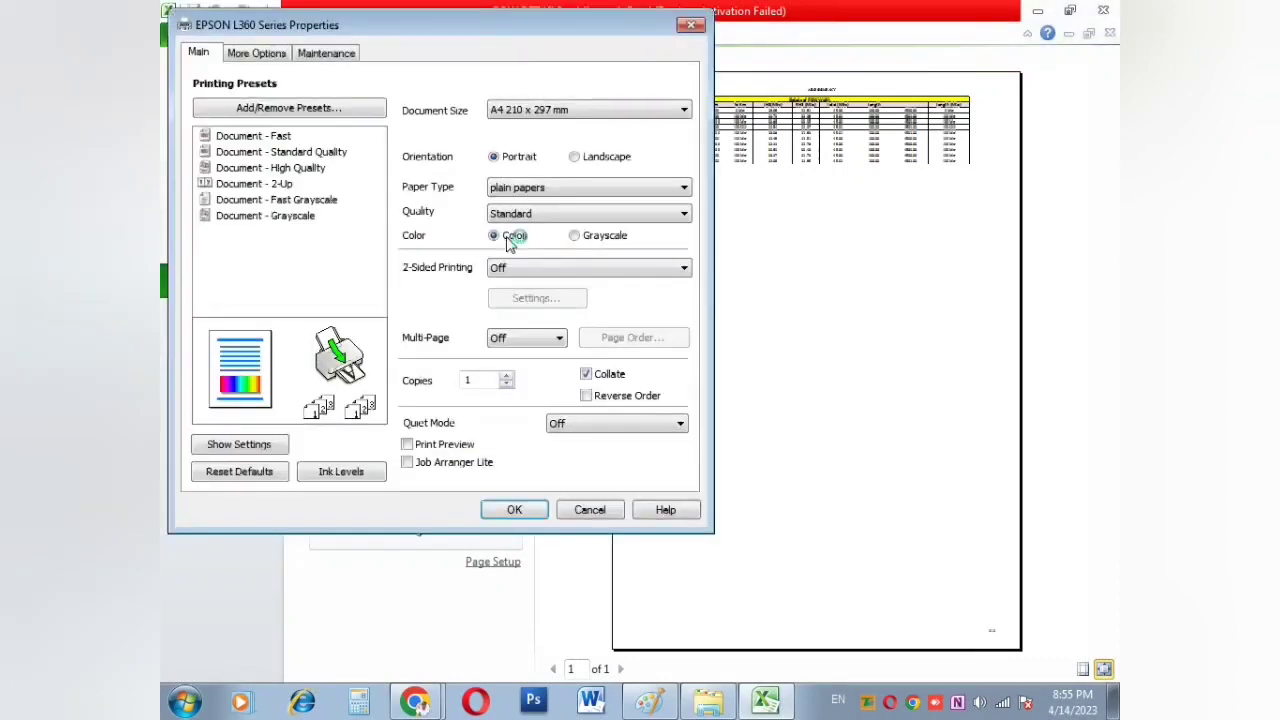
click(592, 240)
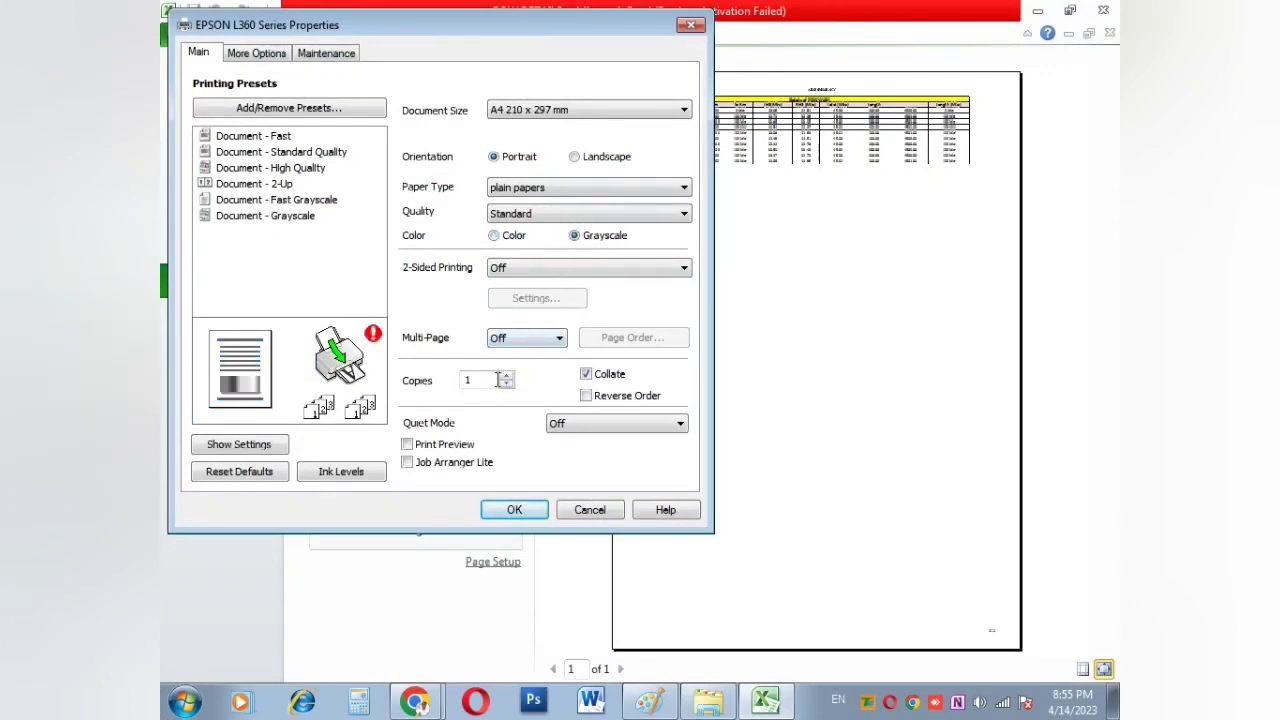
click(516, 510)
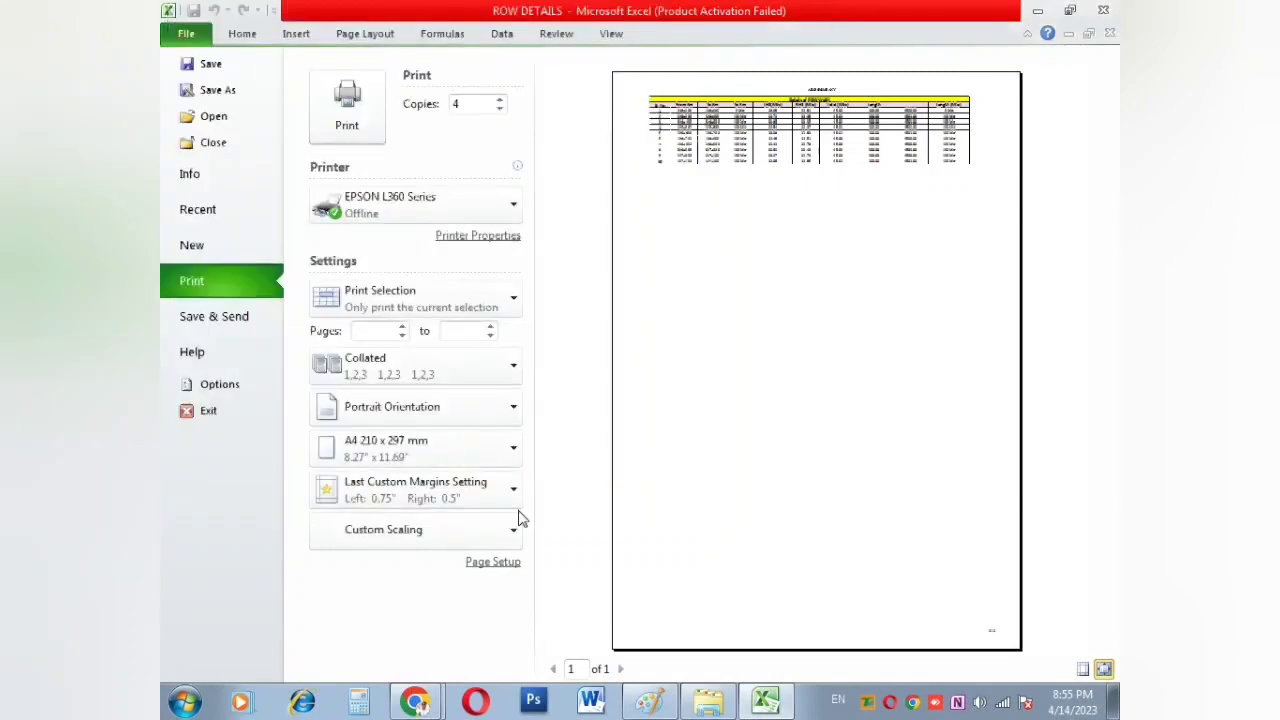
click(440, 466)
click(438, 466)
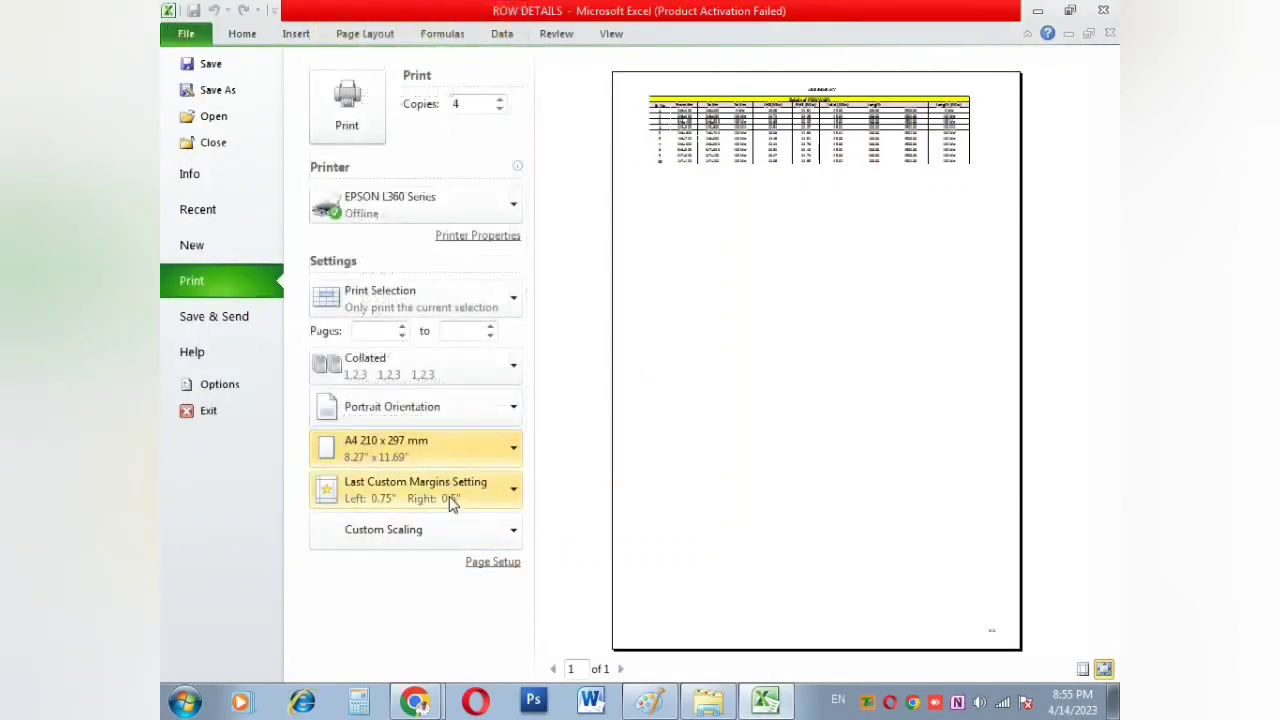
click(346, 115)
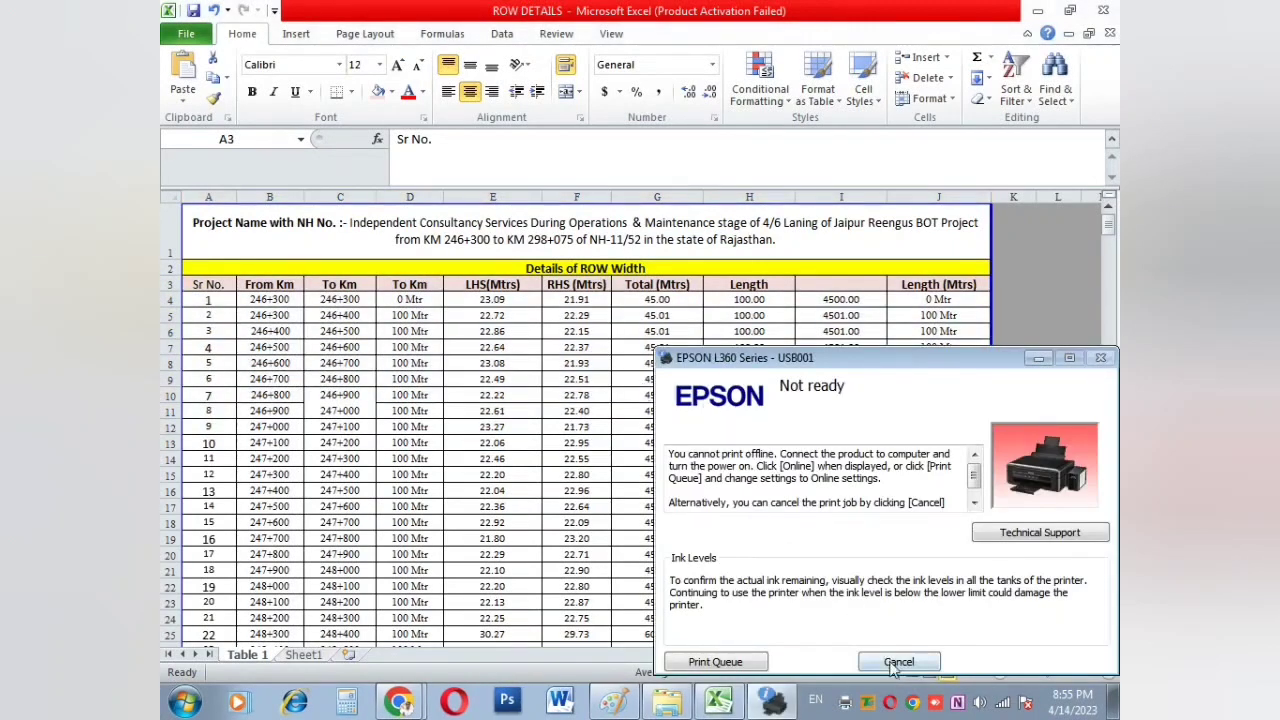
Step: Cancel the stalled EPSON L360 print job, close its status window and select cell E10
click(892, 666)
click(890, 667)
click(527, 392)
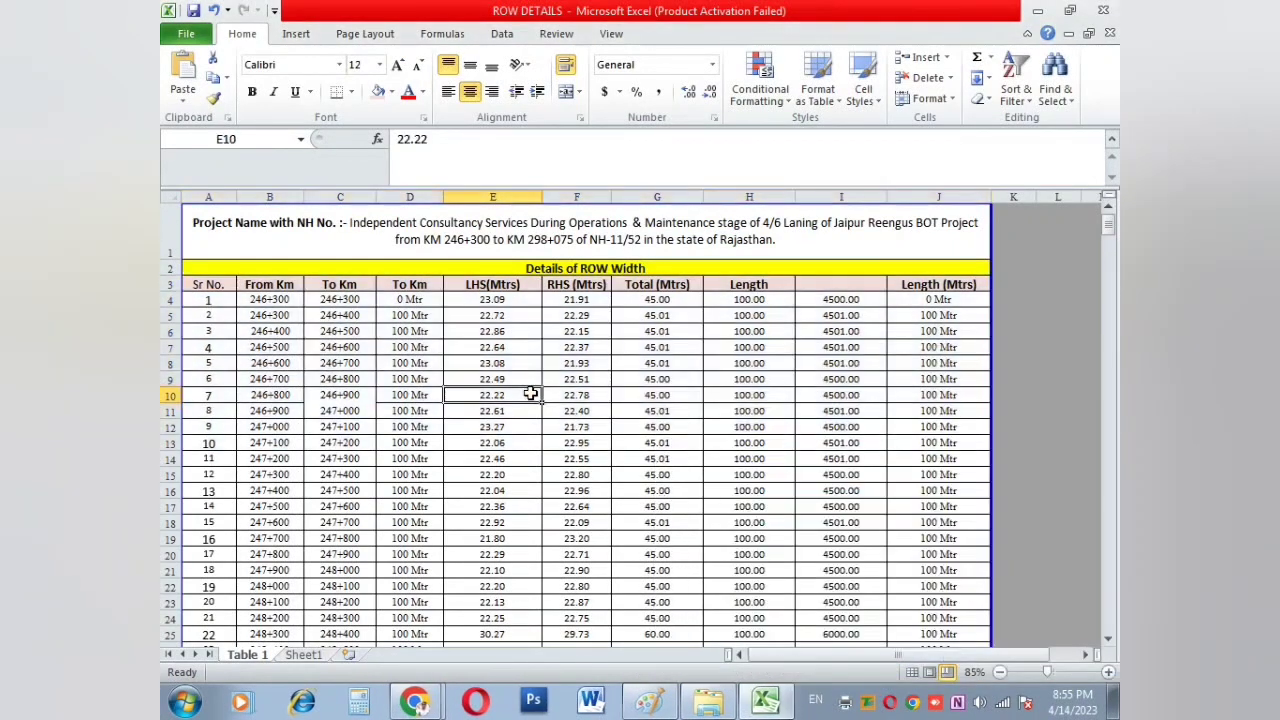
scroll(527, 378, up, 1)
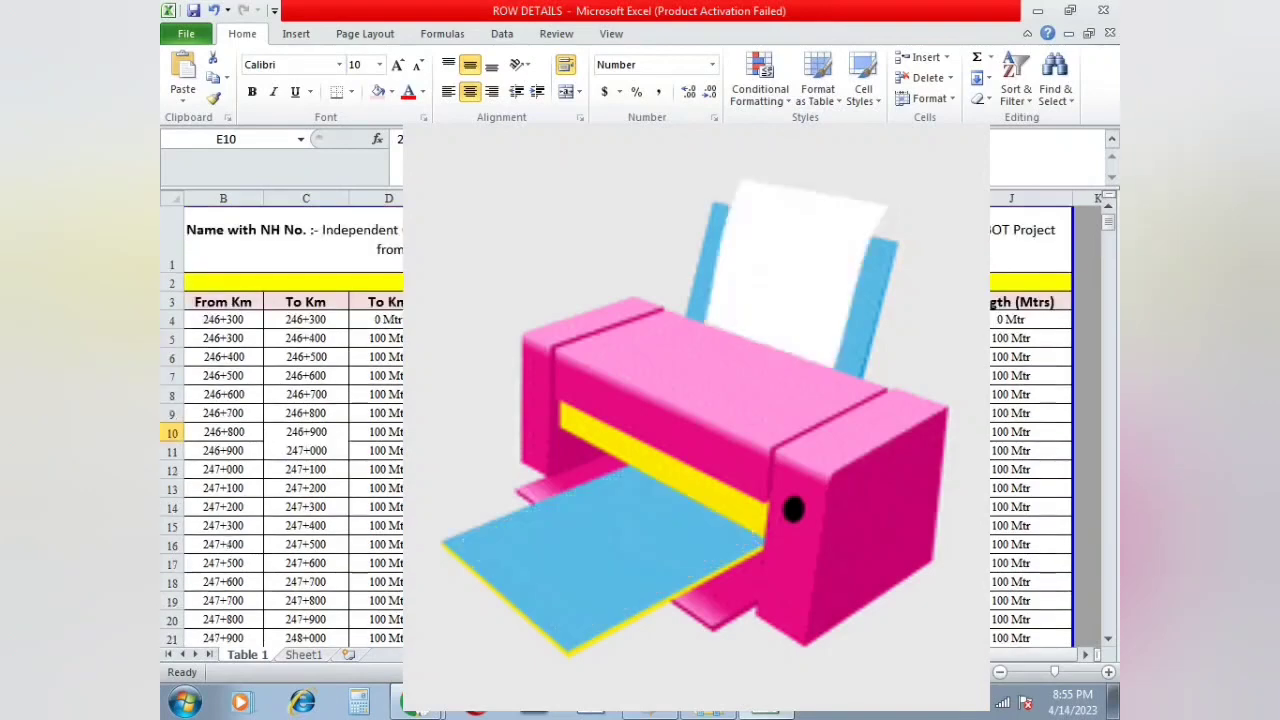
scroll(527, 400, down, 20)
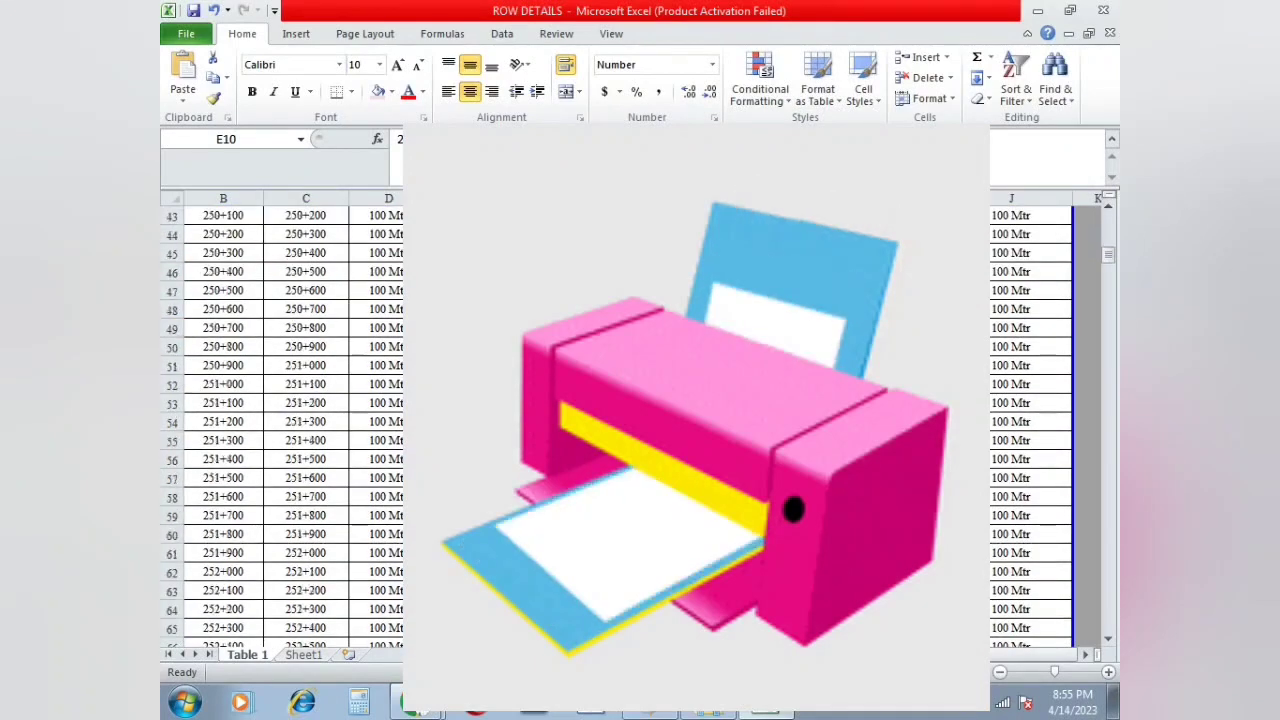
scroll(540, 420, down, 4)
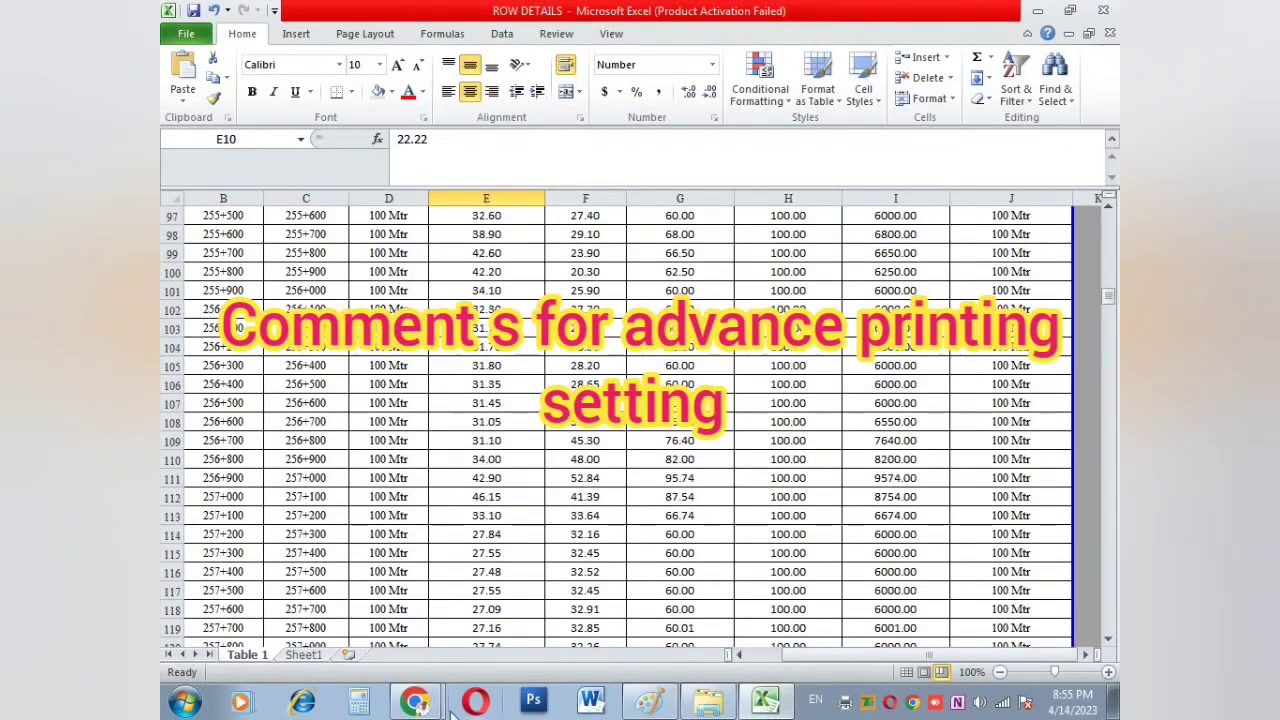
mouse_move(415, 702)
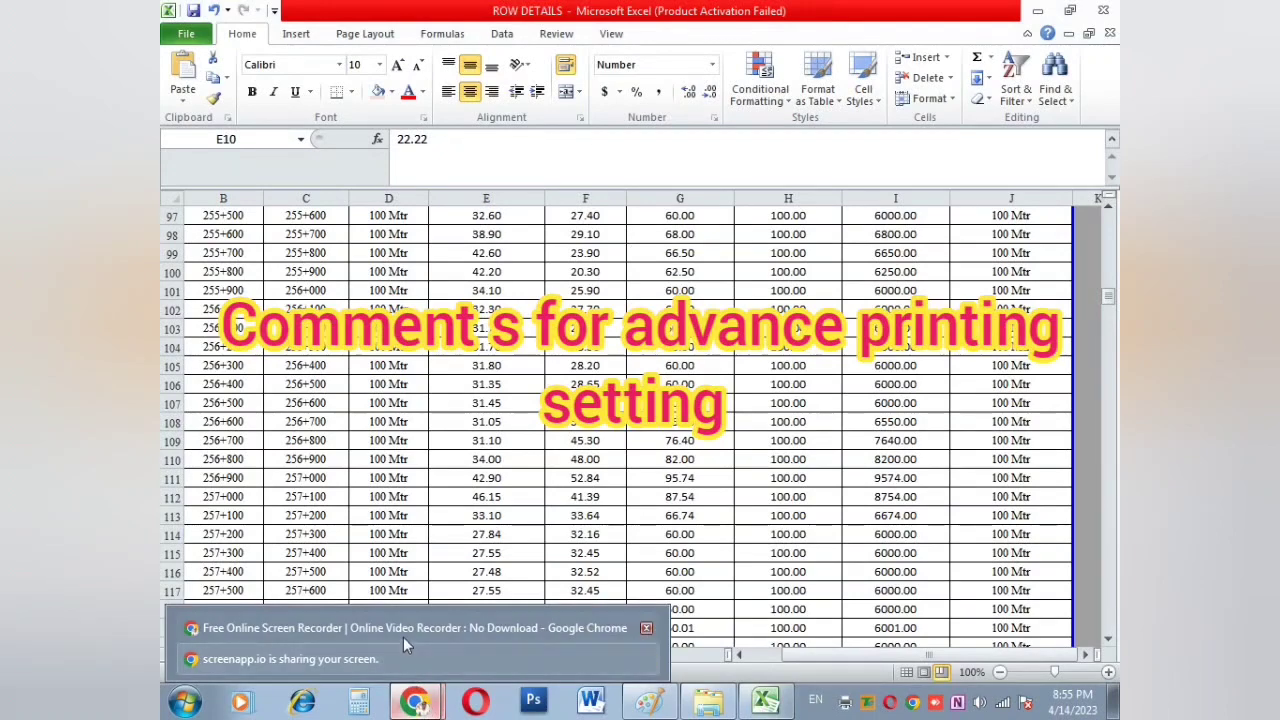